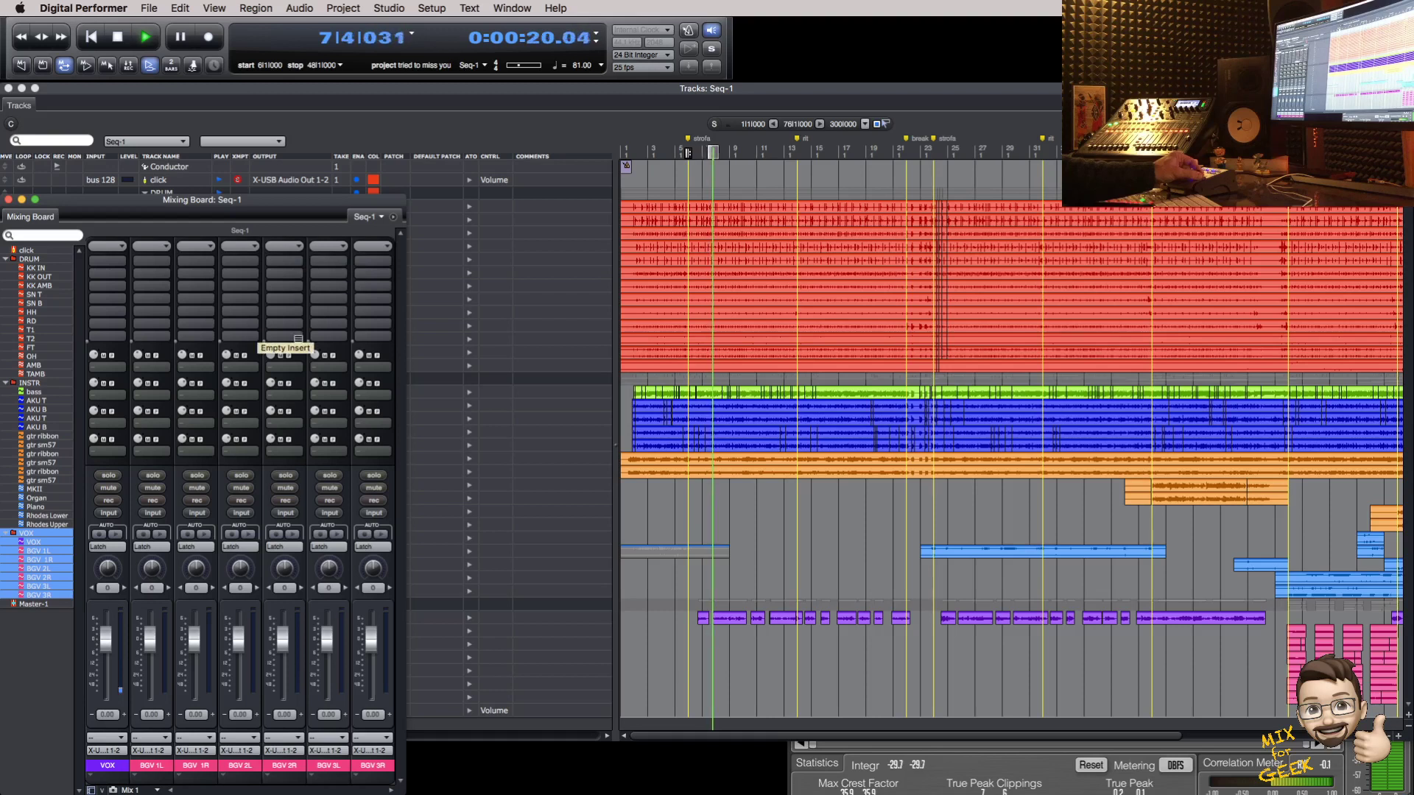
# Step: Show the INSTR channels, solo each AKU pair in turn, and pan the first pair left and the second pair right
pyautogui.click(33, 259)
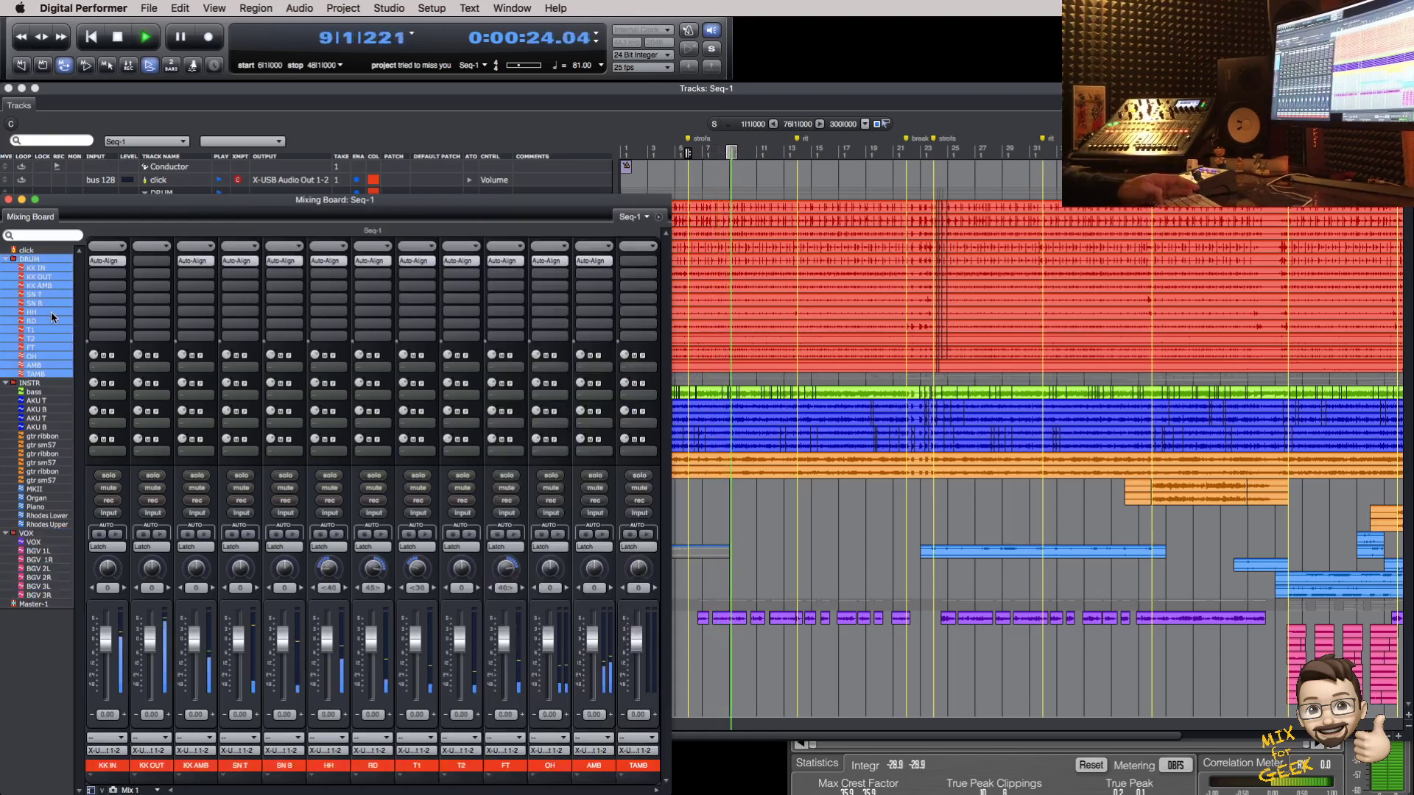
pyautogui.click(34, 384)
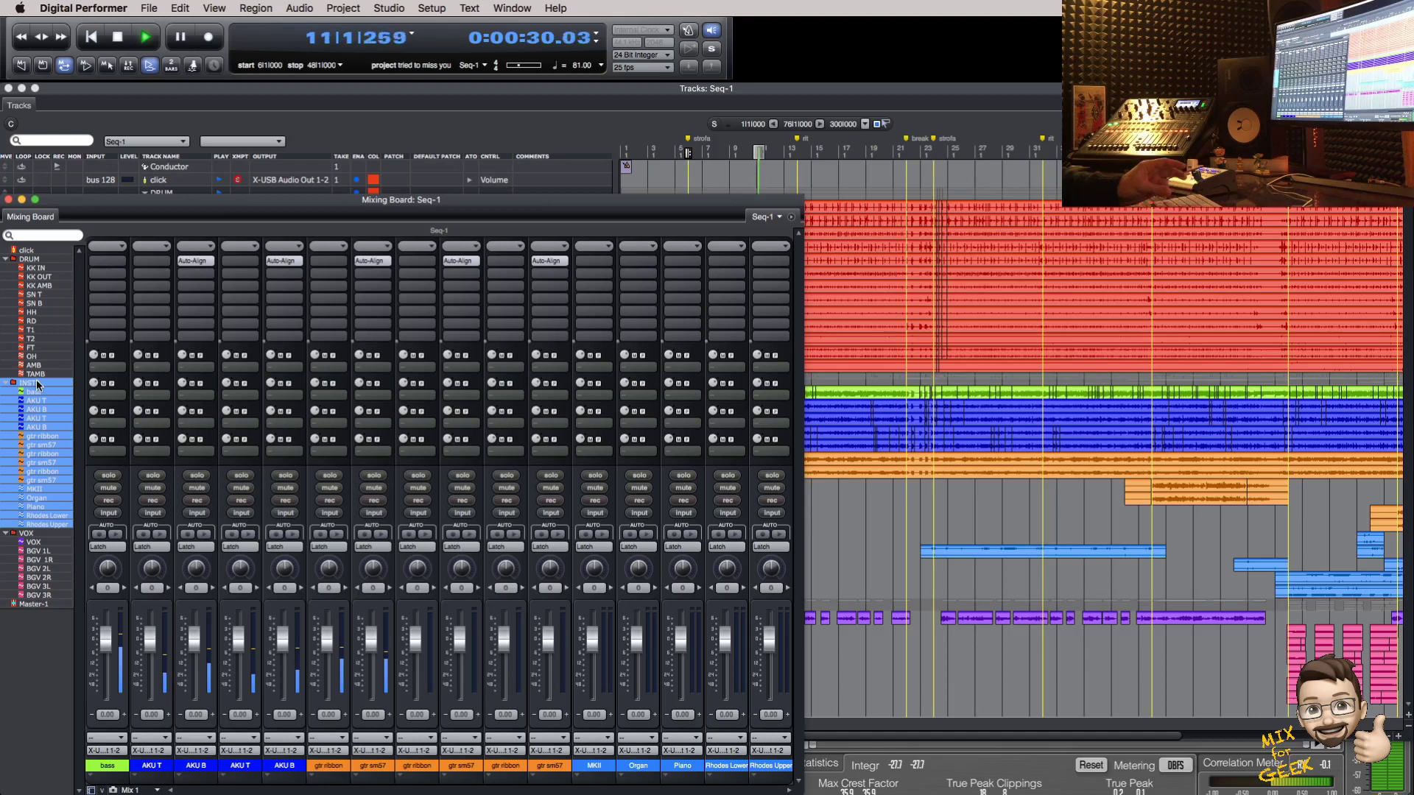
pyautogui.click(153, 476)
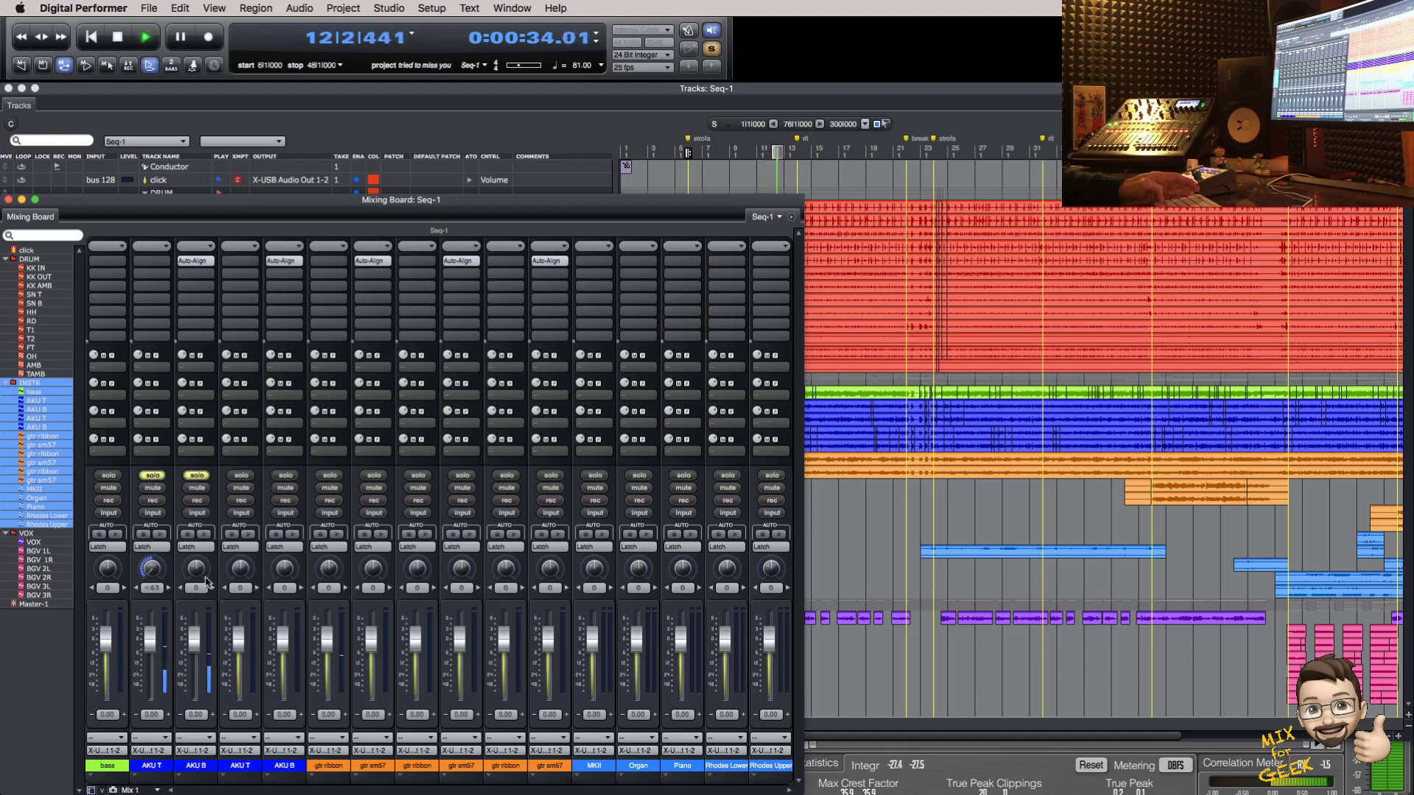
pyautogui.click(241, 477)
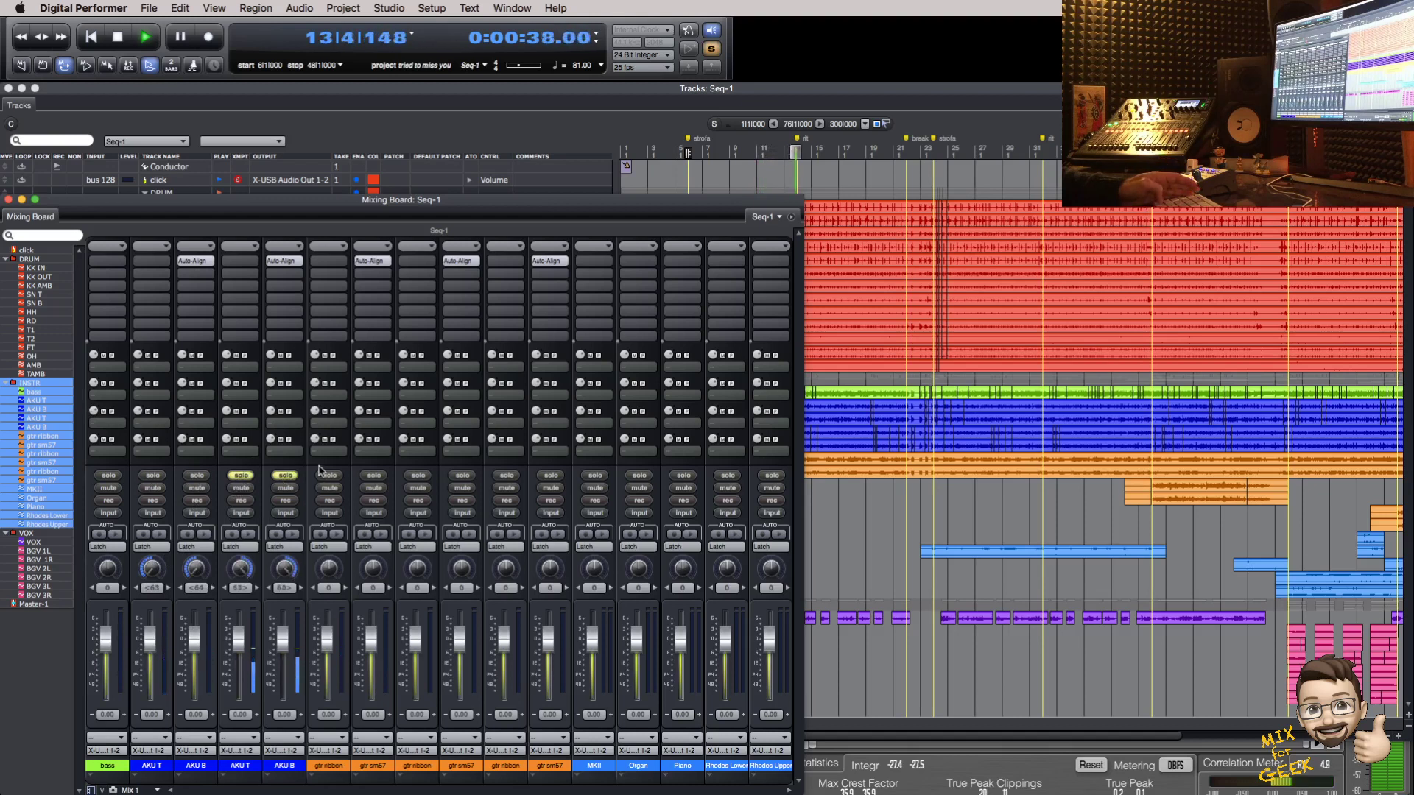
pyautogui.click(243, 477)
# Step: Listen to the first gtr ribbon and gtr sm57 channels soloed together, and clear their solos
pyautogui.click(329, 476)
pyautogui.click(372, 475)
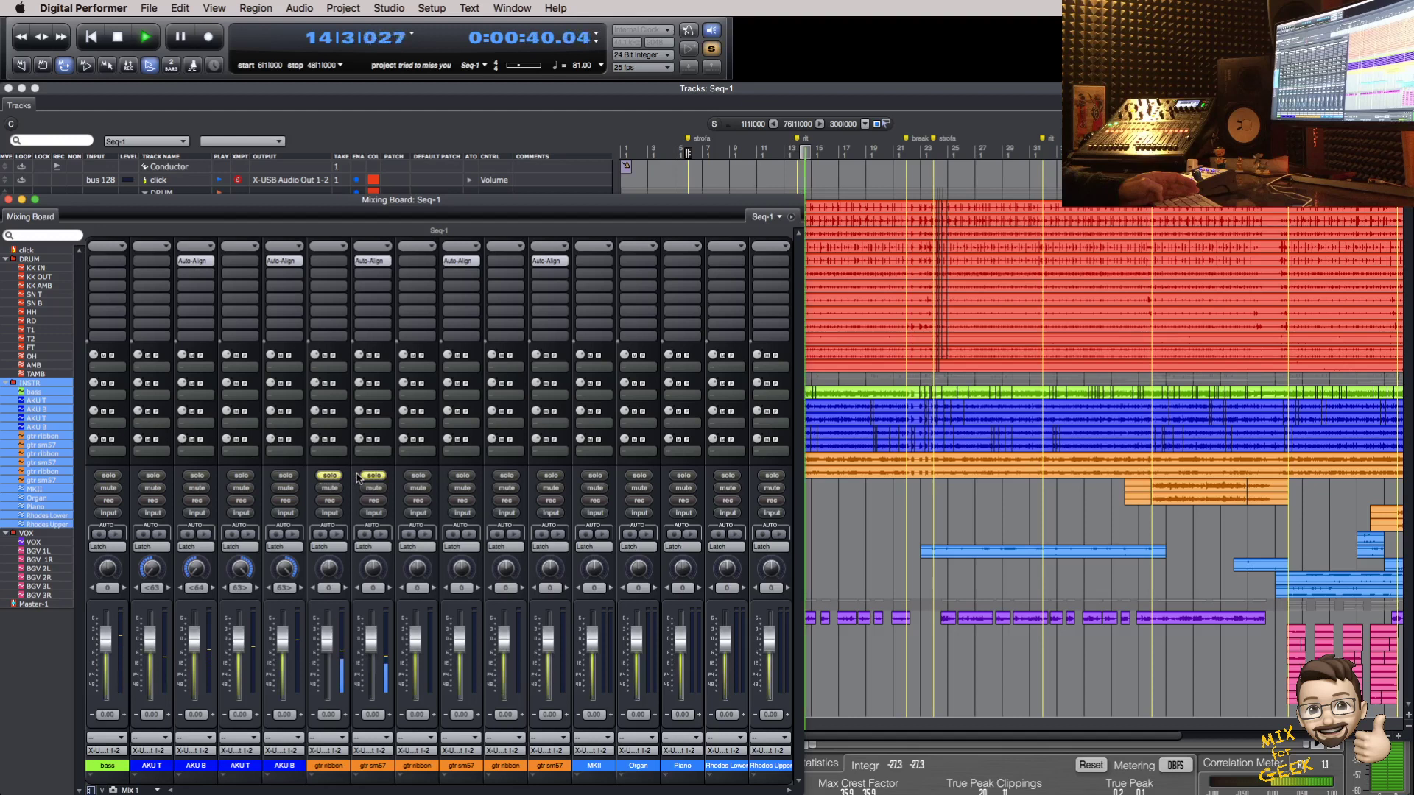
pyautogui.moveTo(366, 477); pyautogui.dragTo(334, 477)
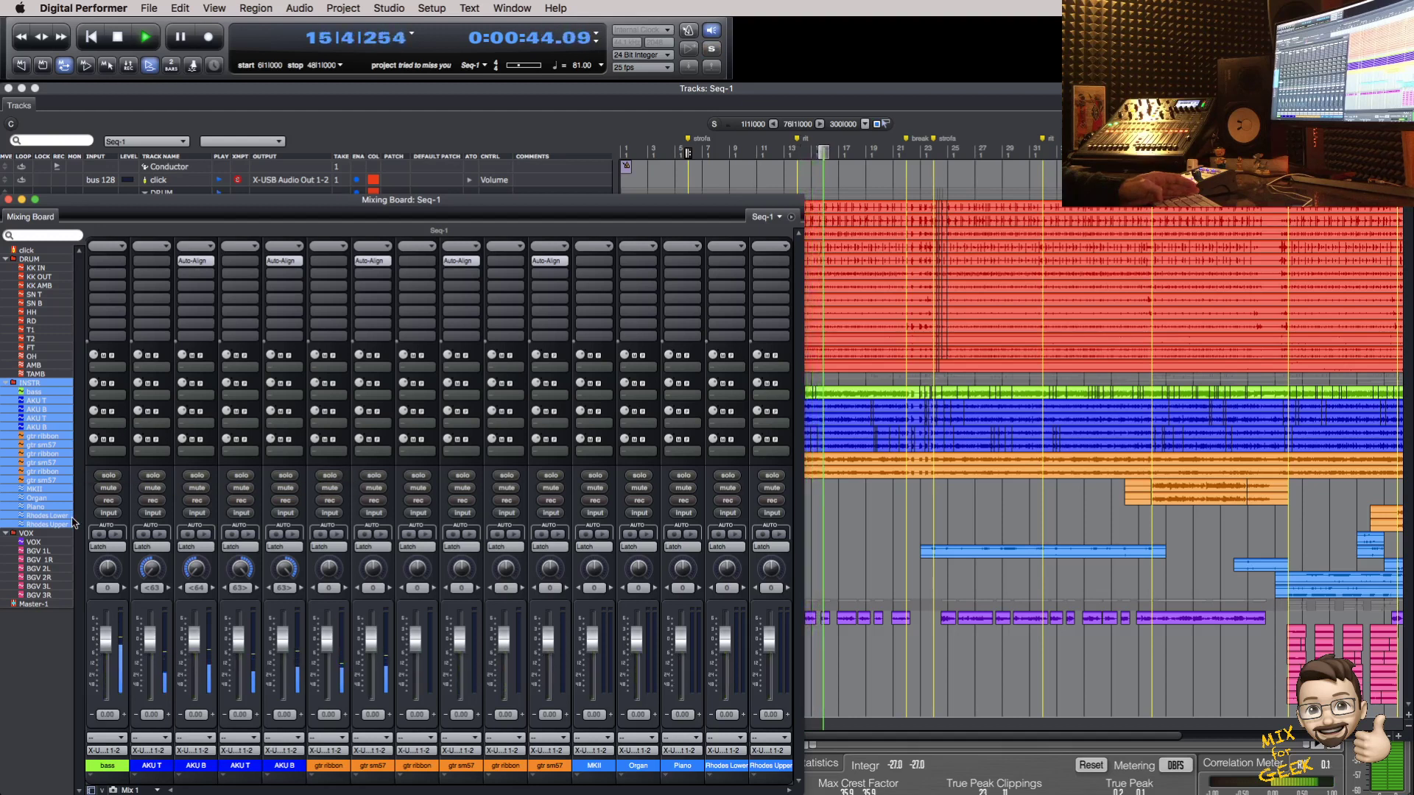
# Step: Show the VOX group's channels, solo the lead VOX channel and load the PFL VOX insert settings on it
pyautogui.click(40, 535)
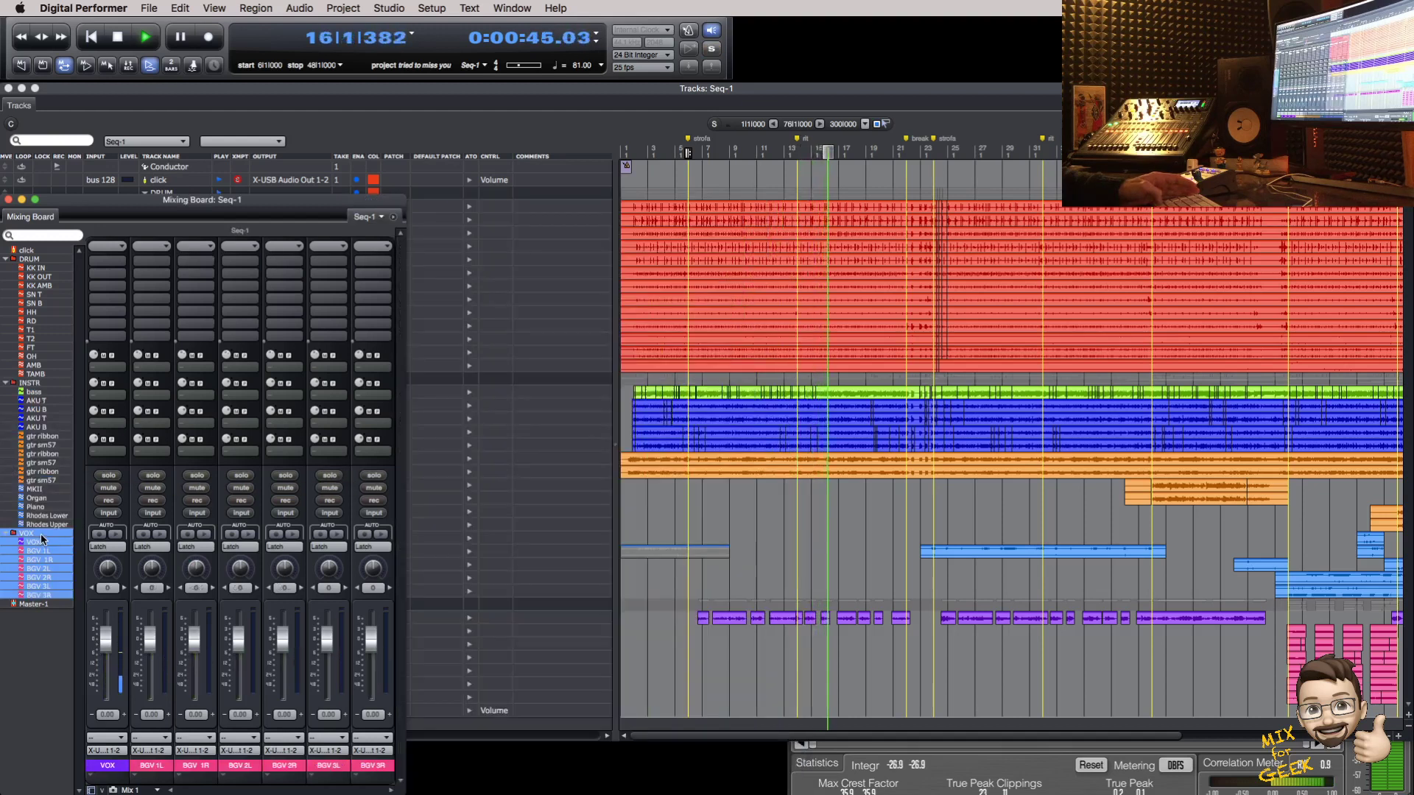
pyautogui.click(107, 476)
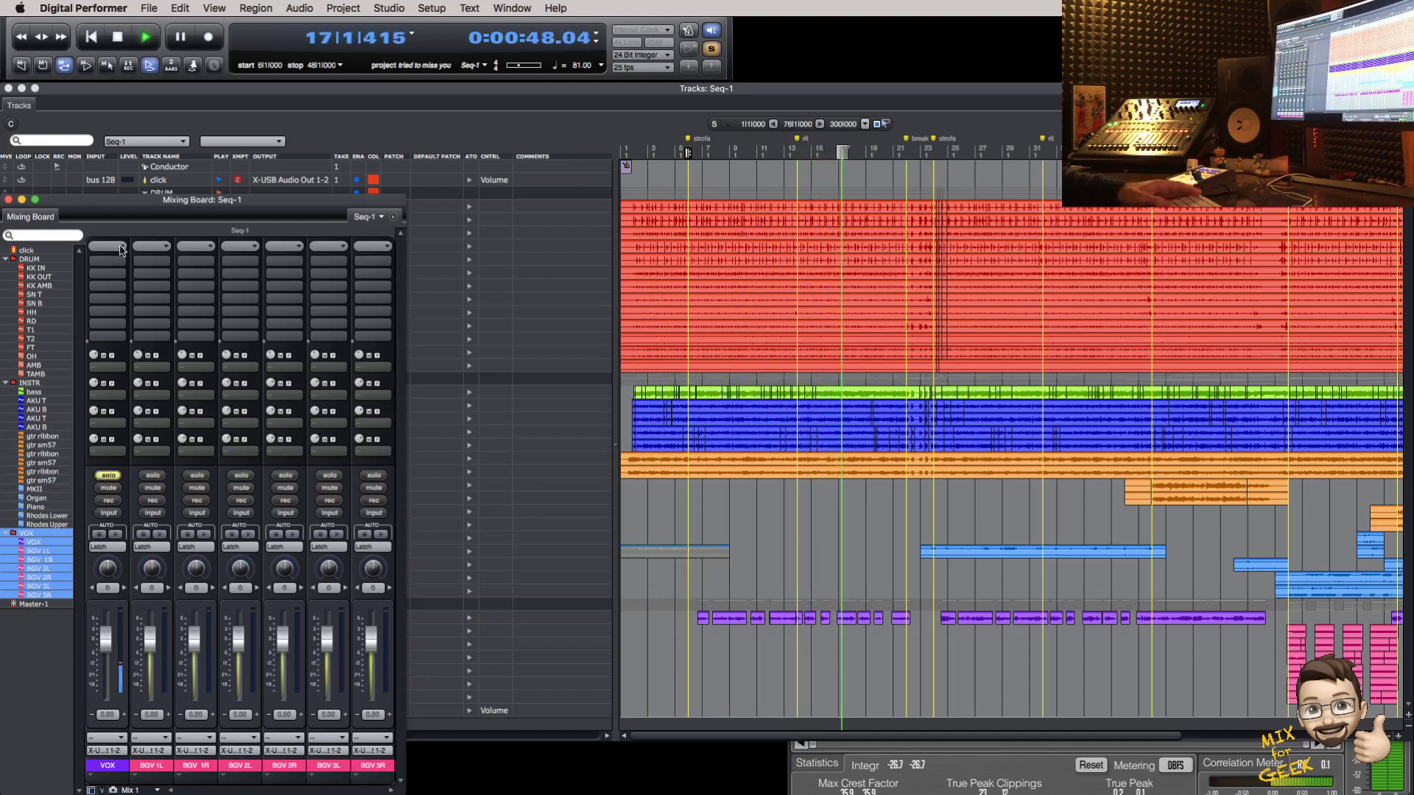
pyautogui.click(121, 247)
pyautogui.moveTo(206, 326)
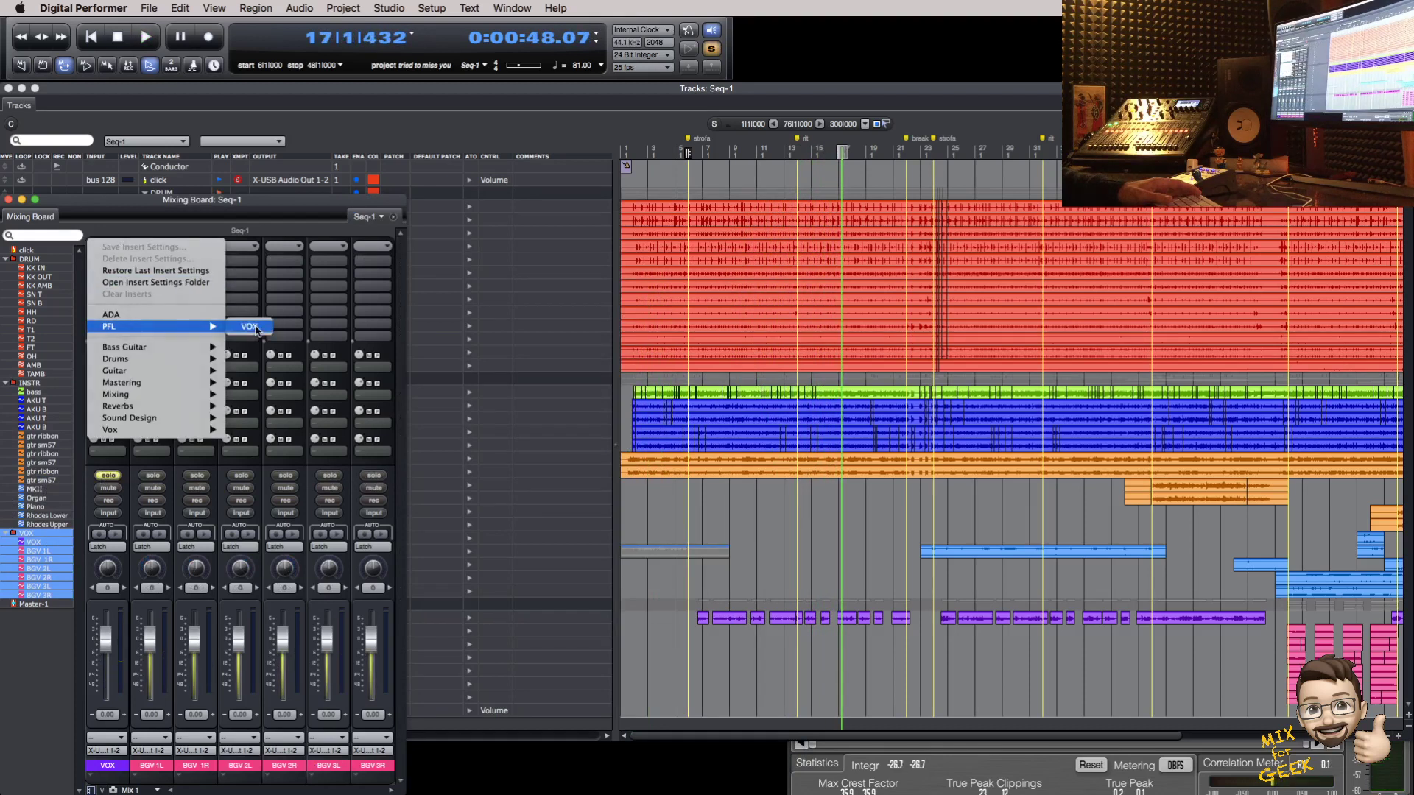
pyautogui.click(256, 328)
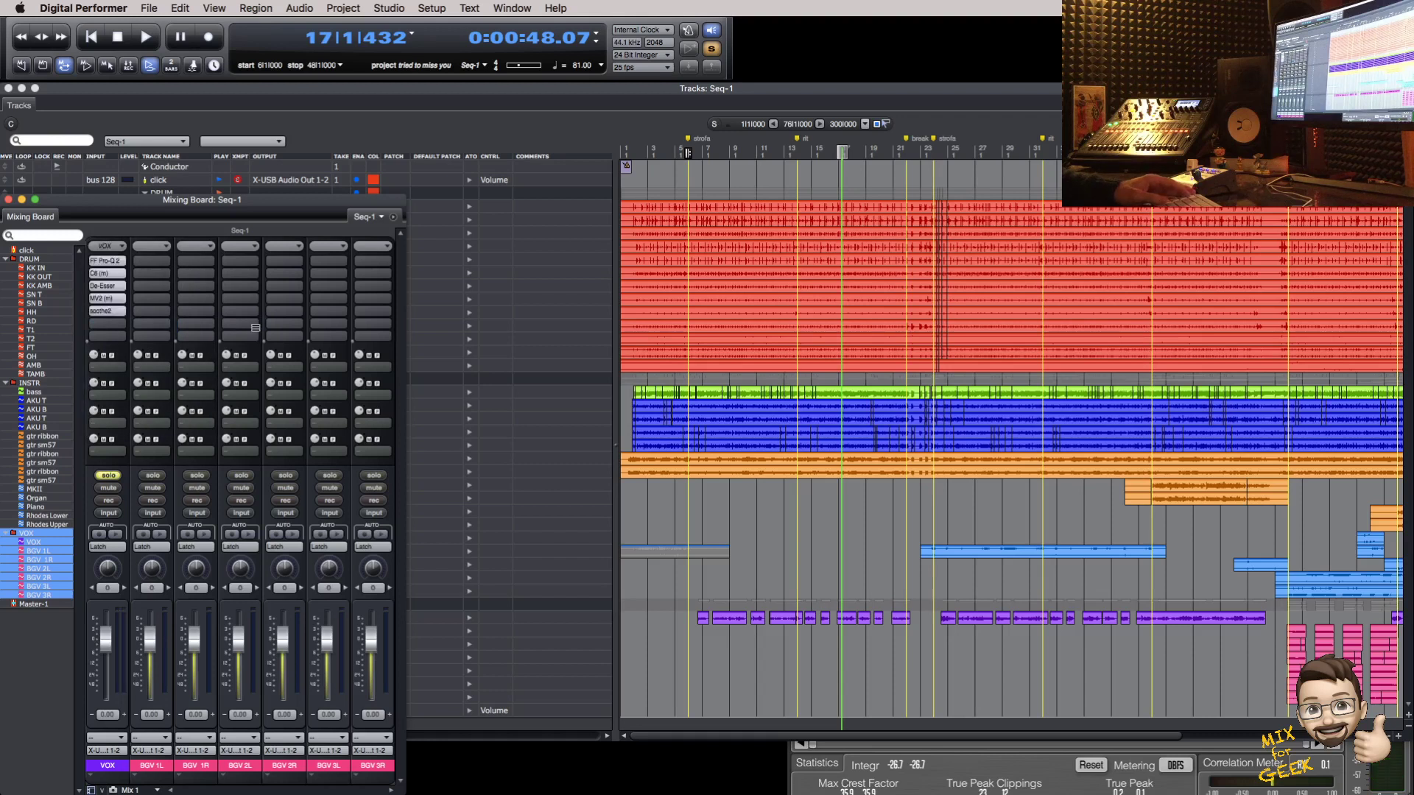
# Step: Open the VOX channel's FF Pro-Q 2 insert with playback running, and close the Tracks window to give the EQ room
pyautogui.click(107, 260)
pyautogui.press('space')
pyautogui.moveTo(954, 350); pyautogui.dragTo(534, 254)
pyautogui.click(559, 89)
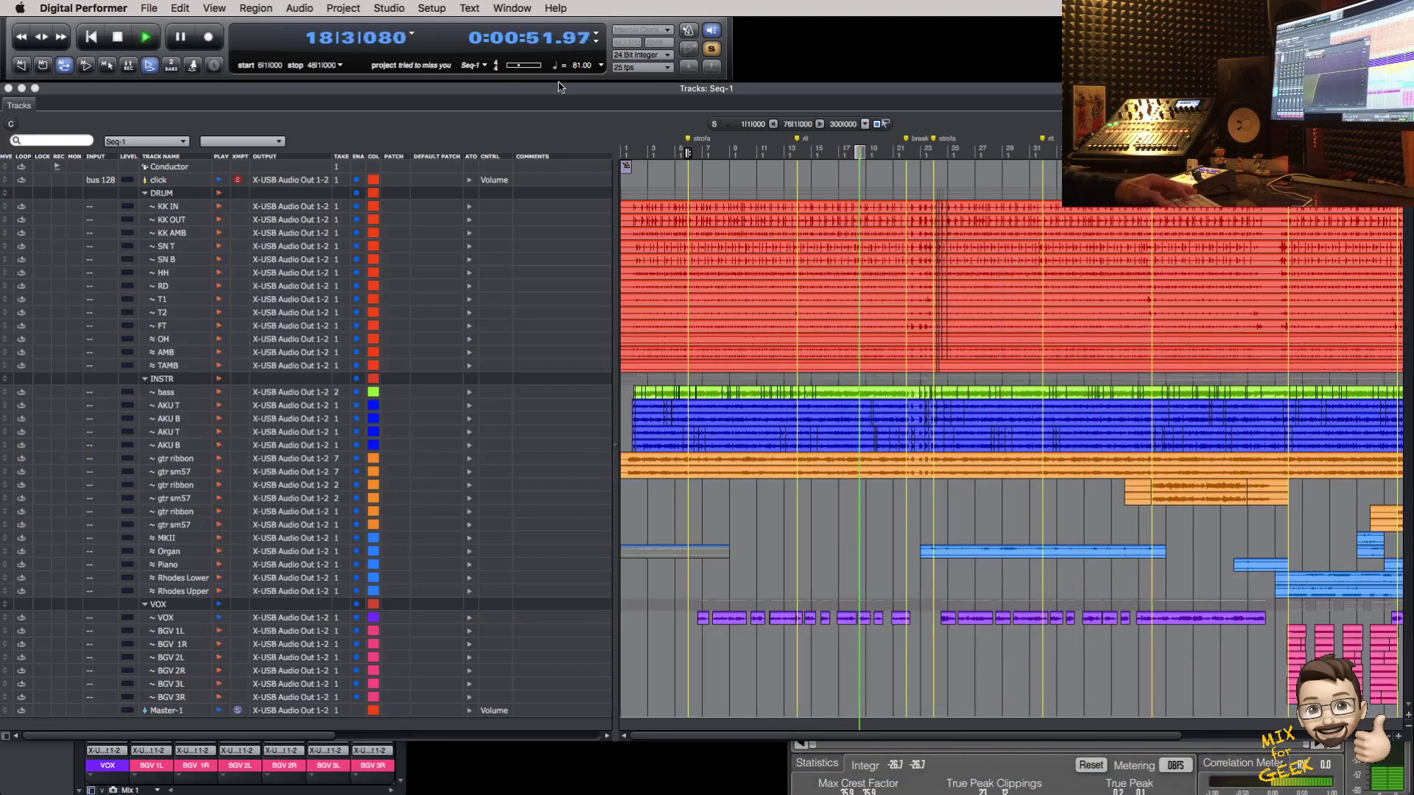
pyautogui.press('super+w')
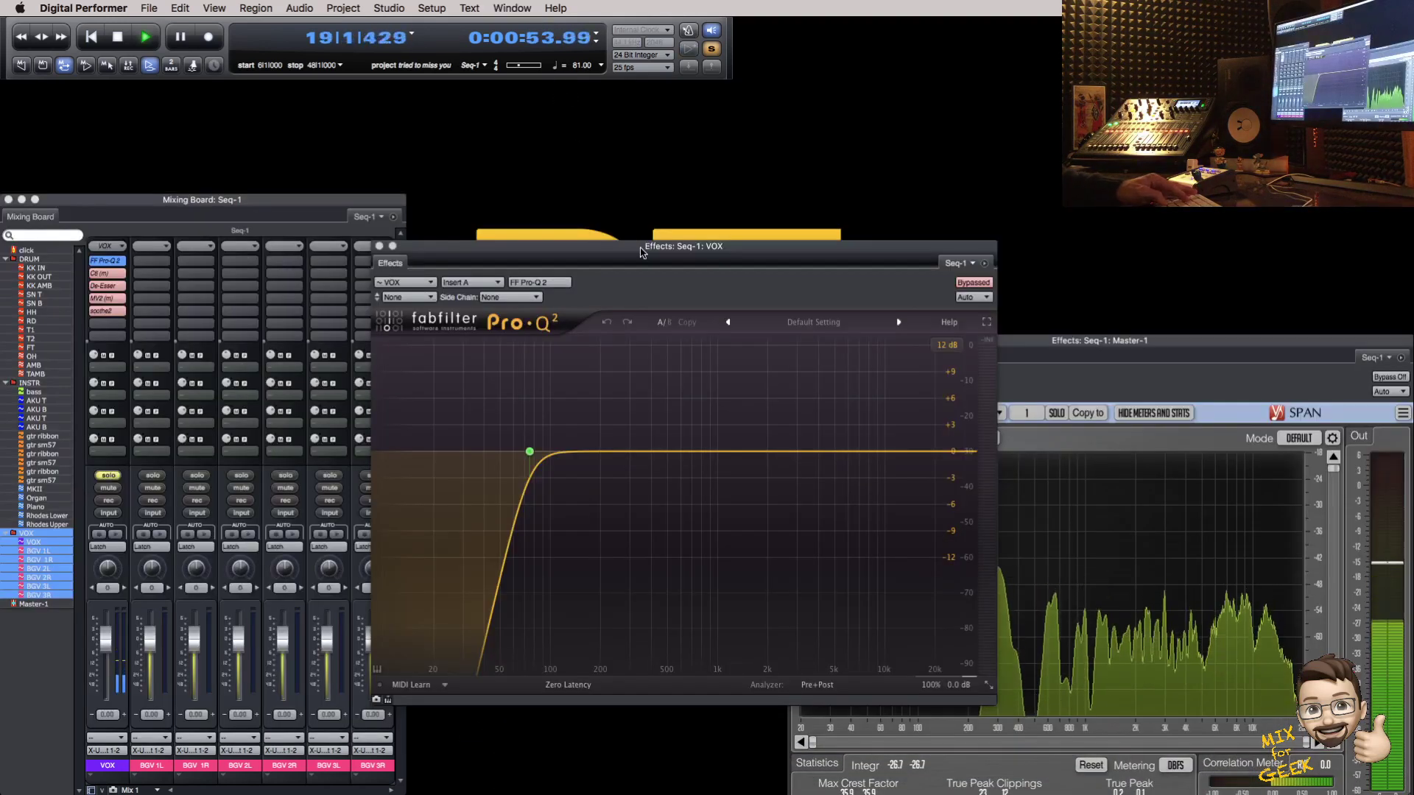
pyautogui.moveTo(634, 246); pyautogui.dragTo(604, 230)
# Step: Try to audition the 75 Hz low-cut band on its own and take the VOX Pro-Q 2 out of bypass
pyautogui.click(520, 406)
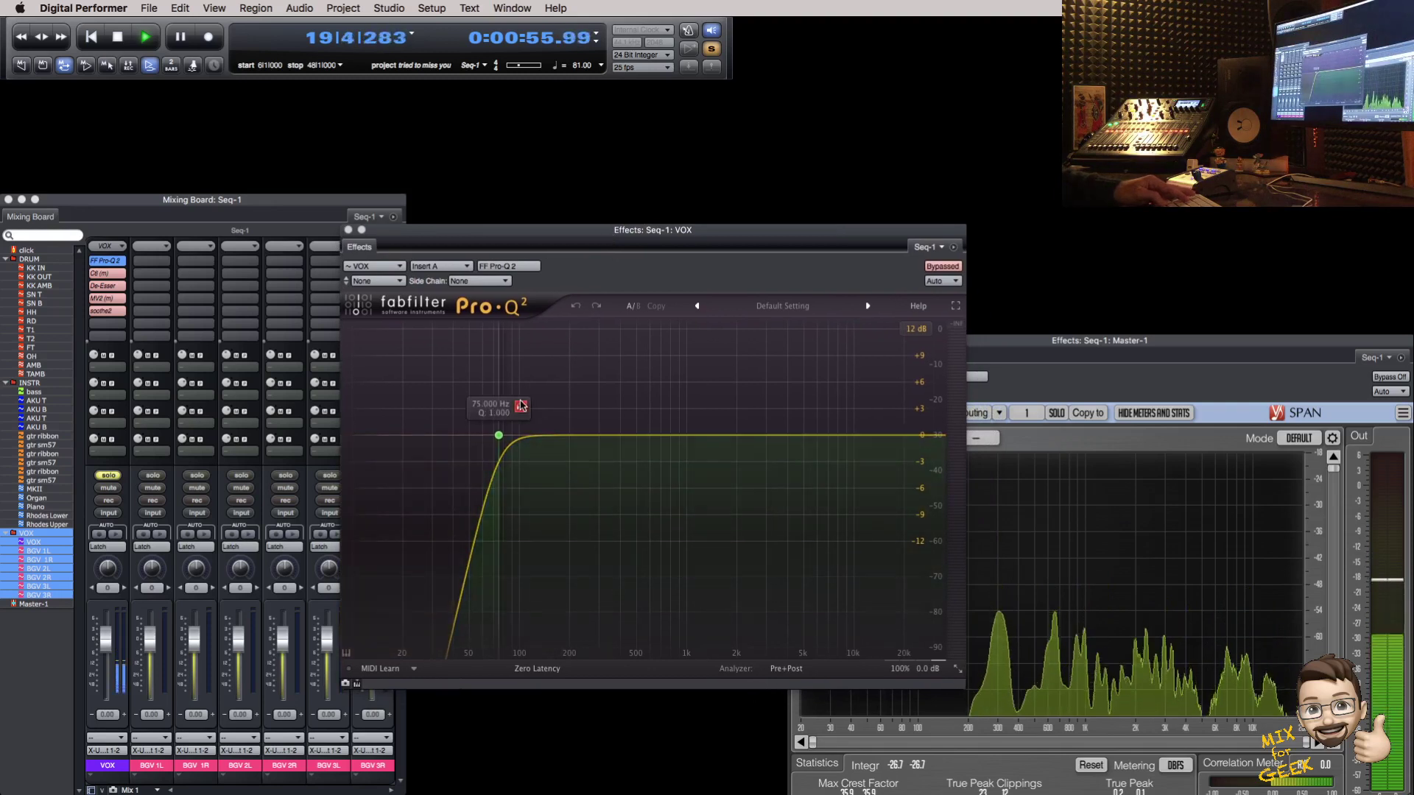
pyautogui.click(520, 406)
pyautogui.click(521, 405)
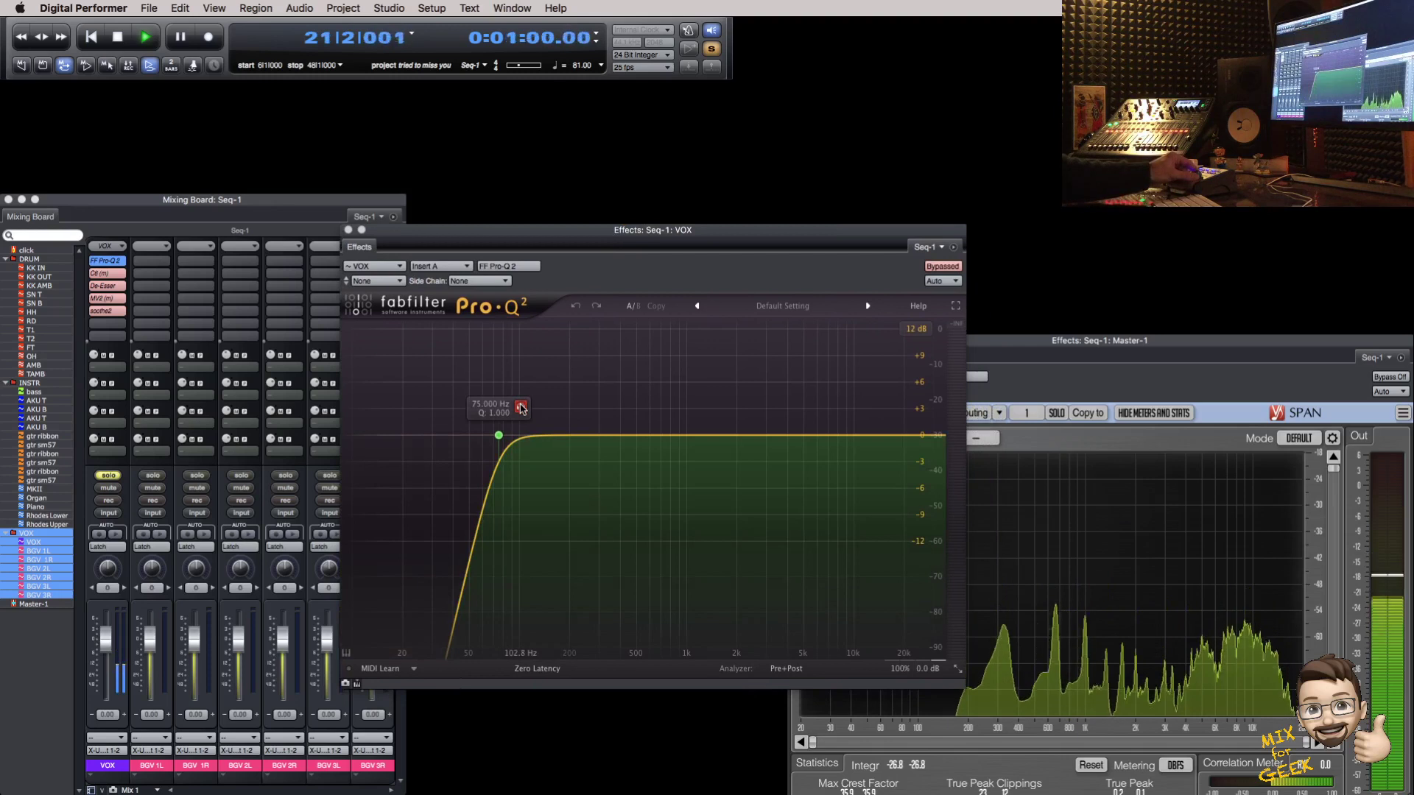
pyautogui.click(520, 406)
pyautogui.click(521, 406)
pyautogui.click(942, 266)
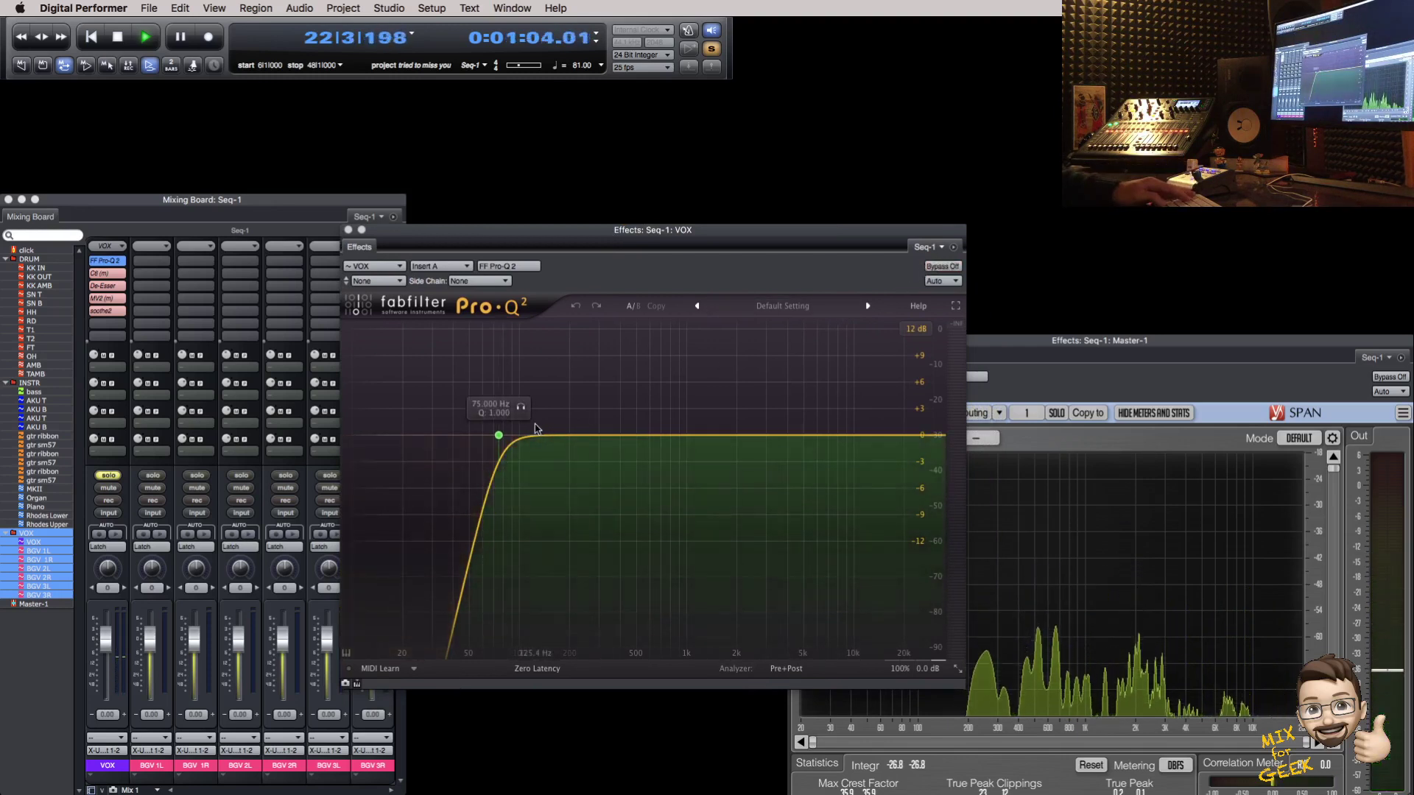
# Step: Restart the vocal playback, audition the low-cut band and raise its frequency to just above 83 Hz
pyautogui.press('Return')
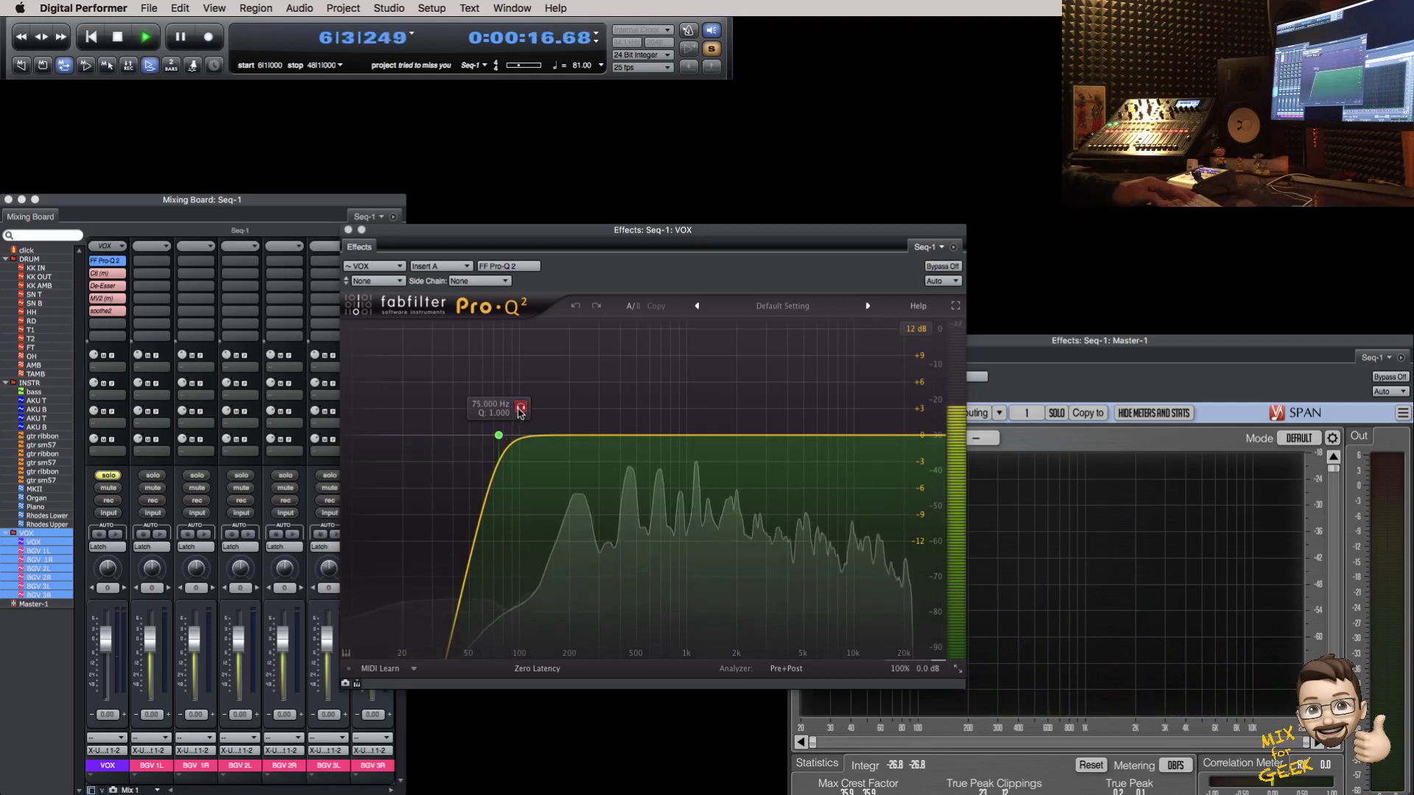
pyautogui.moveTo(519, 413); pyautogui.dragTo(533, 411)
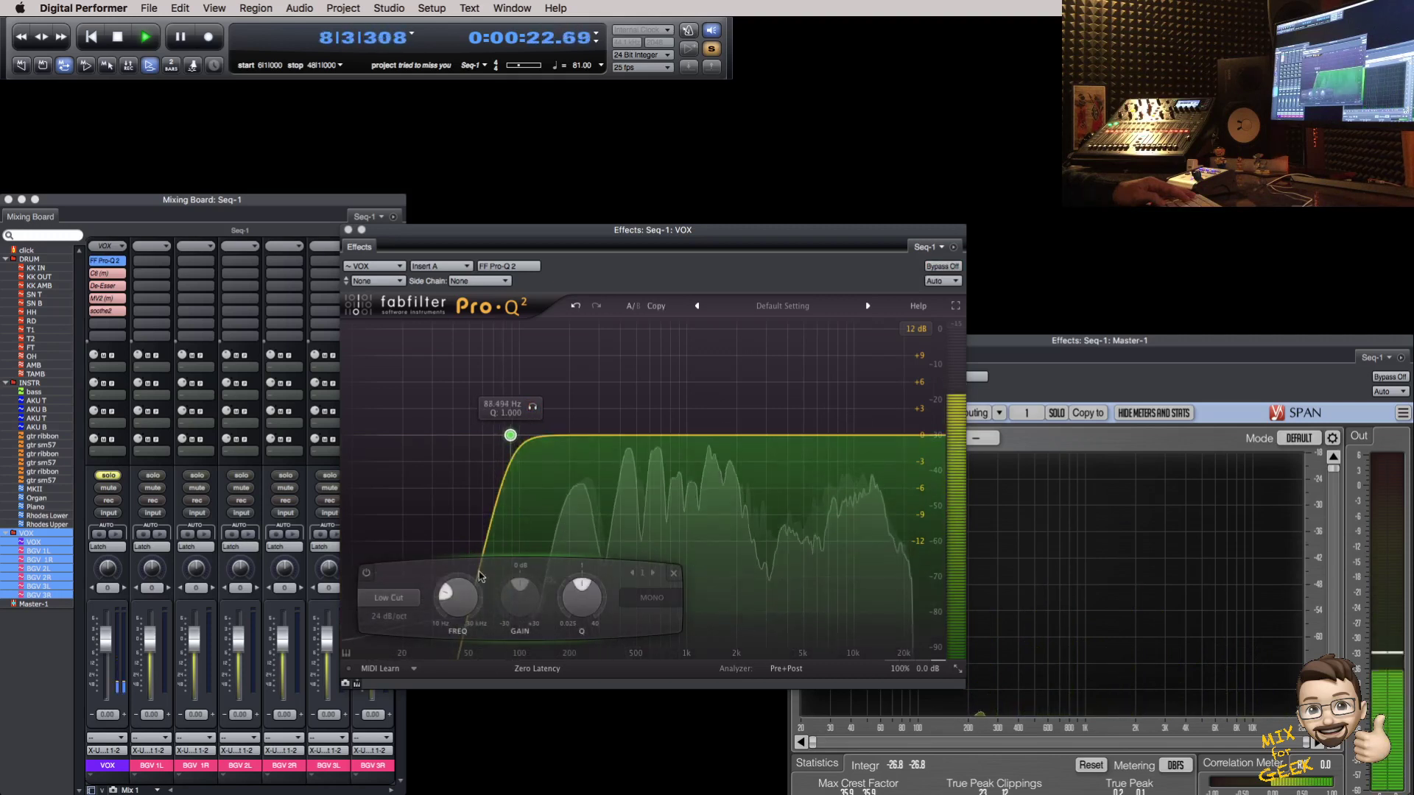
pyautogui.doubleClick(454, 590)
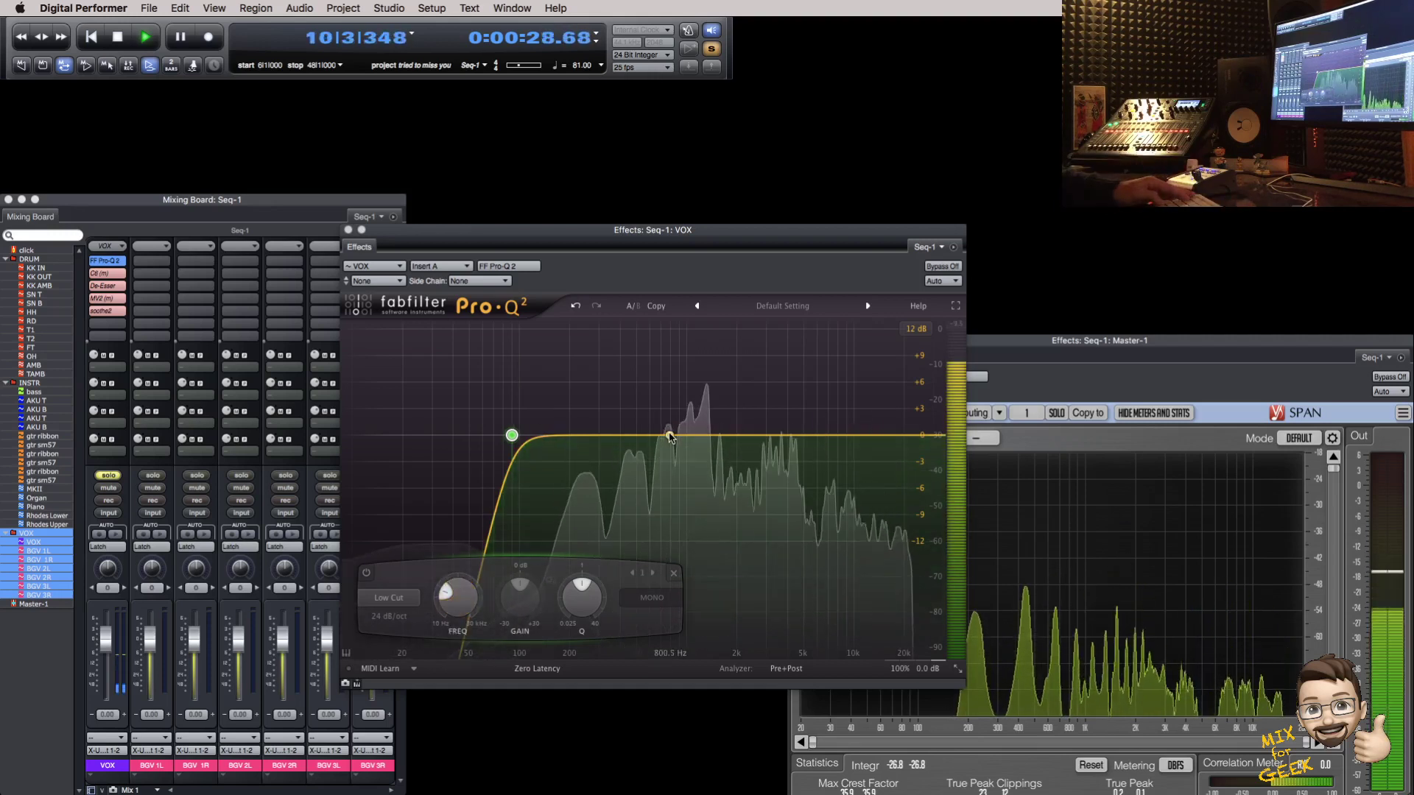
# Step: Add a bell band at about 922 Hz with a Q of about 2.15 and set its gain to -3 dB
pyautogui.moveTo(672, 430); pyautogui.dragTo(708, 361)
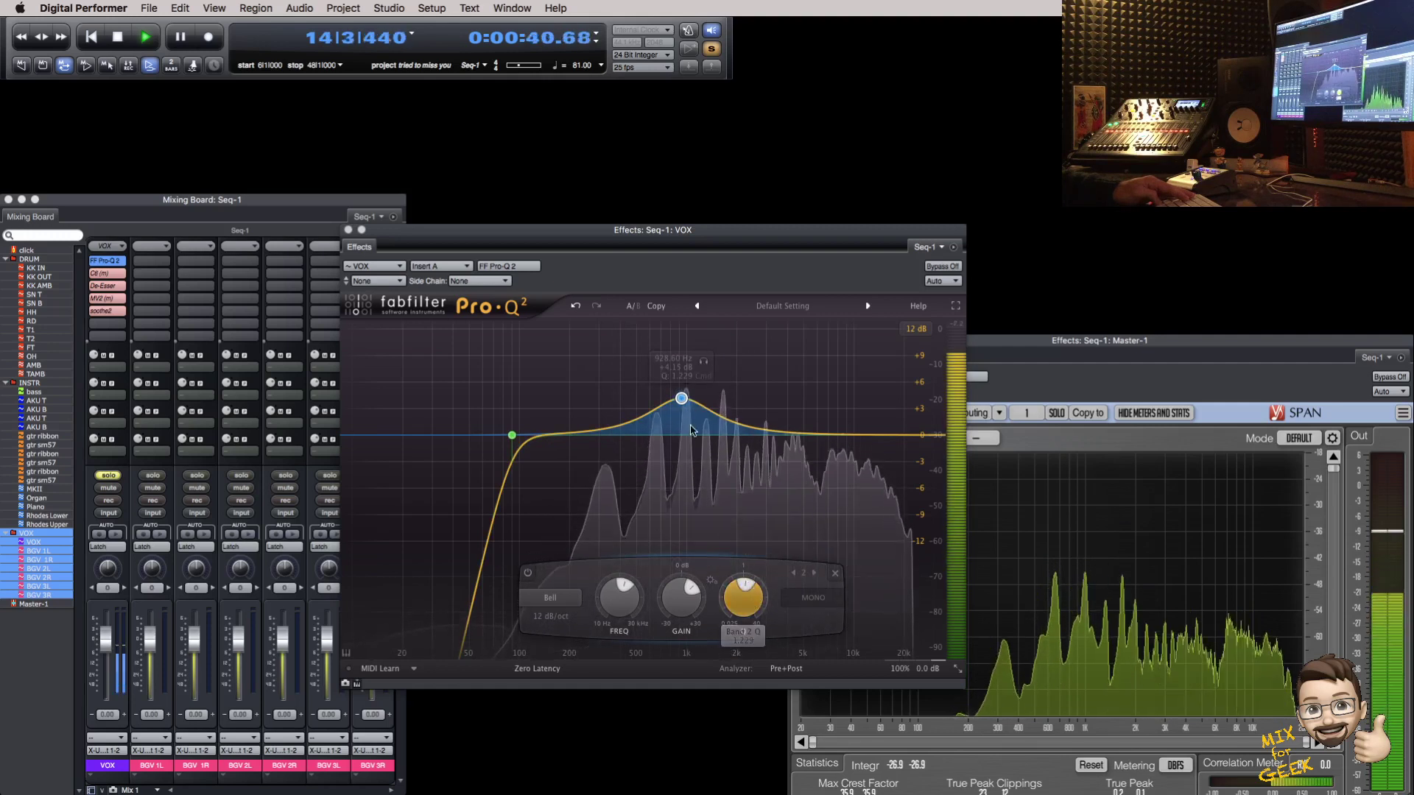
pyautogui.scroll(5, 686, 400)
pyautogui.moveTo(704, 361); pyautogui.dragTo(706, 364)
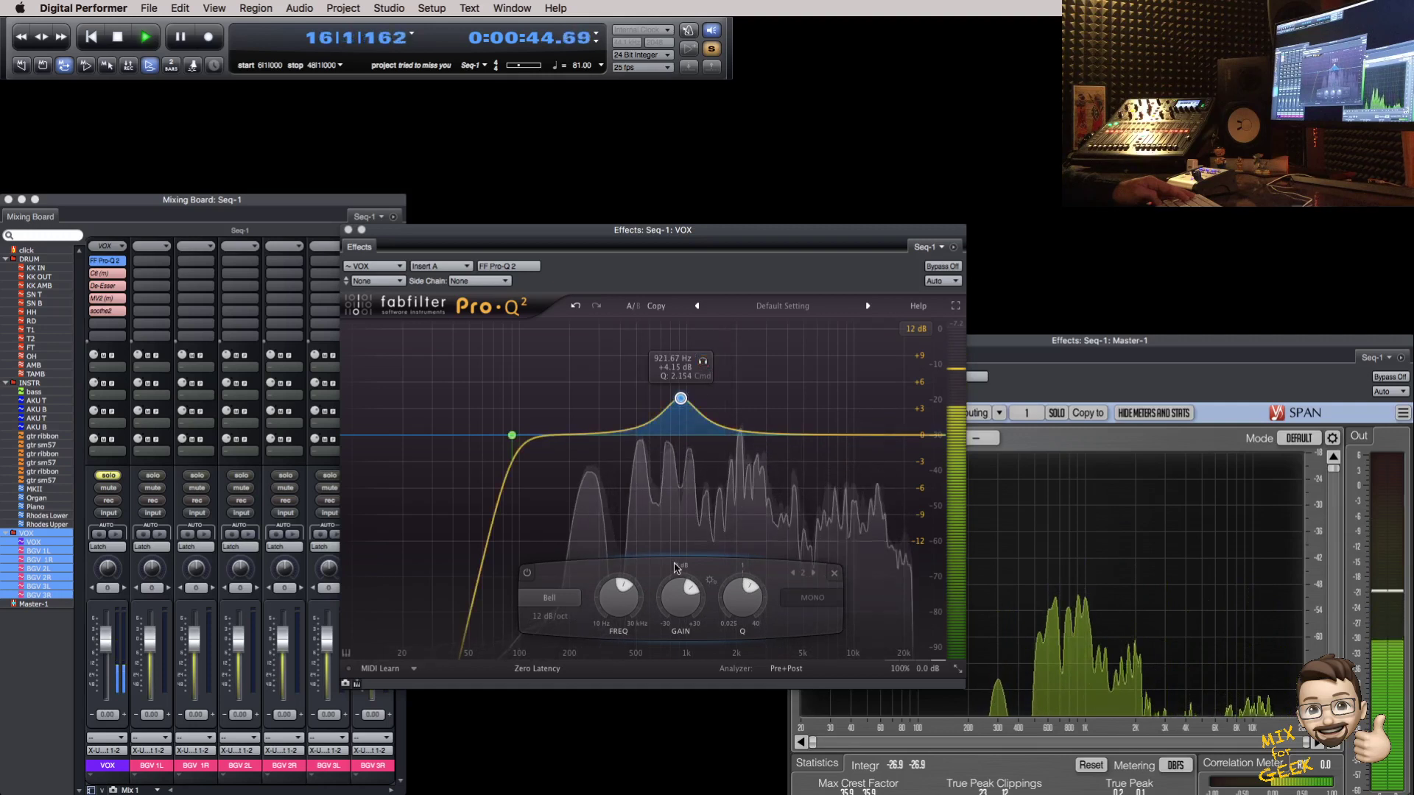
pyautogui.write('-3')
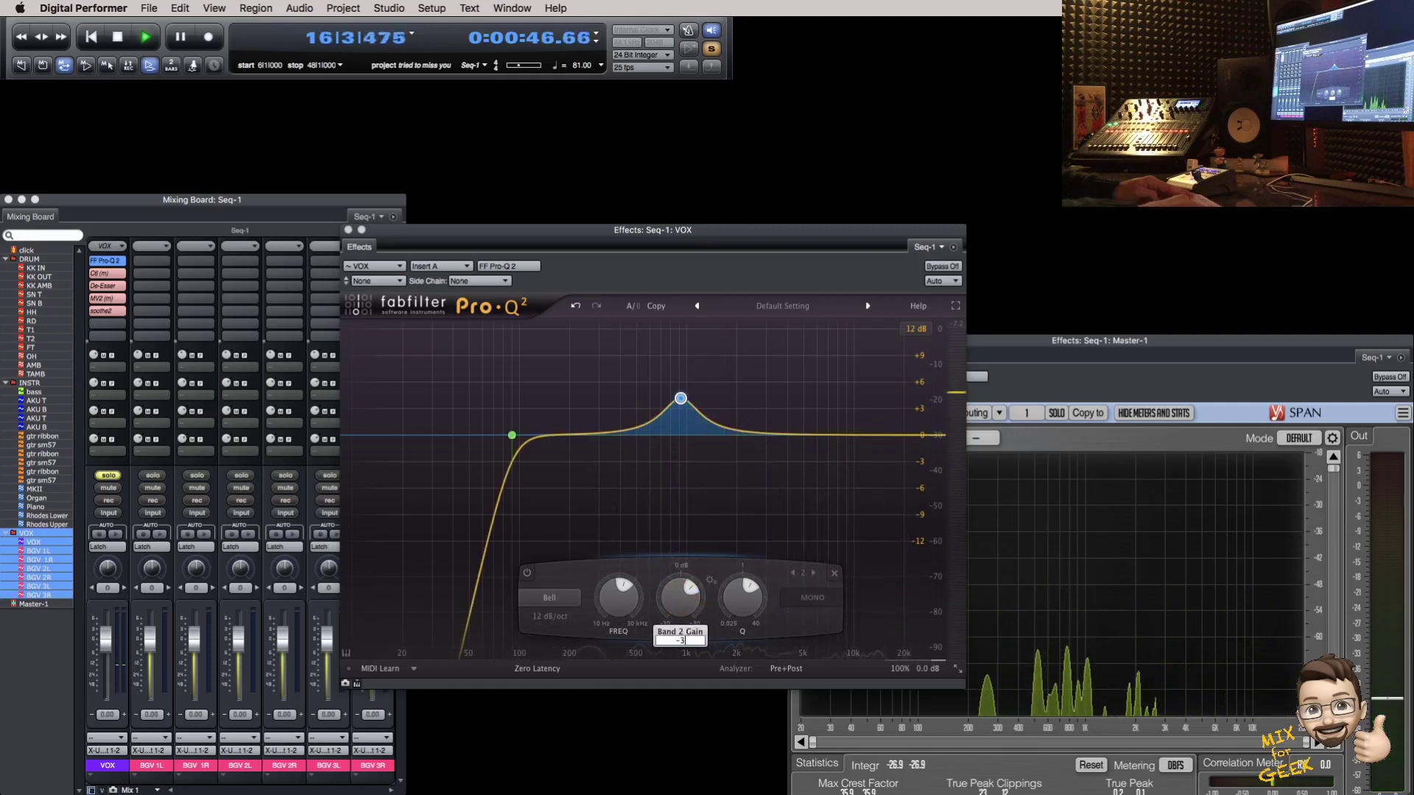
pyautogui.press('Return')
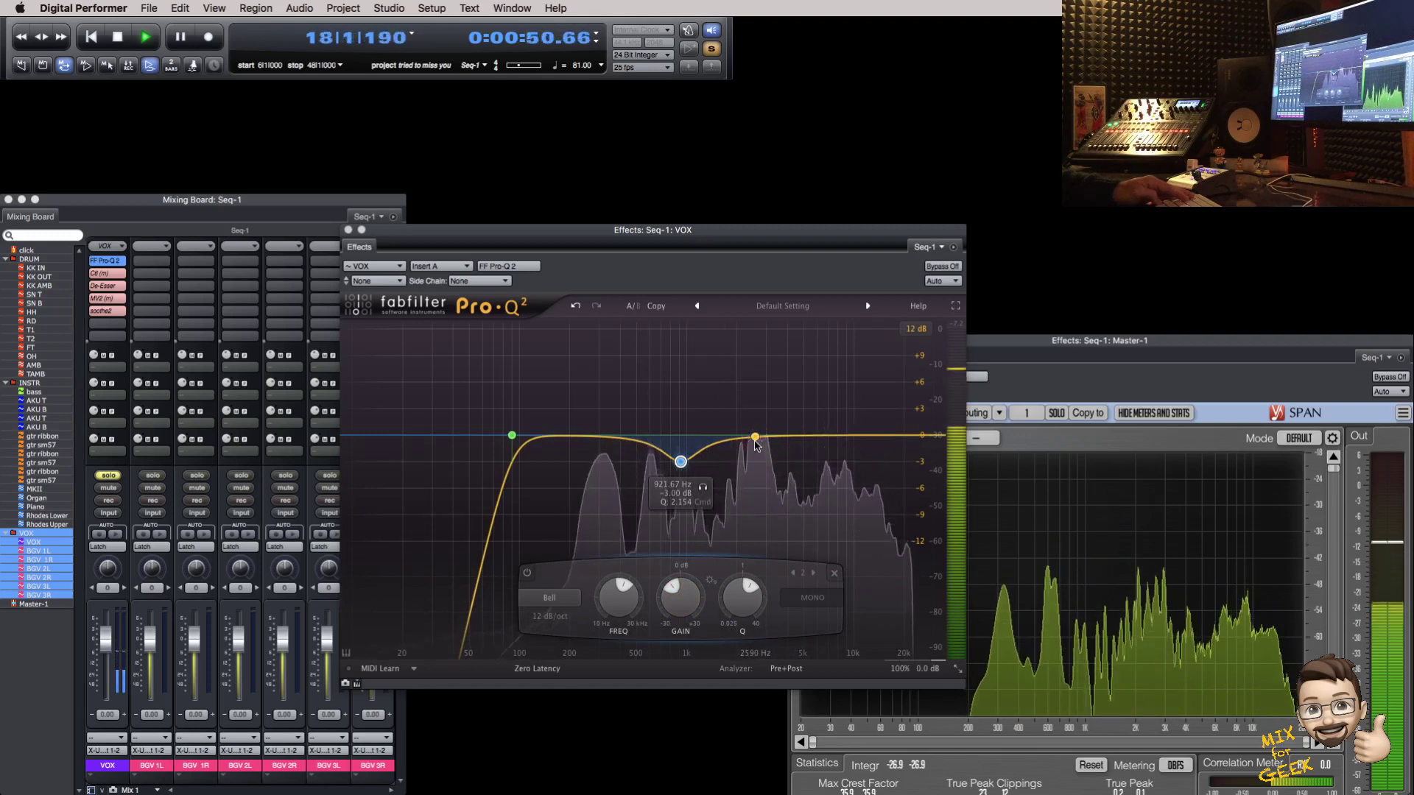
# Step: Add a narrow EQ band at about 2660 Hz with a Q of 40 and change its shape to Notch
pyautogui.moveTo(759, 439); pyautogui.dragTo(757, 338)
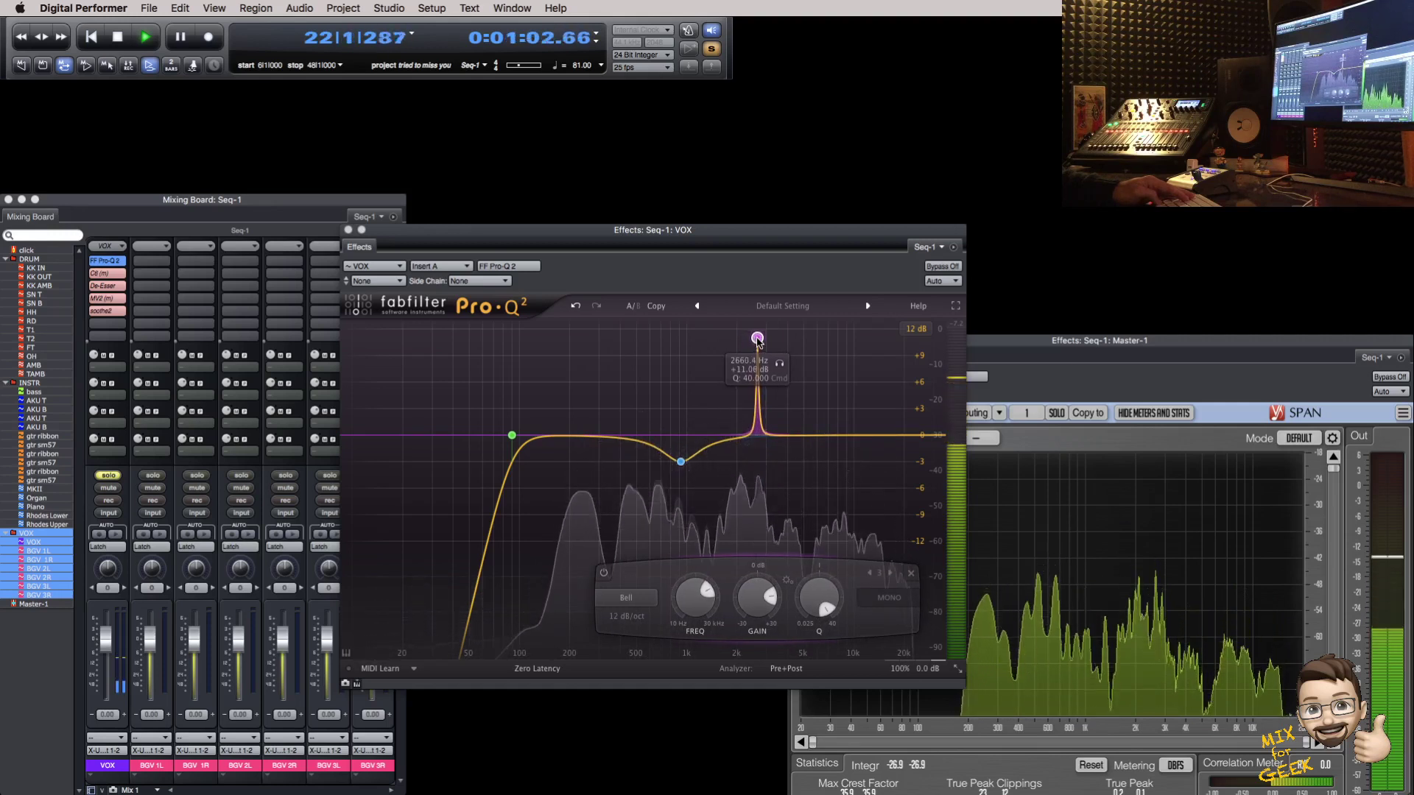
pyautogui.rightClick(757, 338)
pyautogui.moveTo(830, 368)
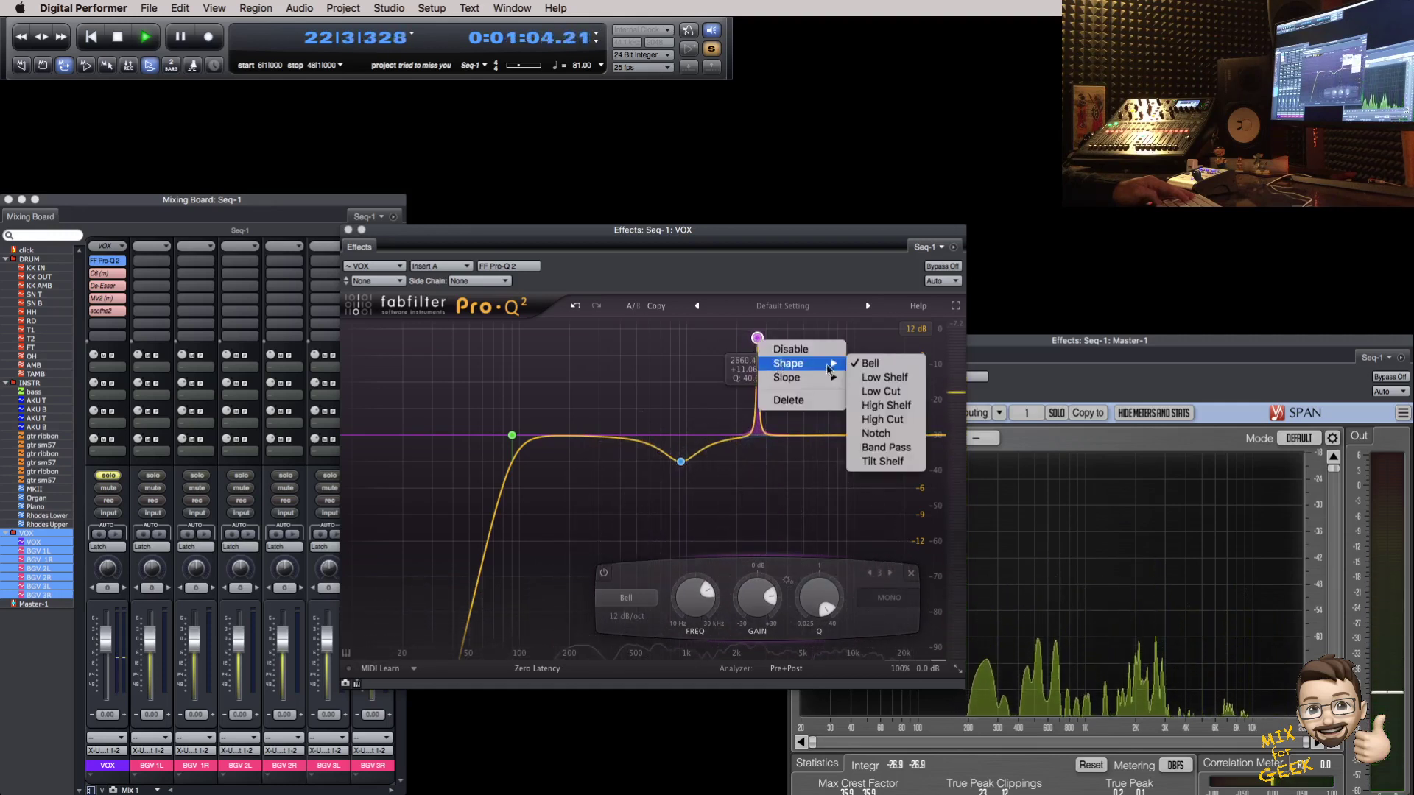
pyautogui.click(859, 434)
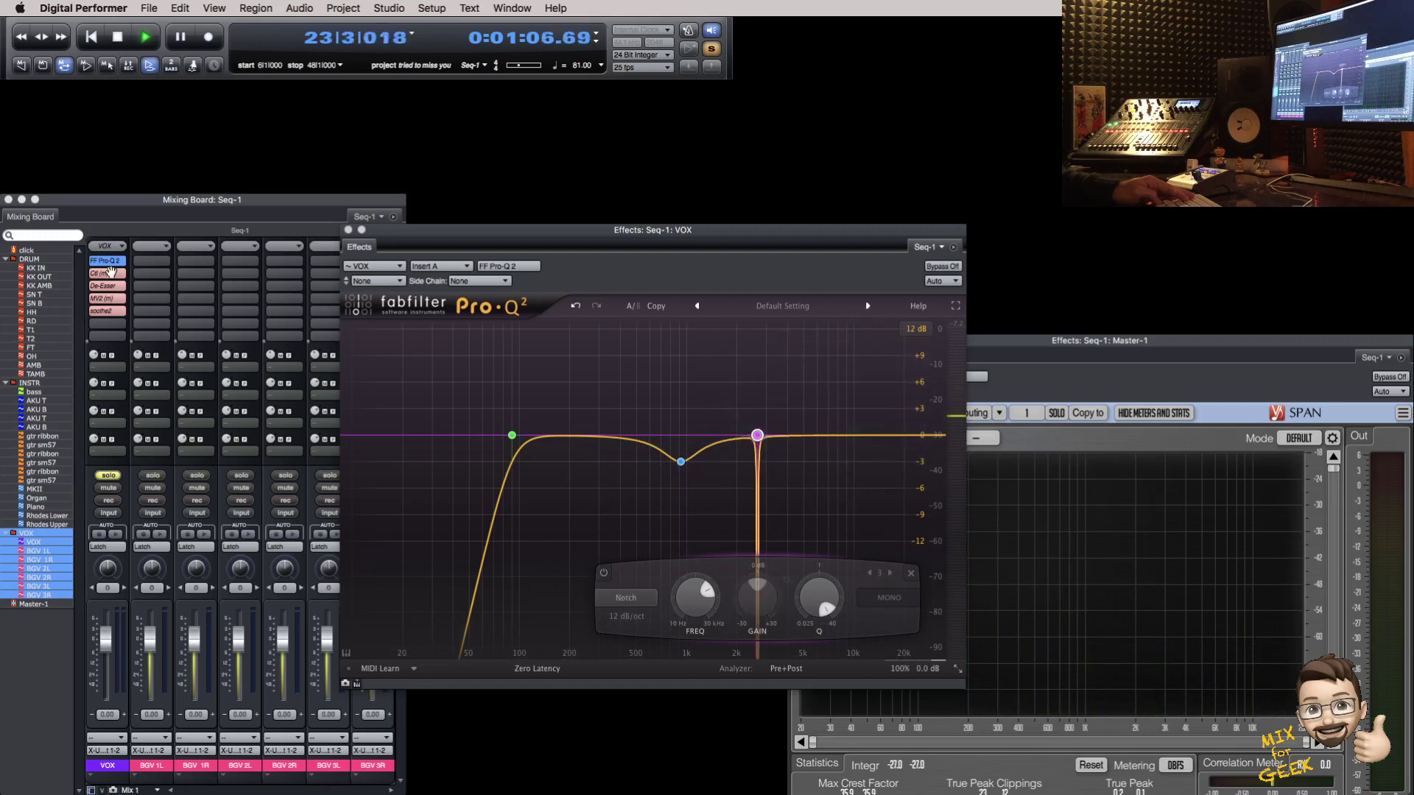
# Step: Switch the VOX effects window to the C6 compressor on Insert B and take it out of bypass
pyautogui.click(440, 270)
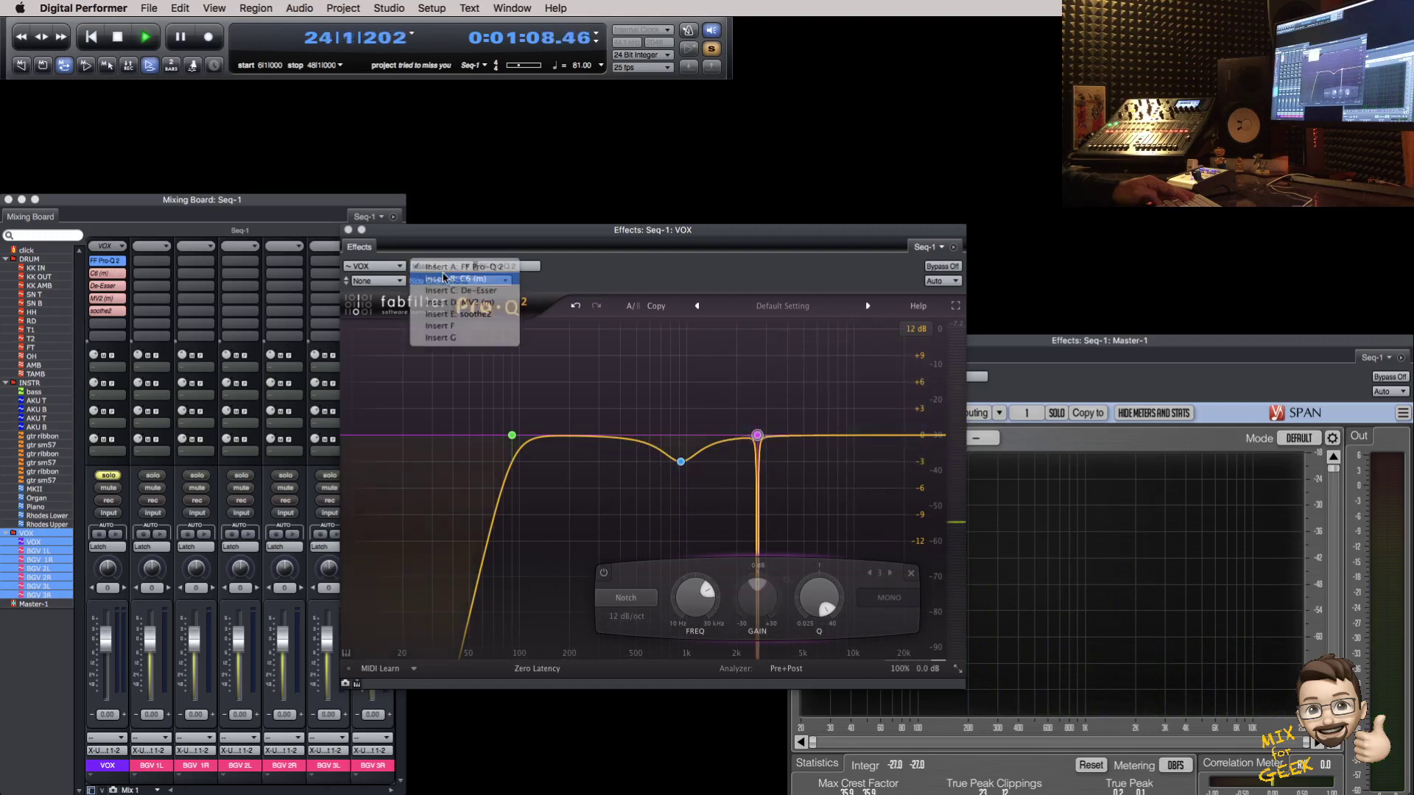
pyautogui.click(444, 277)
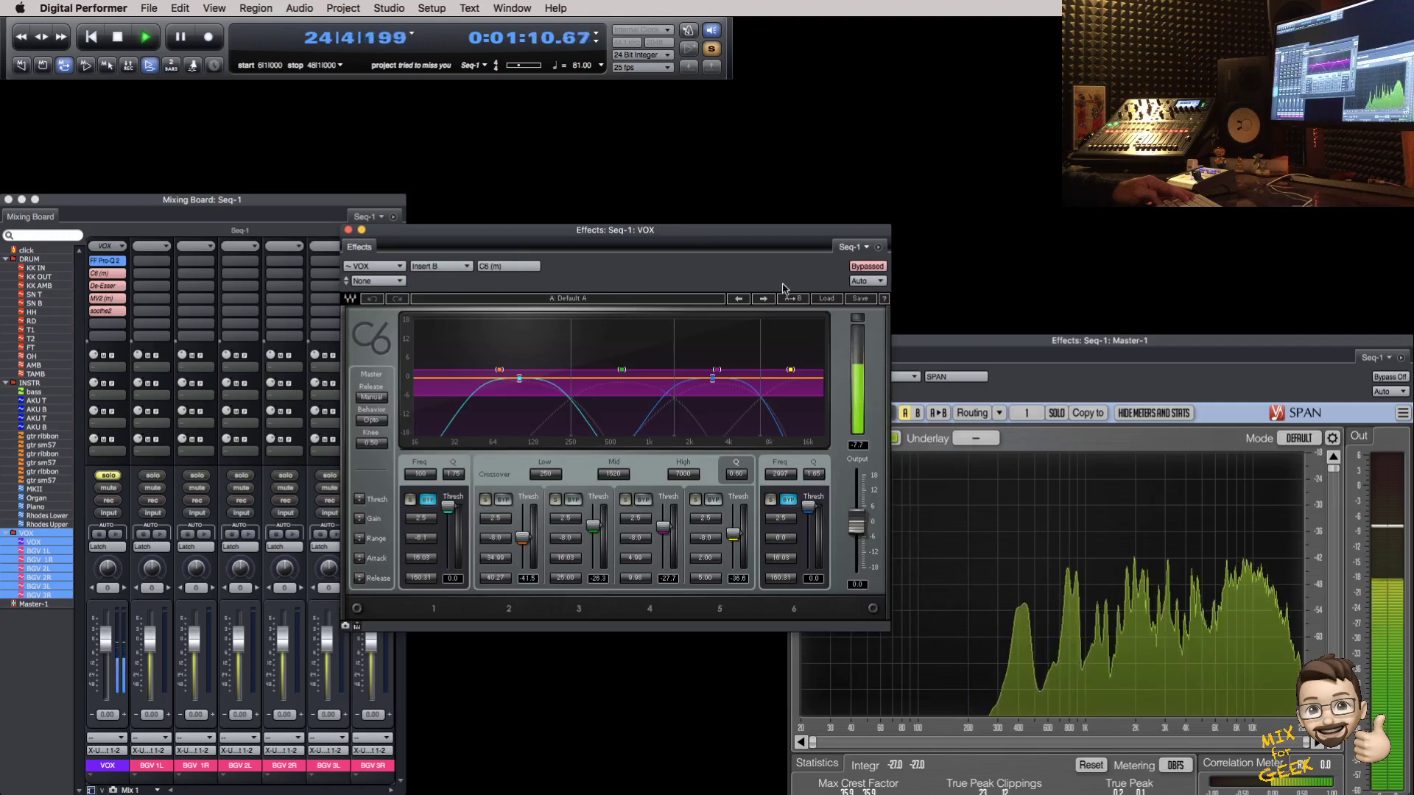
pyautogui.click(868, 267)
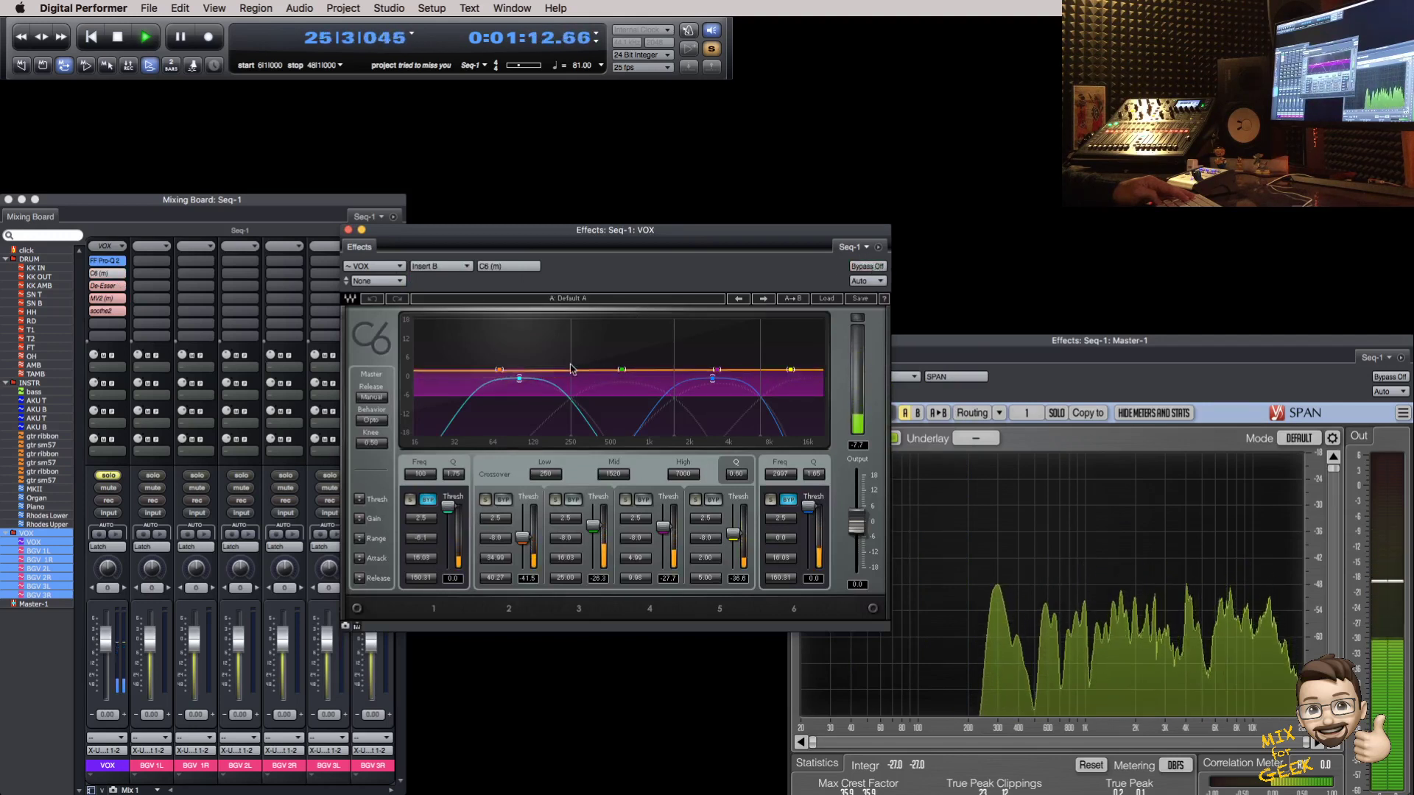
# Step: Solo C6 bands 2 to 5 in turn, adjust the thresholds of bands 2 and 5, and clear the band solo
pyautogui.click(485, 499)
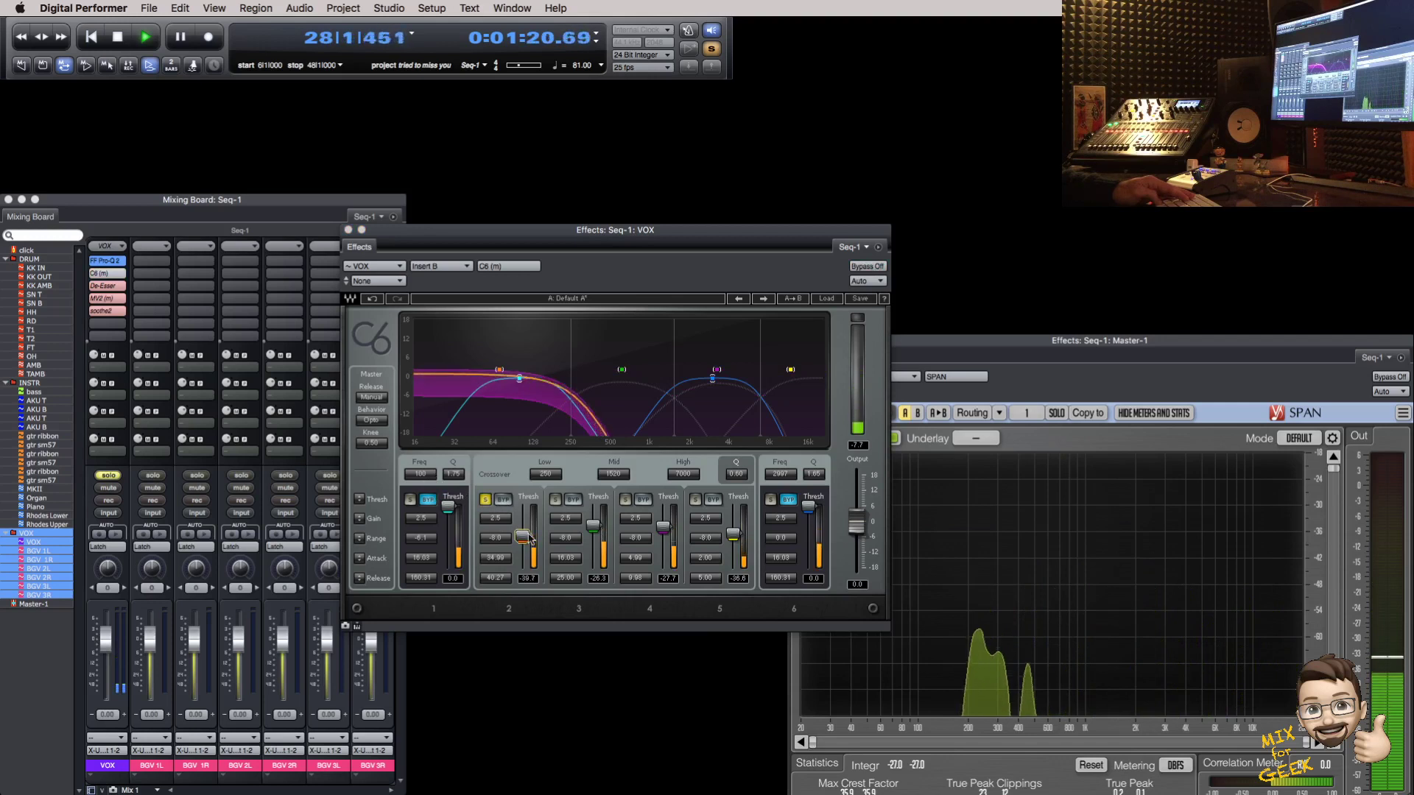
pyautogui.click(555, 500)
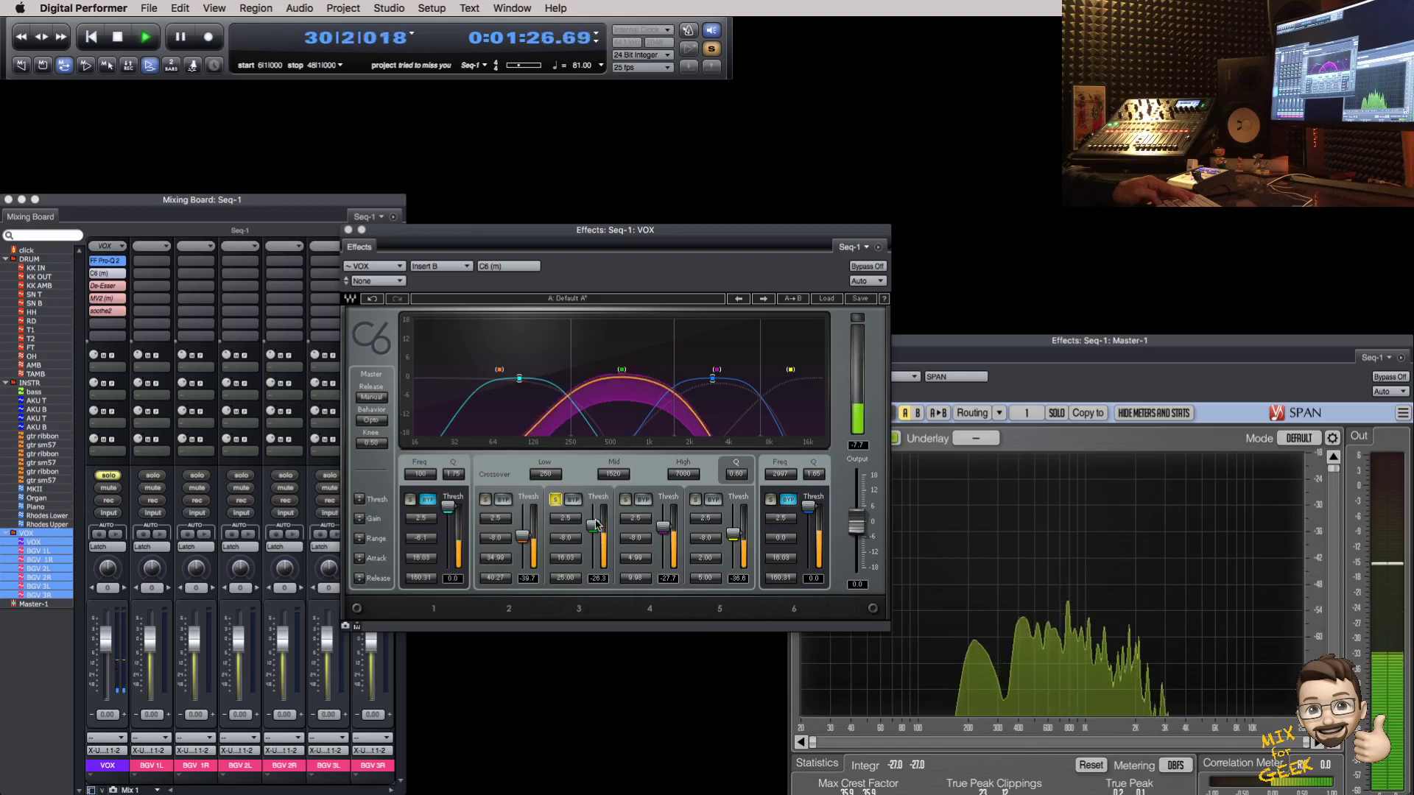
pyautogui.click(626, 499)
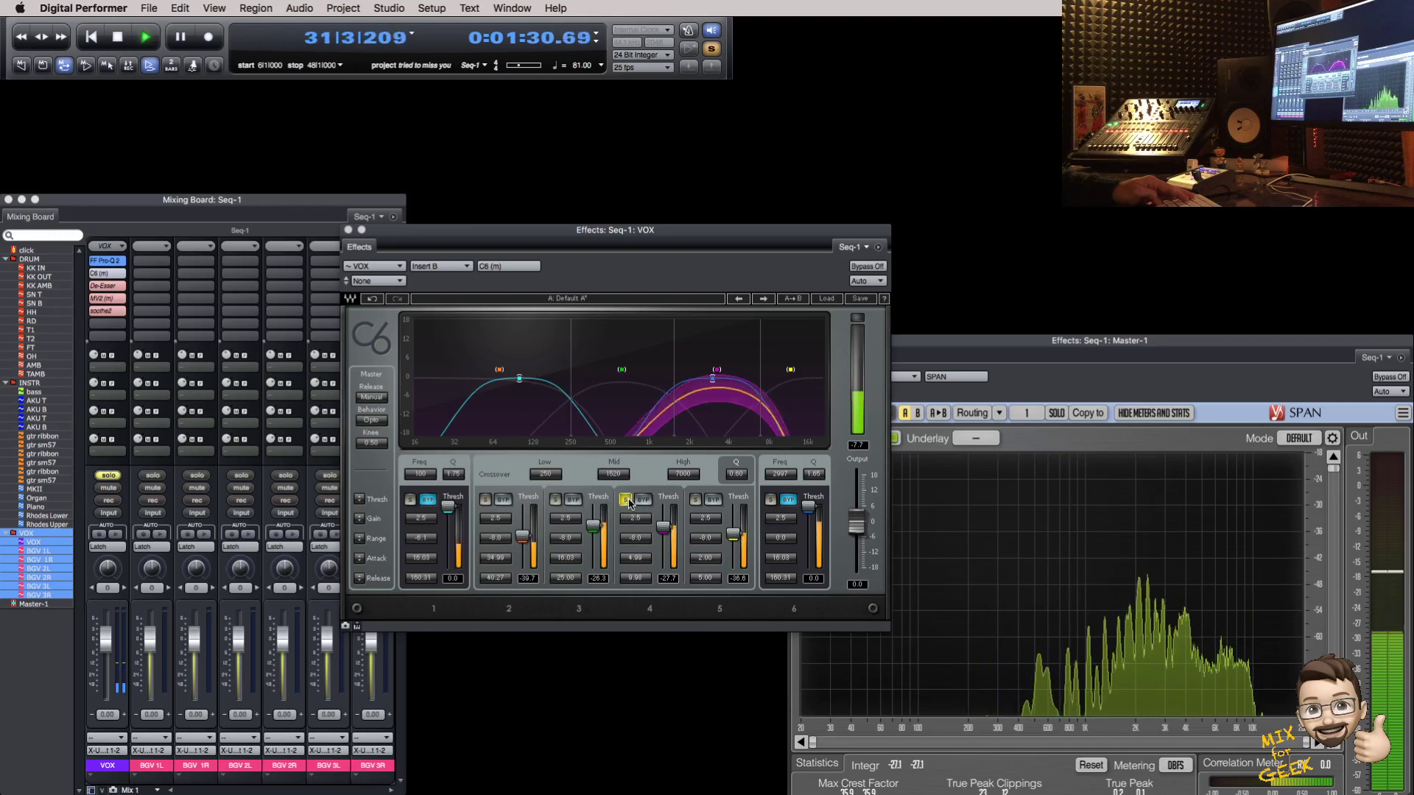
pyautogui.click(695, 499)
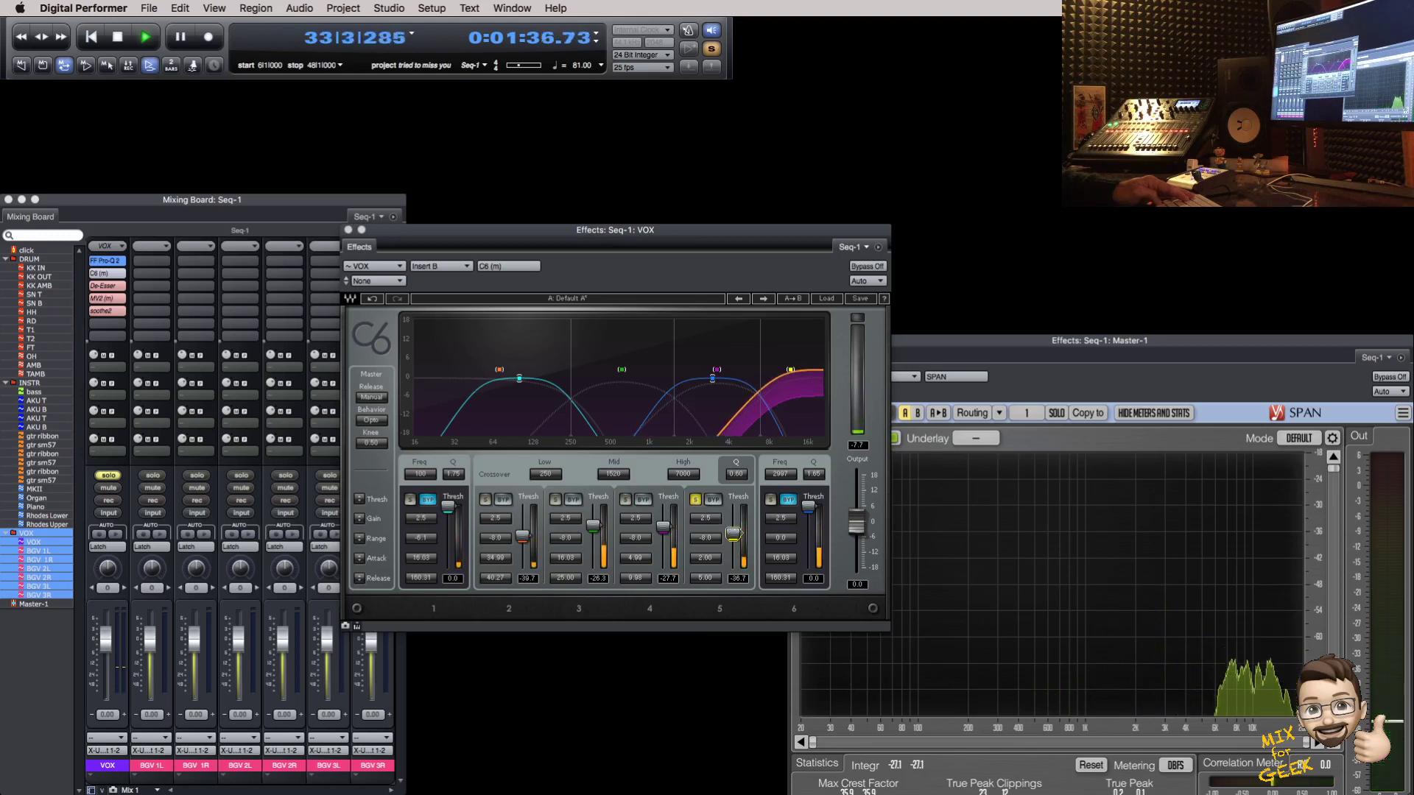
pyautogui.click(696, 500)
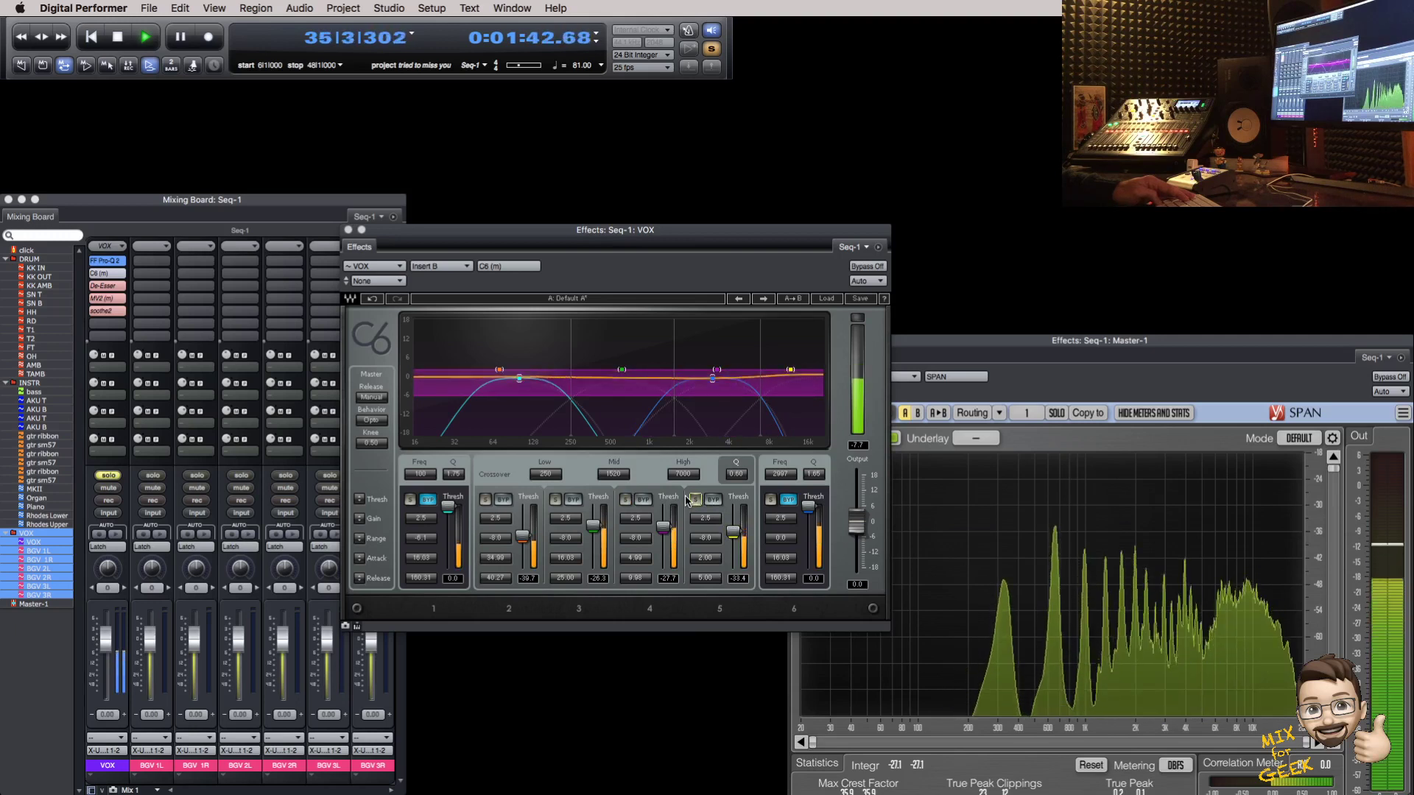
# Step: Return to the VOX Pro-Q 2 on Insert A and lower the Q of the 2660 Hz notch to about 28.9
pyautogui.click(443, 269)
pyautogui.click(441, 257)
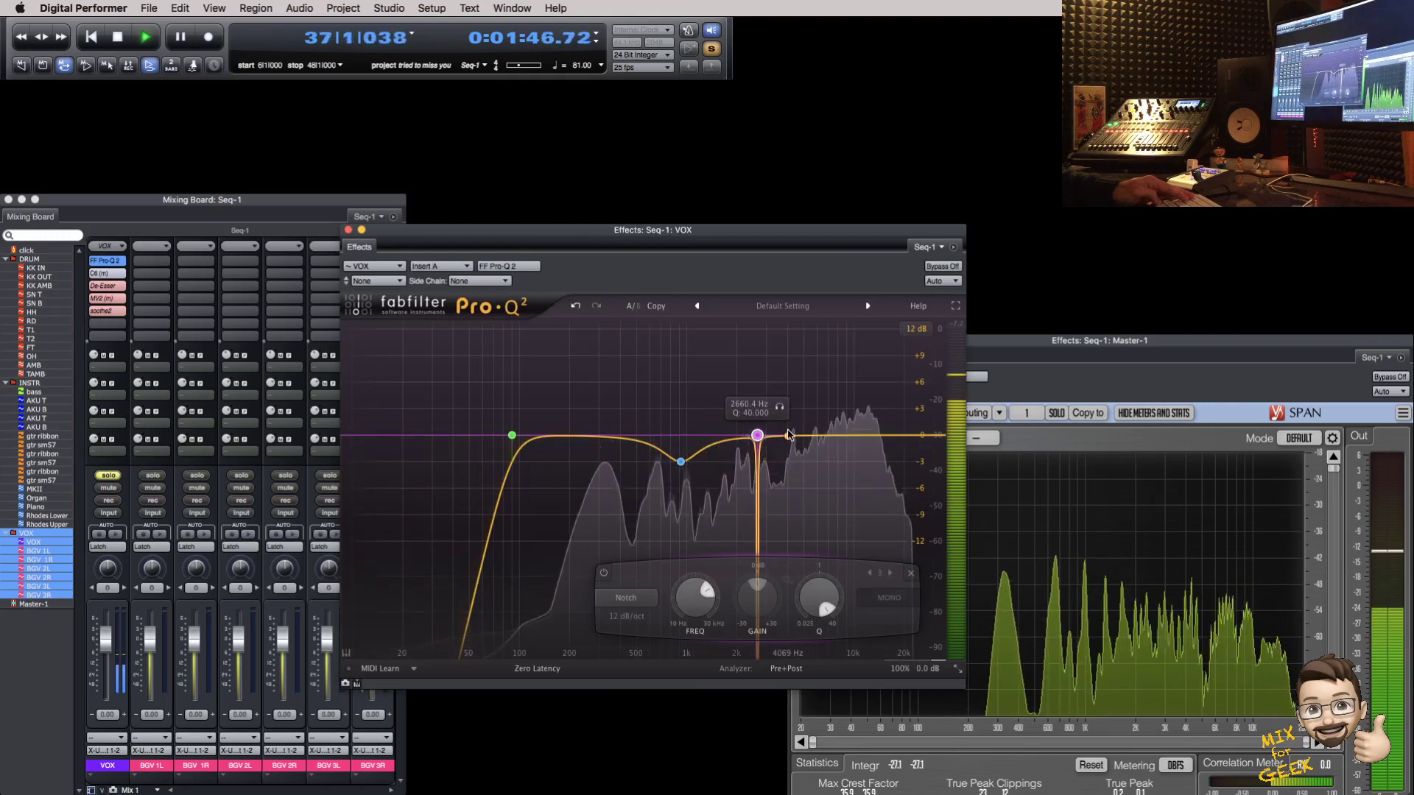
pyautogui.scroll(-3, 764, 428)
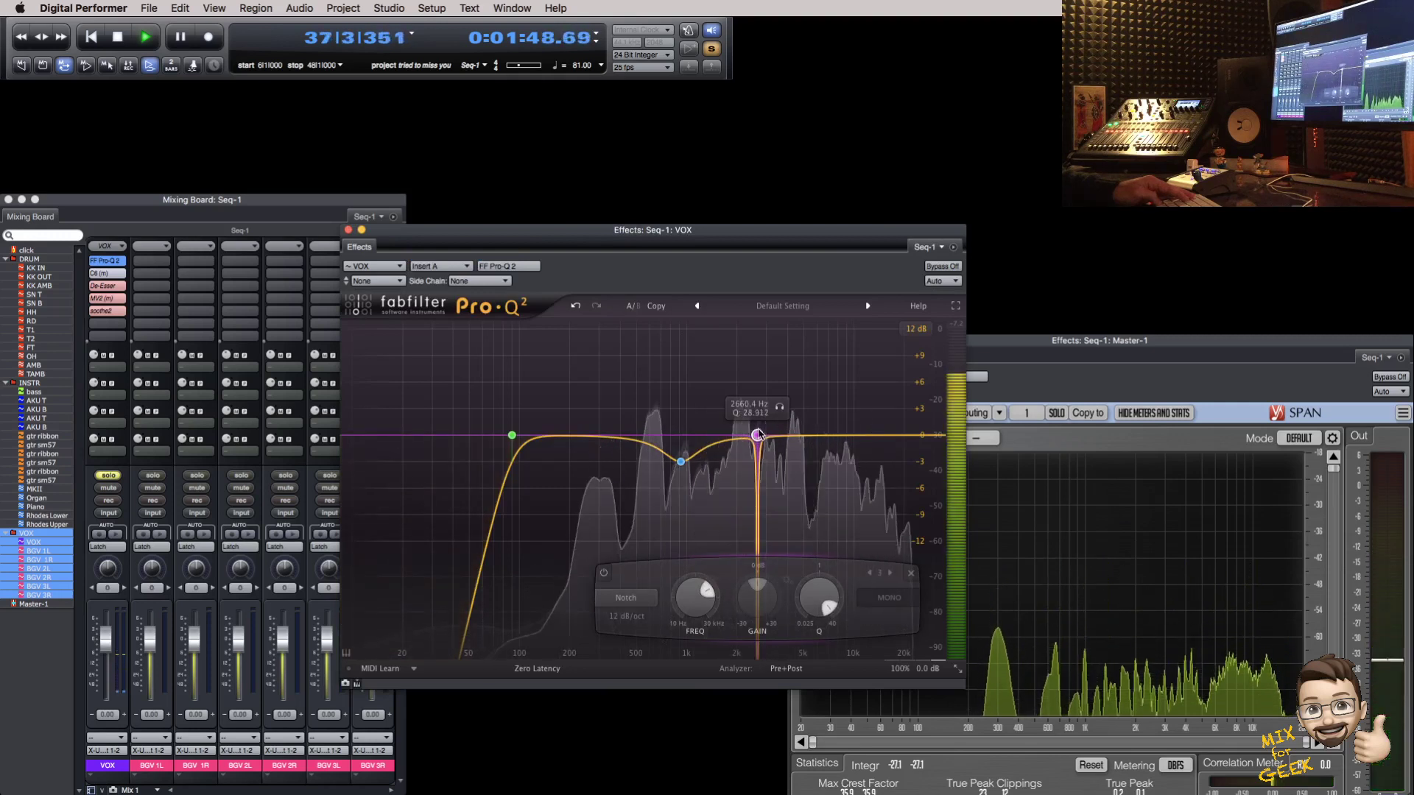
# Step: Try a temporary bell boost of about 7 dB with a Q of 7, sweeping it around 4.7 to 5.1 kHz
pyautogui.moveTo(766, 435); pyautogui.dragTo(779, 384)
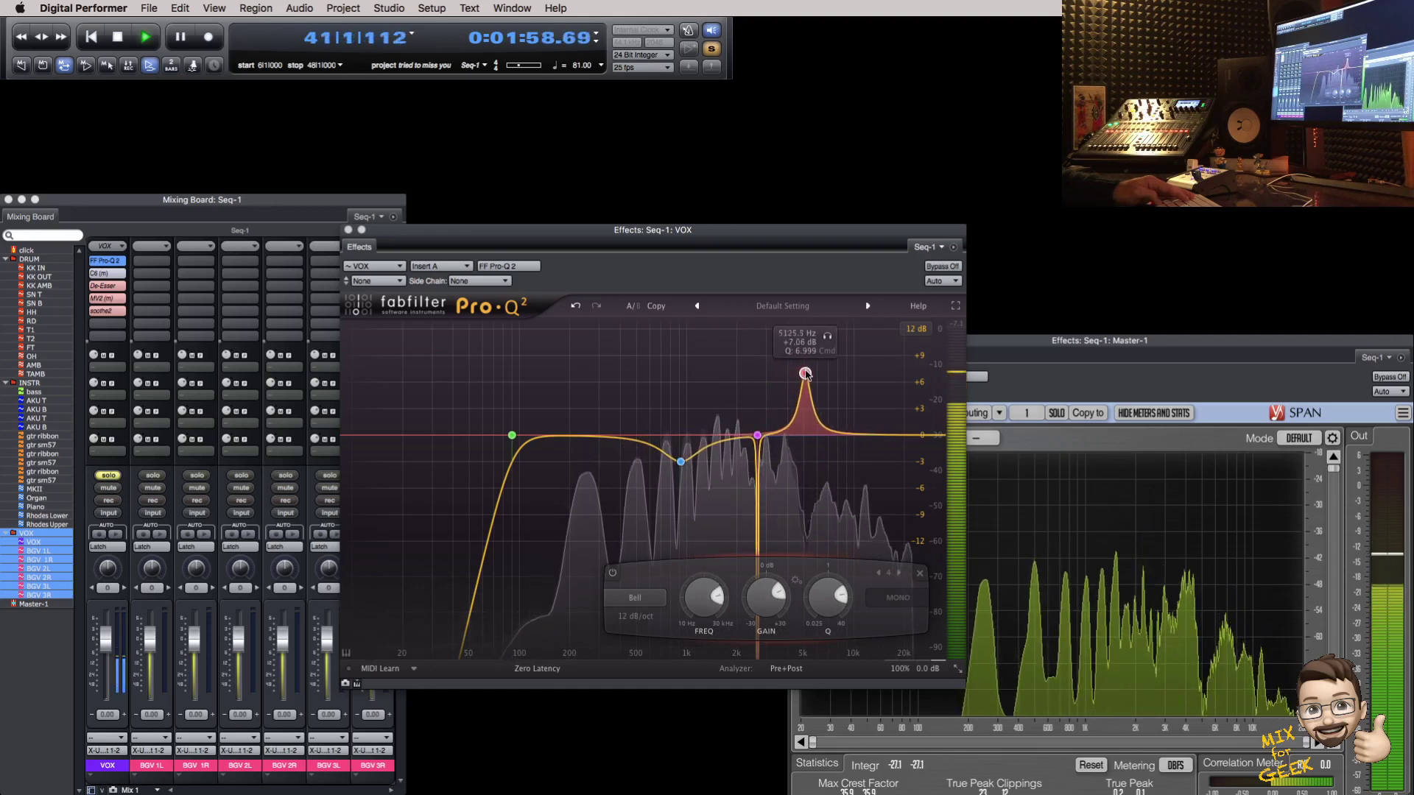
pyautogui.moveTo(774, 376)
pyautogui.mouseDown()
pyautogui.moveTo(733, 380)
pyautogui.moveTo(758, 378)
pyautogui.mouseUp()
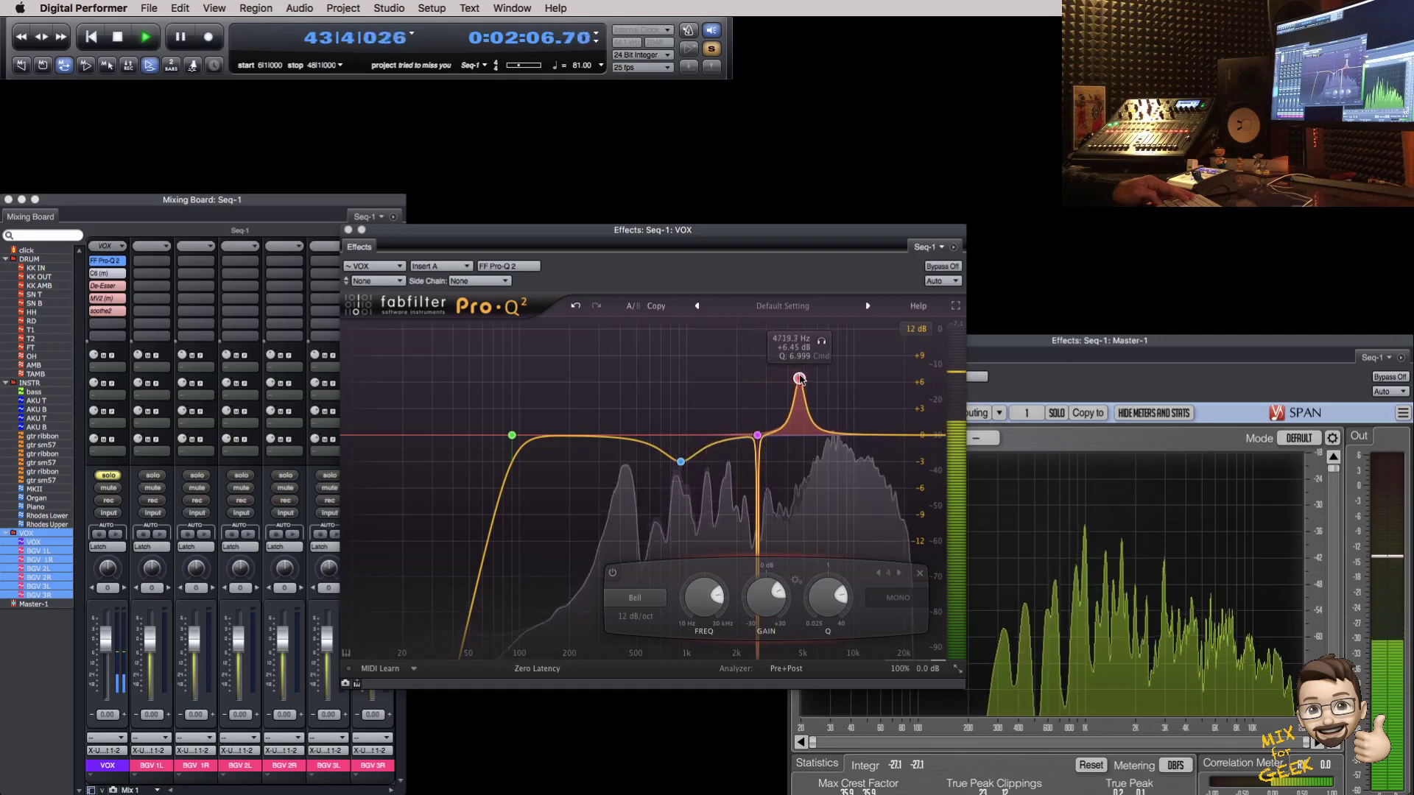
pyautogui.moveTo(816, 379); pyautogui.dragTo(759, 354)
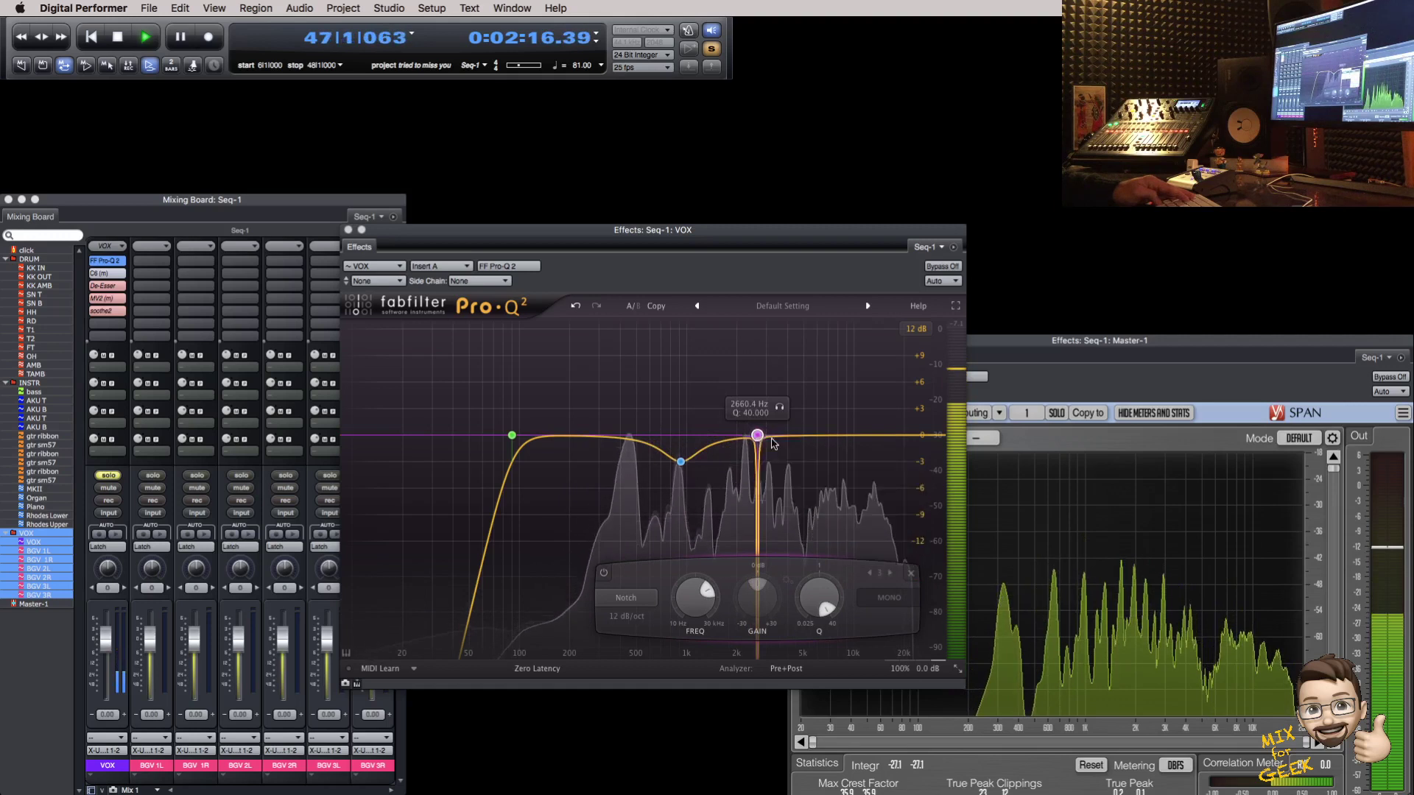
# Step: Turn the 2660 Hz notch into a -3 dB Bell with a Q of about 3.8, and shift the low-mid cut to about 842 Hz at -3.7 dB
pyautogui.click(867, 460)
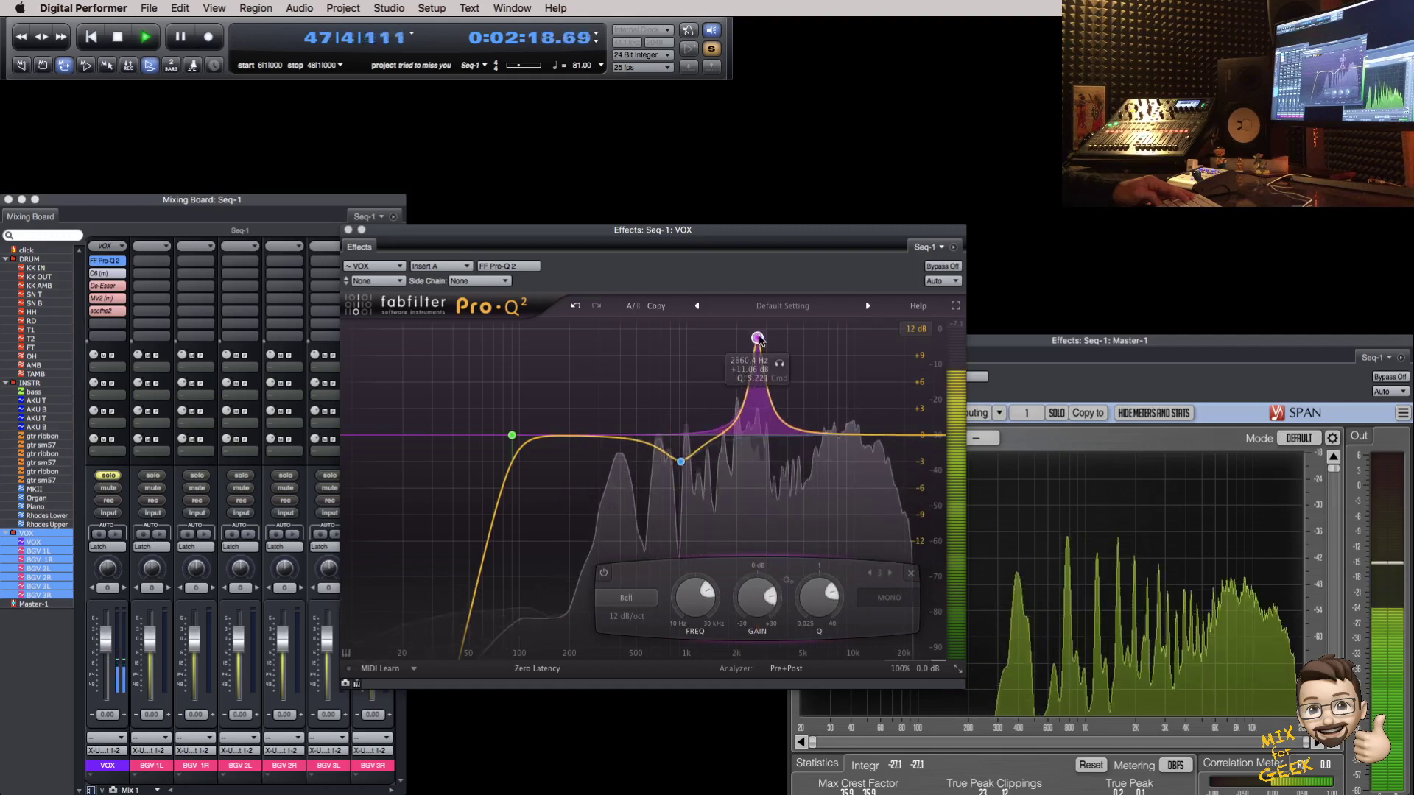
pyautogui.keyDown('super'); pyautogui.moveTo(756, 340); pyautogui.dragTo(757, 383); pyautogui.keyUp('super')
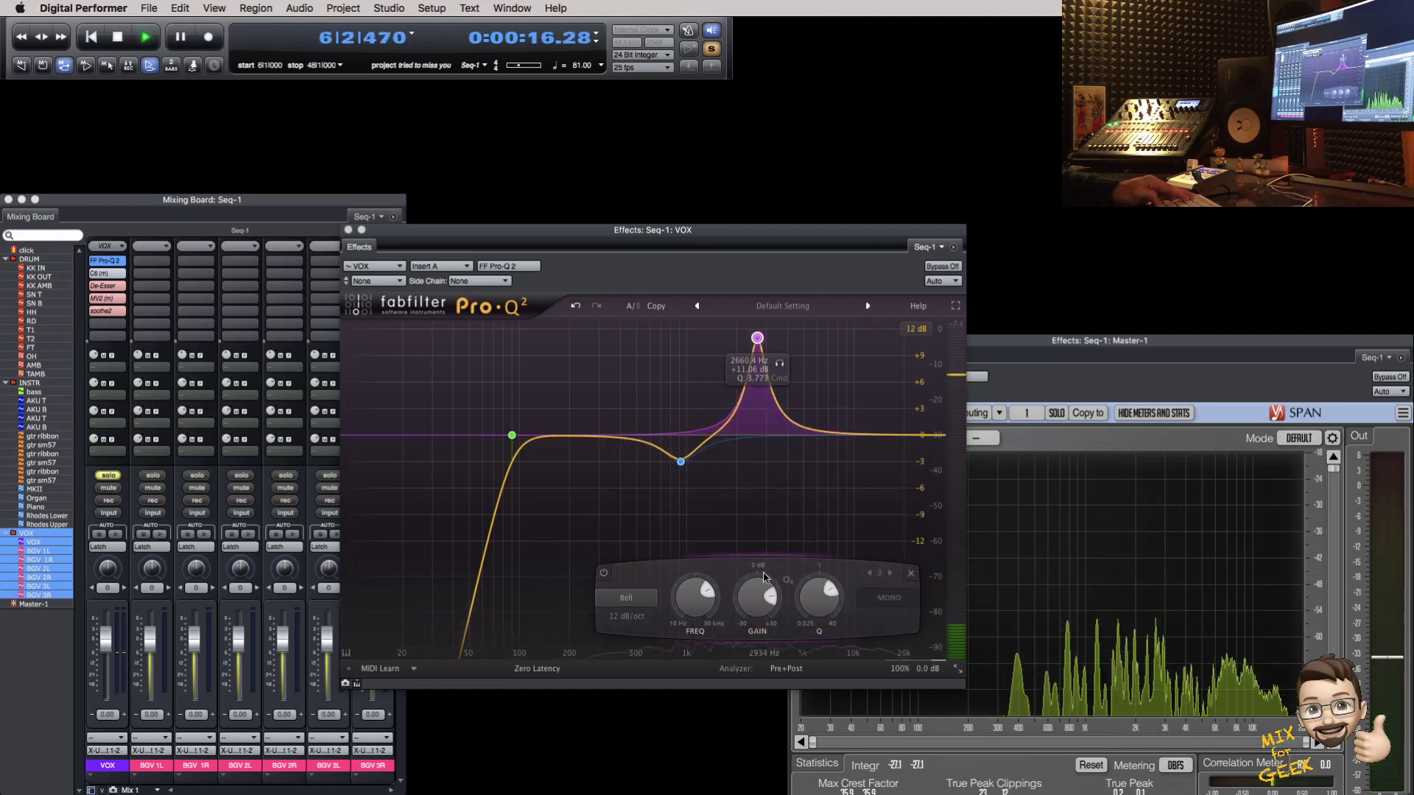
pyautogui.doubleClick(757, 595)
pyautogui.write('-3.00 dB')
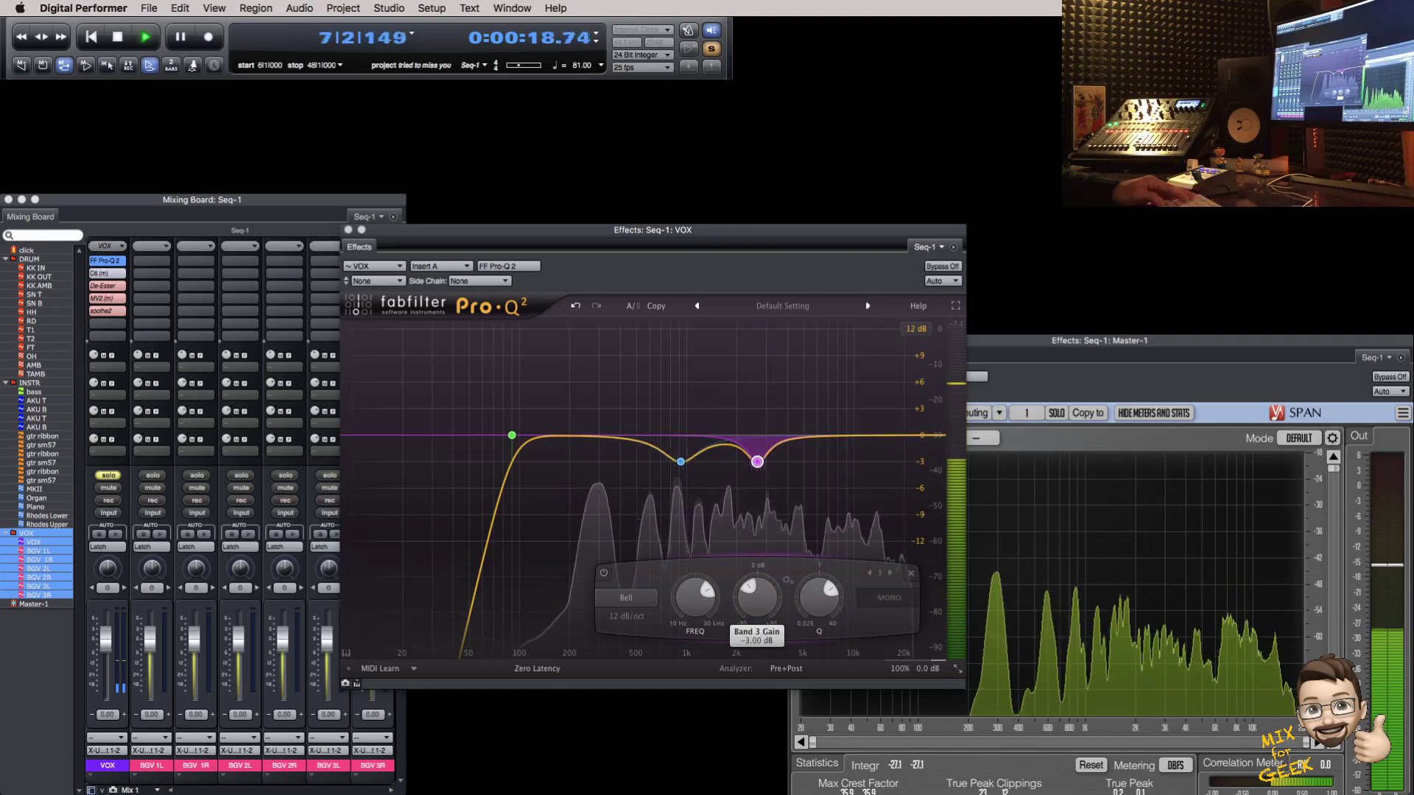
pyautogui.press('Return')
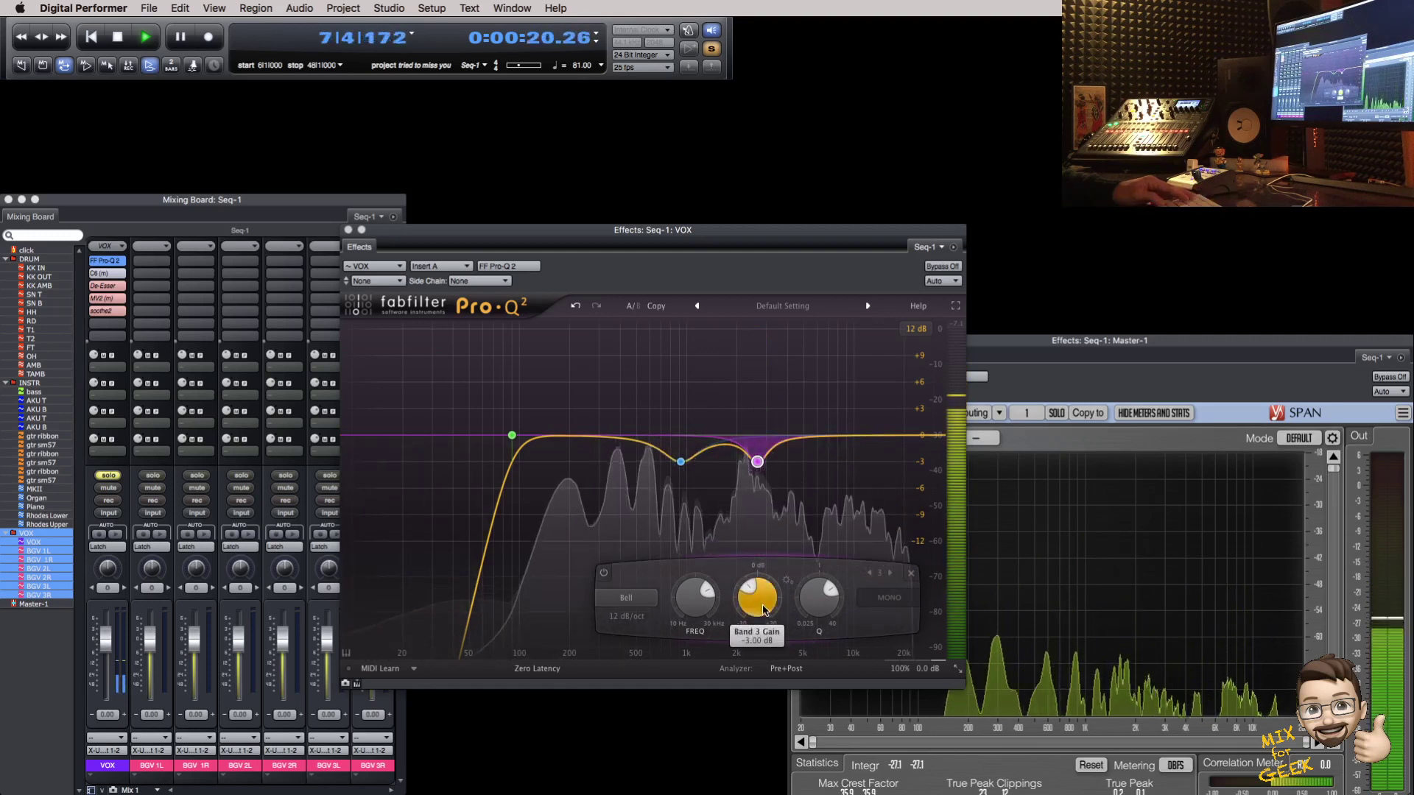
pyautogui.click(681, 462)
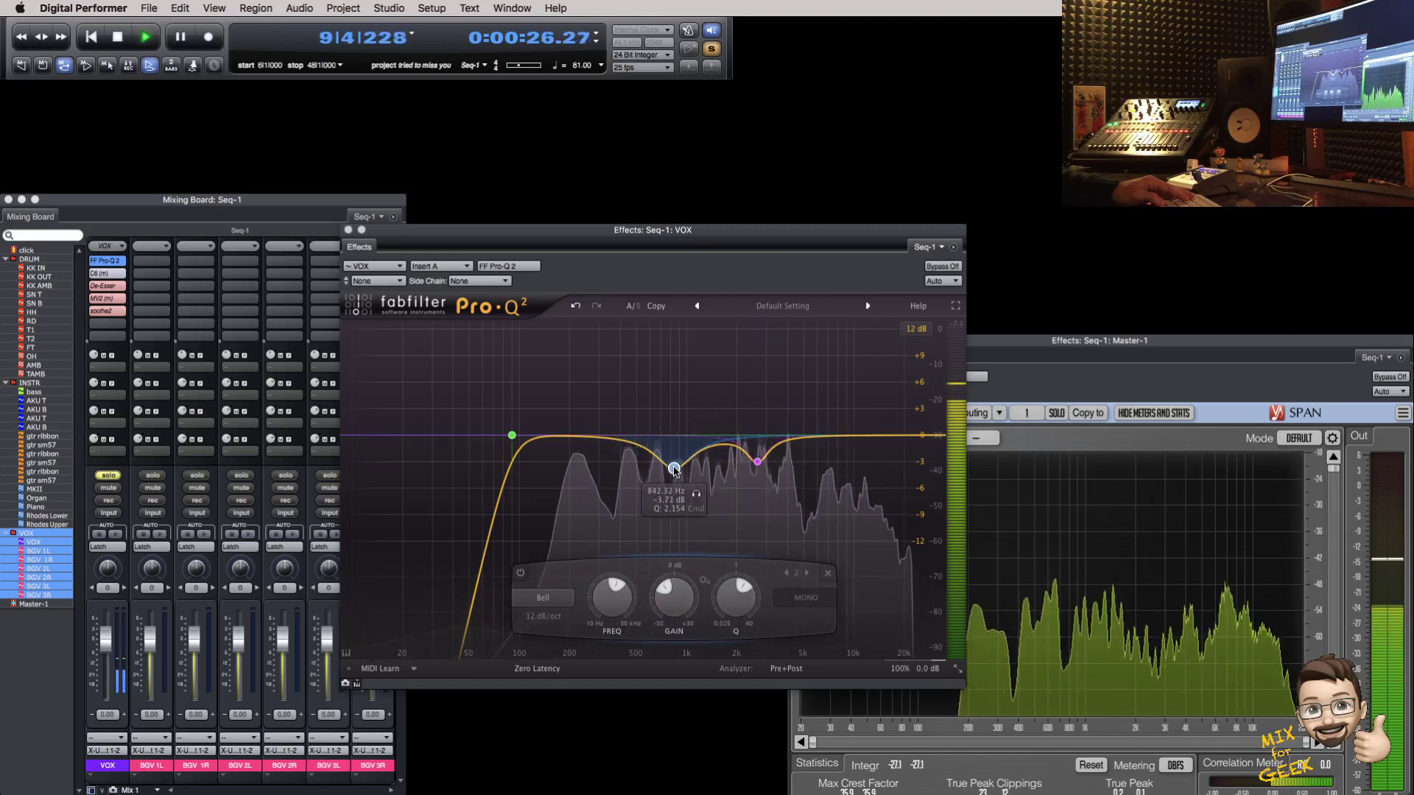
pyautogui.moveTo(674, 471); pyautogui.dragTo(674, 469)
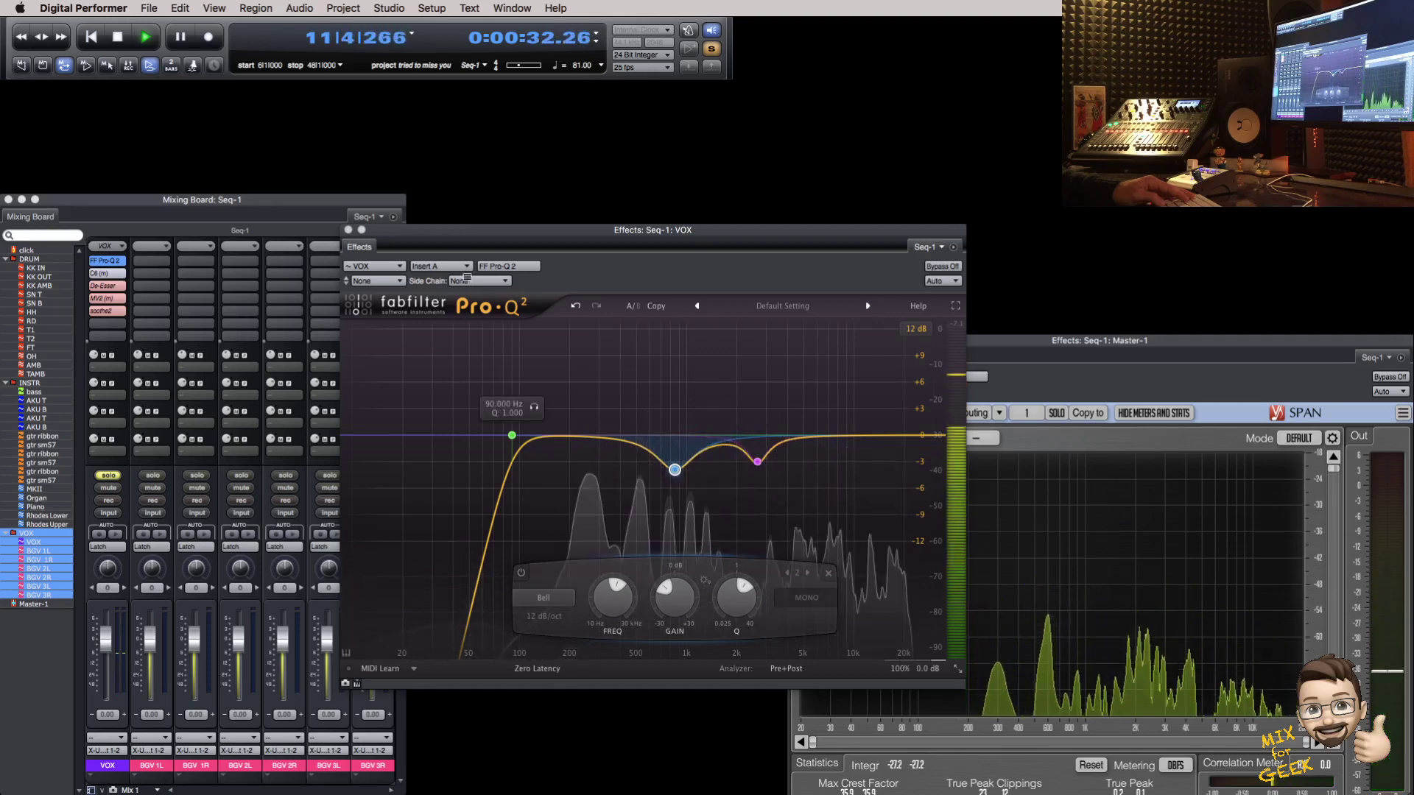
# Step: Bring up the VOX De-Esser on Insert C, take it out of bypass, and set it to 8325 Hz with a 1.08 Oct bandwidth
pyautogui.click(440, 266)
pyautogui.click(463, 278)
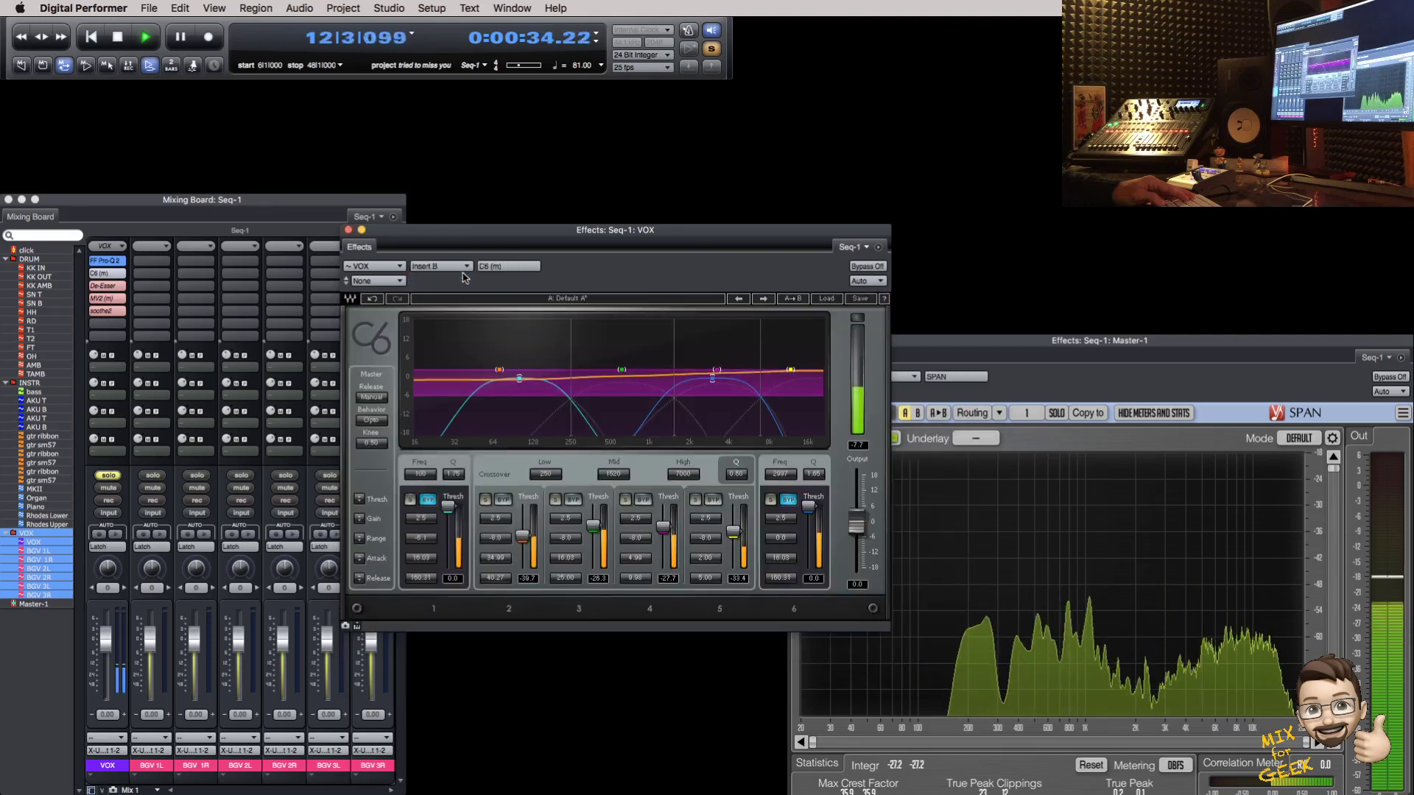
pyautogui.click(440, 266)
pyautogui.click(464, 278)
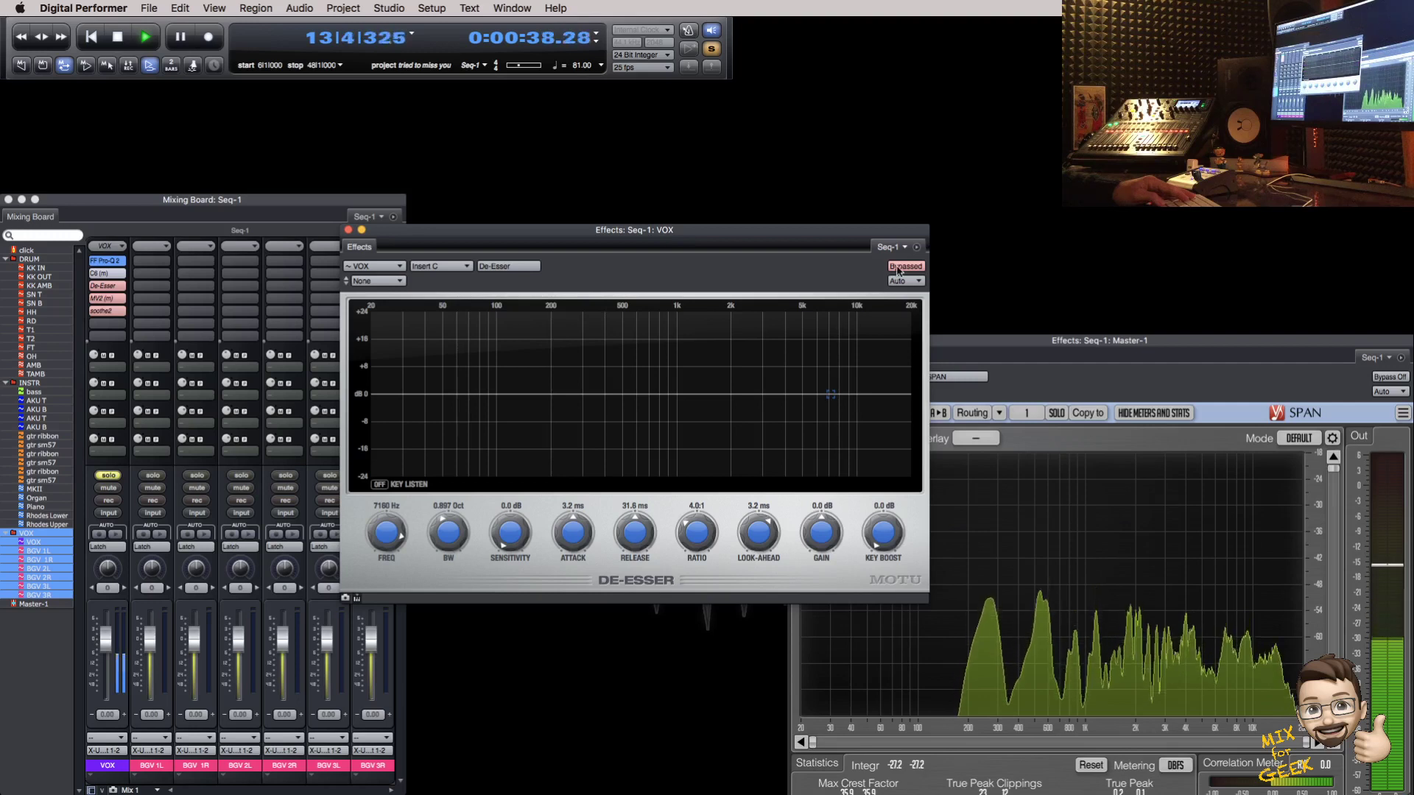
pyautogui.click(897, 267)
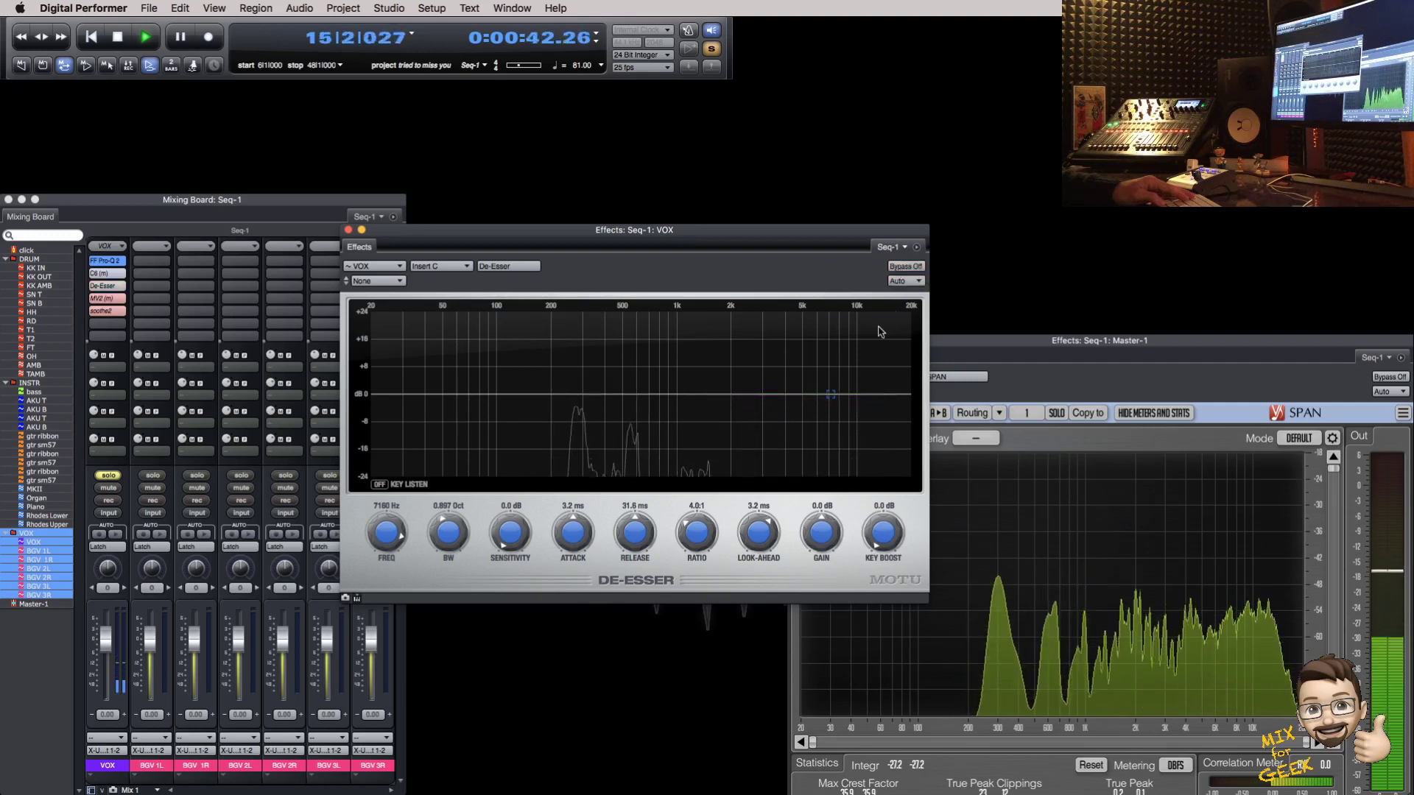
pyautogui.moveTo(856, 400); pyautogui.dragTo(847, 400)
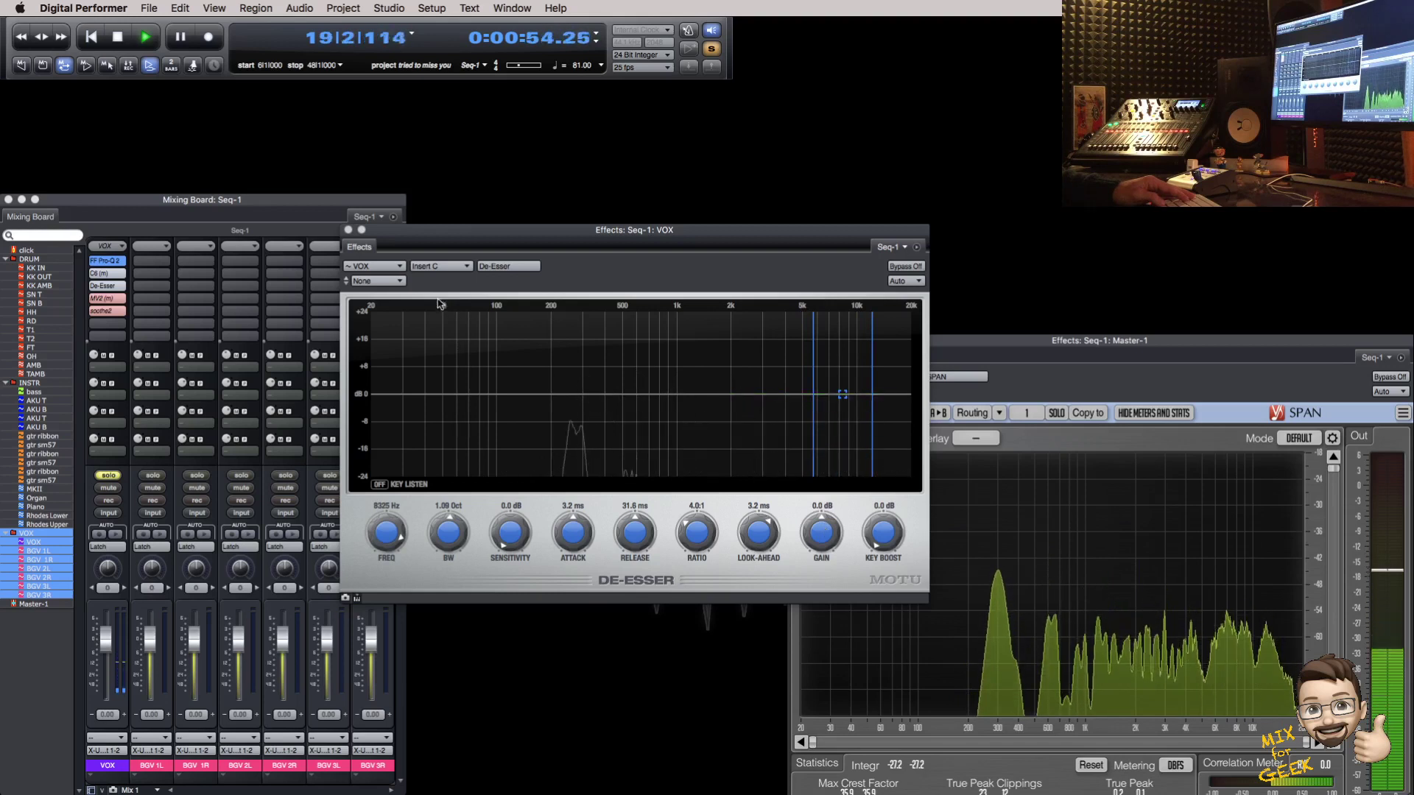
# Step: Switch the VOX effects window to the MV2 on Insert D and take it out of bypass, restarting playback
pyautogui.click(449, 268)
pyautogui.click(461, 281)
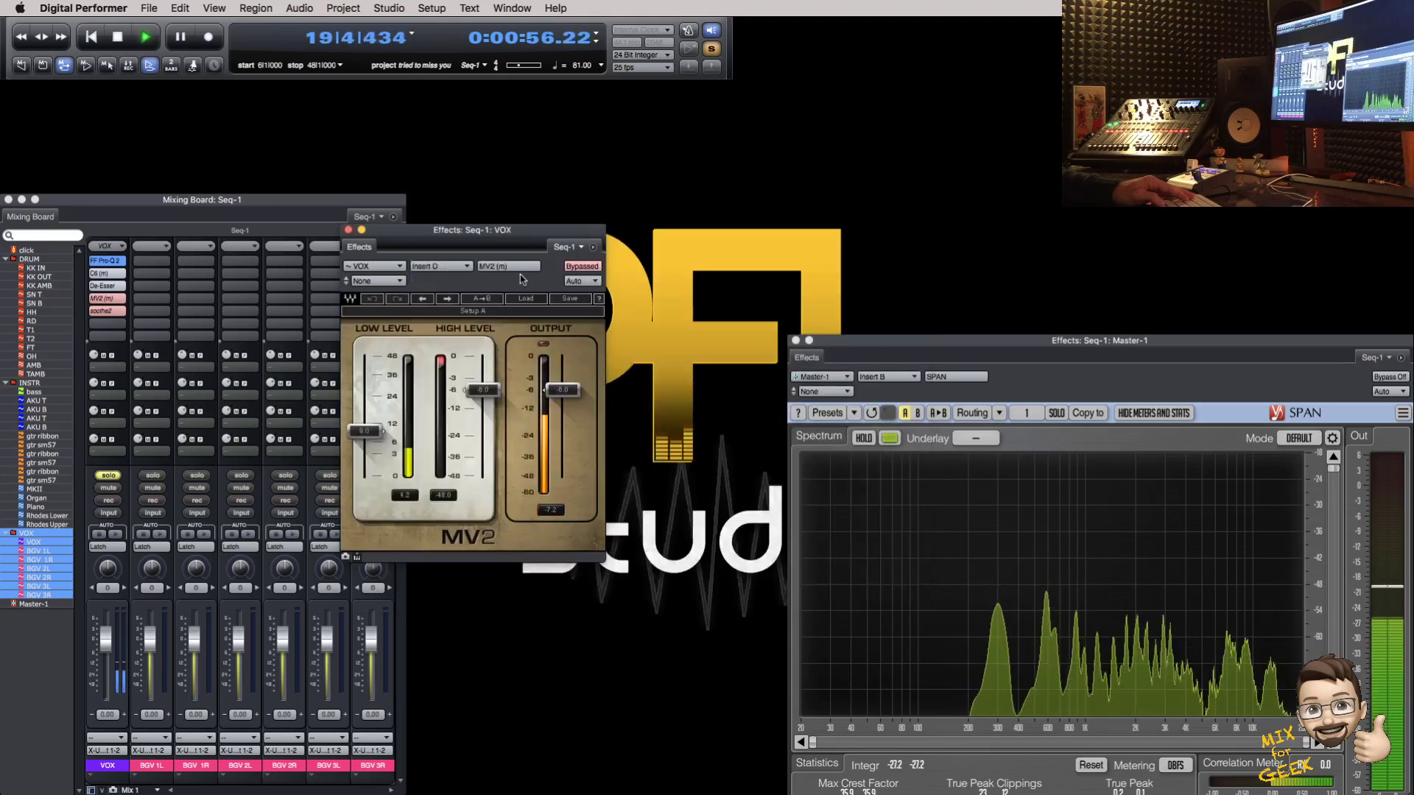
pyautogui.press('space')
pyautogui.press('KP_4')
pyautogui.click(582, 266)
pyautogui.press('space')
pyautogui.moveTo(532, 237); pyautogui.dragTo(667, 245)
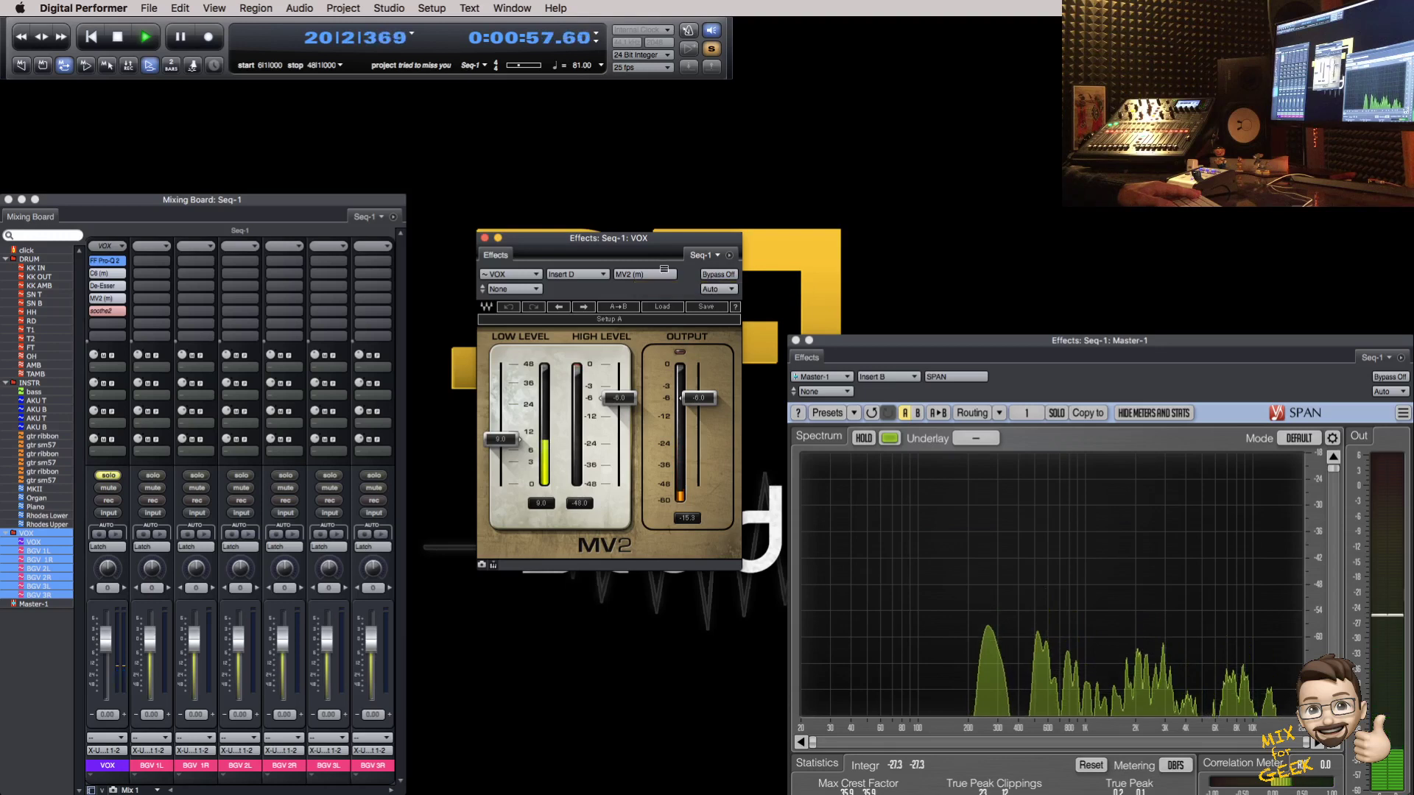
pyautogui.moveTo(636, 247); pyautogui.dragTo(627, 245)
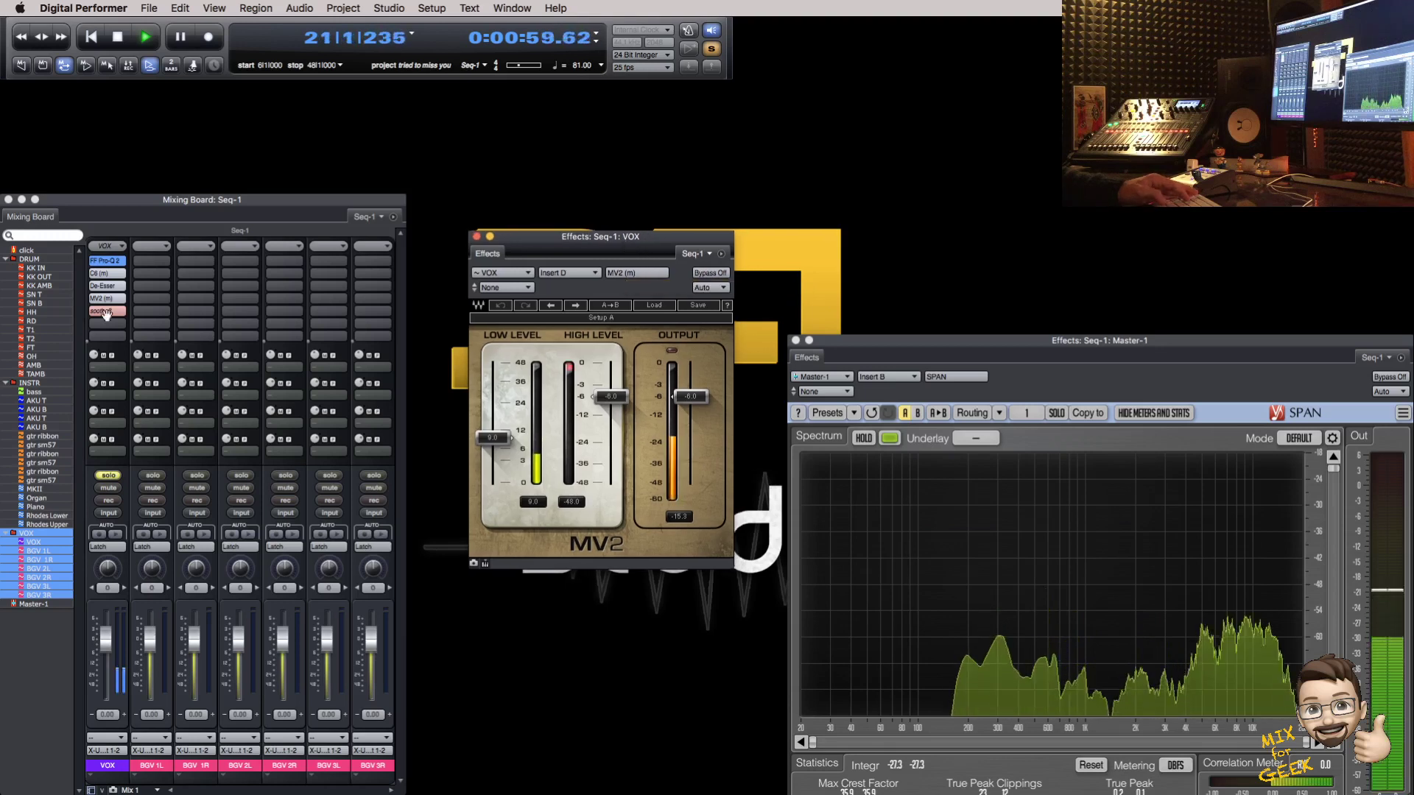
# Step: Switch the VOX effects window to soothe2 on Insert E, reposition the window, and take the plug-in out of bypass
pyautogui.click(567, 271)
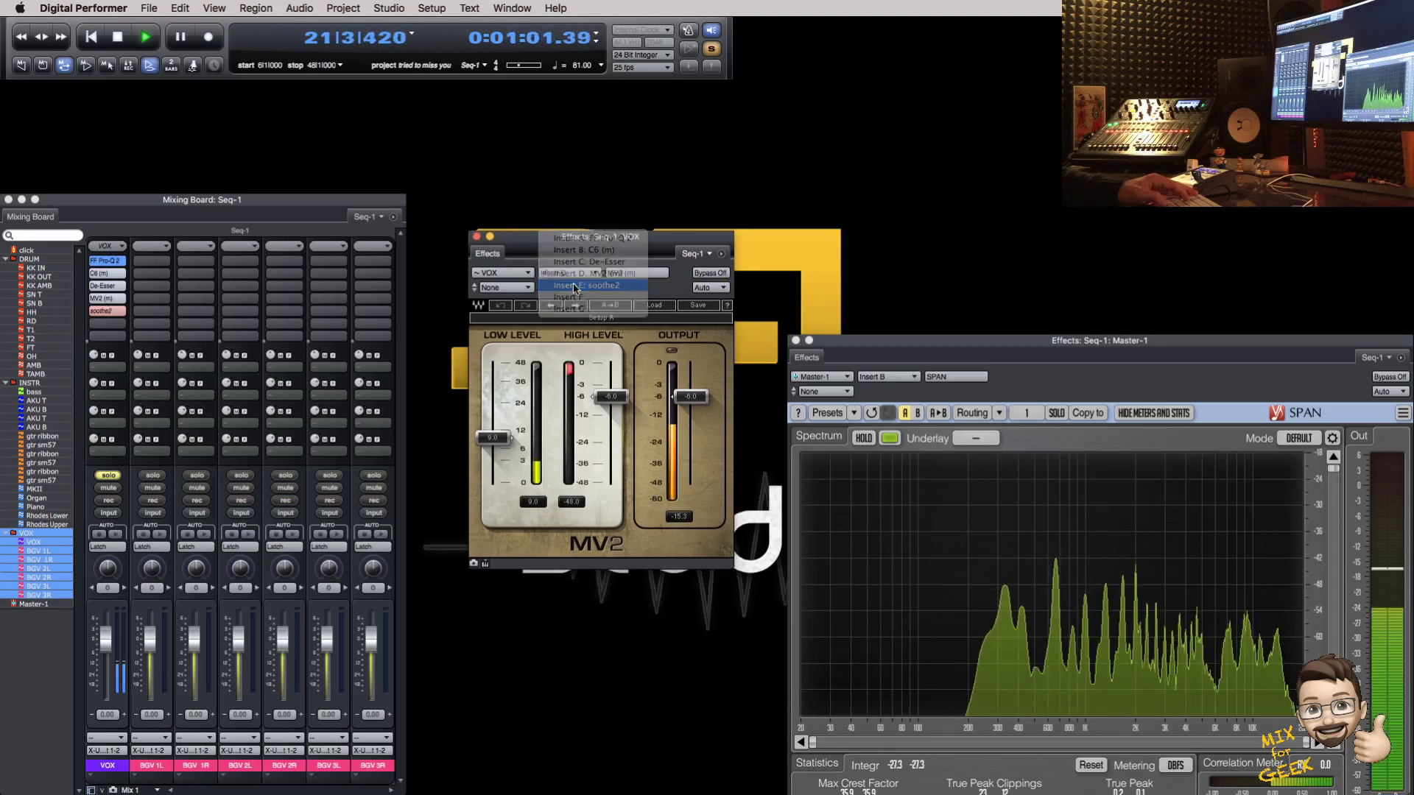
pyautogui.click(567, 286)
pyautogui.moveTo(822, 252); pyautogui.dragTo(542, 202)
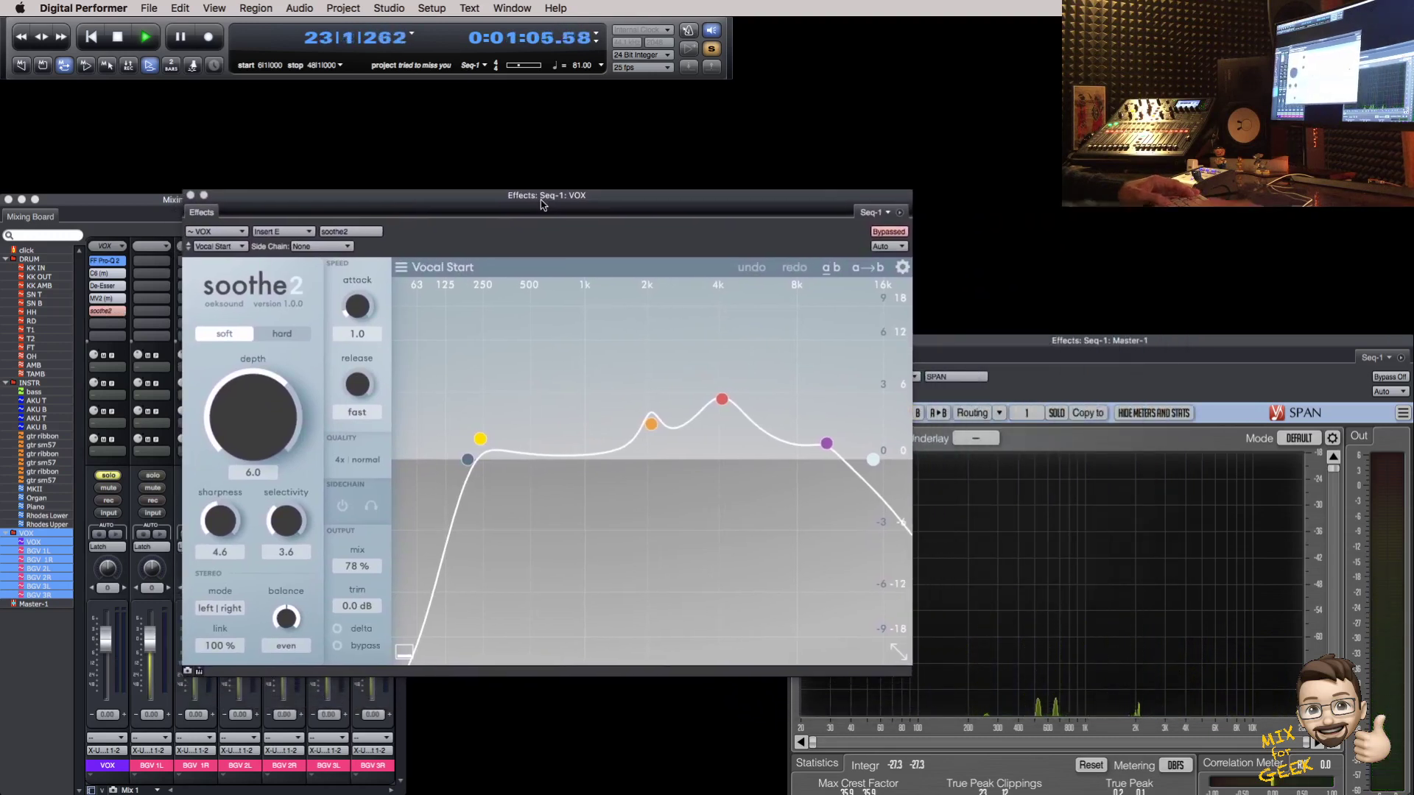
pyautogui.click(889, 232)
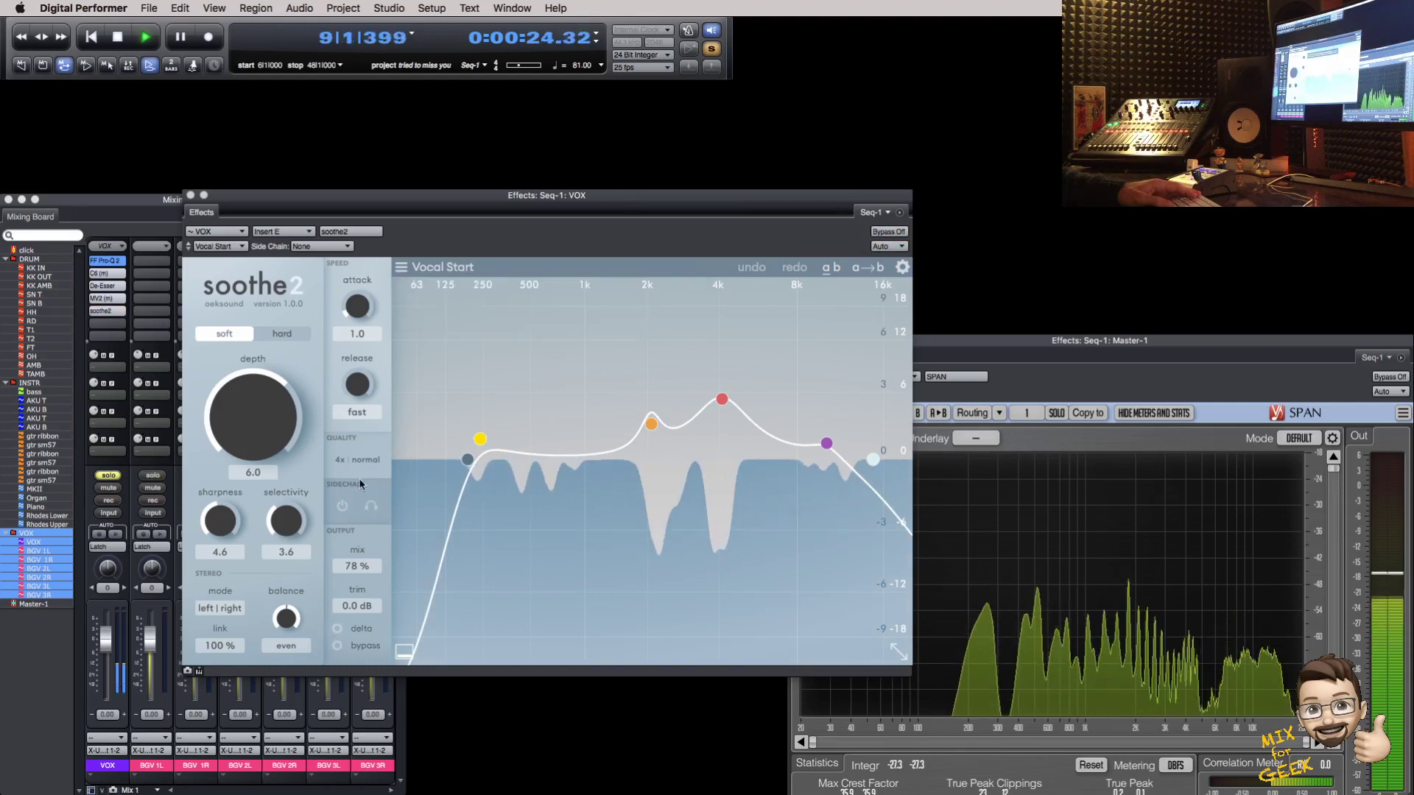
# Step: Compare the vocal with soothe2 bypassed and active over the same passage, then stop playback and close the effects window
pyautogui.click(888, 232)
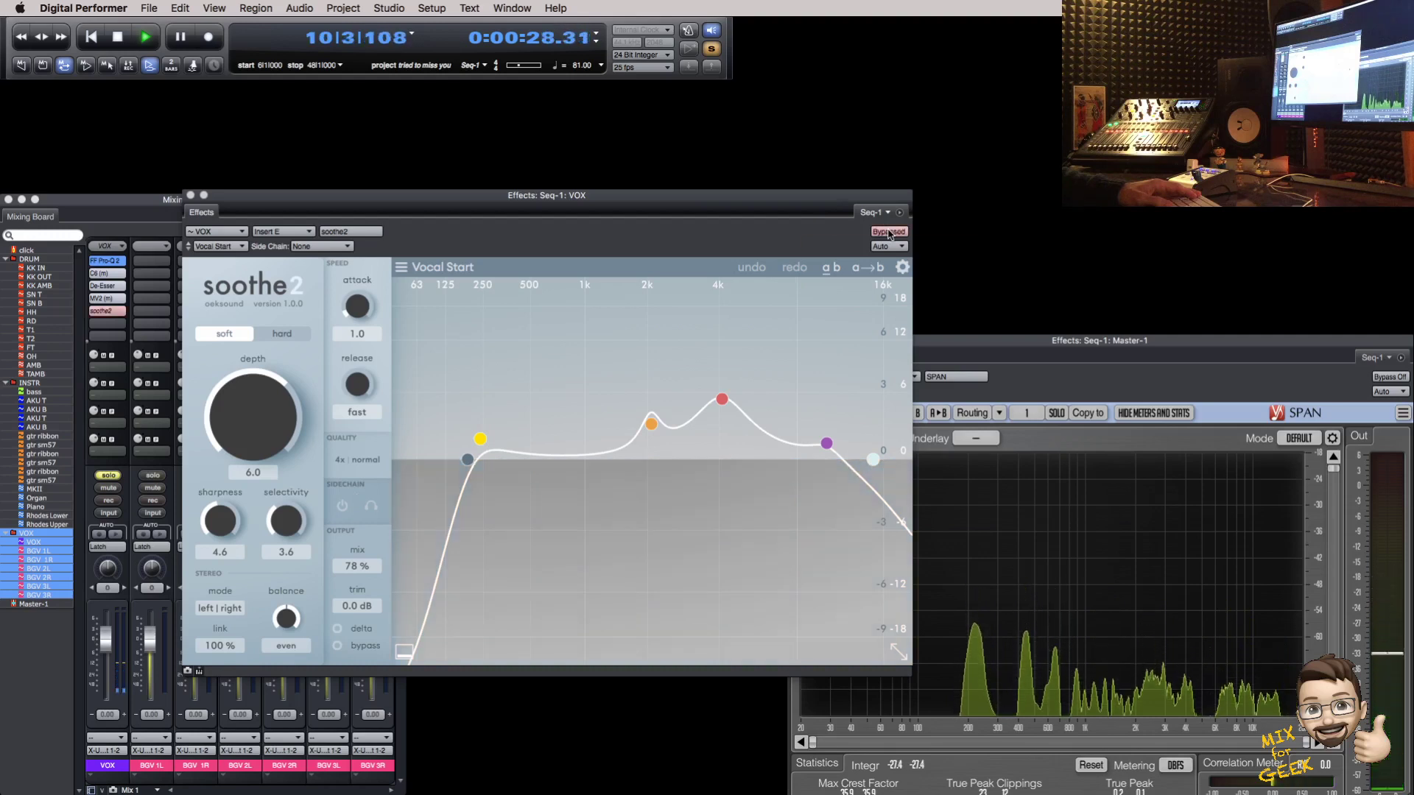
pyautogui.press('space')
pyautogui.press('4')
pyautogui.click(888, 232)
pyautogui.press('space')
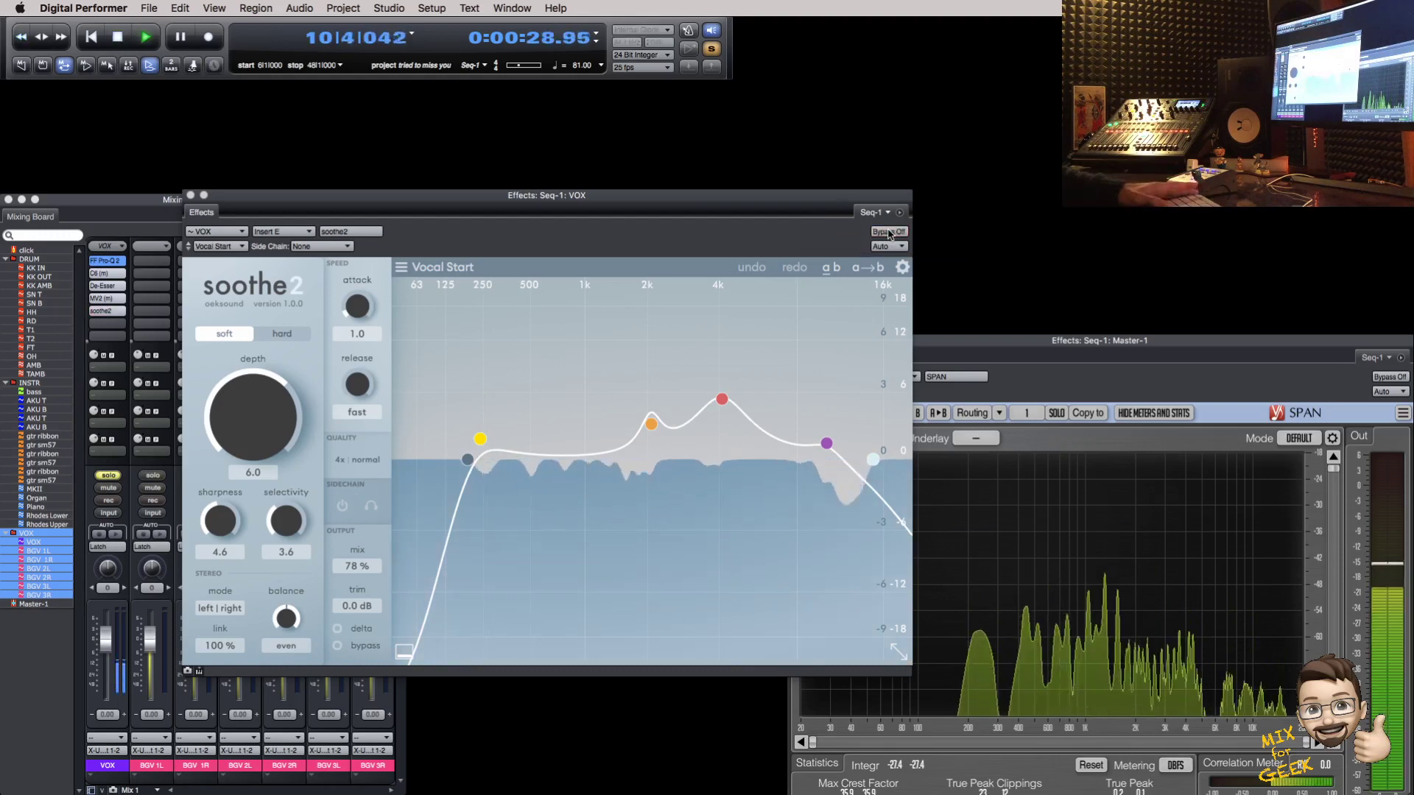
pyautogui.press('space')
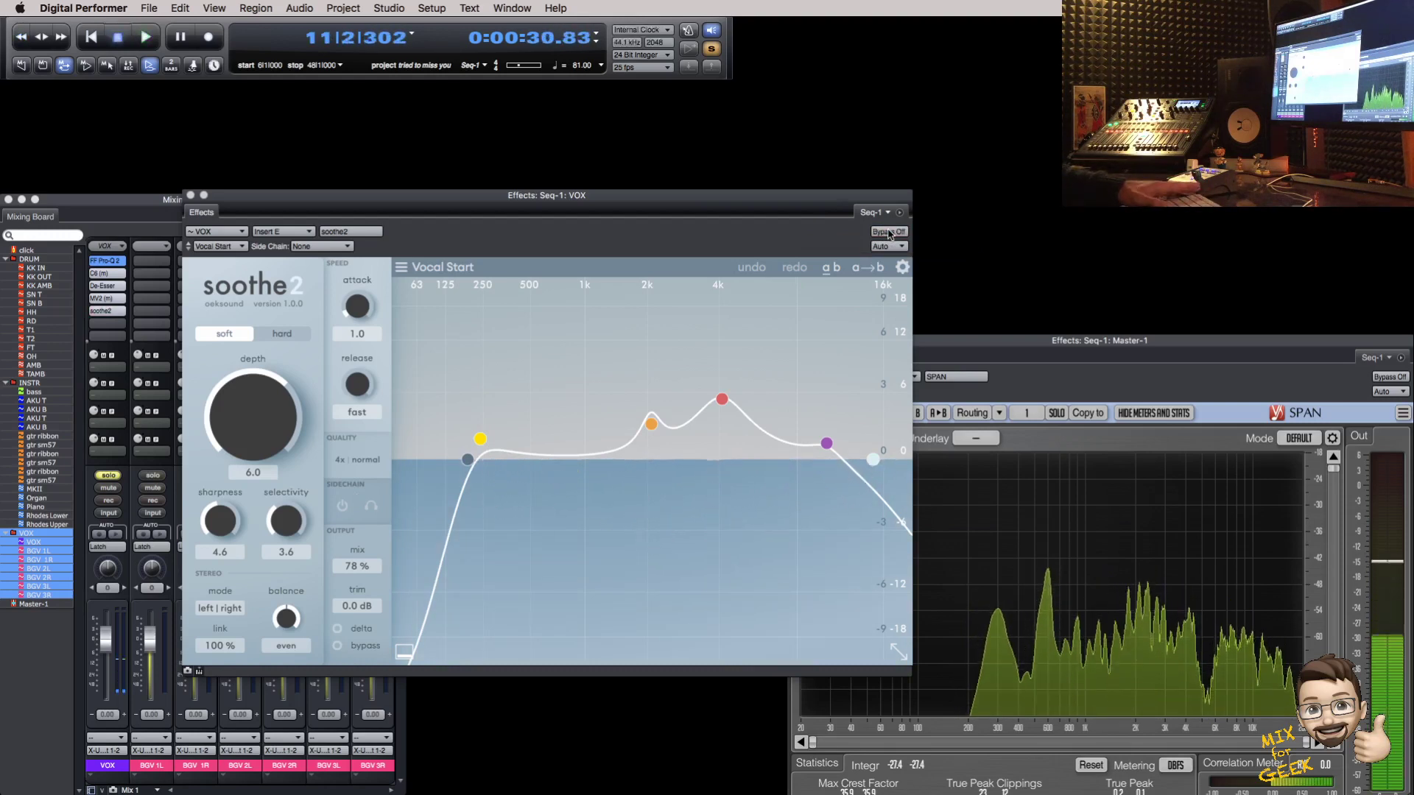
pyautogui.press('KP_1')
pyautogui.click(888, 232)
pyautogui.press('space')
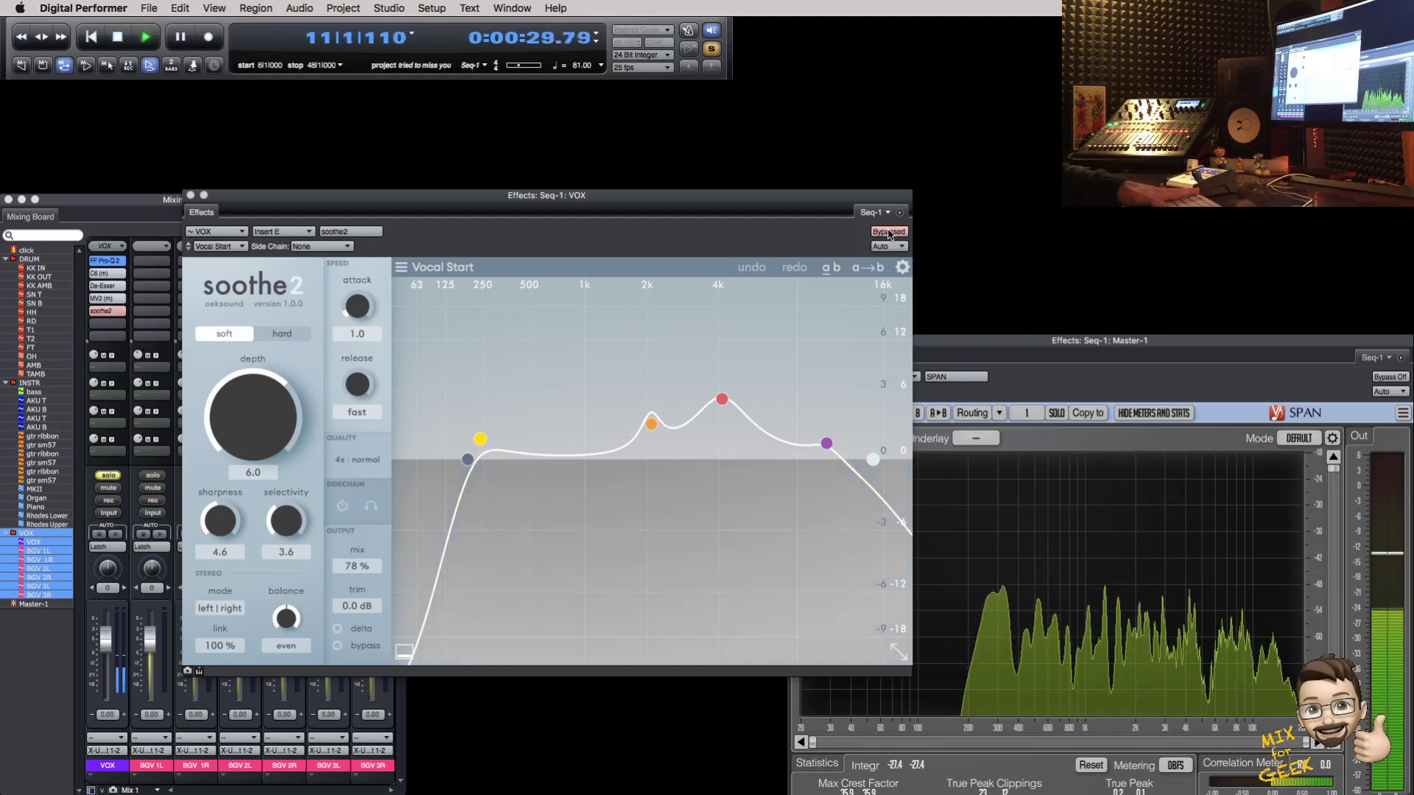
pyautogui.press('space')
pyautogui.press('super+w')
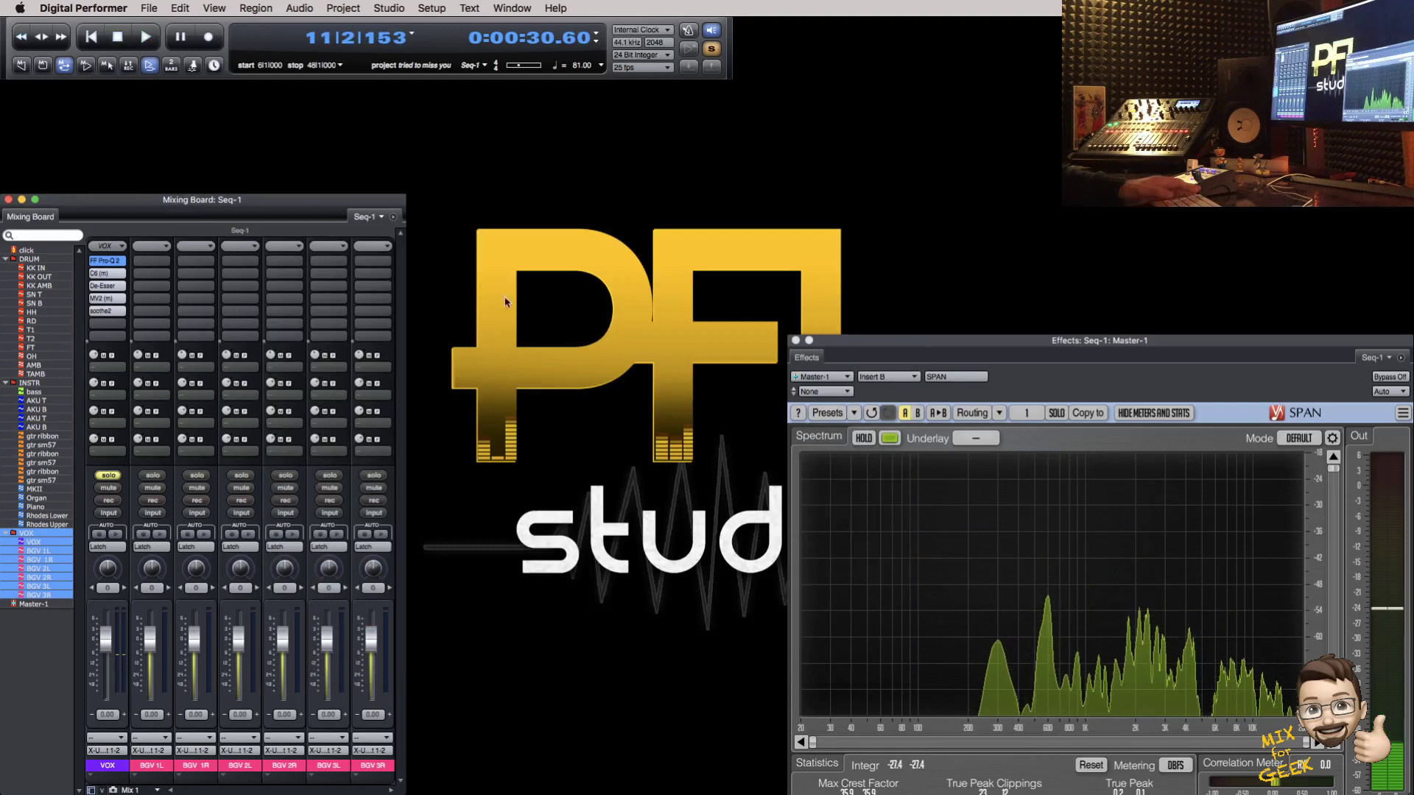
# Step: Add a VOX send to a new aux track via new mono bundle bus 81, and place the aux strip beside VOX
pyautogui.click(107, 366)
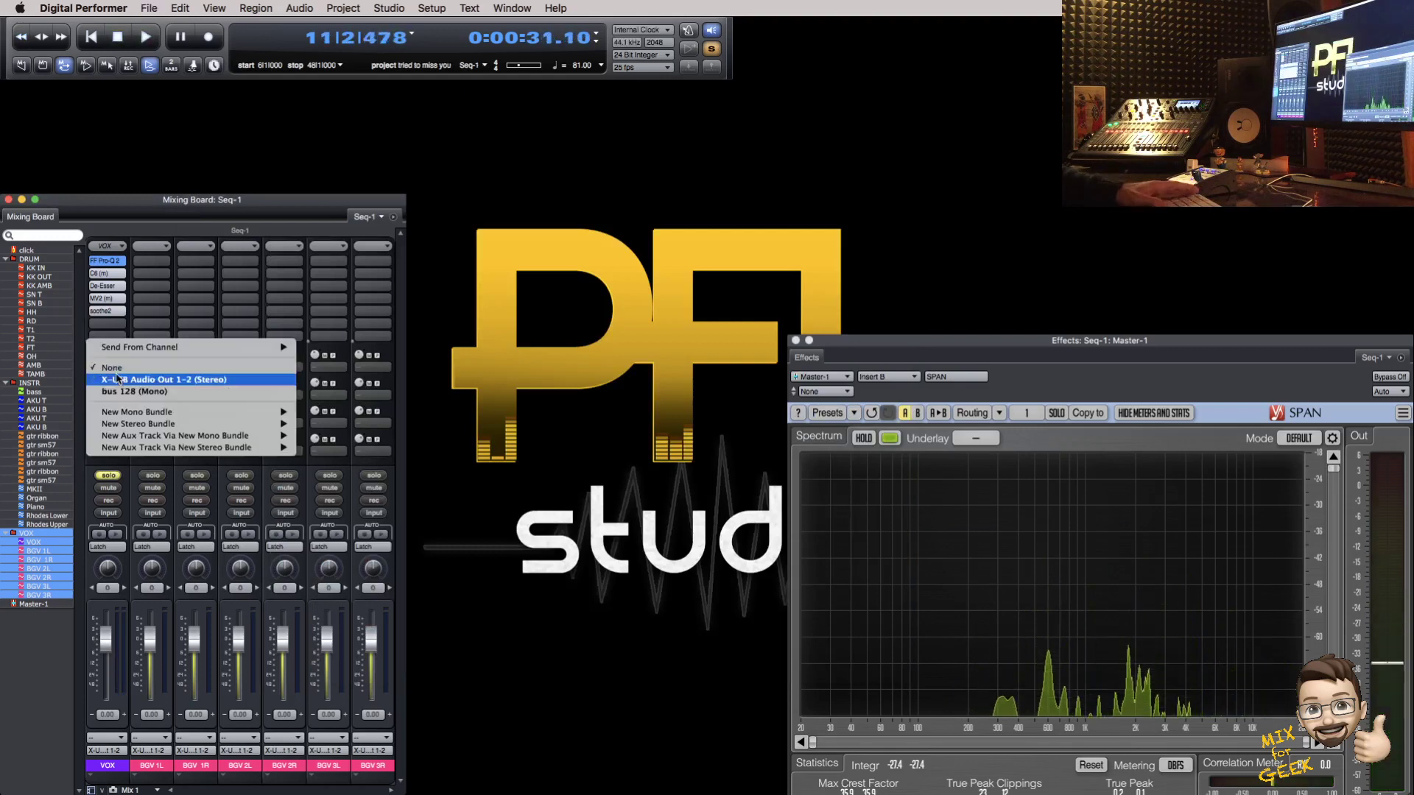
pyautogui.moveTo(245, 437)
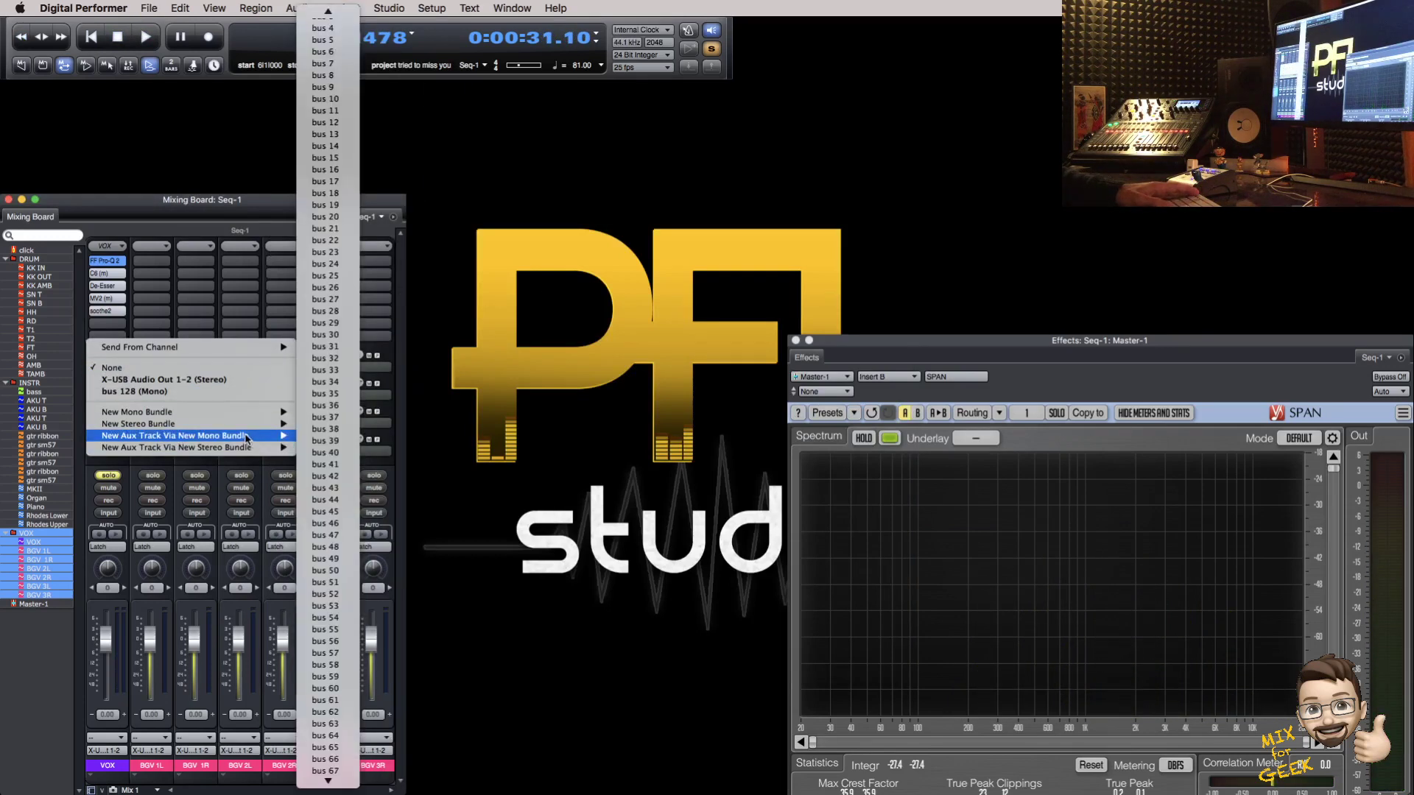
pyautogui.scroll(-10, 332, 770)
pyautogui.click(326, 412)
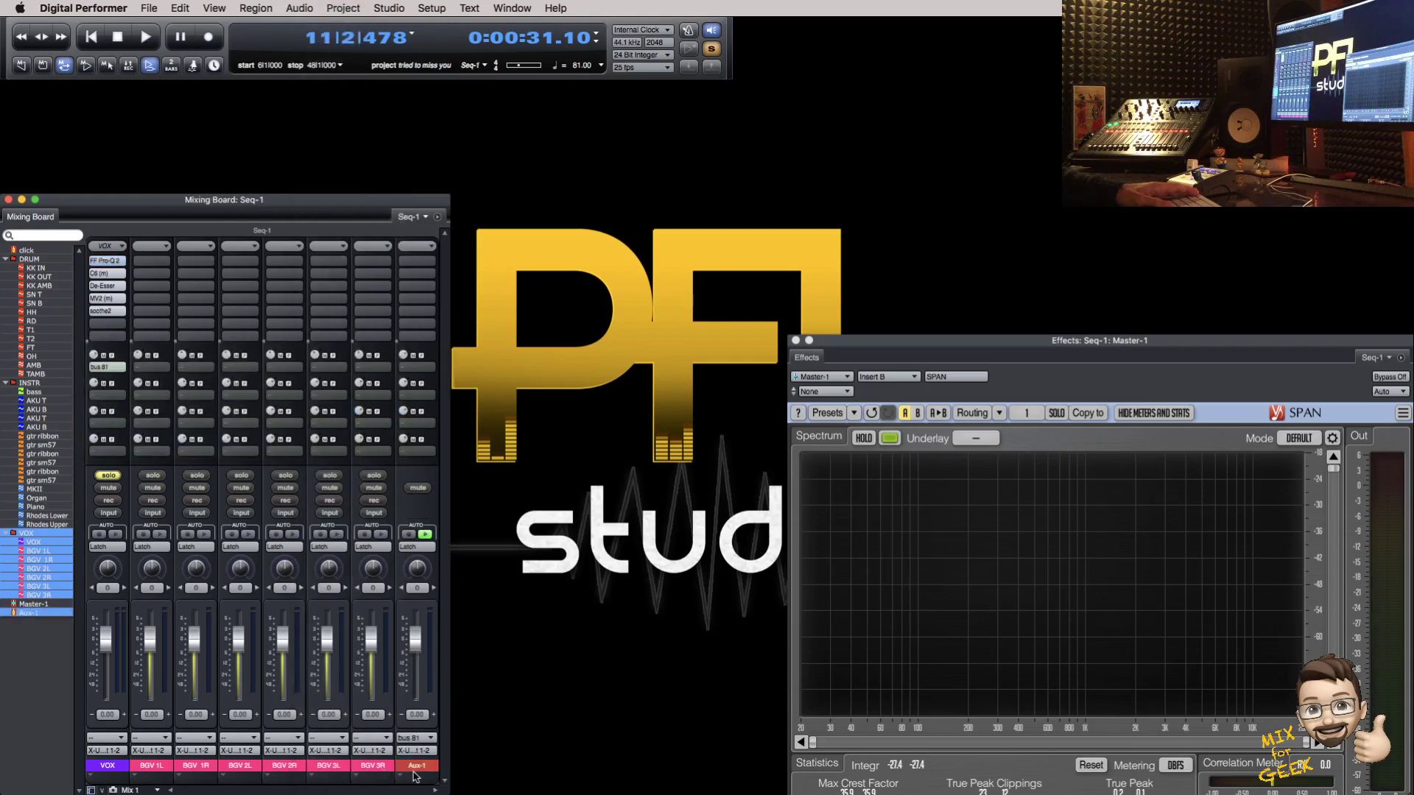
pyautogui.moveTo(416, 771); pyautogui.dragTo(149, 772)
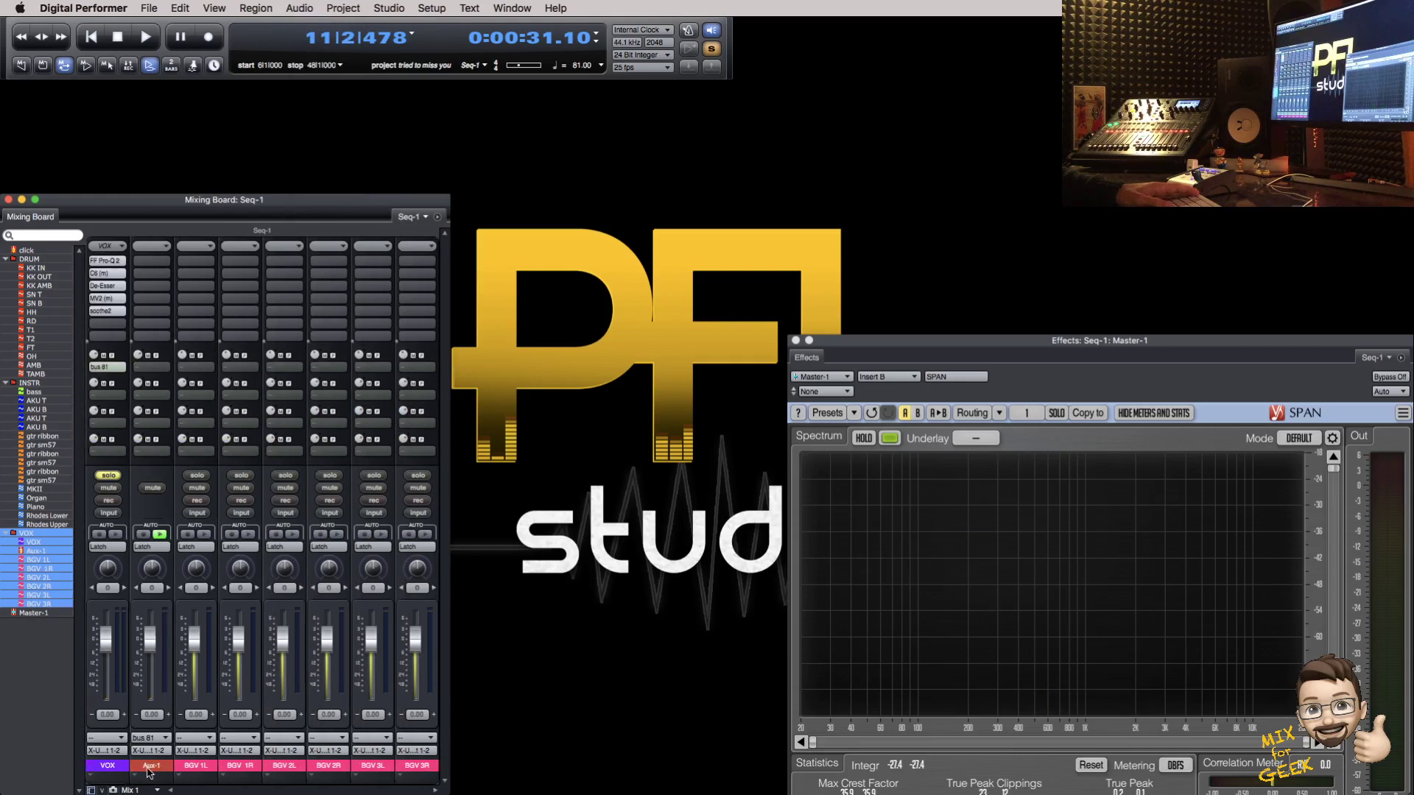
# Step: Add a second VOX send to a new aux track via new mono bundle bus 82, and place its strip beside Aux-1
pyautogui.click(116, 397)
pyautogui.moveTo(207, 474)
pyautogui.scroll(-5, 328, 655)
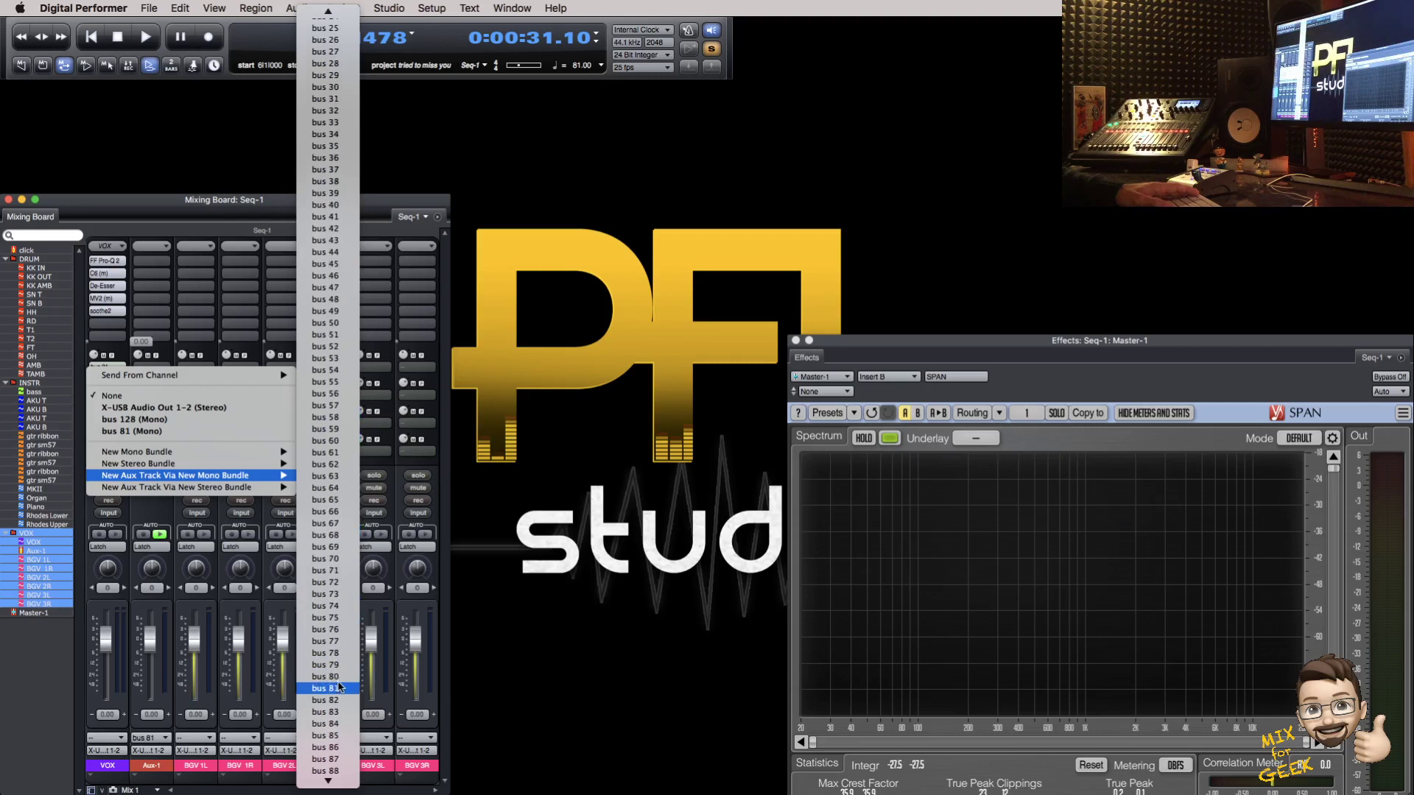
pyautogui.click(335, 688)
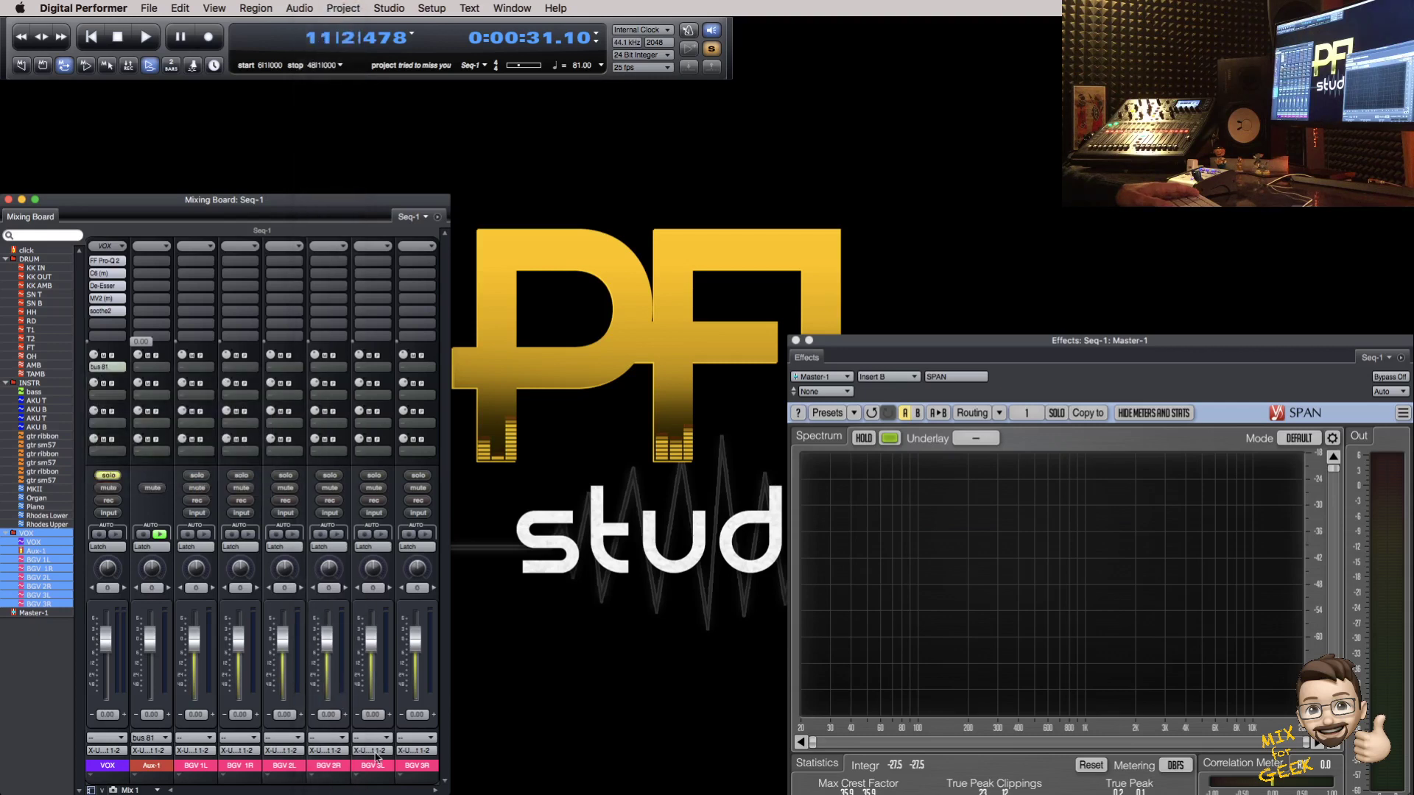
pyautogui.moveTo(458, 768); pyautogui.dragTo(172, 771)
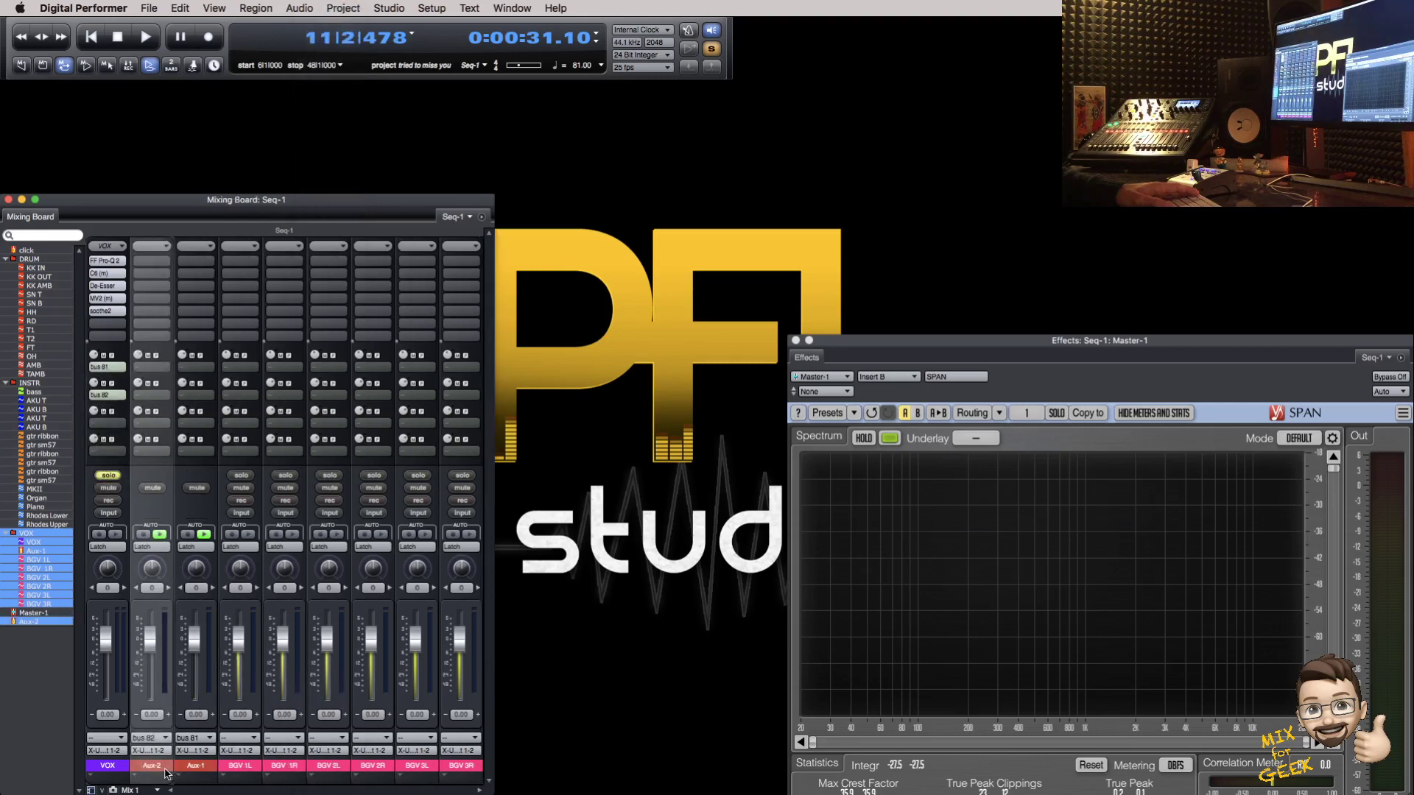
# Step: Rename the bus 81 aux track FX1 and the bus 82 aux track FX2
pyautogui.doubleClick(158, 767)
pyautogui.write('FX1')
pyautogui.press('Tab')
pyautogui.write('FX2')
pyautogui.press('Return')
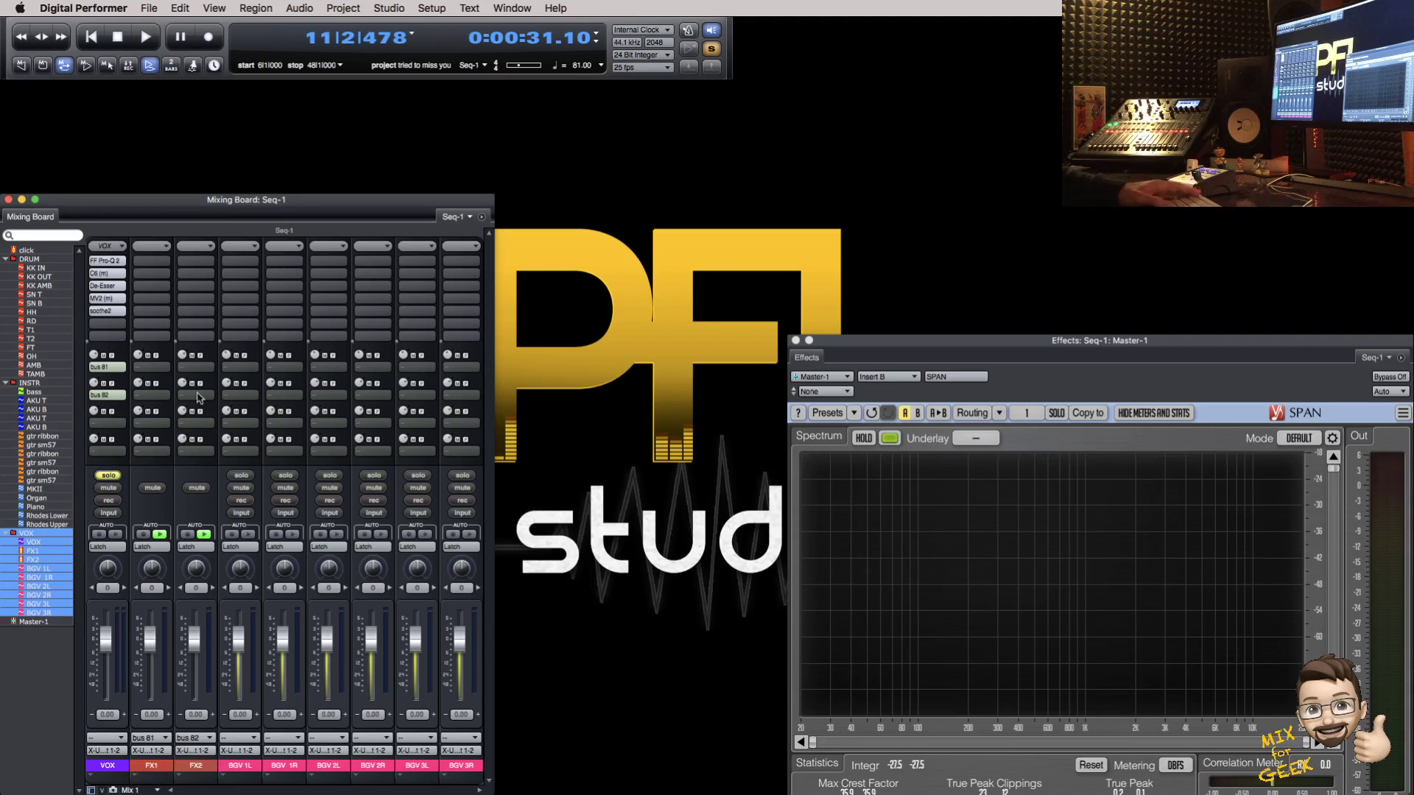
# Step: Load the PFL insert presets FX1 and FX2 onto the FX1 and FX2 aux strips respectively
pyautogui.click(168, 249)
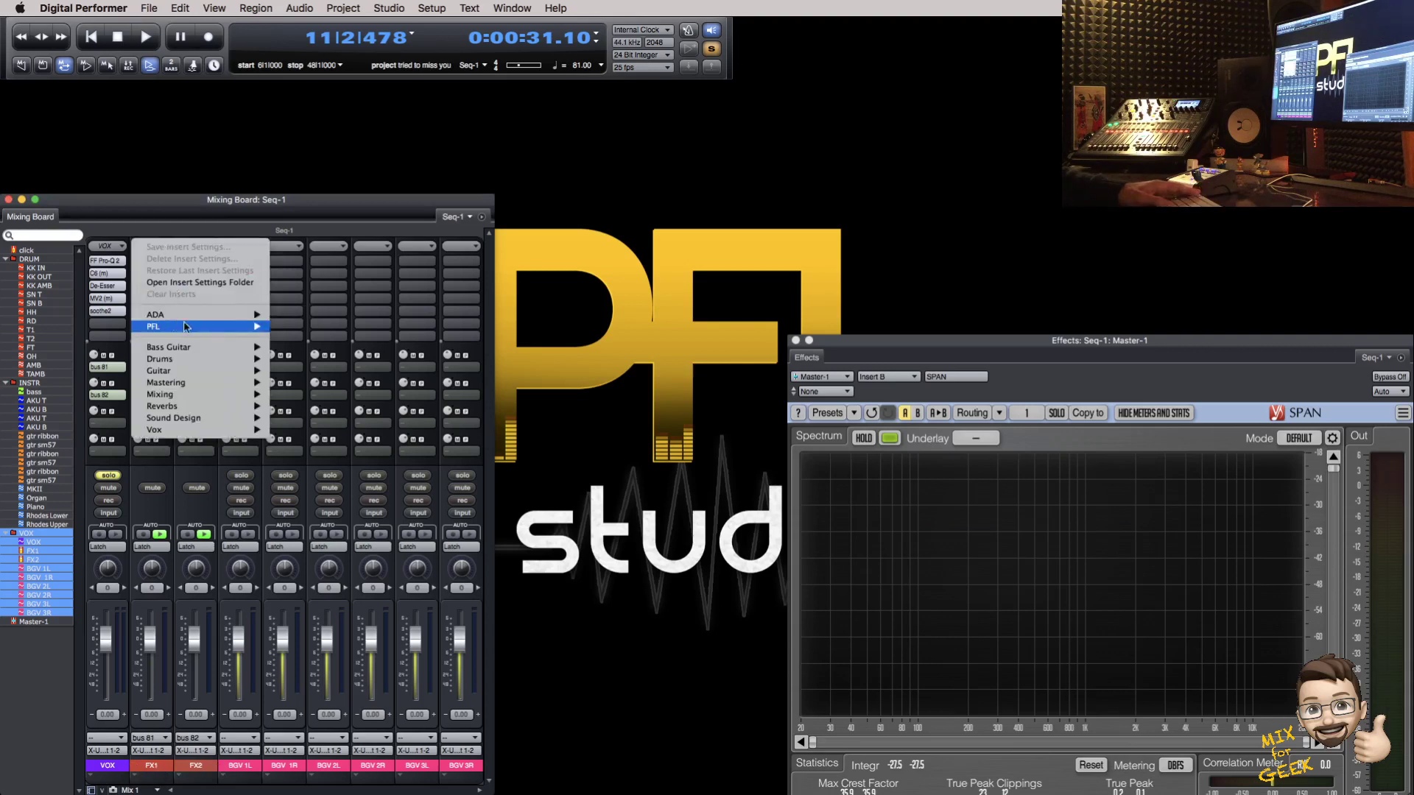
pyautogui.moveTo(236, 326)
pyautogui.click(294, 373)
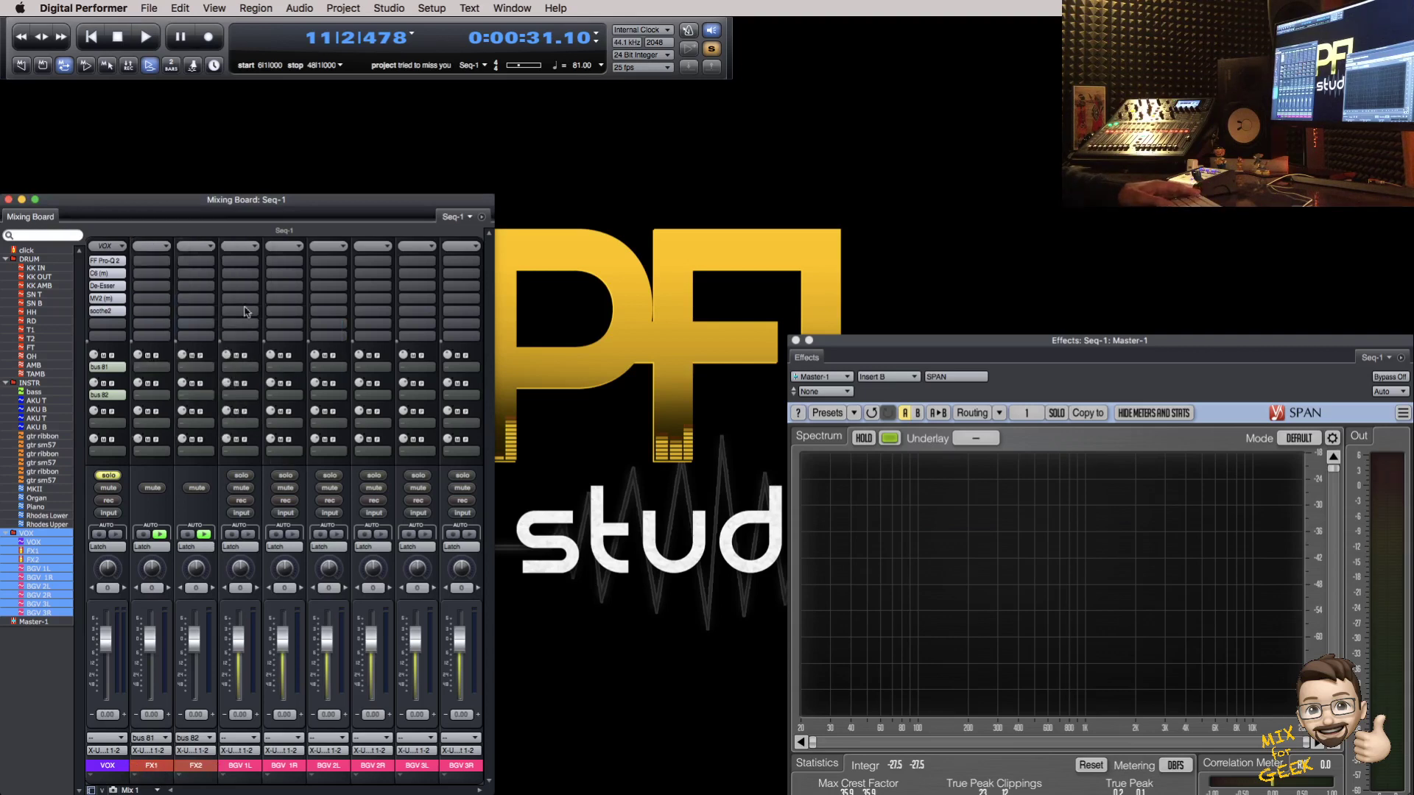
pyautogui.click(199, 249)
pyautogui.moveTo(215, 327)
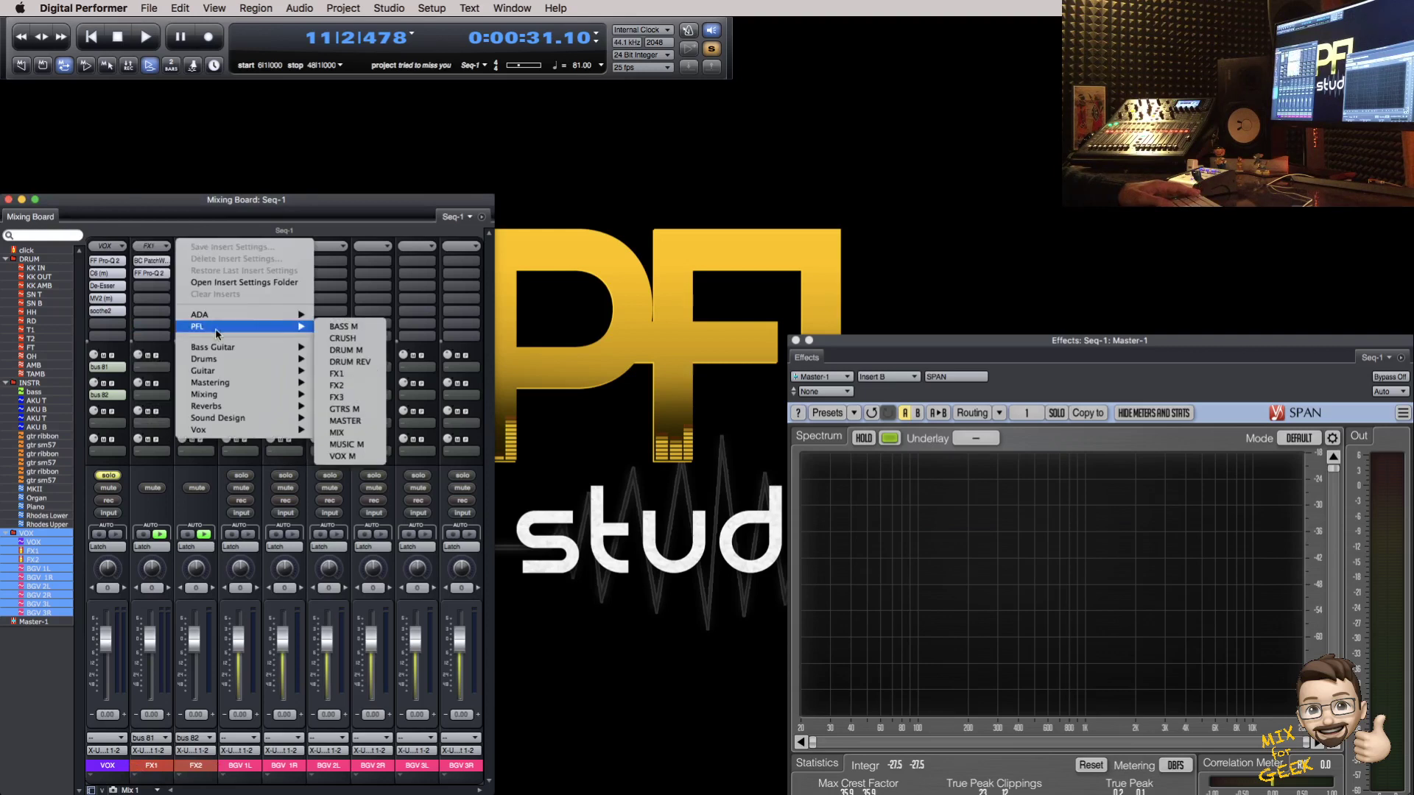
pyautogui.click(342, 385)
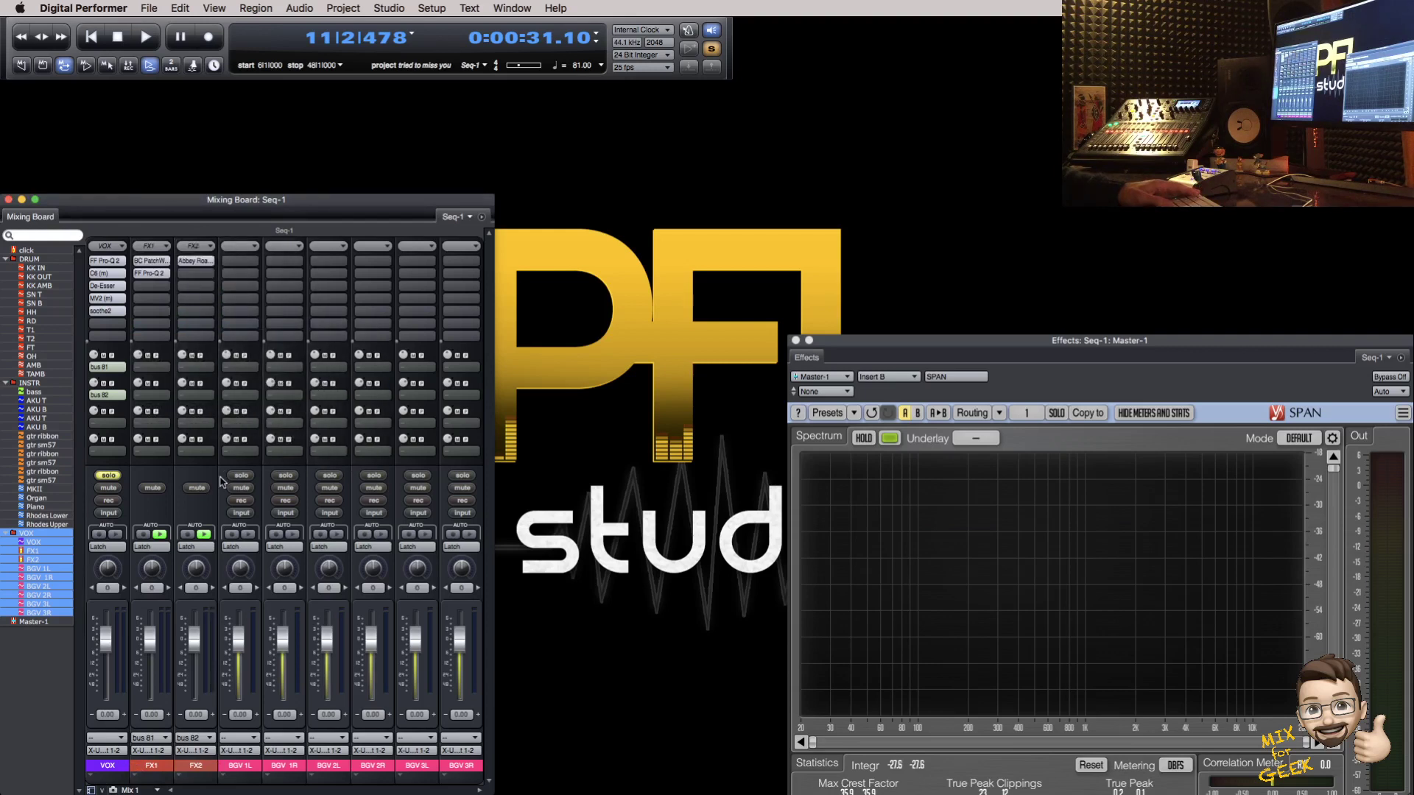
# Step: Mute FX2 and play the vocal, compare FX1's PatchWork H-Delay chain muted and active, and set its pre gain to -7 dB
pyautogui.click(197, 487)
pyautogui.press('space')
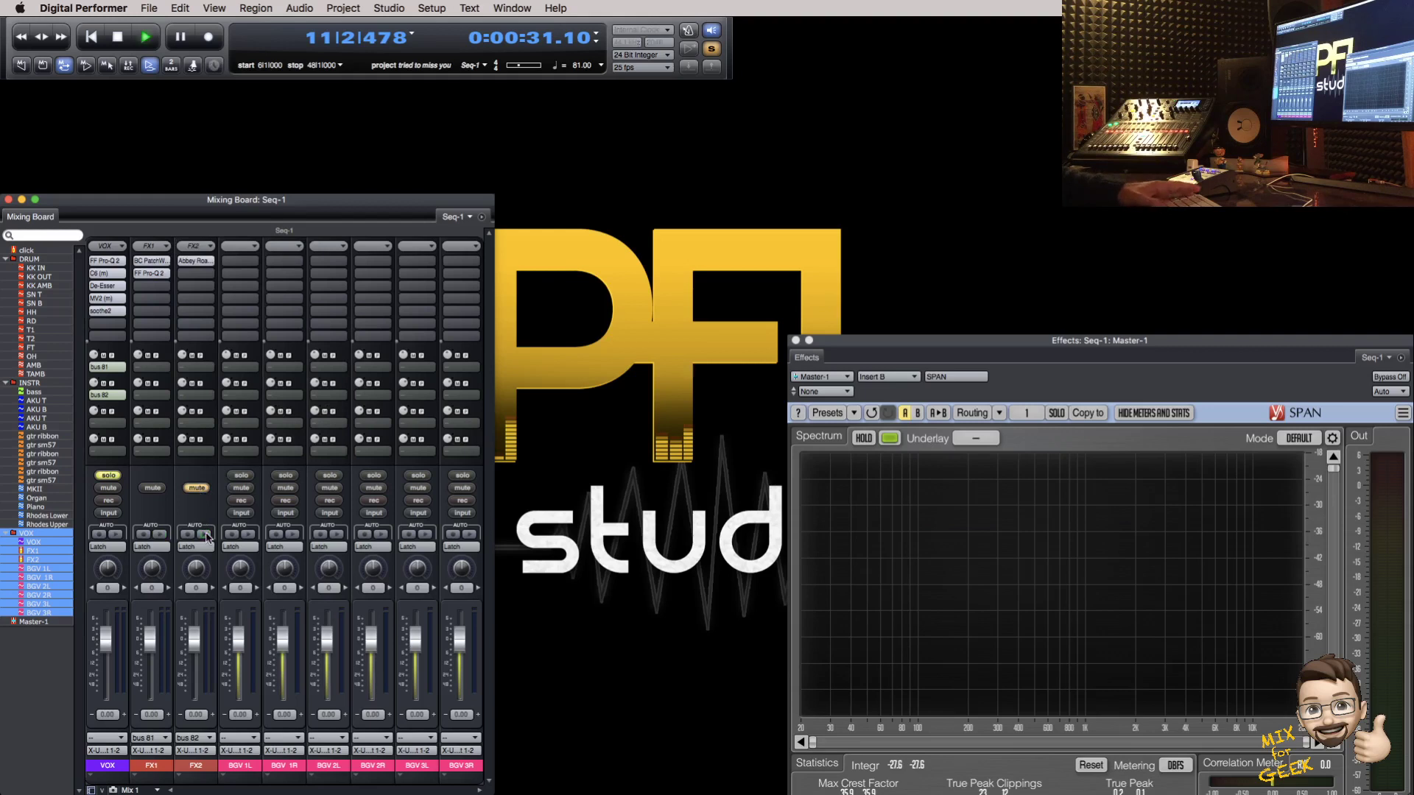
pyautogui.click(155, 261)
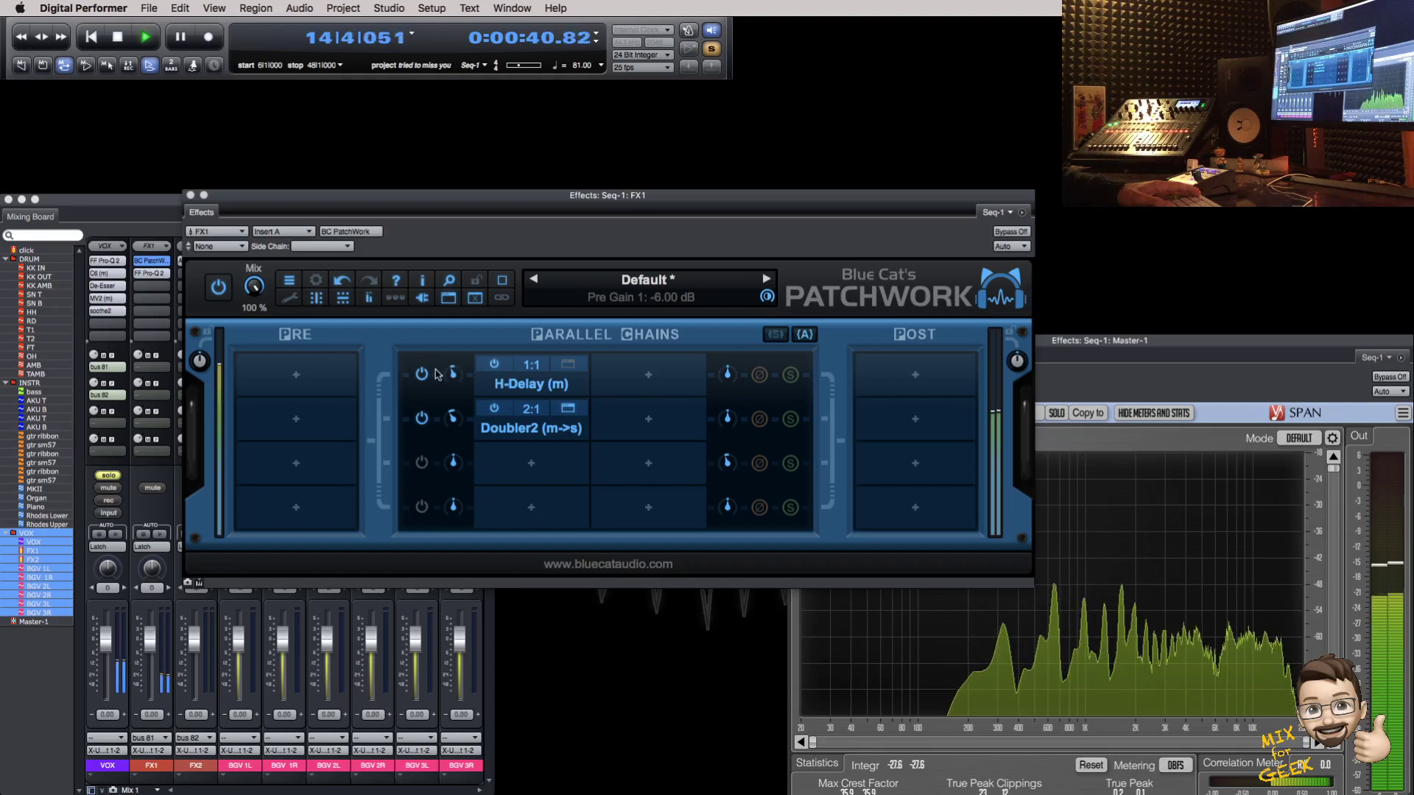
pyautogui.click(424, 376)
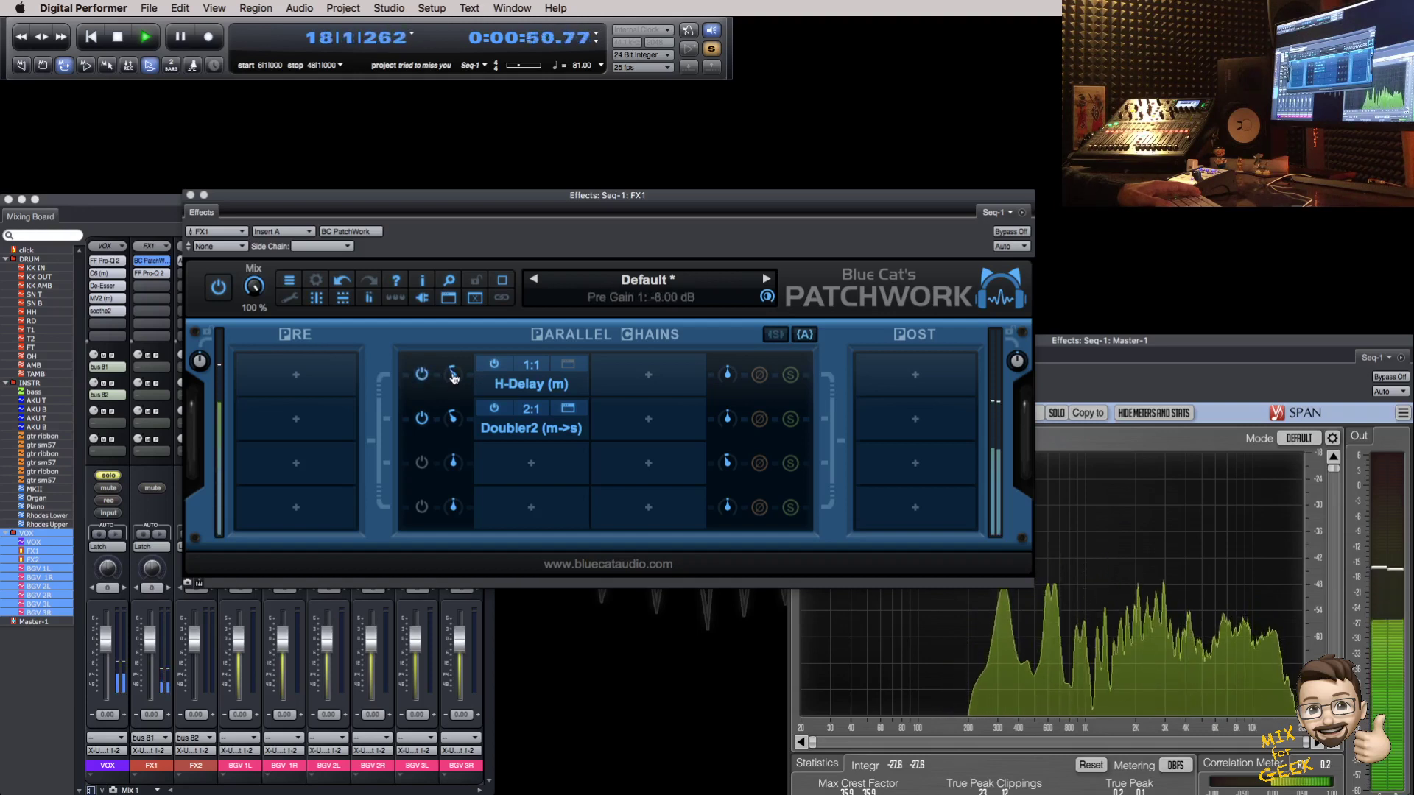
pyautogui.click(421, 375)
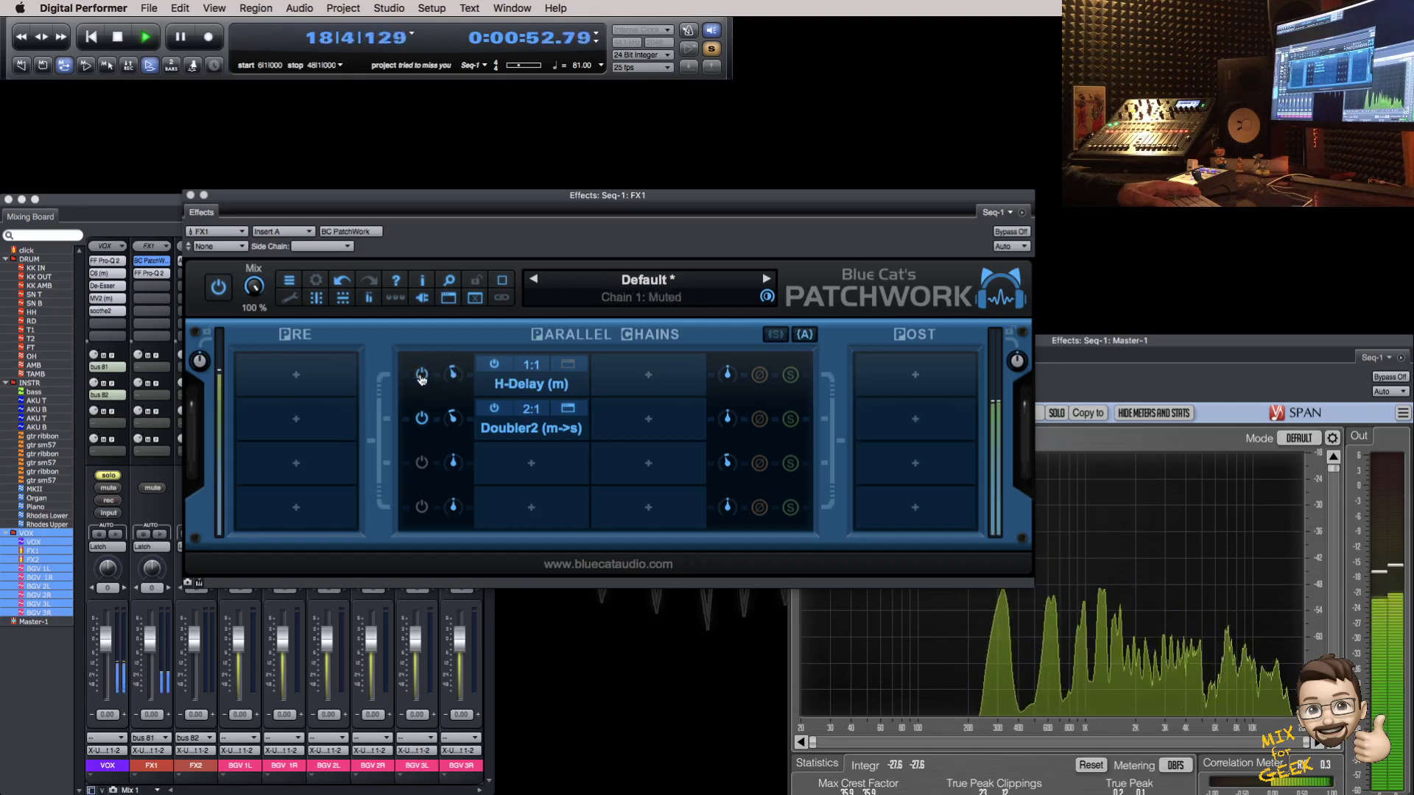
pyautogui.click(421, 375)
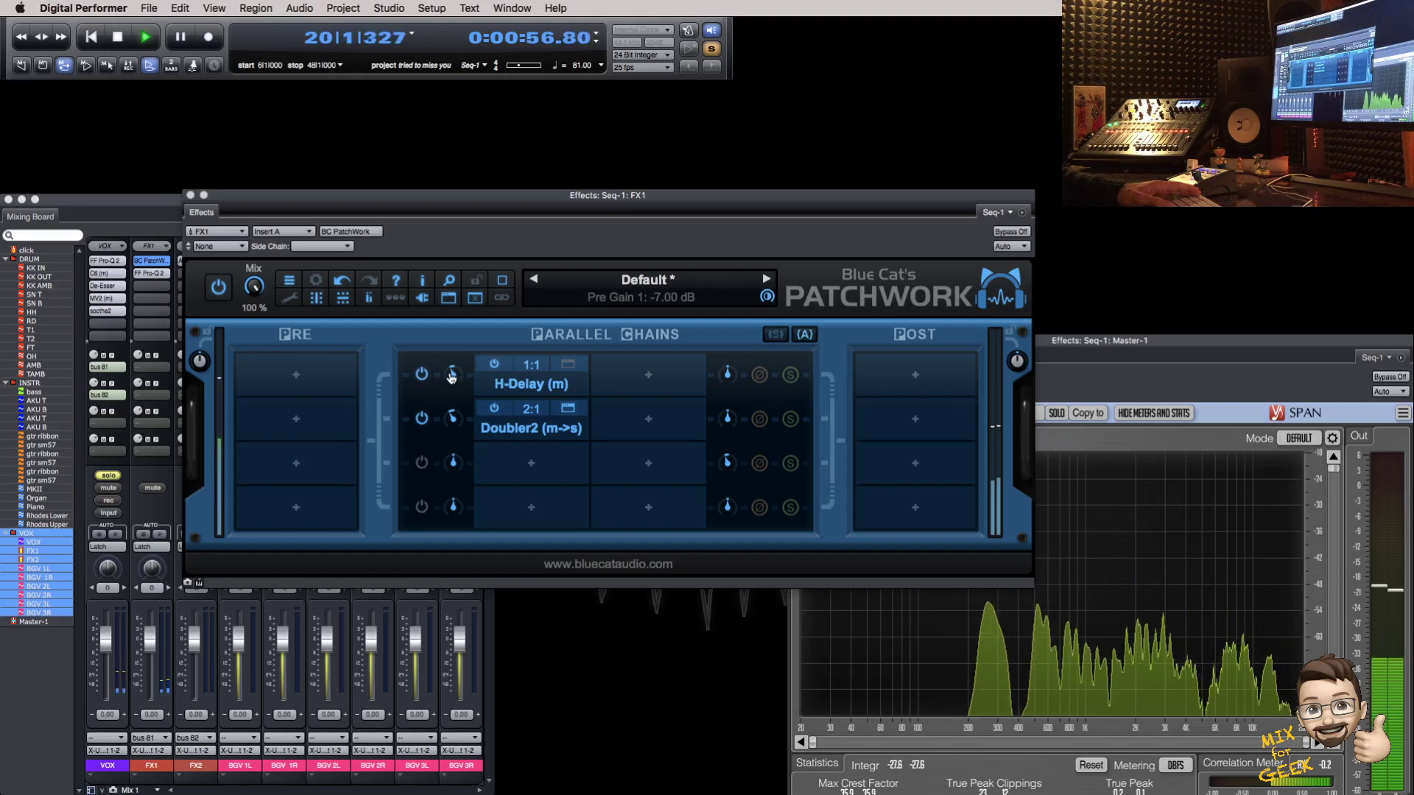
pyautogui.press('super+w')
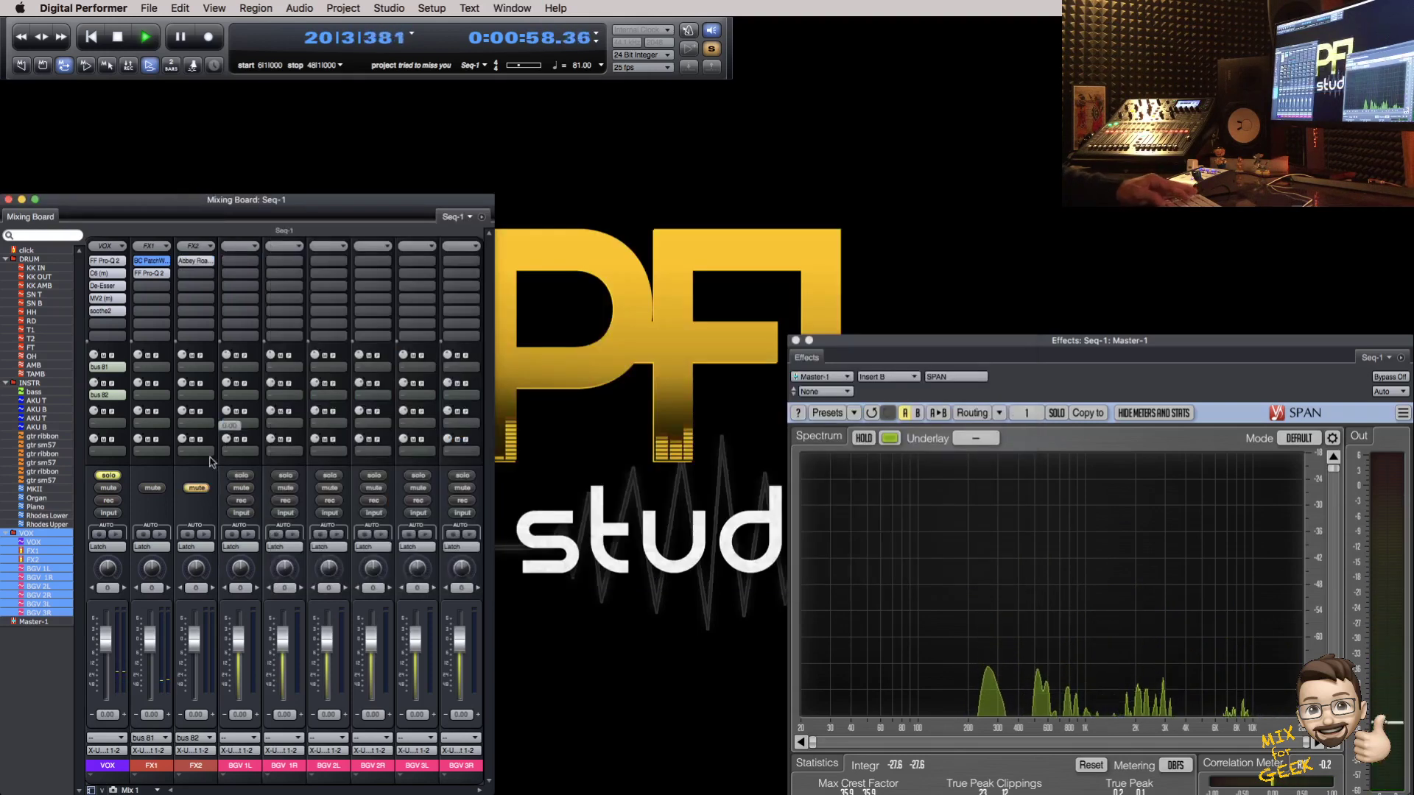
# Step: Mute FX1, unmute FX2, and replay the passage with FX2's Abbey Road Chambers open, toggling its S.T.E.E.D. section
pyautogui.click(153, 487)
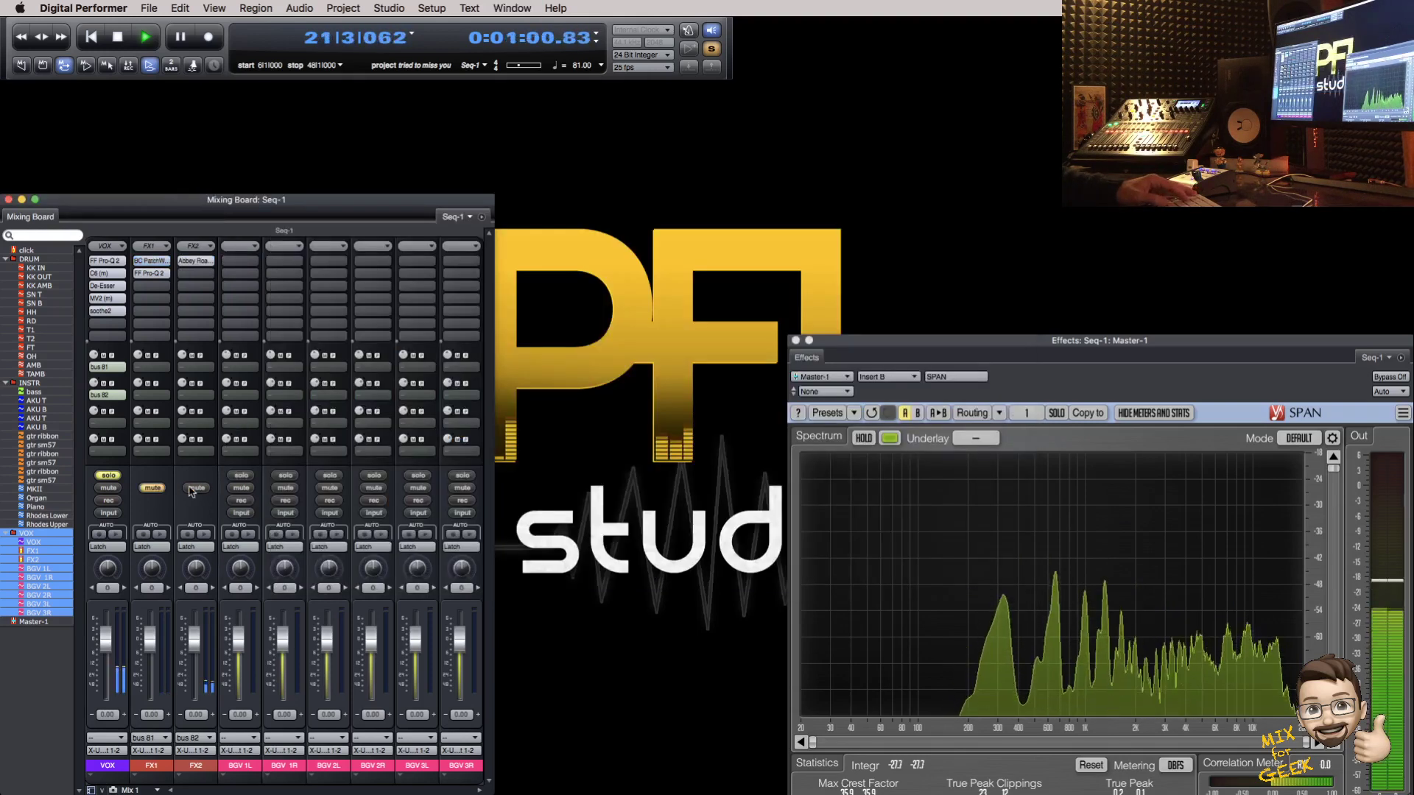
pyautogui.doubleClick(197, 260)
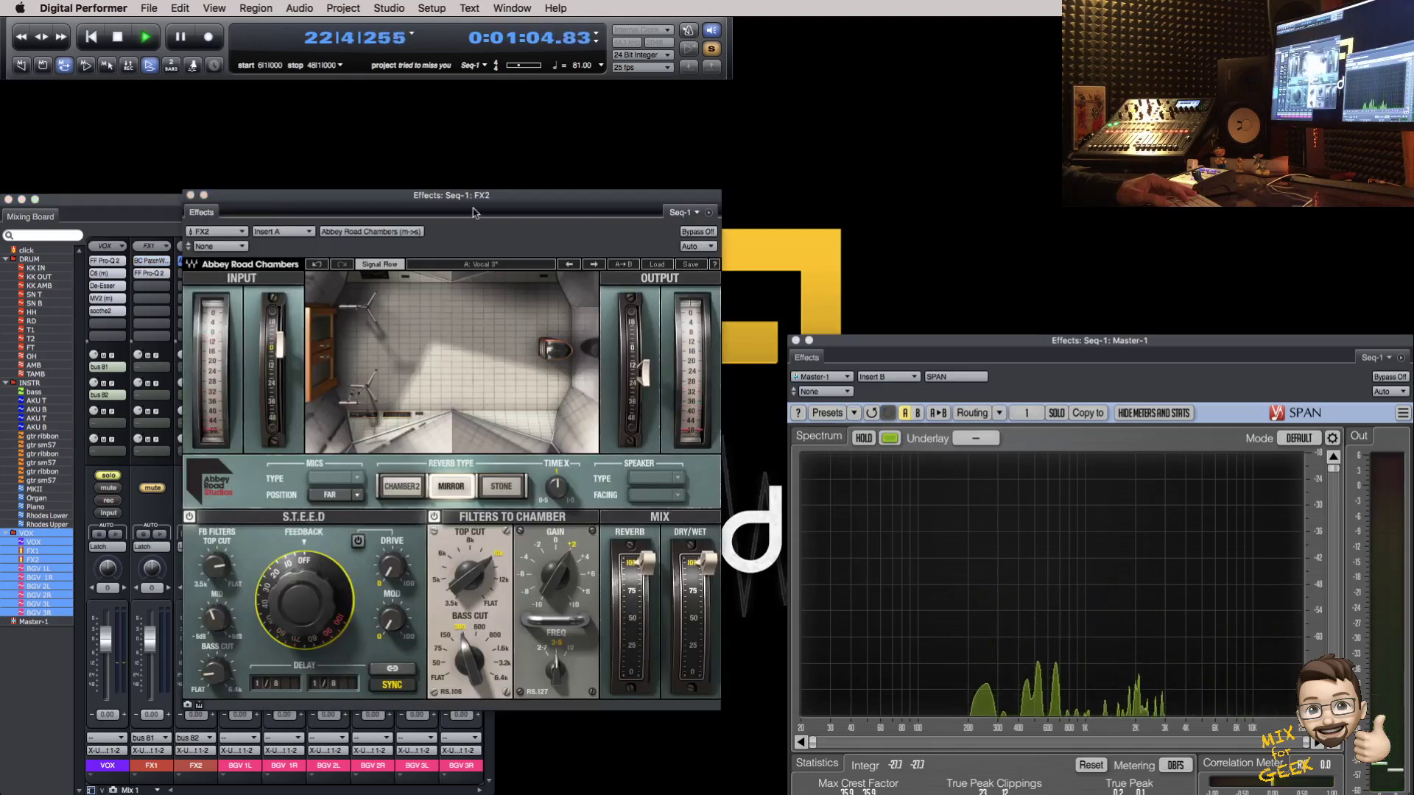
pyautogui.press('1')
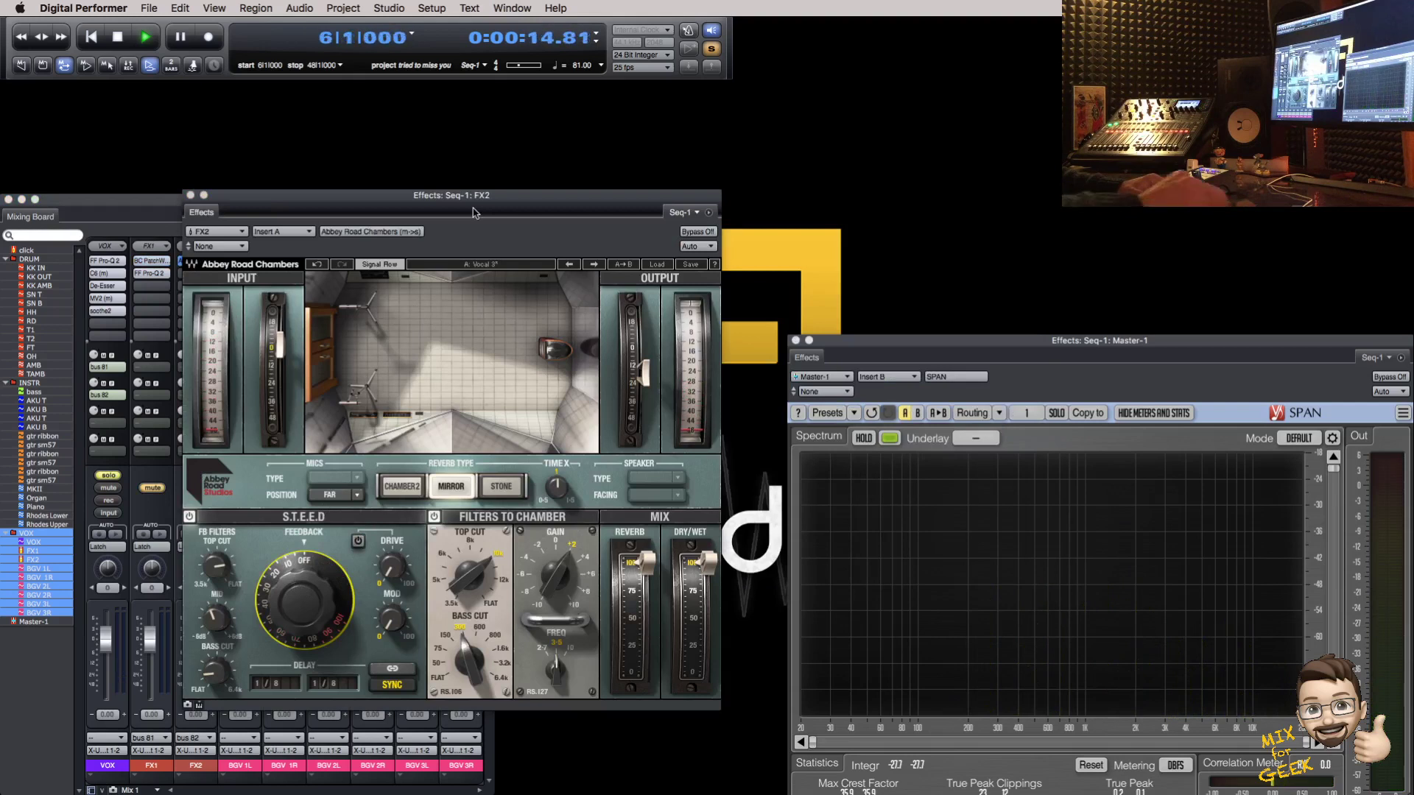
pyautogui.moveTo(479, 207); pyautogui.dragTo(541, 163)
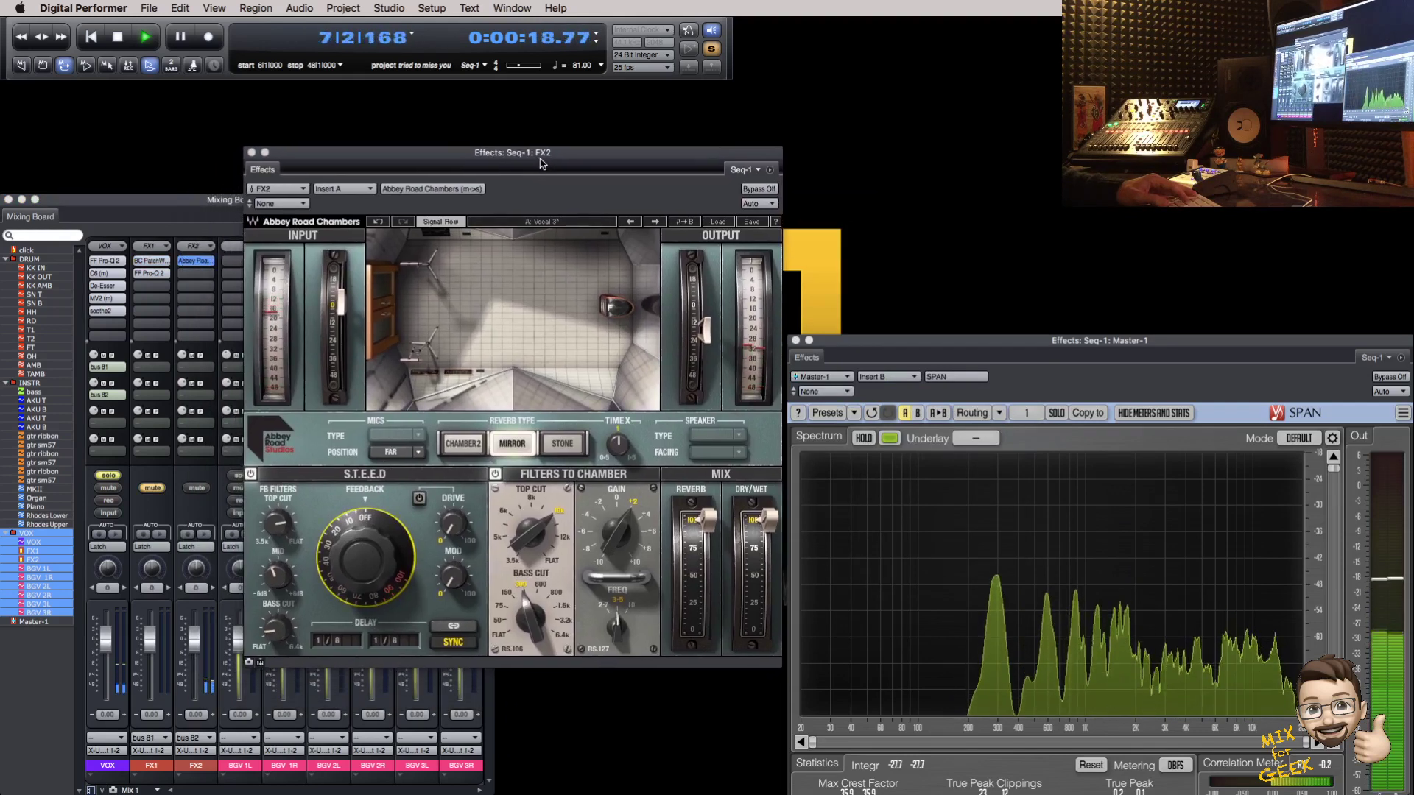
pyautogui.click(251, 475)
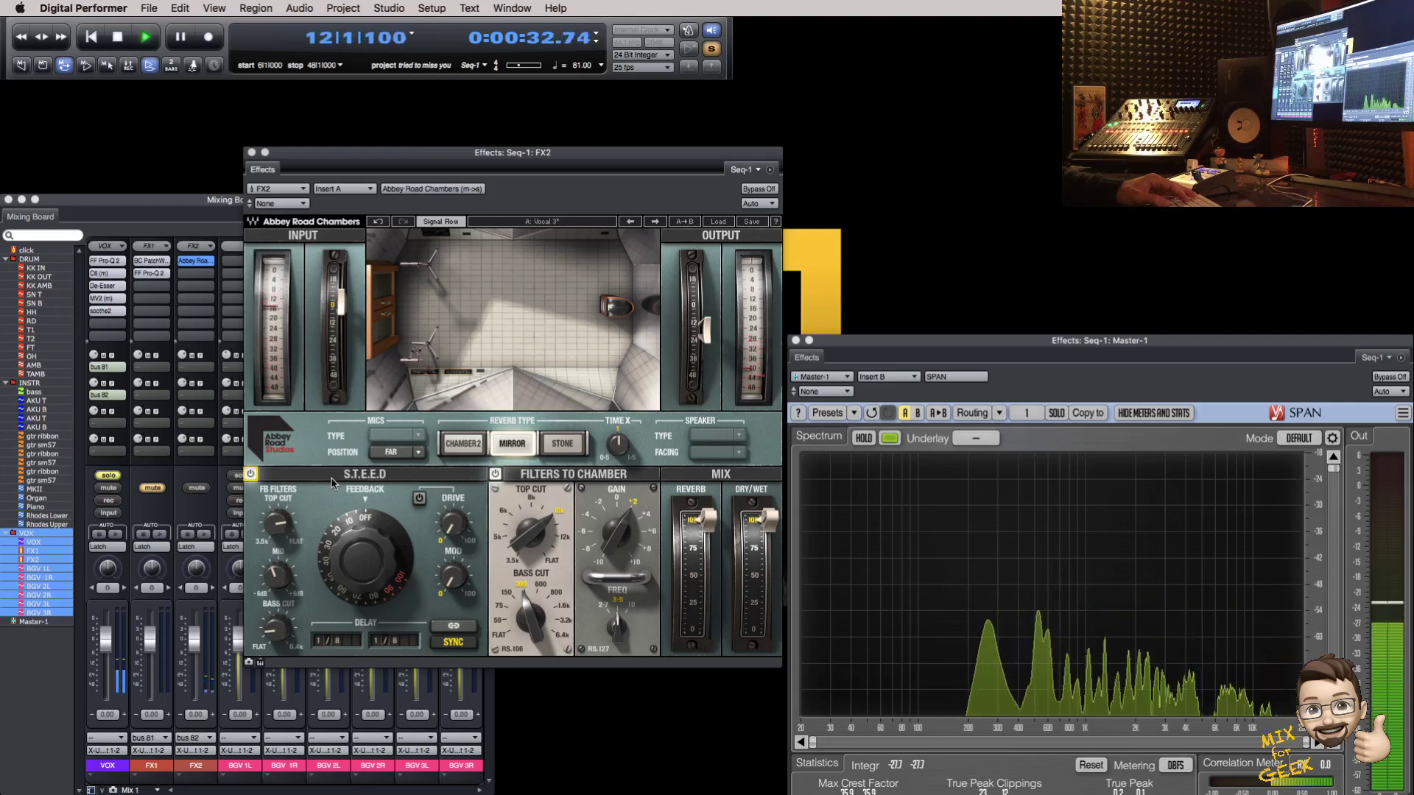
# Step: Compare the Near and Far mic positions and the Stone, Chamber 2 and Mirror reverb types, ending on Far and Mirror
pyautogui.click(394, 456)
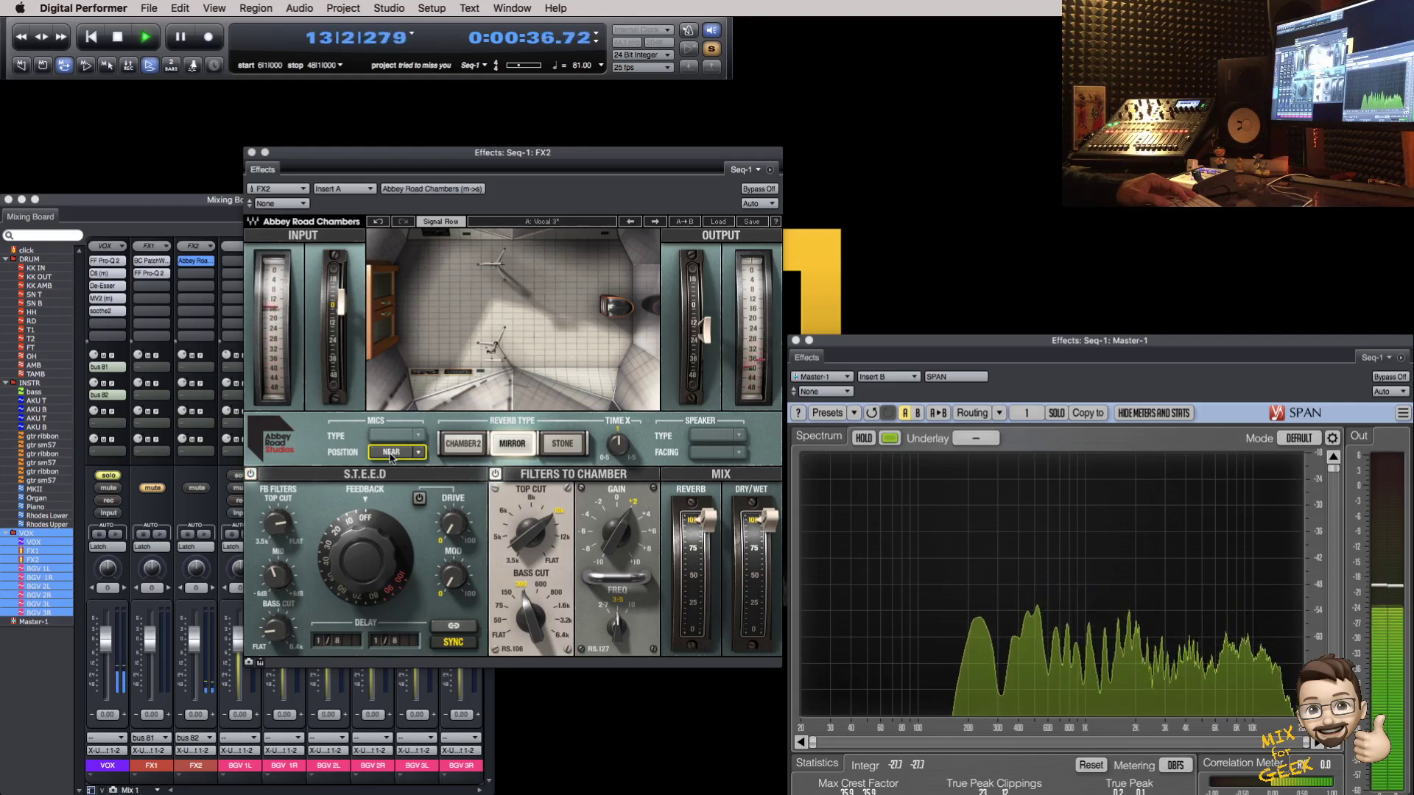
pyautogui.click(392, 455)
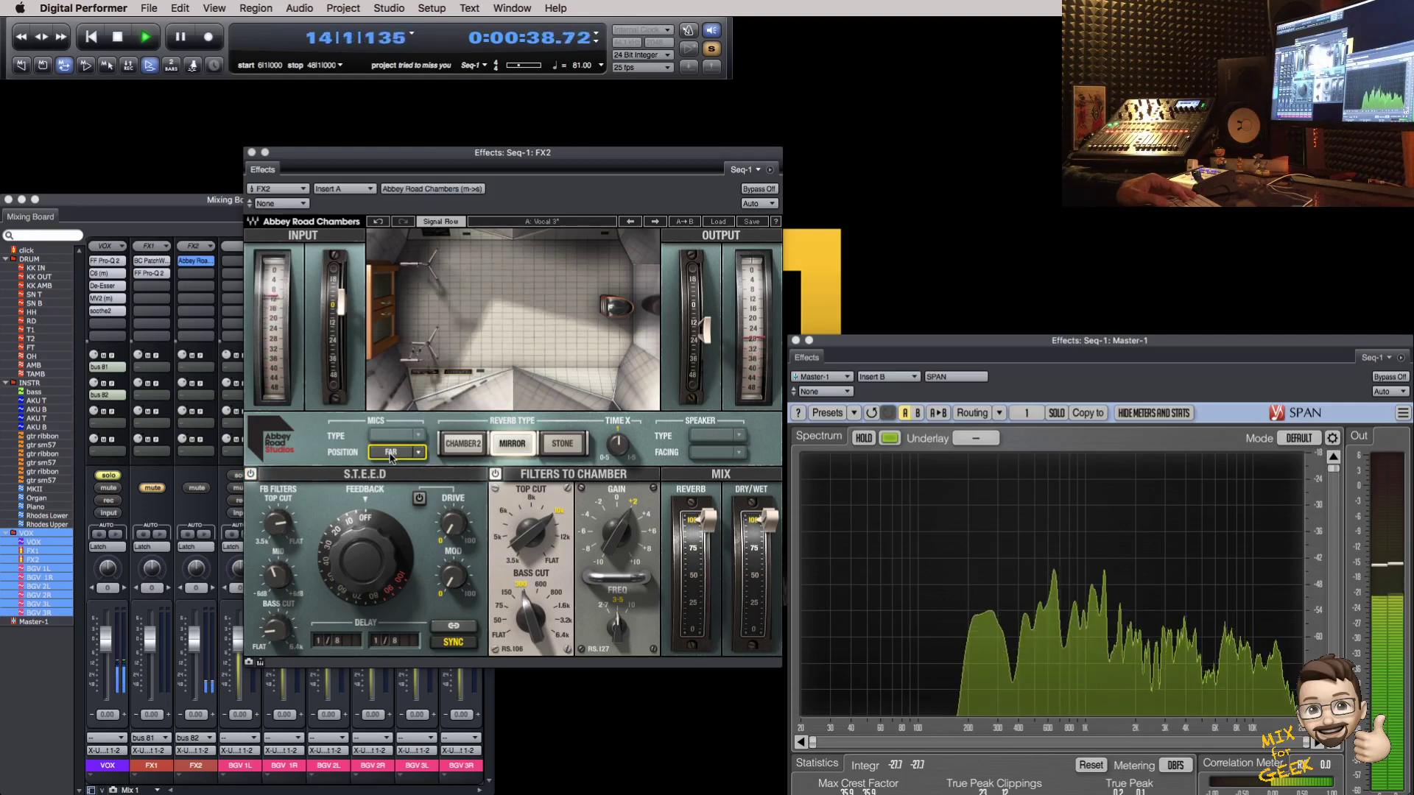
pyautogui.click(392, 456)
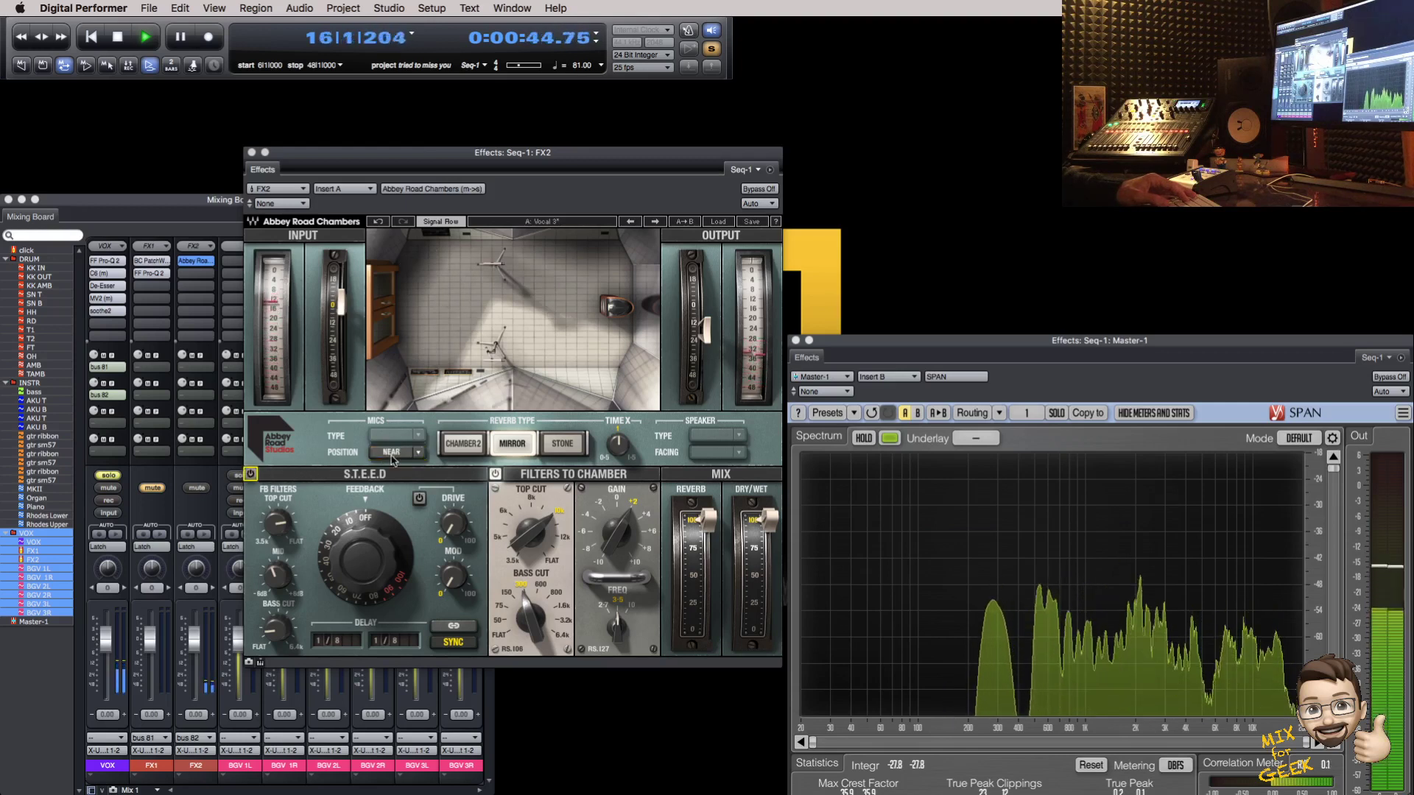
pyautogui.click(391, 457)
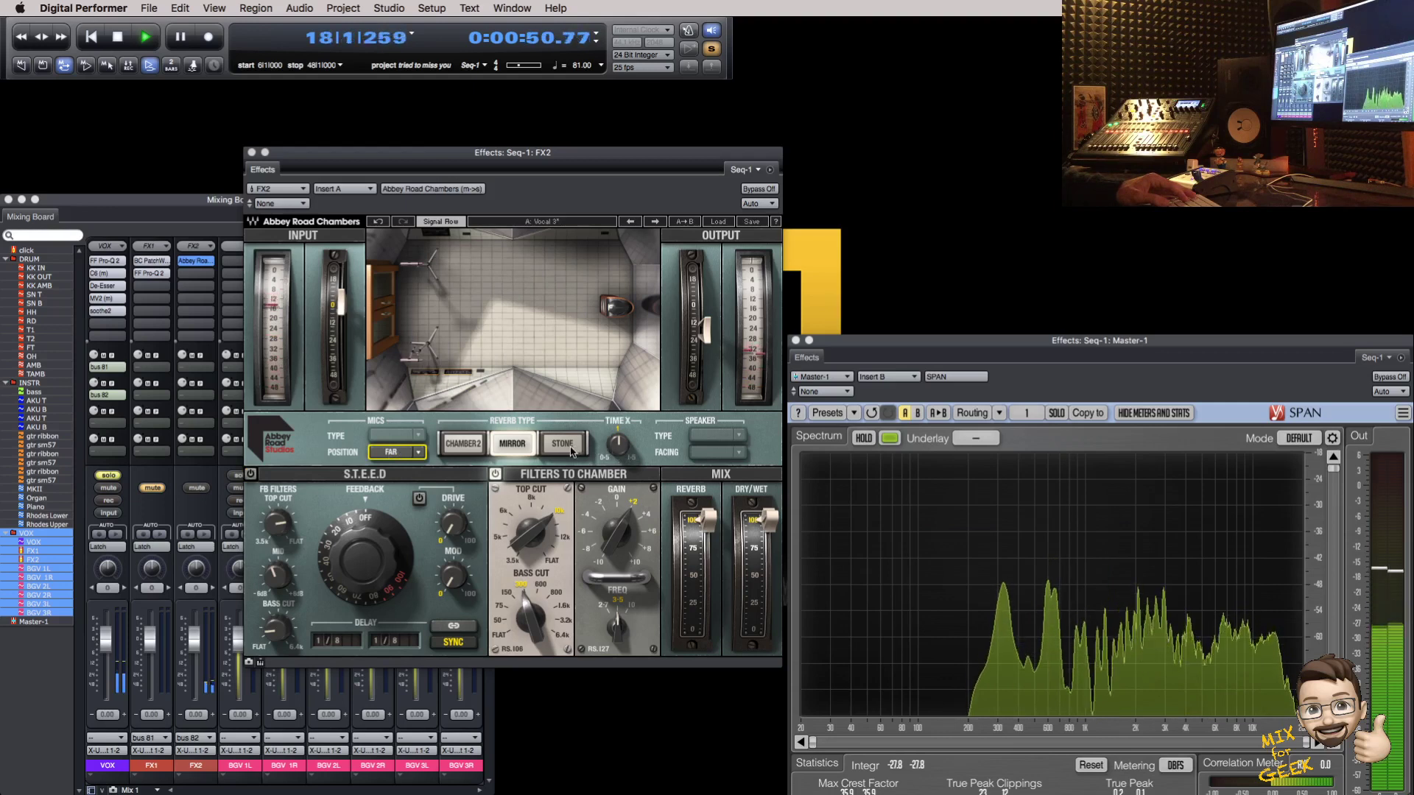
pyautogui.click(570, 449)
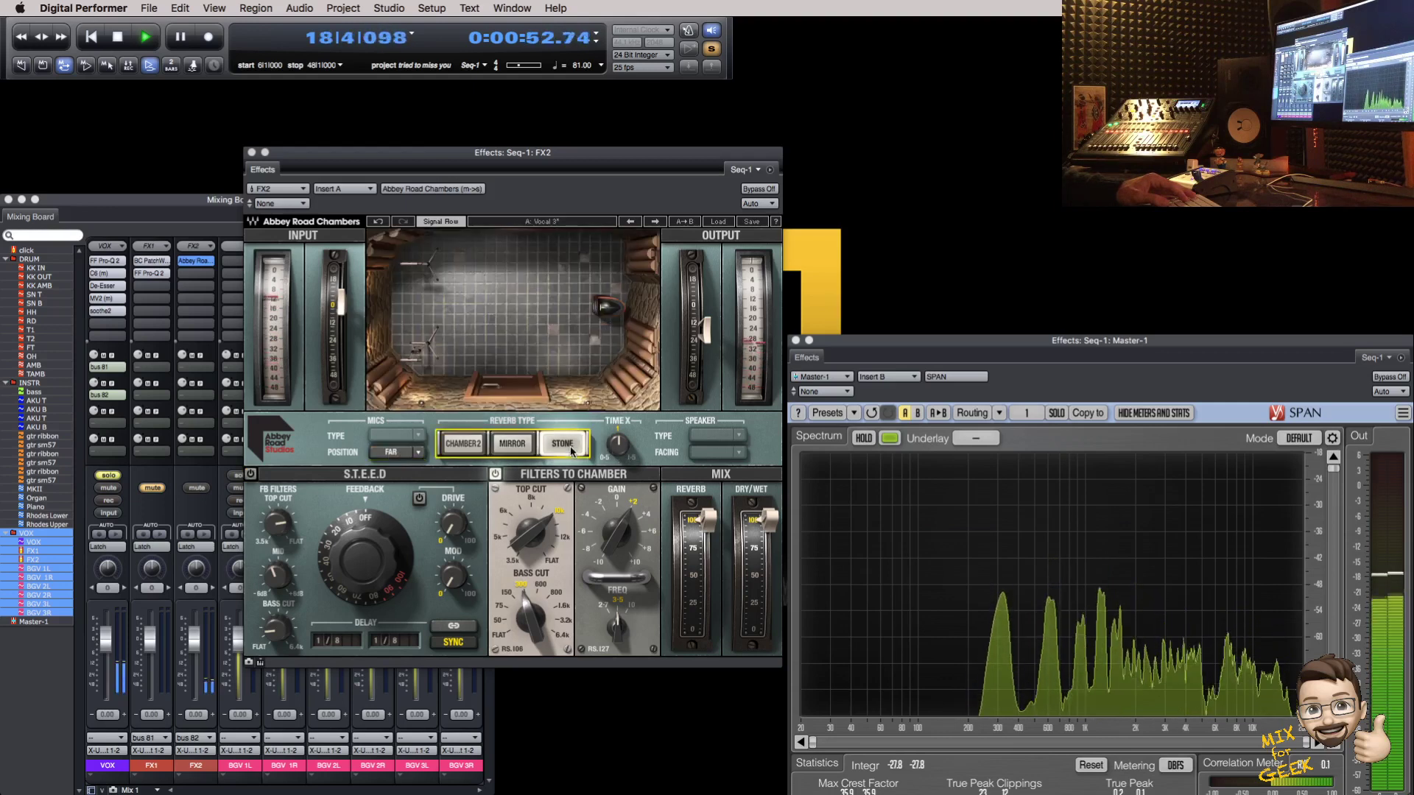
pyautogui.click(463, 443)
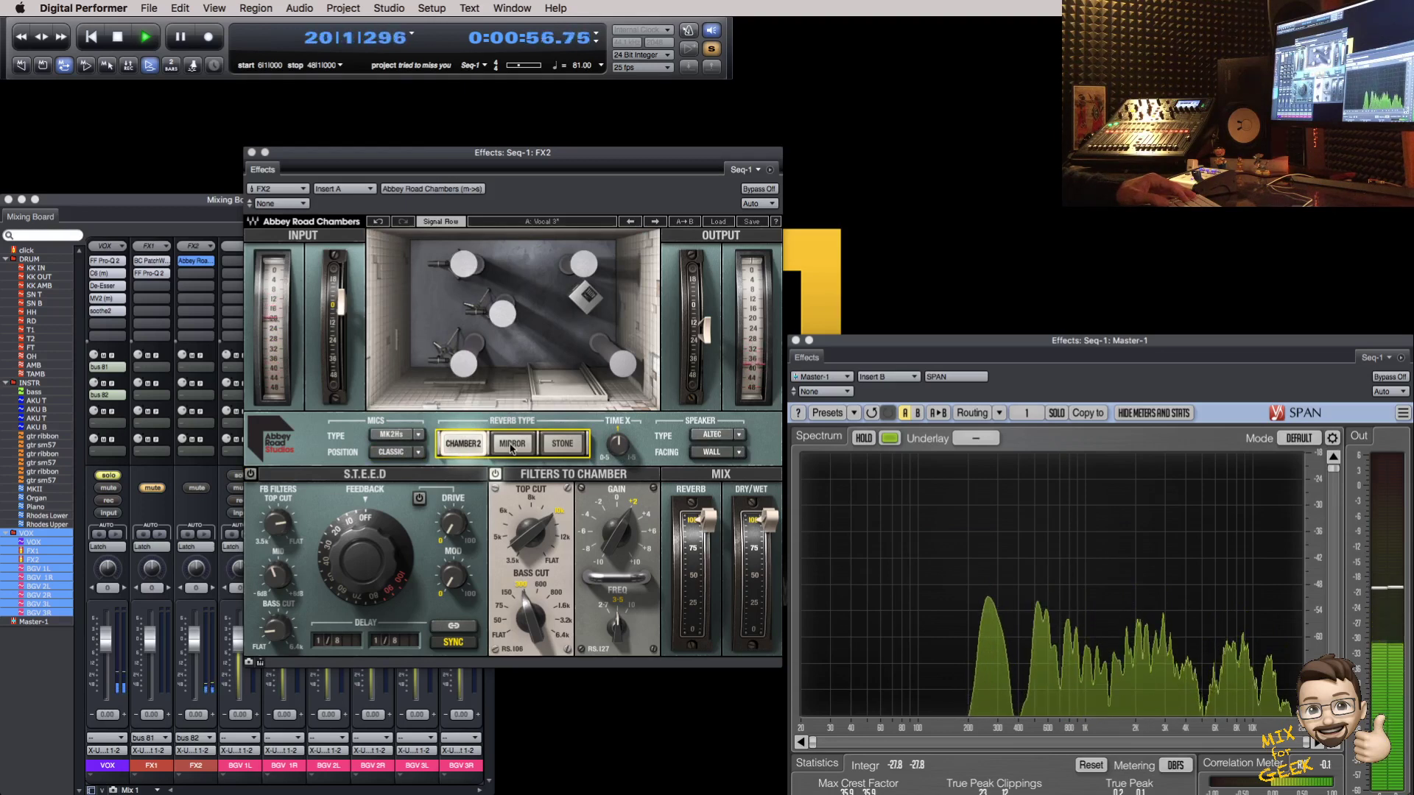
pyautogui.click(512, 445)
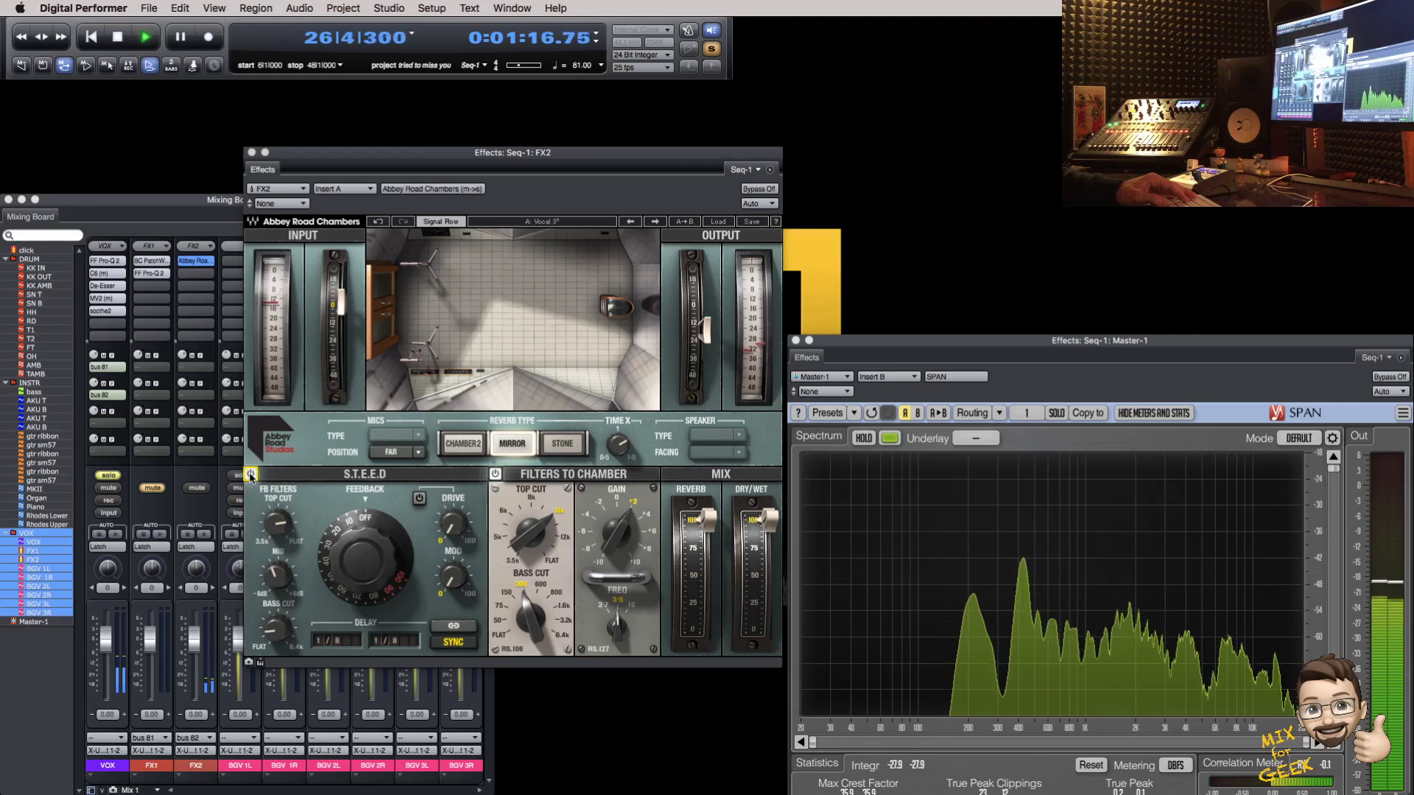
# Step: Insert the MOTU Dynamics plug-in below Abbey Road Chambers on the FX2 strip
pyautogui.click(190, 280)
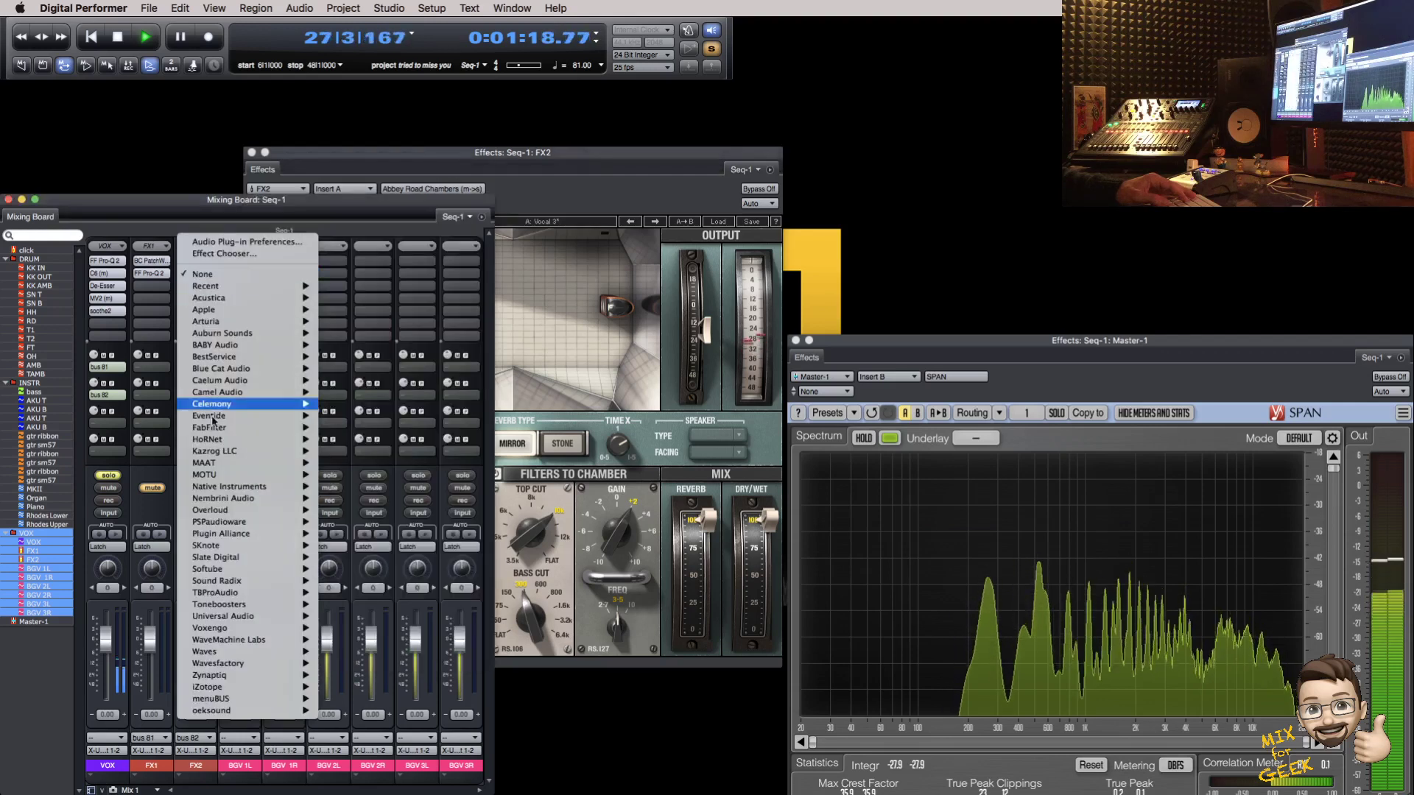
pyautogui.moveTo(226, 442)
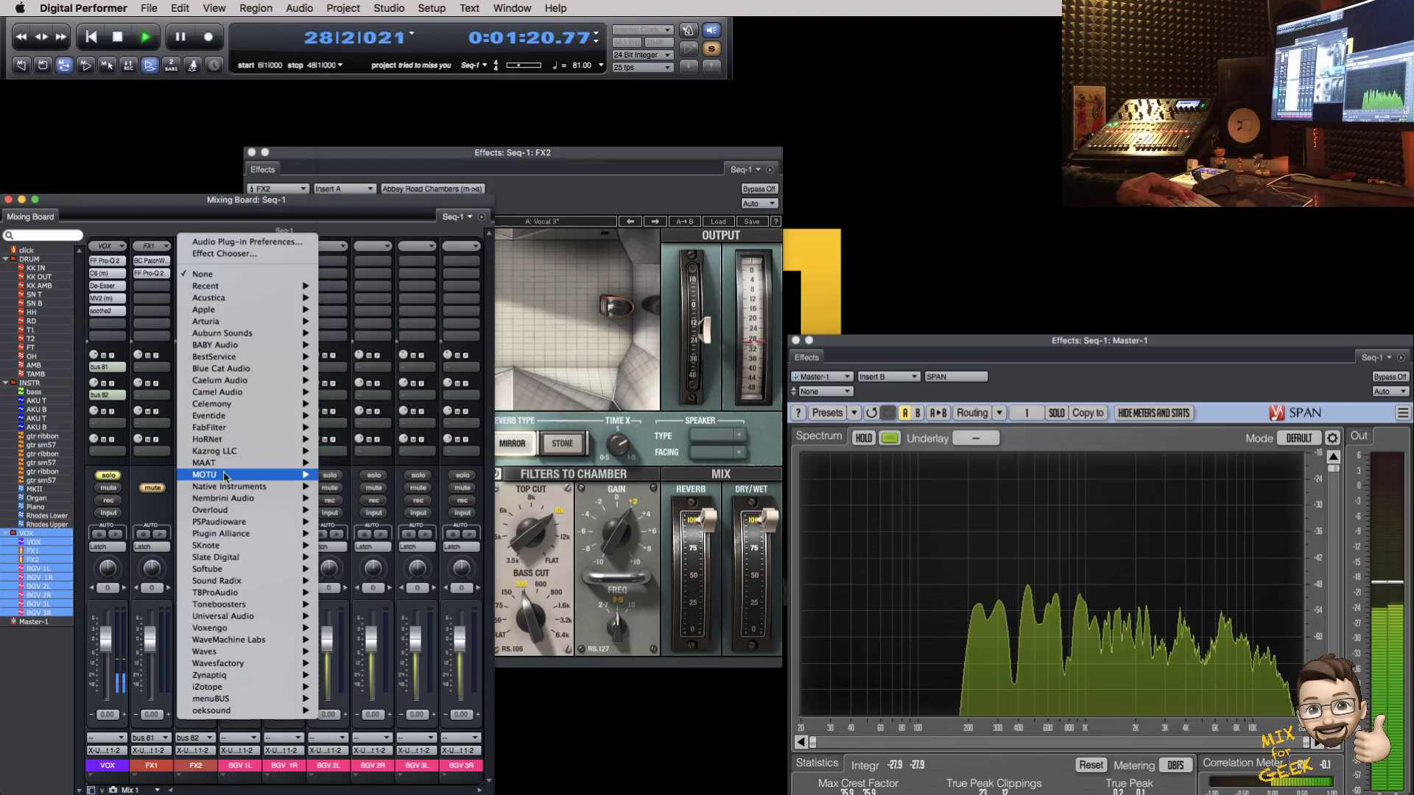
pyautogui.moveTo(224, 474)
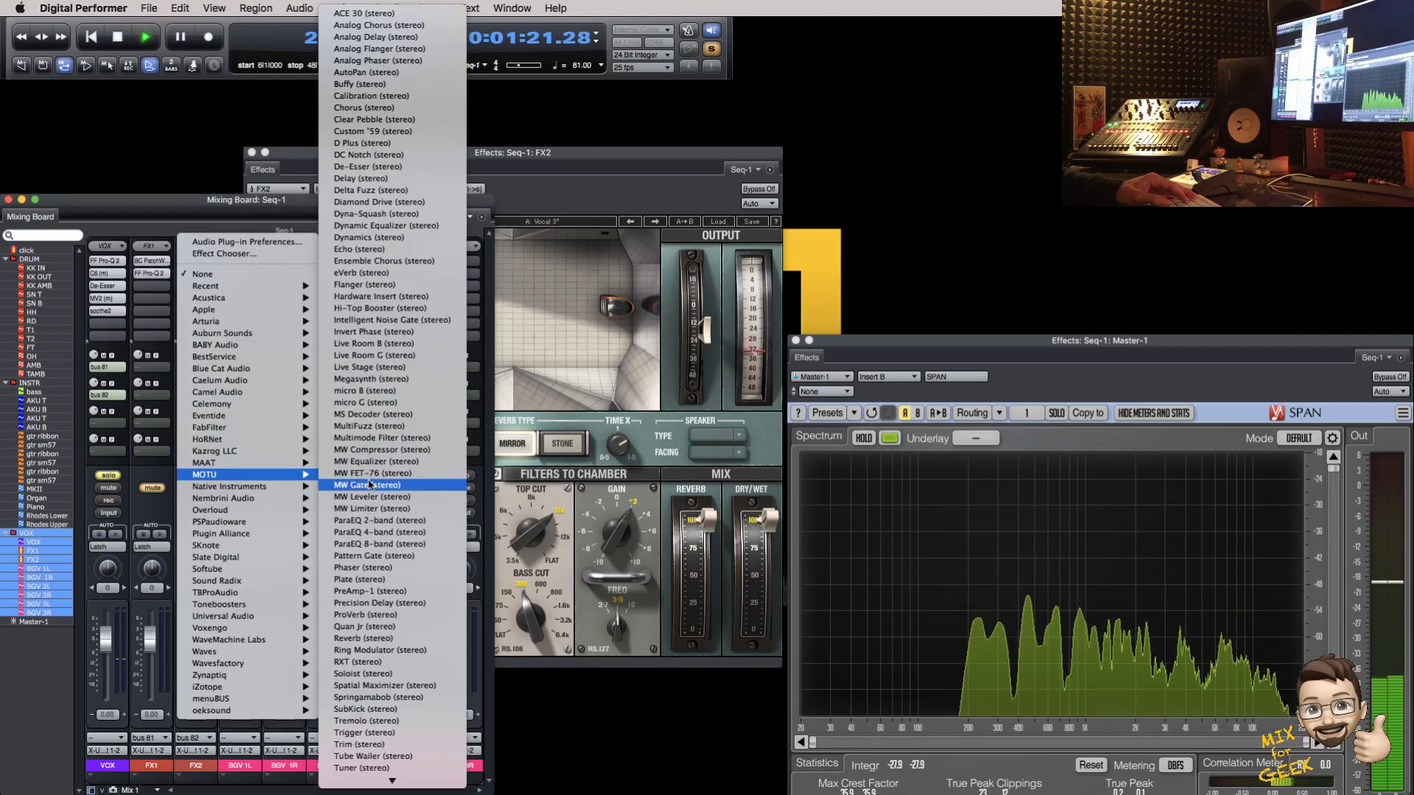
pyautogui.click(364, 237)
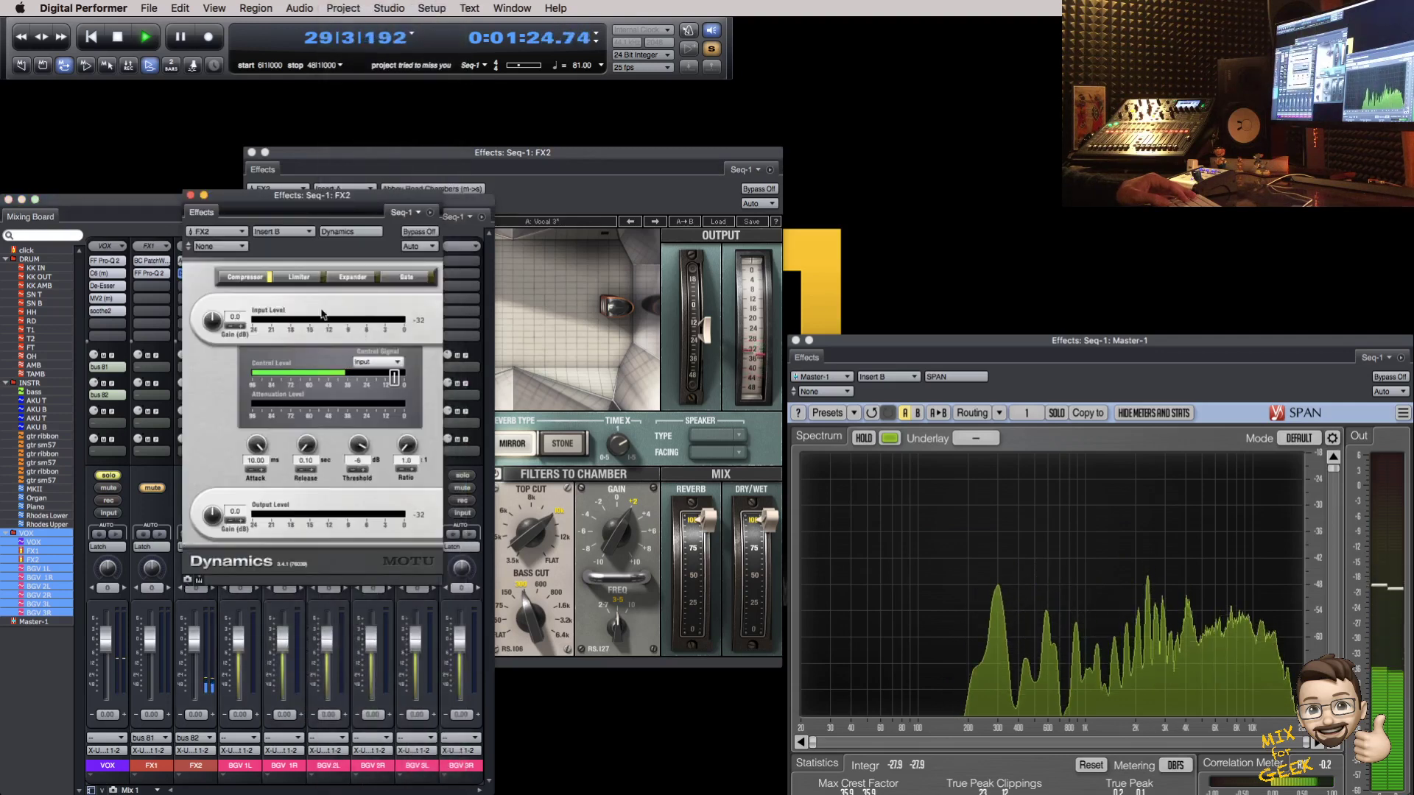
# Step: Set the FX2 compressor's control signal to bus 82, ratio to 2.0 and threshold to -19 dB, keeping its window clear of the mixer strips
pyautogui.click(377, 362)
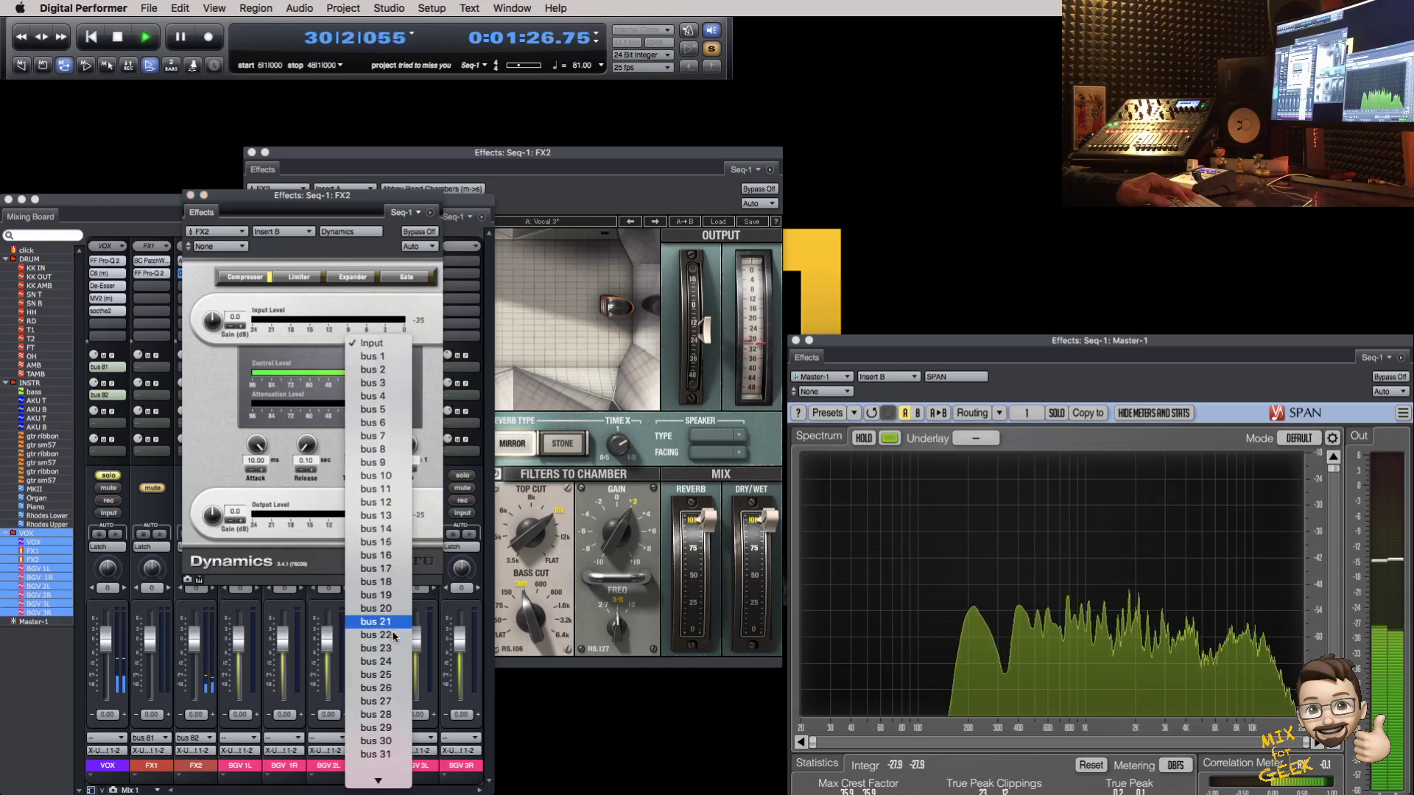
pyautogui.scroll(-15, 394, 630)
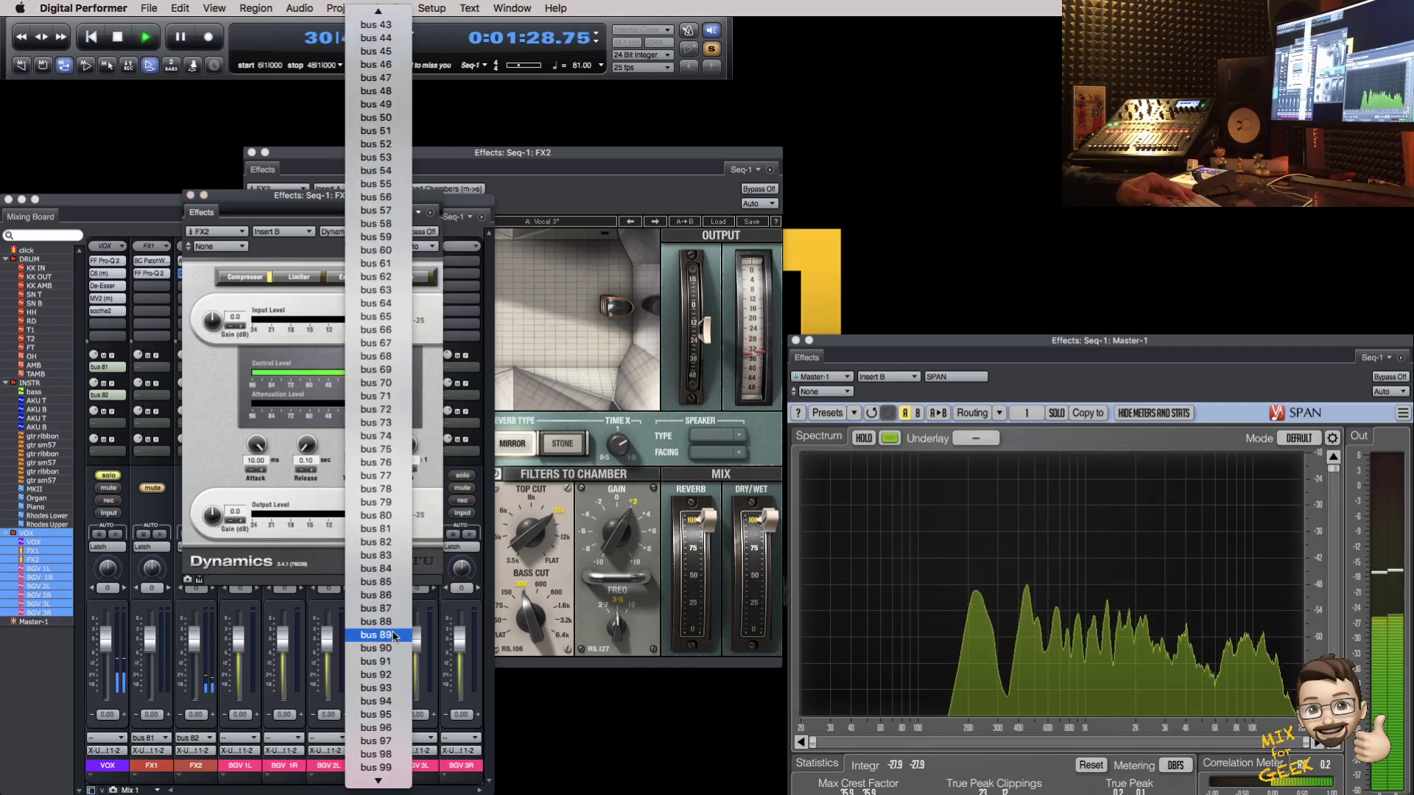
pyautogui.click(380, 548)
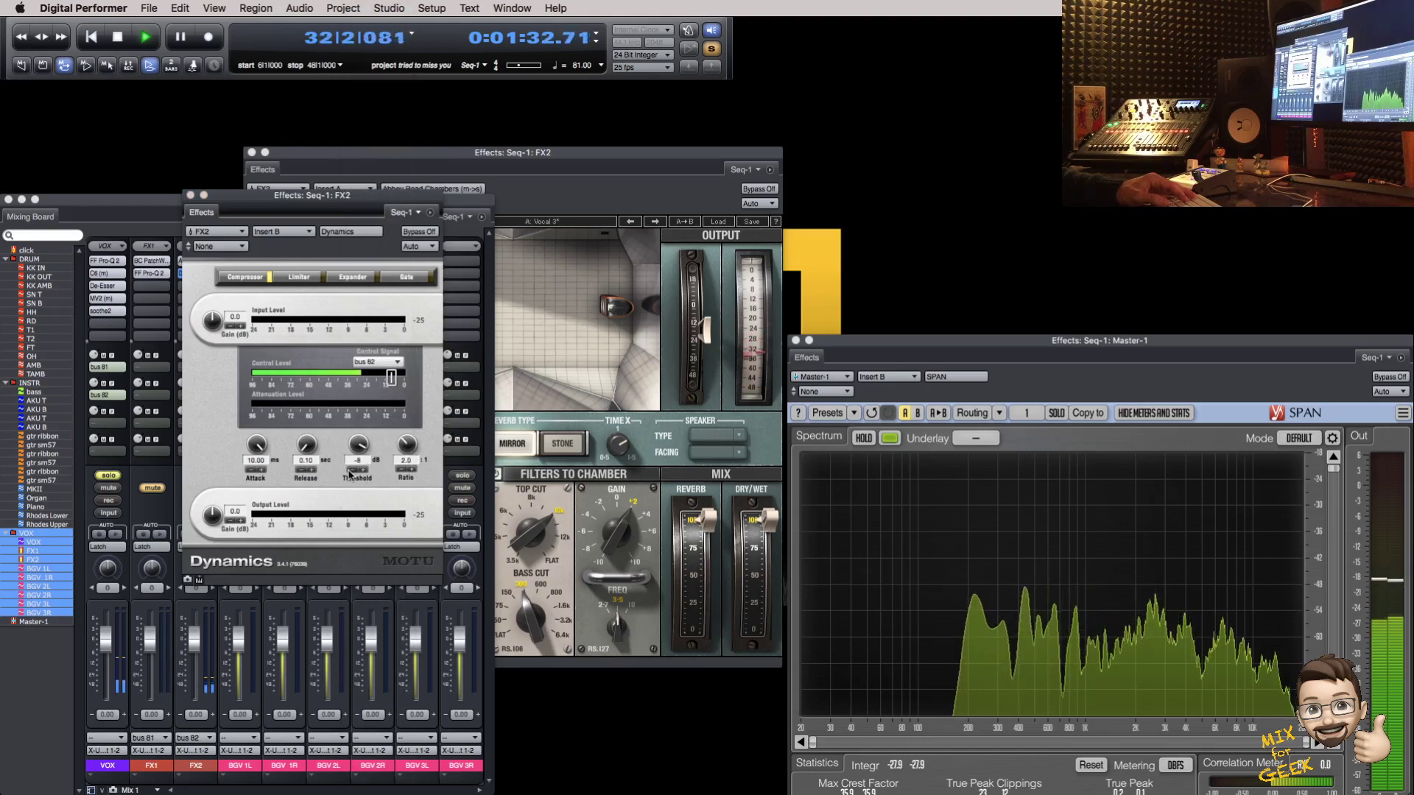
pyautogui.click(350, 470)
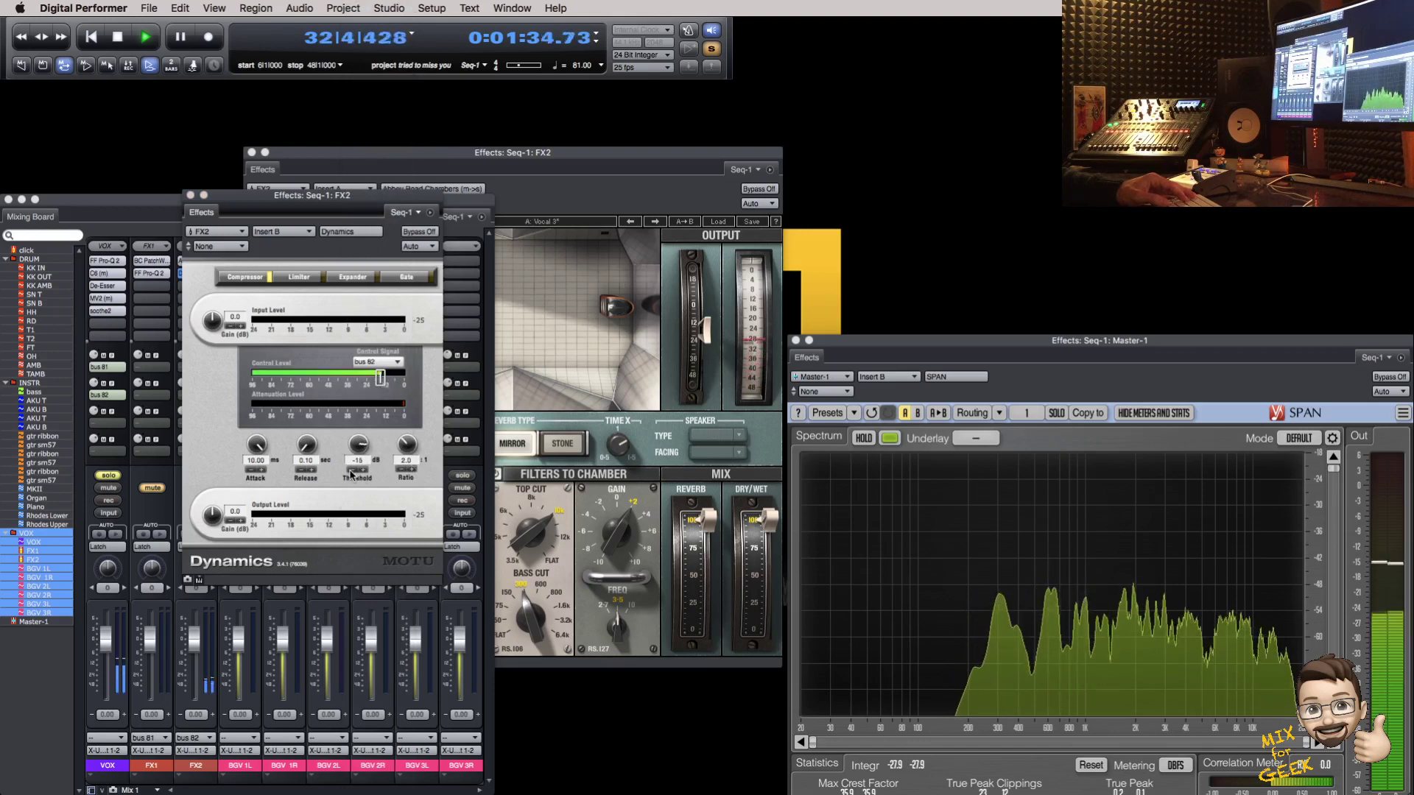
pyautogui.scroll(-2, 350, 474)
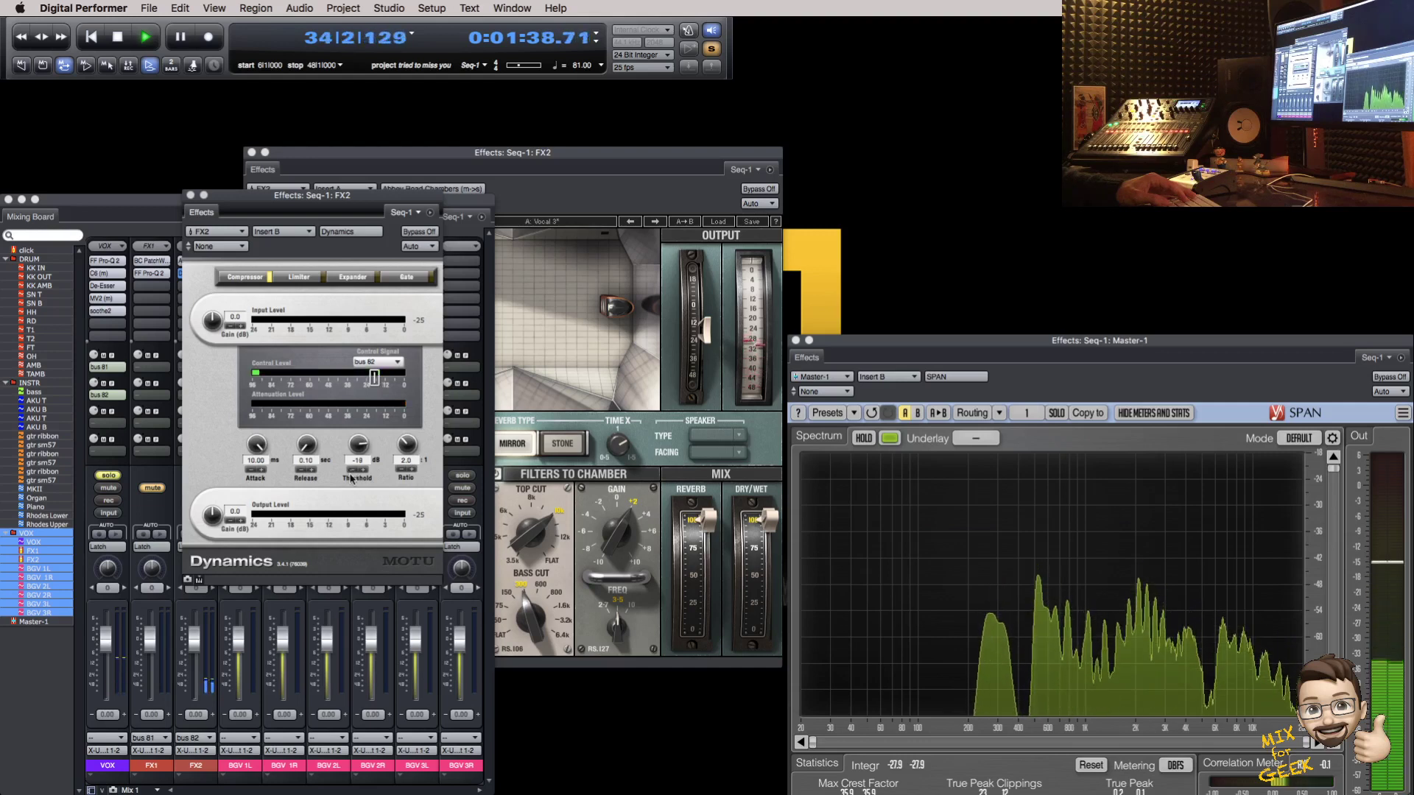
pyautogui.moveTo(356, 214); pyautogui.dragTo(673, 399)
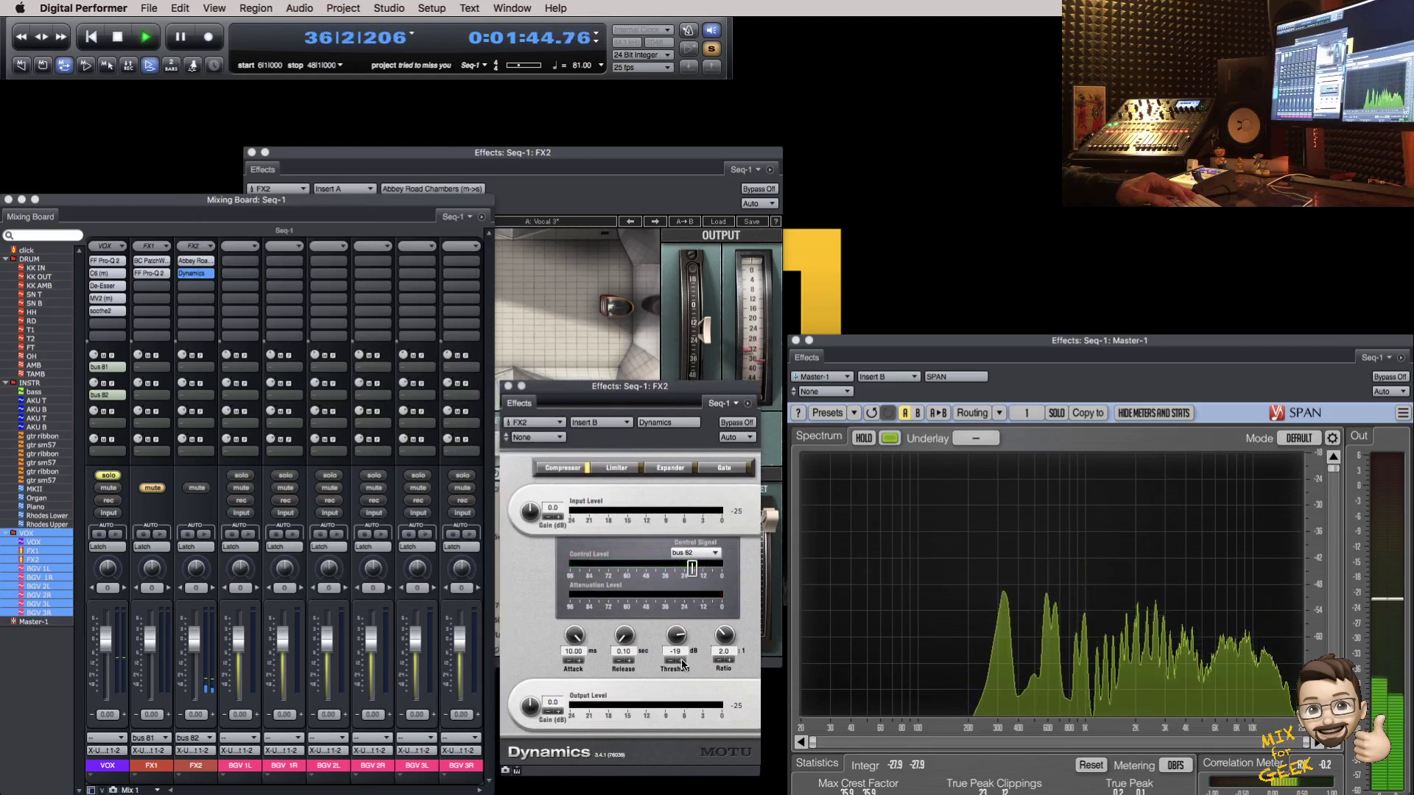
# Step: Unmute FX1 and unsolo VOX to hear the vocal with both effects in the full mix
pyautogui.click(146, 489)
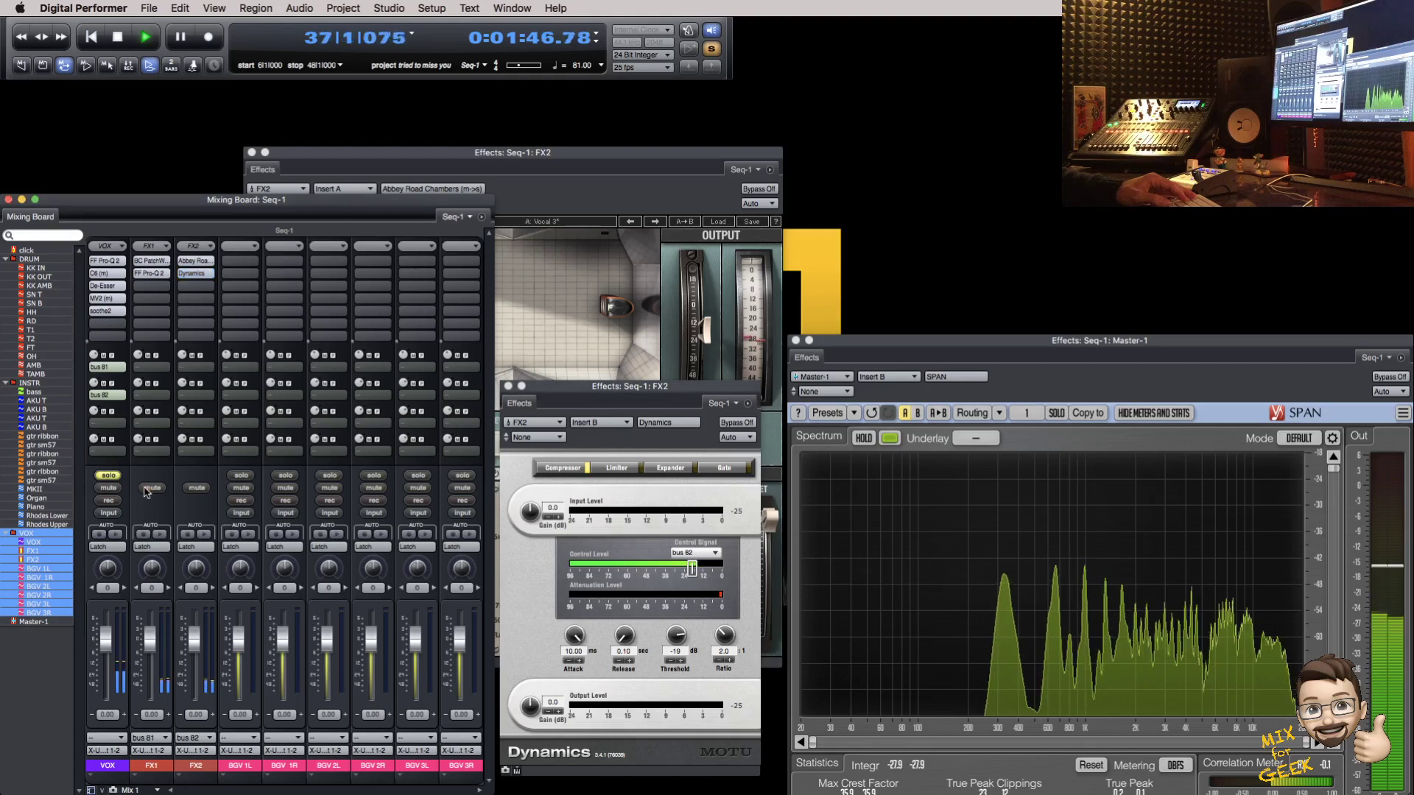
pyautogui.click(112, 475)
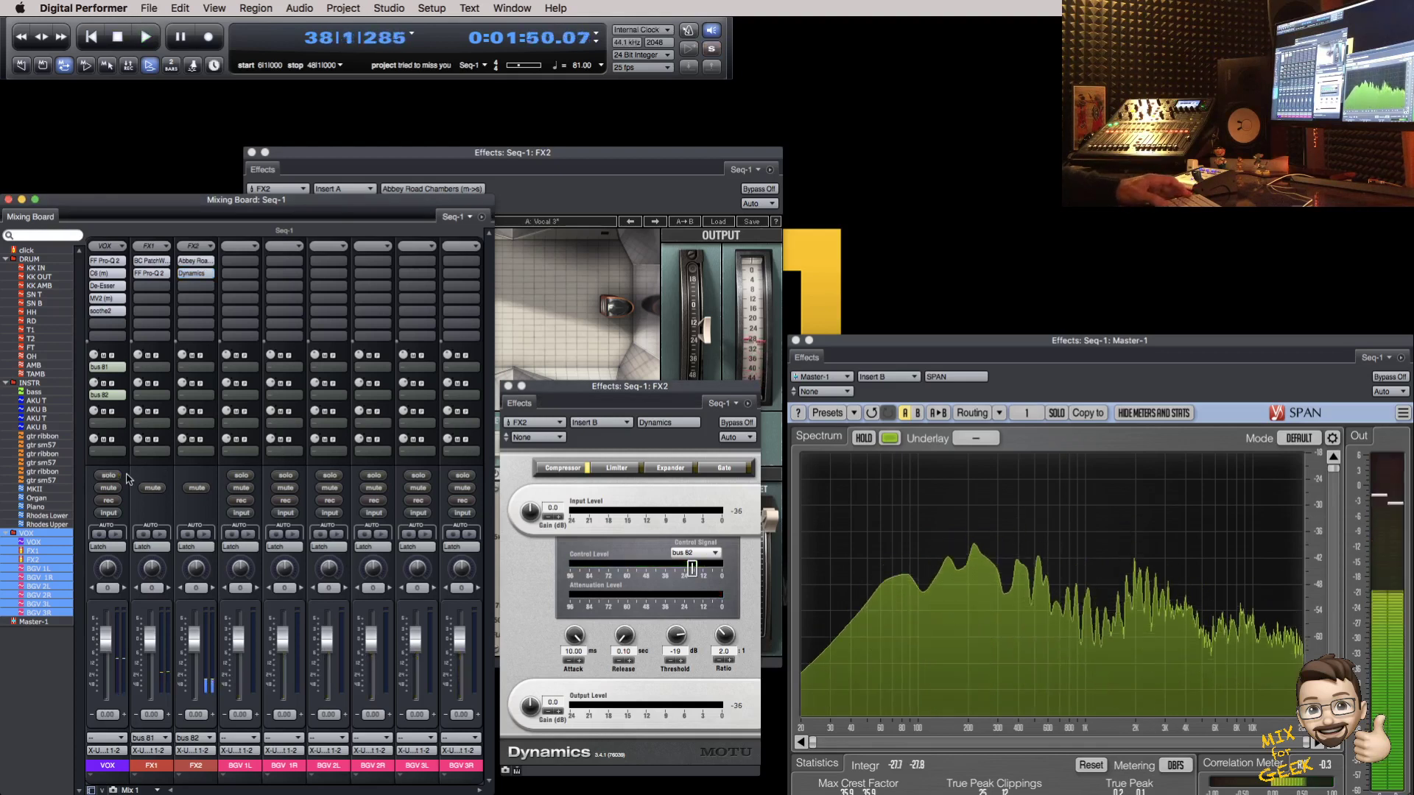
# Step: Show only the INSTR folder's tracks in the mixer and duplicate the bass track in the Tracks window
pyautogui.click(43, 384)
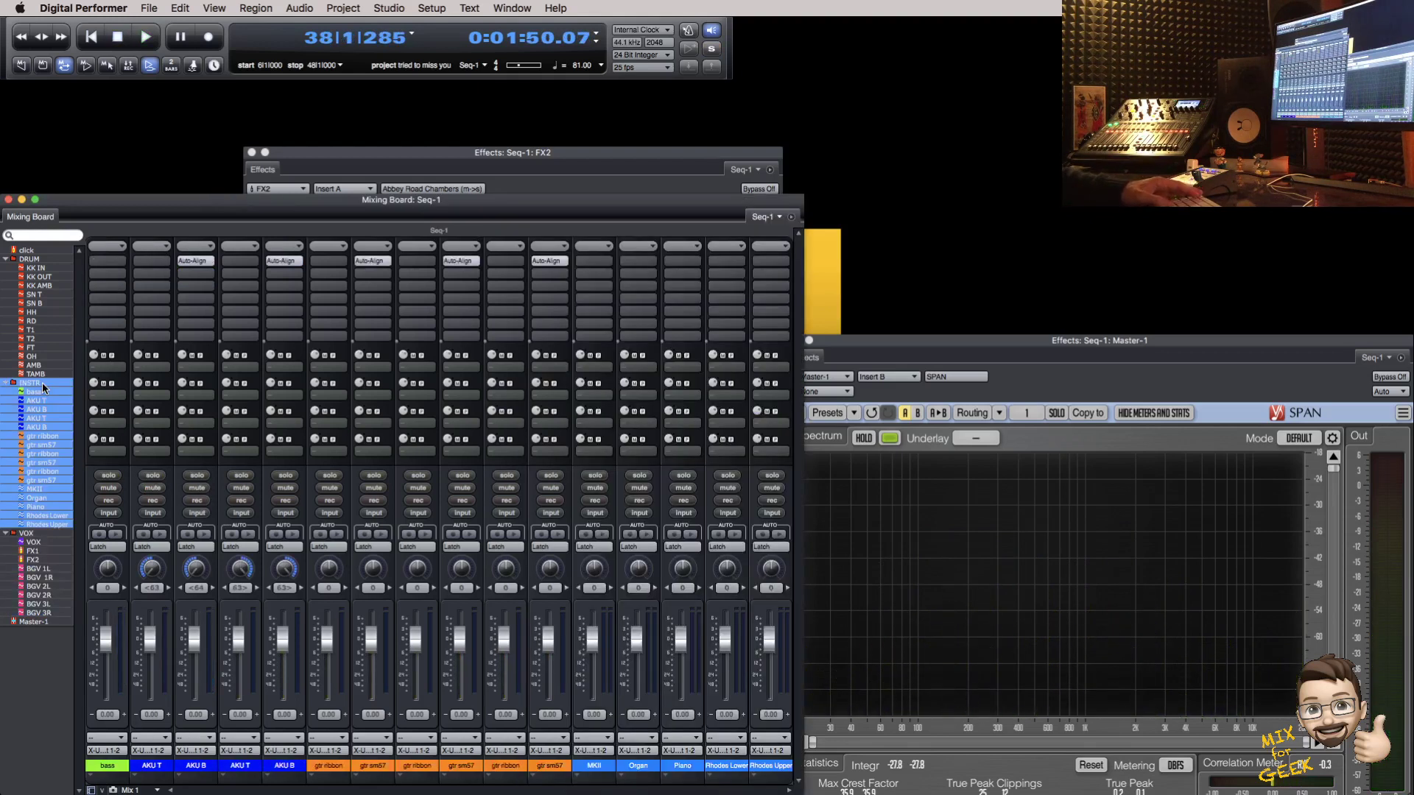
pyautogui.hotkey('shift', 't')
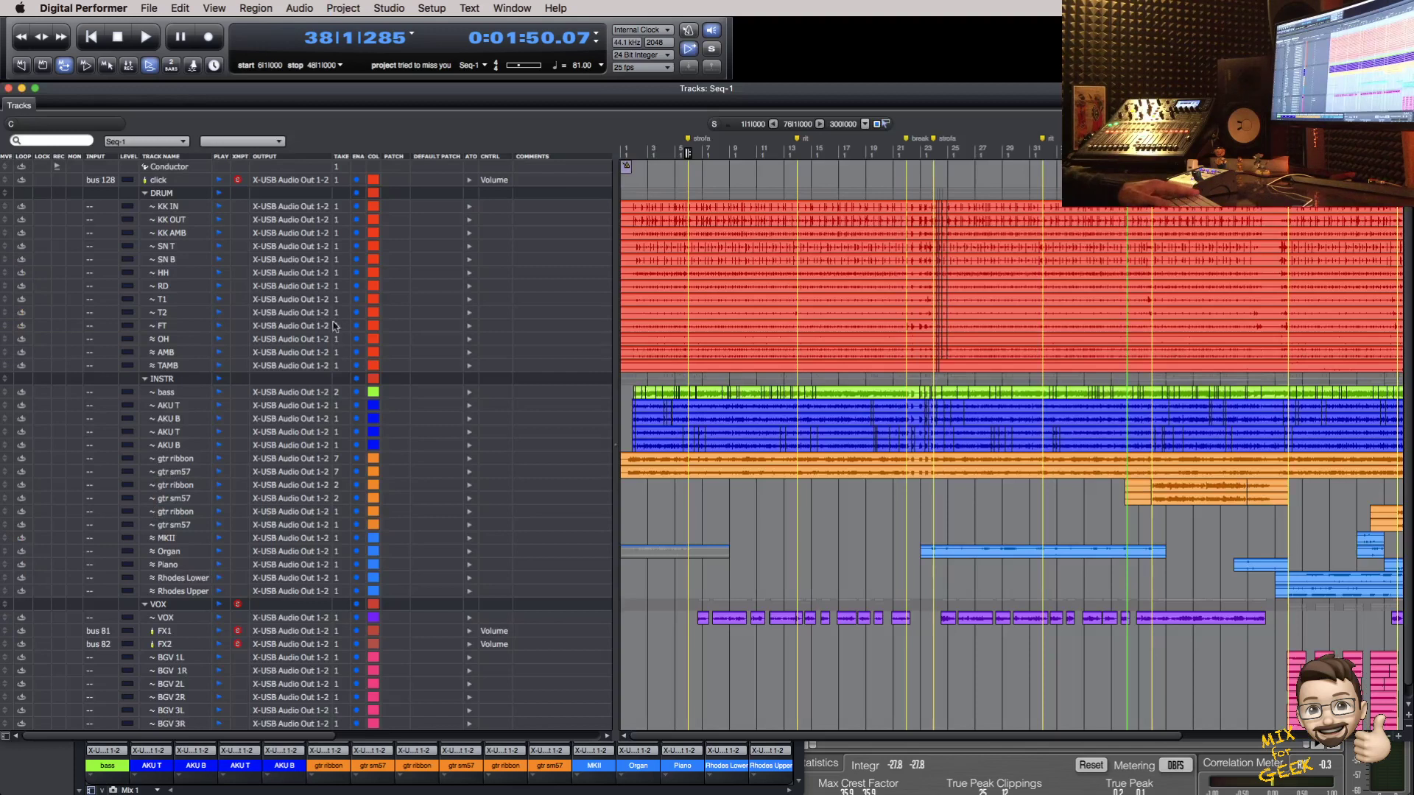
pyautogui.click(173, 396)
pyautogui.rightClick(174, 396)
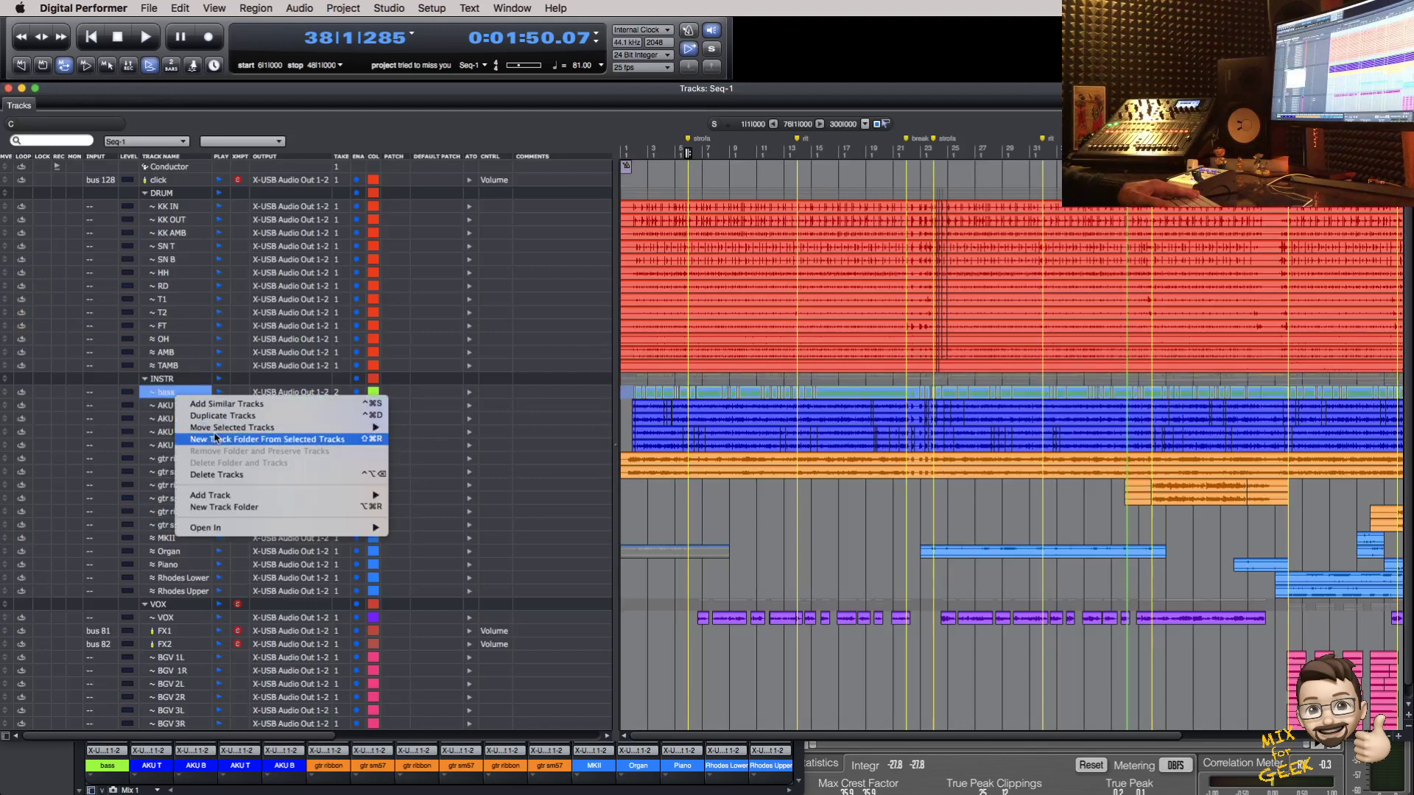
pyautogui.click(220, 417)
pyautogui.hotkey('shift', 'm')
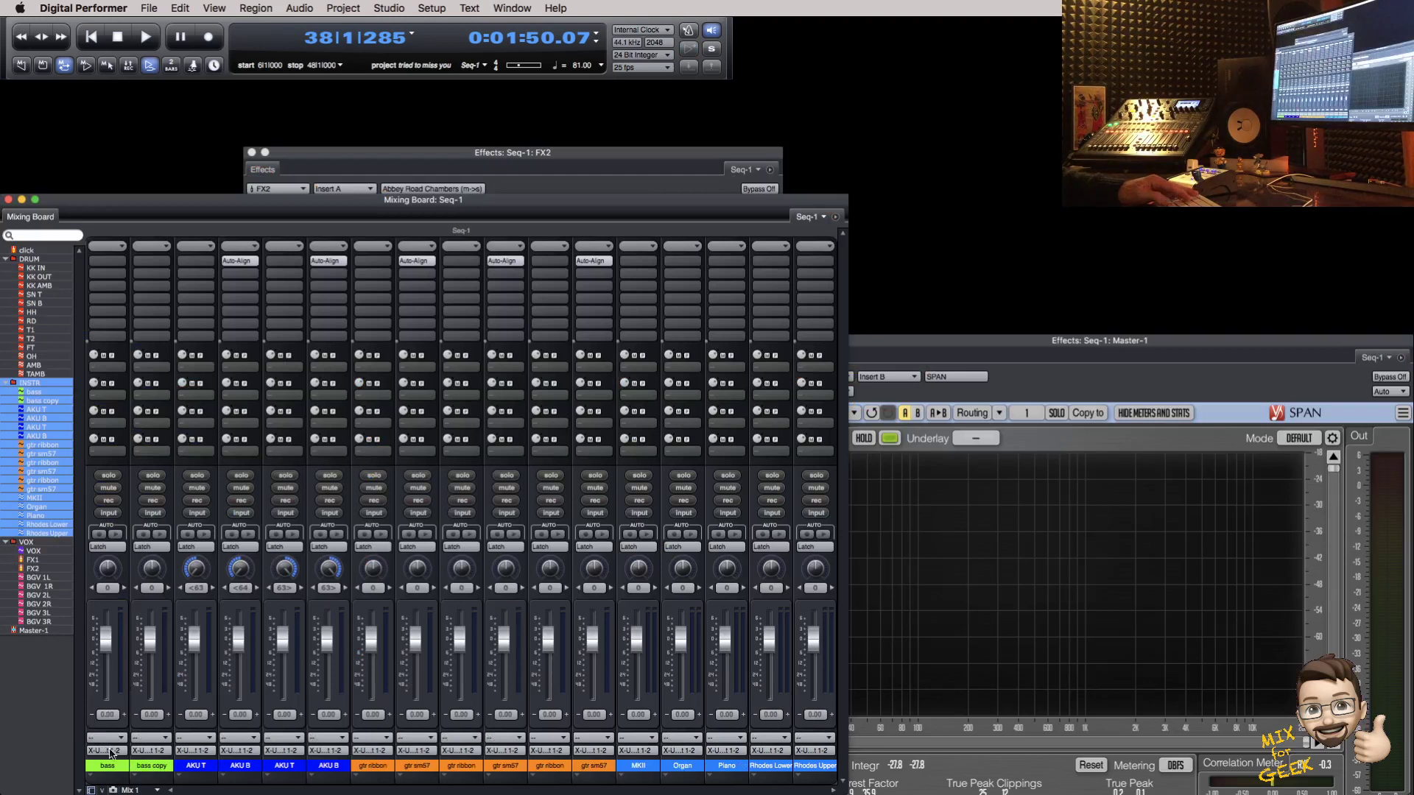
# Step: Route bass to a new aux track via the stereo bundle bus 31-32, and send bass copy to the same bus
pyautogui.click(111, 752)
pyautogui.moveTo(184, 780)
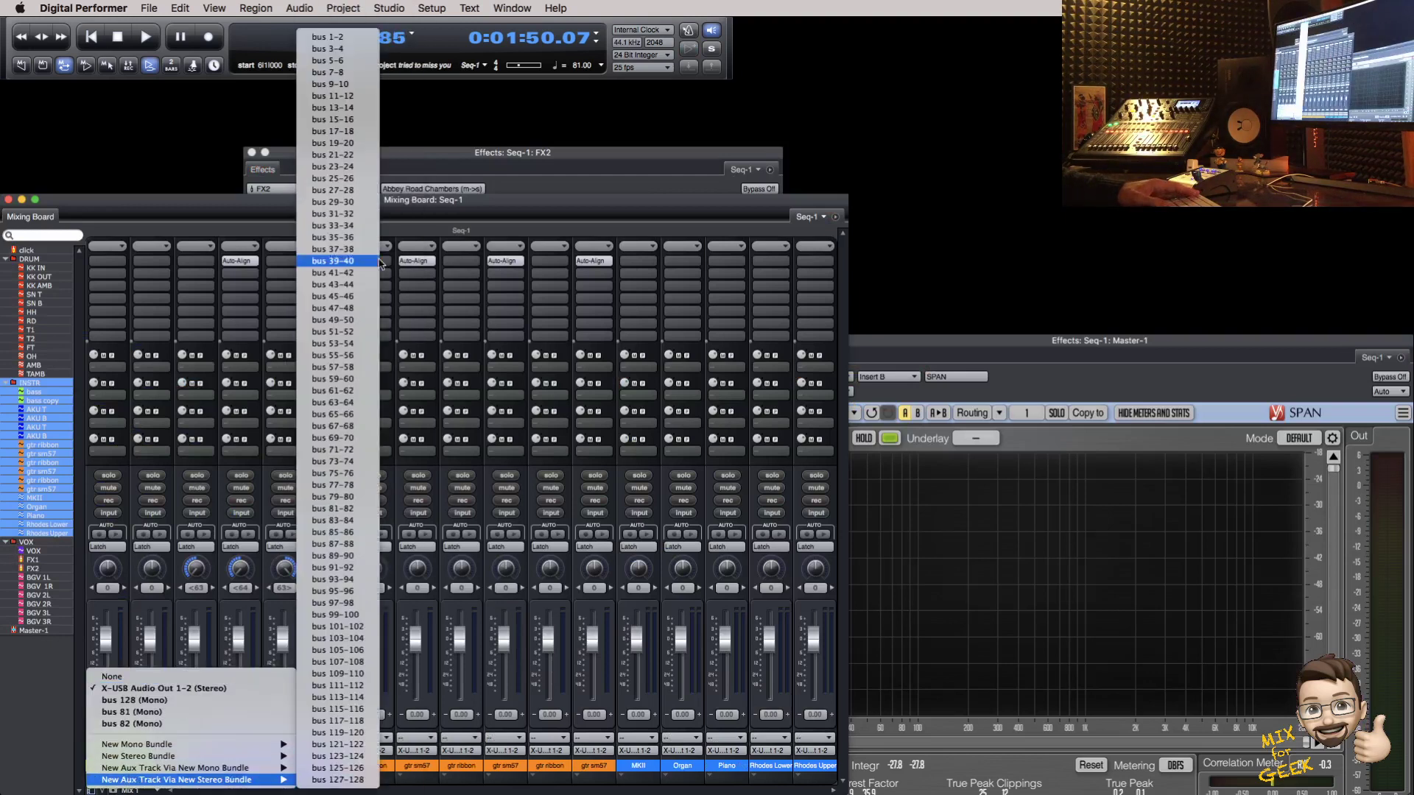
pyautogui.click(335, 214)
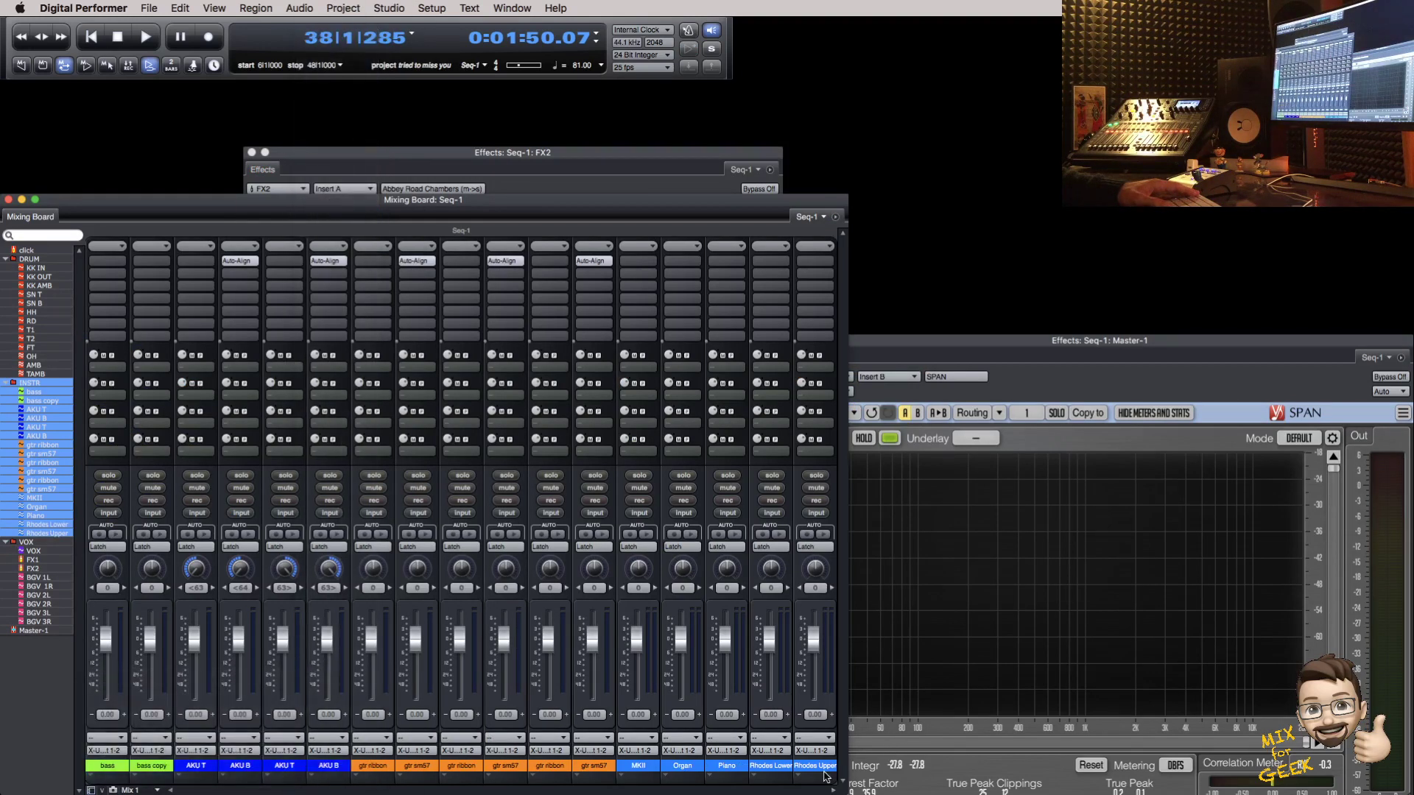
pyautogui.moveTo(854, 773); pyautogui.dragTo(164, 769)
pyautogui.click(162, 751)
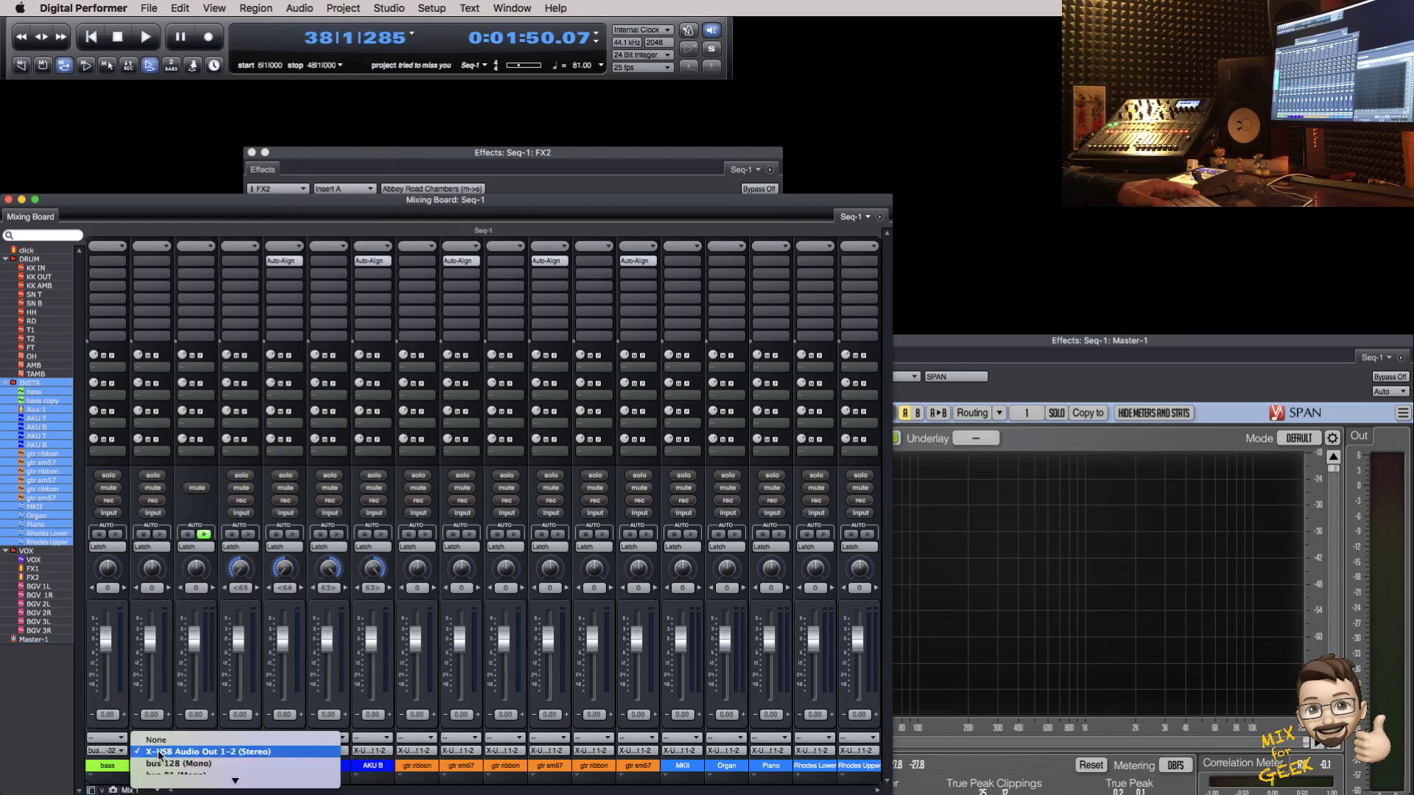
pyautogui.click(166, 724)
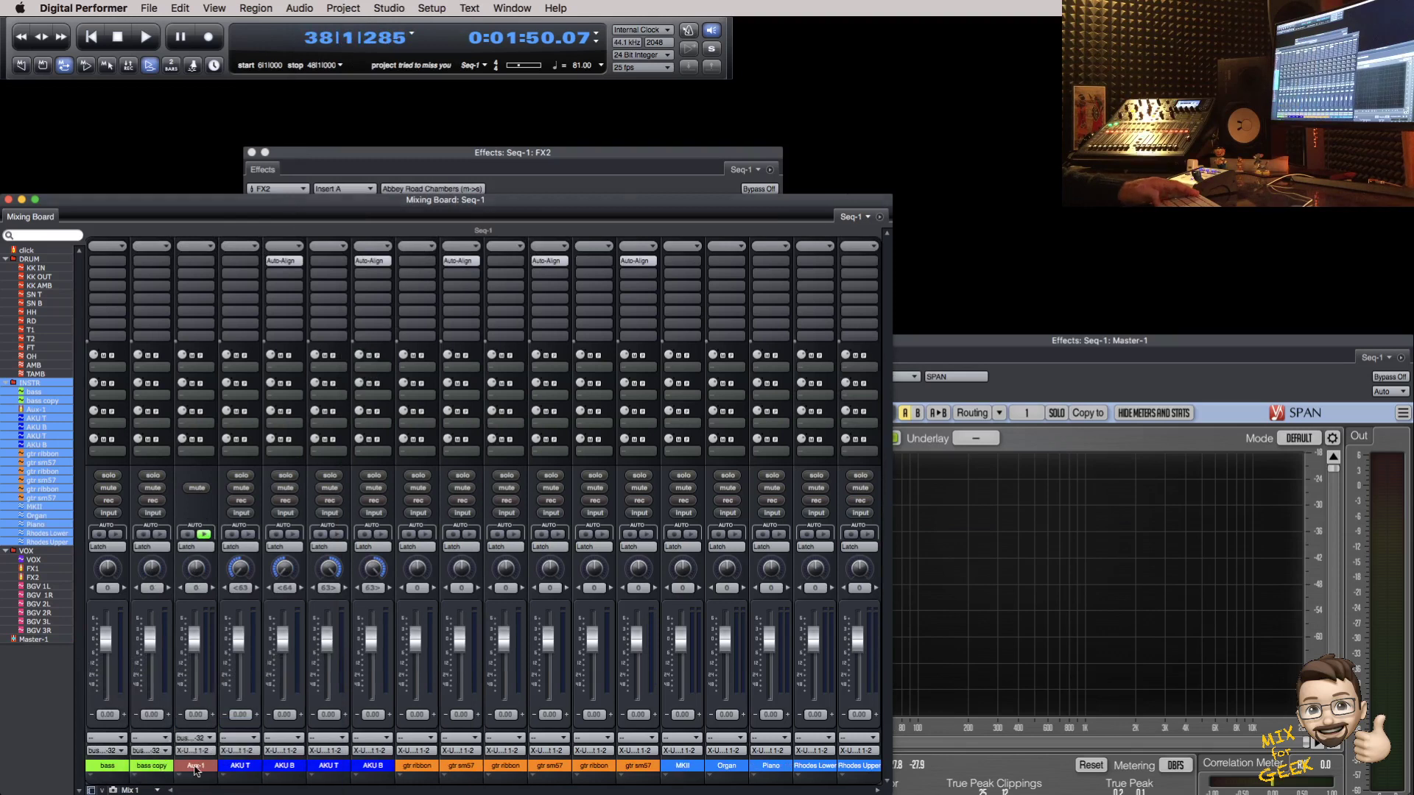
# Step: Rename the new aux track as BASS
pyautogui.doubleClick(195, 765)
pyautogui.write('BASS')
pyautogui.press('Return')
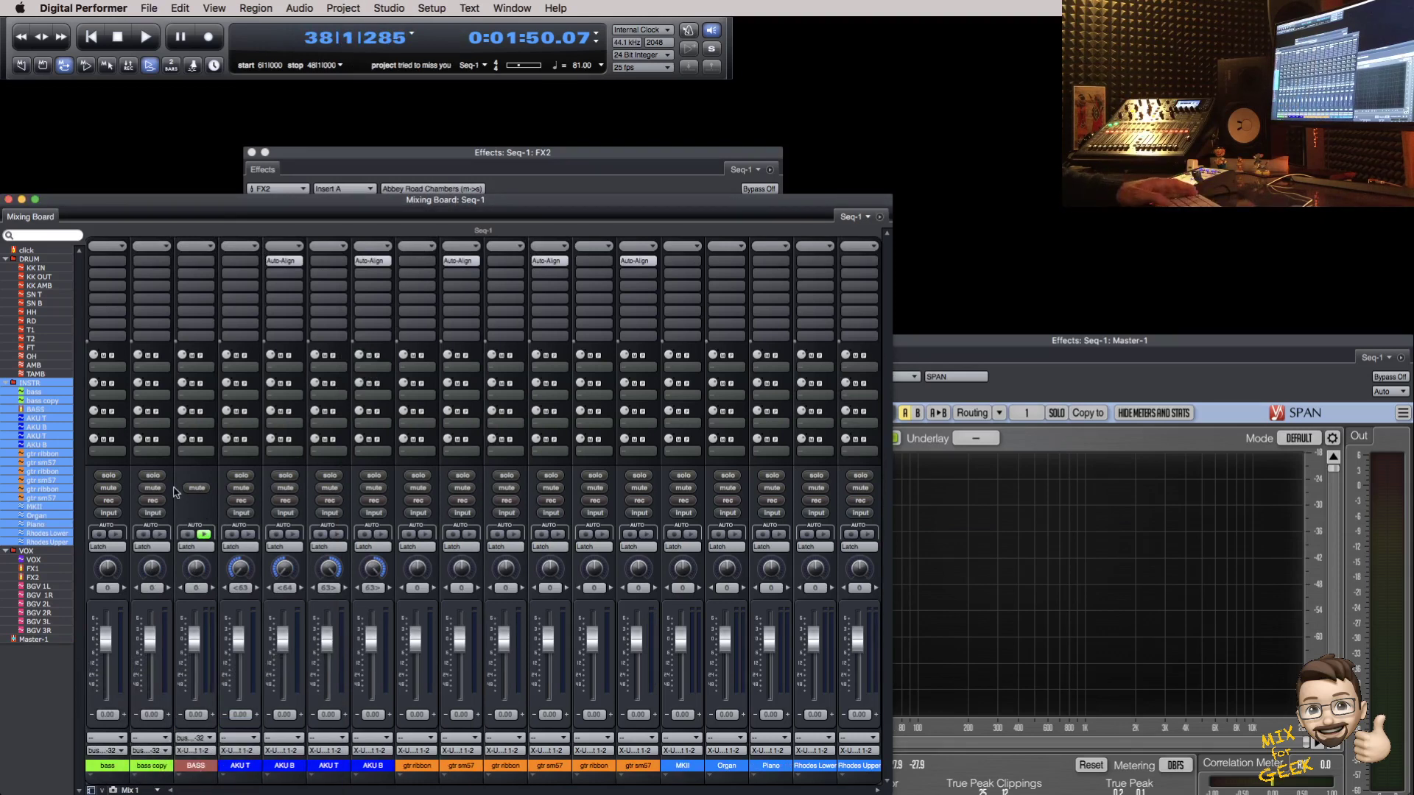
# Step: Insert the Waves CLA Bass (m->s) plug-in in the first slot of the bass copy strip
pyautogui.click(155, 262)
pyautogui.moveTo(180, 651)
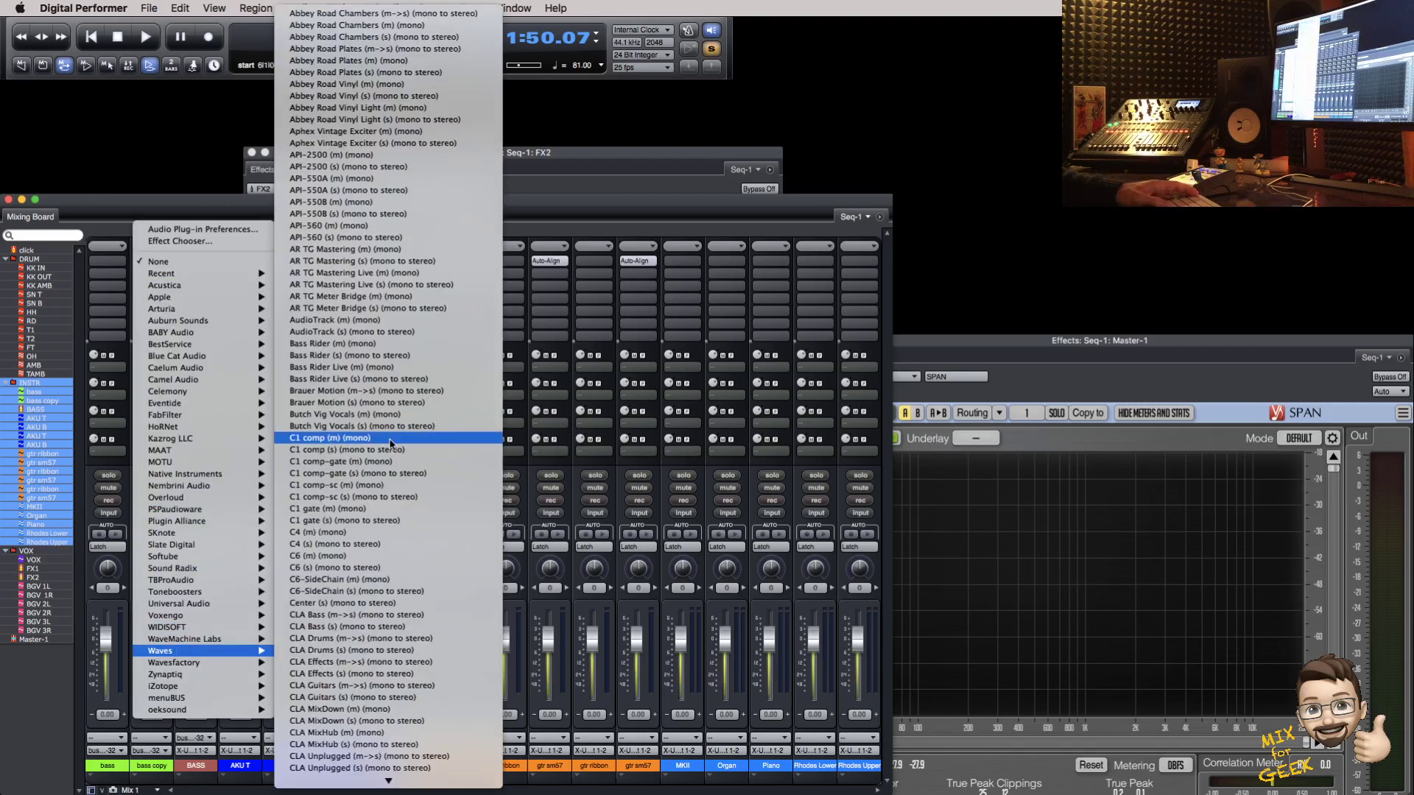
pyautogui.click(369, 615)
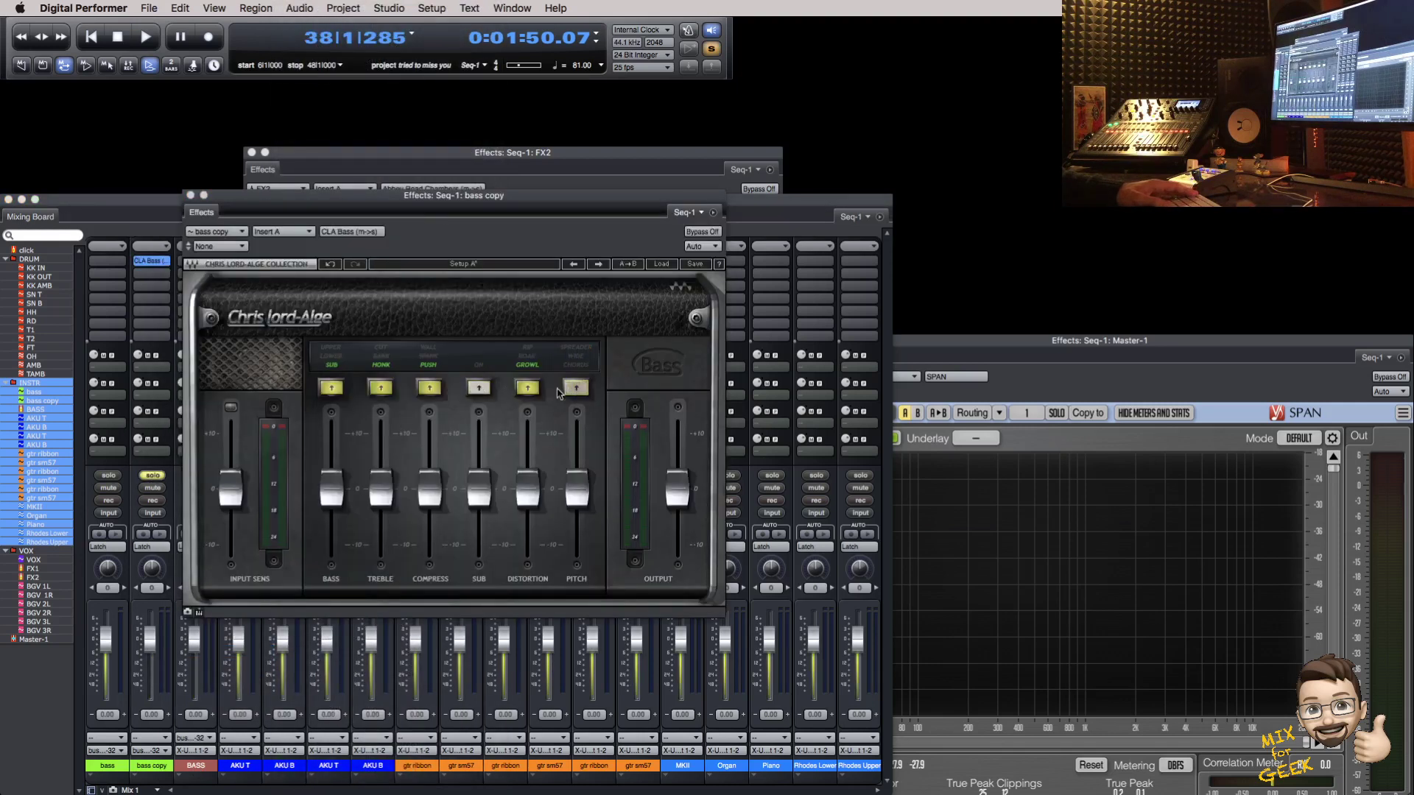
# Step: During playback, lower the CLA Bass output, raise compression and treble, and set distortion to about 7.1
pyautogui.moveTo(676, 491); pyautogui.dragTo(677, 545)
pyautogui.moveTo(440, 507); pyautogui.dragTo(439, 451)
pyautogui.press('space')
pyautogui.moveTo(533, 201); pyautogui.dragTo(653, 185)
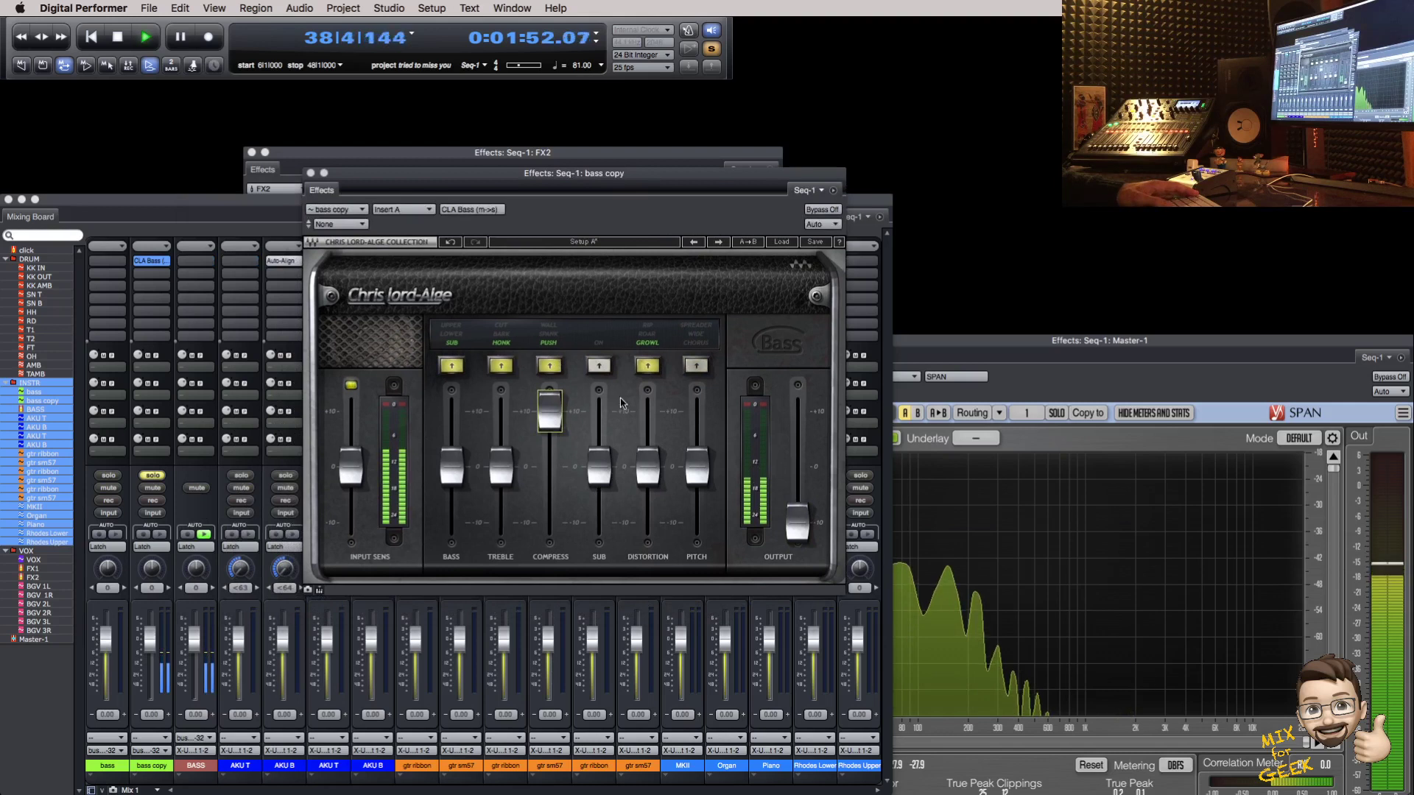
pyautogui.moveTo(500, 466); pyautogui.dragTo(500, 439)
pyautogui.moveTo(645, 452)
pyautogui.mouseDown()
pyautogui.moveTo(646, 417)
pyautogui.moveTo(643, 449)
pyautogui.moveTo(646, 433)
pyautogui.mouseUp()
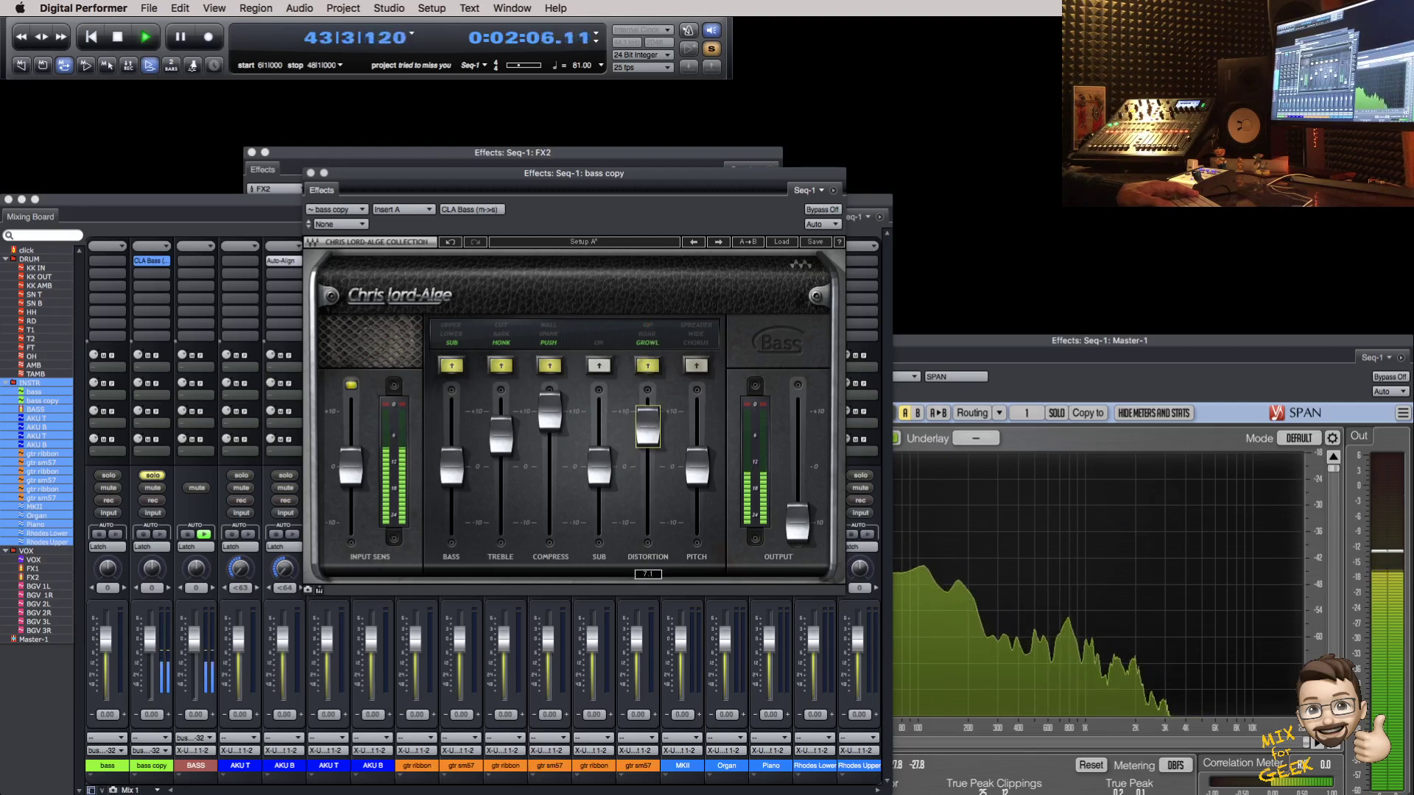
# Step: Insert FF Pro-Q 2 below CLA Bass with a bell cut of about 7 dB near 697 Hz, and check it against bypass
pyautogui.click(151, 273)
pyautogui.moveTo(162, 440)
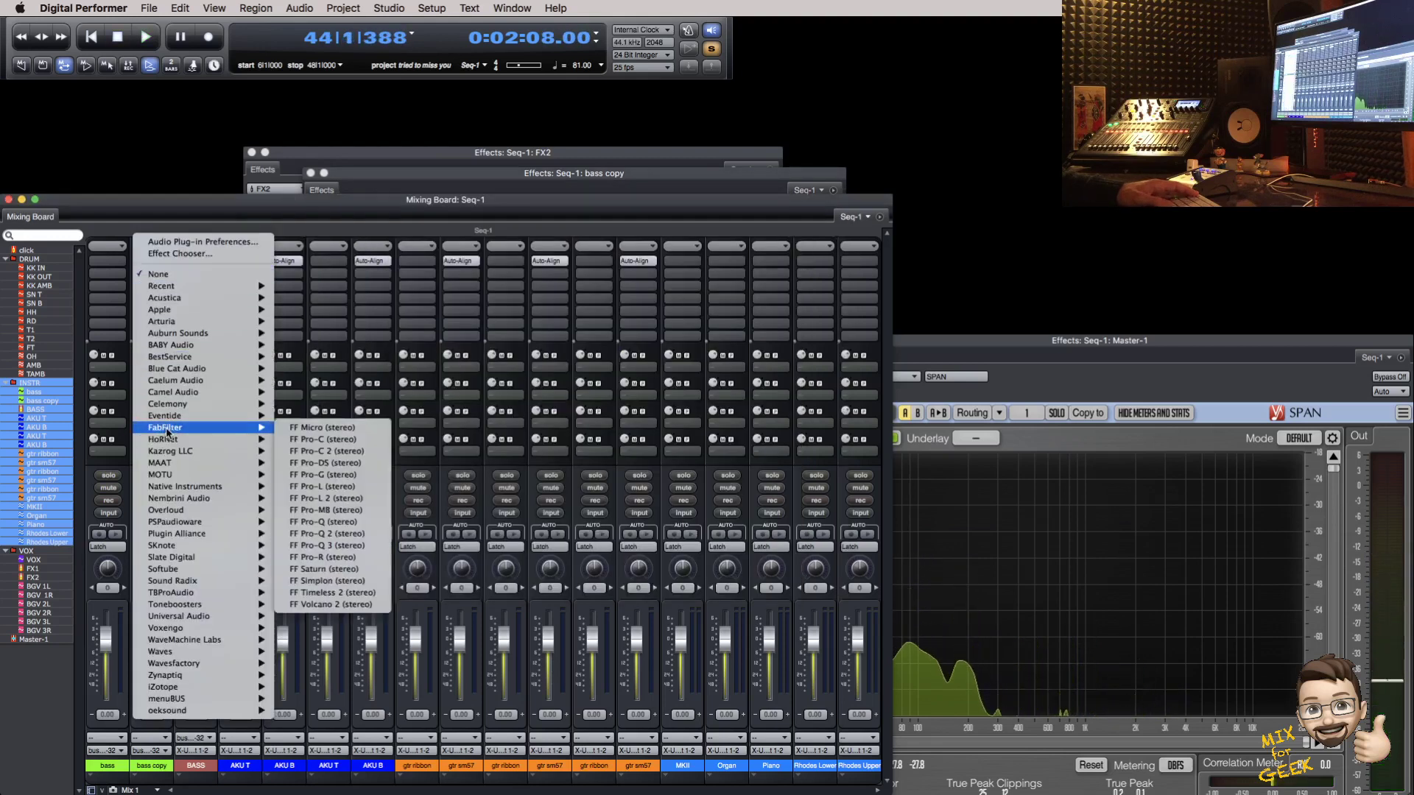
pyautogui.click(359, 536)
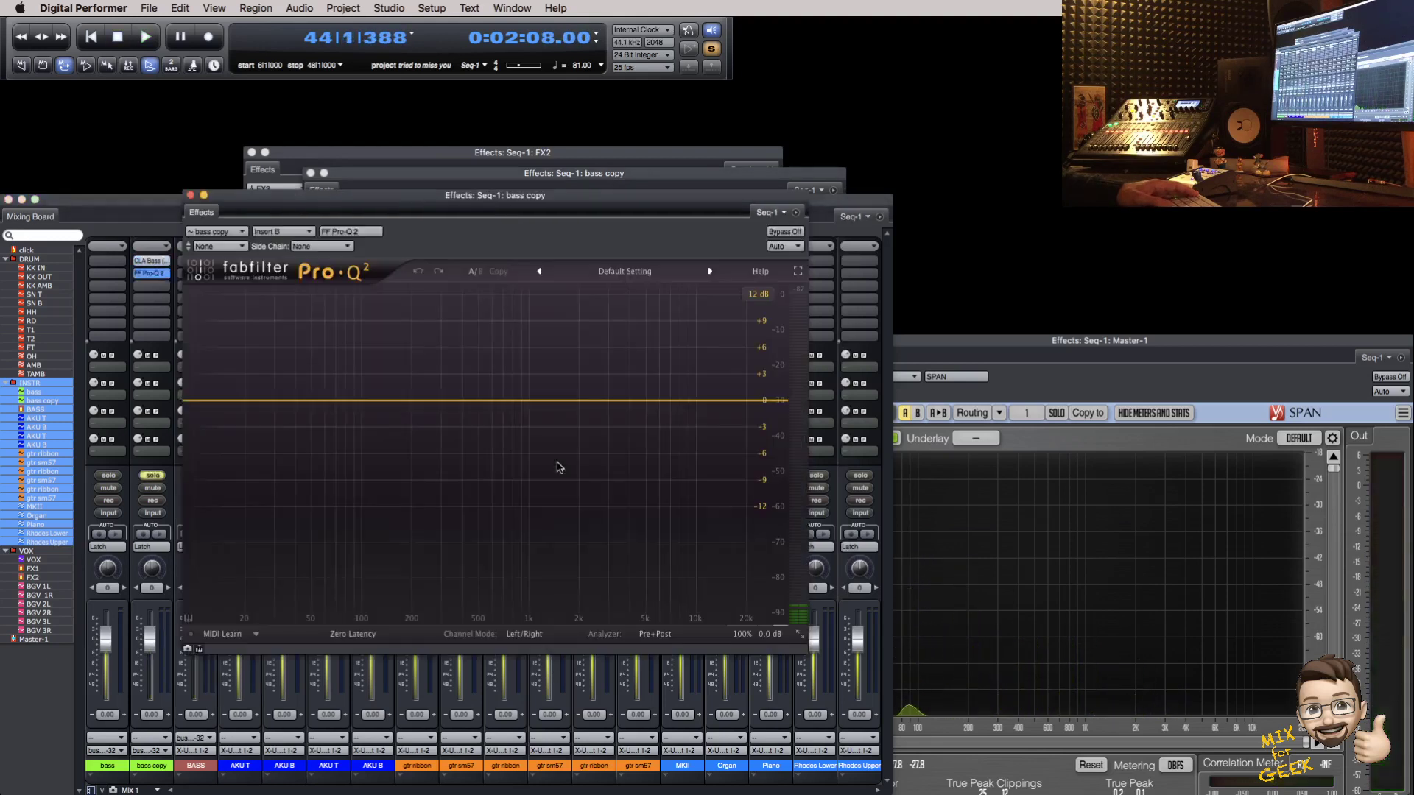
pyautogui.moveTo(479, 398); pyautogui.dragTo(502, 463)
pyautogui.press('space')
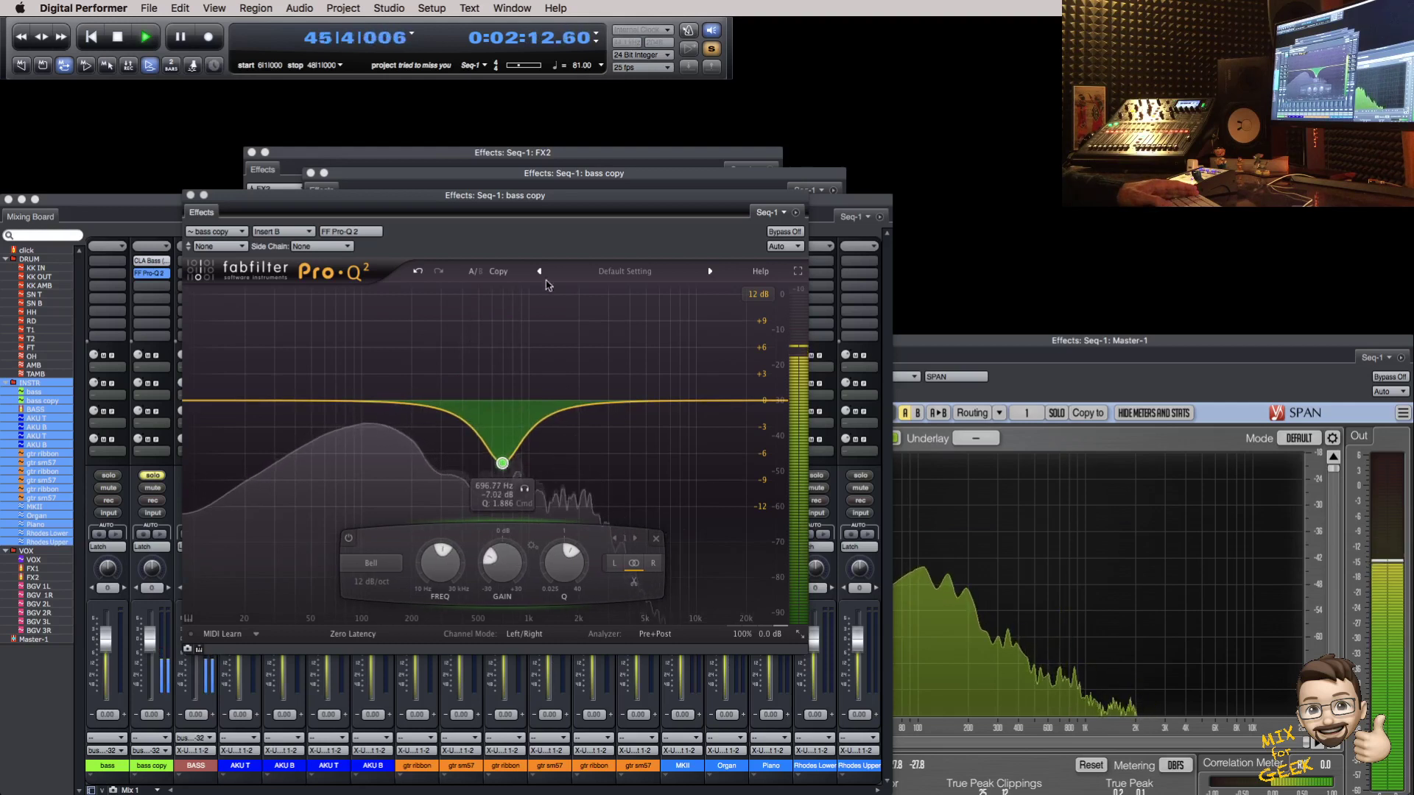
pyautogui.moveTo(572, 195); pyautogui.dragTo(692, 195)
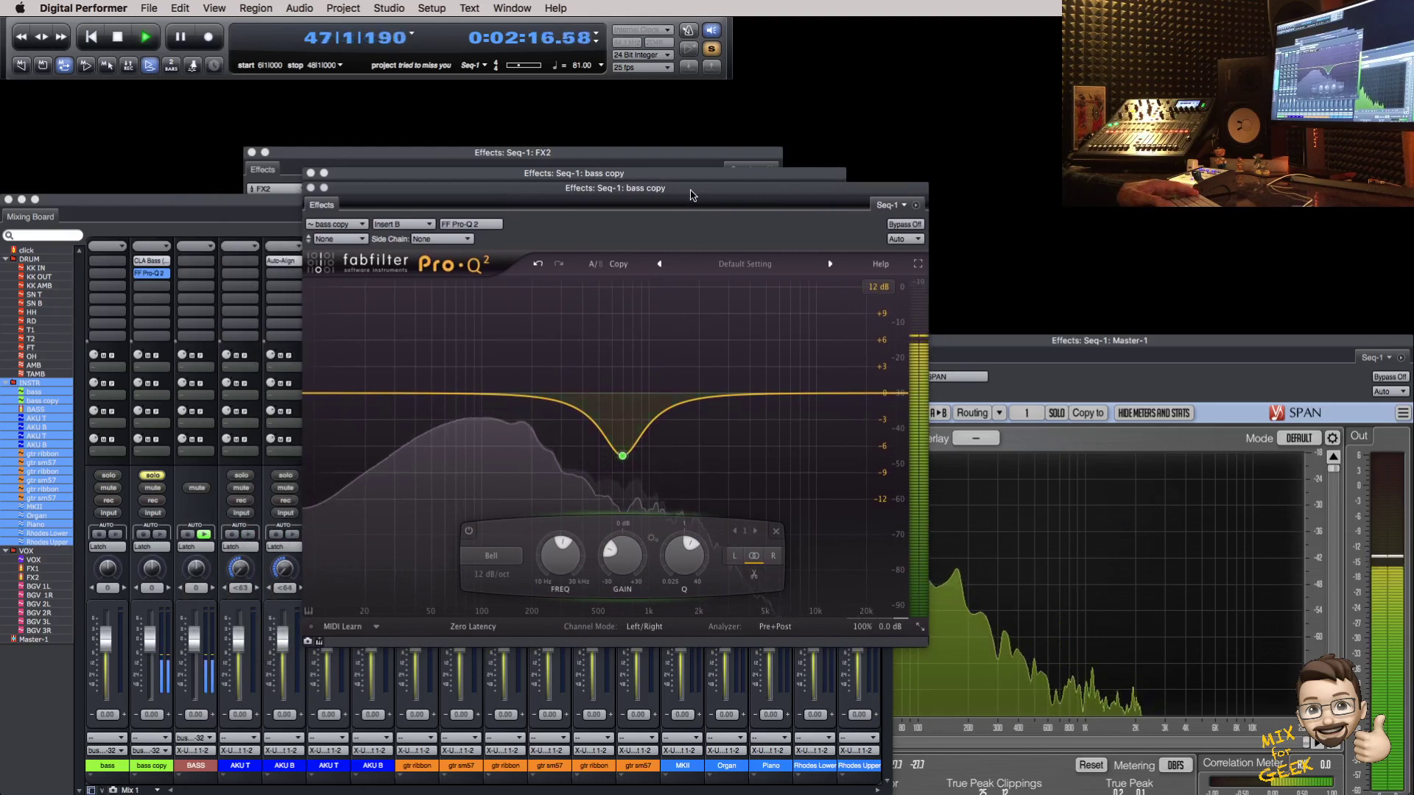
pyautogui.click(904, 225)
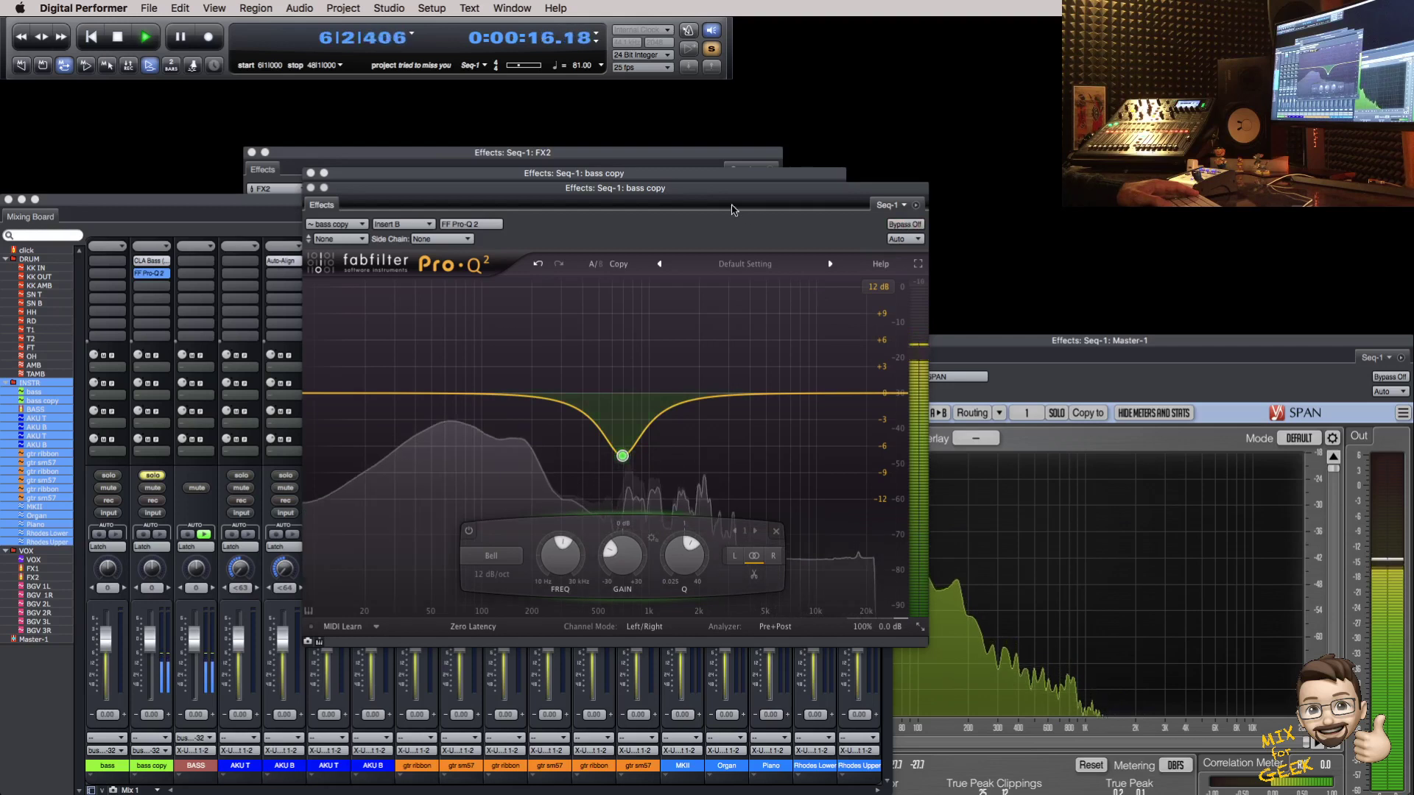
# Step: Close the bass copy and FX2 effect windows and show only bass, bass copy and BASS in the mixer
pyautogui.moveTo(732, 201); pyautogui.dragTo(734, 215)
pyautogui.press('super+w')
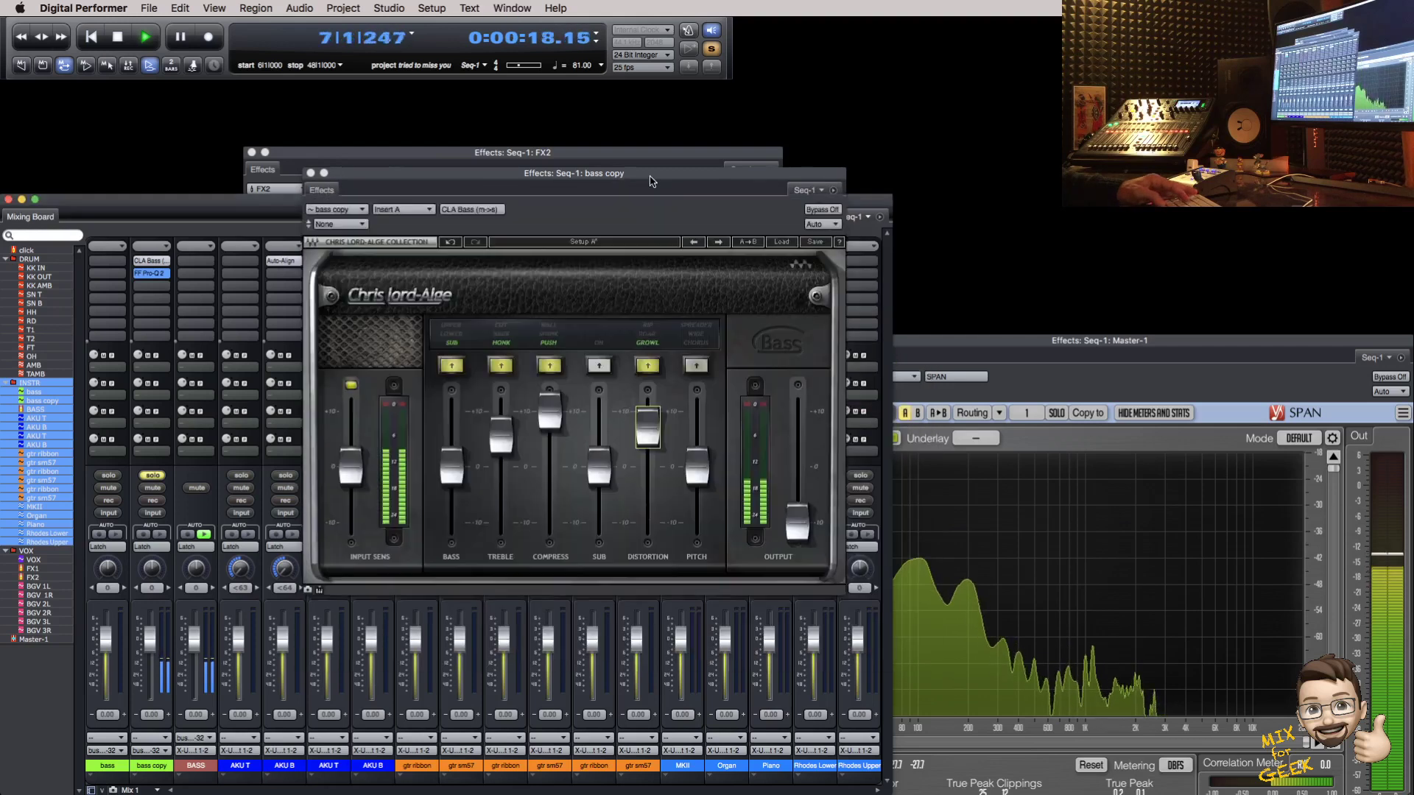
pyautogui.press('super+w')
pyautogui.click(616, 163)
pyautogui.press('super+w')
pyautogui.moveTo(60, 418); pyautogui.dragTo(54, 543)
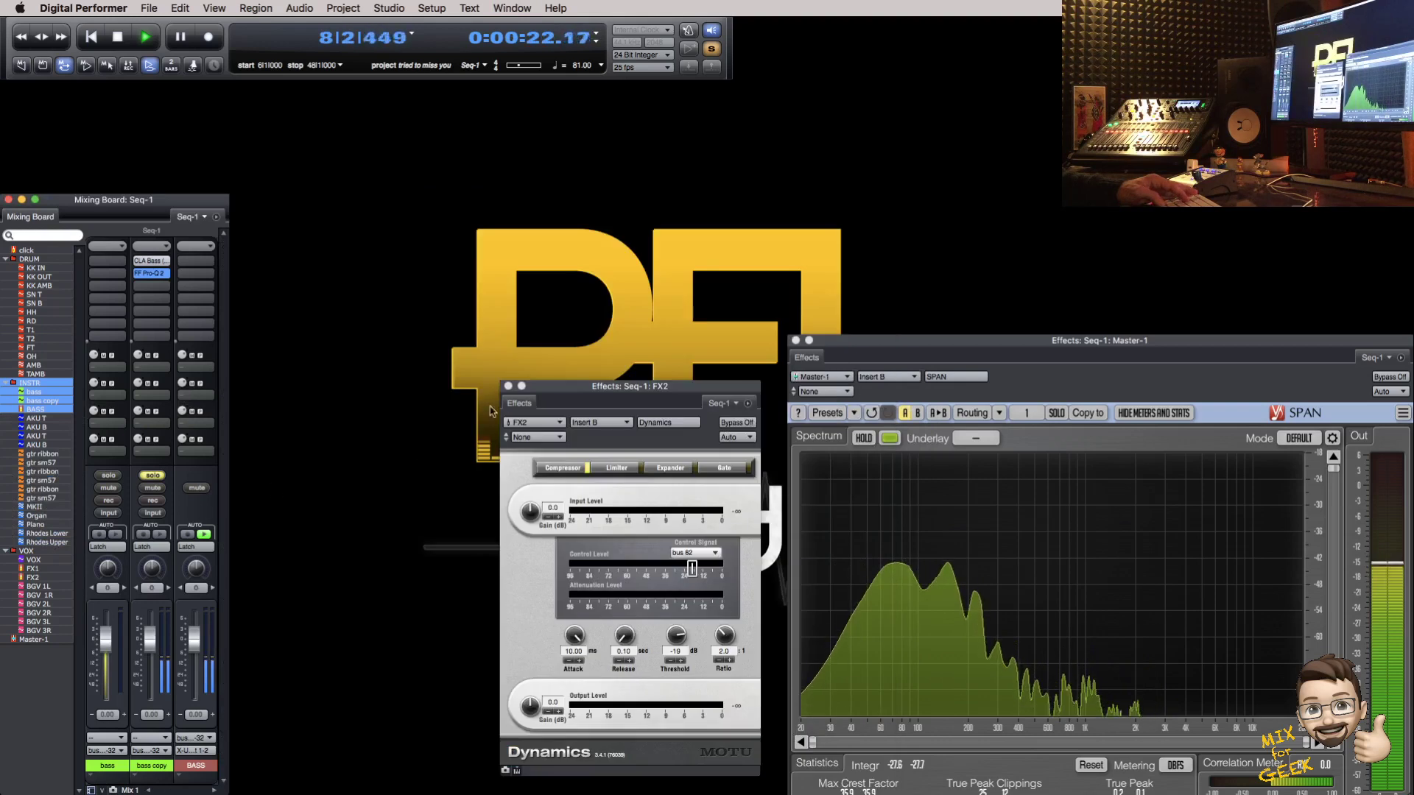
pyautogui.click(509, 386)
# Step: Solo bass and bass copy in turn to compare the dry and processed sounds
pyautogui.click(111, 475)
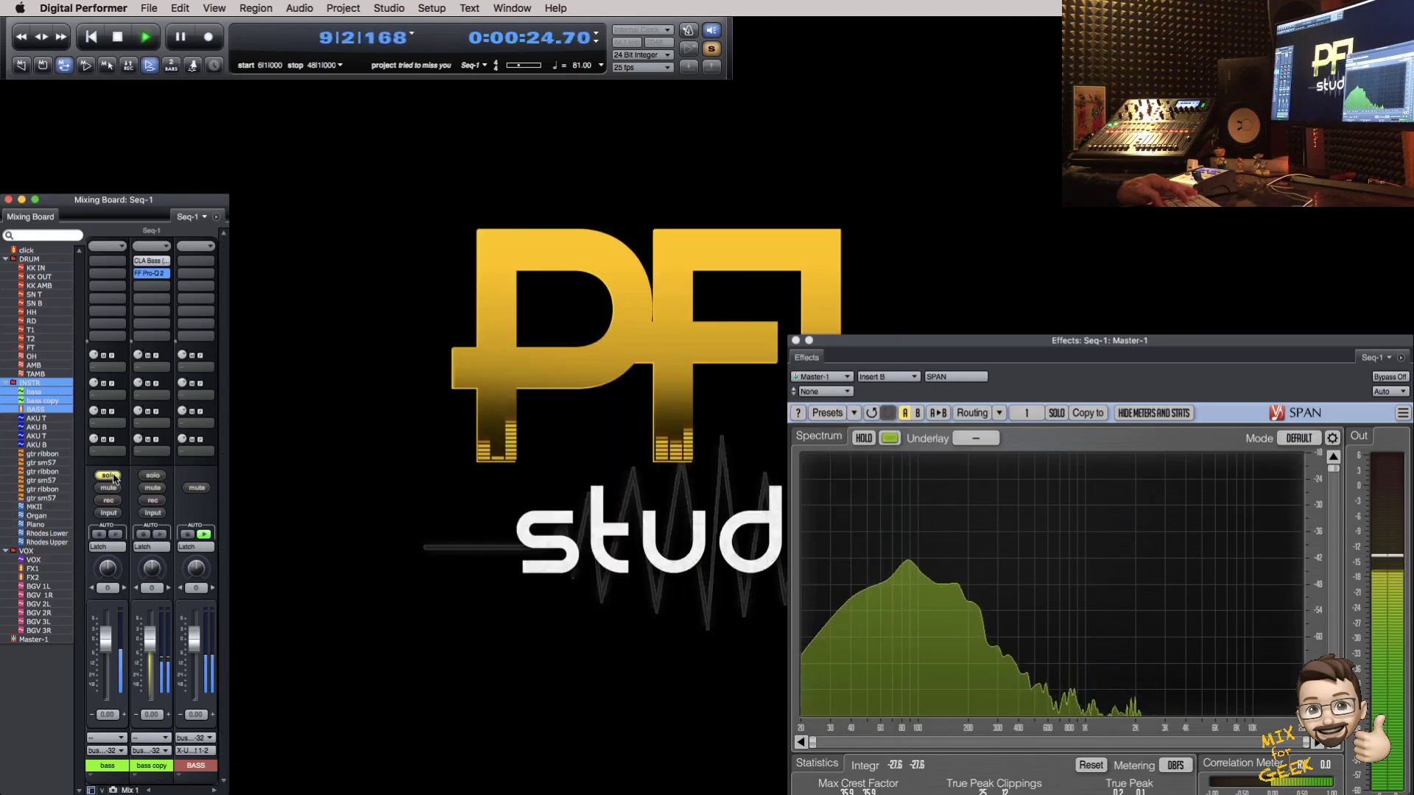
pyautogui.click(151, 476)
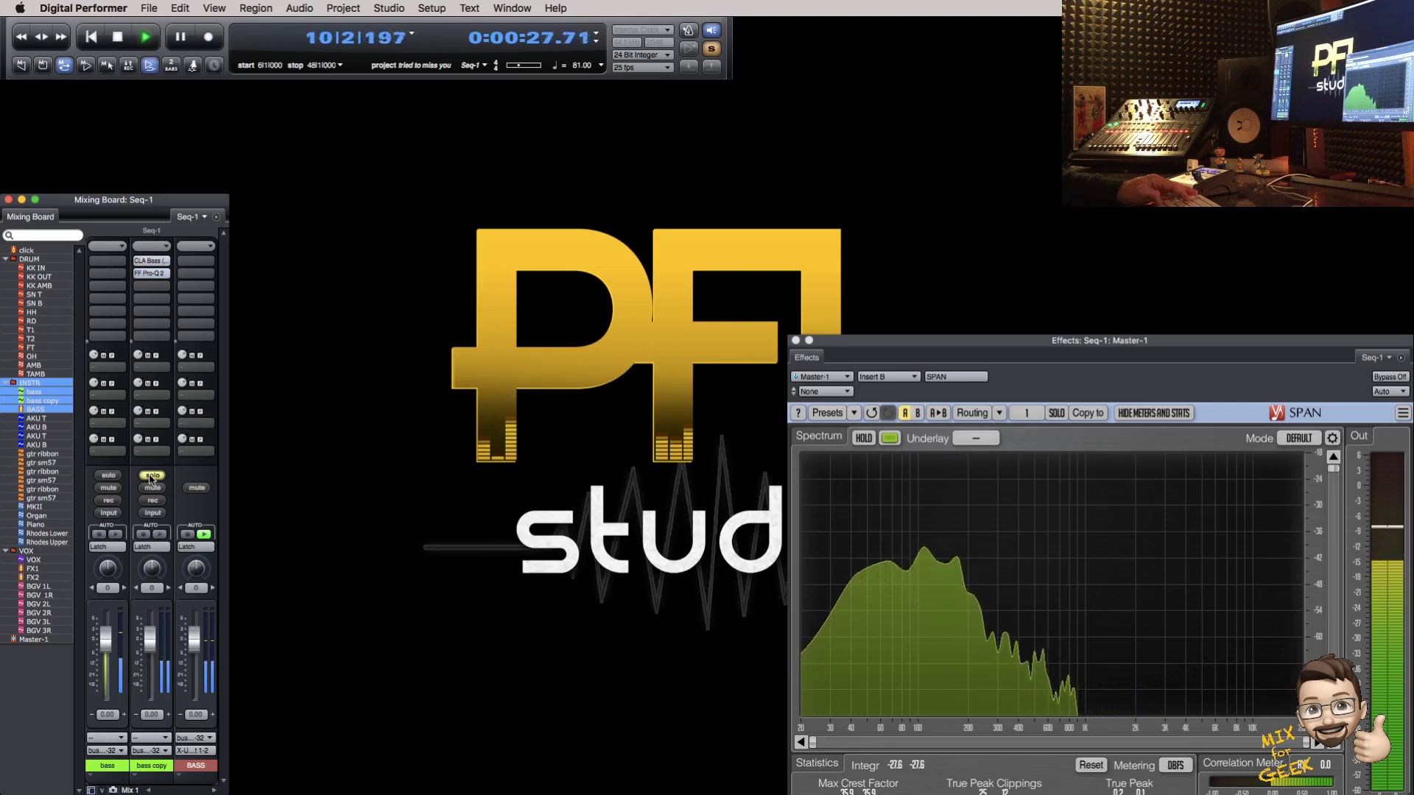
# Step: In bass copy's CLA Bass, set treble to 10.0, raise distortion, and lower the bass fader with its Lower mode selected
pyautogui.doubleClick(152, 260)
pyautogui.moveTo(712, 627); pyautogui.dragTo(713, 604)
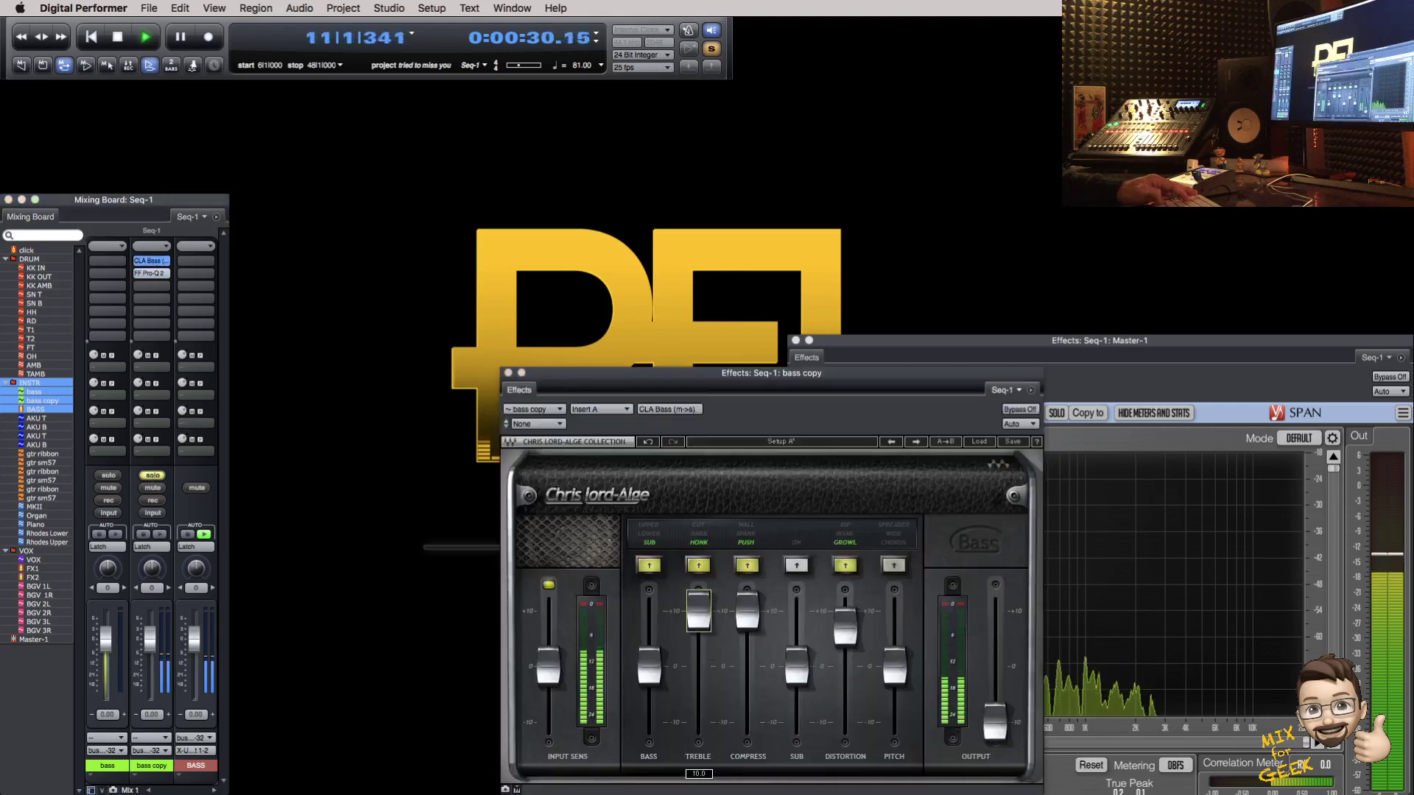
pyautogui.moveTo(700, 373); pyautogui.dragTo(442, 286)
pyautogui.moveTo(588, 541); pyautogui.dragTo(587, 524)
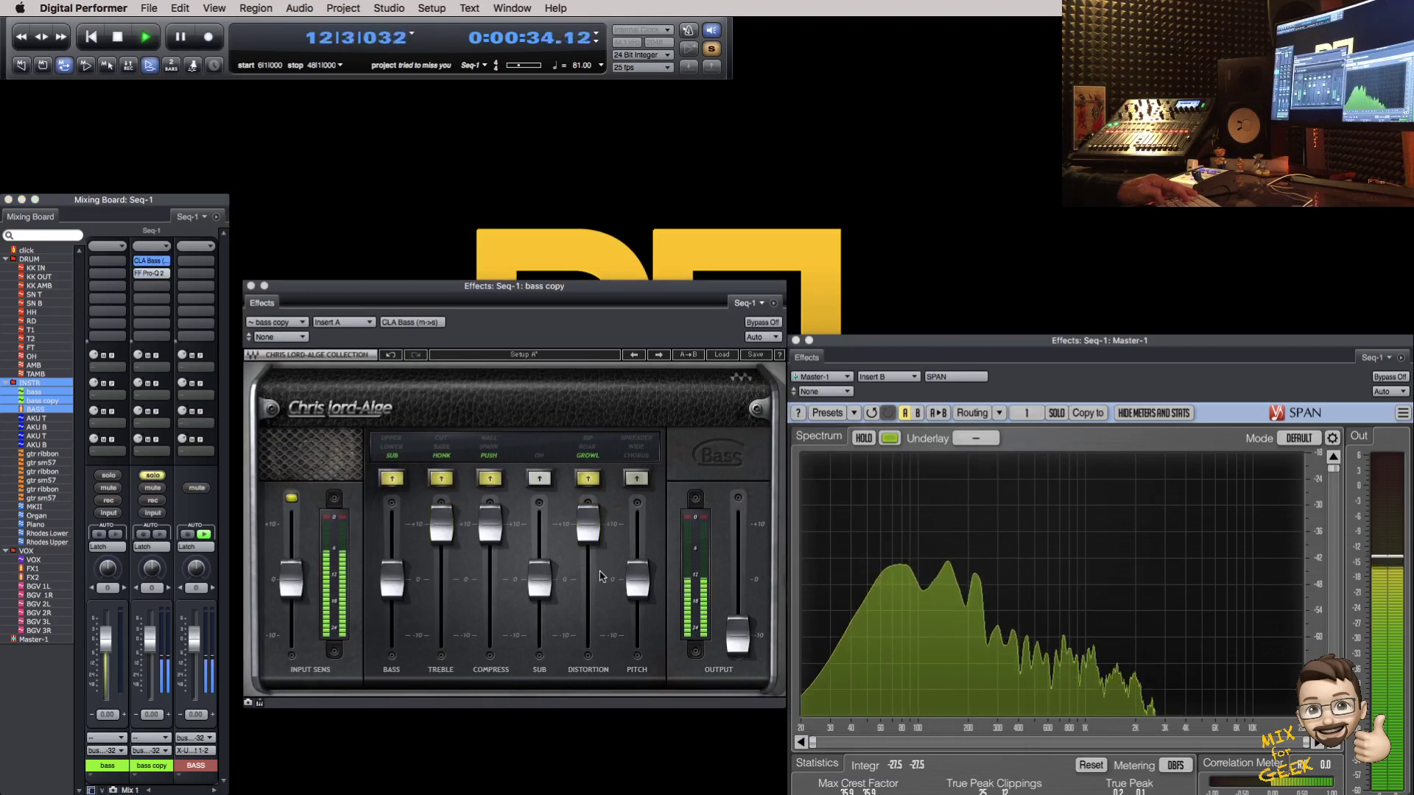
pyautogui.moveTo(392, 582); pyautogui.dragTo(392, 595)
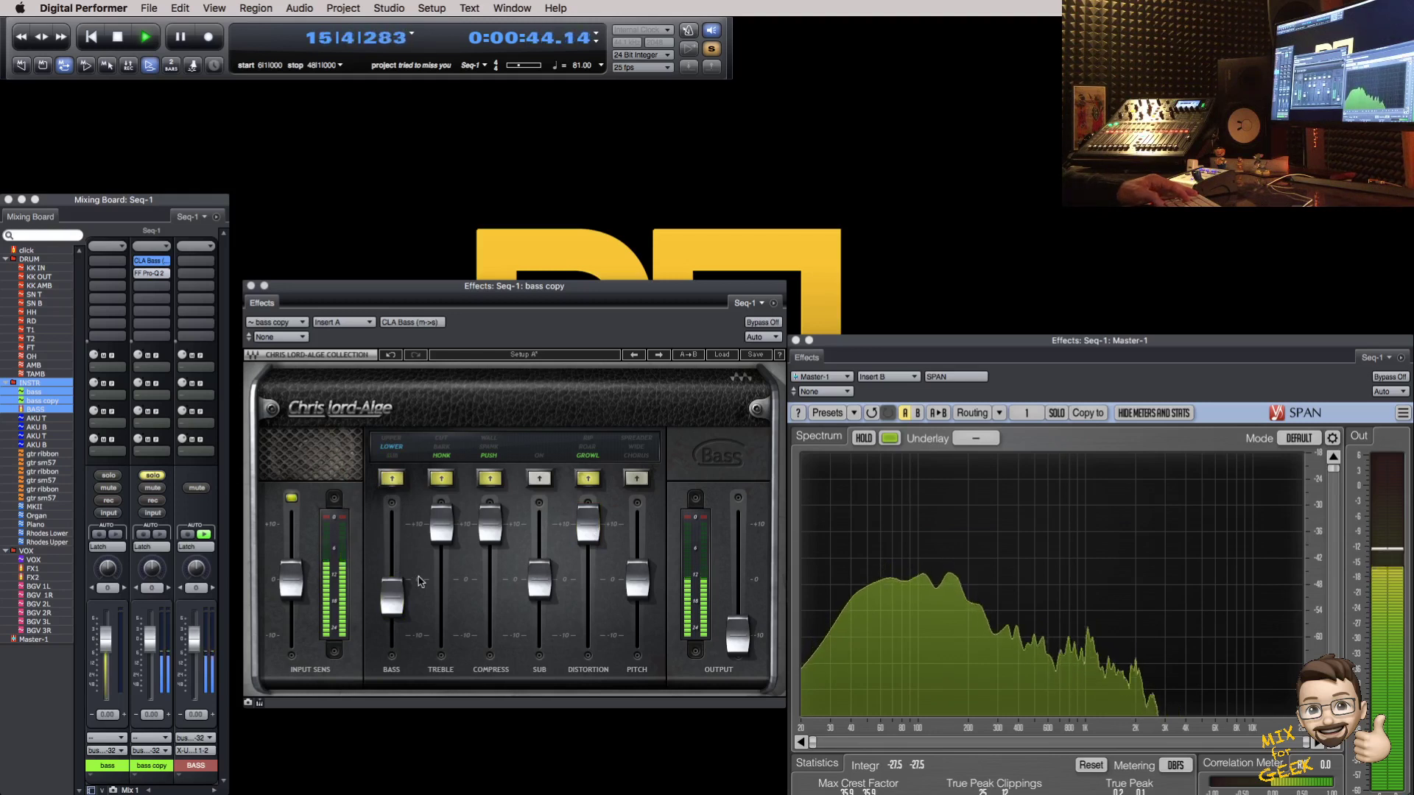
# Step: Close CLA Bass, solo bass and bass copy together, and lower the bass copy fader to -2.00
pyautogui.click(363, 331)
pyautogui.click(194, 330)
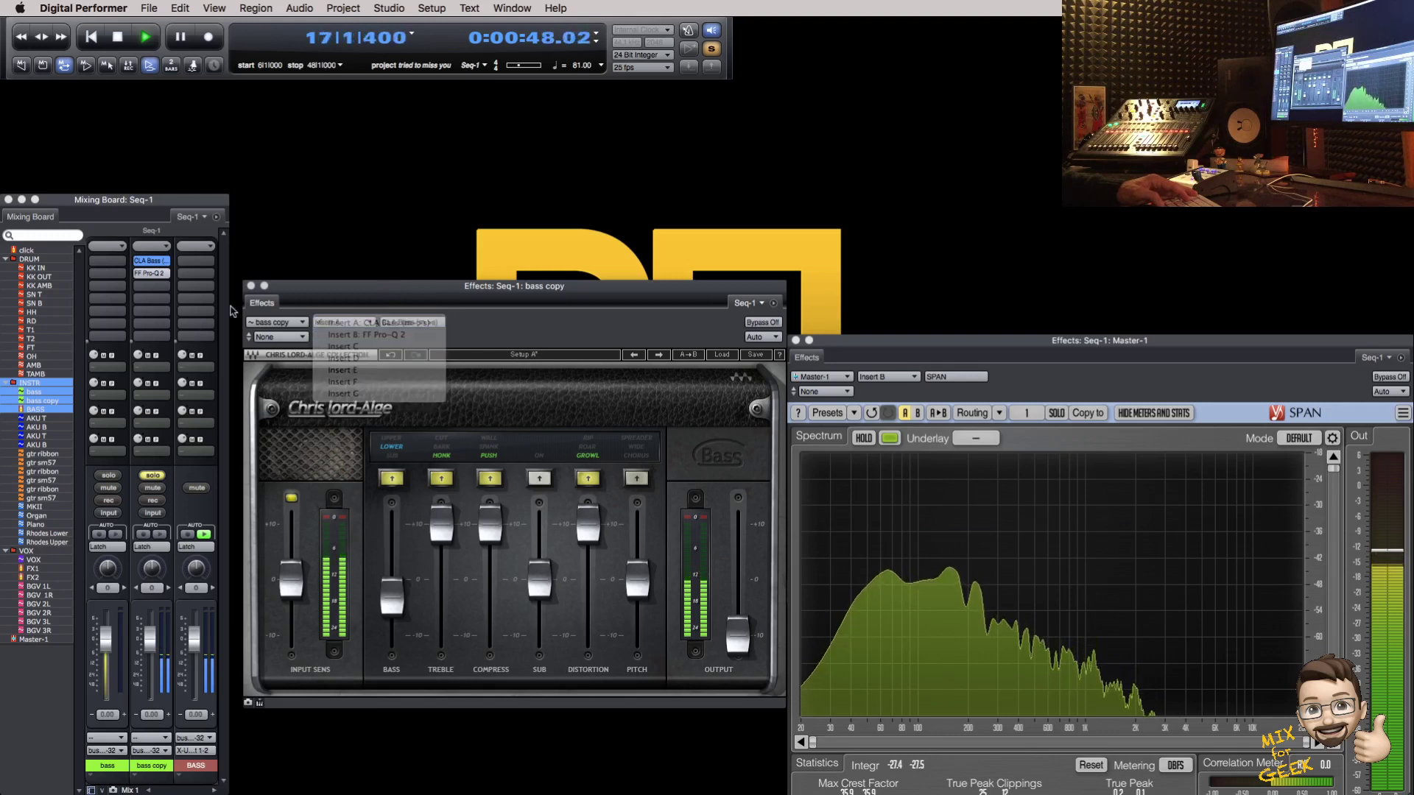
pyautogui.click(250, 286)
pyautogui.click(109, 475)
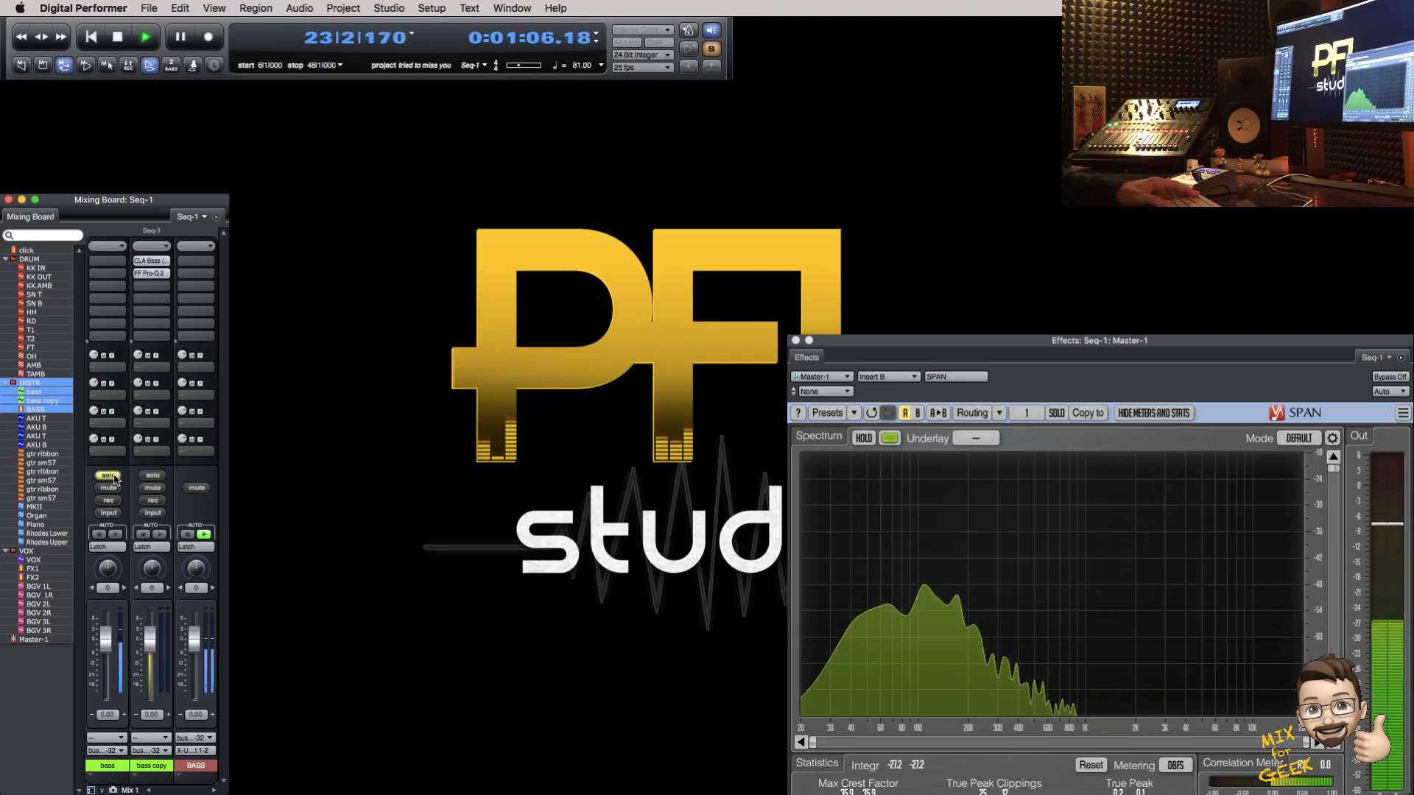
pyautogui.click(150, 475)
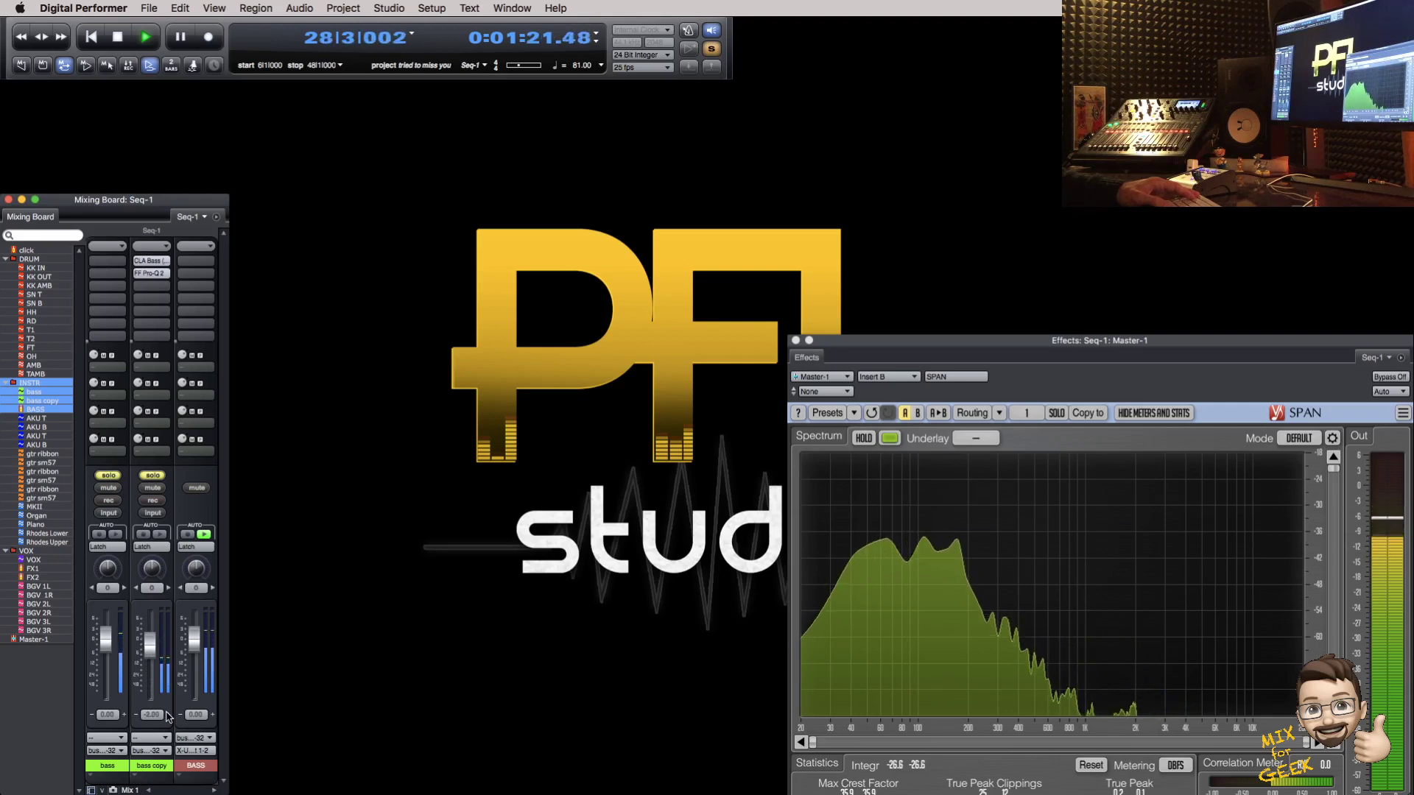
# Step: Copy FF Pro-Q 2 from bass copy to the BASS strip, and replace its bell with a 24 dB/oct high cut
pyautogui.moveTo(162, 273); pyautogui.dragTo(201, 260)
pyautogui.doubleClick(207, 261)
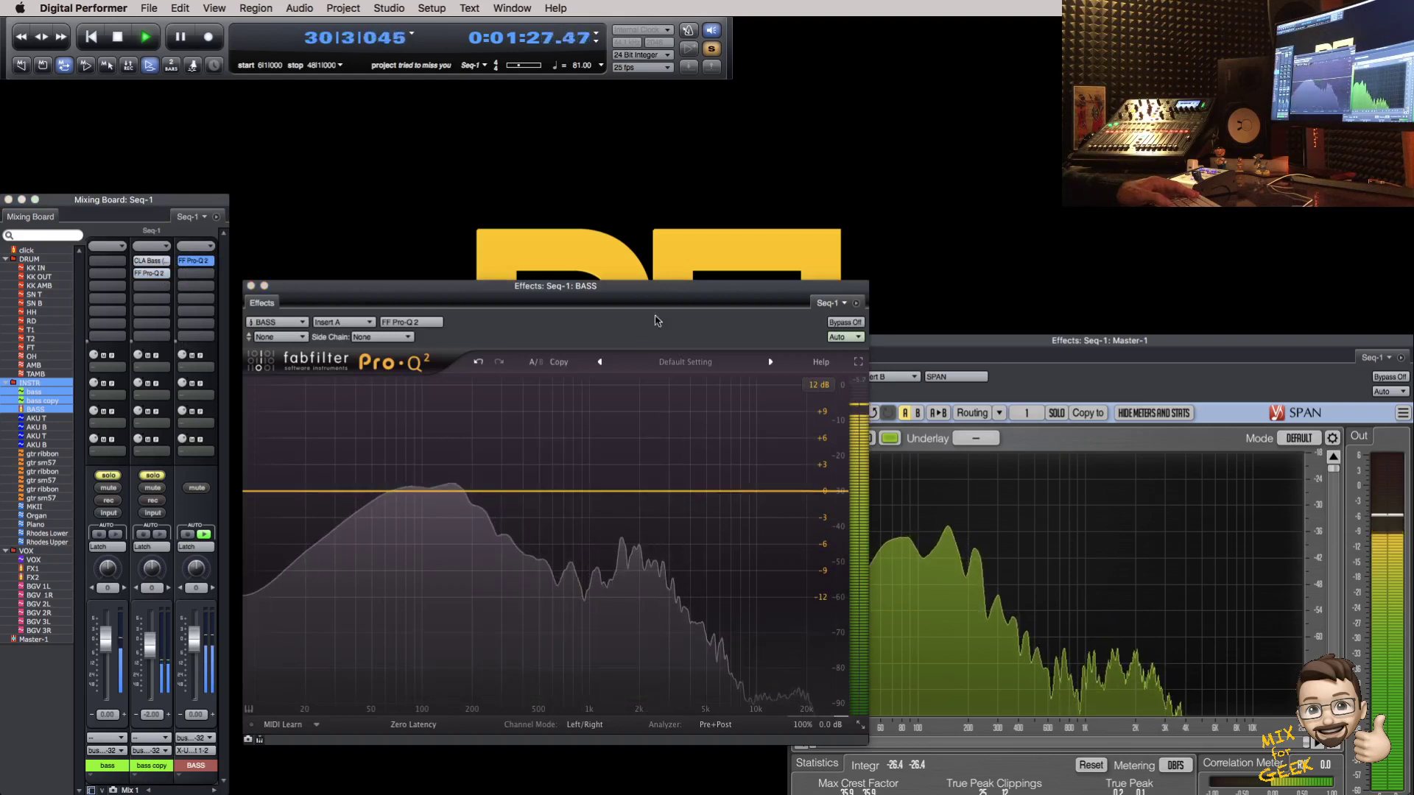
pyautogui.click(835, 491)
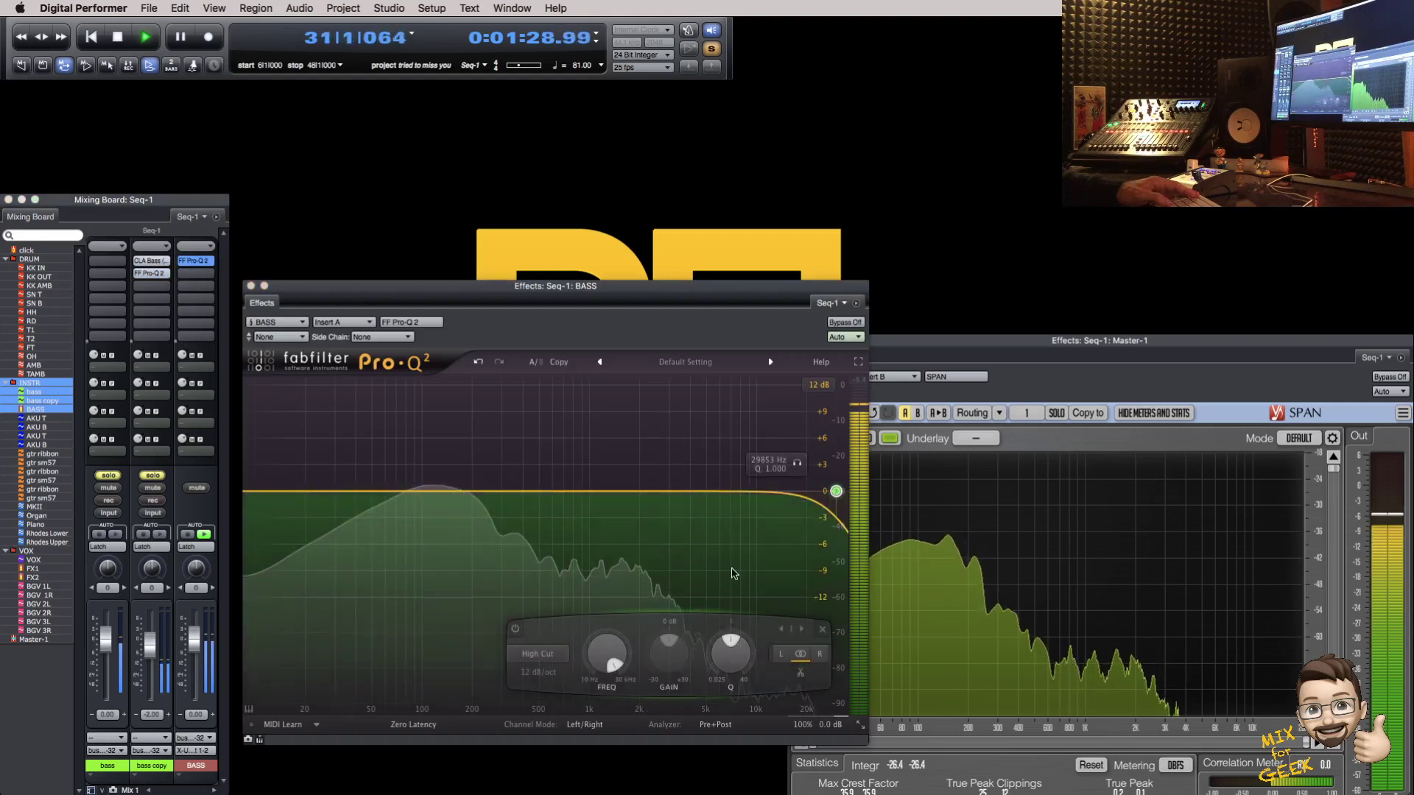
pyautogui.click(539, 672)
pyautogui.press('Return')
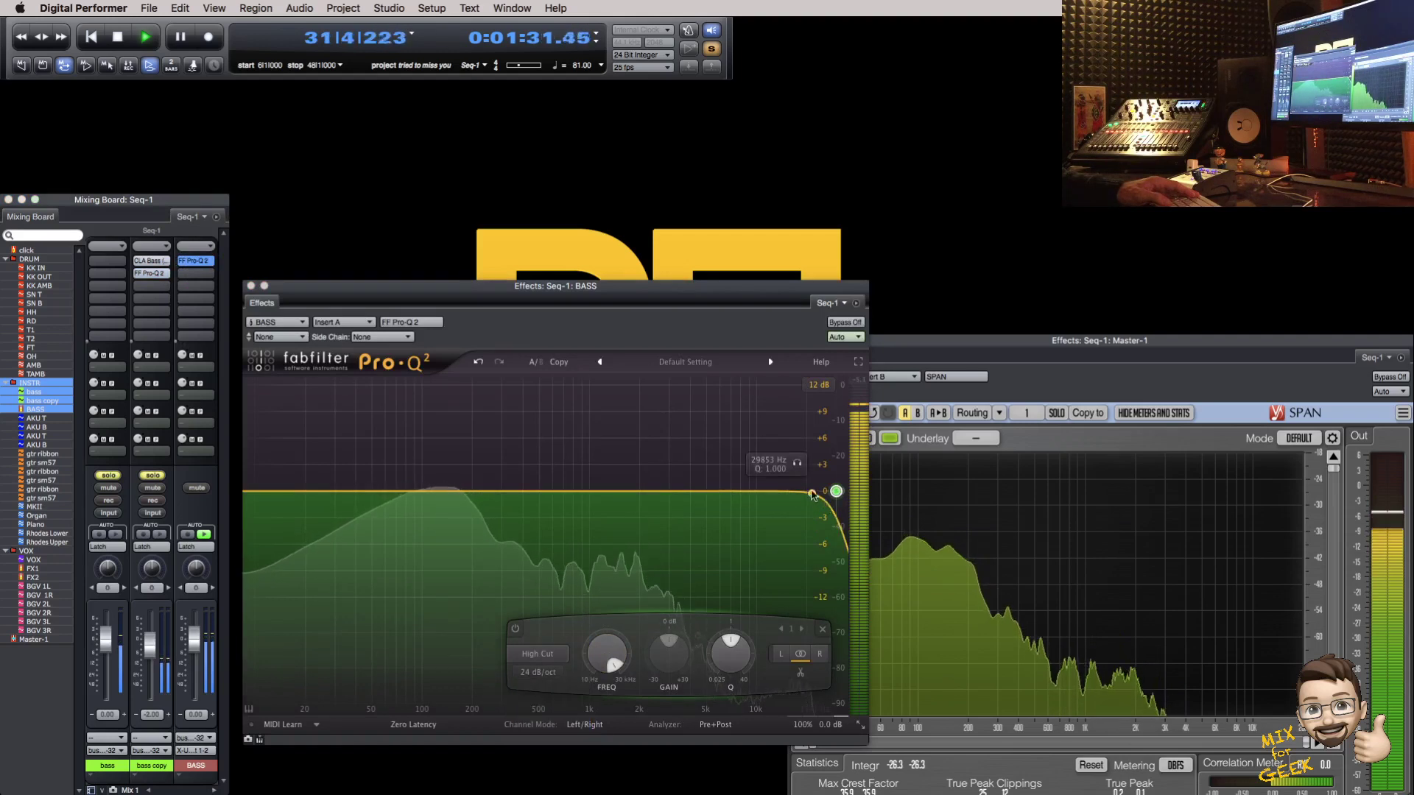
# Step: Set the BASS high cut's frequency to about 4850 Hz and its Q to about 1.94
pyautogui.moveTo(800, 466); pyautogui.dragTo(671, 462)
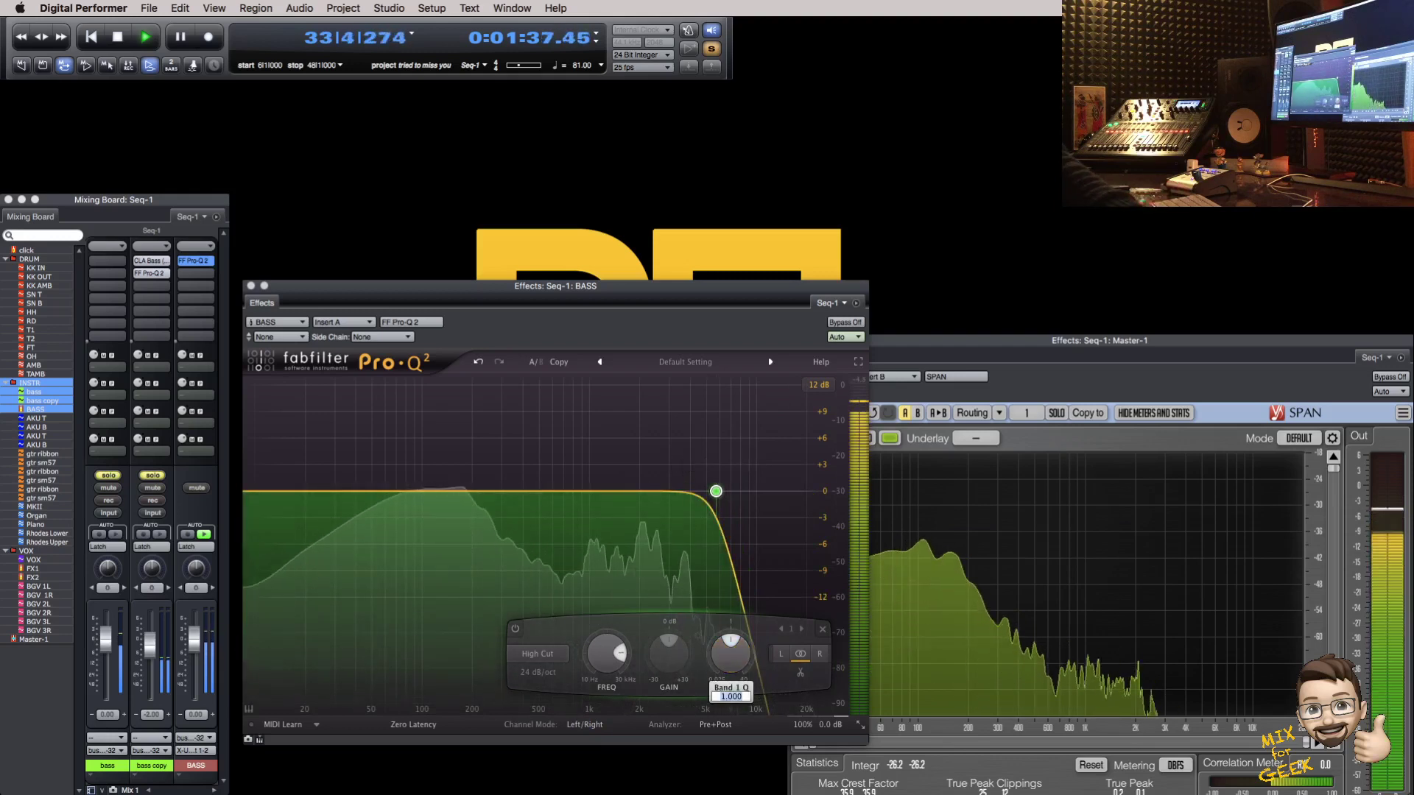
pyautogui.scroll(5, 716, 441)
pyautogui.moveTo(715, 441); pyautogui.dragTo(700, 443)
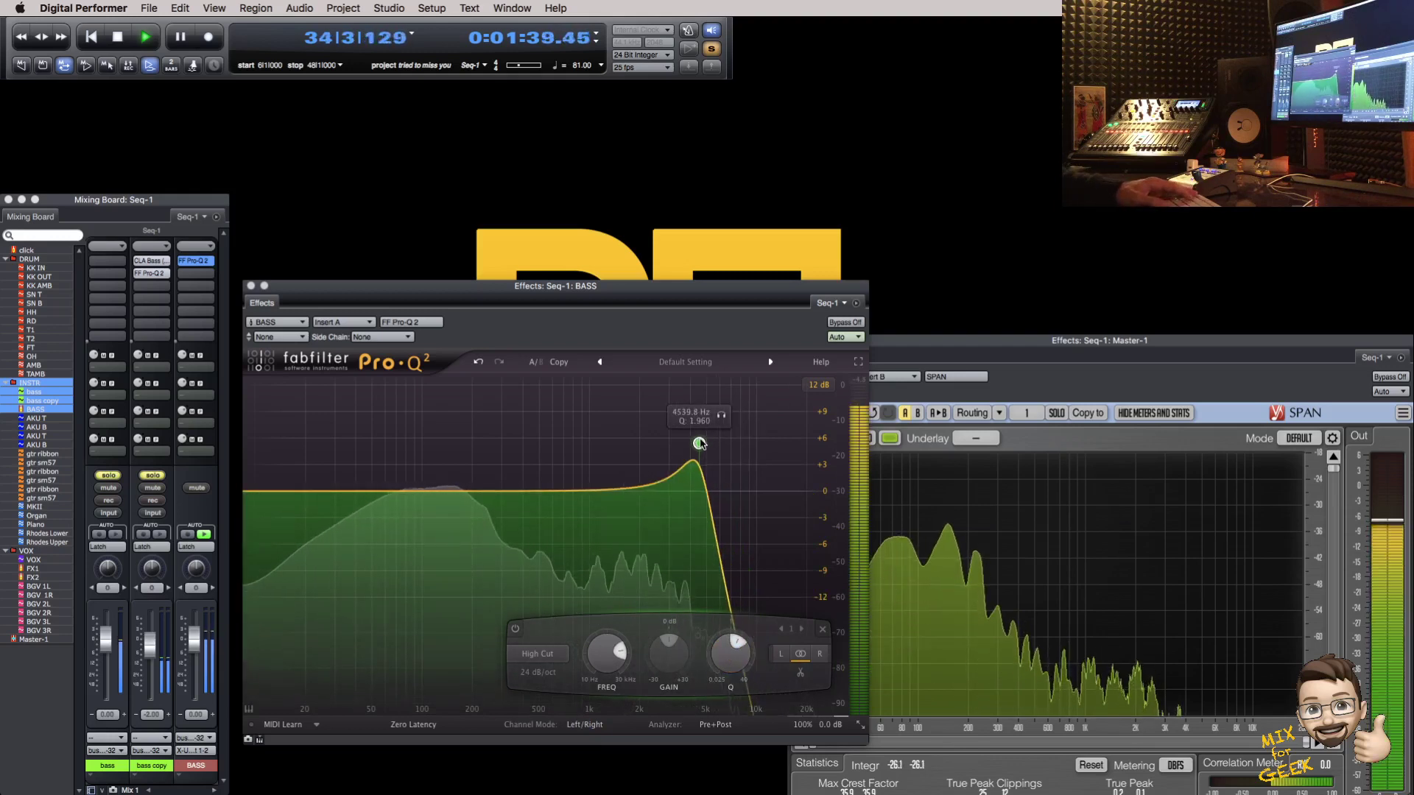
pyautogui.moveTo(699, 444); pyautogui.dragTo(705, 444)
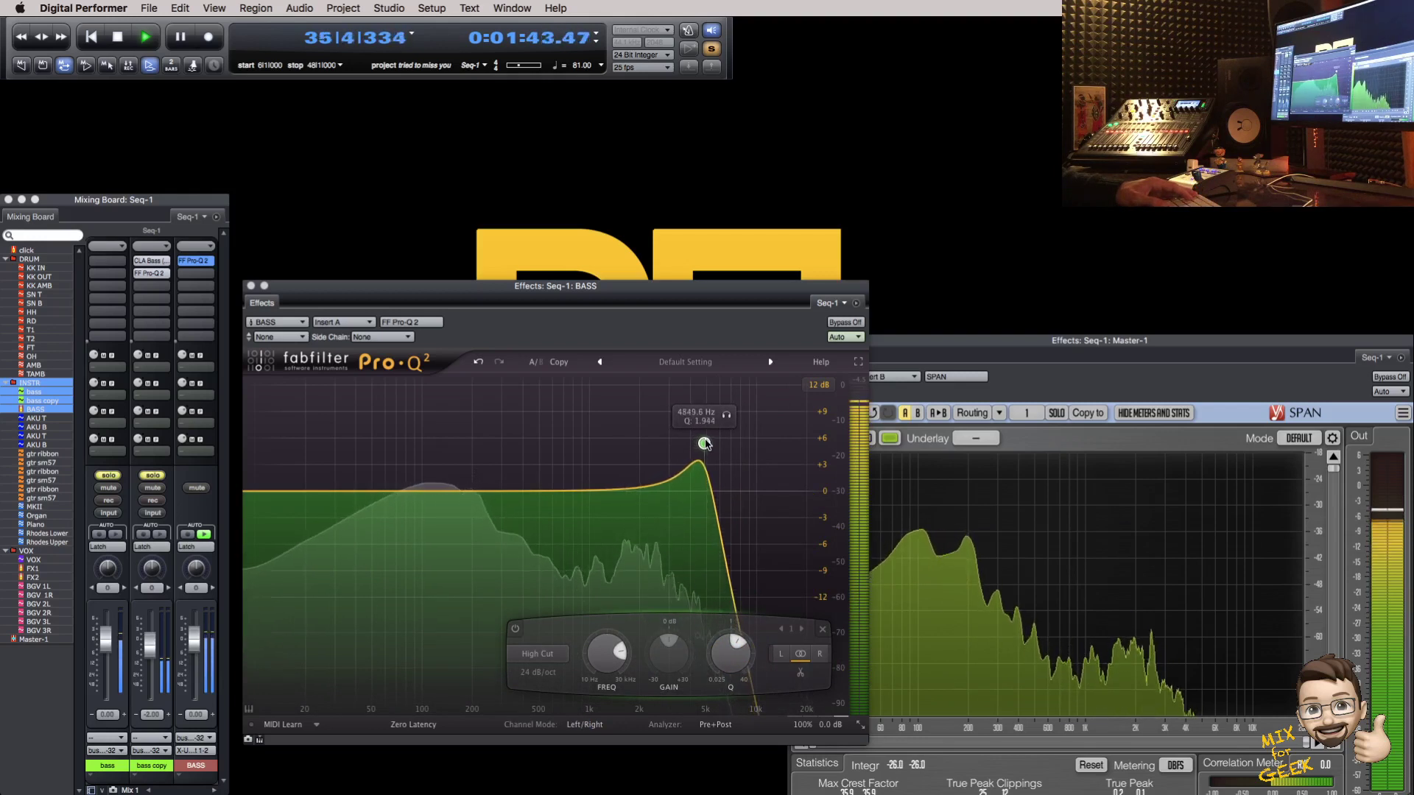
# Step: Add an 18 dB/oct low cut at about 40 Hz to the BASS strip's FF Pro-Q 2
pyautogui.click(258, 492)
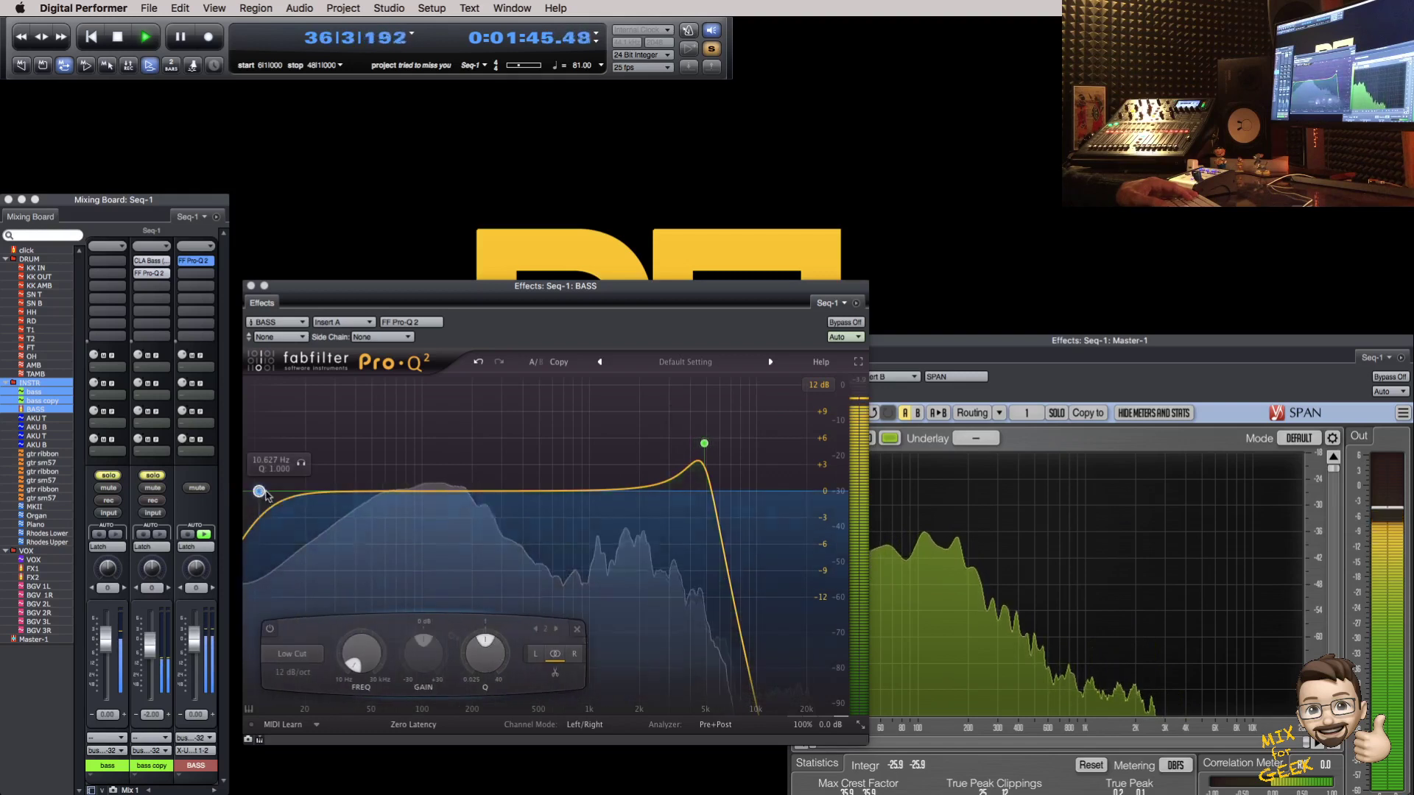
pyautogui.click(312, 677)
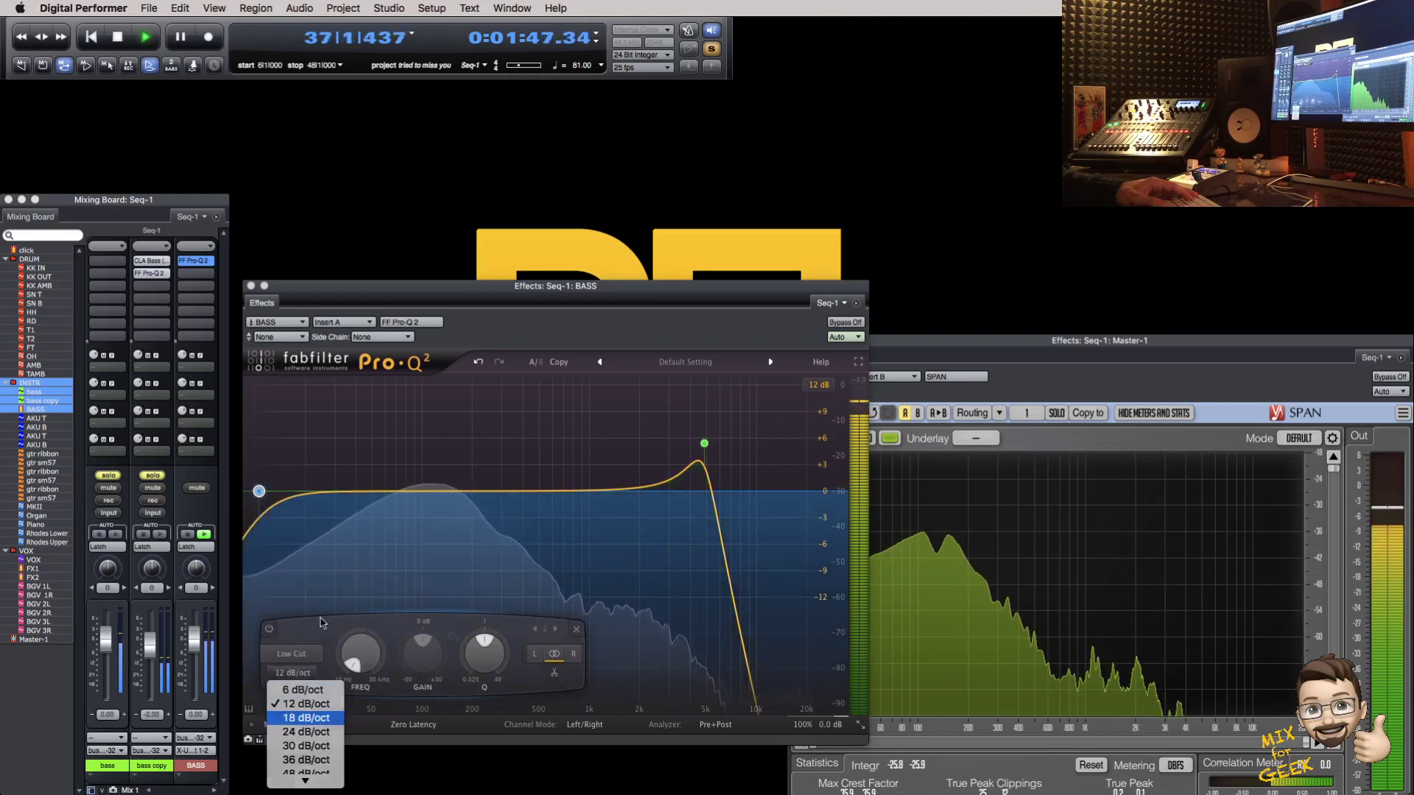
pyautogui.click(295, 718)
pyautogui.moveTo(259, 491); pyautogui.dragTo(341, 491)
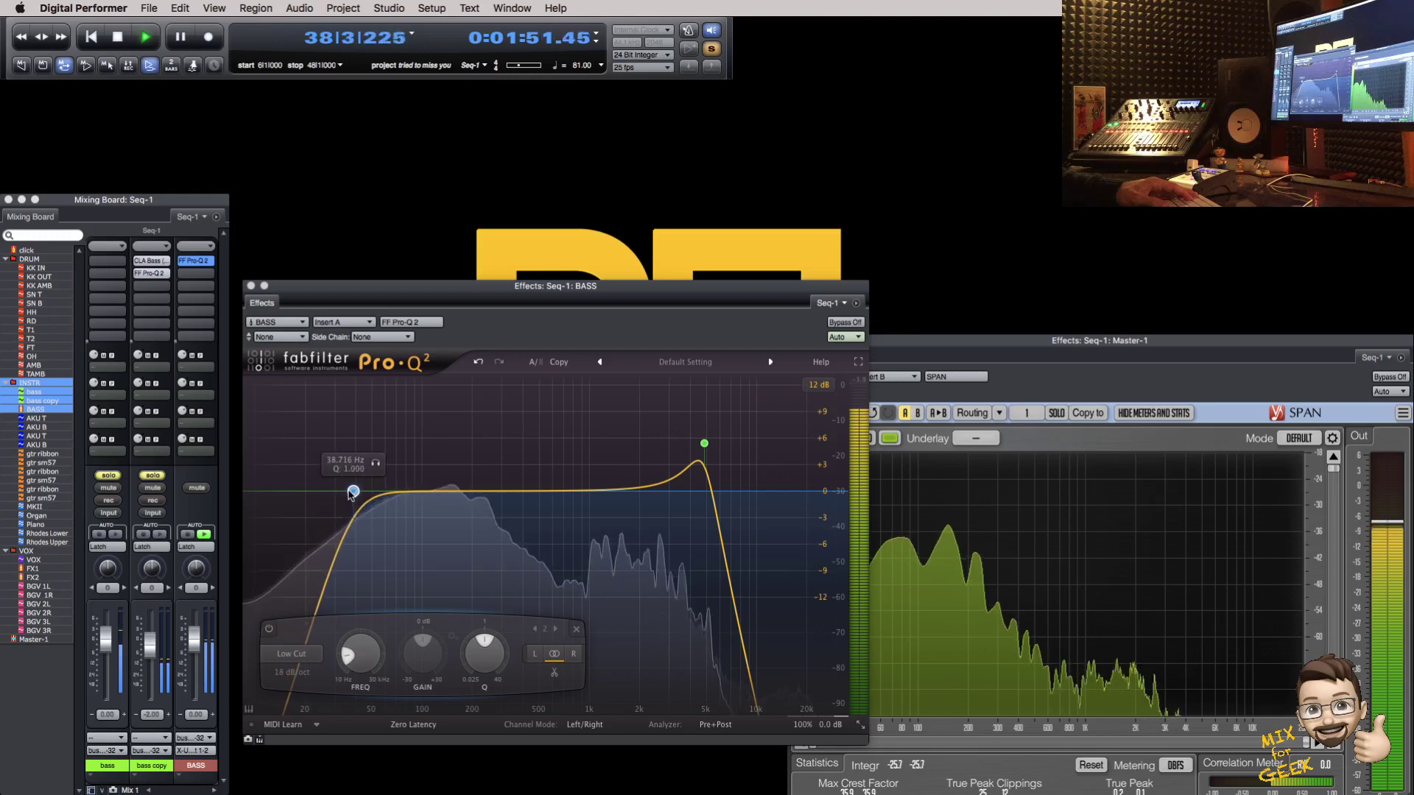
# Step: Compare the BASS low cut bypassed and active, audition the band in solo, and restart playback
pyautogui.click(270, 629)
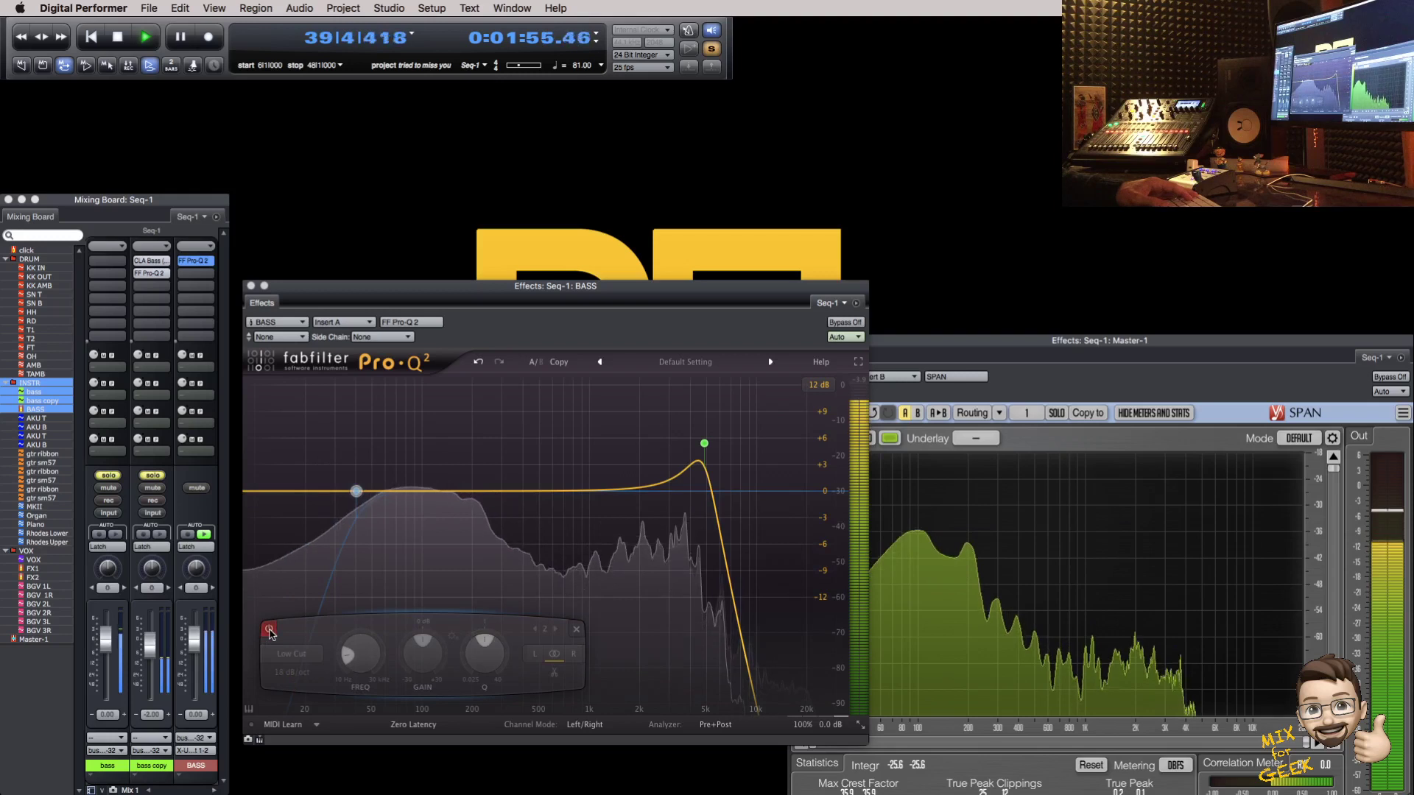
pyautogui.click(270, 629)
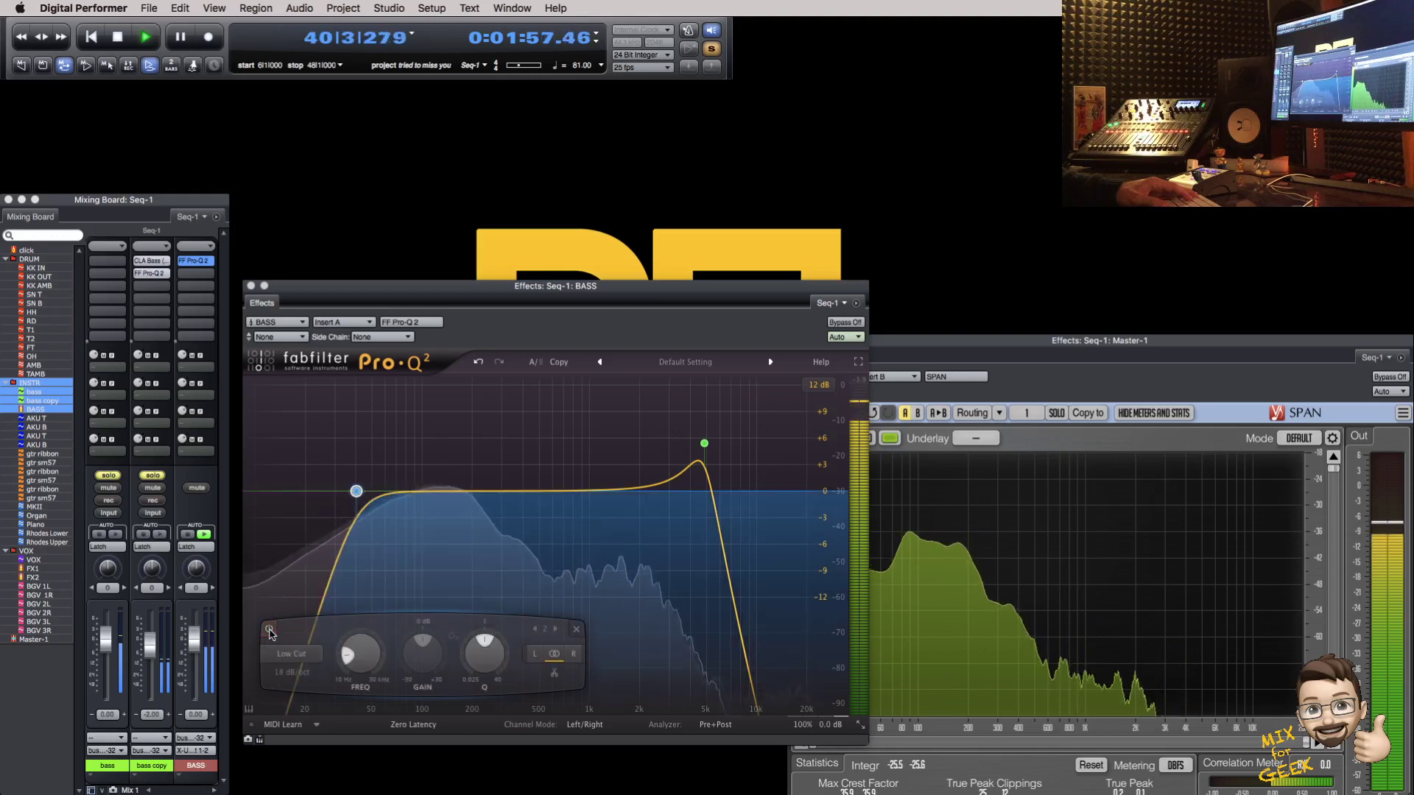
pyautogui.click(377, 462)
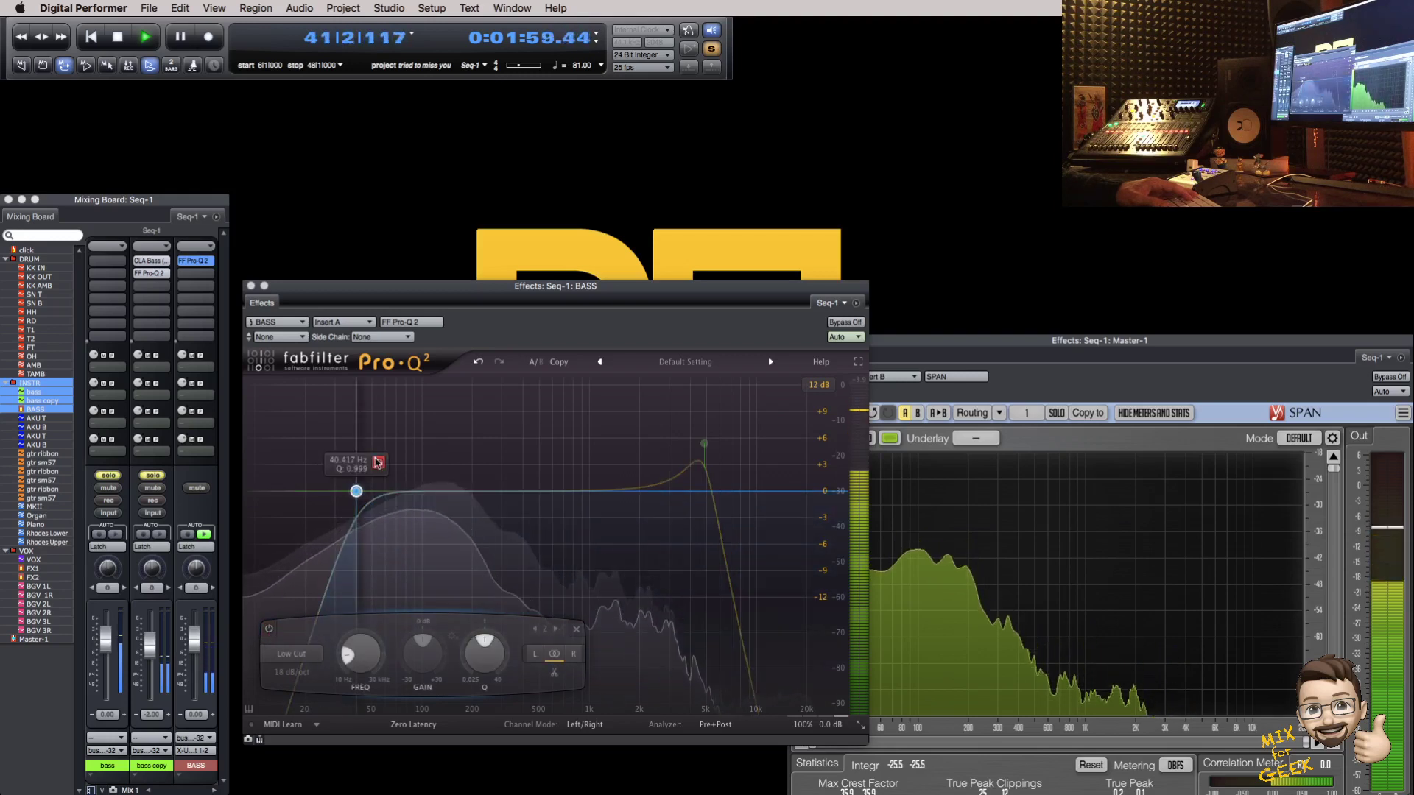
pyautogui.click(378, 462)
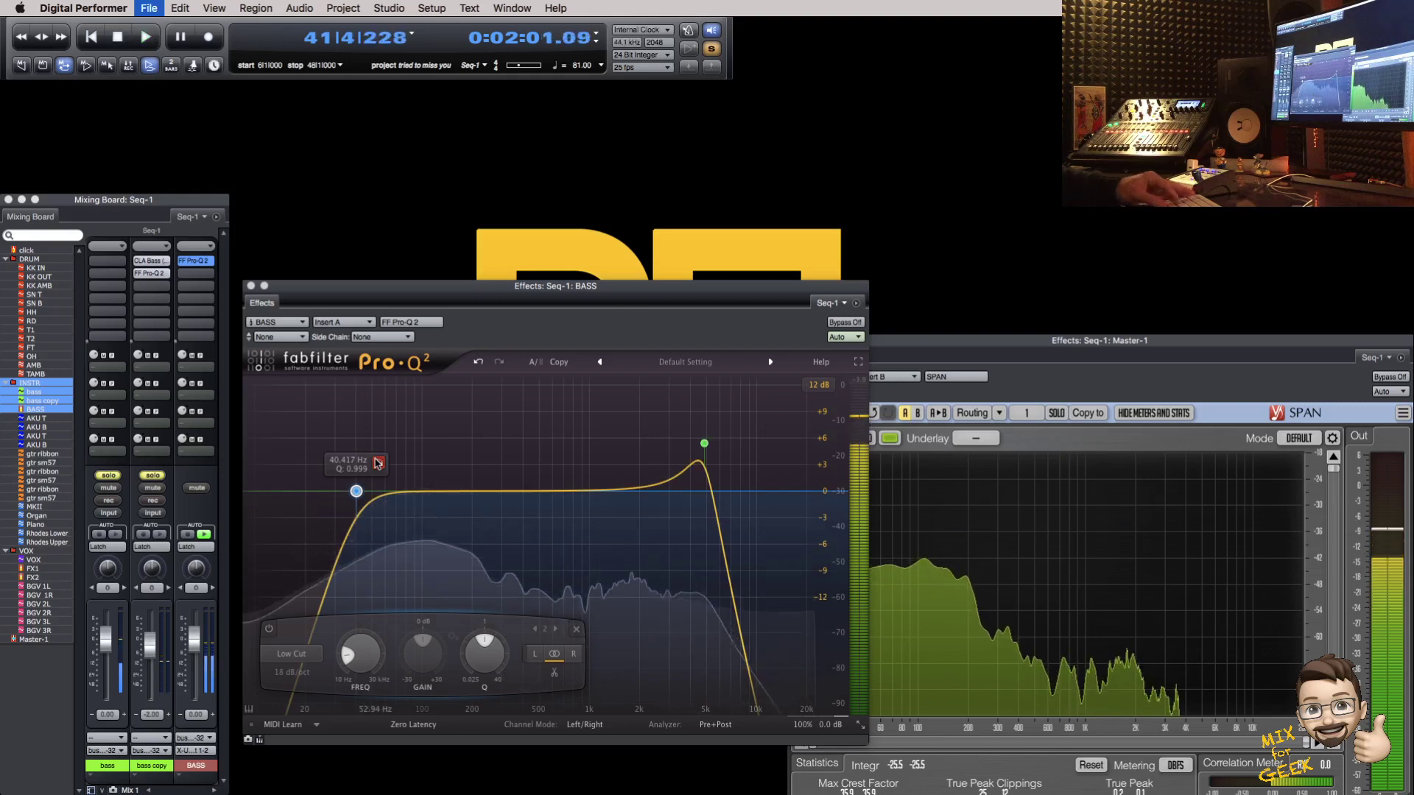
pyautogui.press('space')
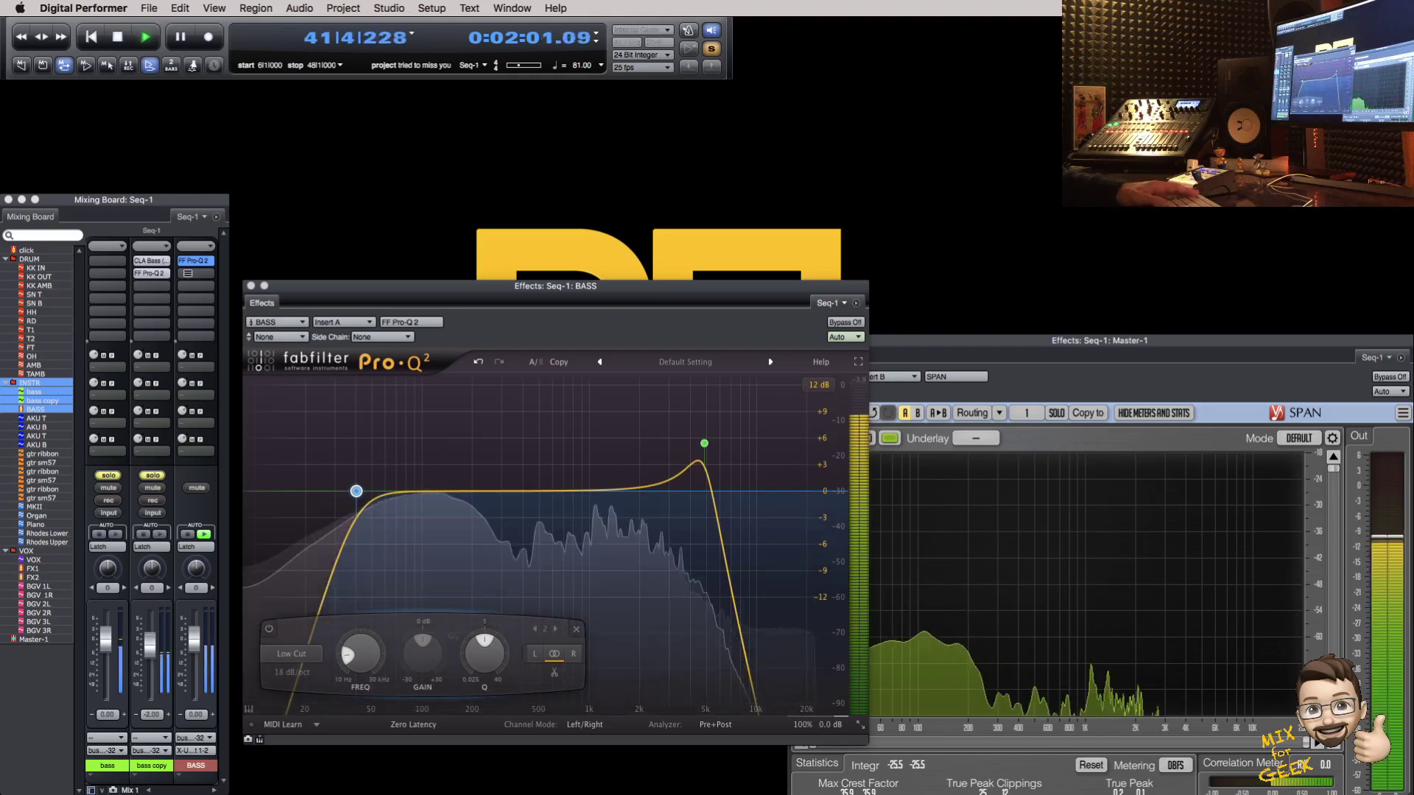
# Step: Close FF Pro-Q 2, insert MOTU Dynamic Equalizer (stereo) in the next BASS slot, and leave only its Peak 3 band enabled
pyautogui.click(251, 286)
pyautogui.click(203, 280)
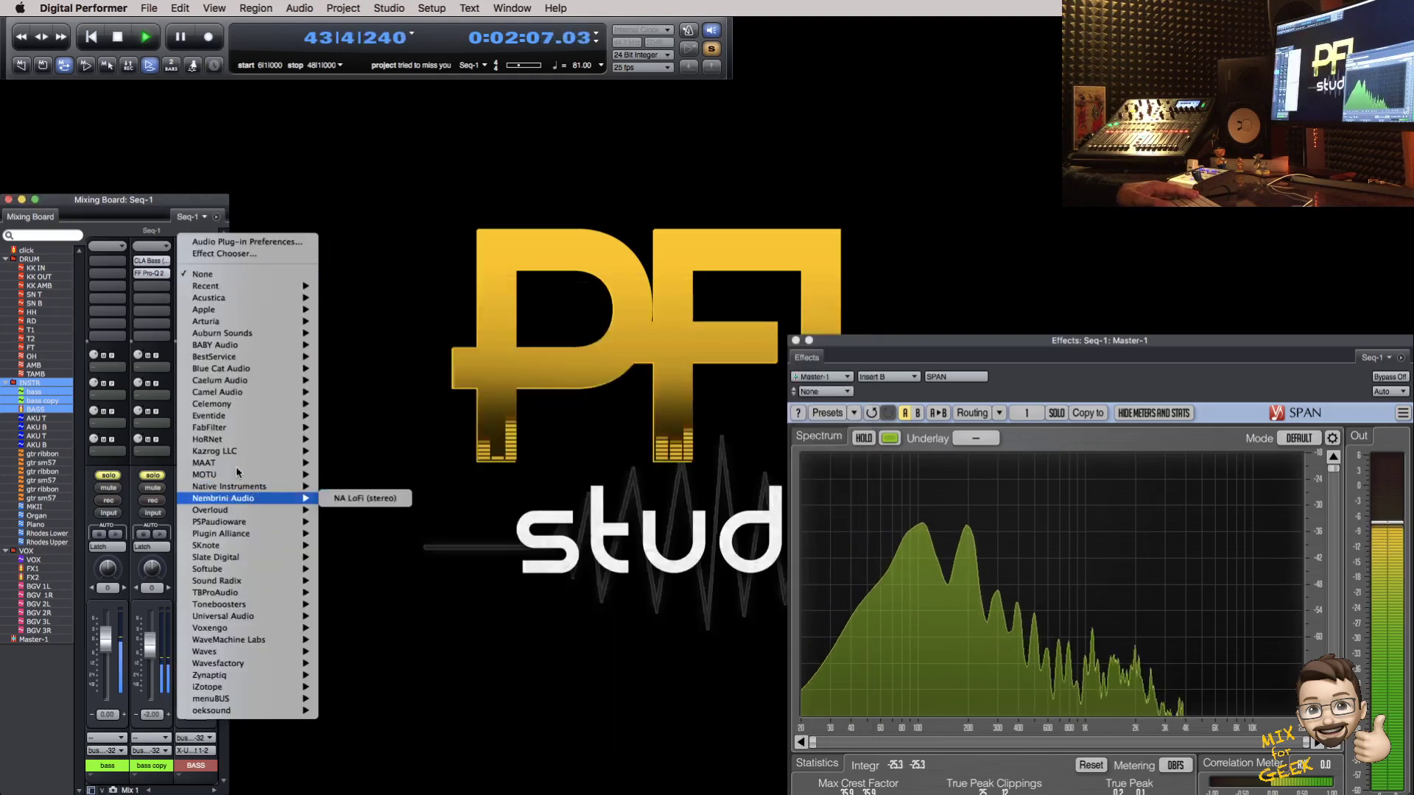
pyautogui.moveTo(219, 475)
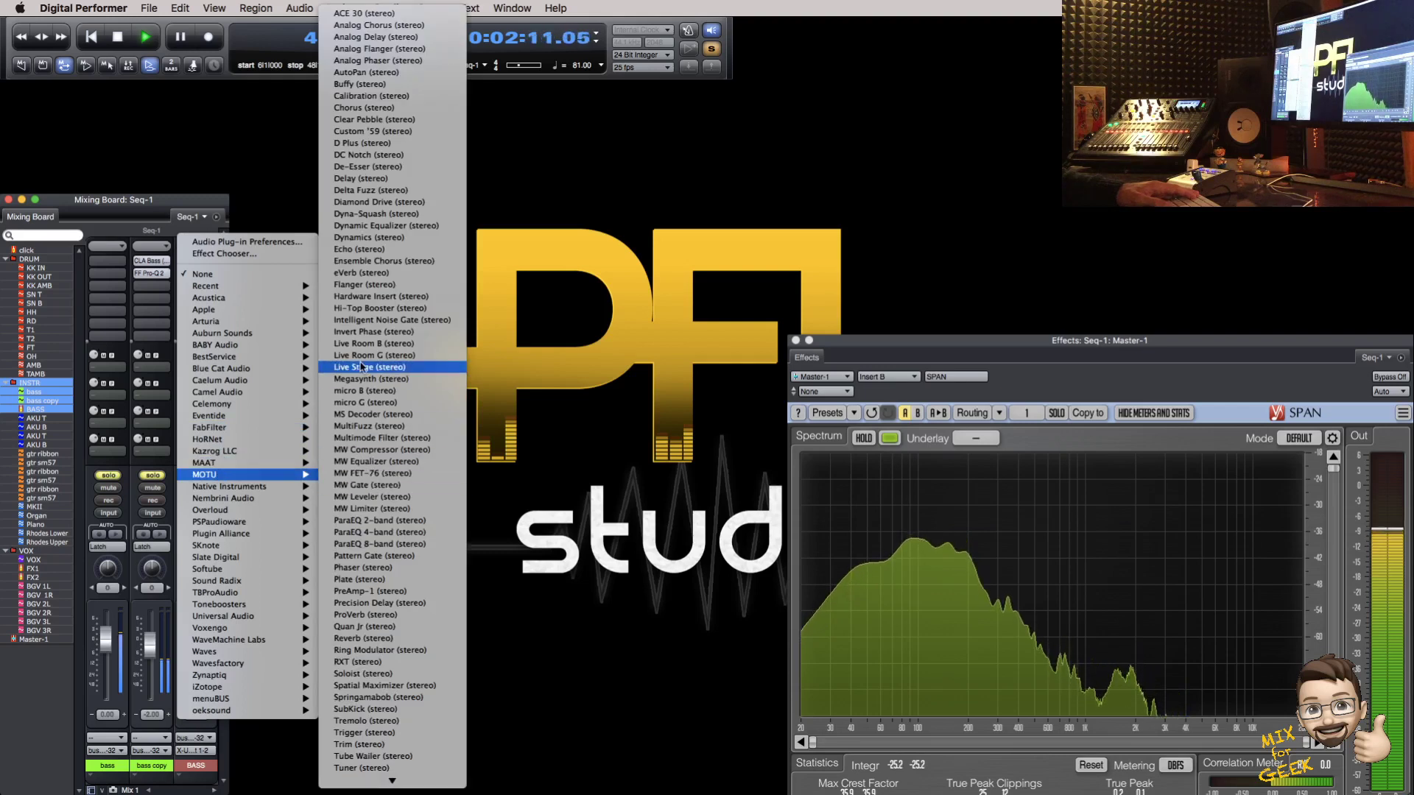
pyautogui.click(379, 229)
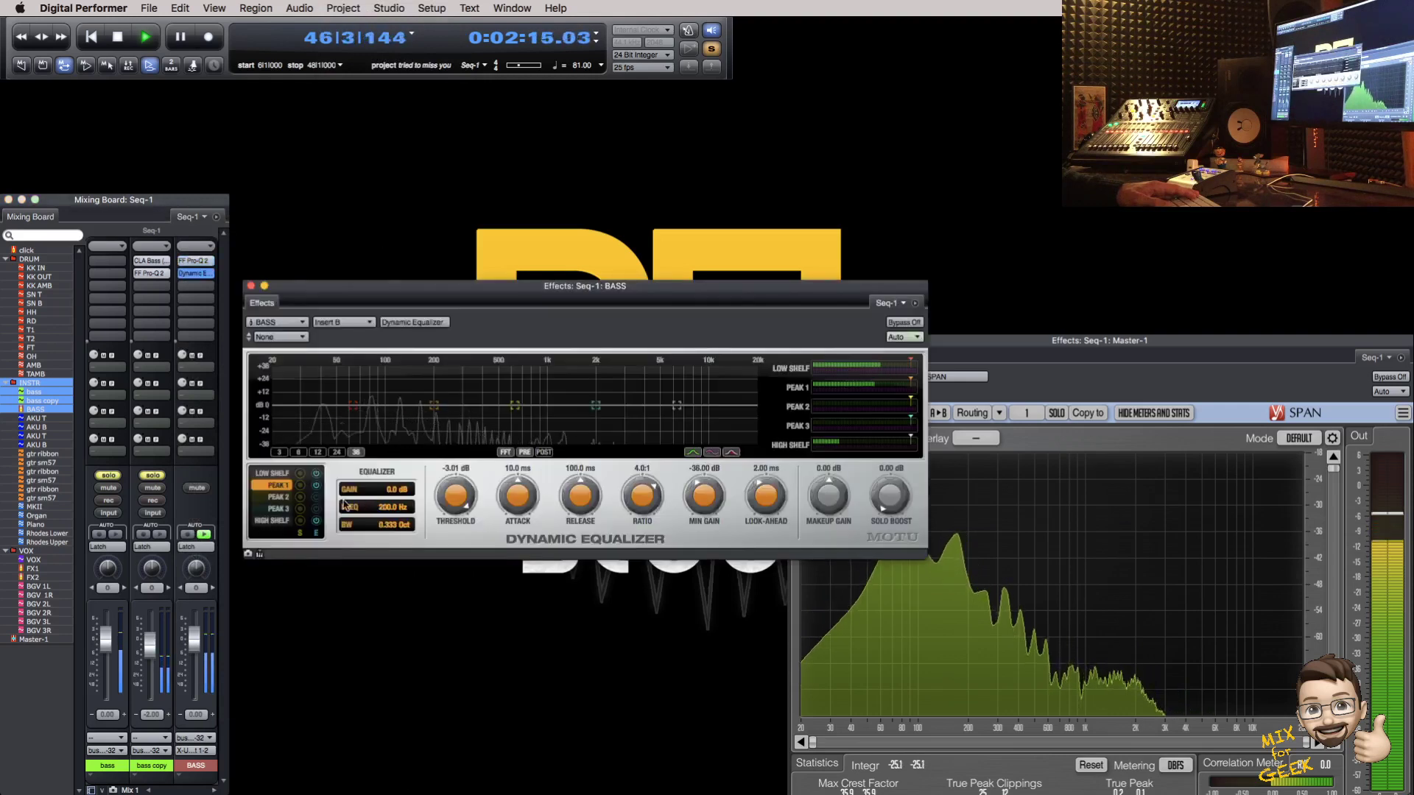
pyautogui.click(301, 472)
pyautogui.click(316, 475)
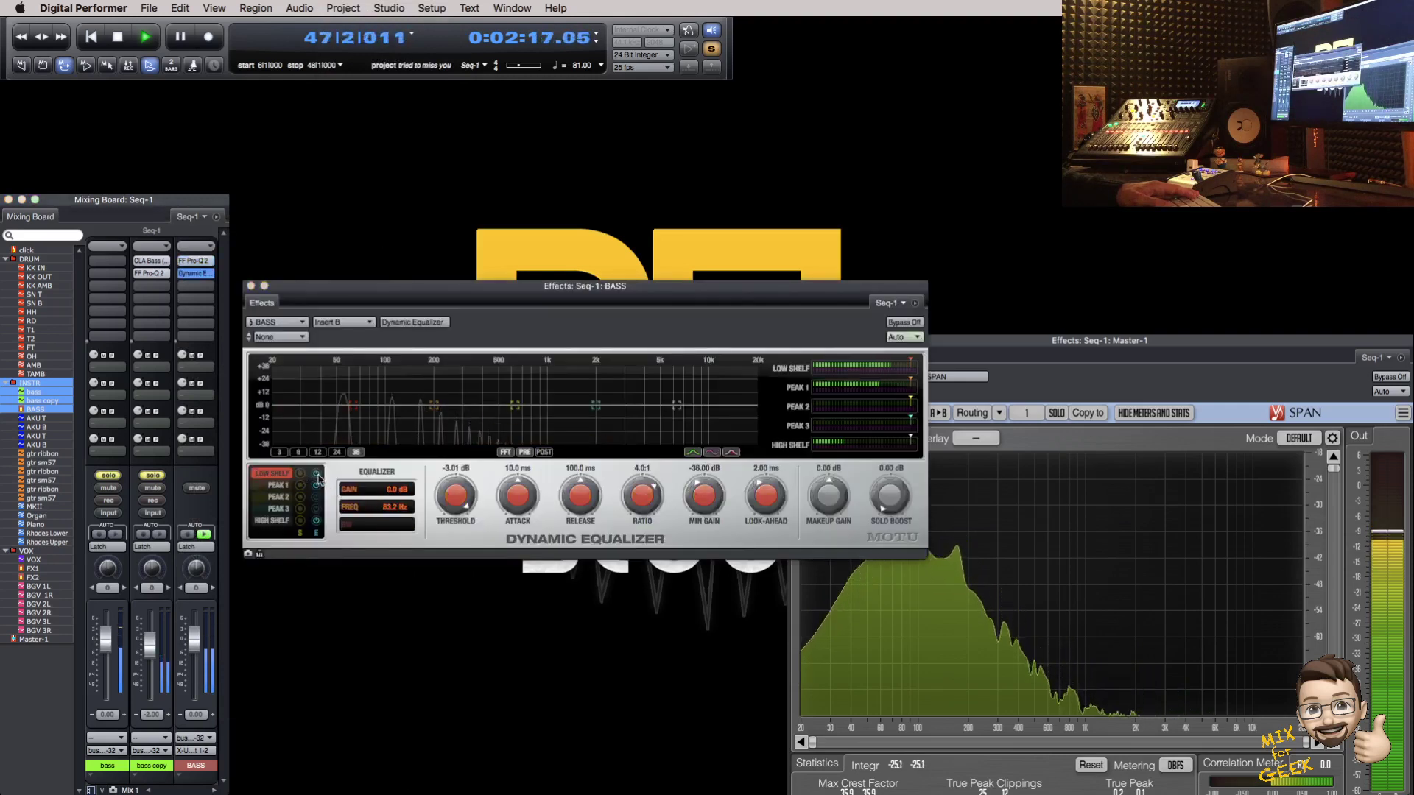
pyautogui.click(301, 509)
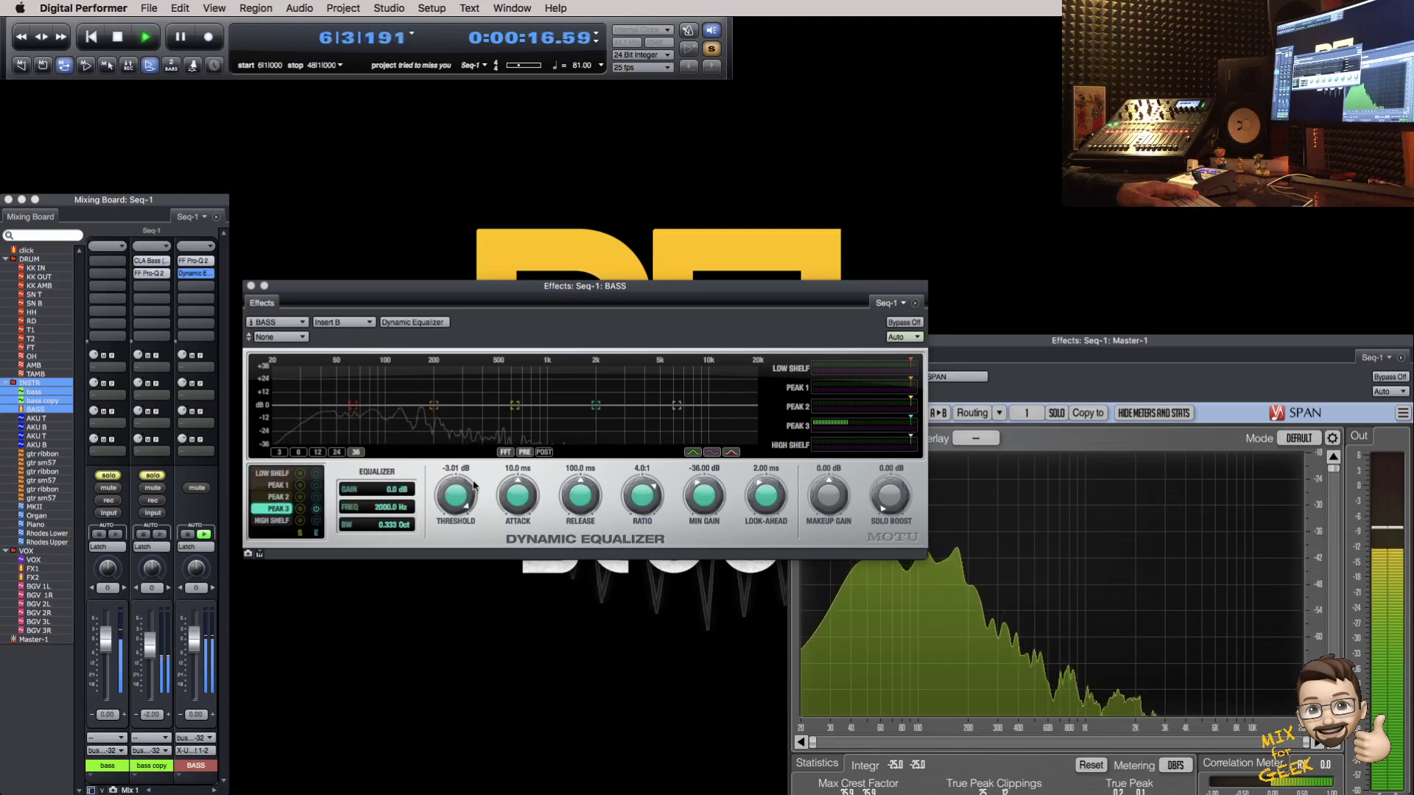
# Step: Lower Peak 3's threshold to -43.40 dB and audition the band in solo
pyautogui.moveTo(450, 502); pyautogui.dragTo(450, 594)
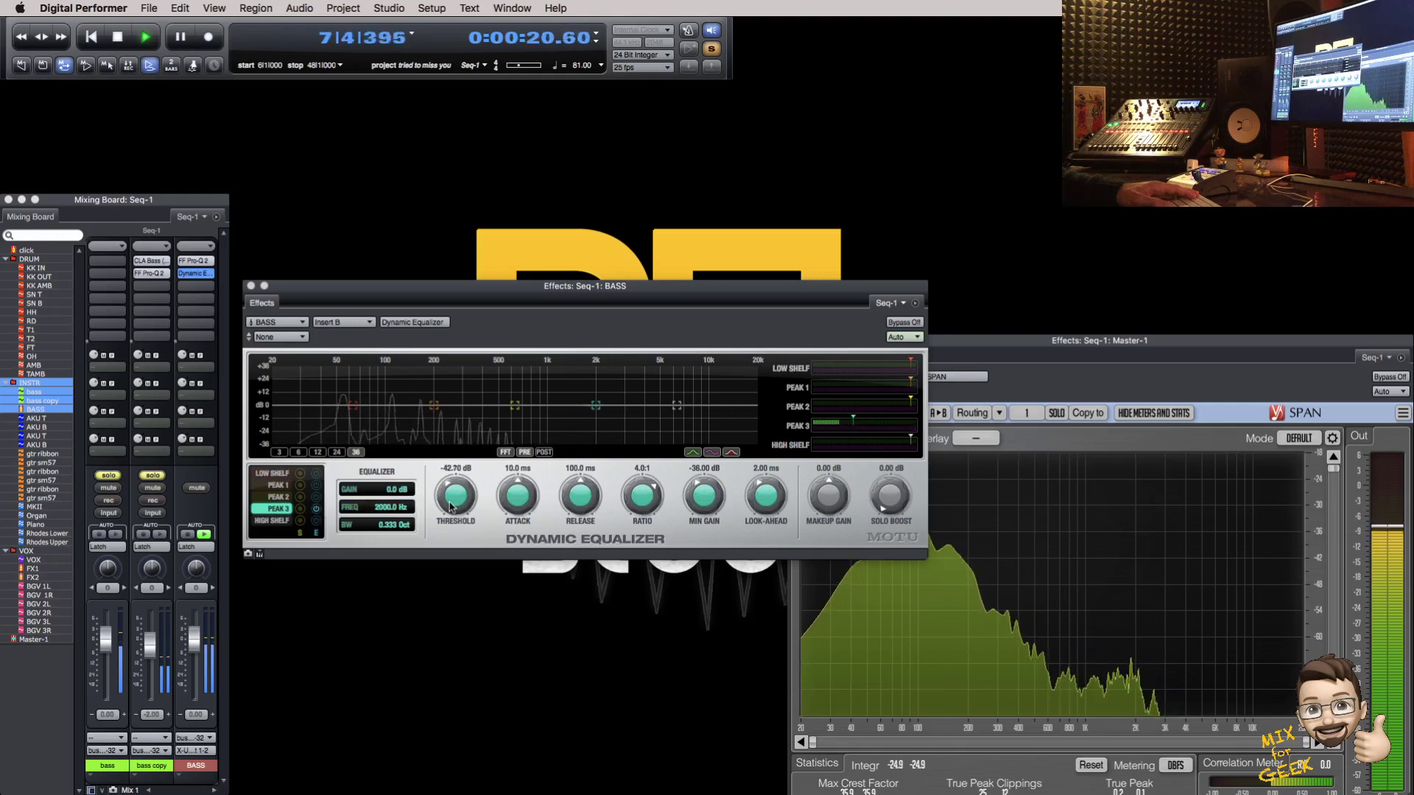
pyautogui.moveTo(452, 499); pyautogui.dragTo(452, 502)
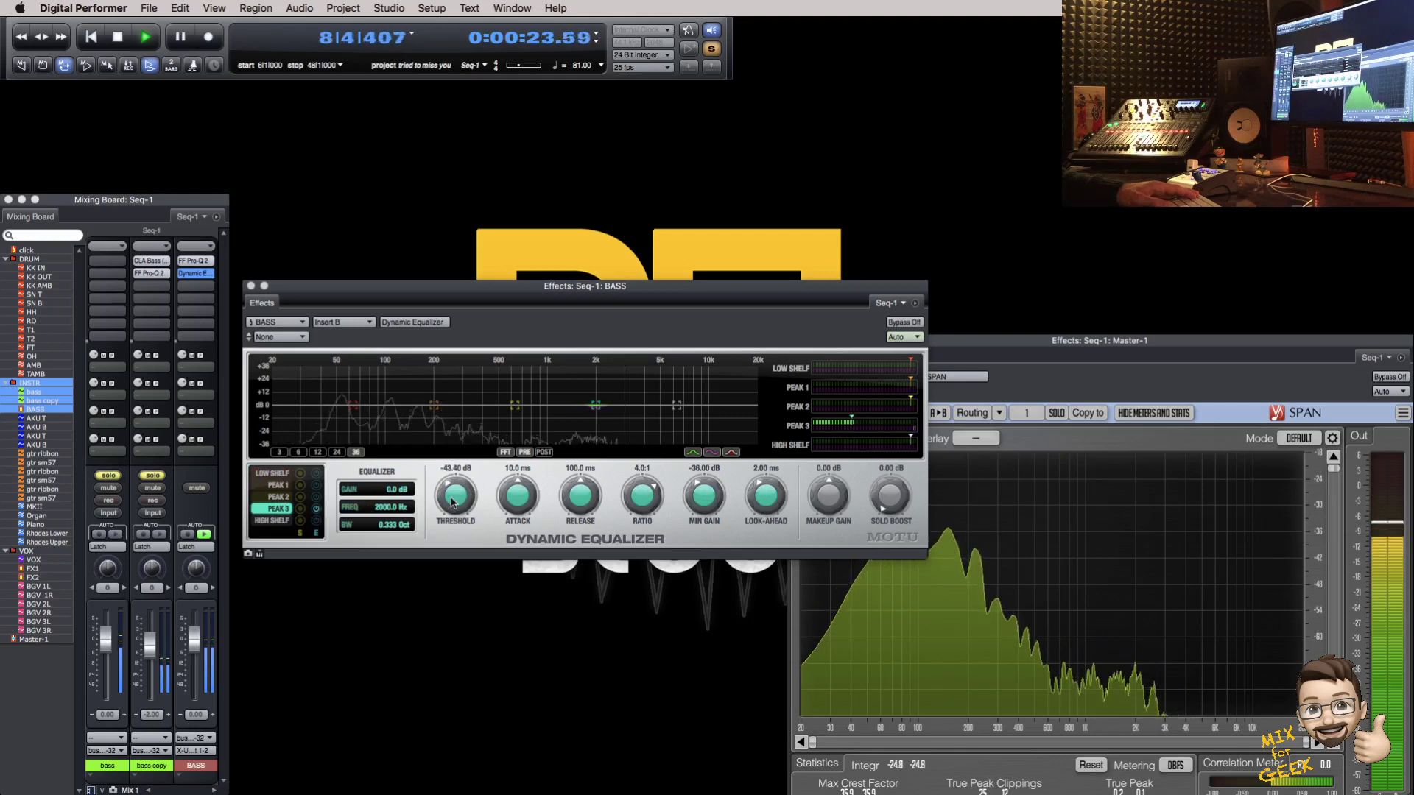
pyautogui.click(300, 509)
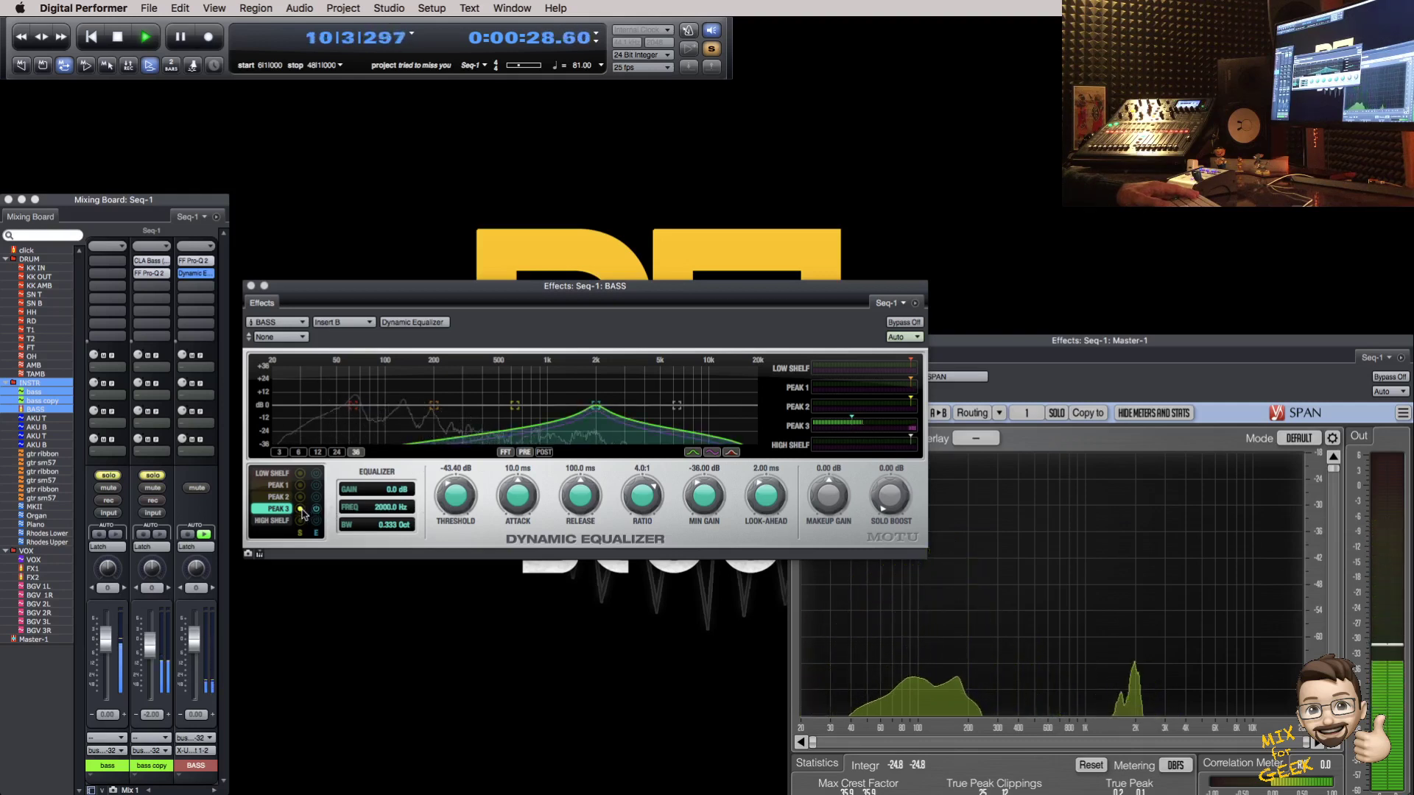
pyautogui.click(300, 510)
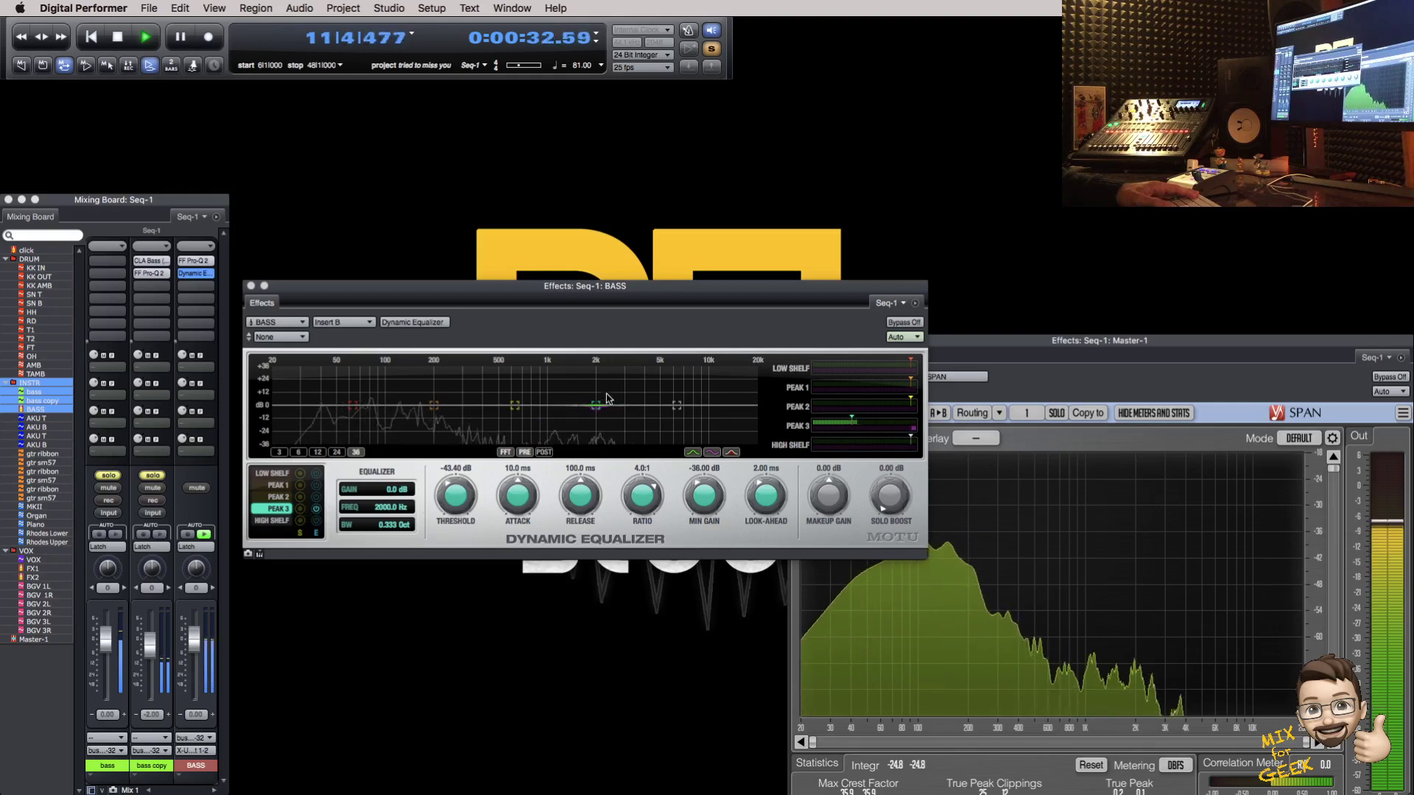
# Step: Set Peak 3 to 2122.4 Hz with about 0.81 Oct bandwidth, check it in solo, and reduce its ratio to 3.1:1
pyautogui.click(596, 405)
pyautogui.moveTo(603, 405); pyautogui.dragTo(603, 404)
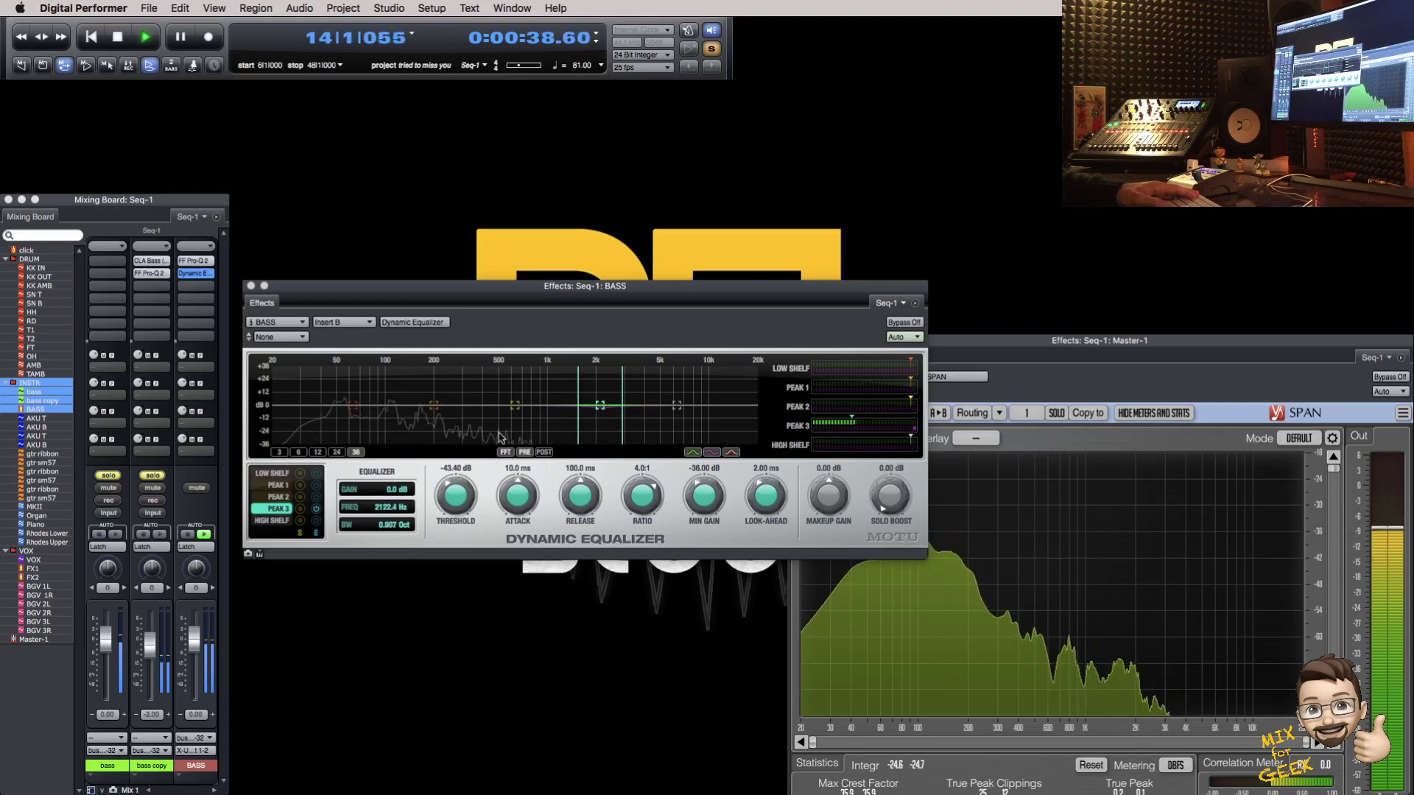
pyautogui.click(299, 508)
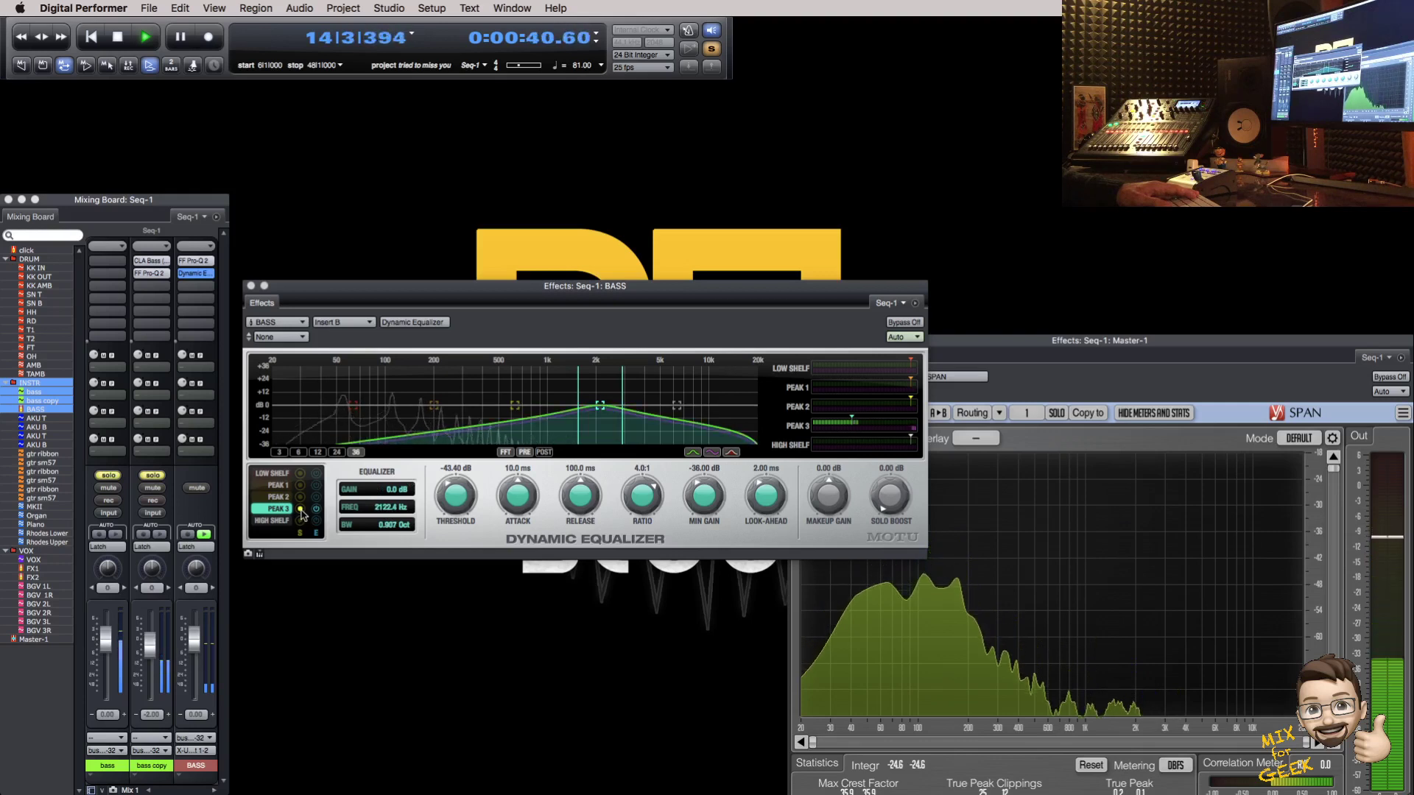
pyautogui.click(317, 509)
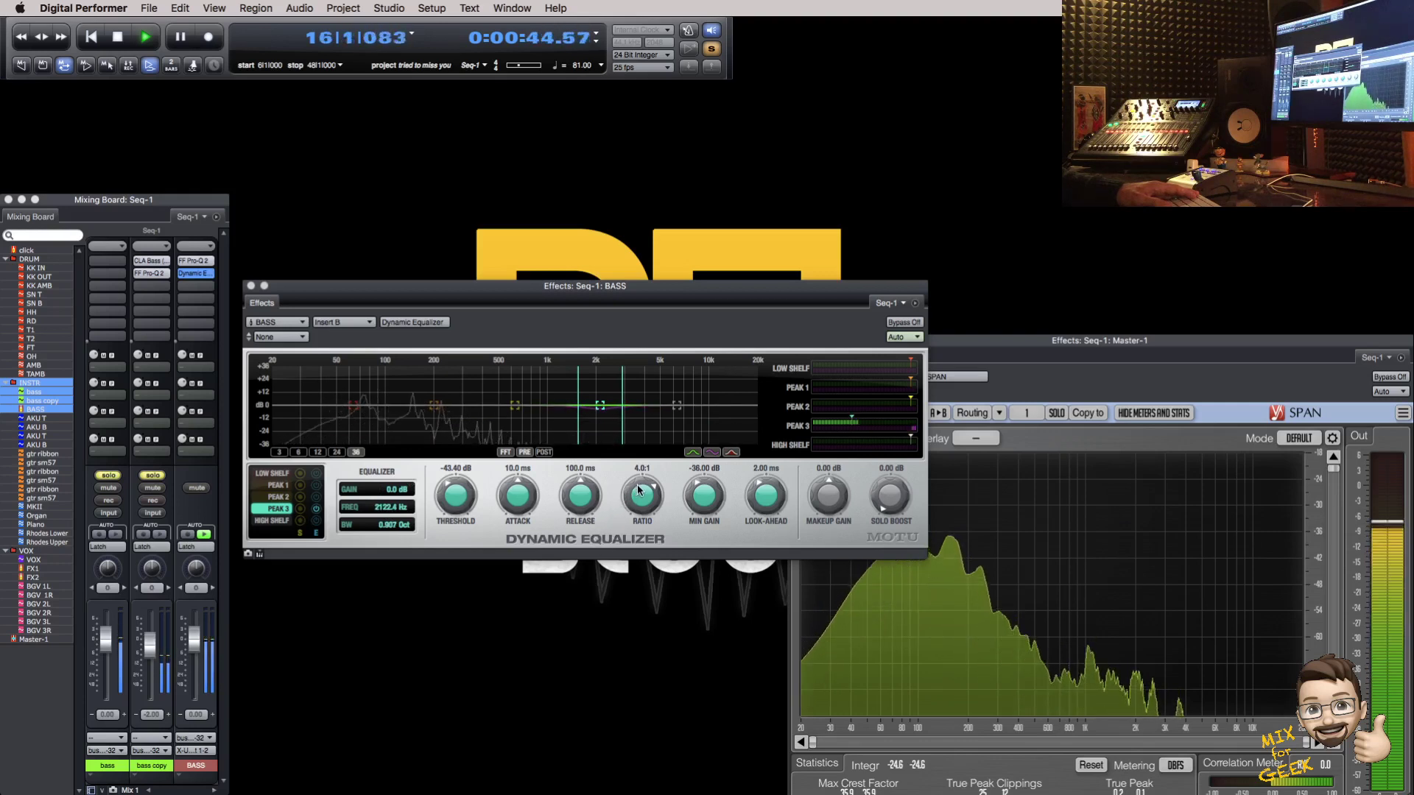
pyautogui.scroll(-5, 639, 488)
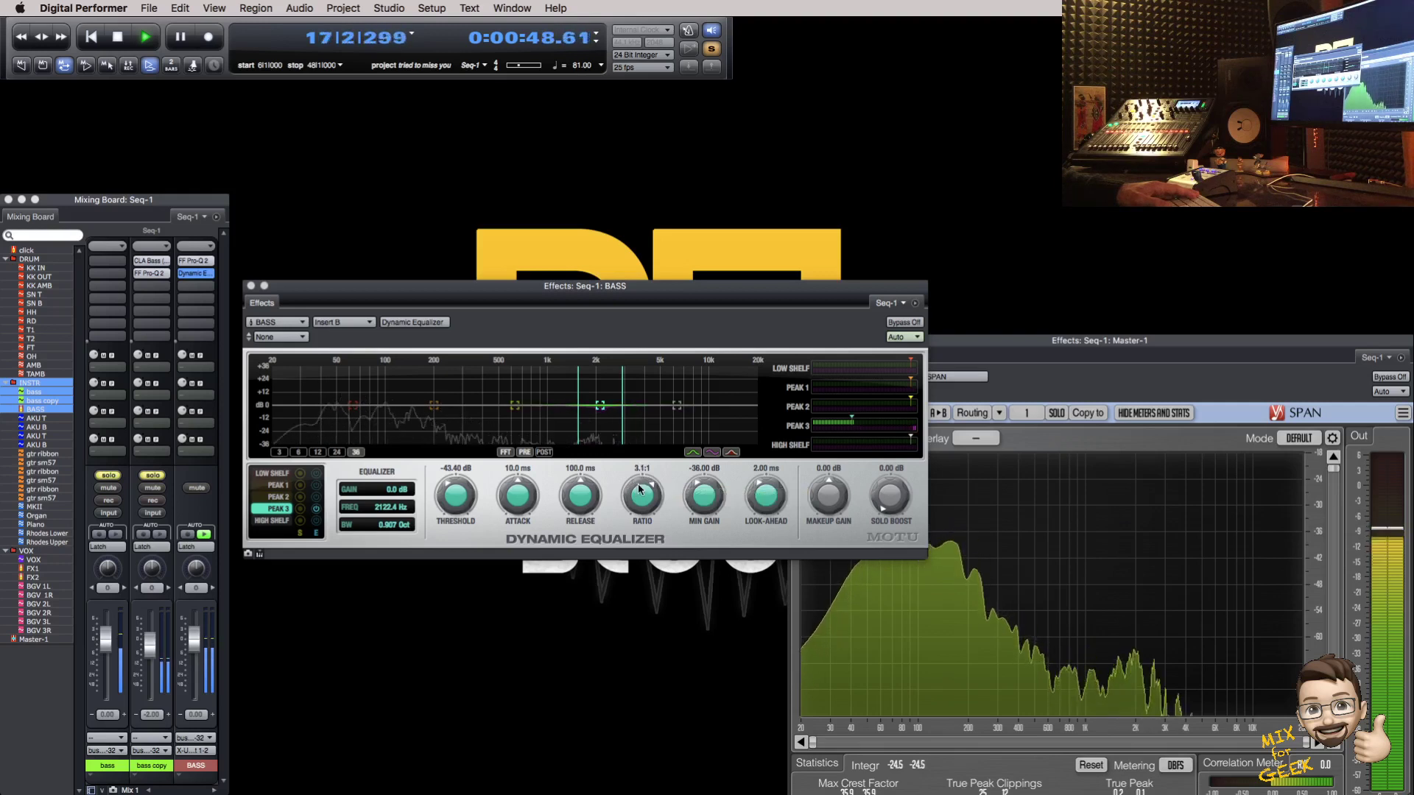
# Step: Reposition the BASS effects window and check FF Pro-Q 2 in Insert A before returning to the Dynamic Equalizer
pyautogui.moveTo(694, 298); pyautogui.dragTo(546, 212)
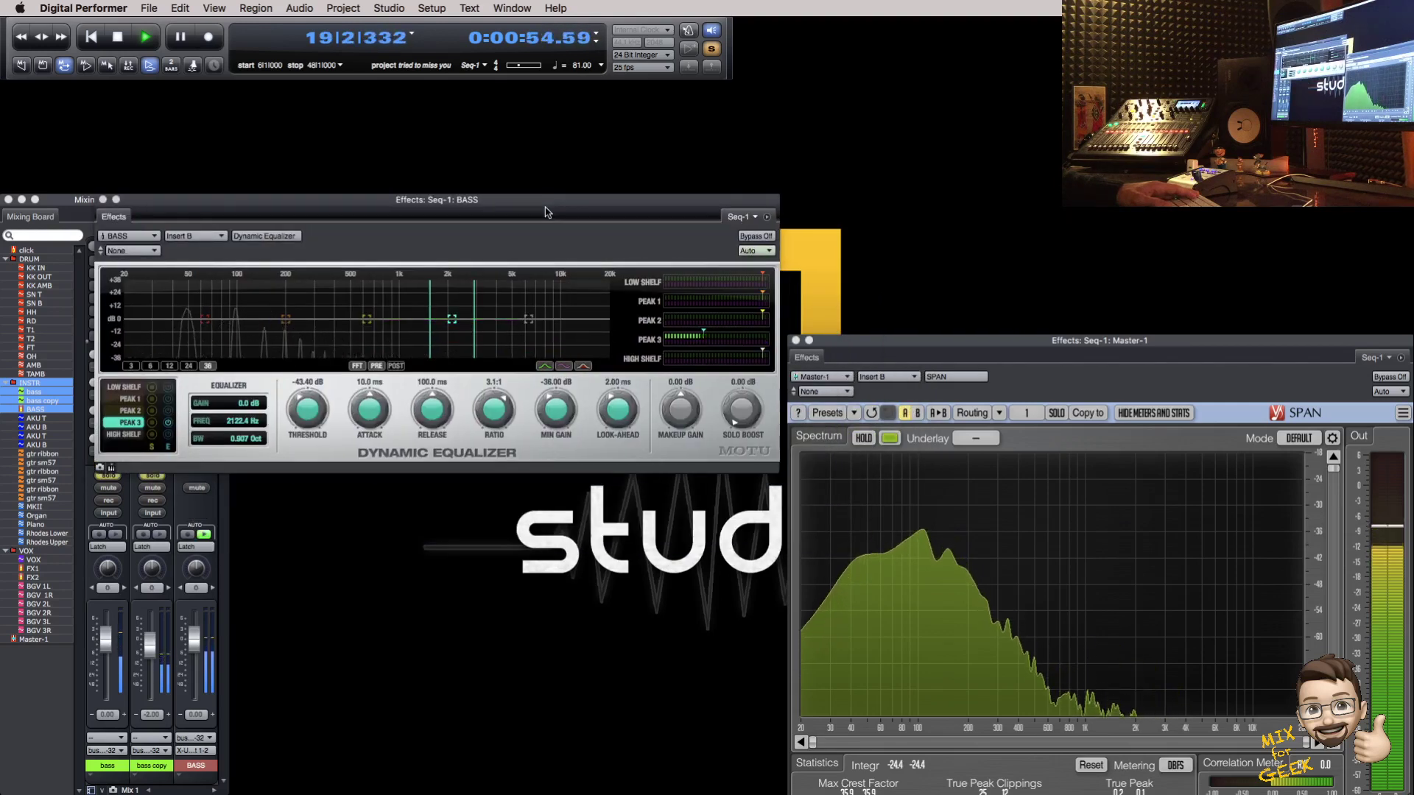
pyautogui.click(210, 235)
pyautogui.click(210, 226)
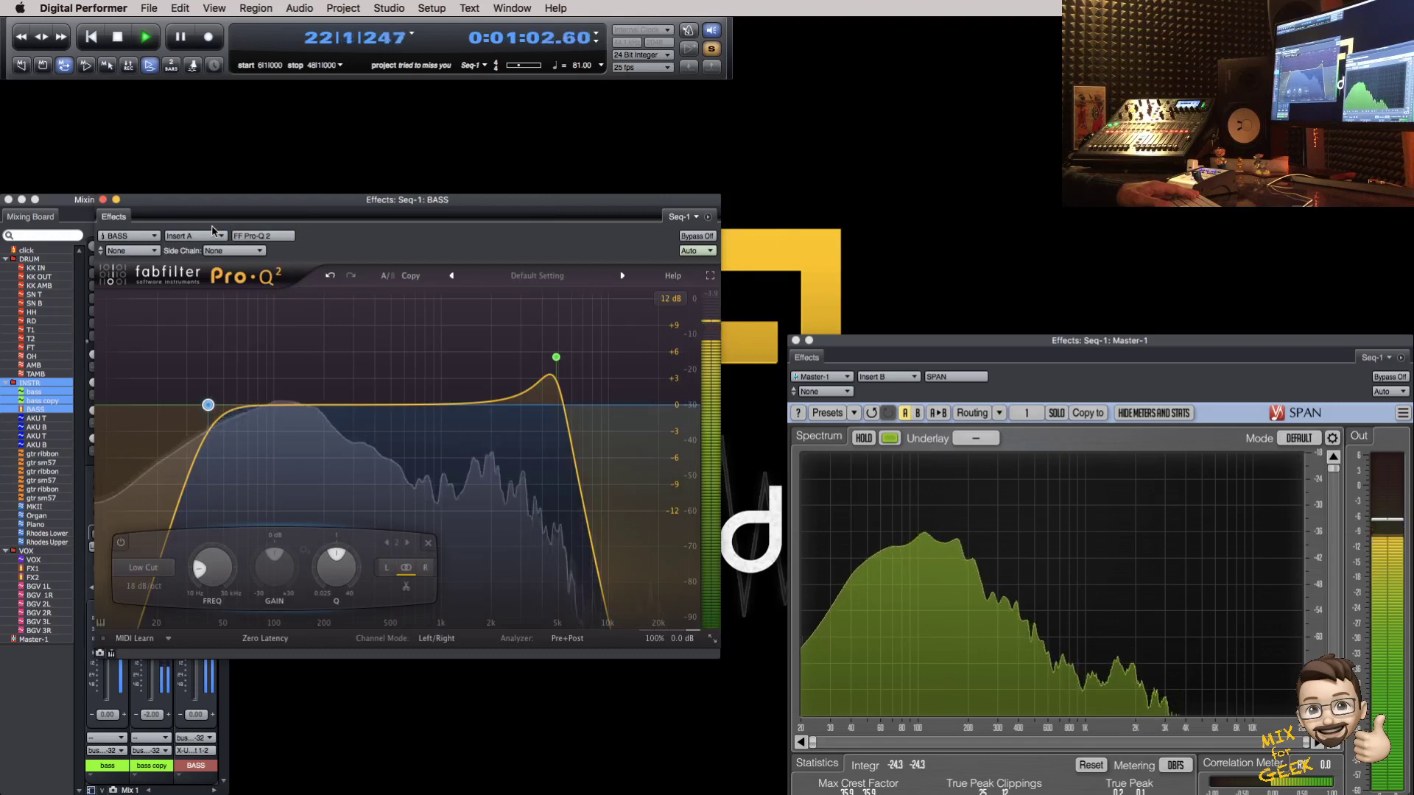
pyautogui.click(216, 237)
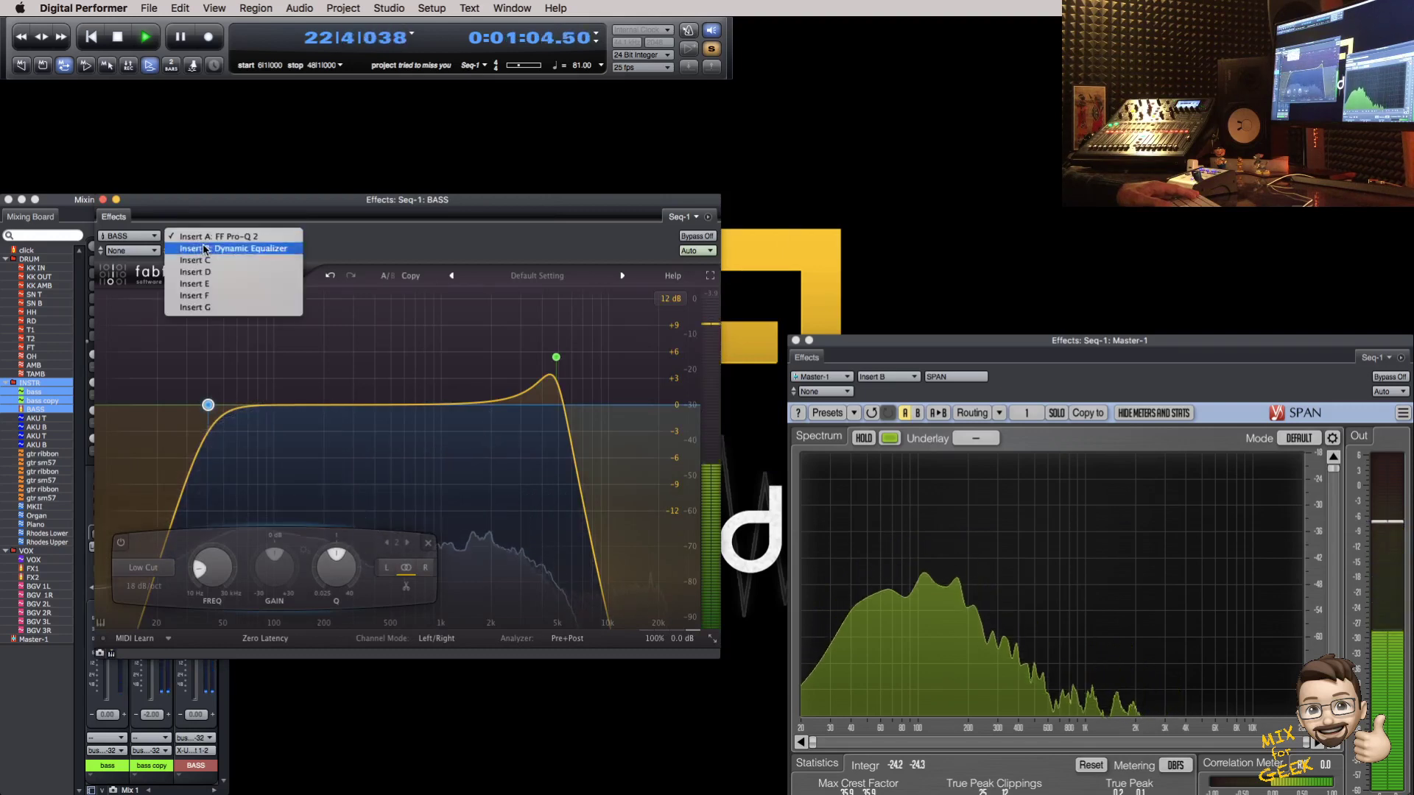
pyautogui.click(221, 247)
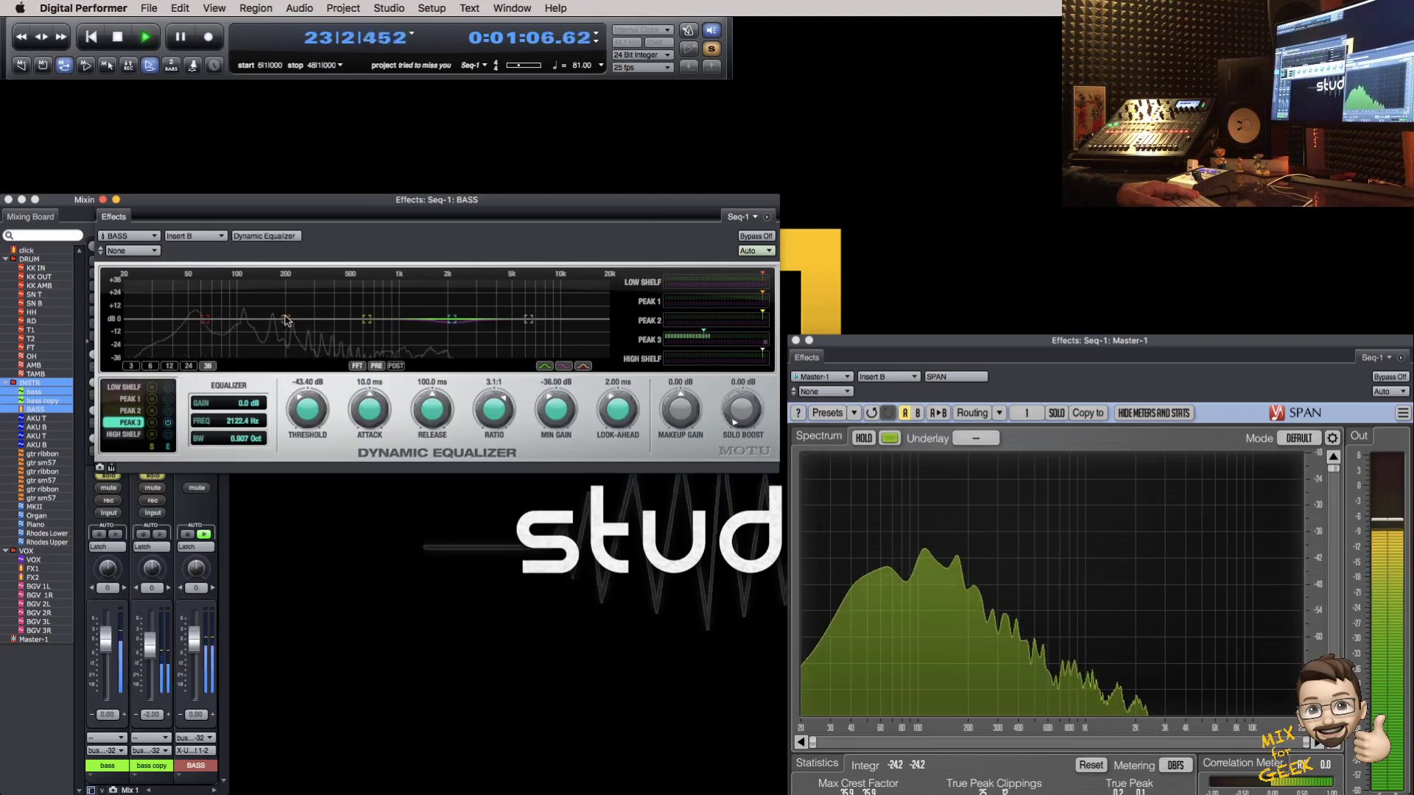
# Step: Enable and solo the Dynamic Equalizer's Peak 1 band and tune its frequency to 95.4 Hz
pyautogui.click(287, 319)
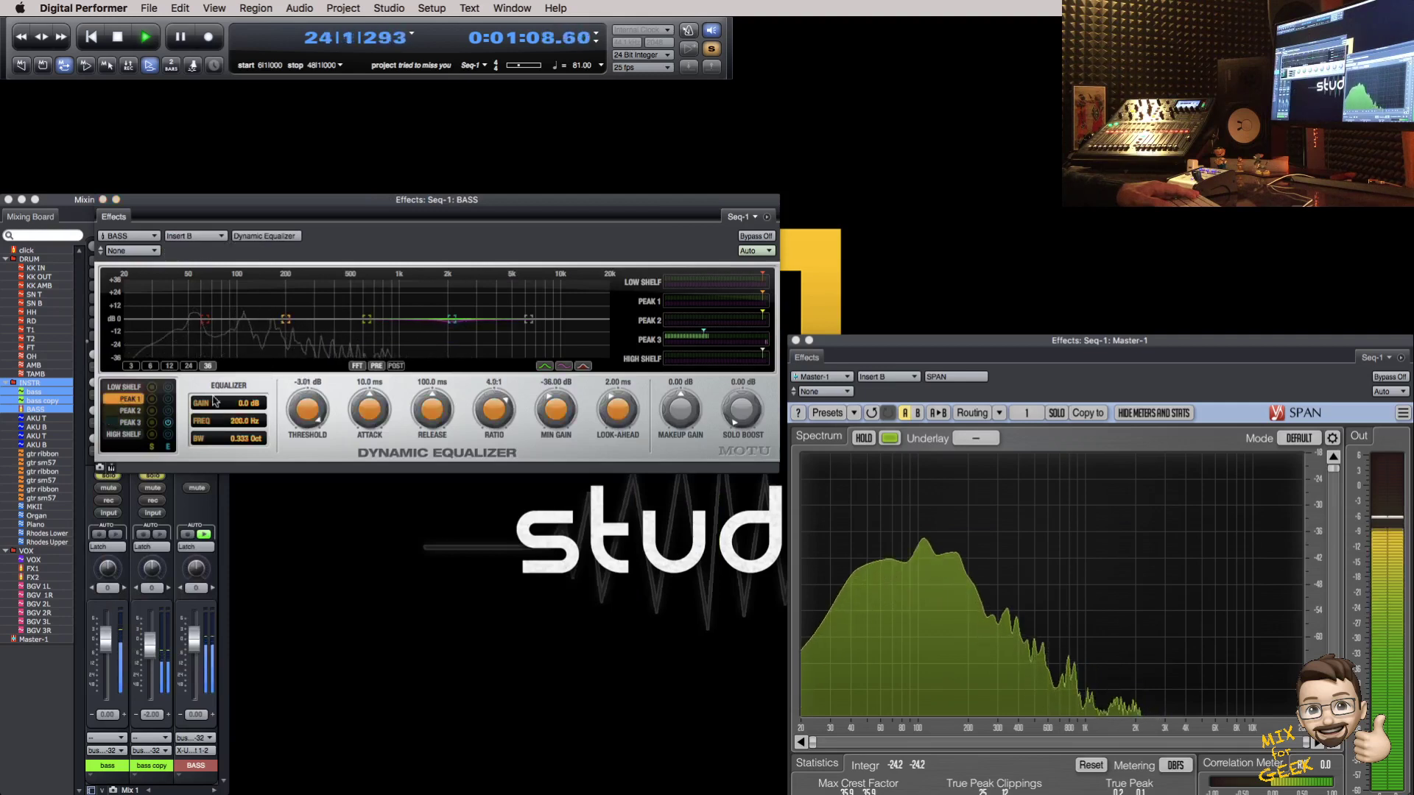
pyautogui.moveTo(287, 320); pyautogui.dragTo(242, 322)
pyautogui.click(168, 399)
pyautogui.click(151, 398)
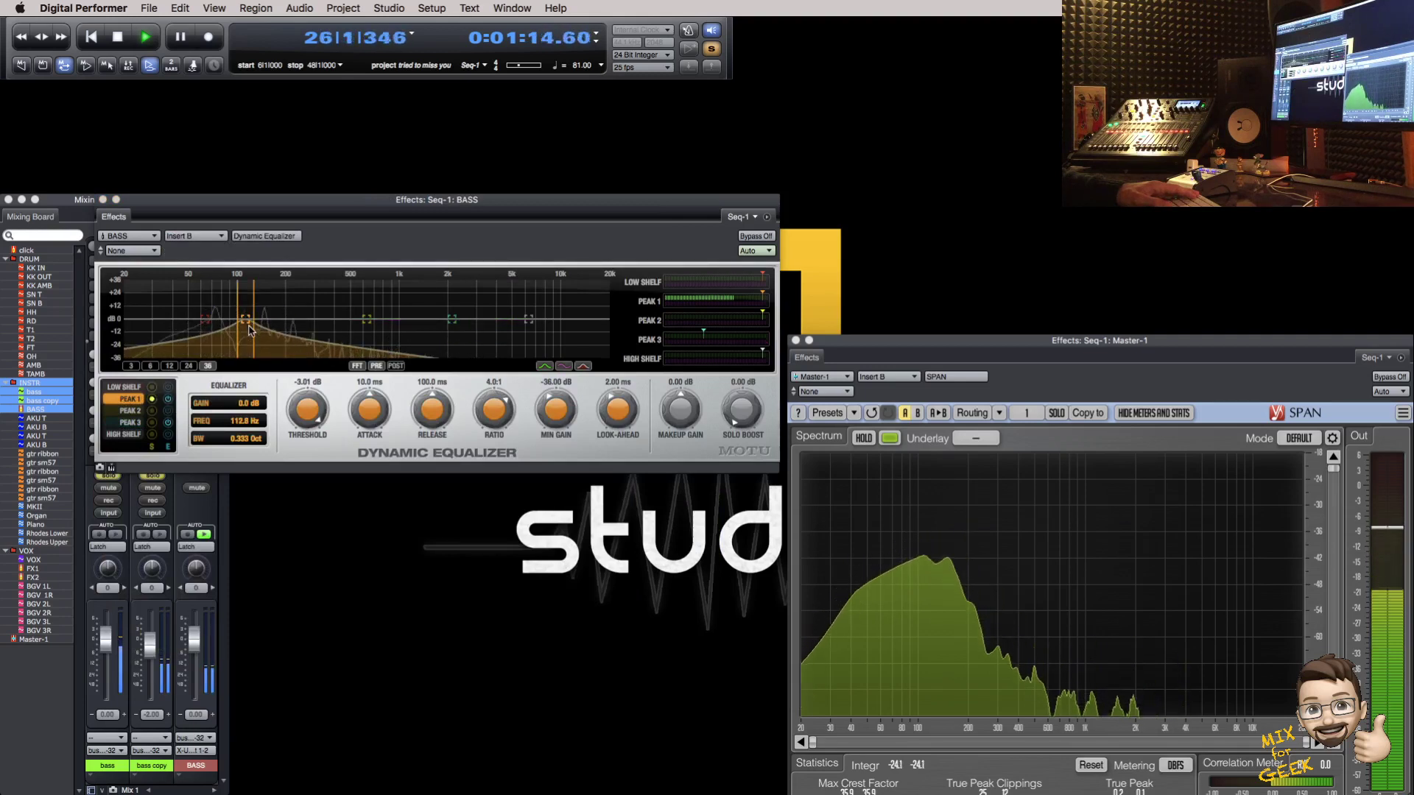
pyautogui.moveTo(246, 321); pyautogui.dragTo(240, 326)
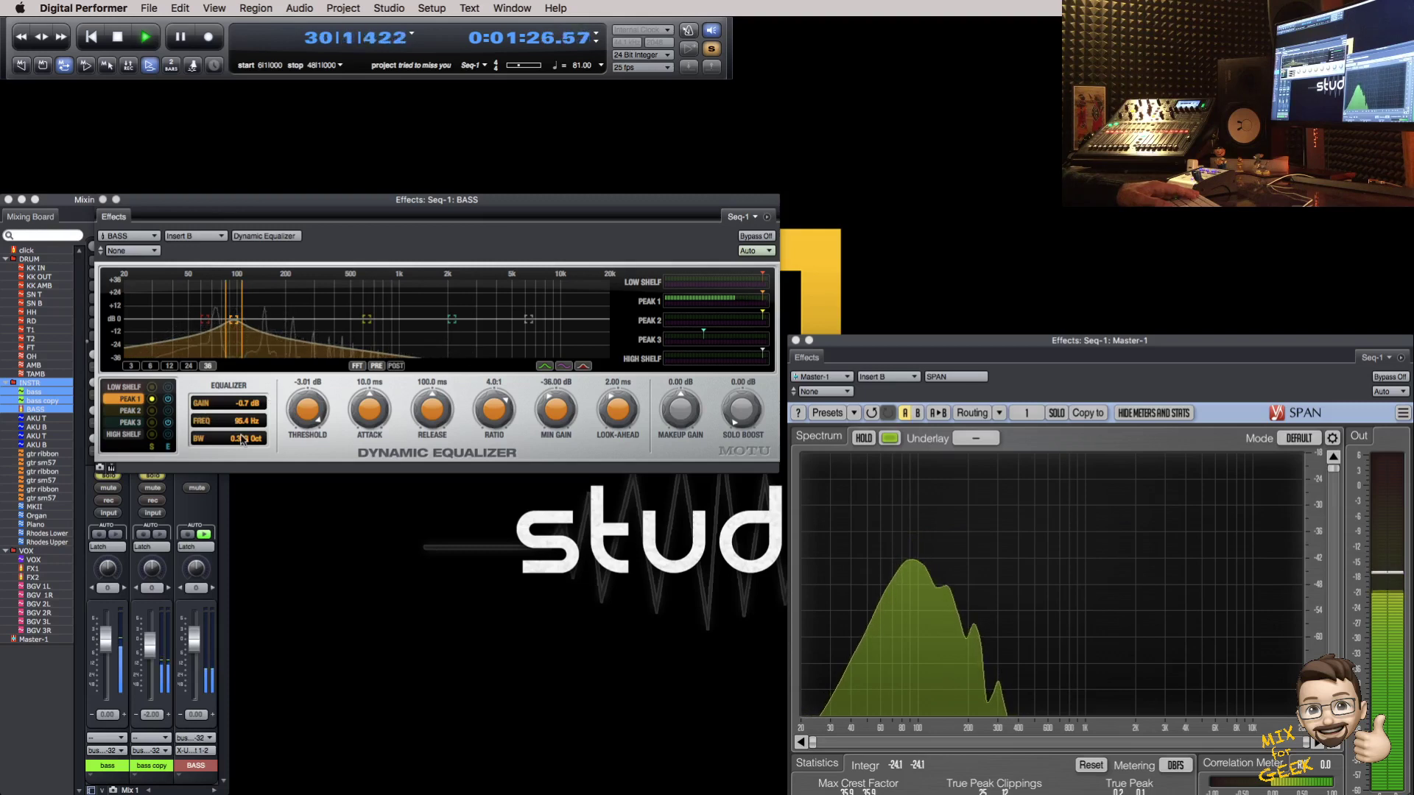
# Step: Widen Peak 1's bandwidth to about 0.76 Oct and set its gain to 0 dB
pyautogui.scroll(-5, 241, 436)
pyautogui.click(241, 436)
pyautogui.scroll(5, 241, 438)
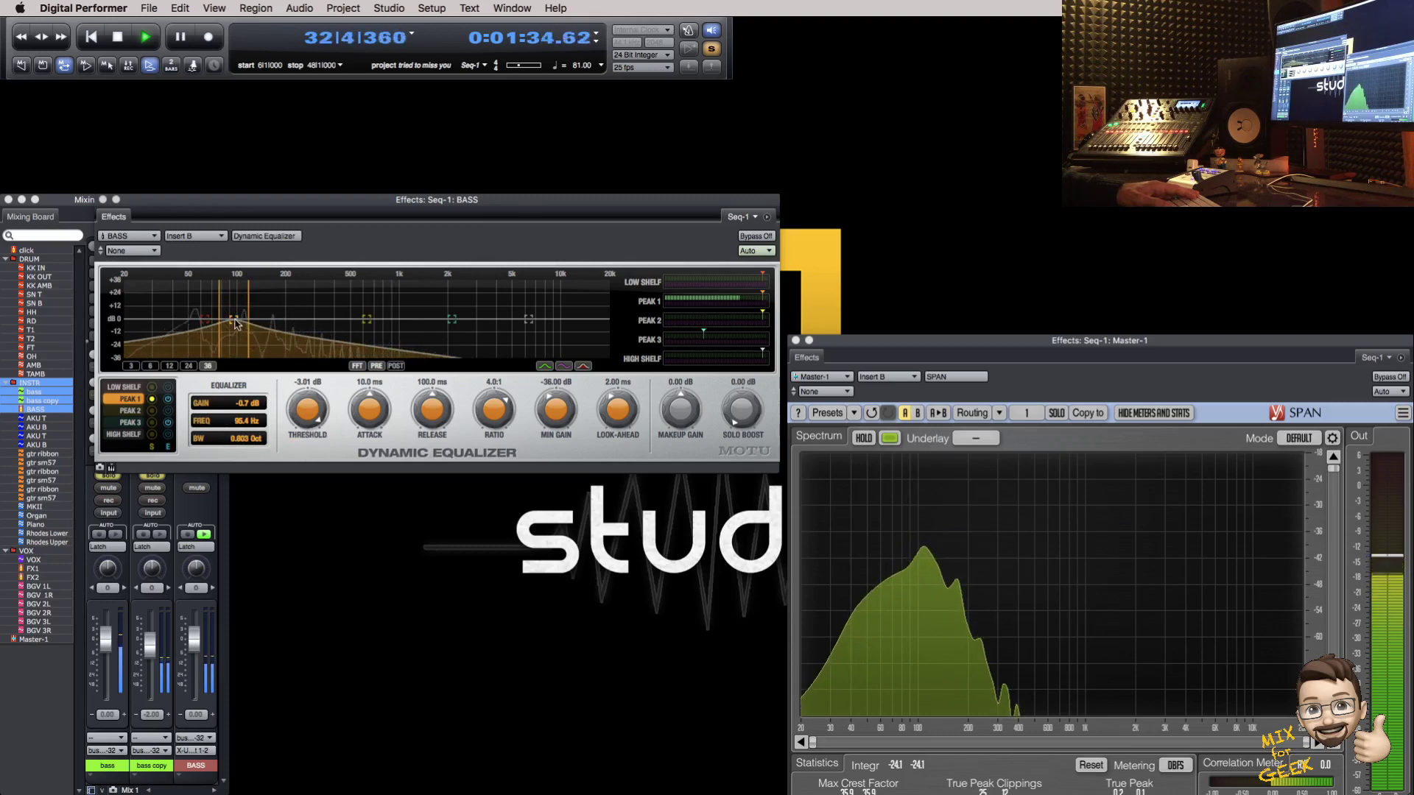
pyautogui.moveTo(248, 311); pyautogui.dragTo(252, 312)
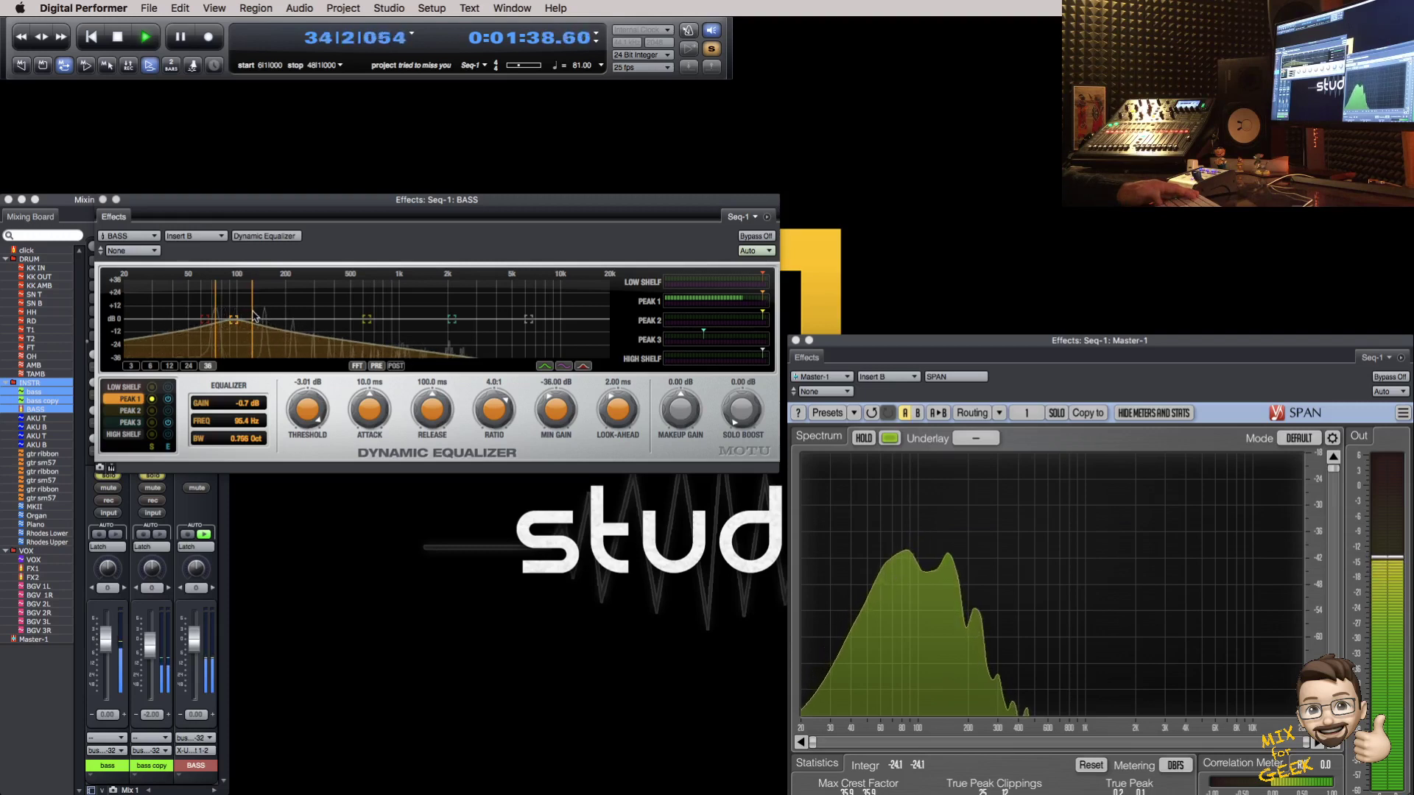
pyautogui.click(242, 404)
pyautogui.write('0')
pyautogui.press('Return')
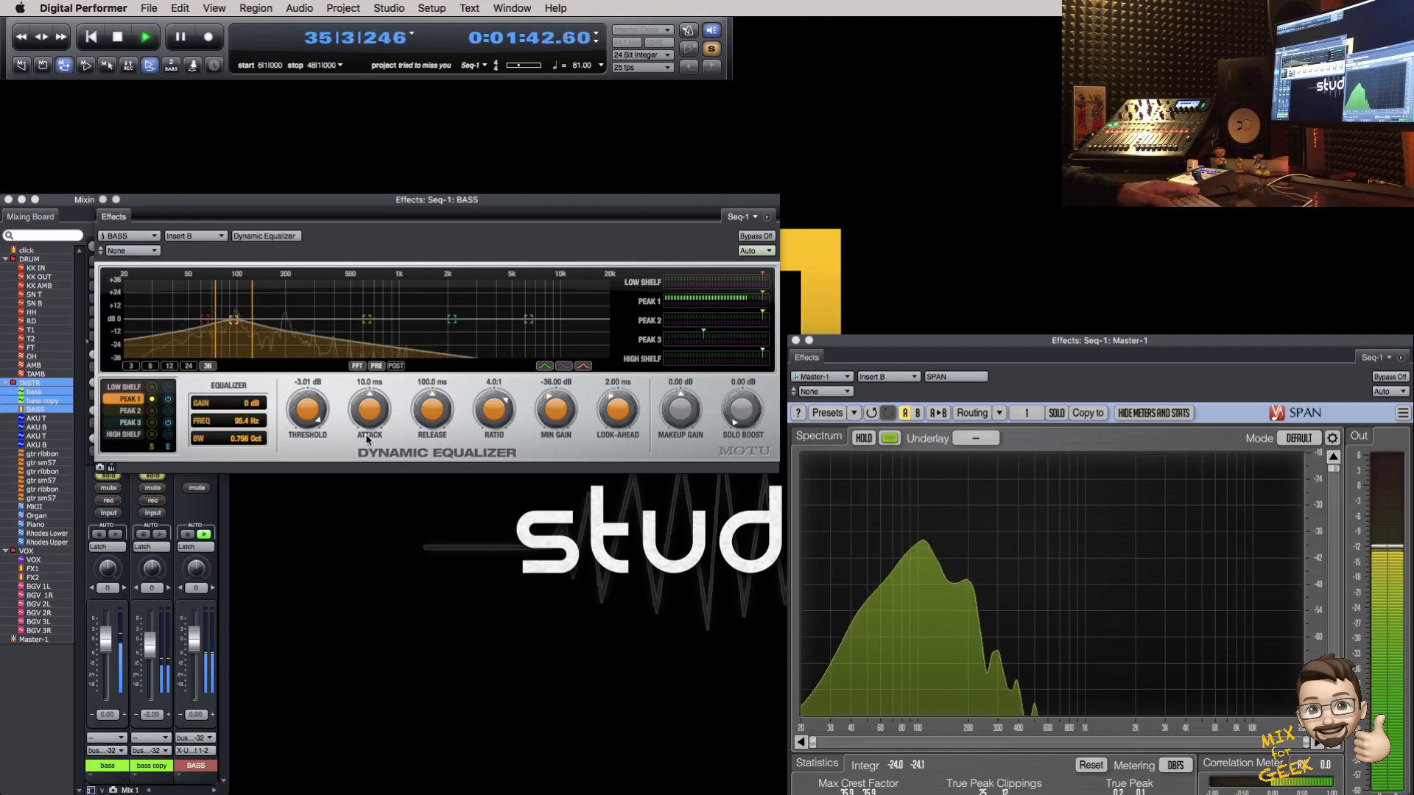
# Step: Set Peak 1's ratio to 2.3:1 and its threshold to about -25.9 dB, and take the band out of solo
pyautogui.moveTo(494, 409); pyautogui.dragTo(494, 427)
pyautogui.moveTo(307, 409); pyautogui.dragTo(309, 412)
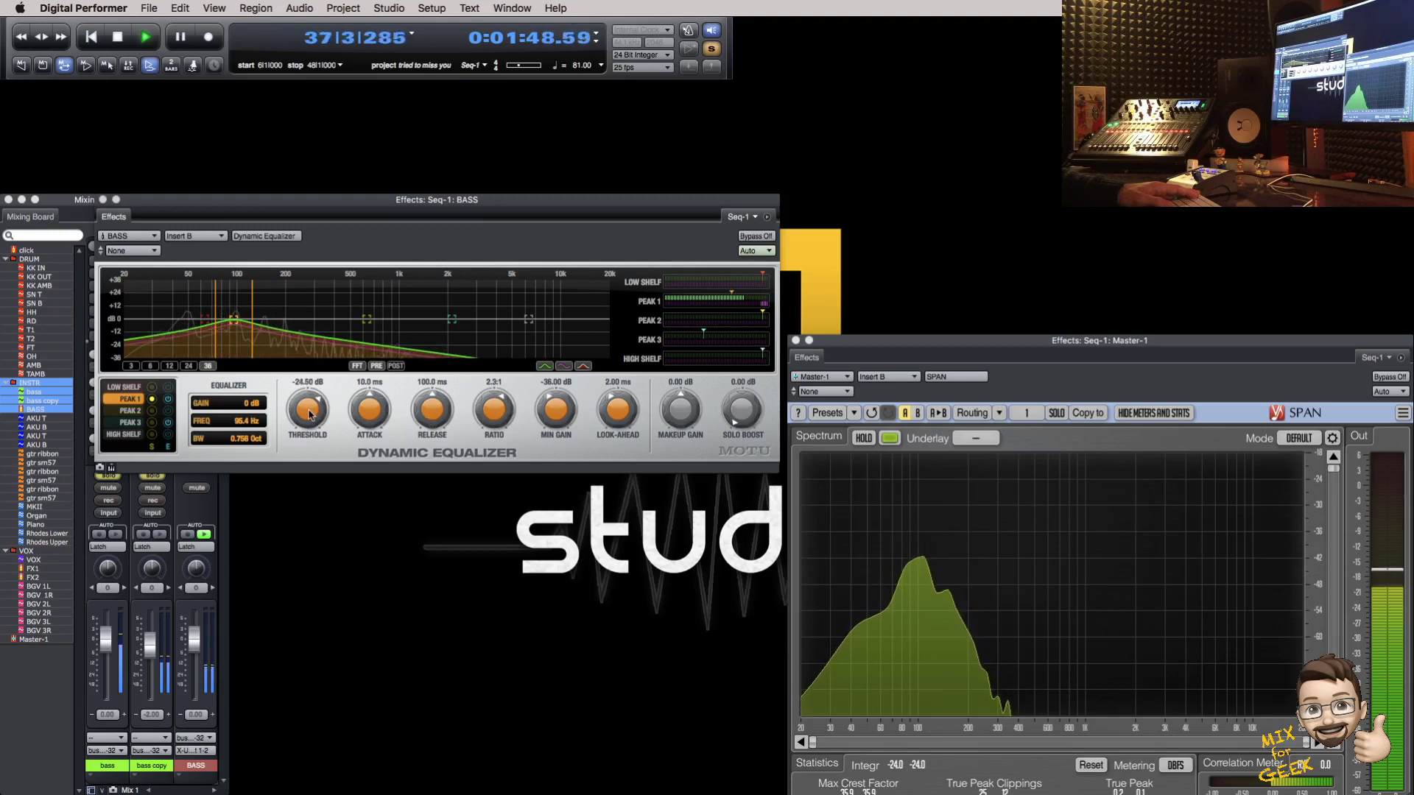
pyautogui.moveTo(307, 409); pyautogui.dragTo(307, 412)
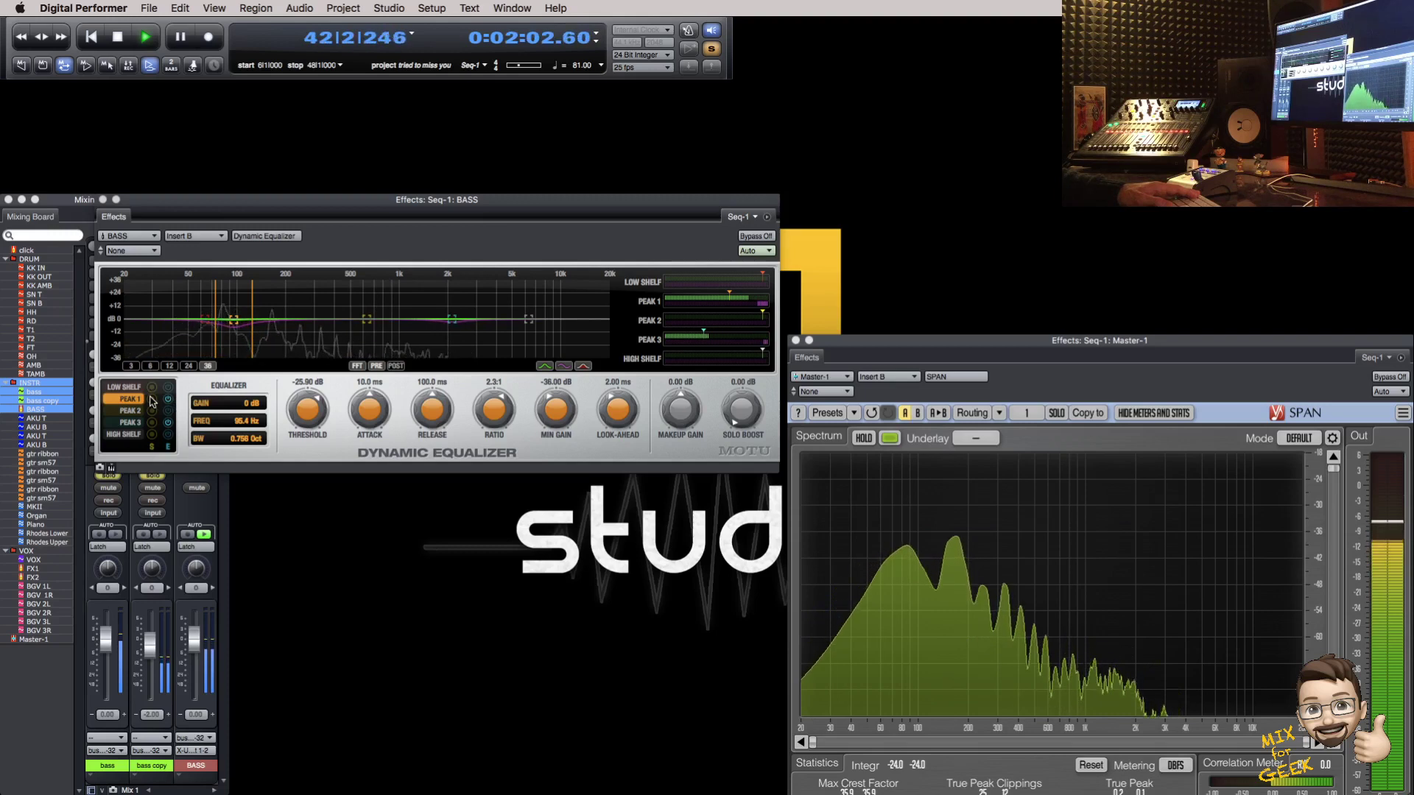
# Step: In the BASS aux's FF Pro-Q 2, add a bell band at about 193 Hz and set its gain to -3 dB
pyautogui.click(209, 236)
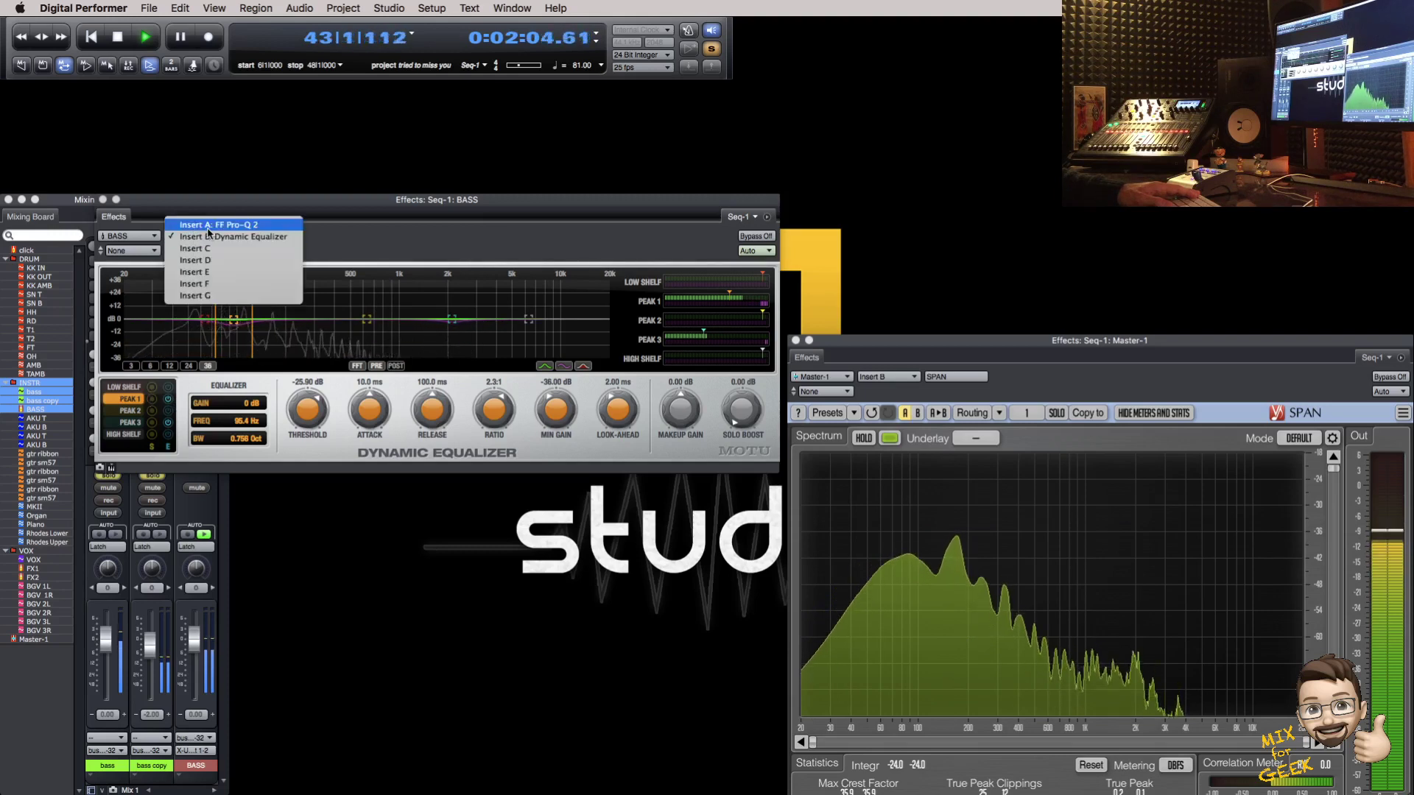
pyautogui.click(208, 224)
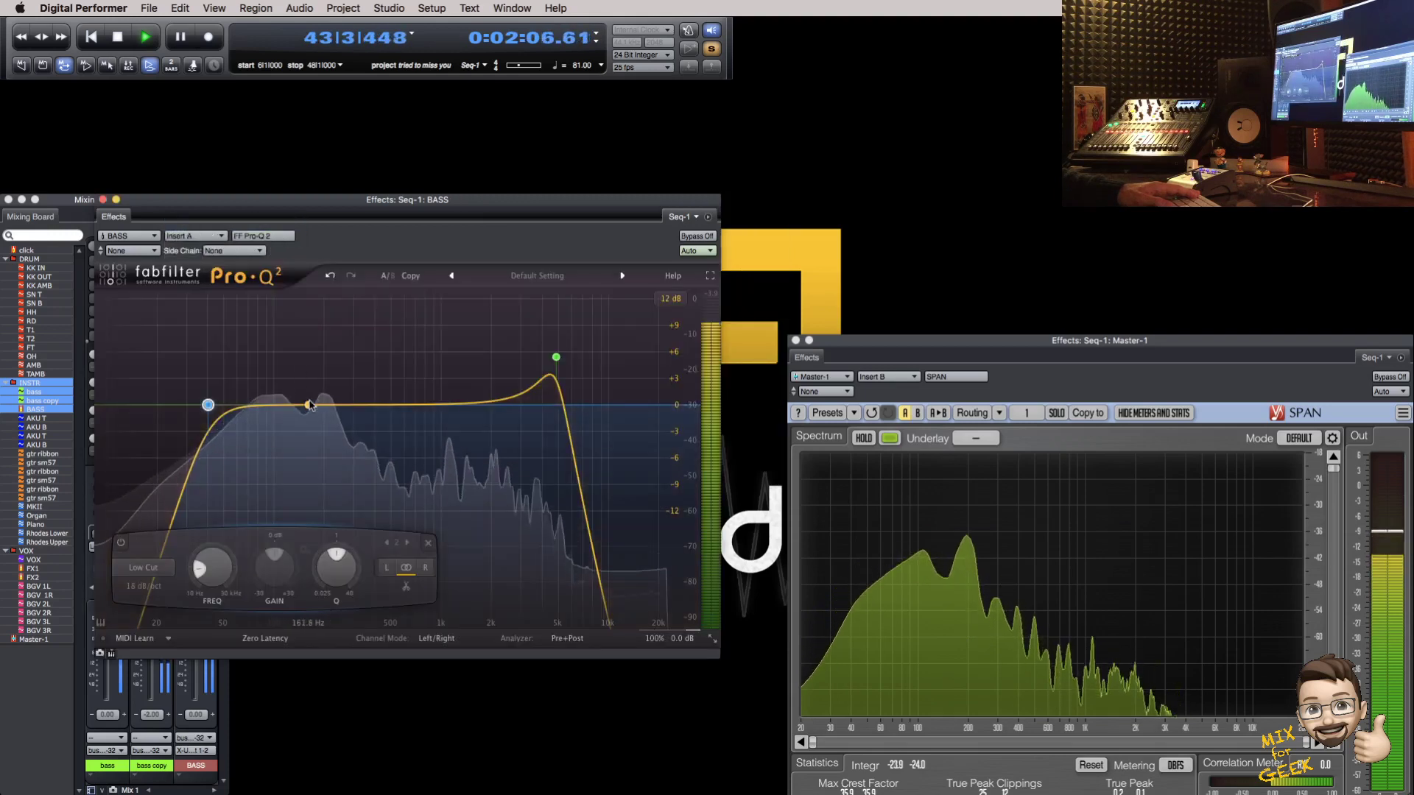
pyautogui.moveTo(311, 404); pyautogui.dragTo(322, 383)
pyautogui.scroll(-3, 321, 384)
pyautogui.click(344, 346)
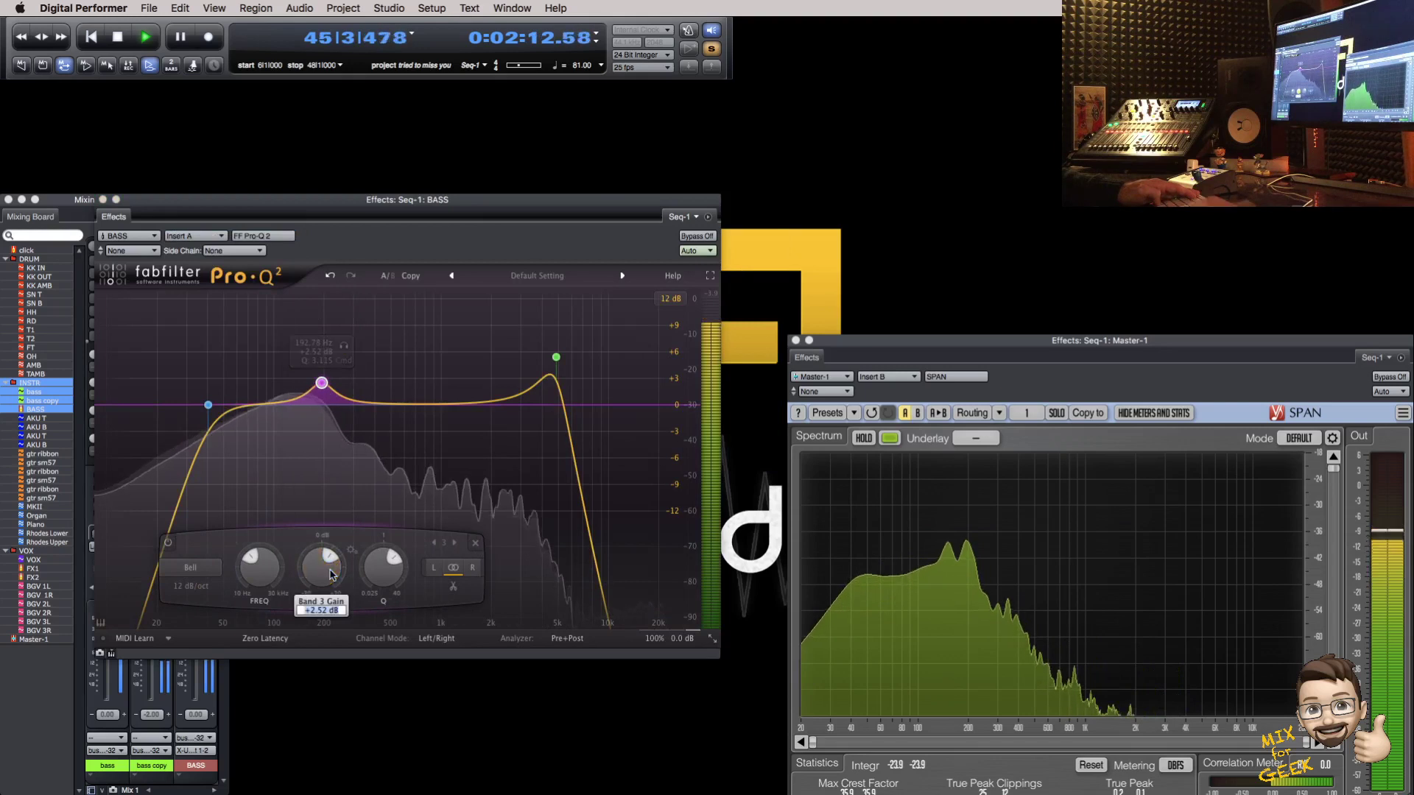
pyautogui.write('-3')
pyautogui.press('Return')
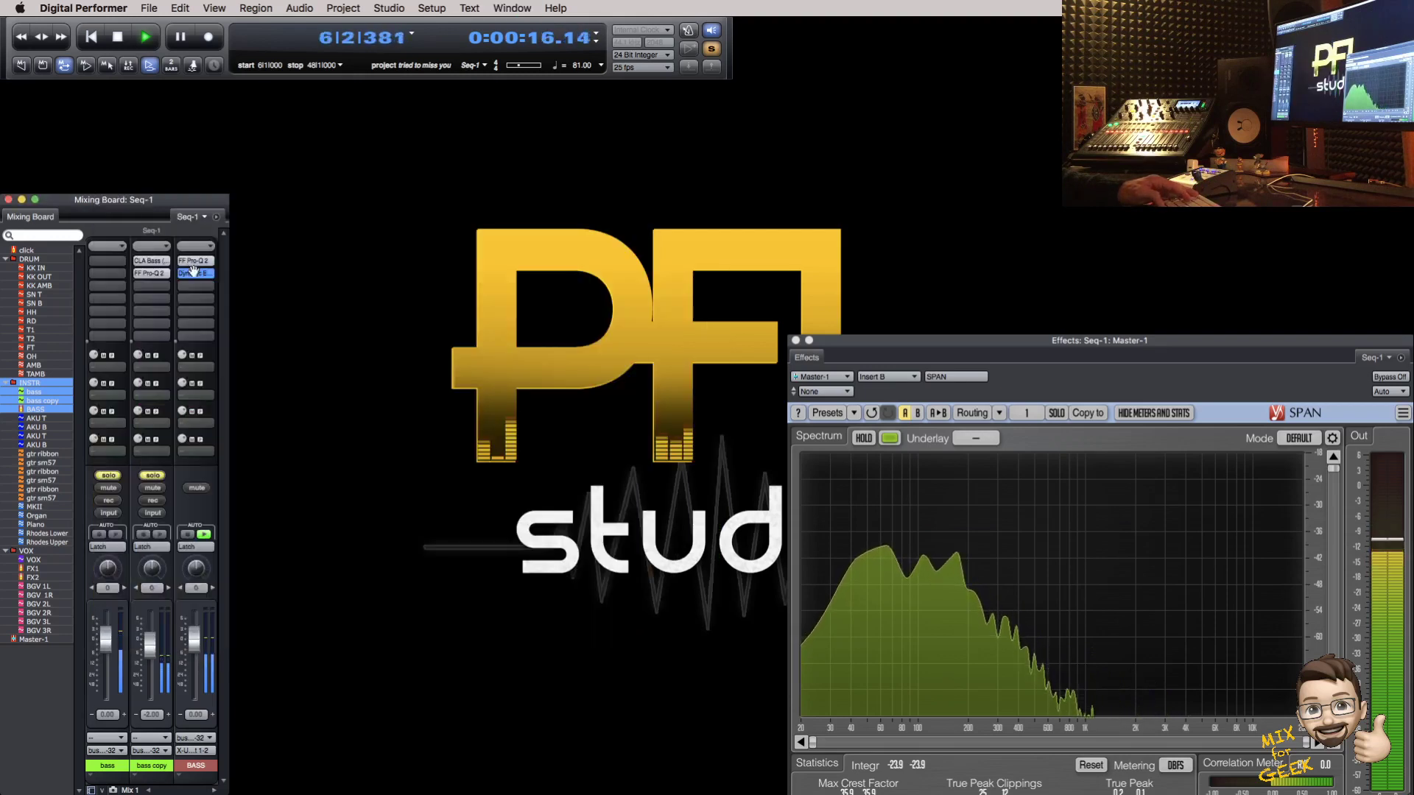
# Step: Enable the Dynamic Equalizer's Low Shelf band, set its ratio to 1.6:1 and threshold to about -22.4 dB, and take it out of solo
pyautogui.click(194, 272)
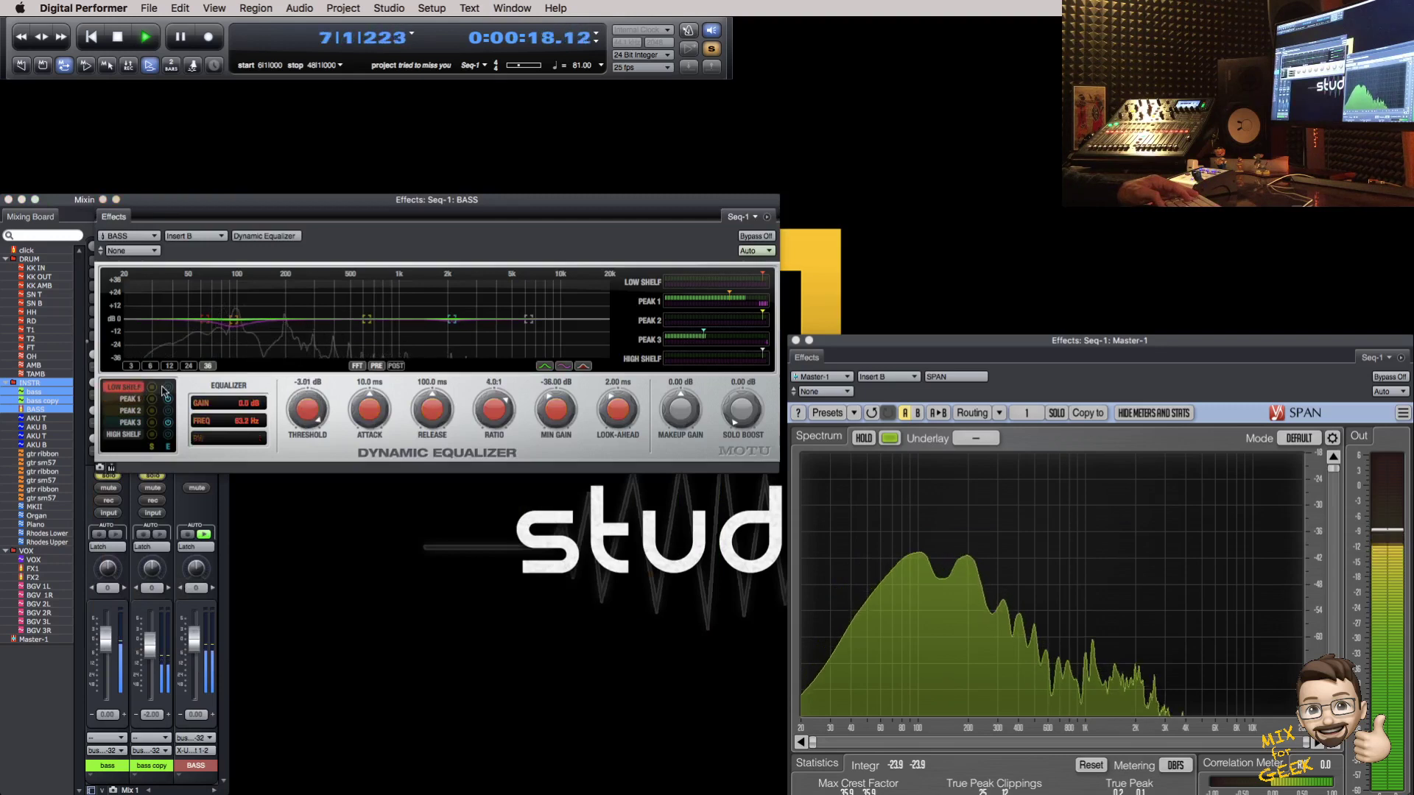
pyautogui.click(151, 386)
pyautogui.moveTo(494, 410); pyautogui.dragTo(493, 433)
pyautogui.moveTo(307, 409)
pyautogui.mouseDown()
pyautogui.moveTo(308, 446)
pyautogui.moveTo(316, 410)
pyautogui.mouseUp()
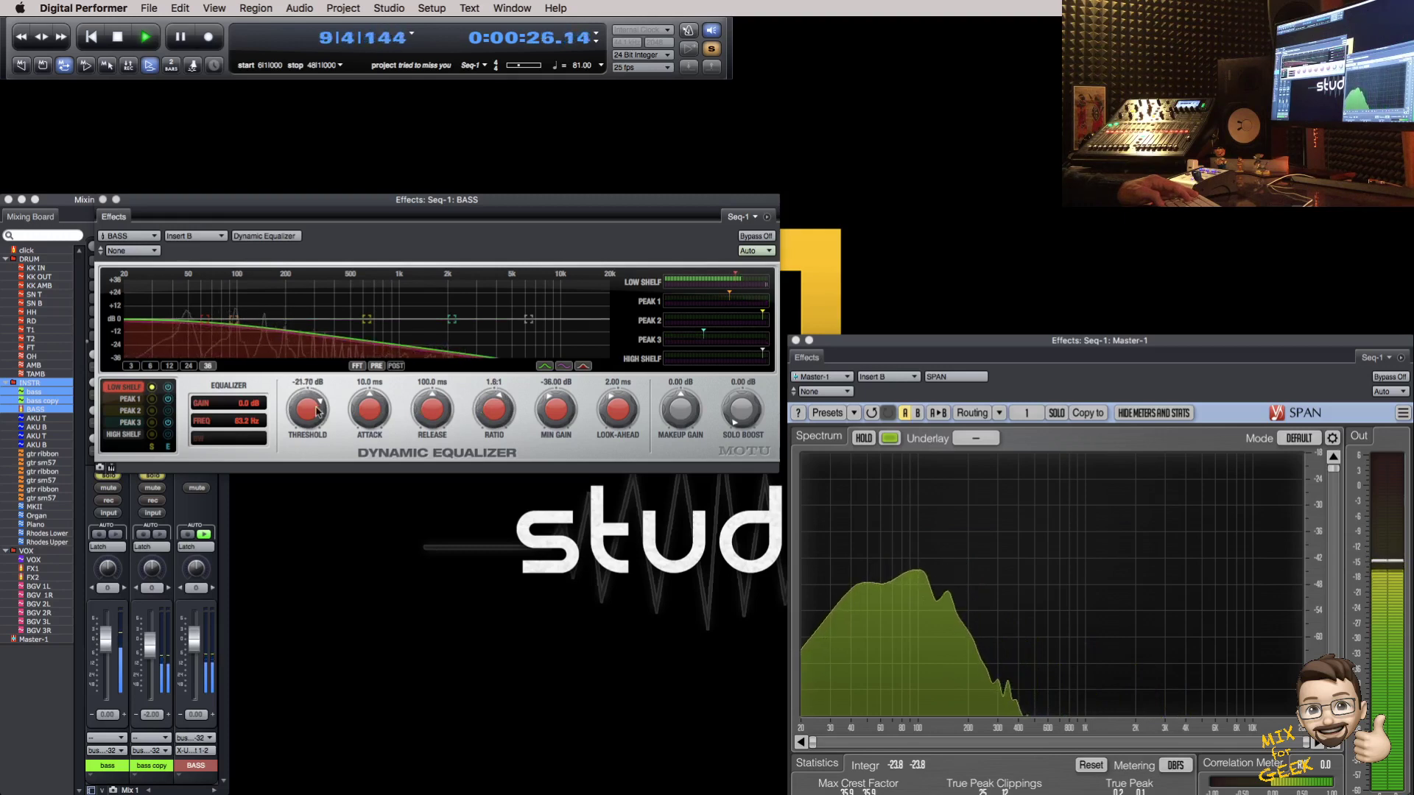
pyautogui.moveTo(318, 411); pyautogui.dragTo(318, 414)
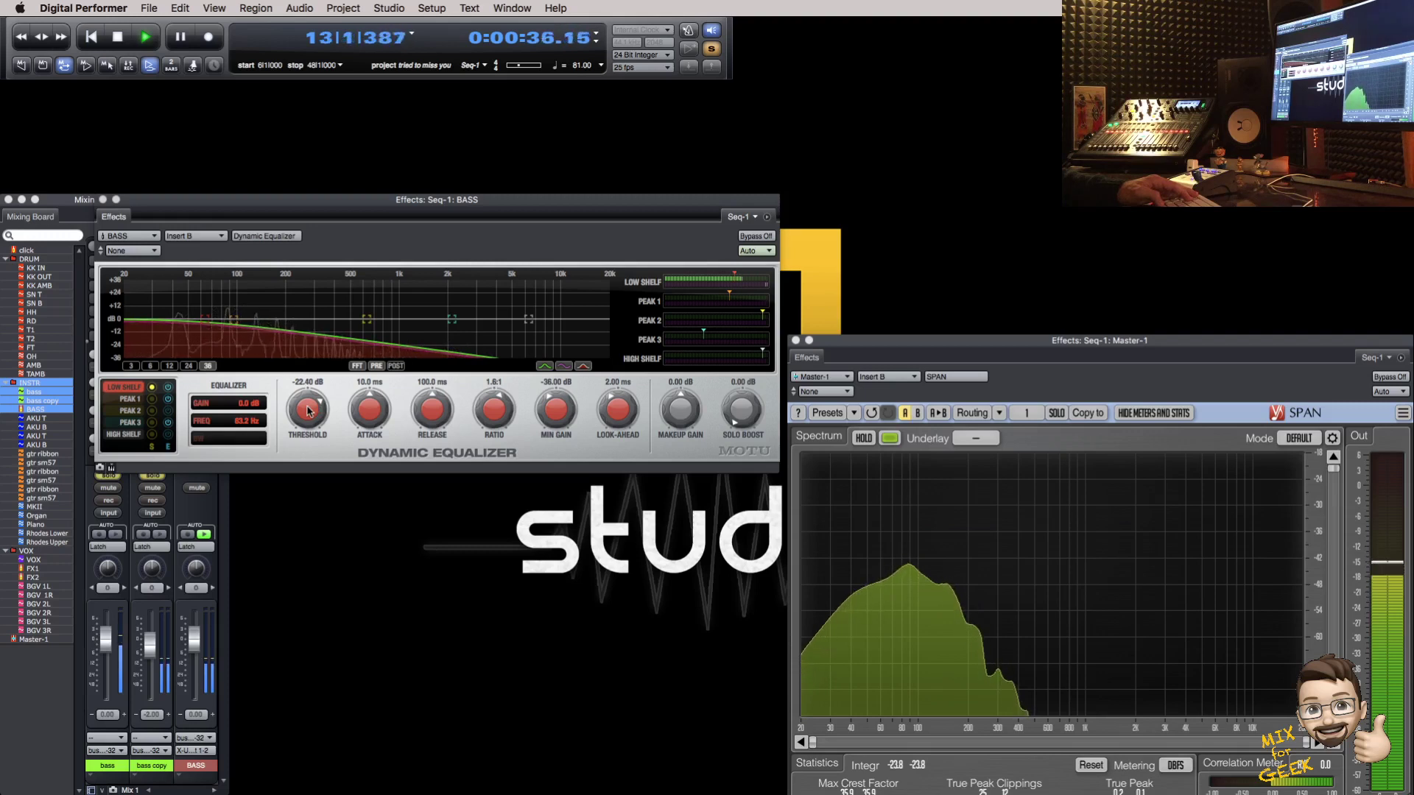
pyautogui.press('super+w')
pyautogui.click(189, 271)
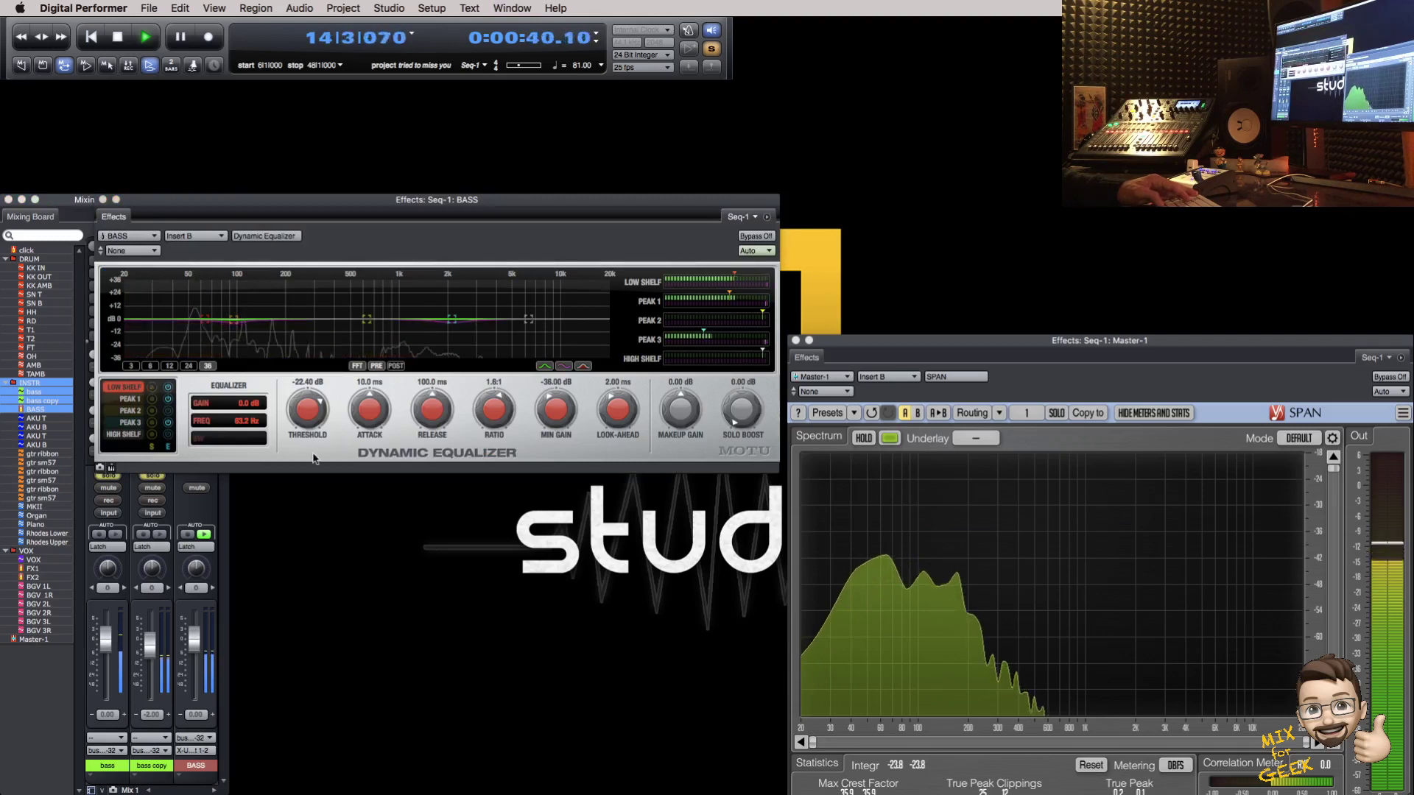
pyautogui.press('super+w')
# Step: Load the Waves dbx-160 stereo compressor in Insert C of the BASS aux and set its mix to 50
pyautogui.click(194, 285)
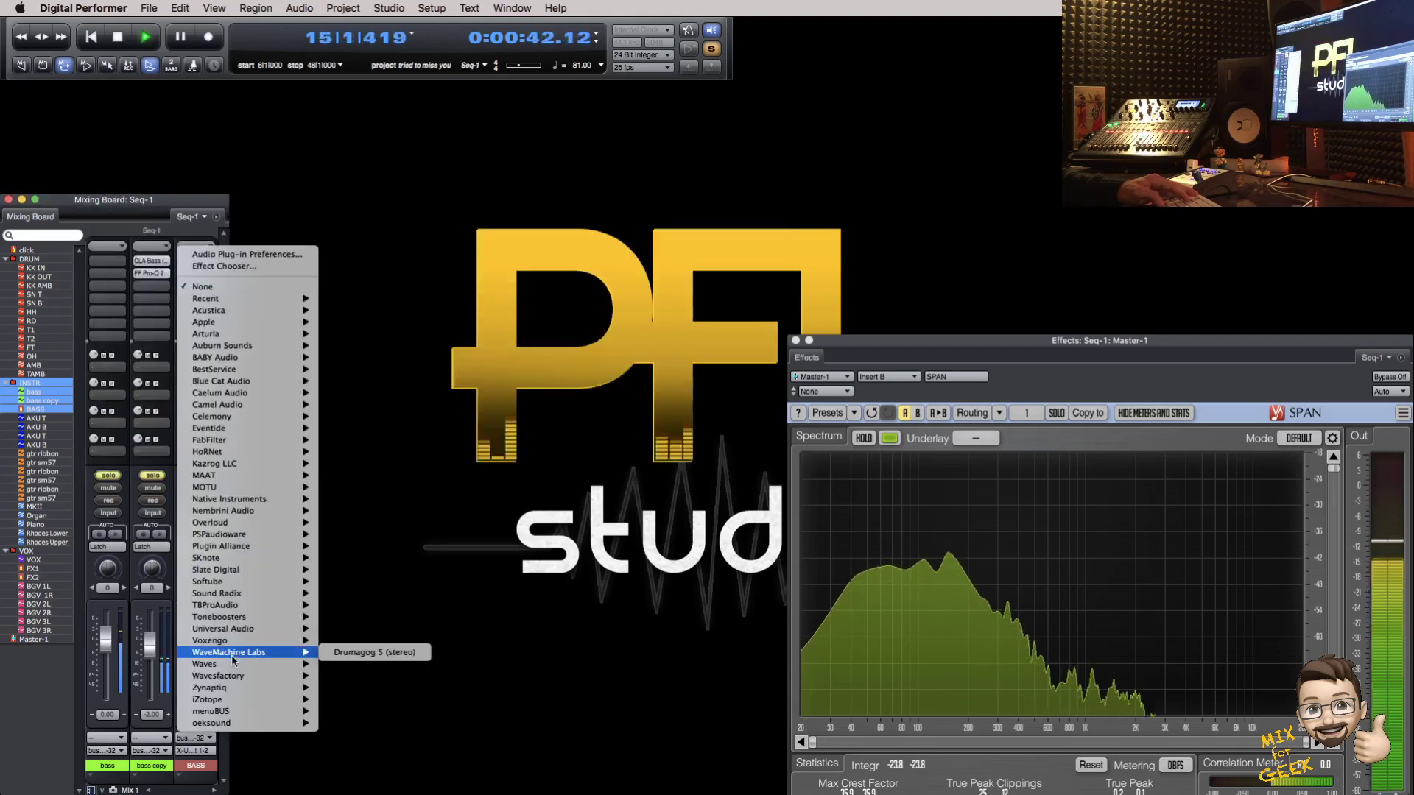
pyautogui.moveTo(235, 664)
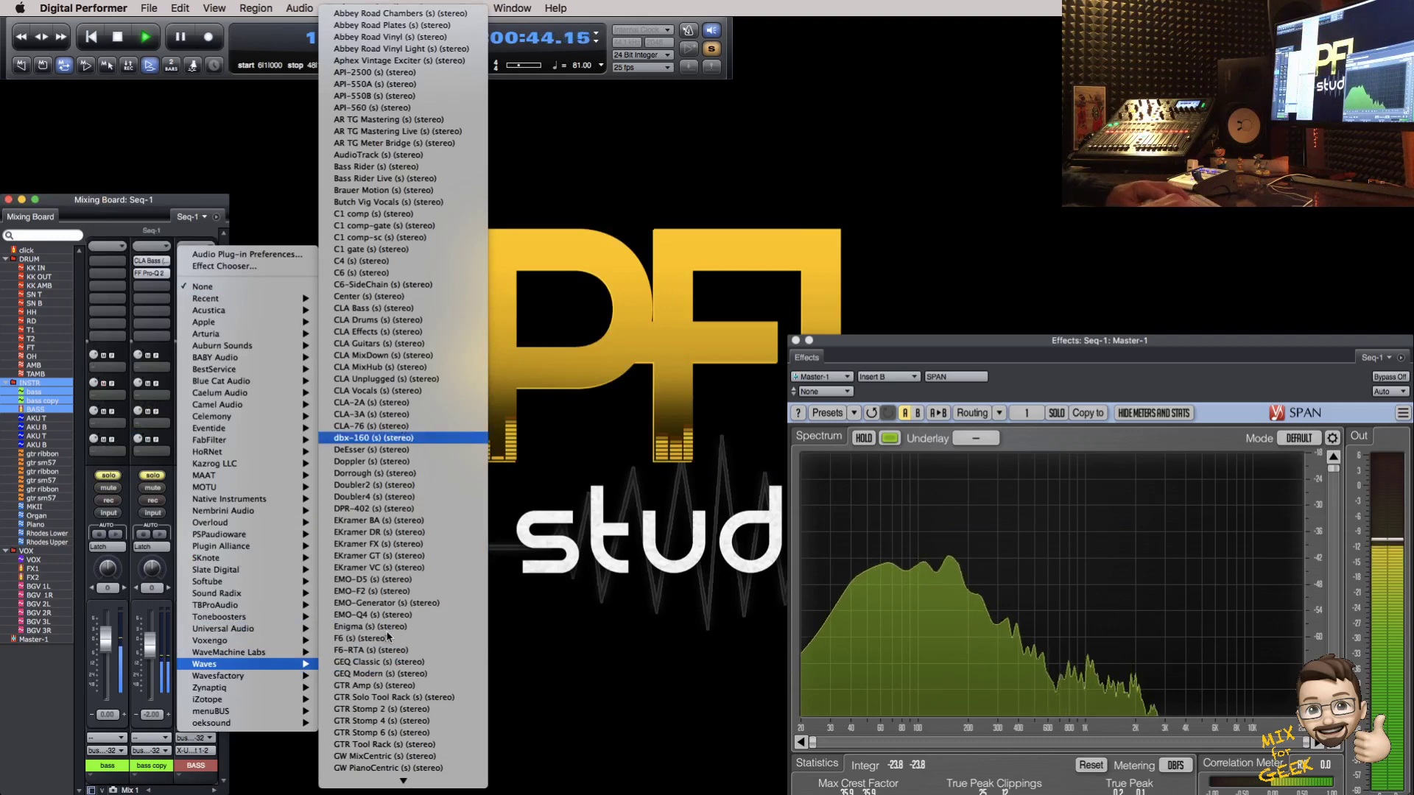
pyautogui.click(368, 438)
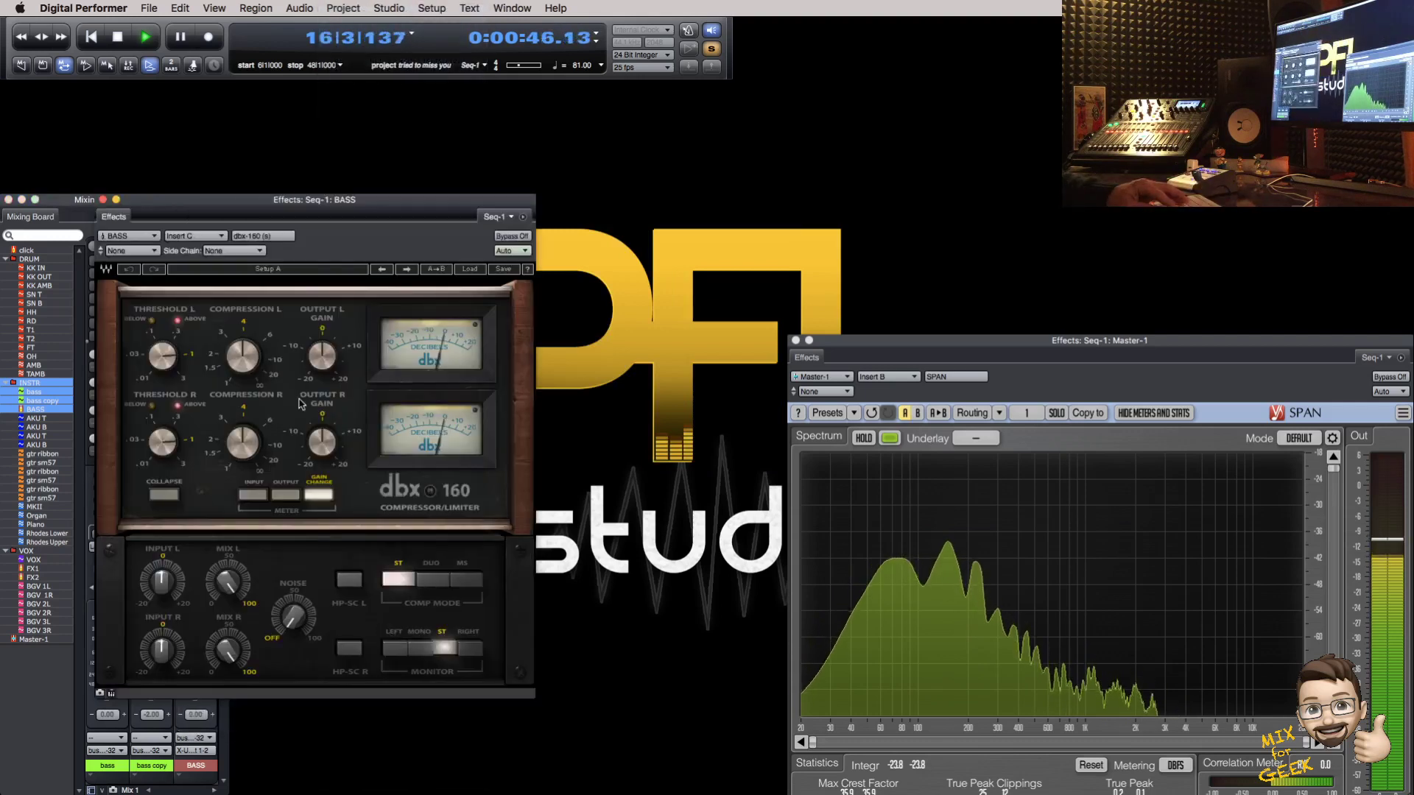
pyautogui.moveTo(234, 579)
pyautogui.write('50')
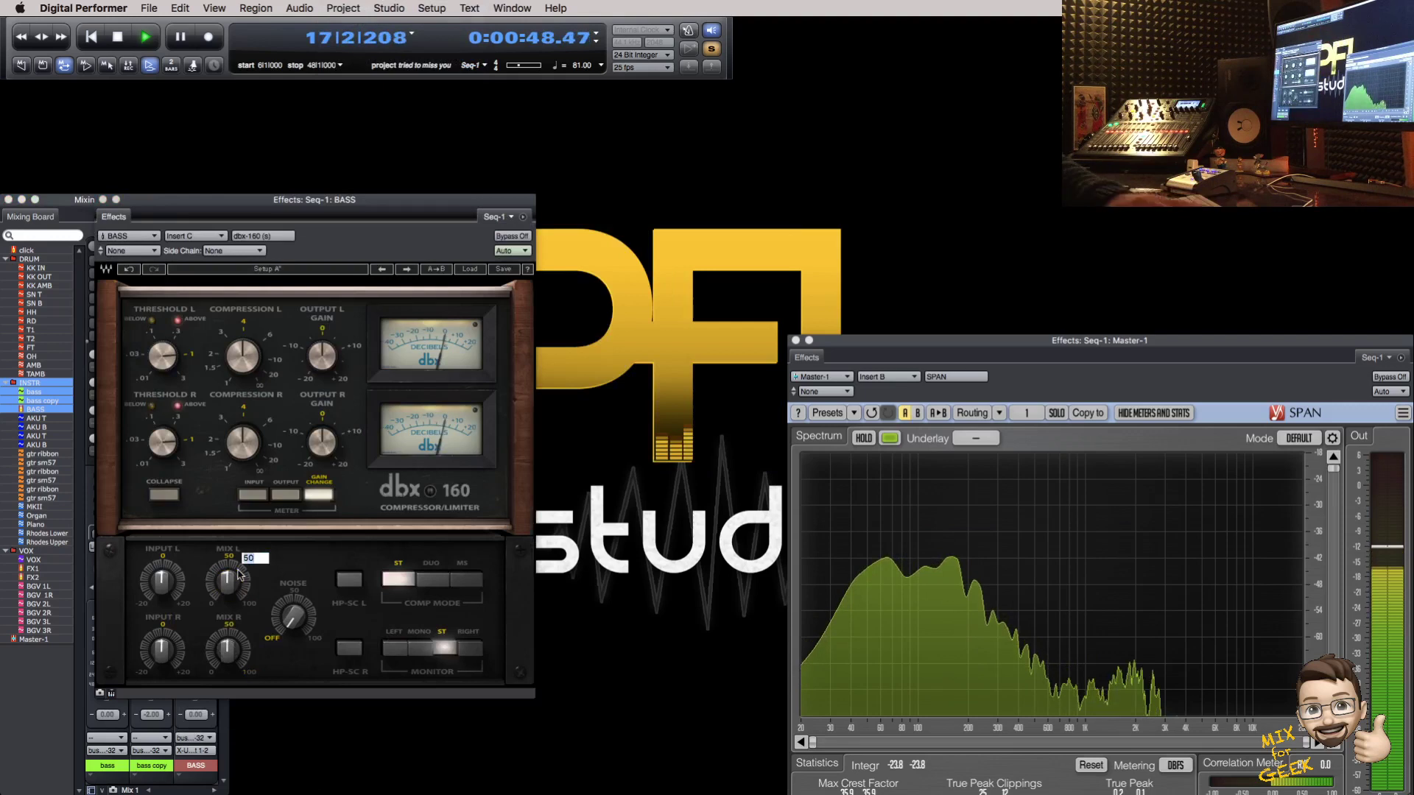
pyautogui.press('Return')
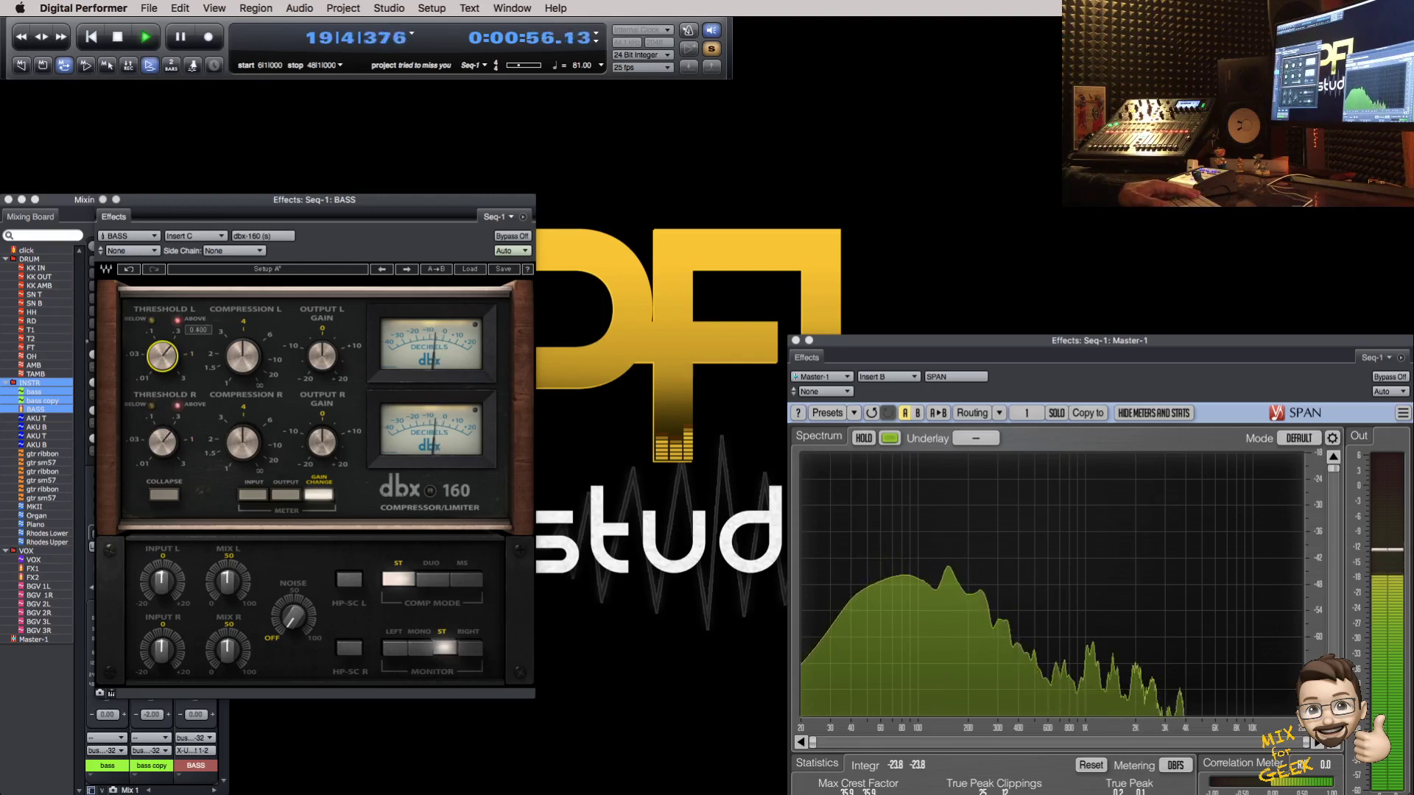
# Step: Adjust the dbx-160's output gain, compare the bass with the compressor bypassed, and close its window
pyautogui.click(325, 360)
pyautogui.click(511, 235)
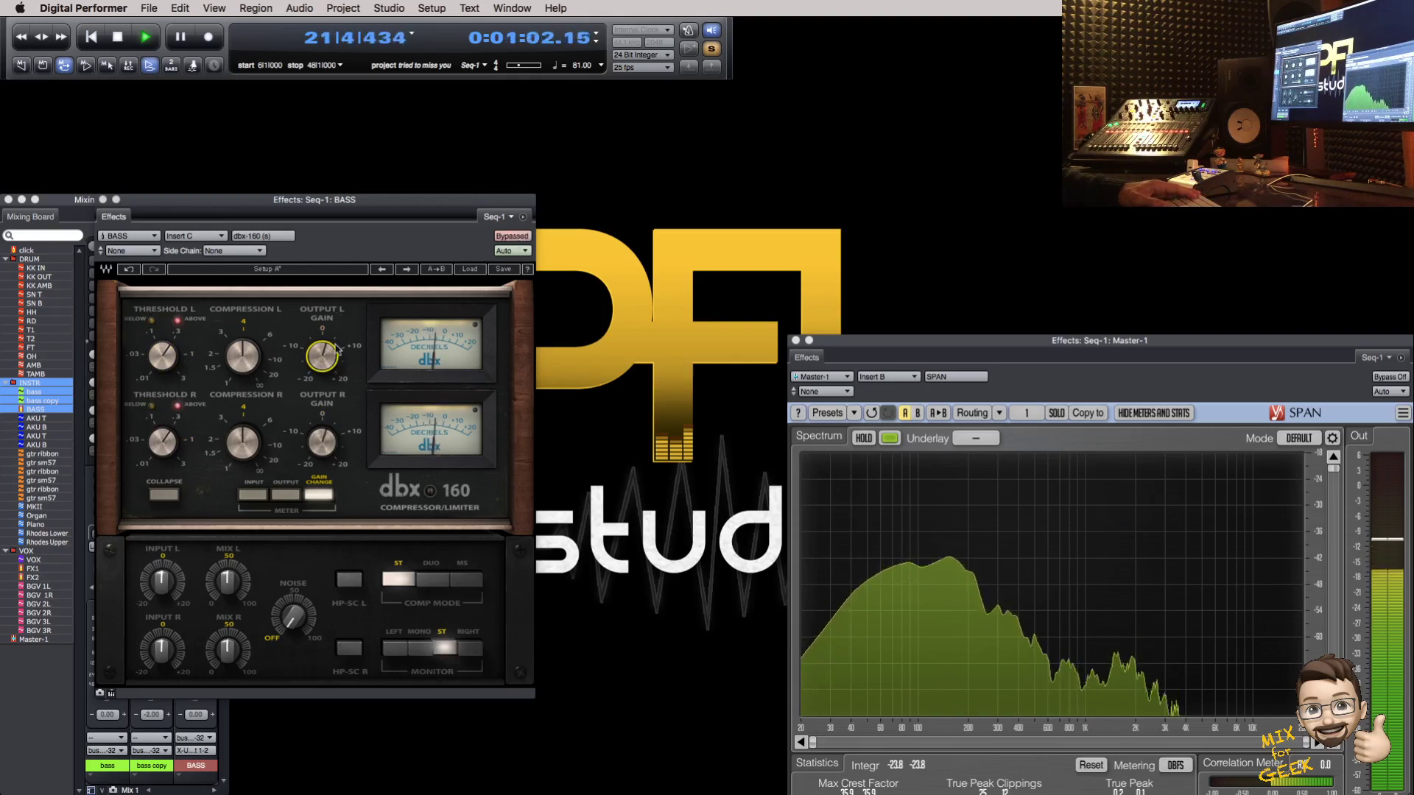
pyautogui.click(512, 235)
pyautogui.moveTo(433, 210); pyautogui.dragTo(587, 205)
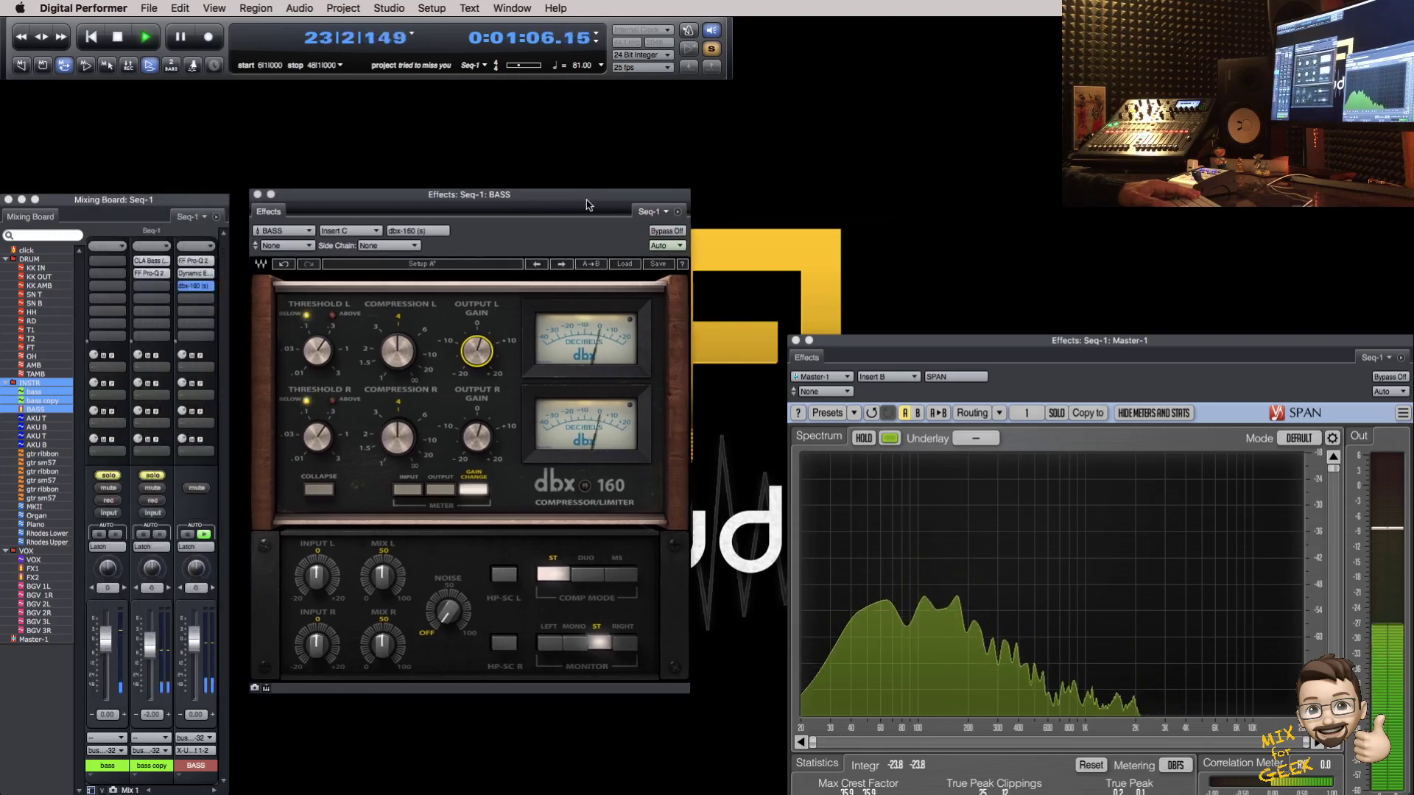
pyautogui.moveTo(586, 205); pyautogui.dragTo(588, 202)
pyautogui.press('super+w')
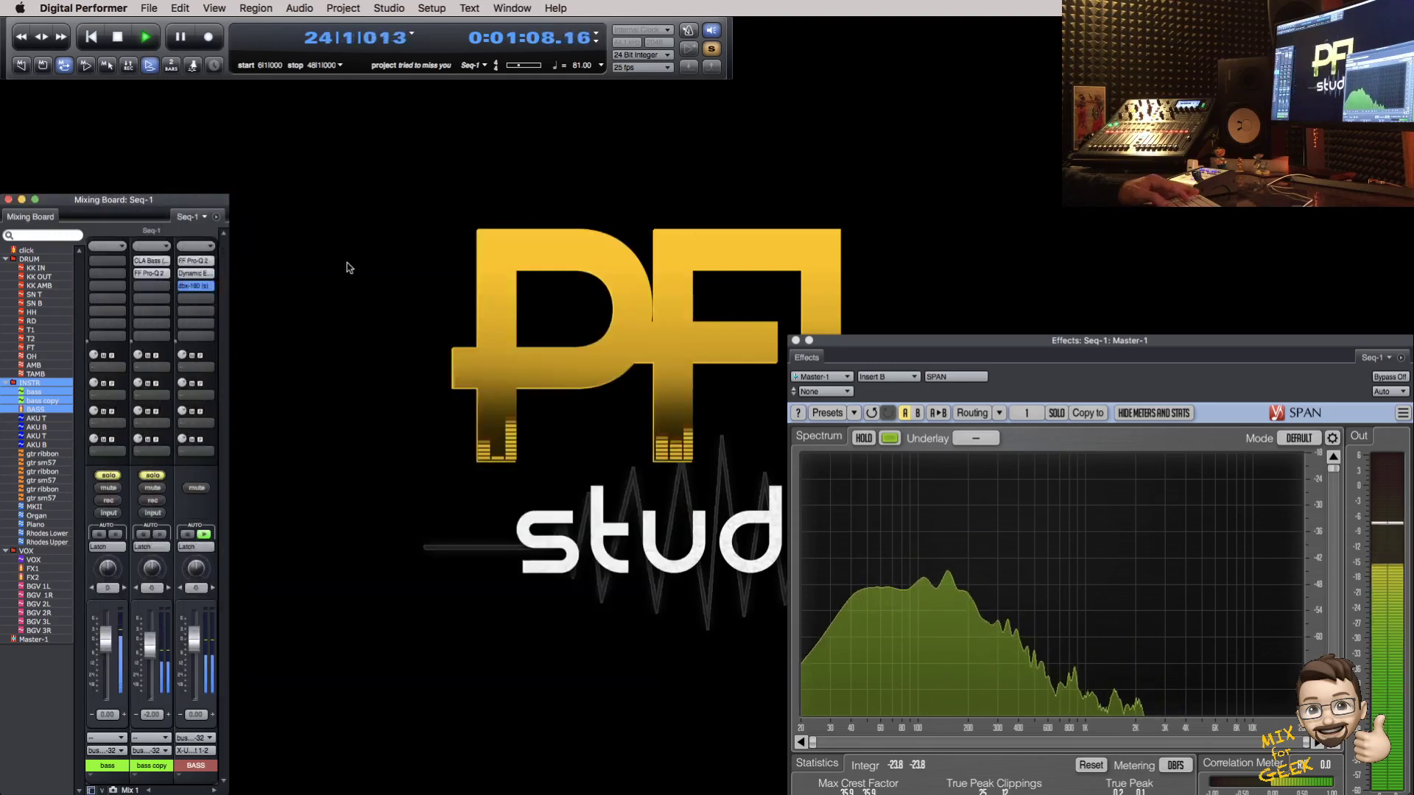
# Step: Stop playback and load the Waves SSLChannel in Insert D of the BASS aux
pyautogui.press('space')
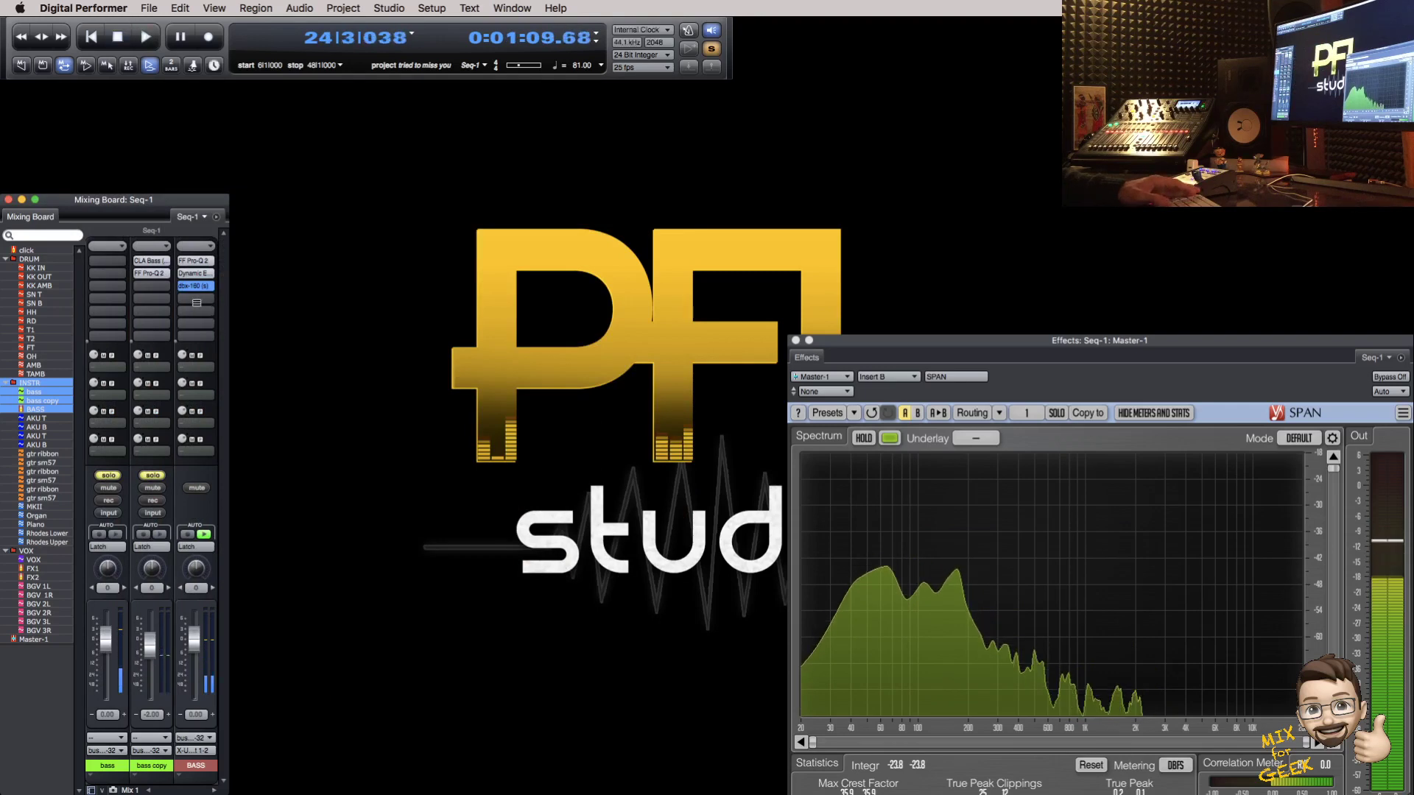
pyautogui.click(195, 297)
pyautogui.moveTo(243, 676)
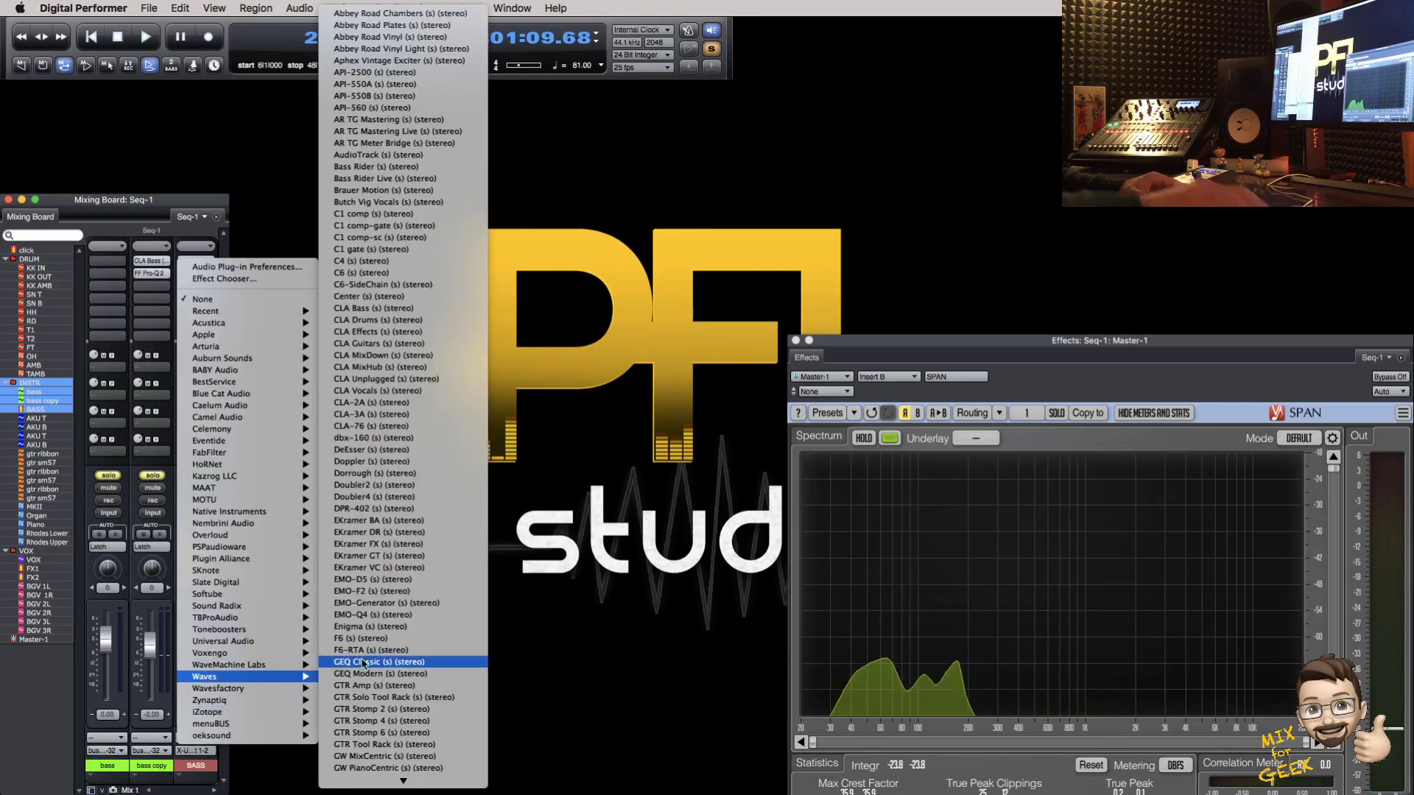
pyautogui.press('Return')
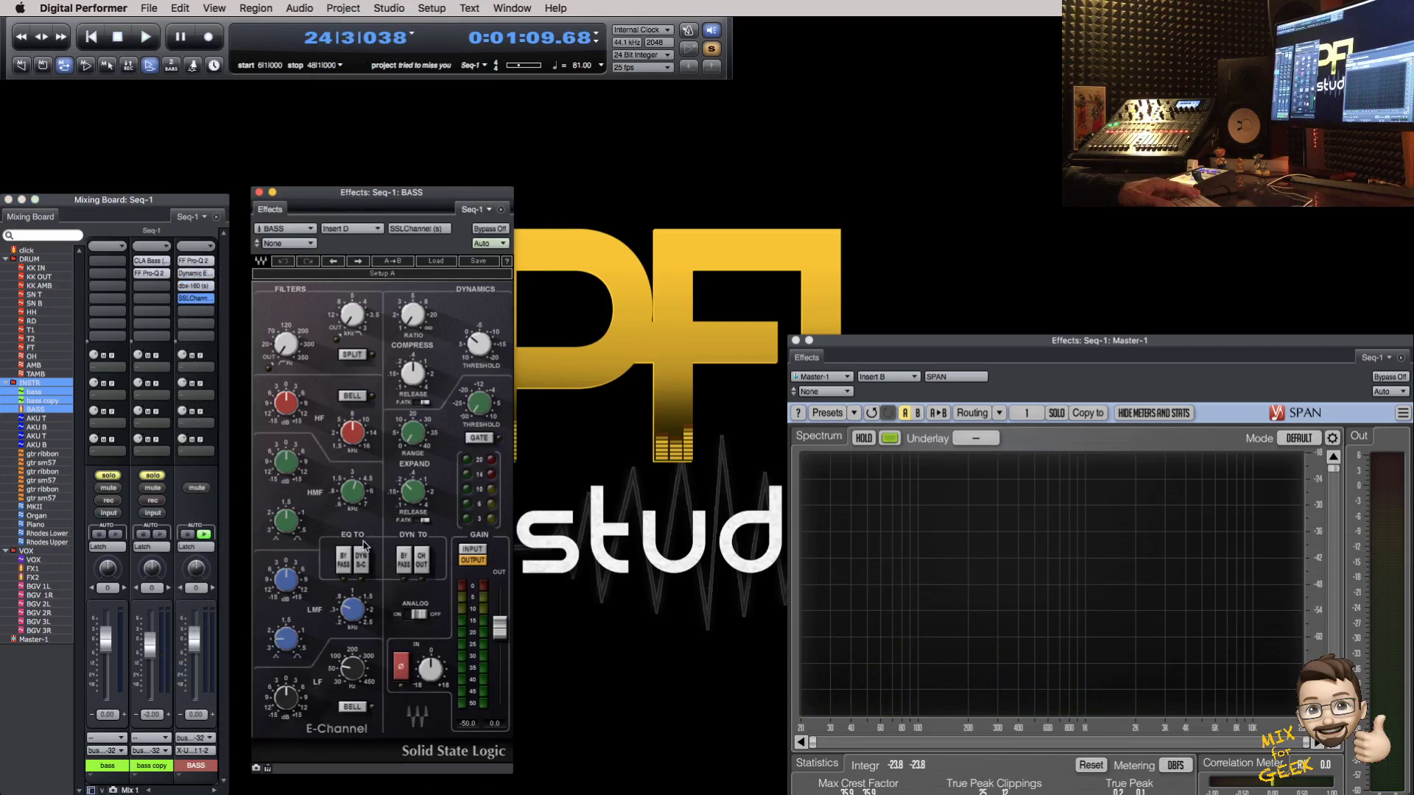
# Step: Shift the BASS aux's effects down one slot and load Waves X-Noise in the freed Insert A
pyautogui.moveTo(204, 300); pyautogui.dragTo(195, 270)
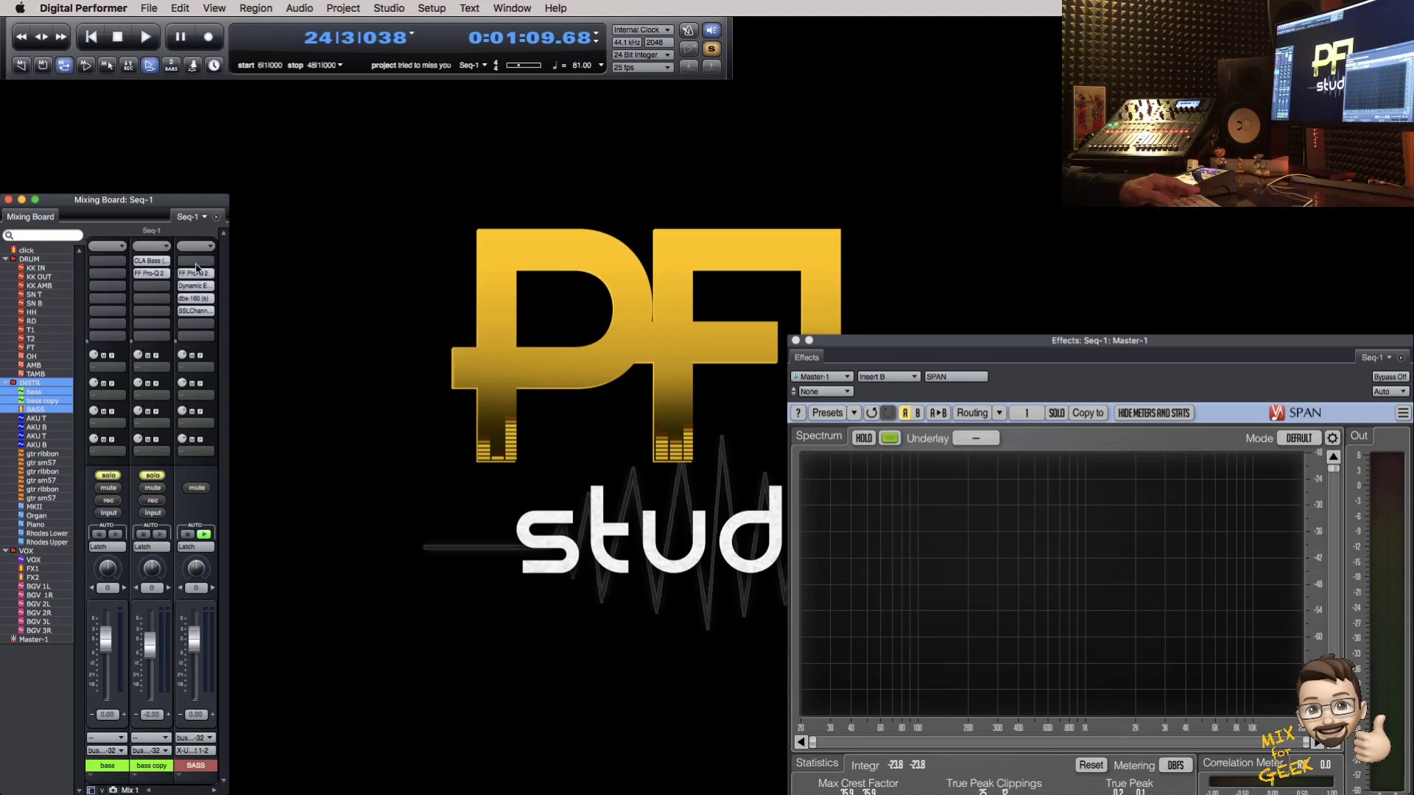
pyautogui.click(198, 274)
pyautogui.moveTo(204, 640)
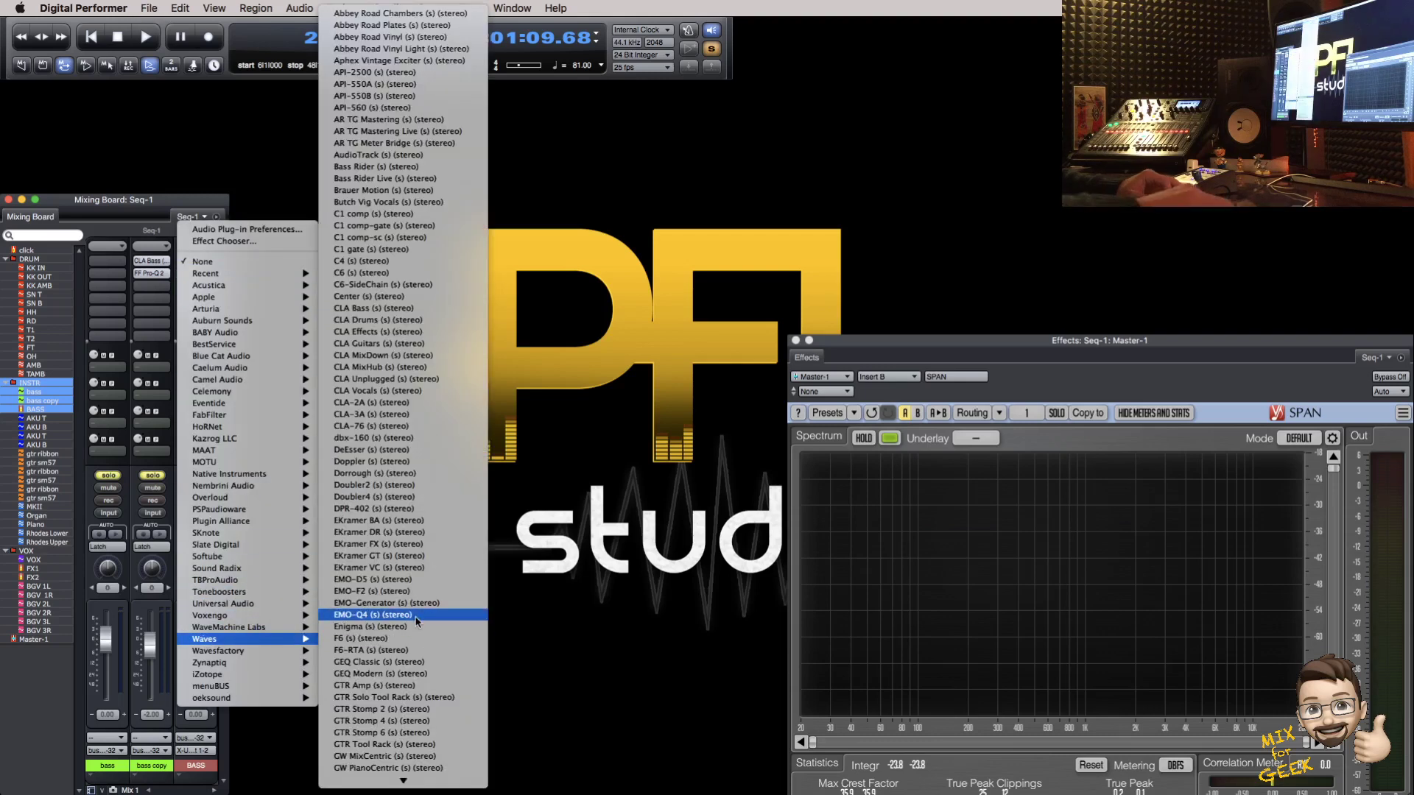
pyautogui.scroll(-10, 416, 622)
pyautogui.scroll(-2, 416, 623)
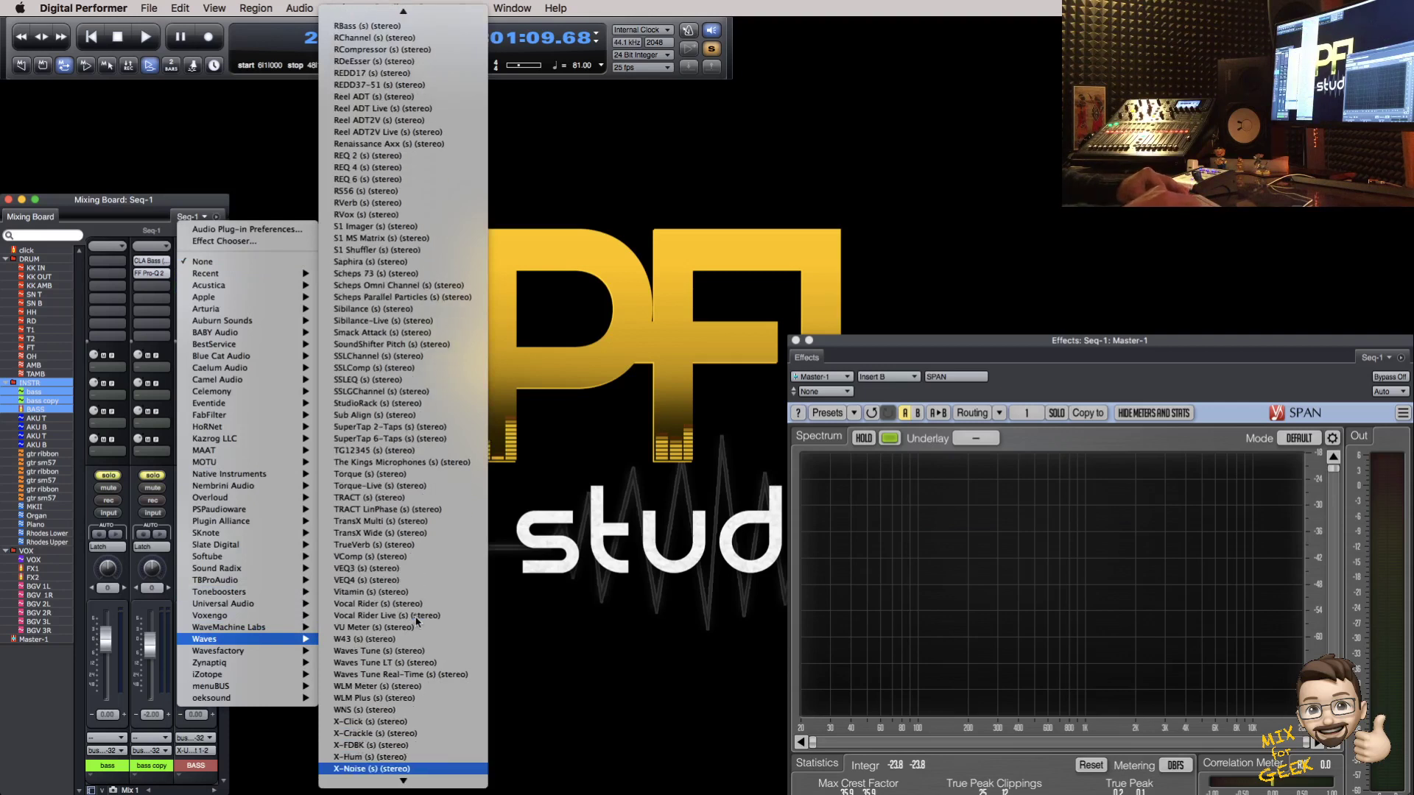
pyautogui.press('Return')
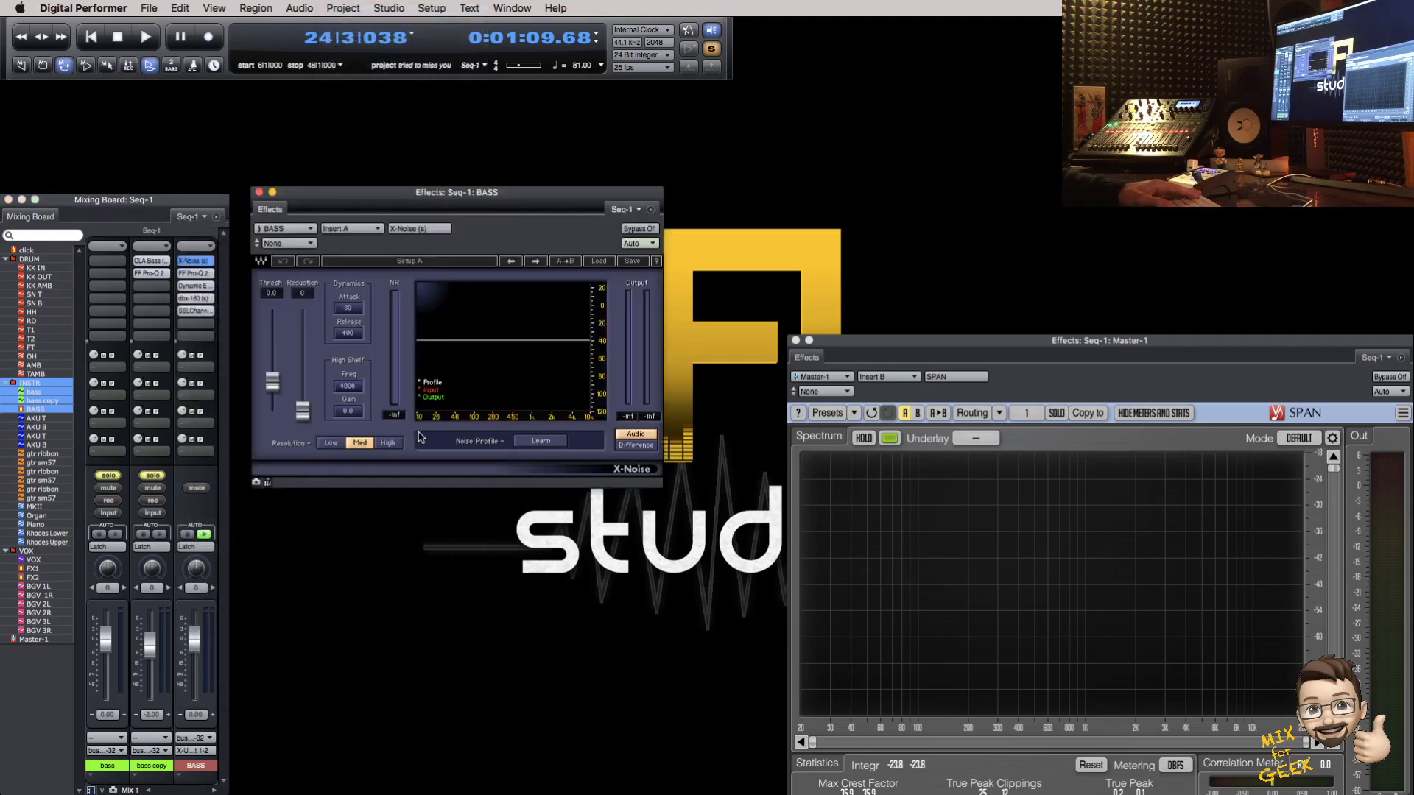
# Step: Set X-Noise's resolution to High and threshold to -20, and play back the bass
pyautogui.click(387, 441)
pyautogui.moveTo(281, 391); pyautogui.dragTo(281, 414)
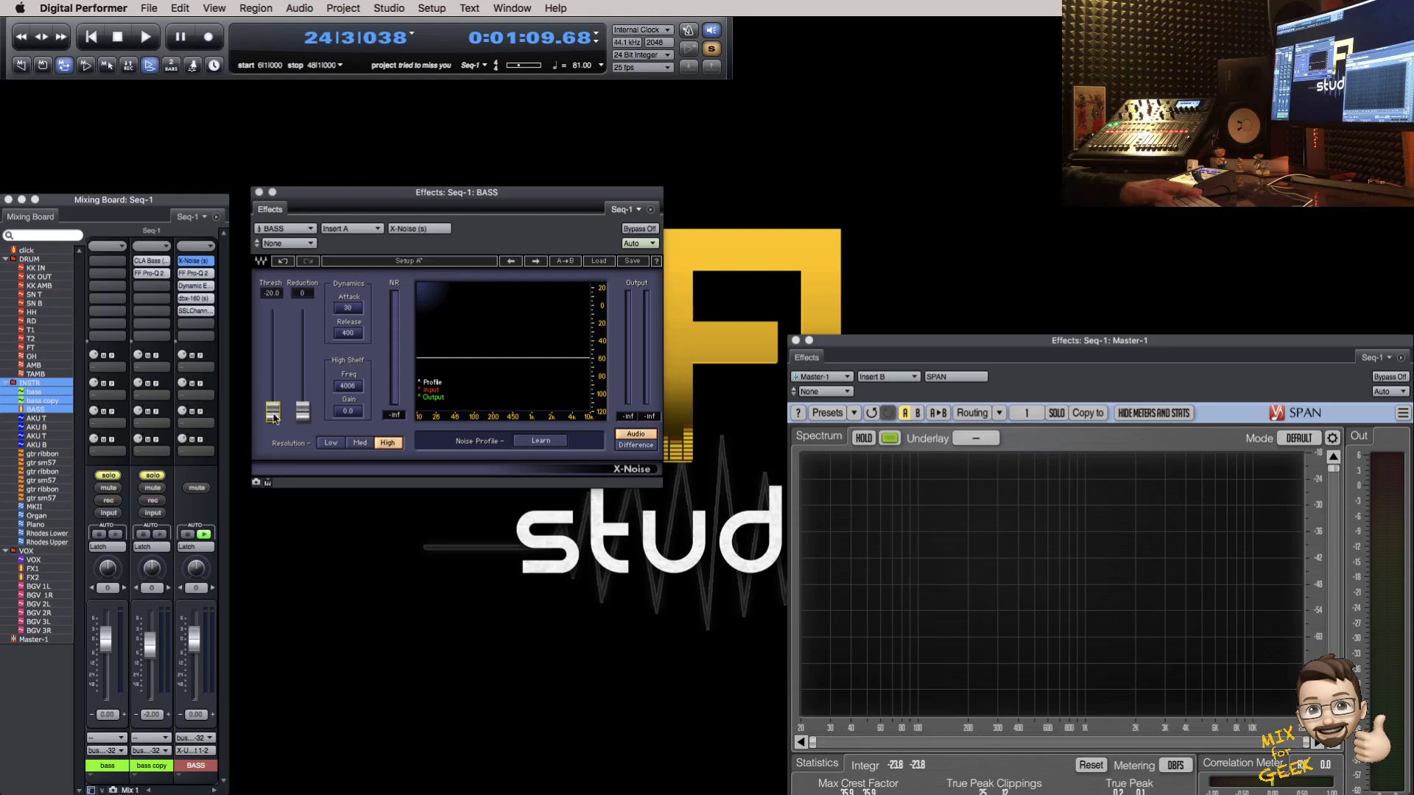
pyautogui.press('space')
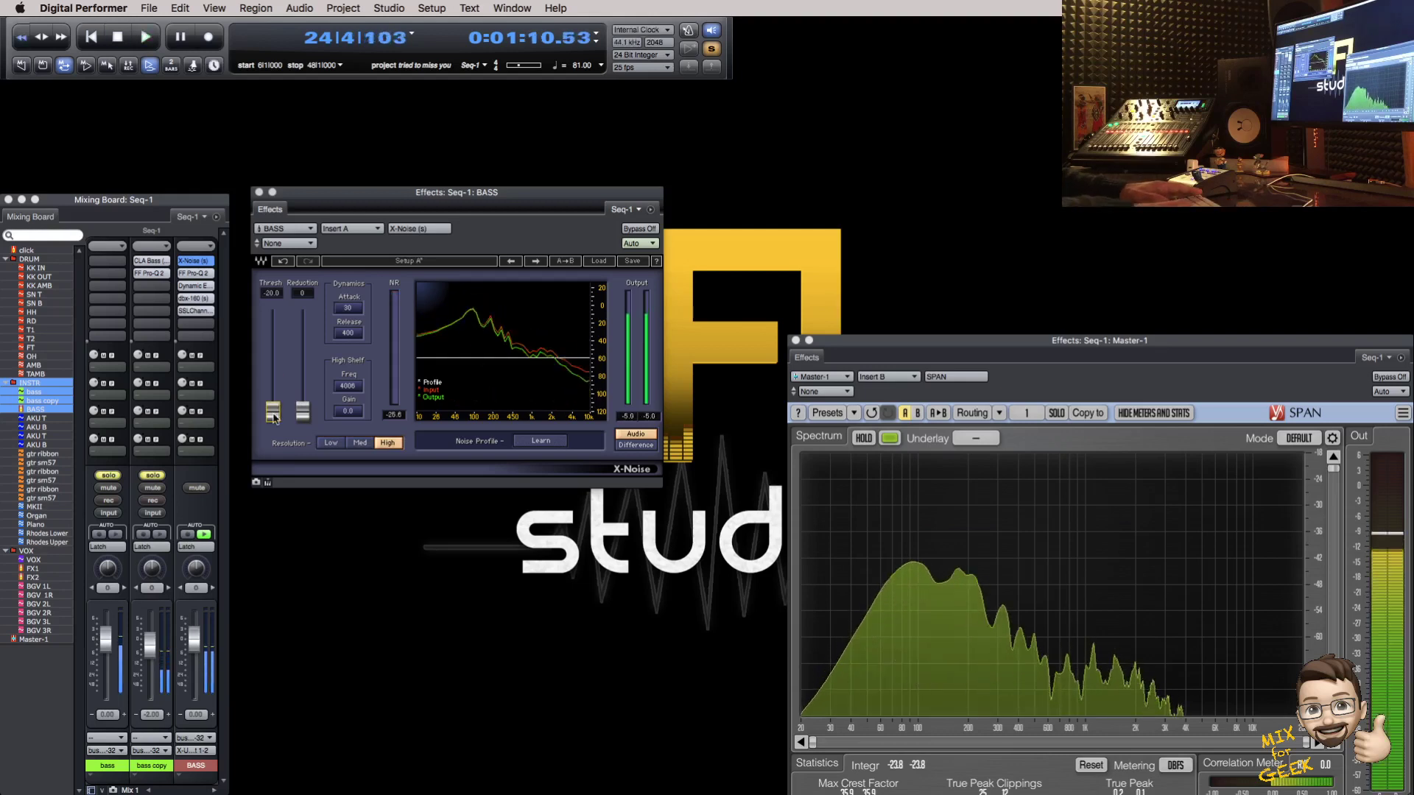
pyautogui.press('[')
pyautogui.press('space')
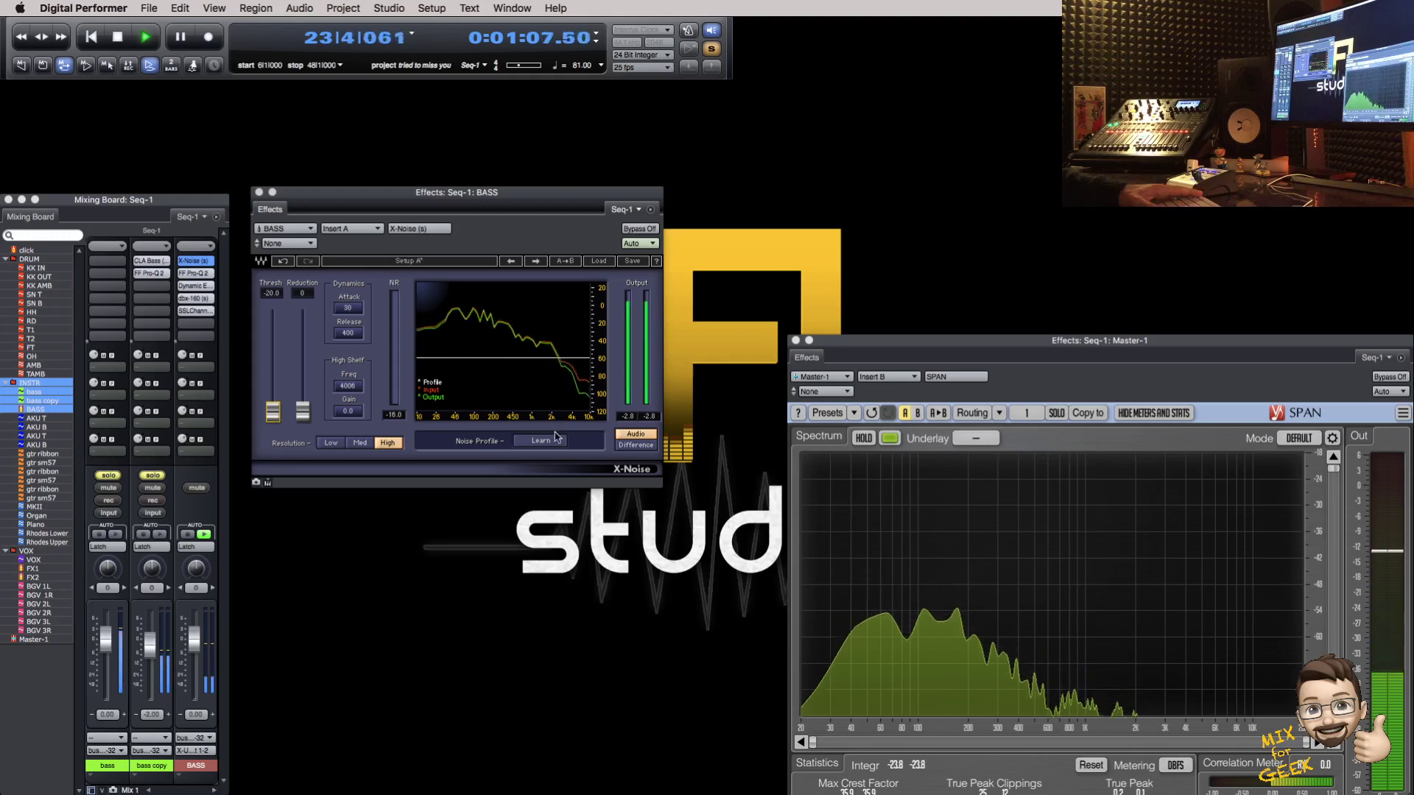
# Step: Audition X-Noise's Difference output, return it to Audio, close the effect window and stop playback
pyautogui.click(627, 445)
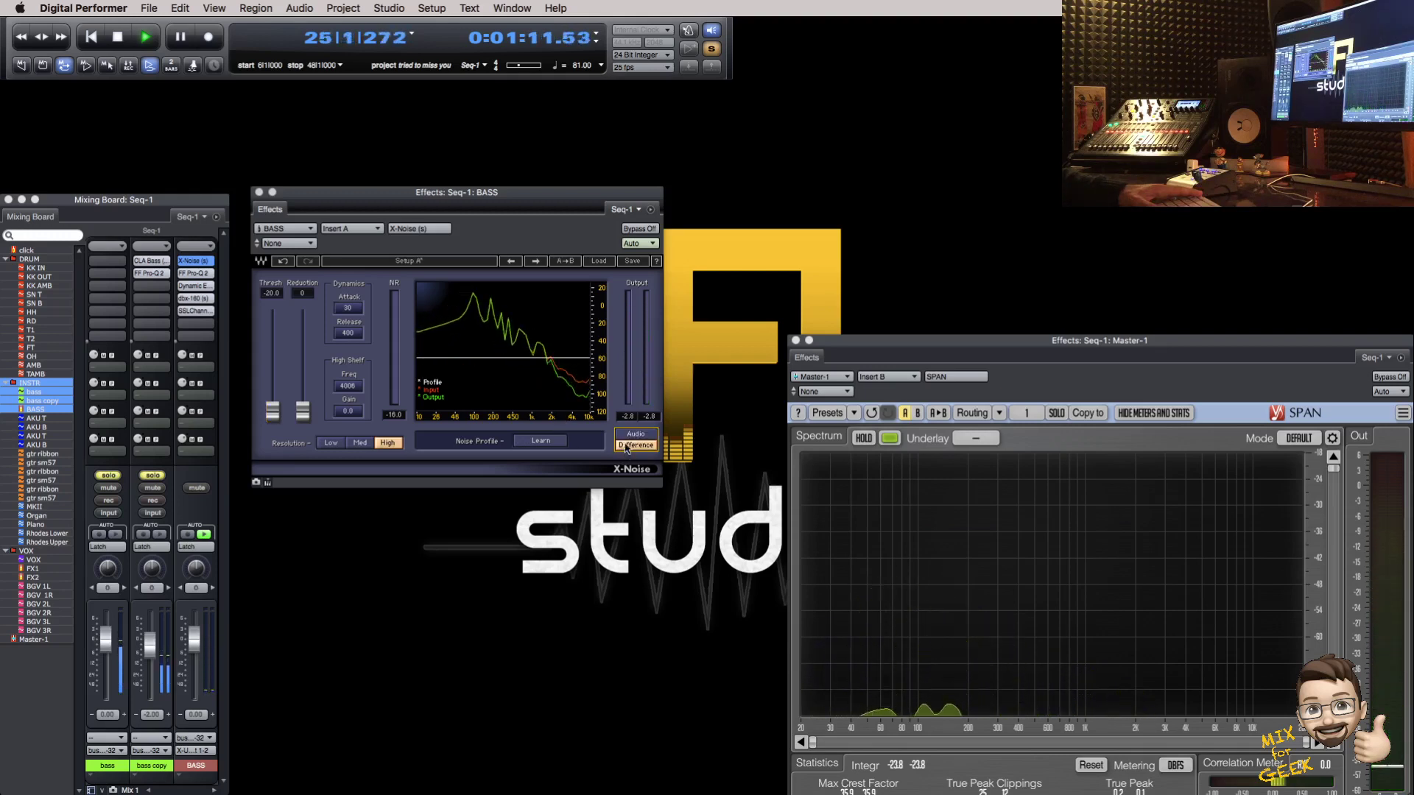
pyautogui.click(628, 436)
pyautogui.click(258, 192)
pyautogui.press('space')
# Step: Move SSLChannel up to Insert B, directly after X-Noise, and open its window
pyautogui.click(191, 315)
pyautogui.moveTo(192, 321); pyautogui.dragTo(195, 274)
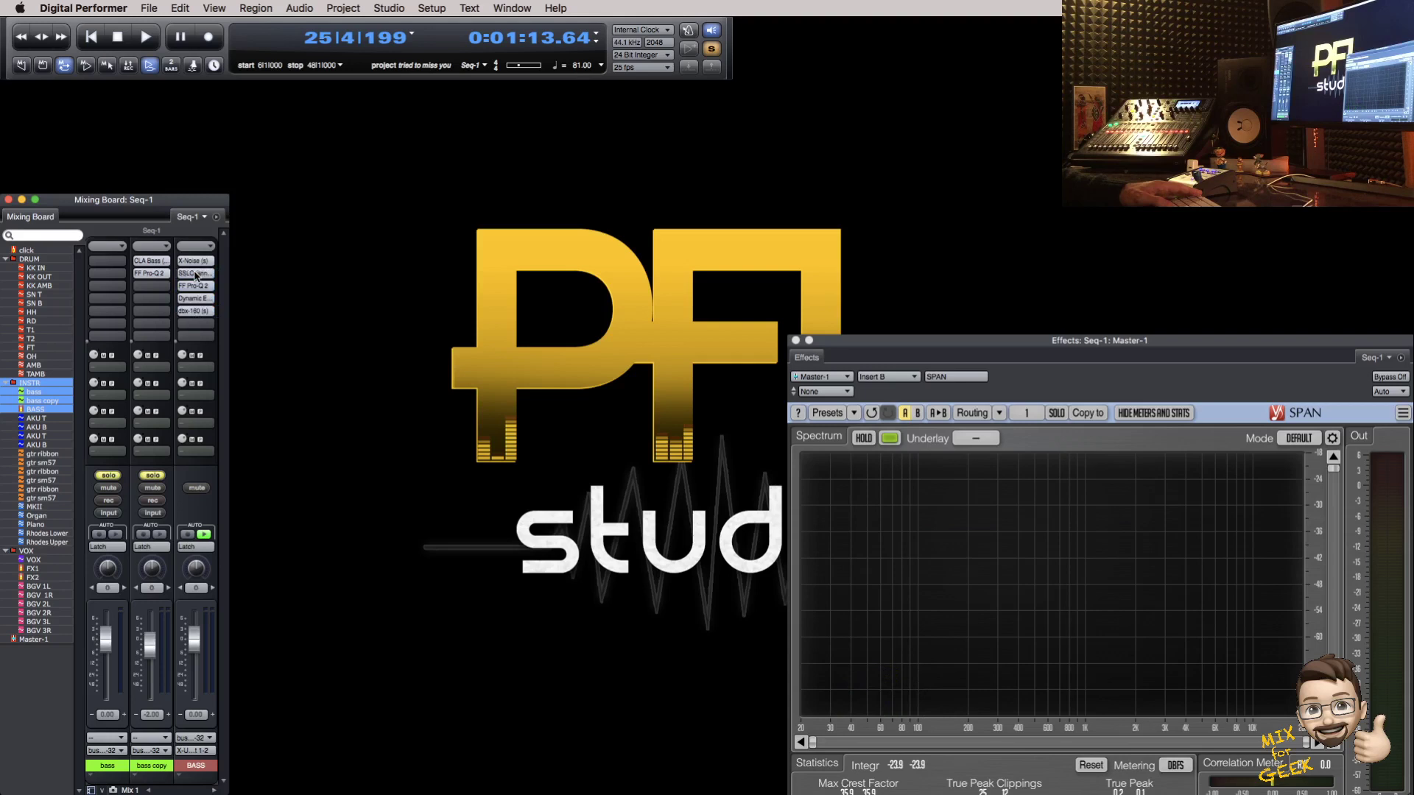
pyautogui.doubleClick(196, 273)
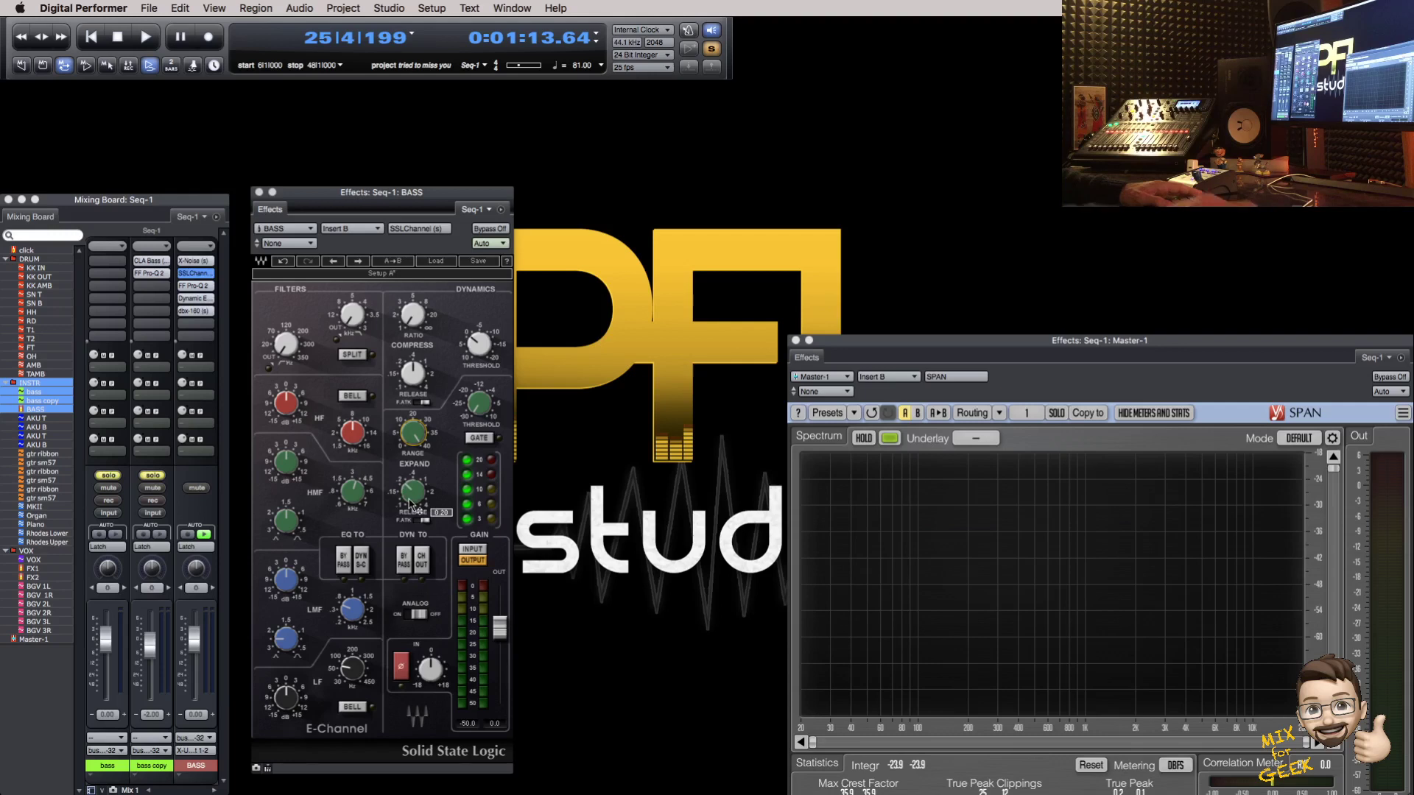
# Step: Lower the release of SSLChannel's expander while the bass plays, and close the effect window
pyautogui.press('space')
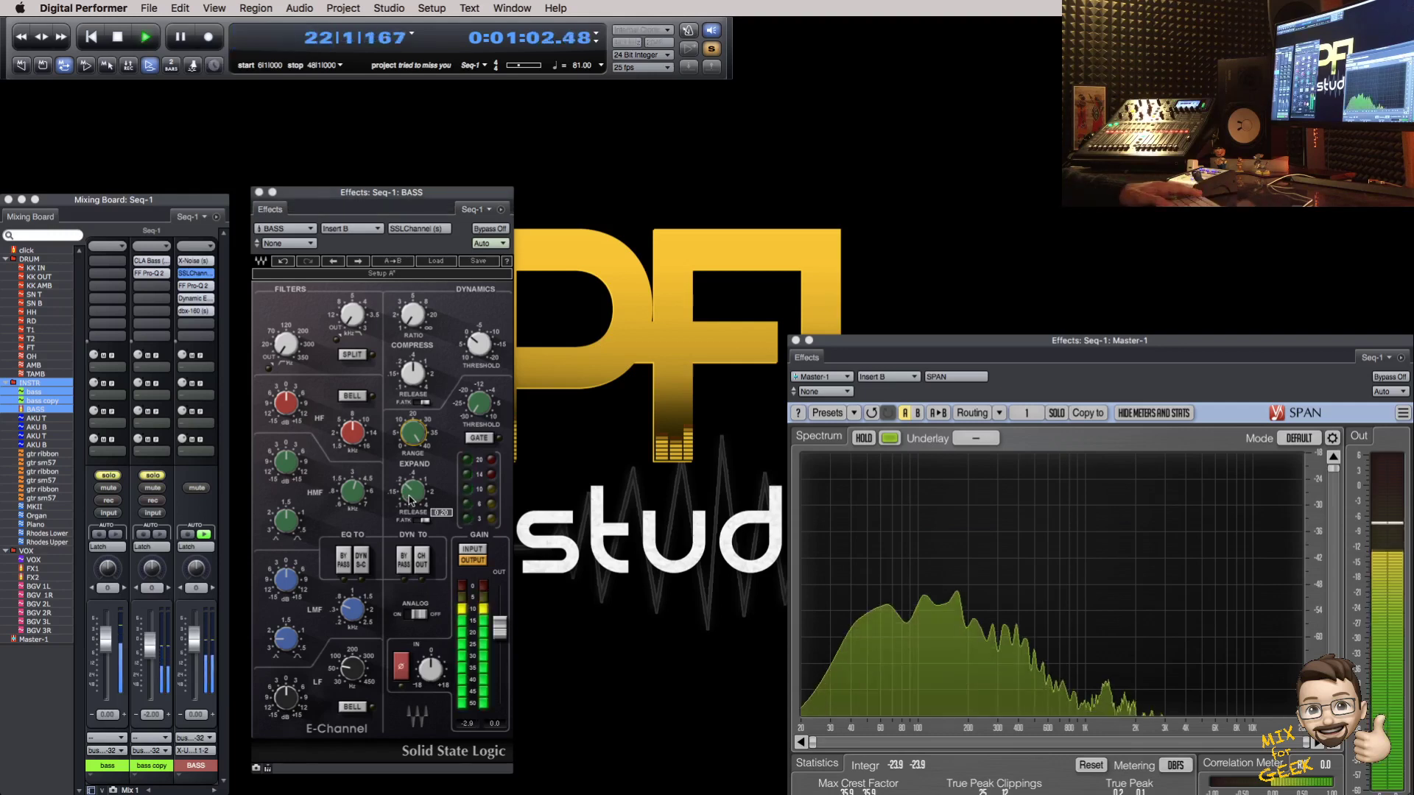
pyautogui.moveTo(409, 500); pyautogui.dragTo(410, 512)
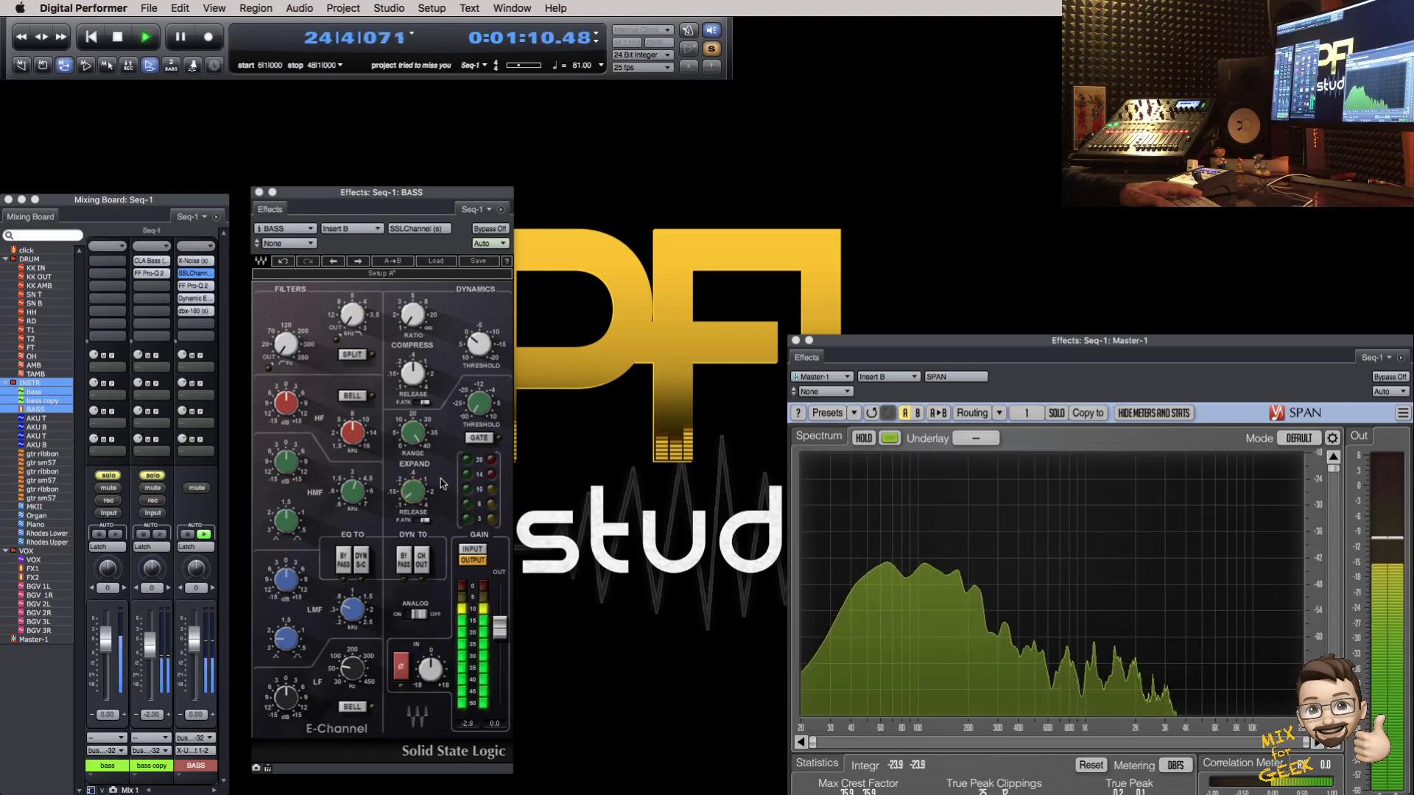
pyautogui.press('super+w')
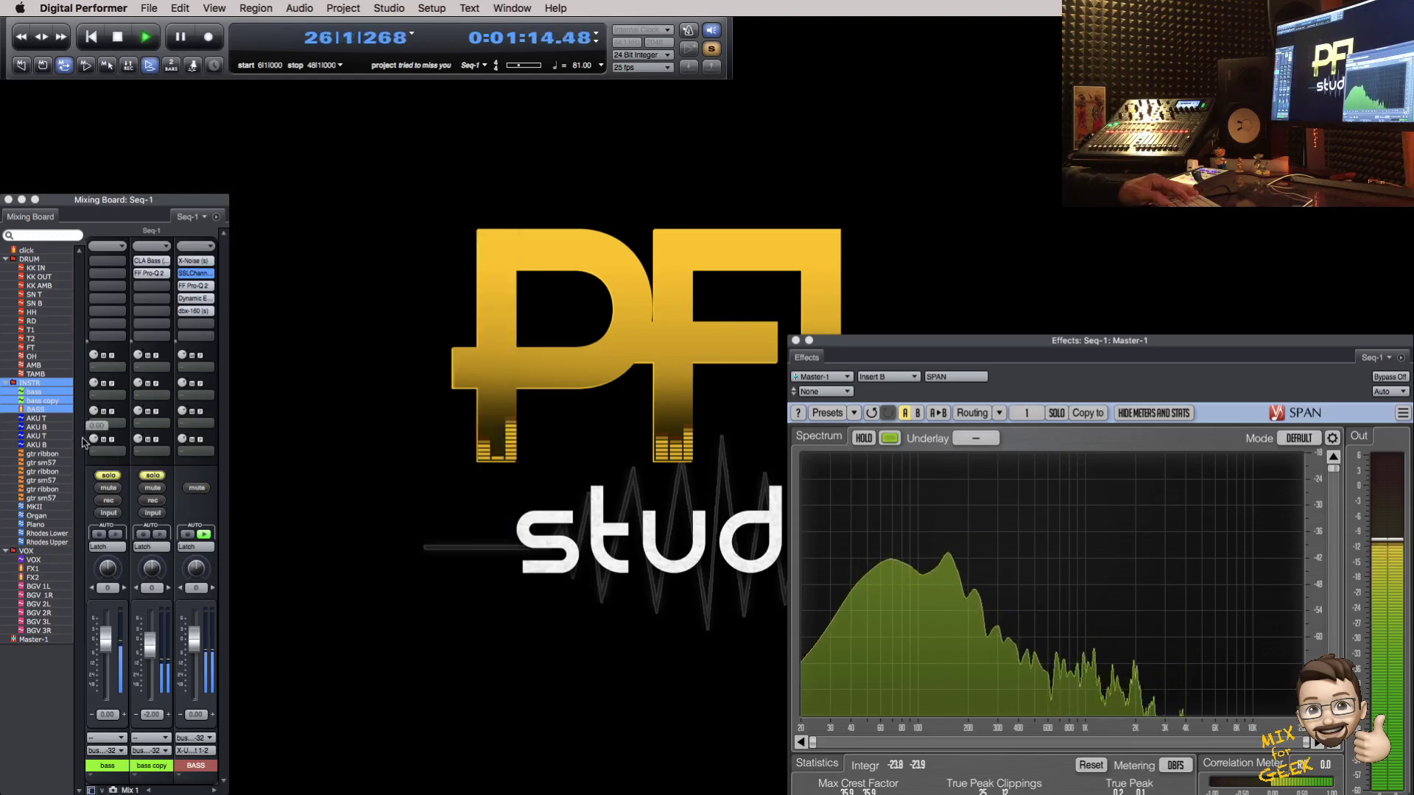
# Step: Show the four AKU tracks in the Mixing Board, solo the first AKU T and AKU B together, and isolate AKU T
pyautogui.click(51, 428)
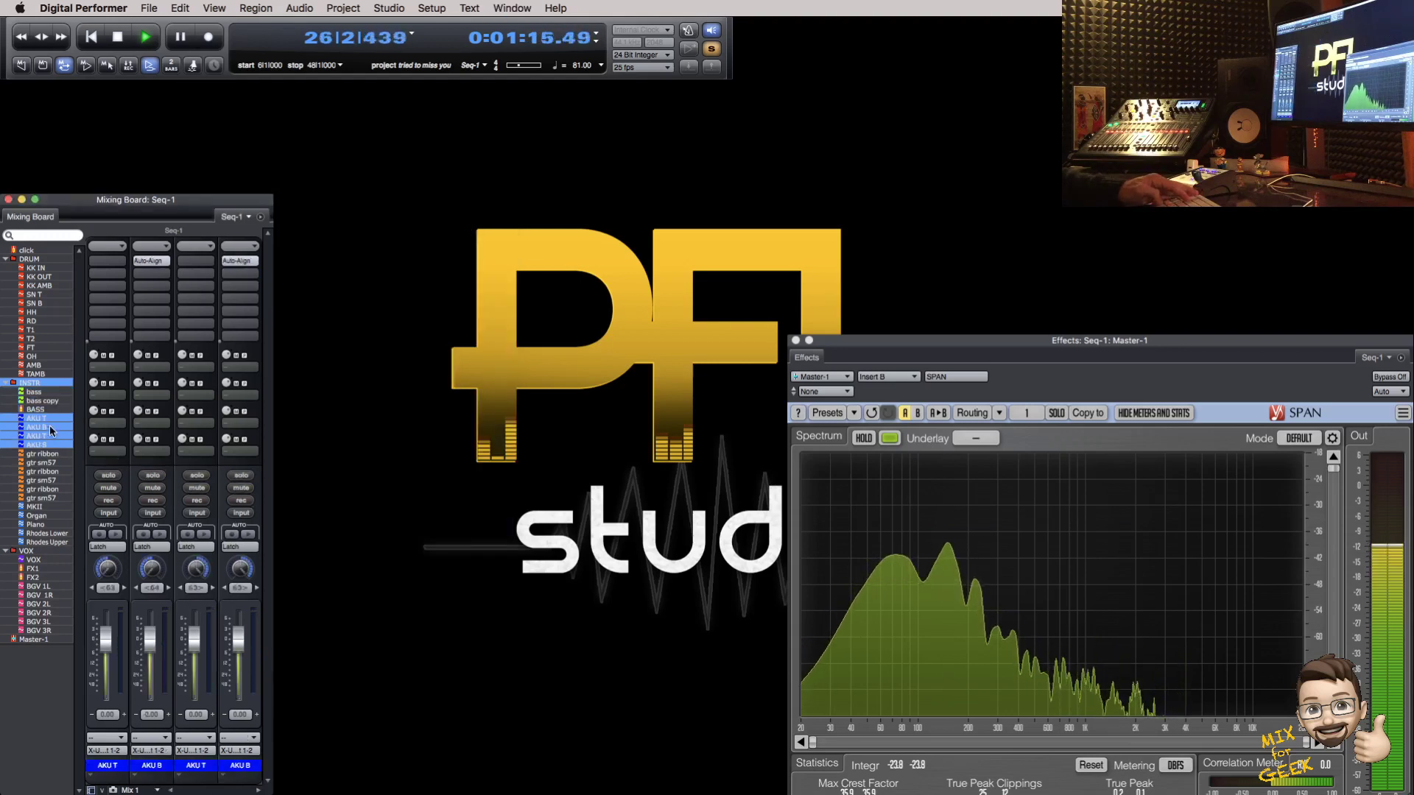
pyautogui.click(107, 476)
pyautogui.click(152, 475)
pyautogui.press('space')
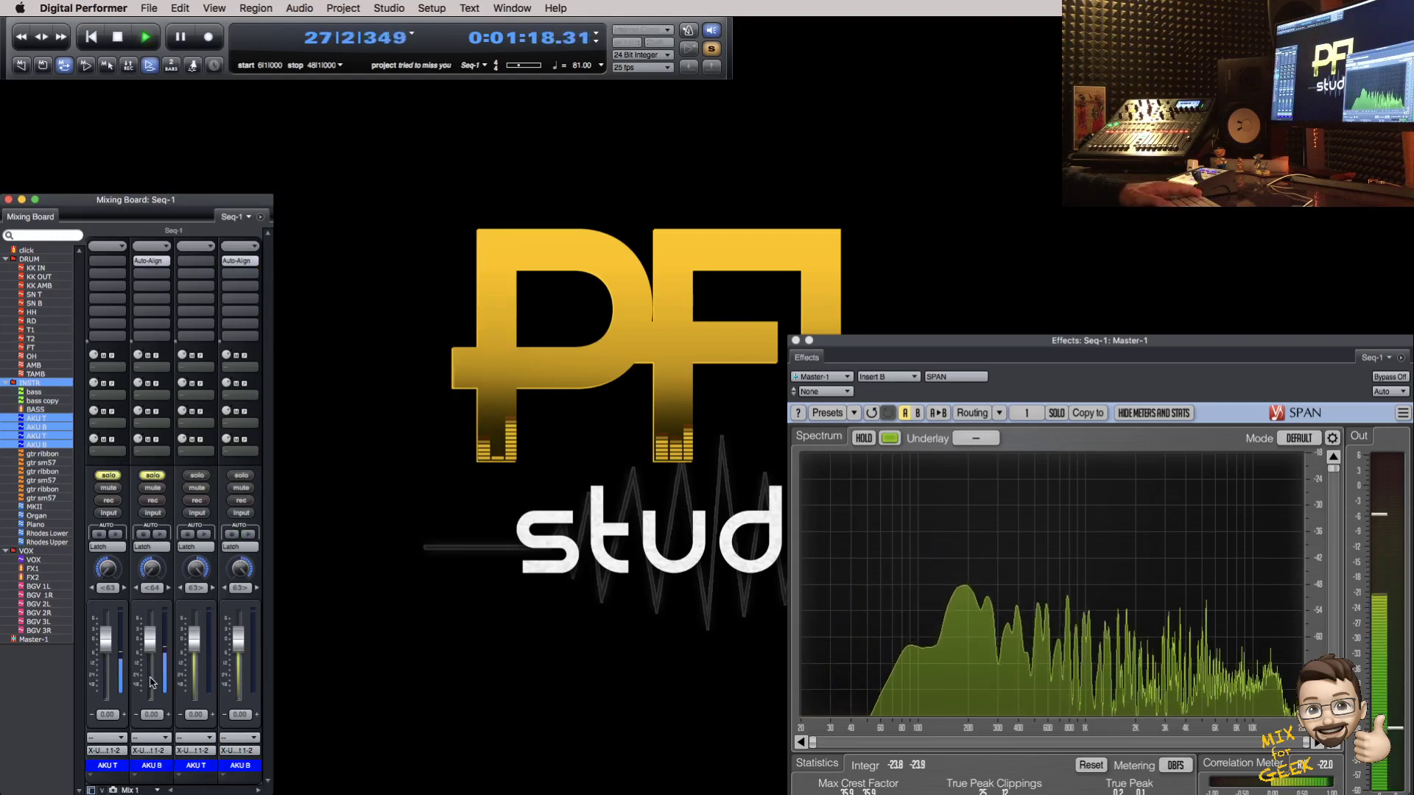
pyautogui.click(152, 476)
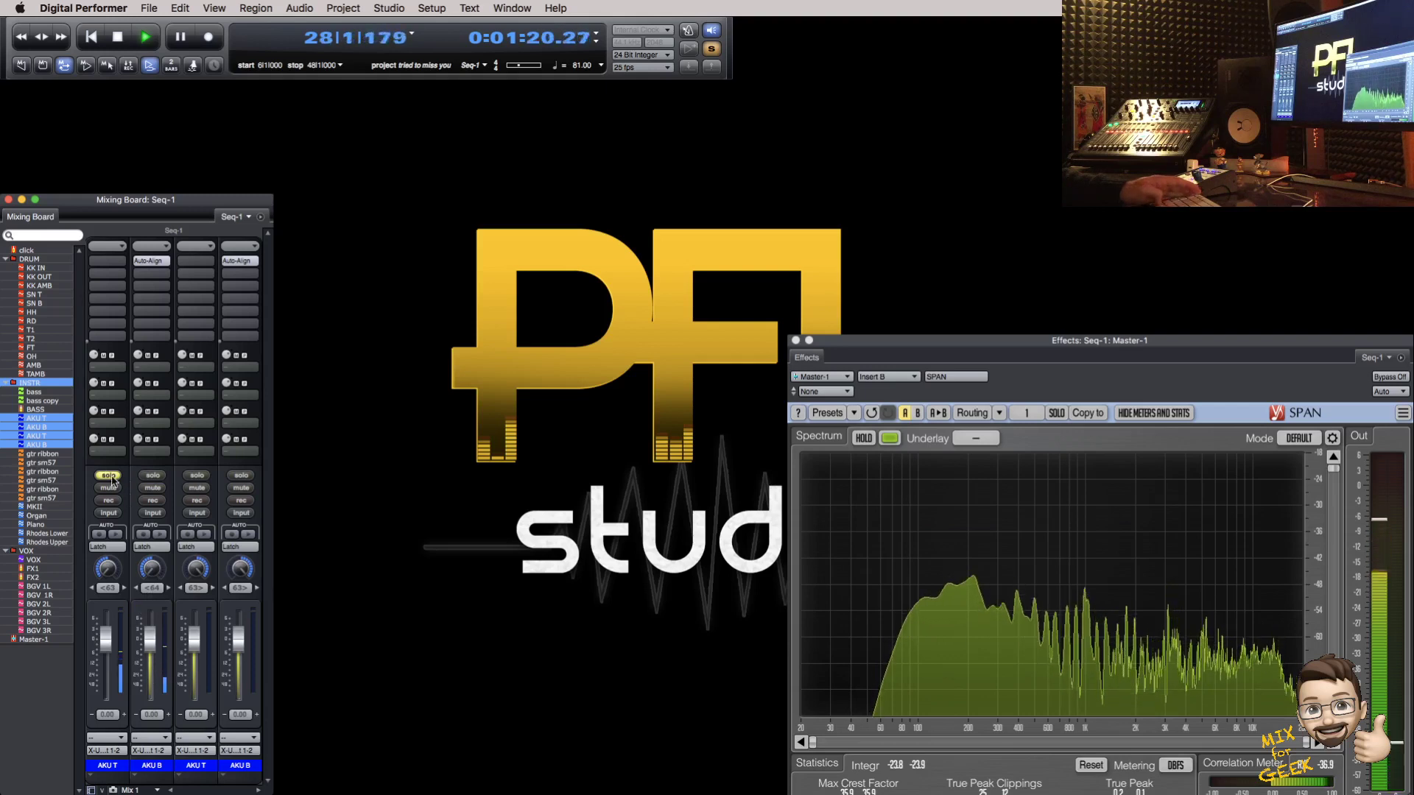
# Step: Audition the first AKU B alone, raise the SPAN window slightly, and add AKU T back to the solo
pyautogui.click(152, 476)
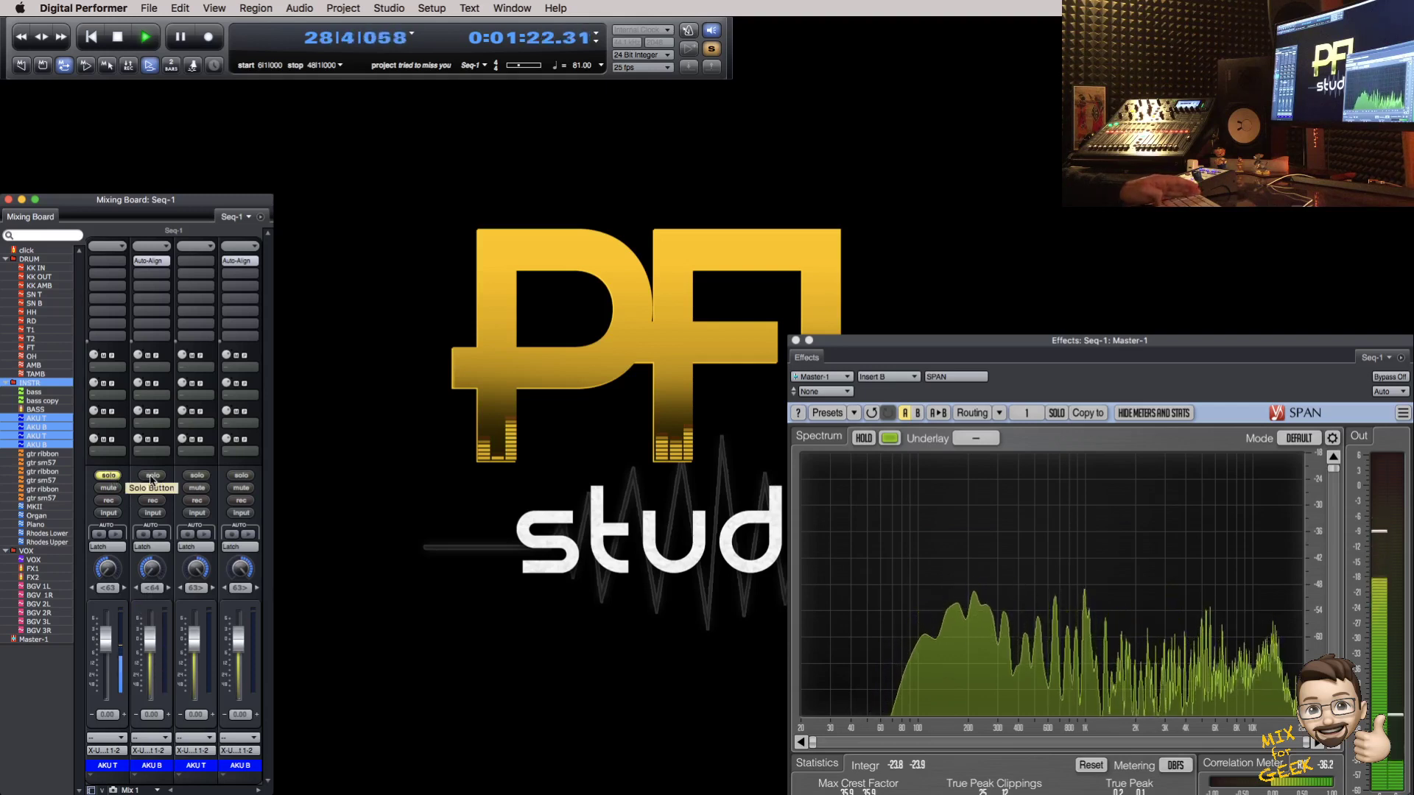
pyautogui.moveTo(1063, 352); pyautogui.dragTo(1062, 326)
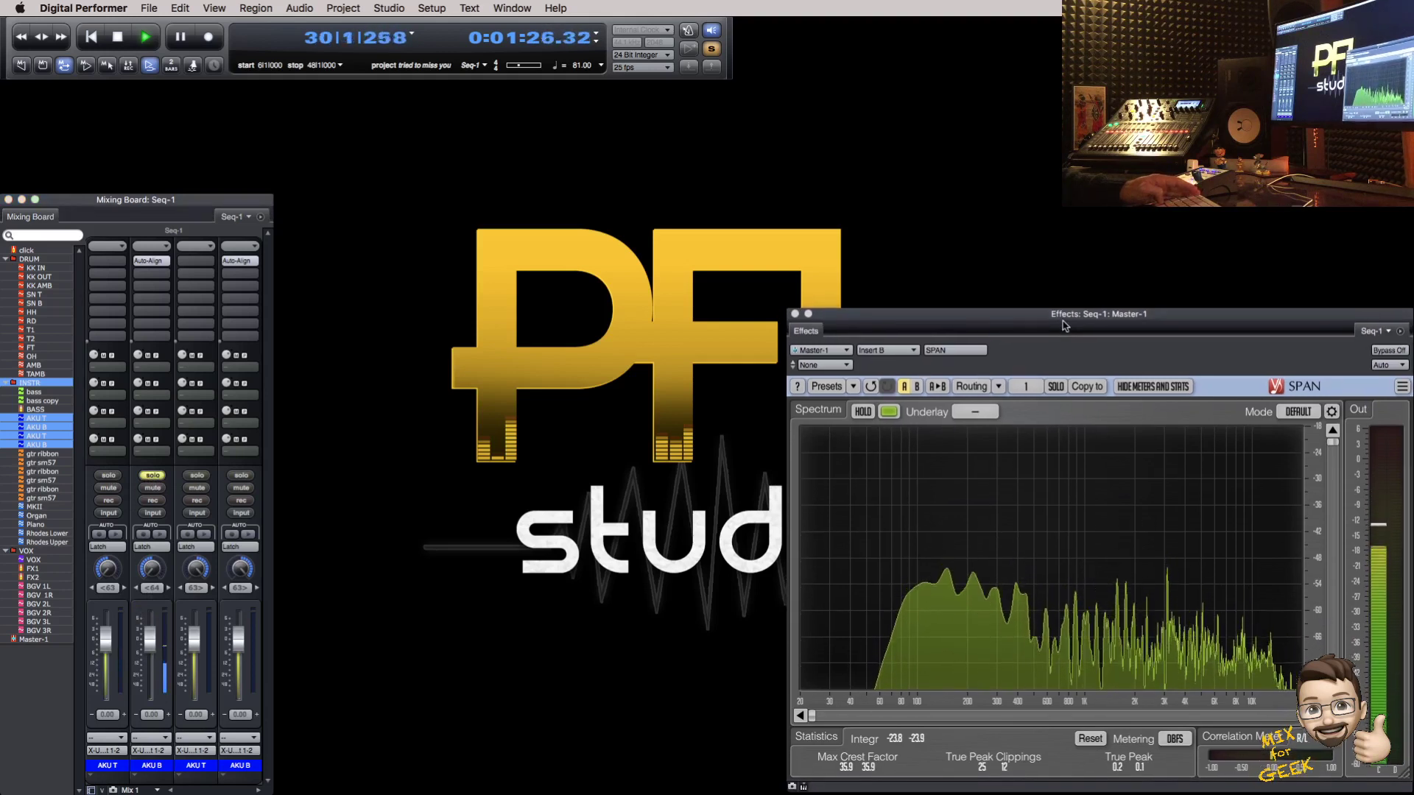
pyautogui.click(110, 479)
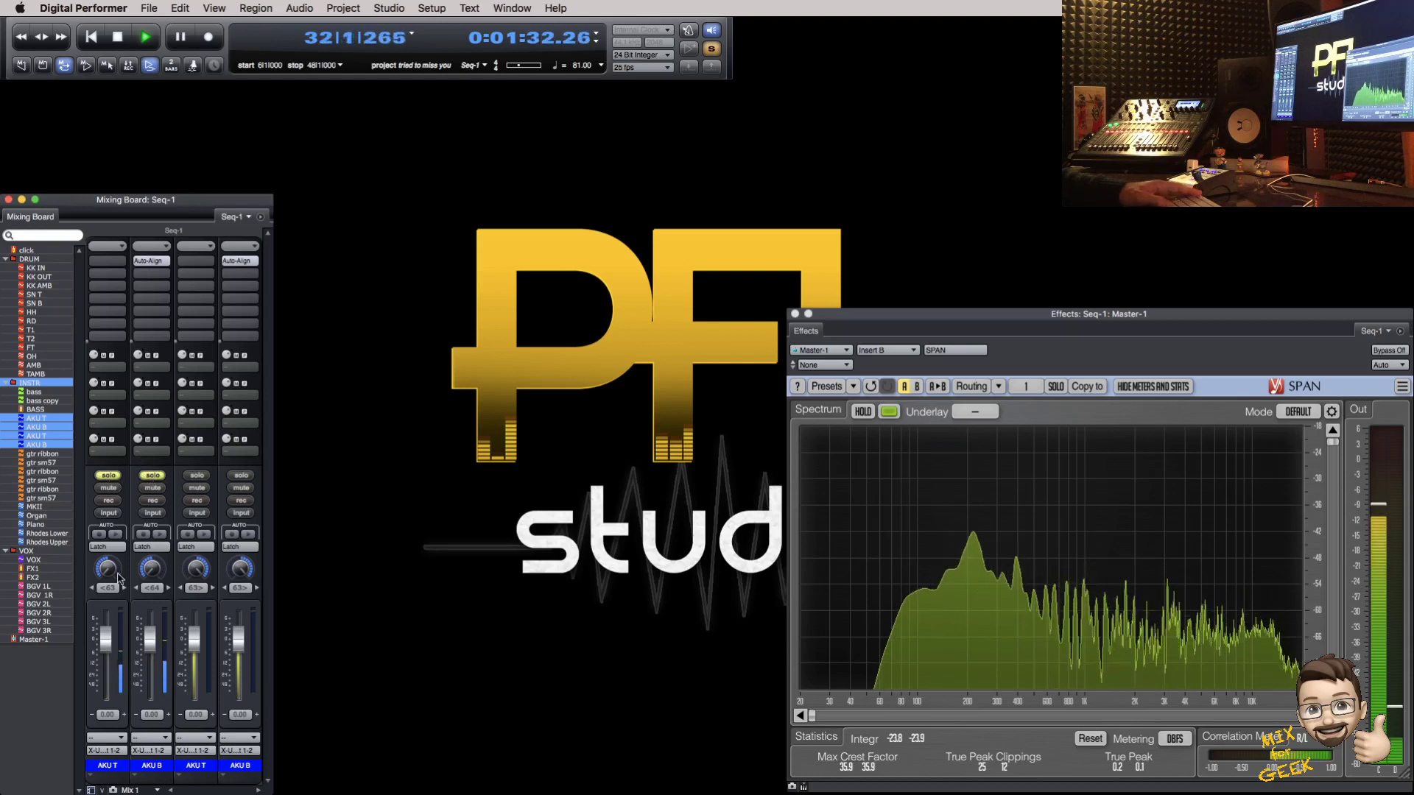
# Step: Route the first AKU T to a new aux track via mono bus 41, send AKU B to the same bus, and resume playback
pyautogui.click(126, 752)
pyautogui.moveTo(258, 768)
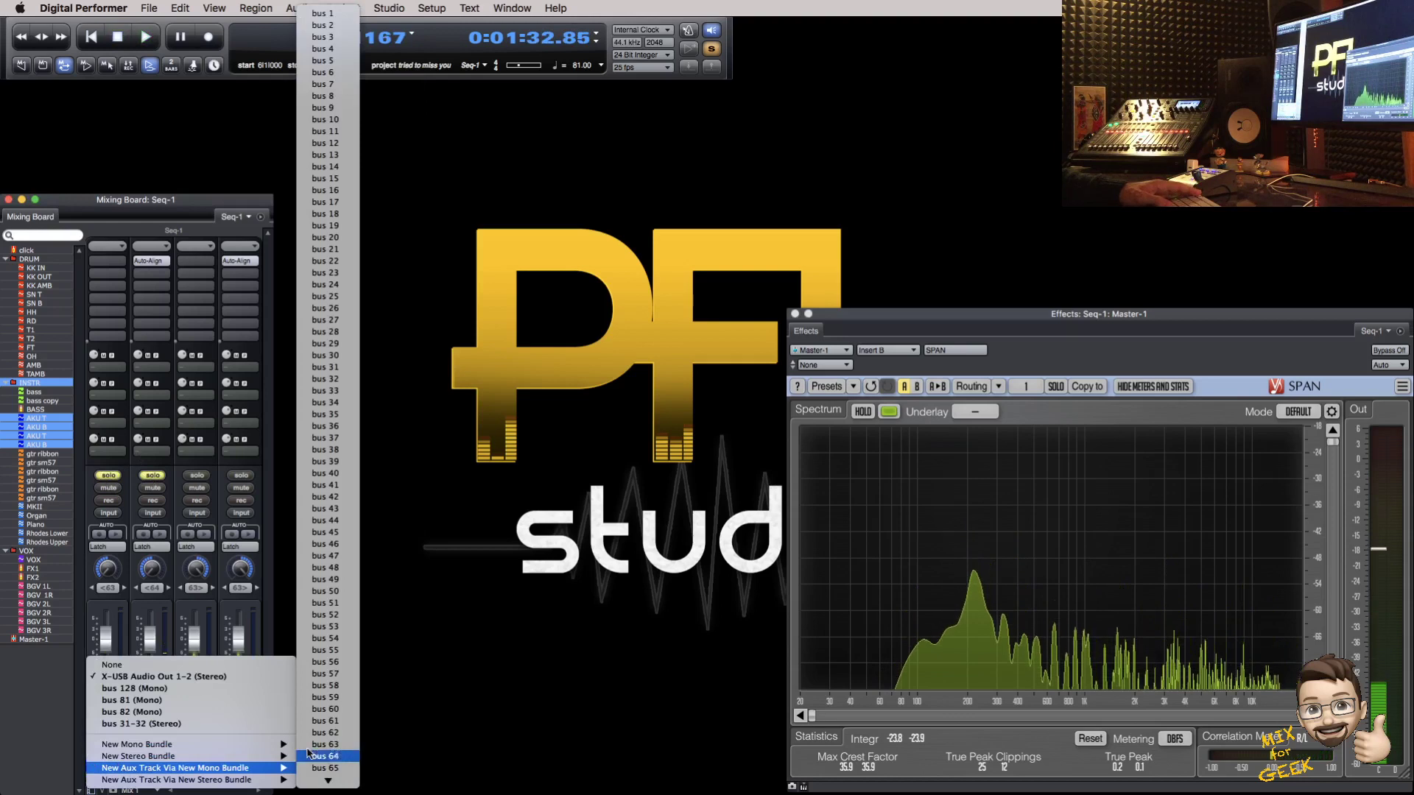
pyautogui.click(322, 484)
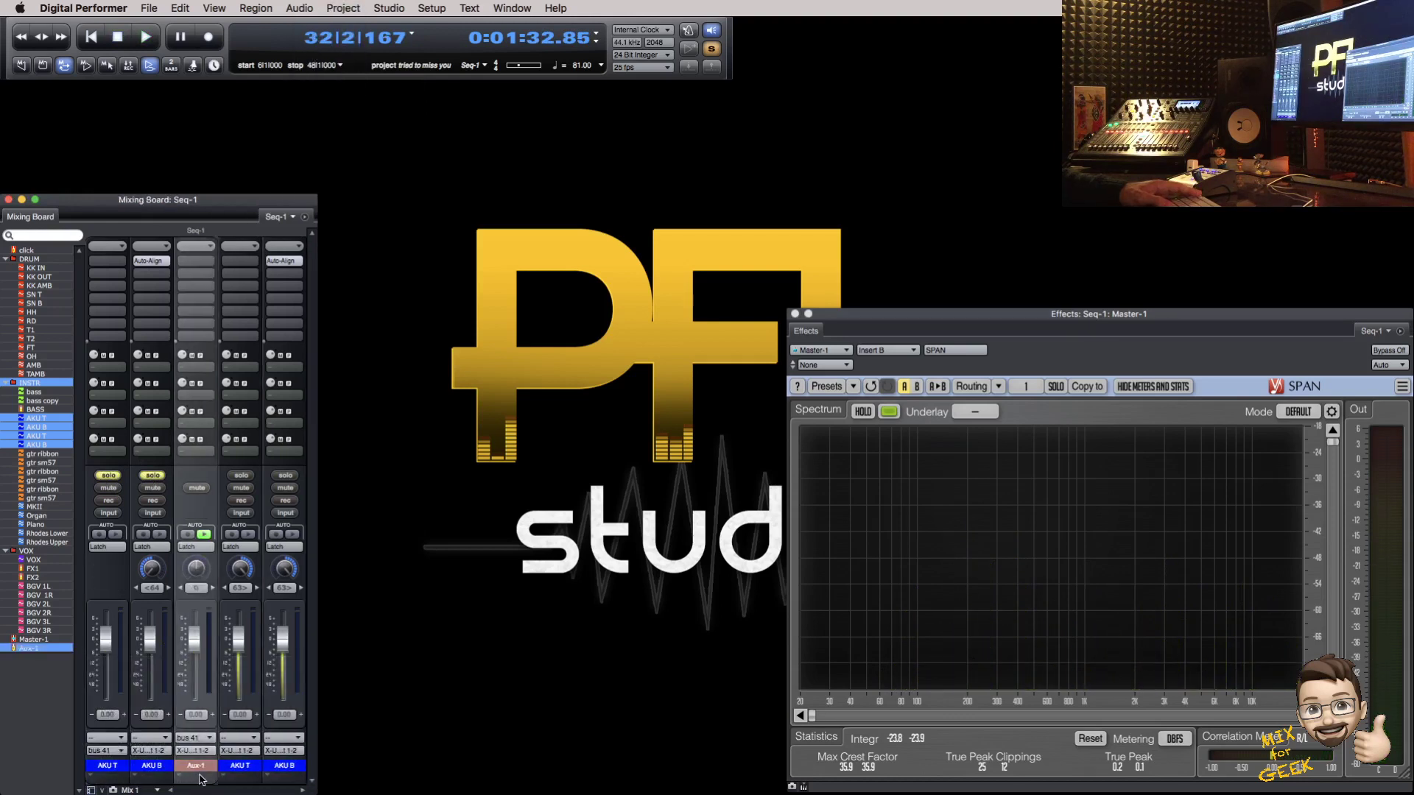
pyautogui.moveTo(177, 779); pyautogui.dragTo(166, 779)
pyautogui.click(151, 751)
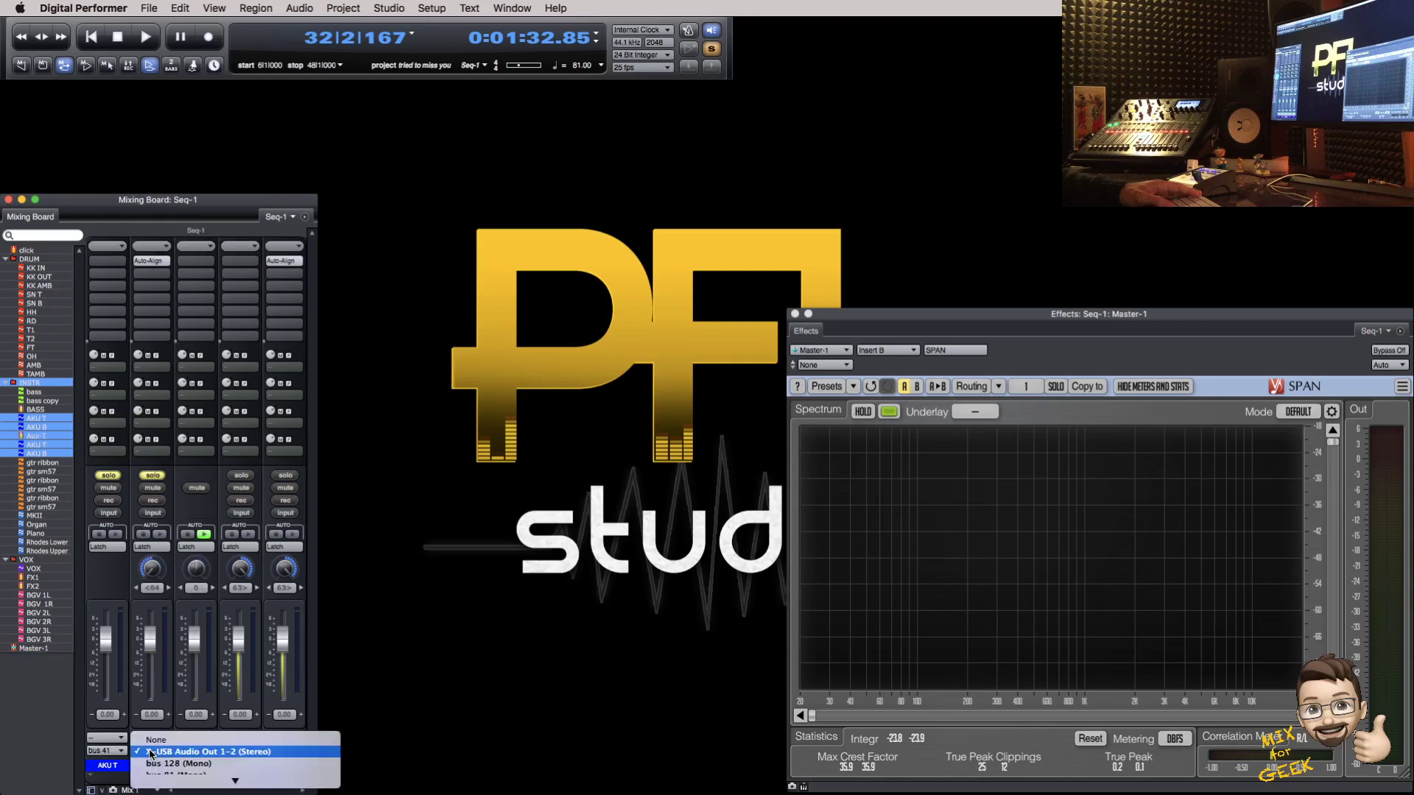
pyautogui.click(178, 725)
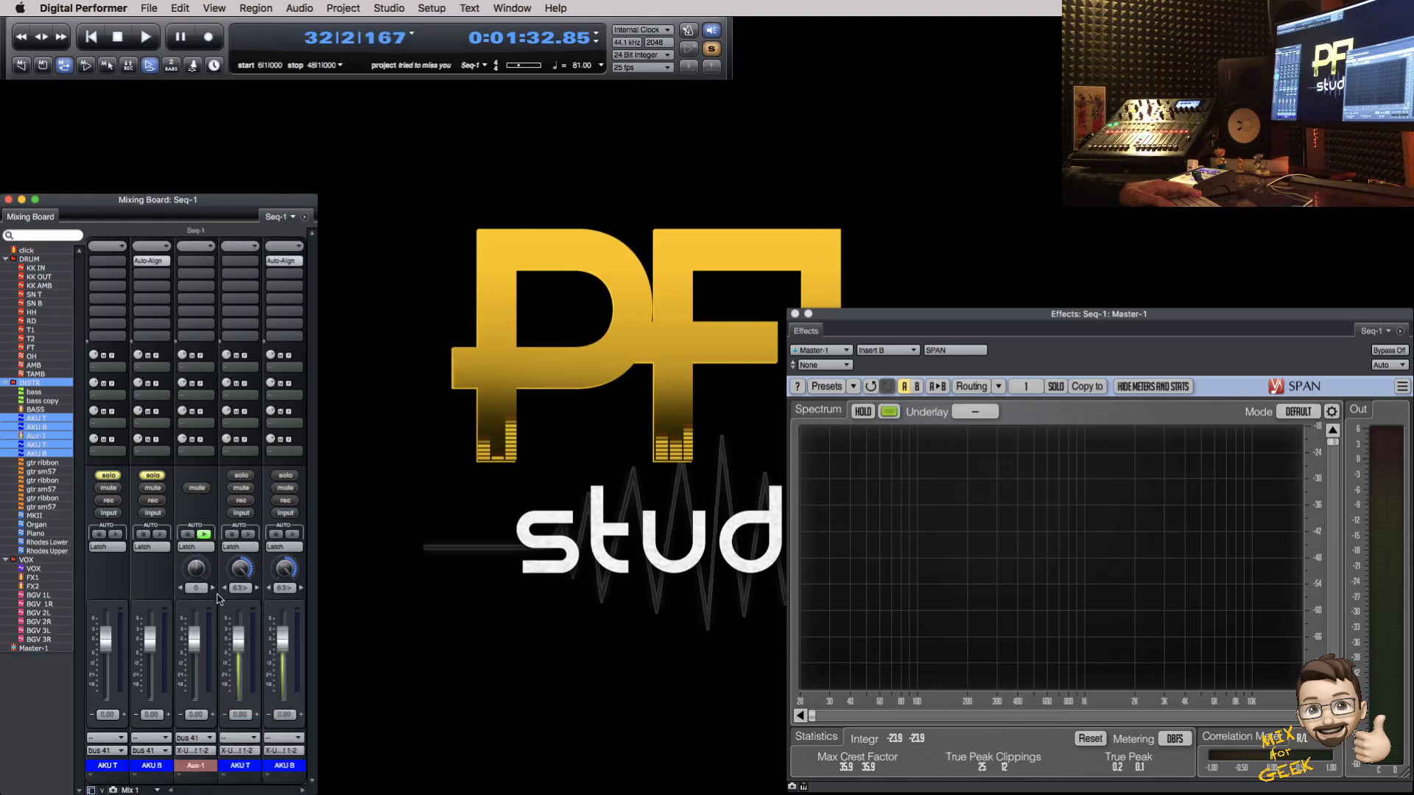
pyautogui.press('space')
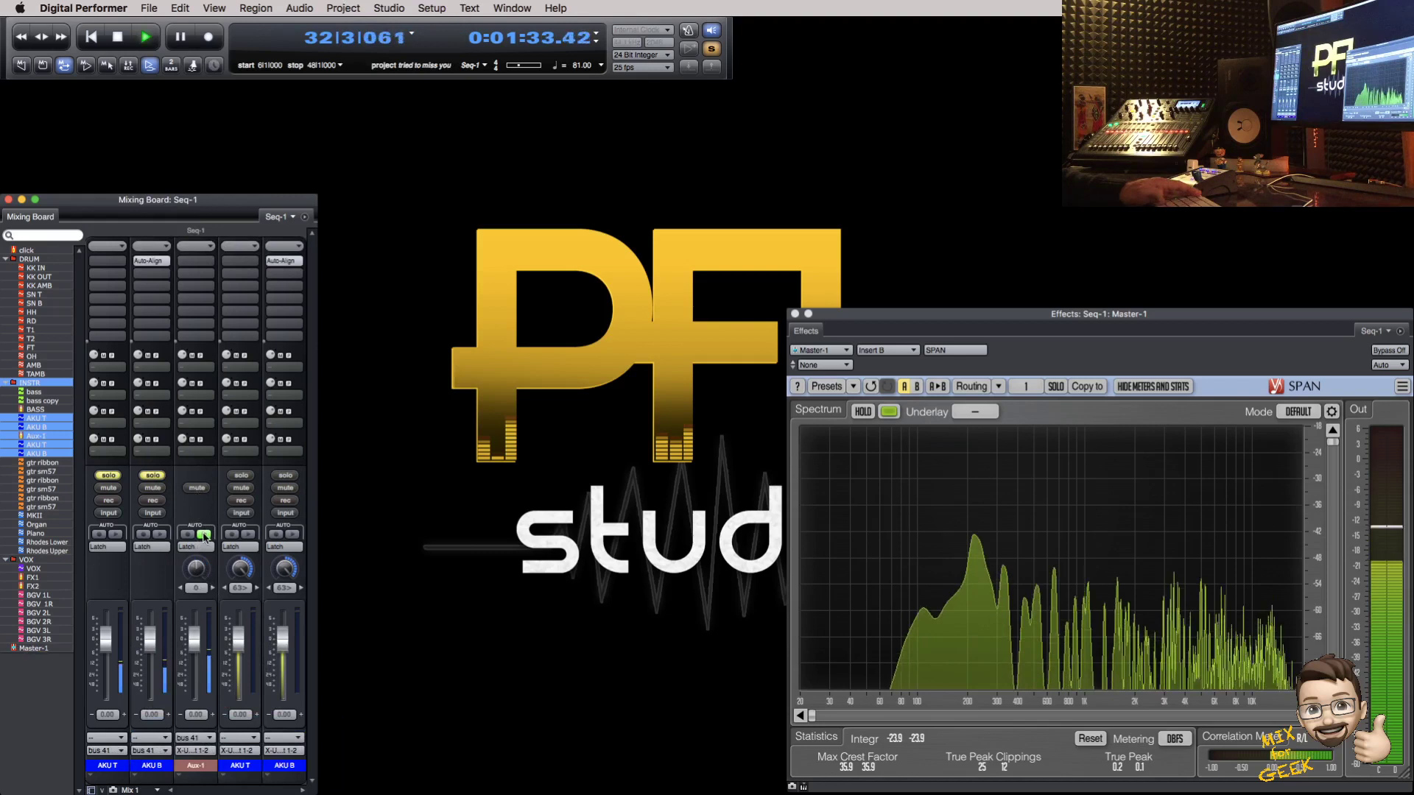
# Step: Insert FabFilter's FF Pro-Q 2 (mono) in the first insert slot of Aux-1
pyautogui.click(212, 251)
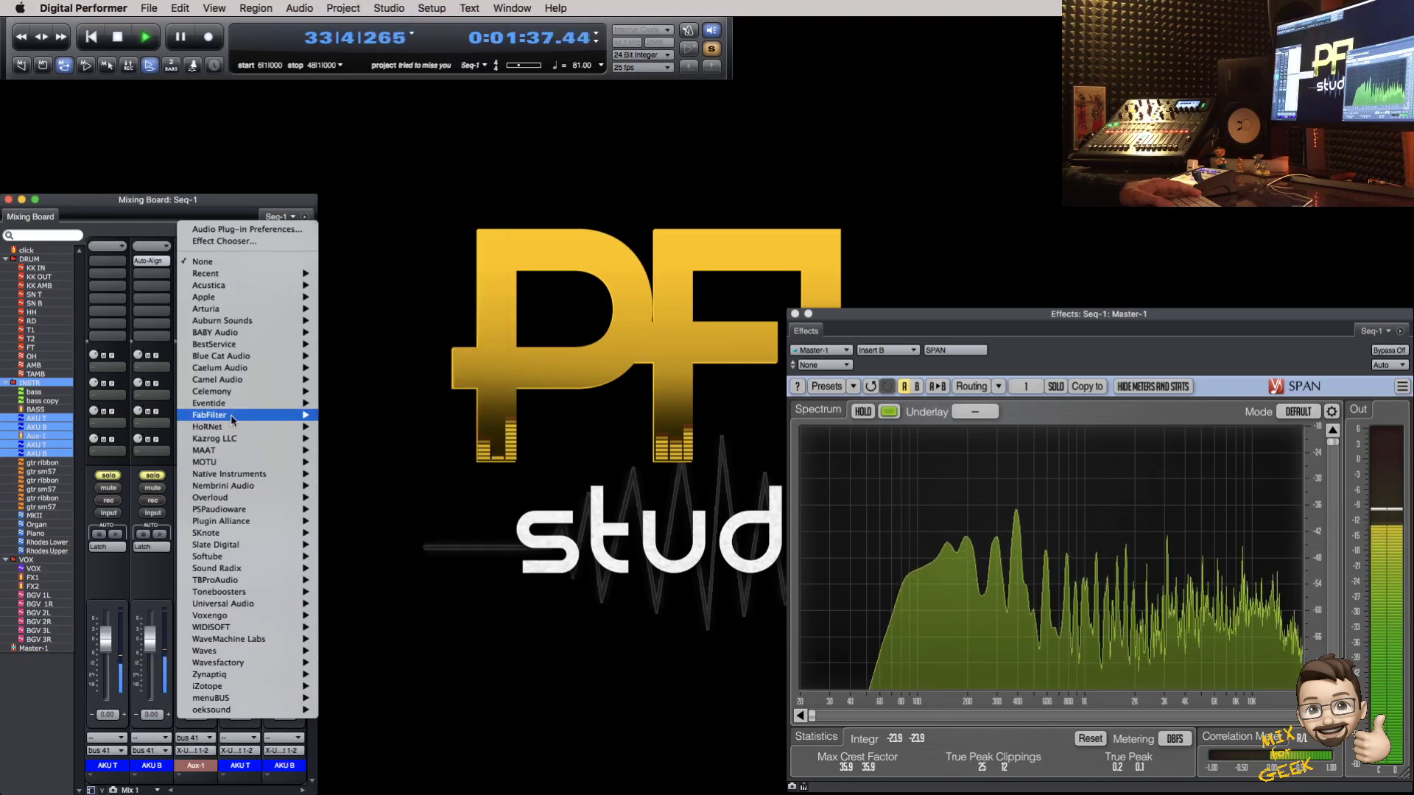
pyautogui.moveTo(221, 415)
pyautogui.click(362, 639)
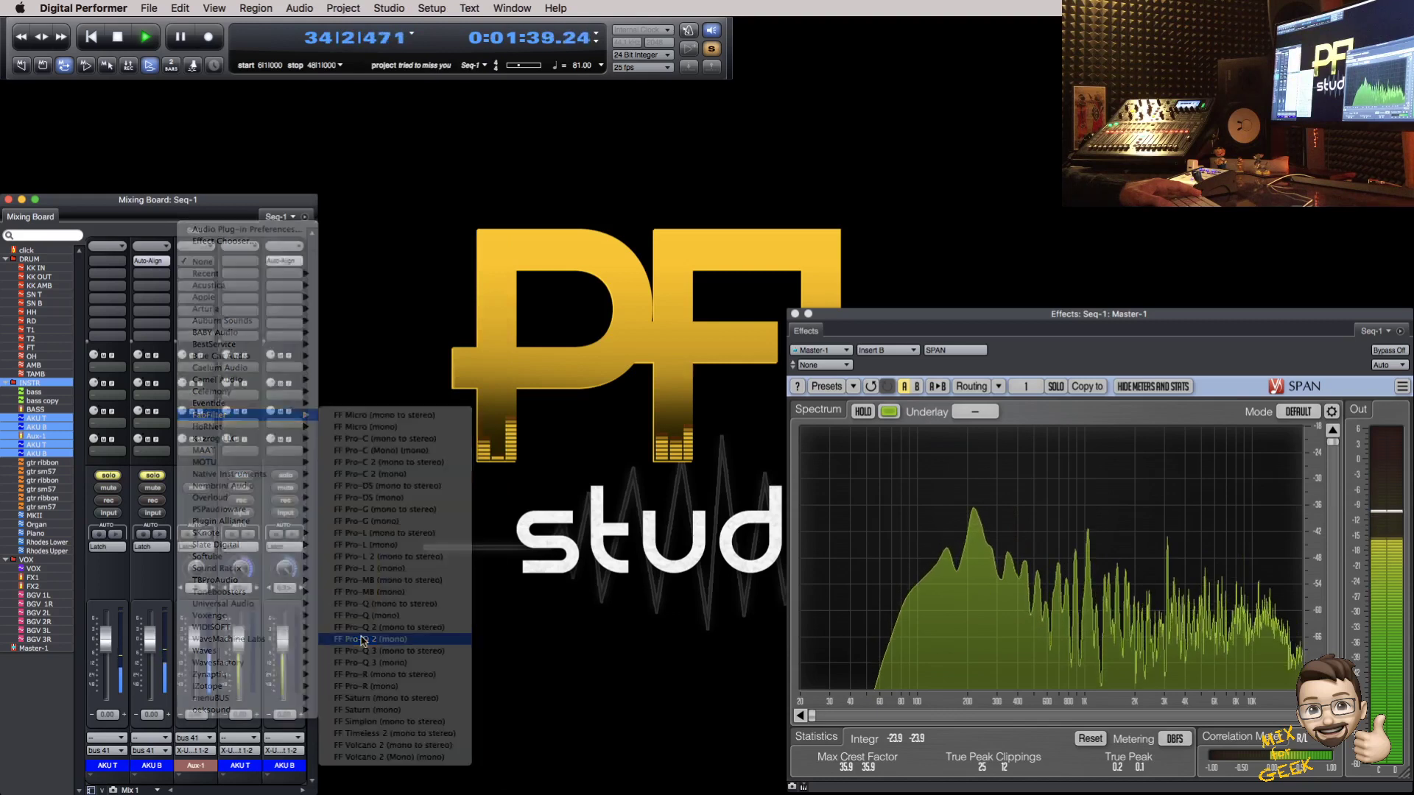
# Step: Add a bell band at about 179 Hz in Pro-Q 2, audition it, and set its gain to -4 dB
pyautogui.moveTo(473, 396); pyautogui.dragTo(475, 377)
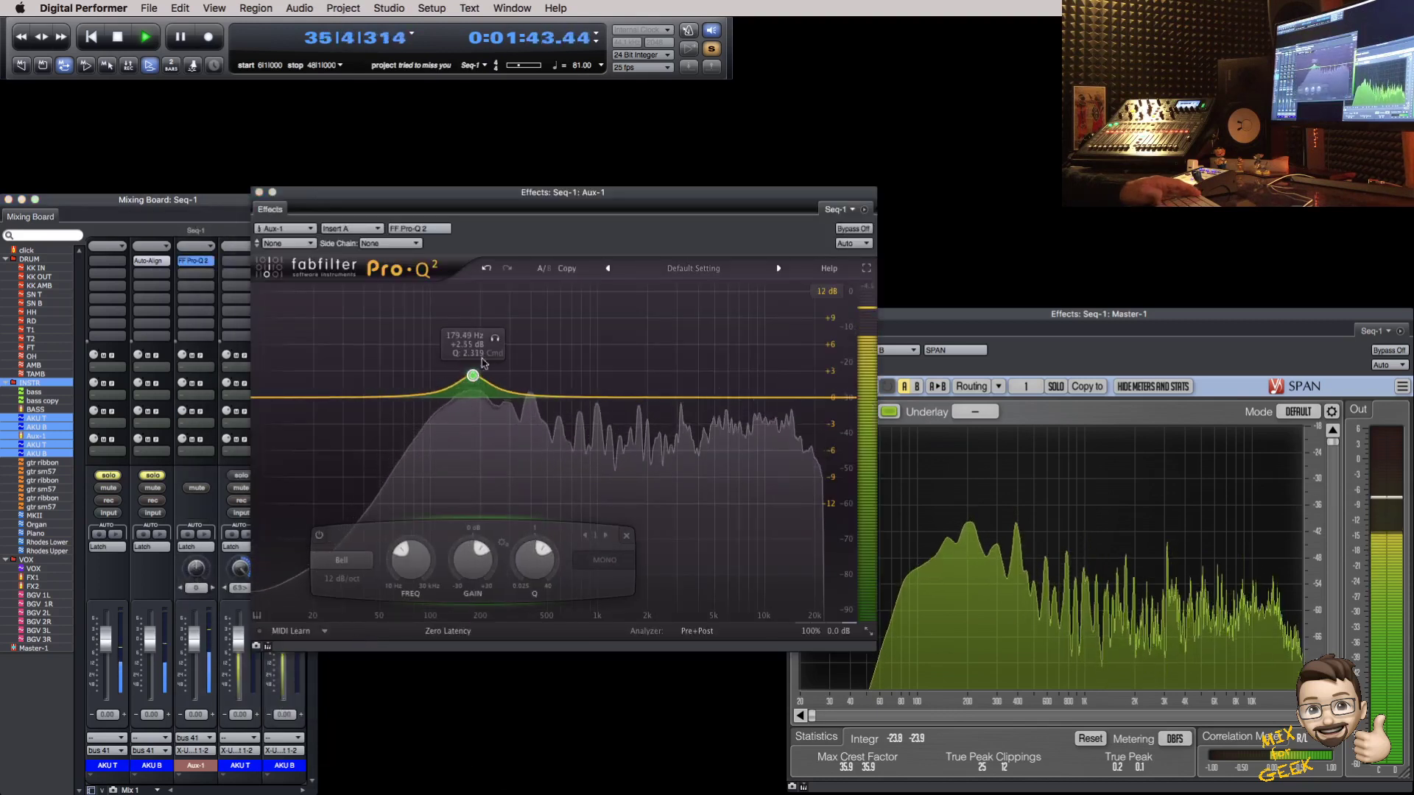
pyautogui.click(493, 340)
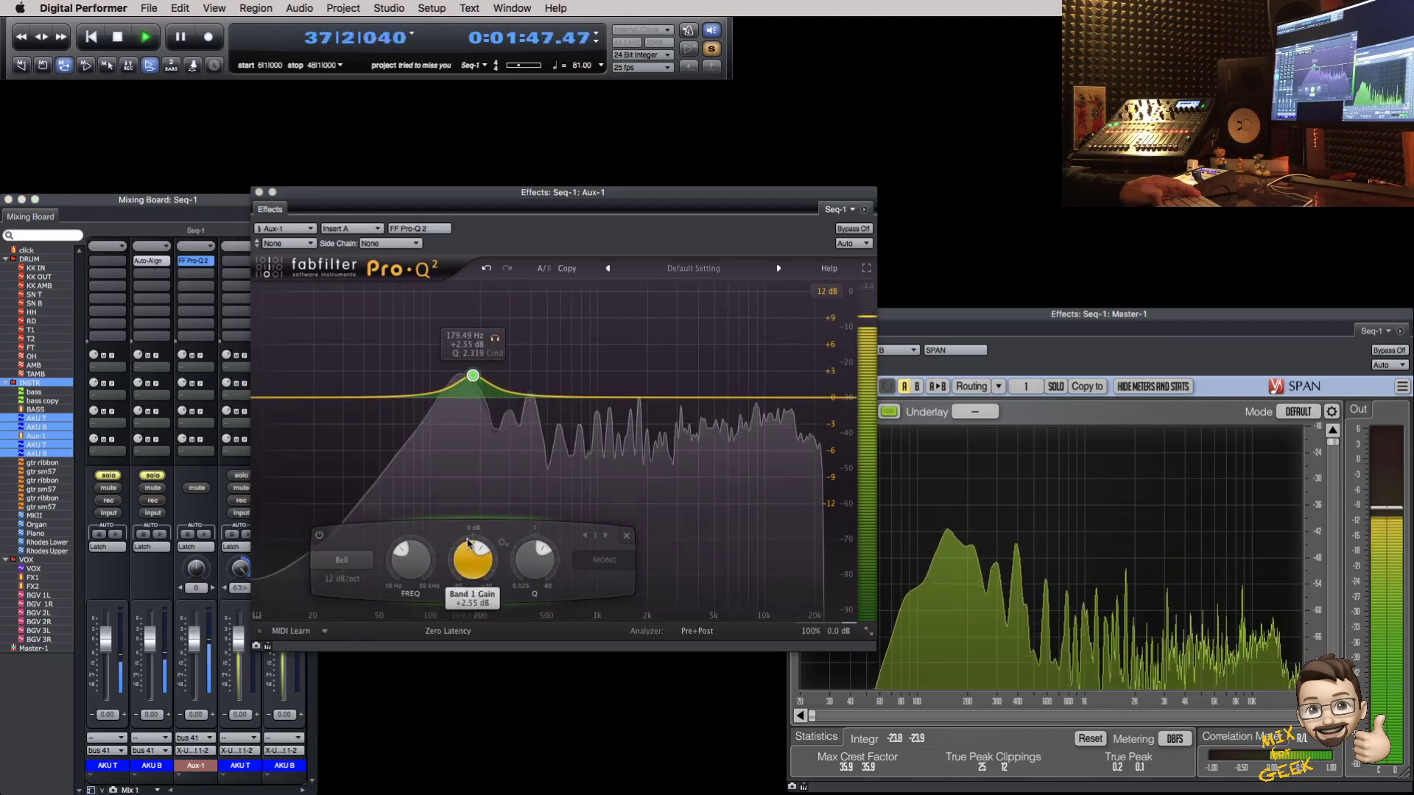
pyautogui.click(472, 603)
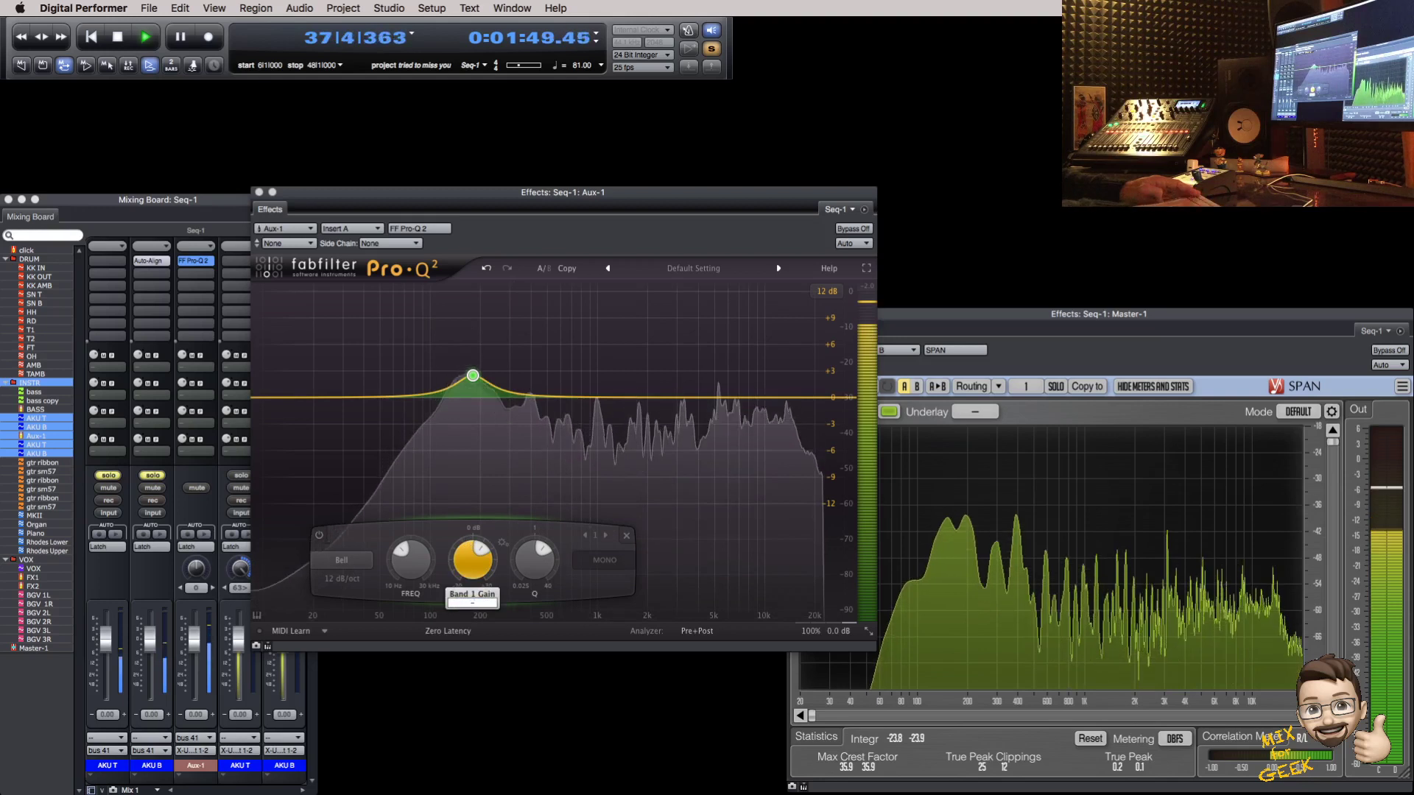
pyautogui.write('-4')
pyautogui.press('Return')
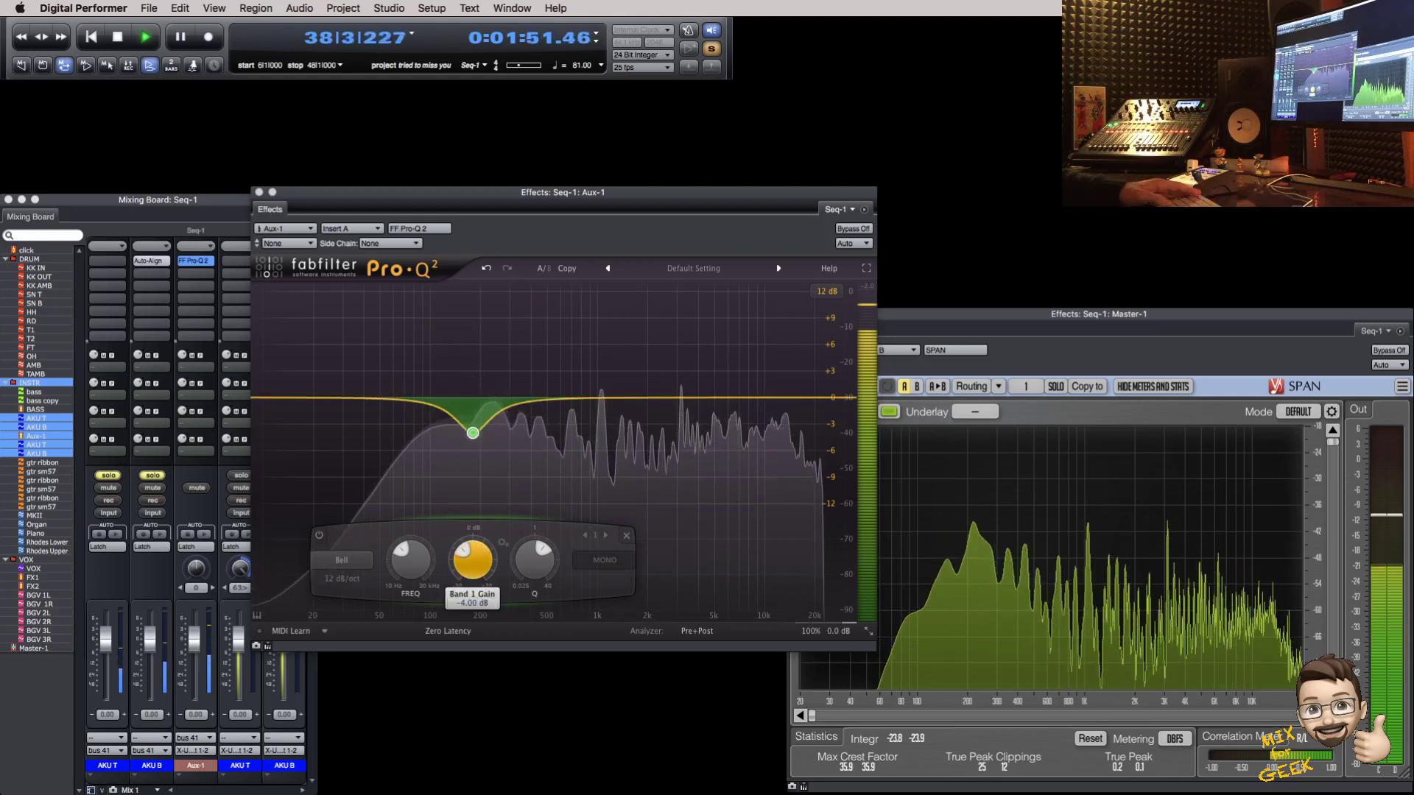
# Step: Add an 18 dB/oct low cut at about 68 Hz, and widen the bell to Q 1.1 at about 157 Hz and -4.6 dB
pyautogui.click(281, 398)
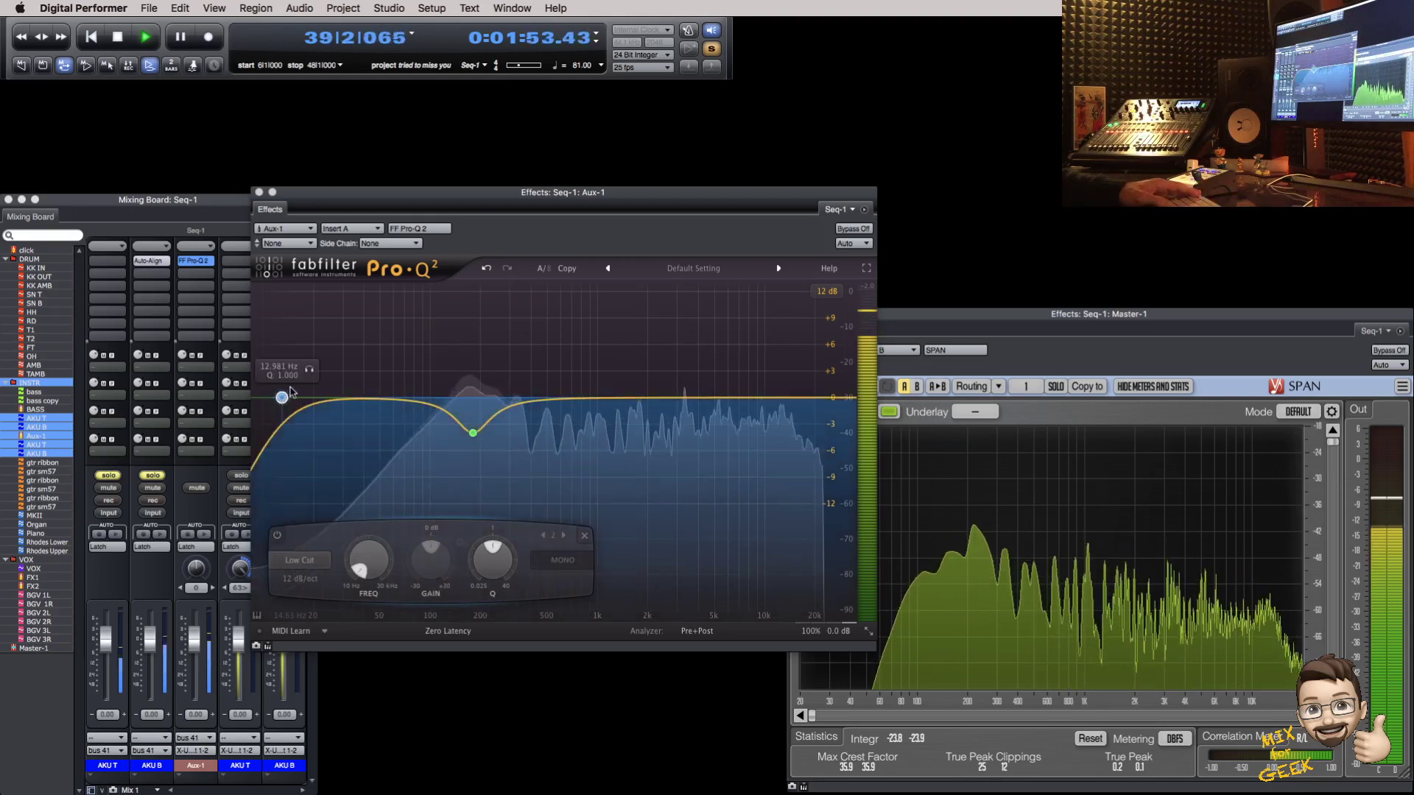
pyautogui.moveTo(282, 397); pyautogui.dragTo(402, 398)
pyautogui.click(425, 368)
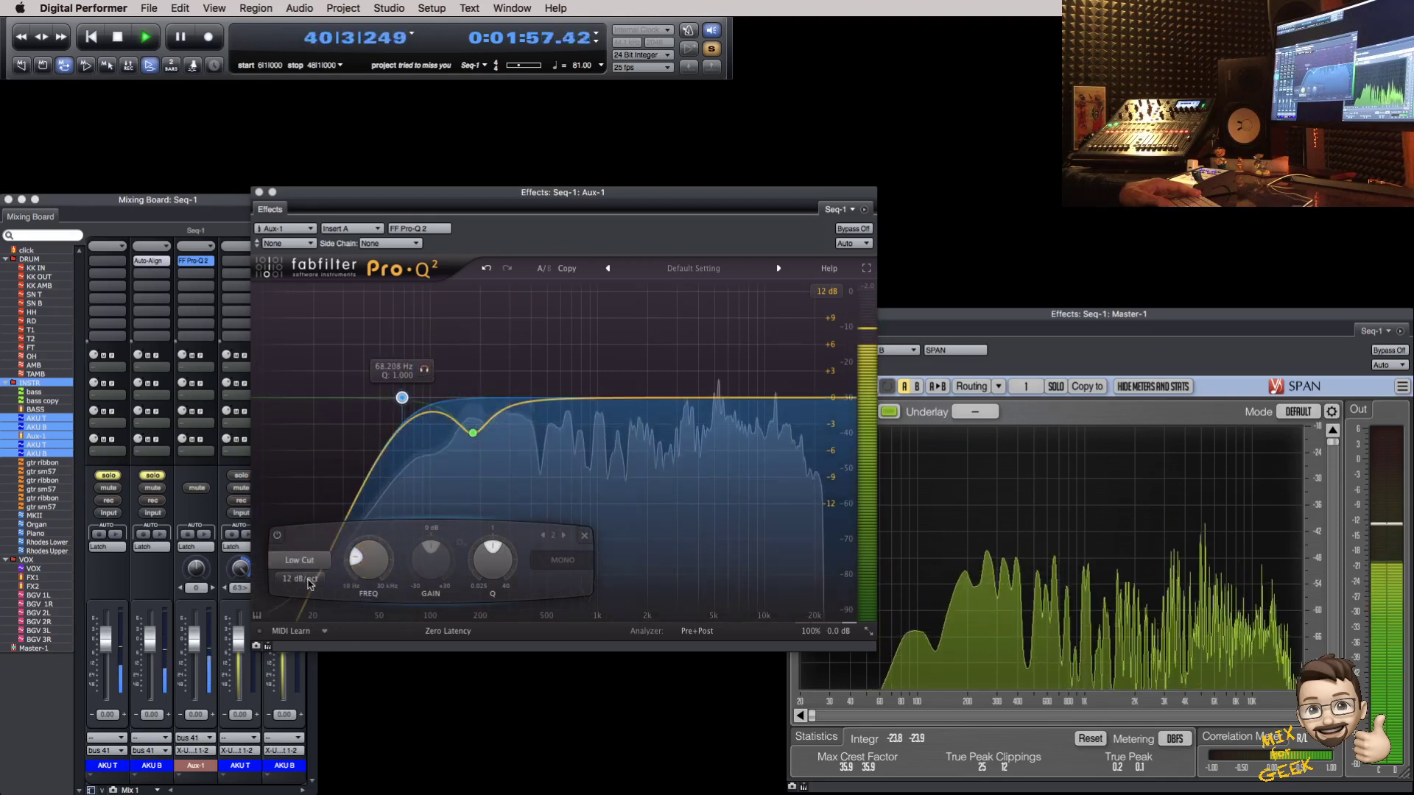
pyautogui.click(308, 579)
pyautogui.click(309, 624)
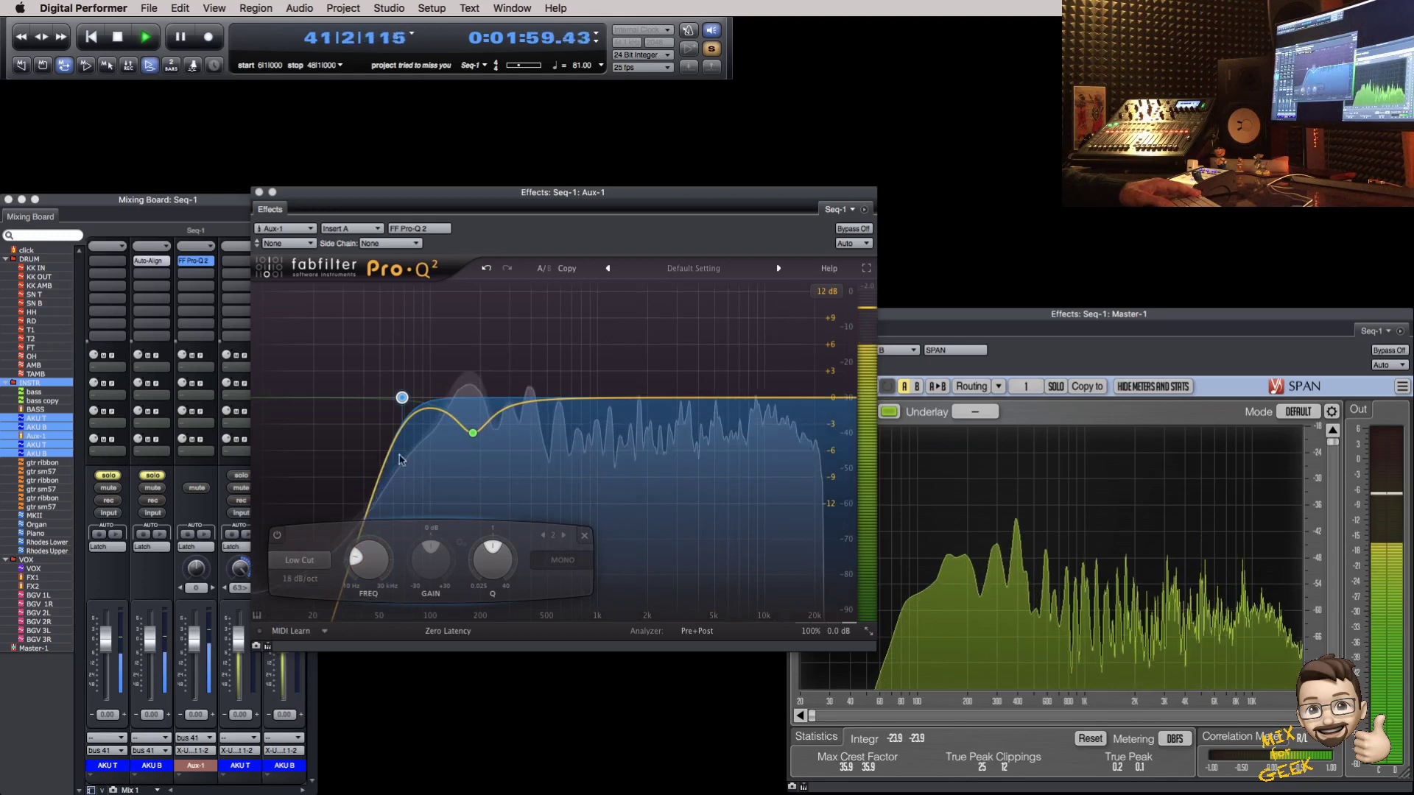
pyautogui.moveTo(425, 370); pyautogui.dragTo(431, 371)
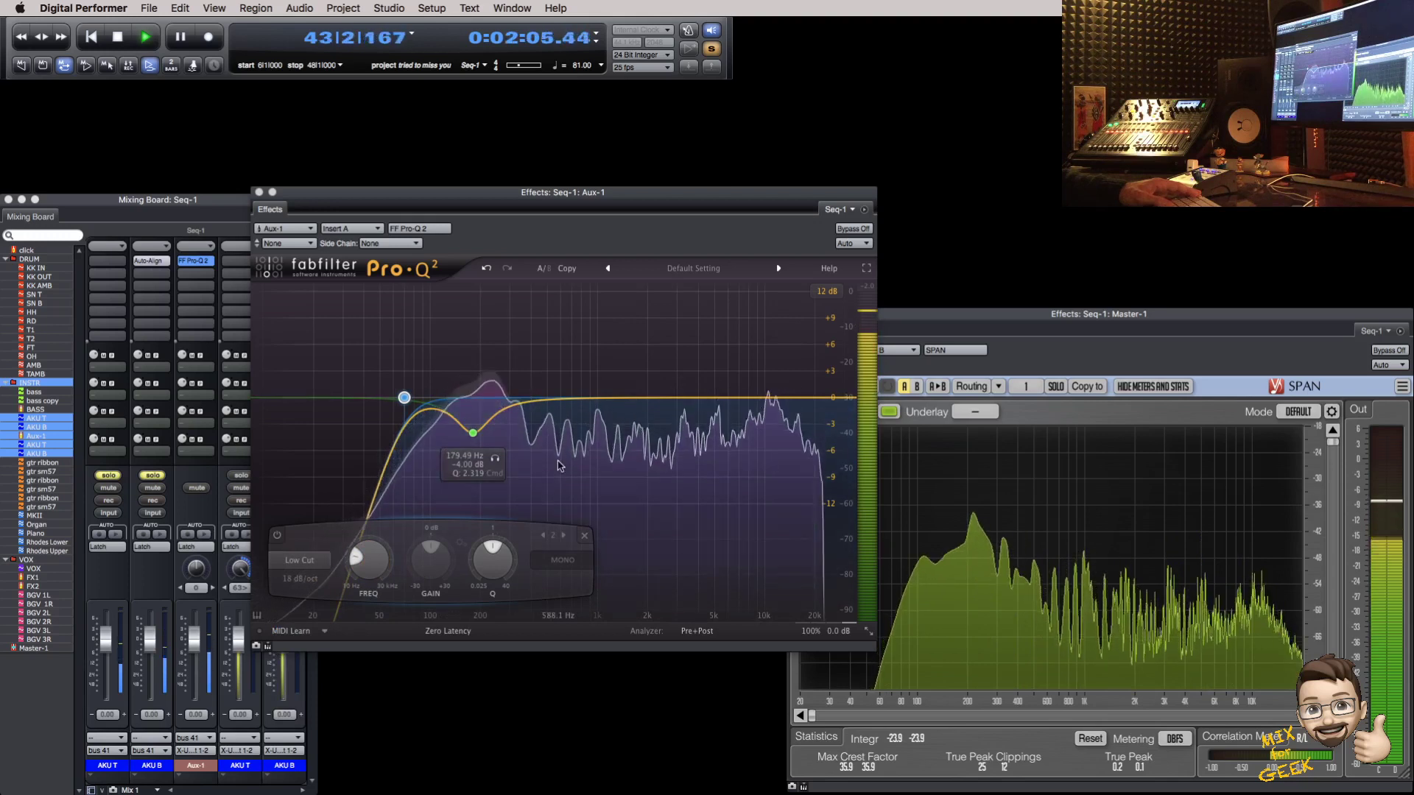
pyautogui.moveTo(475, 436); pyautogui.dragTo(466, 441)
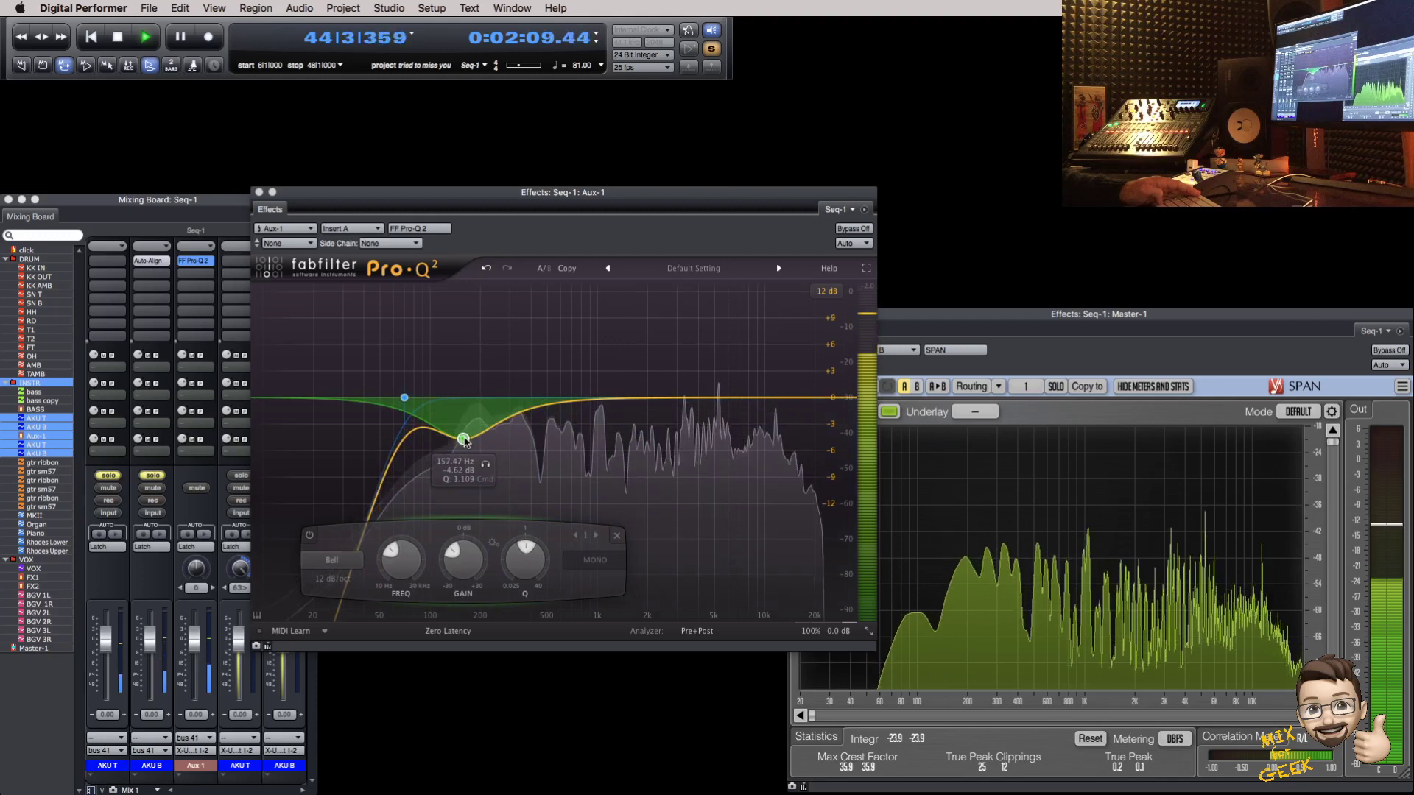
# Step: Add a narrow band at about 5100 Hz with Q 40 and change its shape to Notch
pyautogui.moveTo(711, 398); pyautogui.dragTo(718, 328)
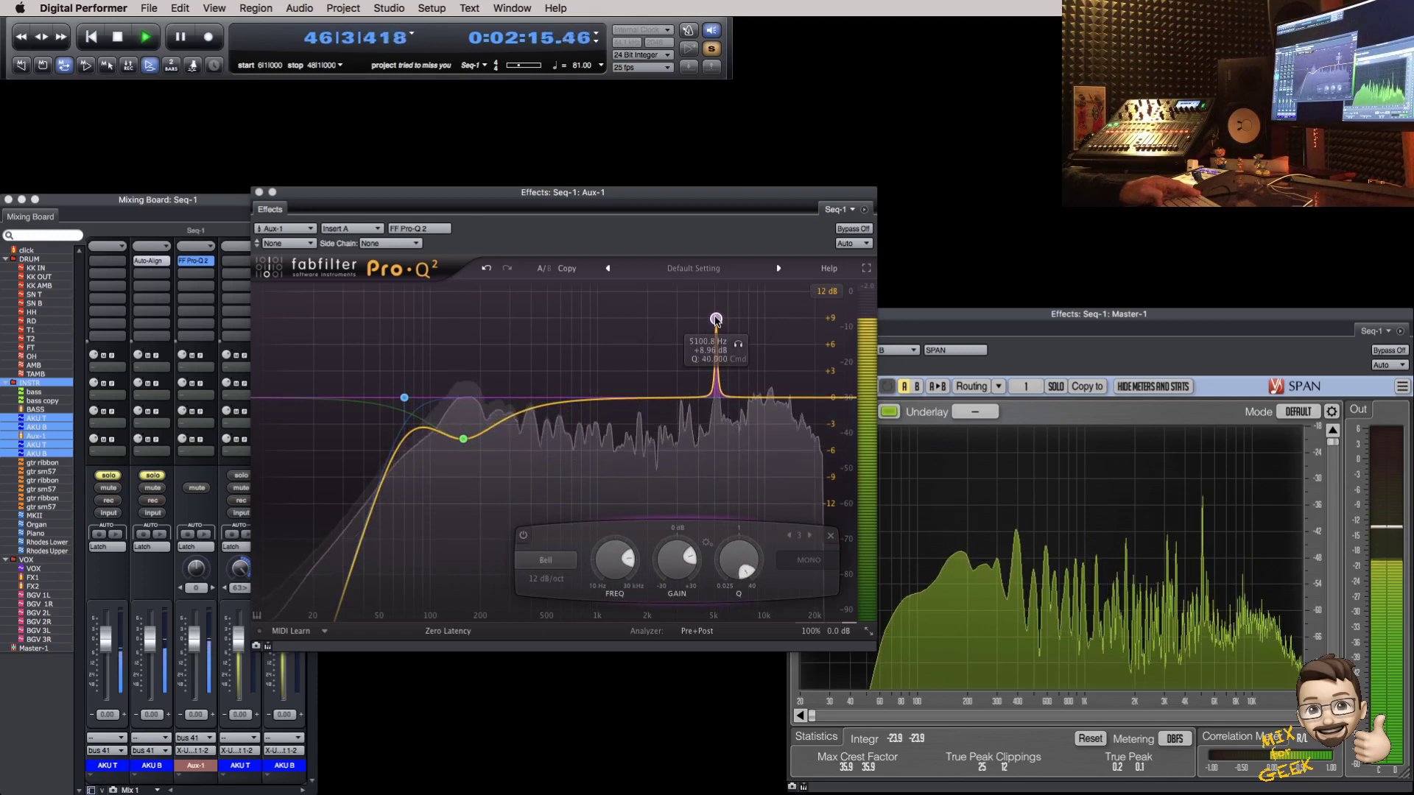
pyautogui.rightClick(715, 318)
pyautogui.moveTo(746, 341)
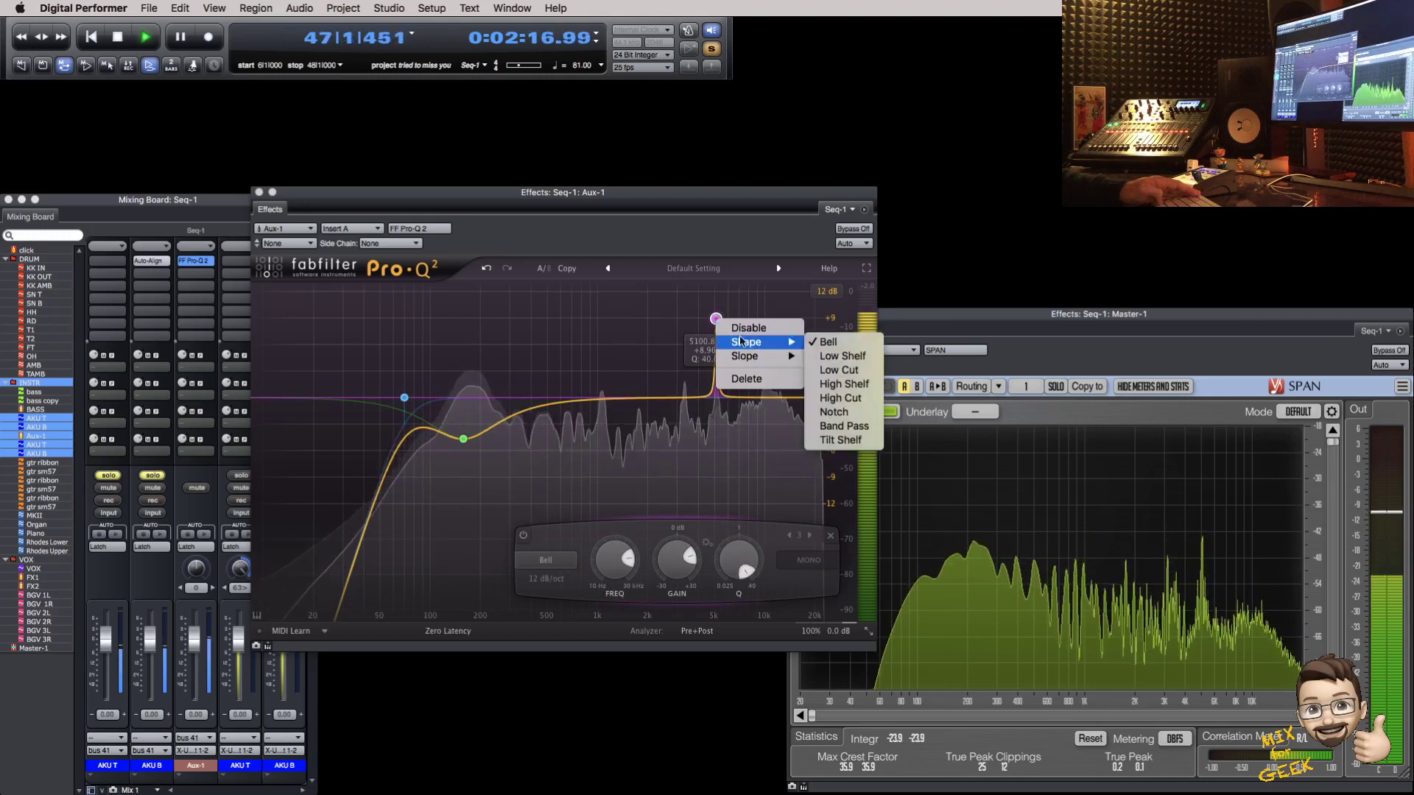
pyautogui.click(836, 412)
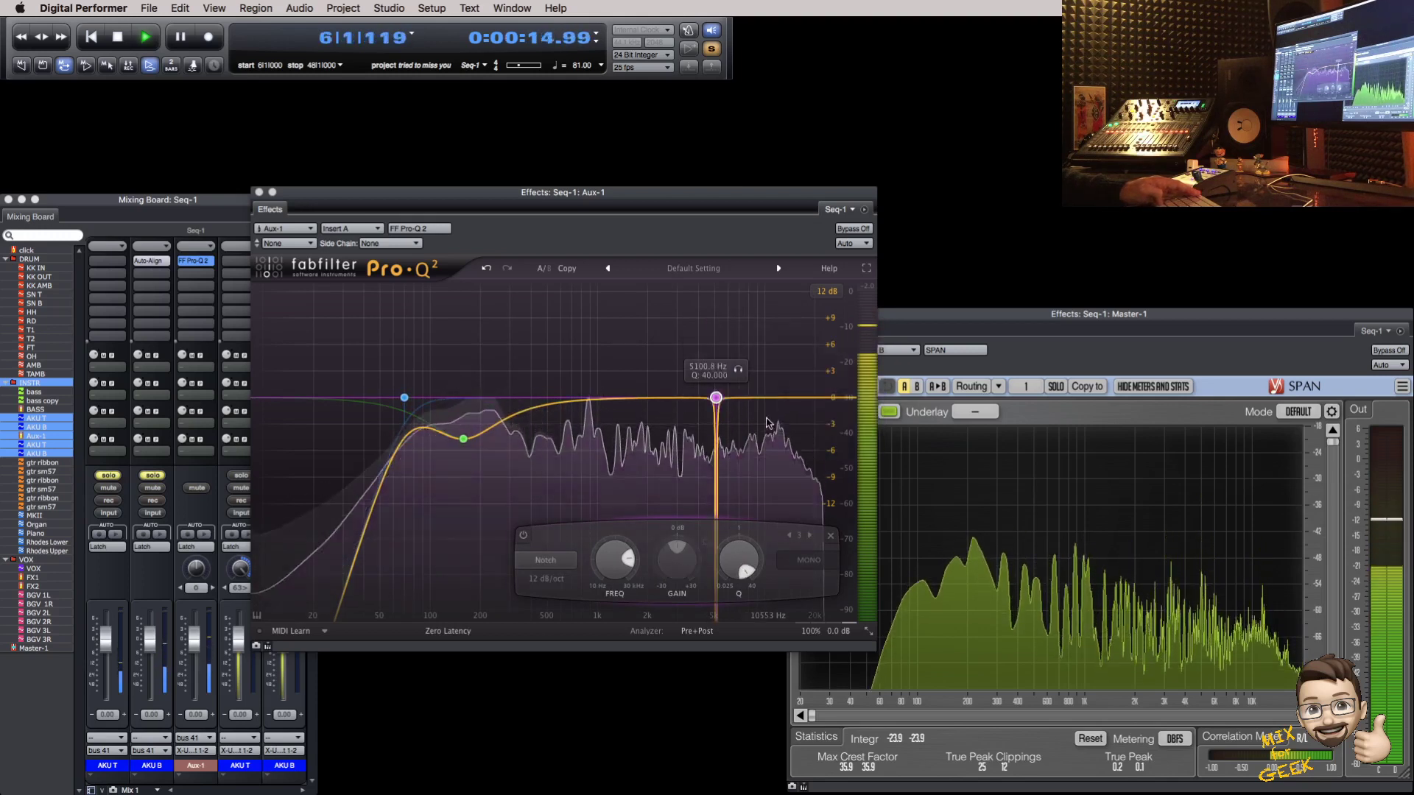
# Step: Add a narrow bell above the 5100 Hz notch, cut it by about 3 dB, stop playback and close the EQ
pyautogui.click(695, 398)
pyautogui.moveTo(696, 393); pyautogui.dragTo(781, 318)
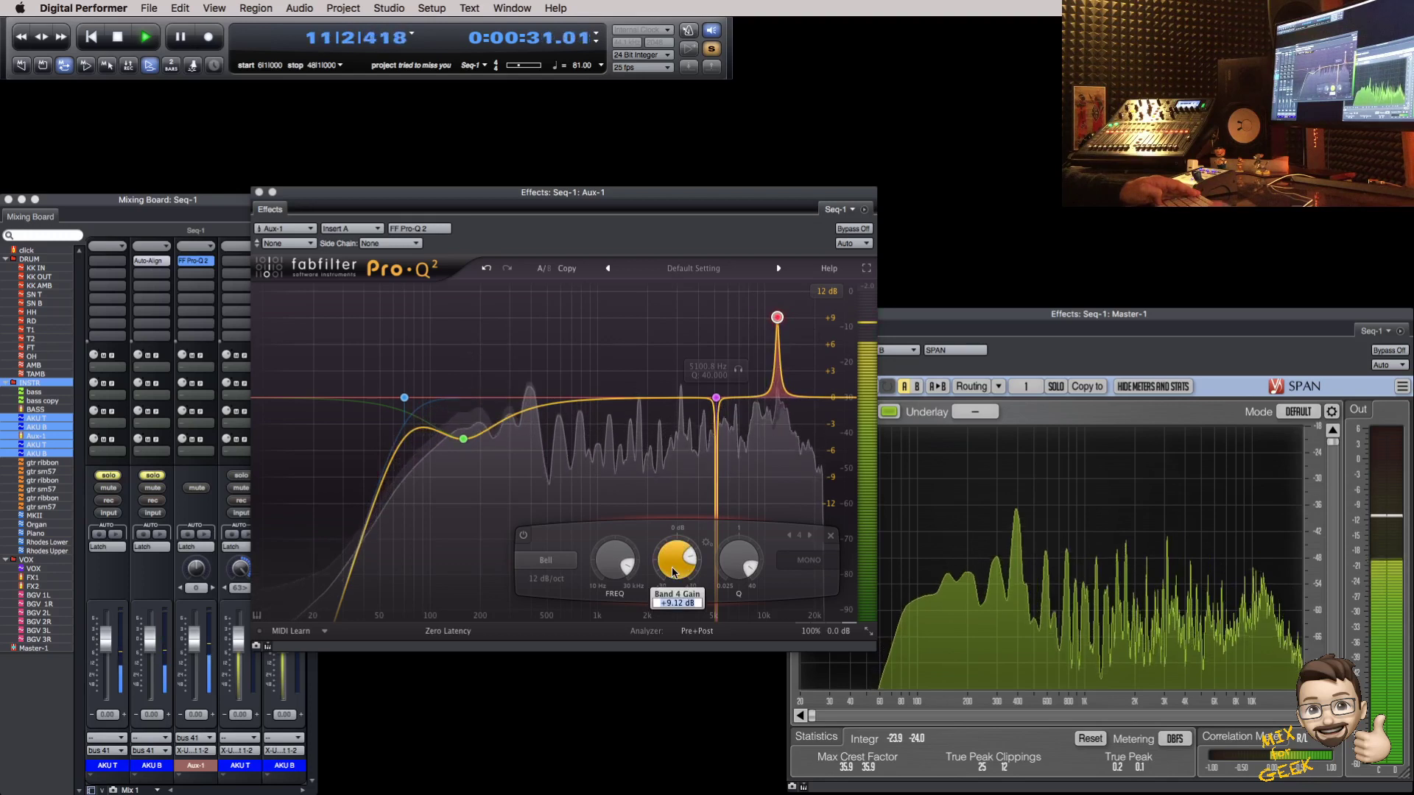
pyautogui.moveTo(673, 572); pyautogui.dragTo(673, 589)
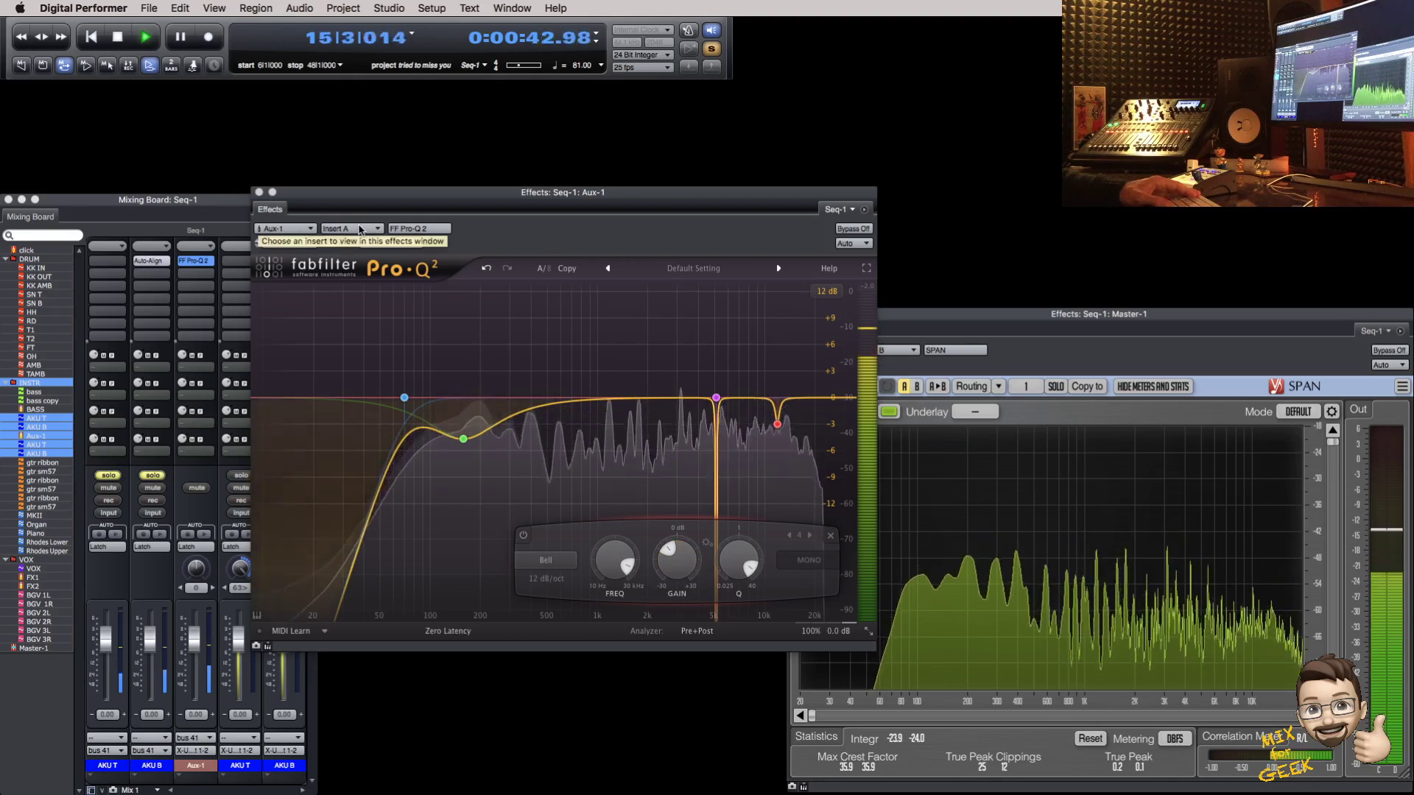
pyautogui.press('space')
pyautogui.press('super+w')
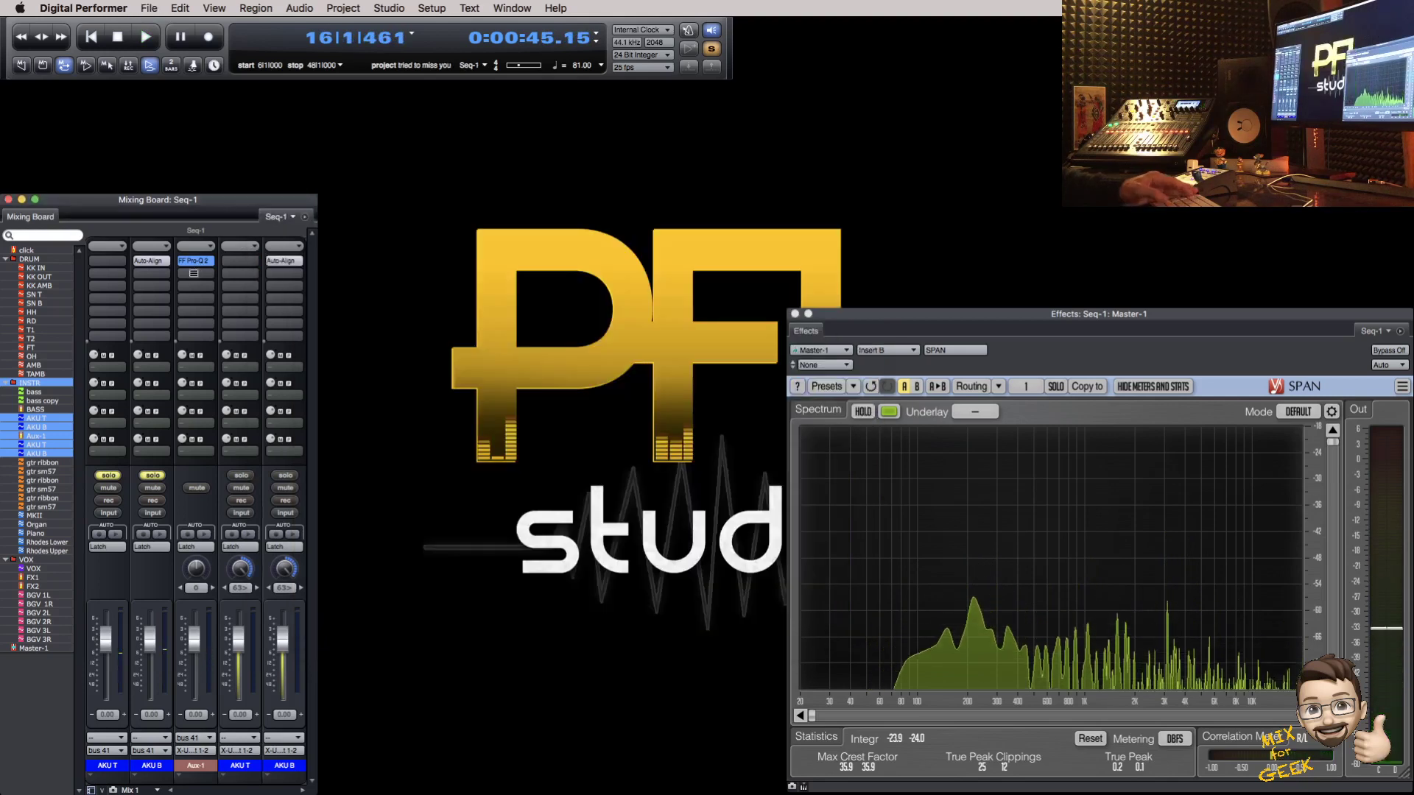
# Step: Insert the Waves API-2500 (m) mono compressor in Insert B of Aux-1 and reposition its window
pyautogui.click(195, 273)
pyautogui.moveTo(221, 663)
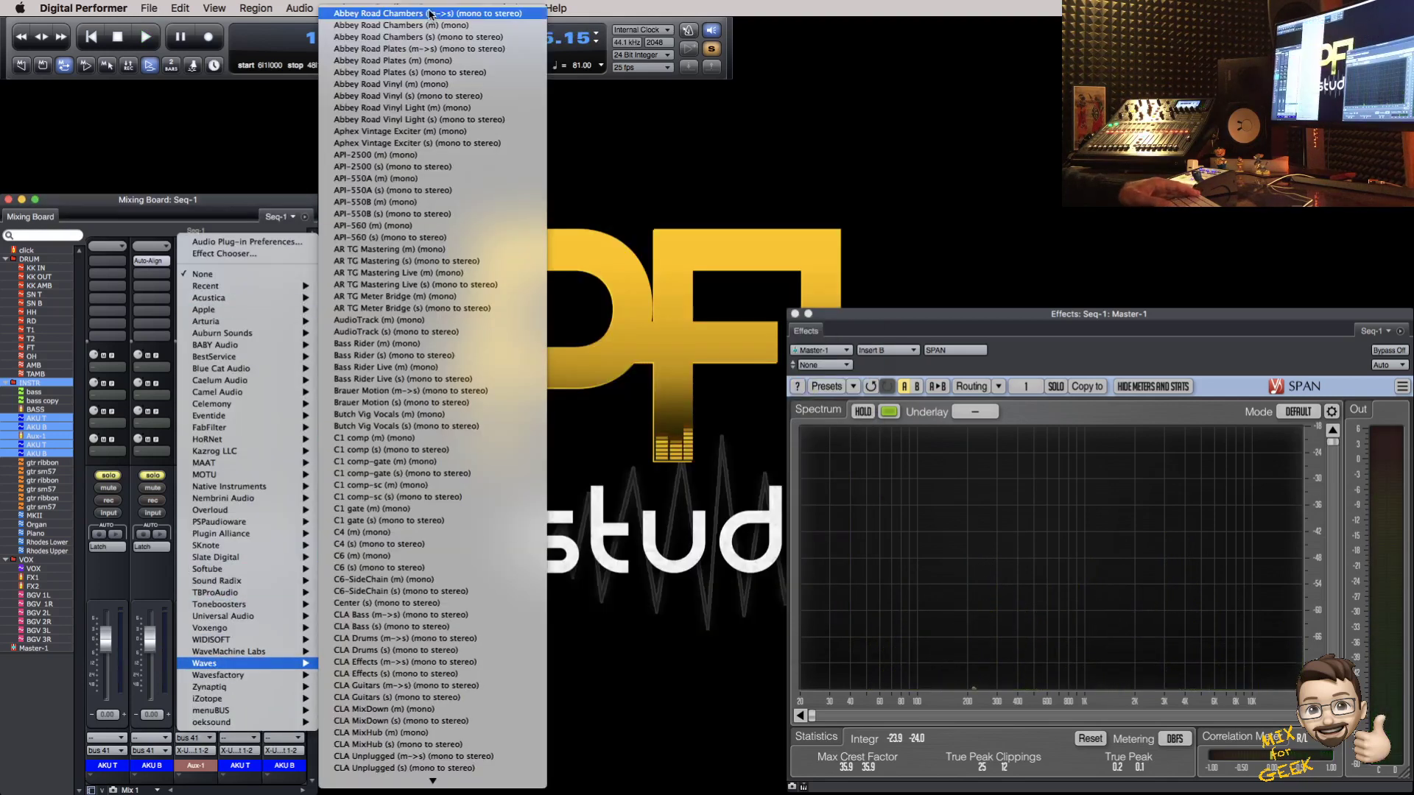
pyautogui.click(443, 156)
pyautogui.moveTo(672, 215); pyautogui.dragTo(777, 169)
# Step: Adjust the API-2500's threshold and ratio and set a fixed release of 0.1 while the guitars play
pyautogui.moveTo(410, 346)
pyautogui.mouseDown()
pyautogui.moveTo(409, 311)
pyautogui.moveTo(417, 344)
pyautogui.mouseUp()
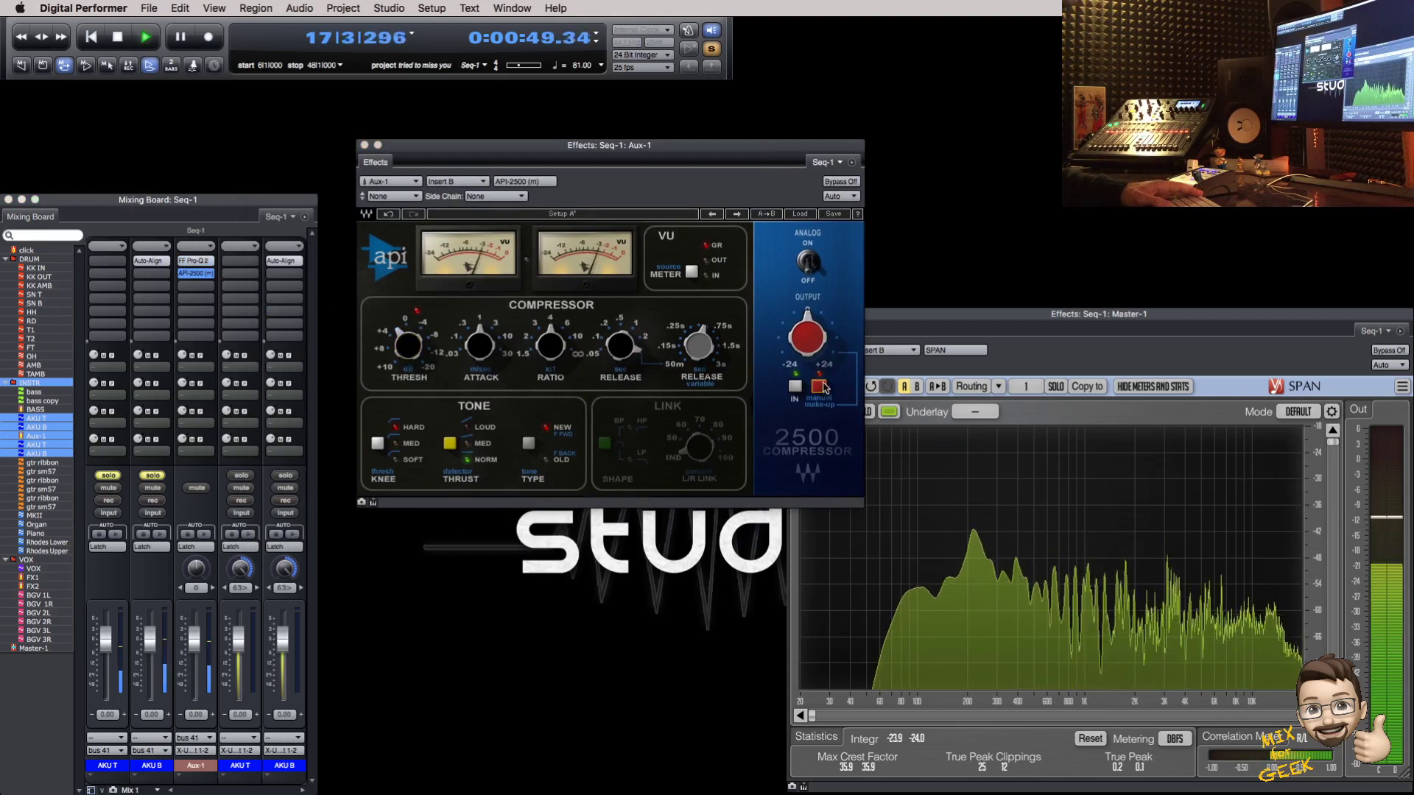
pyautogui.moveTo(551, 346); pyautogui.dragTo(619, 375)
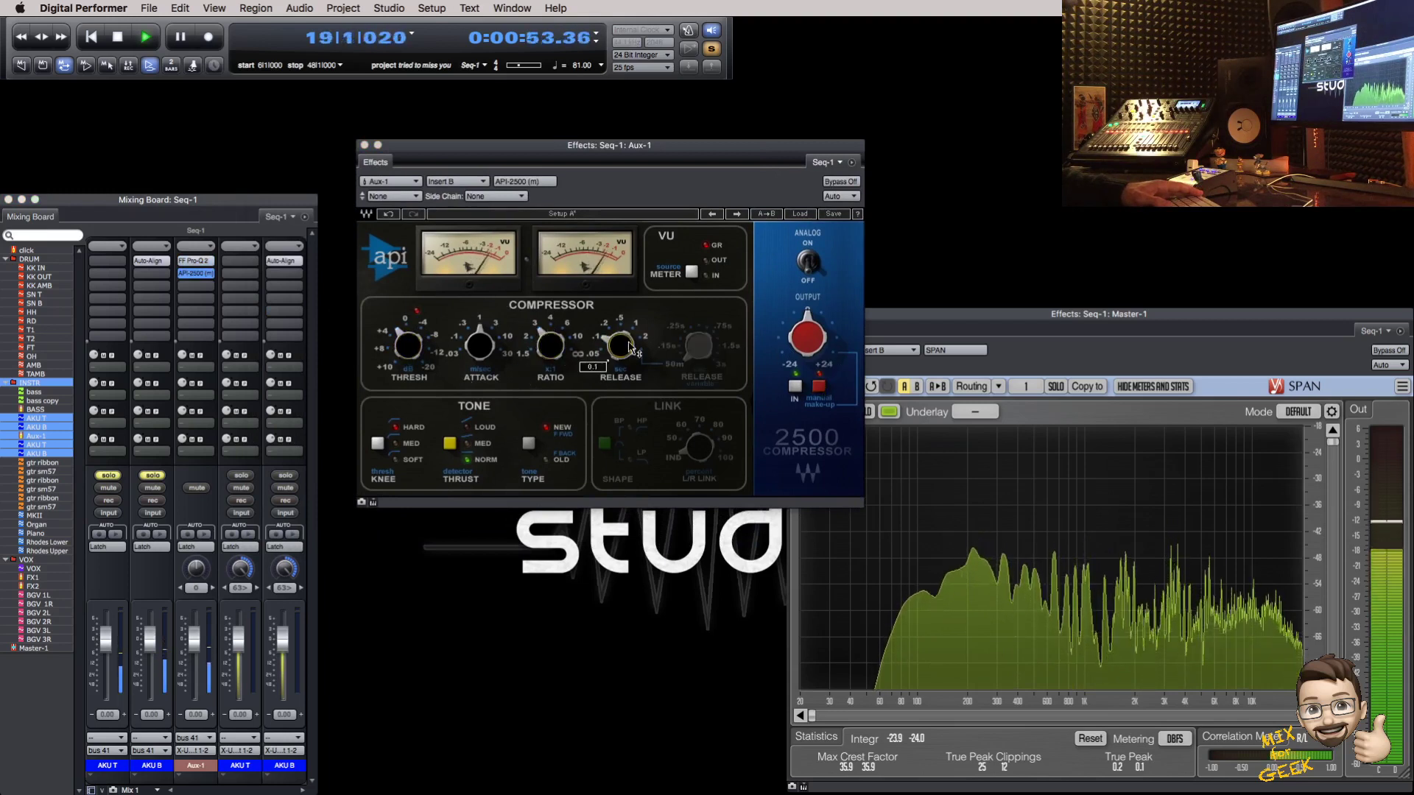
pyautogui.moveTo(417, 354); pyautogui.dragTo(417, 345)
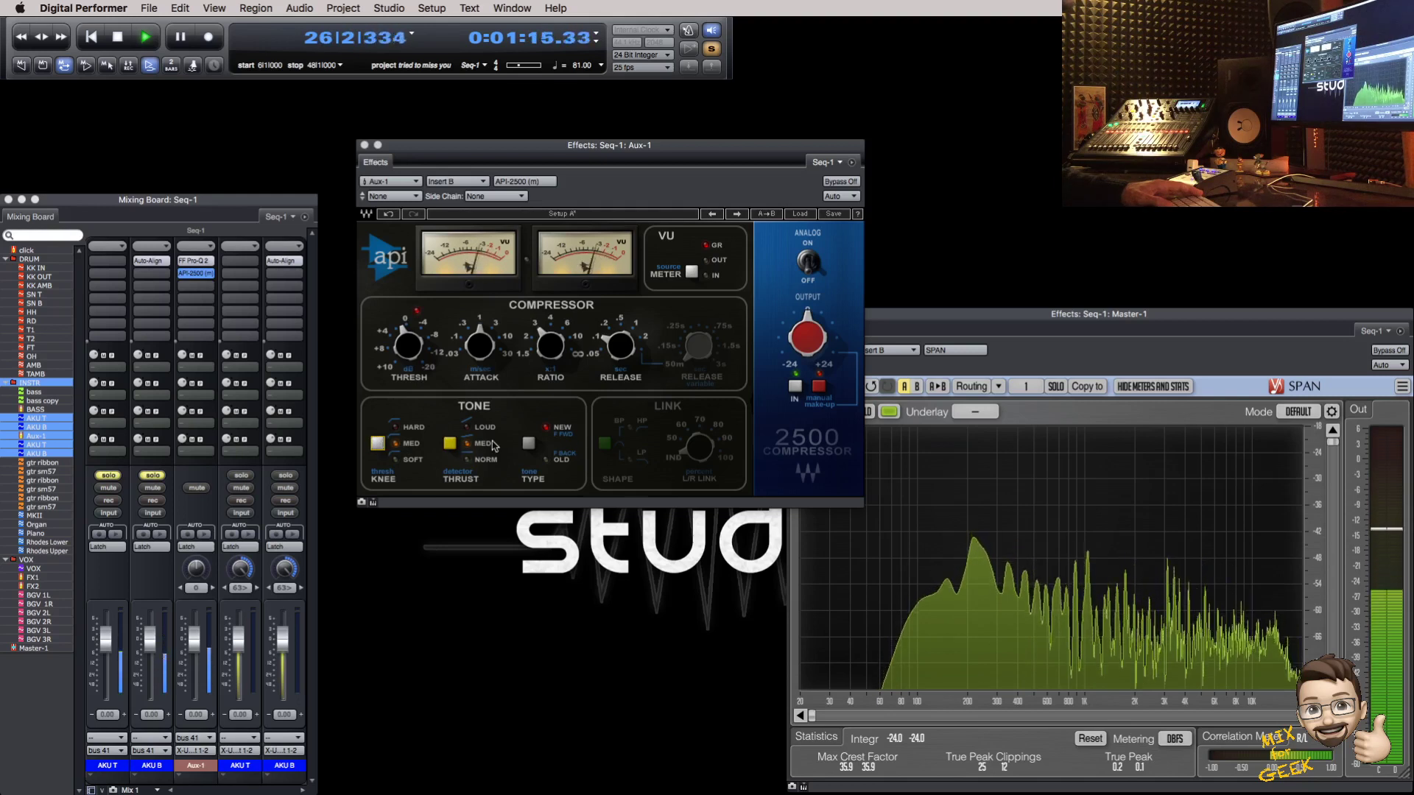
# Step: Set the API-2500's tone section to Old type, Loud thrust and Hard knee, and close the effect window
pyautogui.click(527, 444)
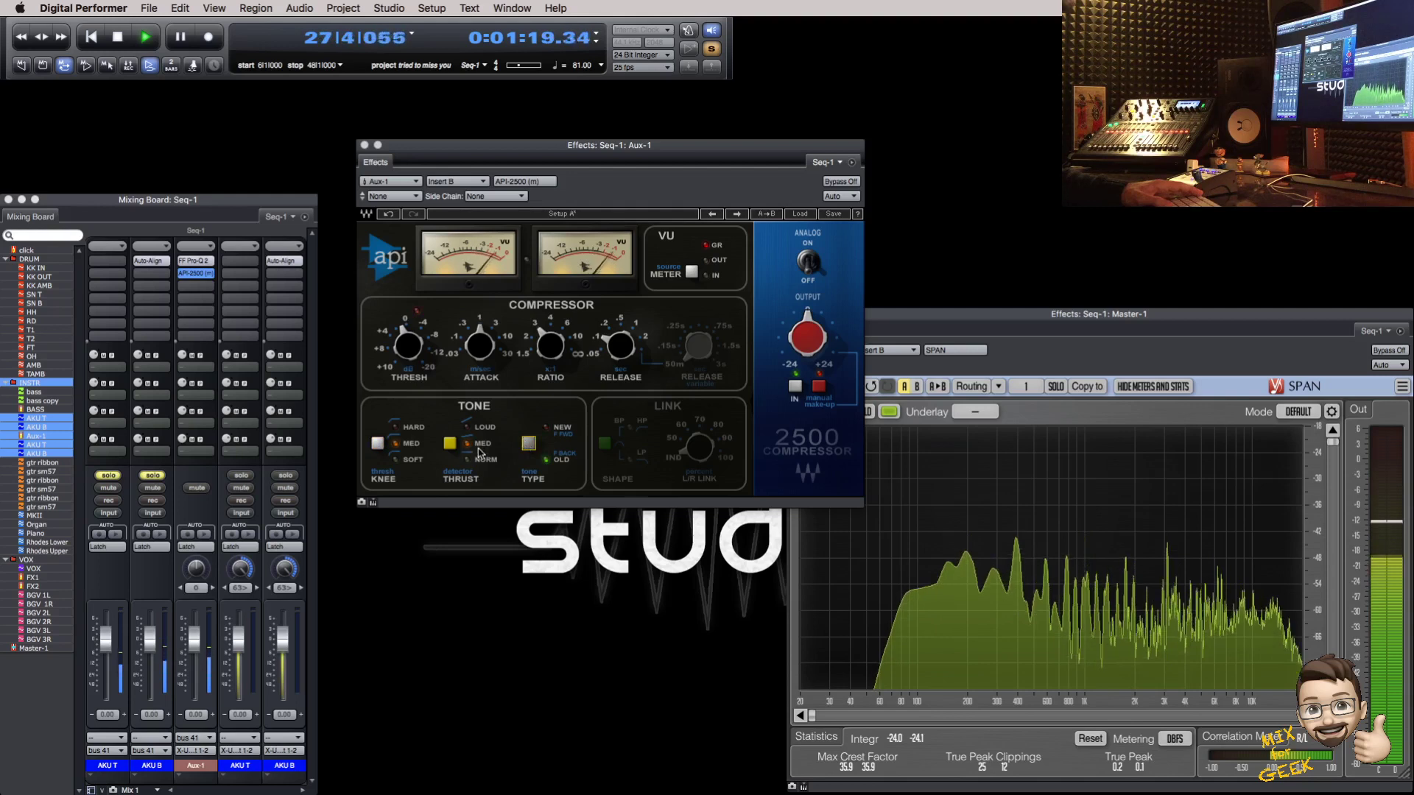
pyautogui.click(450, 446)
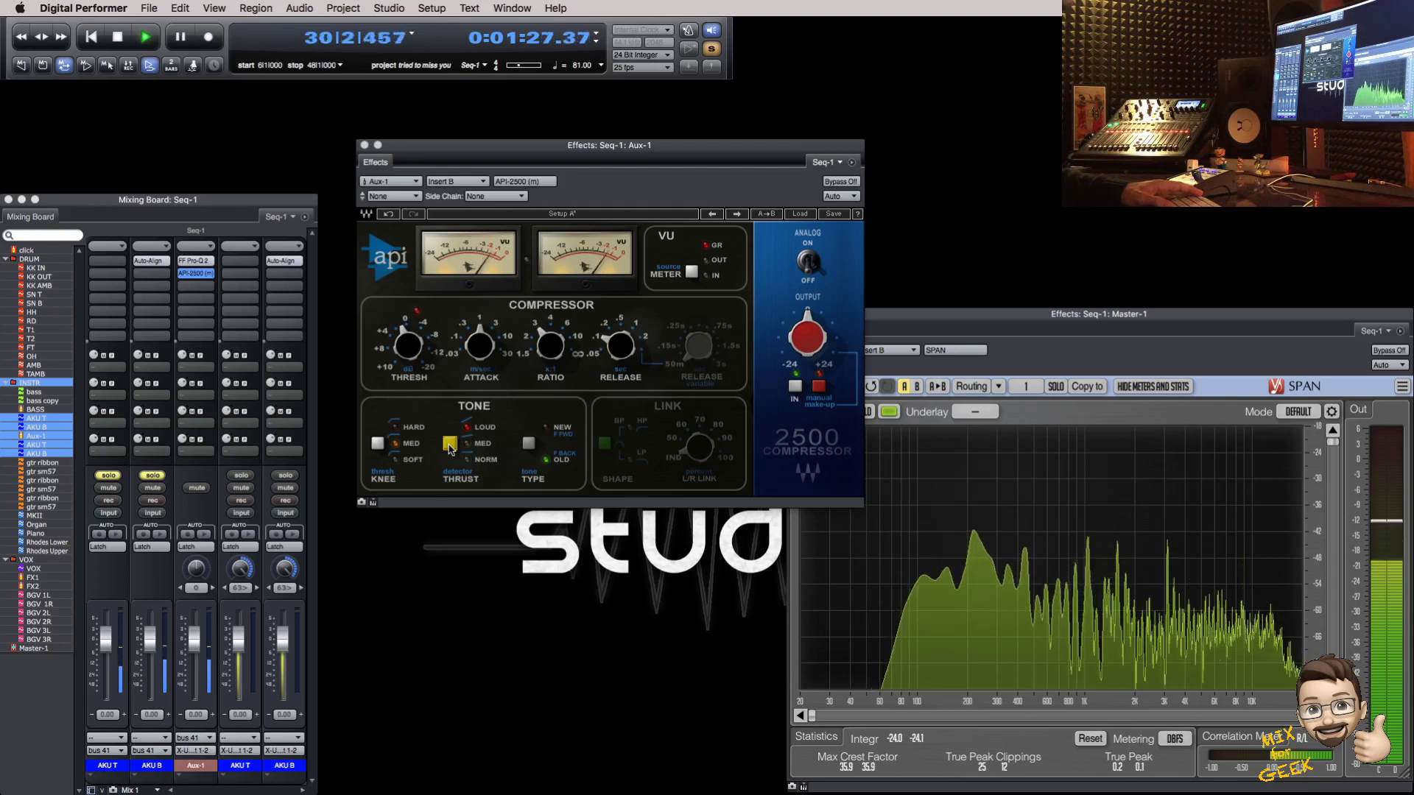
pyautogui.click(377, 443)
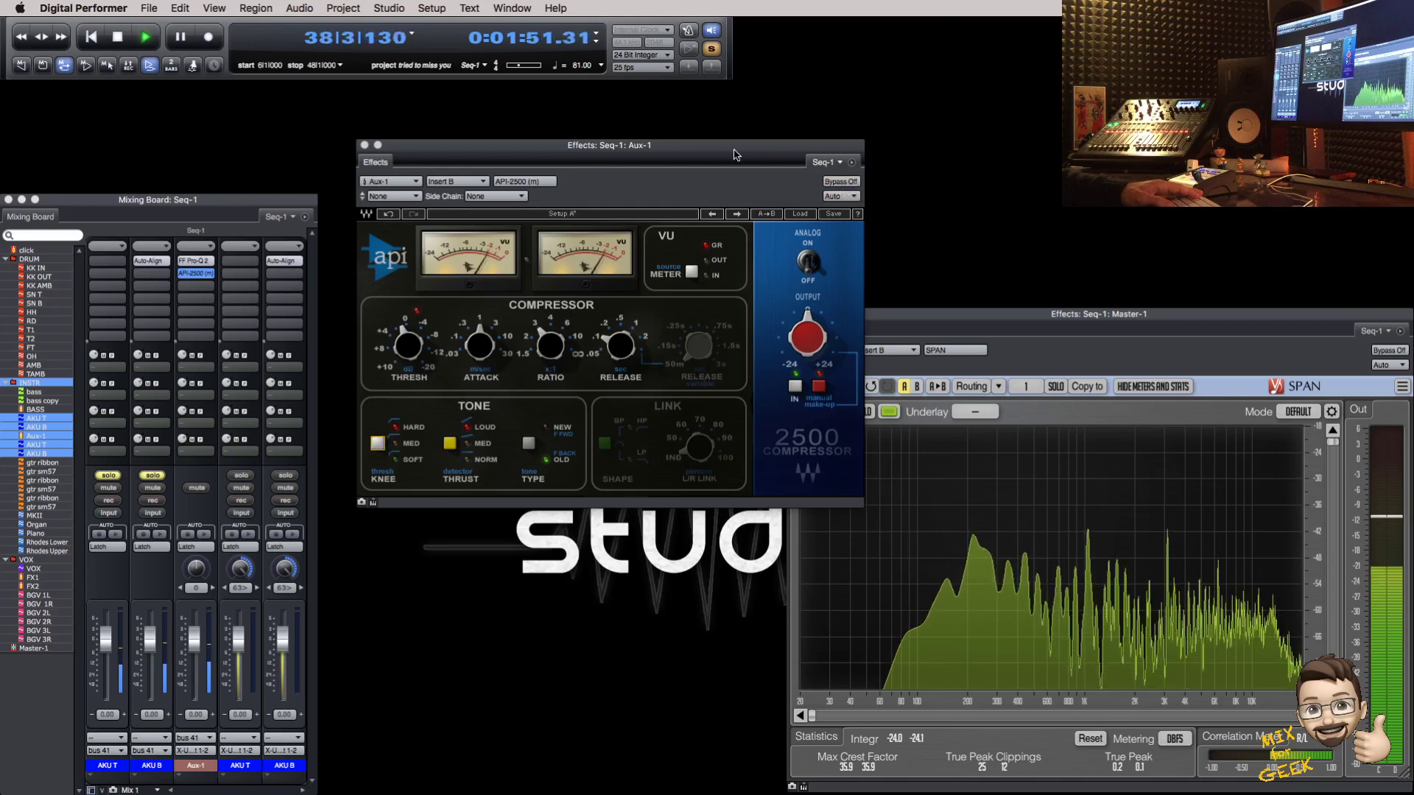
pyautogui.moveTo(735, 148); pyautogui.dragTo(728, 153)
pyautogui.press('super+w')
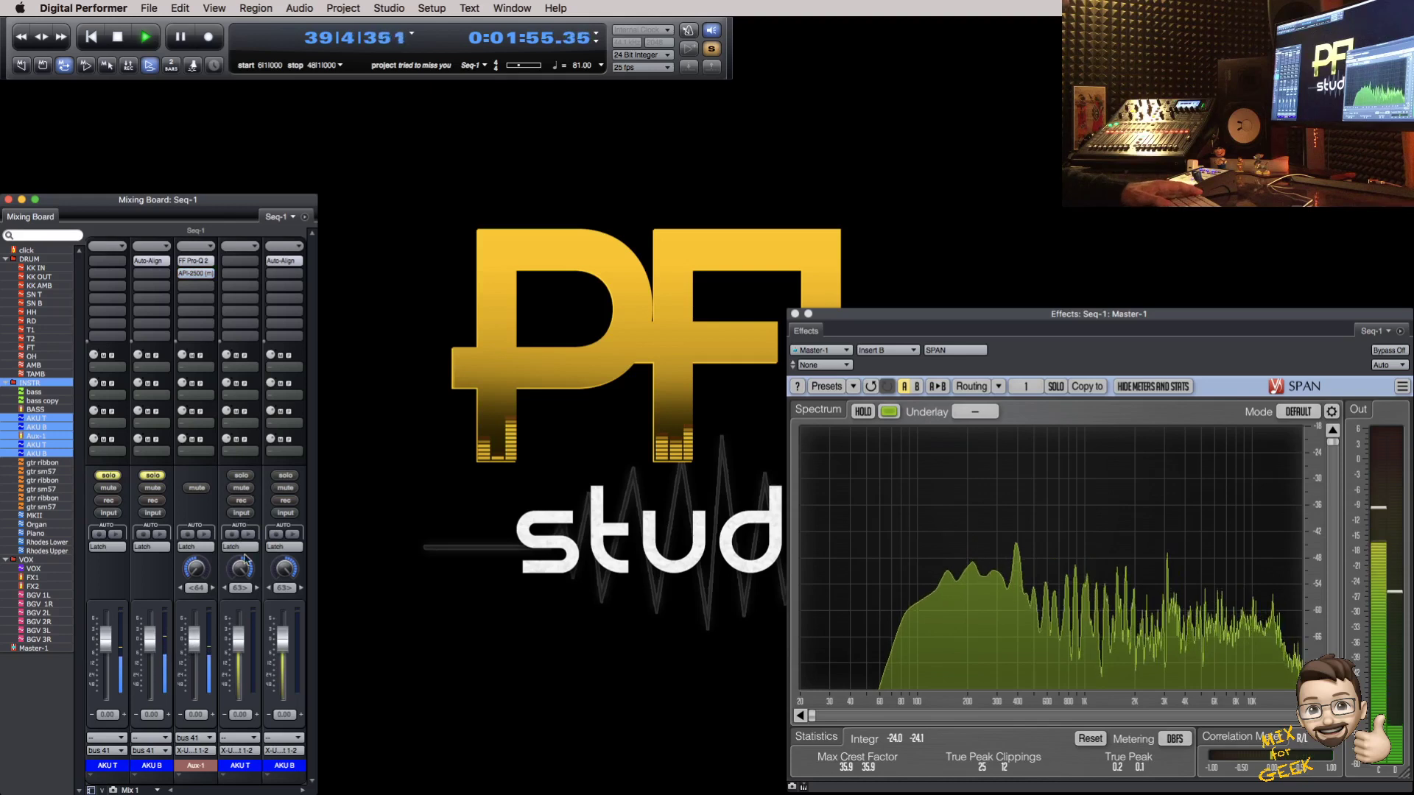
# Step: Route the second AKU T to a new aux track on mono bus 42, and output the second AKU B to bus 42
pyautogui.click(242, 750)
pyautogui.moveTo(254, 767)
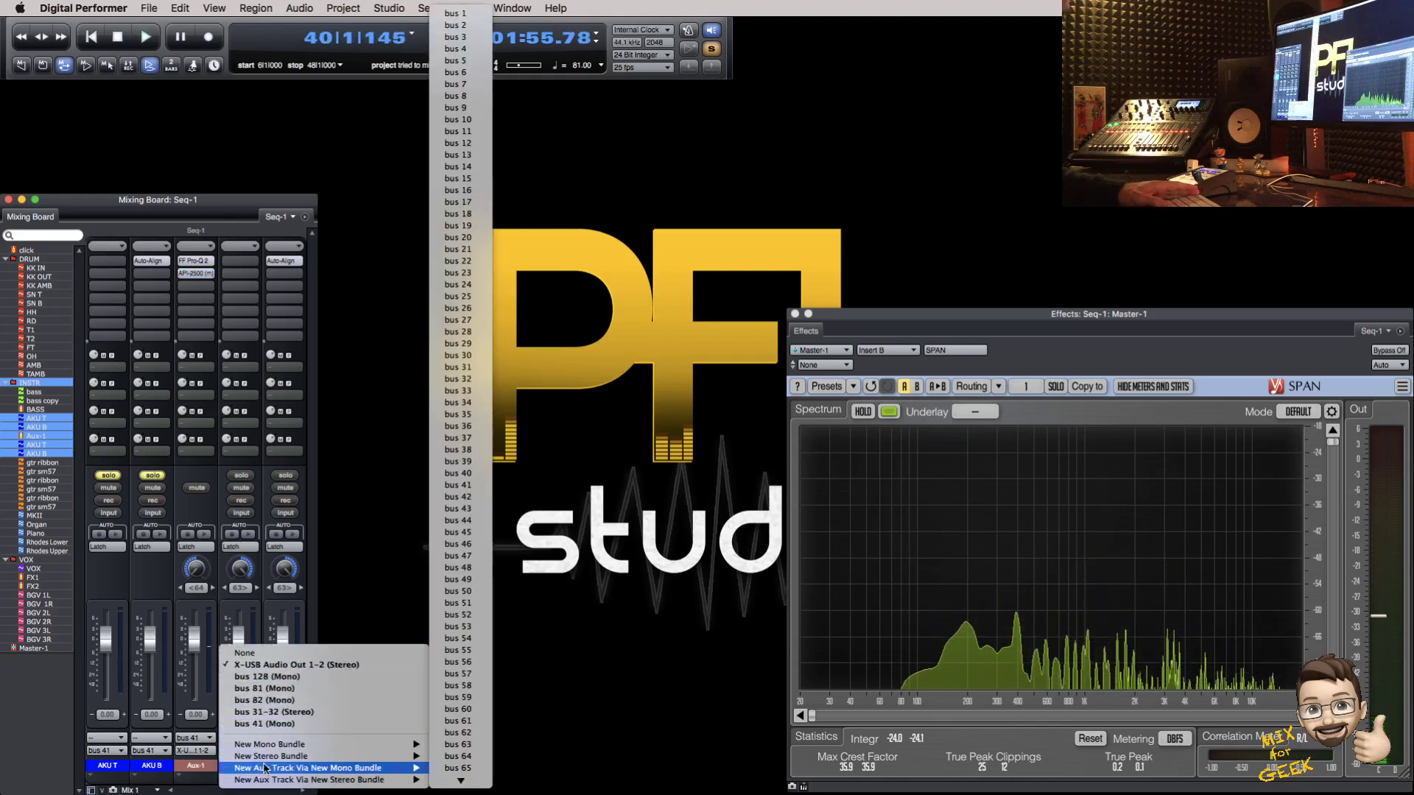
pyautogui.click(468, 498)
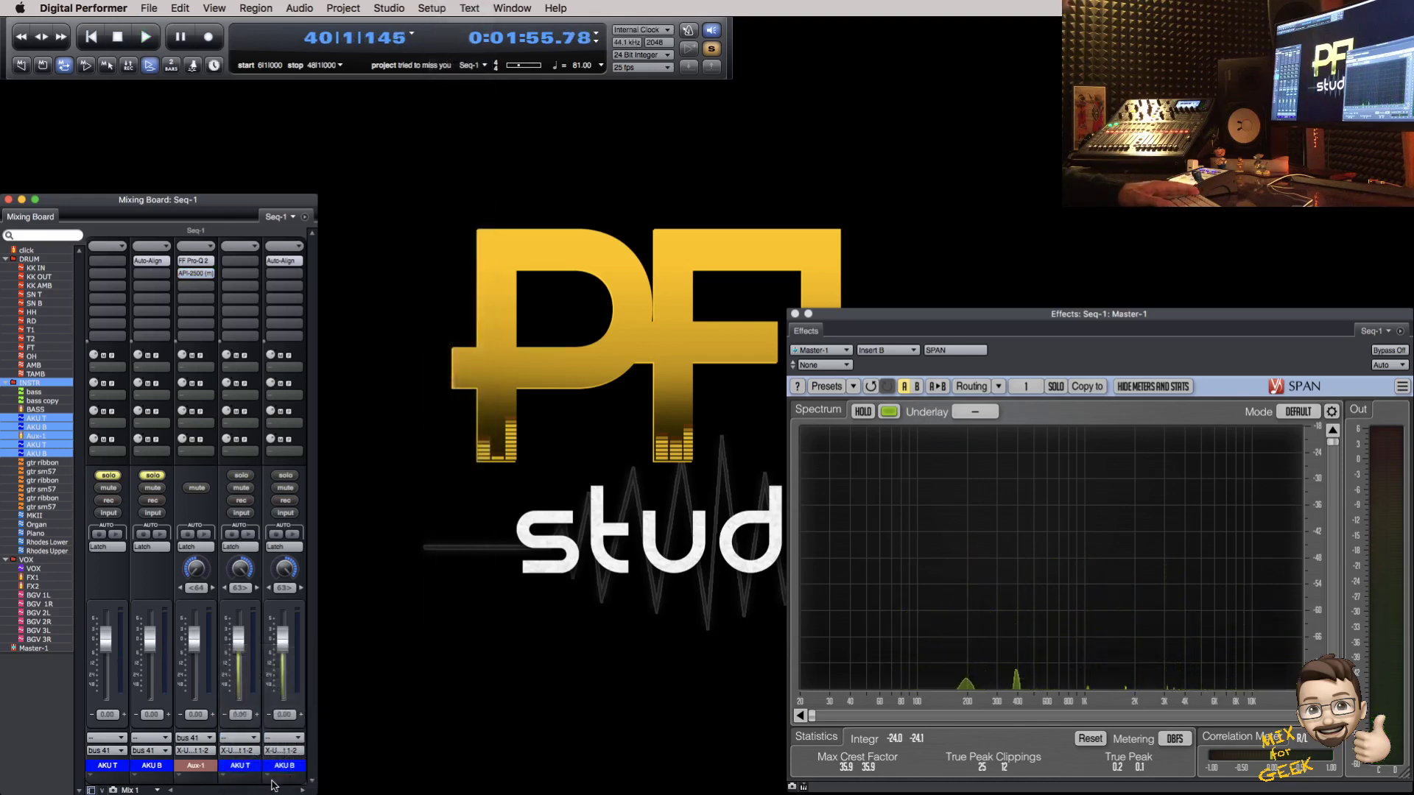
pyautogui.click(283, 750)
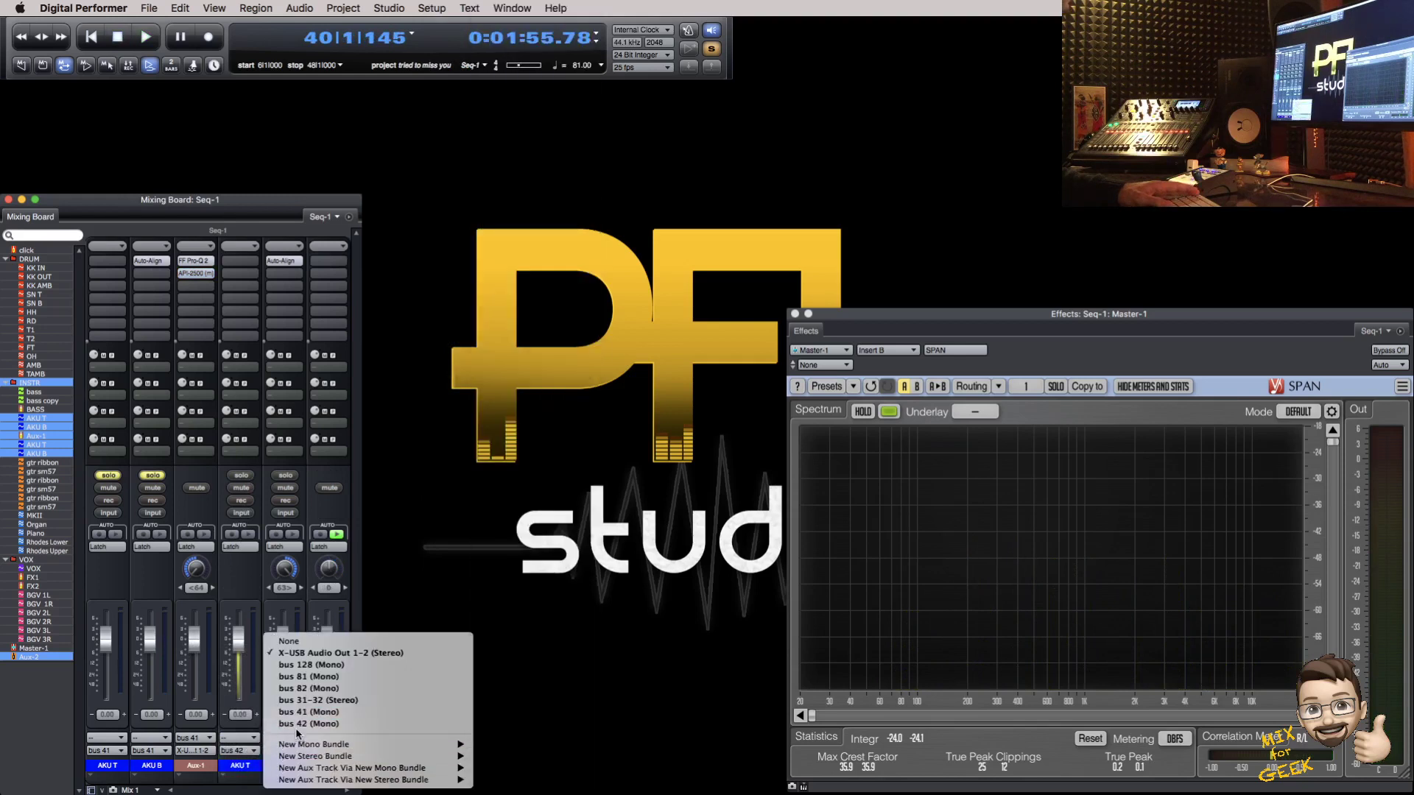
pyautogui.click(302, 675)
# Step: Rename the Aux-1 track AKU L and the Aux-2 track AKU R
pyautogui.doubleClick(209, 766)
pyautogui.write('AK')
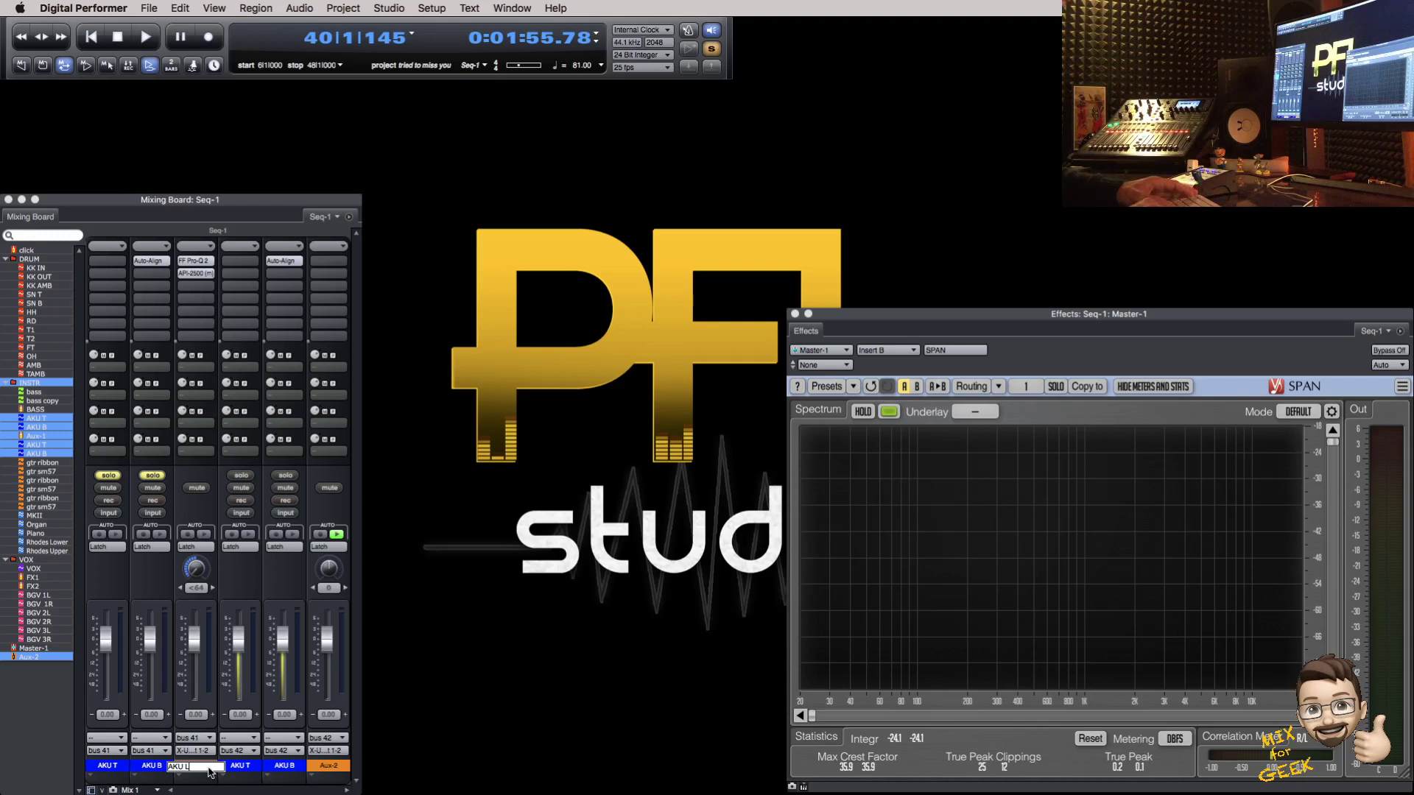
pyautogui.write('U L')
pyautogui.press('Tab')
pyautogui.press('Tab')
pyautogui.press('Tab')
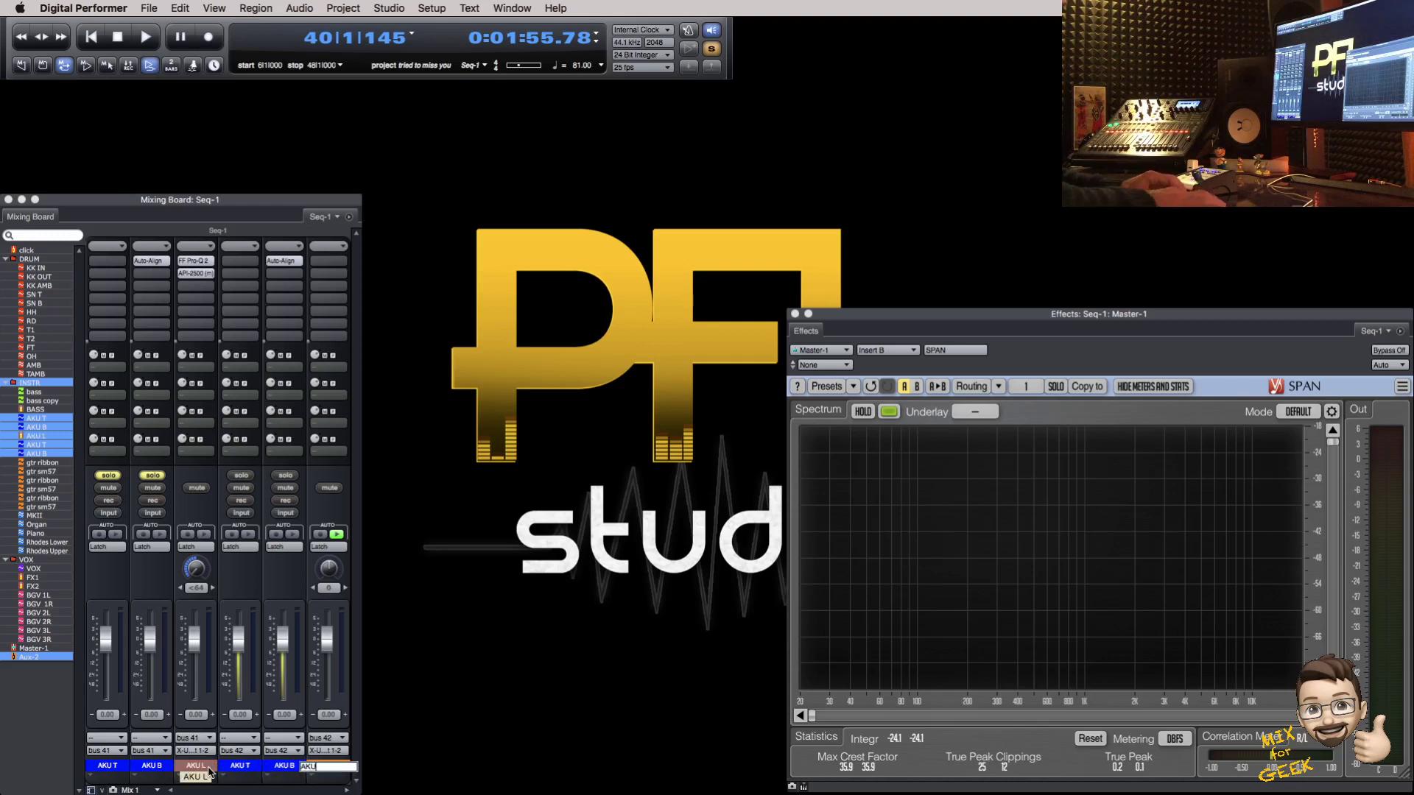
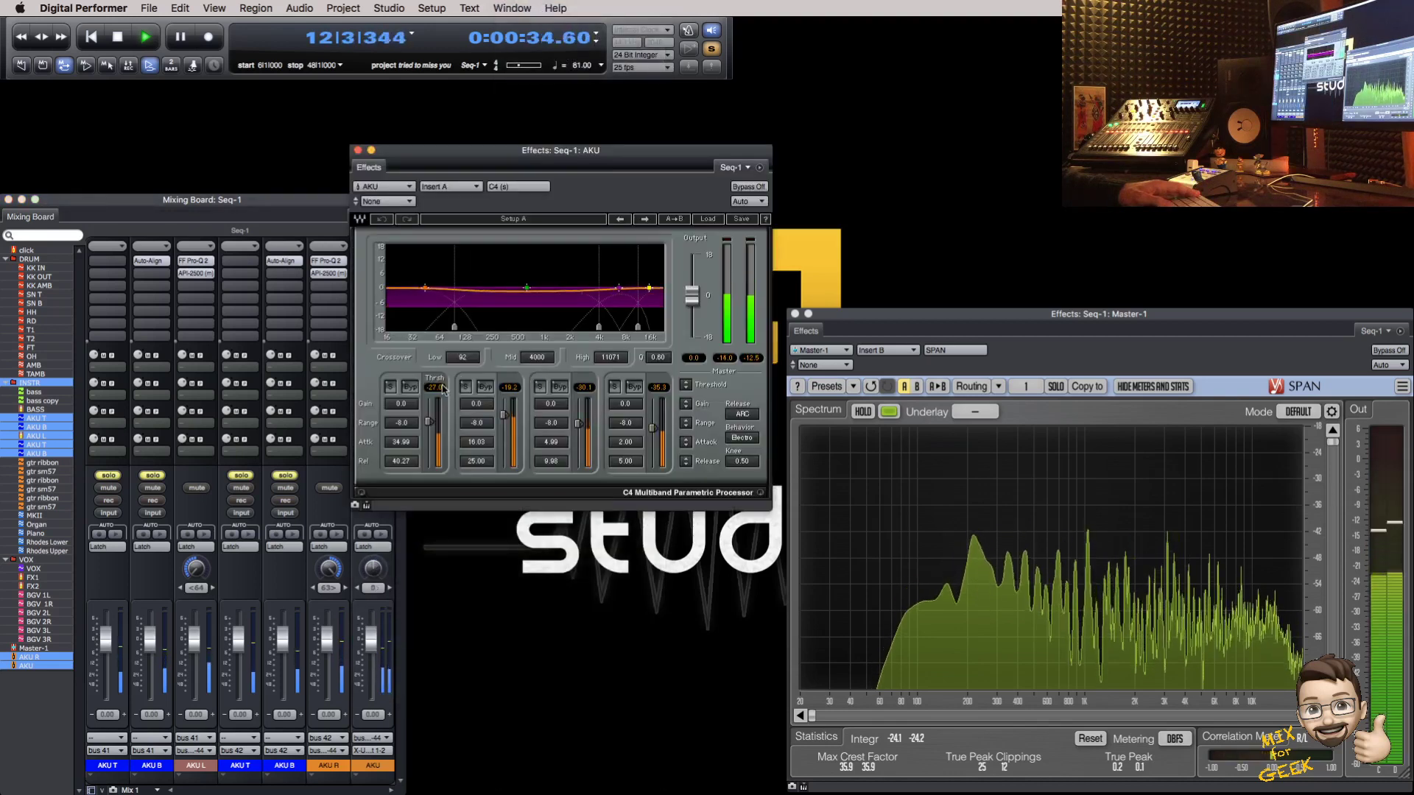
# Step: Solo the C4's low band, set the low crossover to 250 Hz, fine-tune the band's threshold and release the solo
pyautogui.click(390, 386)
pyautogui.moveTo(460, 362); pyautogui.dragTo(461, 323)
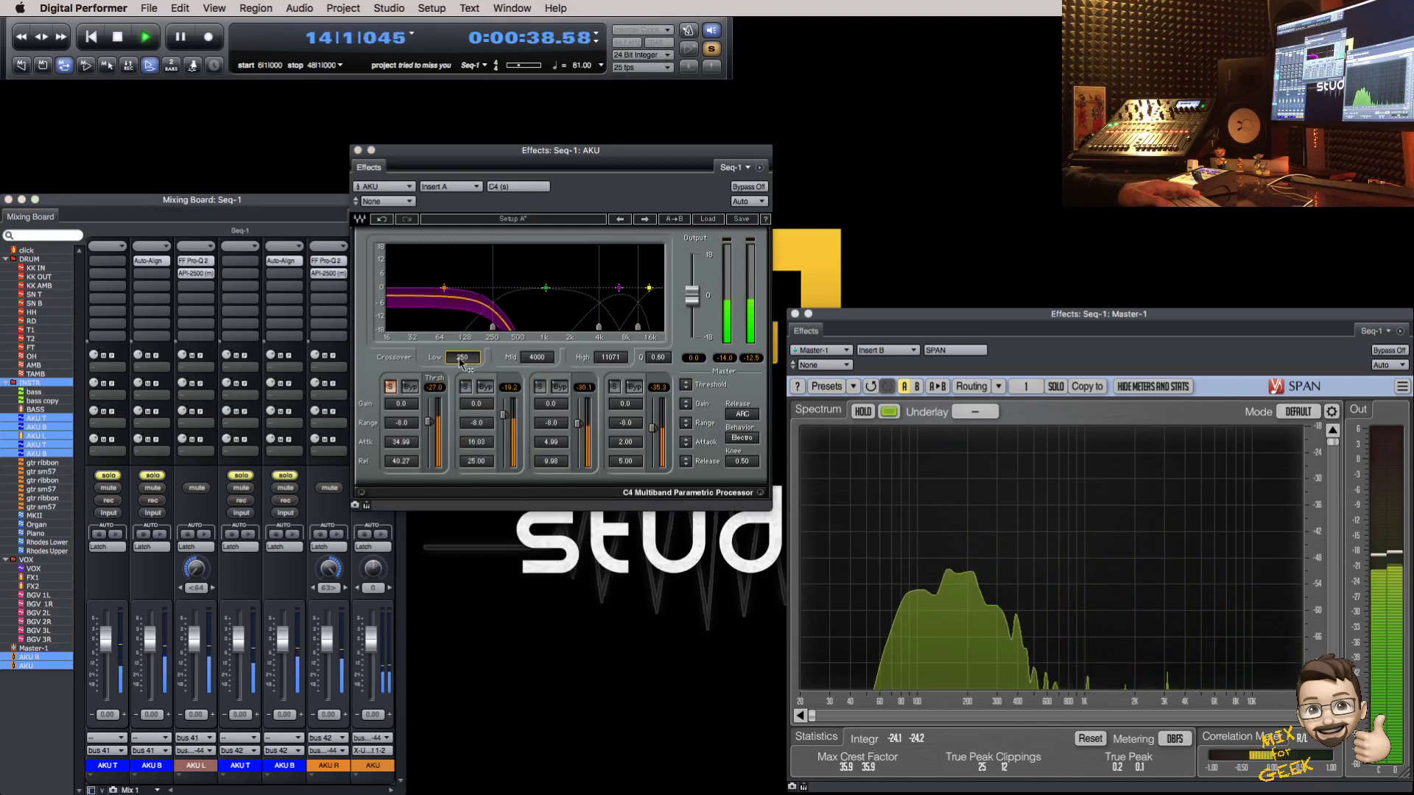
pyautogui.moveTo(430, 422); pyautogui.dragTo(430, 420)
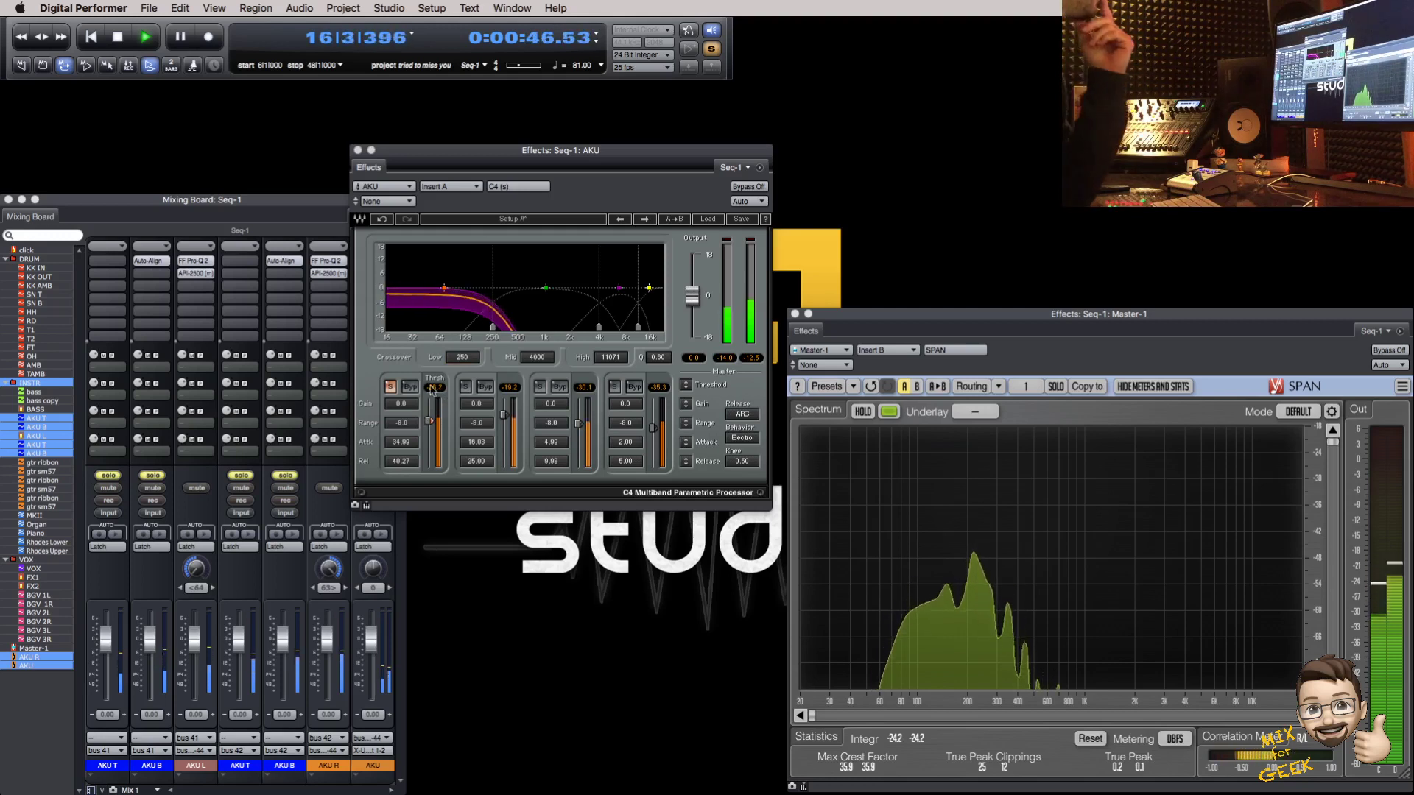
pyautogui.click(389, 386)
# Step: Solo the C4's high band, lower the high crossover to 9047 Hz, and audition the high-mid band
pyautogui.click(614, 387)
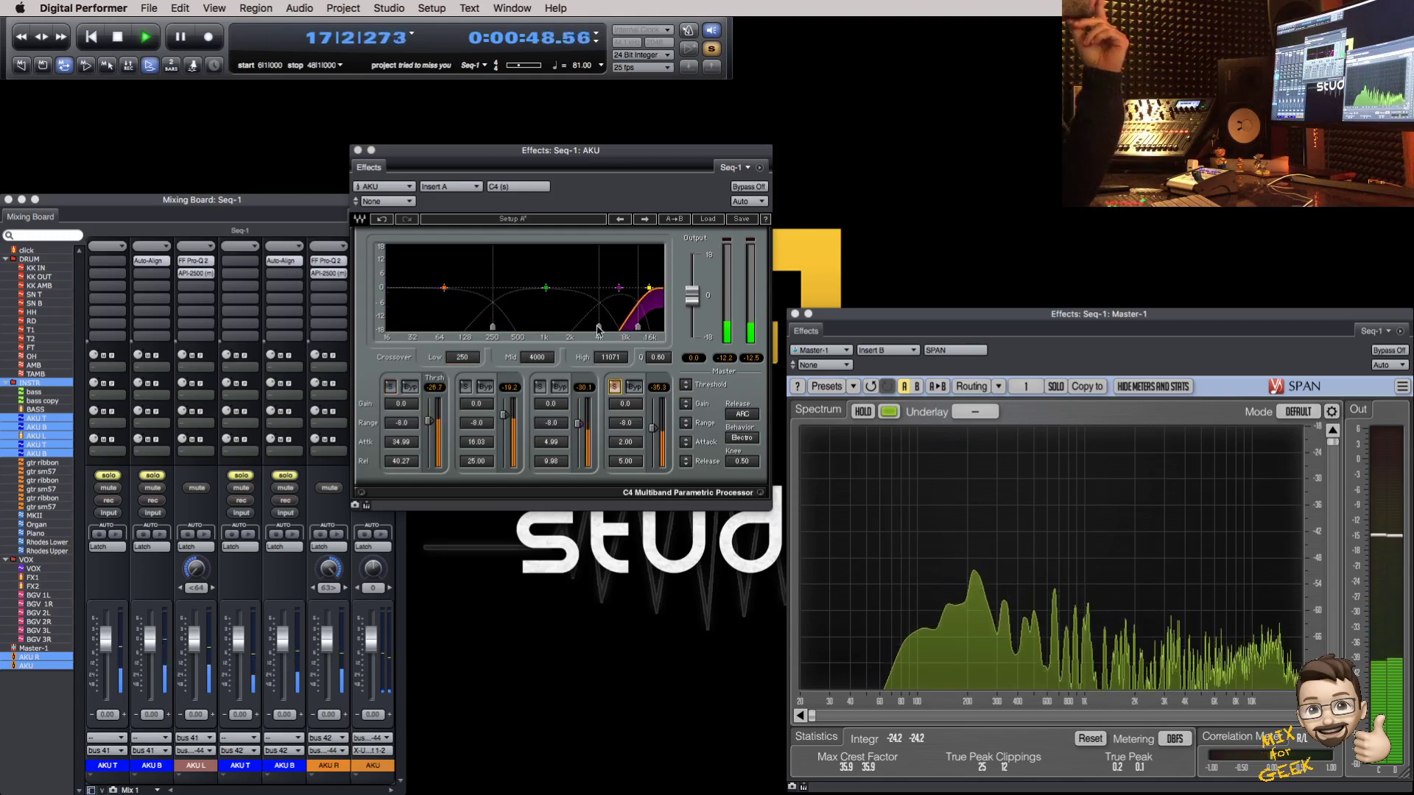
pyautogui.moveTo(638, 328)
pyautogui.mouseDown()
pyautogui.moveTo(559, 326)
pyautogui.moveTo(628, 326)
pyautogui.mouseUp()
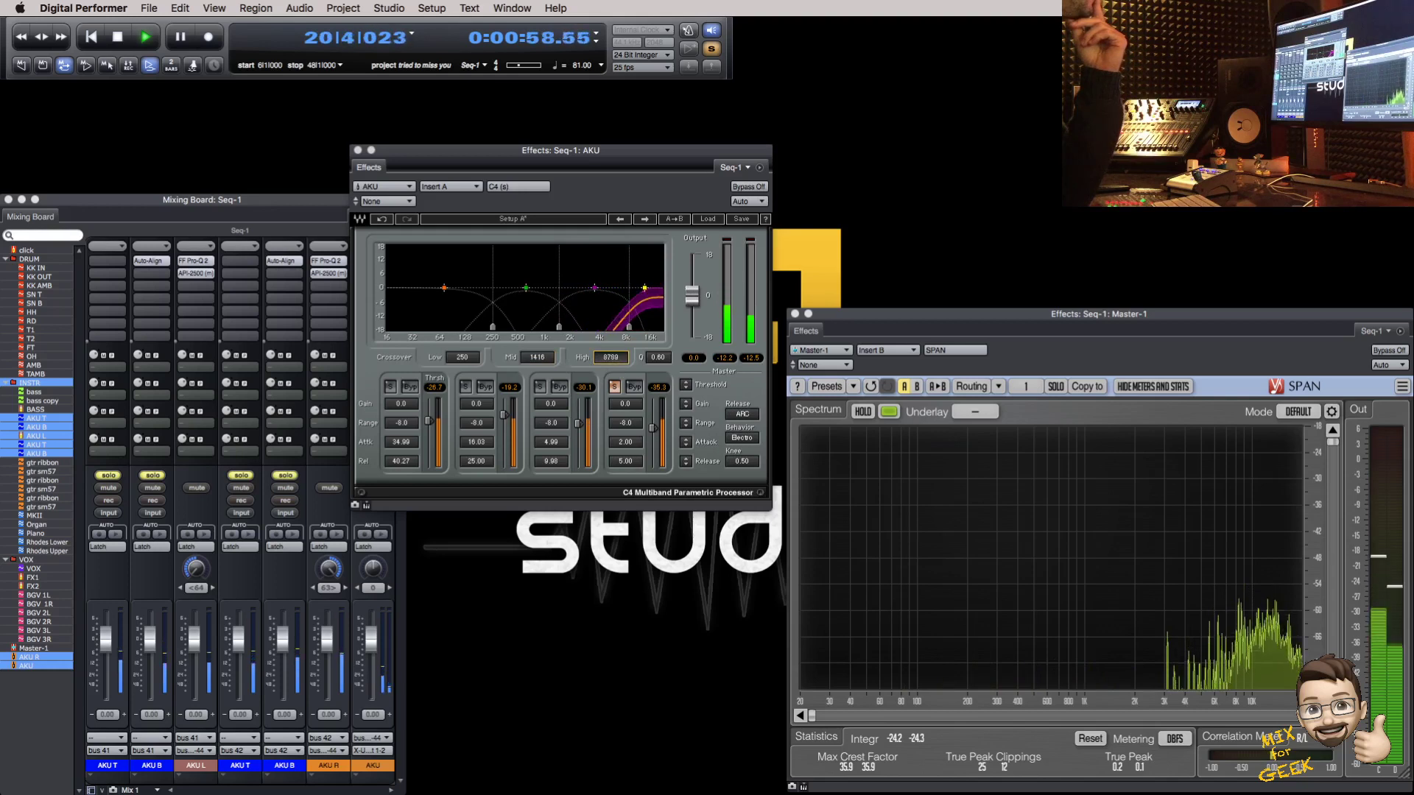
pyautogui.click(541, 386)
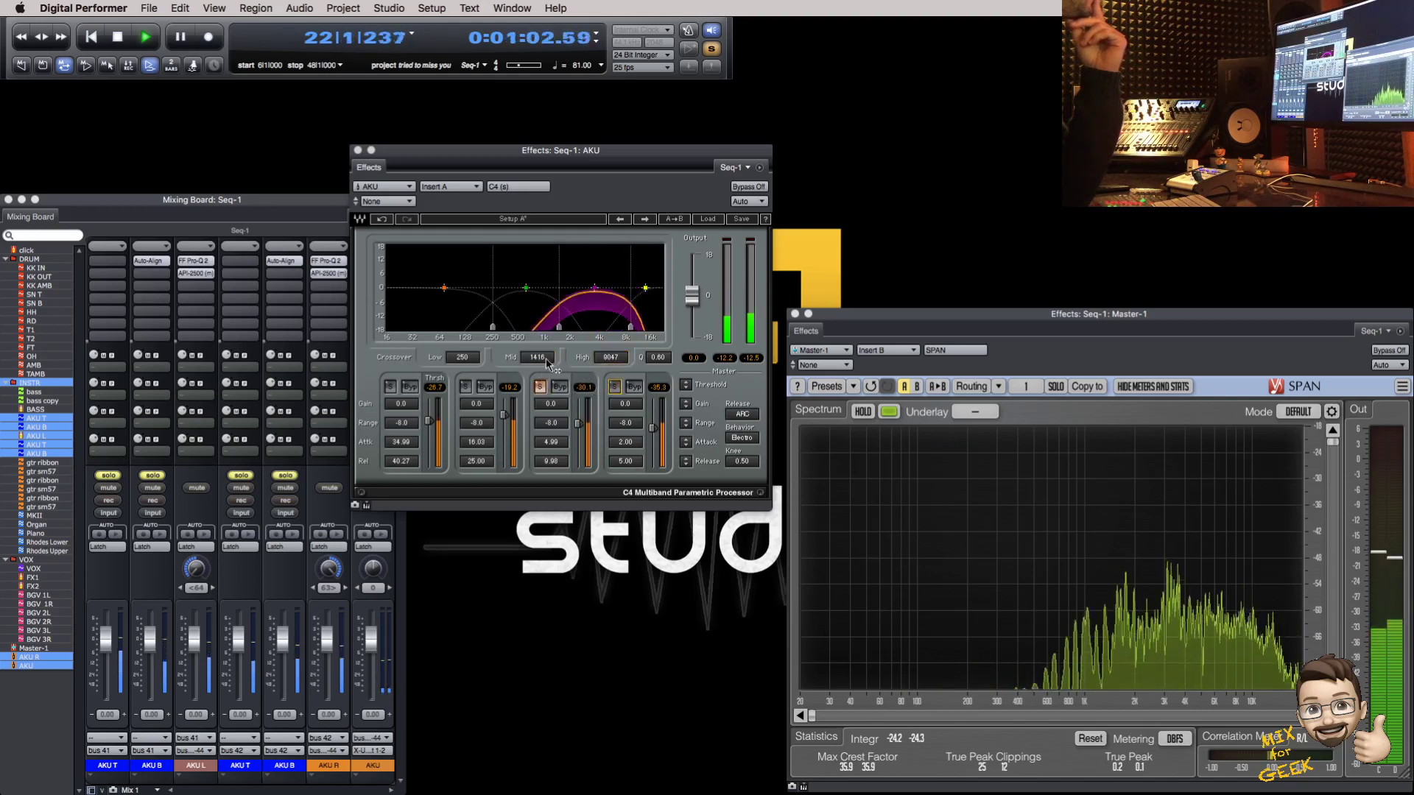
# Step: Solo the C4's low-mid band, set the mid crossover to 1053 Hz and lower the band's threshold to about -27
pyautogui.click(465, 386)
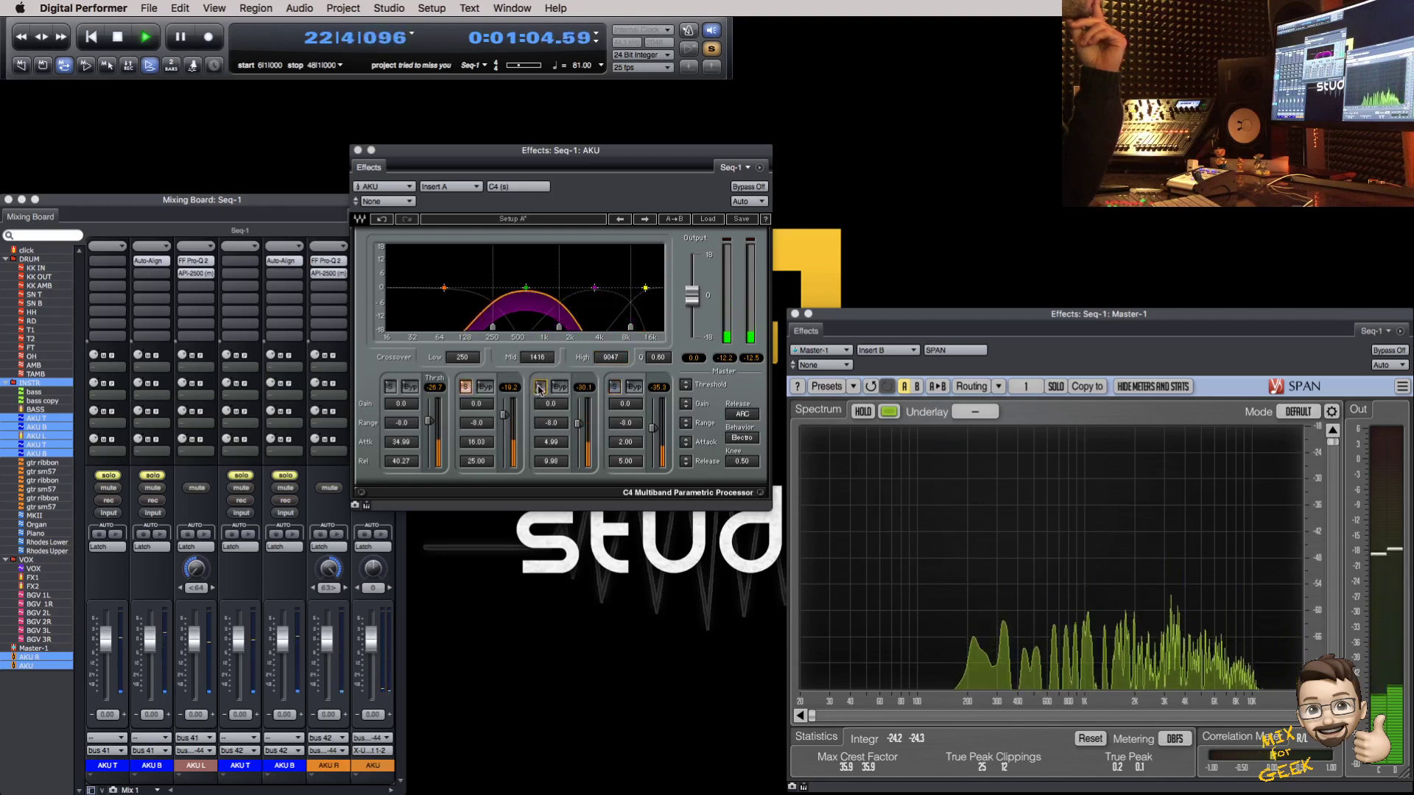
pyautogui.moveTo(536, 357); pyautogui.dragTo(537, 383)
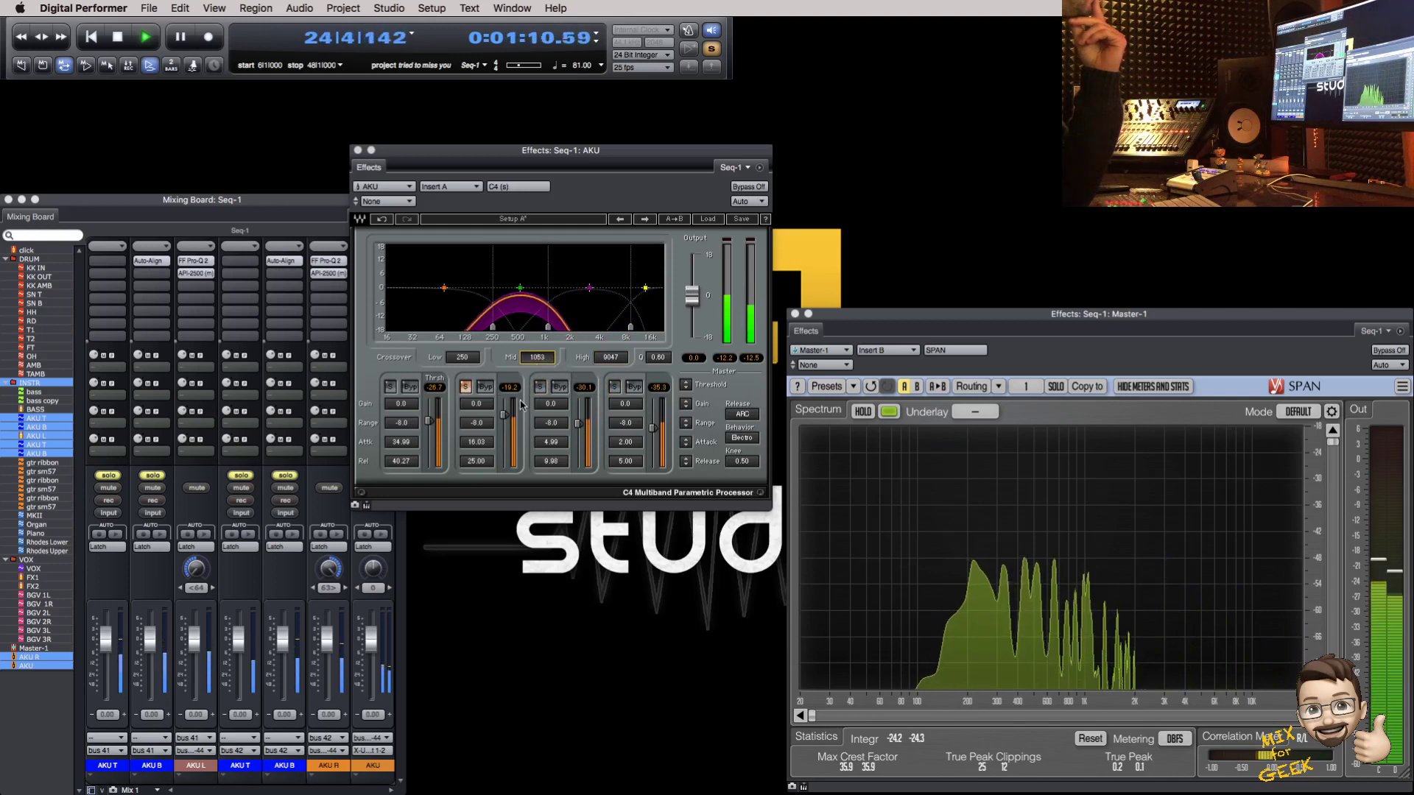
pyautogui.moveTo(505, 417); pyautogui.dragTo(505, 420)
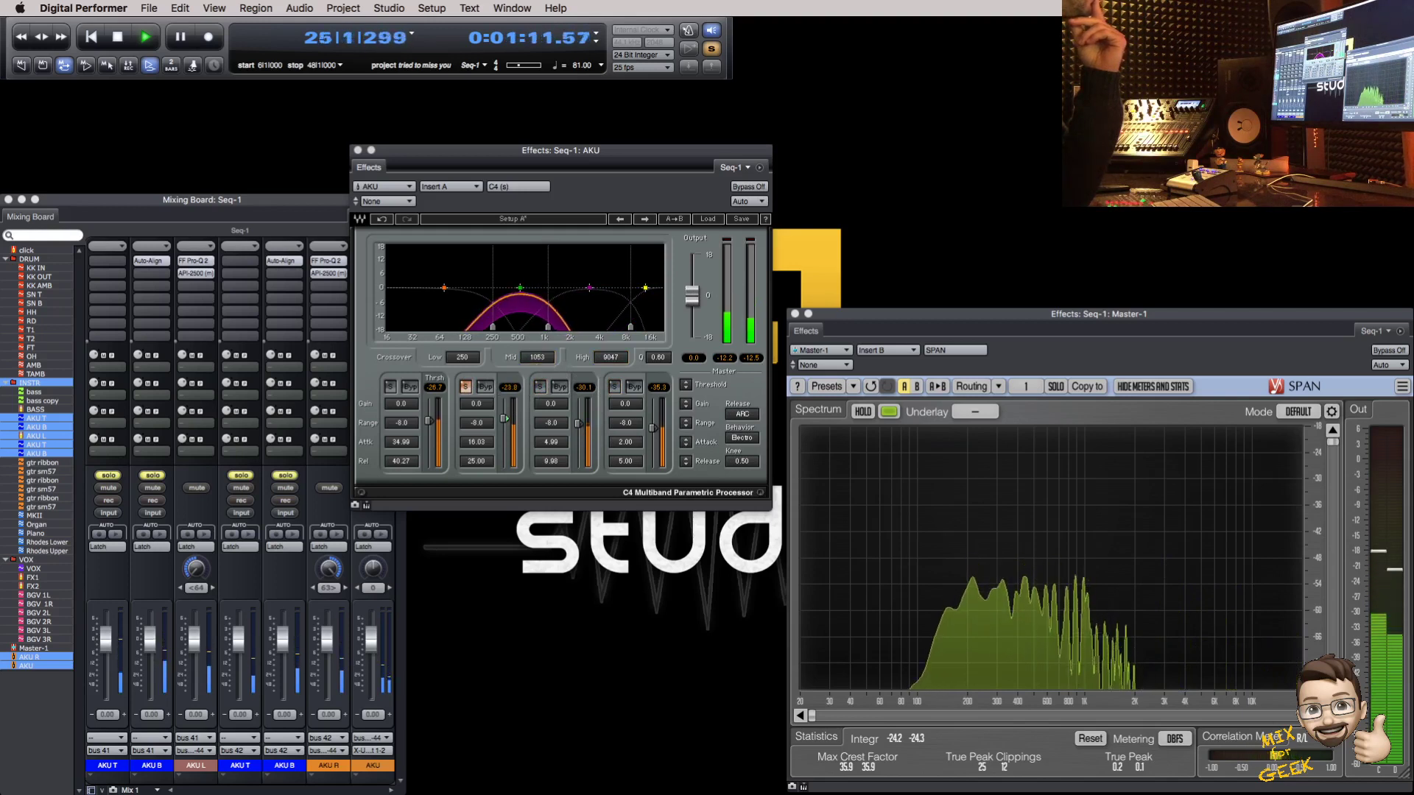
# Step: Solo the C4's high-mid band, raise its threshold to about -26.8, compare it with the band bypassed and release the solo
pyautogui.click(541, 390)
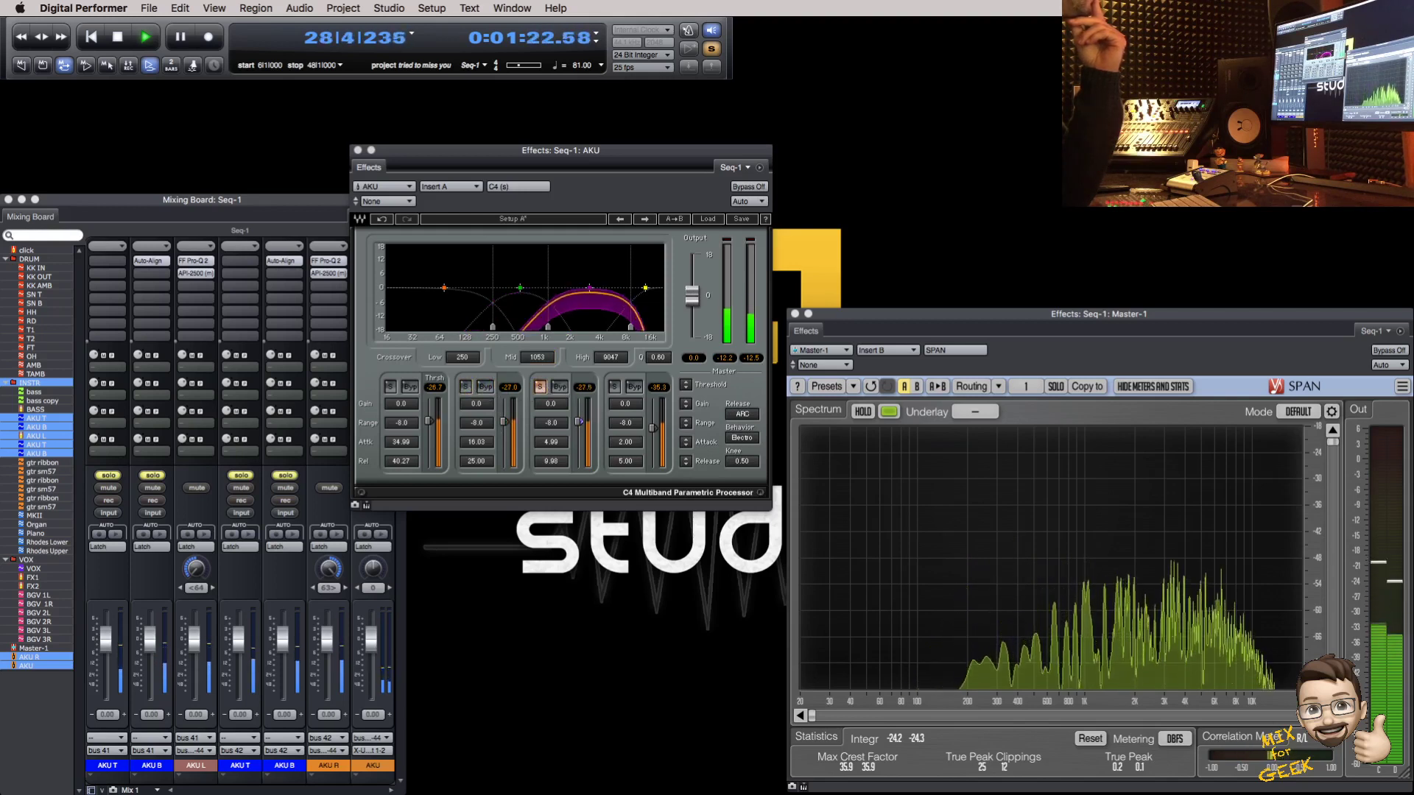
pyautogui.click(558, 388)
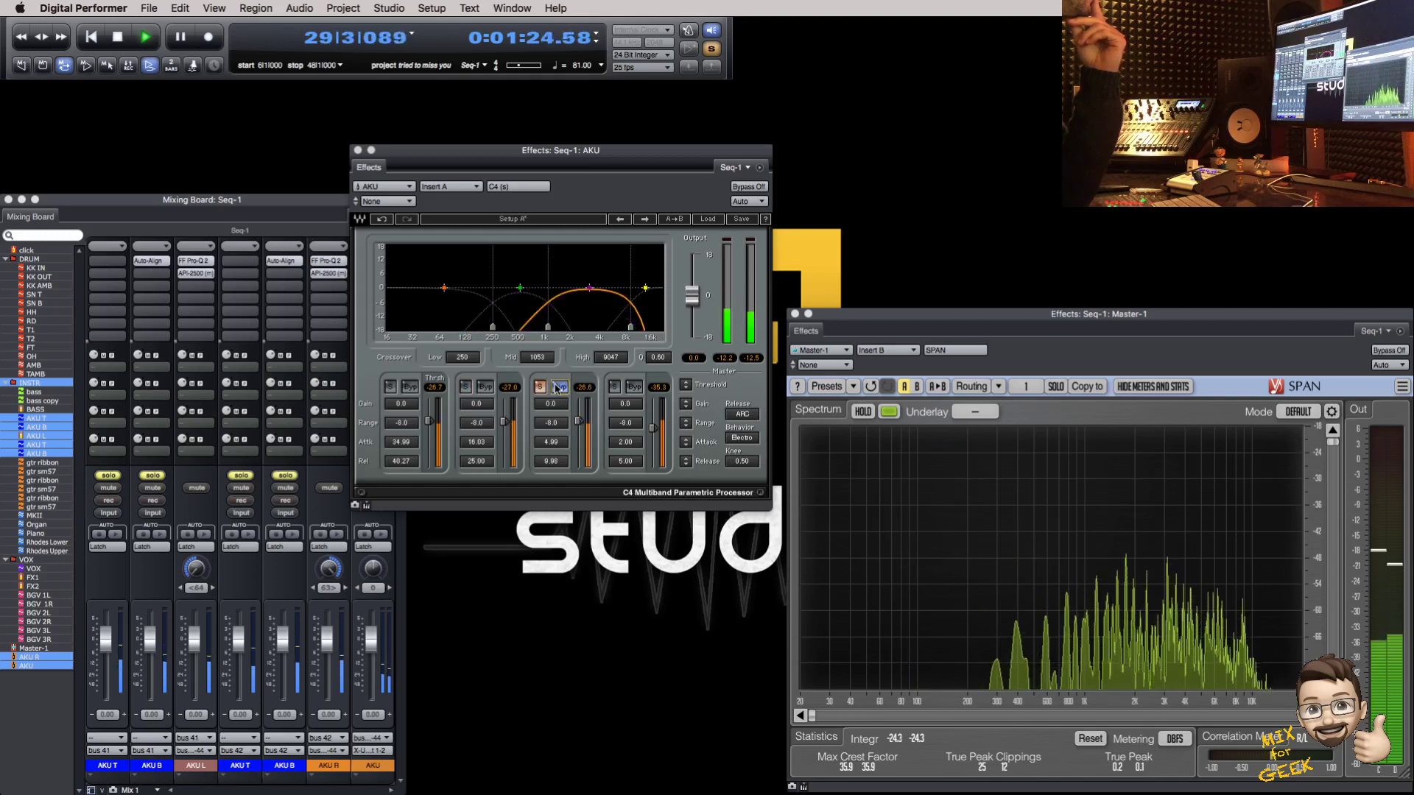
pyautogui.click(558, 387)
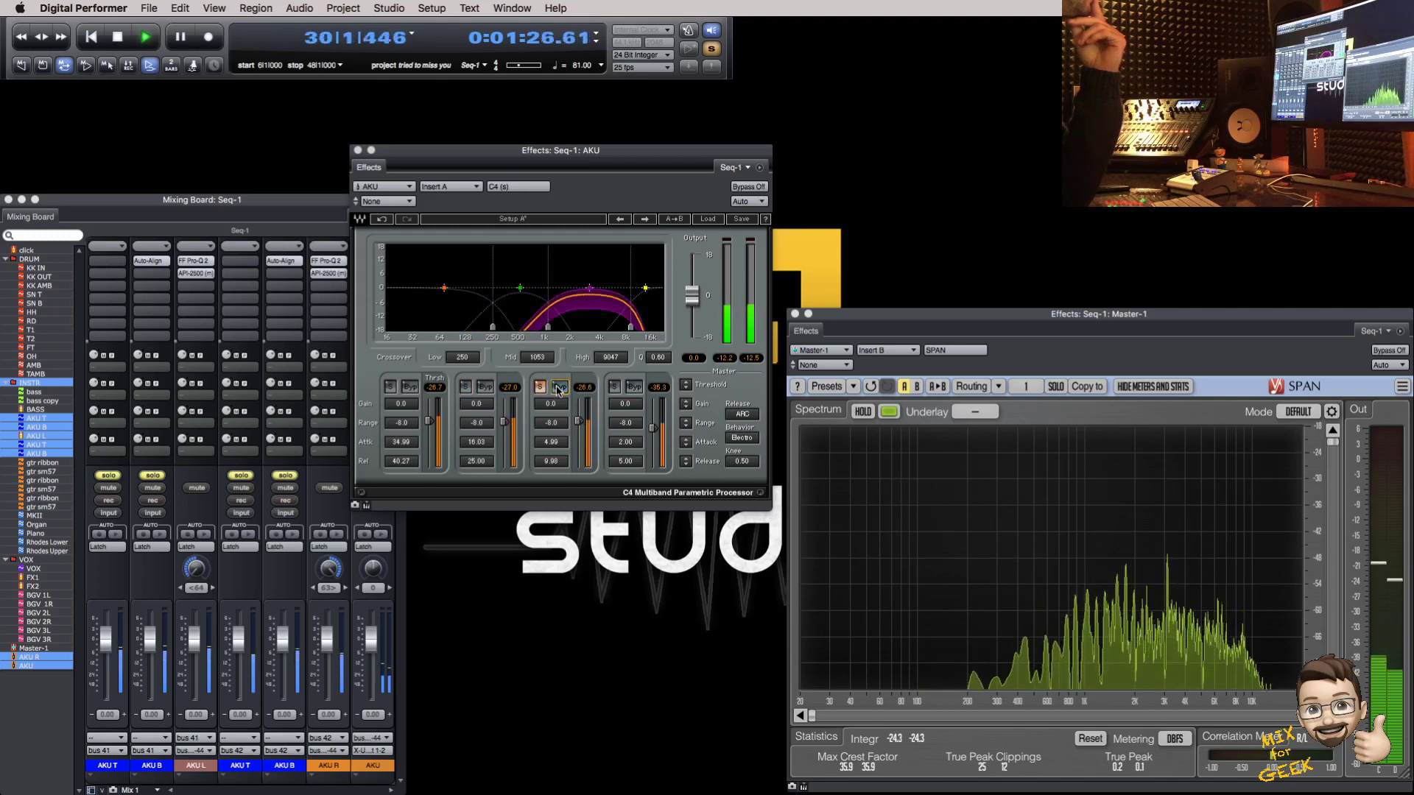
pyautogui.click(540, 388)
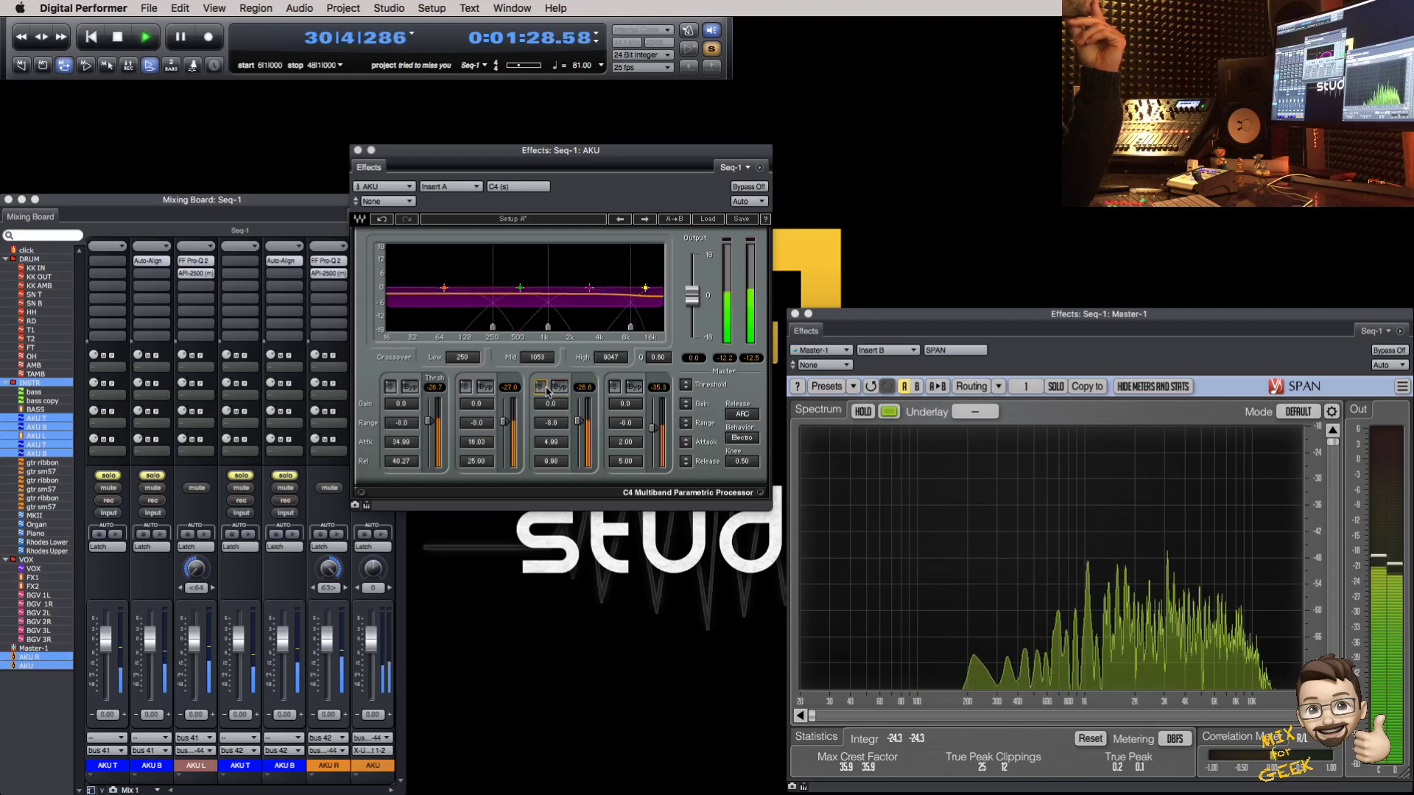
# Step: Compare the AKU sound with the C4 bypassed and active, reposition the effect window and close it
pyautogui.click(755, 188)
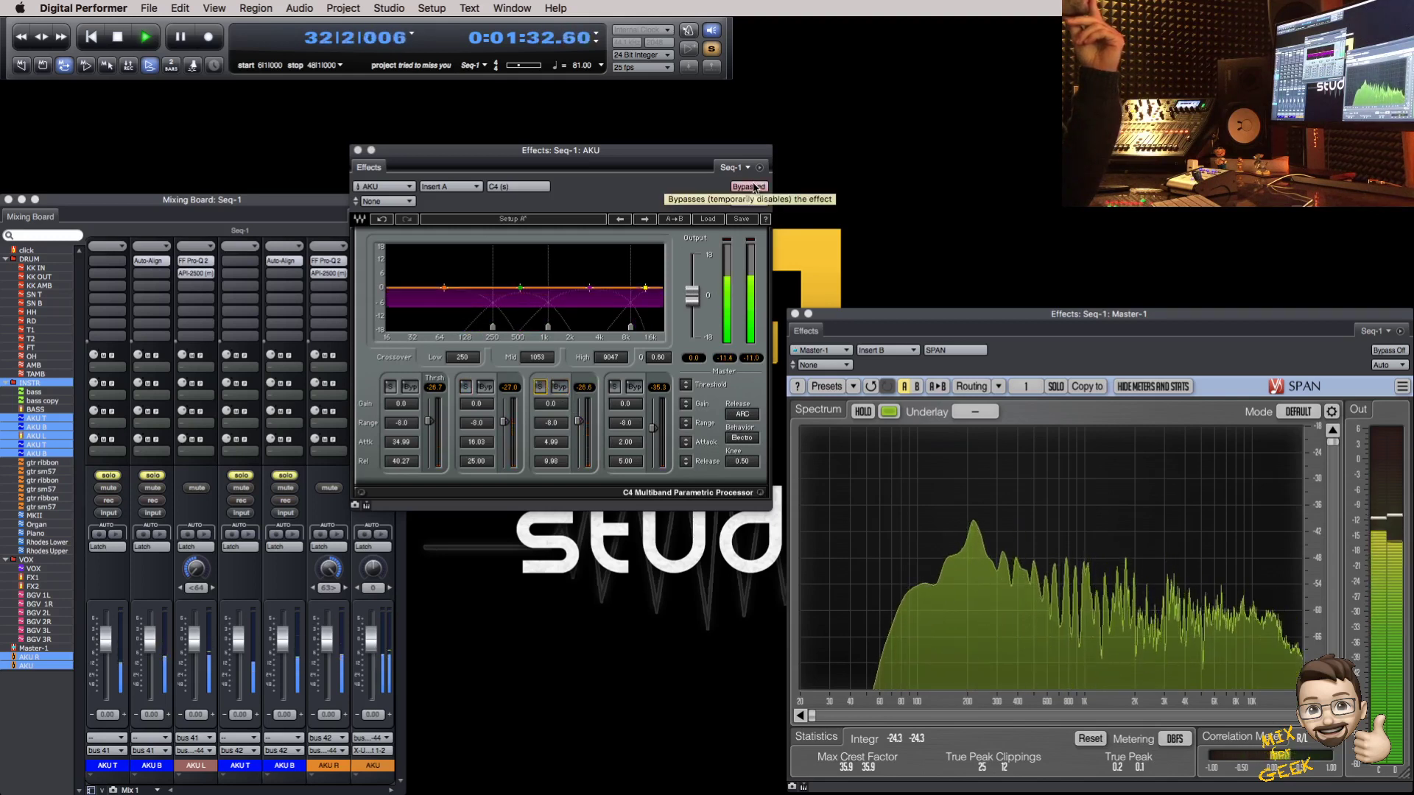
pyautogui.click(754, 187)
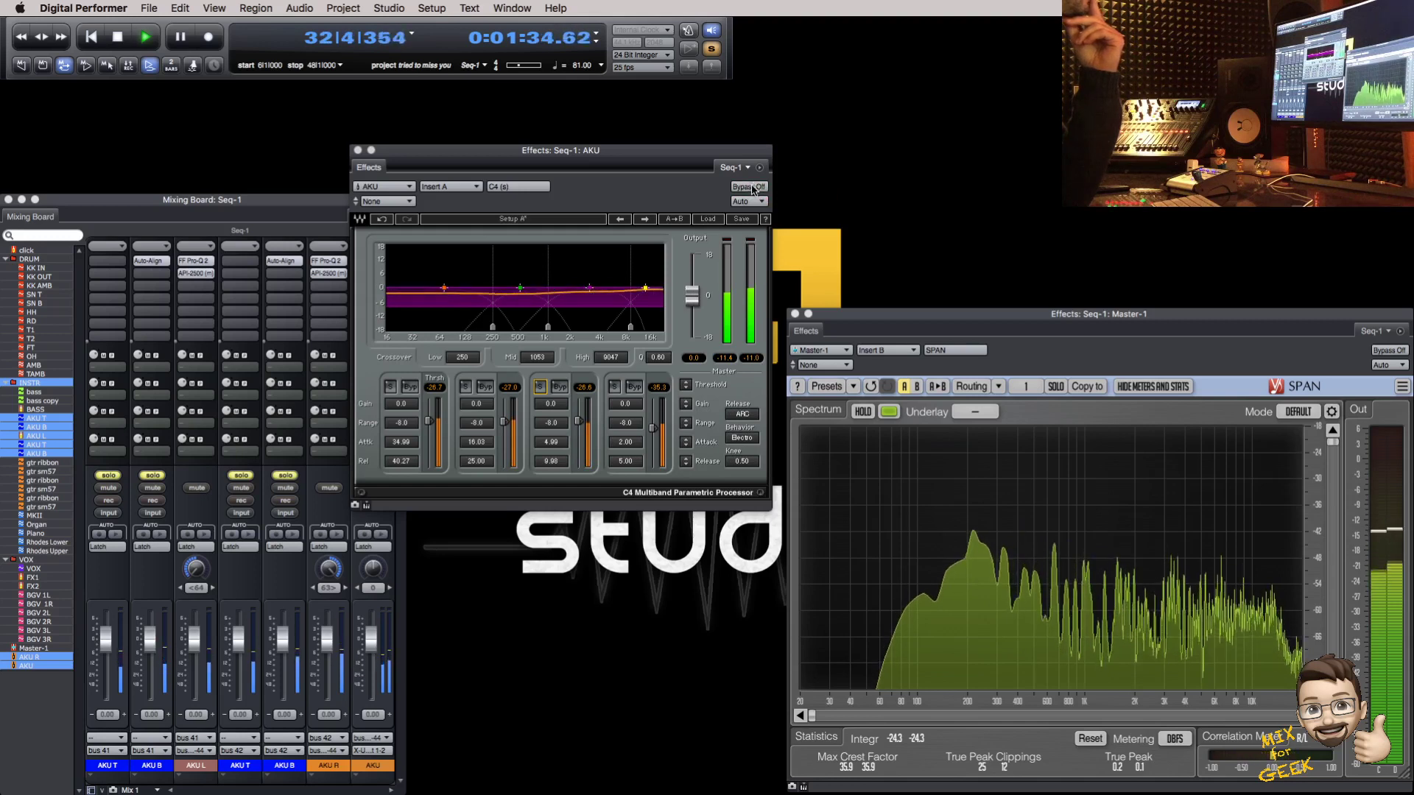
pyautogui.moveTo(647, 156); pyautogui.dragTo(660, 145)
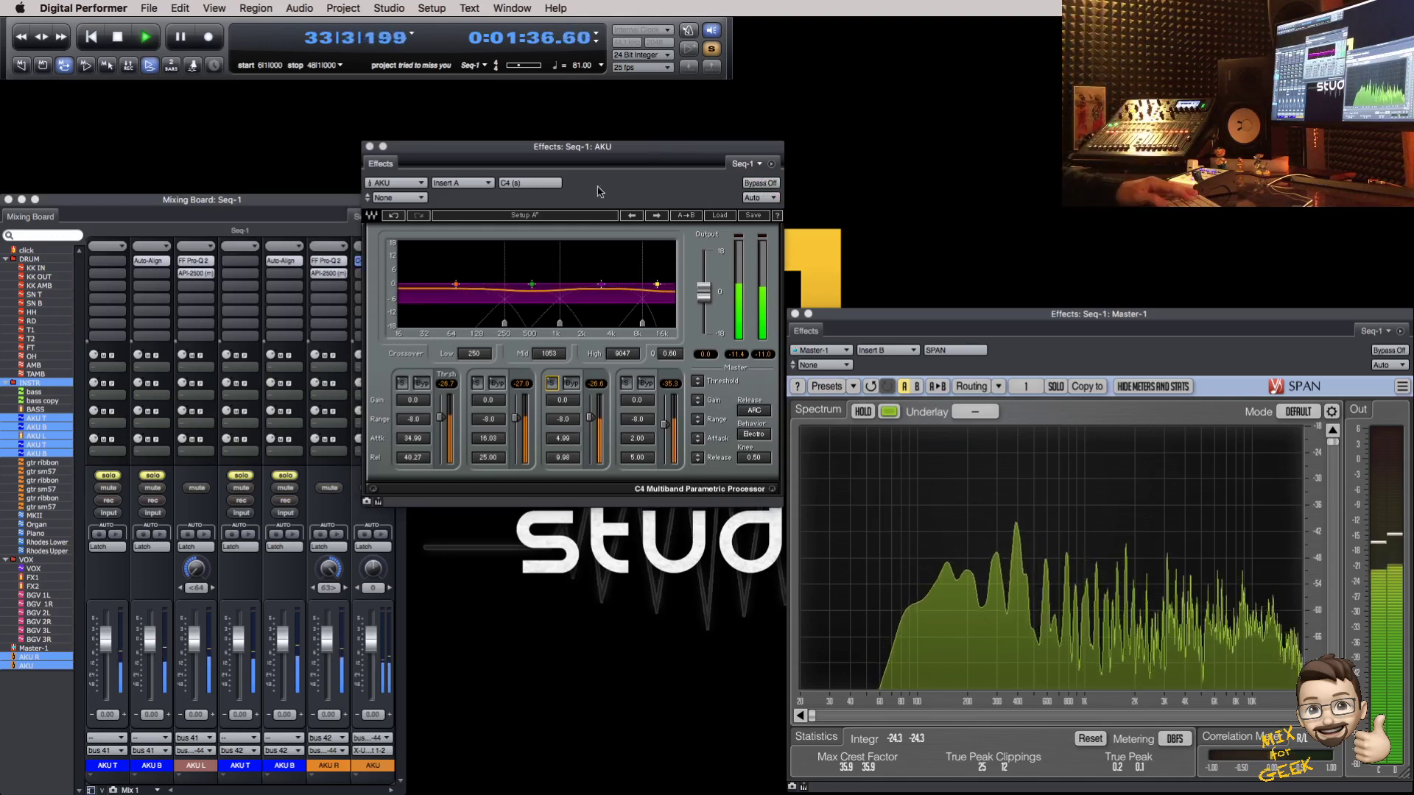
pyautogui.press('super+w')
# Step: Move the C4 on the AKU aux to Insert B and insert the stereo Waves PuigTec EQP1A in Insert A
pyautogui.moveTo(374, 263); pyautogui.dragTo(376, 275)
pyautogui.click(370, 263)
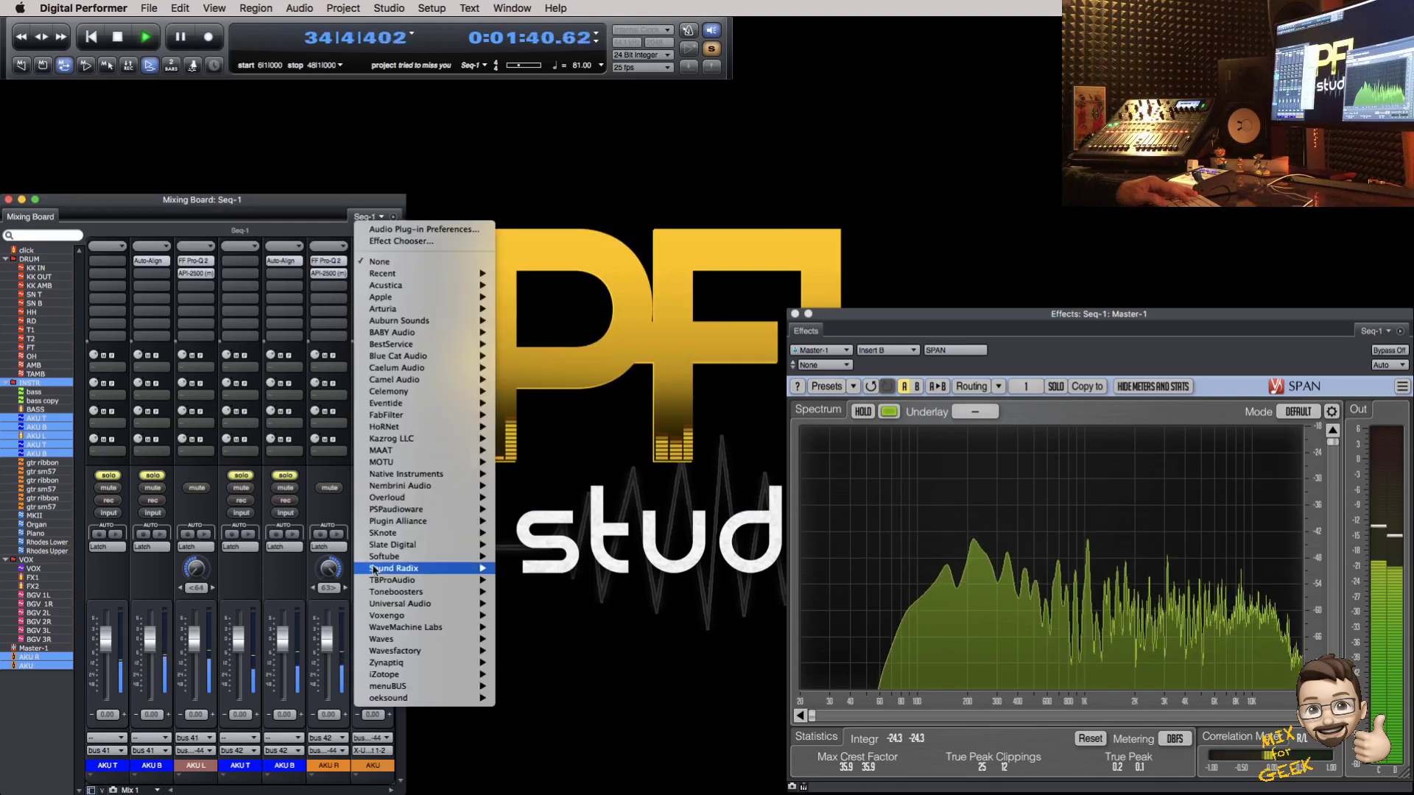
pyautogui.moveTo(439, 639)
pyautogui.write('pu')
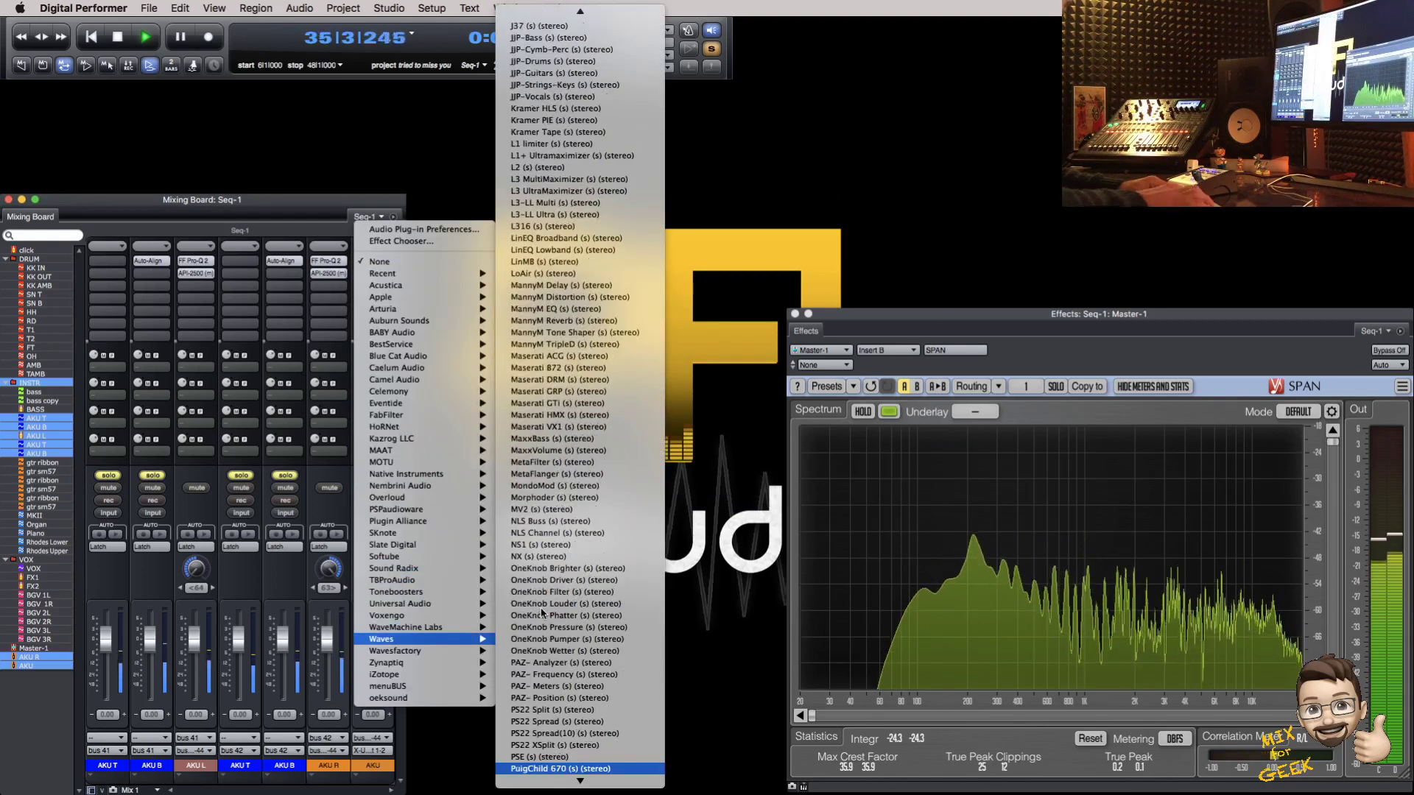
pyautogui.press('Down')
pyautogui.press('Down')
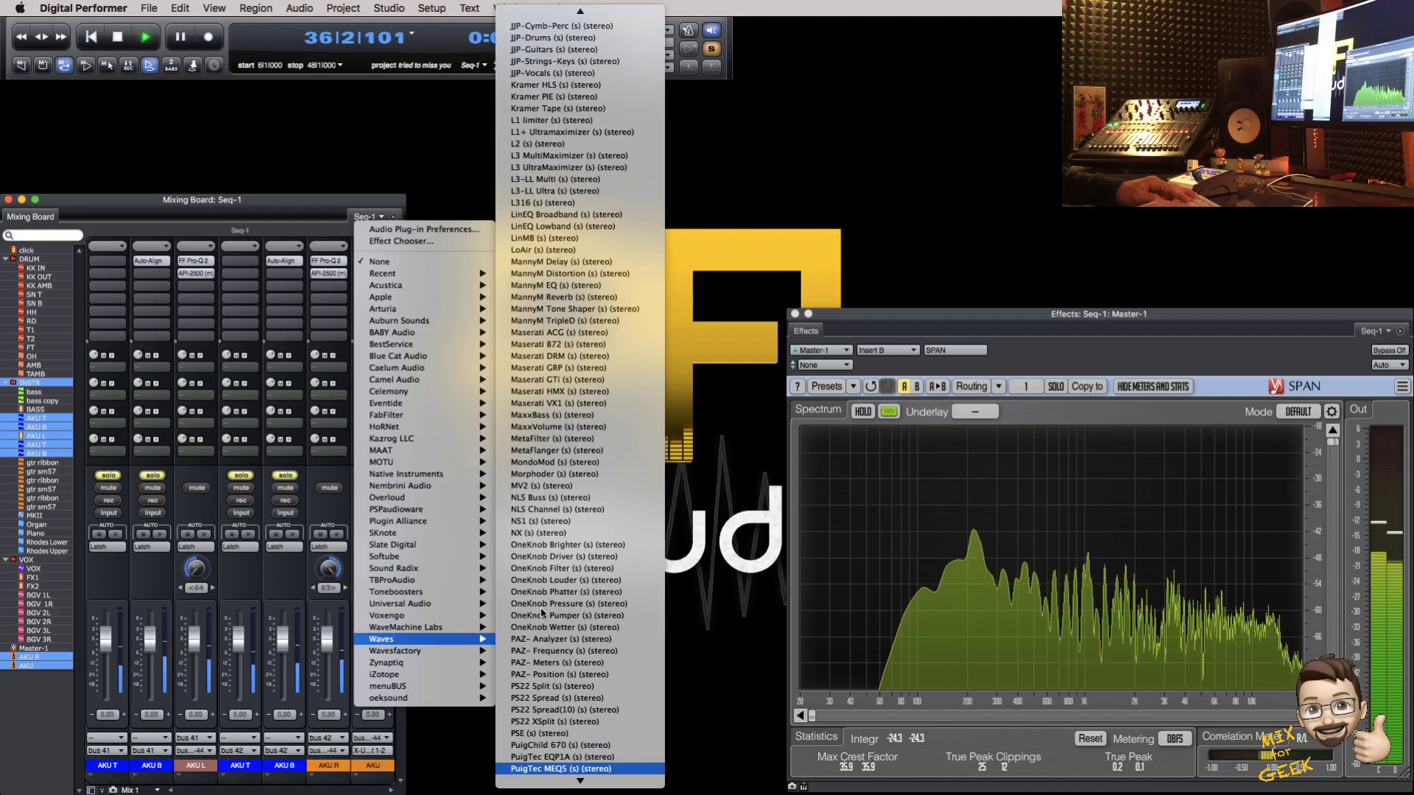
pyautogui.press('Down')
pyautogui.press('Return')
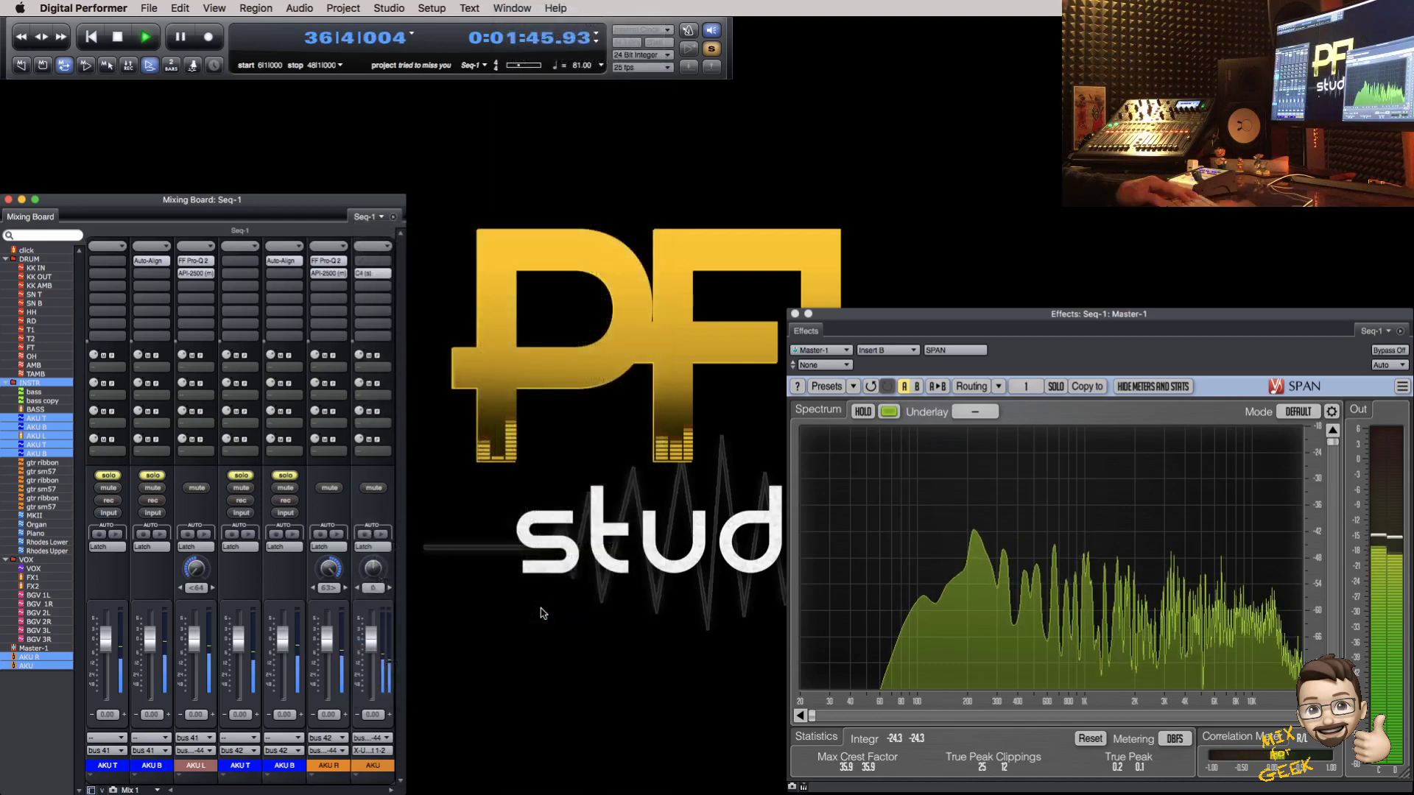
# Step: Adjust the PuigTec EQP1A's low-frequency attenuation and set its low-frequency boost to about 3.4
pyautogui.click(571, 304)
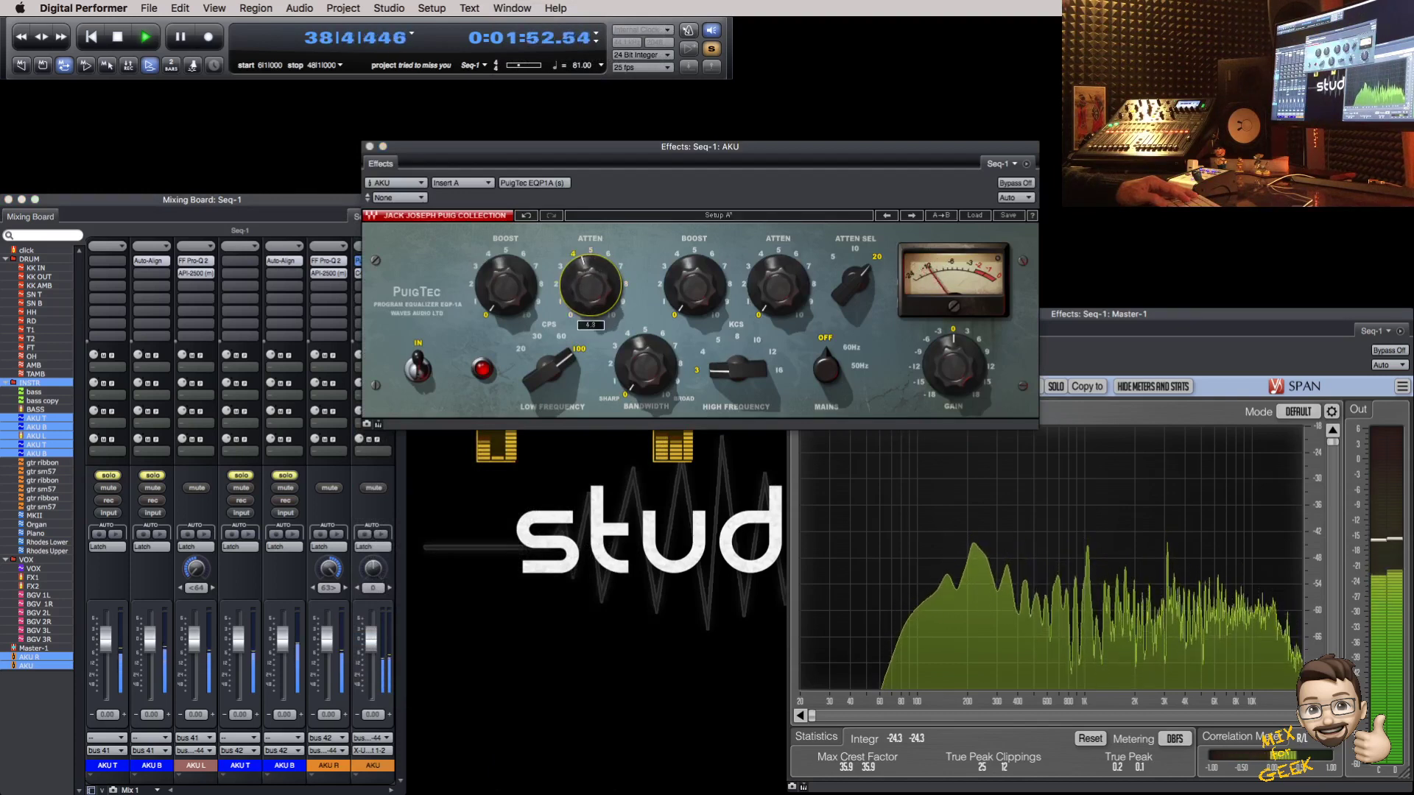
pyautogui.moveTo(516, 298); pyautogui.dragTo(582, 300)
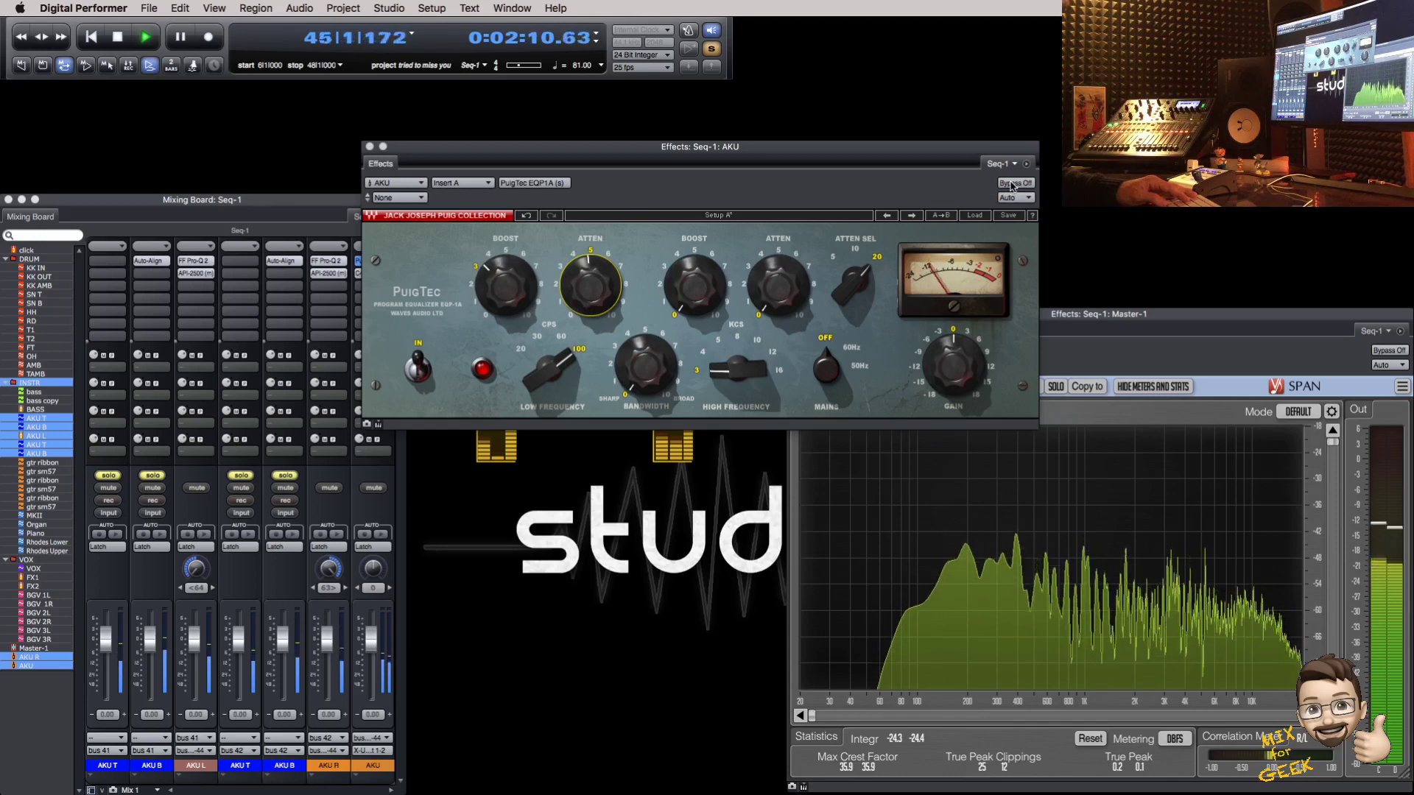
pyautogui.click(525, 276)
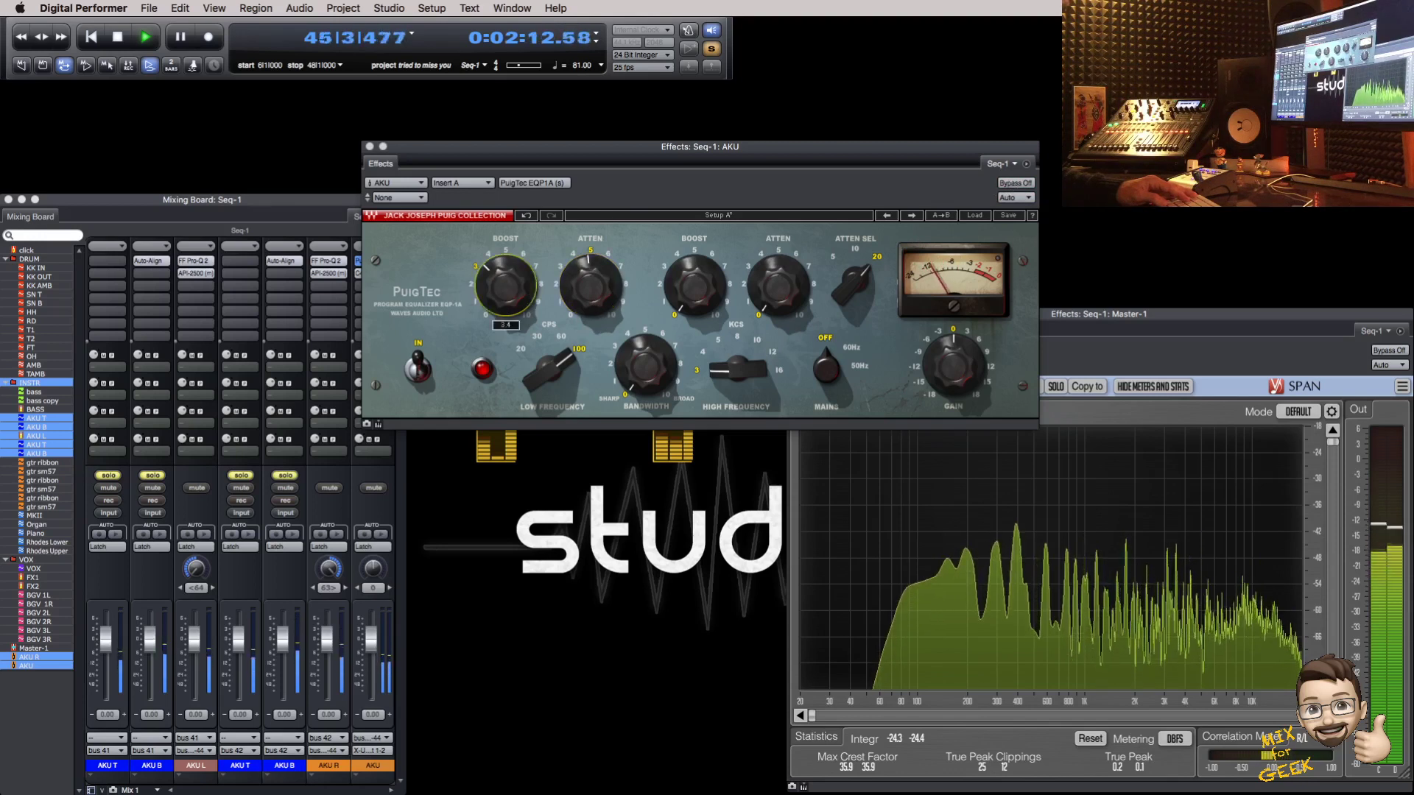
# Step: Switch the effect view to the C4 in Insert B and audition its low, low-mid, high-mid and high bands soloed in turn
pyautogui.click(462, 183)
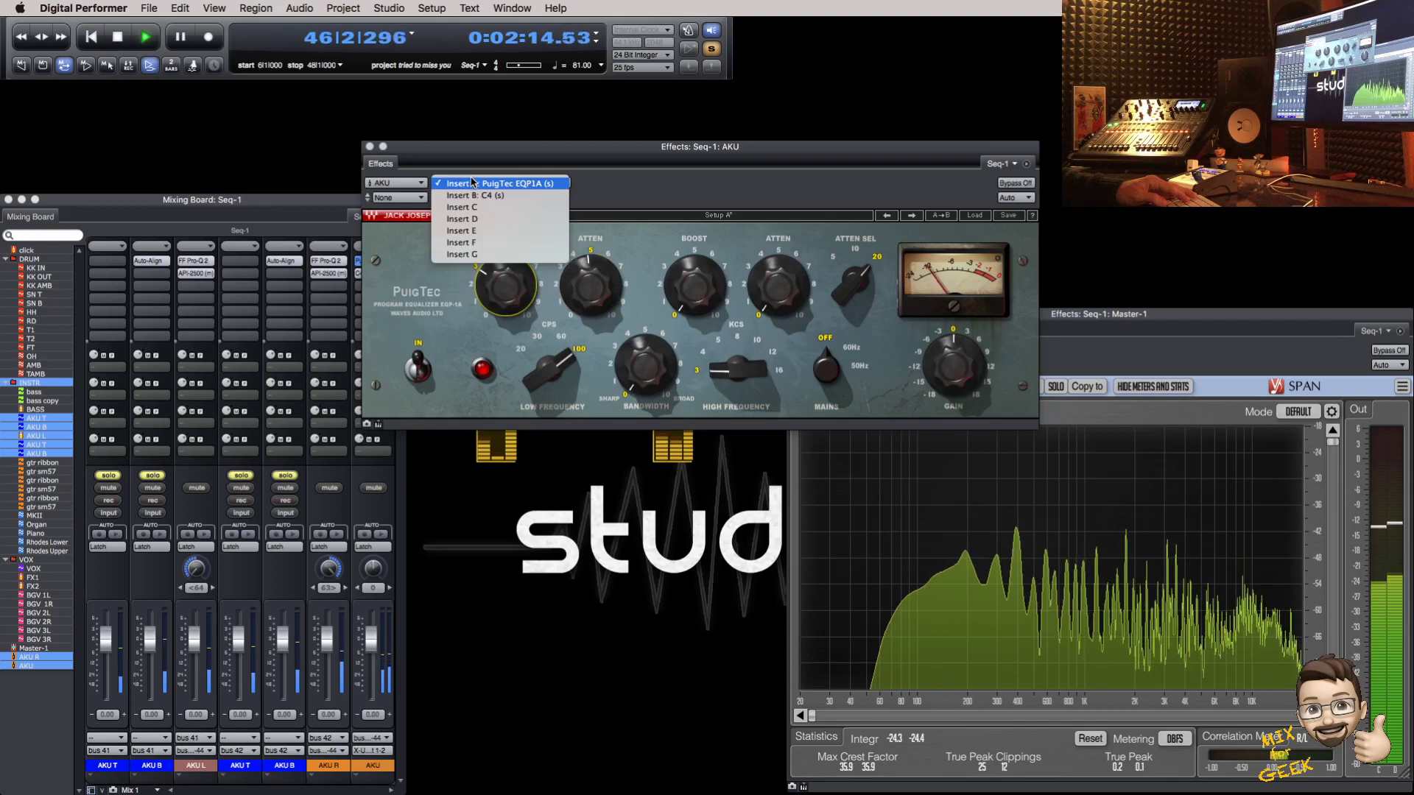
pyautogui.click(471, 196)
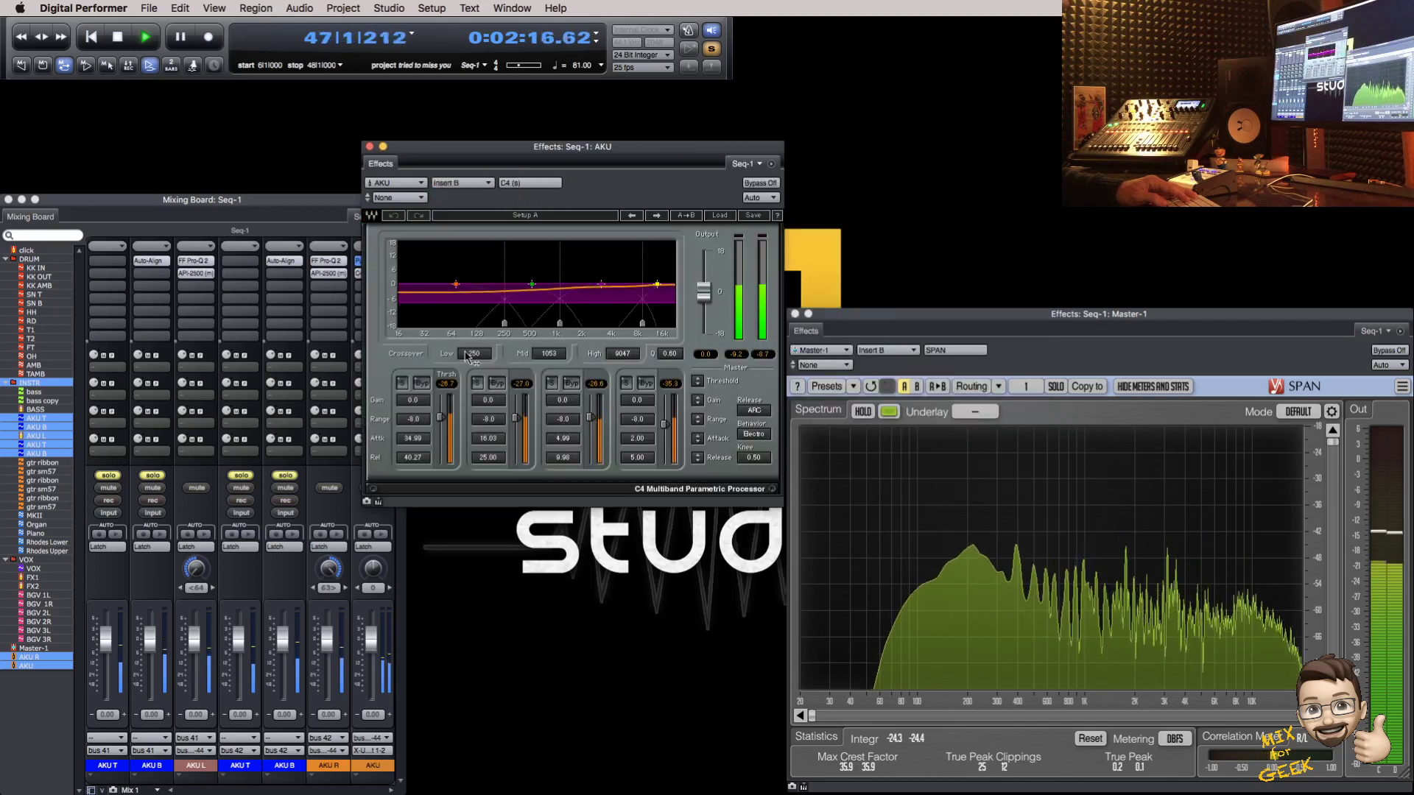
pyautogui.click(403, 383)
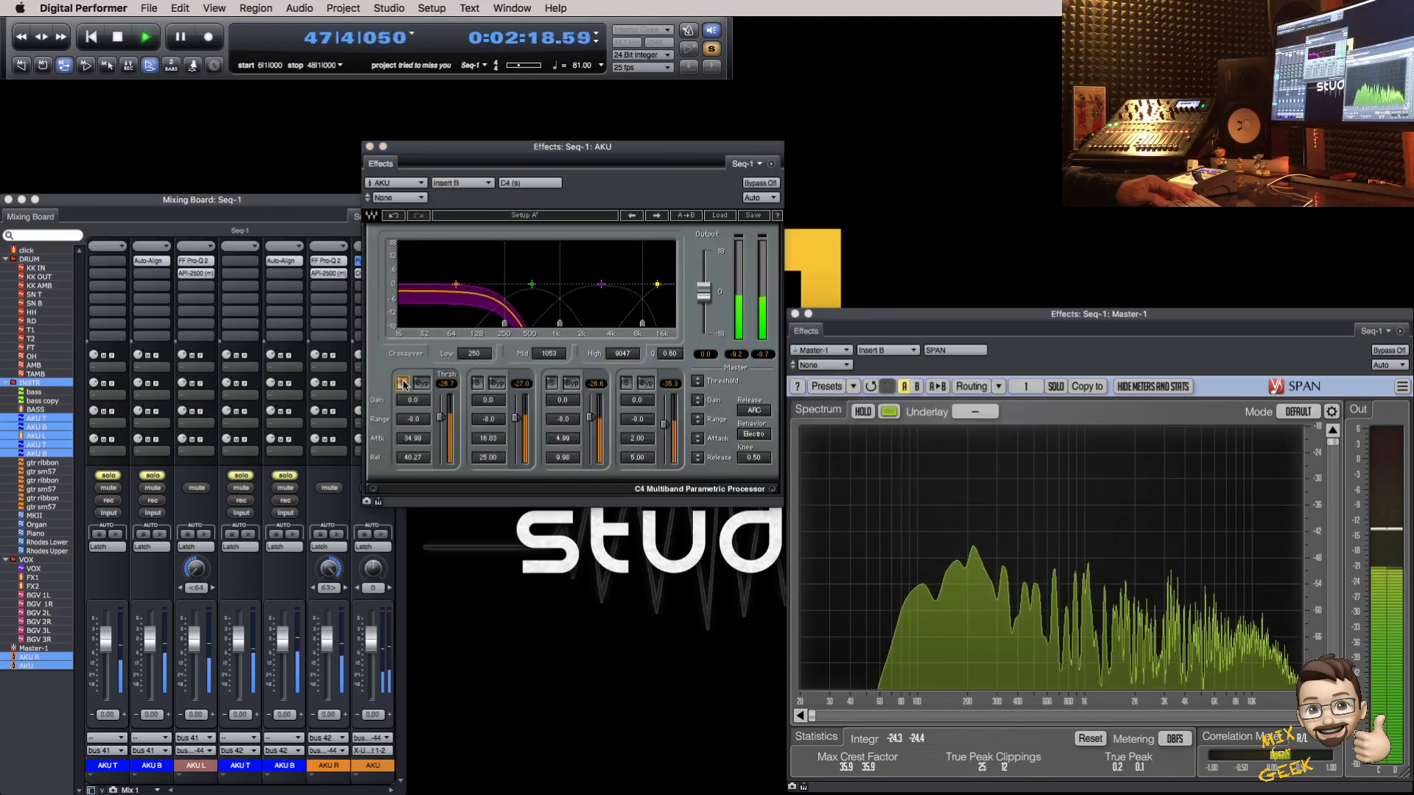
pyautogui.click(477, 383)
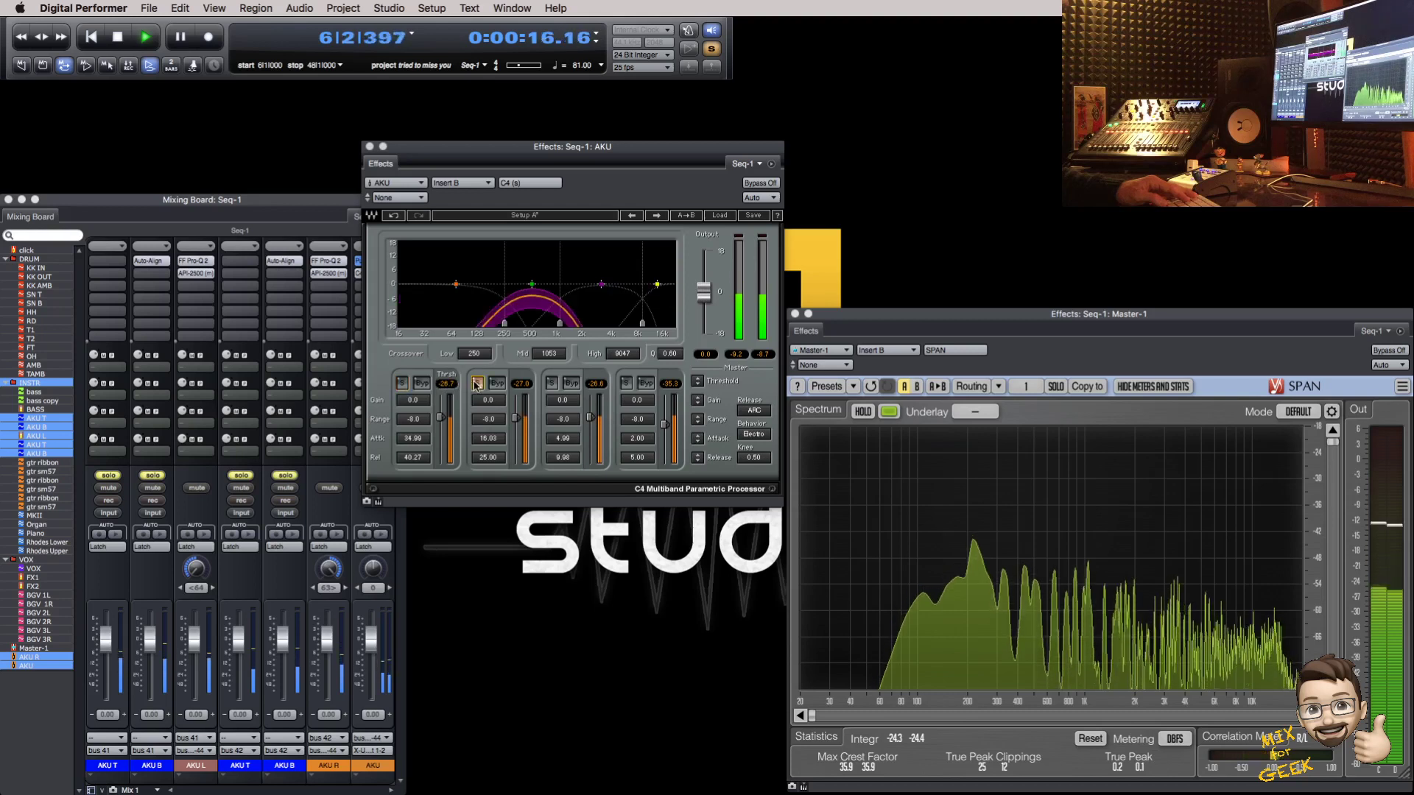
pyautogui.click(477, 383)
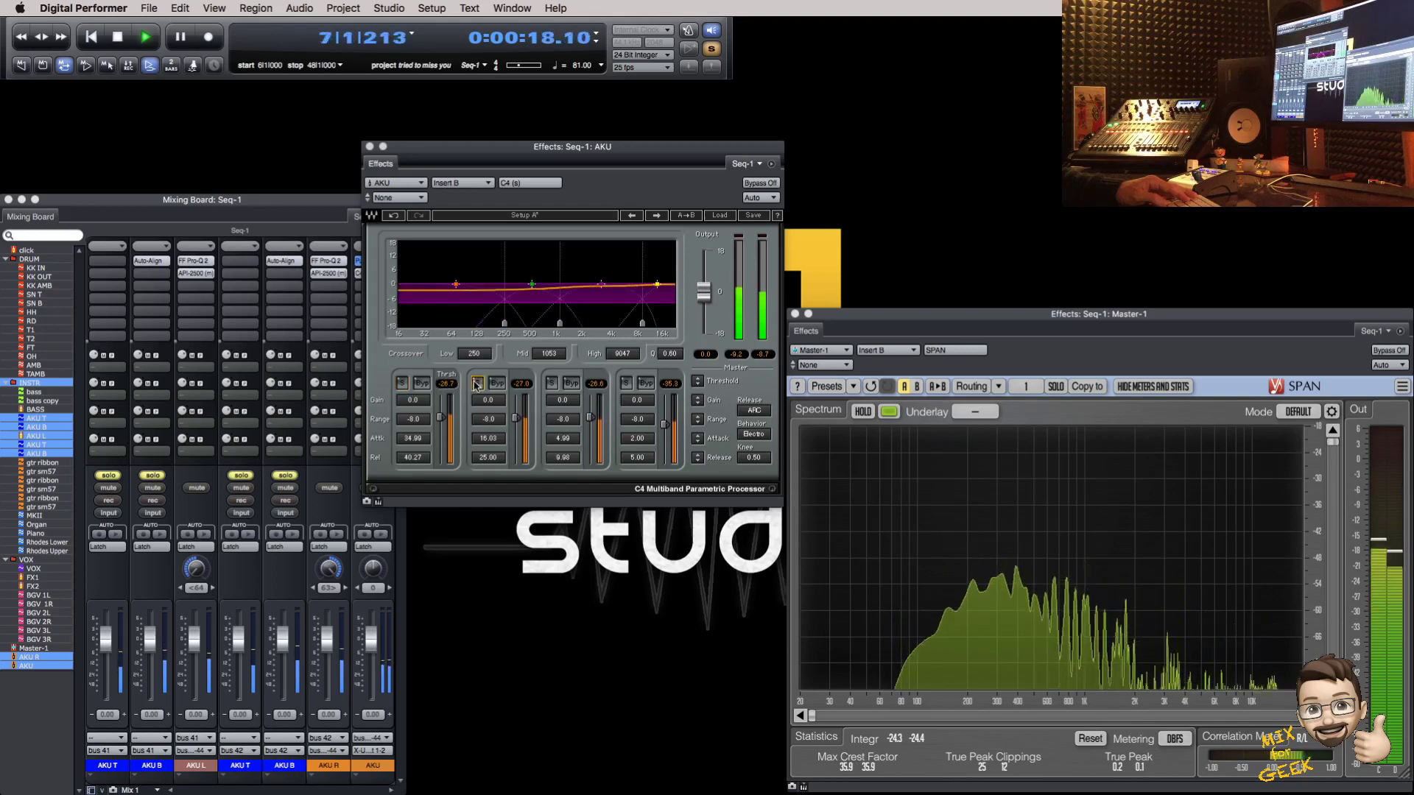
pyautogui.click(552, 382)
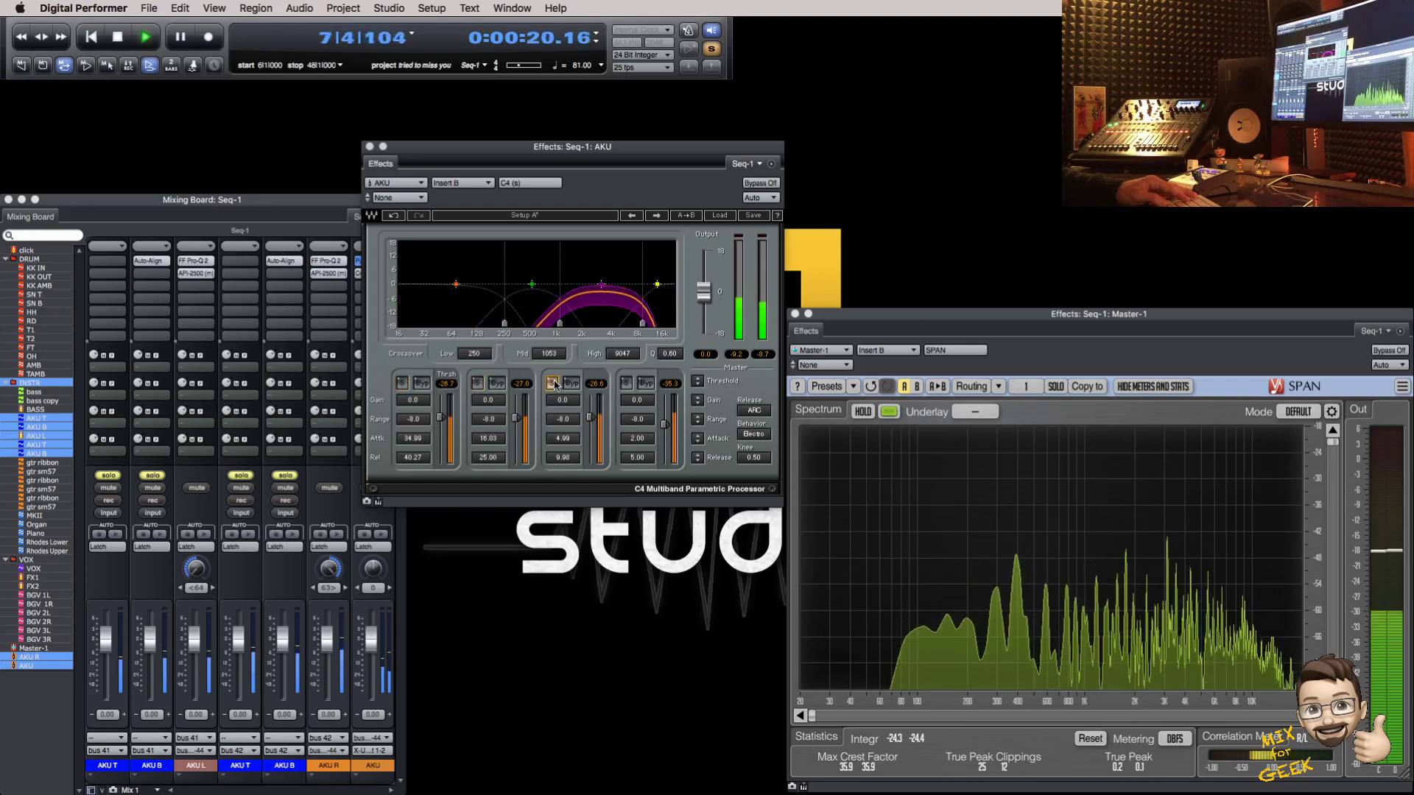
pyautogui.click(552, 382)
pyautogui.click(626, 383)
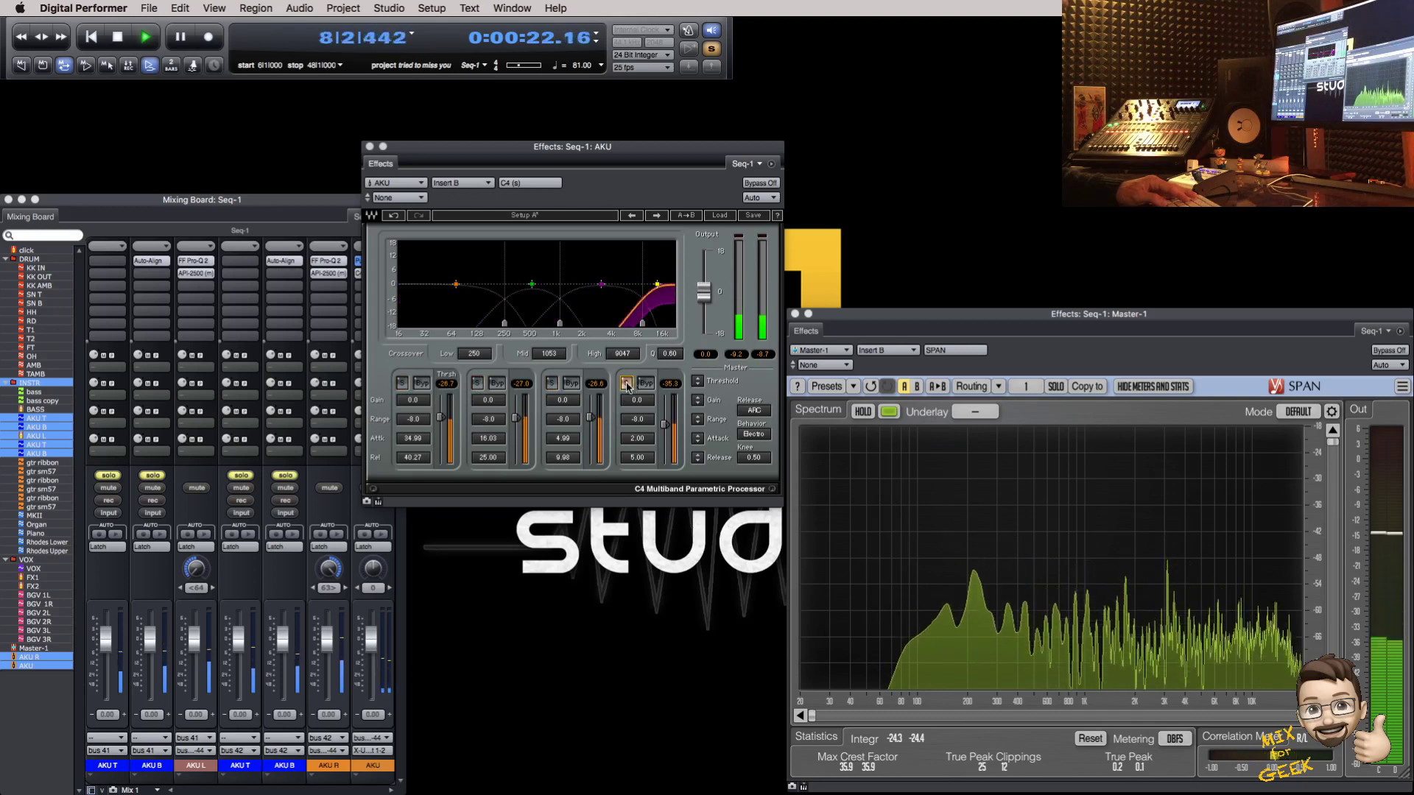
pyautogui.click(625, 383)
# Step: Compare the AKU sound with the C4 bypassed and active, and close the effect window
pyautogui.click(760, 184)
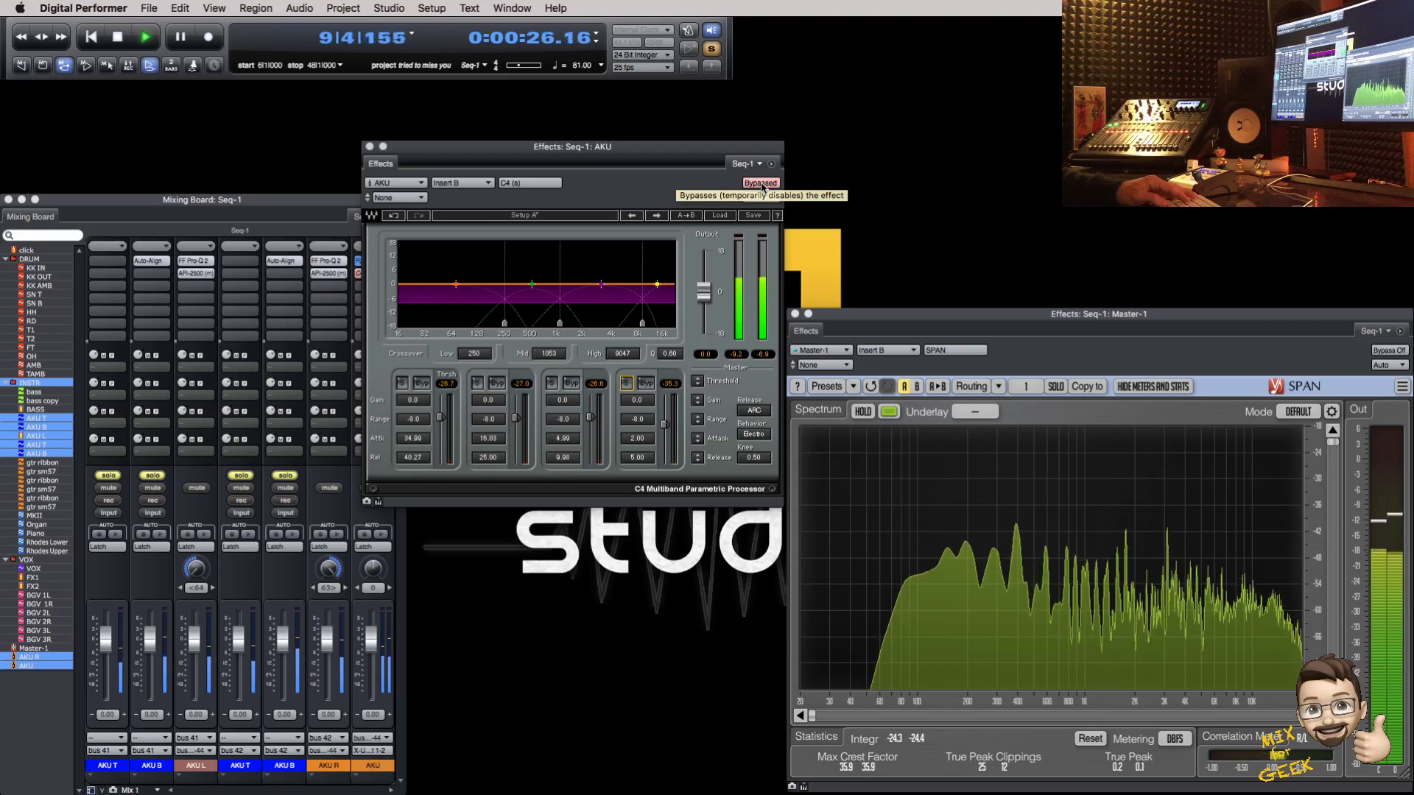
pyautogui.click(761, 184)
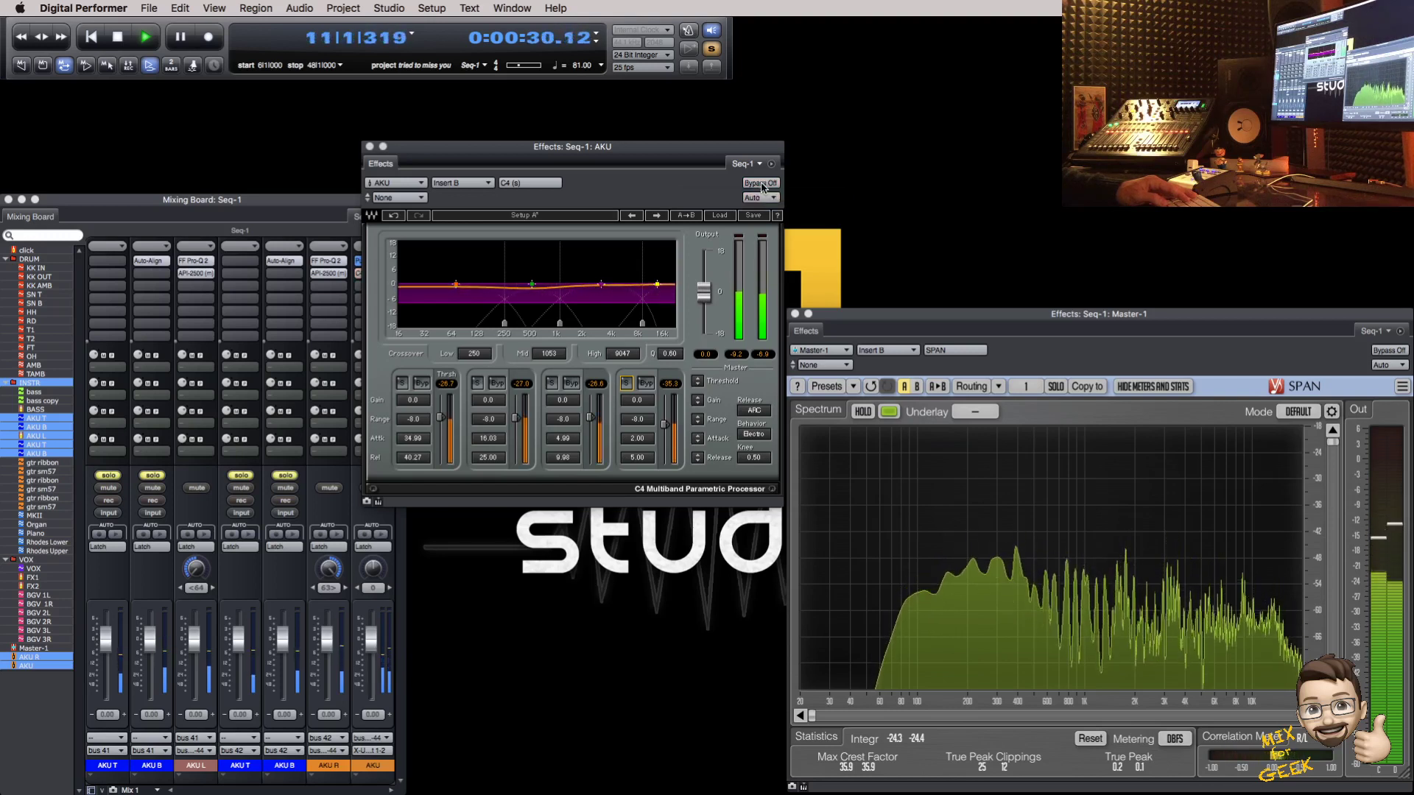
pyautogui.press('super+w')
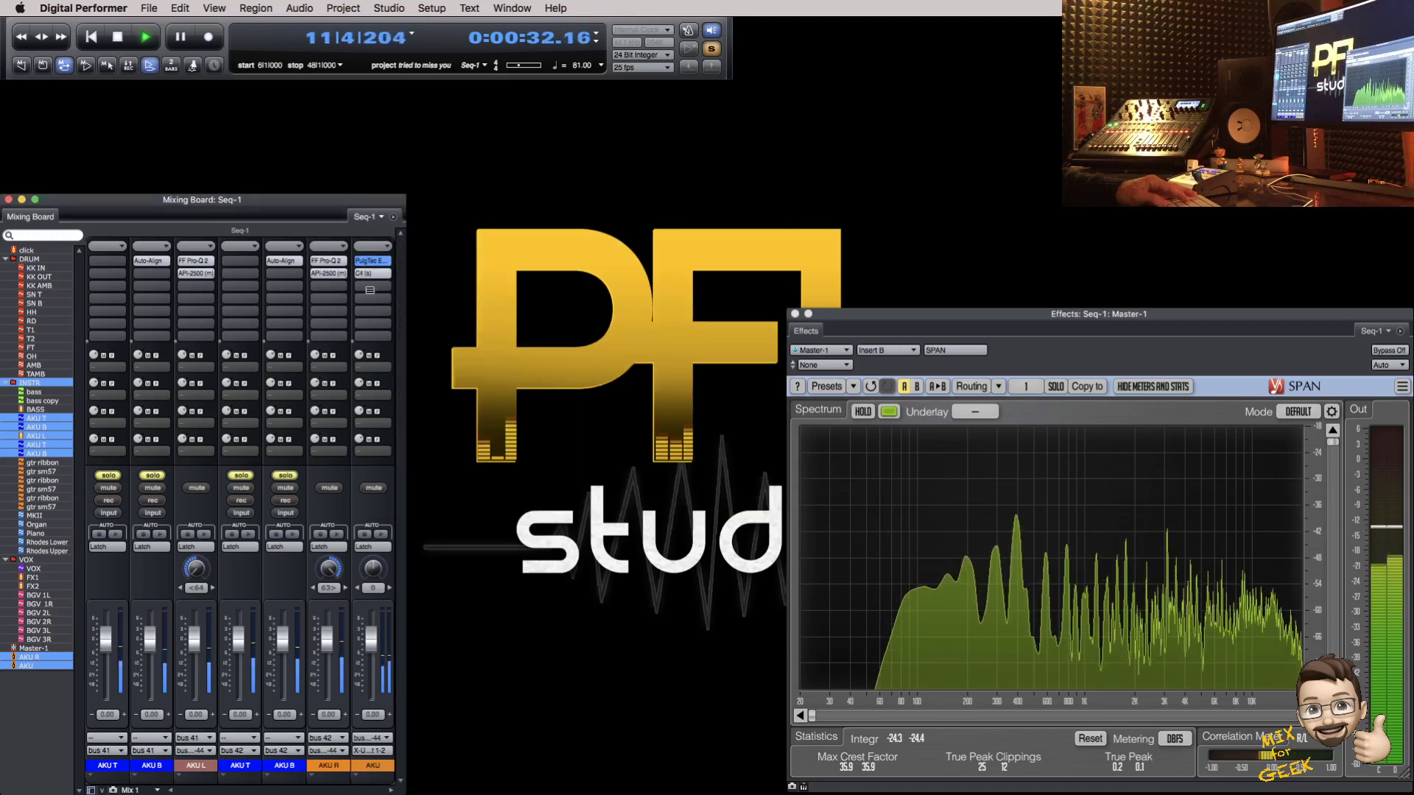
# Step: Insert the stereo Waves Kramer Tape plug-in in Insert C of the AKU aux
pyautogui.click(370, 290)
pyautogui.moveTo(412, 664)
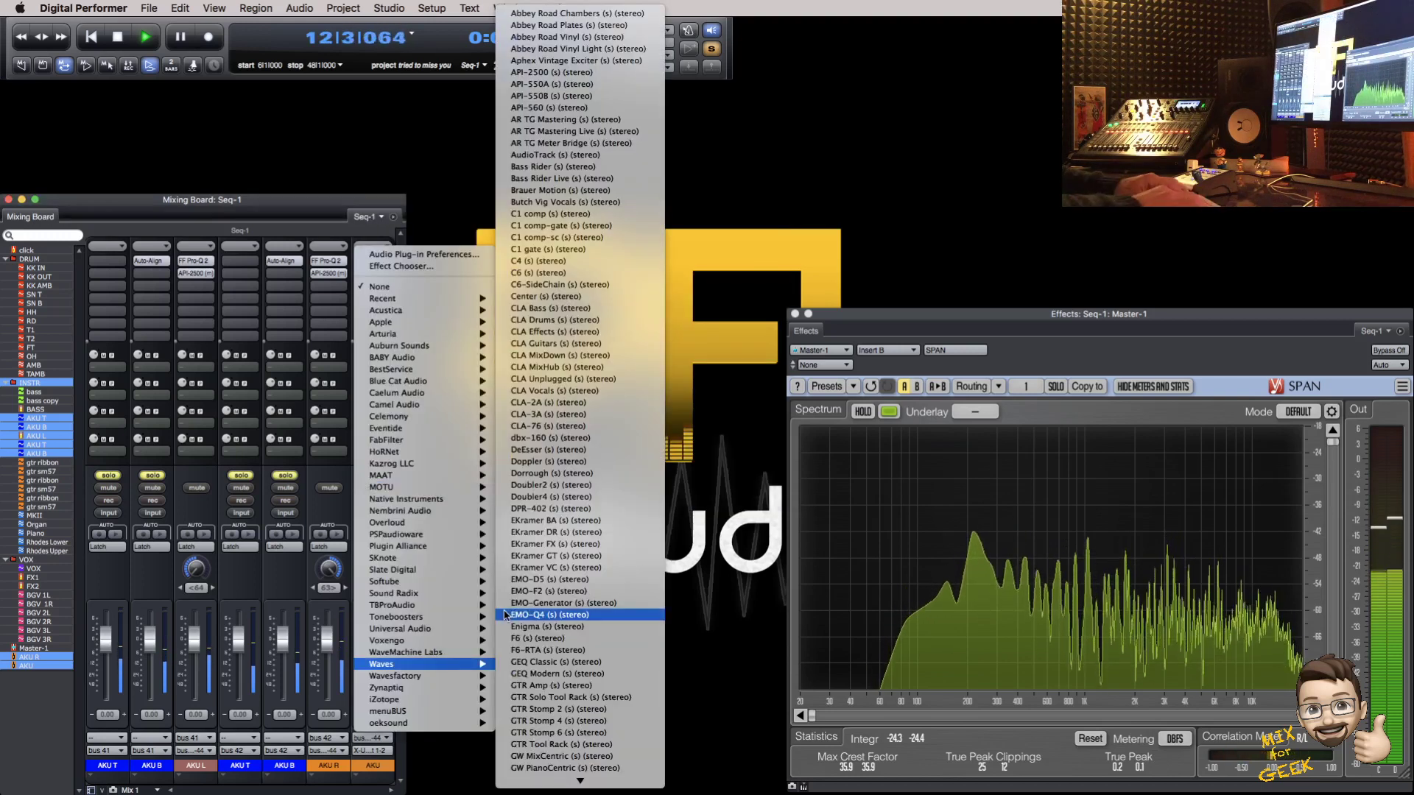
pyautogui.press('Down')
pyautogui.press('Down')
pyautogui.press('Down')
pyautogui.press('Down')
pyautogui.press('Down')
pyautogui.press('Down')
pyautogui.press('Down')
pyautogui.press('Down')
pyautogui.press('Down')
pyautogui.press('Down')
pyautogui.press('Down')
pyautogui.press('Down')
pyautogui.press('Down')
pyautogui.press('Down')
pyautogui.press('Down')
pyautogui.press('Down')
pyautogui.press('Down')
pyautogui.press('Down')
pyautogui.press('Down')
pyautogui.press('Down')
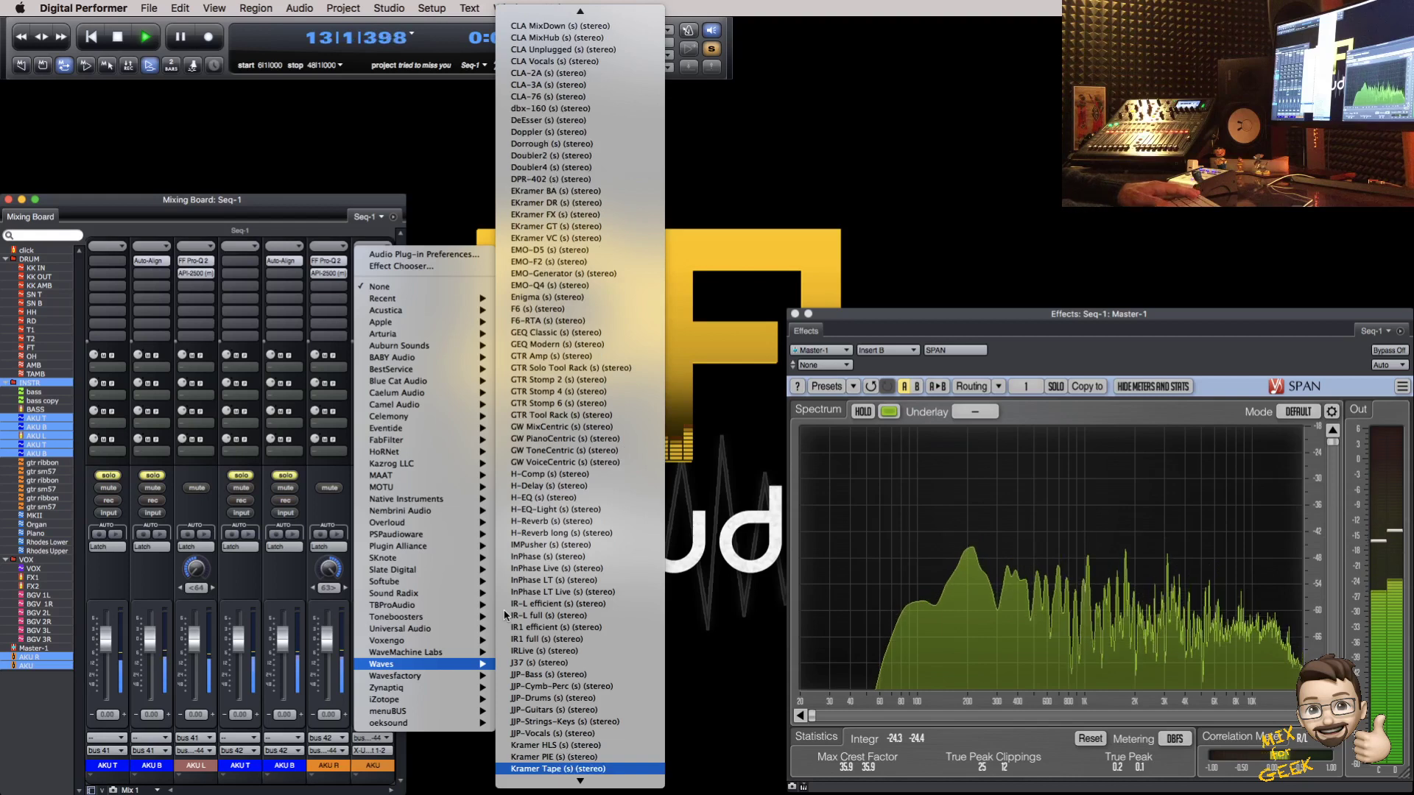
pyautogui.press('Return')
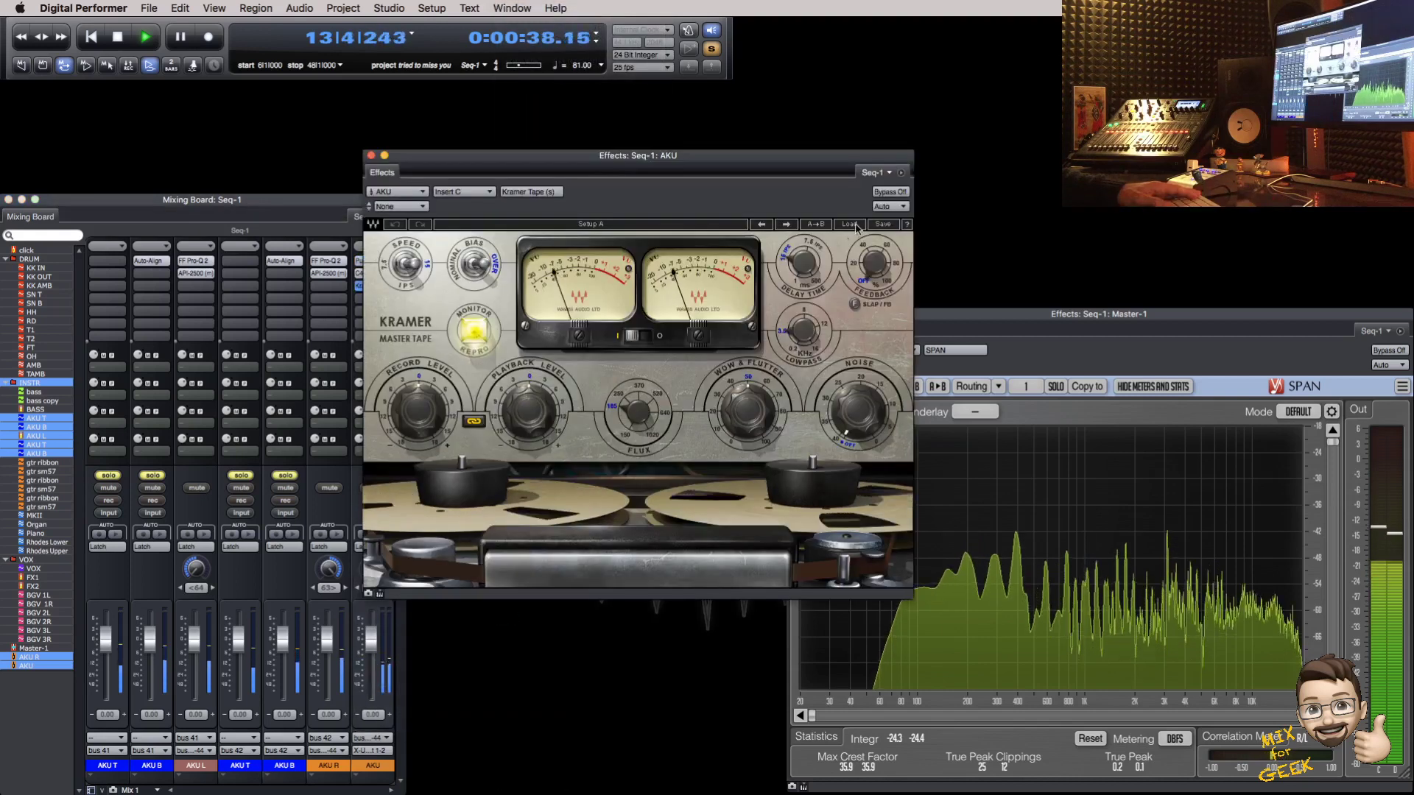
# Step: Load the Kramer Tape's Acc-Gtr preset, turn its noise off and compare the sound with the plug-in bypassed
pyautogui.click(856, 228)
pyautogui.moveTo(950, 322)
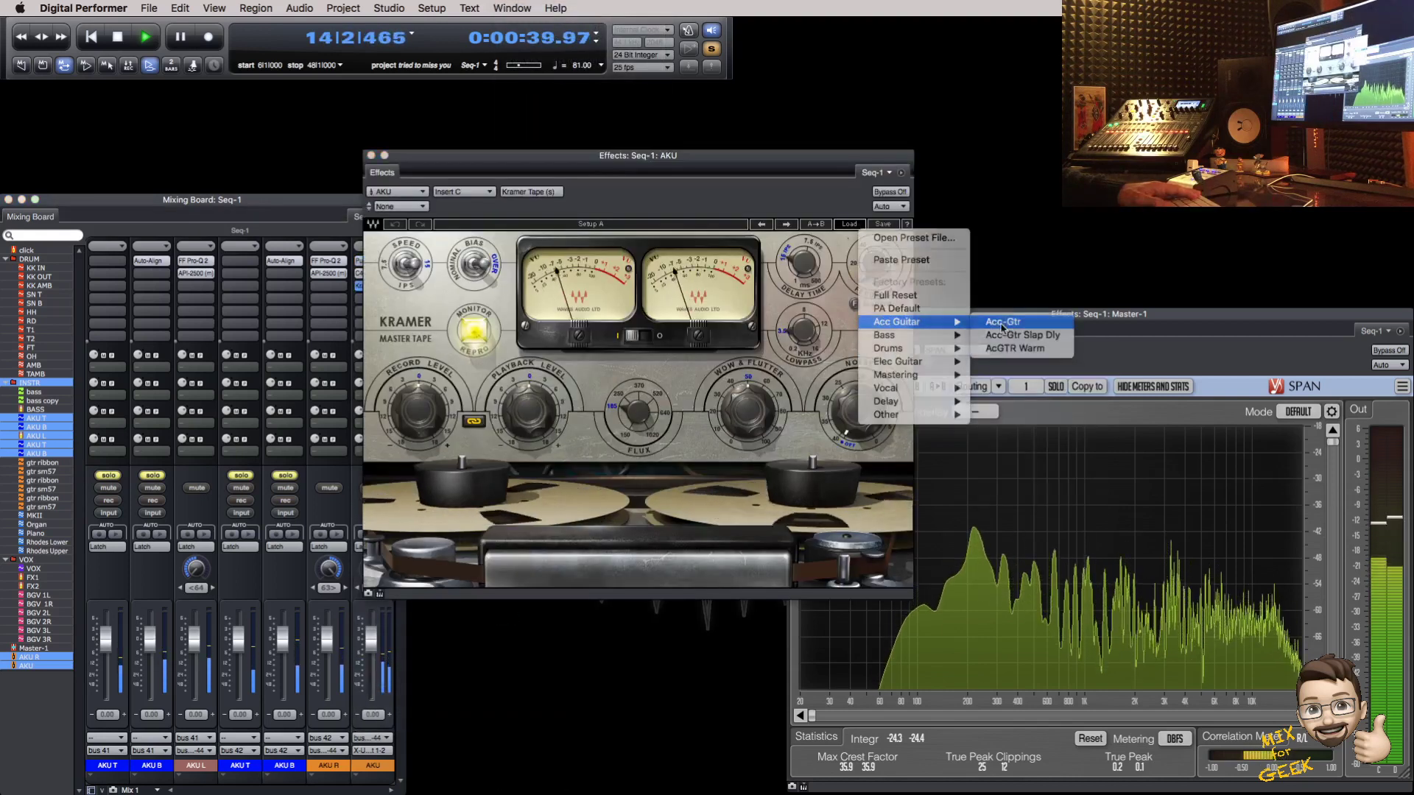
pyautogui.click(1002, 324)
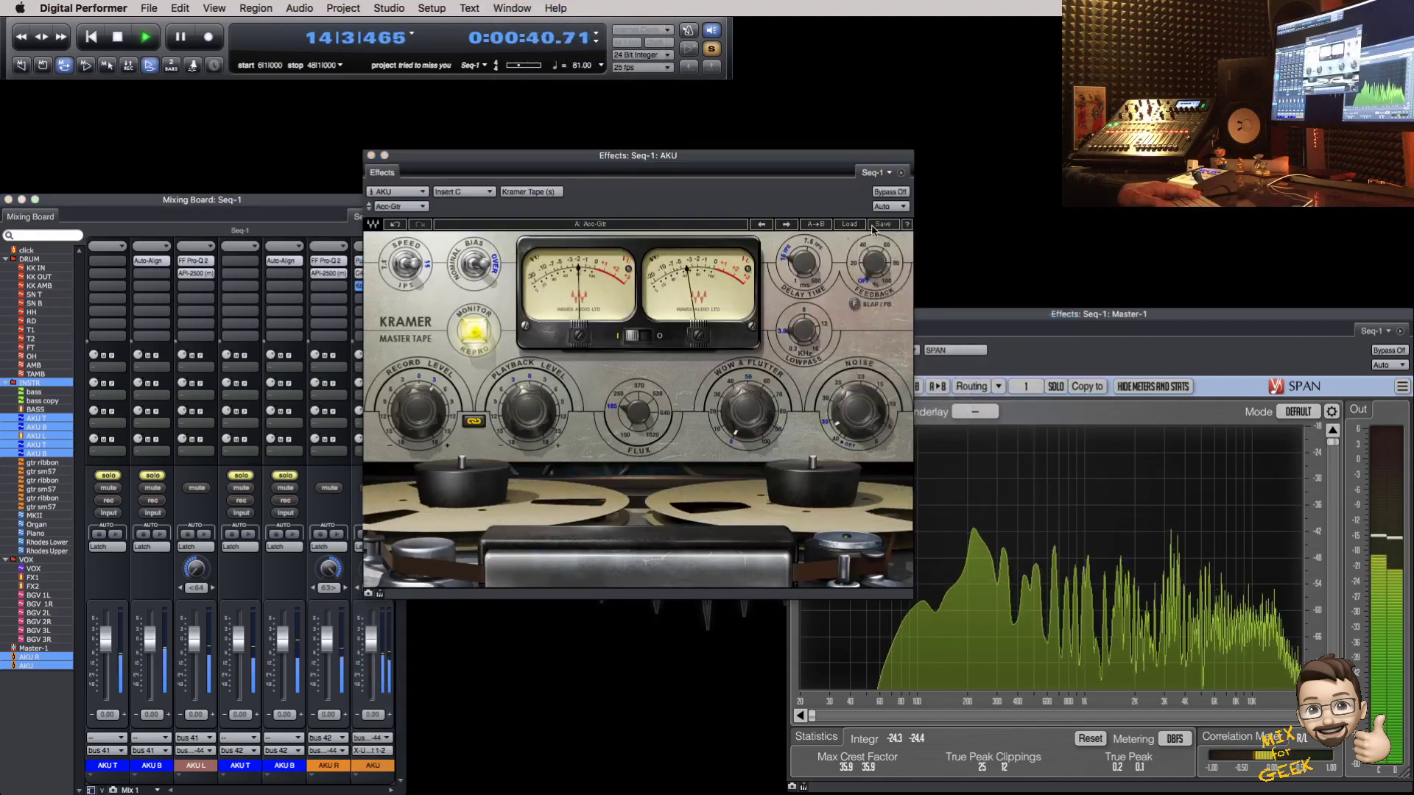
pyautogui.moveTo(872, 404); pyautogui.dragTo(872, 435)
pyautogui.click(890, 192)
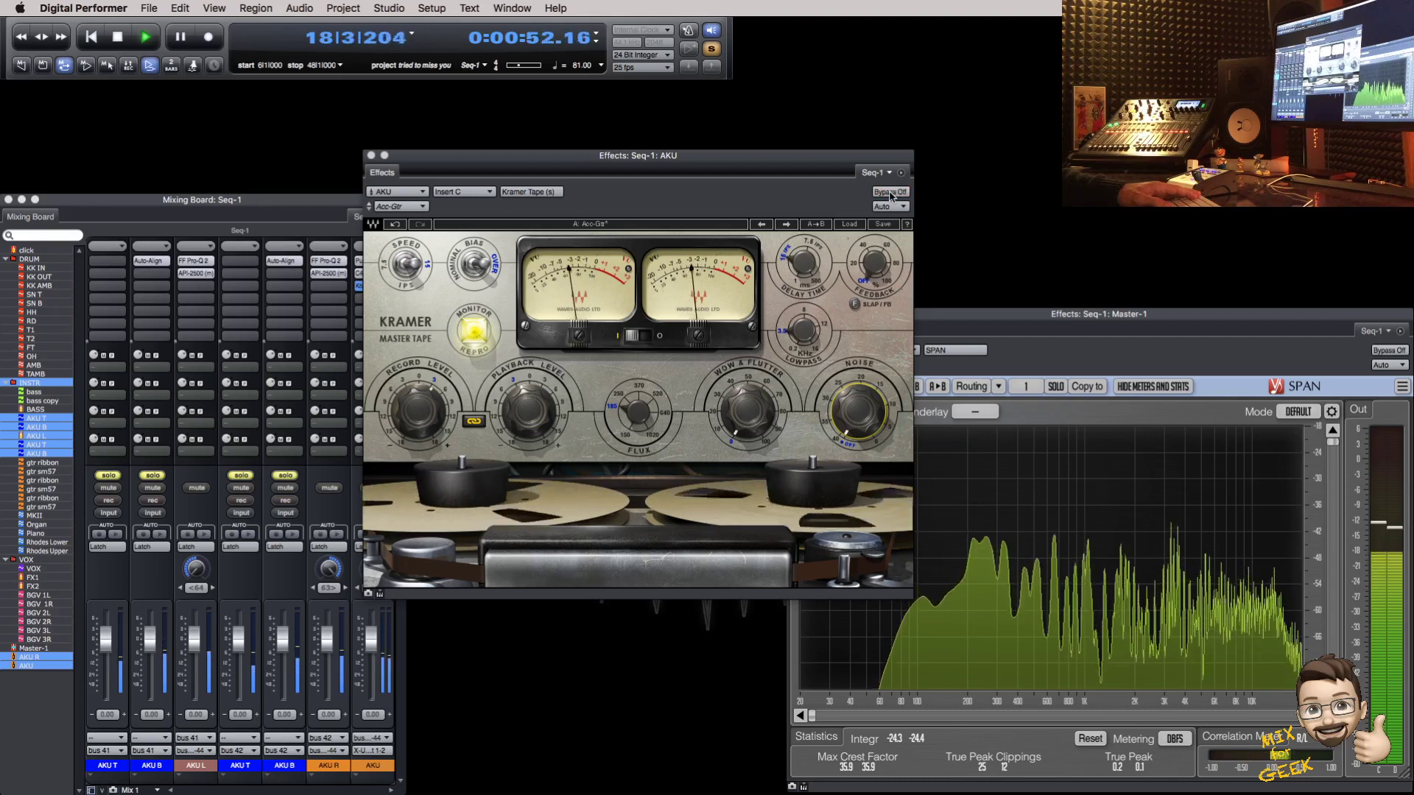
# Step: Advance the Kramer Tape to the AcGTR Warm preset, turn its noise off, compare it bypassed, close it and stop playback
pyautogui.click(788, 225)
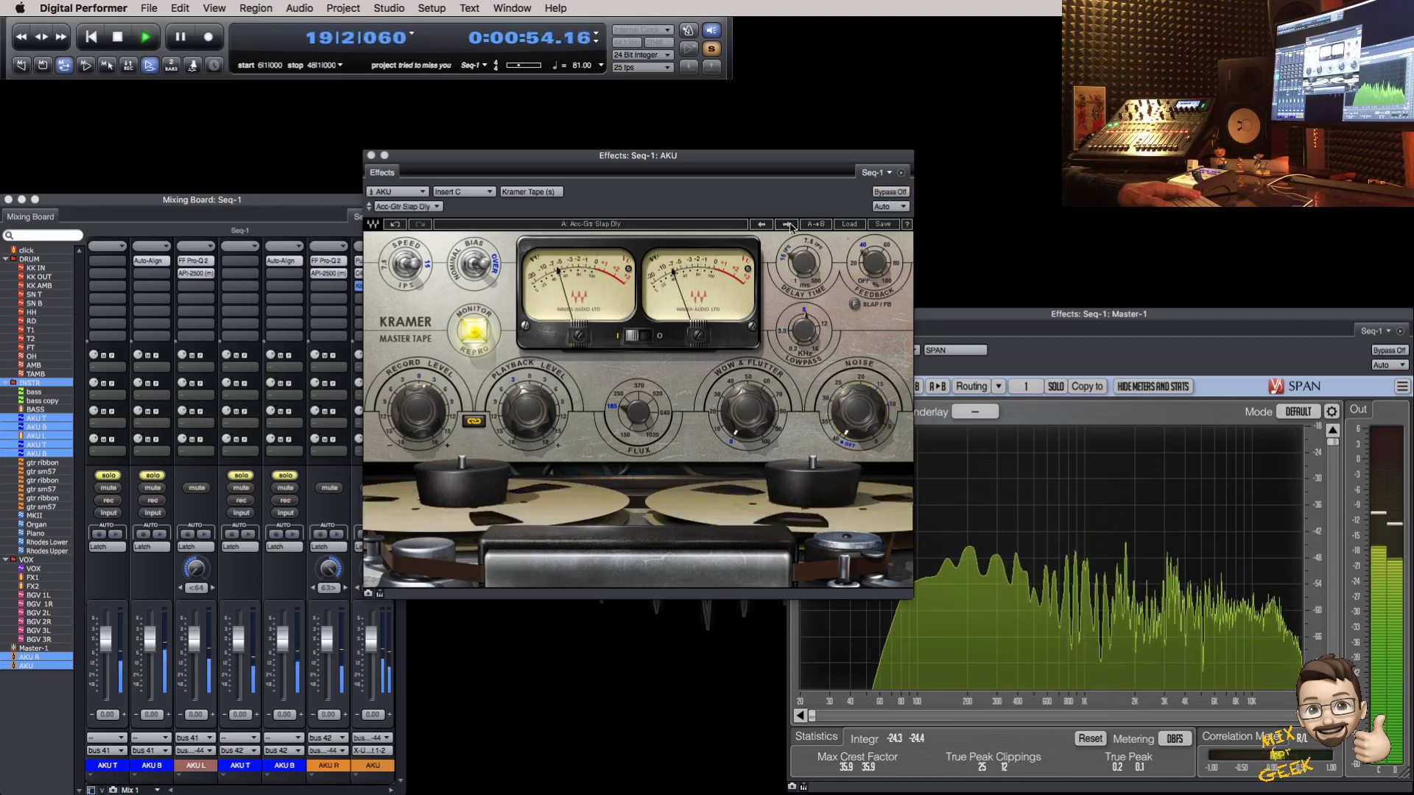
pyautogui.moveTo(878, 397); pyautogui.dragTo(875, 407)
pyautogui.click(889, 192)
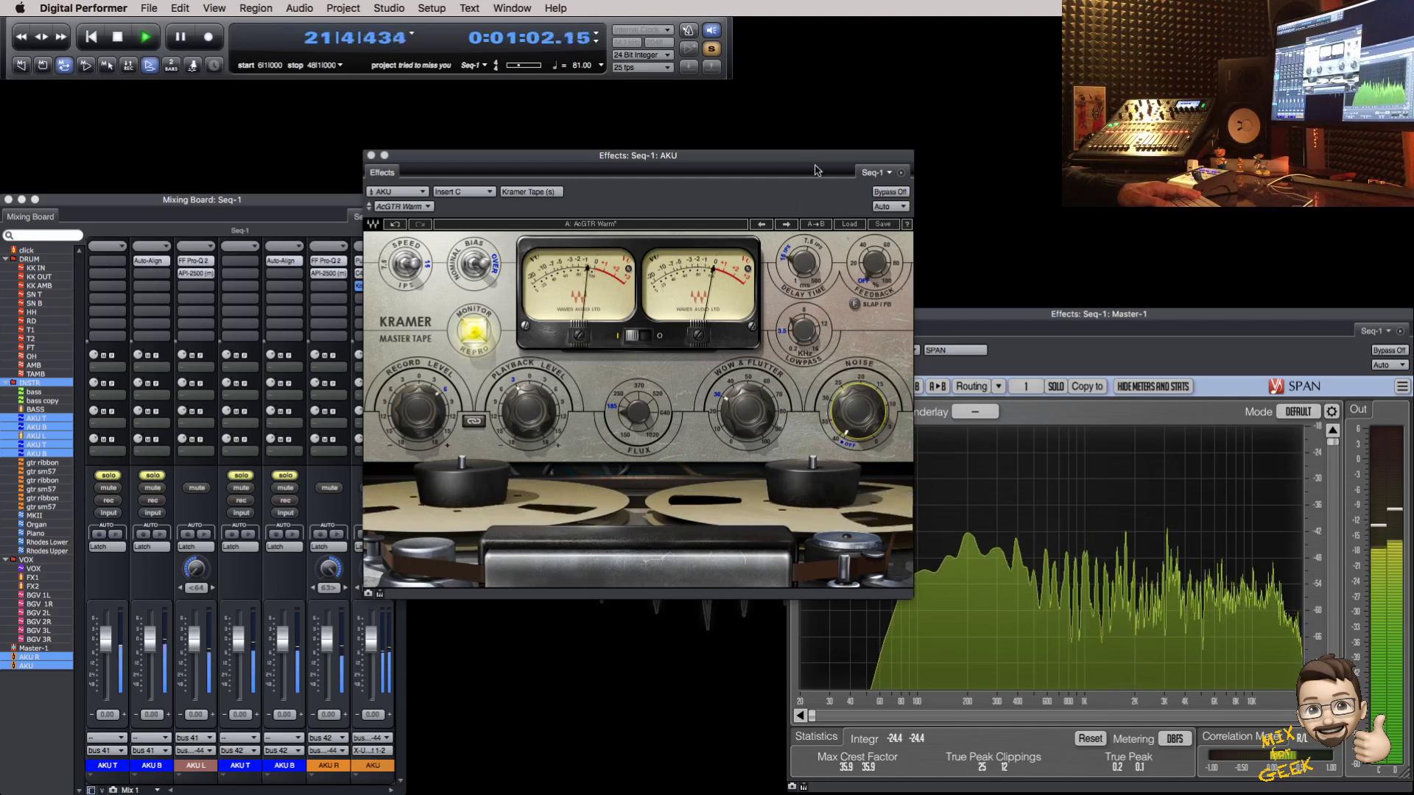
pyautogui.moveTo(816, 159); pyautogui.dragTo(829, 154)
pyautogui.press('super+w')
pyautogui.press('space')
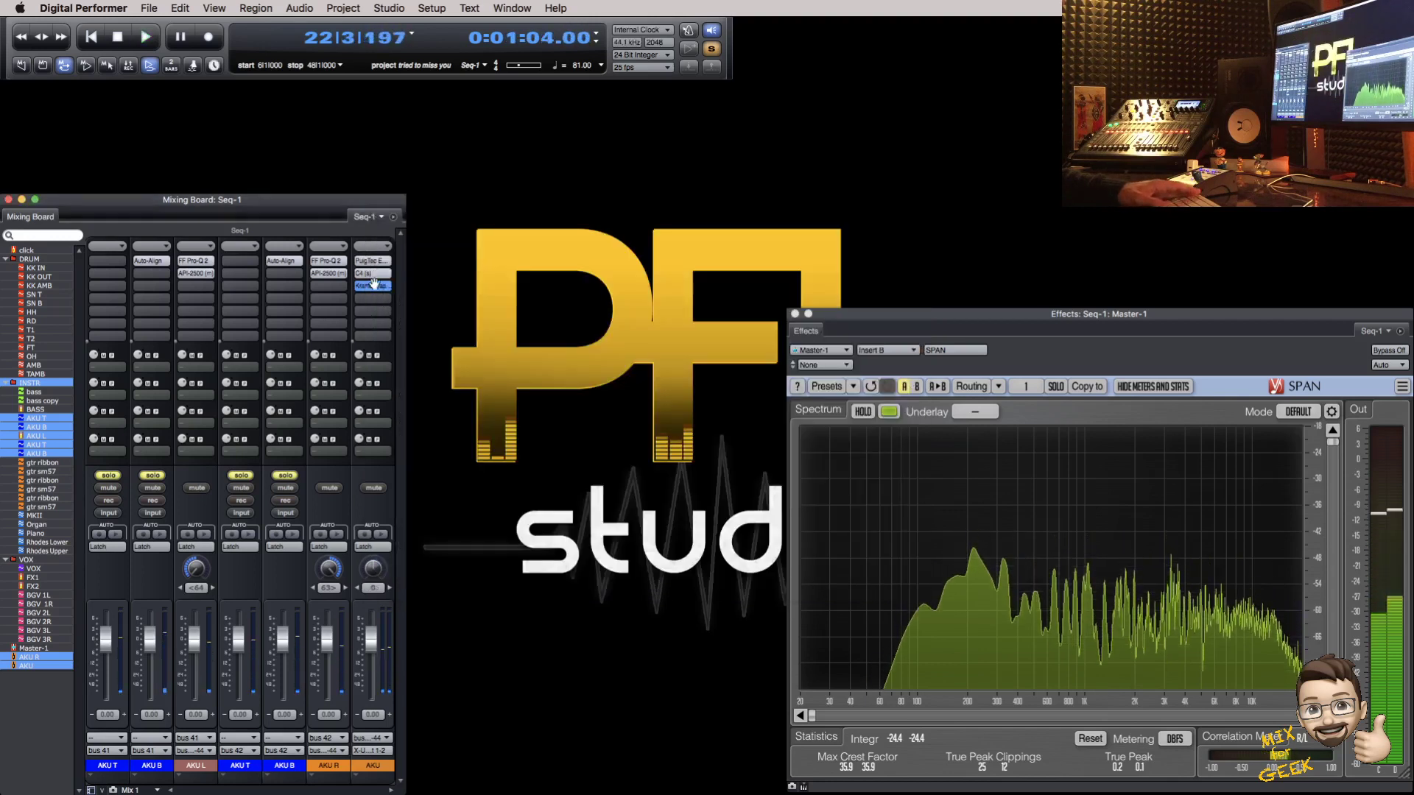
# Step: Copy the Pro-Q 2 from the AKU R aux to Insert D of the AKU aux and delete its existing EQ bands
pyautogui.moveTo(335, 262); pyautogui.dragTo(373, 299)
pyautogui.moveTo(495, 317); pyautogui.dragTo(946, 435)
pyautogui.click(863, 491)
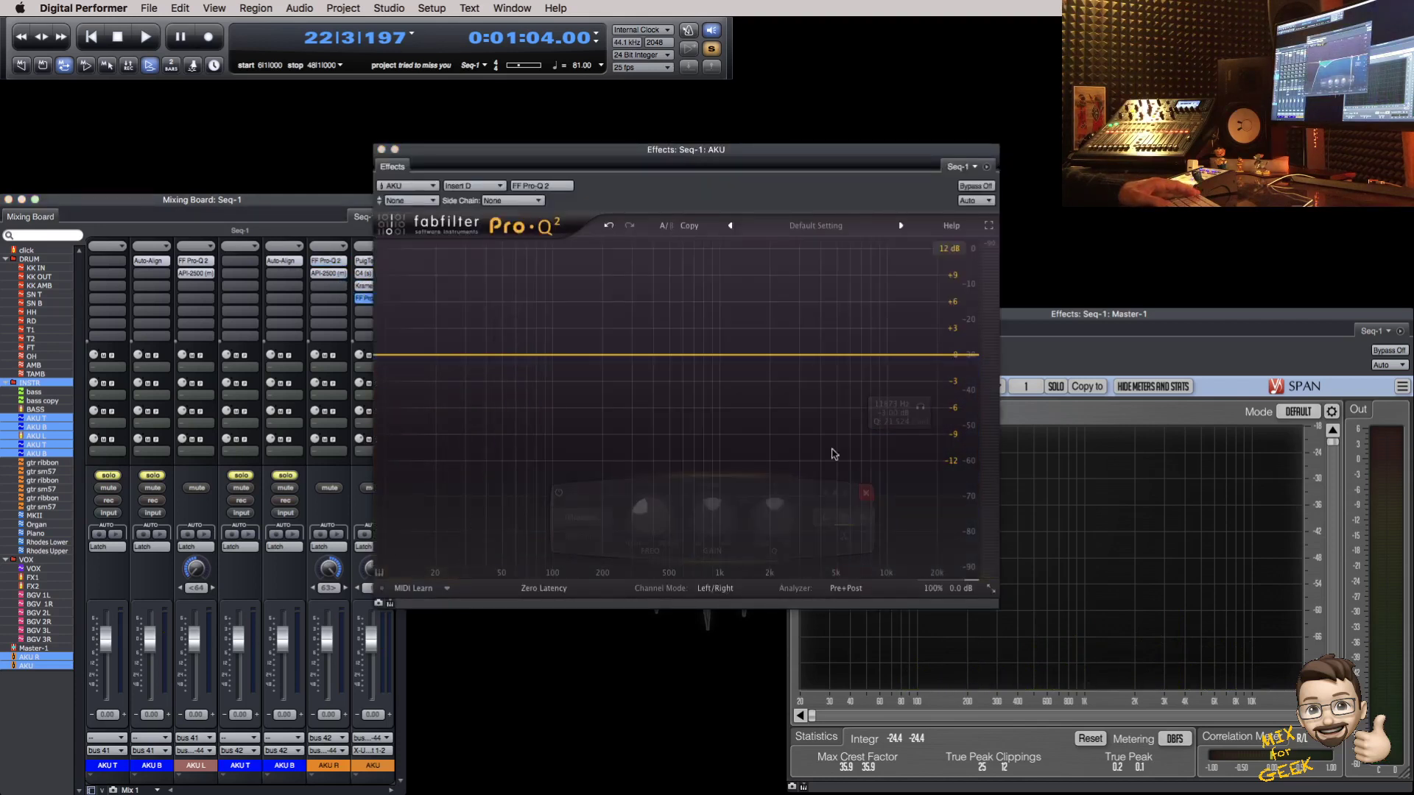
# Step: Add a bell band at about 2.2 kHz in the Pro-Q 2 during playback, set its gain to -3 dB, and close the window
pyautogui.press('space')
pyautogui.moveTo(756, 355); pyautogui.dragTo(777, 277)
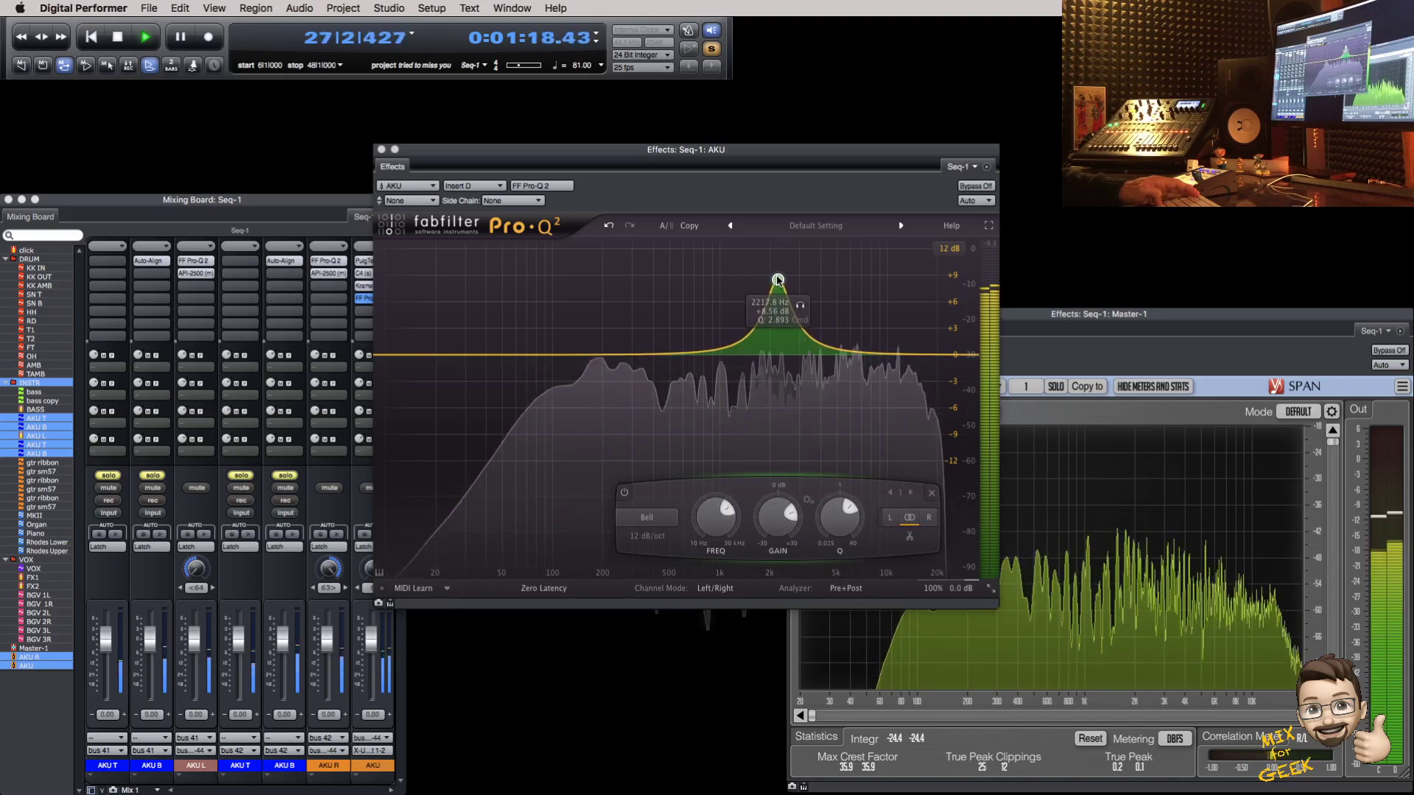
pyautogui.moveTo(782, 513); pyautogui.dragTo(782, 516)
pyautogui.doubleClick(782, 516)
pyautogui.write('-3')
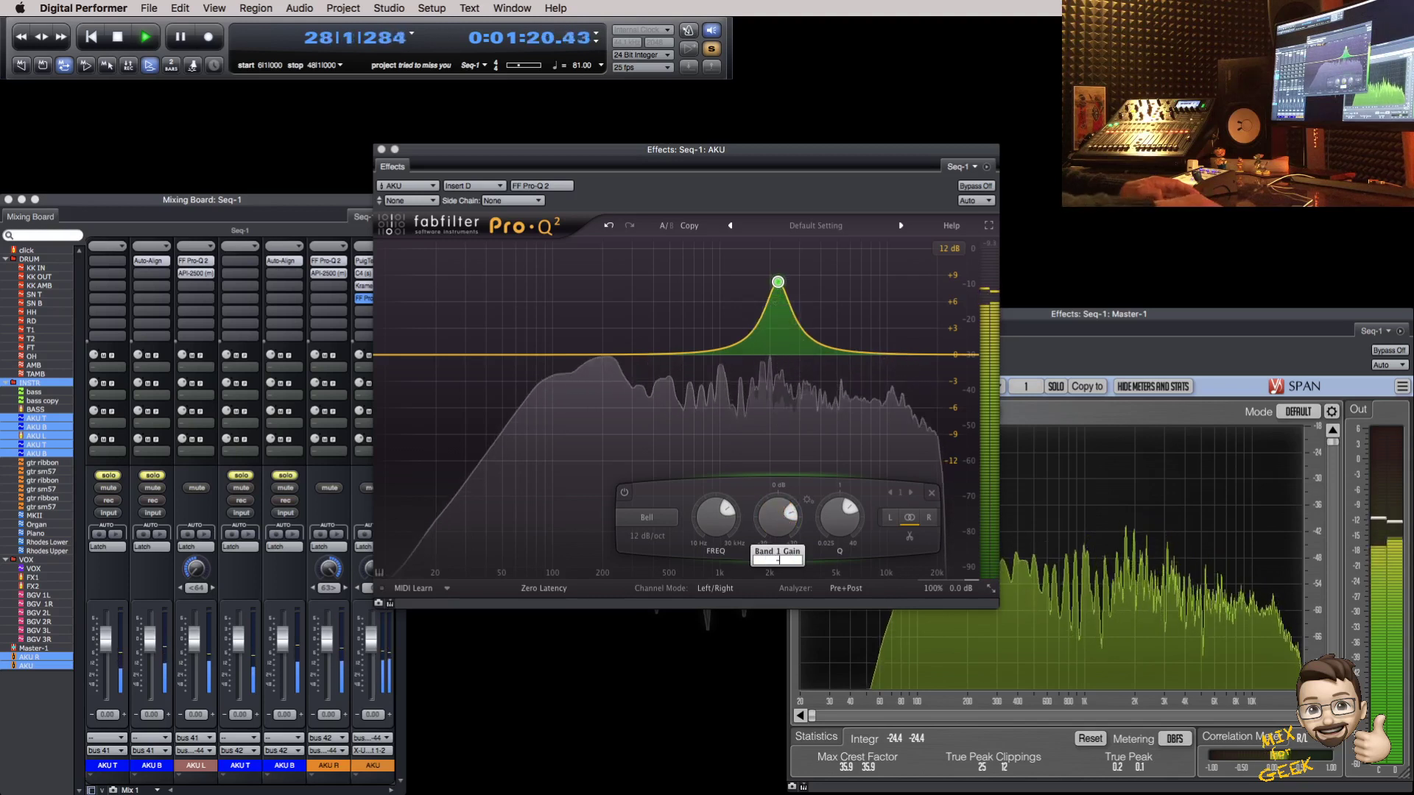
pyautogui.press('Return')
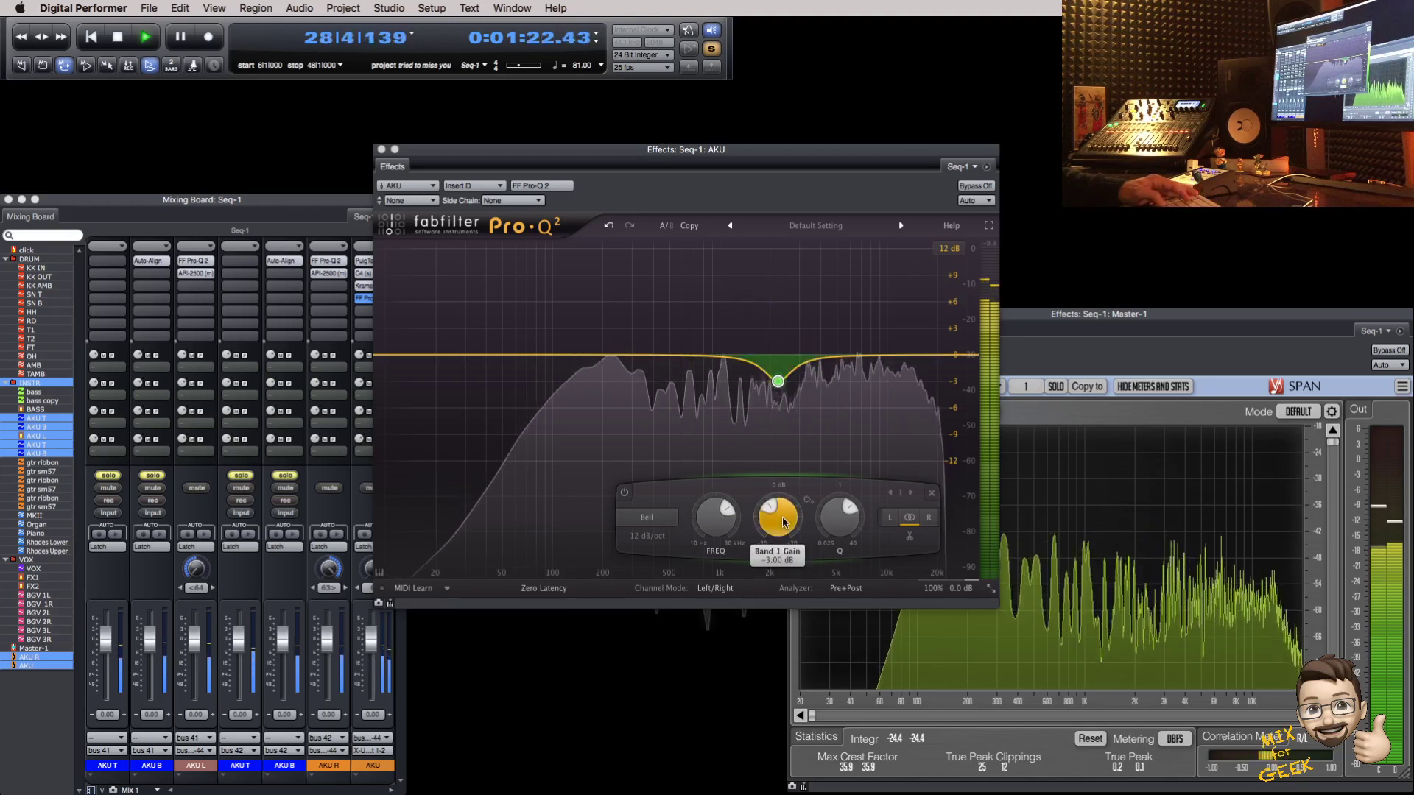
pyautogui.press('super+w')
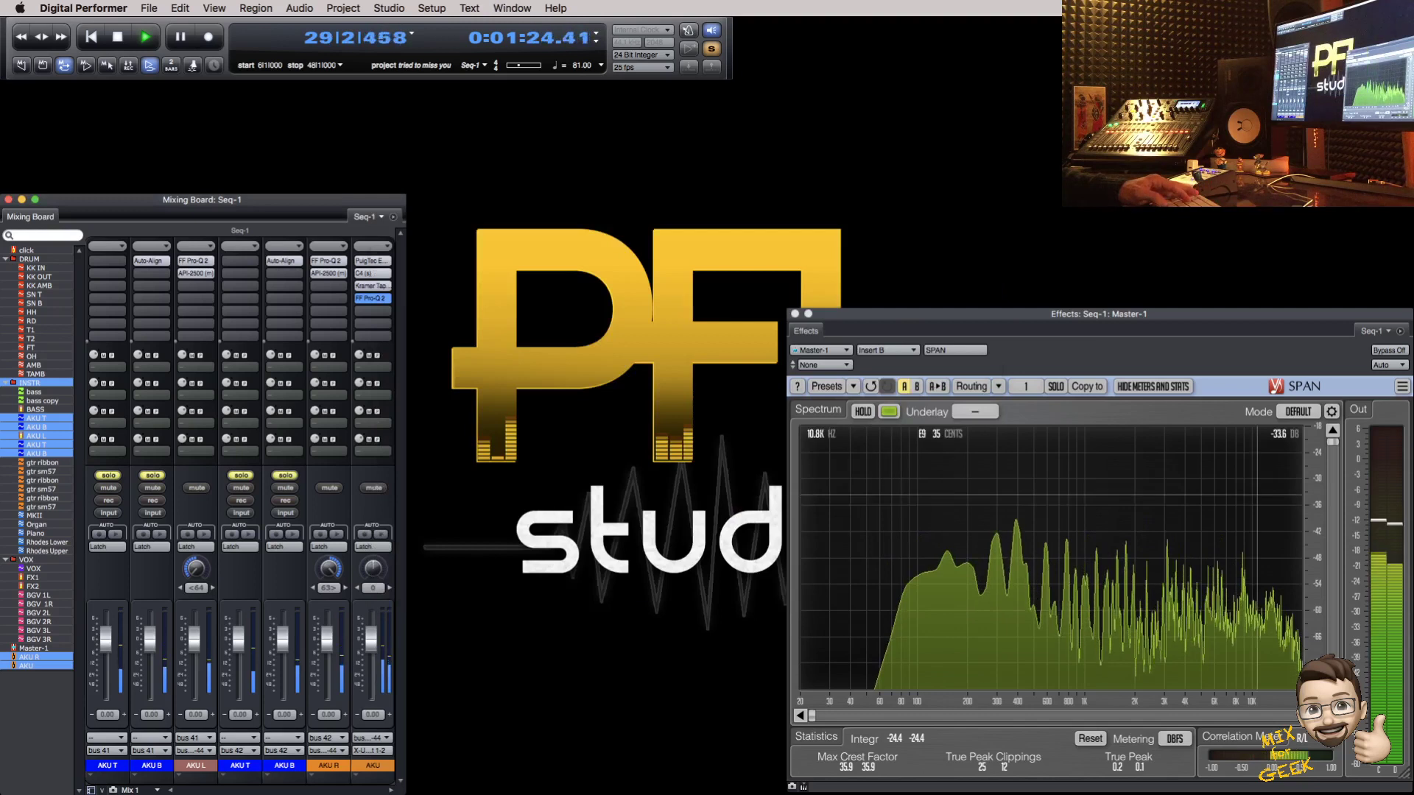
pyautogui.press('space')
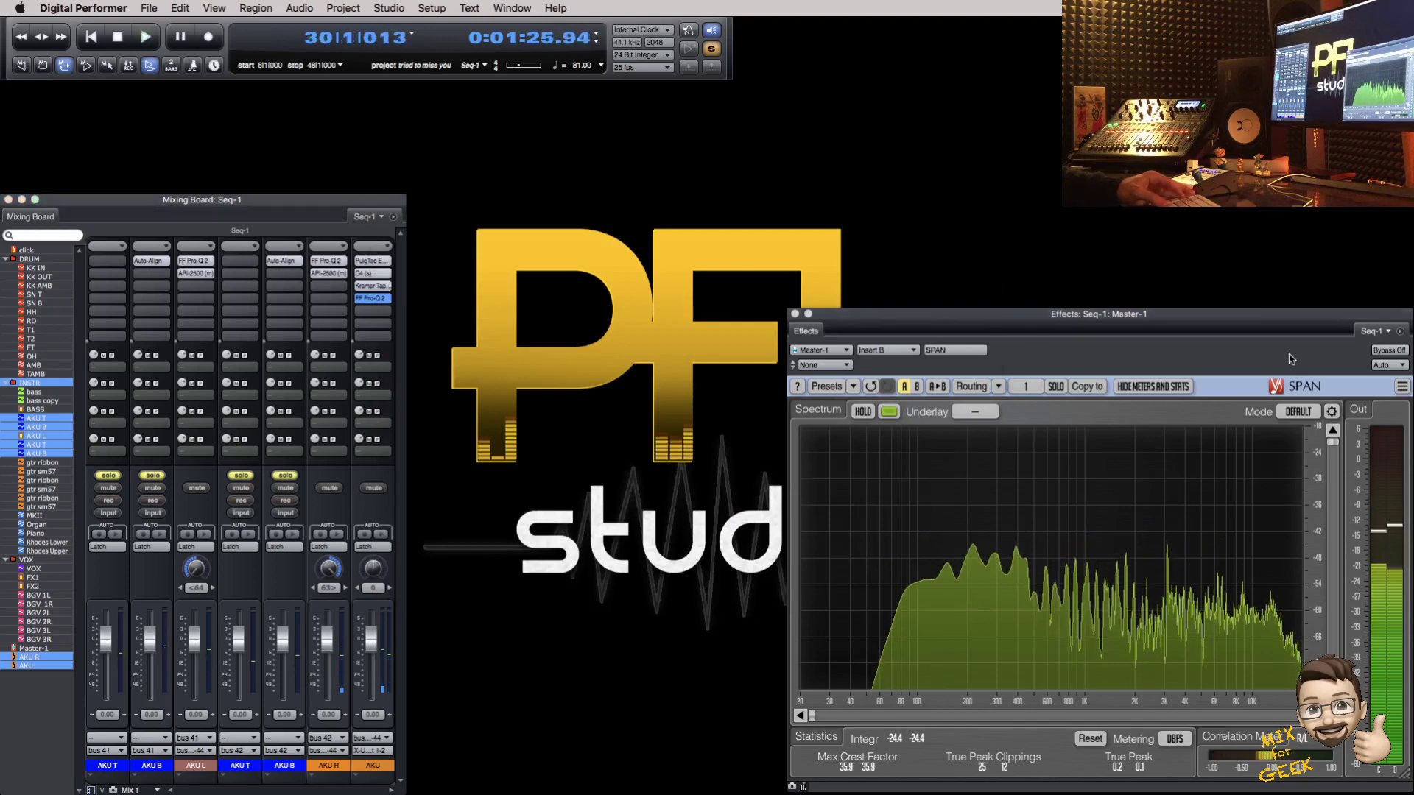
pyautogui.press('super+Tab')
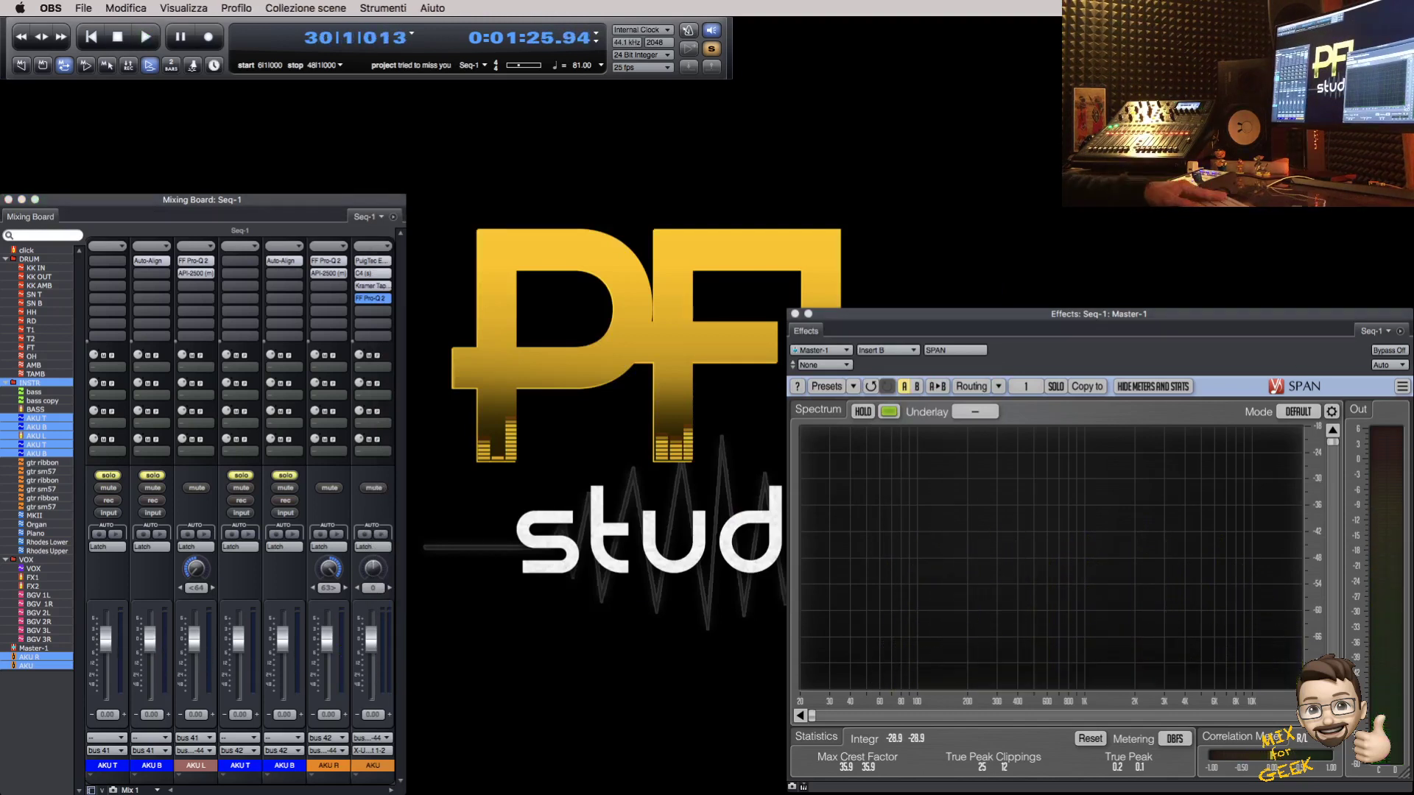
pyautogui.press('super+Tab')
# Step: Reopen the AKU Pro-Q 2 during playback, add a bell band at about 197 Hz with Q about 3.9, and audition it soloed
pyautogui.press('space')
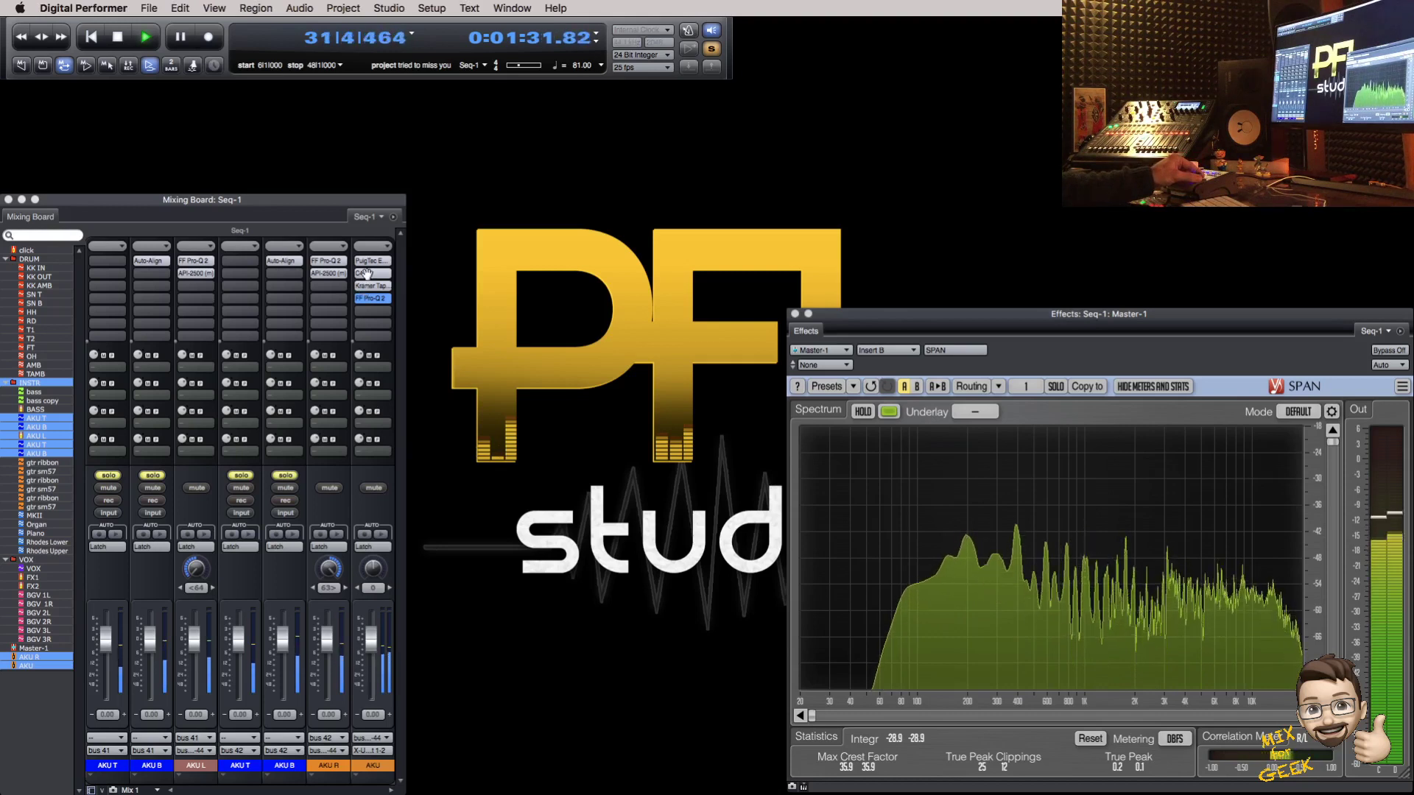
pyautogui.doubleClick(369, 297)
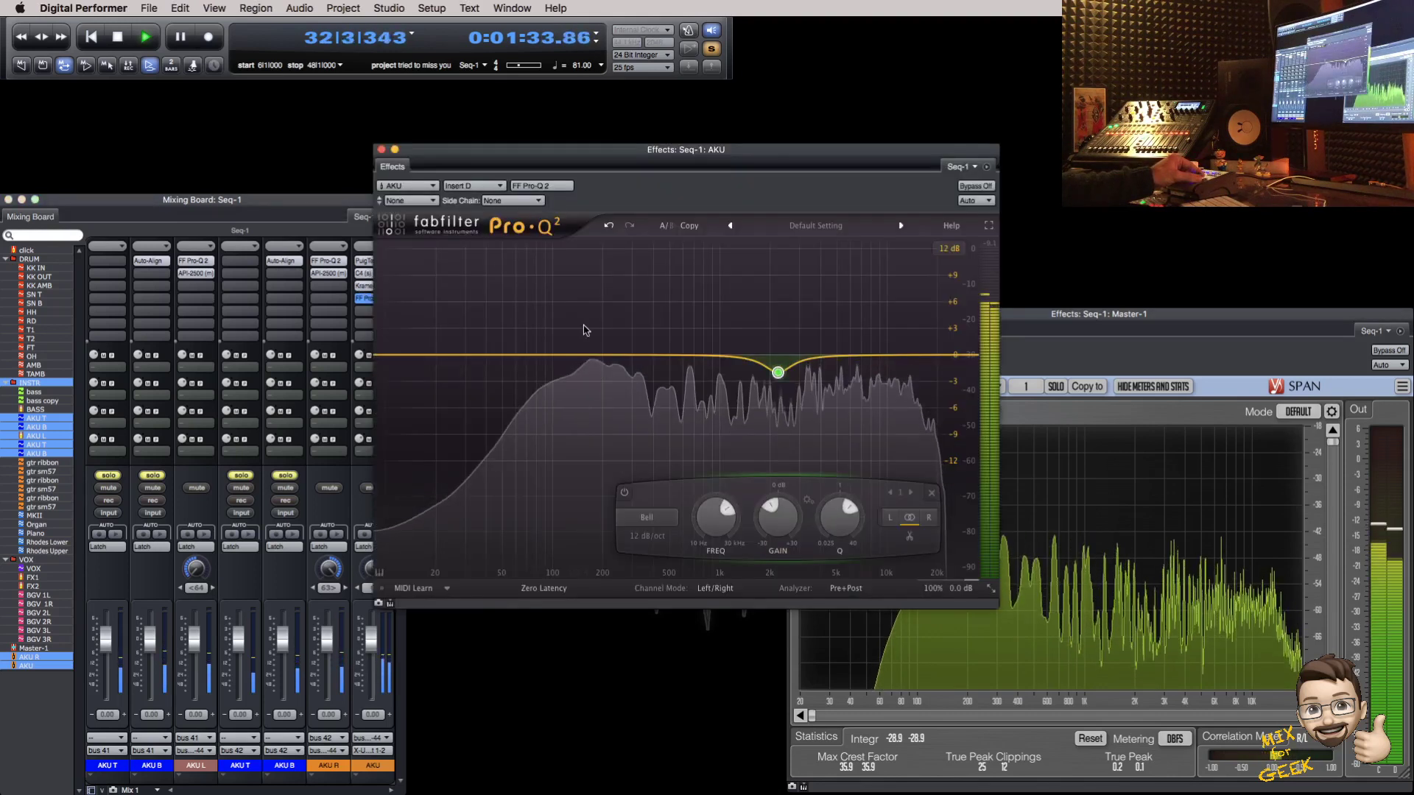
pyautogui.scroll(5, 602, 338)
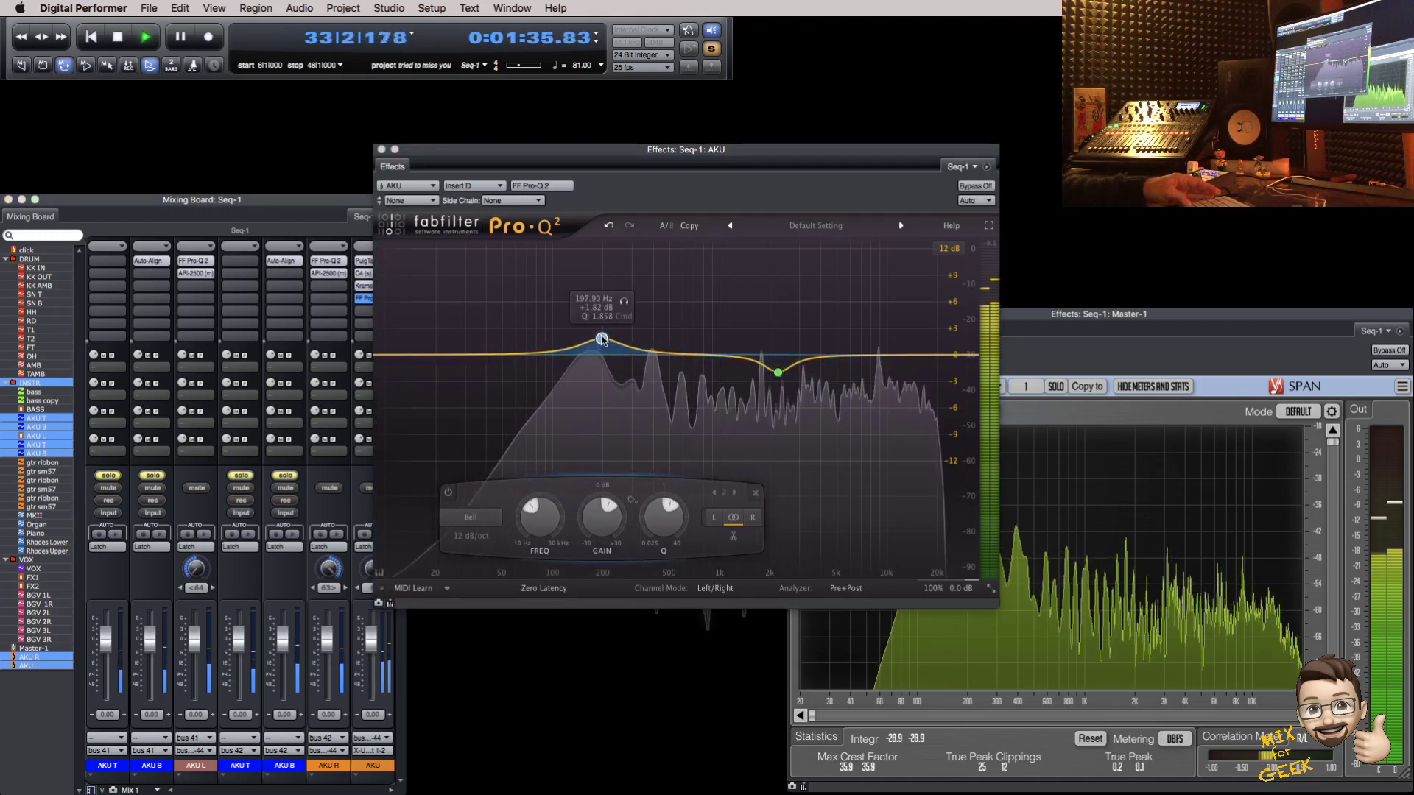
pyautogui.click(623, 302)
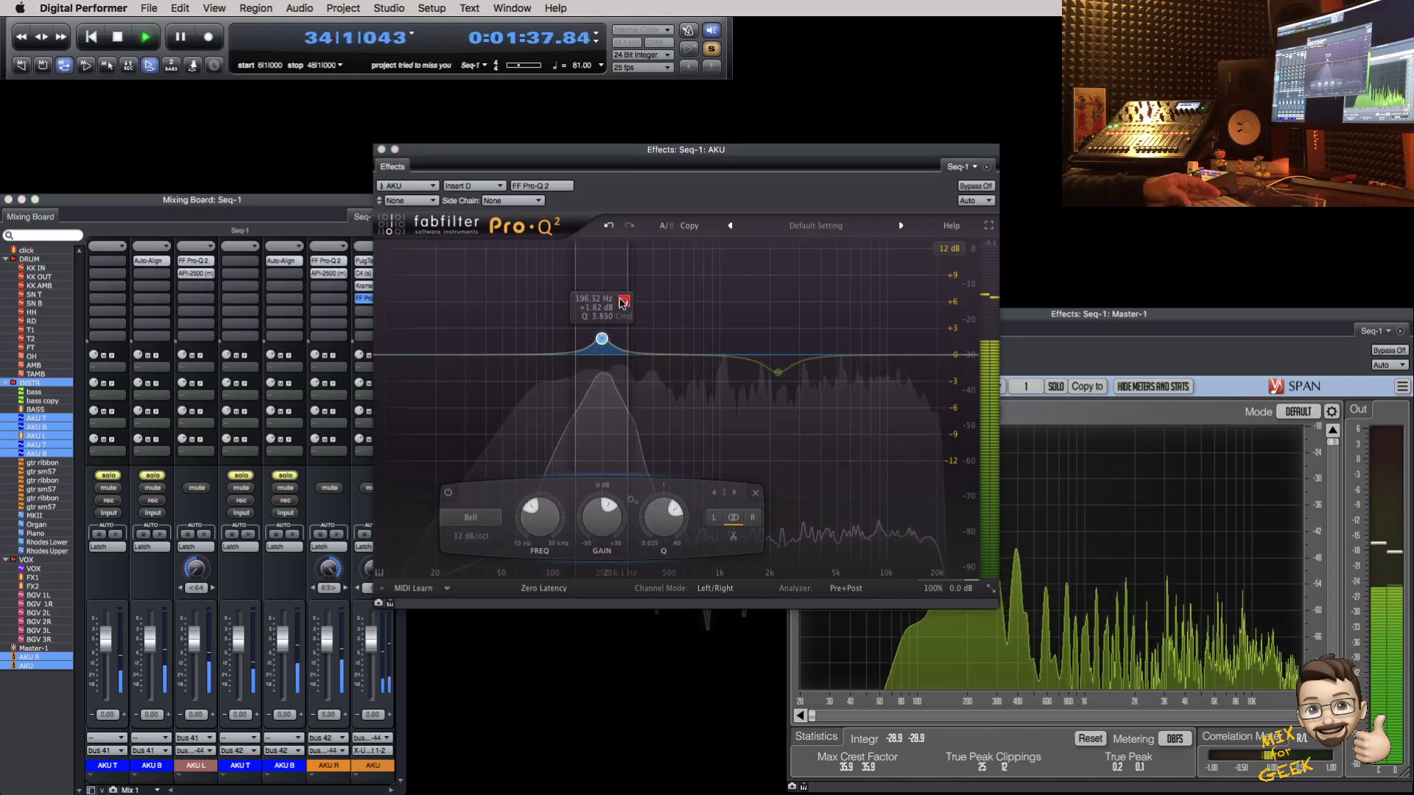
pyautogui.moveTo(730, 159); pyautogui.dragTo(505, 205)
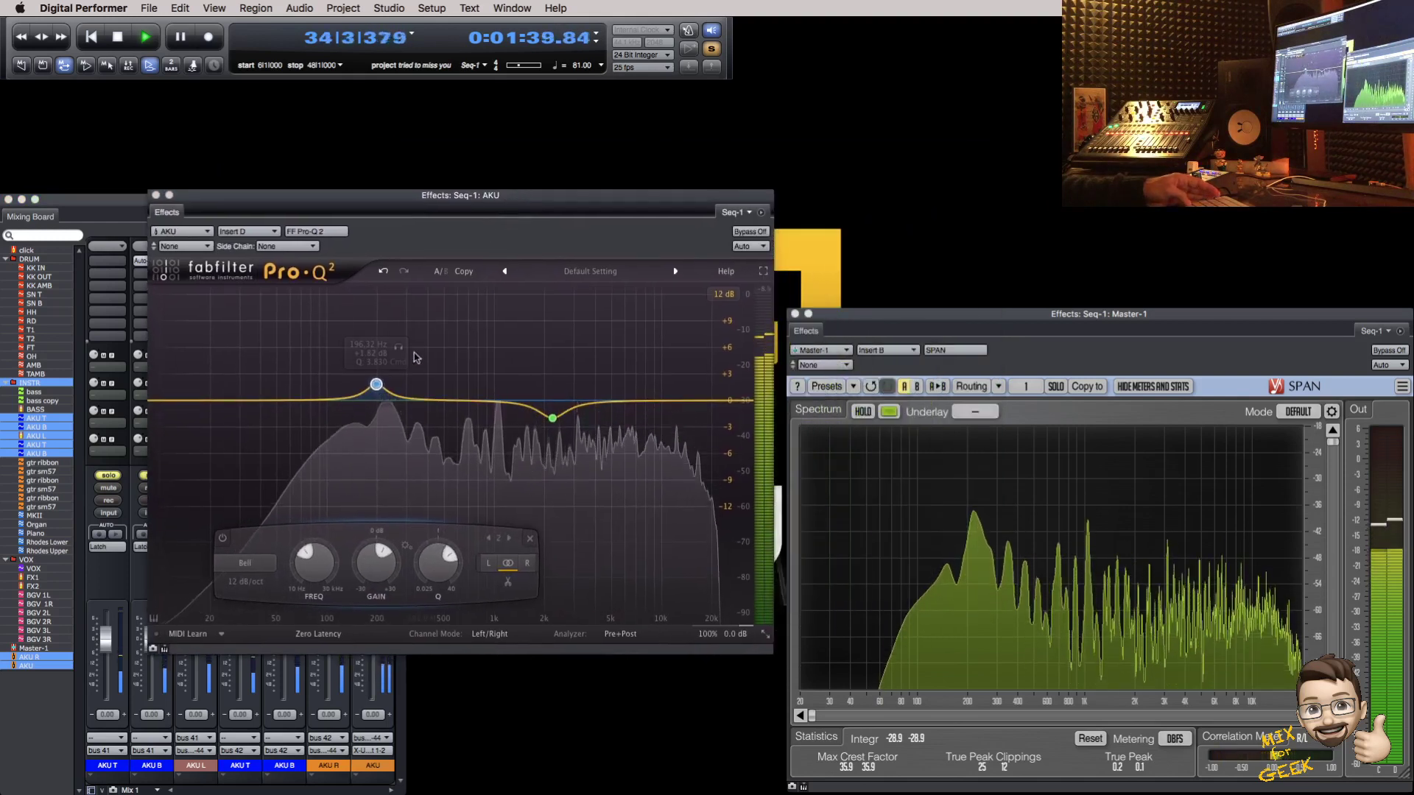
# Step: Shift the Pro-Q 2's low bell band slightly higher in frequency, audition it, cut it by about 3 dB and close the window
pyautogui.moveTo(376, 383); pyautogui.dragTo(403, 332)
pyautogui.click(398, 328)
pyautogui.moveTo(394, 548); pyautogui.dragTo(393, 569)
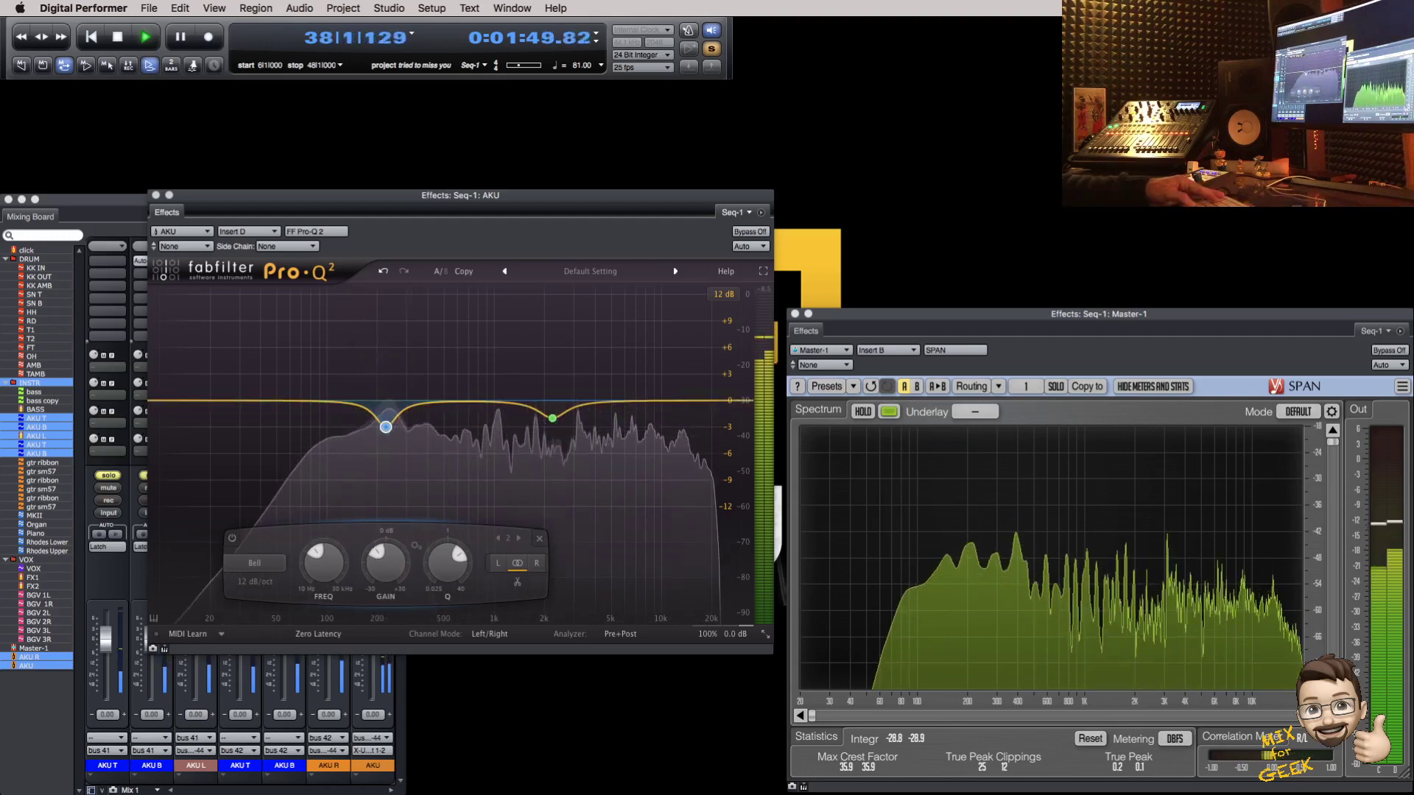
pyautogui.press('super+w')
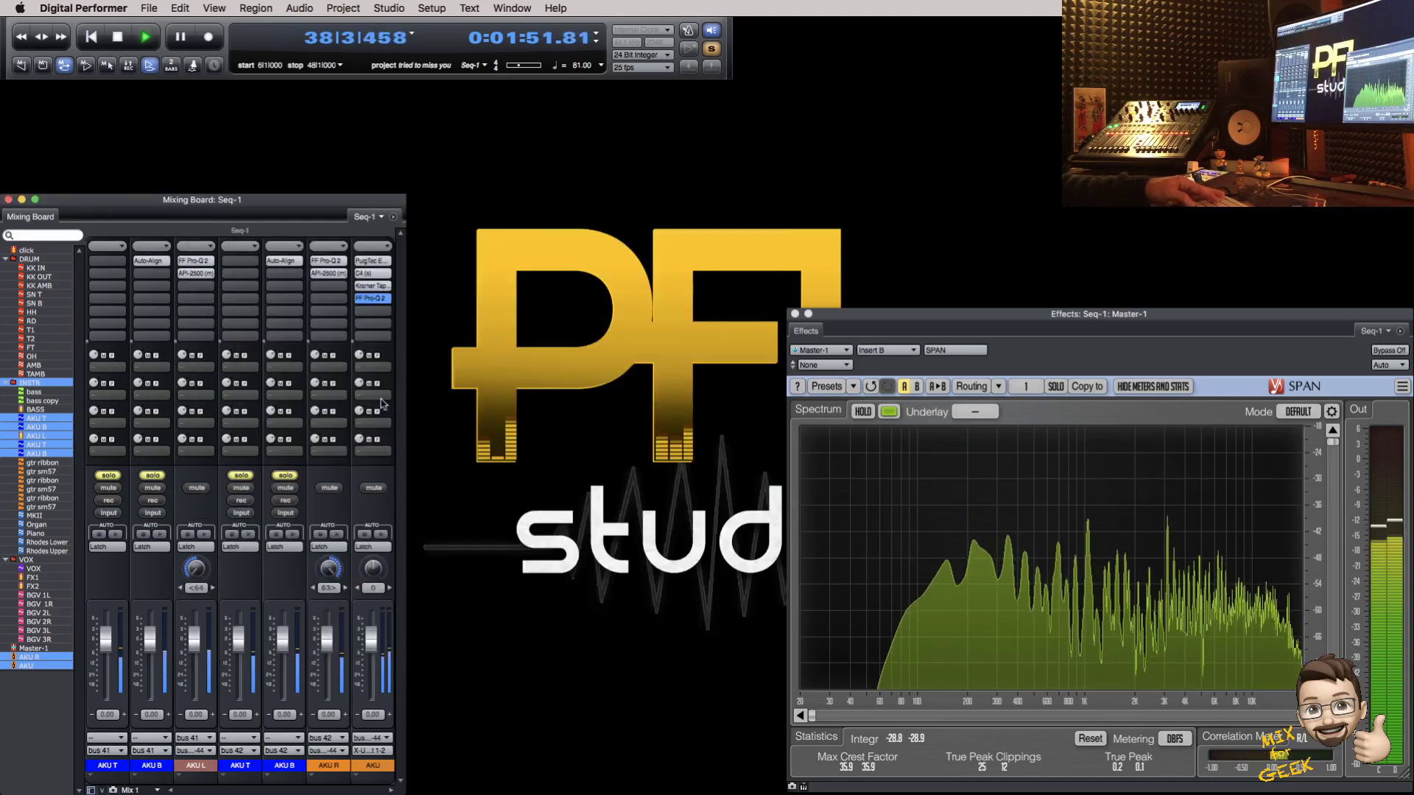
# Step: Reopen the AKU aux's C4 during playback, audition the low band soloed, set its gain to -1.0 and close the window
pyautogui.click(365, 275)
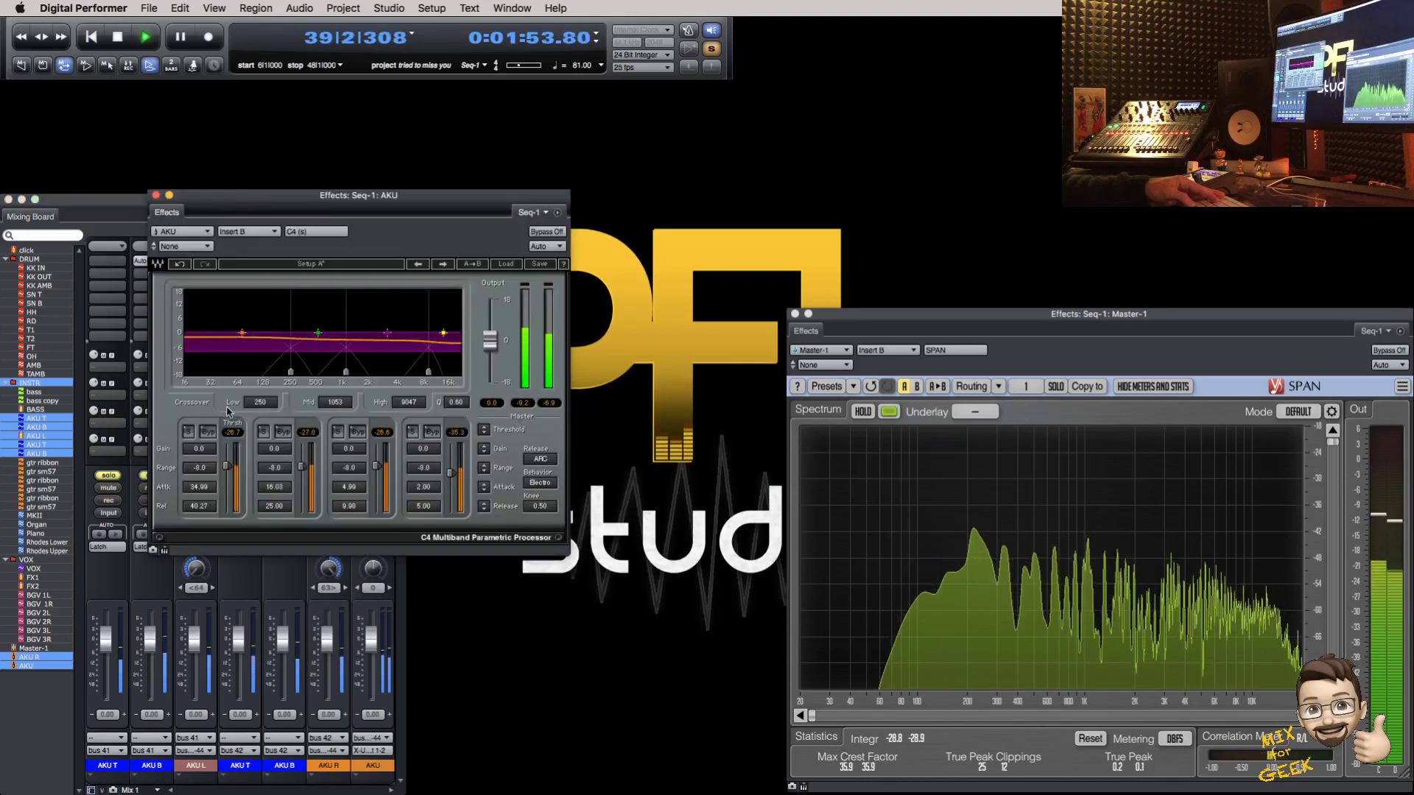
pyautogui.click(188, 432)
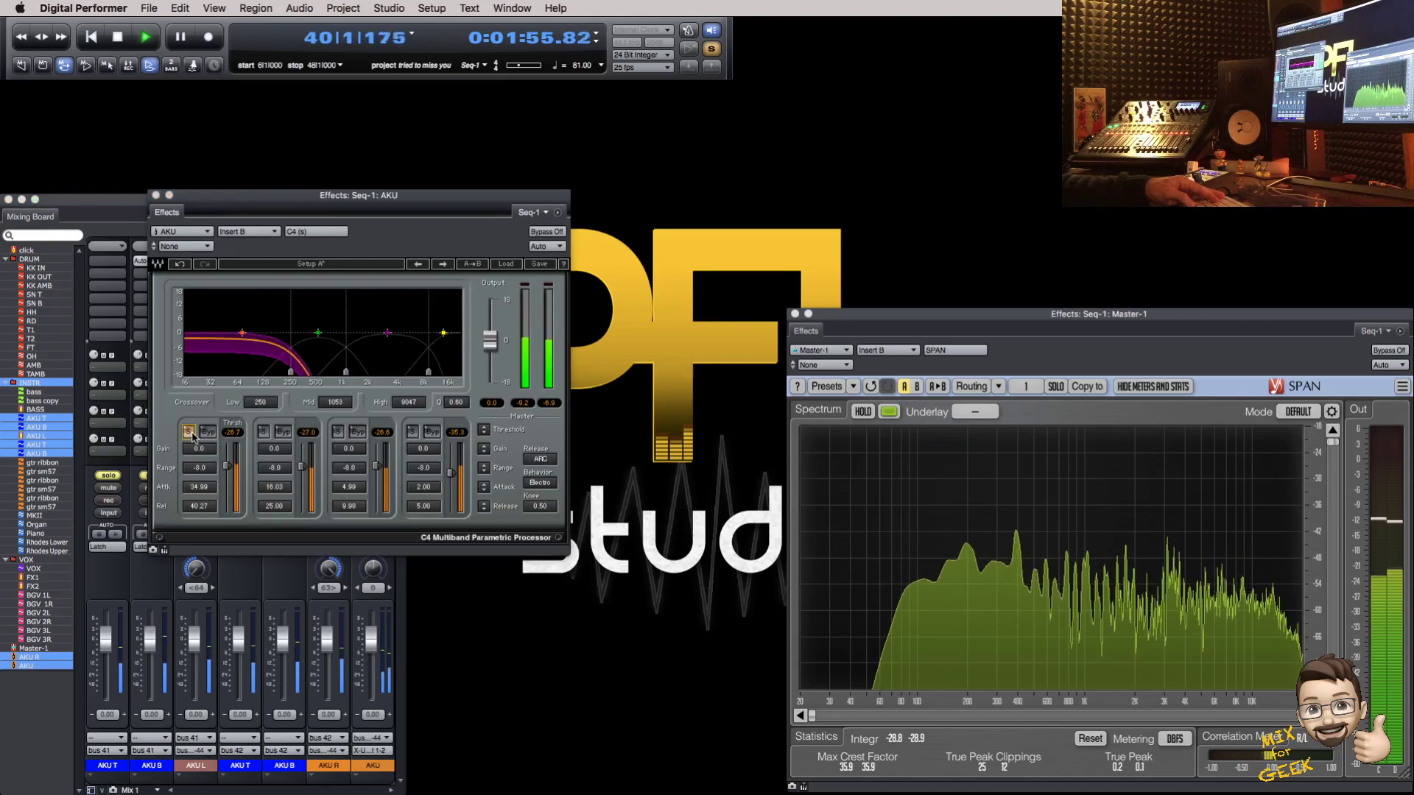
pyautogui.click(188, 431)
pyautogui.moveTo(199, 448); pyautogui.dragTo(199, 456)
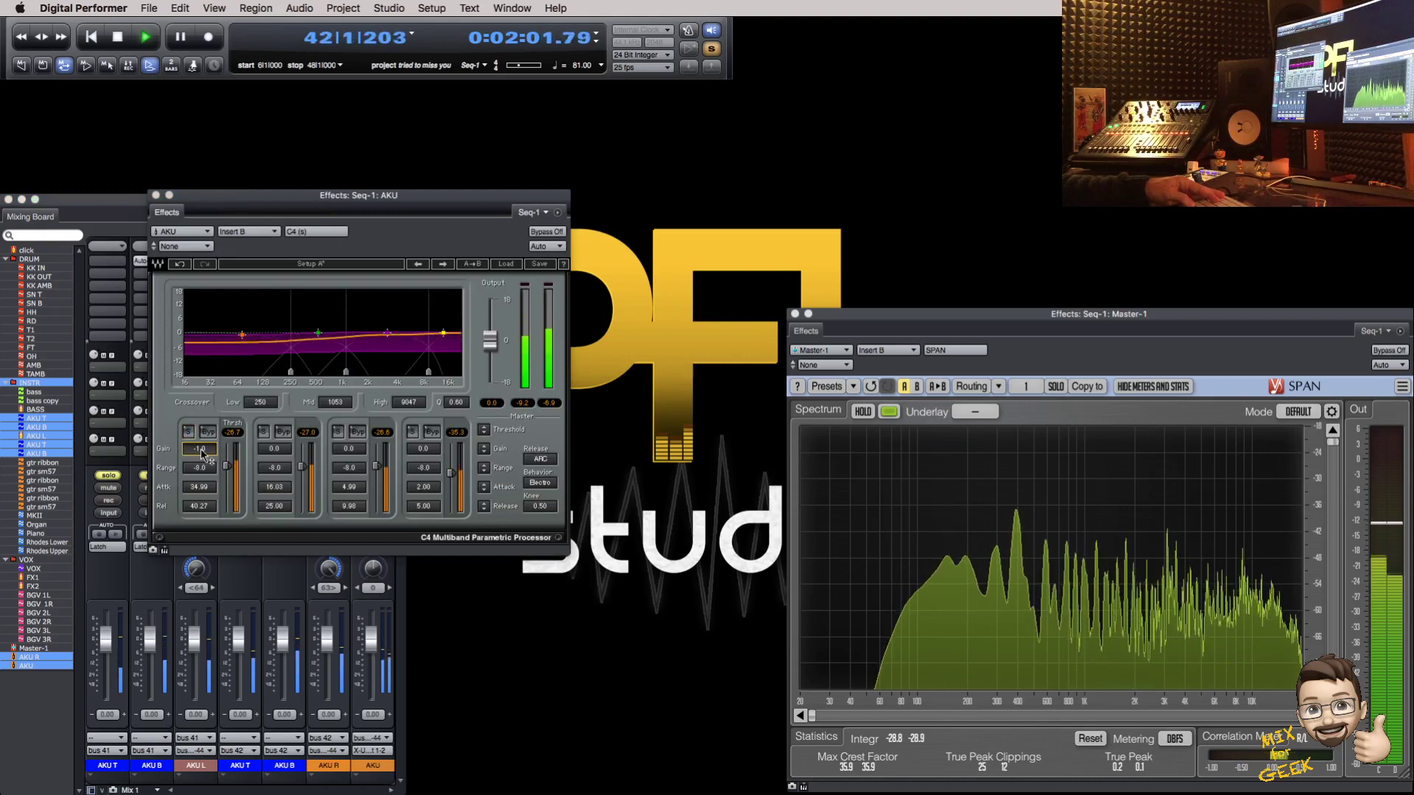
pyautogui.press('super+w')
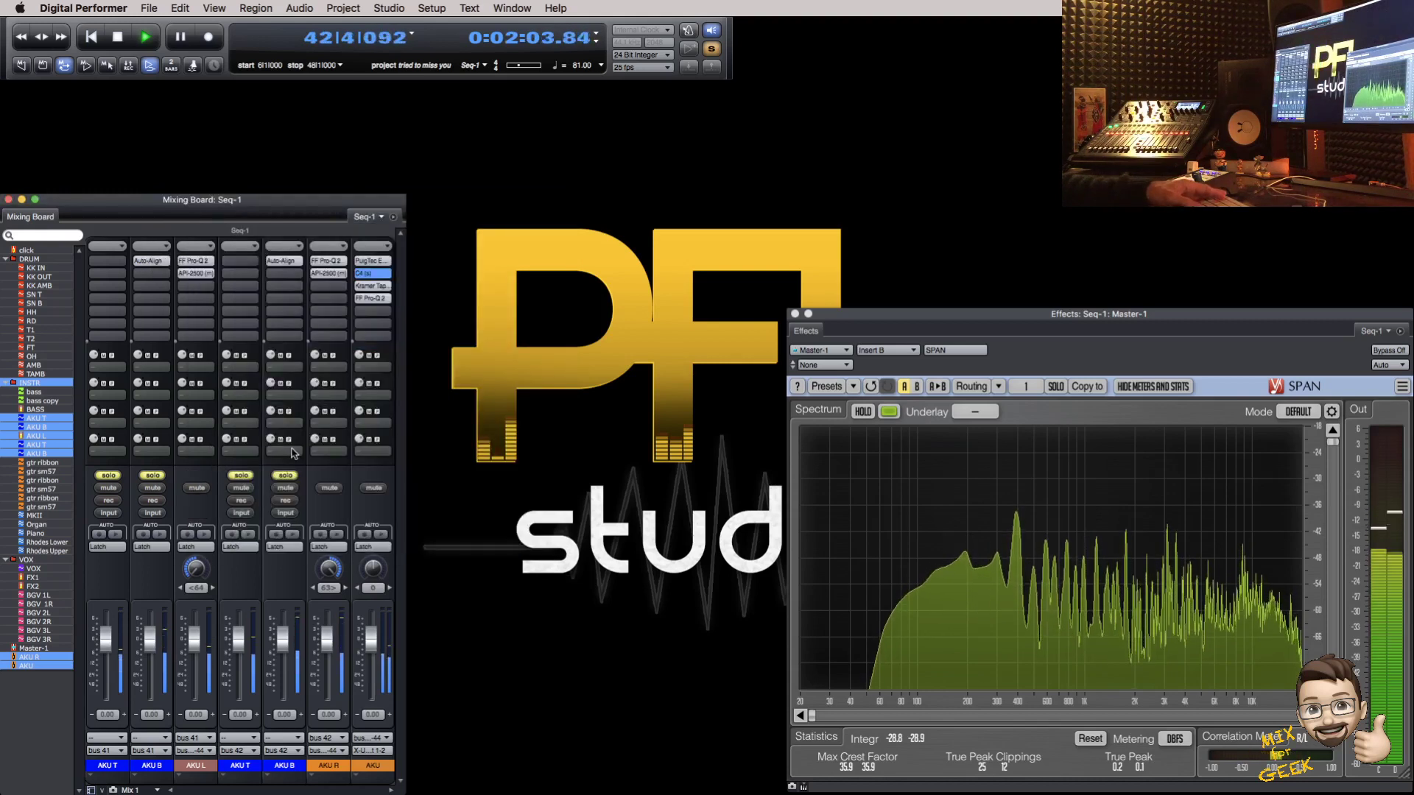
# Step: Add a send on the AKU aux that feeds a new aux track through the new stereo bundle bus 45-46
pyautogui.click(368, 421)
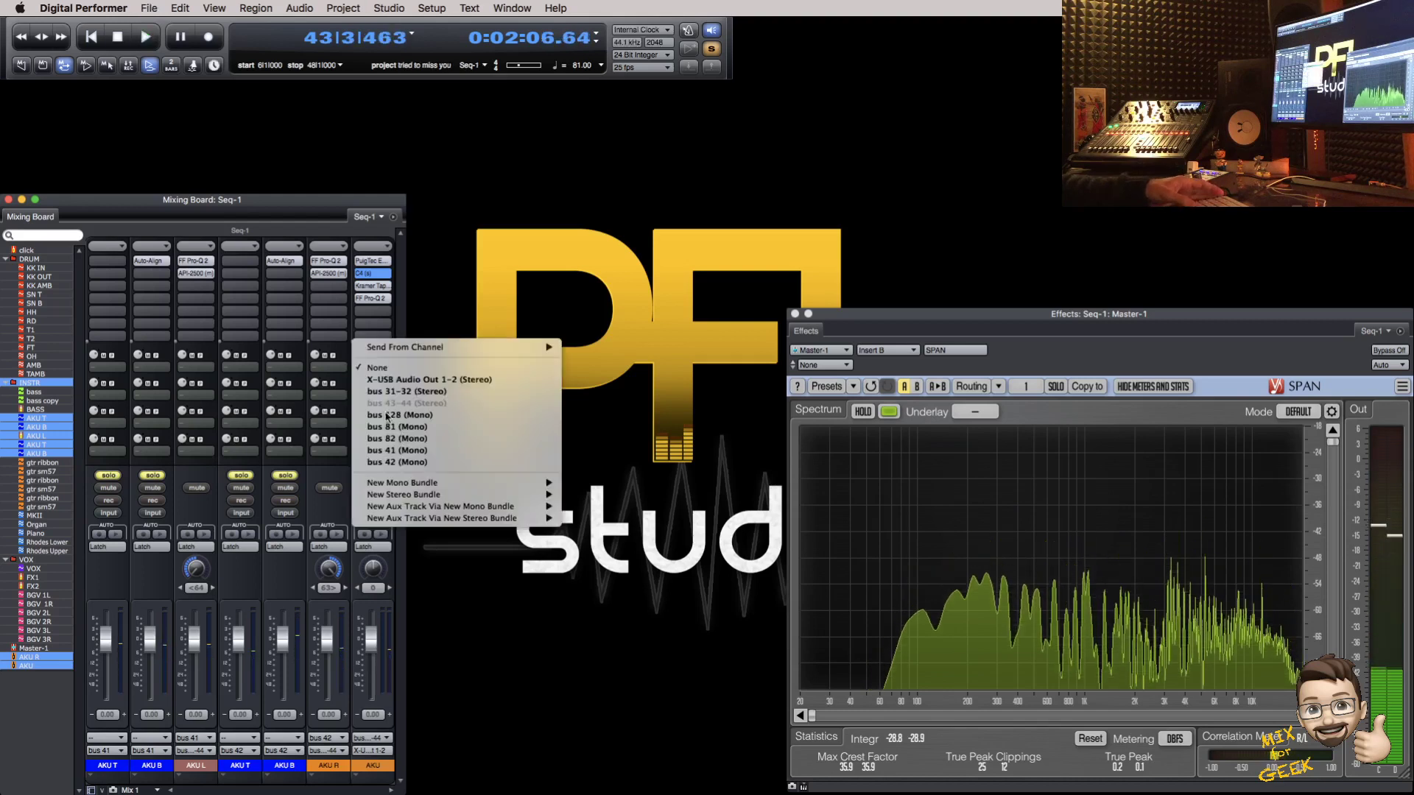
pyautogui.moveTo(530, 517)
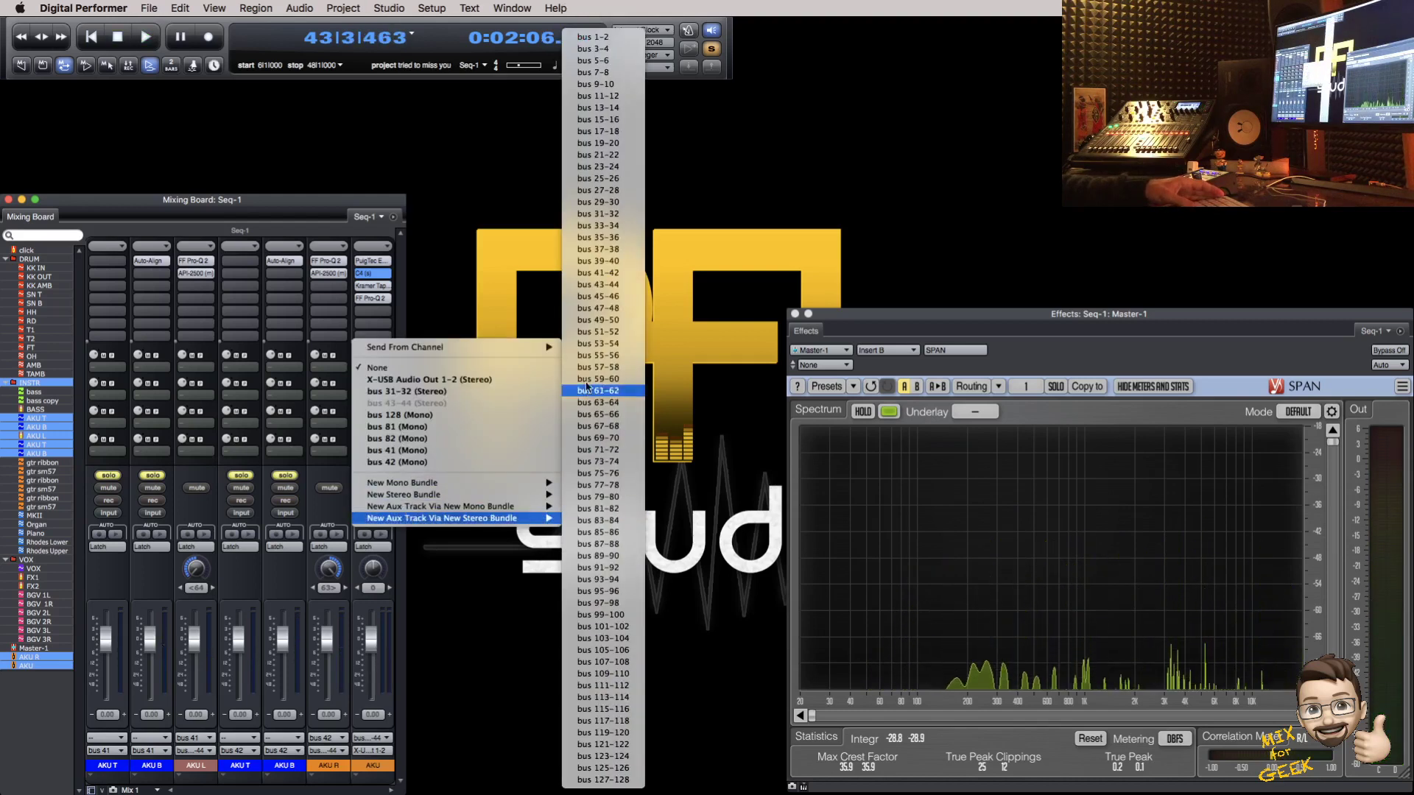
pyautogui.click(592, 298)
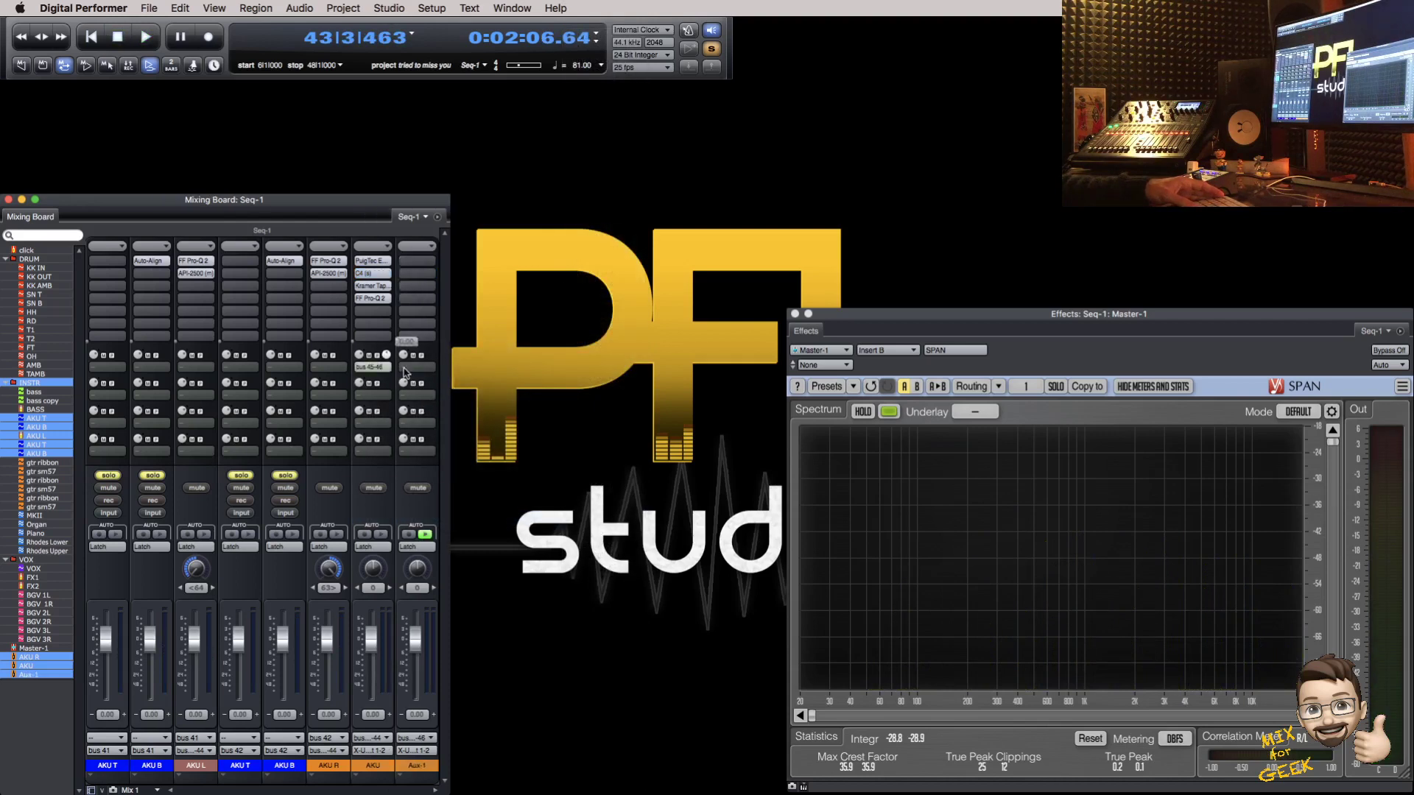
pyautogui.moveTo(378, 357)
# Step: Insert Arturia's Rev PLATE-140 reverb in Insert A of the Aux-1 track
pyautogui.click(417, 261)
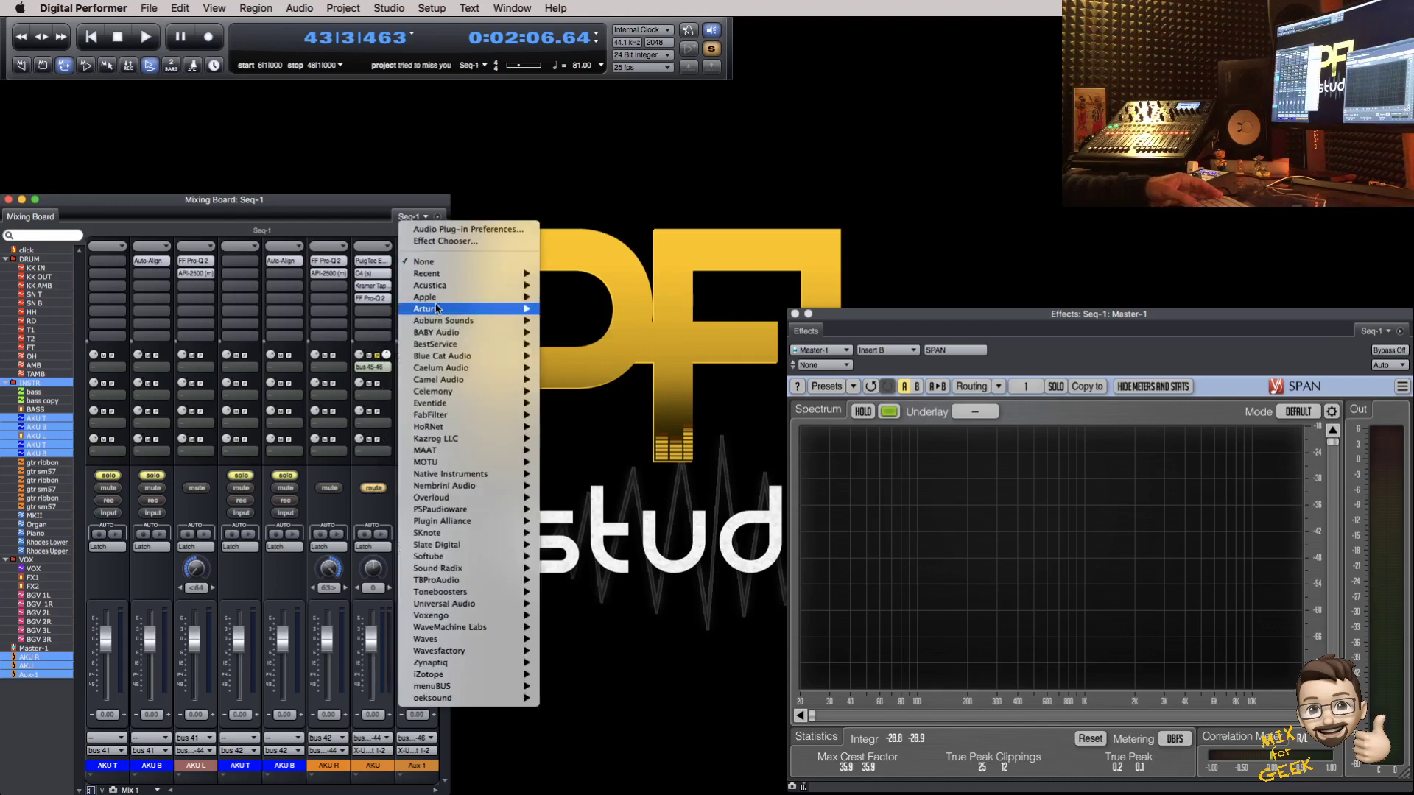
pyautogui.moveTo(437, 308)
pyautogui.click(587, 344)
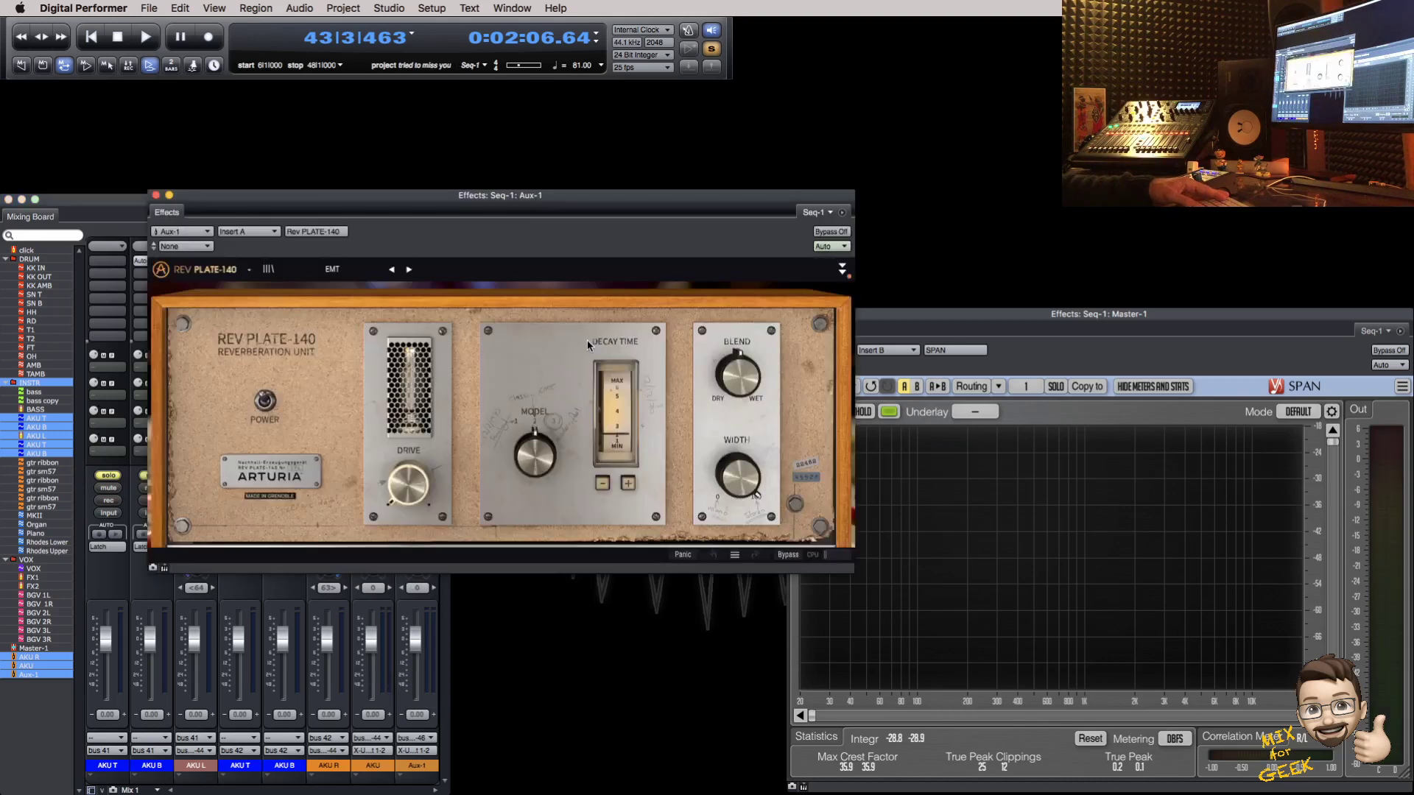
# Step: Load the EMT Small preset in the Rev PLATE-140 and turn its Blend up during playback
pyautogui.click(559, 220)
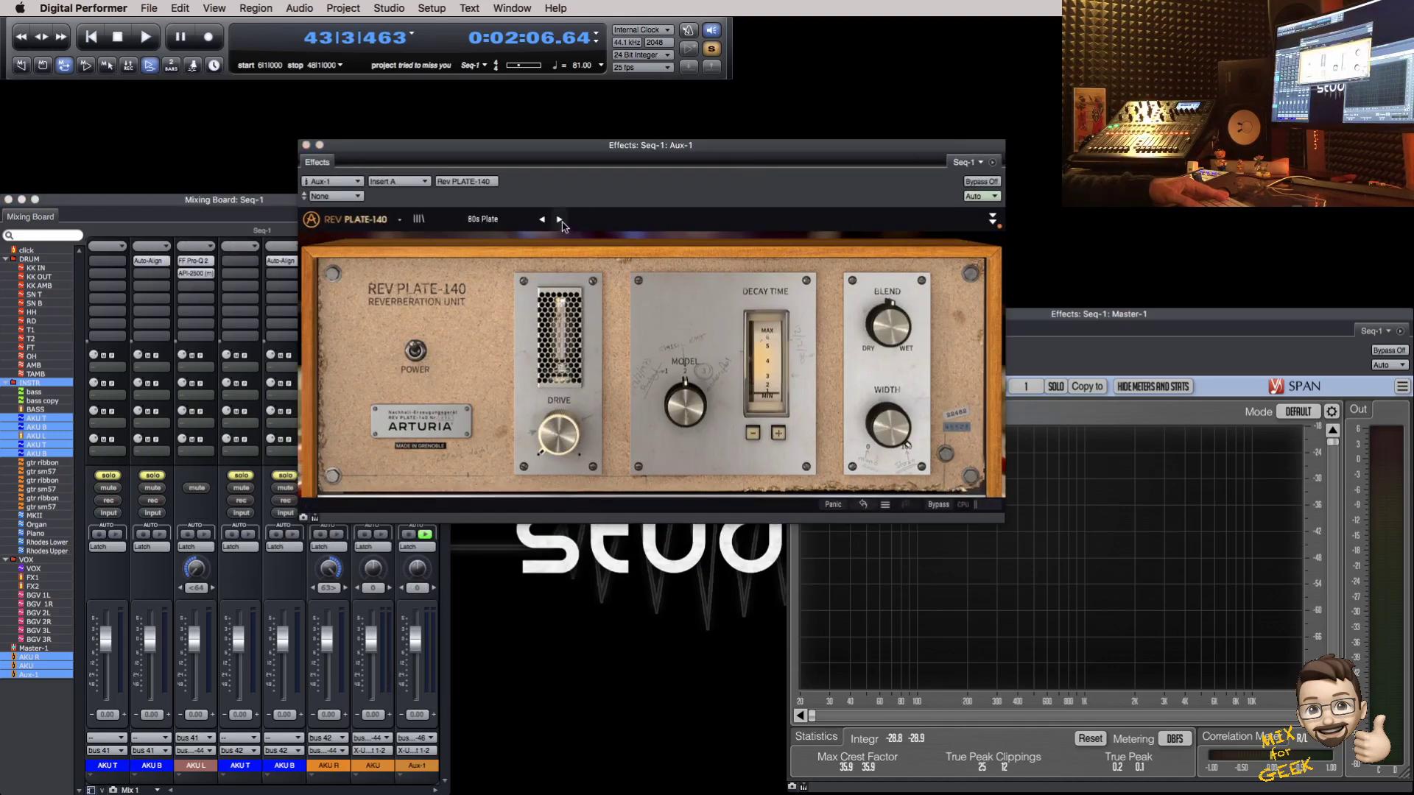
pyautogui.press('space')
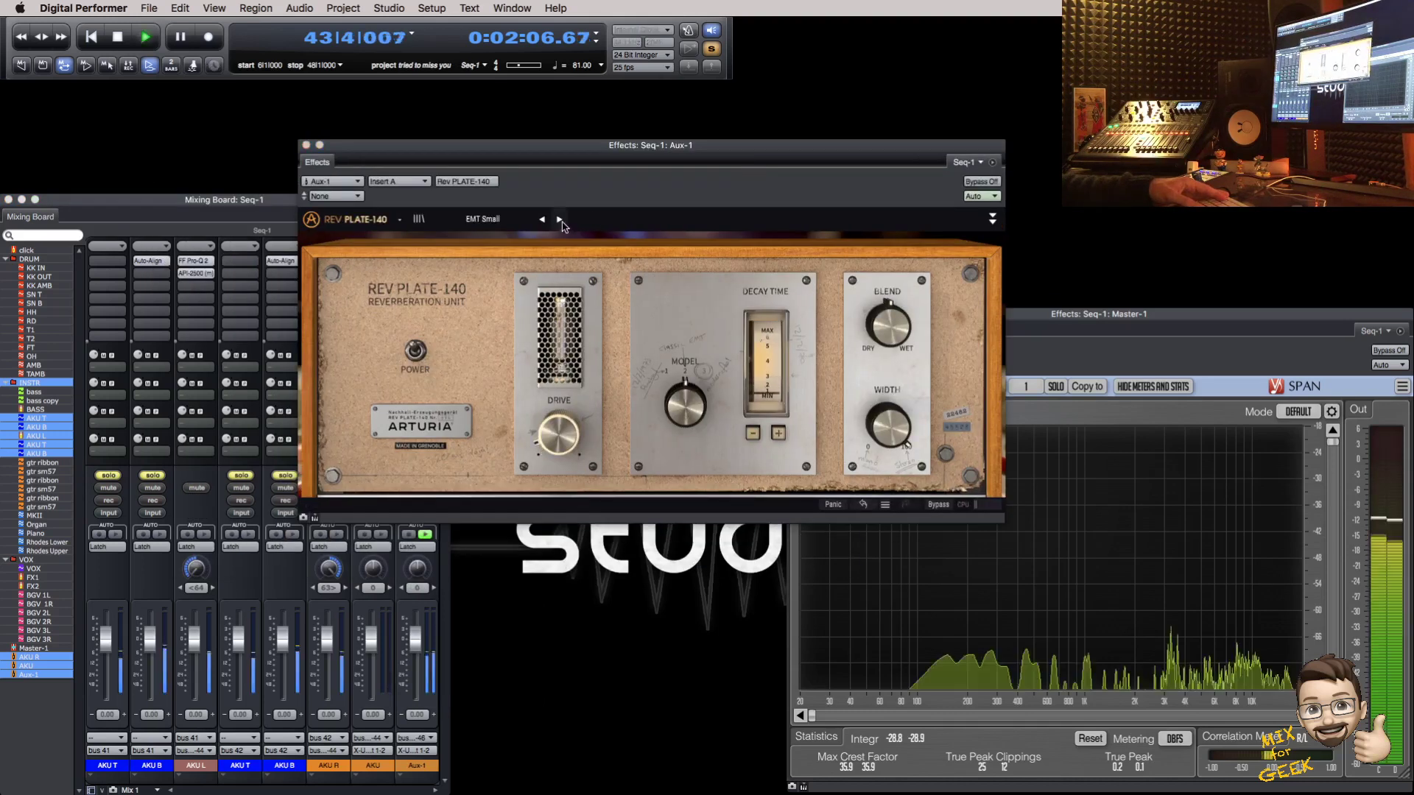
pyautogui.moveTo(896, 332); pyautogui.dragTo(897, 258)
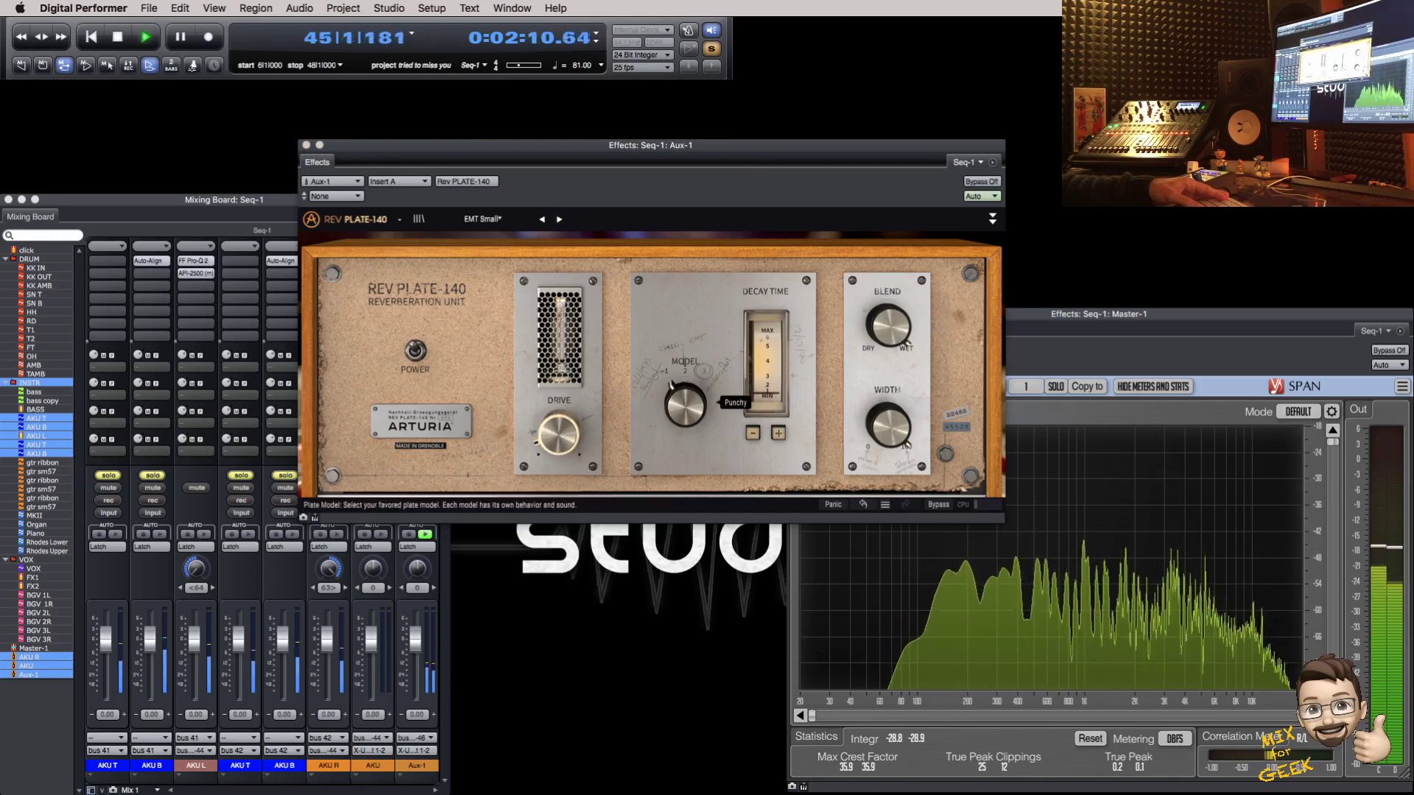
pyautogui.click(685, 372)
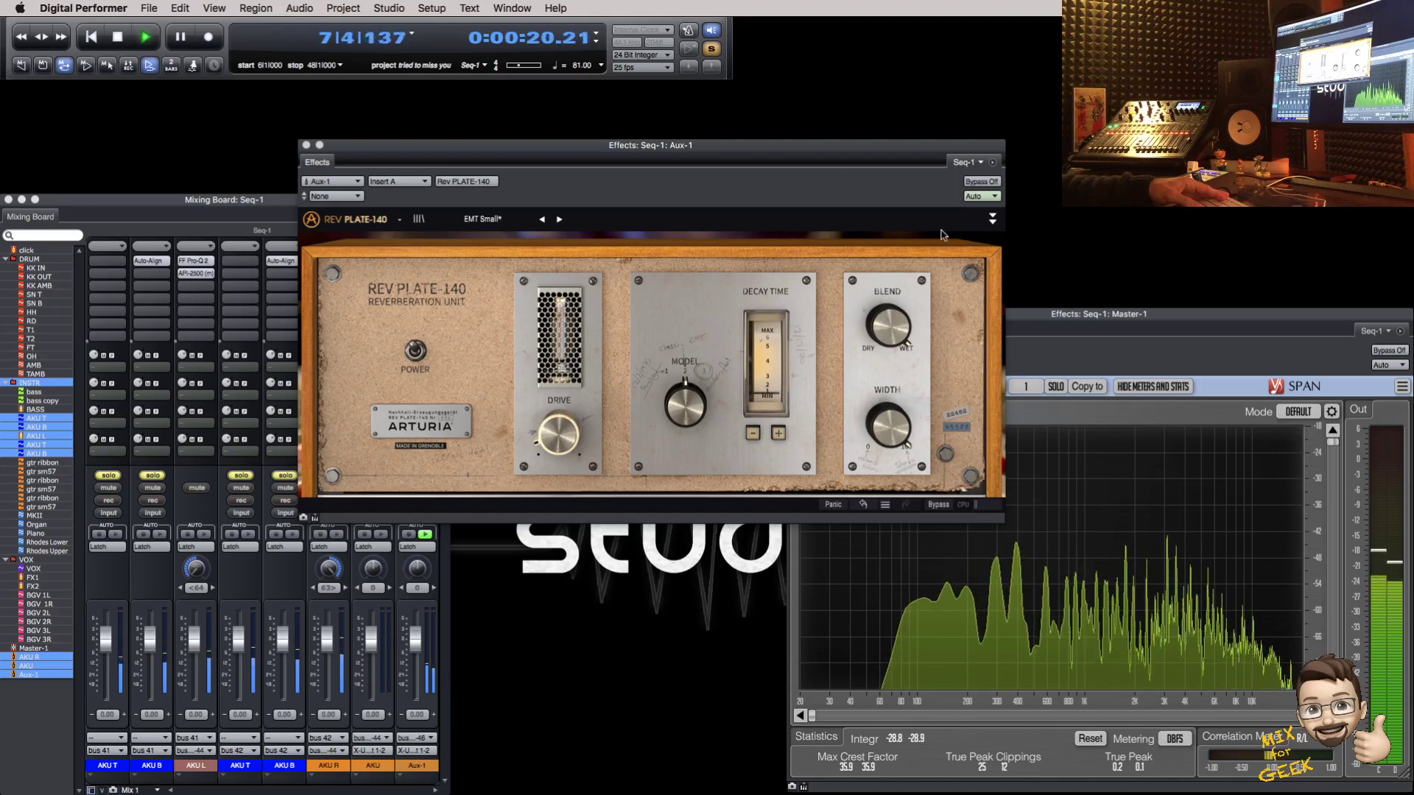
# Step: Compare the acoustic guitars with the plate reverb bypassed and active during playback
pyautogui.click(979, 181)
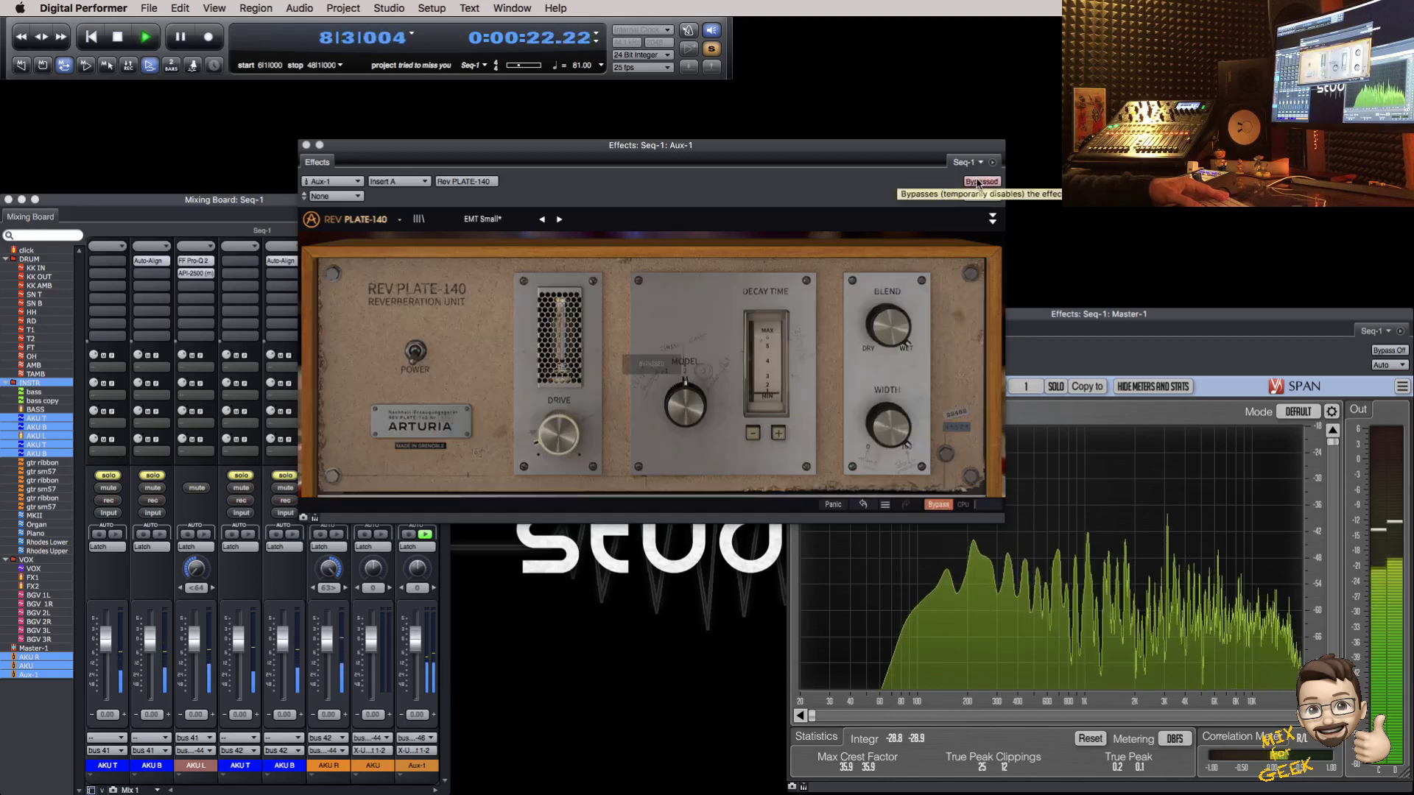
pyautogui.click(977, 182)
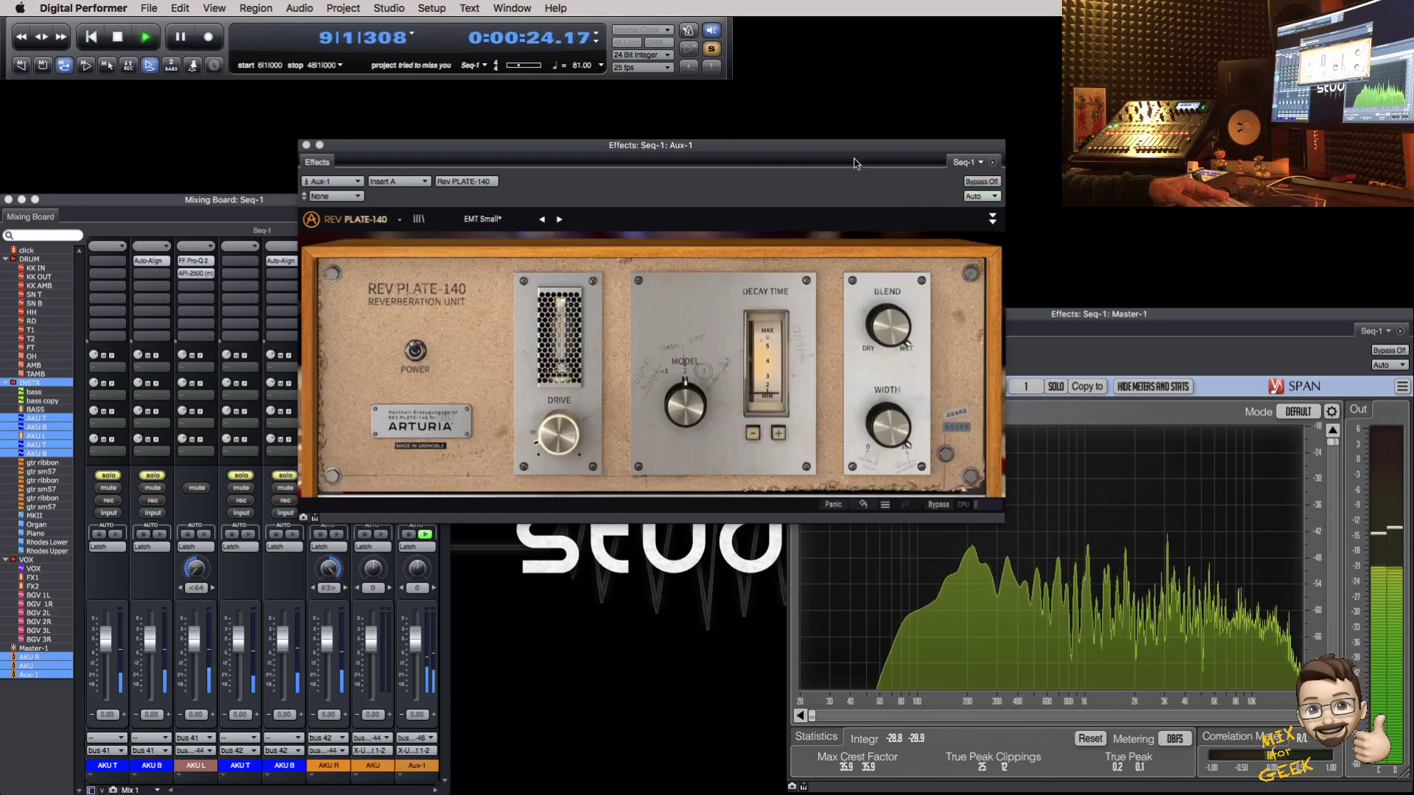
# Step: Close the Rev PLATE-140 window, open the FF Pro-Q 2 on Aux-1's insert B and clear its existing EQ bands
pyautogui.moveTo(854, 163); pyautogui.dragTo(866, 178)
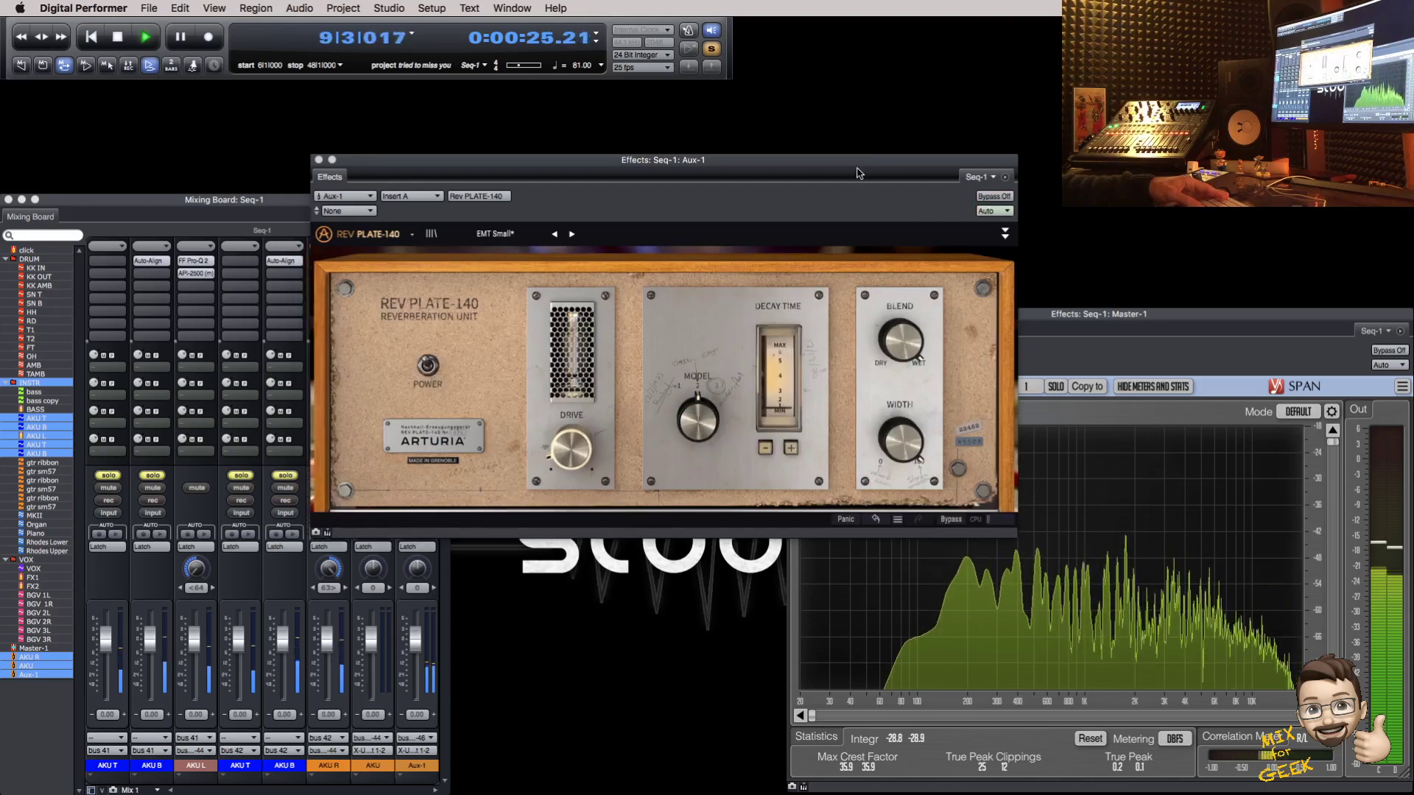
pyautogui.click(318, 160)
pyautogui.moveTo(373, 297); pyautogui.dragTo(410, 274)
pyautogui.doubleClick(410, 273)
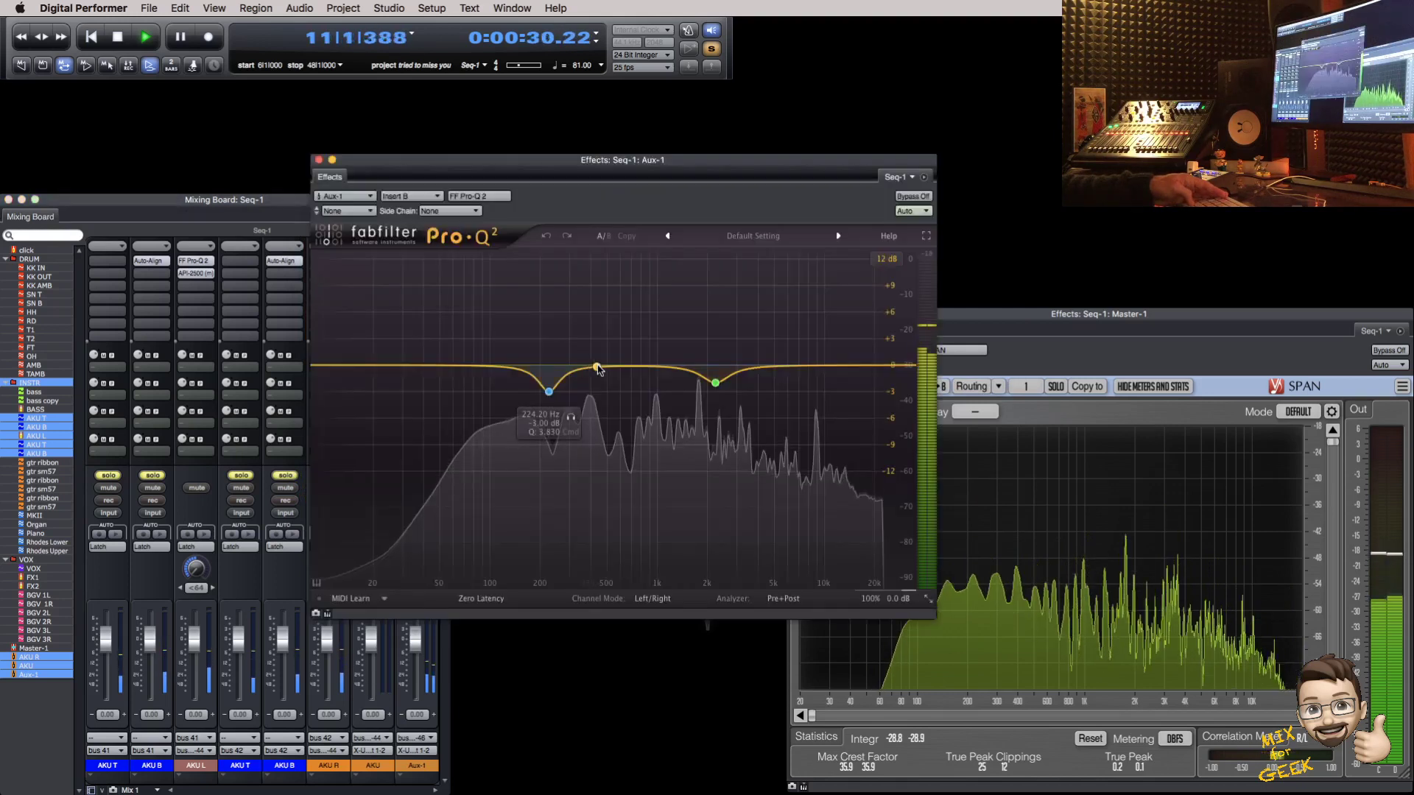
pyautogui.click(786, 503)
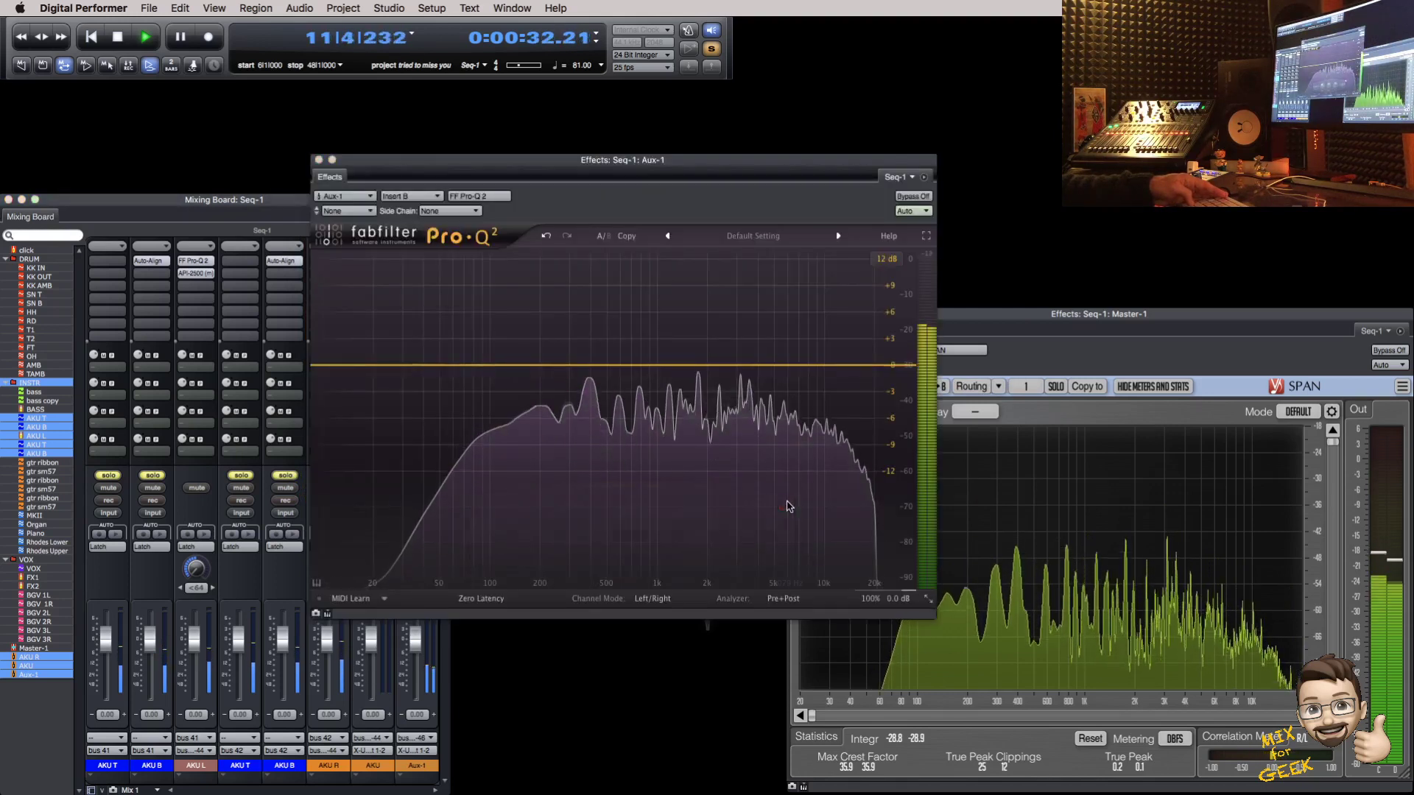
pyautogui.moveTo(663, 162); pyautogui.dragTo(466, 244)
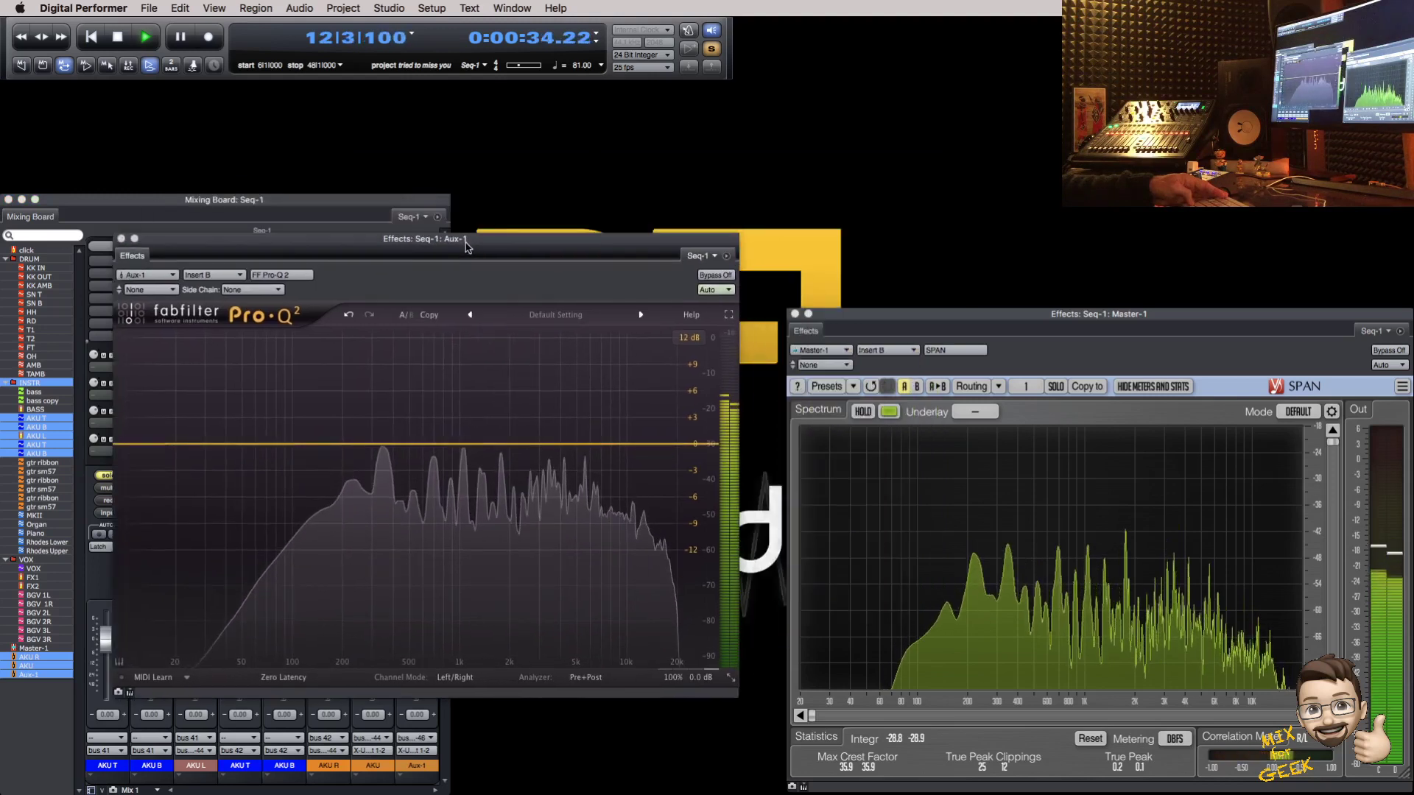
# Step: Add a bell cut of about 3.5 dB at 344 Hz and a narrow bell near 3369 Hz with its gain set to -3 dB
pyautogui.moveTo(381, 443); pyautogui.dragTo(382, 475)
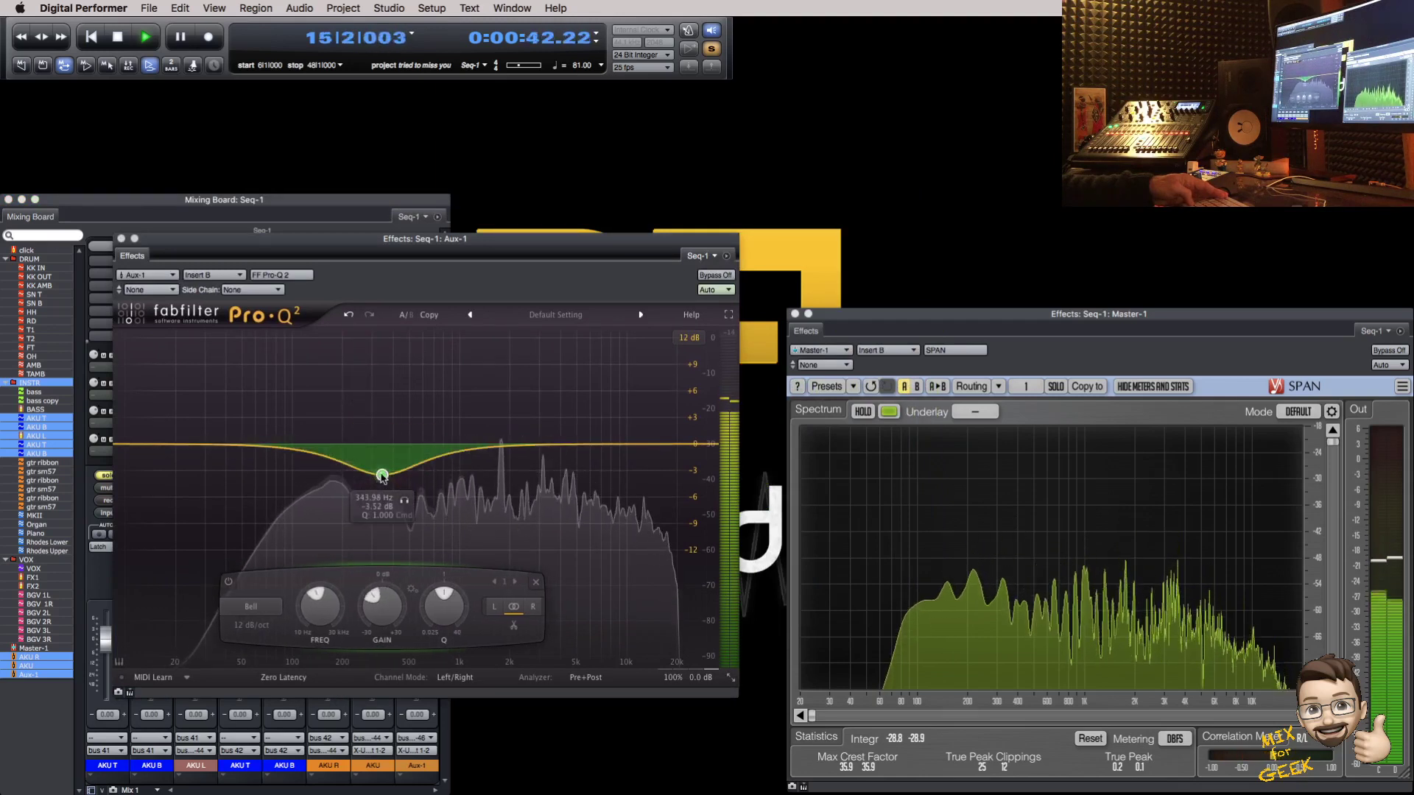
pyautogui.moveTo(542, 445); pyautogui.dragTo(548, 412)
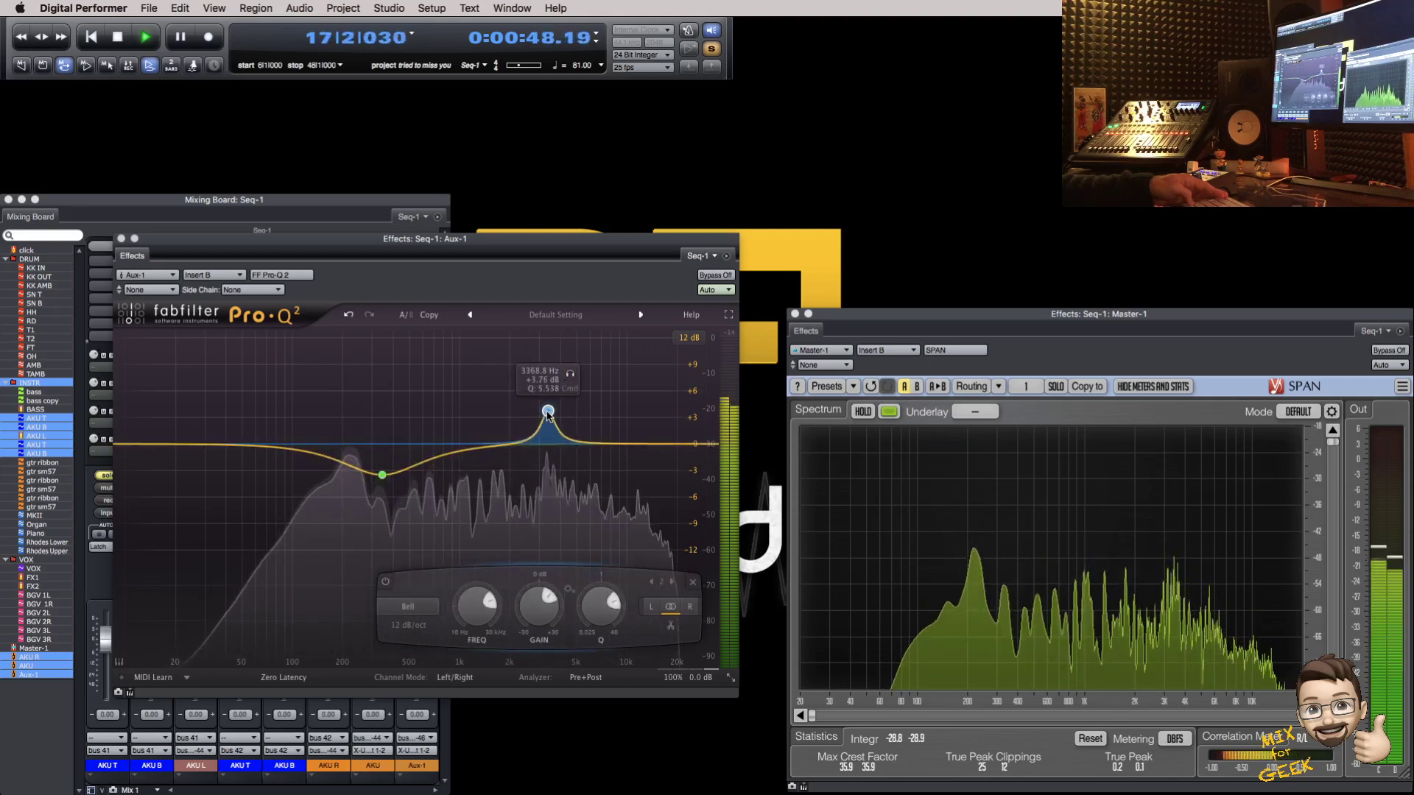
pyautogui.doubleClick(540, 597)
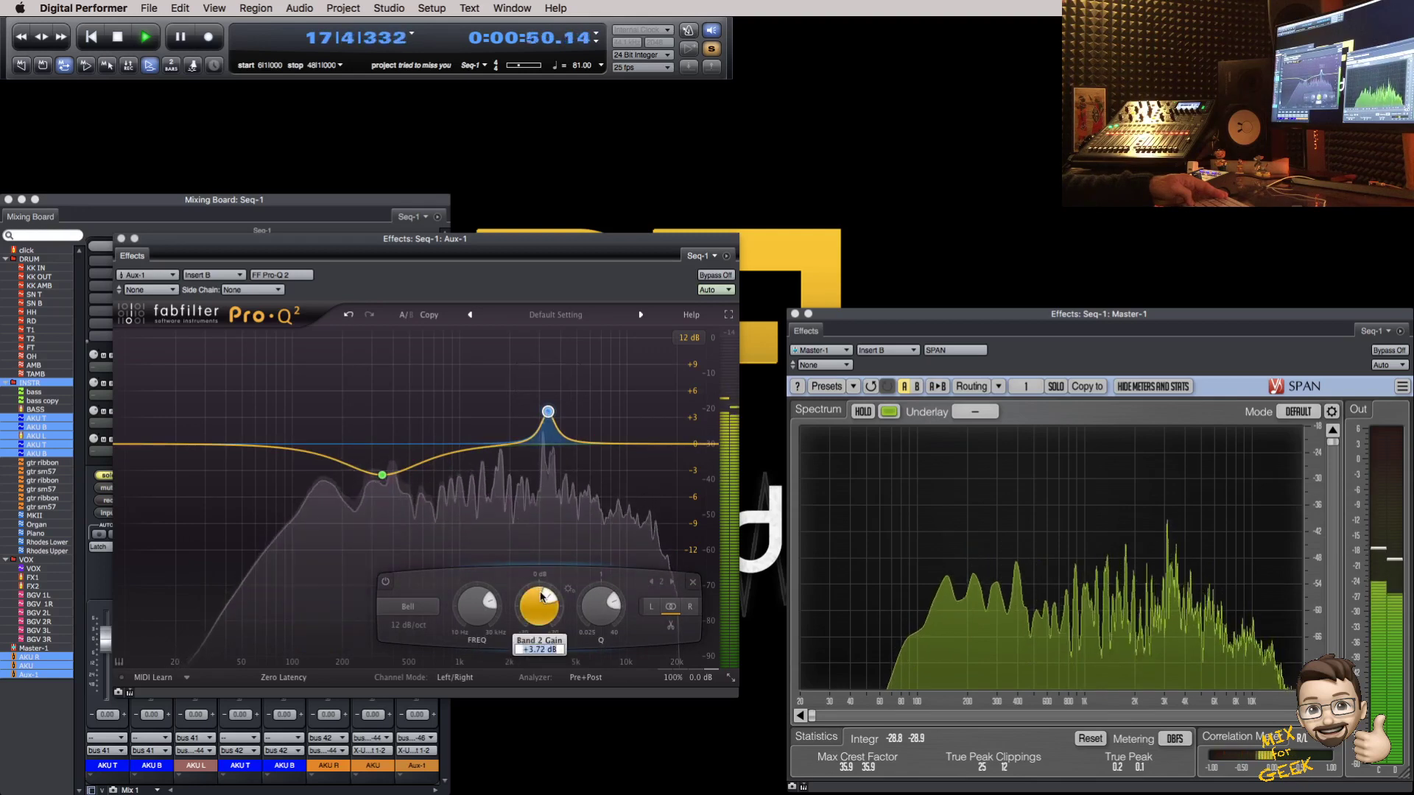
pyautogui.write('--3')
pyautogui.press('Return')
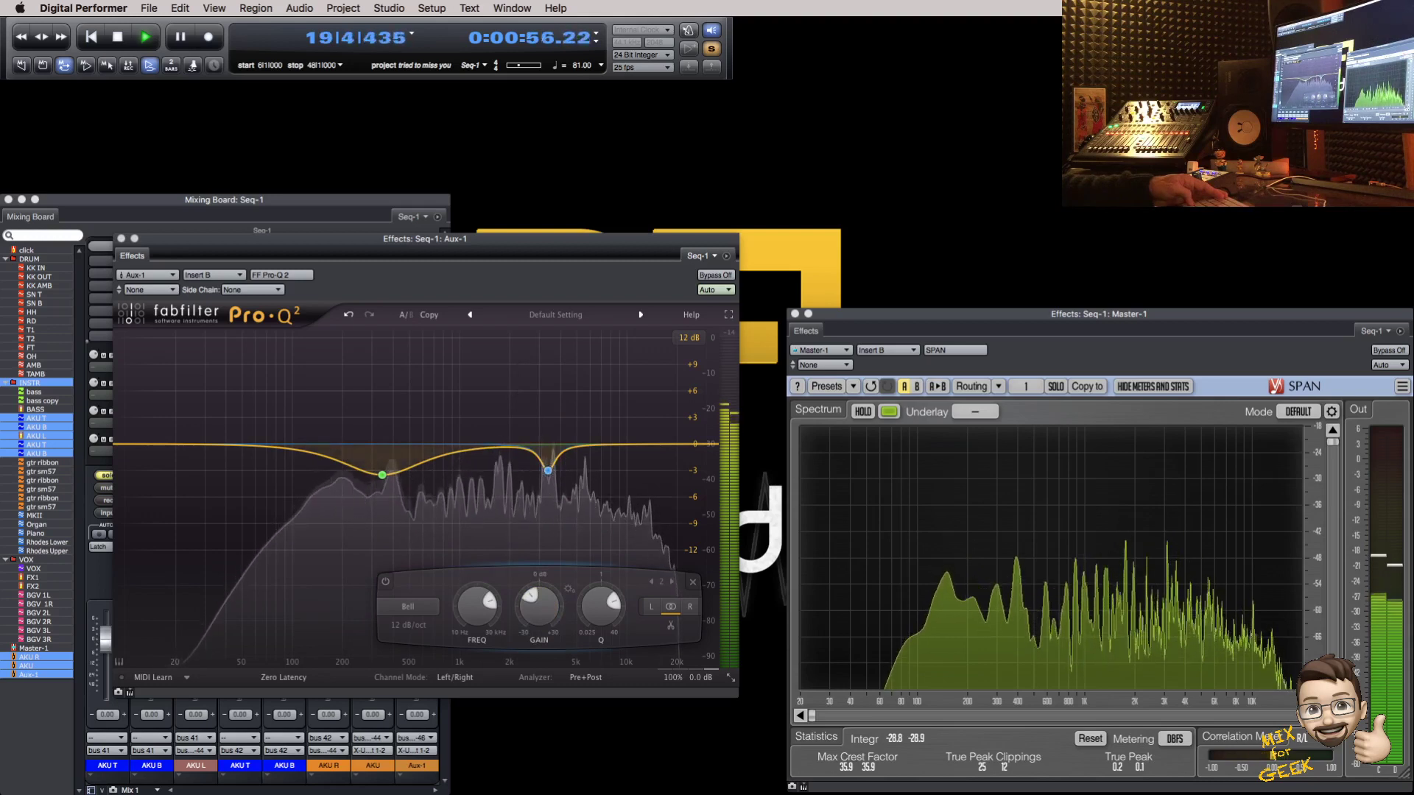
# Step: Compare the Aux-1 reverb sound with the Pro-Q 2 bypassed and active during playback
pyautogui.click(715, 275)
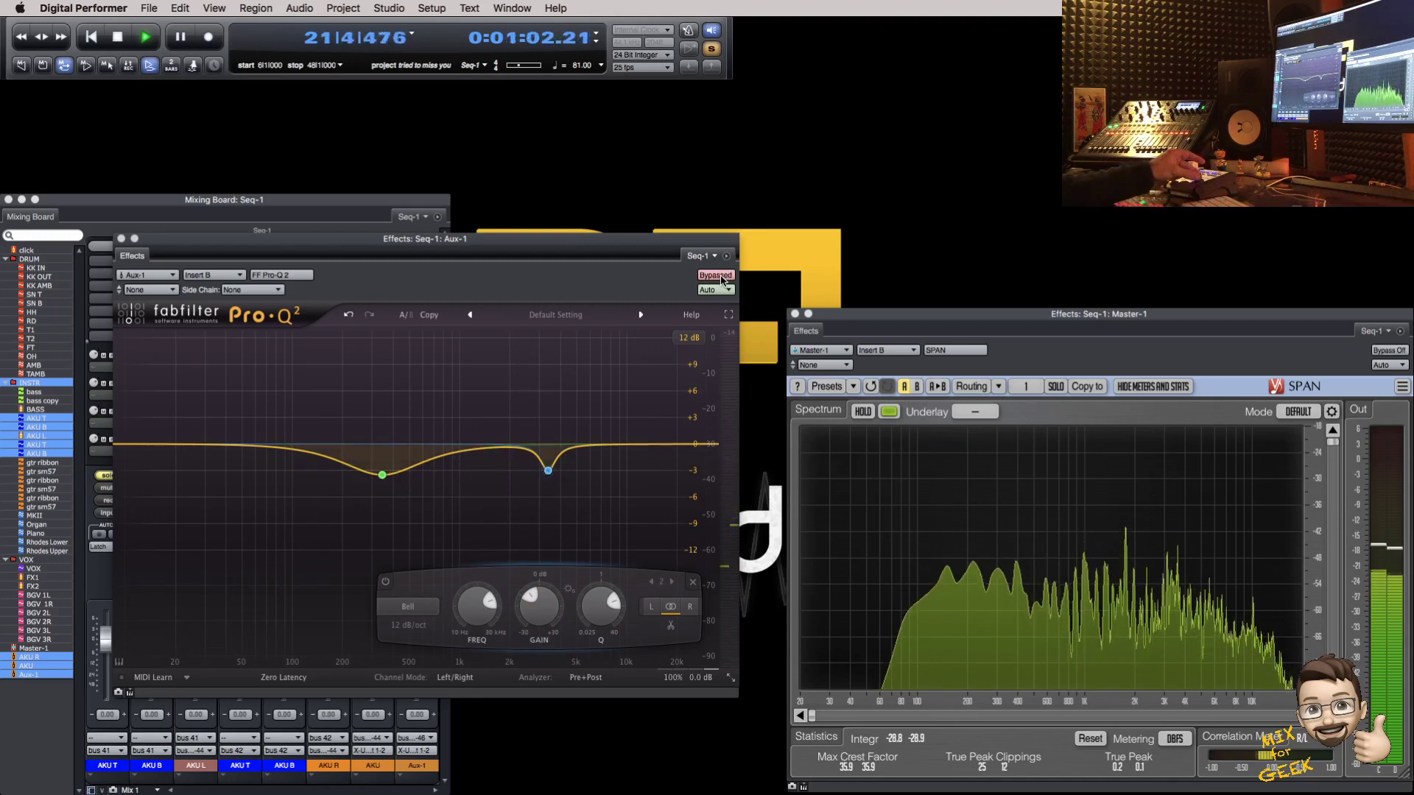
pyautogui.click(719, 277)
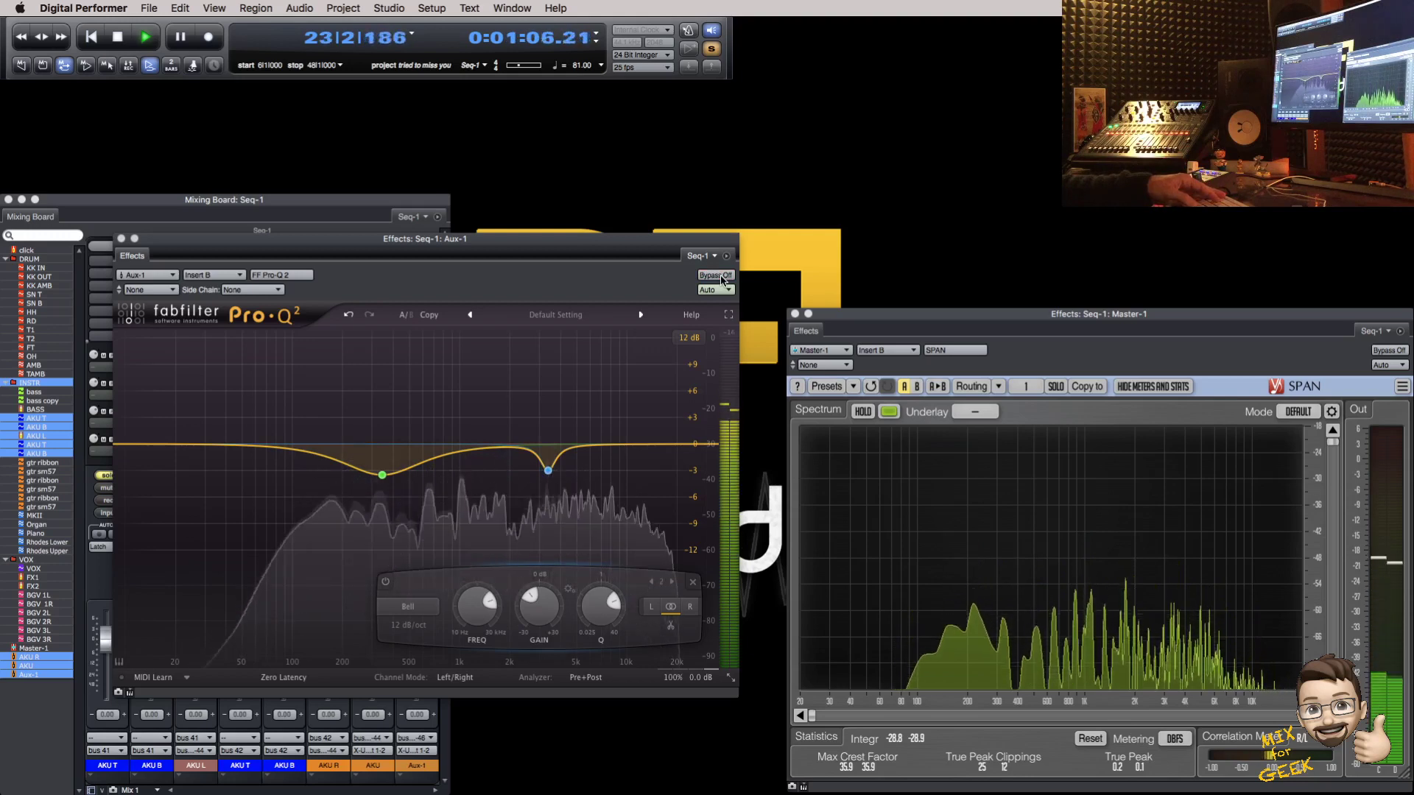
pyautogui.click(719, 276)
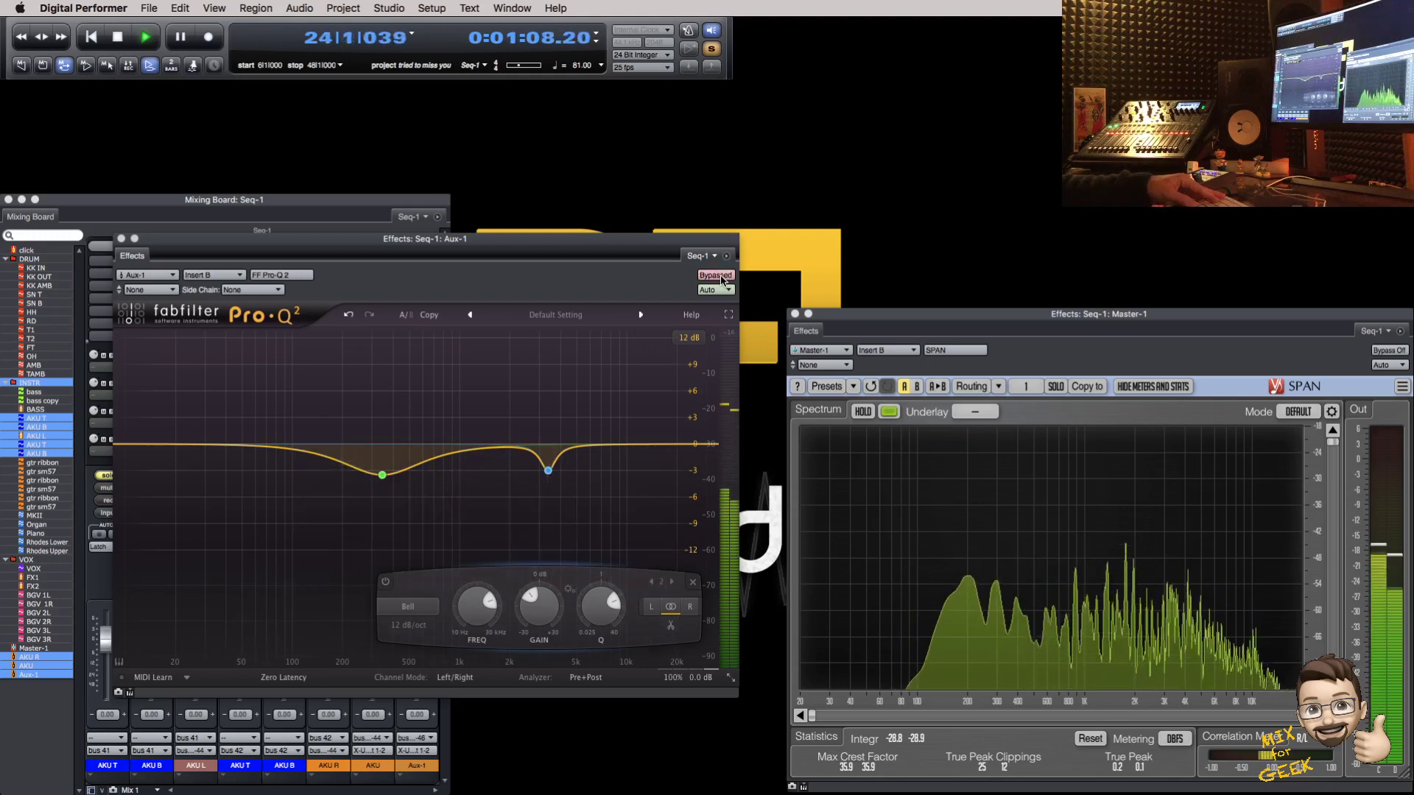
pyautogui.click(719, 277)
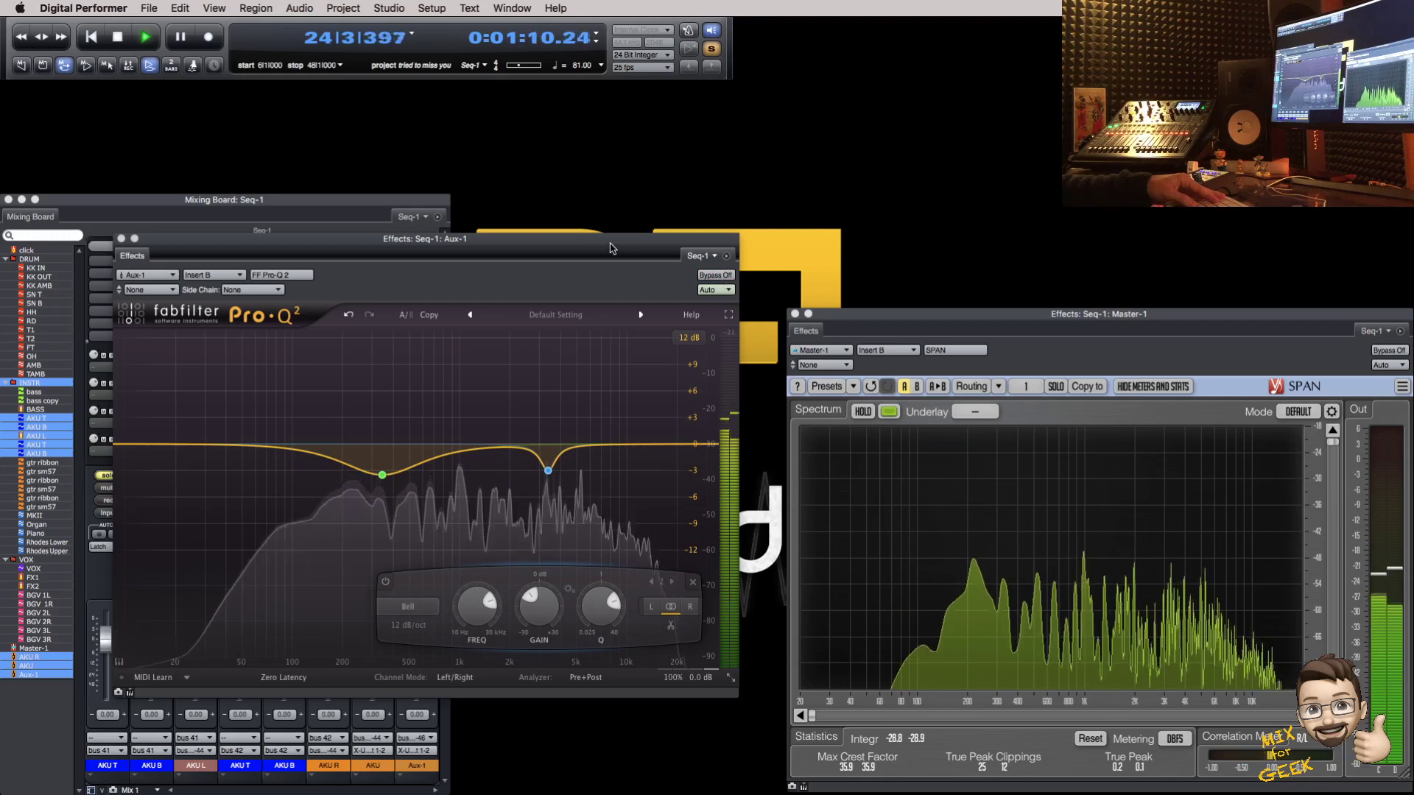
# Step: Add a Low Cut band at about 173 Hz with a 6 dB/oct slope to the Aux-1 EQ
pyautogui.moveTo(609, 248); pyautogui.dragTo(613, 253)
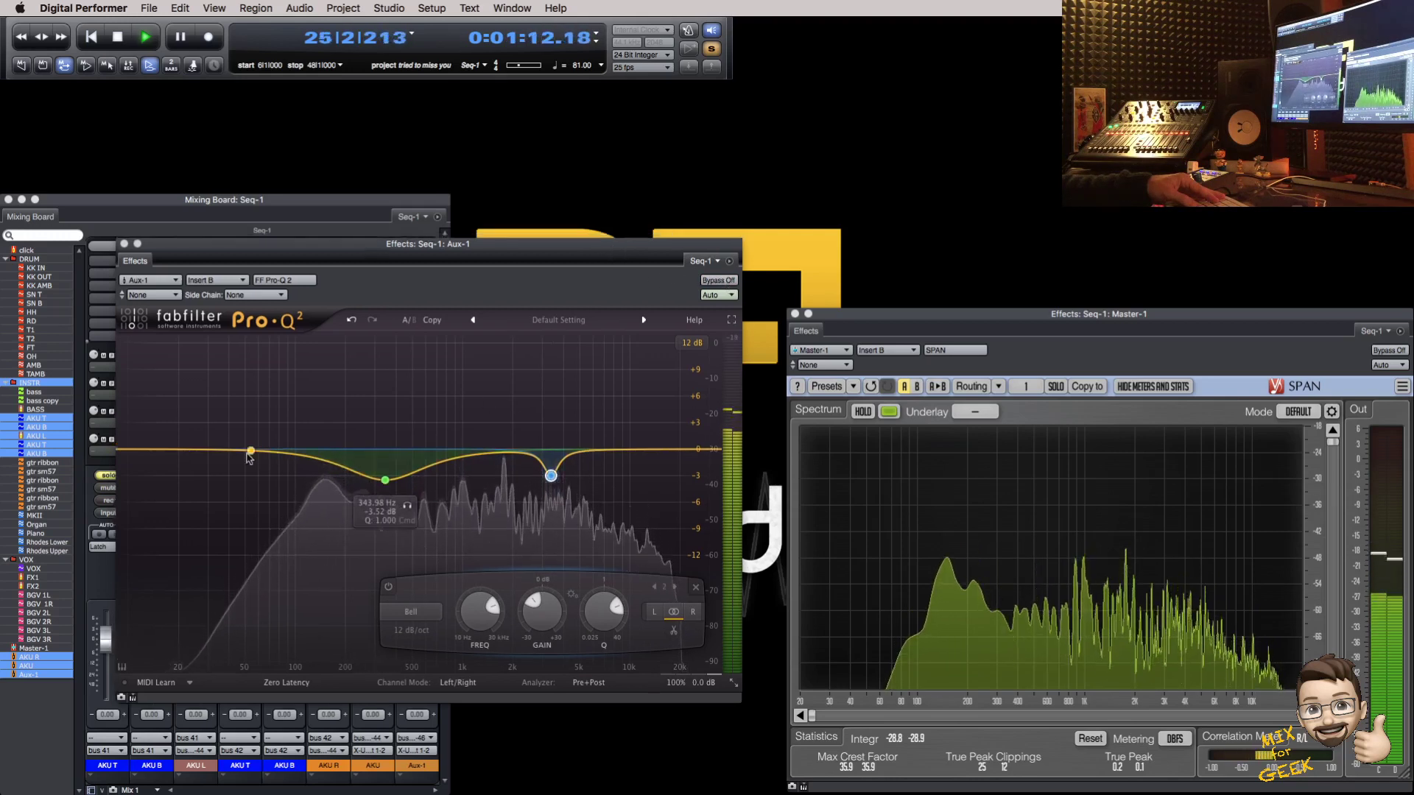
pyautogui.moveTo(250, 452); pyautogui.dragTo(215, 450)
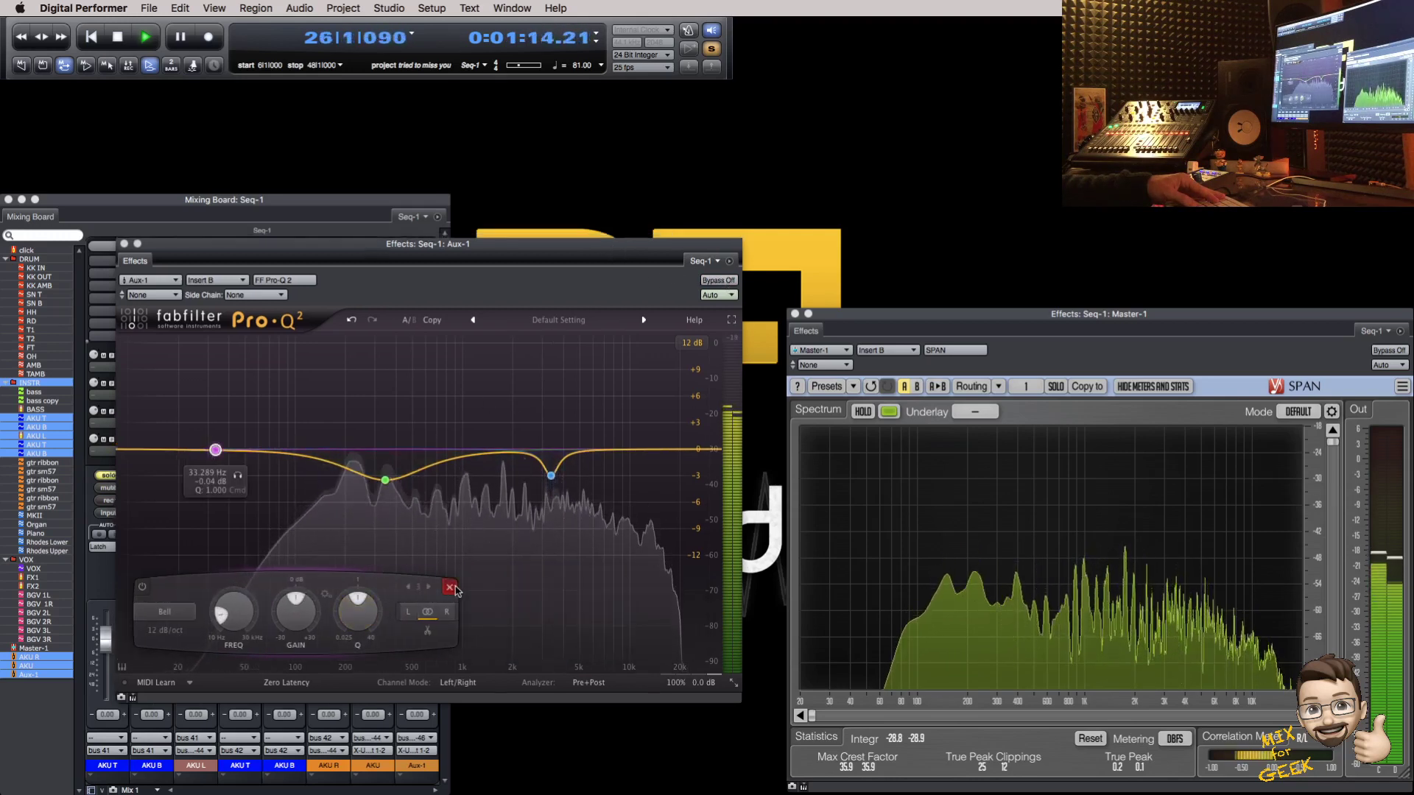
pyautogui.click(171, 612)
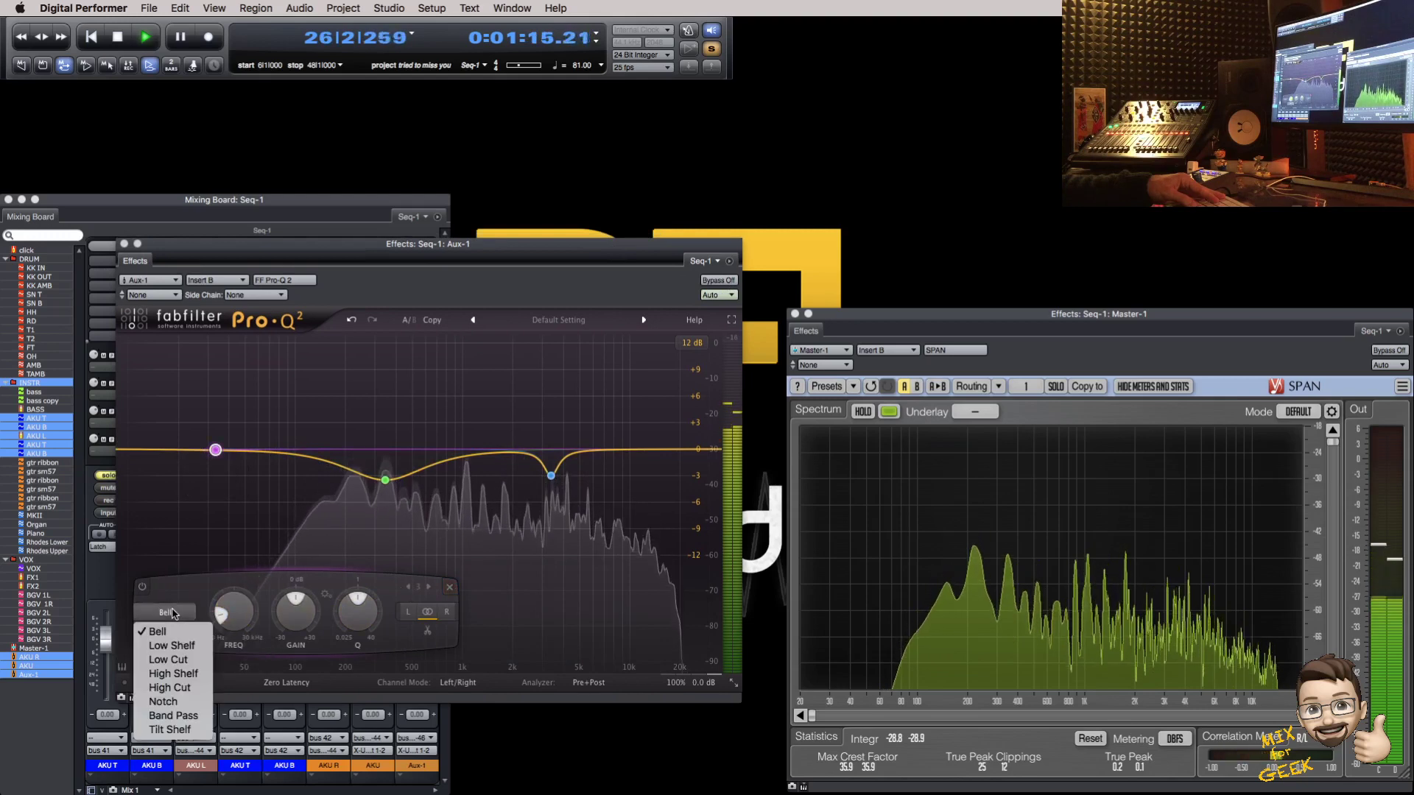
pyautogui.click(176, 660)
pyautogui.moveTo(215, 451); pyautogui.dragTo(366, 422)
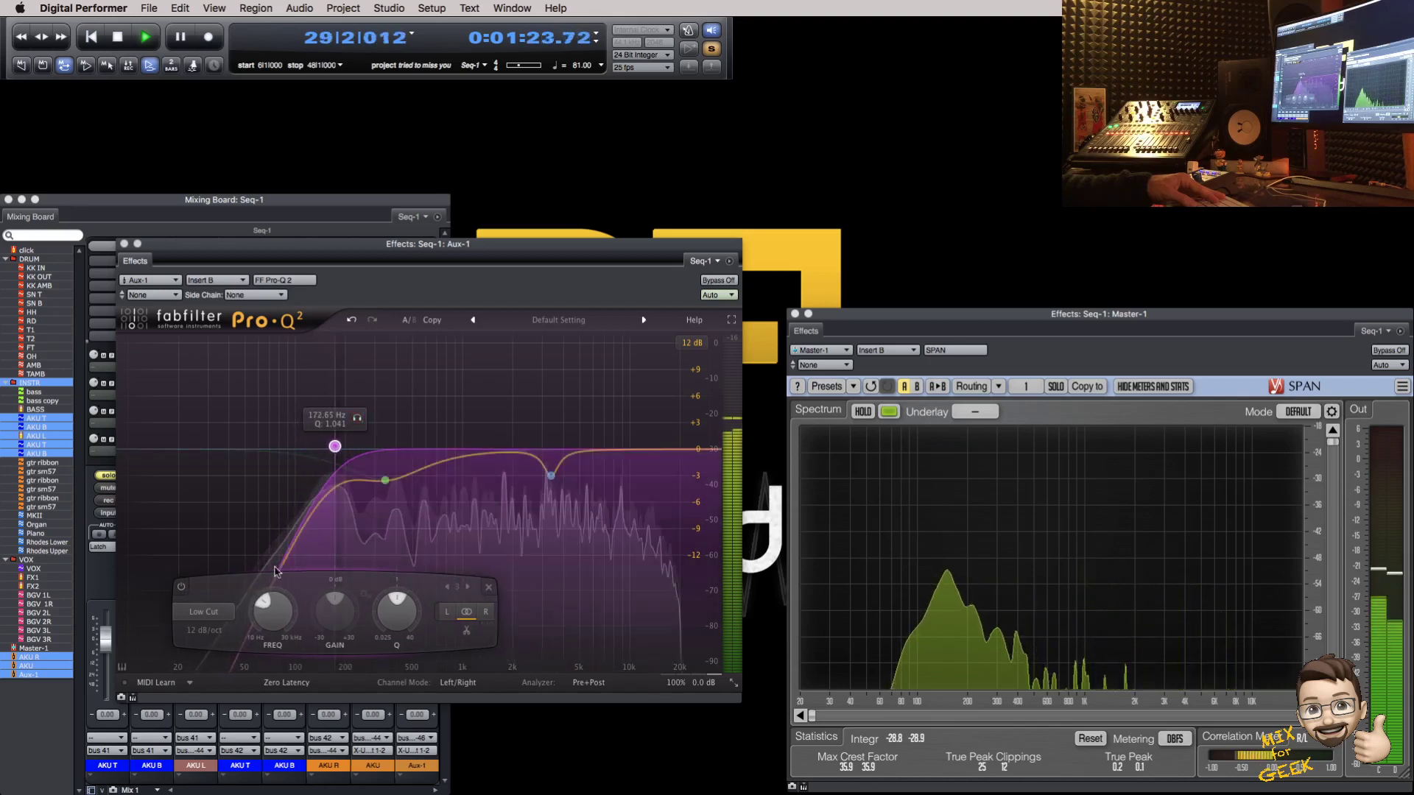
pyautogui.click(208, 642)
pyautogui.click(203, 678)
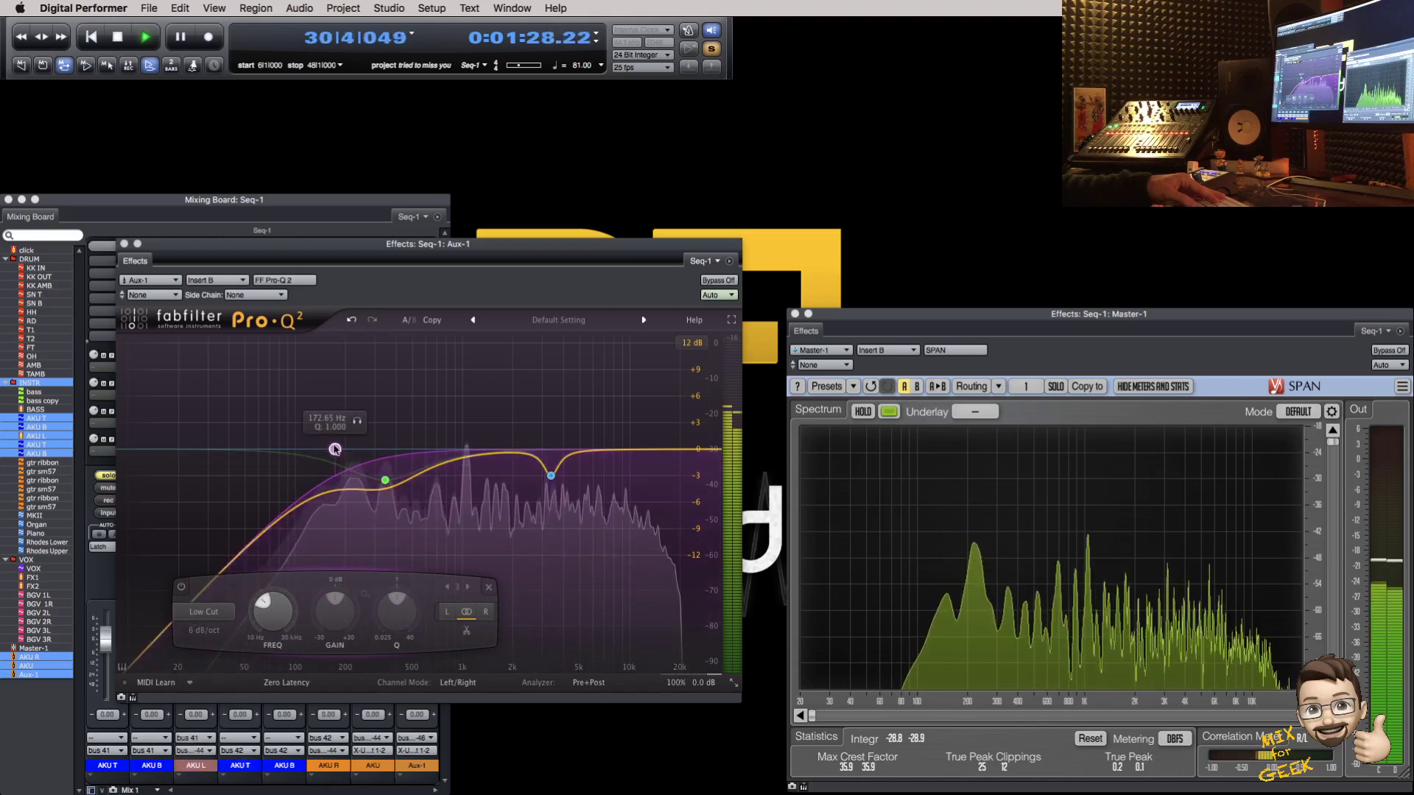
# Step: Compare the Aux-1 EQ bypassed and active, and lower the Low Cut frequency to about 145 Hz
pyautogui.click(727, 281)
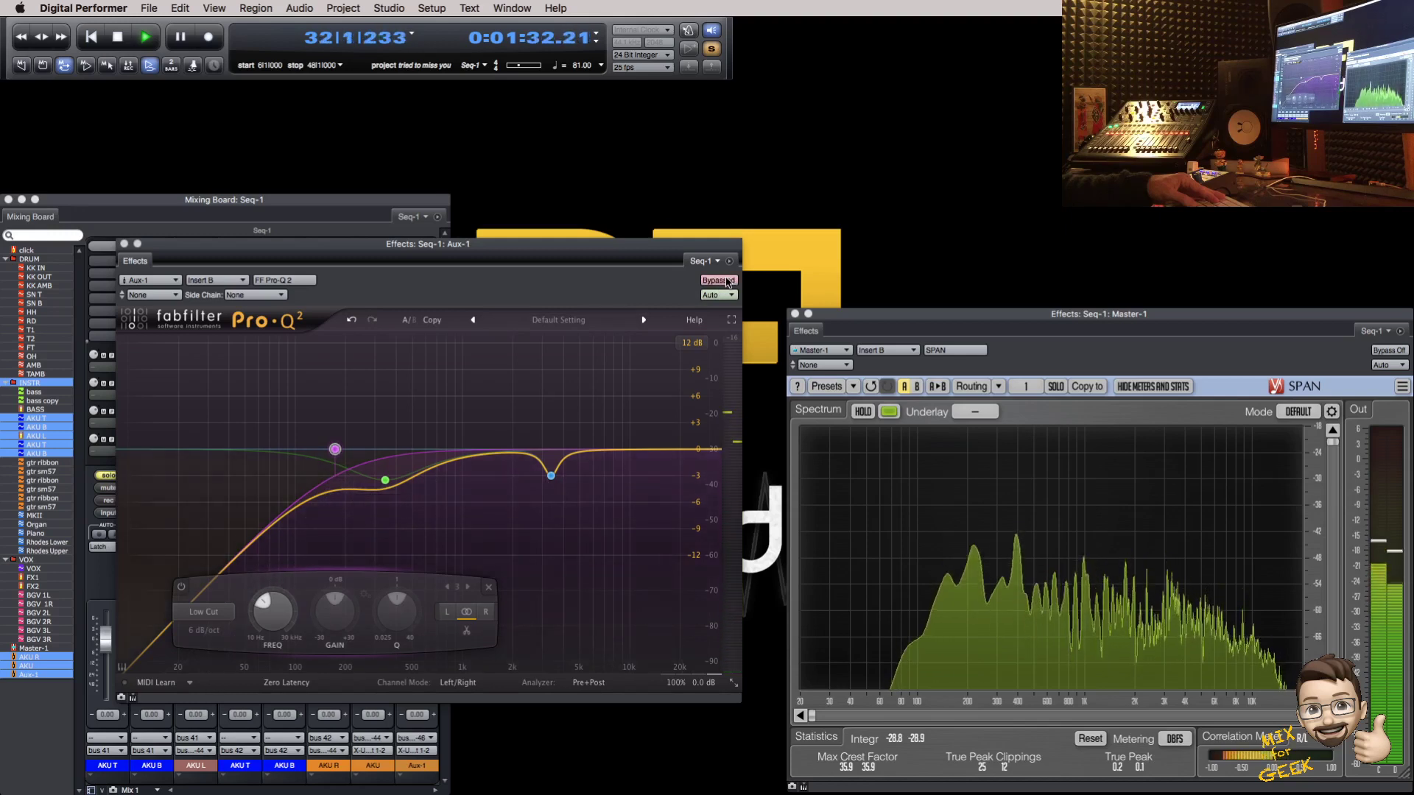
pyautogui.click(727, 282)
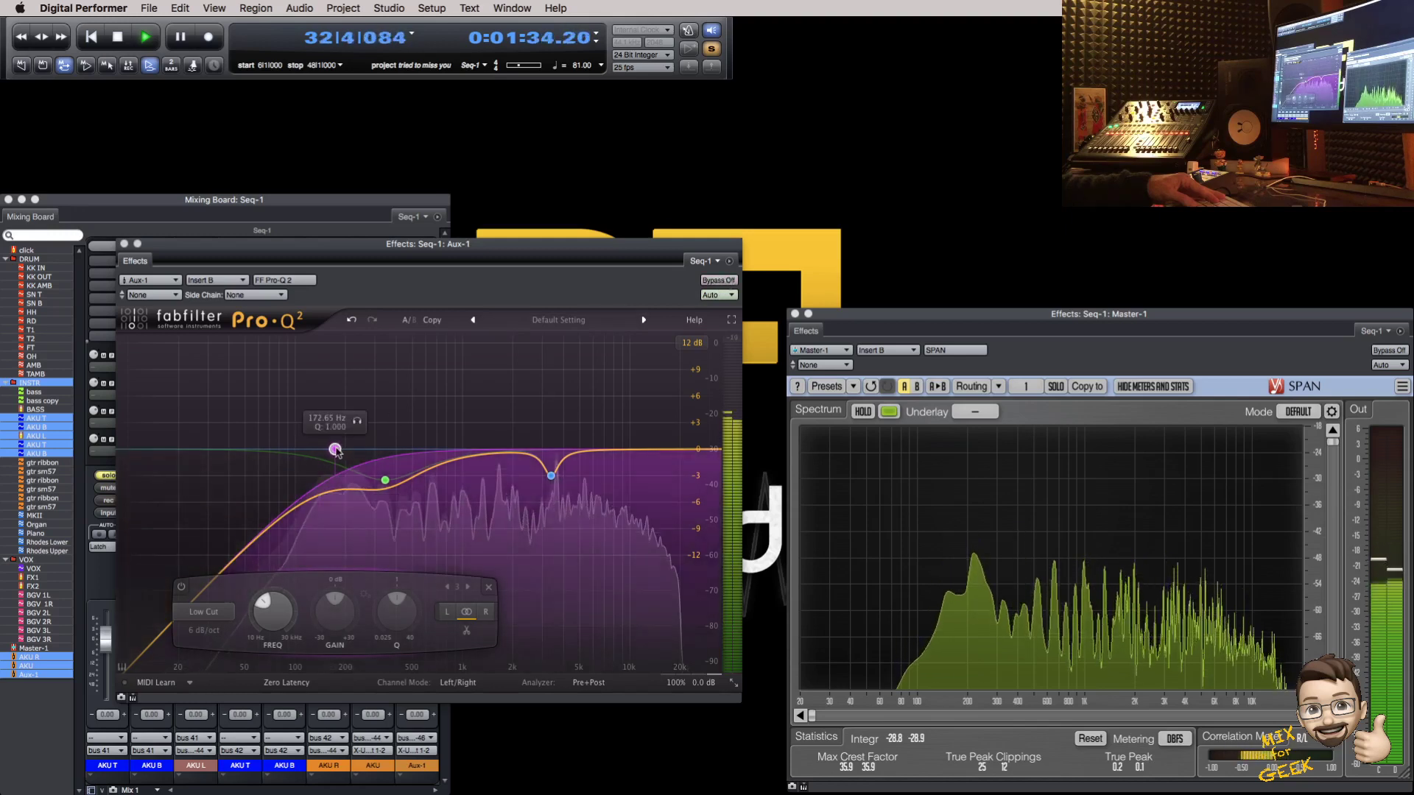
pyautogui.moveTo(335, 449); pyautogui.dragTo(323, 450)
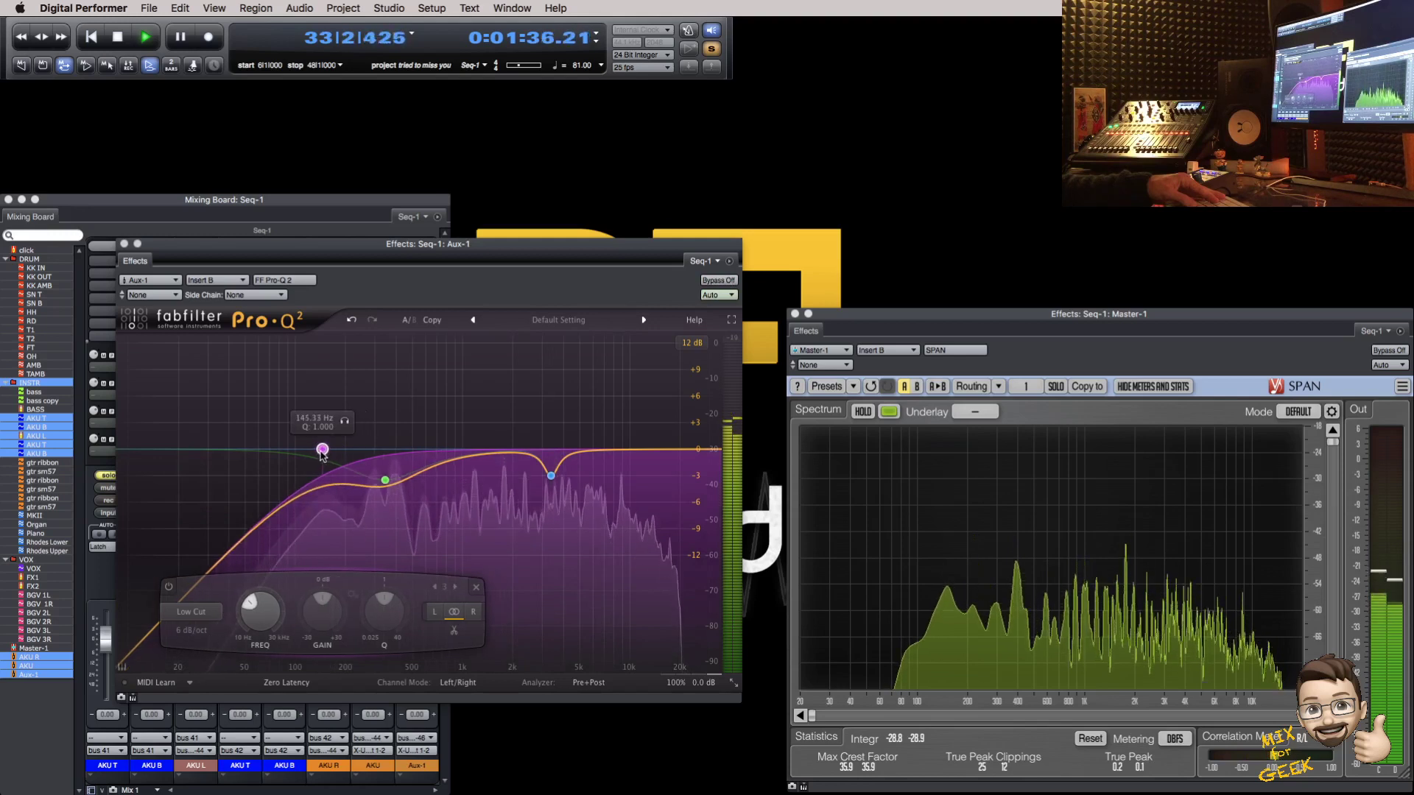
# Step: Close the Aux-1 EQ window and lower the Aux-1 fader slightly during playback in the mixing board
pyautogui.press('super+w')
pyautogui.click(374, 487)
pyautogui.press('space')
pyautogui.click(374, 488)
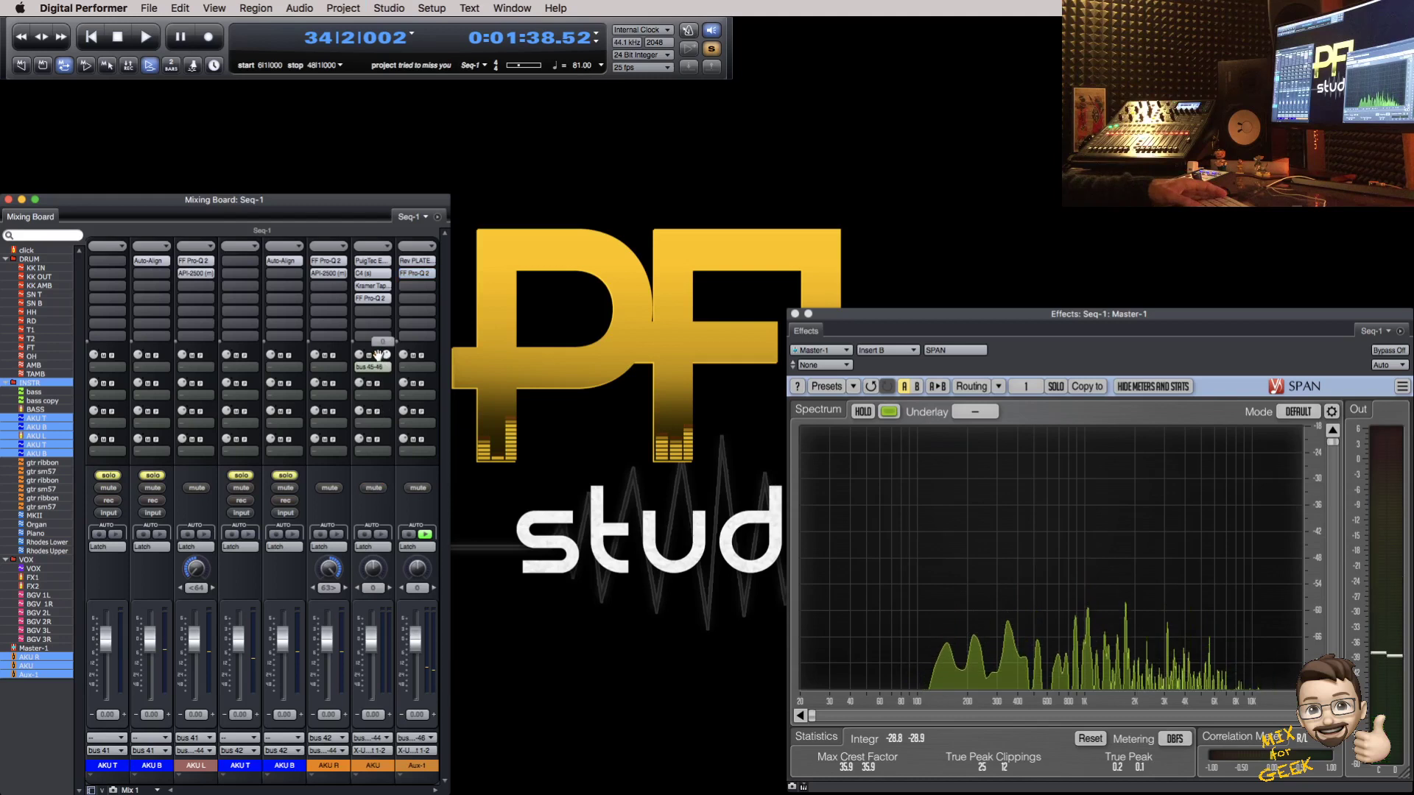
pyautogui.press('space')
pyautogui.moveTo(415, 639)
pyautogui.mouseDown()
pyautogui.moveTo(415, 685)
pyautogui.moveTo(419, 643)
pyautogui.mouseUp()
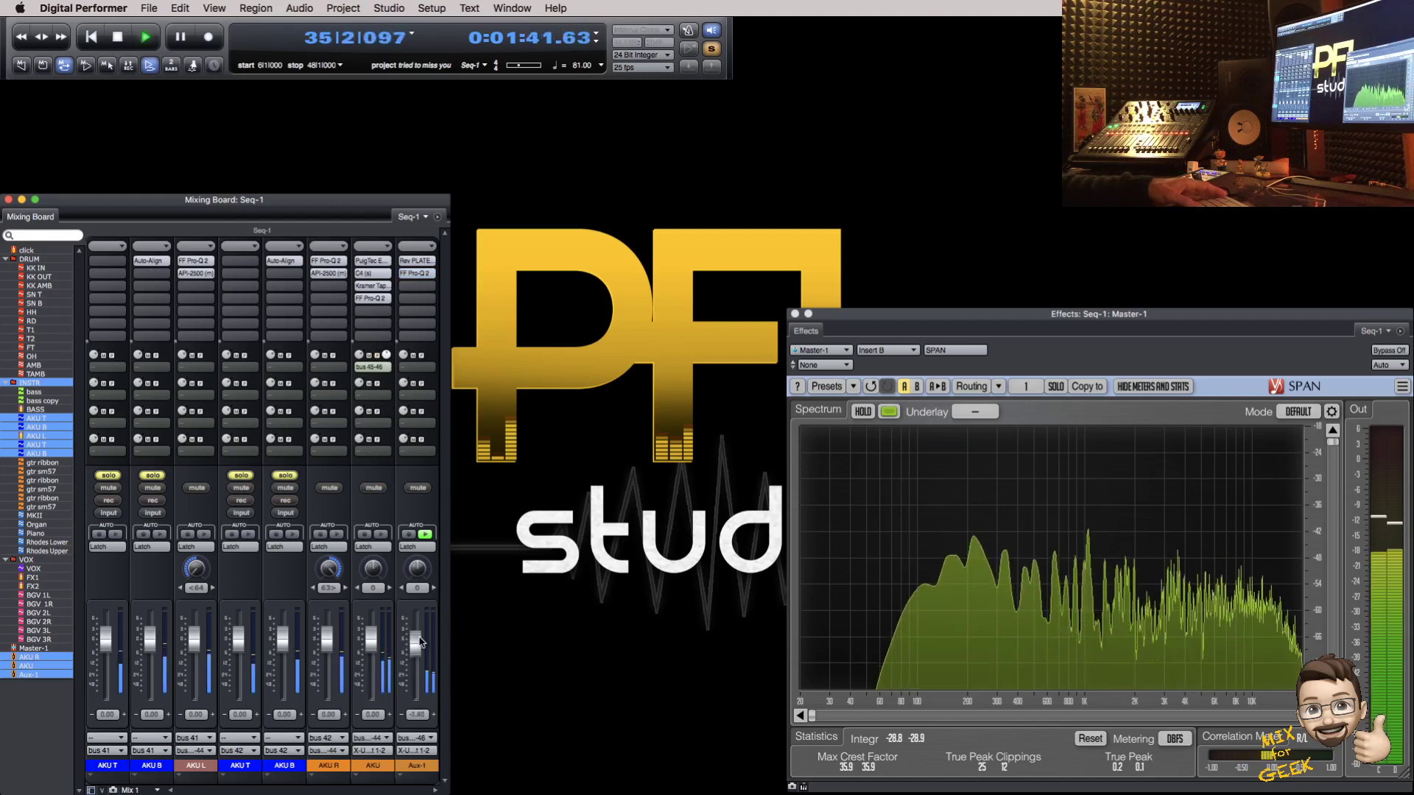
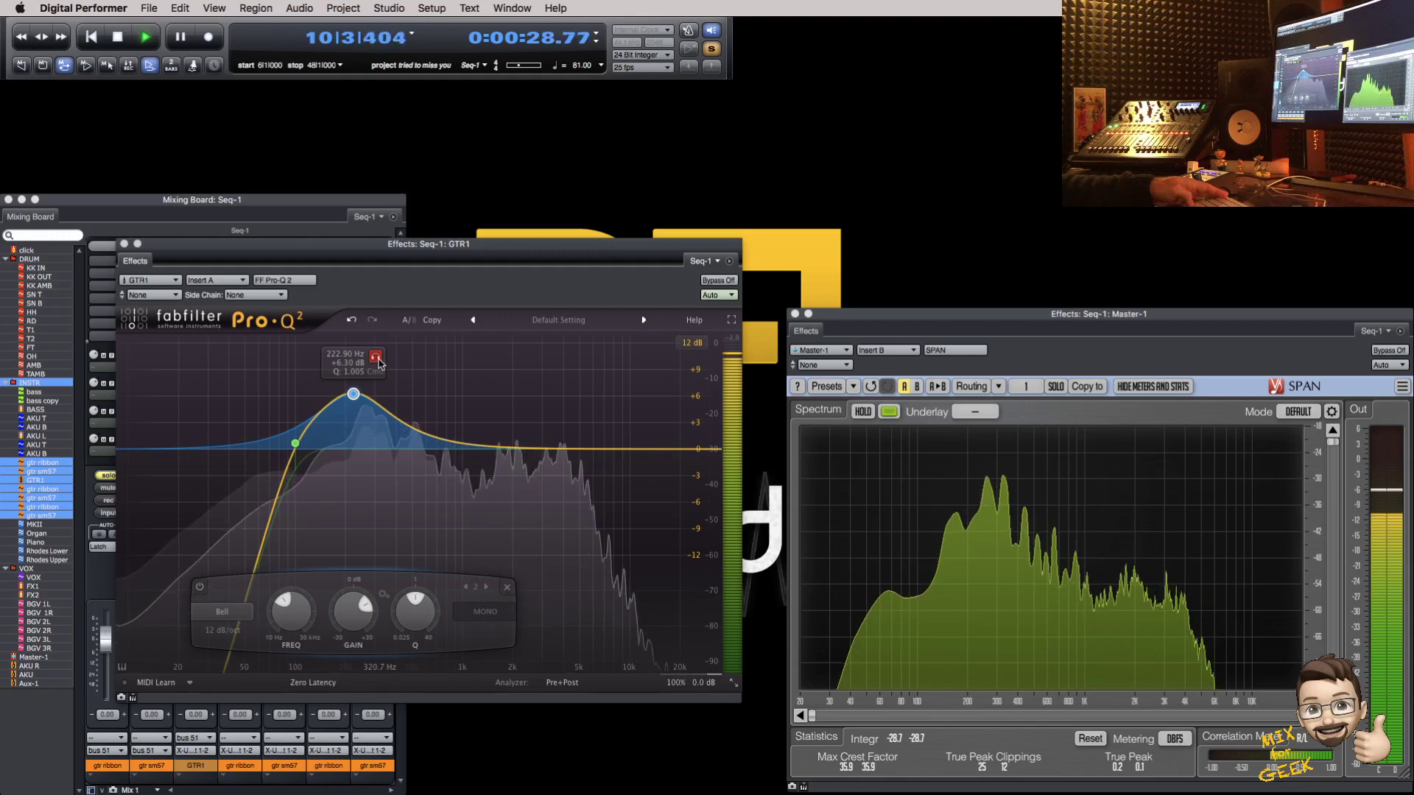
# Step: On the GTR1 EQ, make the bell a cut of about 6.2 dB at 207 Hz and give the slightly raised Low Cut a 12 dB/oct slope
pyautogui.scroll(5, 353, 395)
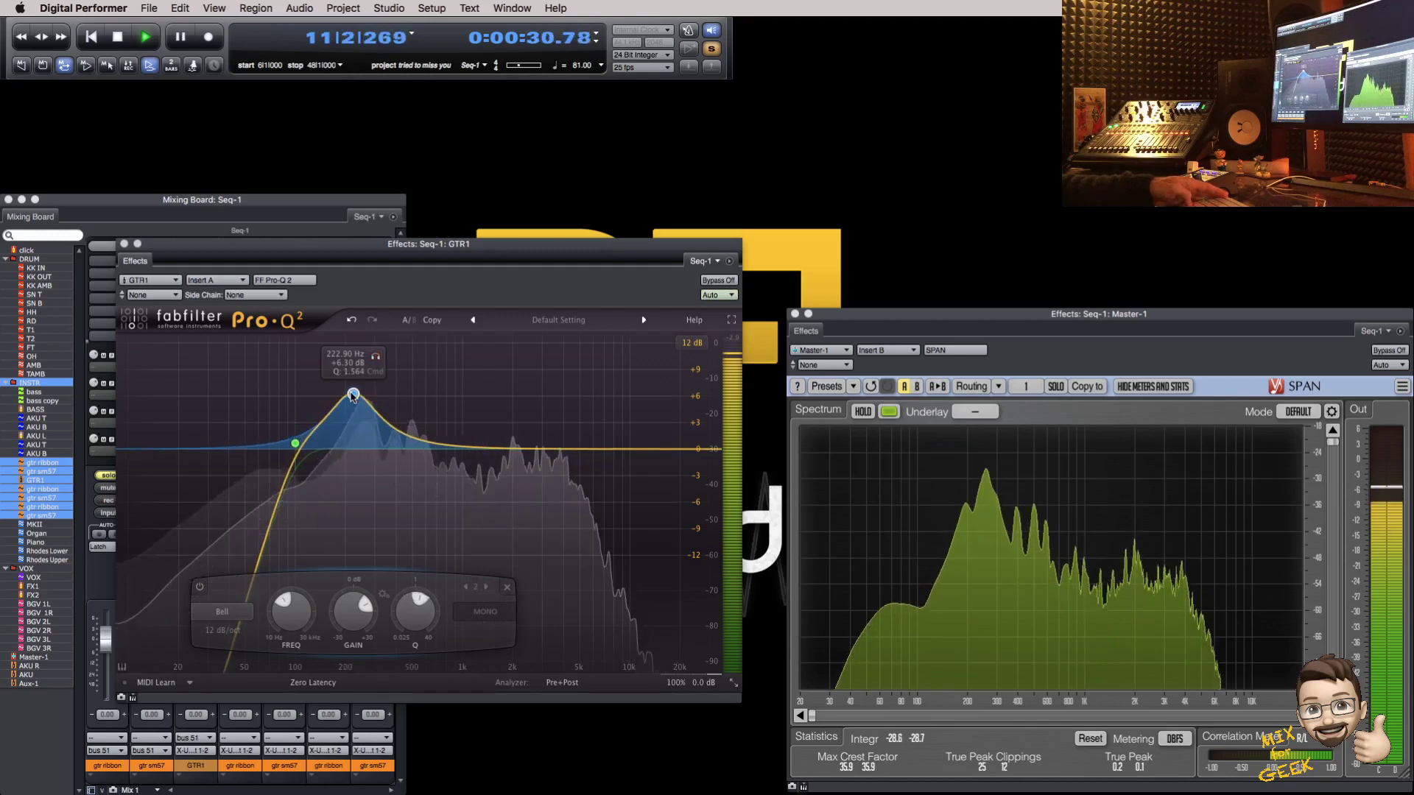
pyautogui.moveTo(354, 395); pyautogui.dragTo(347, 508)
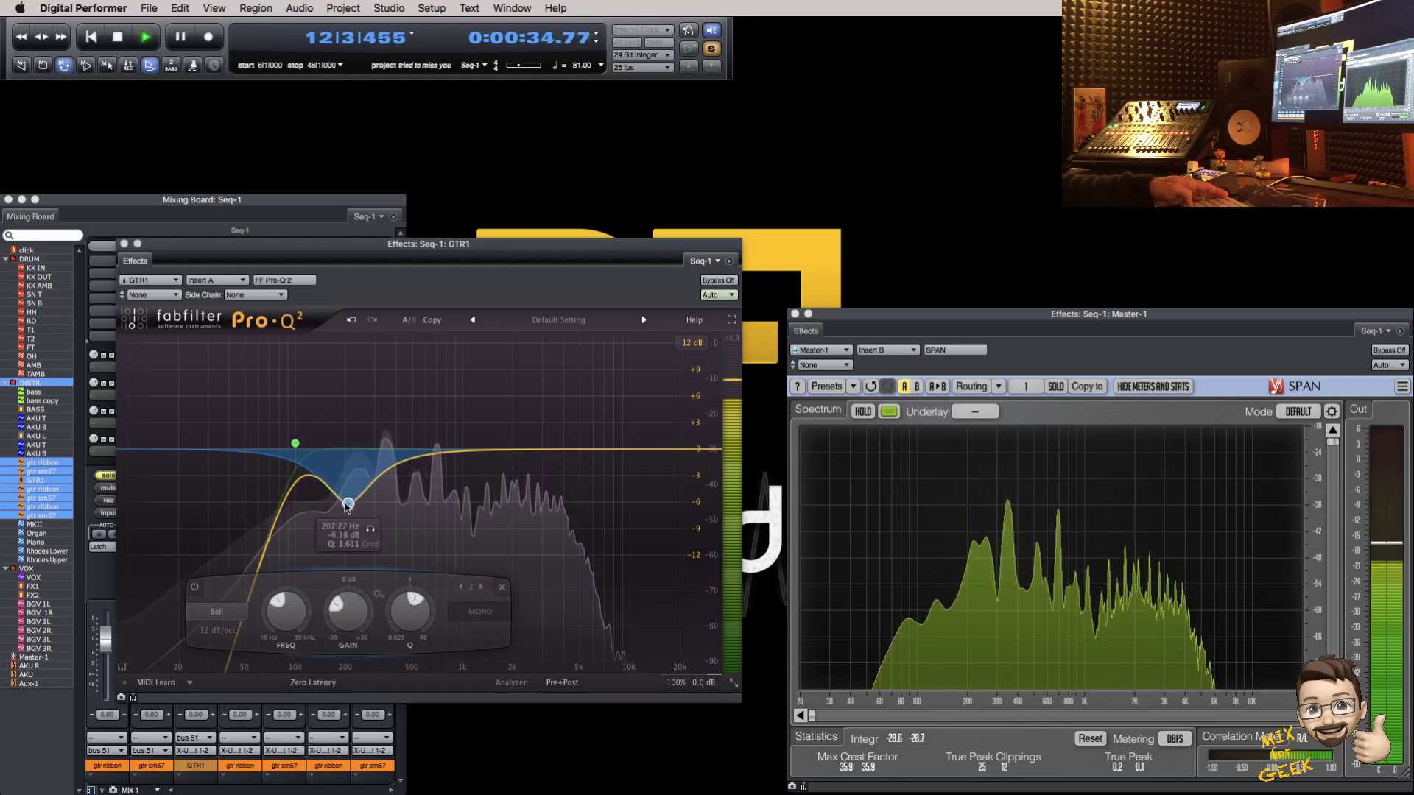
pyautogui.click(295, 443)
pyautogui.click(165, 631)
pyautogui.click(168, 658)
pyautogui.click(170, 636)
pyautogui.click(168, 646)
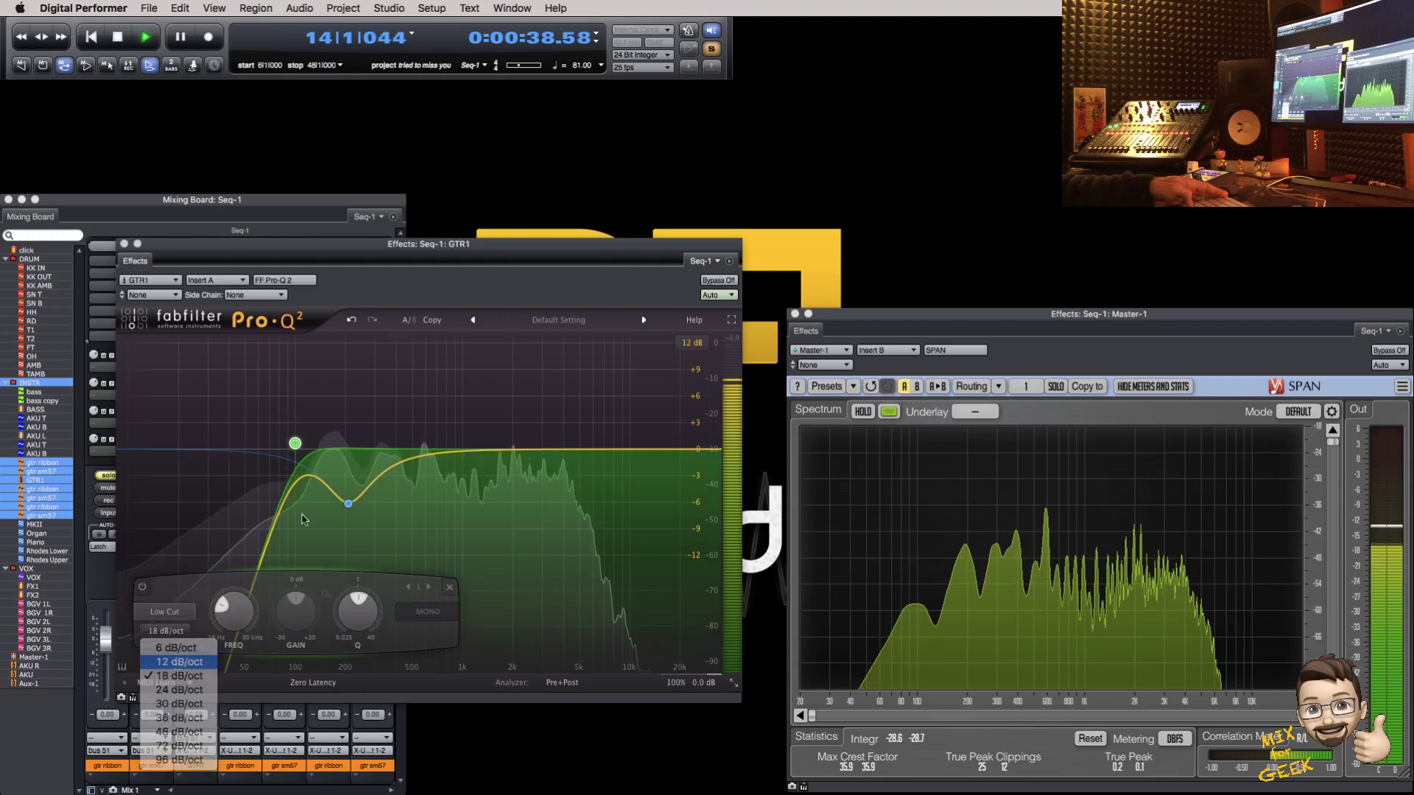
pyautogui.moveTo(296, 444); pyautogui.dragTo(311, 444)
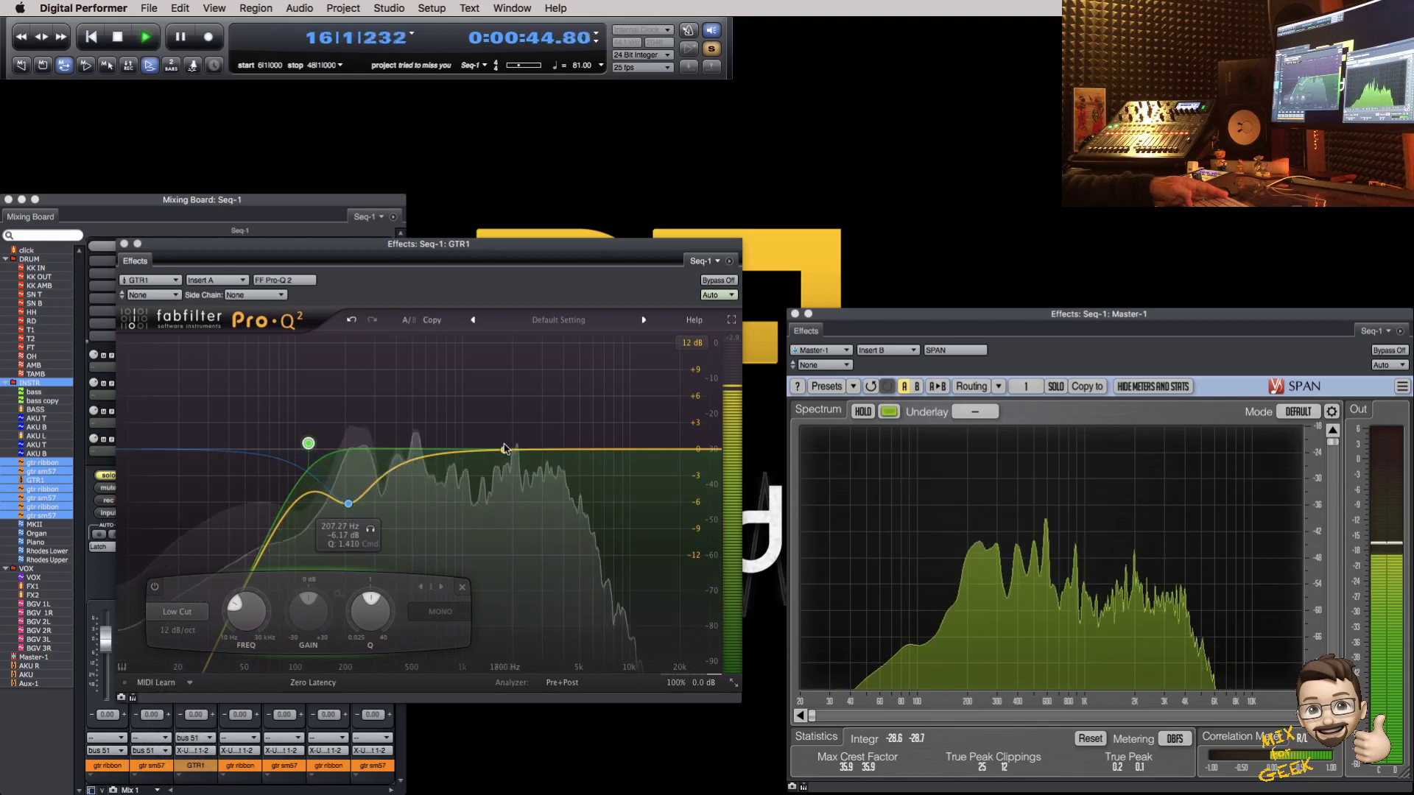
# Step: Add a very narrow bell at about 2021 Hz with Q 40 to the GTR1 EQ and set its gain to -9 dB
pyautogui.moveTo(518, 449); pyautogui.dragTo(515, 395)
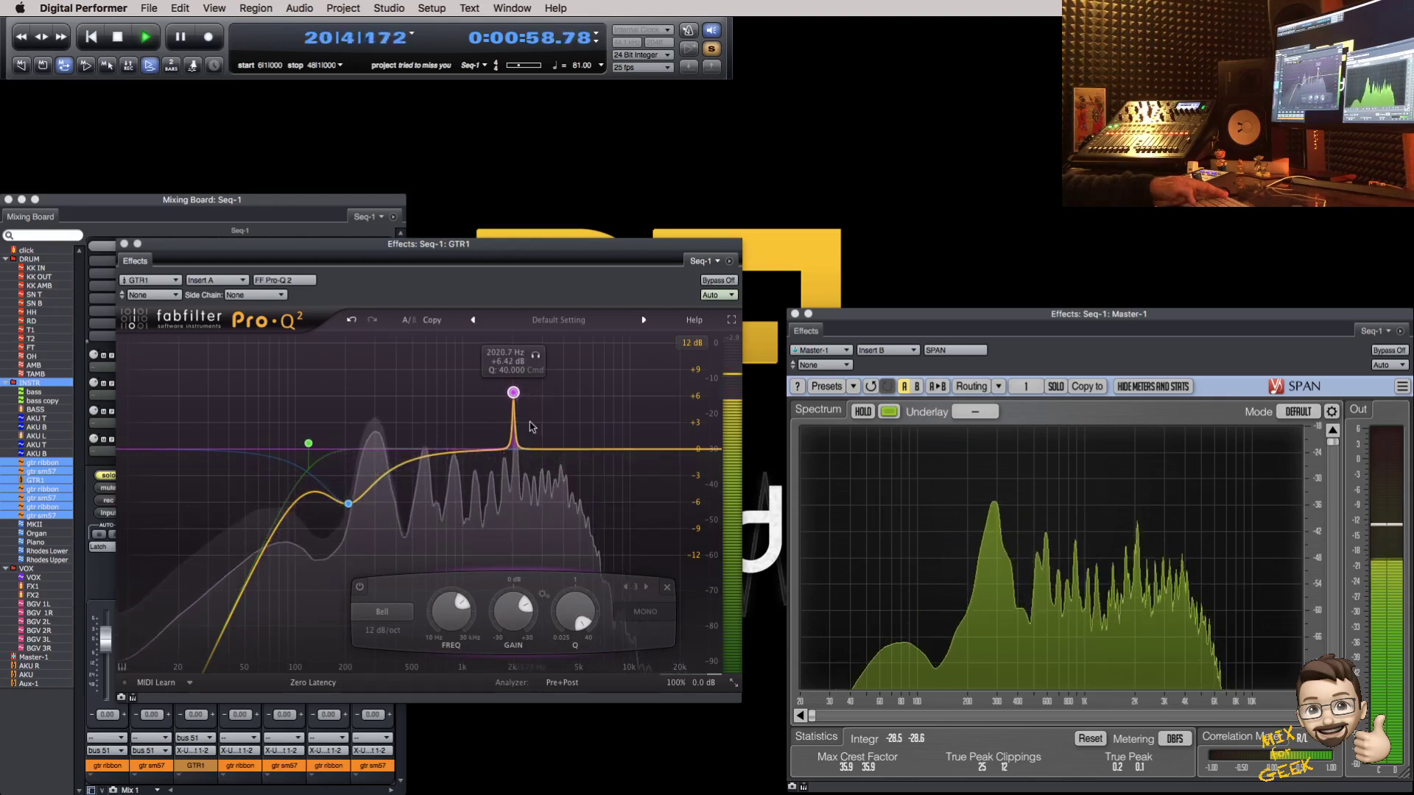
pyautogui.doubleClick(514, 608)
pyautogui.write('-9')
pyautogui.press('Return')
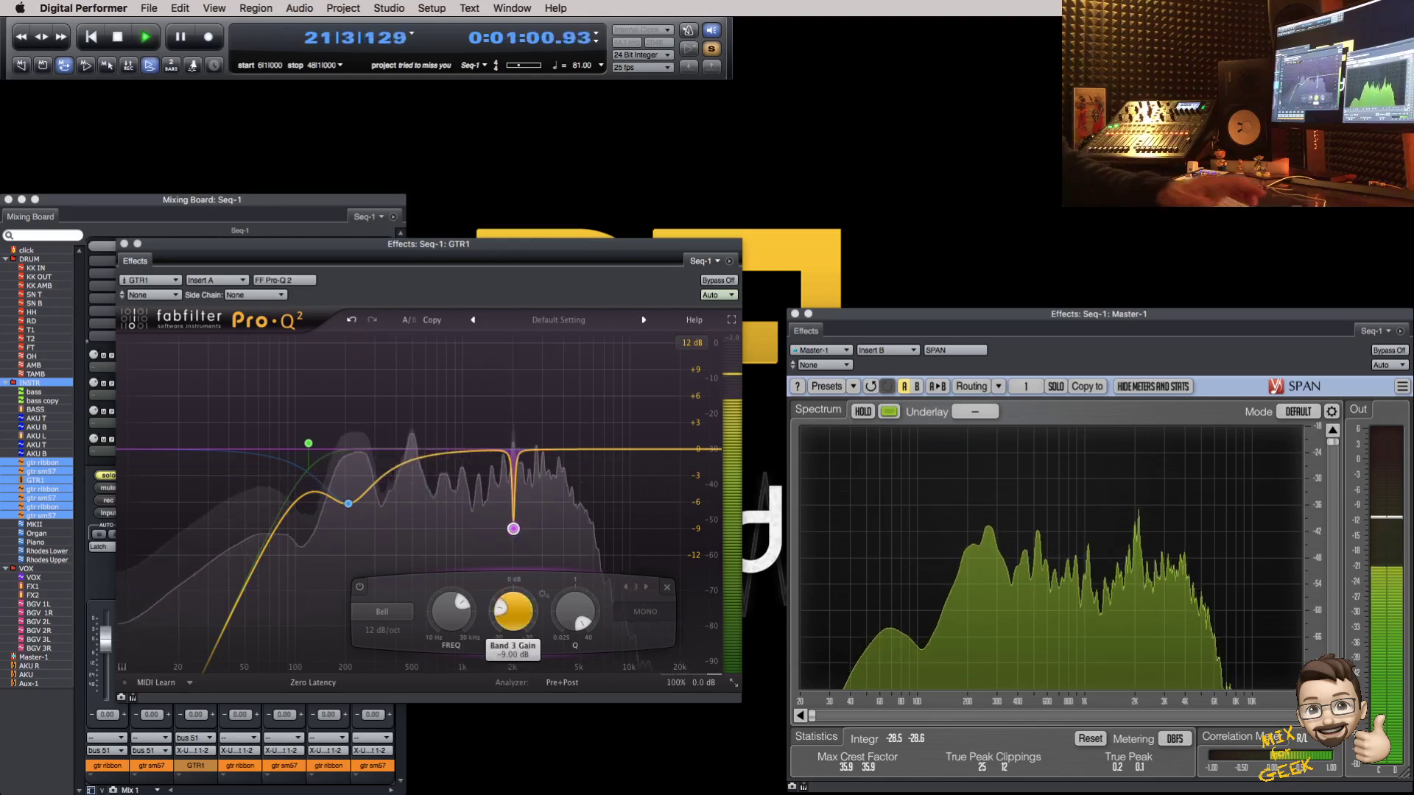
# Step: Add a High Cut band between 5 and 10 kHz with a 24 dB/oct slope and set its Q to 2
pyautogui.click(711, 449)
pyautogui.click(412, 631)
pyautogui.click(648, 527)
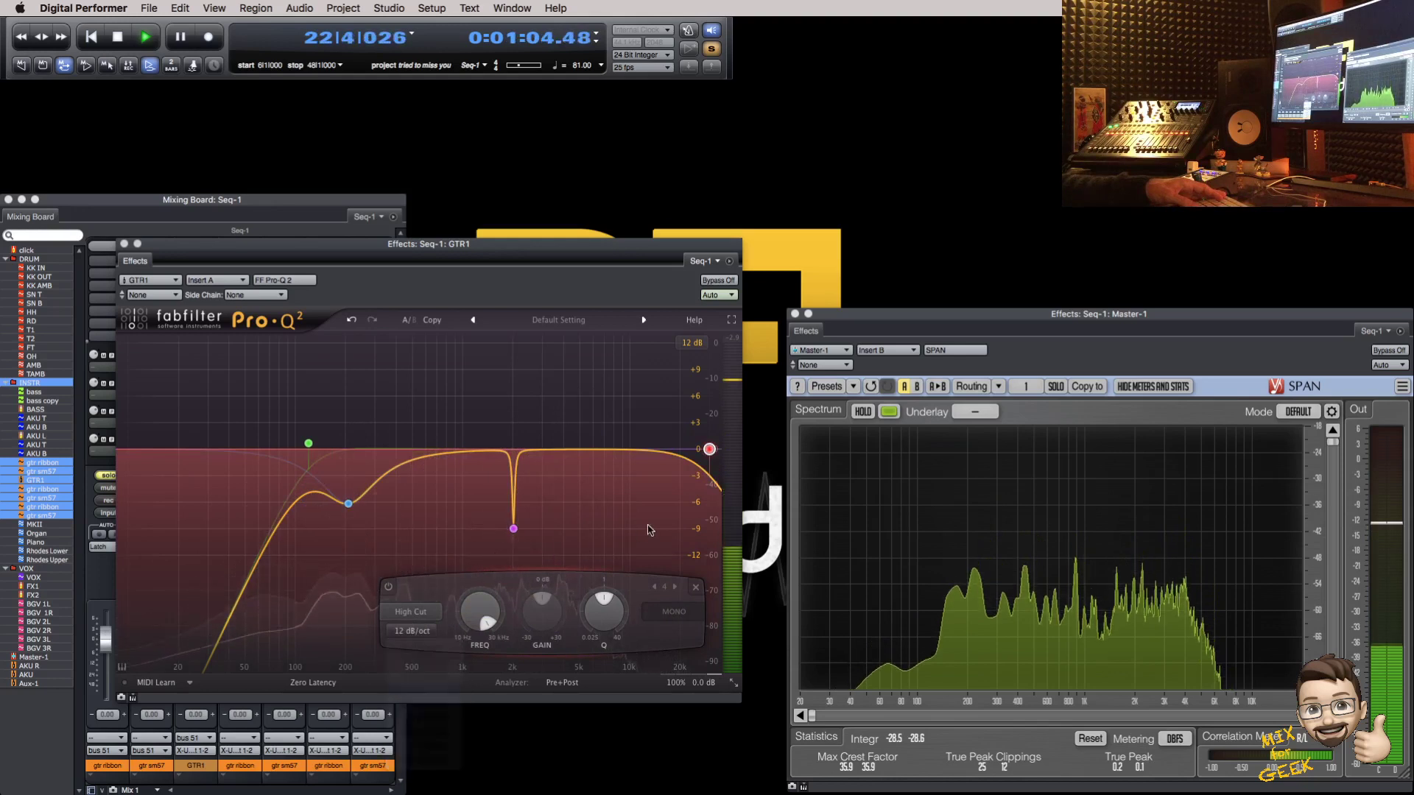
pyautogui.moveTo(670, 422); pyautogui.dragTo(569, 422)
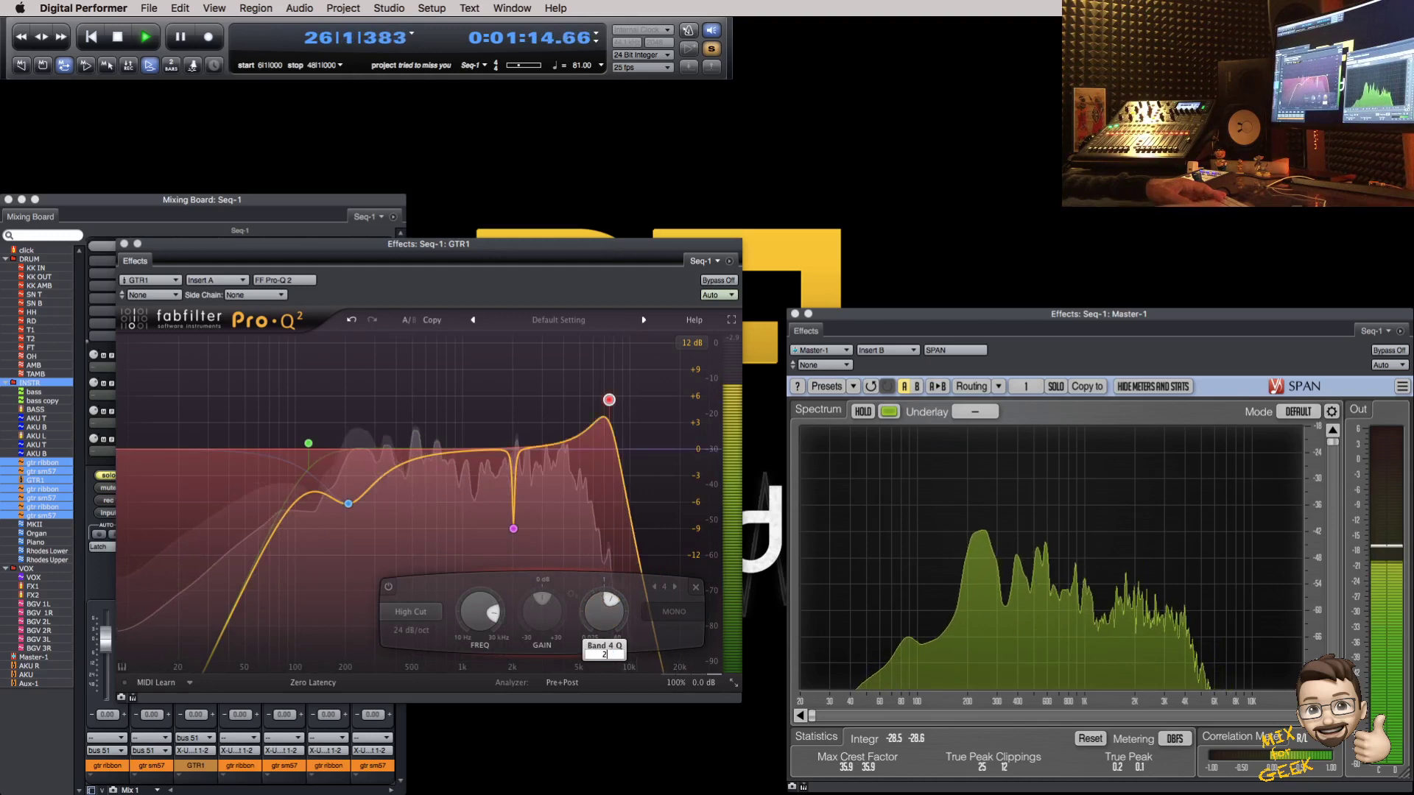
pyautogui.press('Return')
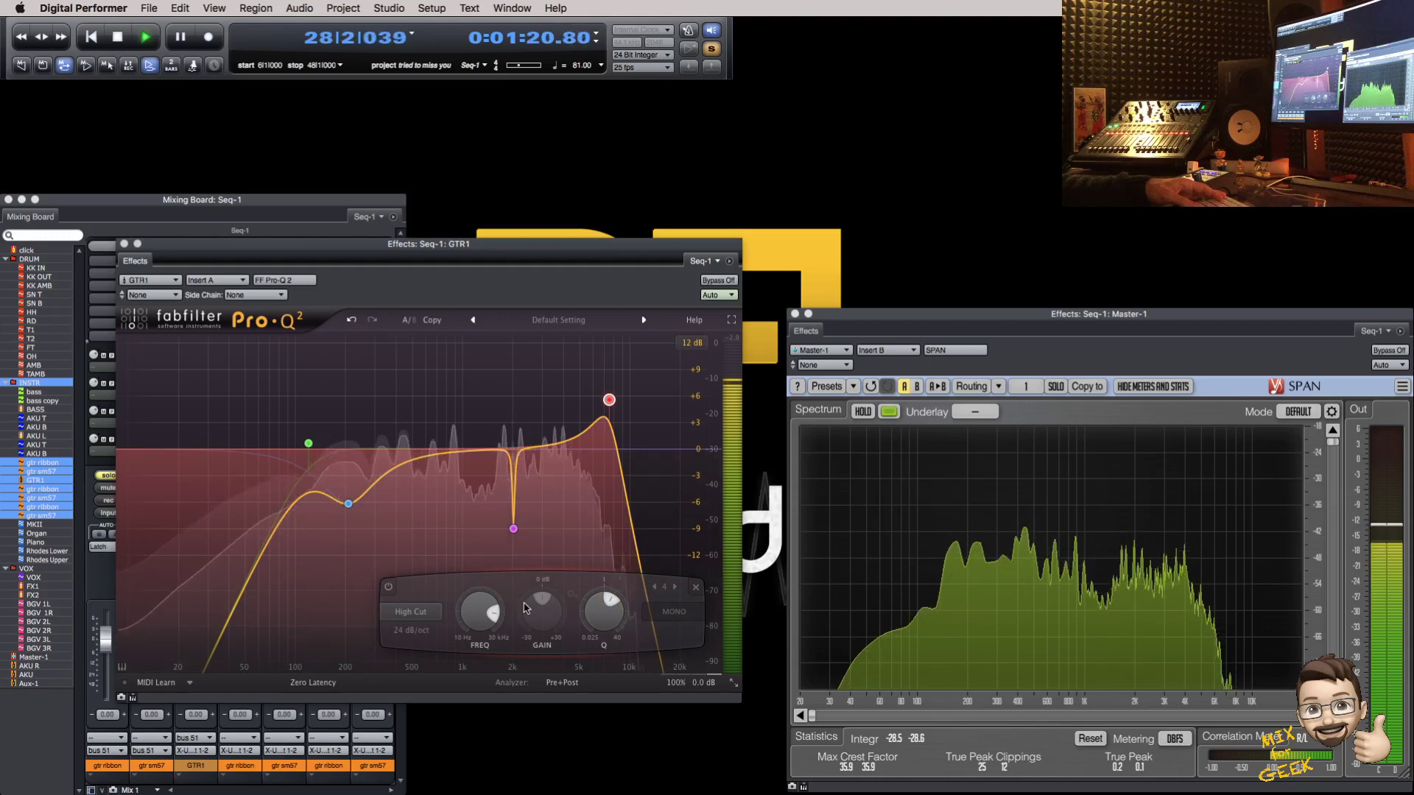
# Step: Retune the very narrow bell on the GTR1 EQ to about 2220 Hz and set its gain to -9 dB
pyautogui.moveTo(518, 532); pyautogui.dragTo(519, 359)
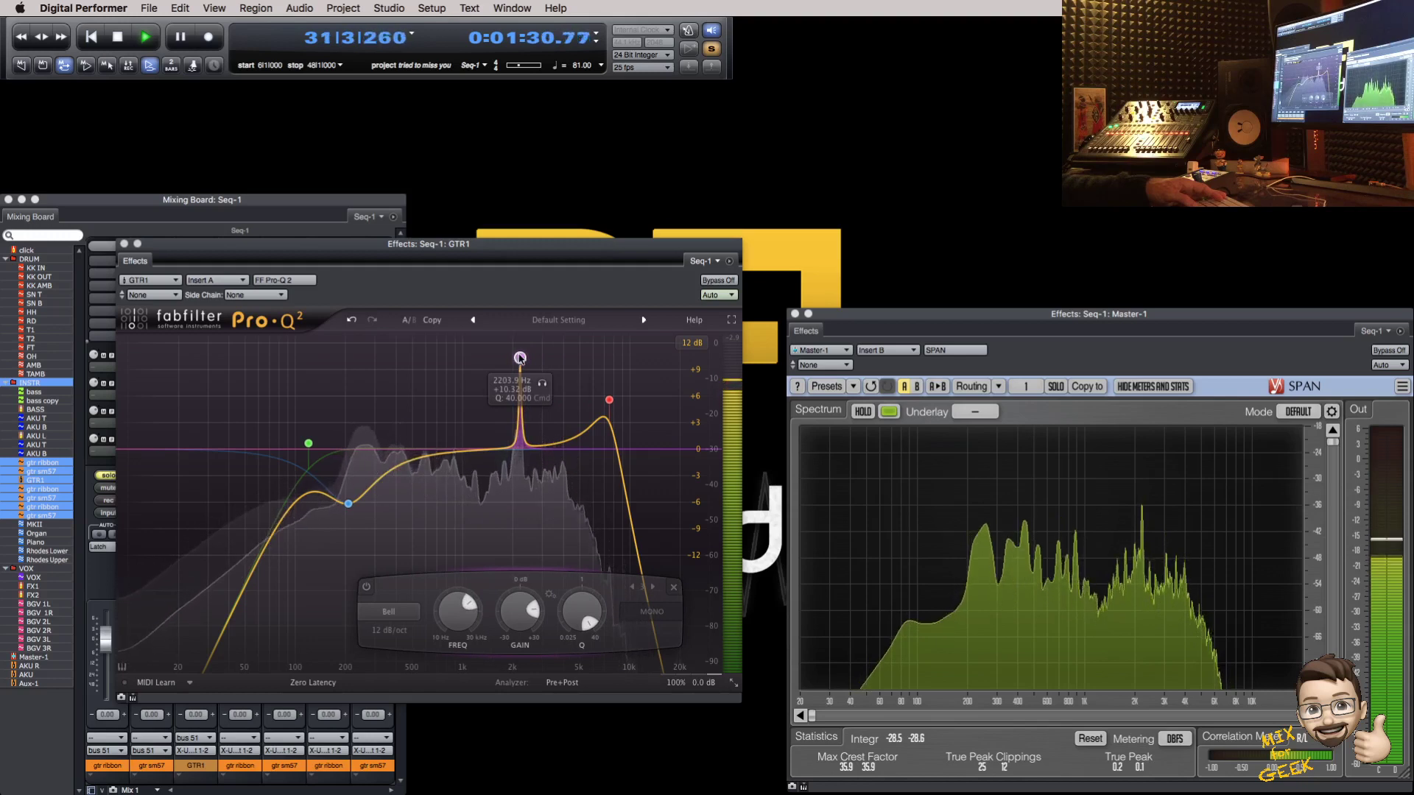
pyautogui.moveTo(519, 358); pyautogui.dragTo(517, 360)
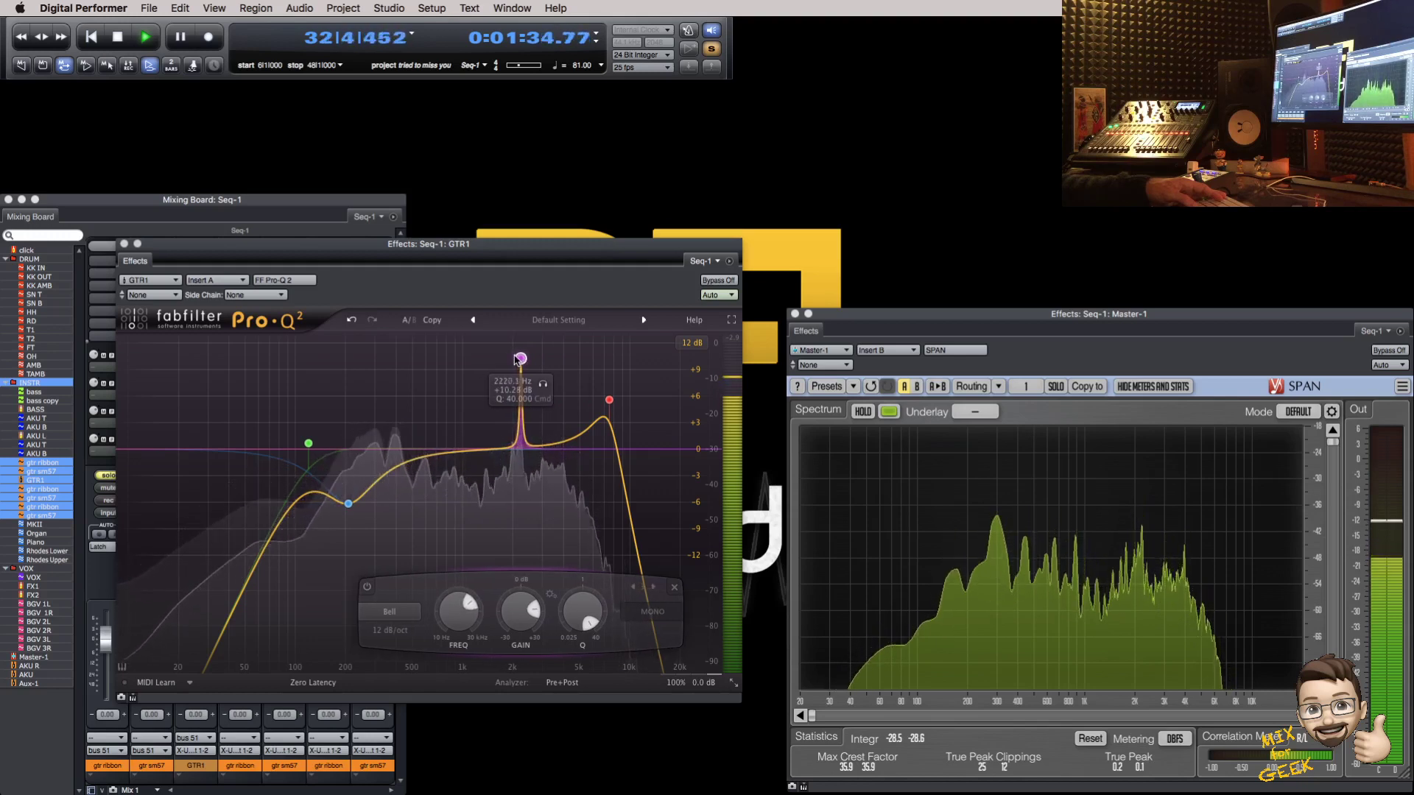
pyautogui.doubleClick(520, 610)
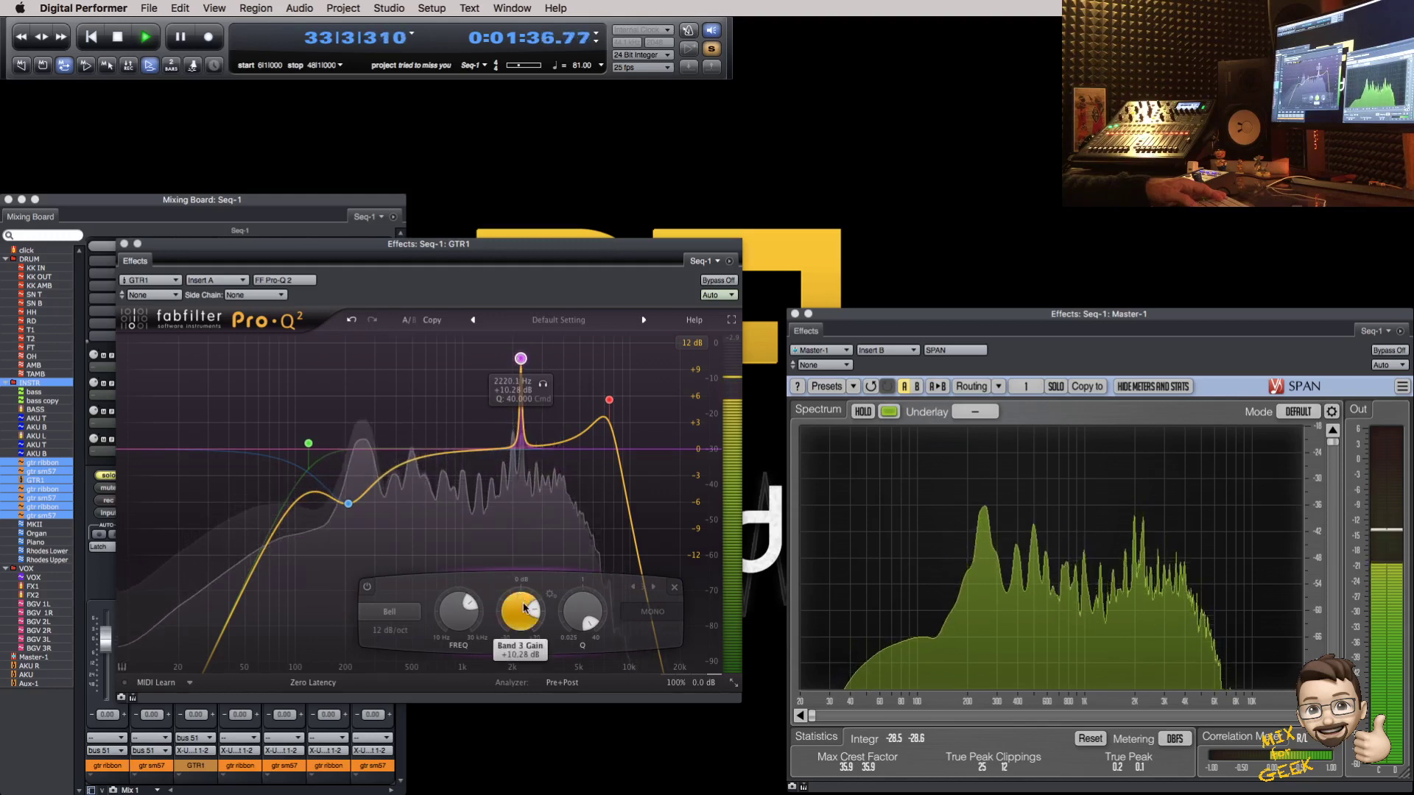
pyautogui.write('-9')
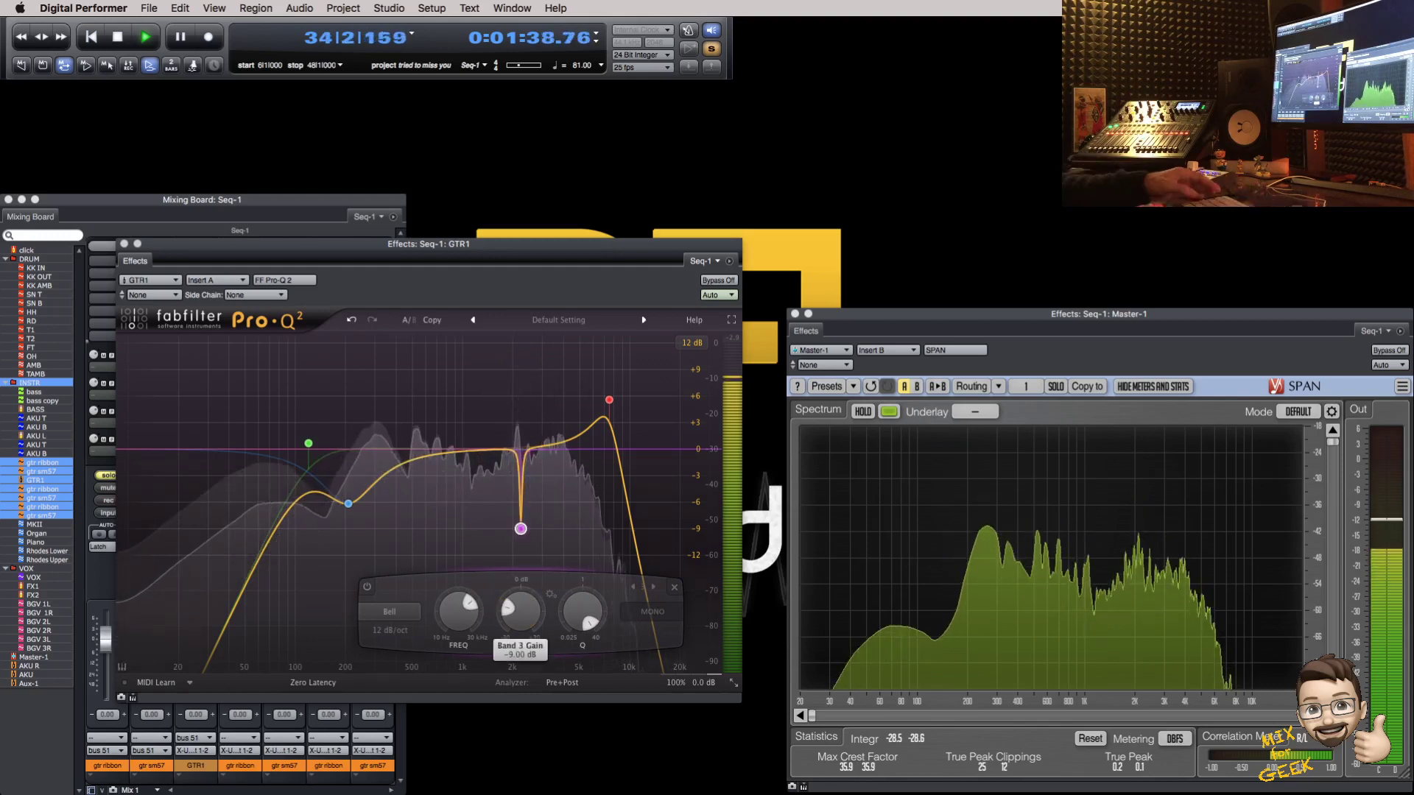
pyautogui.press('Return')
pyautogui.moveTo(464, 240); pyautogui.dragTo(465, 243)
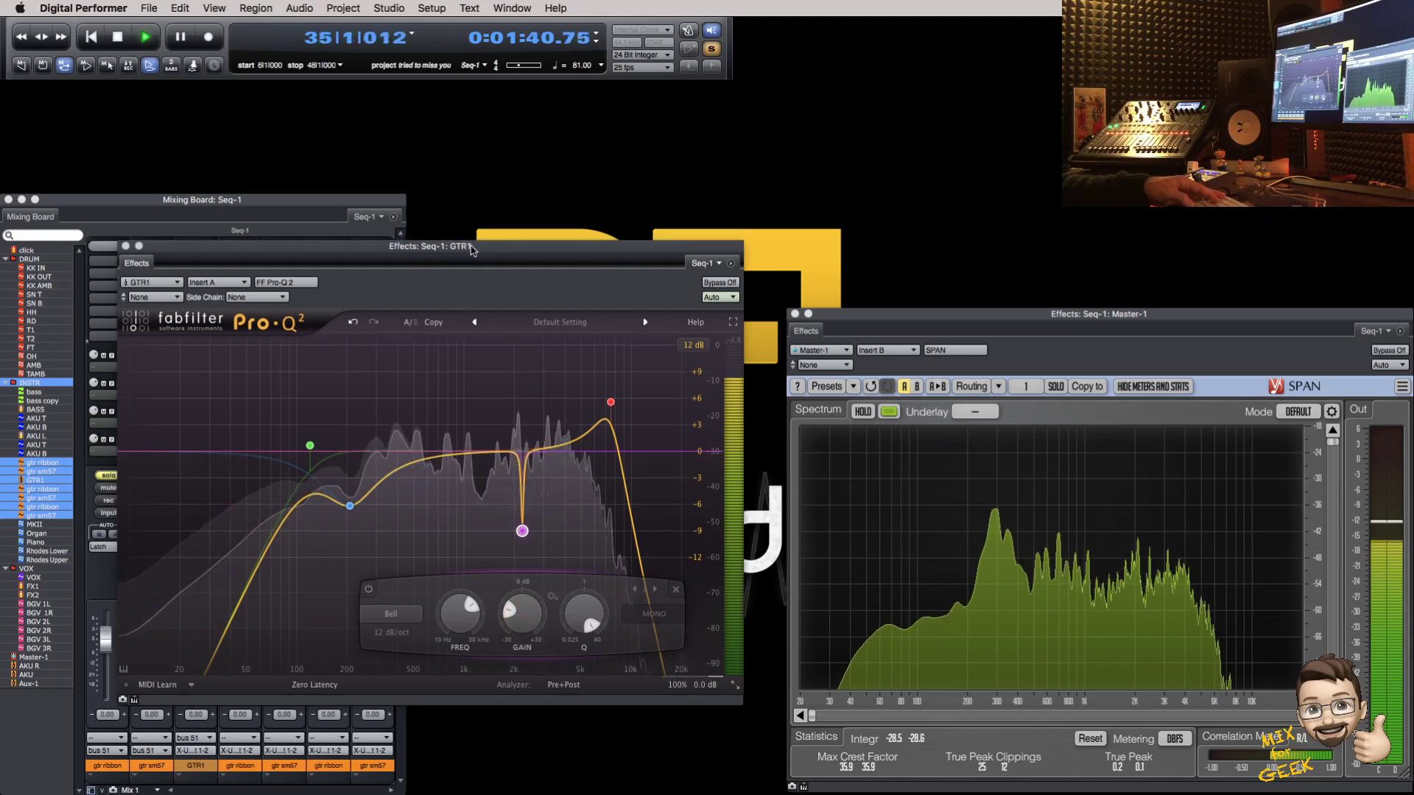
# Step: Insert the Waves Kramer Tape (m) plug-in on GTR1's Insert B, then move its window aside and bring the EQ forward
pyautogui.click(198, 264)
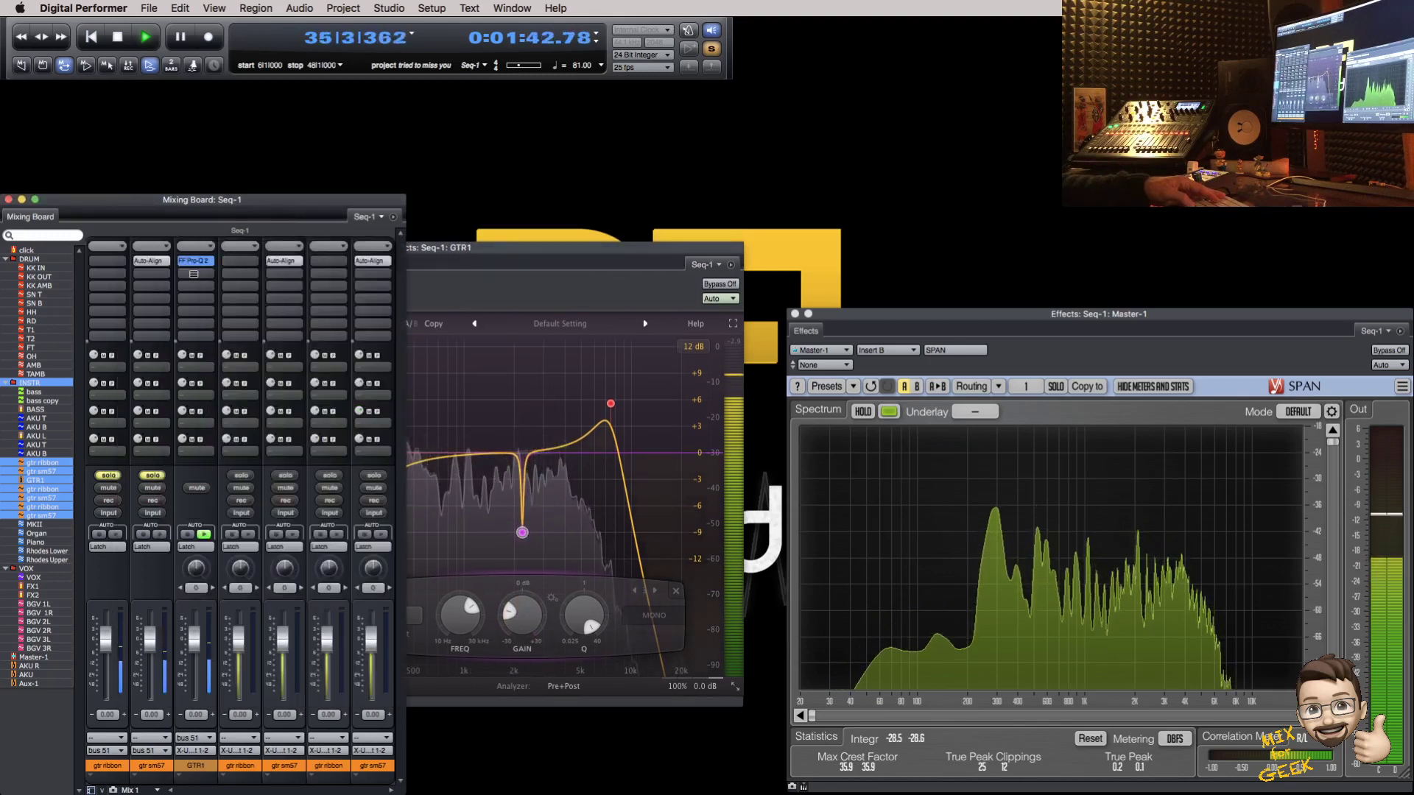
pyautogui.click(195, 274)
pyautogui.moveTo(221, 664)
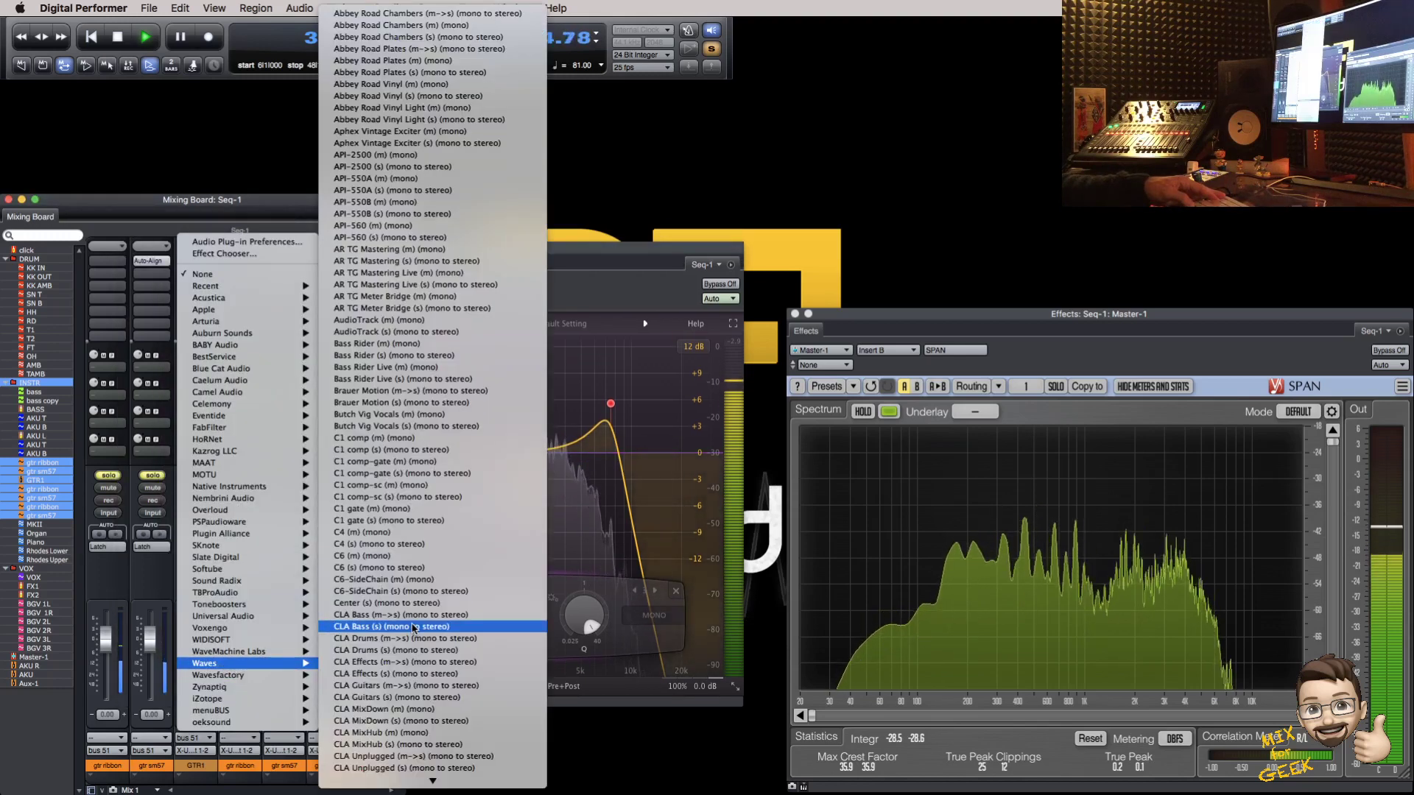
pyautogui.press('Down')
pyautogui.press('Down')
pyautogui.press('Down')
pyautogui.press('Down')
pyautogui.press('Down')
pyautogui.press('Down')
pyautogui.press('Down')
pyautogui.press('Down')
pyautogui.press('Down')
pyautogui.press('Down')
pyautogui.press('Down')
pyautogui.press('Down')
pyautogui.press('Down')
pyautogui.press('Down')
pyautogui.press('Down')
pyautogui.press('Down')
pyautogui.press('Down')
pyautogui.press('Down')
pyautogui.press('Down')
pyautogui.press('Down')
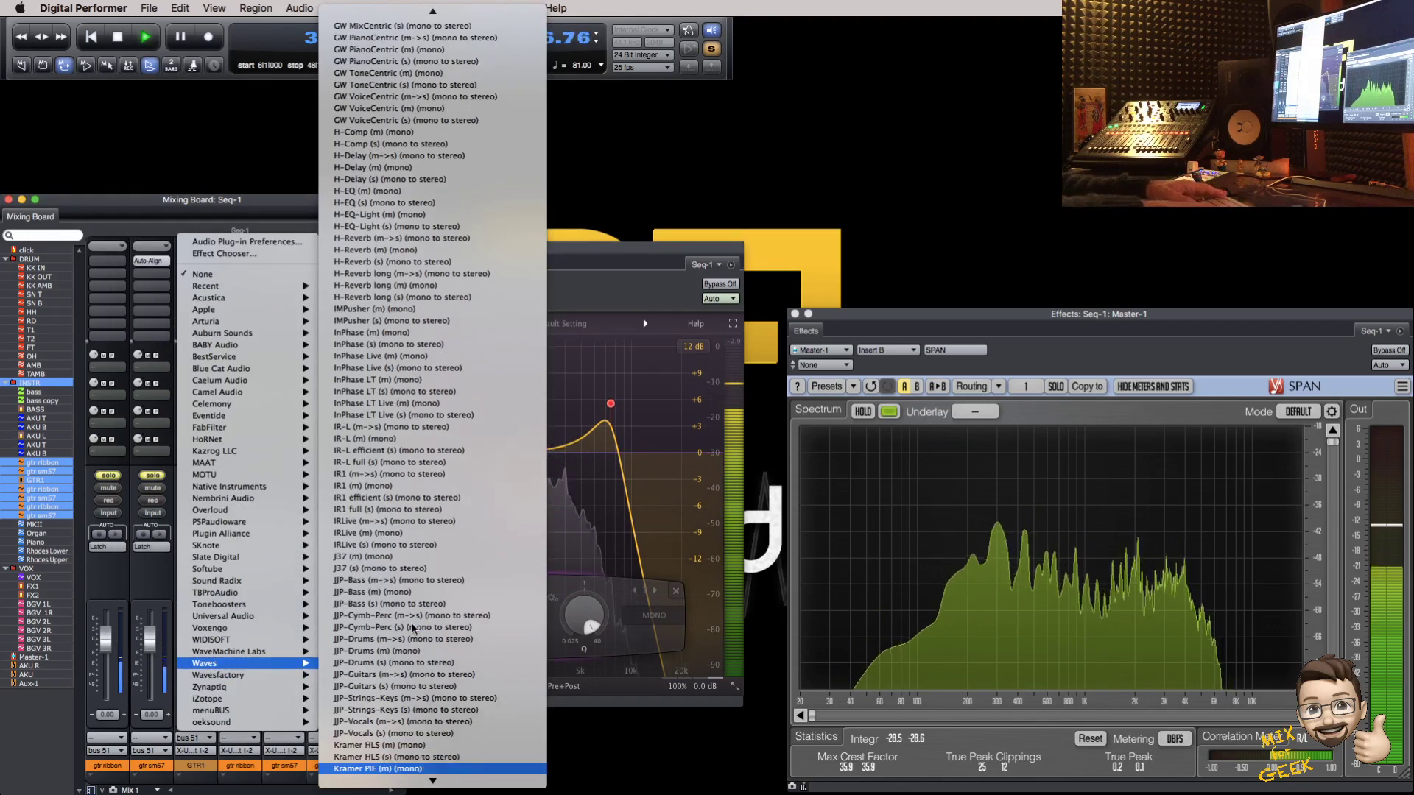
pyautogui.press('Down')
pyautogui.press('Escape')
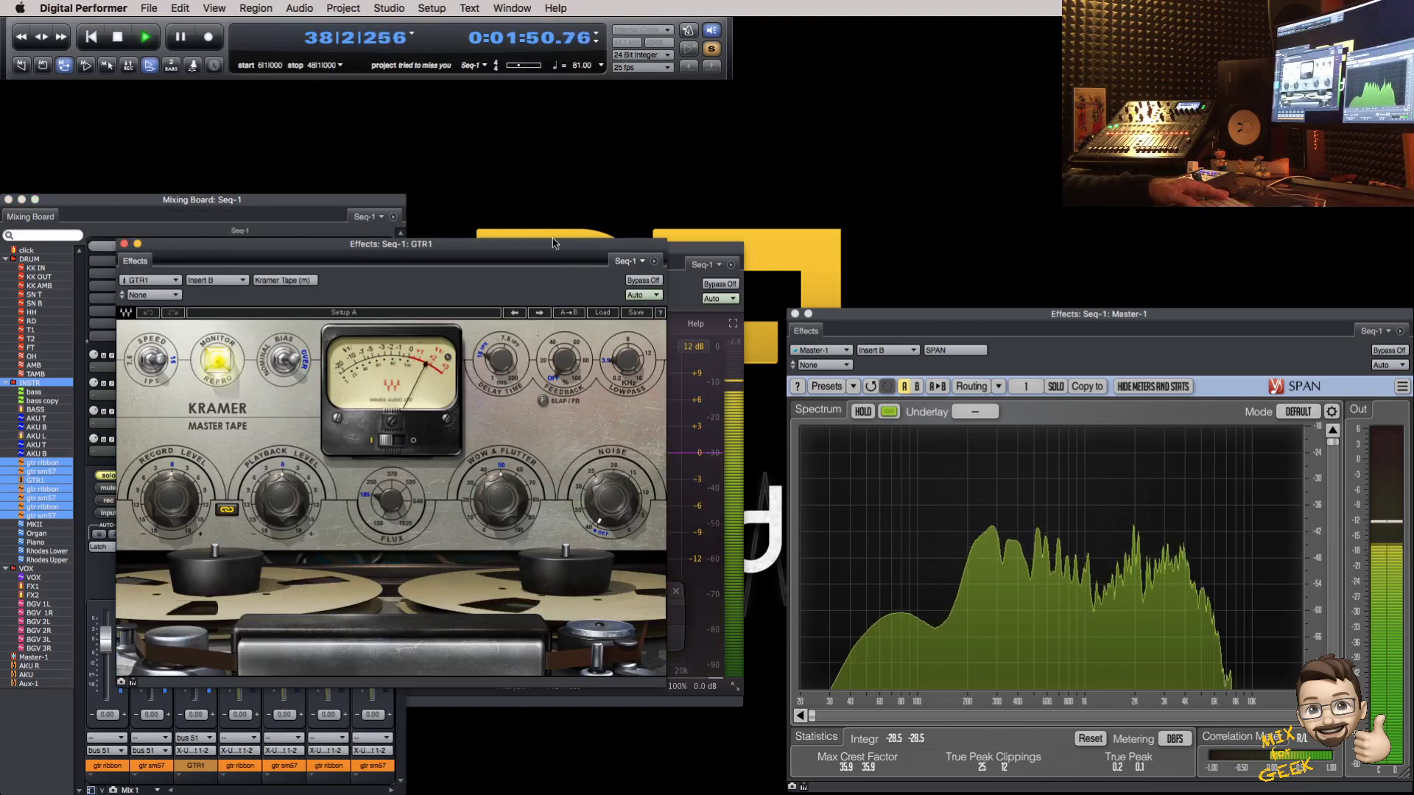
pyautogui.moveTo(553, 243); pyautogui.dragTo(559, 322)
pyautogui.click(587, 277)
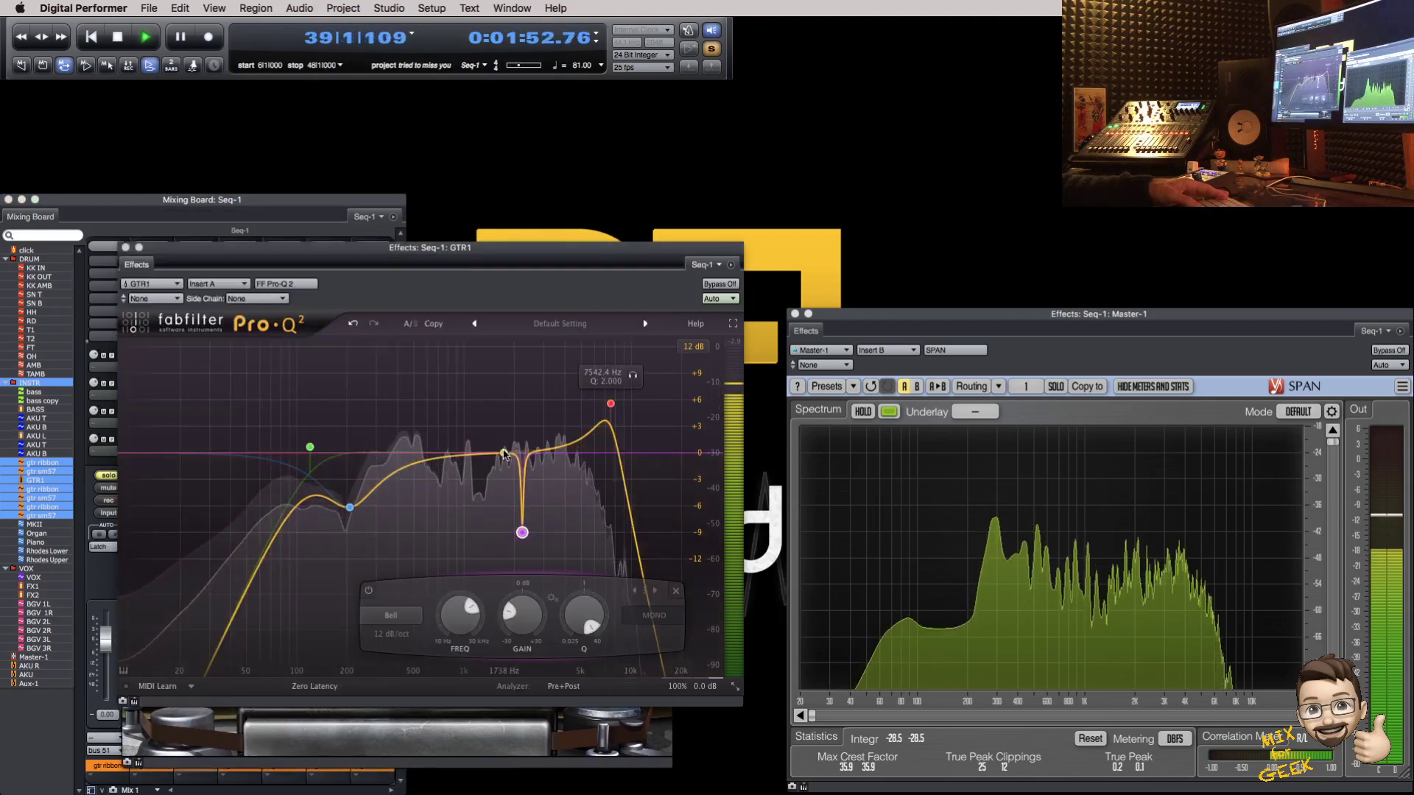
pyautogui.moveTo(504, 453); pyautogui.dragTo(505, 436)
pyautogui.scroll(5, 505, 437)
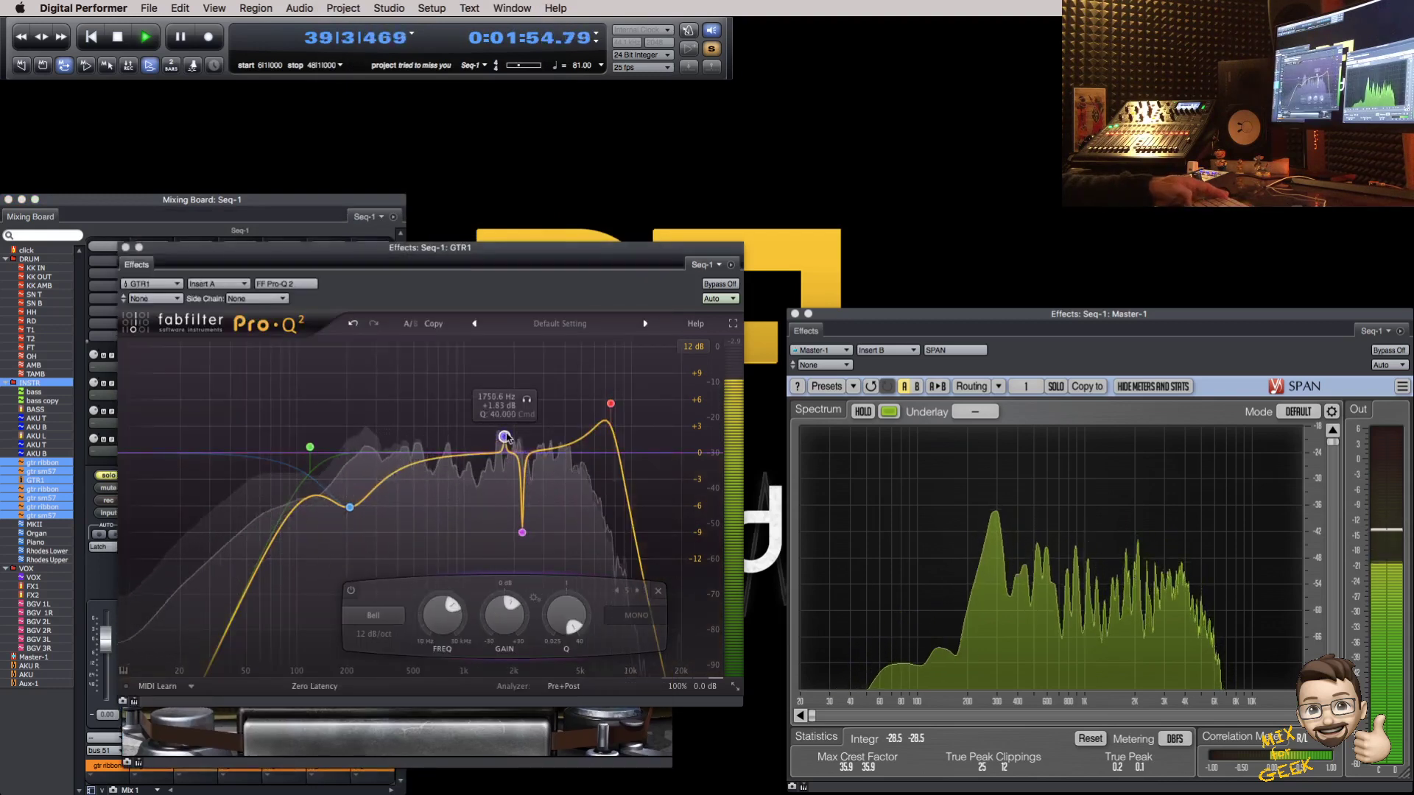
pyautogui.click(658, 594)
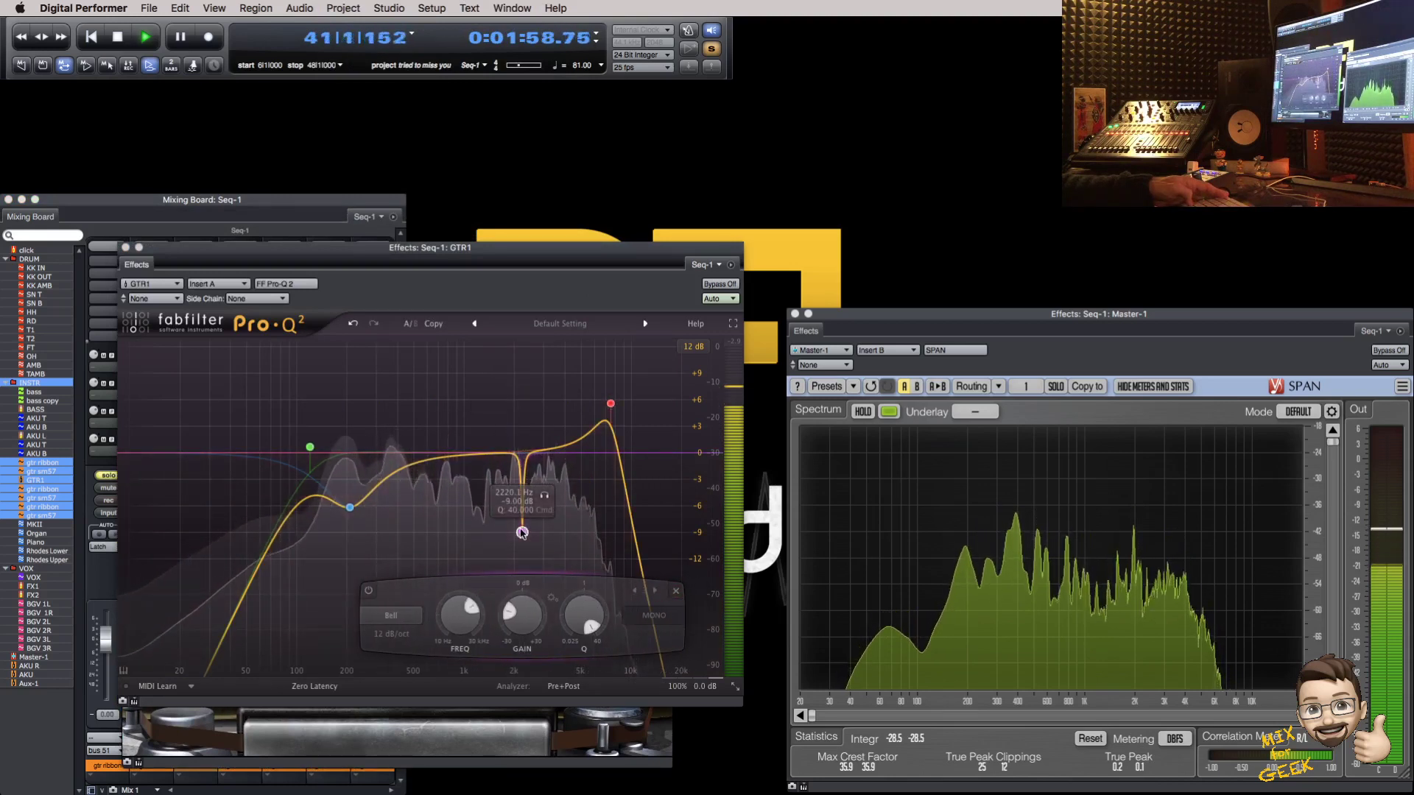
# Step: Add a bell at about 2006 Hz with Q 40 to the GTR1 EQ, set its gain to -6 dB and close the EQ
pyautogui.click(506, 452)
pyautogui.moveTo(507, 451); pyautogui.dragTo(516, 382)
pyautogui.scroll(10, 507, 436)
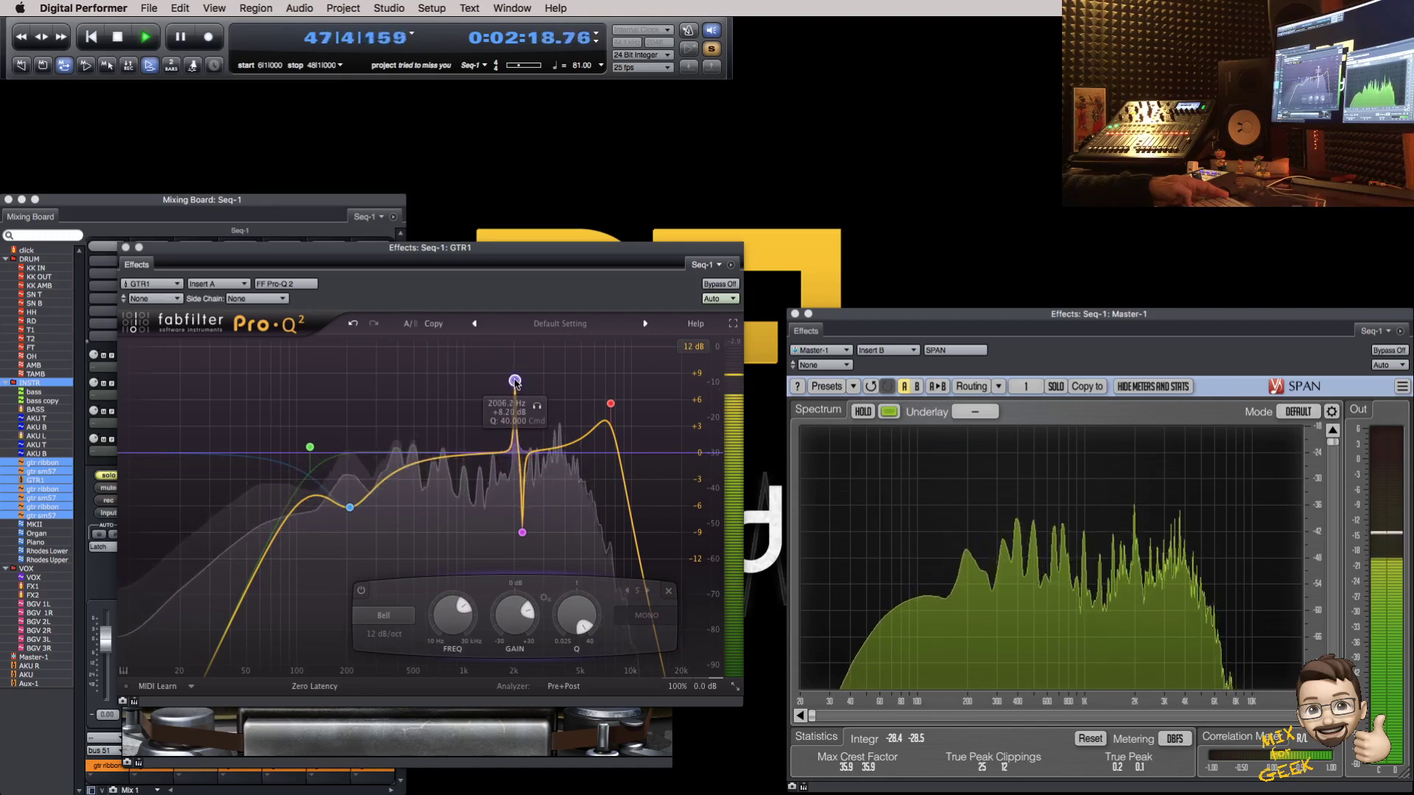
pyautogui.doubleClick(515, 614)
pyautogui.write('-6')
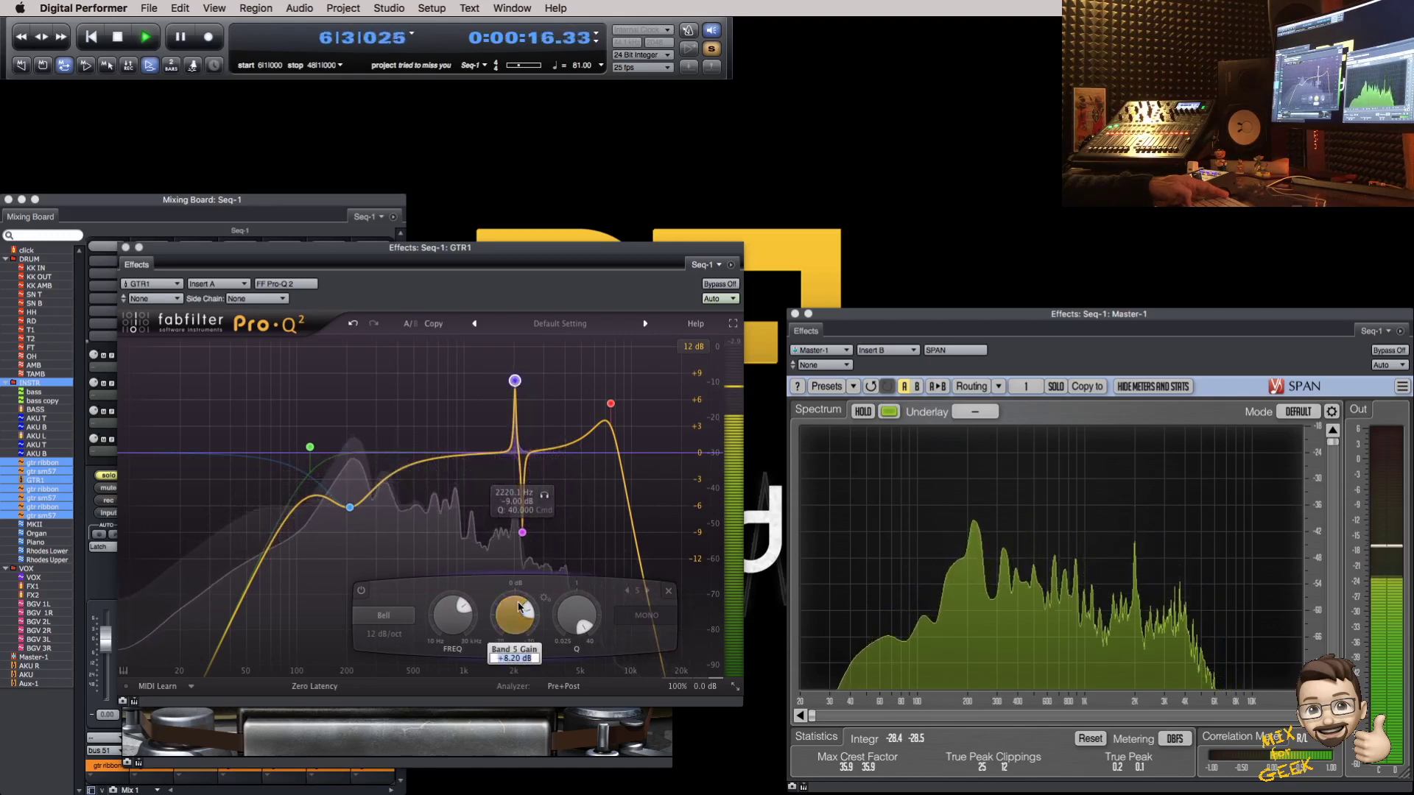
pyautogui.press('super+w')
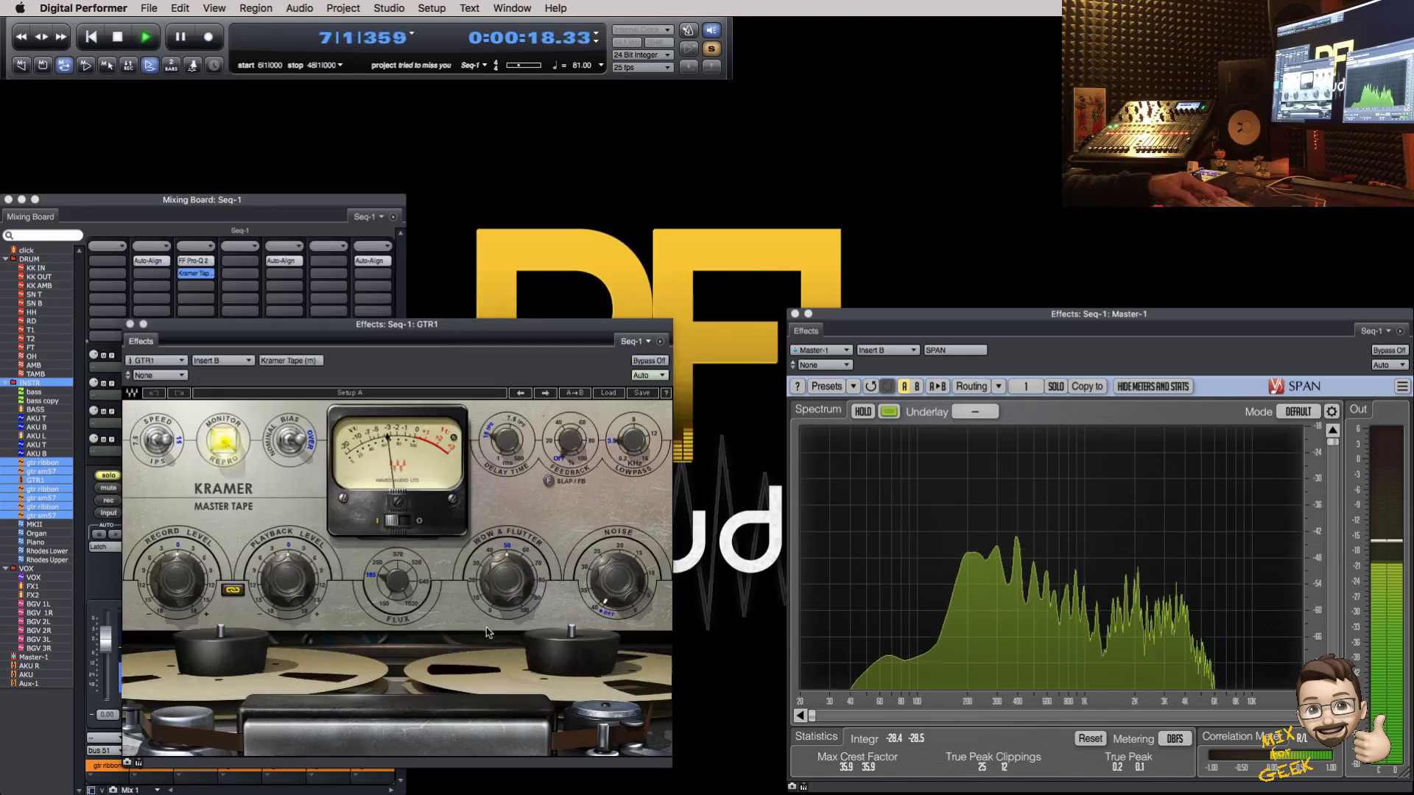
# Step: Load the Lead Elec-Gtr Slap preset in Kramer Tape, switch to Lead Elec-Gtr Dly and set the feedback to 11.1
pyautogui.click(609, 392)
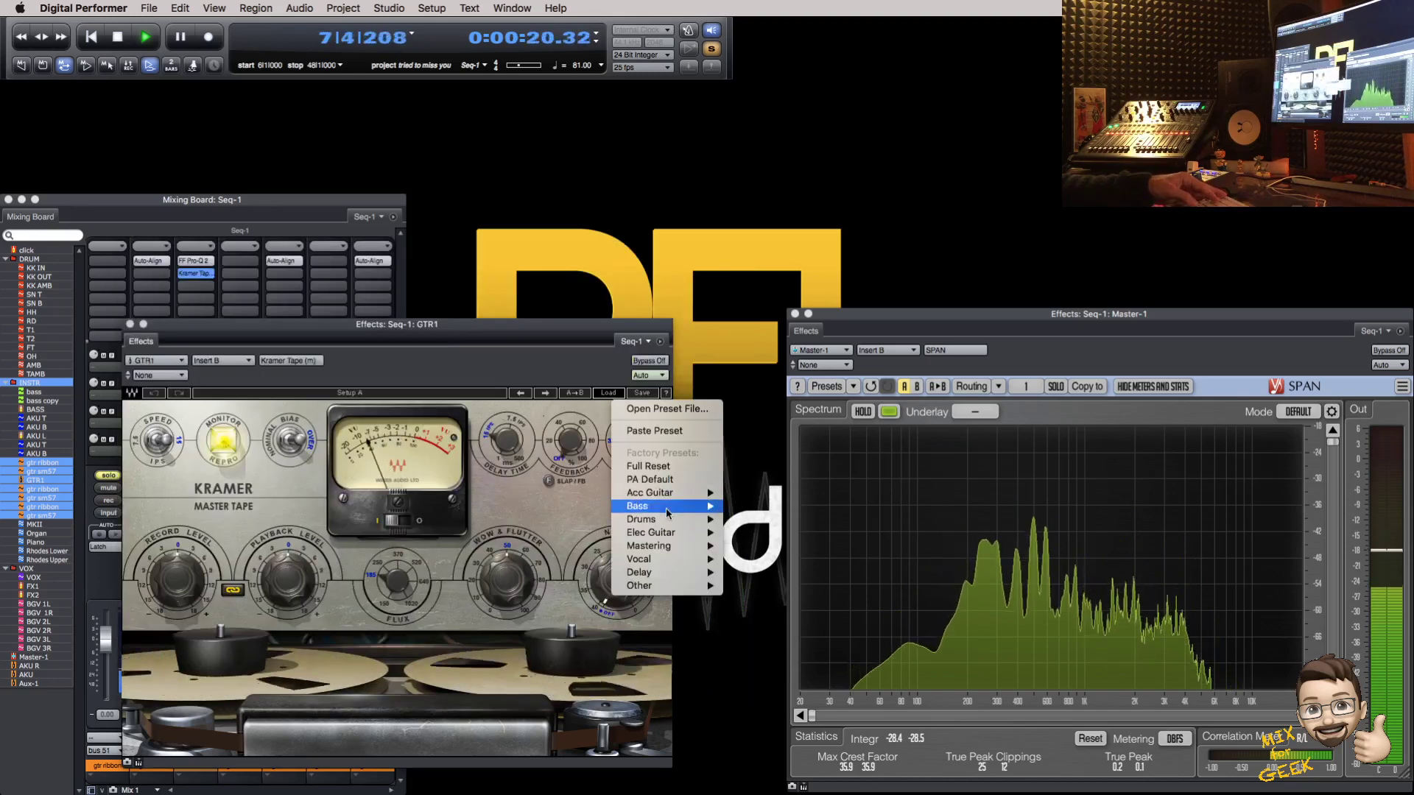
pyautogui.moveTo(660, 522)
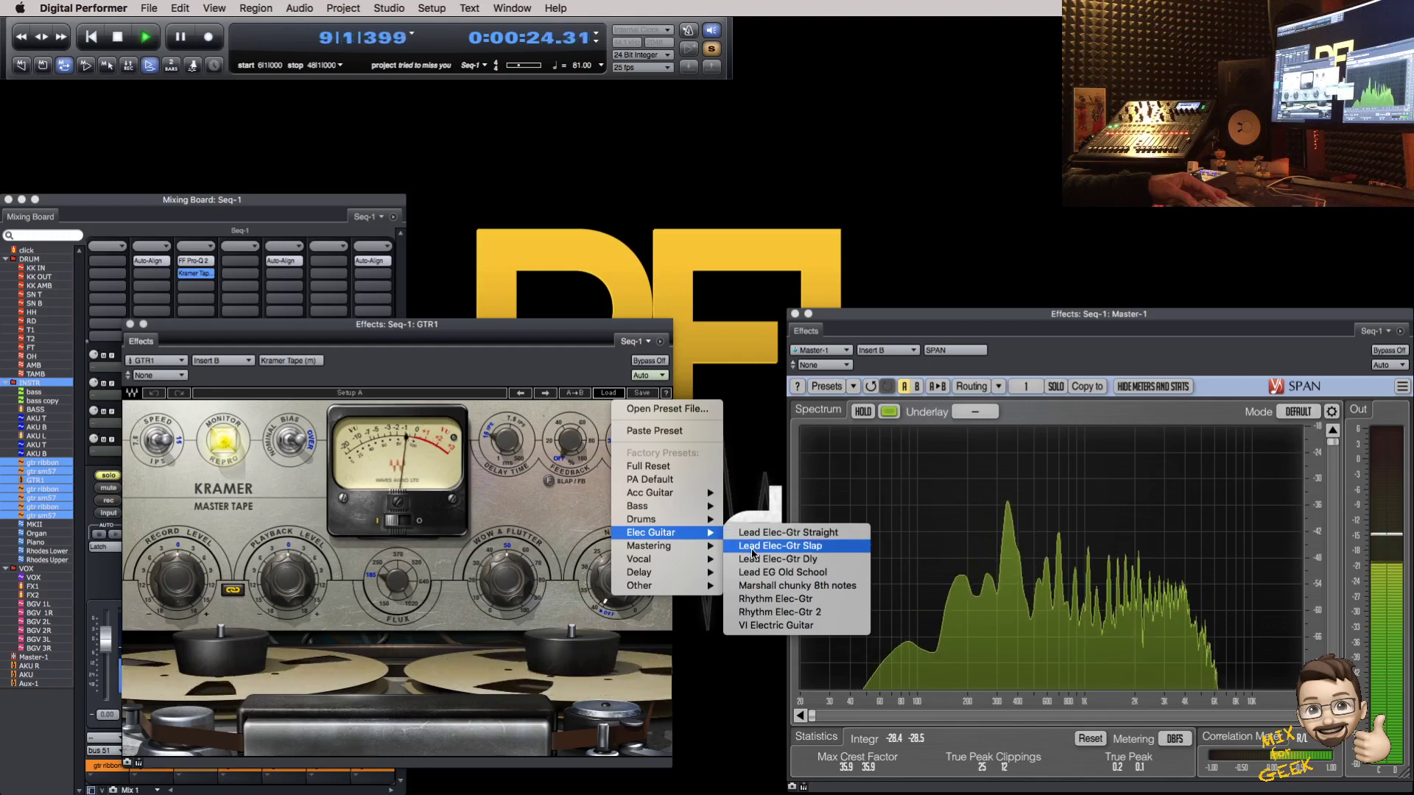
pyautogui.click(753, 546)
pyautogui.press('space')
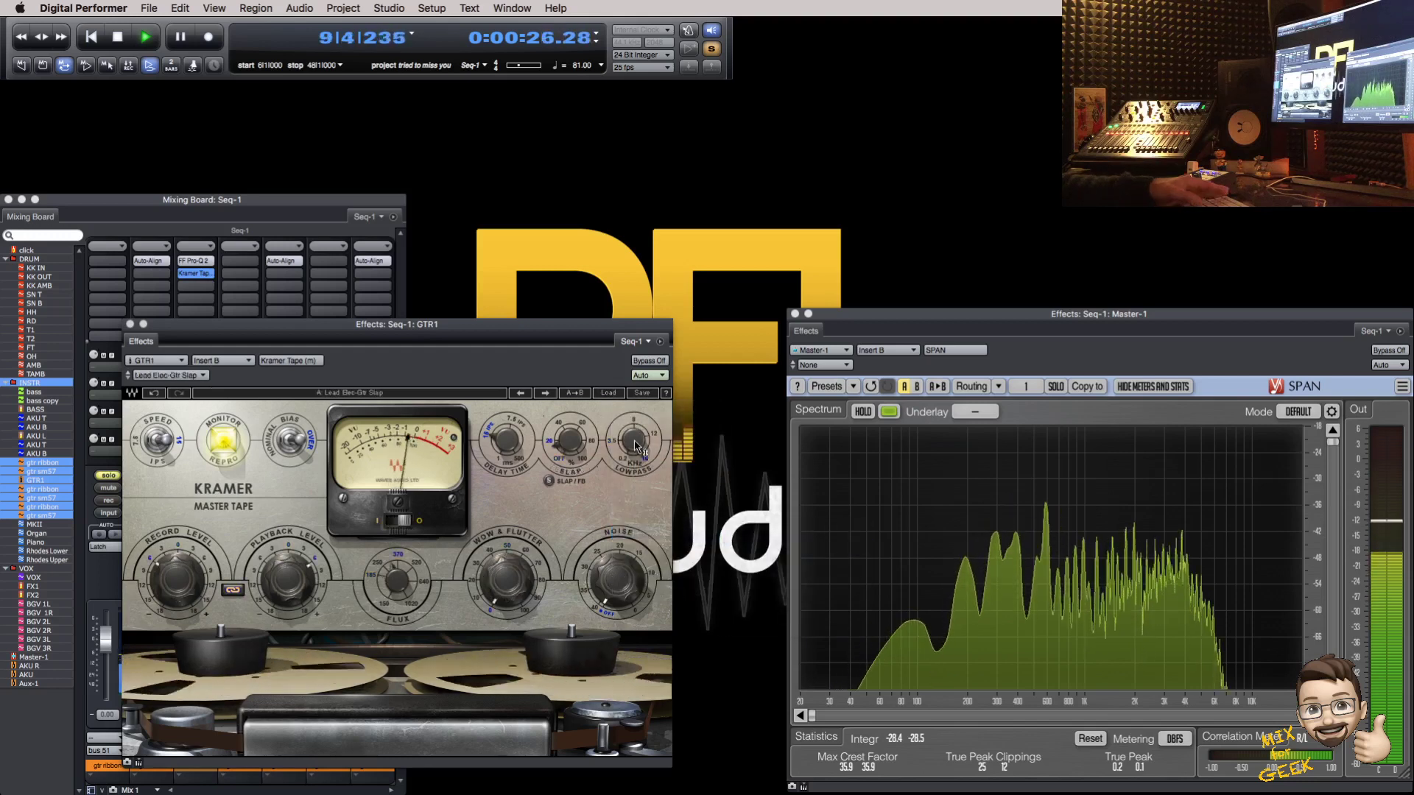
pyautogui.click(545, 394)
pyautogui.press('space')
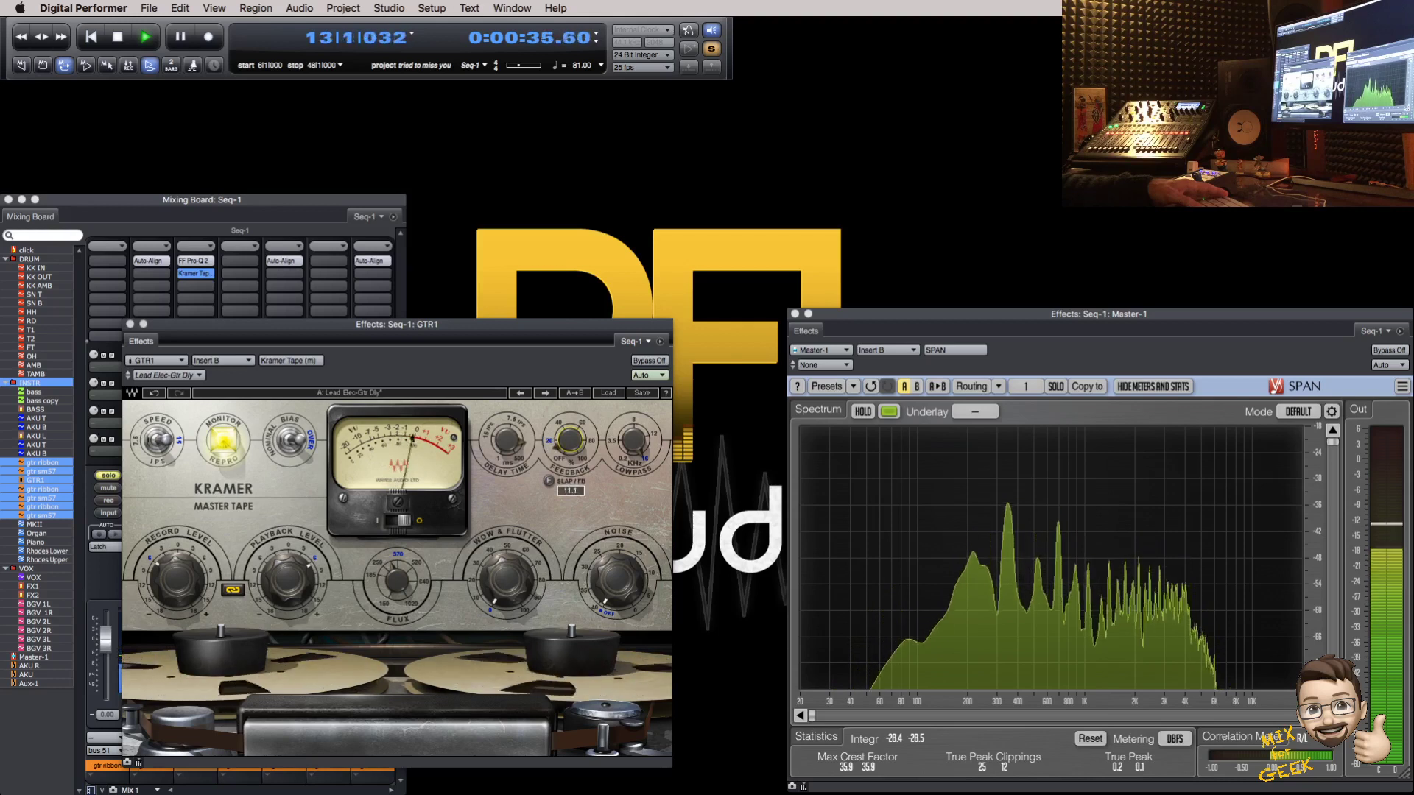
# Step: Compare the guitar sound with Kramer Tape bypassed and active, and close the plug-in window
pyautogui.moveTo(573, 350); pyautogui.dragTo(630, 294)
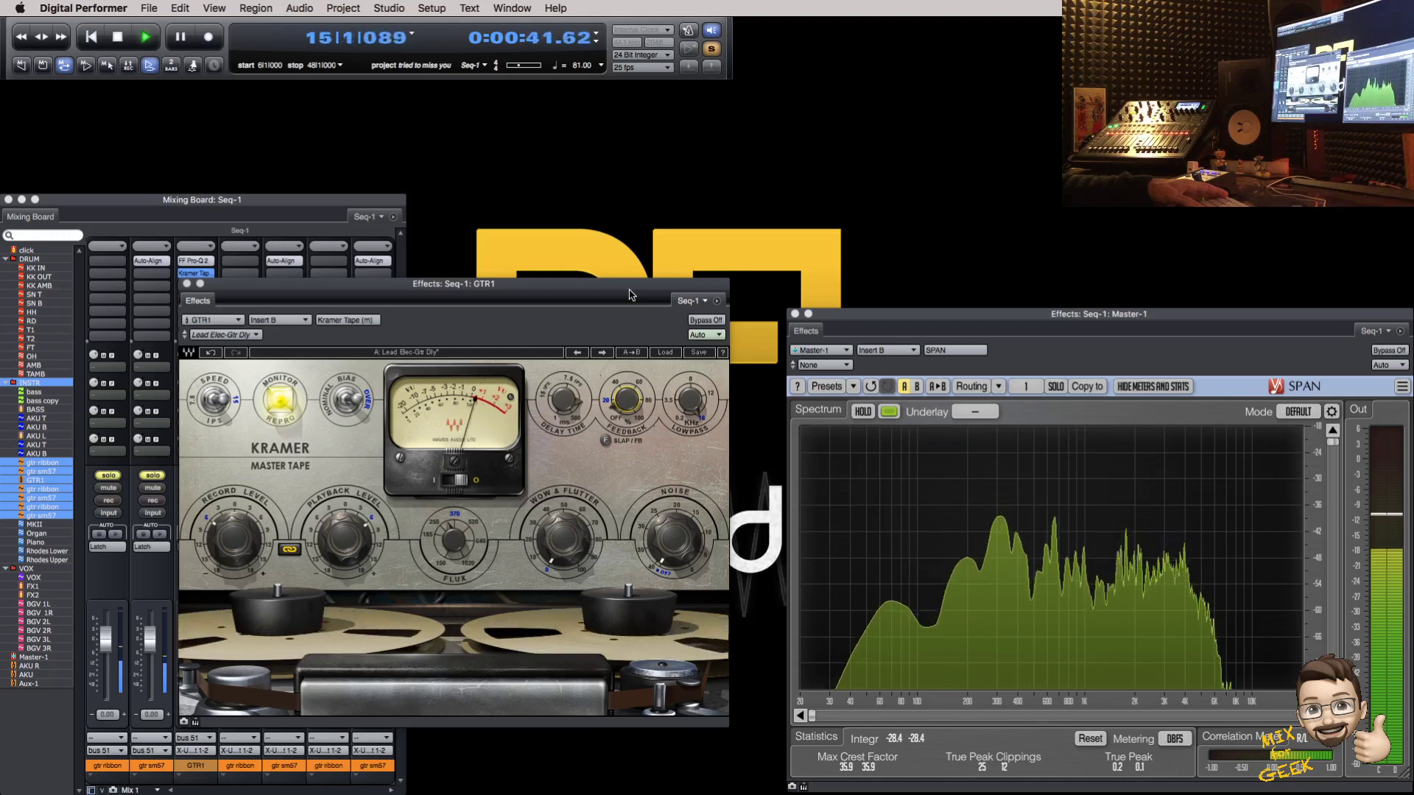
pyautogui.click(692, 320)
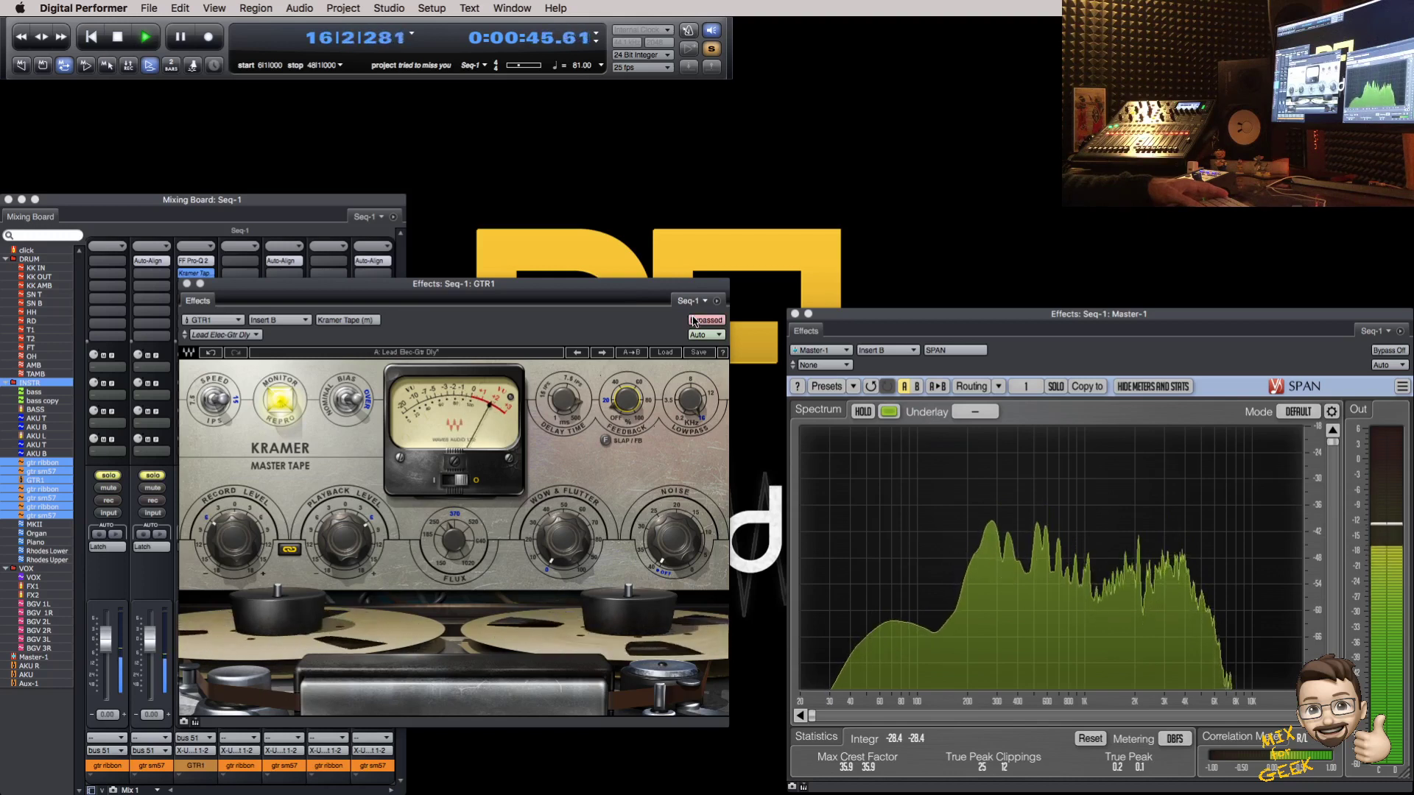
pyautogui.click(693, 320)
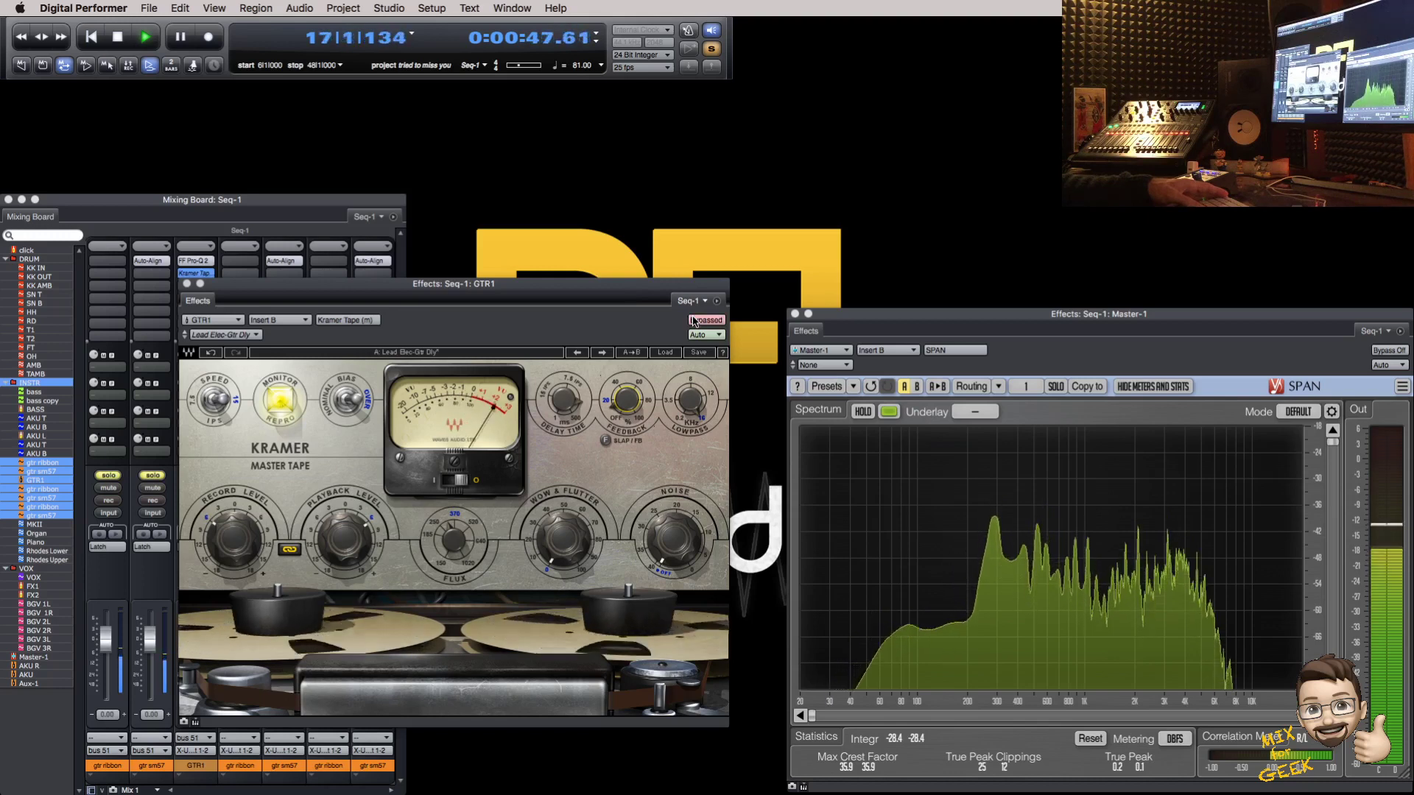
pyautogui.moveTo(634, 293); pyautogui.dragTo(644, 293)
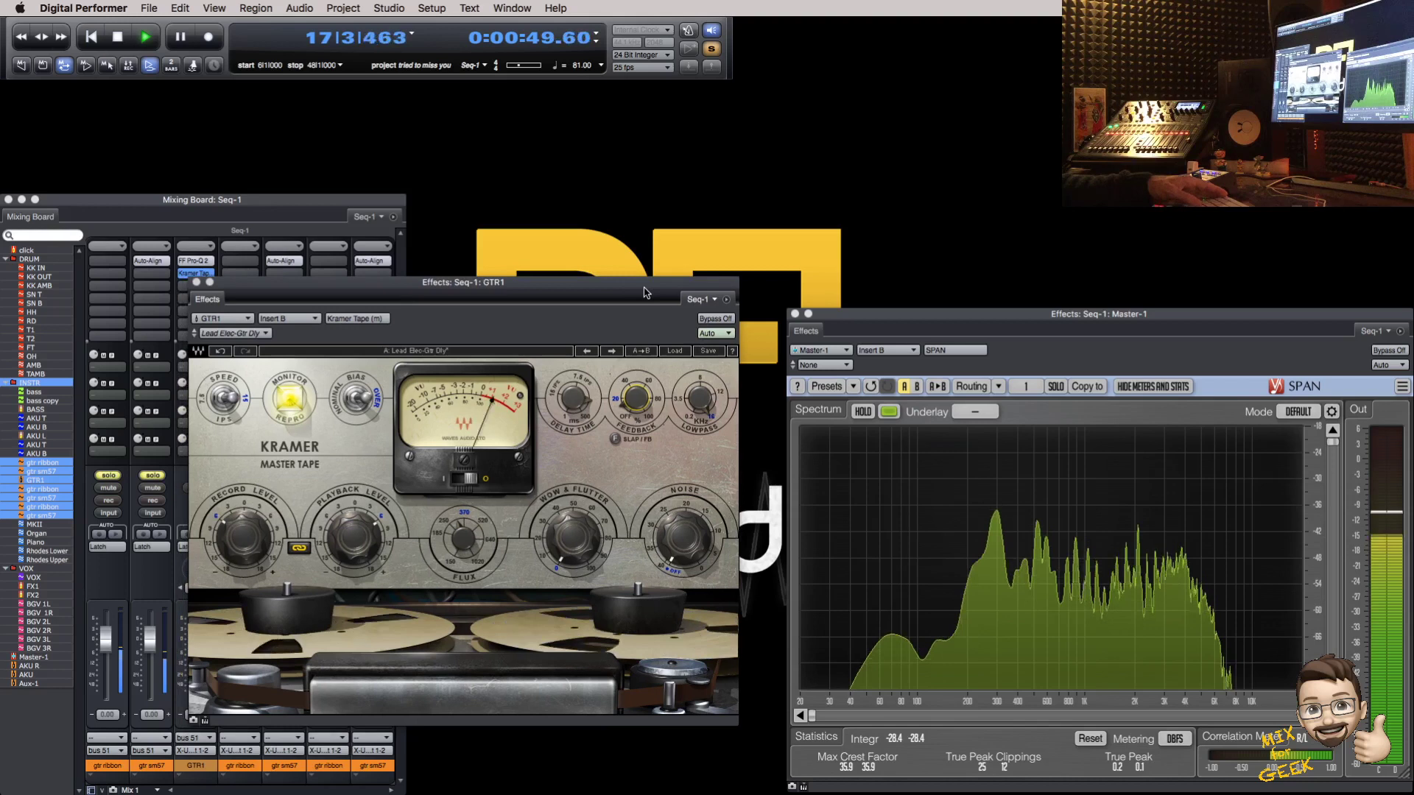
pyautogui.press('super+w')
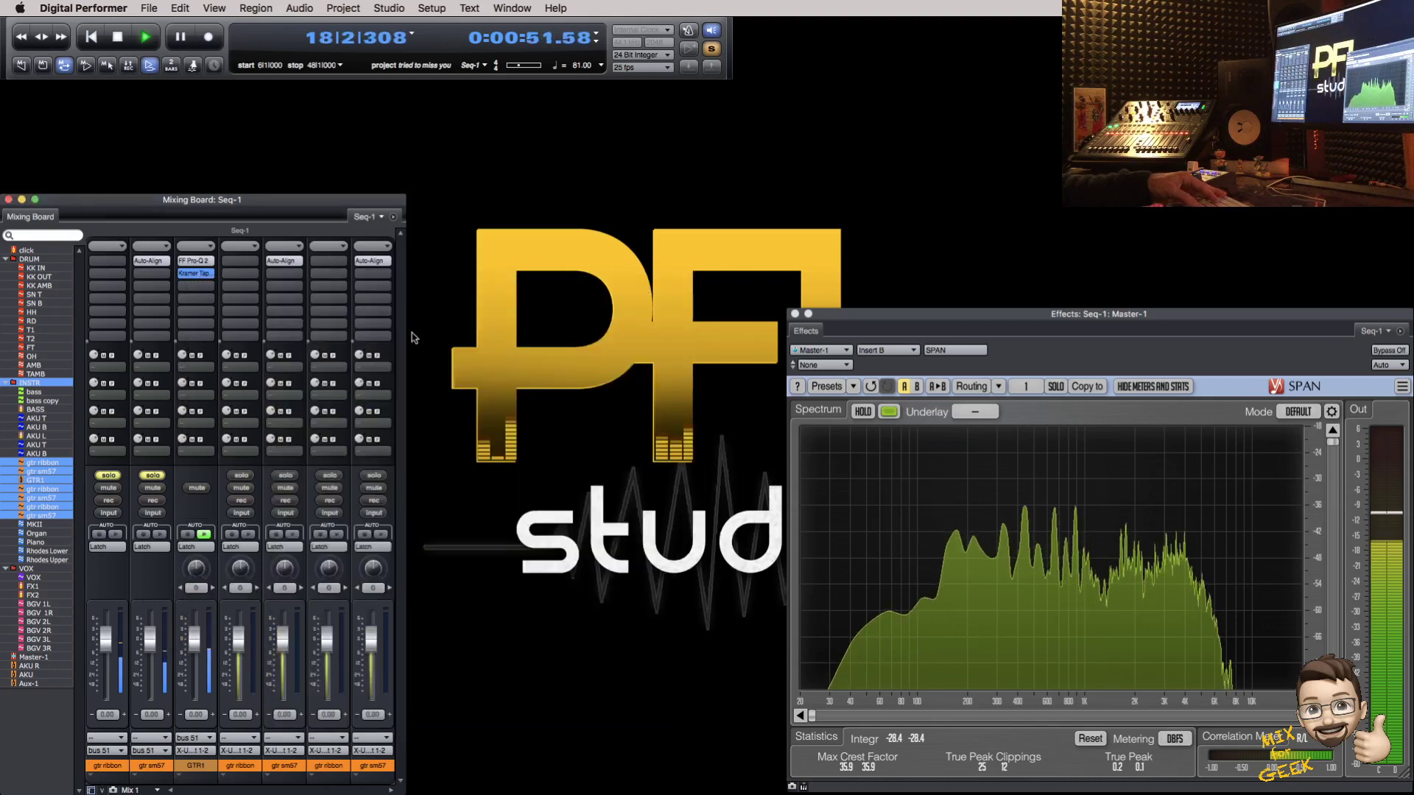
# Step: Reopen the GTR1 EQ, set the Low Cut slope to 18 dB/oct and close the EQ
pyautogui.doubleClick(195, 261)
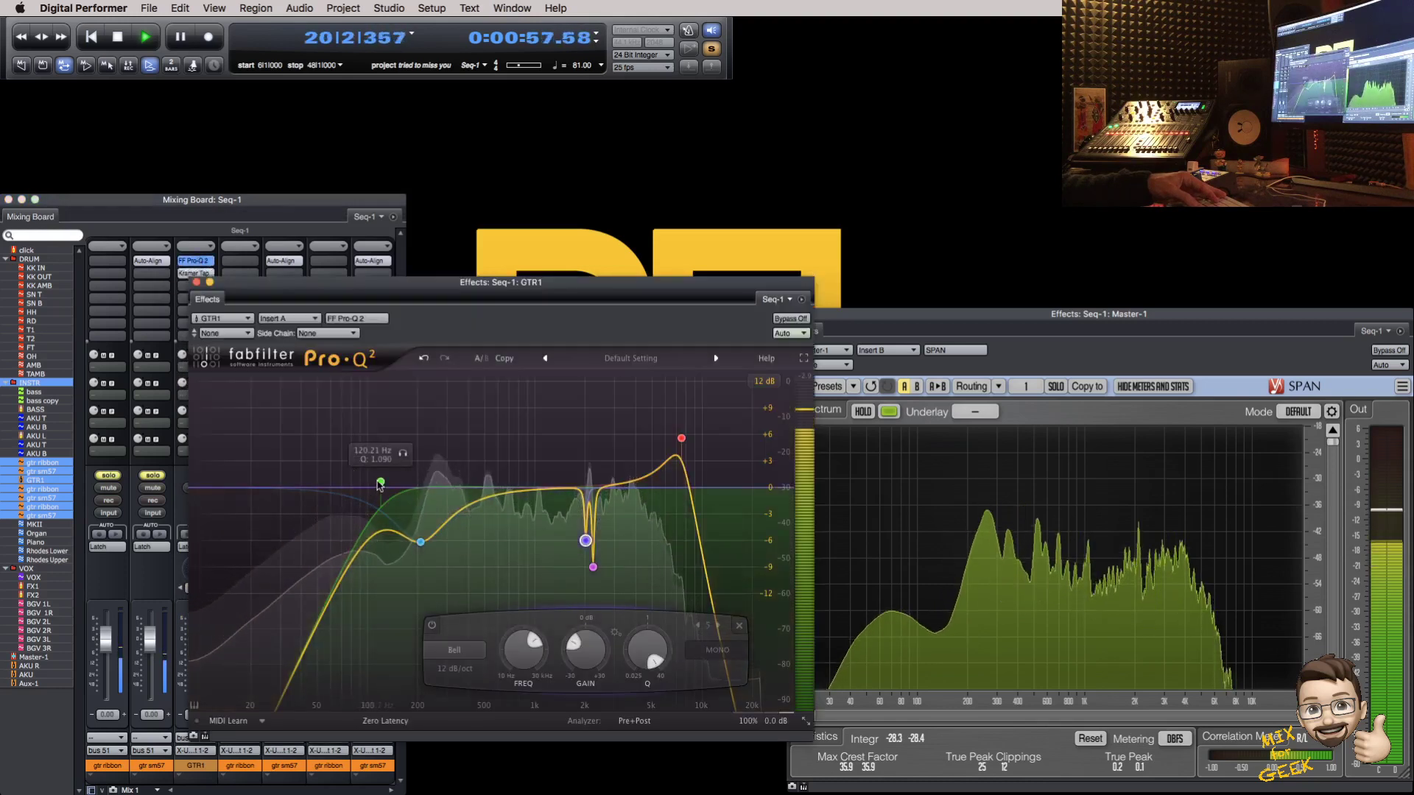
pyautogui.click(381, 482)
pyautogui.click(250, 668)
pyautogui.click(257, 713)
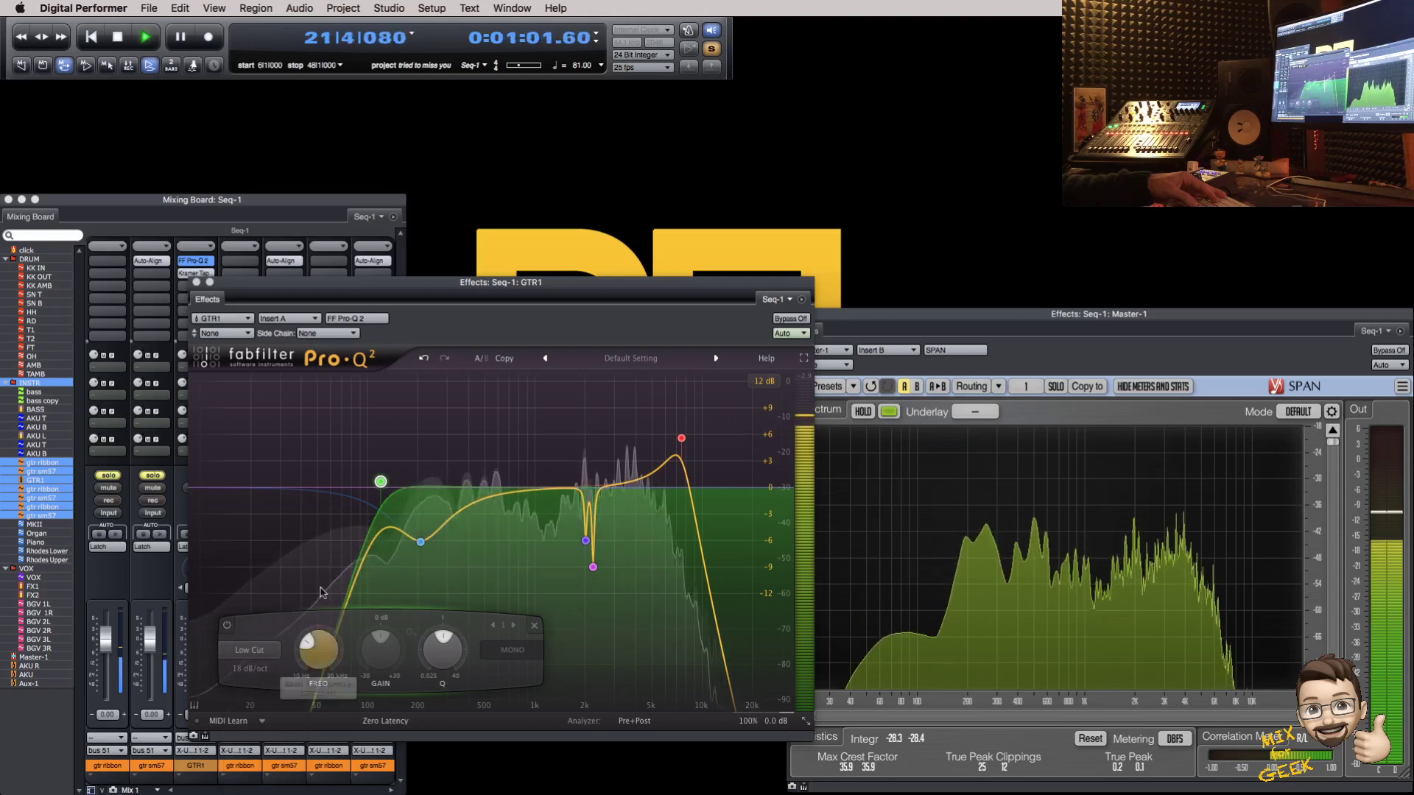
pyautogui.moveTo(380, 482)
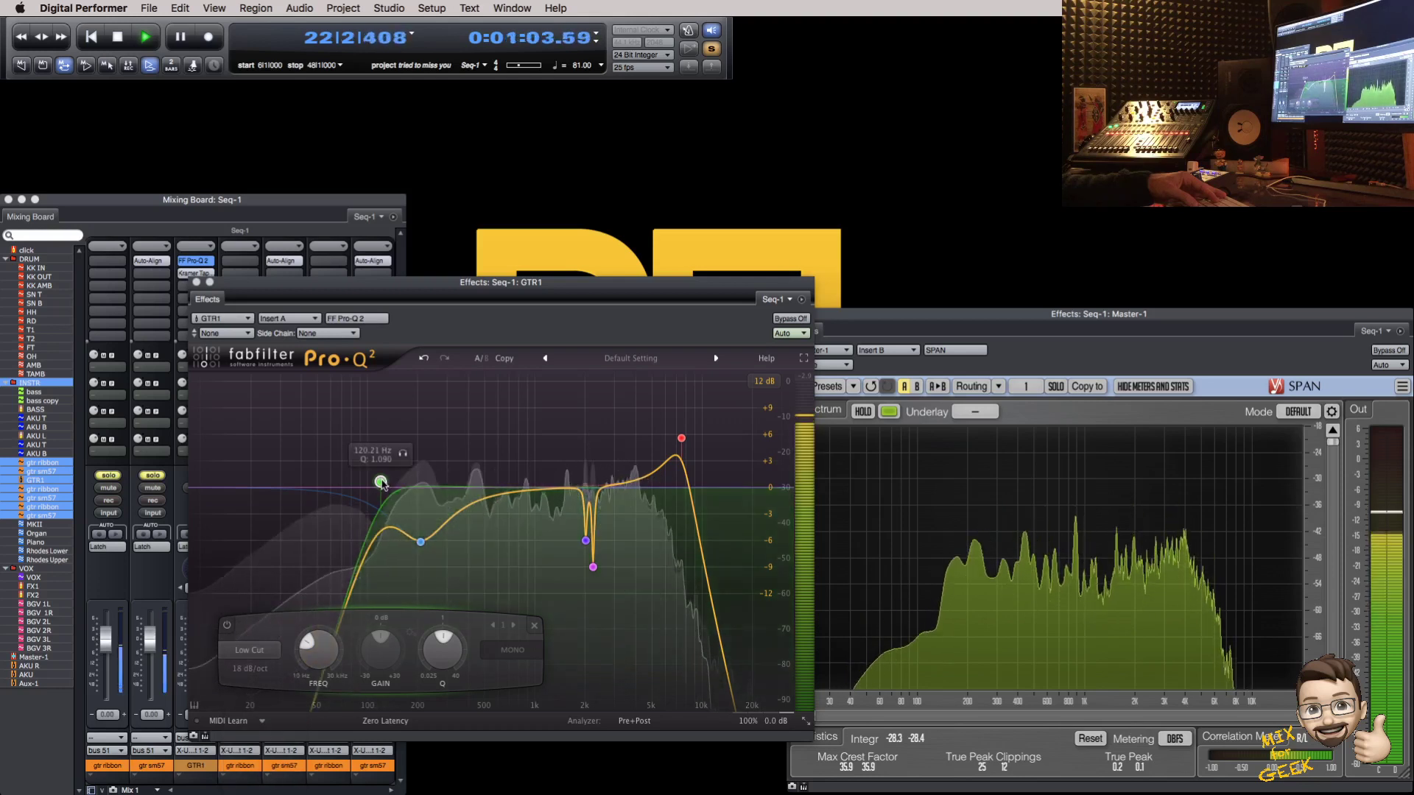
pyautogui.press('super+w')
# Step: Solo the remaining guitar tracks to hear all guitars together, and clear the solo on every guitar track
pyautogui.moveTo(246, 476); pyautogui.dragTo(373, 476)
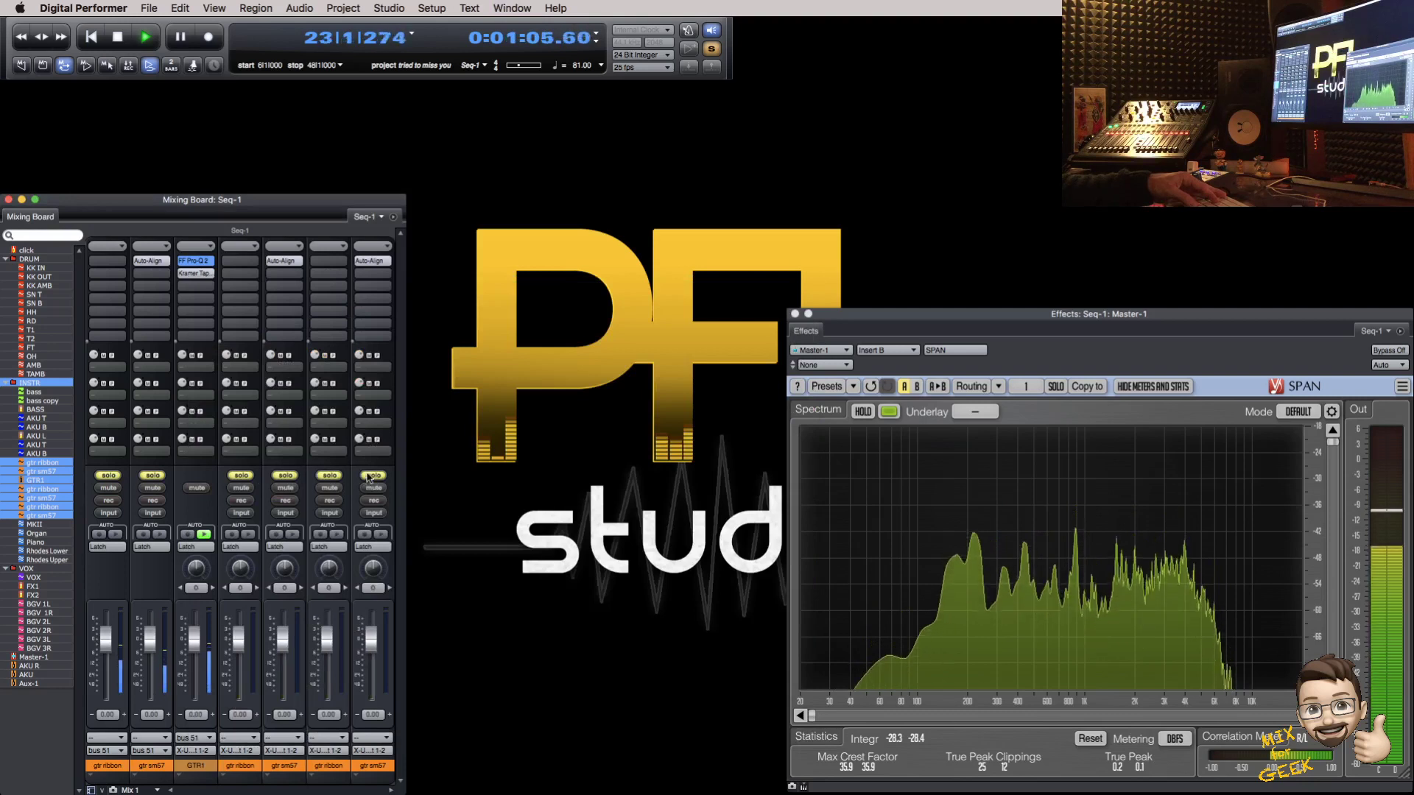
pyautogui.click(373, 475)
pyautogui.click(374, 476)
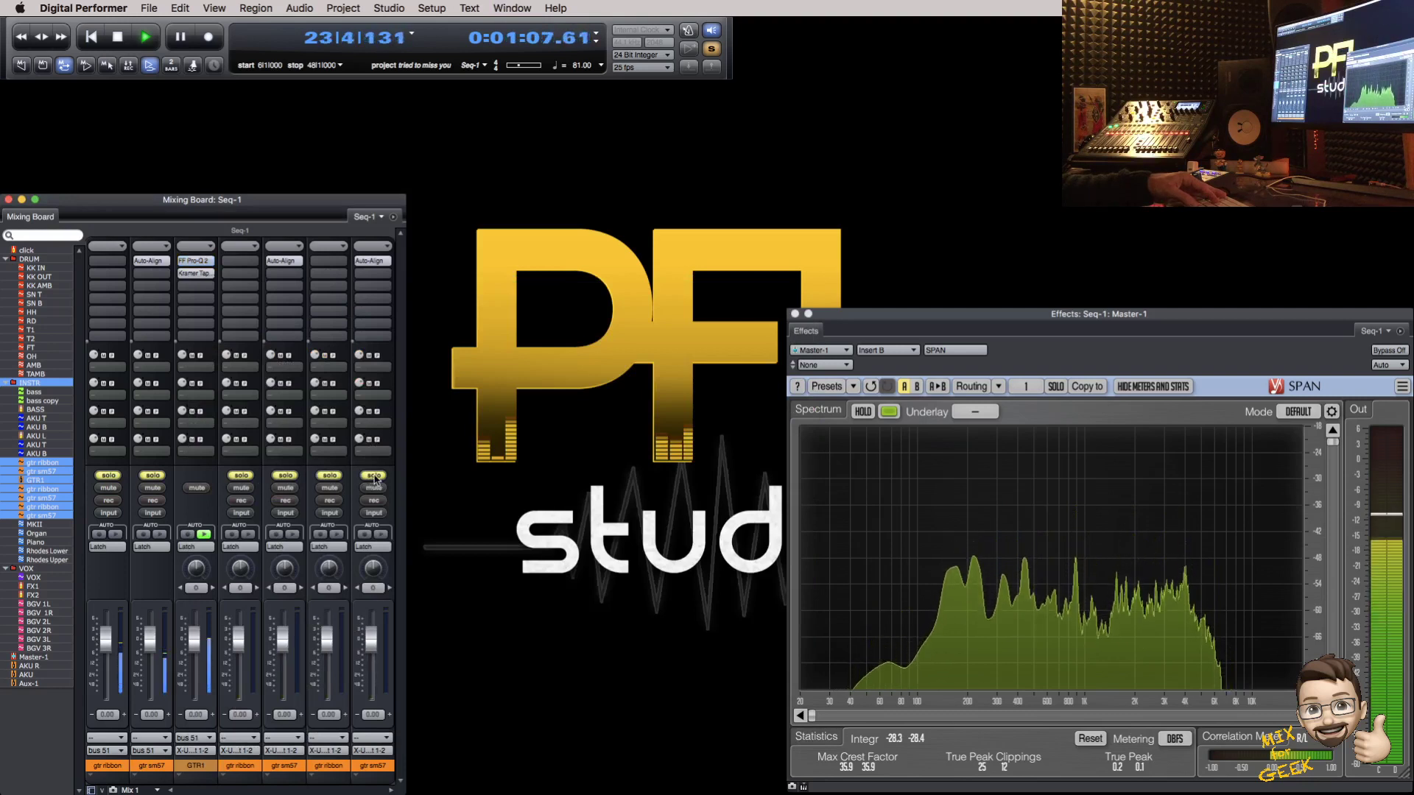
pyautogui.moveTo(374, 476); pyautogui.dragTo(108, 482)
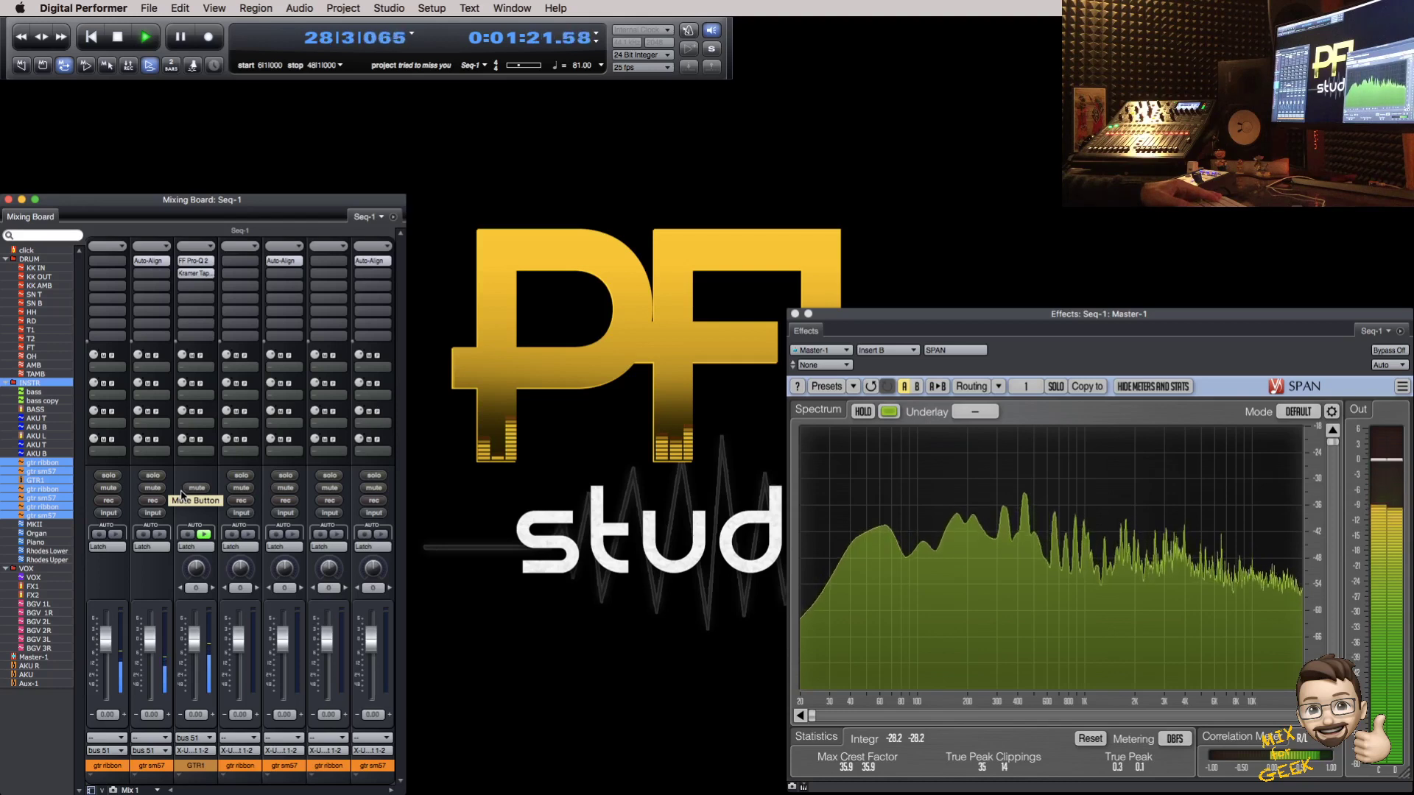
# Step: Show the MKII, Organ, Piano, Rhodes Lower and Rhodes Upper tracks in the mixing board and solo Organ
pyautogui.moveTo(37, 525); pyautogui.dragTo(53, 564)
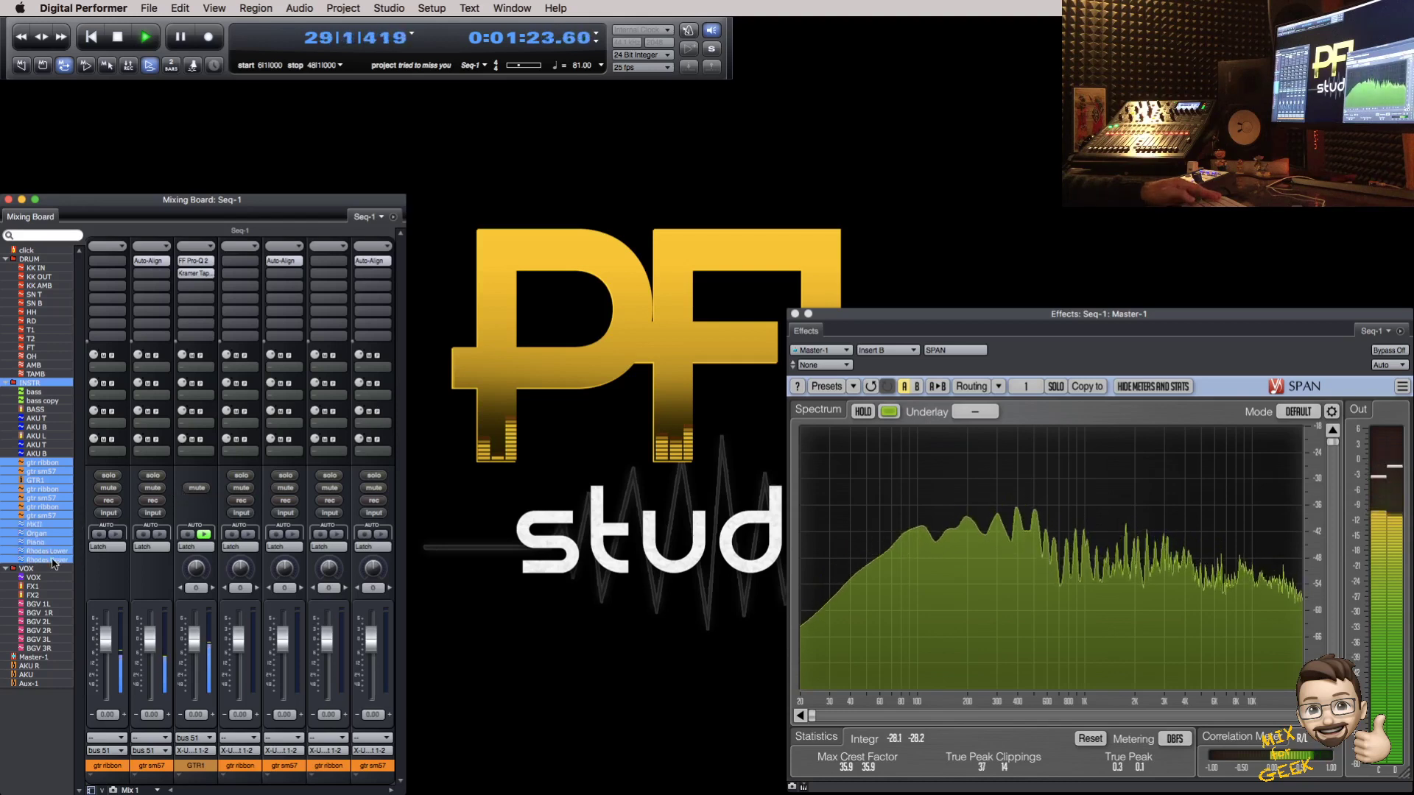
pyautogui.click(452, 477)
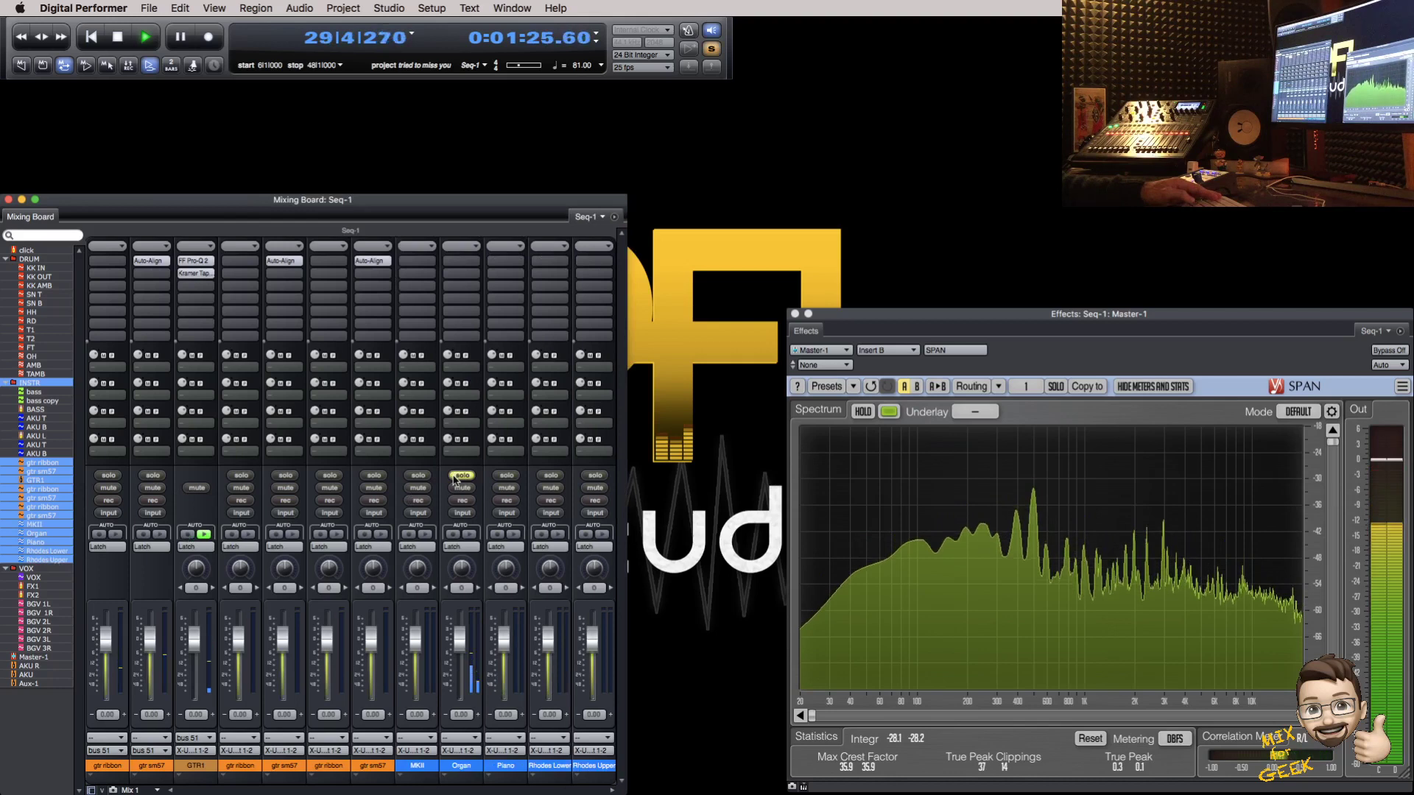
# Step: Insert the Waves CLA Effects (s) stereo plug-in on the Organ track's Insert A
pyautogui.click(460, 262)
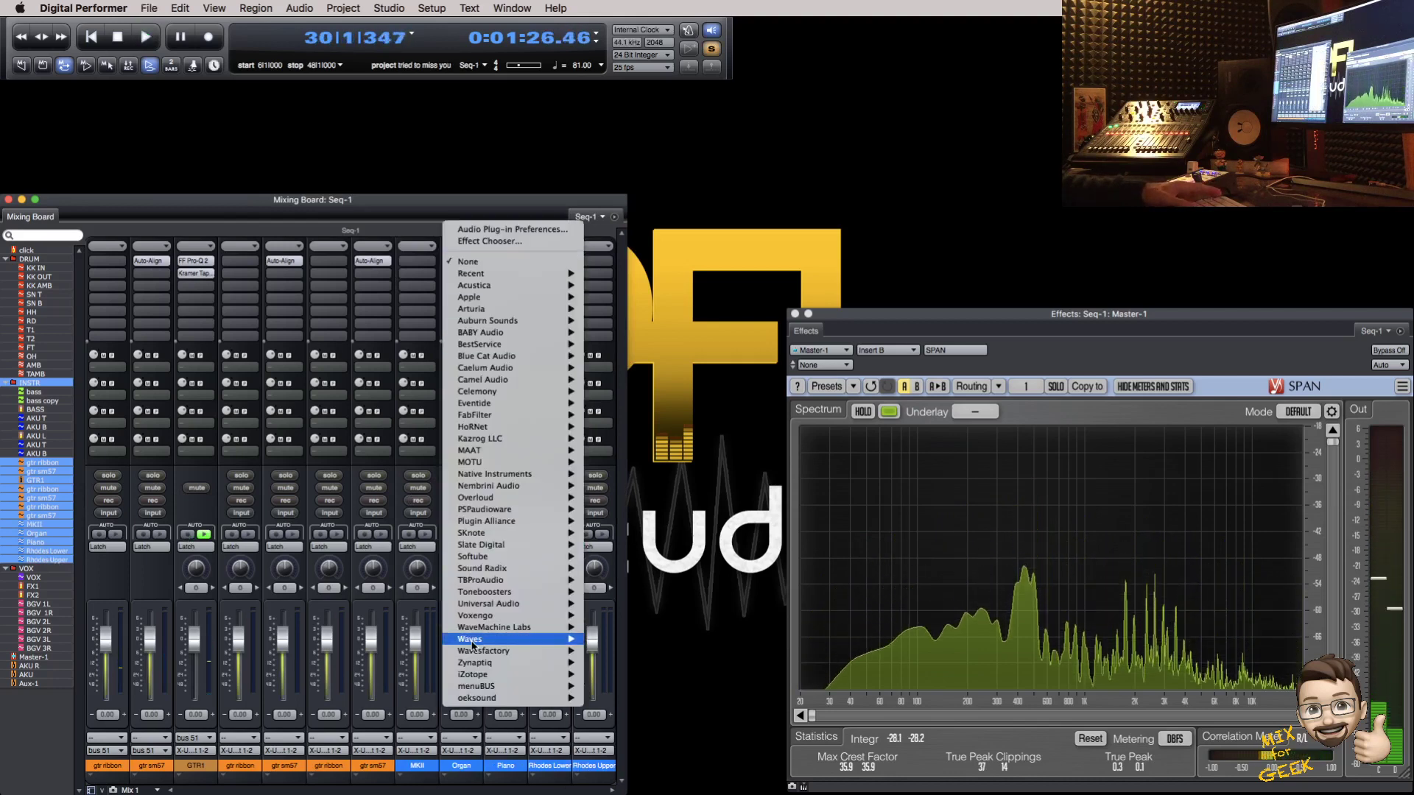
pyautogui.moveTo(472, 641)
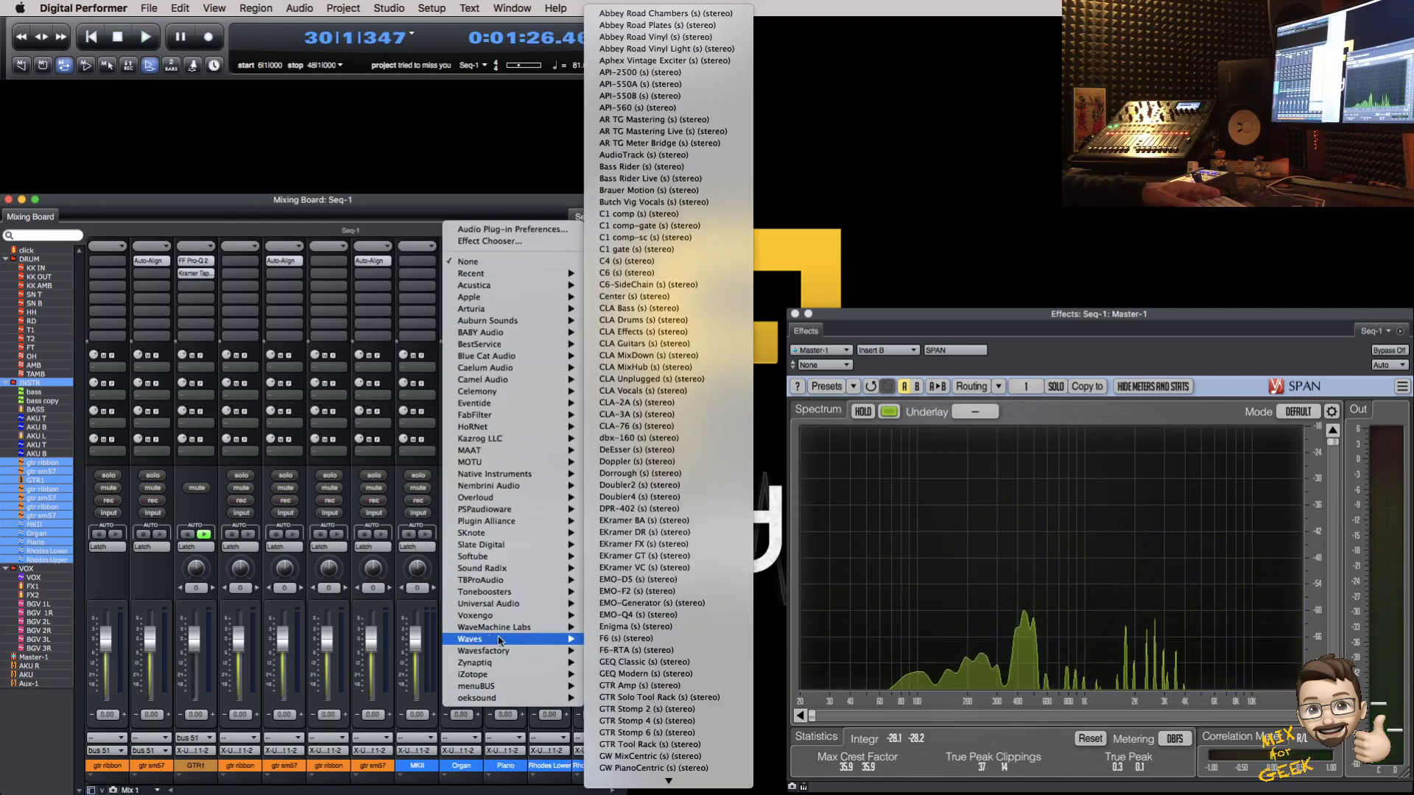
pyautogui.click(648, 332)
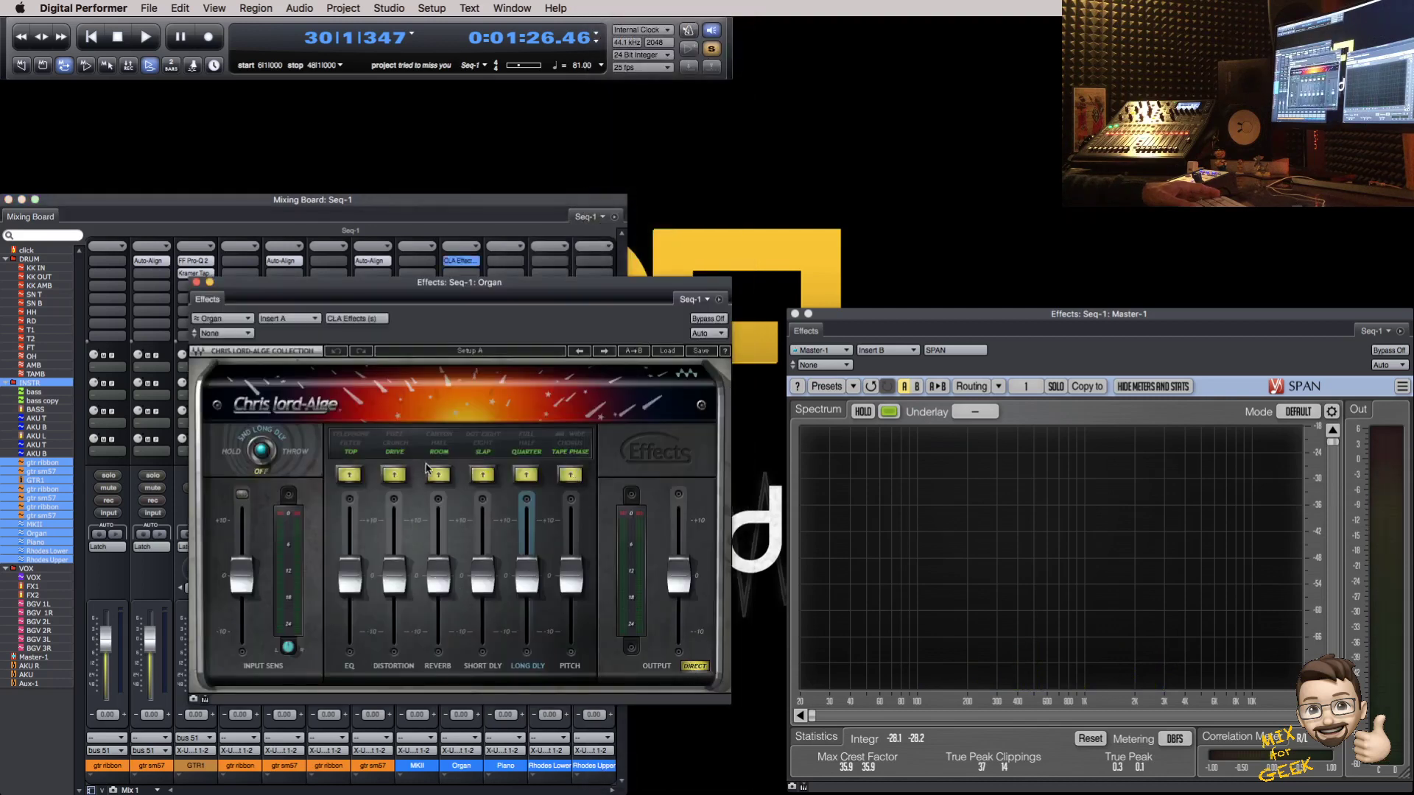
# Step: Turn off EQ and Distortion in CLA Effects, play the Organ, and raise the Pitch level while listening
pyautogui.click(352, 475)
pyautogui.press('space')
pyautogui.moveTo(592, 290); pyautogui.dragTo(676, 188)
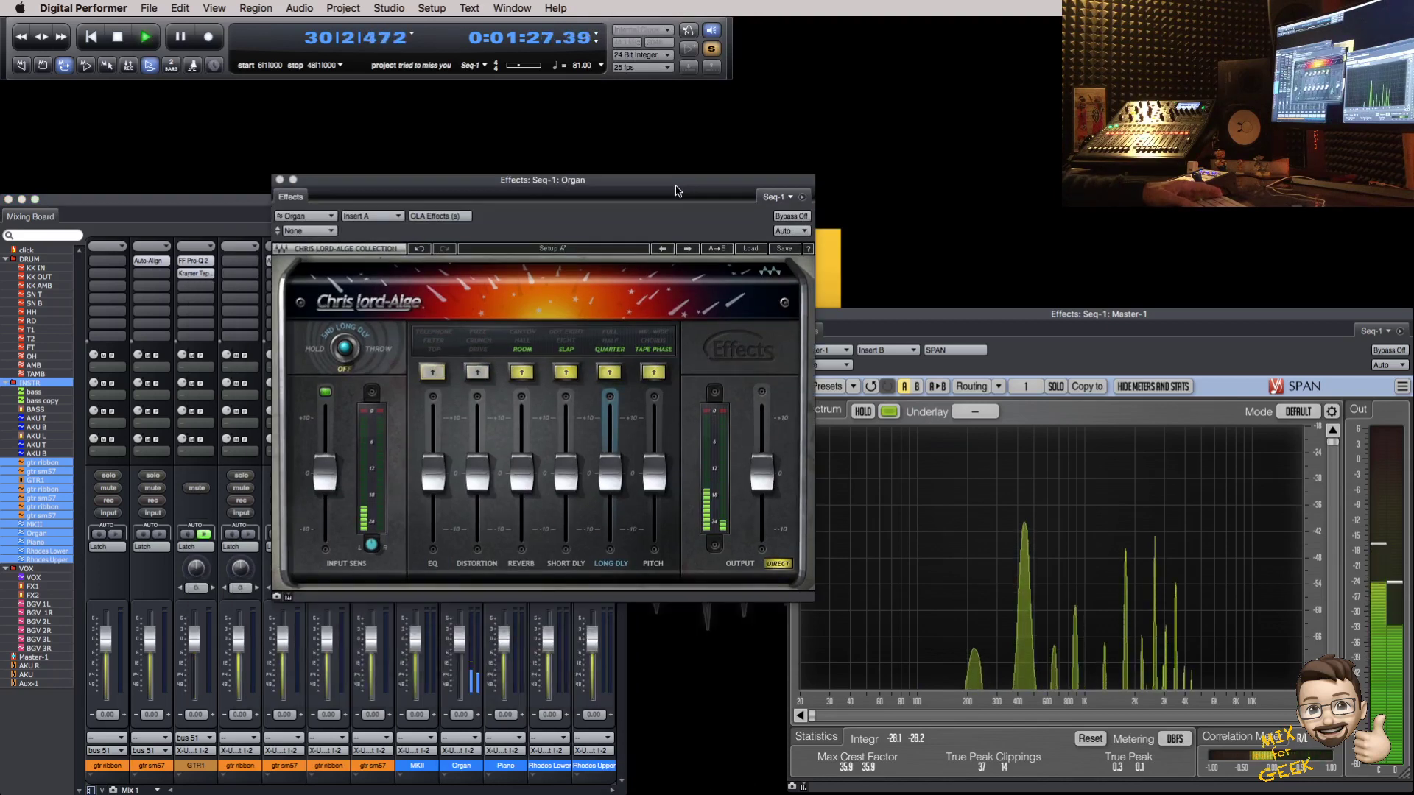
pyautogui.moveTo(654, 454); pyautogui.dragTo(659, 410)
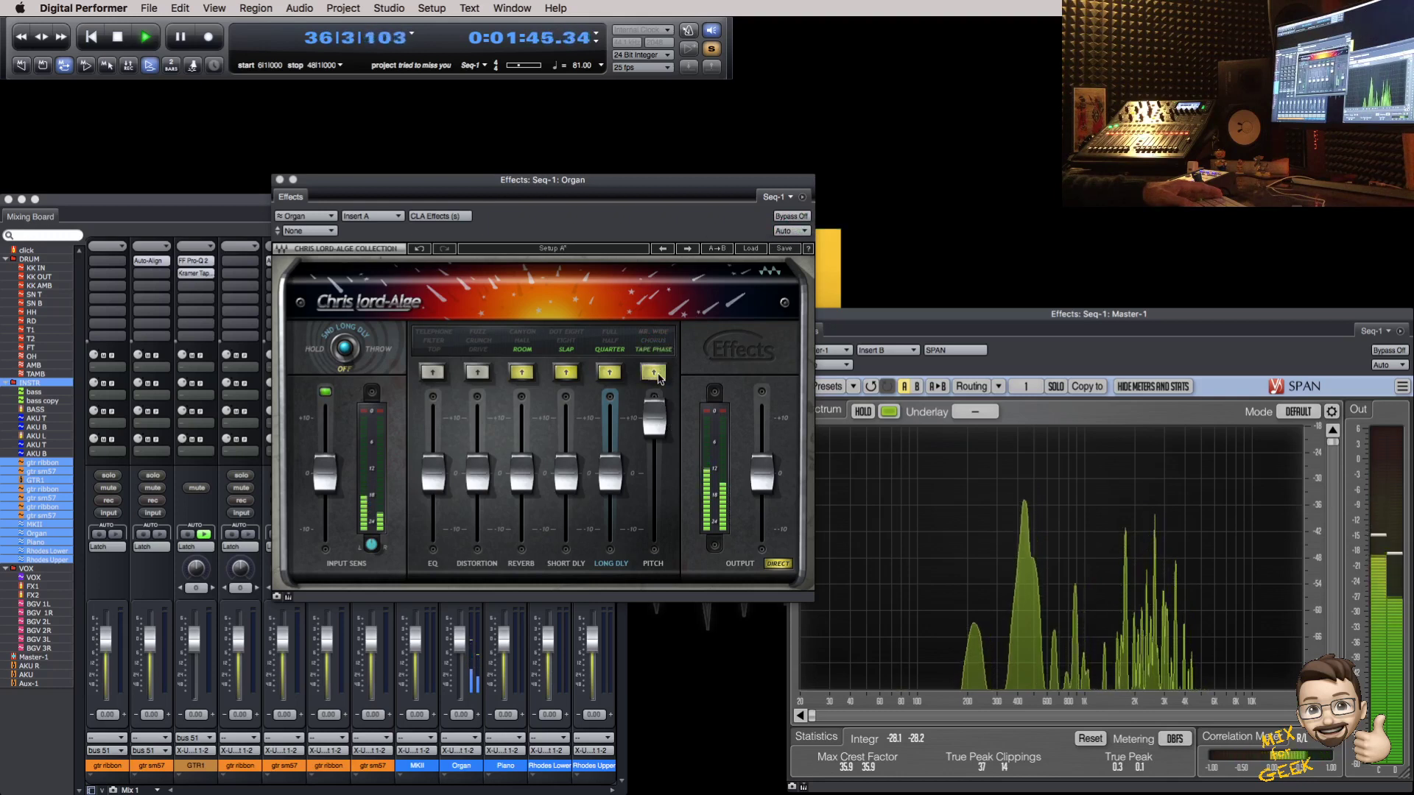
pyautogui.moveTo(654, 423); pyautogui.dragTo(654, 436)
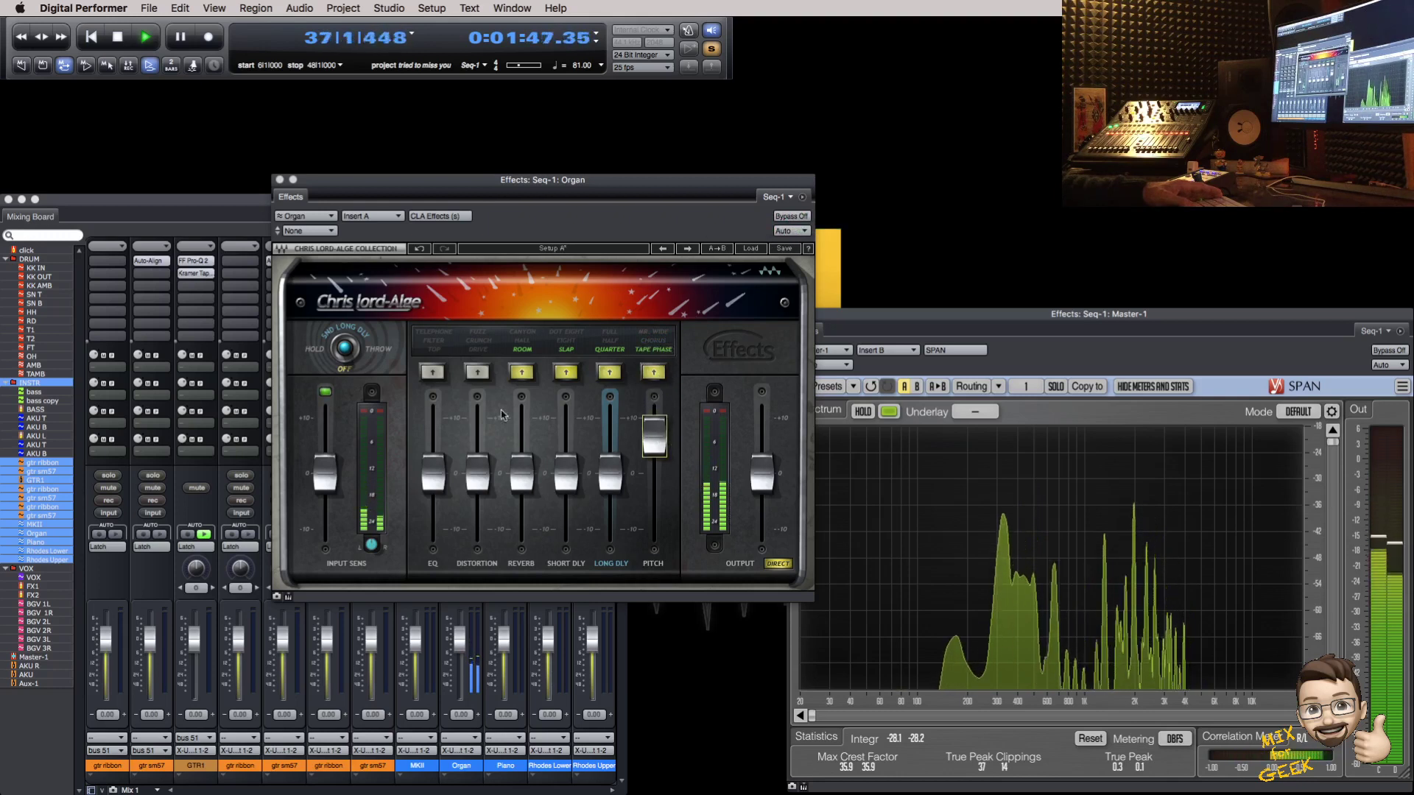
# Step: Turn on the Drive distortion in CLA Effects, set its level to about -3.7, lower the Output and compare with bypass
pyautogui.click(477, 371)
pyautogui.moveTo(477, 471); pyautogui.dragTo(552, 515)
pyautogui.moveTo(762, 492); pyautogui.dragTo(762, 517)
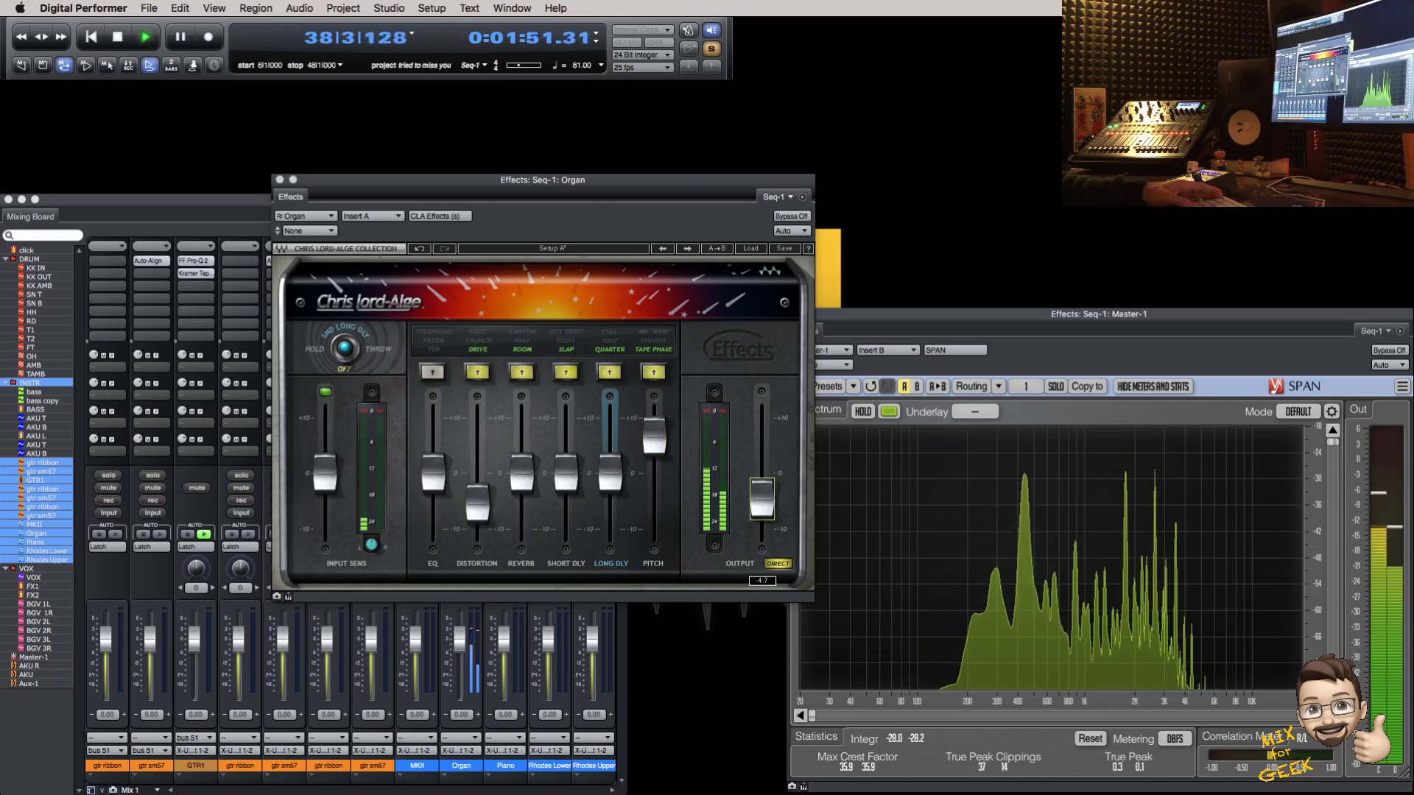
pyautogui.click(790, 218)
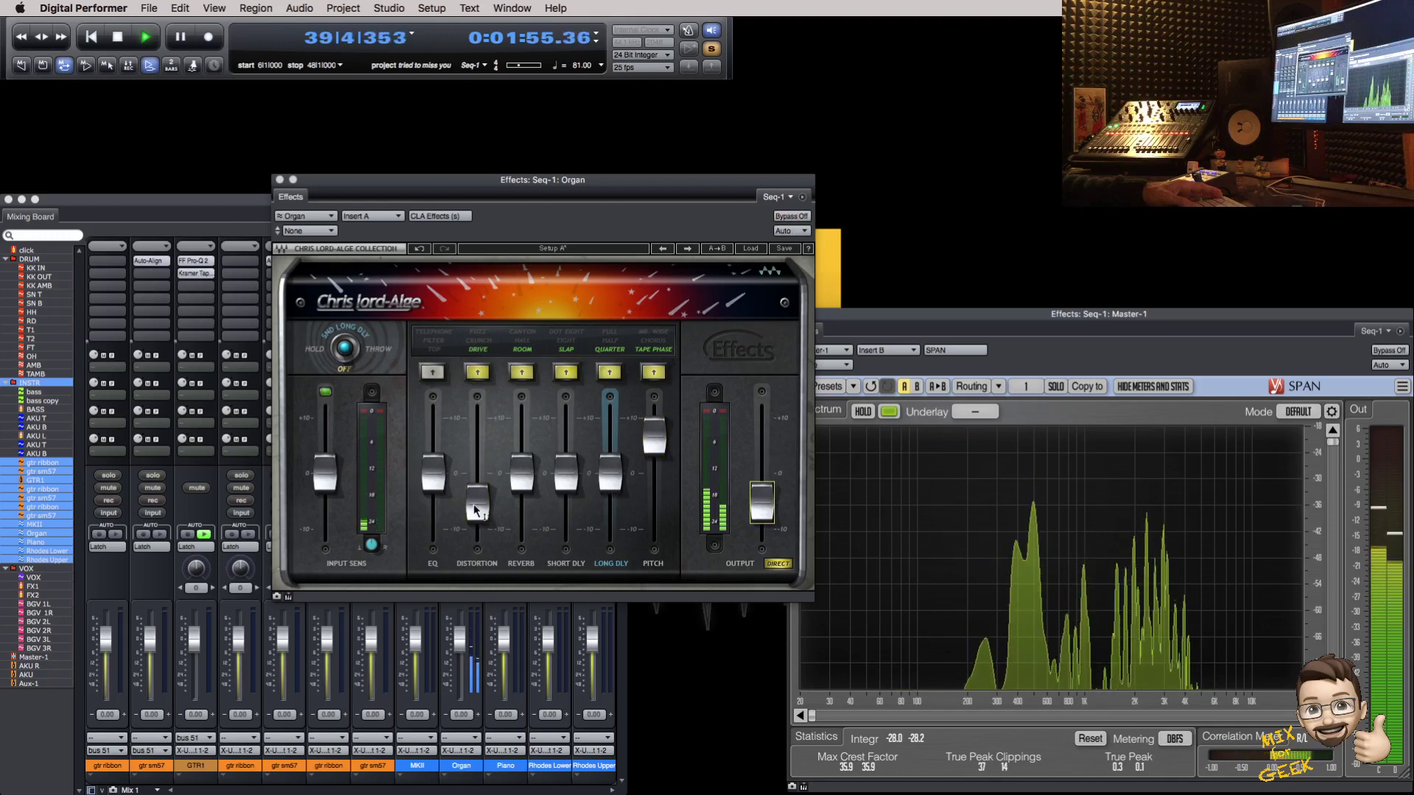
pyautogui.moveTo(477, 510); pyautogui.dragTo(477, 500)
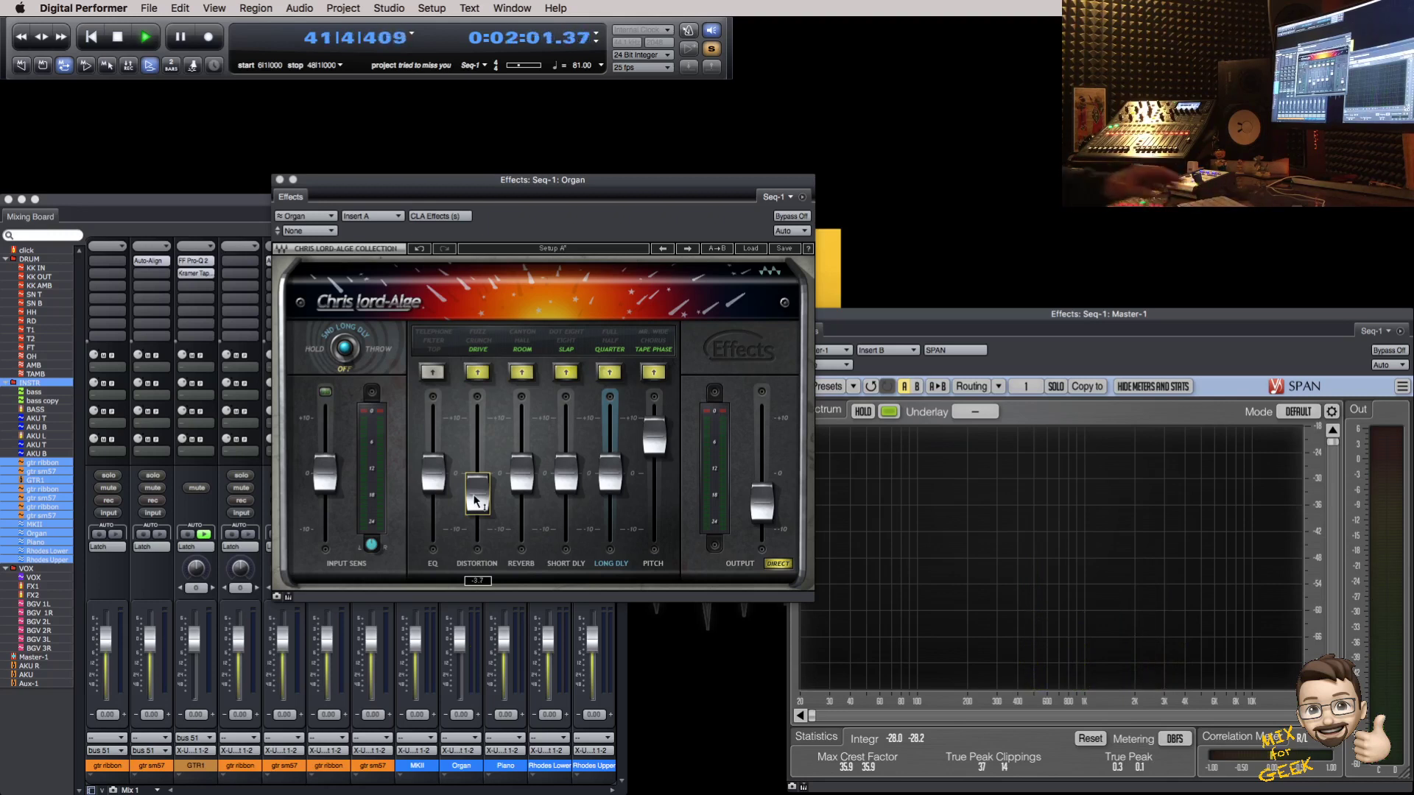
# Step: Open the Sequence Editor with its track list and show only the MKII, Organ, Piano, Rhodes Lower and Rhodes Upper tracks
pyautogui.hotkey('shift', 's')
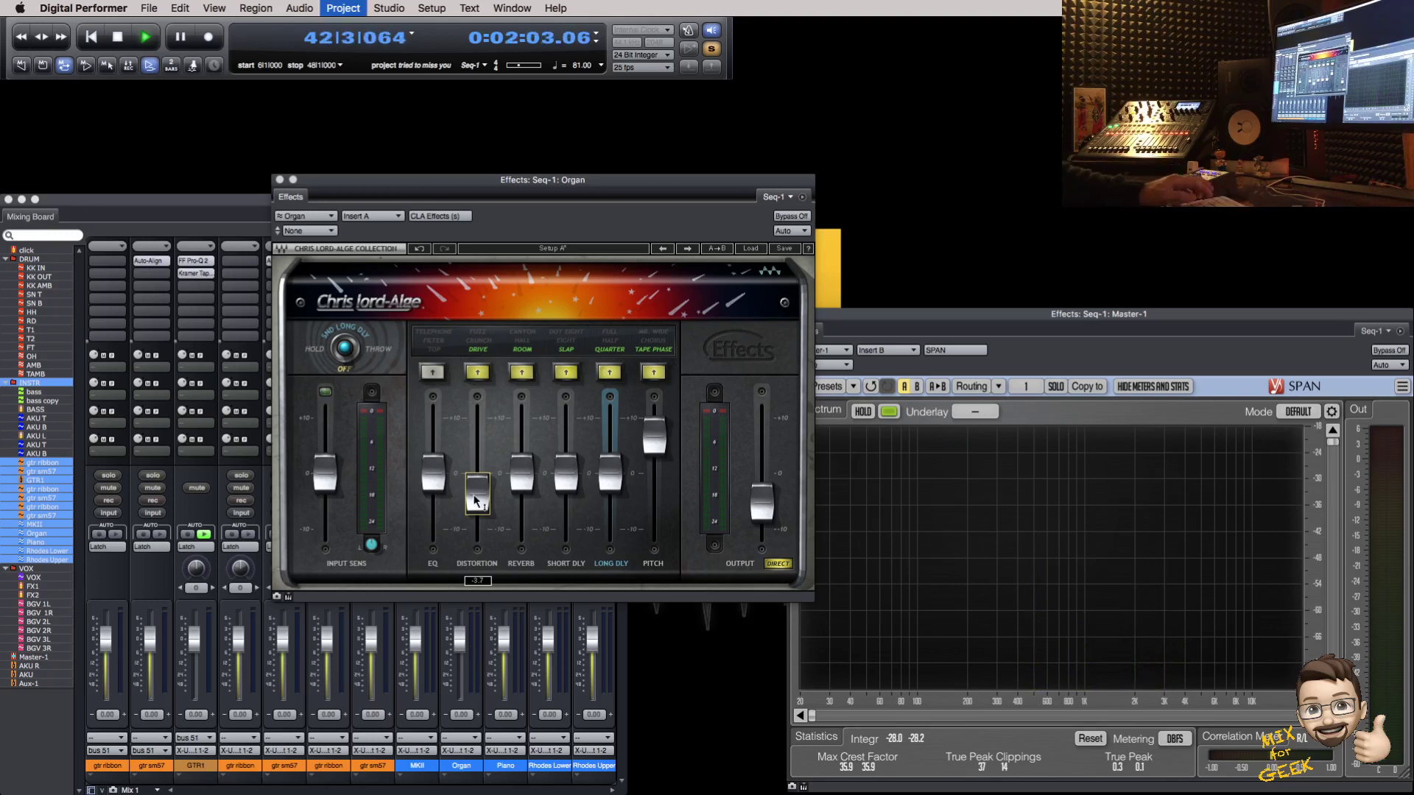
pyautogui.hotkey('shift', 's')
pyautogui.hotkey('shift', 's')
pyautogui.moveTo(261, 133); pyautogui.dragTo(249, 15)
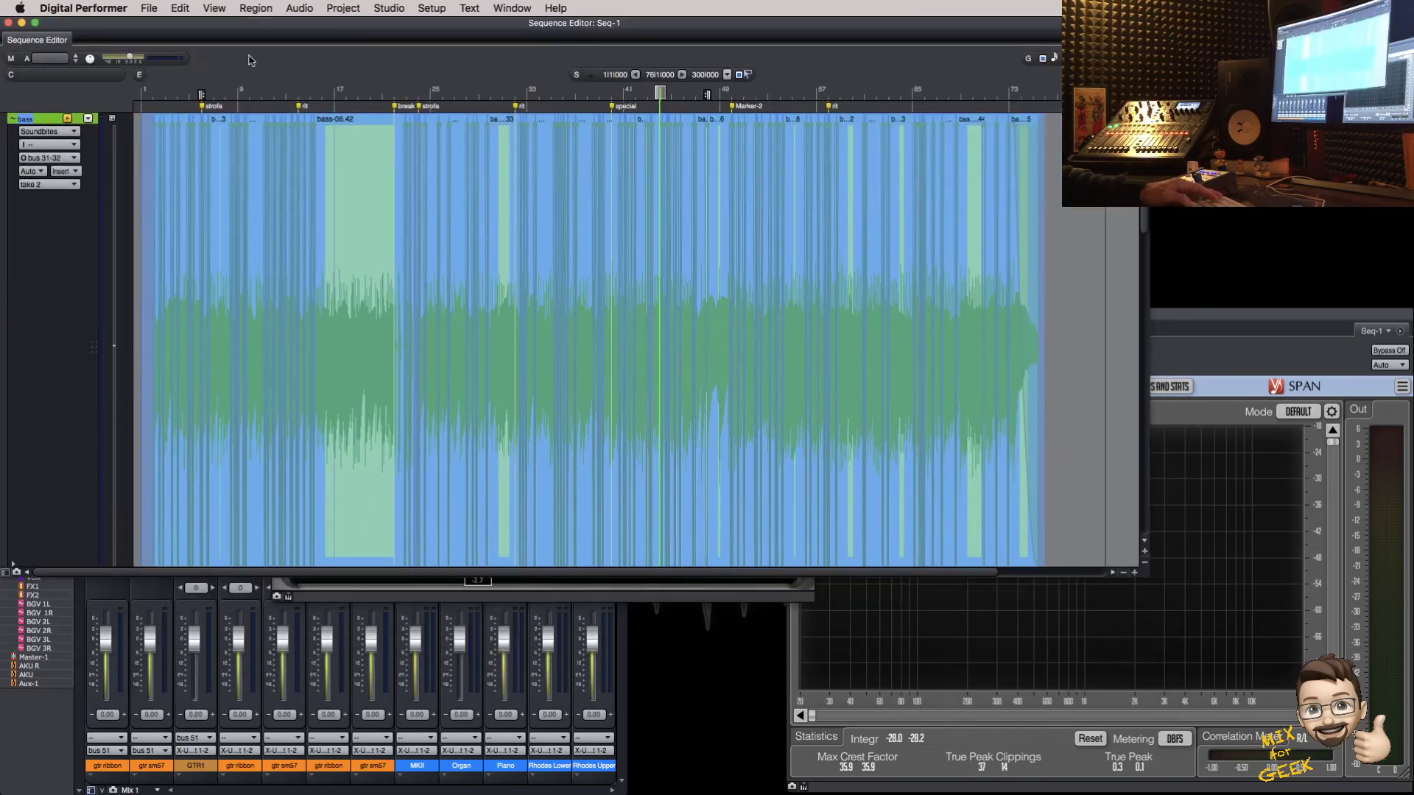
pyautogui.click(5, 572)
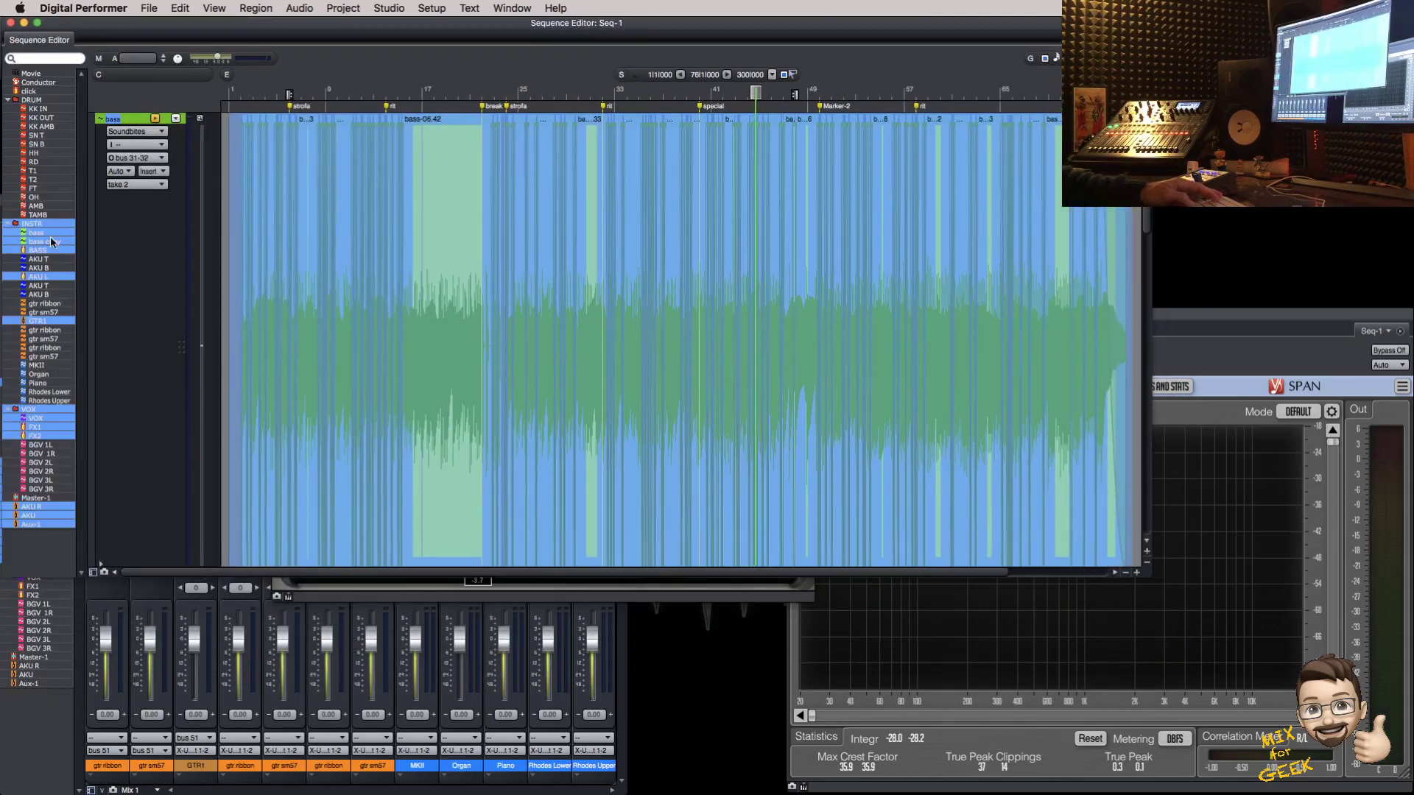
pyautogui.moveTo(45, 303); pyautogui.dragTo(46, 313)
pyautogui.moveTo(44, 366); pyautogui.dragTo(47, 400)
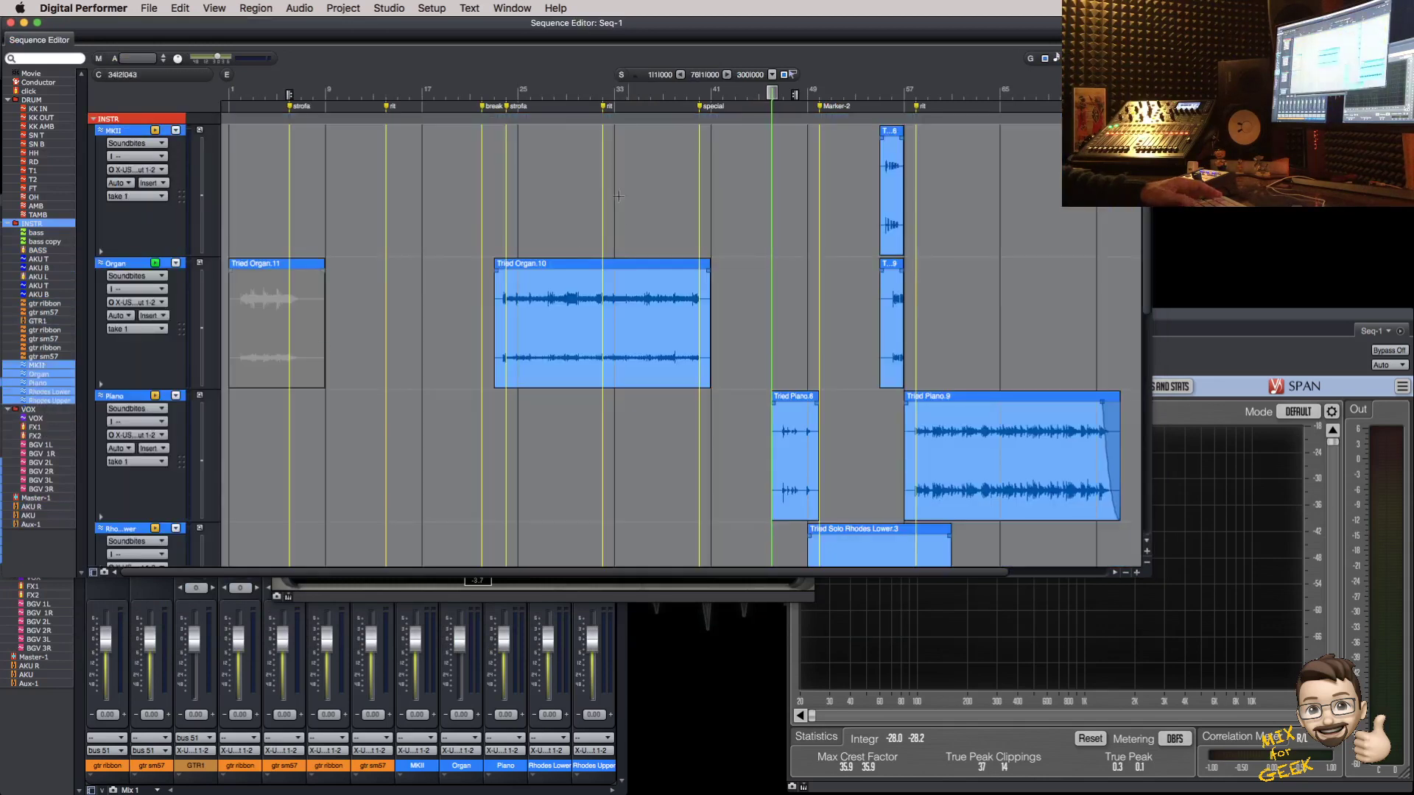
# Step: Place the playback position at the second strofa marker within the Organ clip, close the Sequence Editor and start playback
pyautogui.click(509, 89)
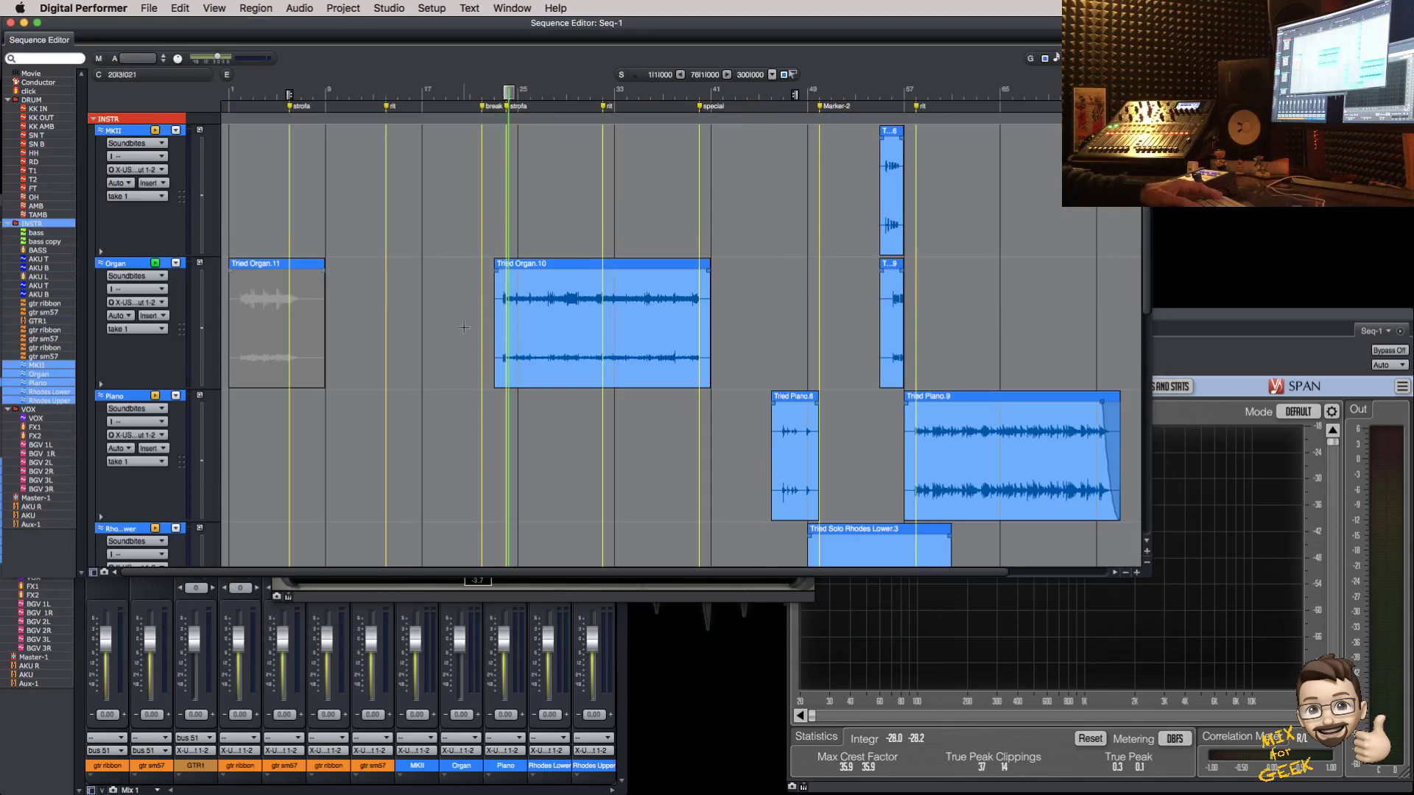
pyautogui.press('super+w')
pyautogui.press('space')
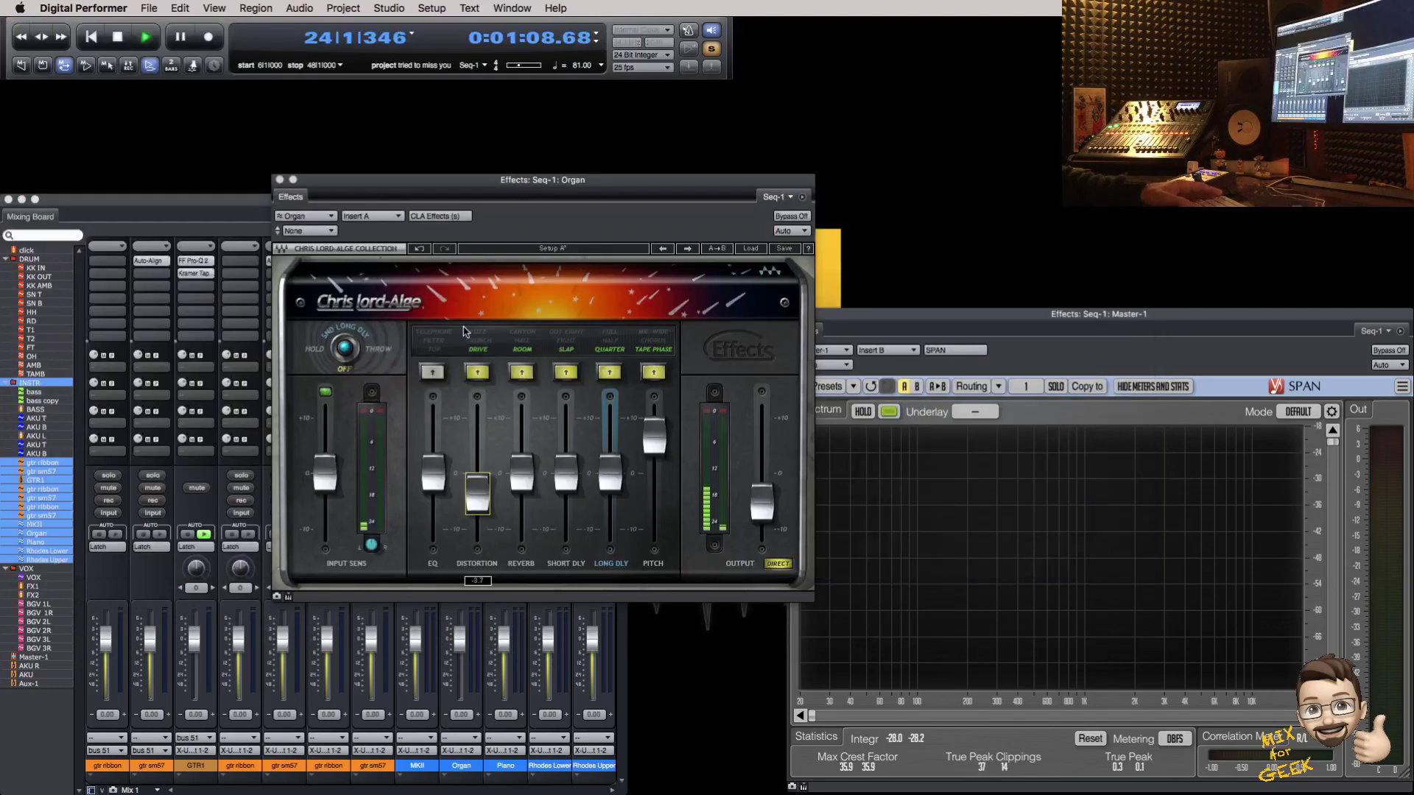
# Step: Set the Organ's Distortion level to 0.0, lower and switch off Short Delay, reduce the Output, and close CLA Effects to hear the full mix
pyautogui.moveTo(478, 493); pyautogui.dragTo(477, 473)
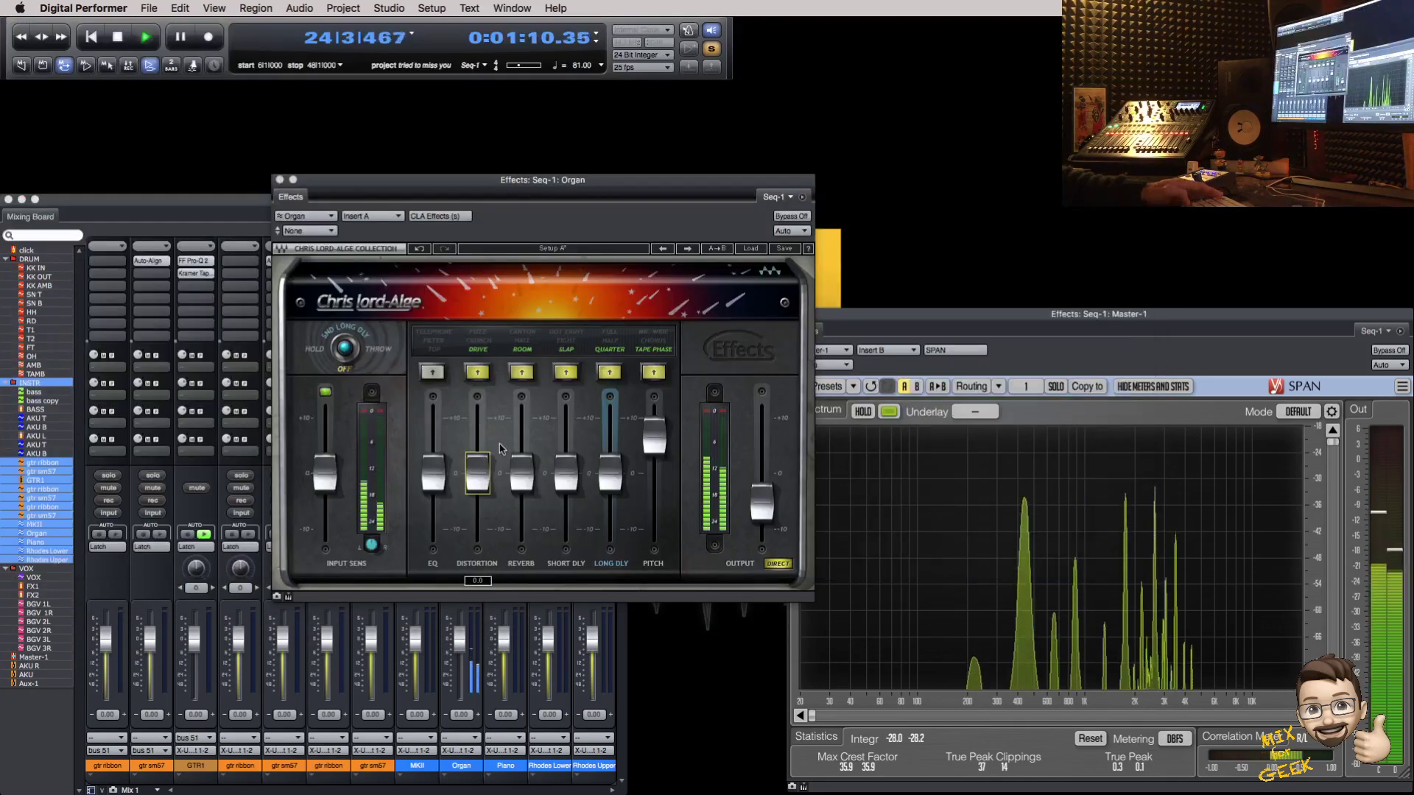
pyautogui.click(791, 217)
pyautogui.moveTo(575, 473); pyautogui.dragTo(575, 528)
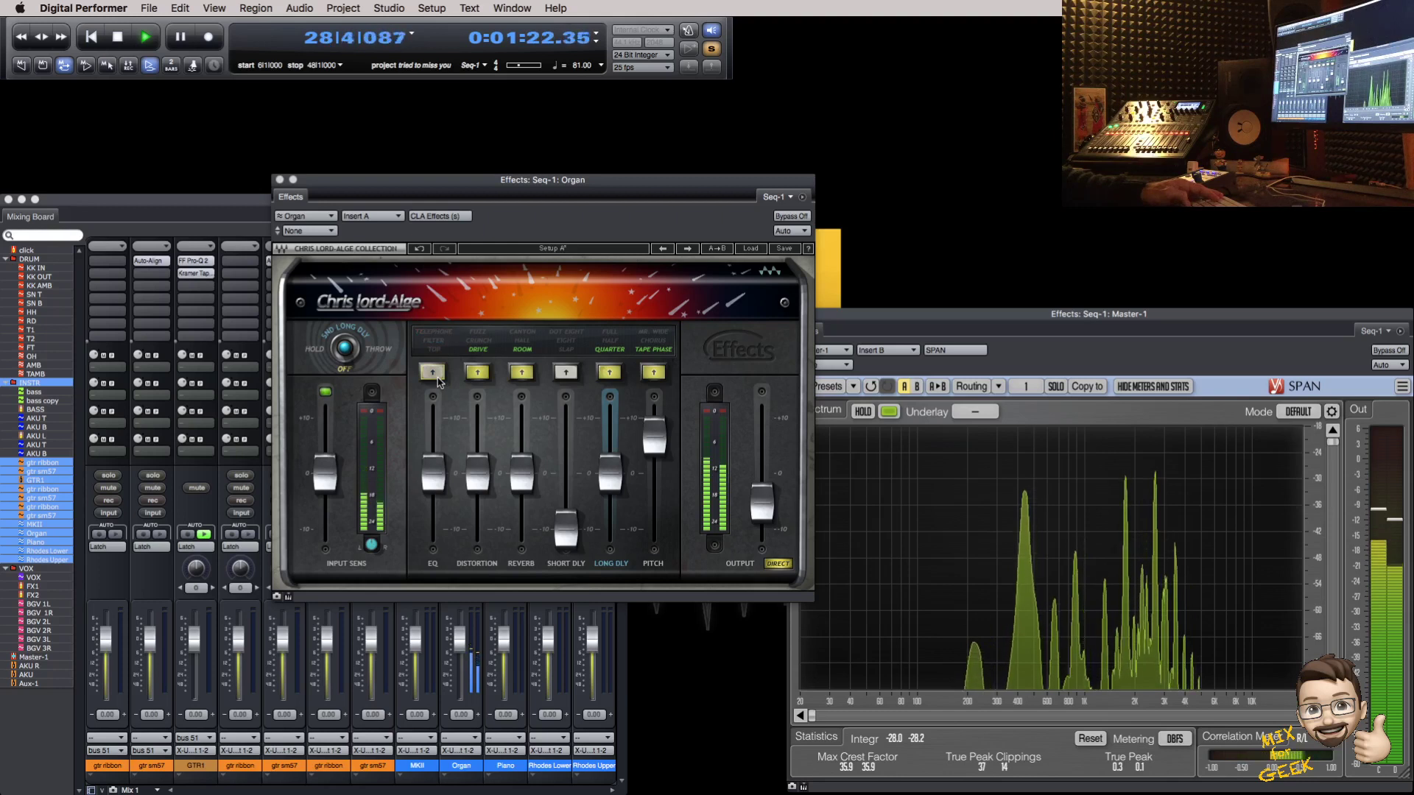
pyautogui.moveTo(763, 500); pyautogui.dragTo(764, 531)
pyautogui.press('super+w')
pyautogui.click(461, 476)
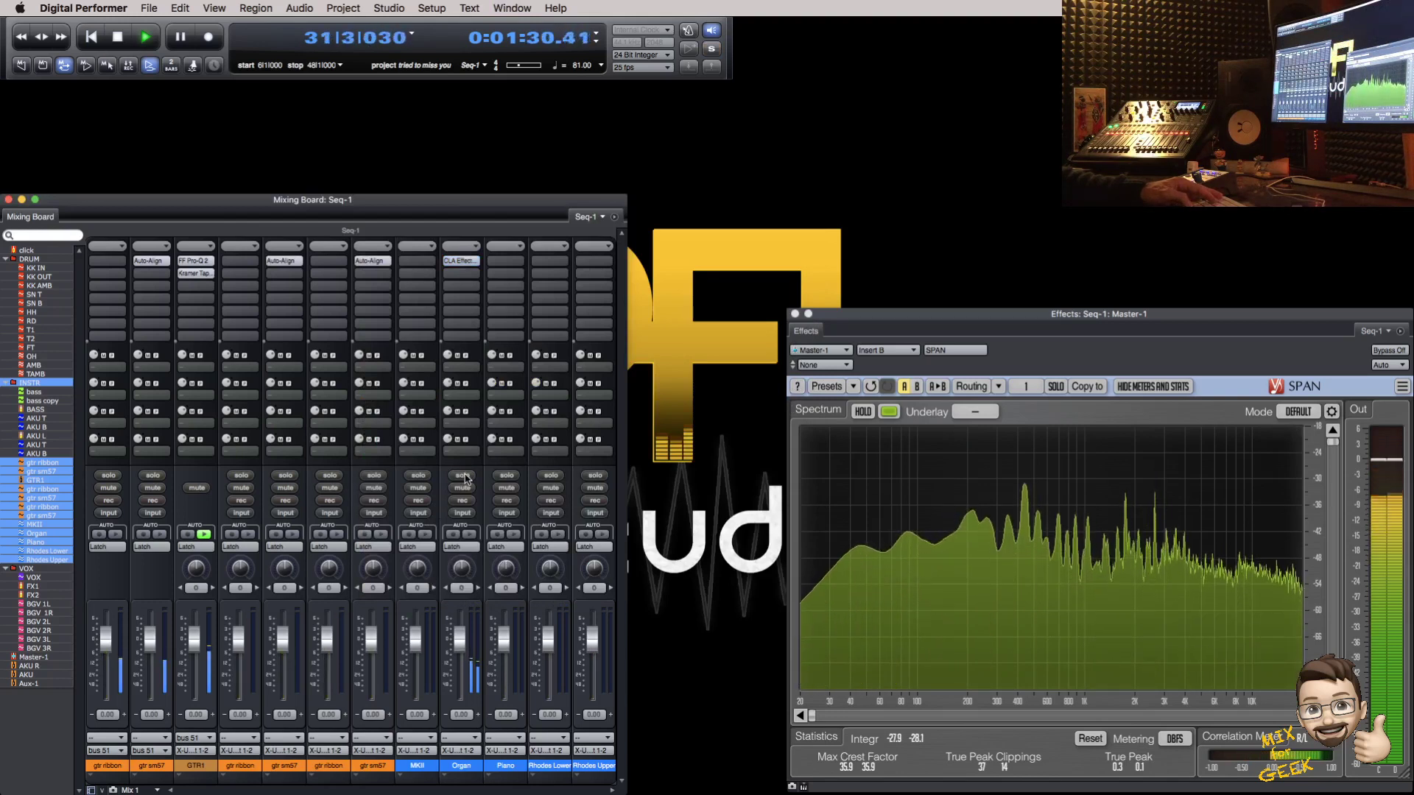
# Step: Solo Organ, insert the Waves CLA-2A compressor ahead of CLA Effects and set its Peak Reduction to about 58
pyautogui.click(462, 476)
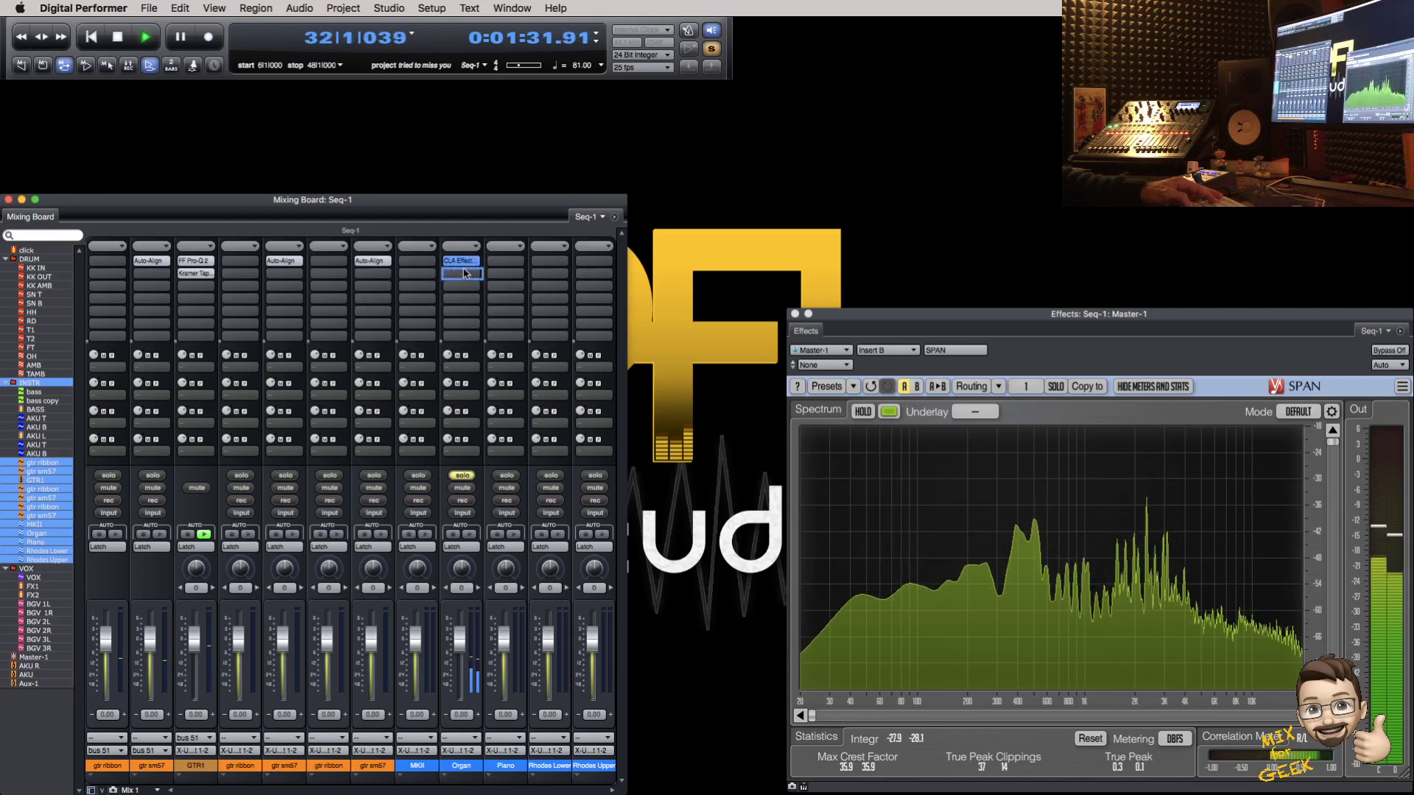
pyautogui.click(463, 274)
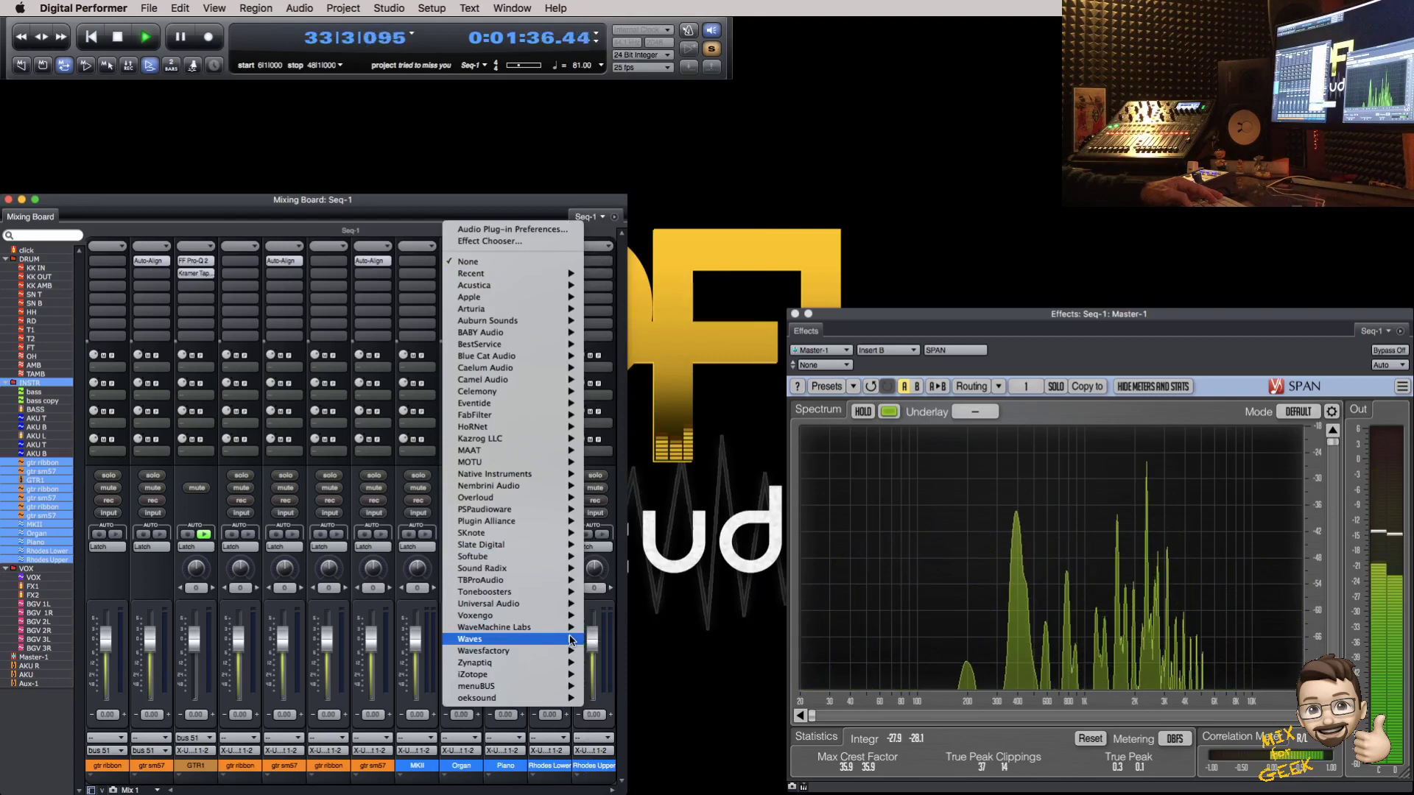
pyautogui.moveTo(572, 640)
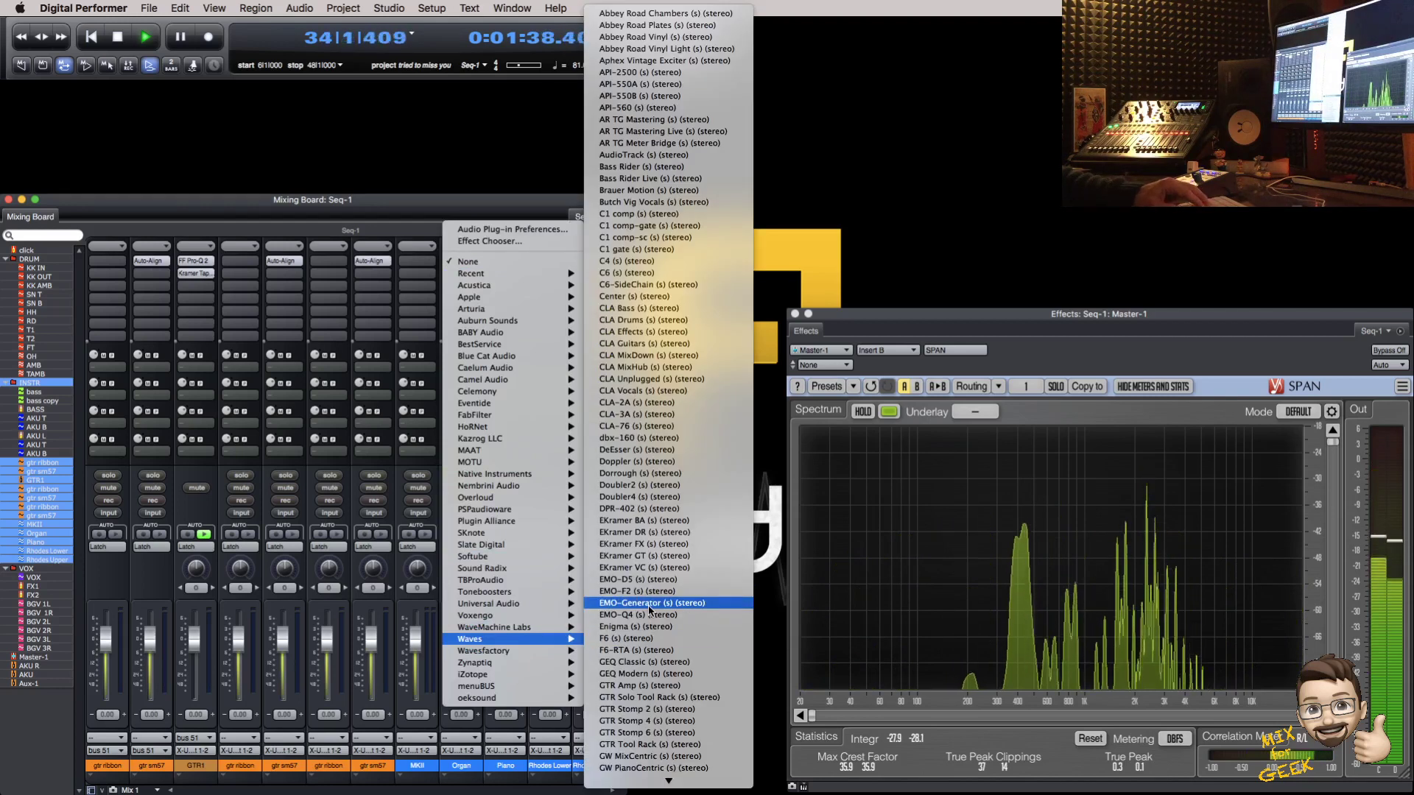
pyautogui.click(648, 403)
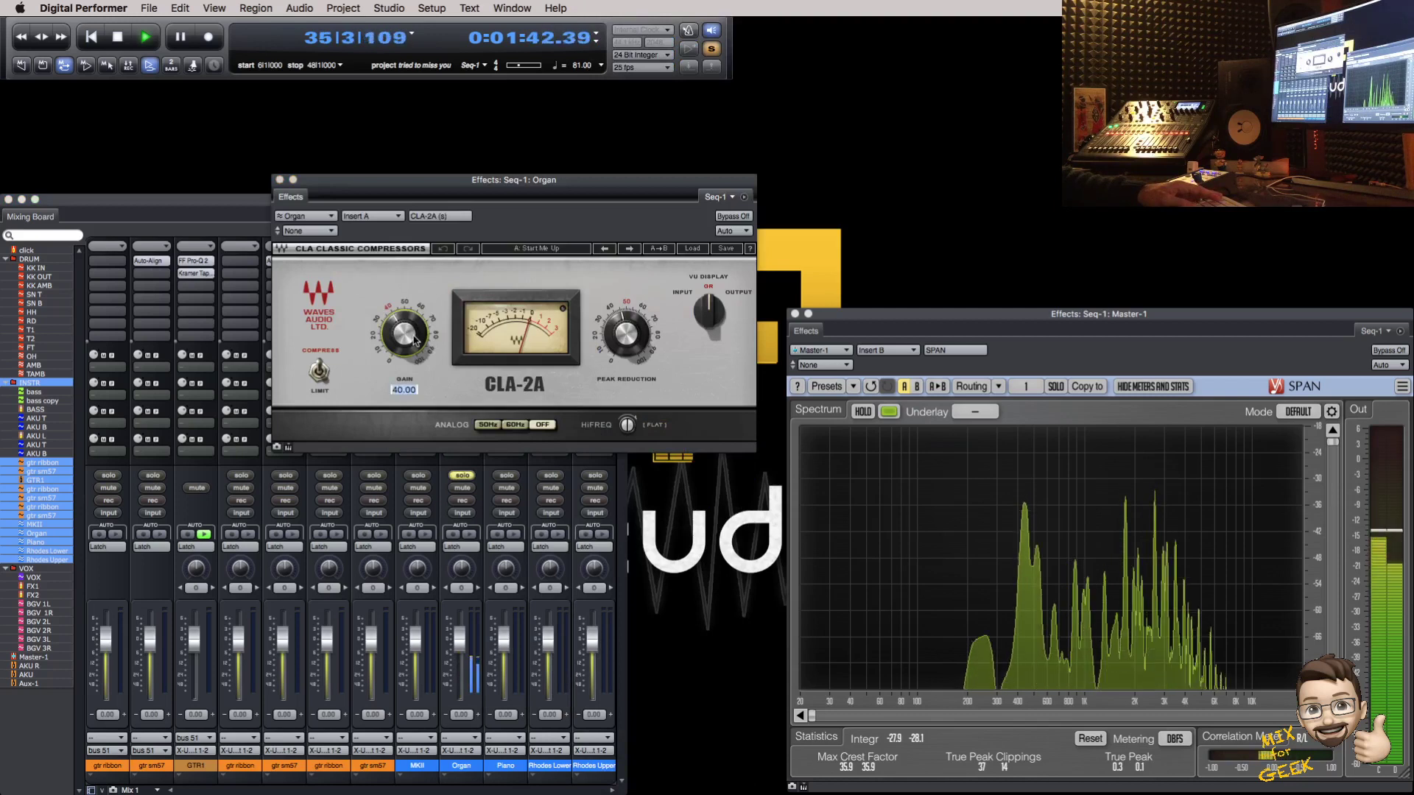
pyautogui.moveTo(623, 338); pyautogui.dragTo(624, 333)
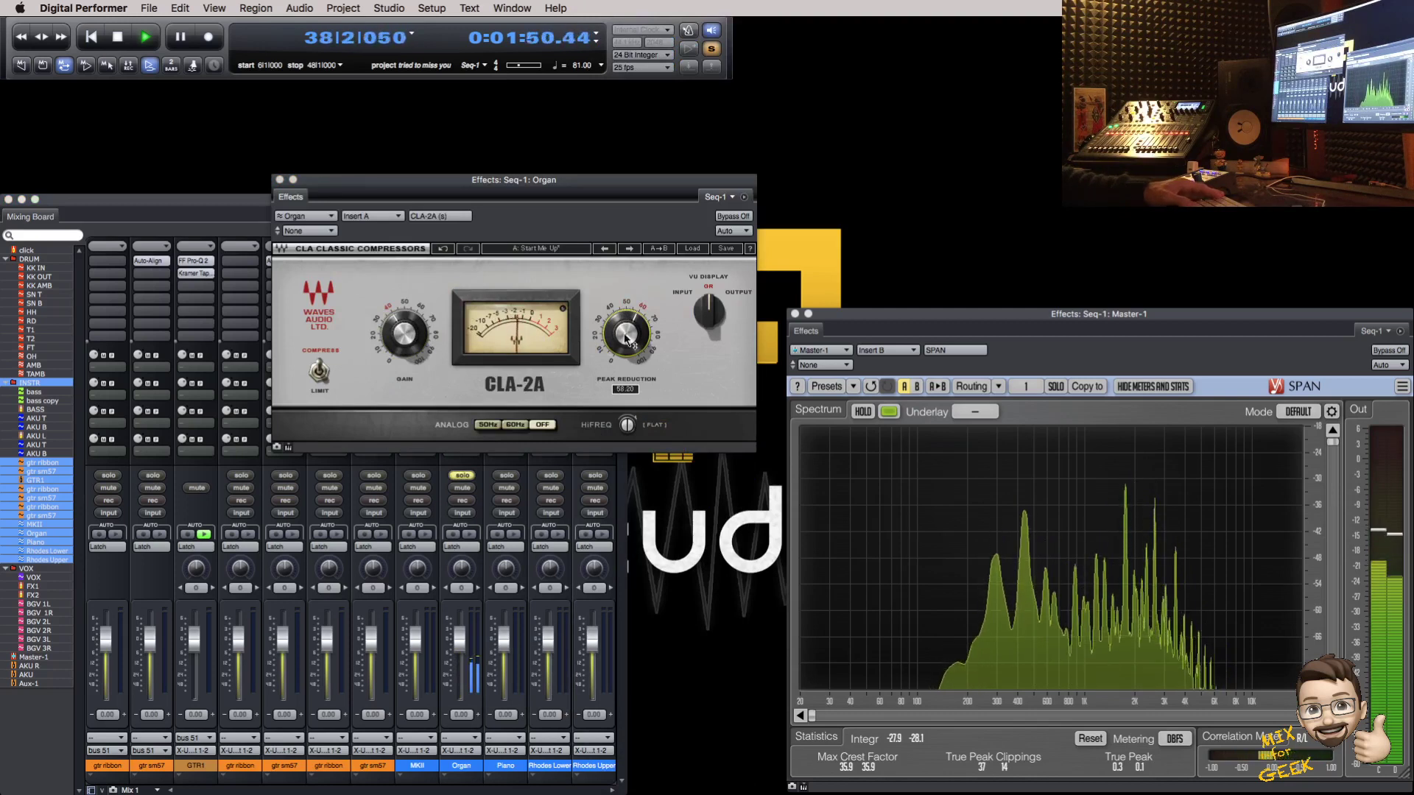
# Step: Close the CLA-2A, clear the Organ solo and lower the Organ fader to about -4.2 dB
pyautogui.press('super+w')
pyautogui.click(468, 476)
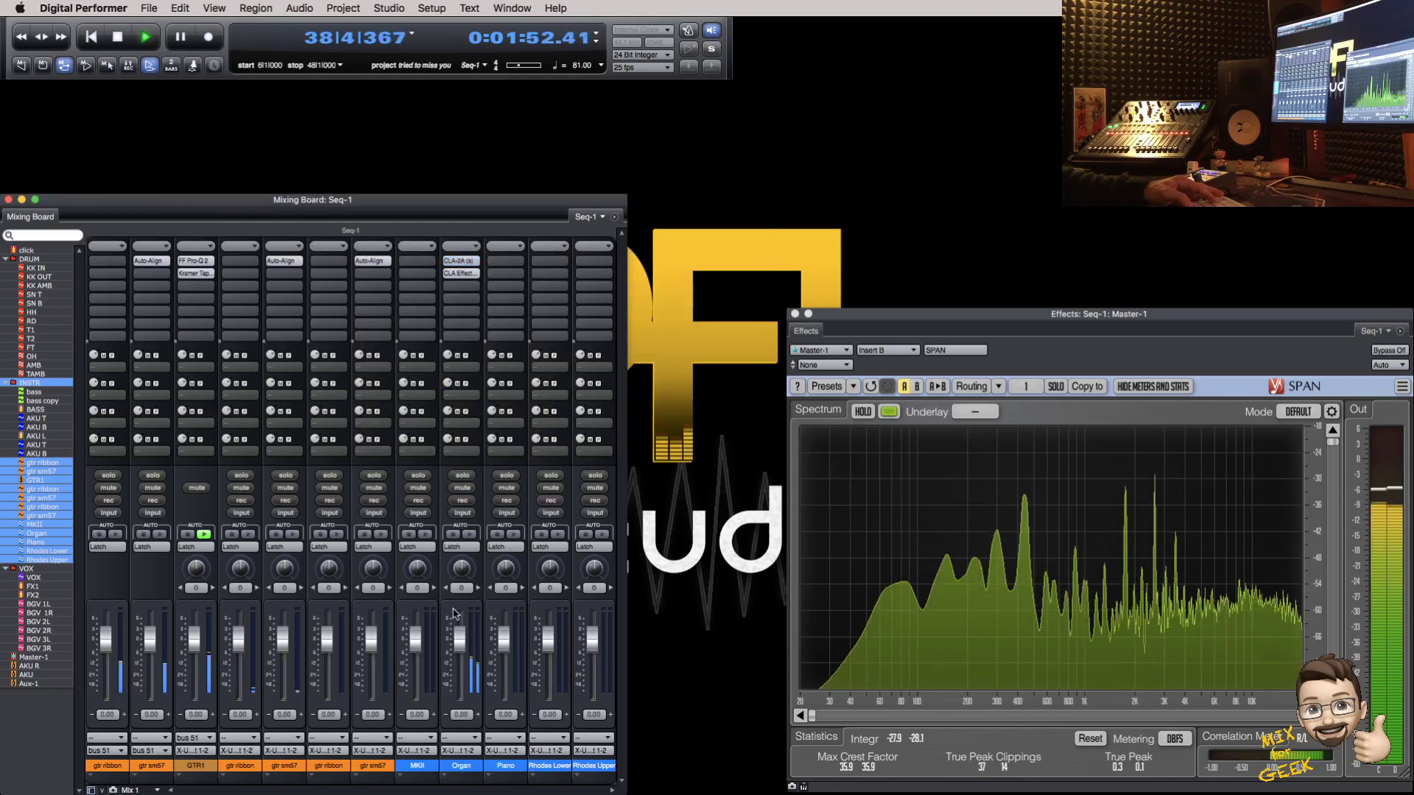
pyautogui.moveTo(460, 635); pyautogui.dragTo(461, 645)
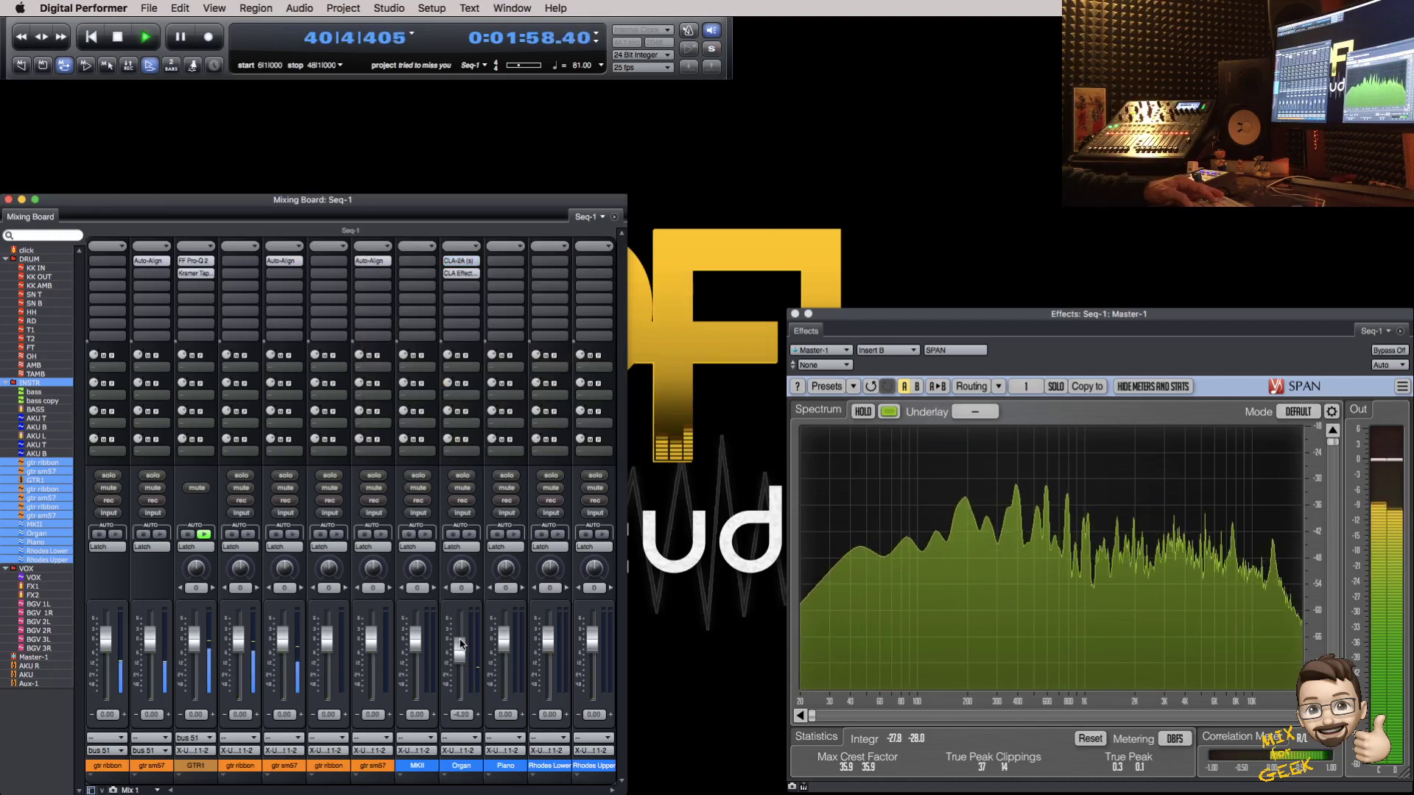
# Step: Solo the second gtr ribbon and gtr sm57 pair and route that gtr ribbon to a new aux track via mono bus 52
pyautogui.click(241, 476)
pyautogui.click(286, 476)
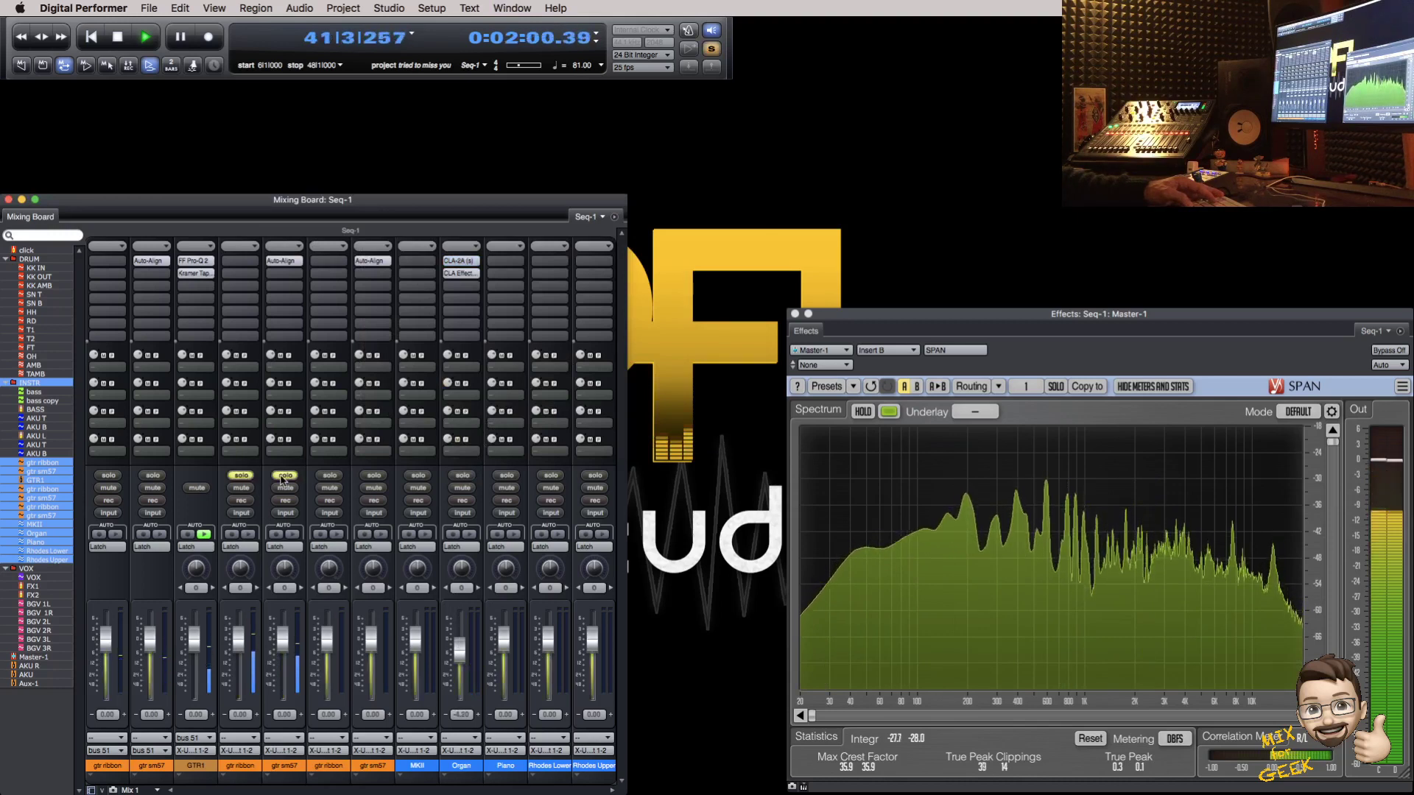
pyautogui.click(240, 750)
pyautogui.moveTo(259, 768)
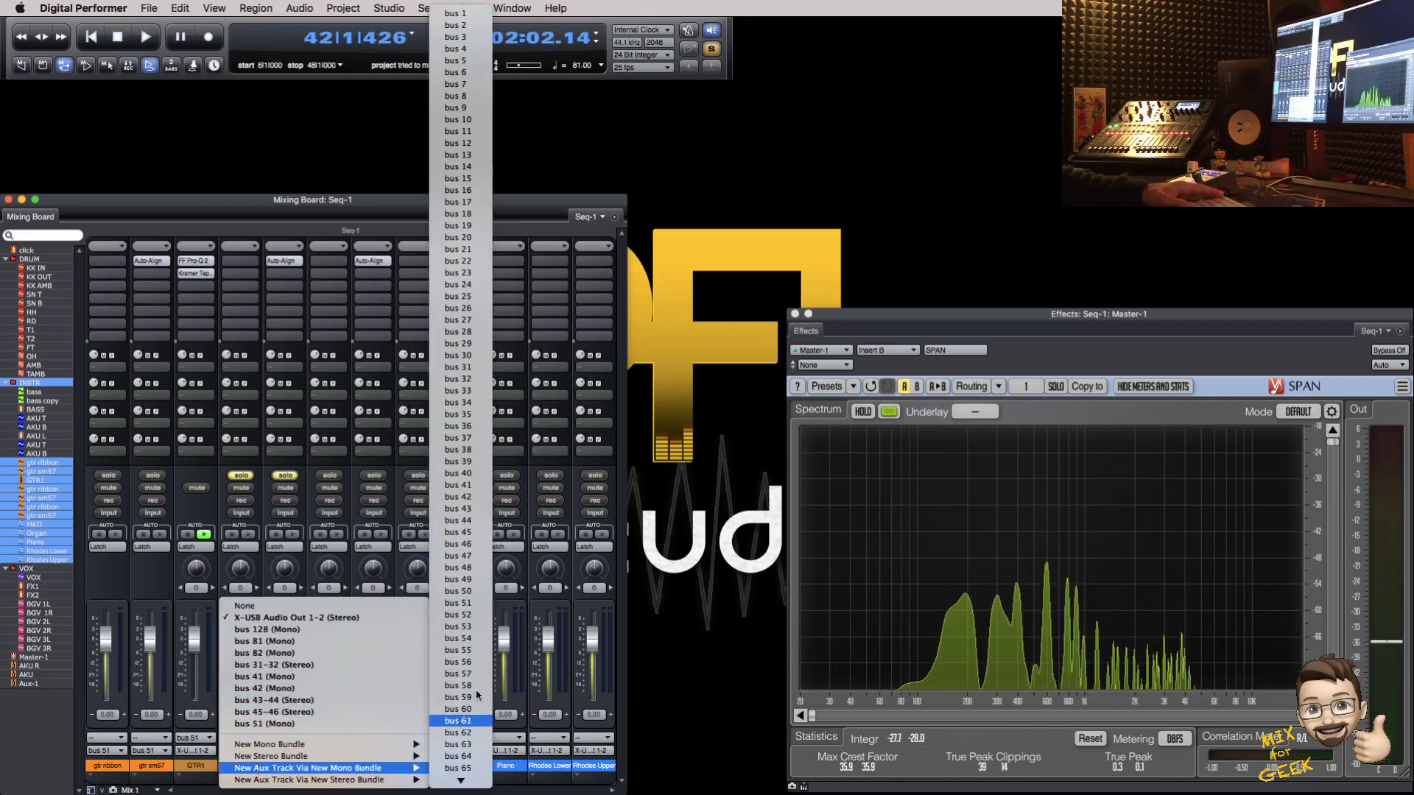
pyautogui.click(464, 616)
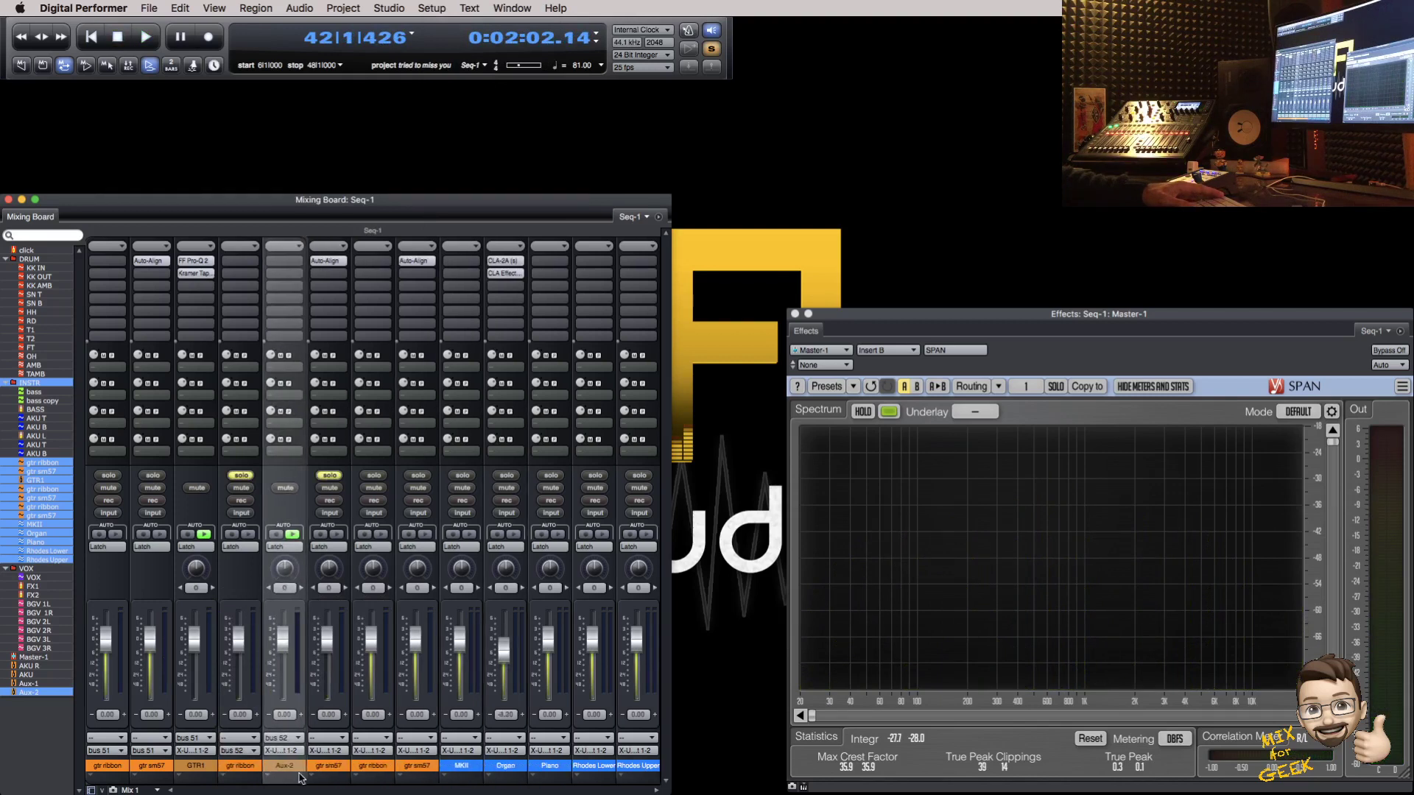
# Step: Move the new aux track after the second gtr sm57 and route that gtr sm57 to bus 52
pyautogui.moveTo(280, 762); pyautogui.dragTo(281, 758)
pyautogui.click(283, 750)
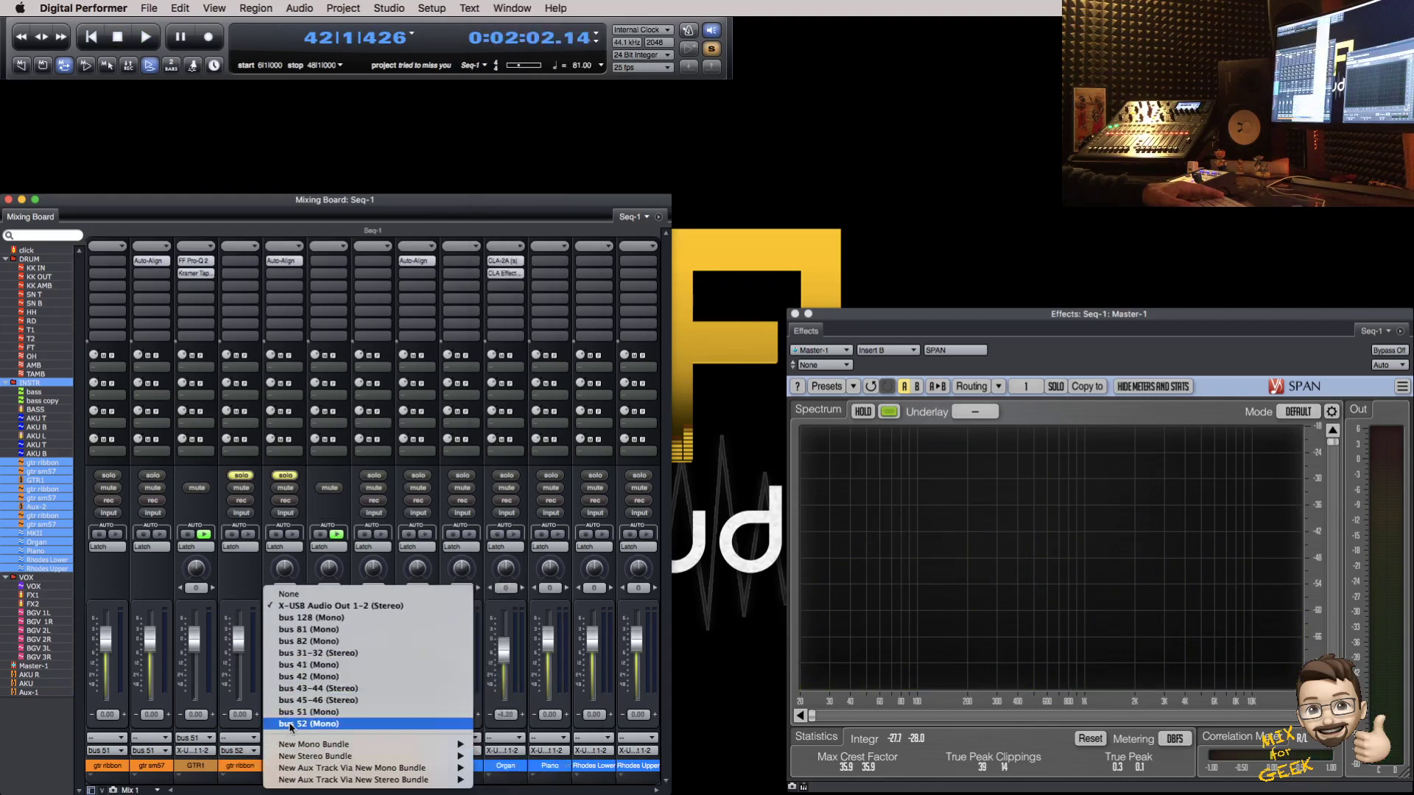
pyautogui.click(308, 723)
# Step: Rename the new aux track GTR2 and copy the Pro-Q 2 and Kramer Tape inserts from GTR1 to it
pyautogui.doubleClick(329, 766)
pyautogui.write('GTR2')
pyautogui.press('Return')
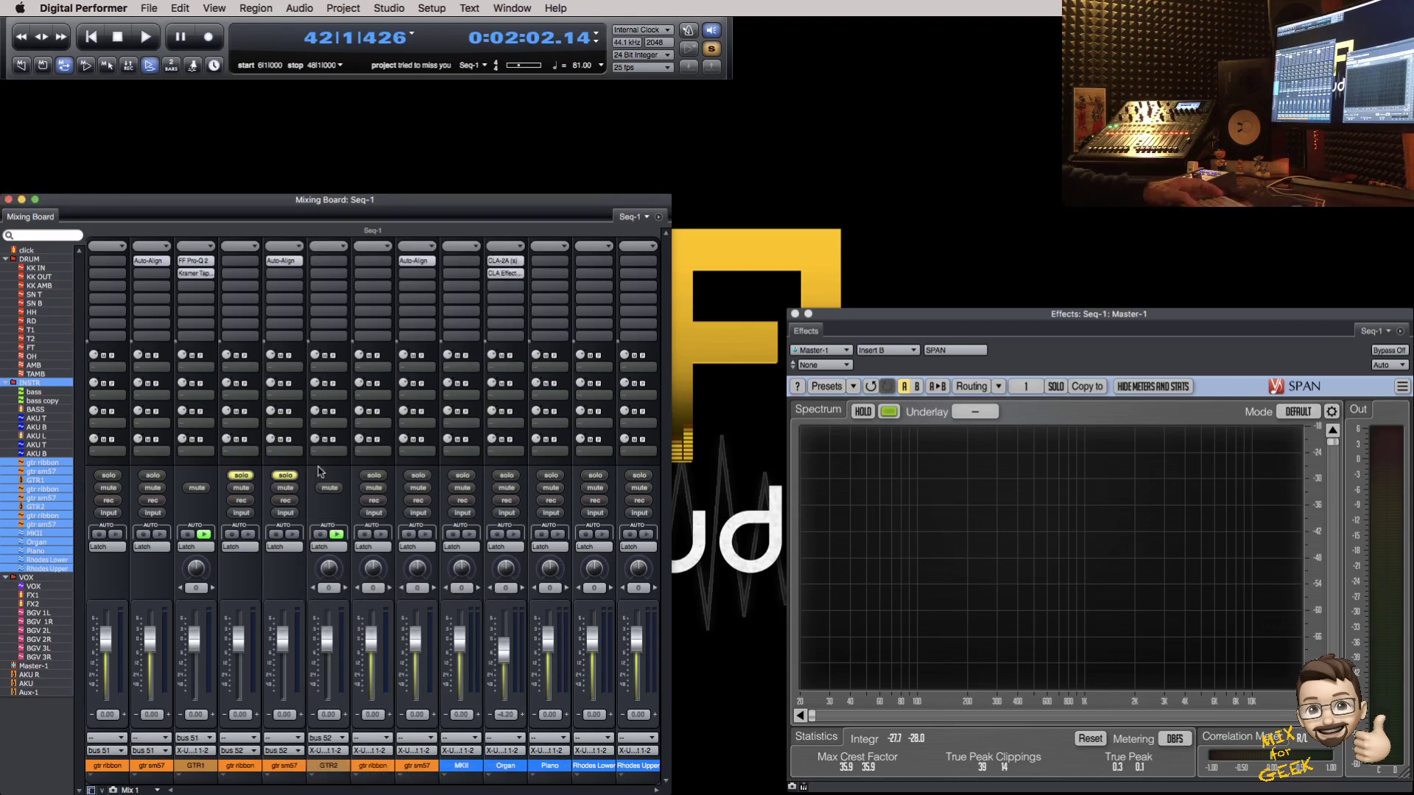
pyautogui.moveTo(205, 259); pyautogui.dragTo(316, 257)
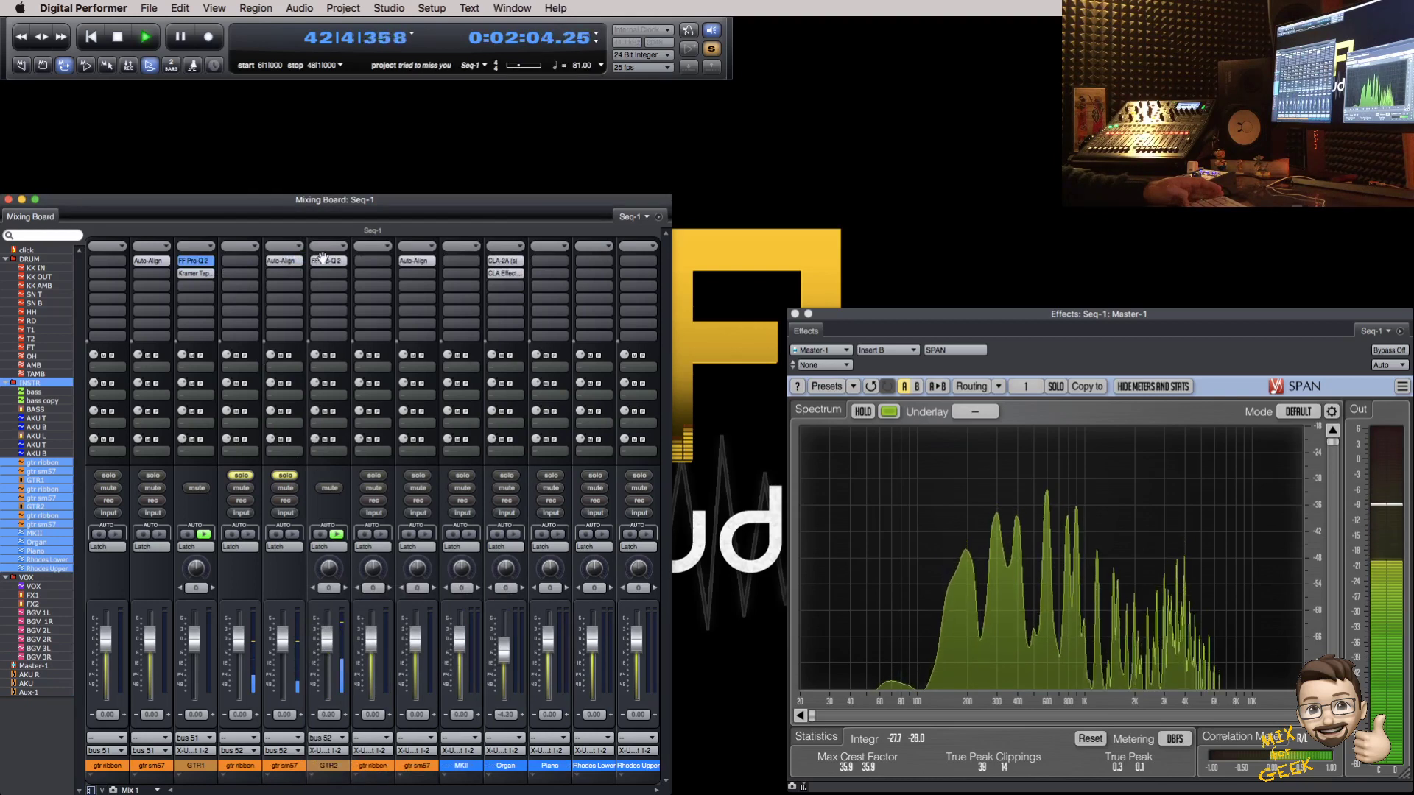
pyautogui.moveTo(195, 273); pyautogui.dragTo(319, 277)
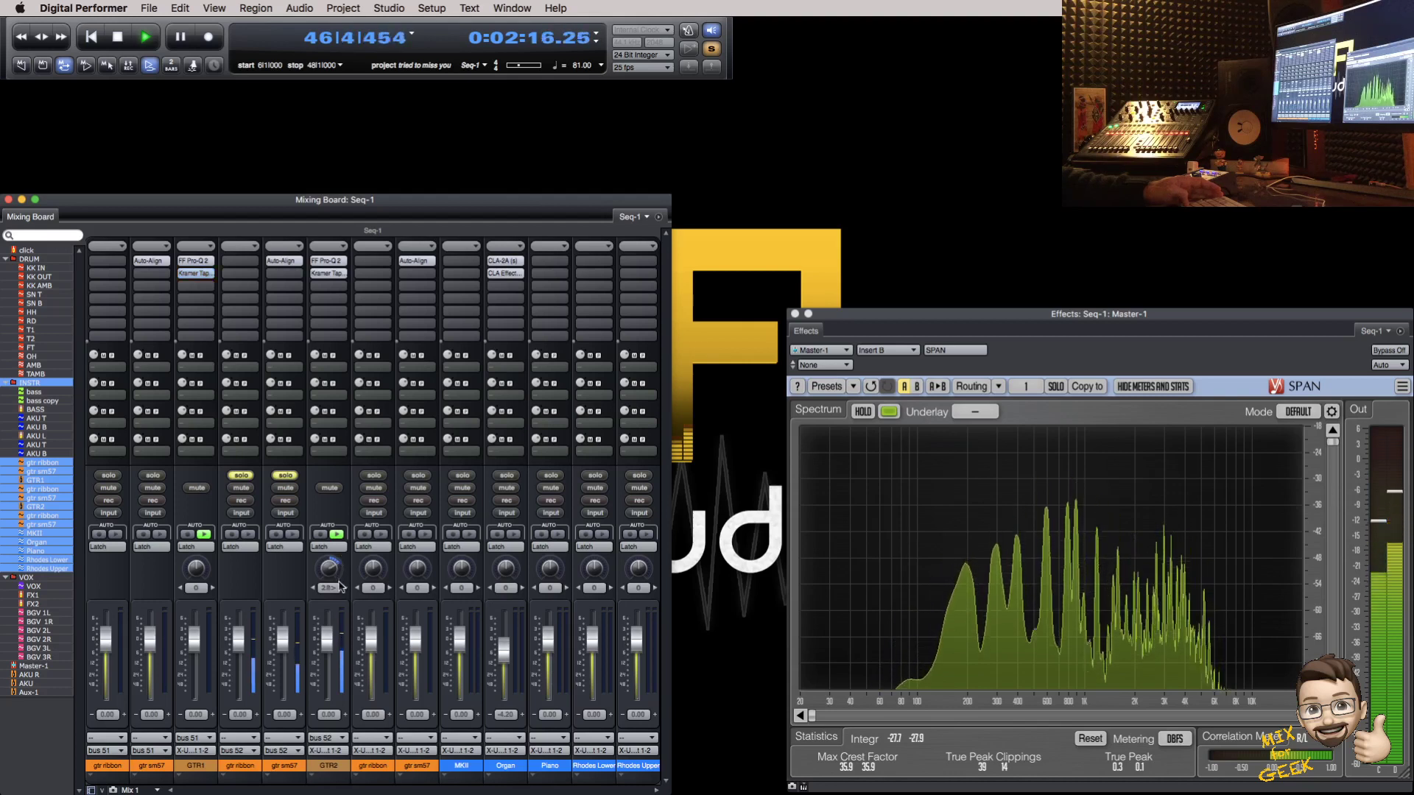
# Step: Pan GTR2 to 31 right and GTR1 to 31 left, replay from the start and clear the guitar solos
pyautogui.click(336, 587)
pyautogui.press('Return')
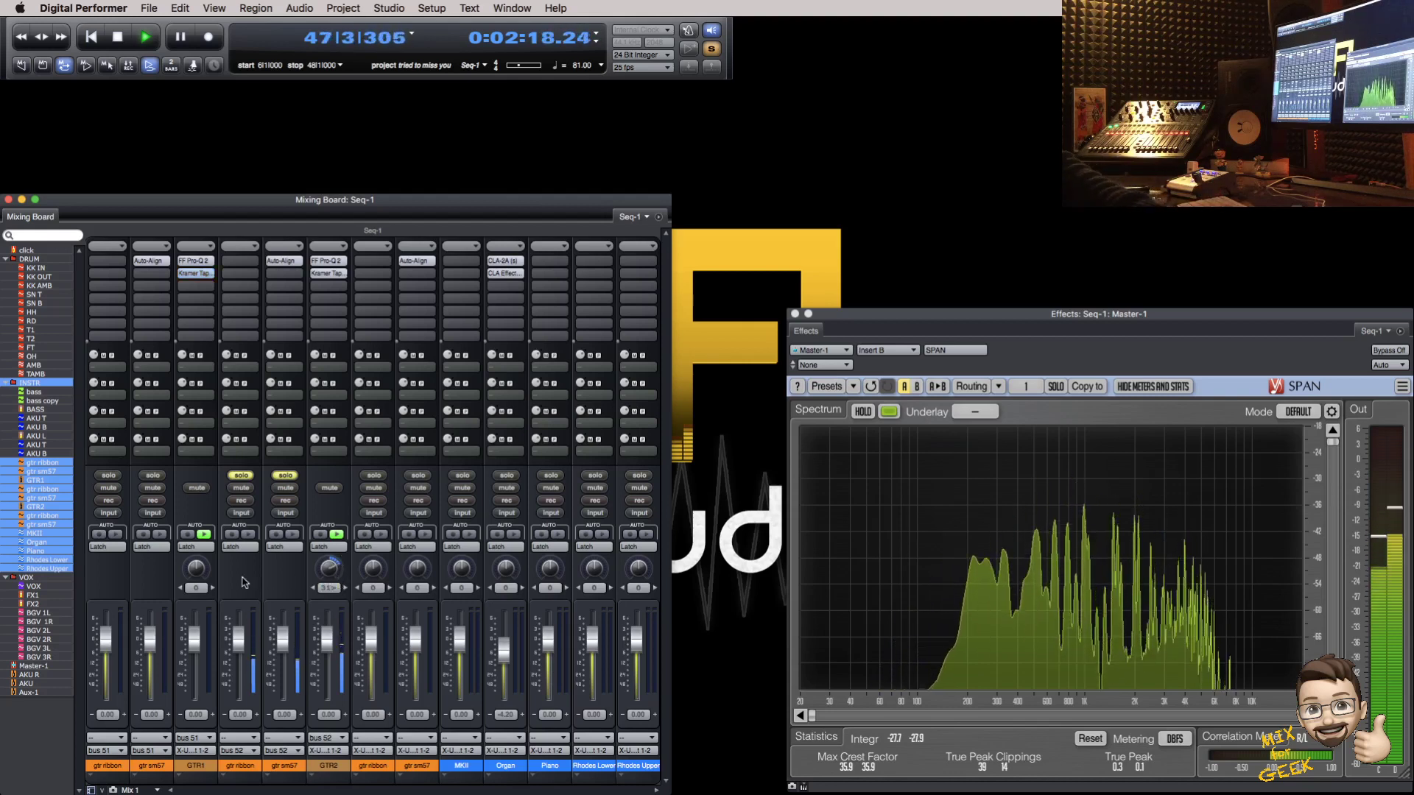
pyautogui.press('Return')
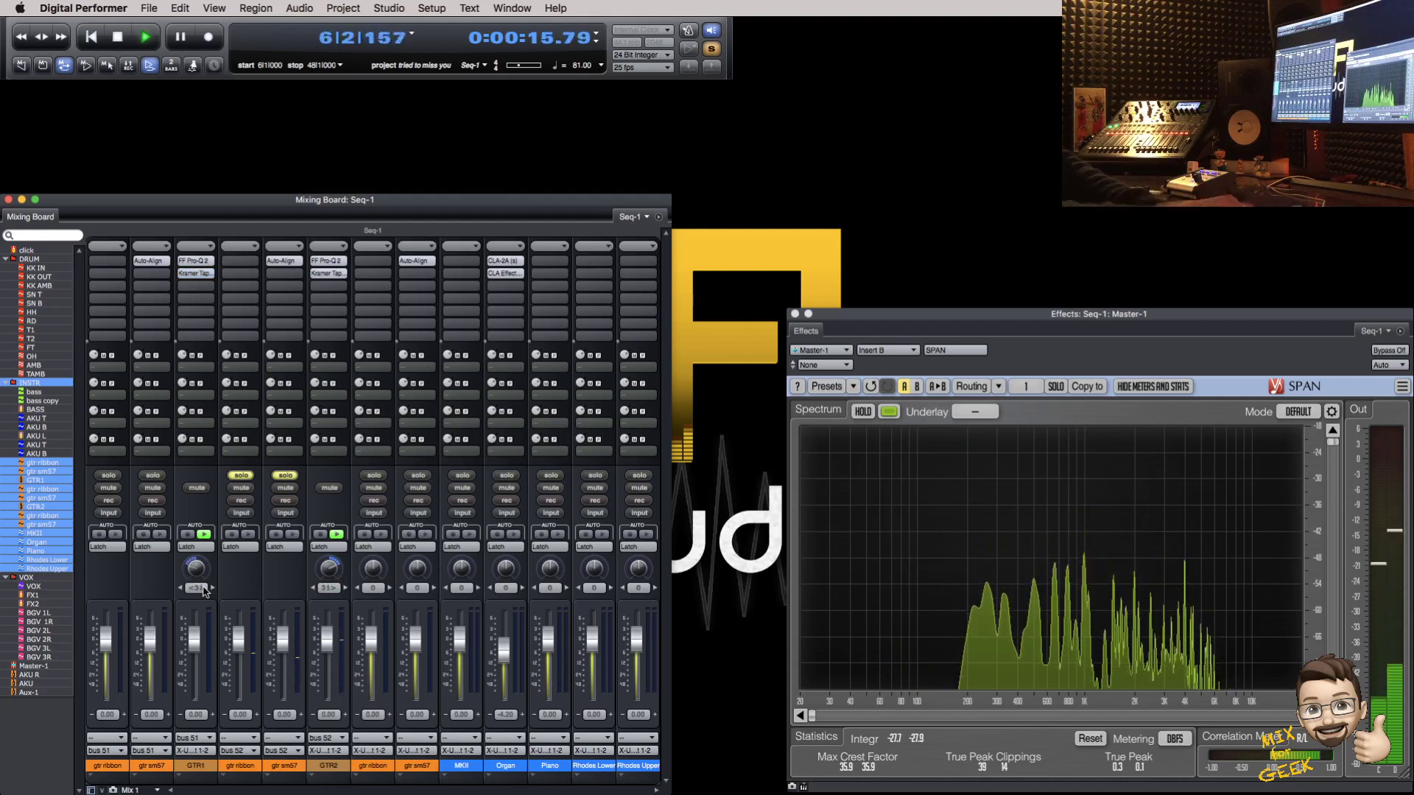
pyautogui.click(288, 476)
pyautogui.click(242, 476)
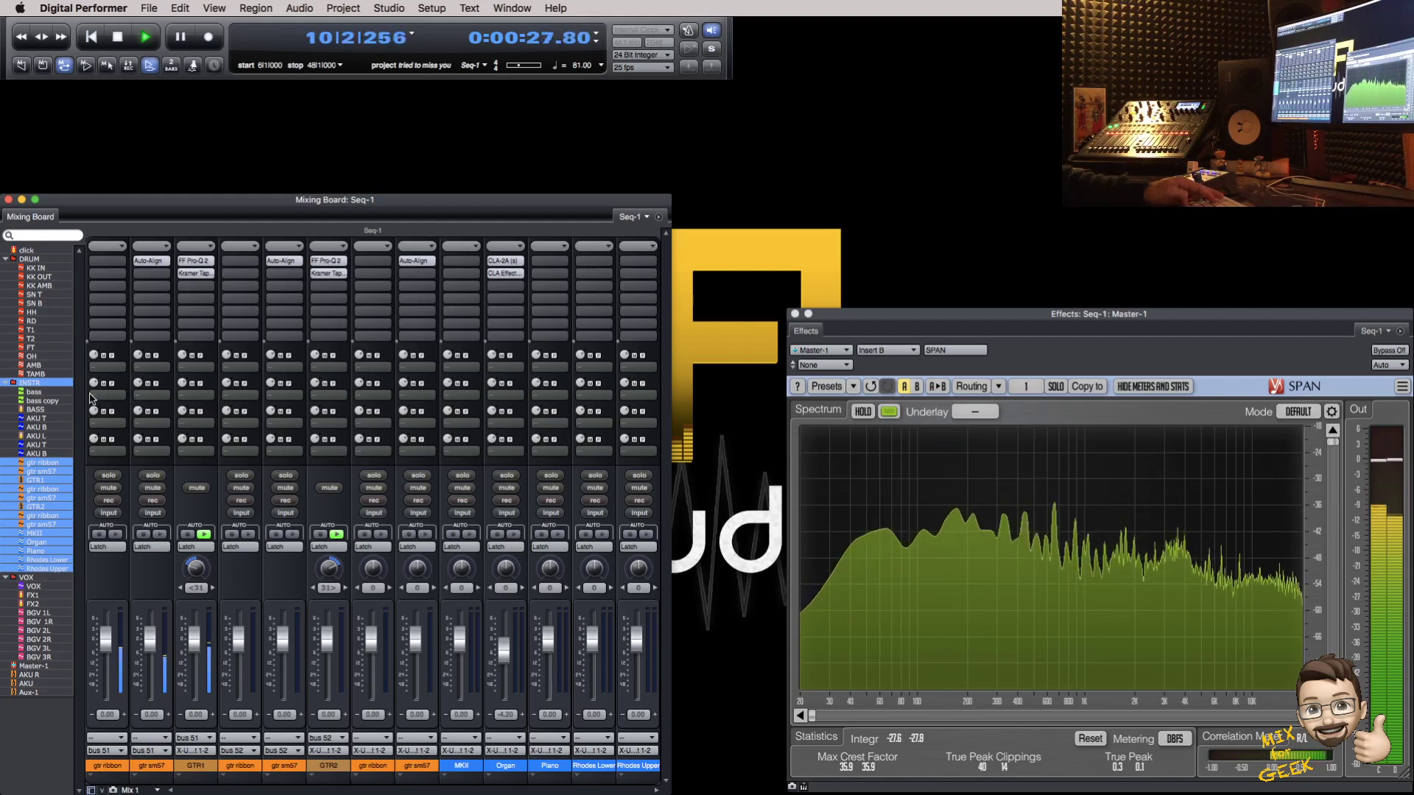
# Step: Show the DRUM tracks in the mixing board and solo KK IN, KK OUT and KK AMB
pyautogui.click(39, 262)
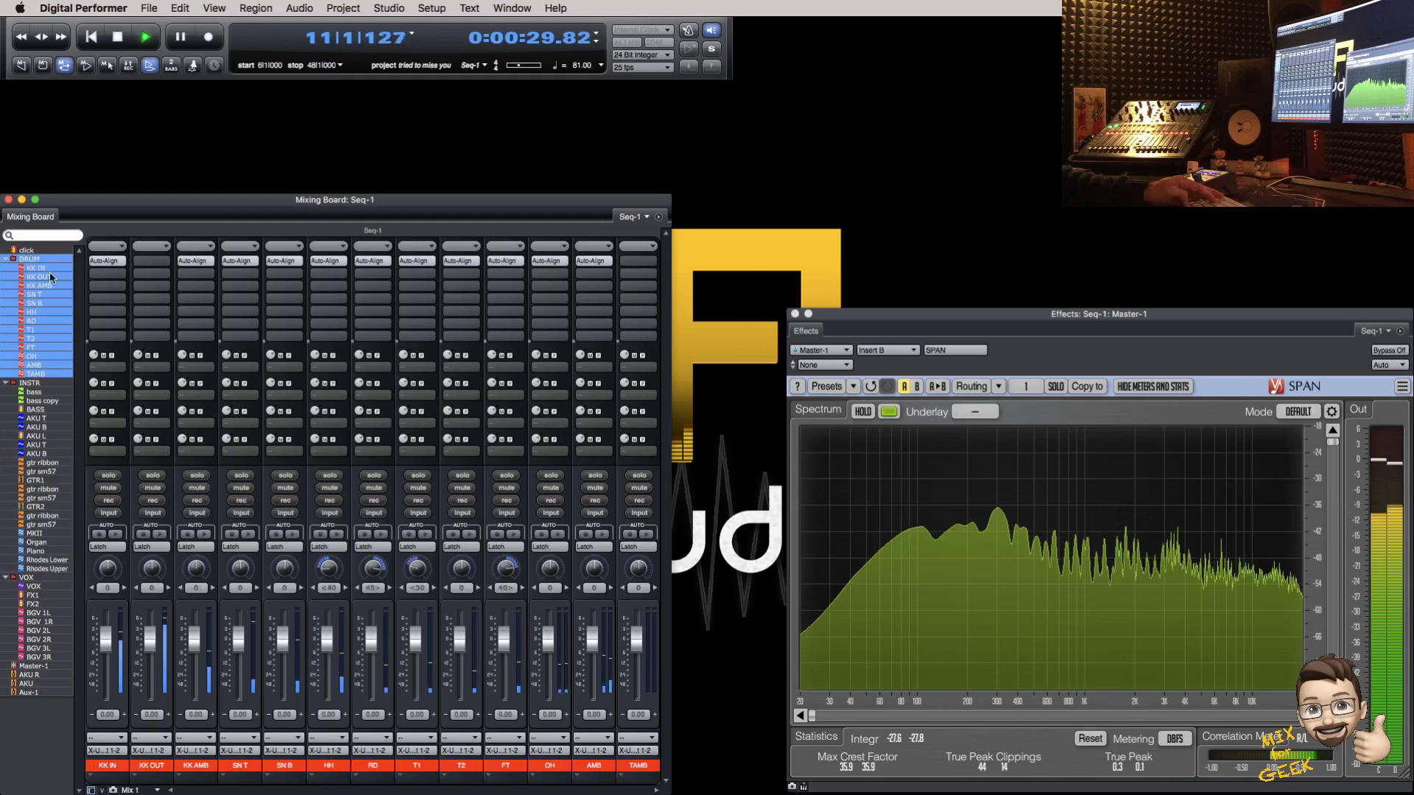
pyautogui.click(109, 476)
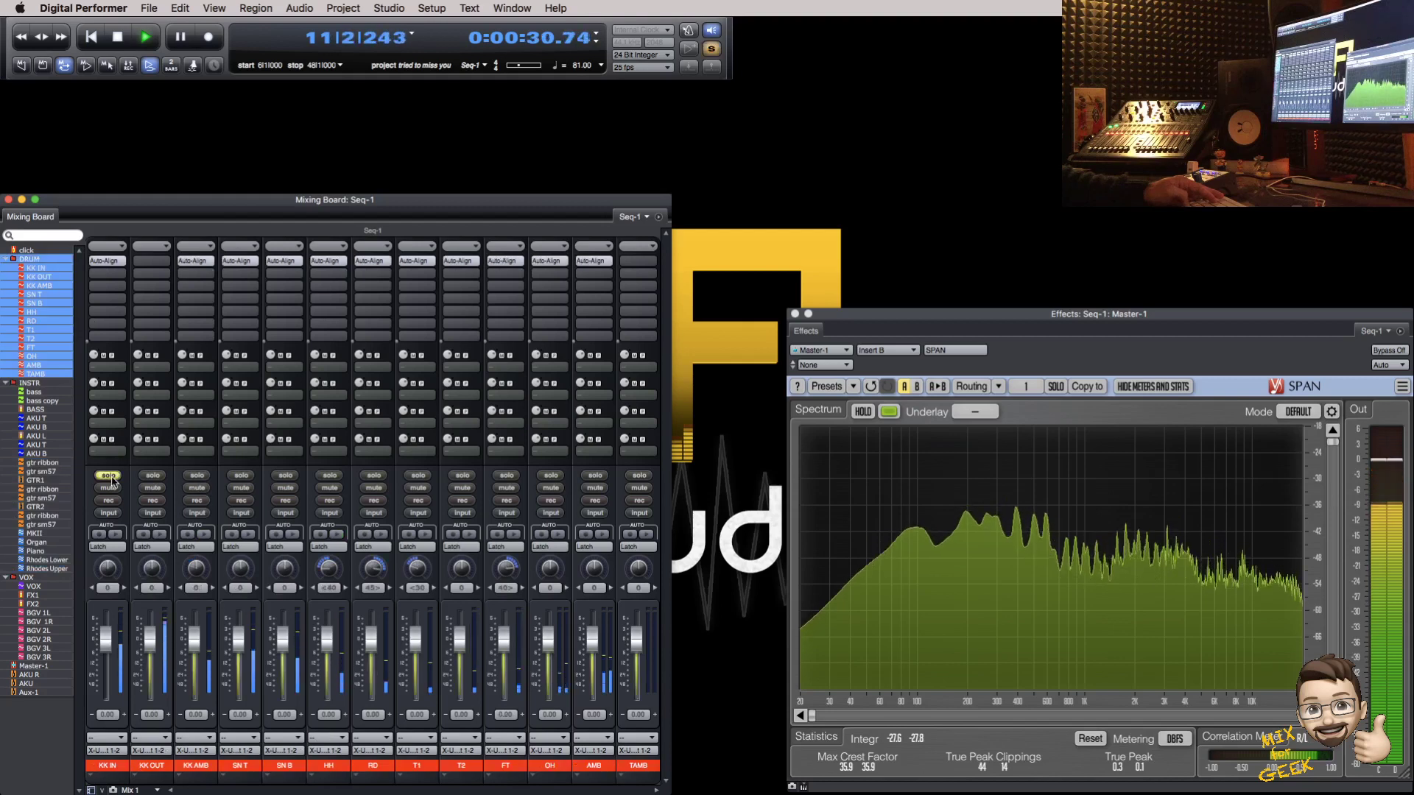
pyautogui.click(152, 475)
pyautogui.click(195, 476)
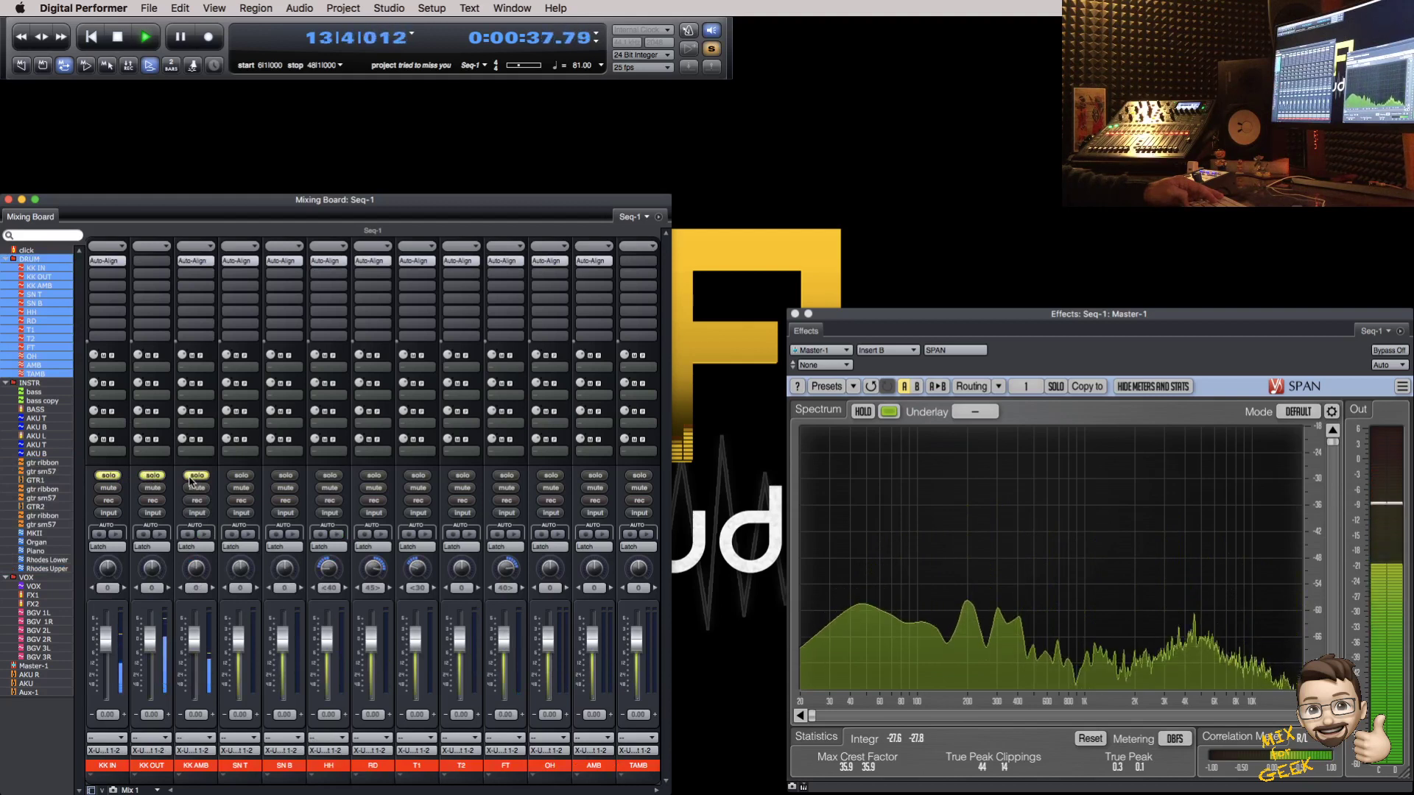
# Step: Stop playback and route KK IN to a new aux track through a new mono bundle on bus 1
pyautogui.press('space')
pyautogui.click(116, 751)
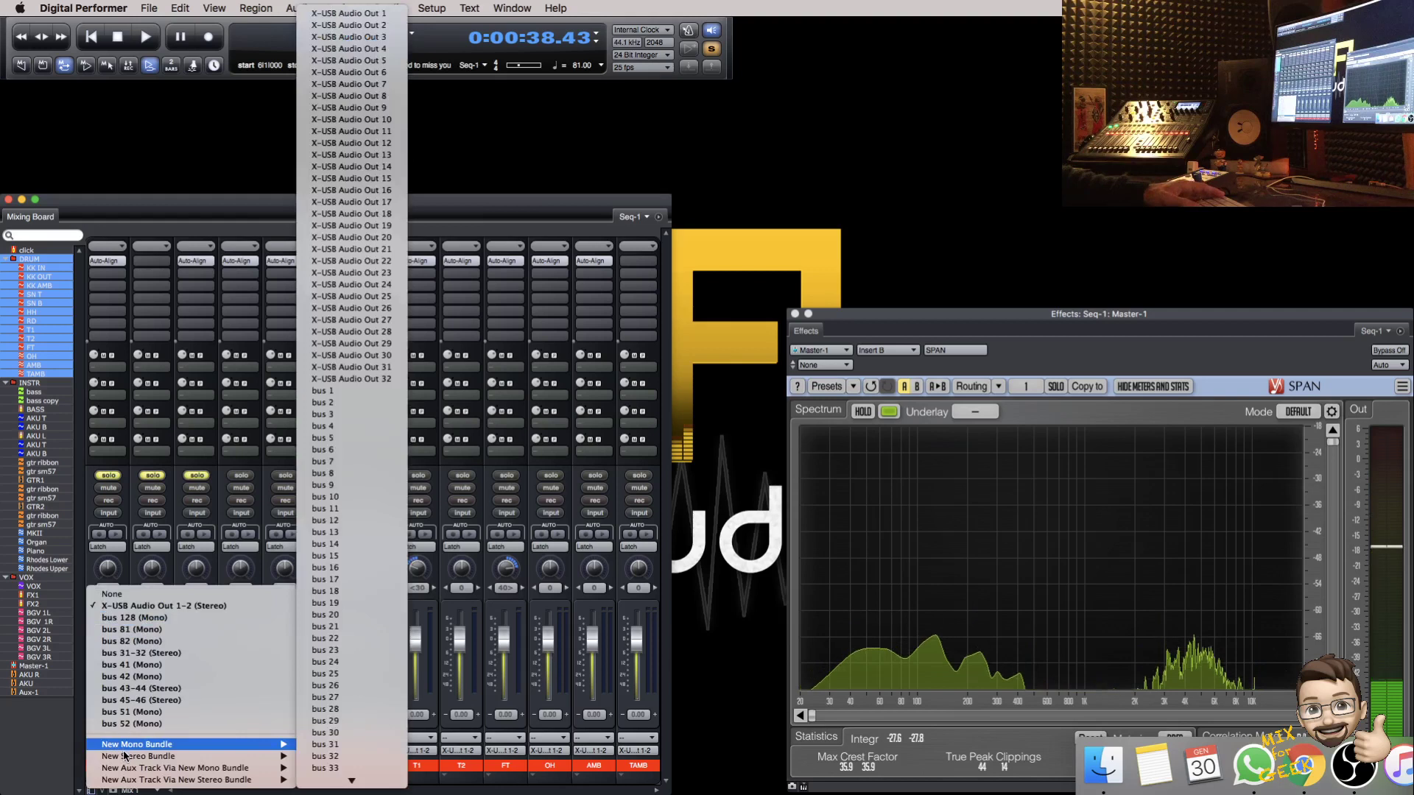
pyautogui.click(462, 411)
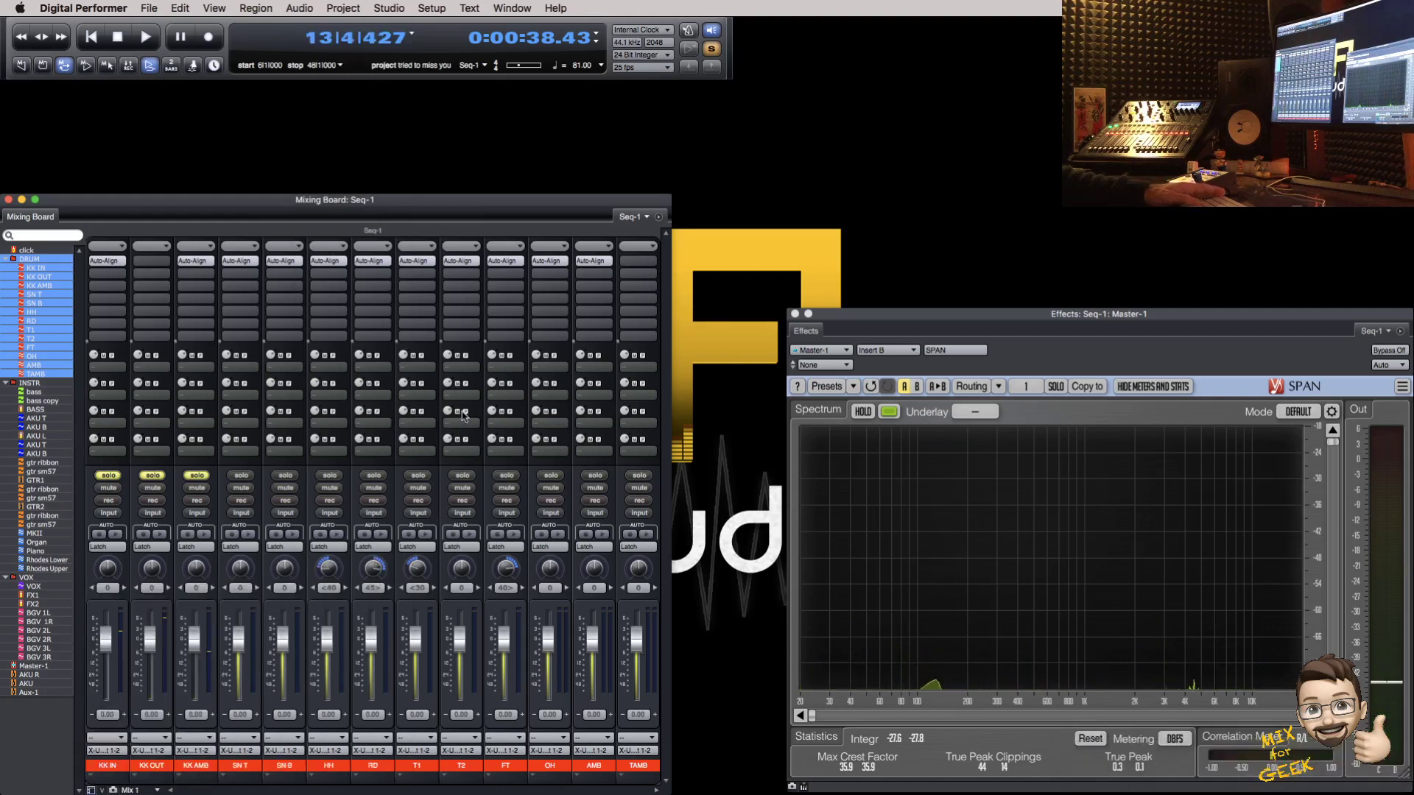
pyautogui.click(112, 751)
pyautogui.moveTo(221, 768)
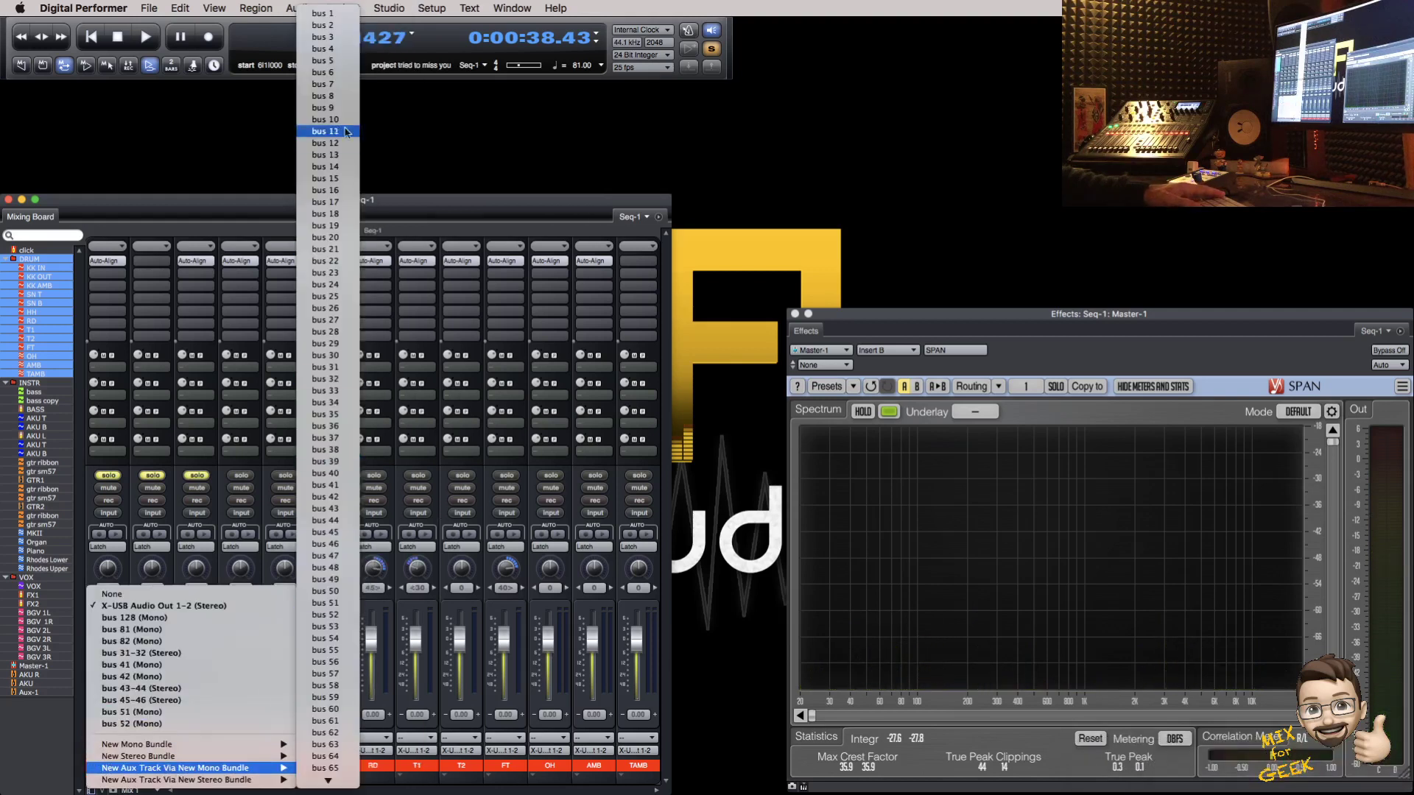
pyautogui.click(341, 13)
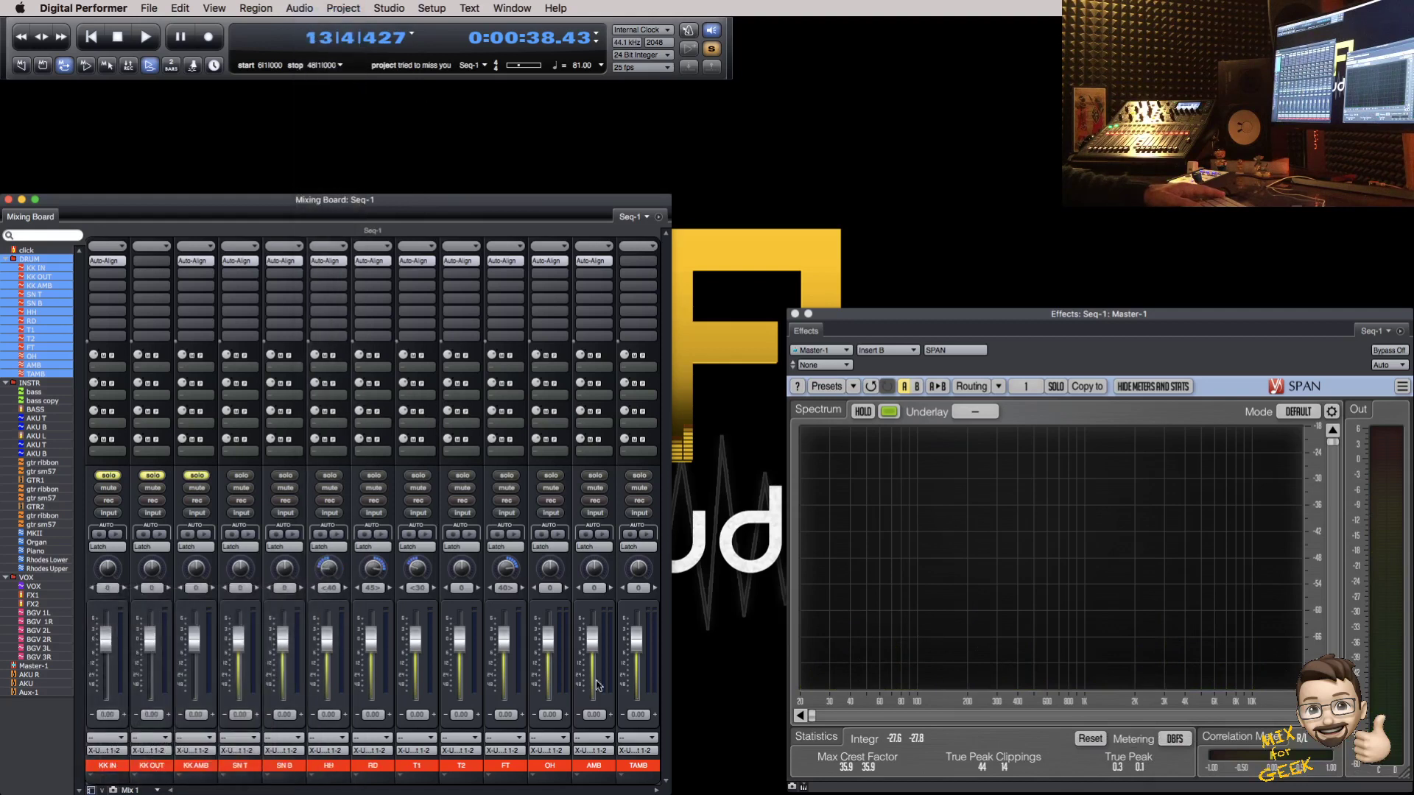
# Step: Move the new aux track after KK AMB and route KK OUT and KK AMB to bus 1
pyautogui.moveTo(673, 770); pyautogui.dragTo(207, 778)
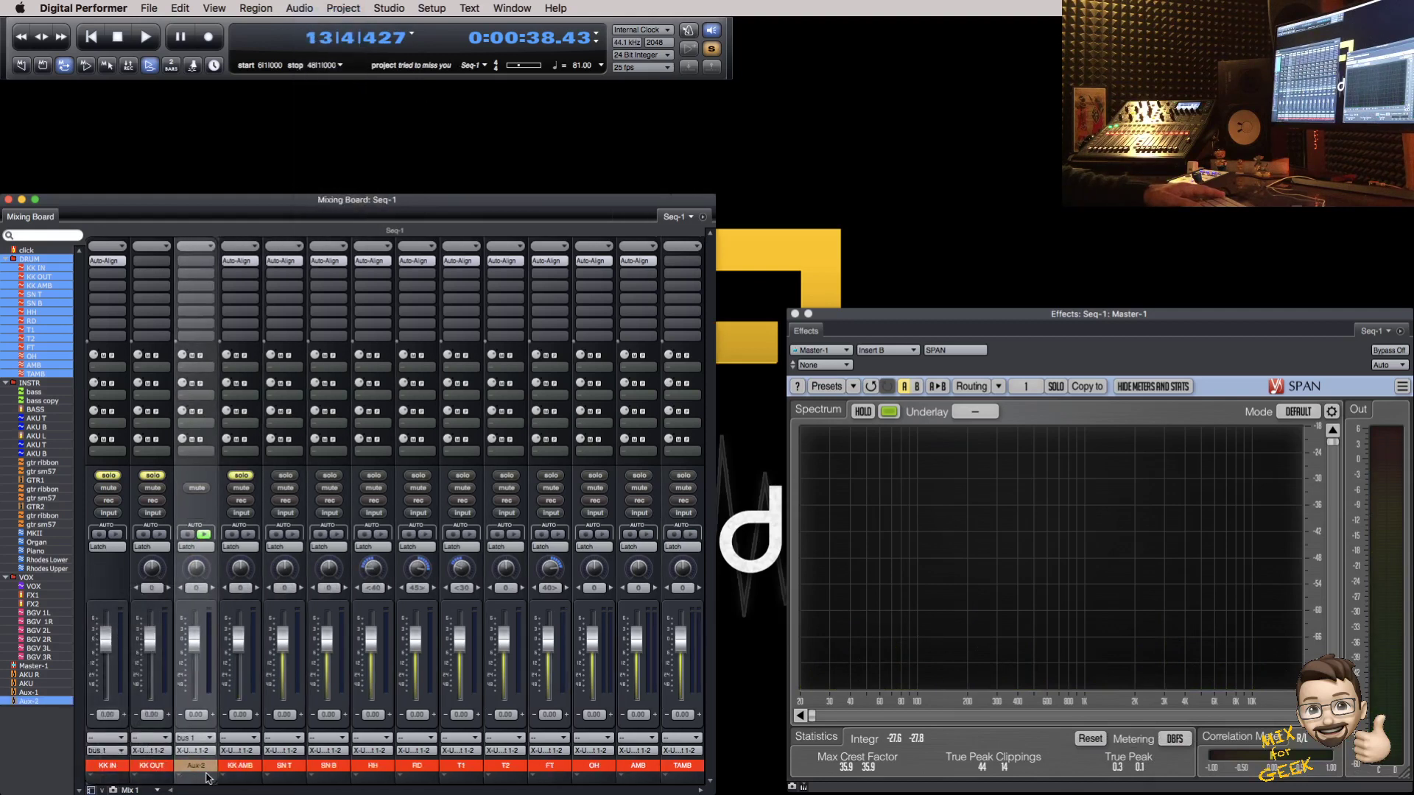
pyautogui.click(156, 751)
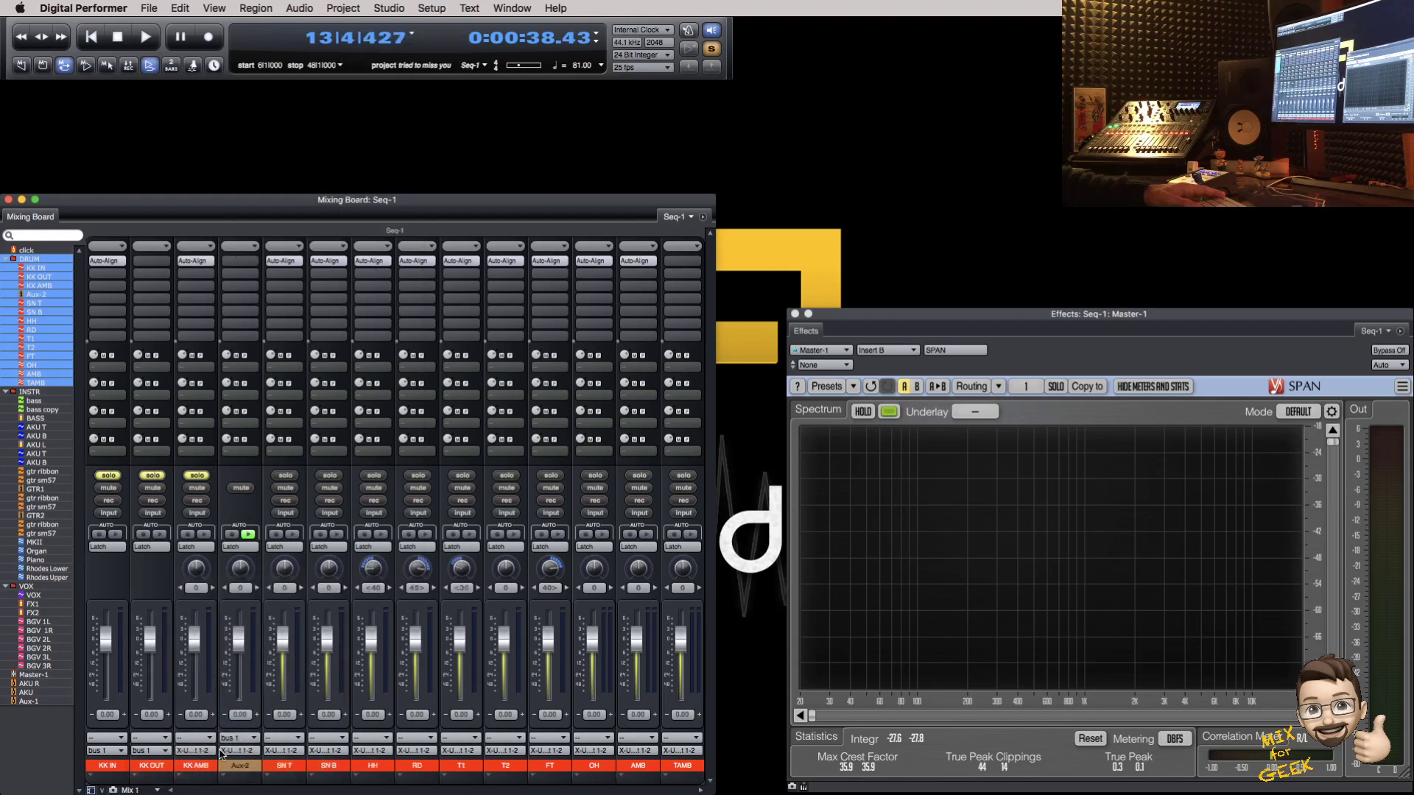
pyautogui.click(196, 750)
pyautogui.click(215, 724)
# Step: Rename the kick aux track K
pyautogui.doubleClick(240, 766)
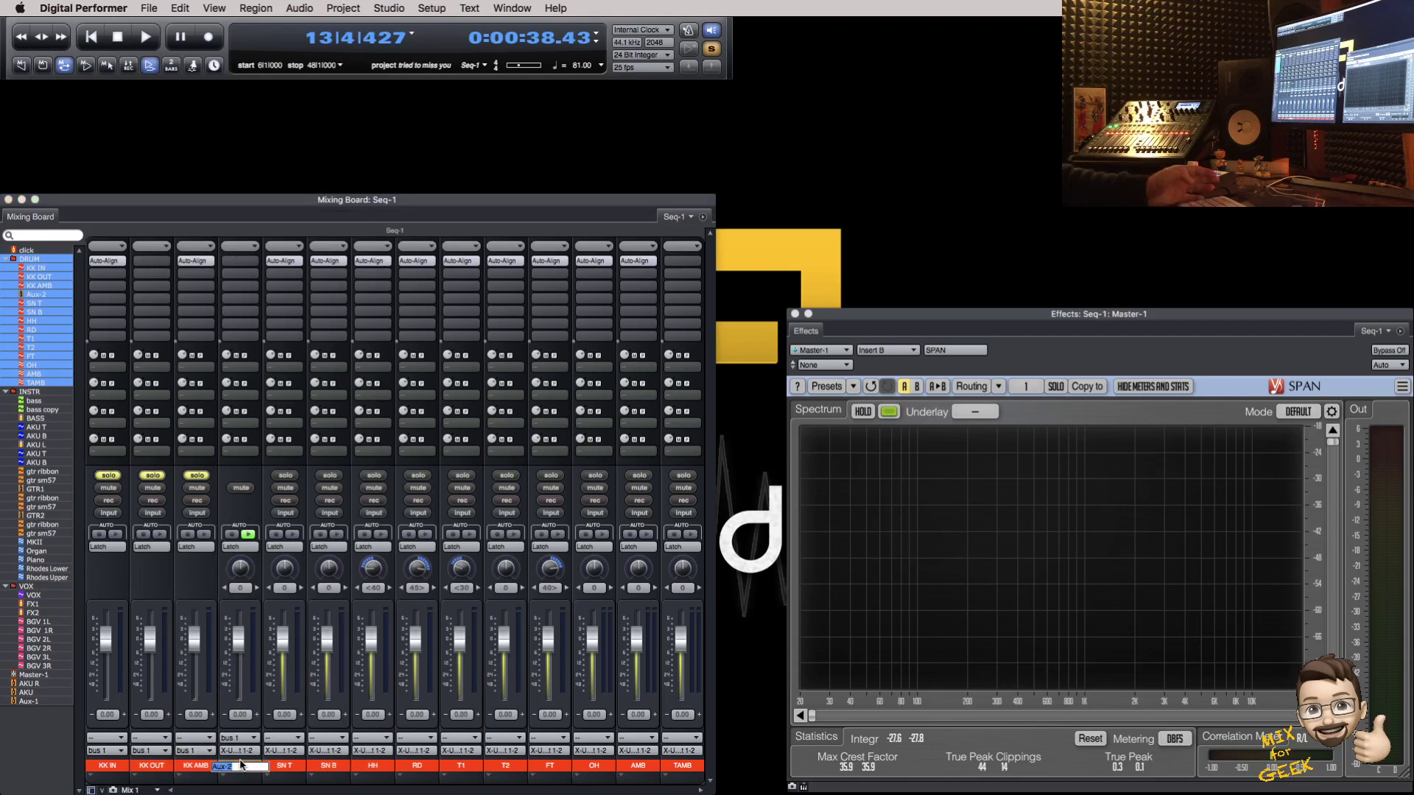
pyautogui.write('K')
pyautogui.press('Return')
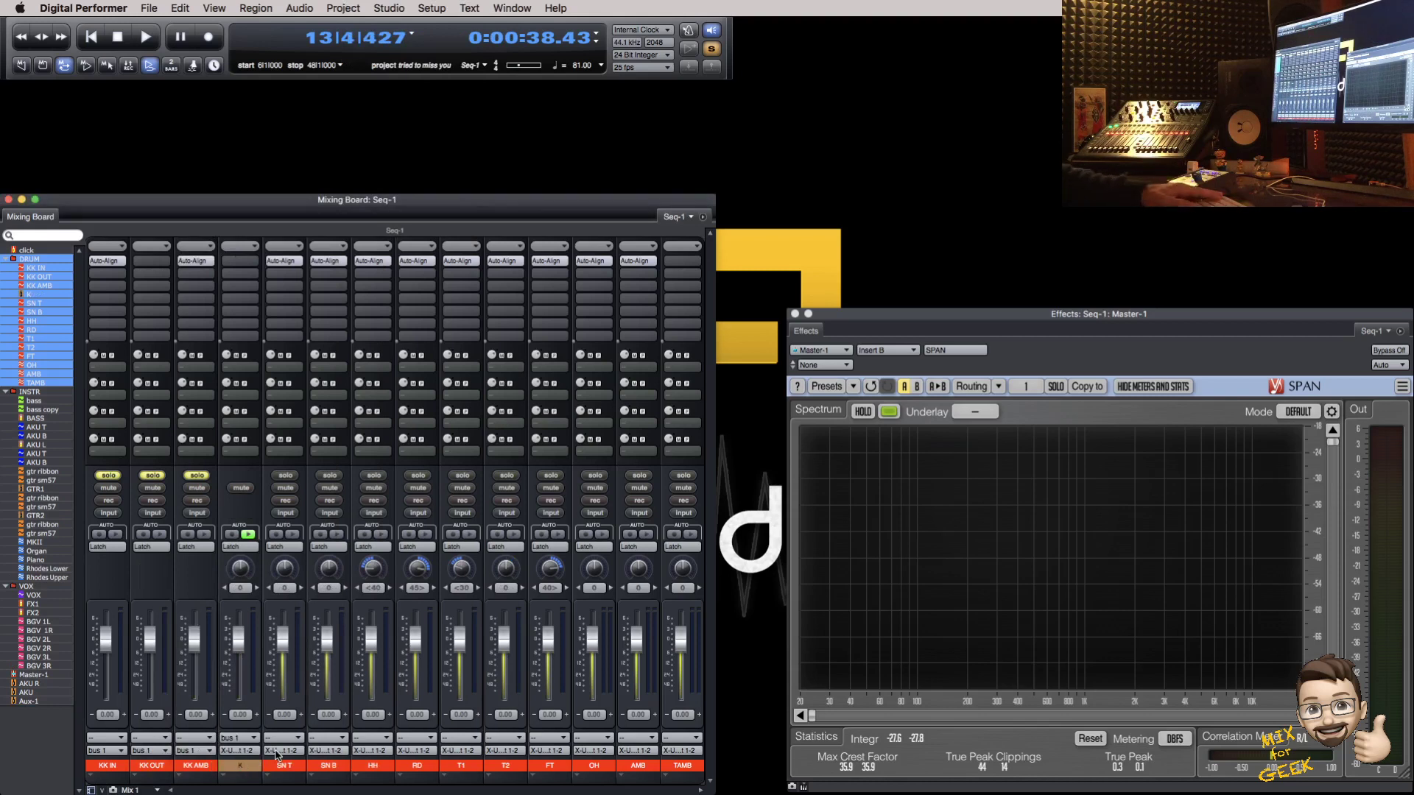
# Step: Route SN T to a new aux track through mono bus 2 and place that aux after SN B
pyautogui.click(278, 750)
pyautogui.moveTo(442, 767)
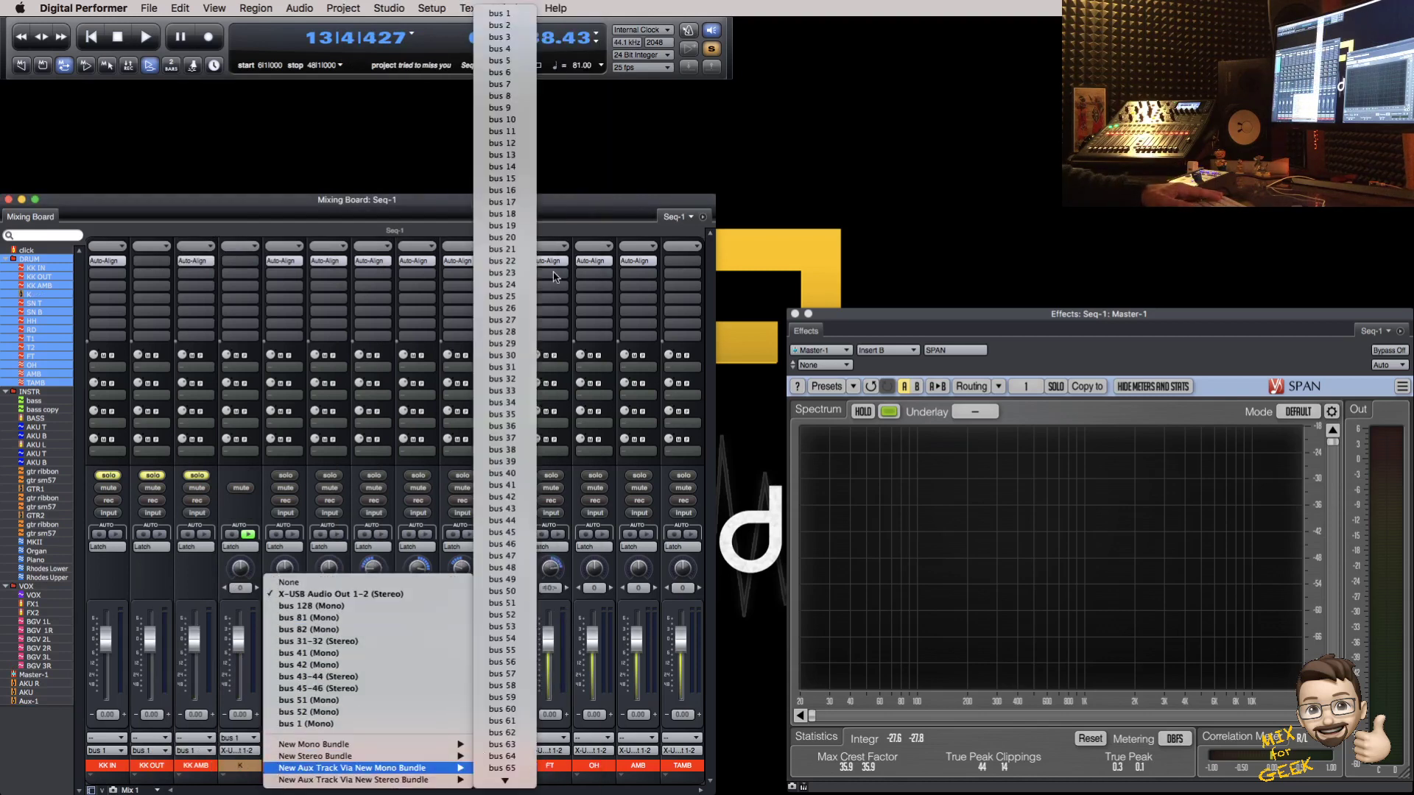
pyautogui.click(516, 30)
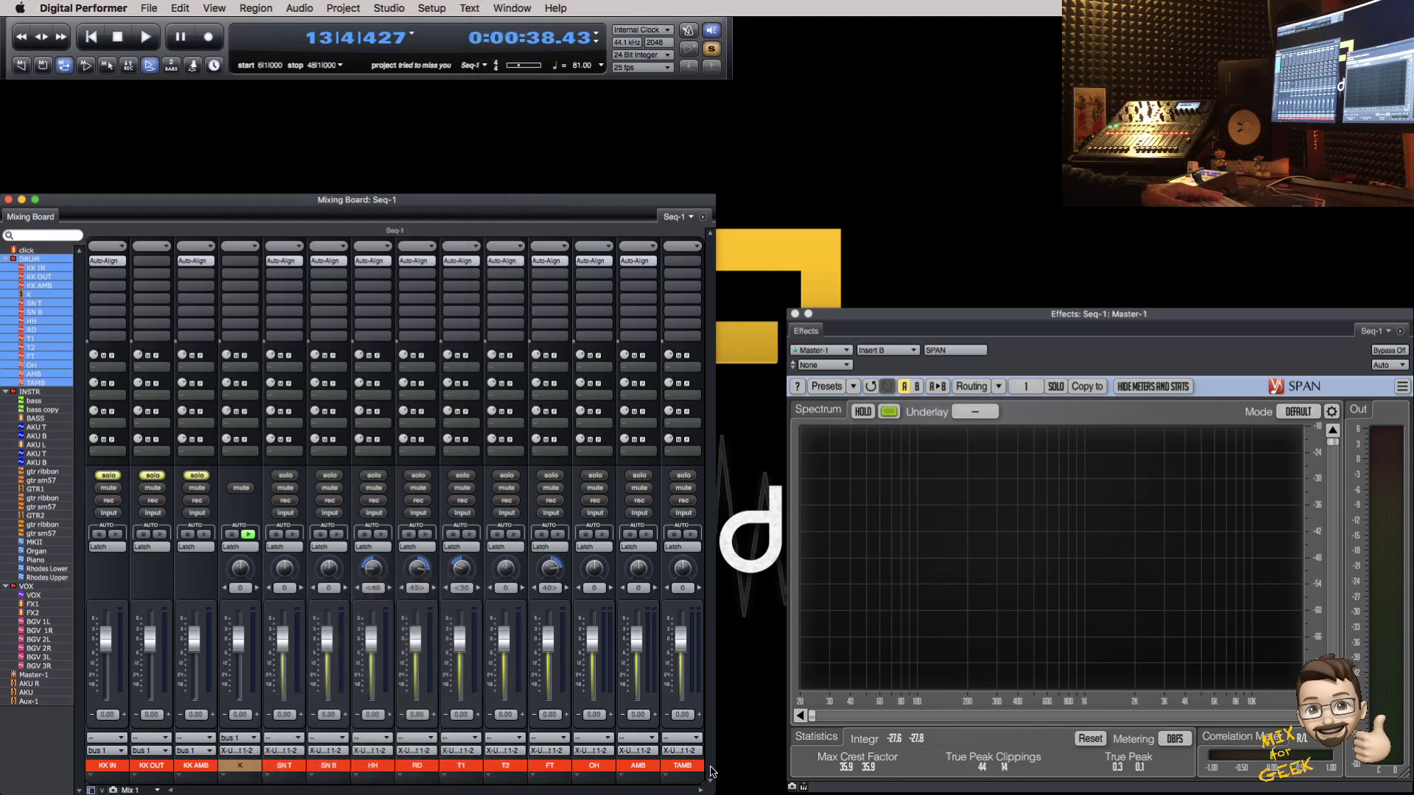
pyautogui.moveTo(376, 774)
pyautogui.mouseDown()
pyautogui.moveTo(388, 773)
pyautogui.moveTo(369, 773)
pyautogui.mouseUp()
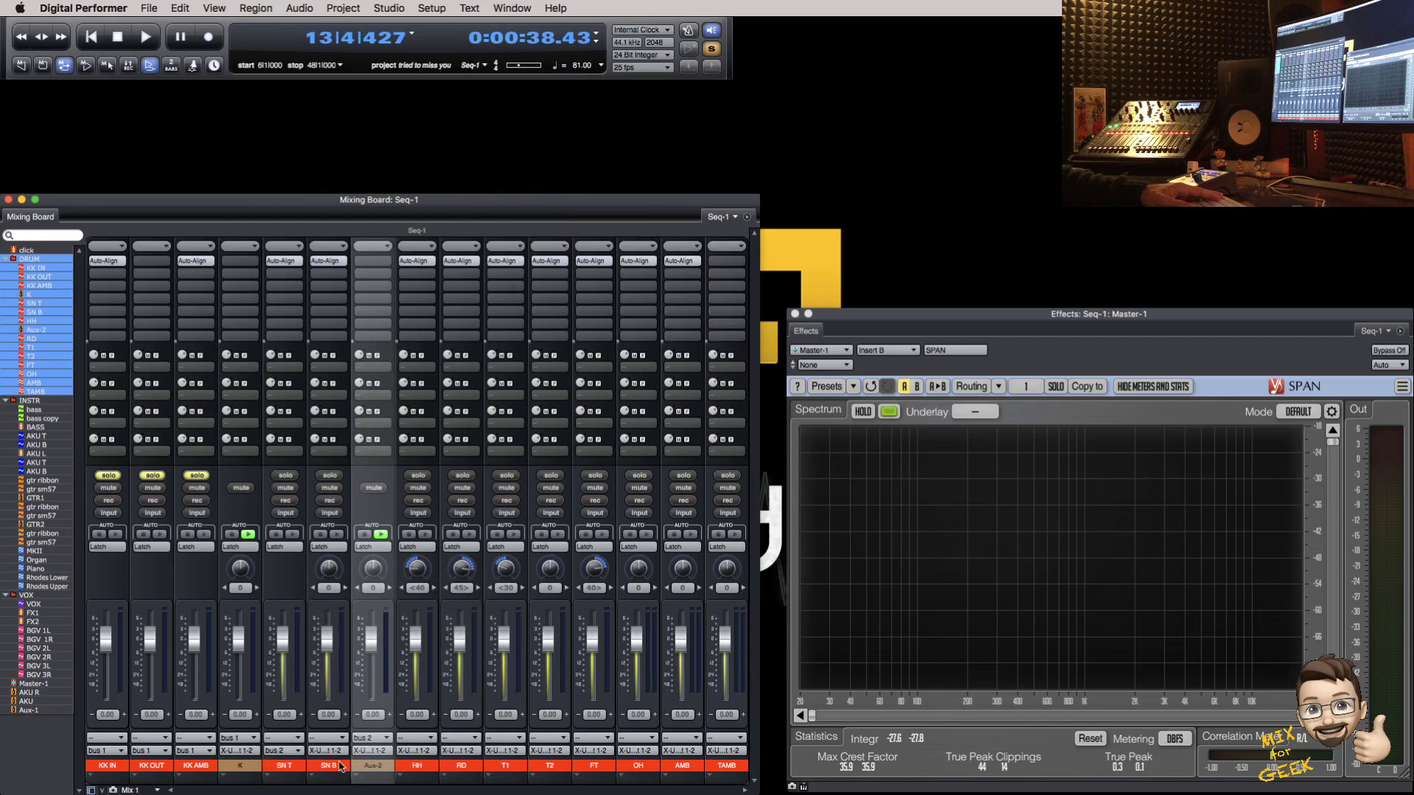
# Step: Route SN B to bus 2 and rename the snare aux track SN
pyautogui.click(336, 751)
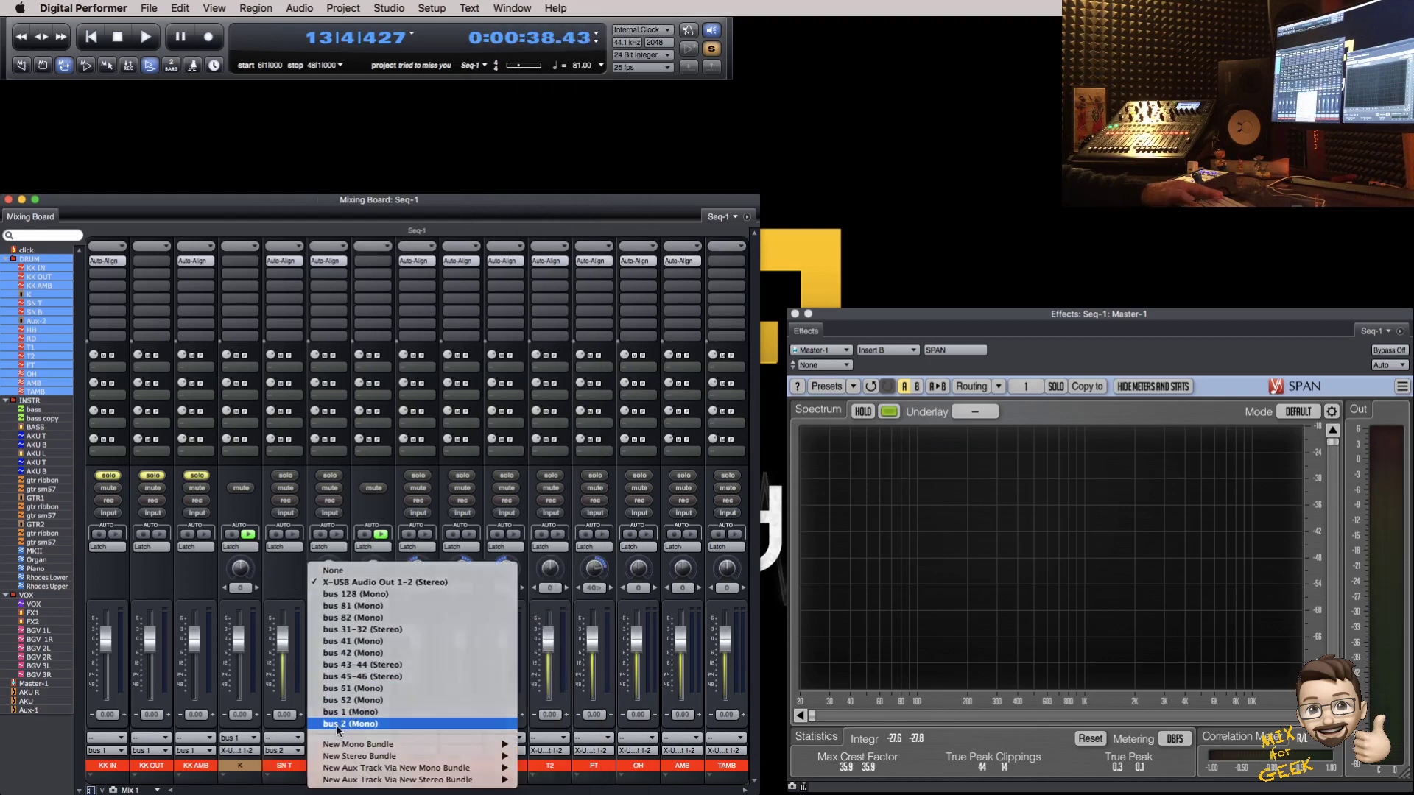
pyautogui.click(336, 725)
pyautogui.doubleClick(373, 765)
pyautogui.write('SN')
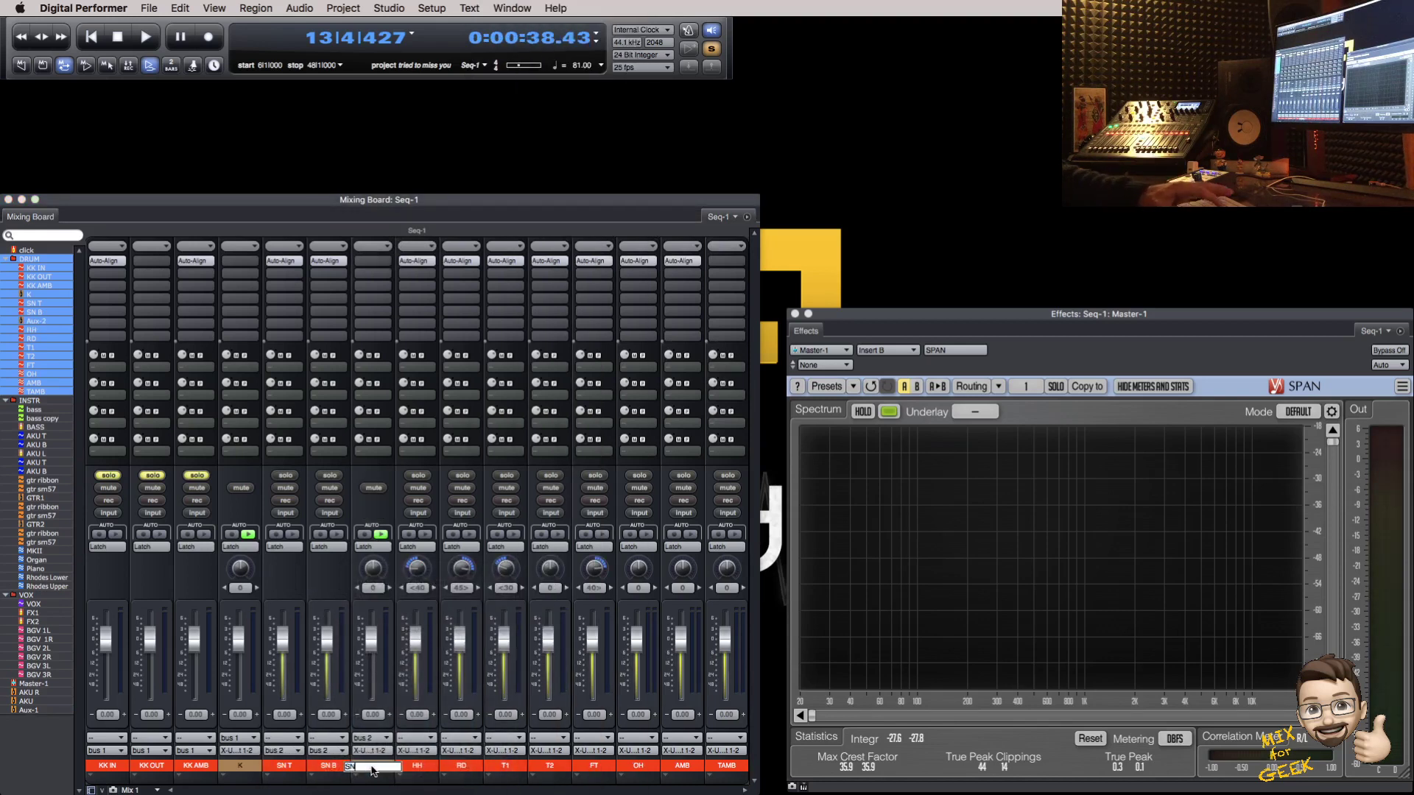
# Step: Route T1 to a new aux track through stereo bus 3-4 and move that aux next to the tom tracks
pyautogui.click(492, 751)
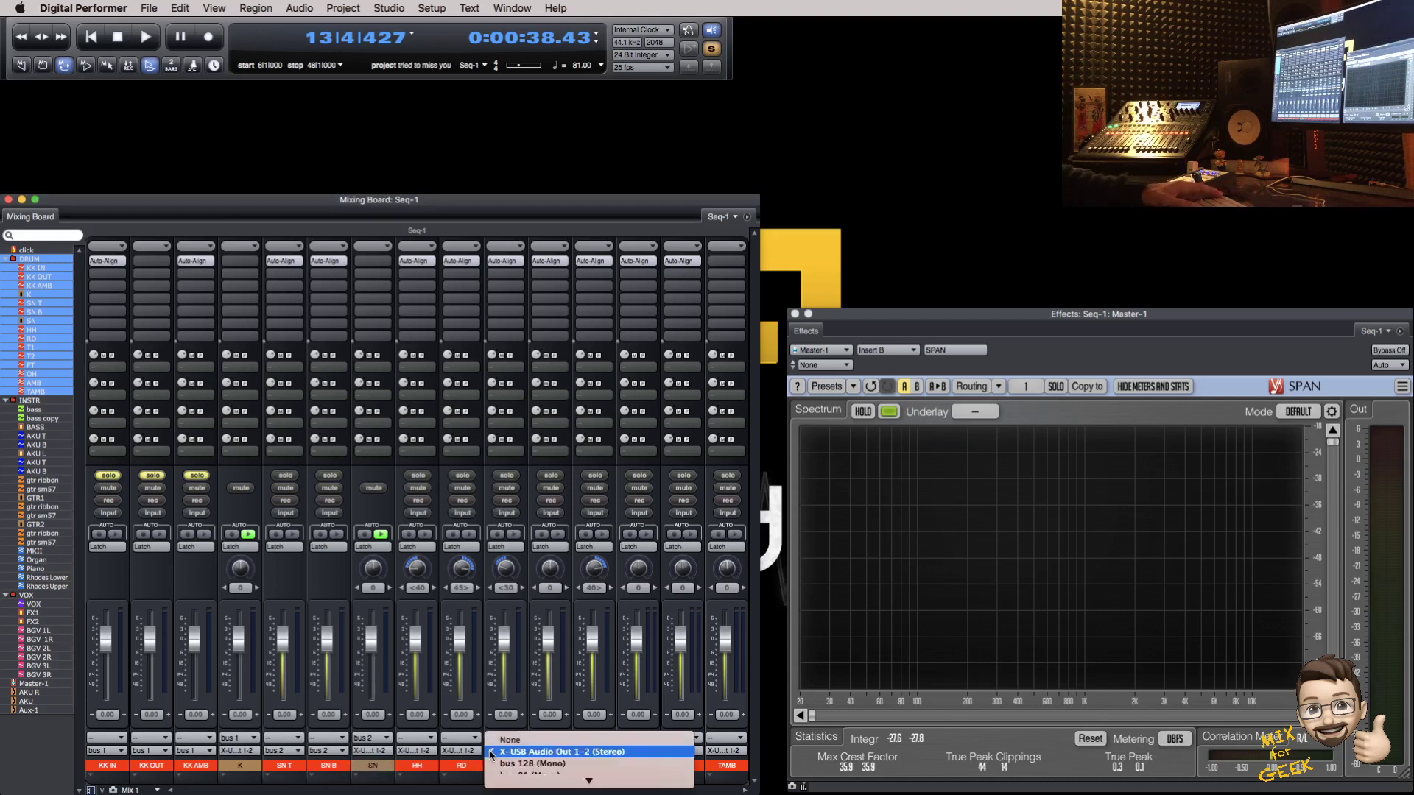
pyautogui.moveTo(648, 780)
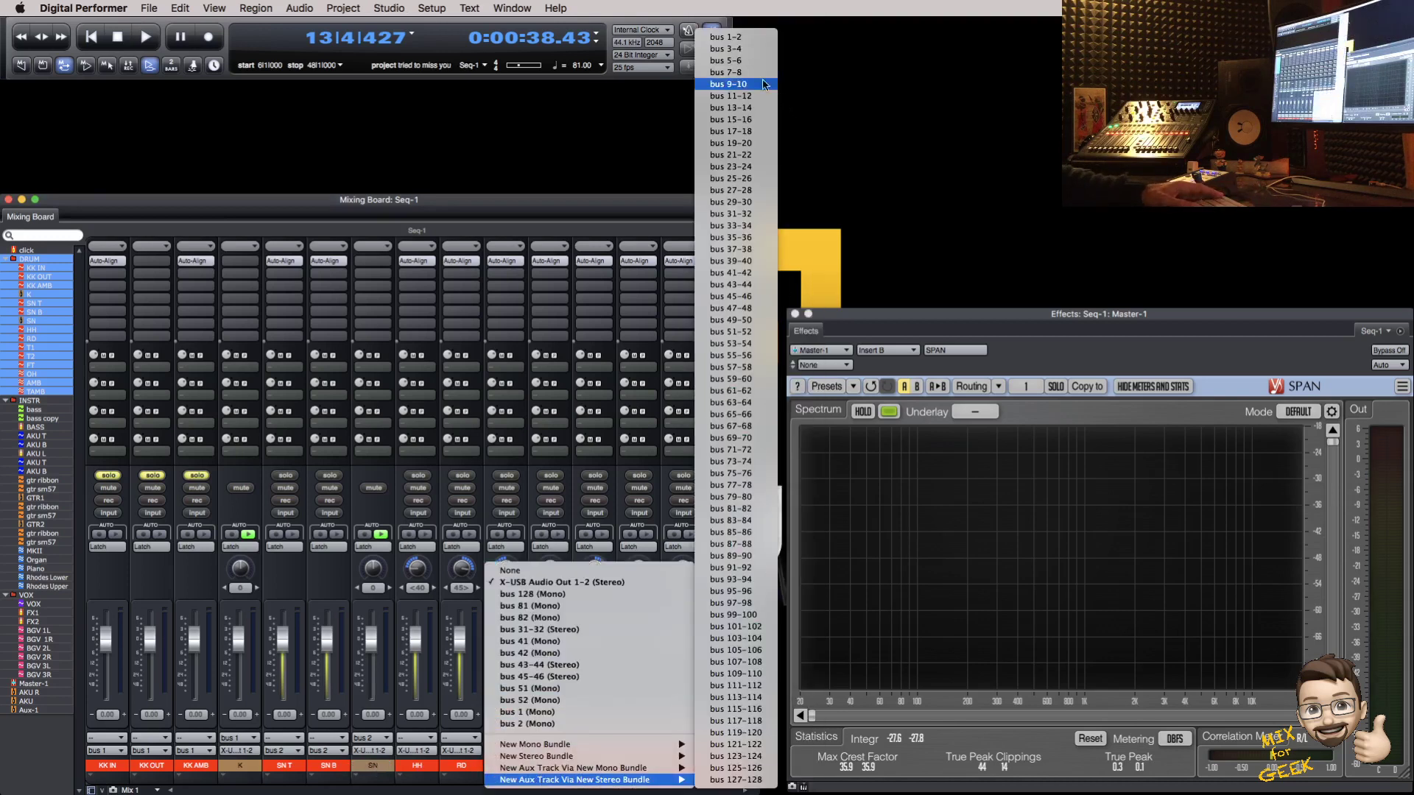
pyautogui.click(744, 49)
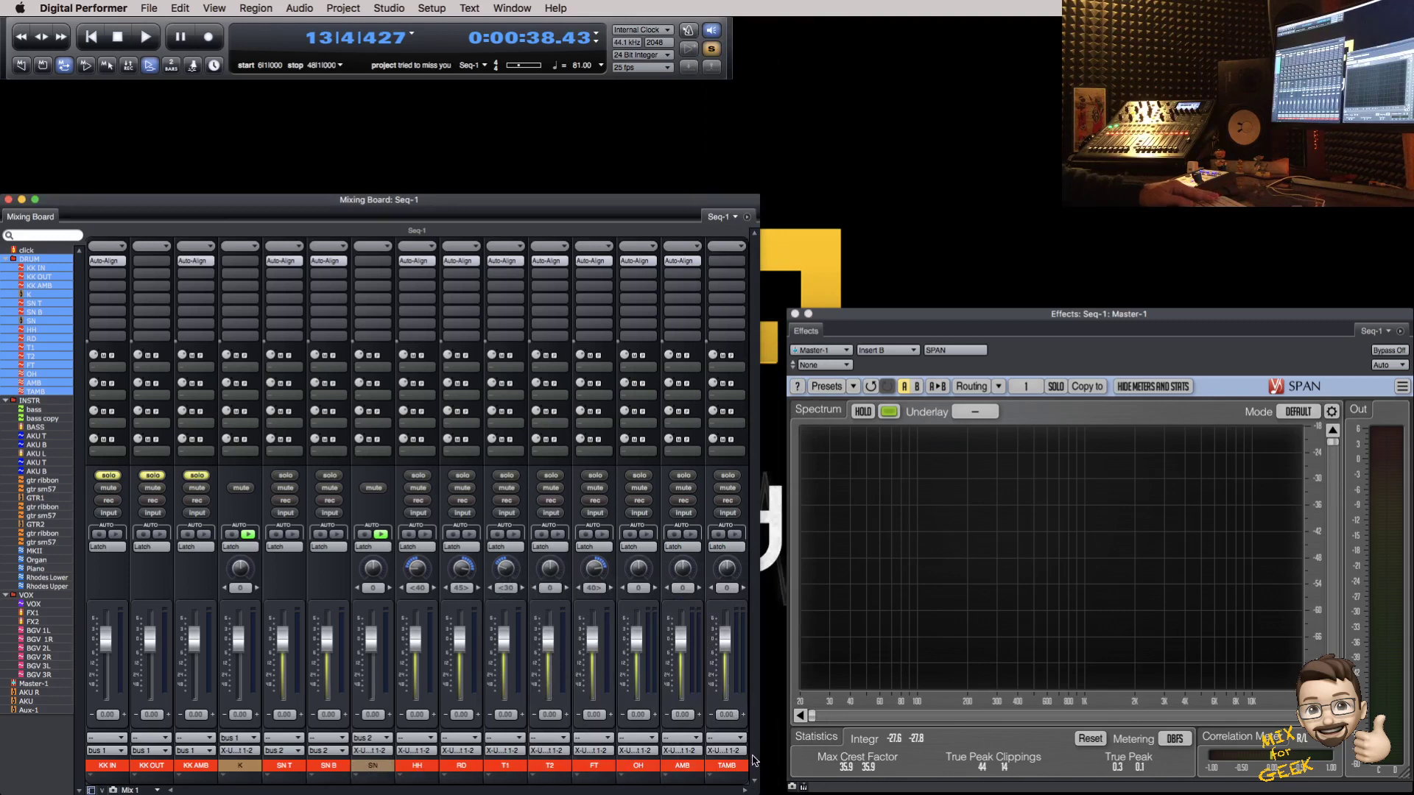
pyautogui.moveTo(766, 766); pyautogui.dragTo(605, 770)
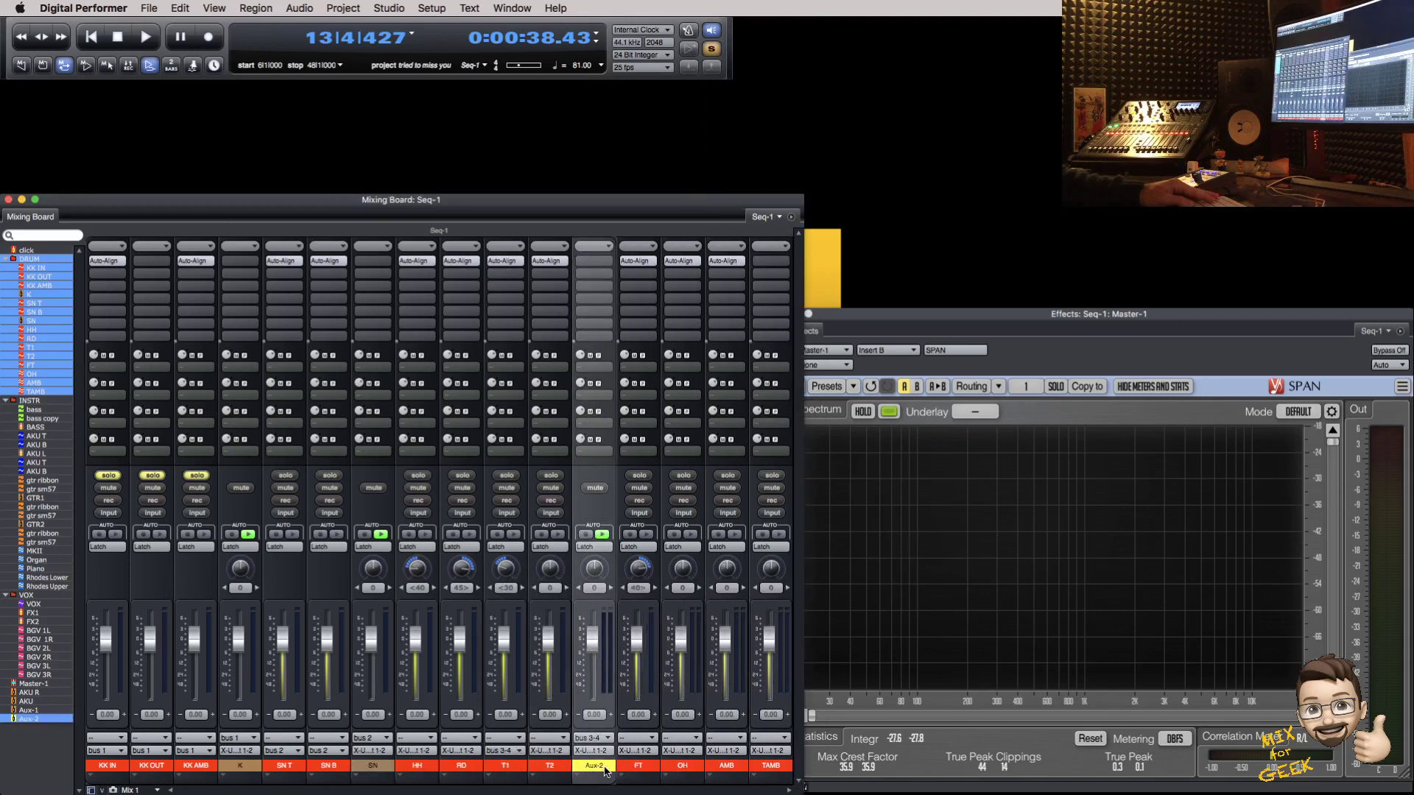
# Step: Route T2 and FT to bus 3-4, rename their aux track TOMS and save the project
pyautogui.click(555, 751)
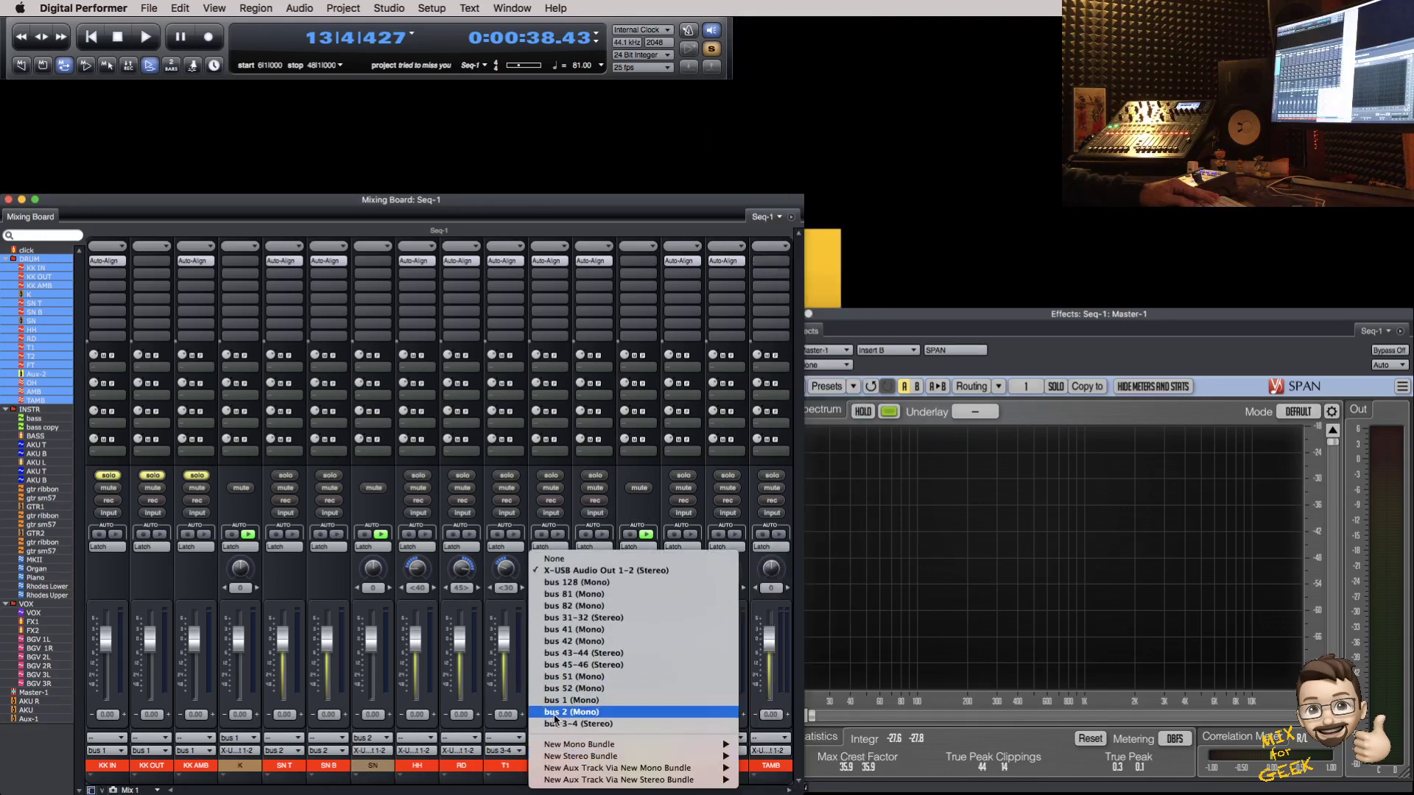
pyautogui.click(554, 724)
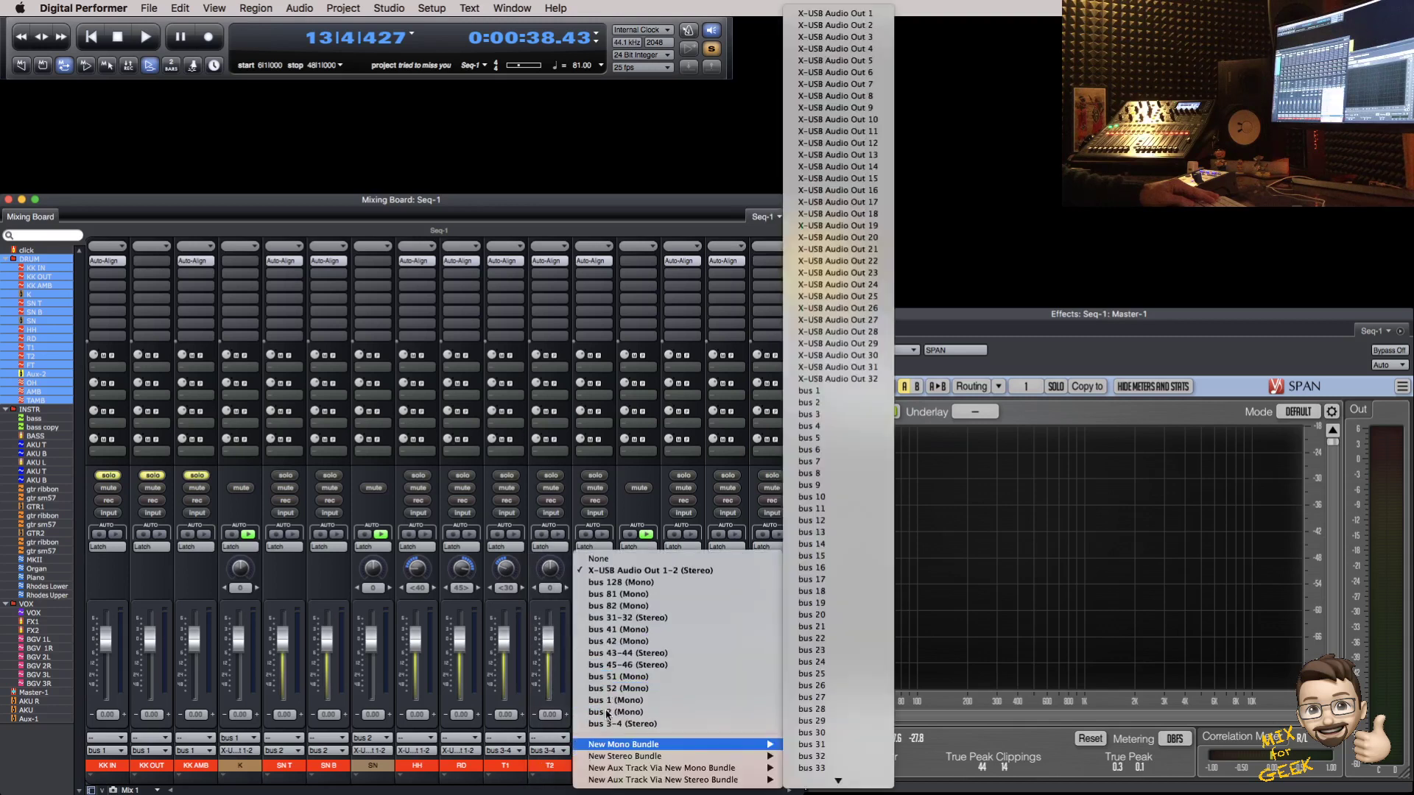
pyautogui.click(611, 723)
pyautogui.keyDown('alt'); pyautogui.click(635, 765); pyautogui.keyUp('alt')
pyautogui.write('TOMS')
pyautogui.press('Return')
pyautogui.press('super+s')
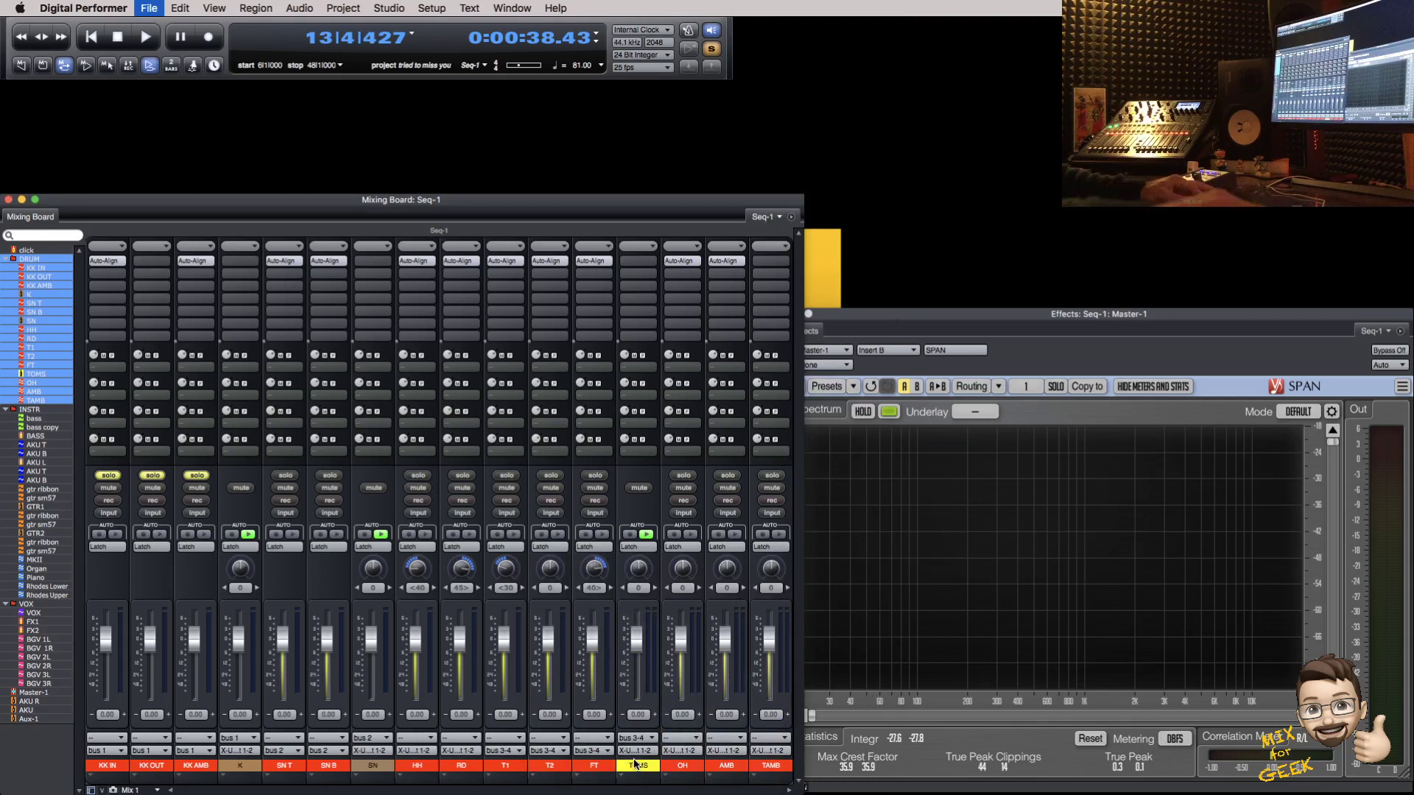
# Step: Route K to a new aux track through stereo bus 19-20 and move that aux next to AMB
pyautogui.click(298, 750)
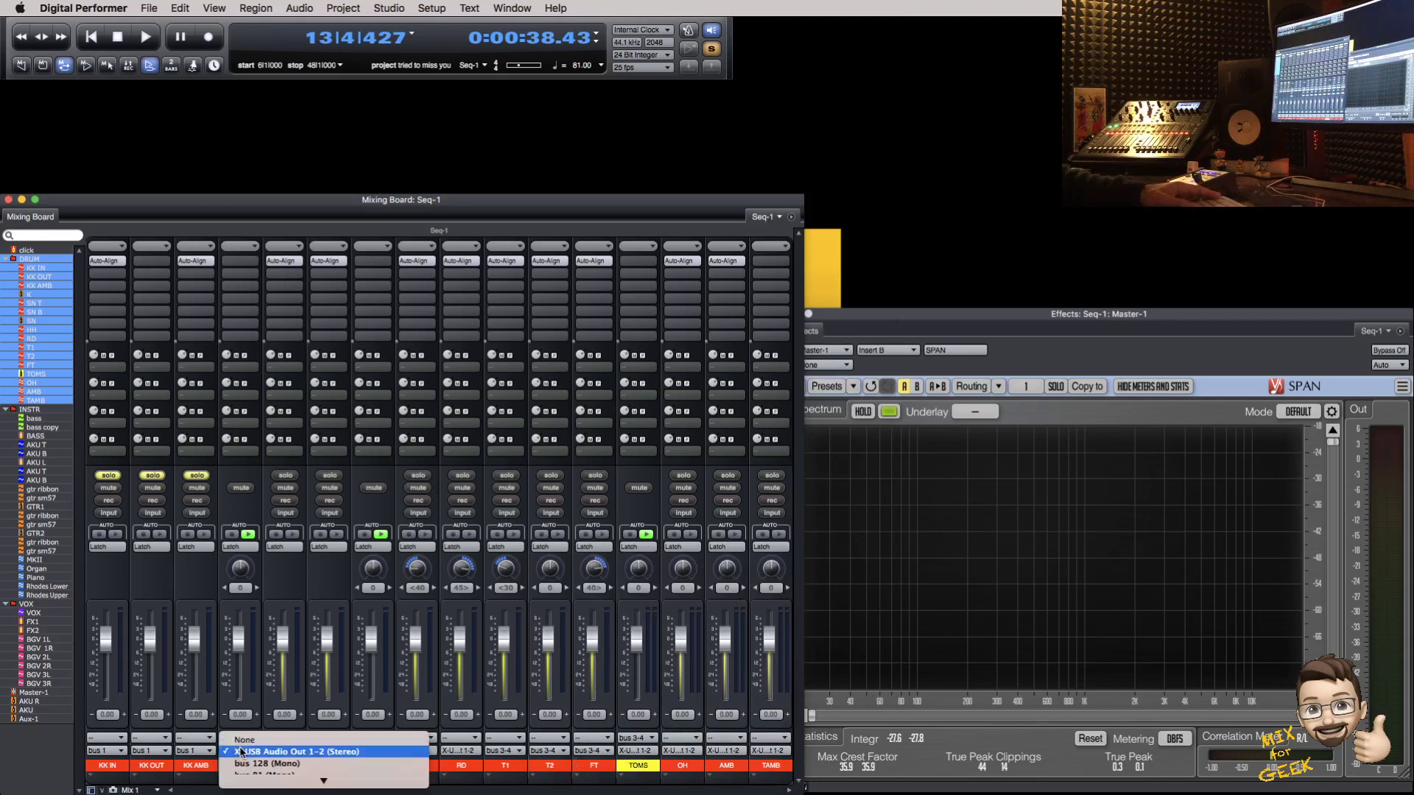
pyautogui.moveTo(357, 781)
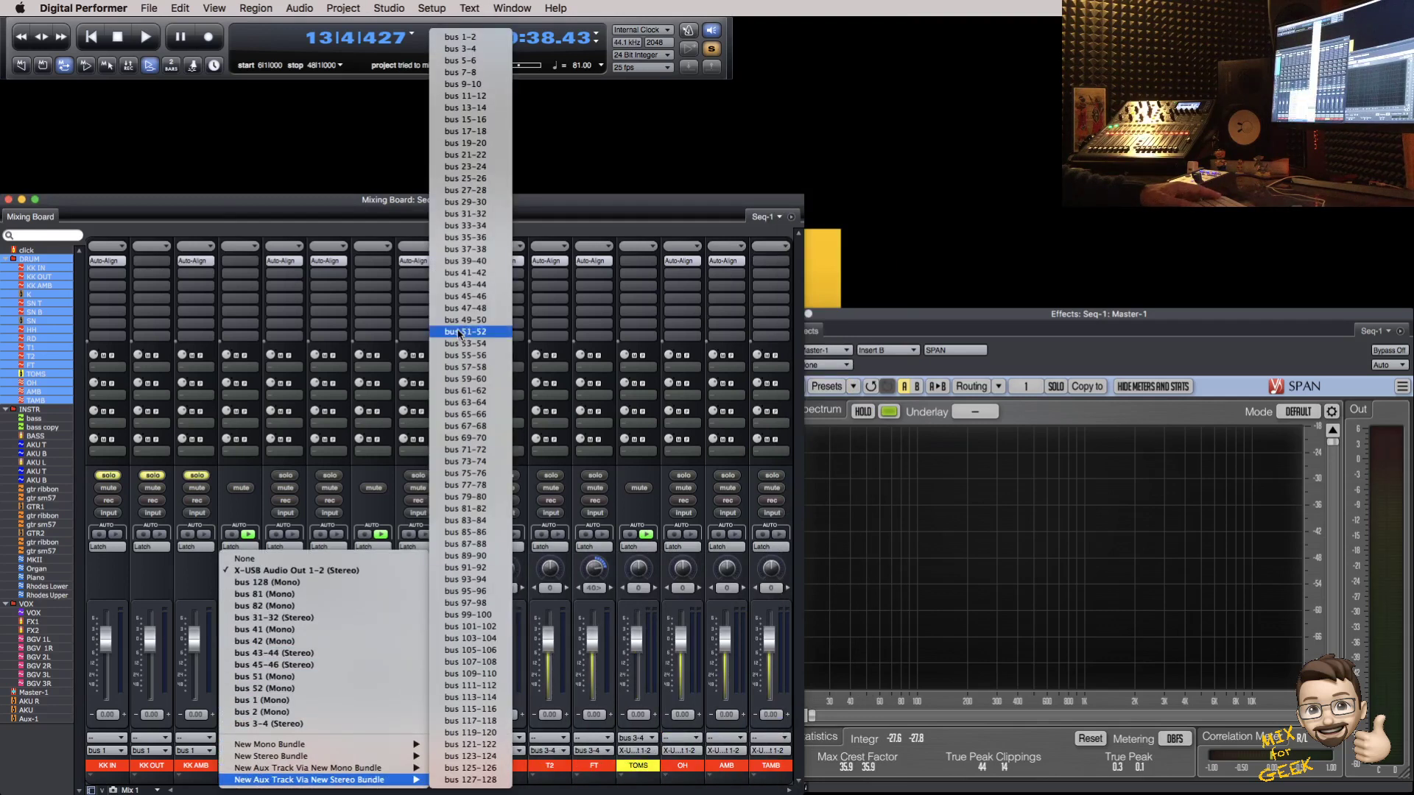
pyautogui.click(465, 143)
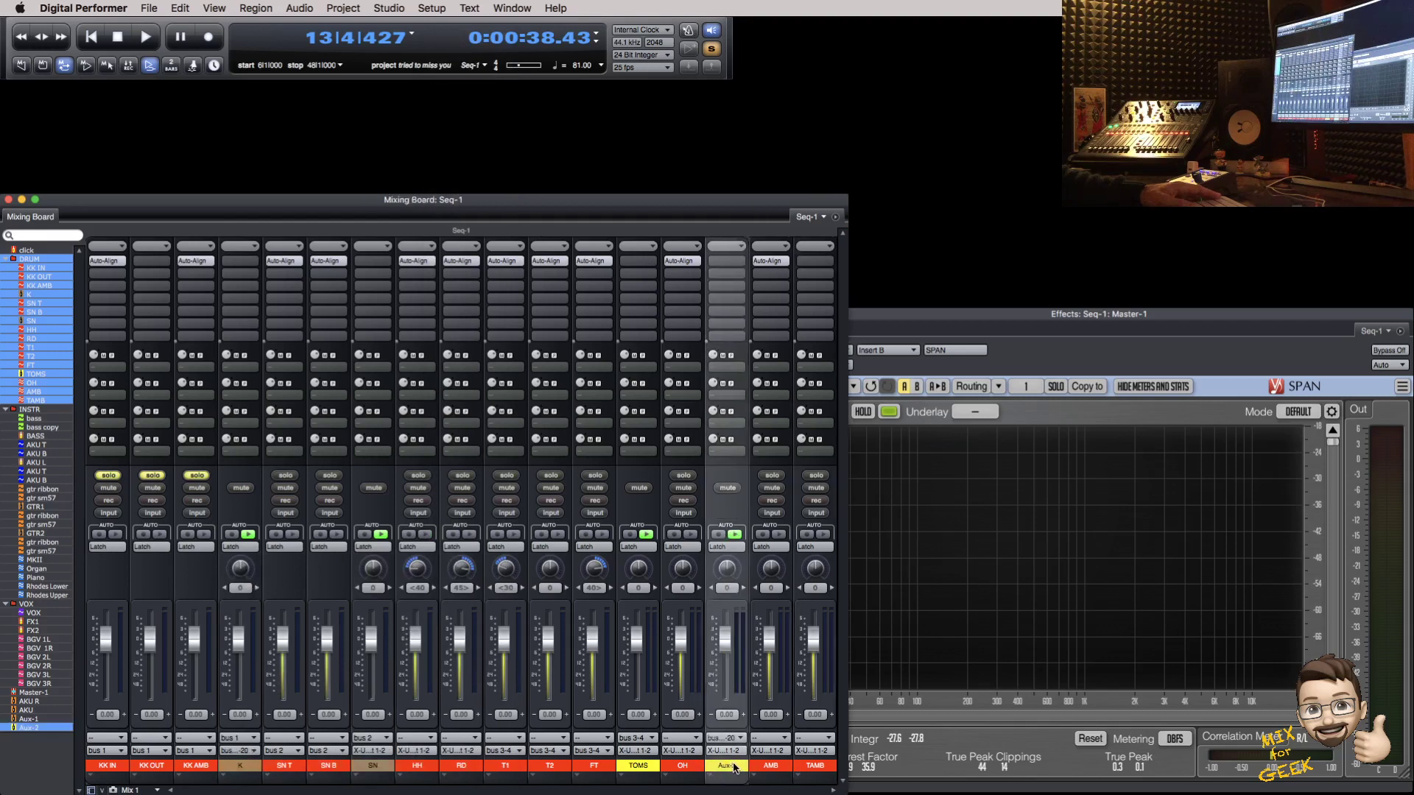
pyautogui.moveTo(733, 767); pyautogui.dragTo(735, 767)
# Step: Route AMB, OH, TOMS, RD, HH and SN to stereo bus 19-20
pyautogui.click(731, 750)
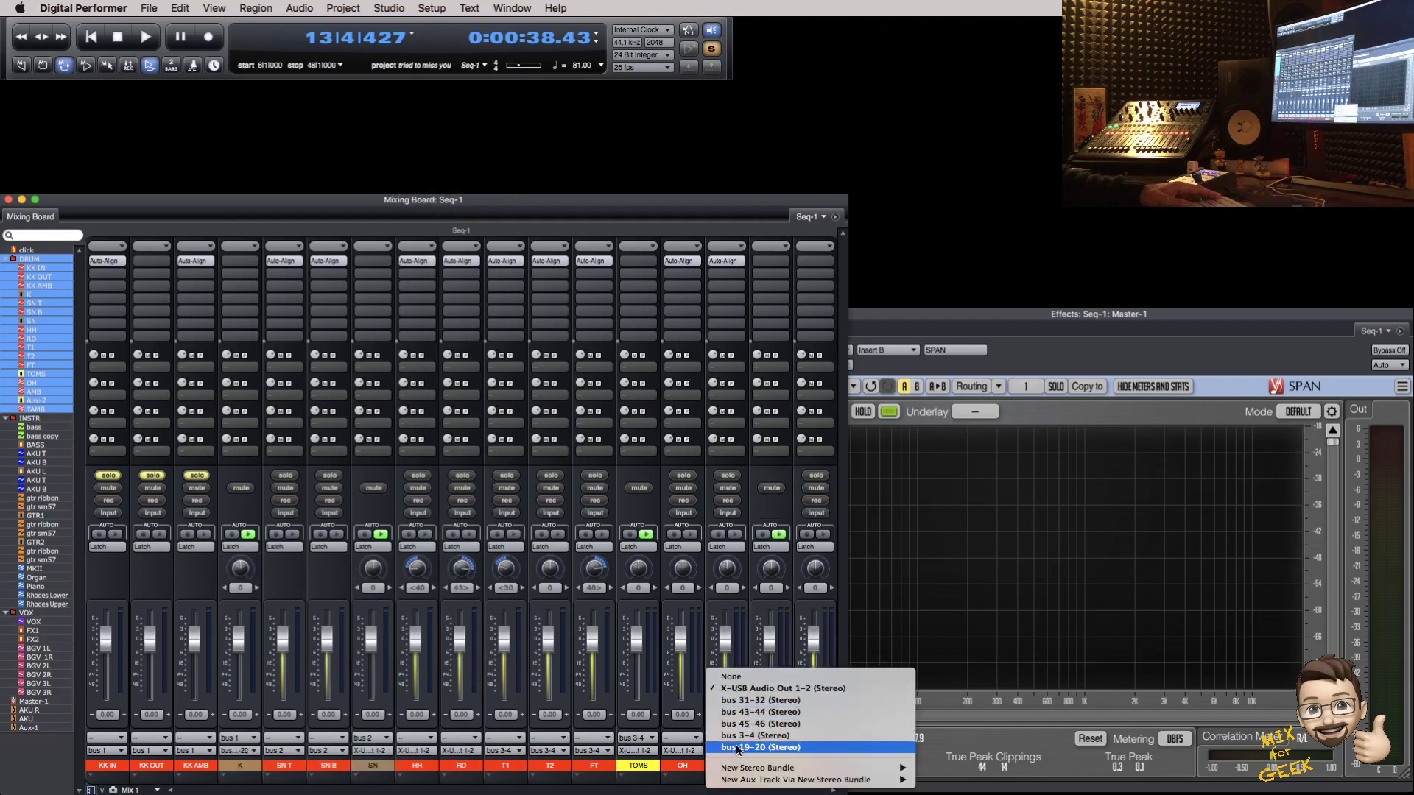
pyautogui.click(737, 748)
pyautogui.click(682, 750)
pyautogui.click(670, 747)
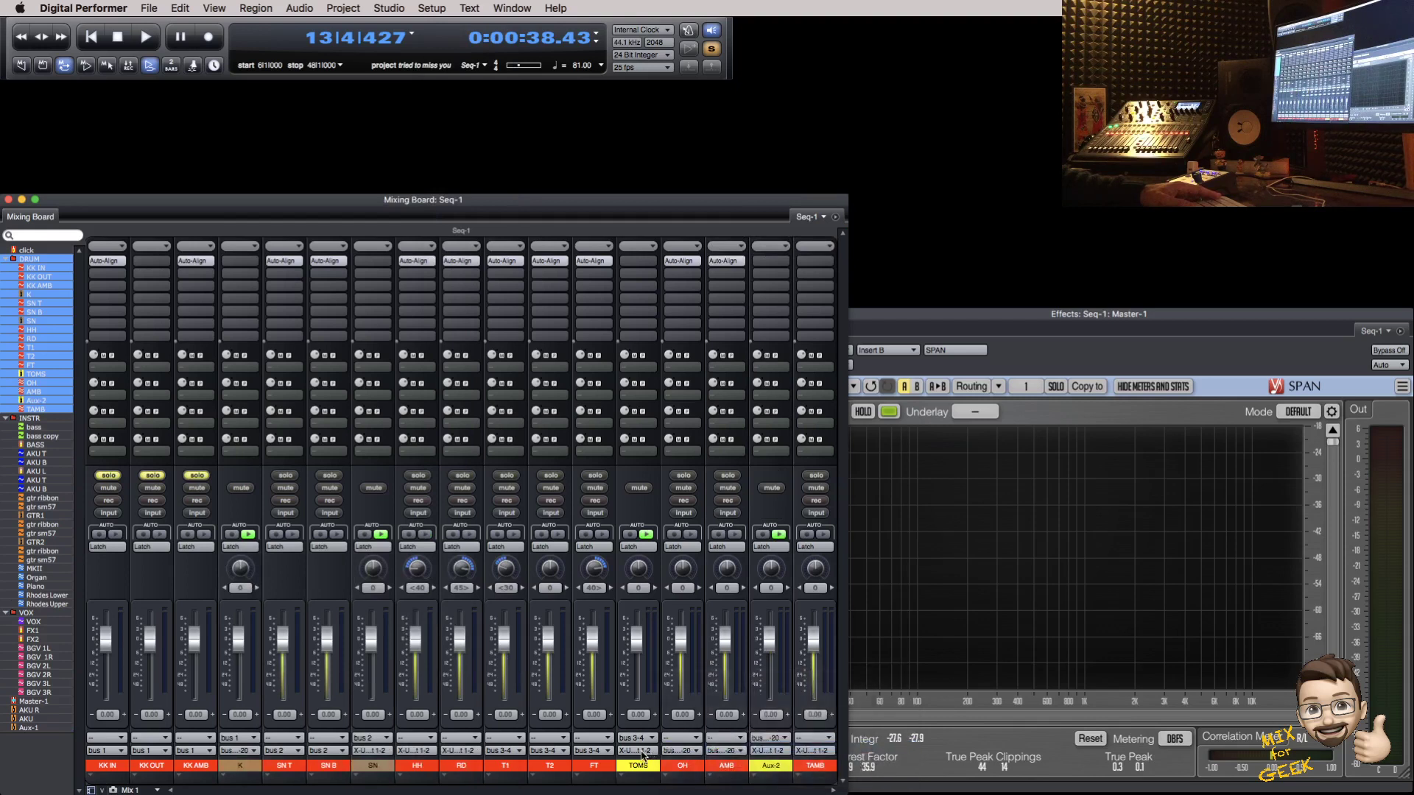
pyautogui.click(637, 750)
pyautogui.click(666, 747)
pyautogui.click(462, 751)
pyautogui.click(486, 761)
pyautogui.click(417, 750)
pyautogui.click(401, 752)
pyautogui.click(388, 750)
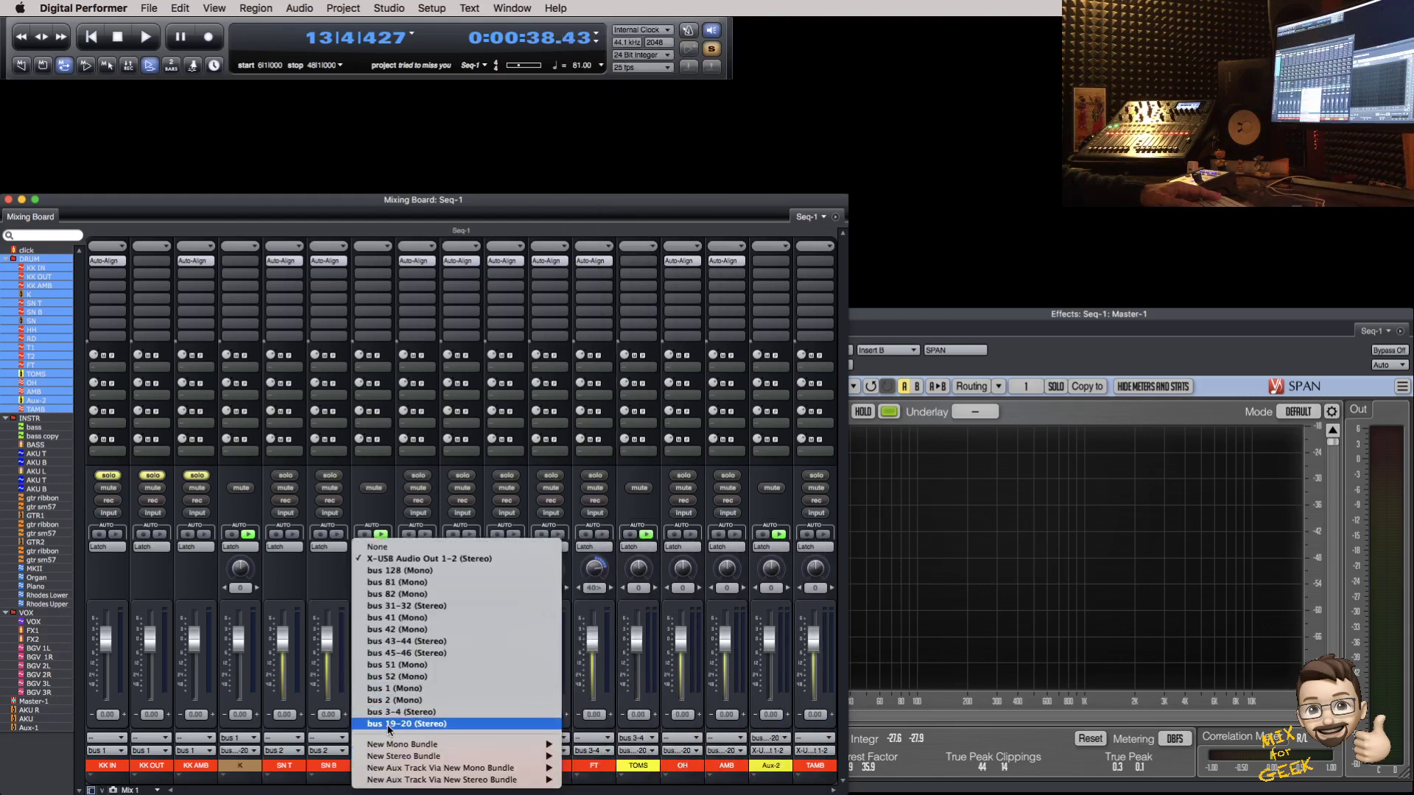
pyautogui.click(388, 724)
# Step: Play the drums with SN T through AMB added to the solo, and return the solo to KK IN, KK OUT and KK AMB
pyautogui.press('space')
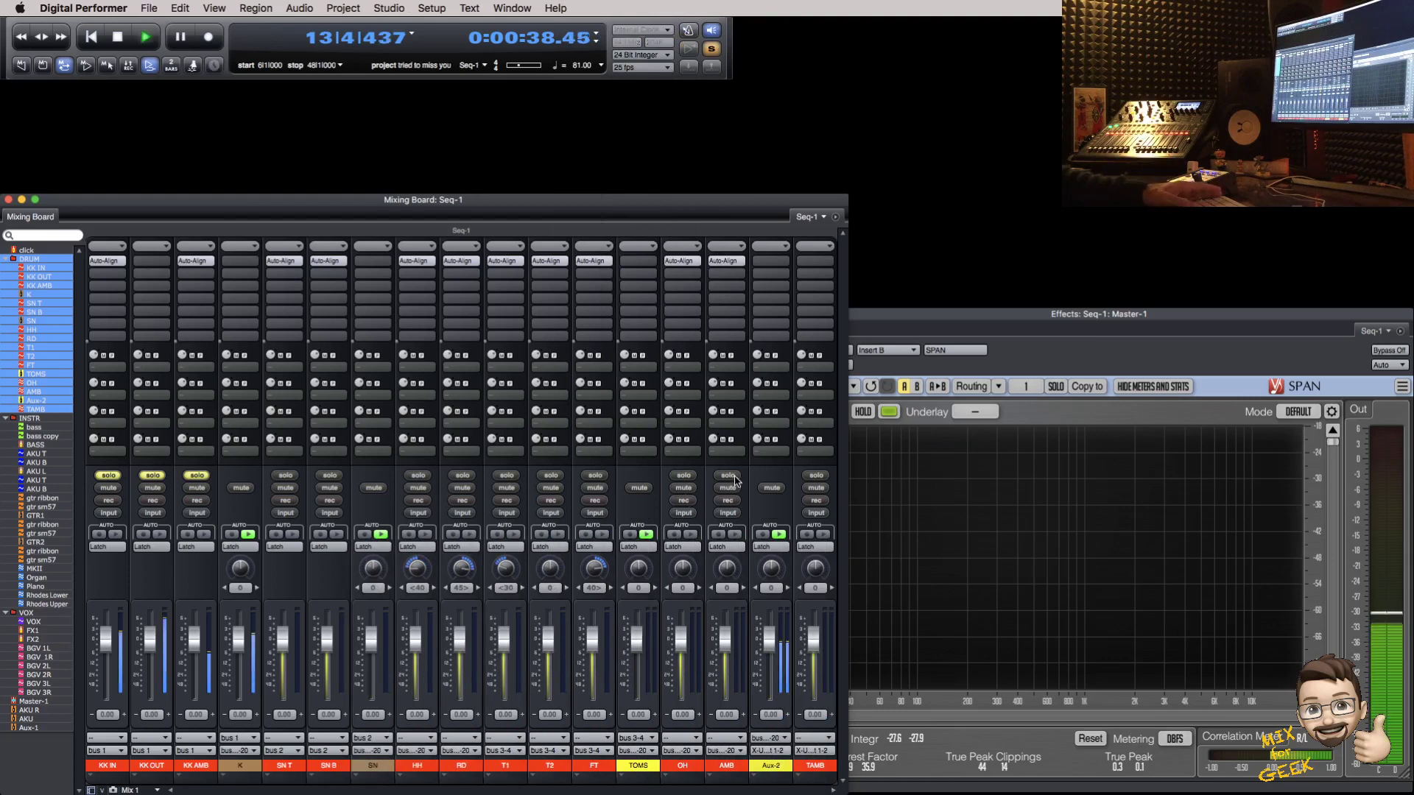
pyautogui.moveTo(288, 477); pyautogui.dragTo(727, 477)
pyautogui.click(760, 489)
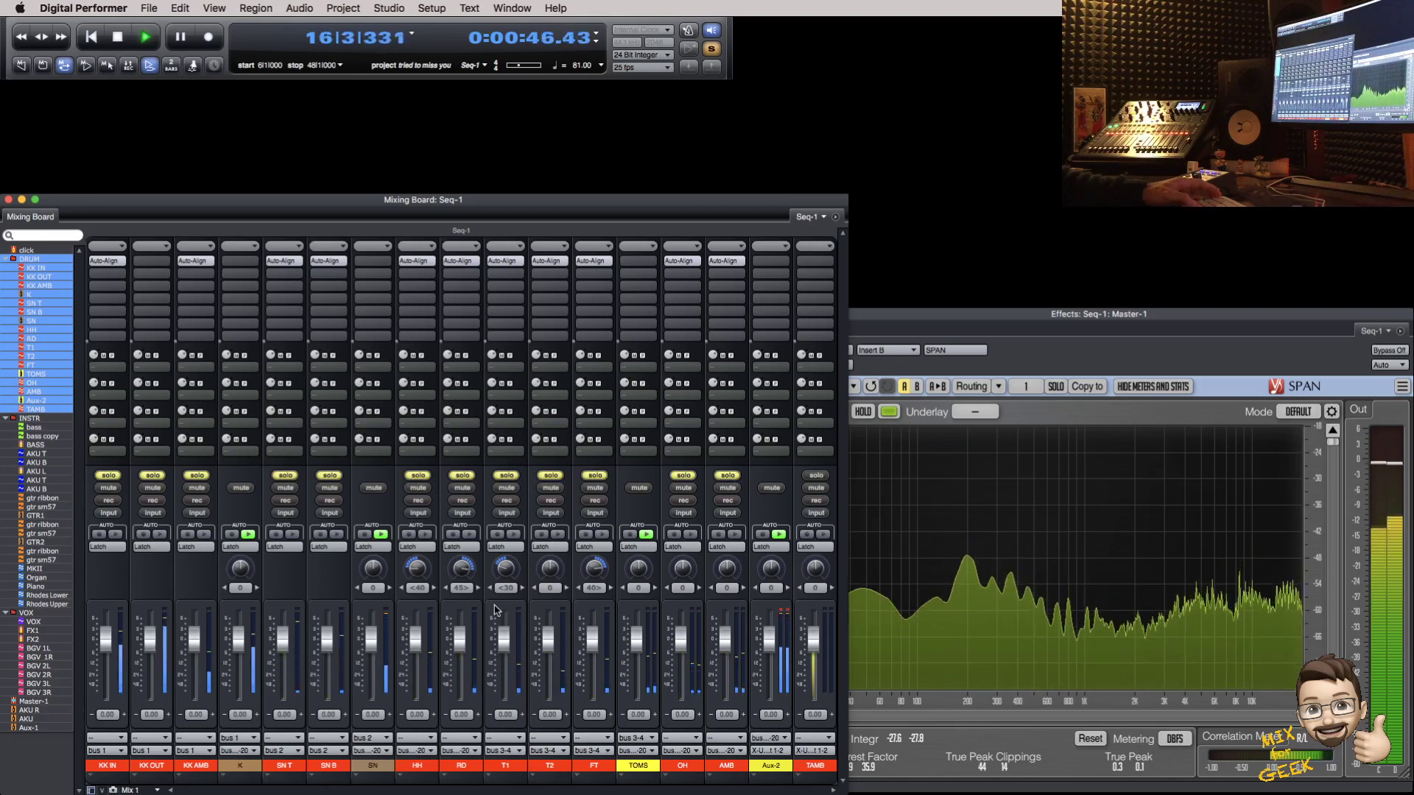
pyautogui.keyDown('alt'); pyautogui.click(197, 476); pyautogui.keyUp('alt')
pyautogui.click(155, 476)
pyautogui.click(116, 477)
# Step: Insert the Waves SSLChannel (m) plug-in in the first insert slot of K and reposition its window
pyautogui.click(225, 278)
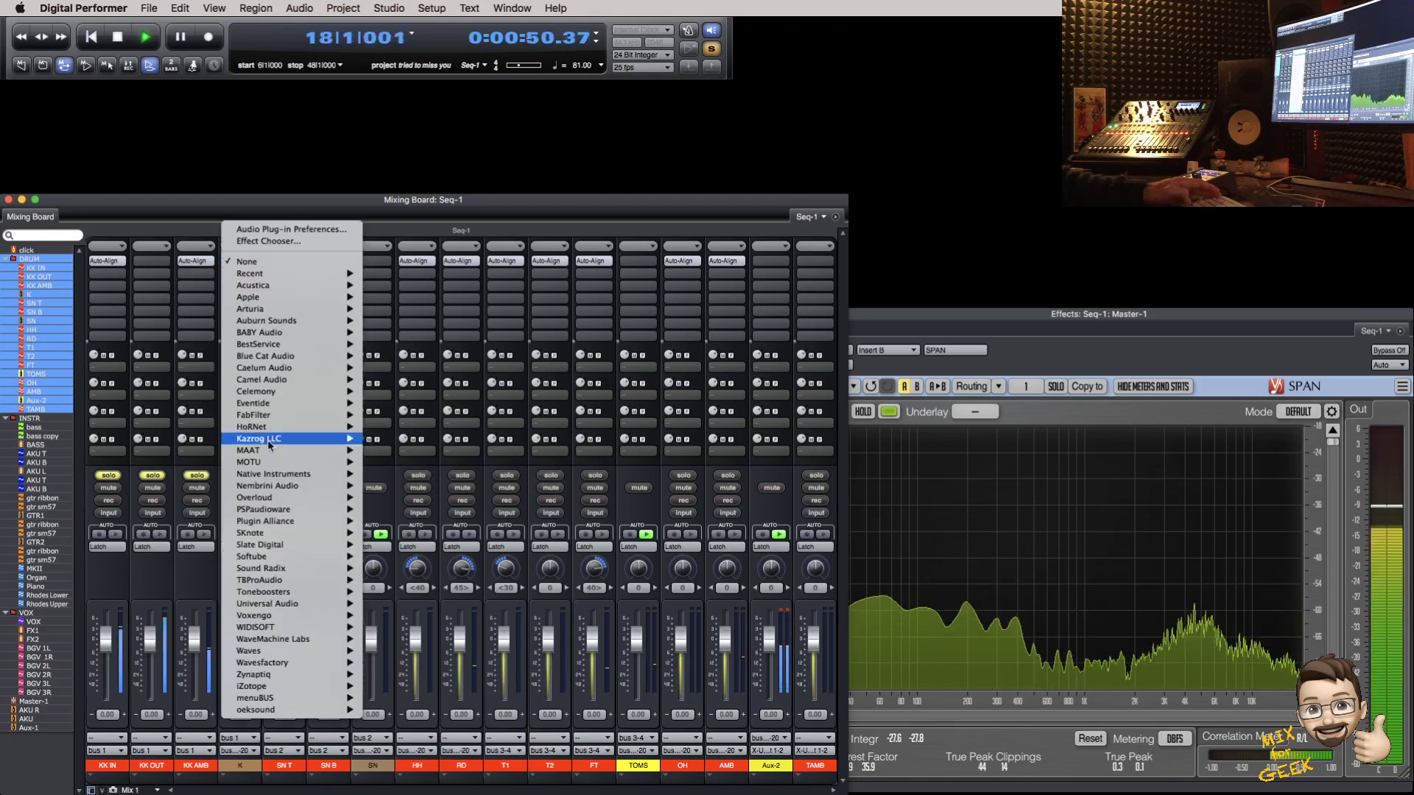
pyautogui.moveTo(324, 650)
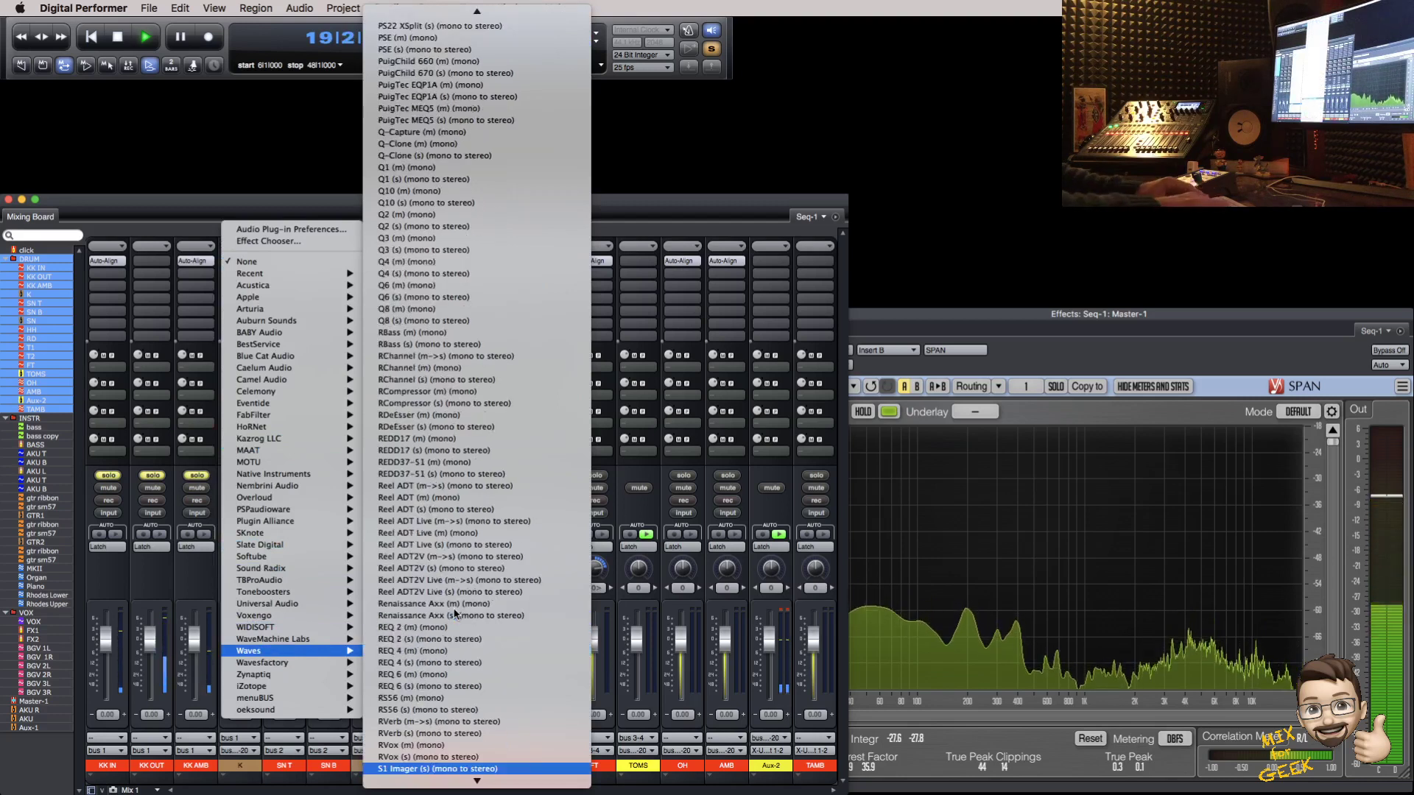
pyautogui.click(442, 766)
pyautogui.moveTo(465, 182); pyautogui.dragTo(712, 115)
# Step: Shape K's dynamics by adjusting the compressor ratio and threshold and the expander range, release and threshold during playback
pyautogui.moveTo(679, 234); pyautogui.dragTo(678, 214)
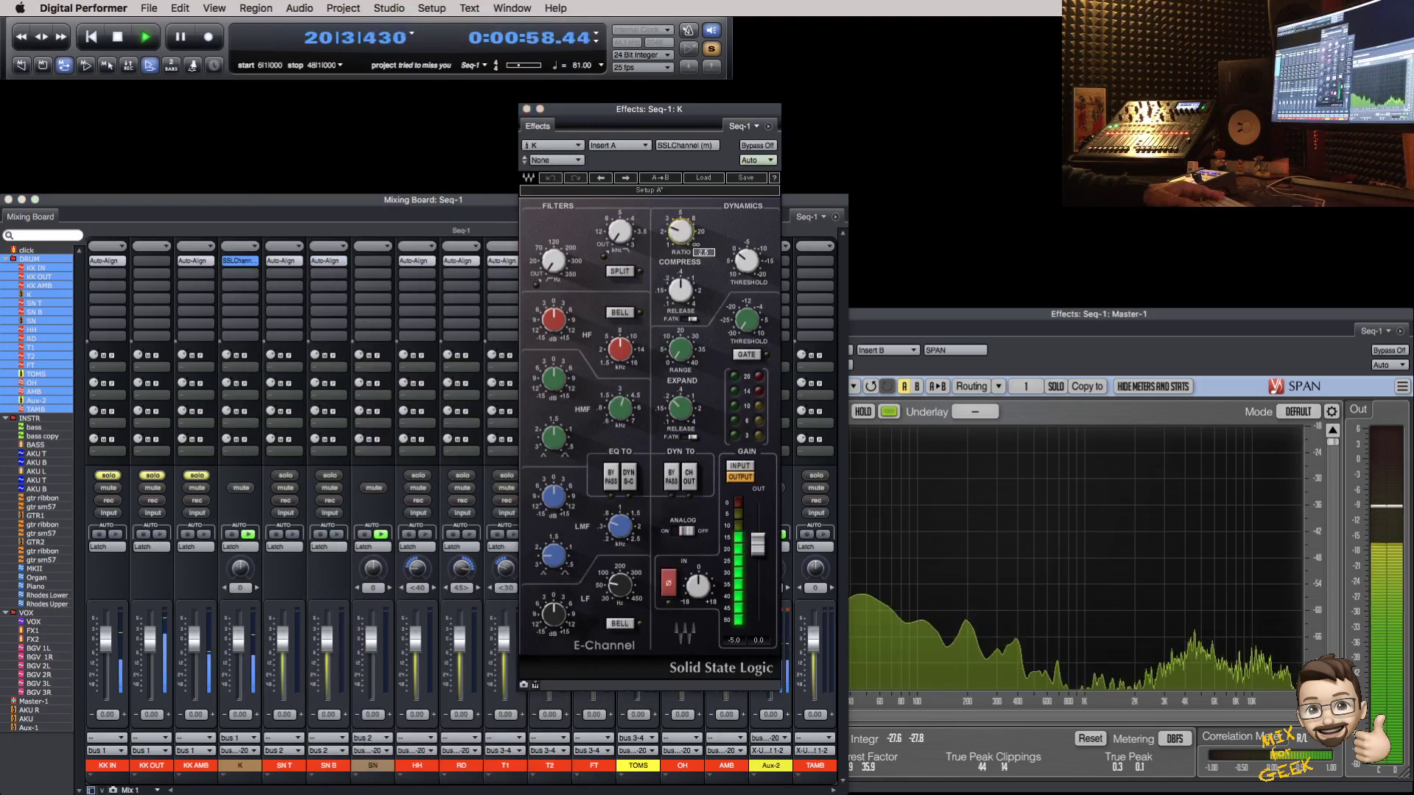
pyautogui.moveTo(746, 261); pyautogui.dragTo(746, 265)
pyautogui.moveTo(680, 350); pyautogui.dragTo(680, 339)
pyautogui.moveTo(680, 408); pyautogui.dragTo(680, 402)
pyautogui.moveTo(747, 321); pyautogui.dragTo(747, 320)
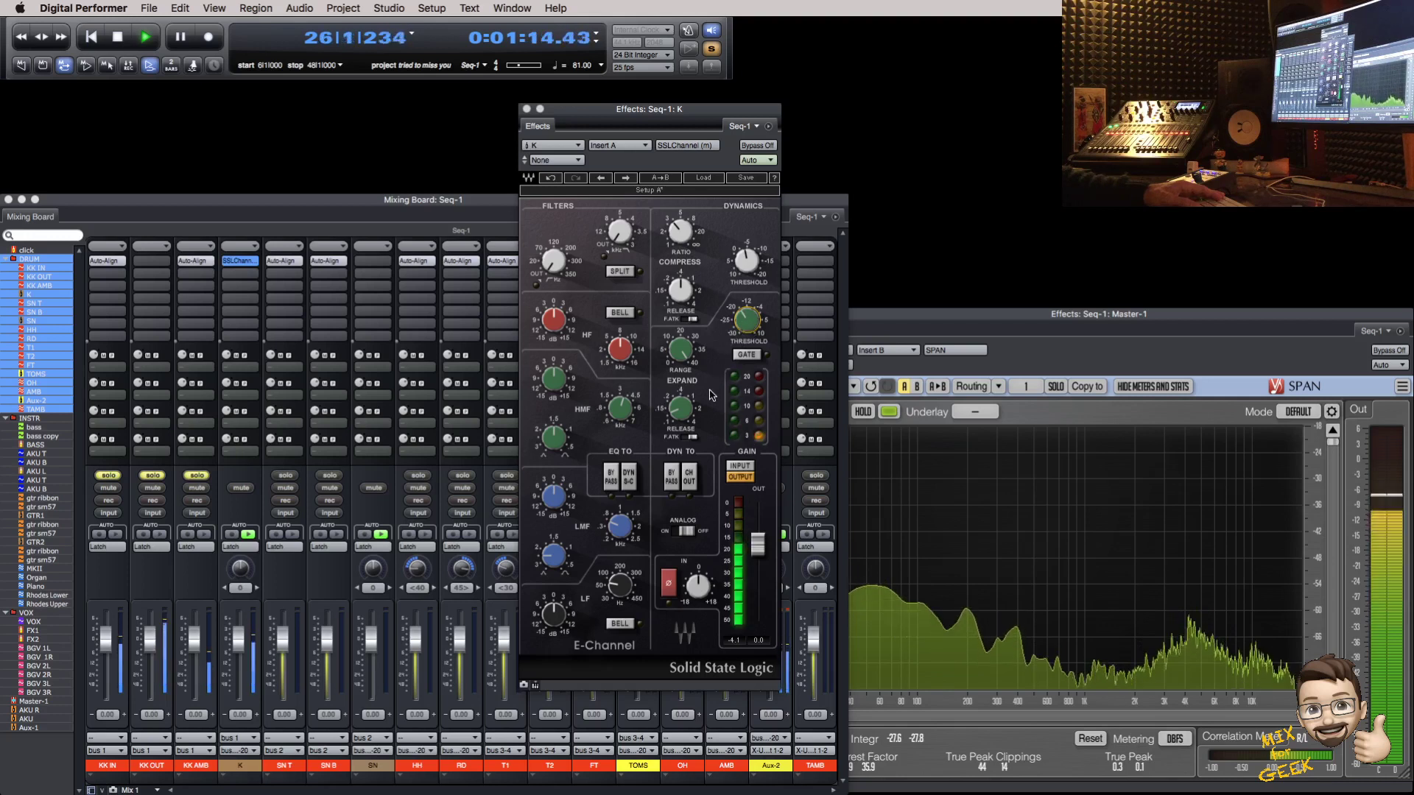
pyautogui.moveTo(747, 319); pyautogui.dragTo(747, 317)
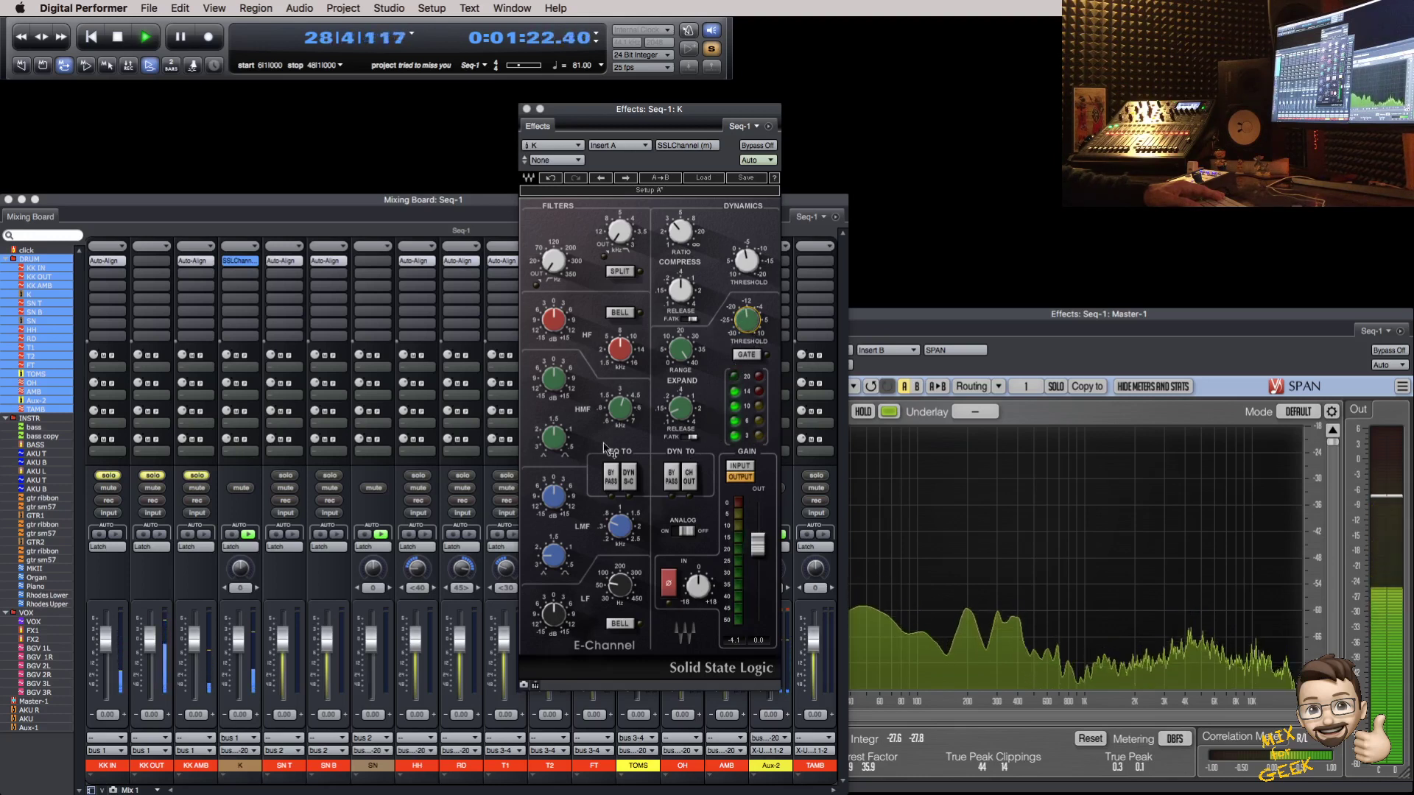
# Step: Adjust the LMF band's gain and frequency in K's SSL channel EQ
pyautogui.moveTo(562, 503); pyautogui.dragTo(620, 526)
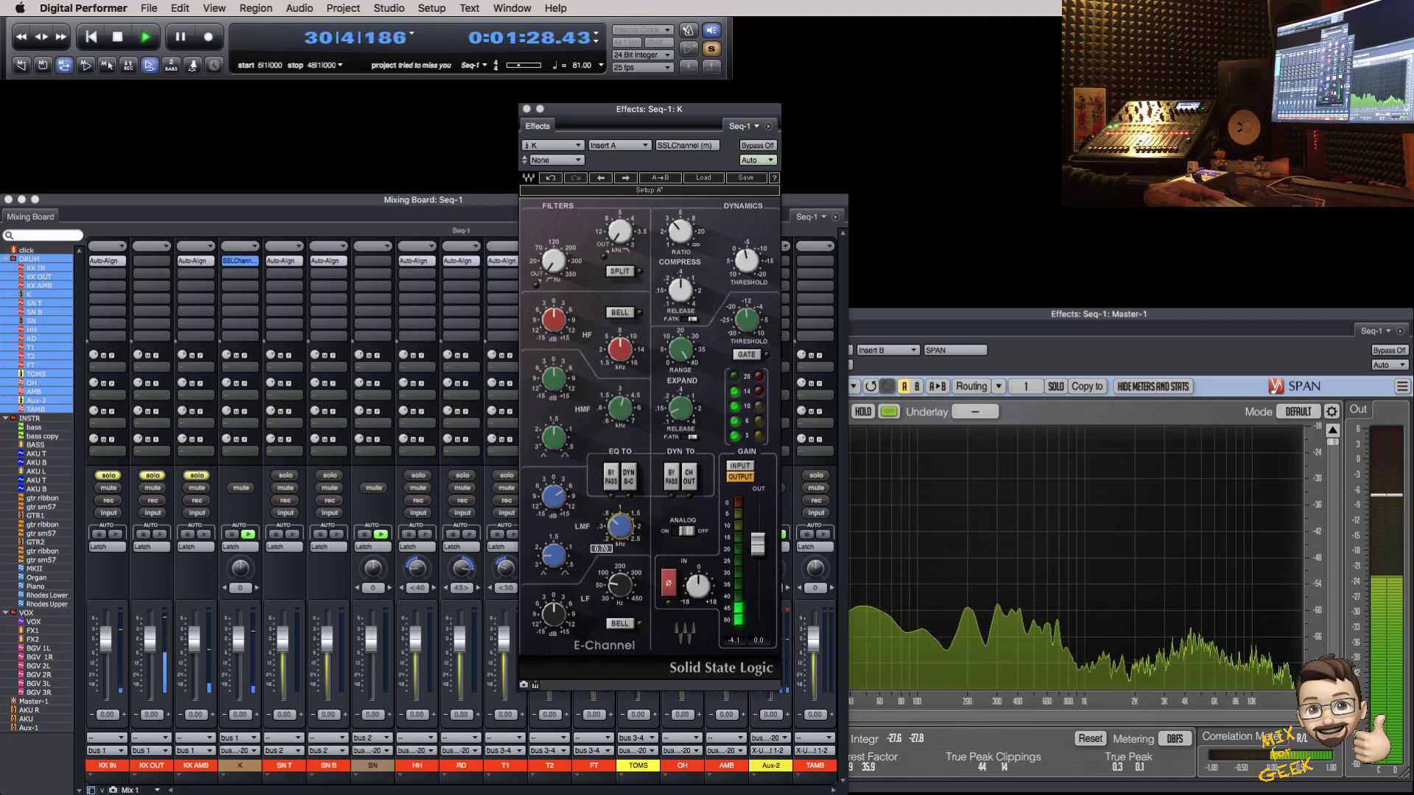
pyautogui.moveTo(620, 526); pyautogui.dragTo(554, 500)
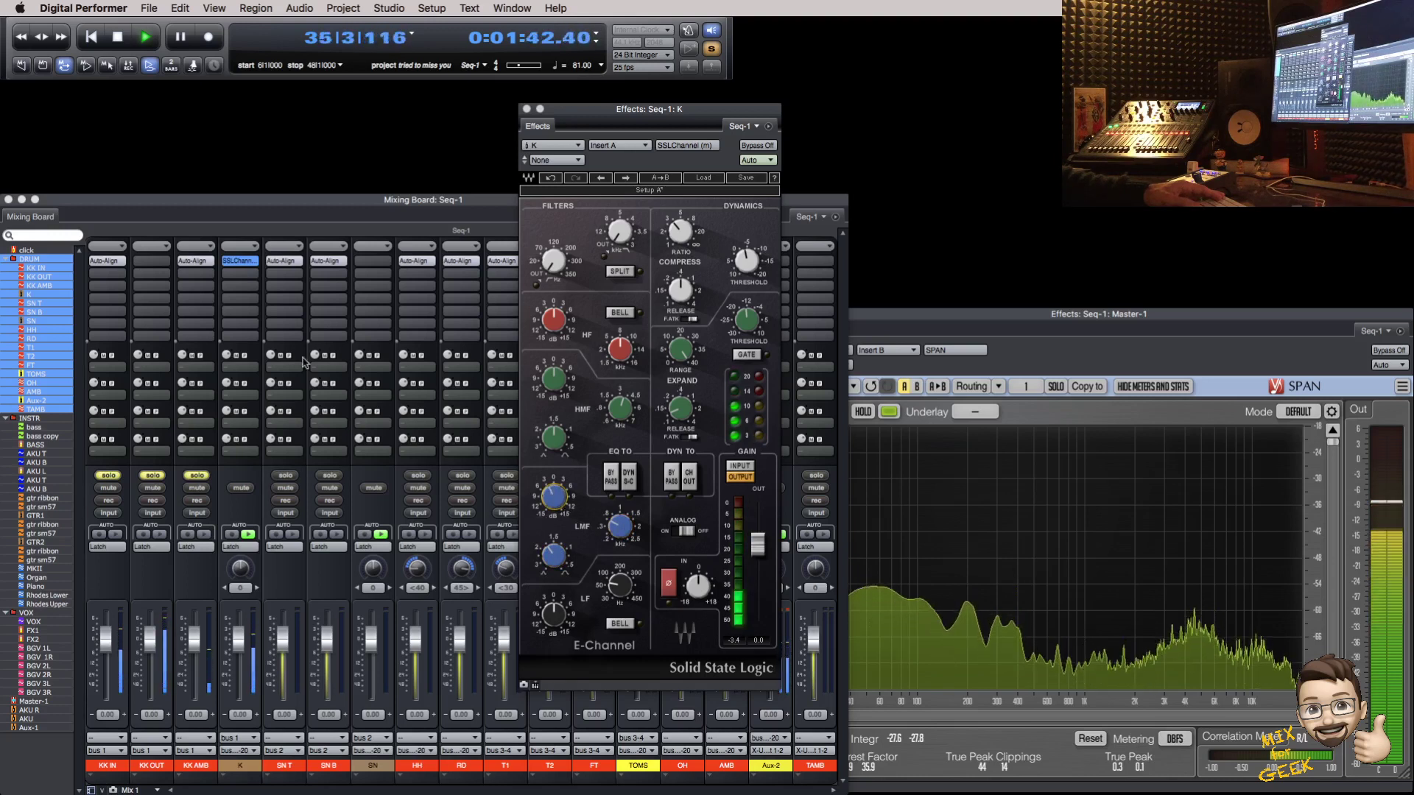
# Step: Insert the SPL Transient Designer (mono) in K's second insert slot, reduce its sustain, raise its attack and reposition its window
pyautogui.click(239, 278)
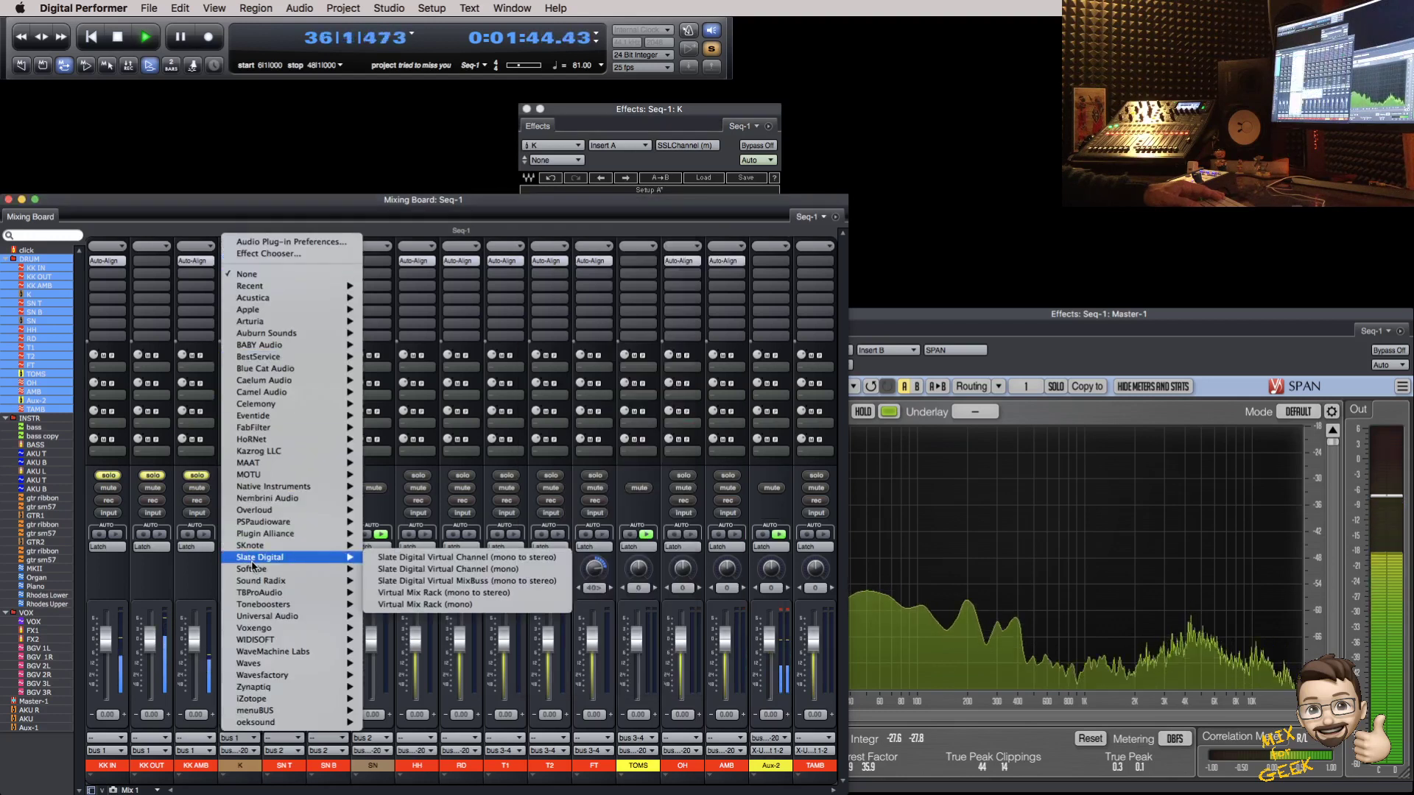
pyautogui.moveTo(268, 542)
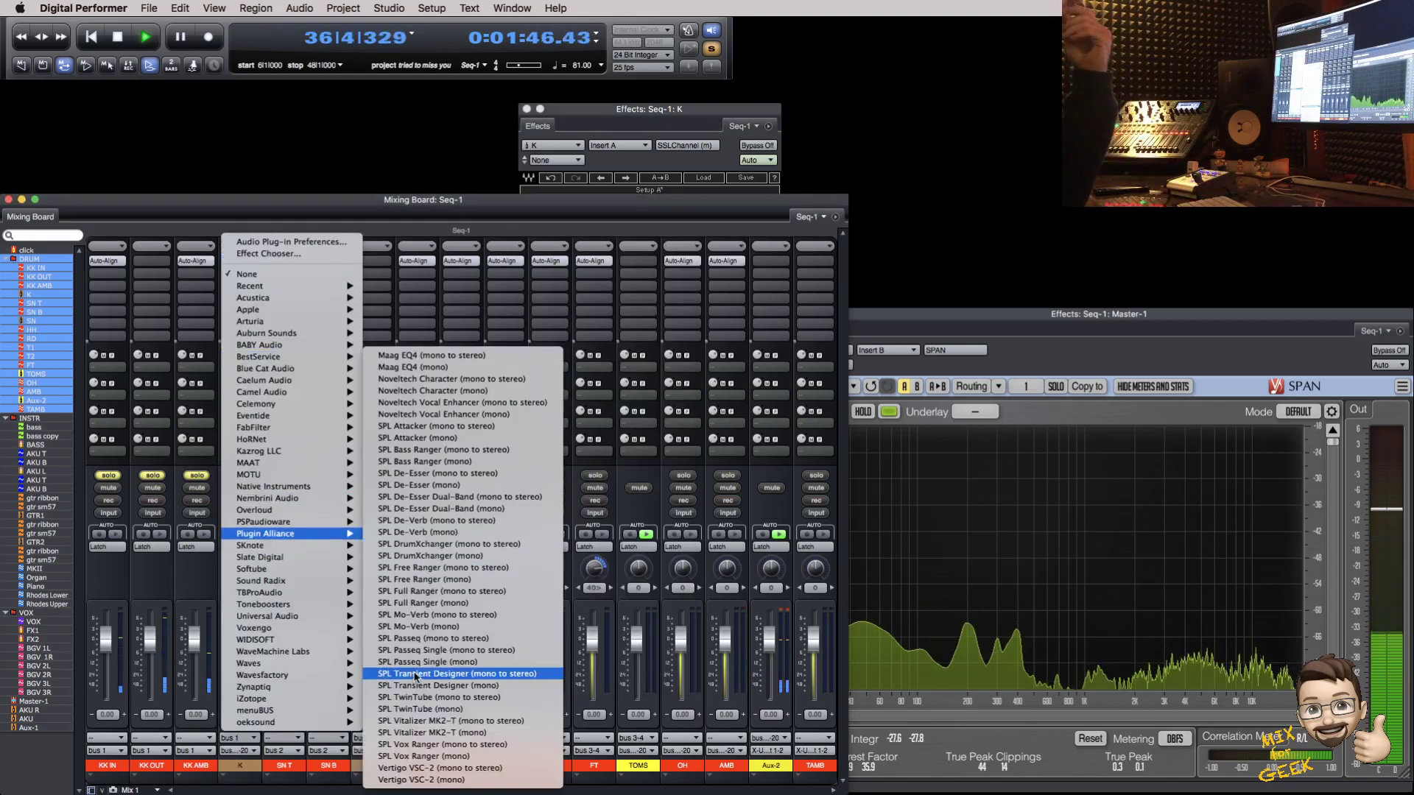
pyautogui.click(447, 684)
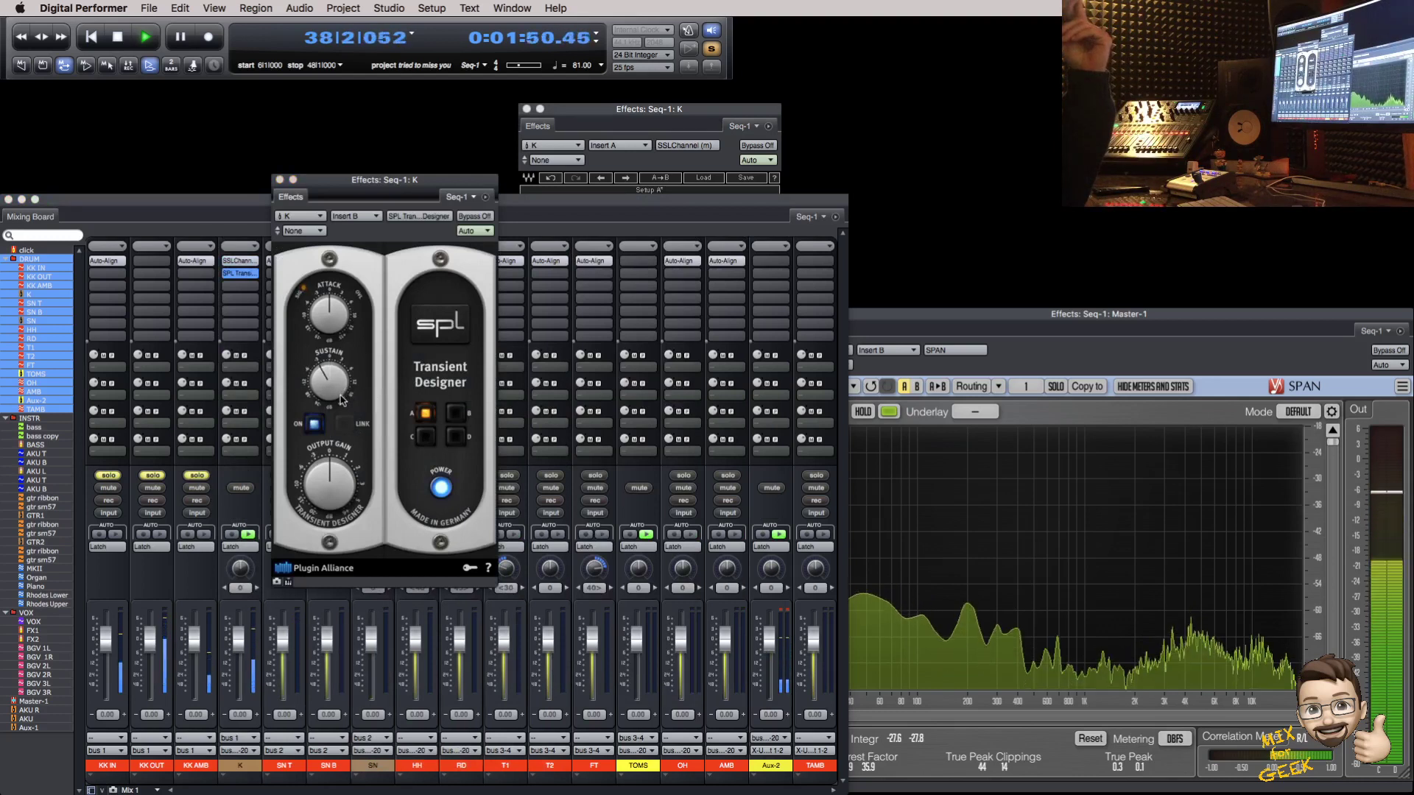
pyautogui.moveTo(410, 182); pyautogui.dragTo(620, 178)
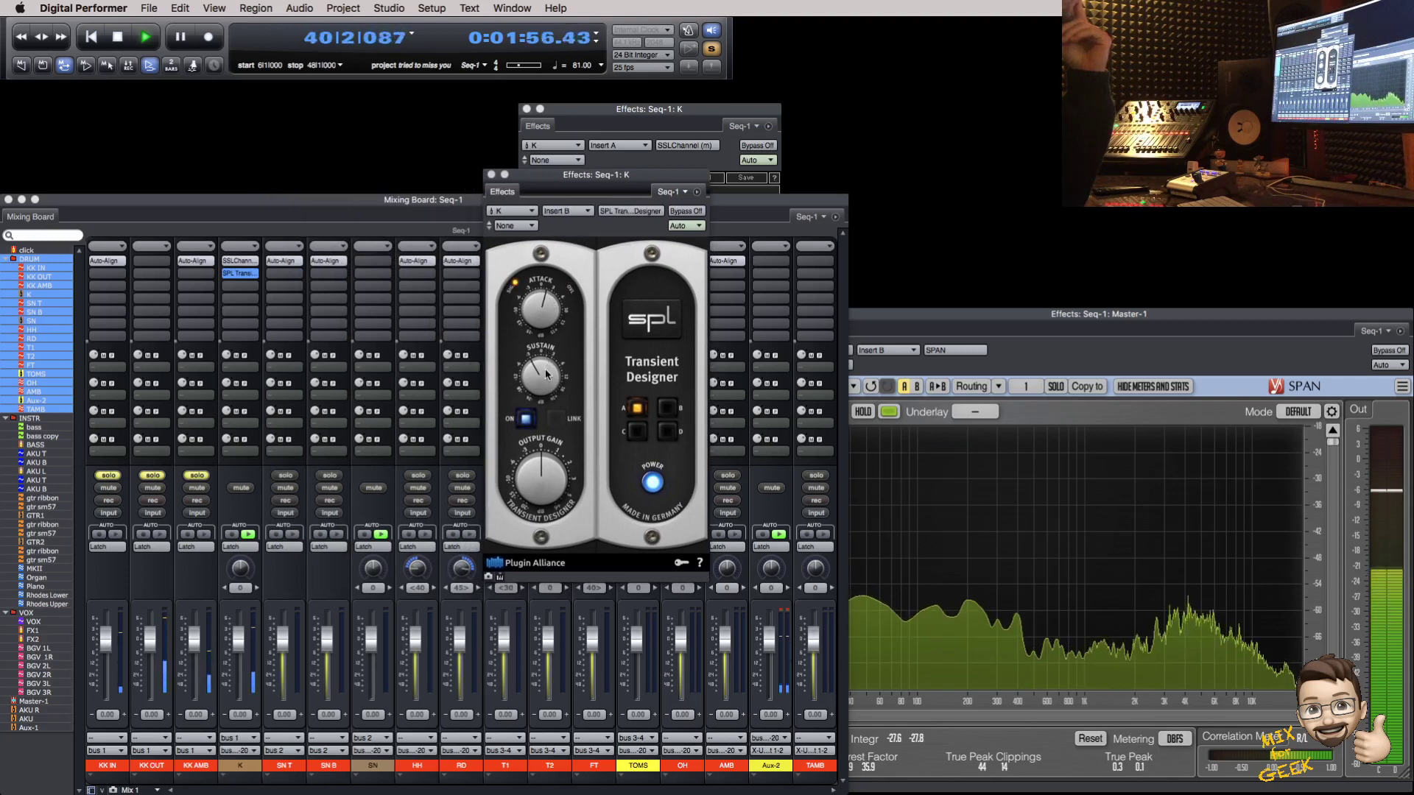
# Step: Try the high-pass filter of K's SSL channel during playback, and close both of K's plug-in windows
pyautogui.click(667, 123)
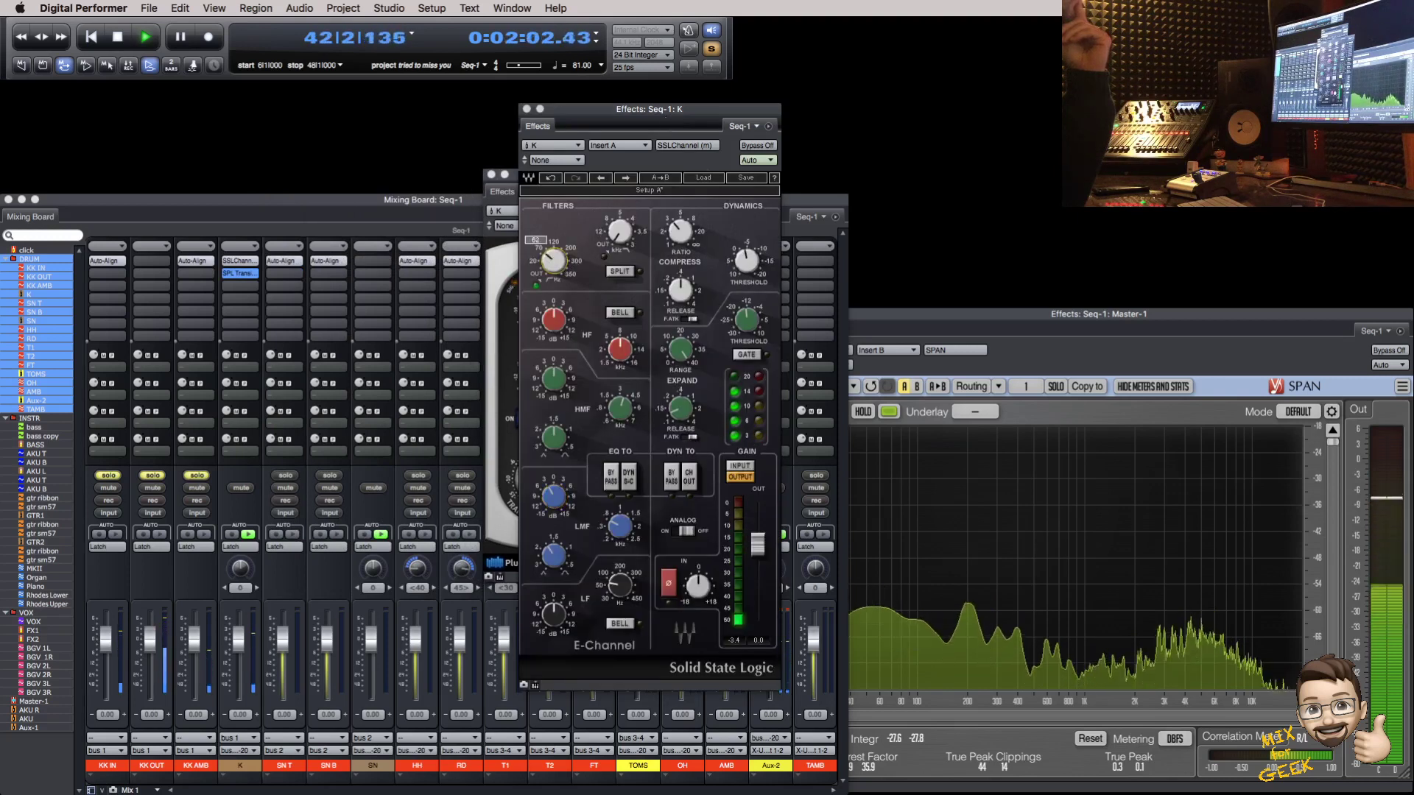
pyautogui.moveTo(557, 261); pyautogui.dragTo(556, 264)
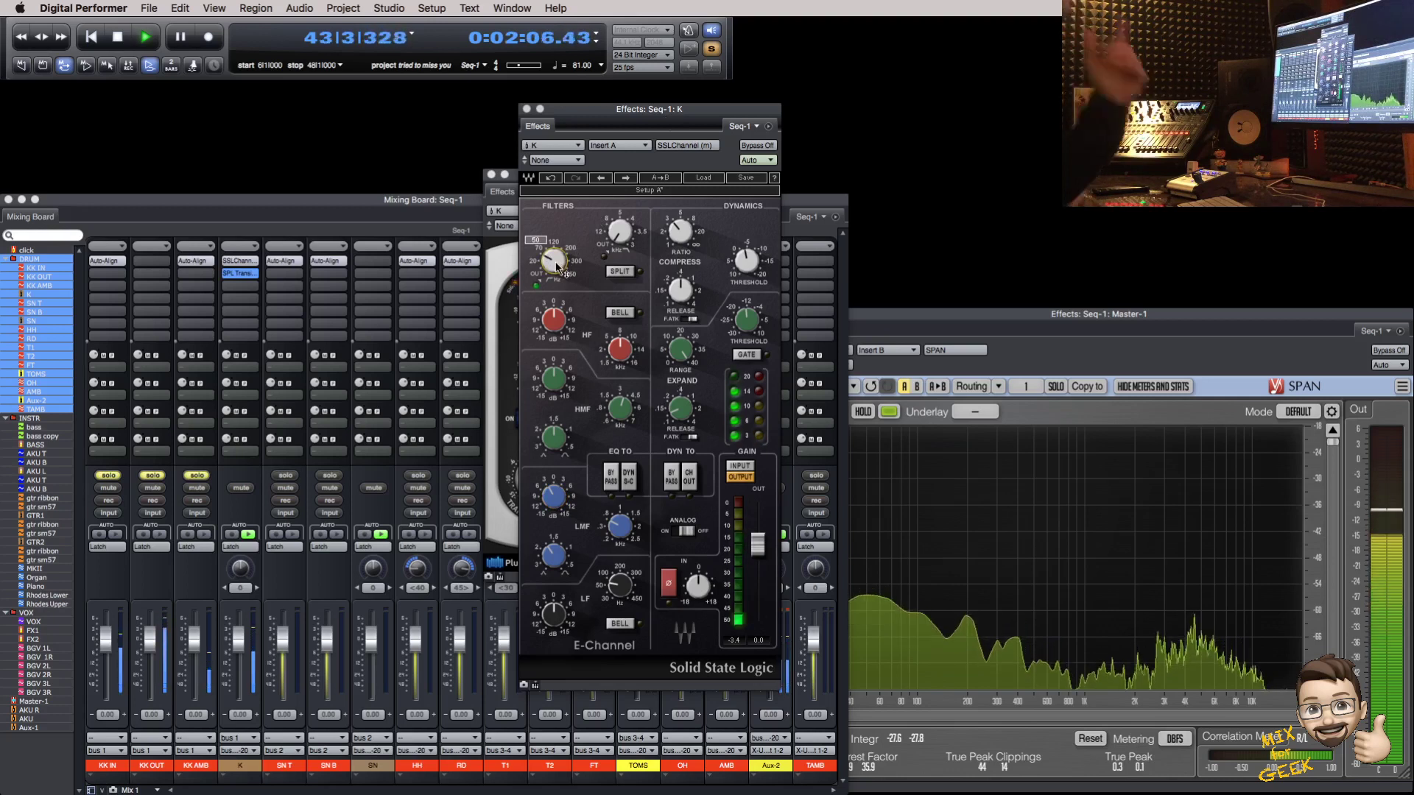
pyautogui.moveTo(621, 118); pyautogui.dragTo(599, 118)
pyautogui.press('super+w')
pyautogui.press('super+w')
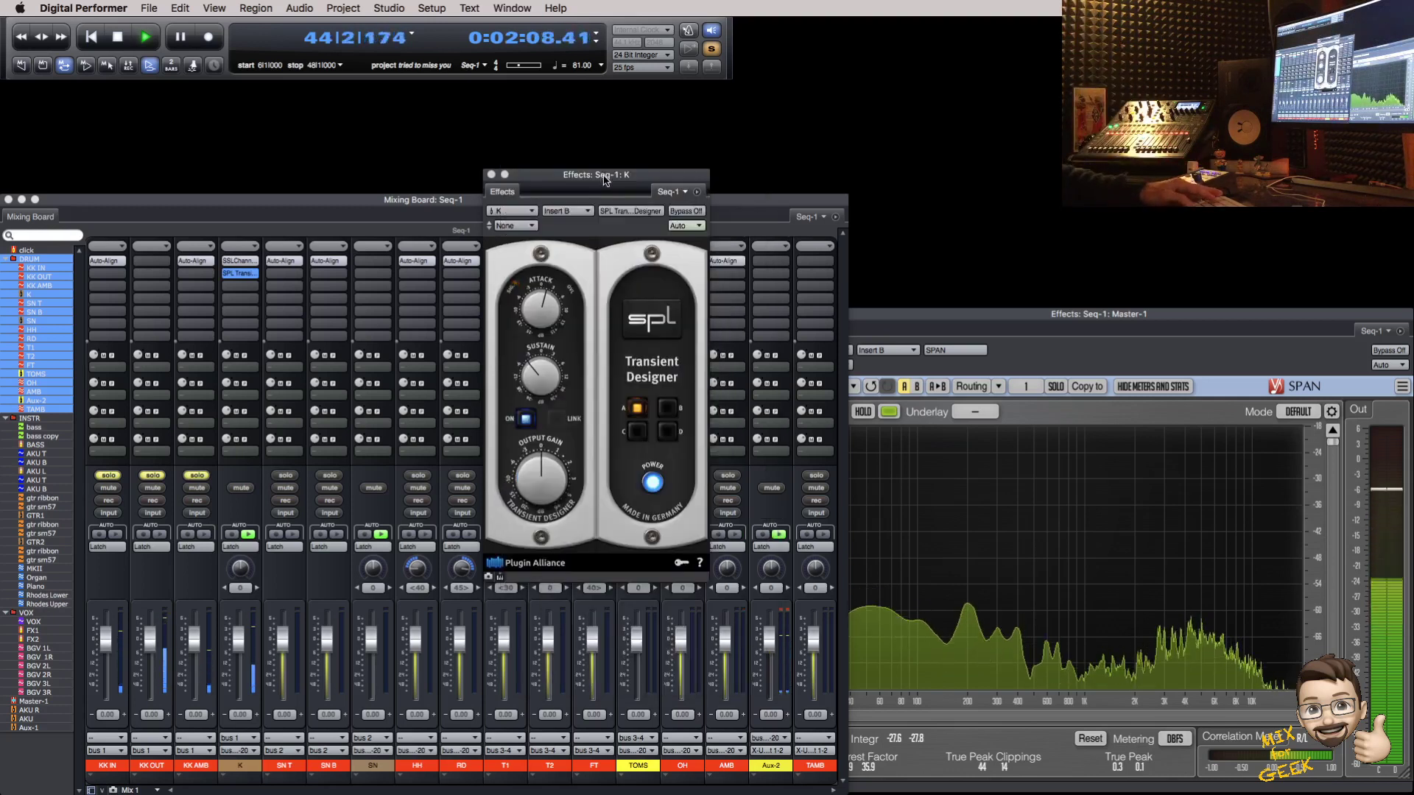
# Step: Readjust the expander threshold in K's SSL channel, close the plug-in window and stop playback
pyautogui.click(245, 262)
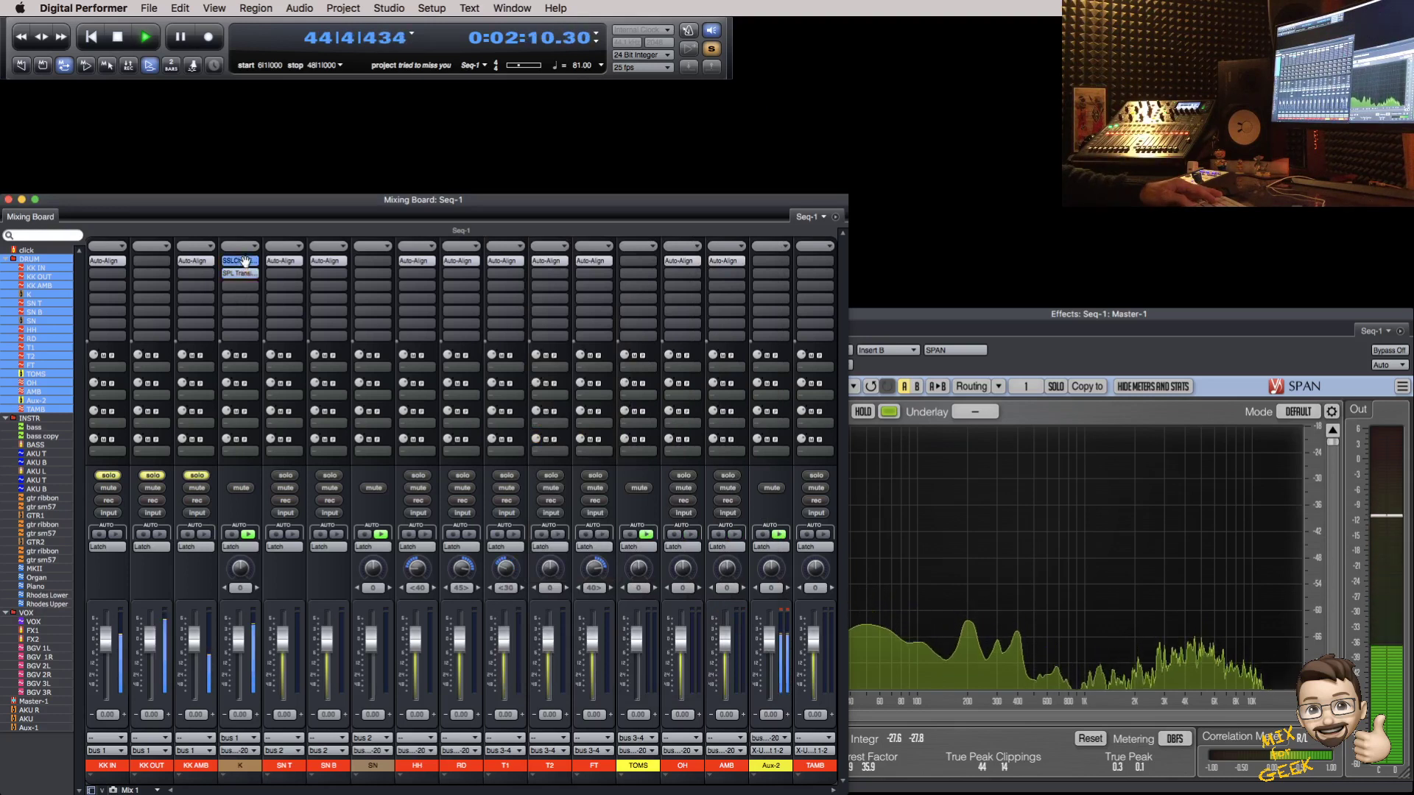
pyautogui.moveTo(715, 390); pyautogui.dragTo(716, 384)
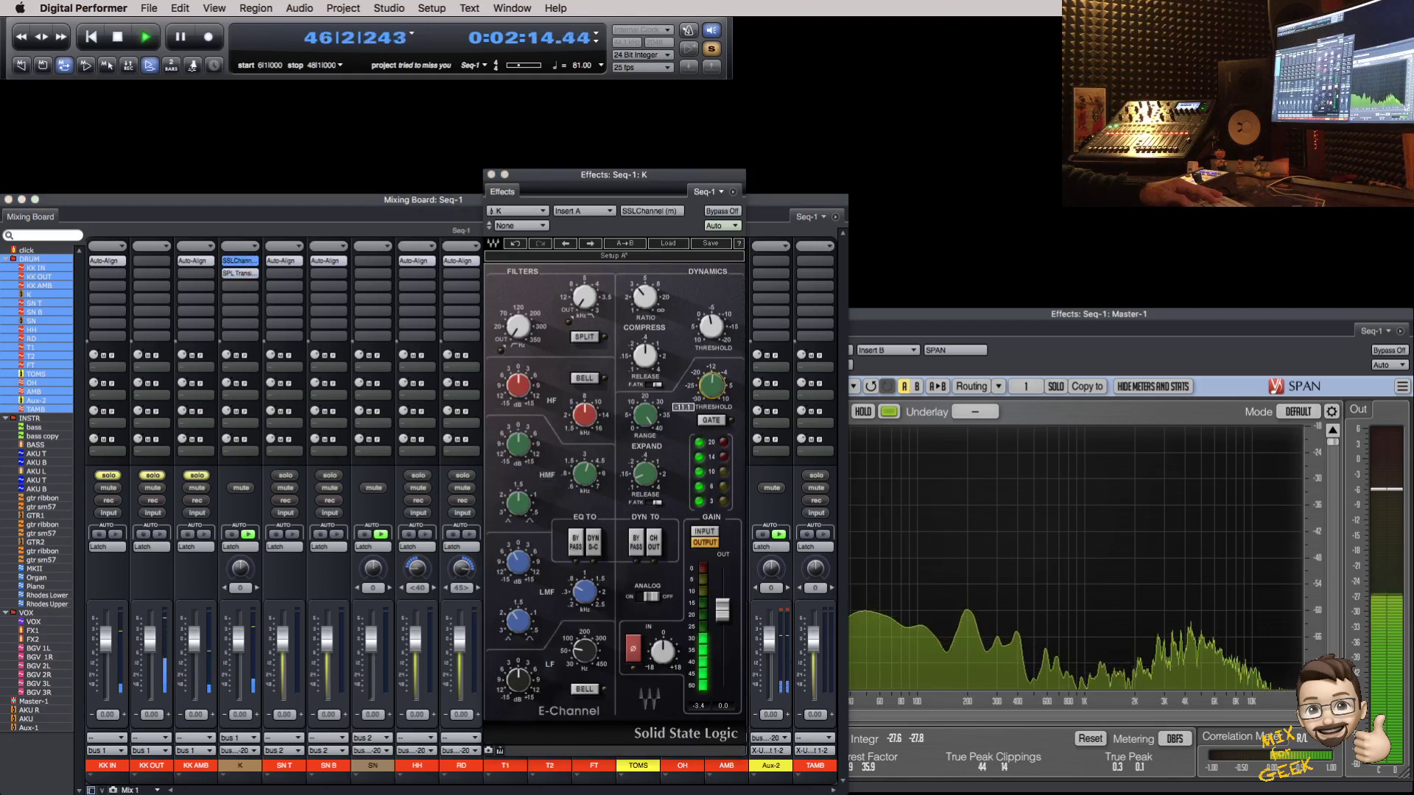
pyautogui.press('super+w')
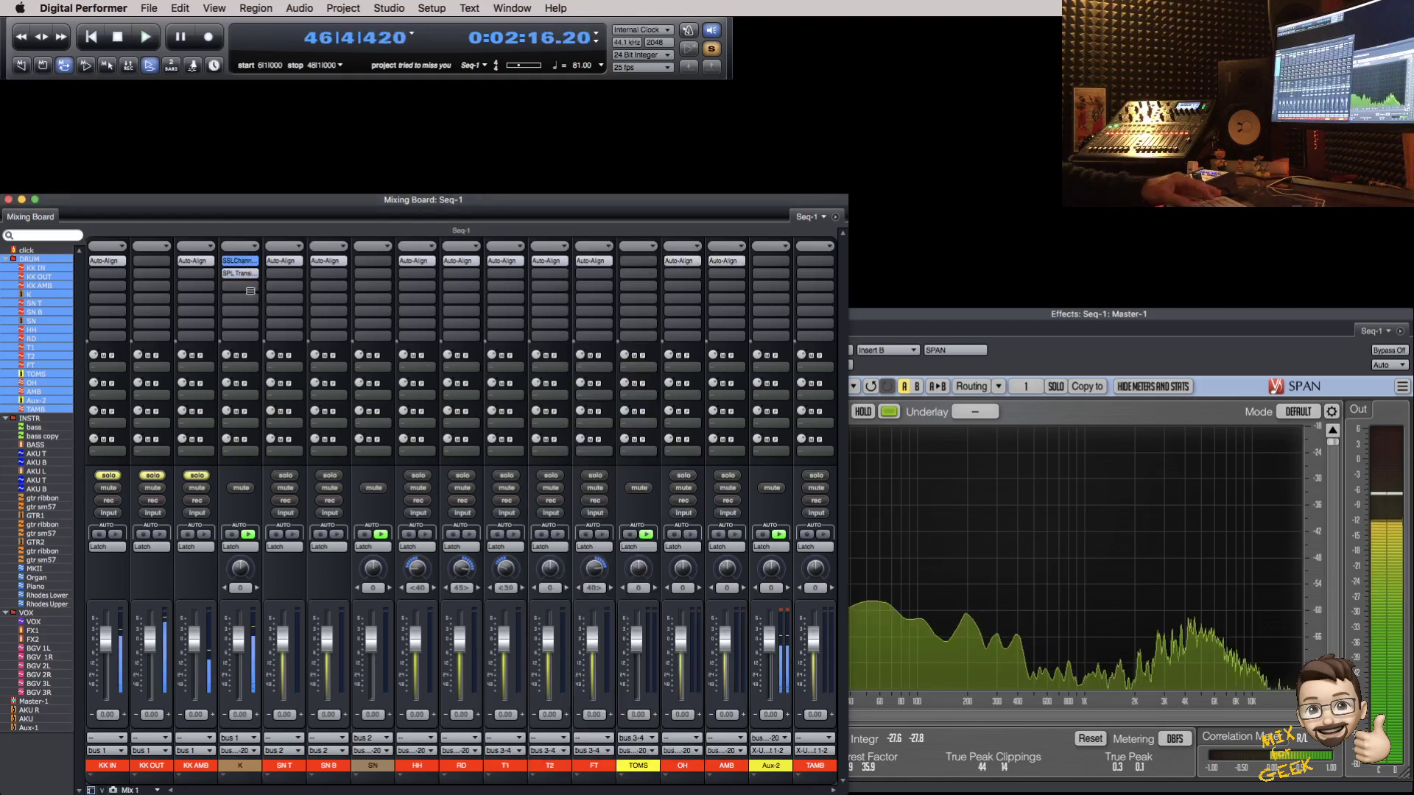
# Step: Insert the Waves Scheps 73 (m) in K's third insert slot and try its Drive switch during playback
pyautogui.click(240, 286)
pyautogui.moveTo(271, 688)
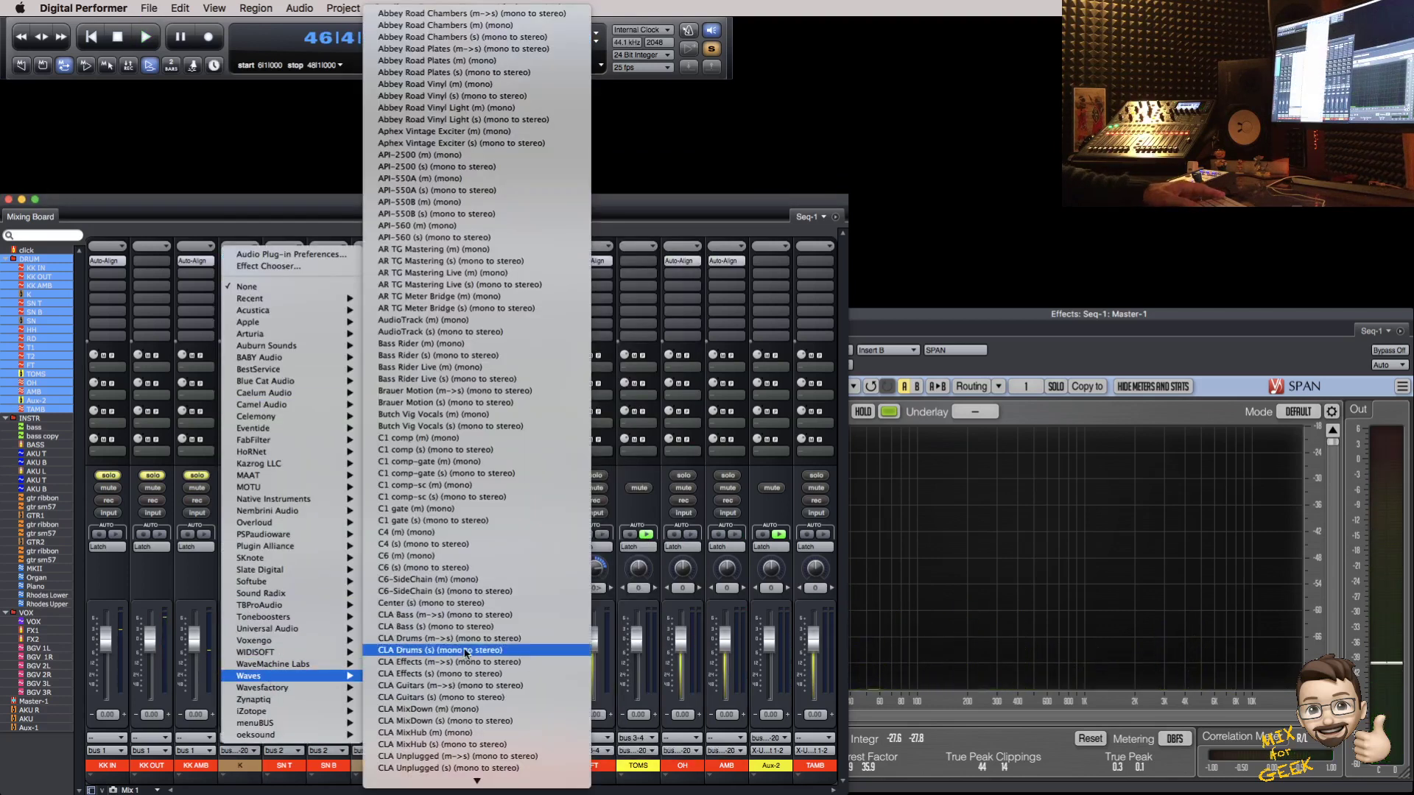
pyautogui.click(462, 643)
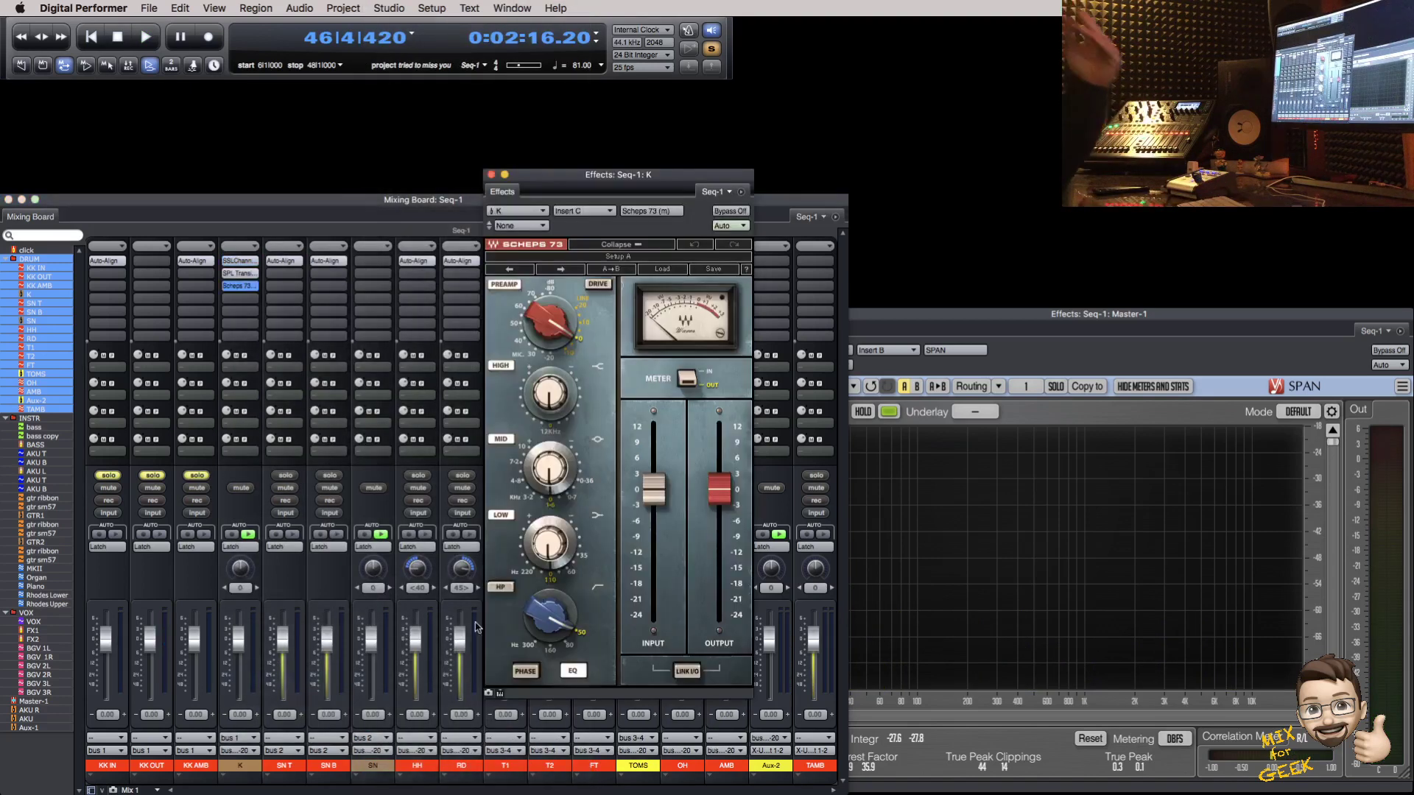
pyautogui.press('space')
pyautogui.click(597, 286)
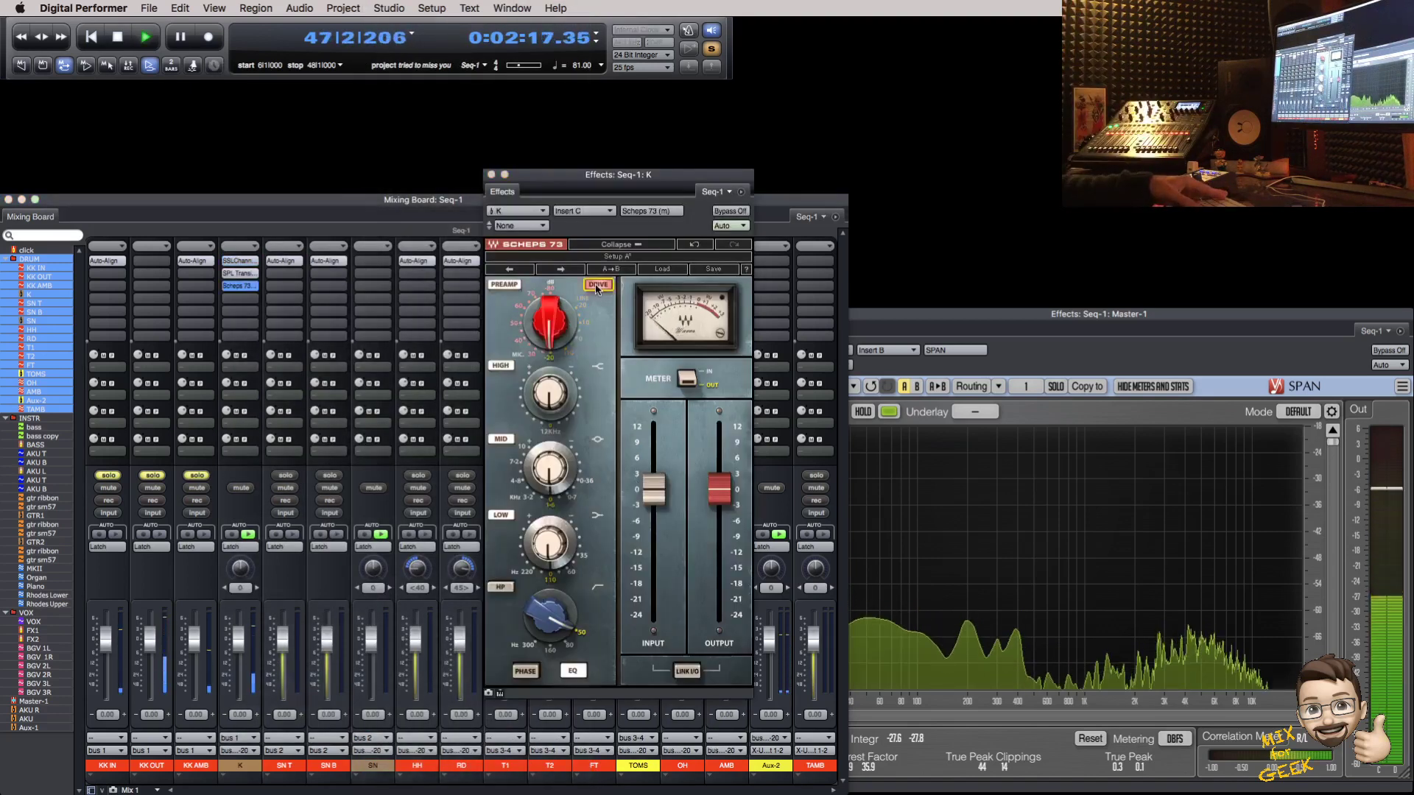
pyautogui.click(597, 286)
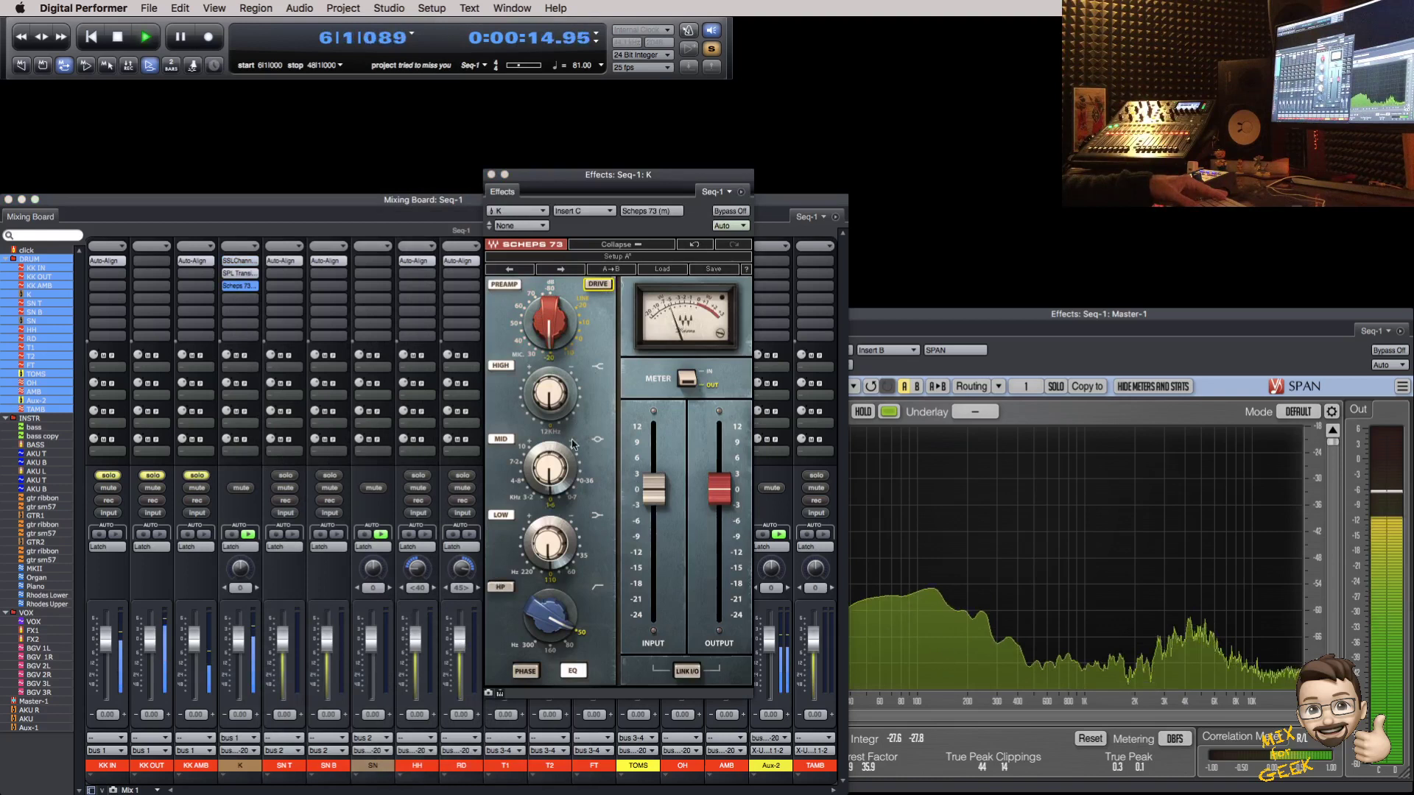
# Step: Set the low band of K's Scheps 73 to 35 Hz and boost it to about 4.1
pyautogui.click(502, 589)
pyautogui.click(587, 562)
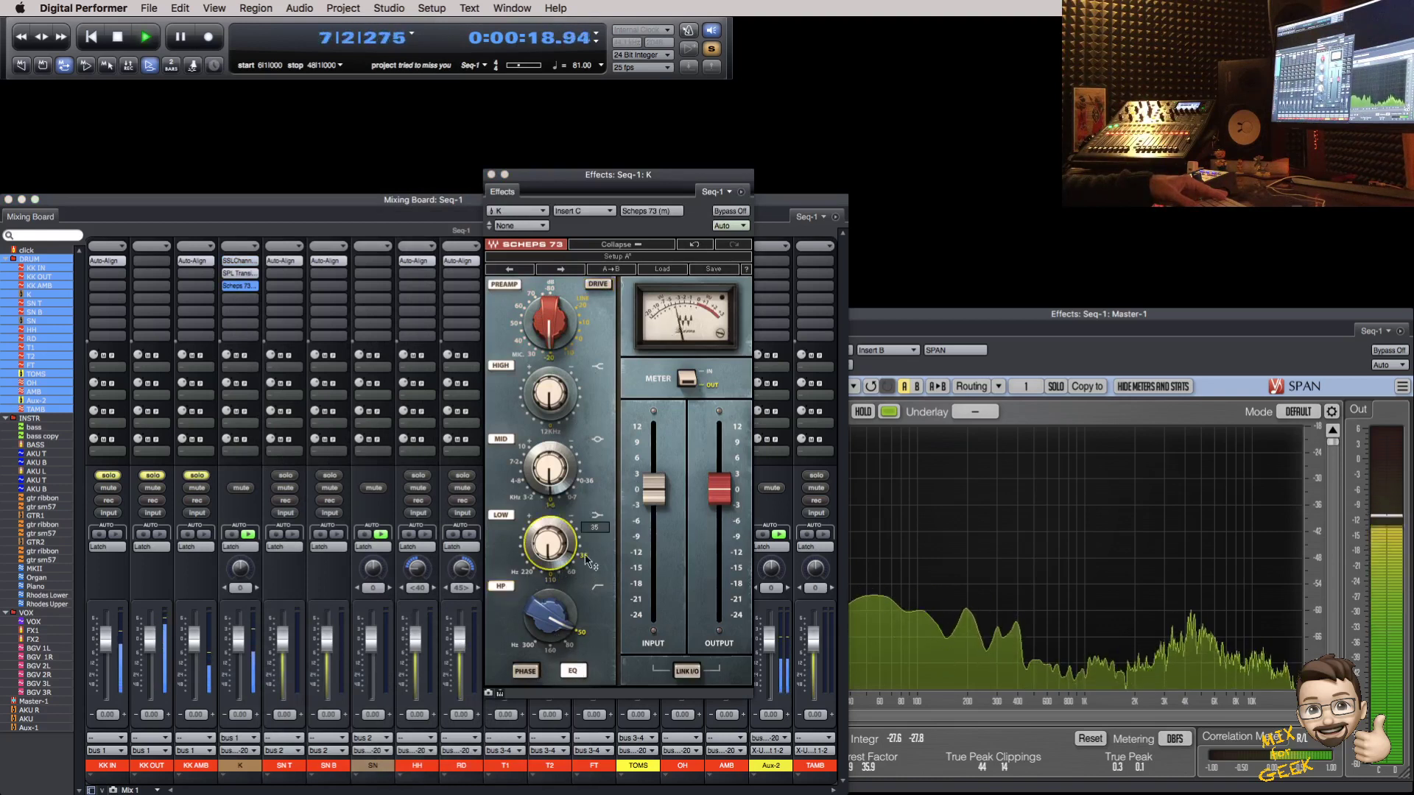
pyautogui.moveTo(557, 554); pyautogui.dragTo(558, 566)
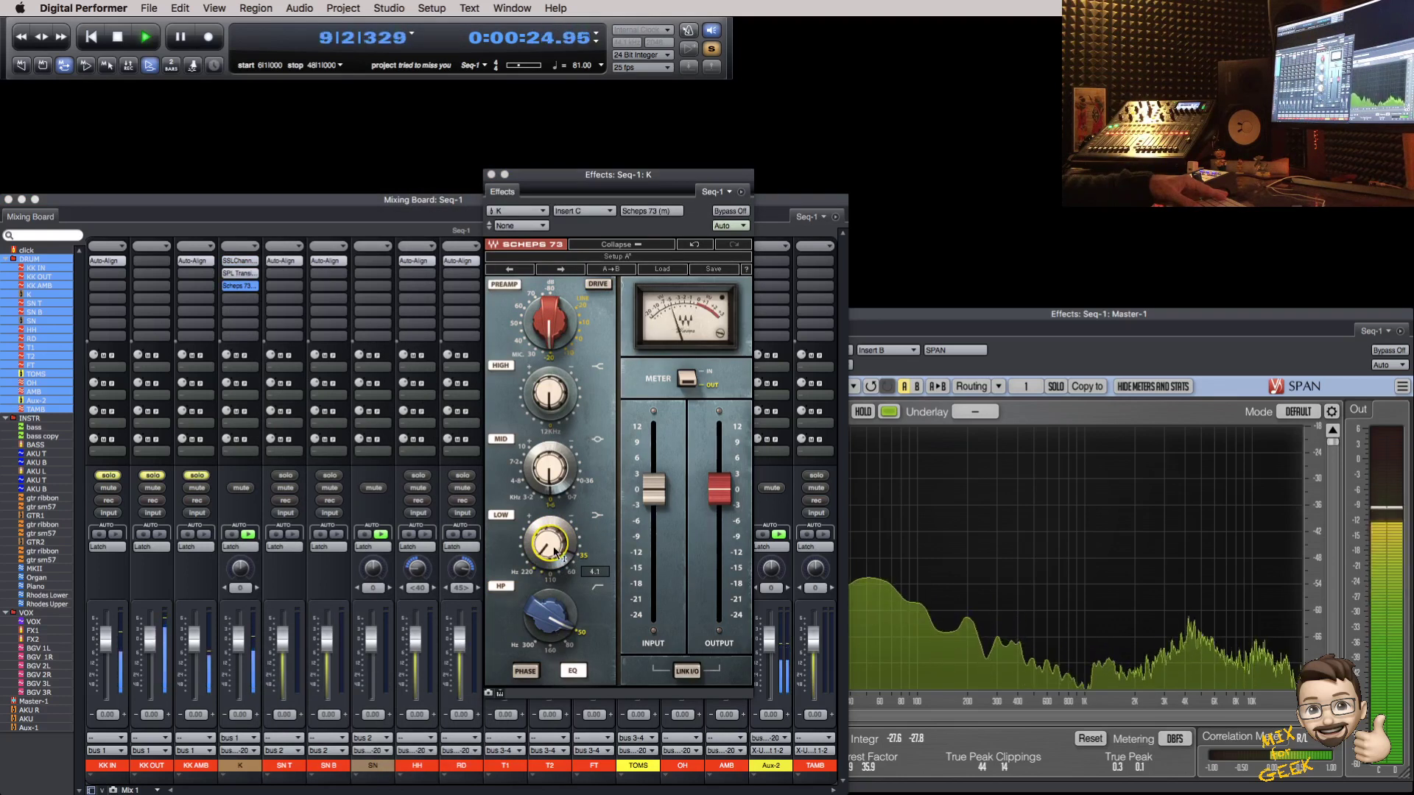
# Step: Raise the Scheps 73 high band to about 0.7 and adjust the mid band's gain and frequency on K
pyautogui.click(549, 392)
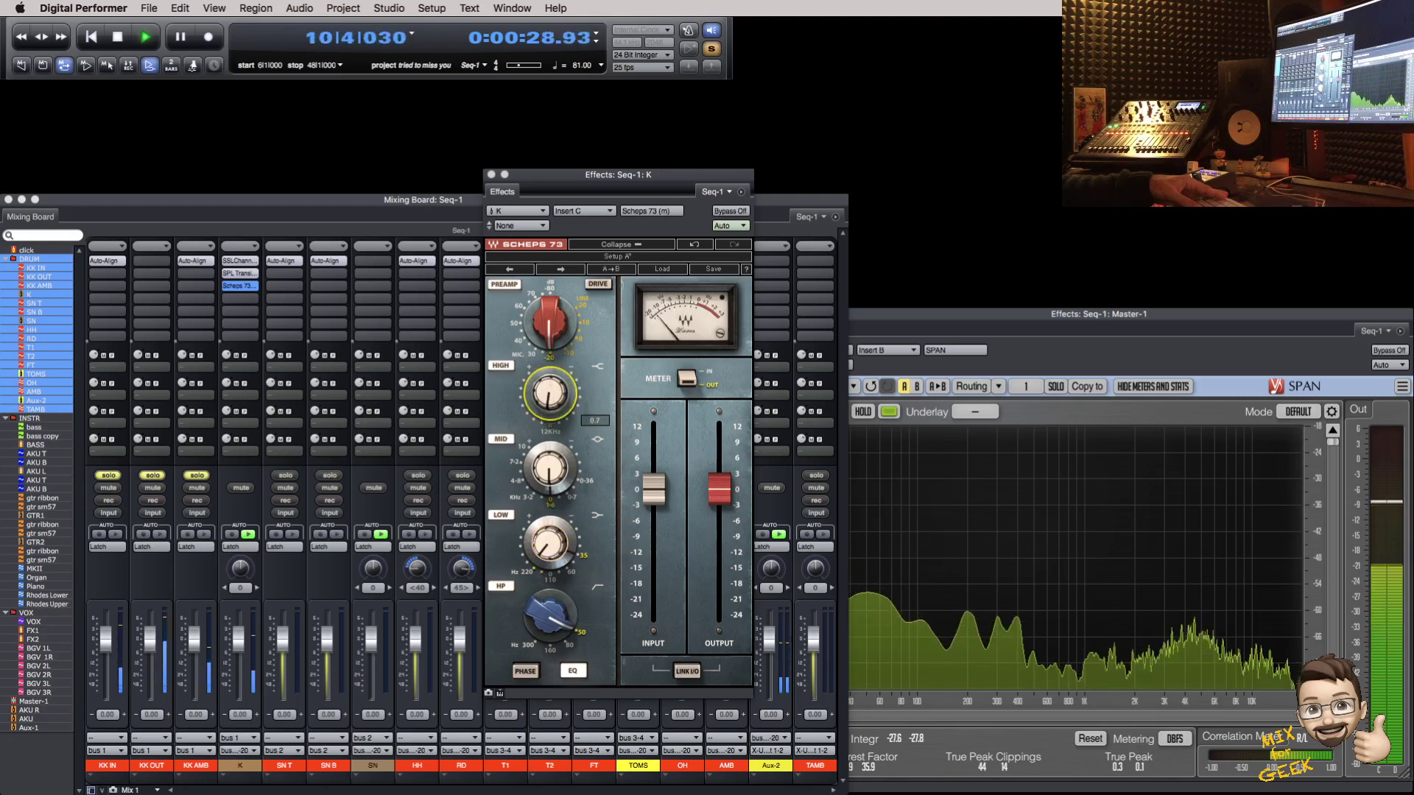
pyautogui.press('Tab')
pyautogui.click(537, 497)
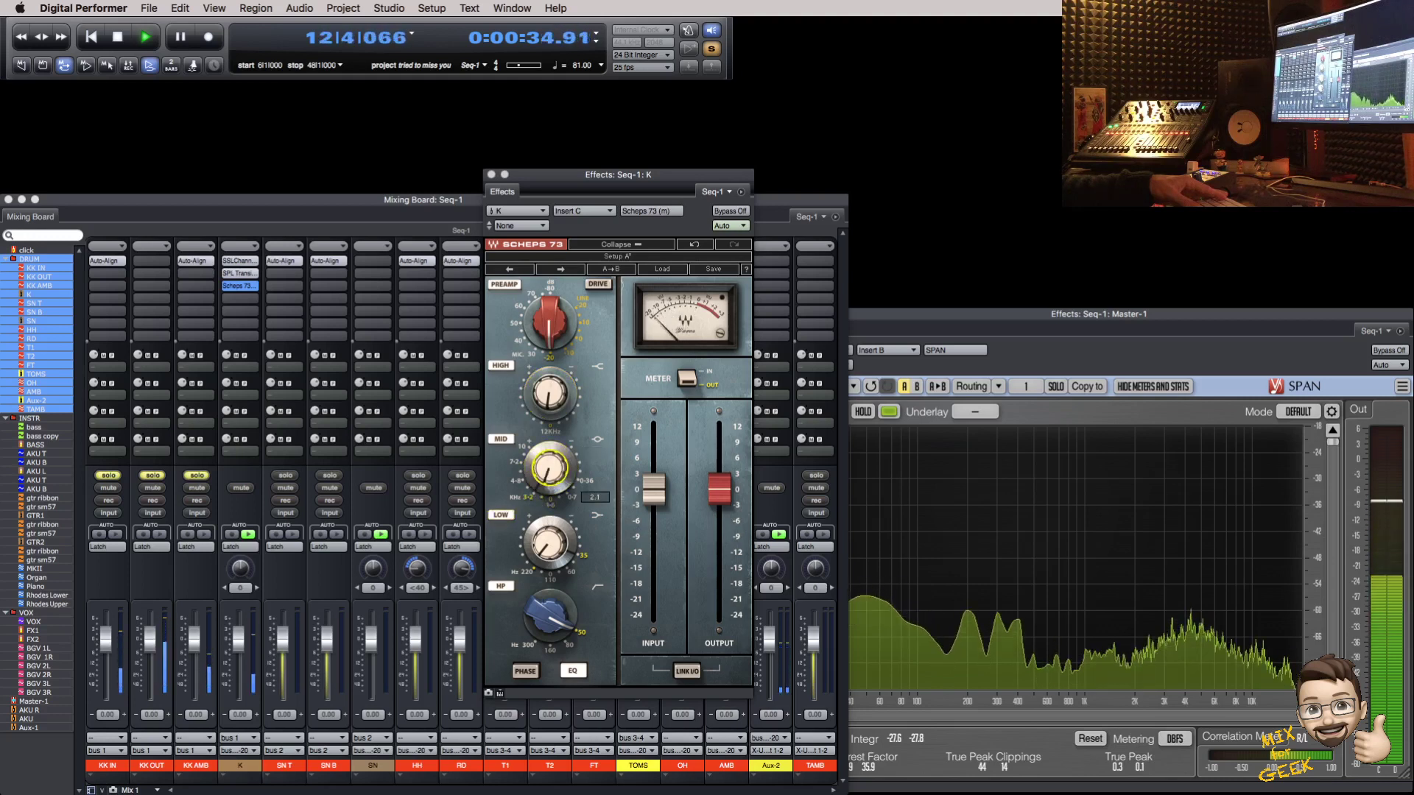
pyautogui.moveTo(551, 487)
pyautogui.mouseDown()
pyautogui.moveTo(520, 486)
pyautogui.moveTo(532, 486)
pyautogui.mouseUp()
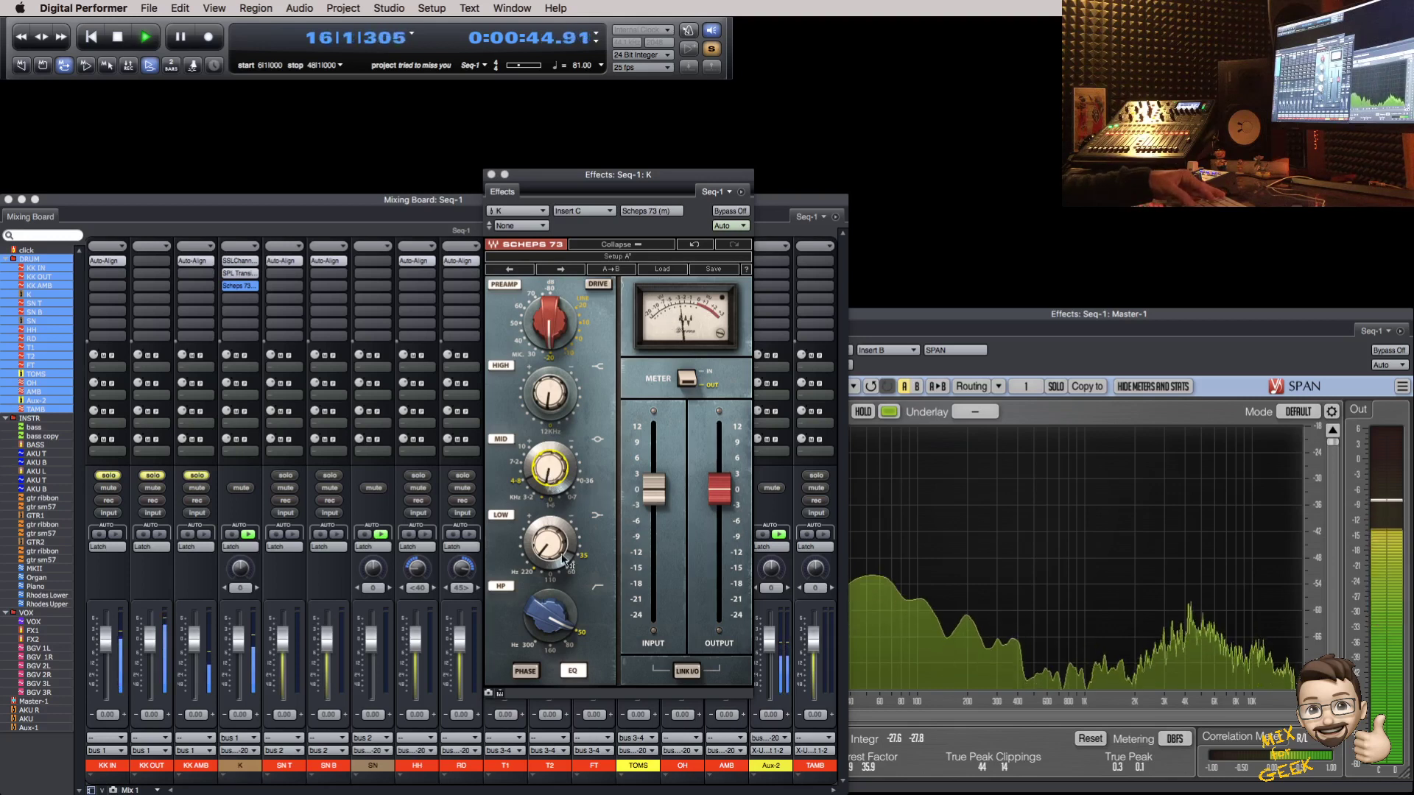
# Step: Switch on the HP filter of K's Scheps 73 and engage the high-pass filter in K's SSL channel
pyautogui.click(506, 589)
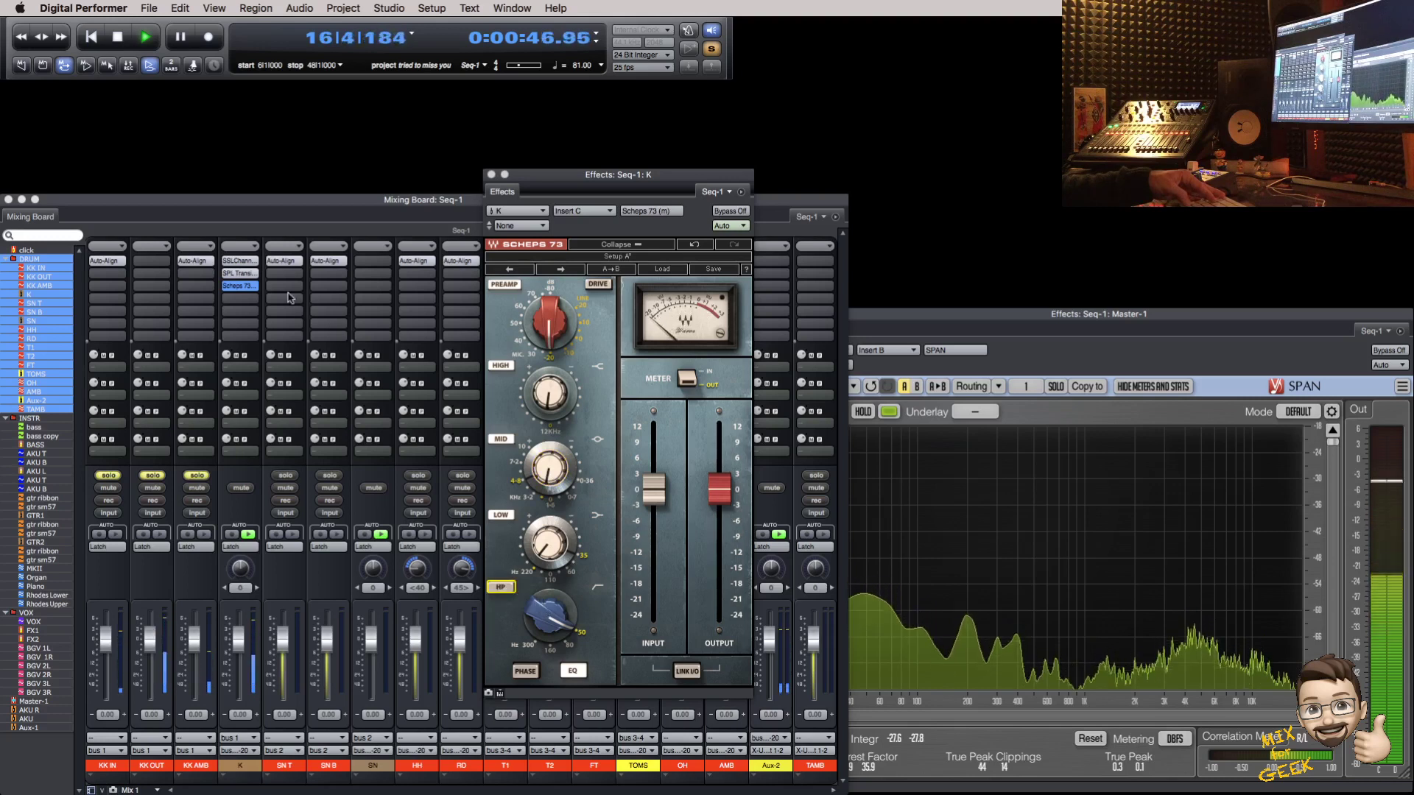
pyautogui.doubleClick(240, 261)
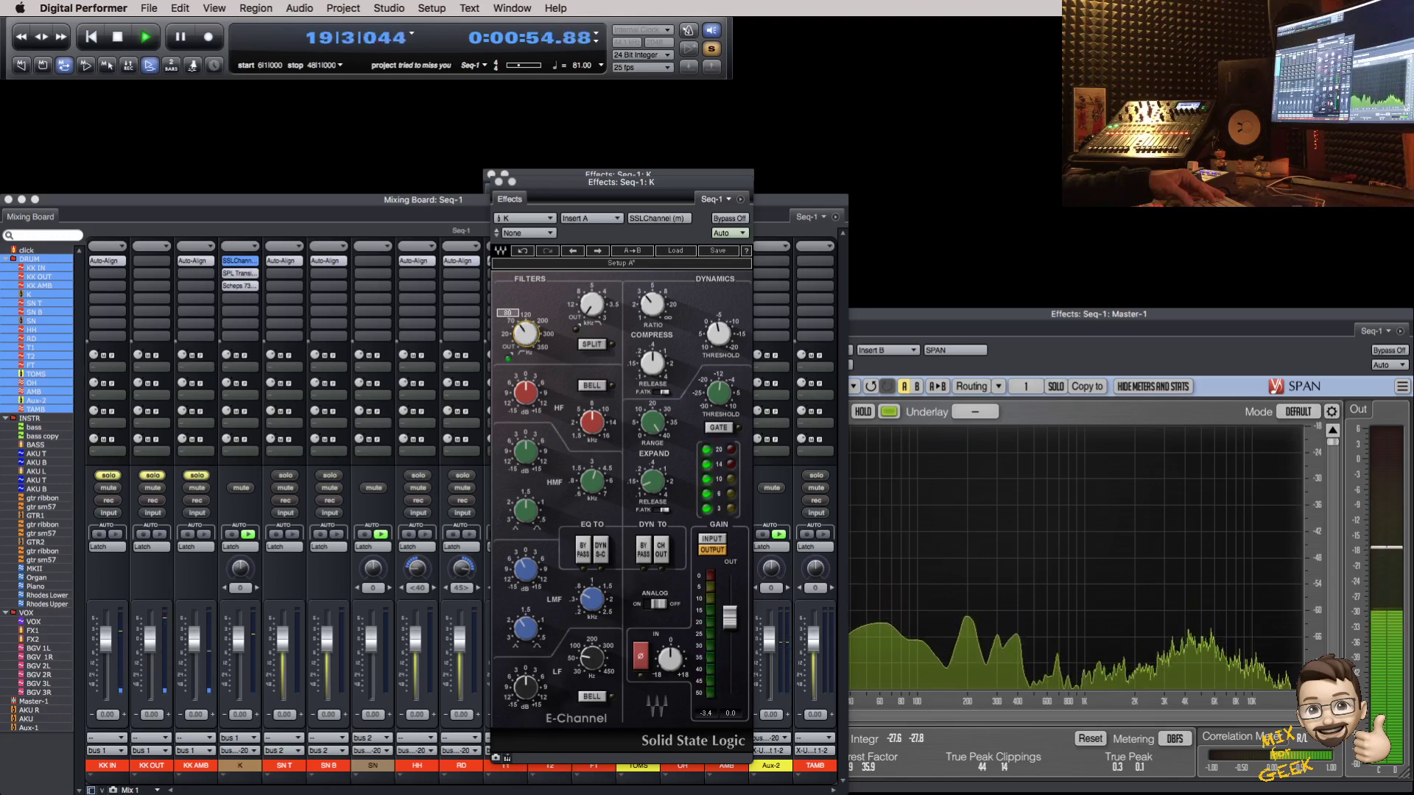
pyautogui.click(346, 310)
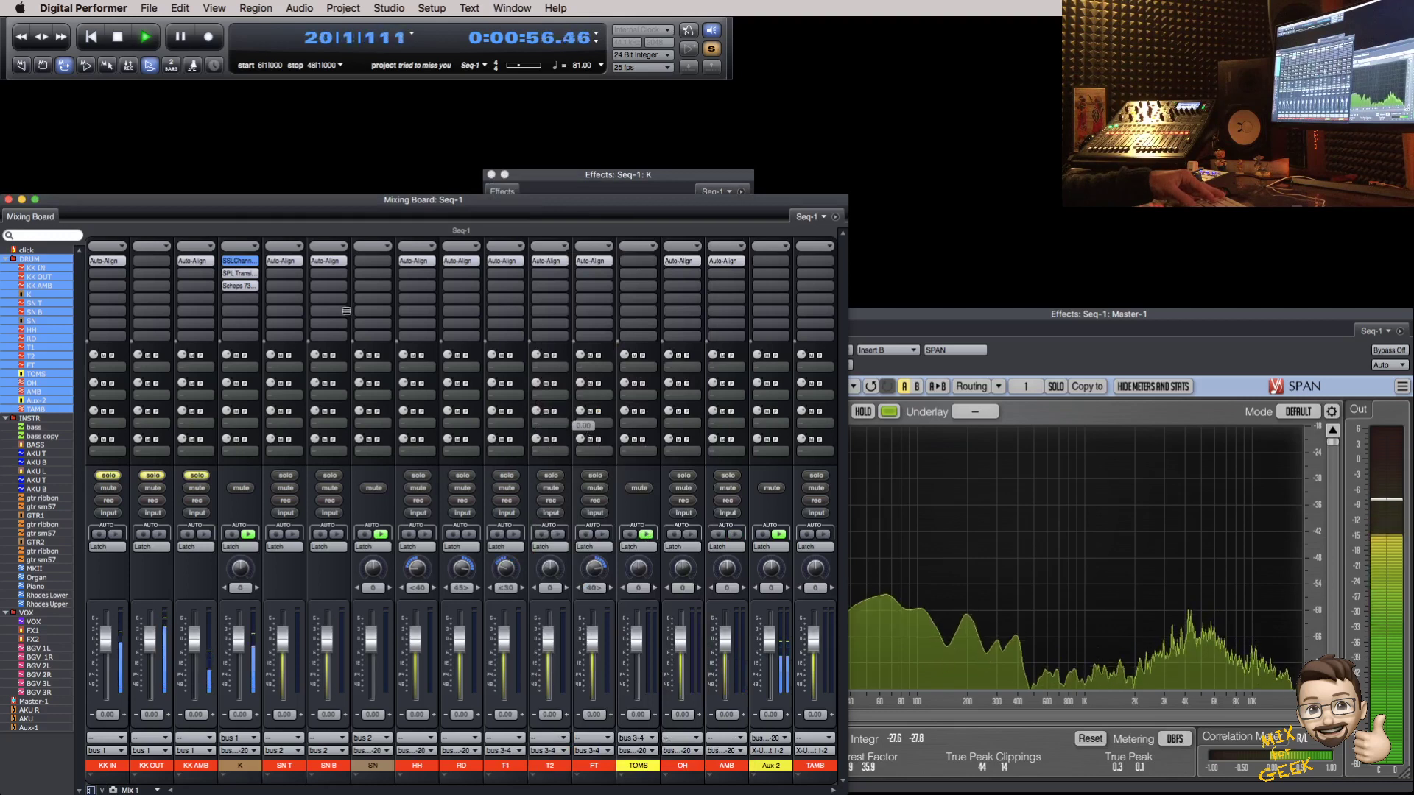
# Step: Readjust the low band of K's Scheps 73 and arrange its window side by side with the SSL channel window
pyautogui.doubleClick(246, 281)
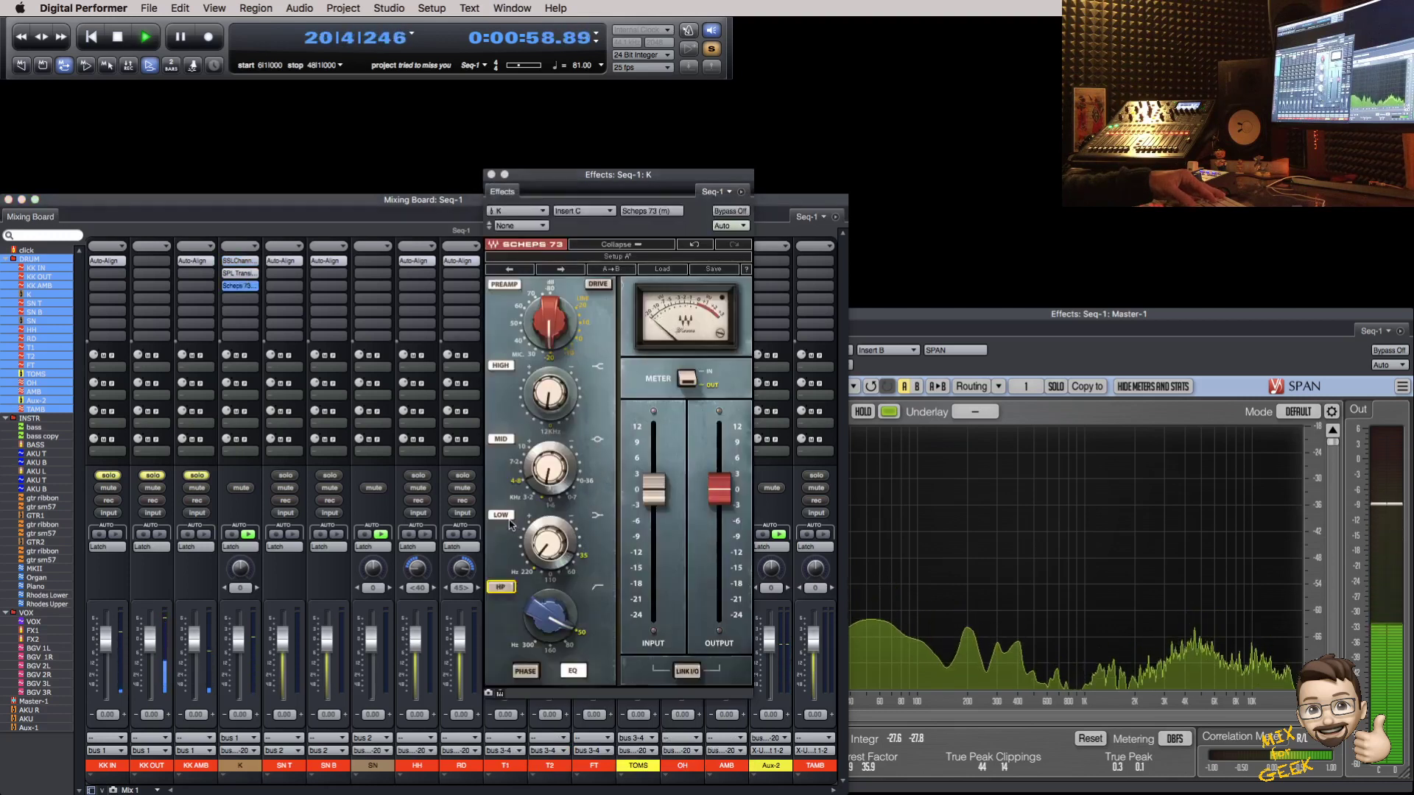
pyautogui.click(551, 553)
pyautogui.moveTo(667, 176); pyautogui.dragTo(723, 111)
pyautogui.doubleClick(239, 261)
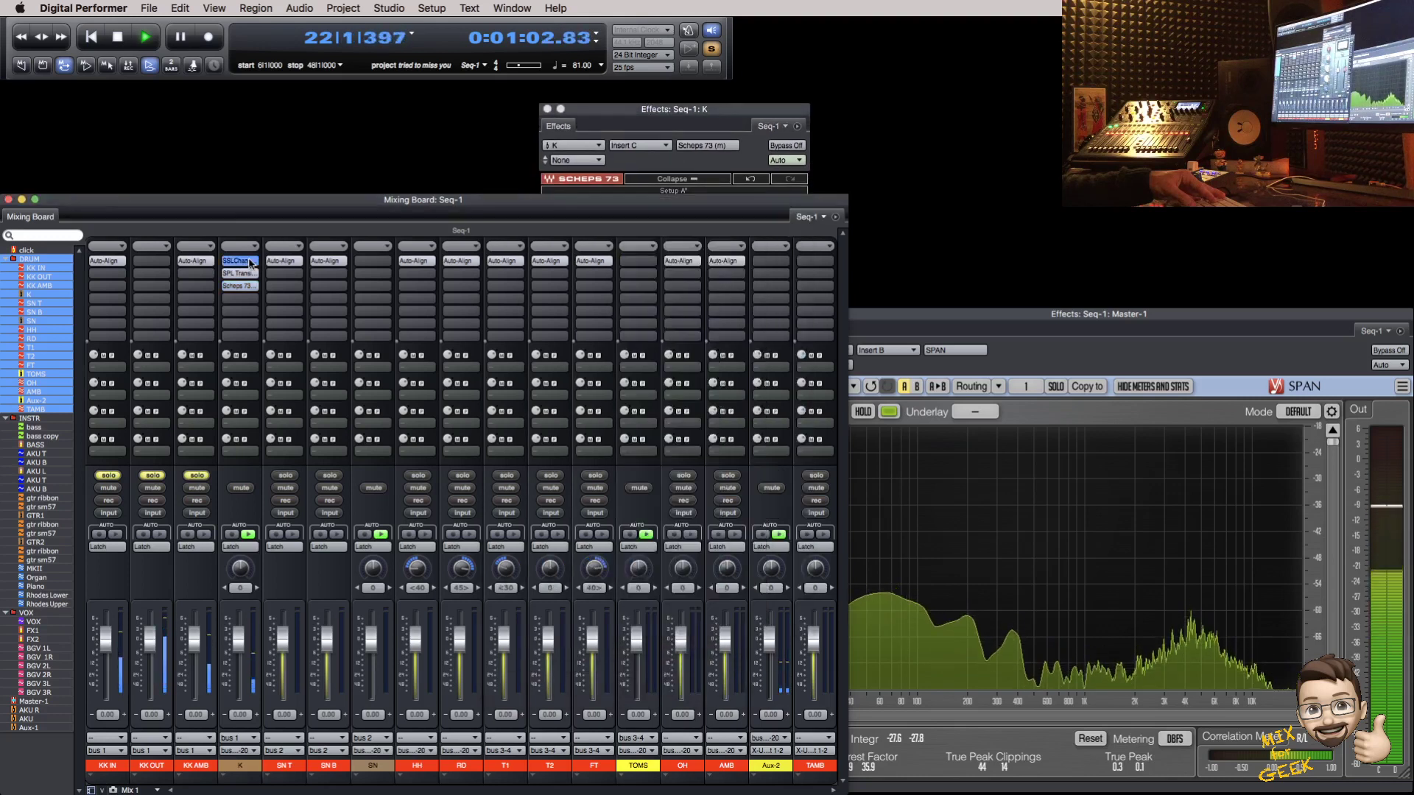
pyautogui.moveTo(571, 132); pyautogui.dragTo(313, 116)
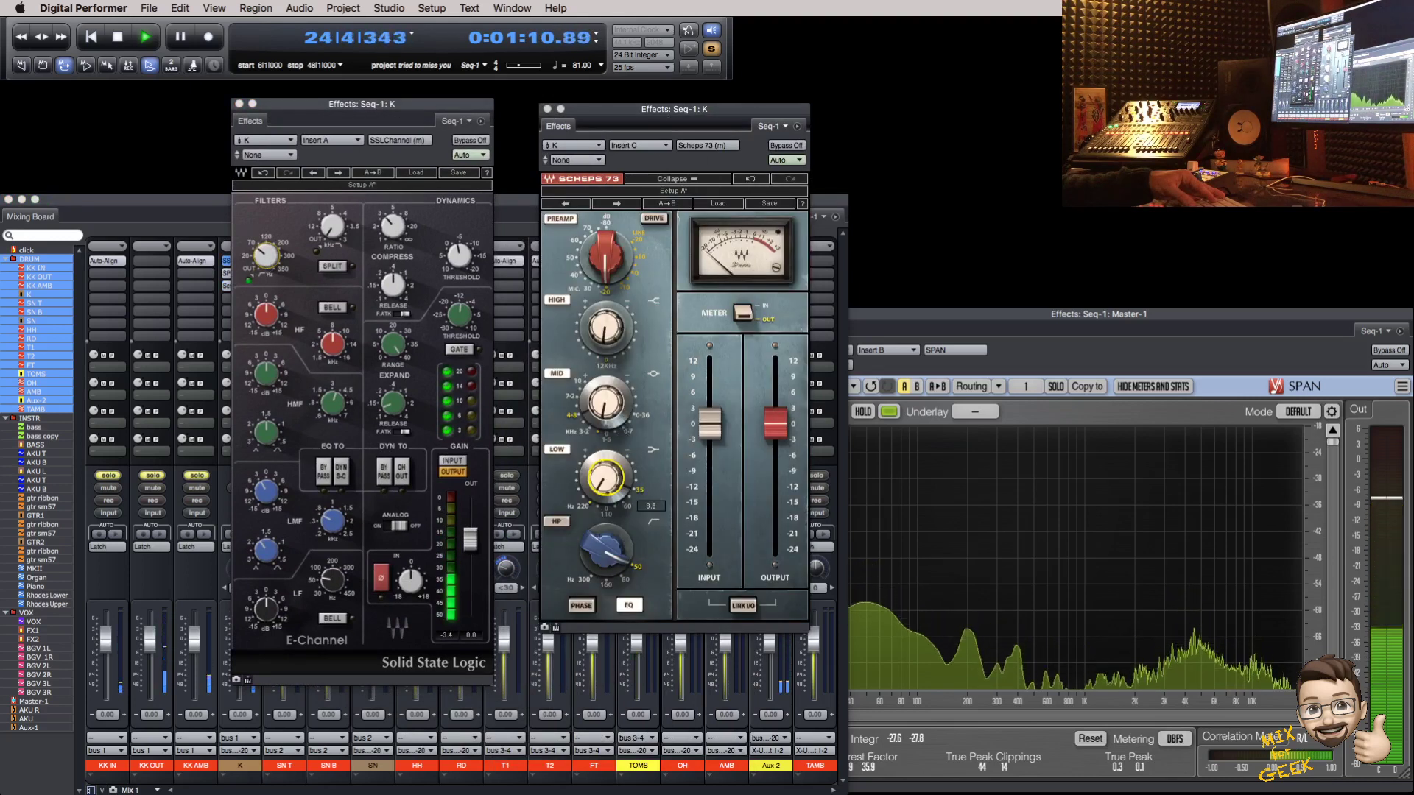
# Step: Fine-tune the Scheps 73 low-band gain against the SSL high-pass filter on K during playback
pyautogui.moveTo(269, 258)
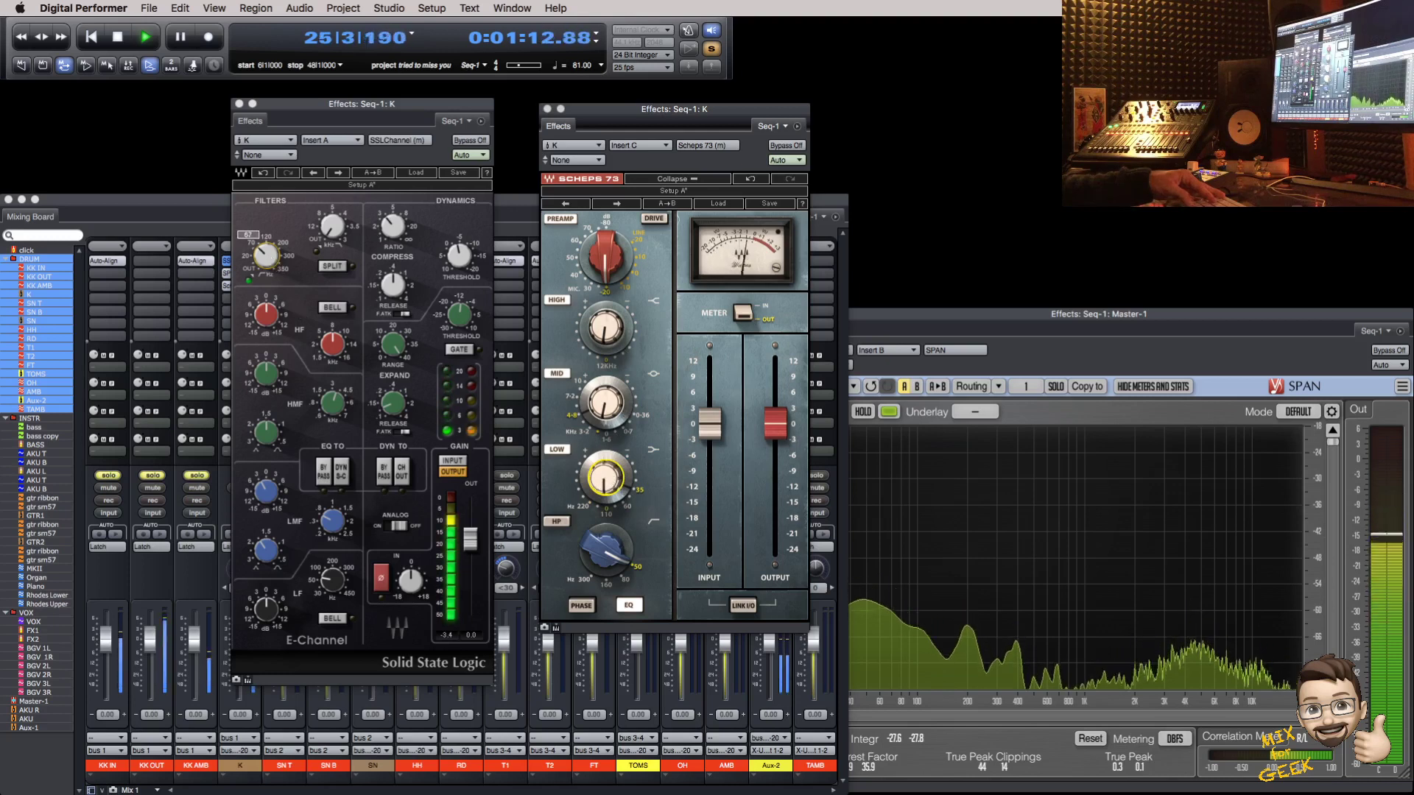
pyautogui.moveTo(606, 479); pyautogui.dragTo(606, 470)
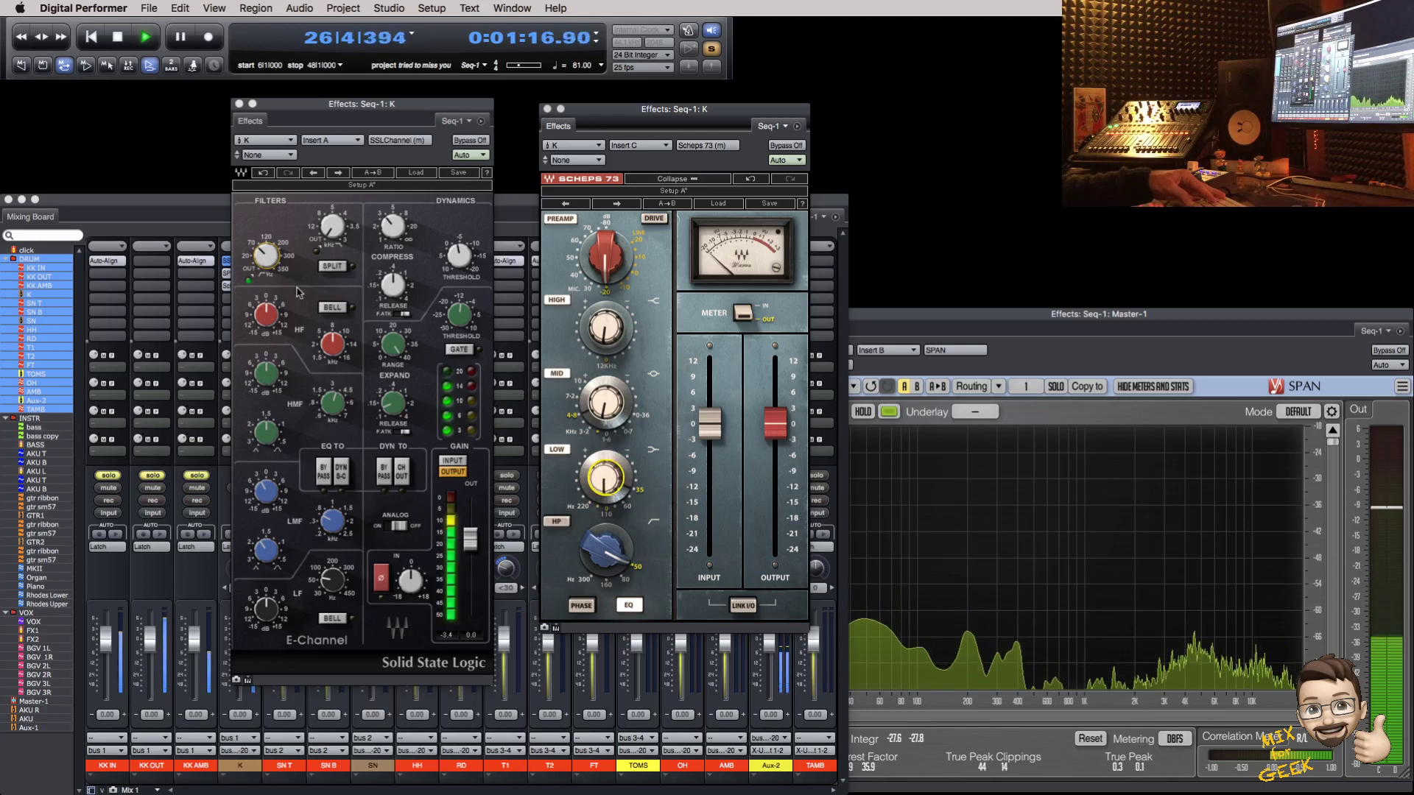
pyautogui.click(212, 227)
pyautogui.click(234, 272)
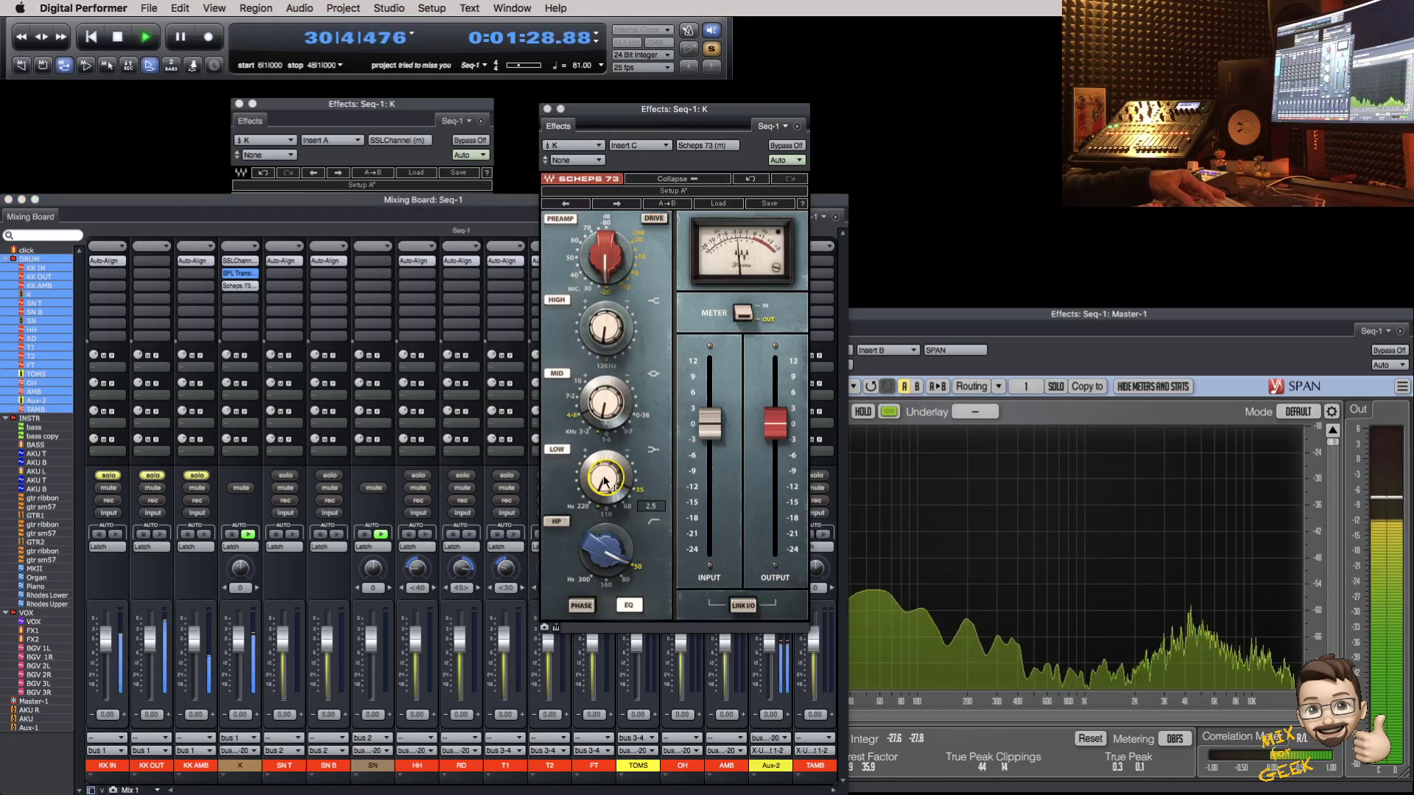
# Step: Readjust the compressor ratio and threshold in K's SSL channel during playback
pyautogui.doubleClick(240, 260)
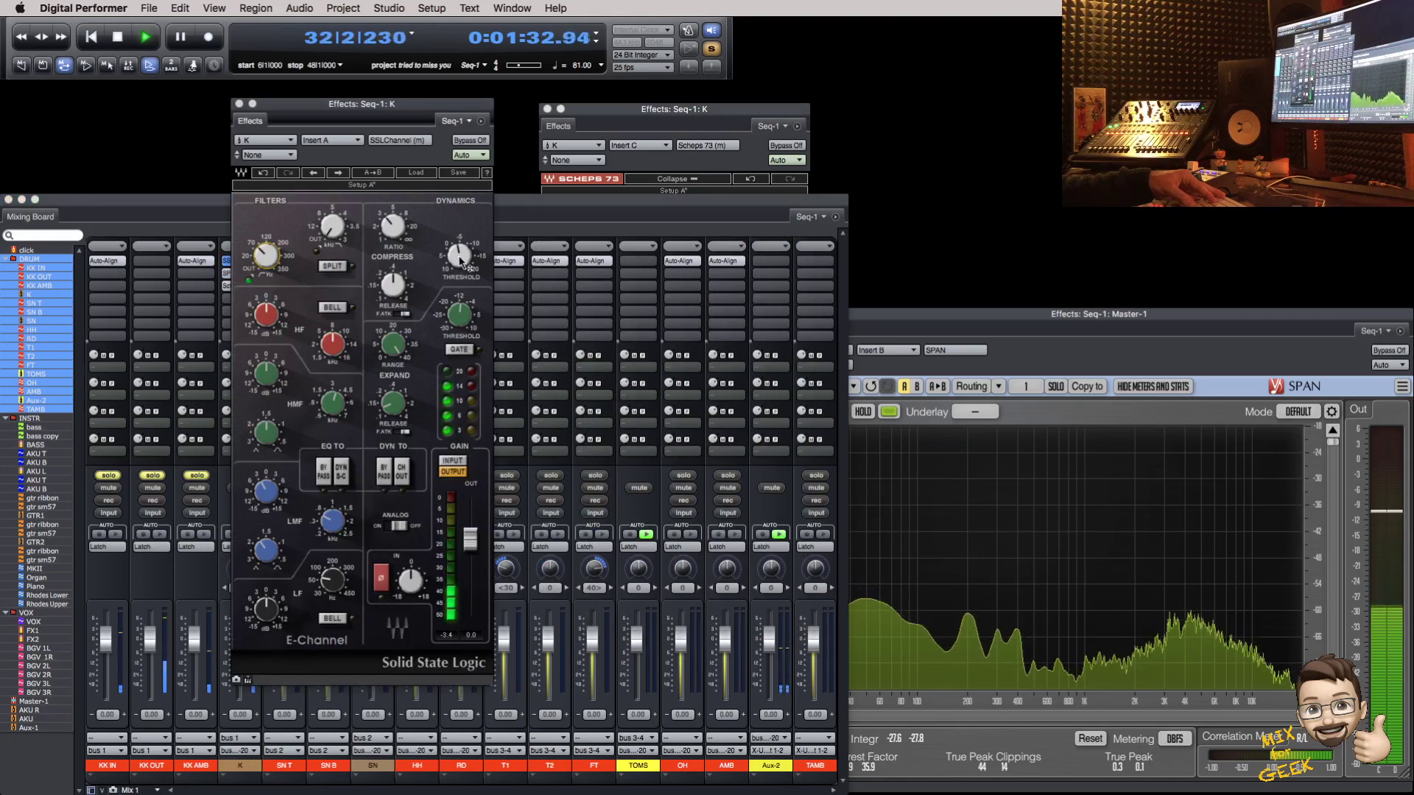
pyautogui.moveTo(388, 229); pyautogui.dragTo(388, 212)
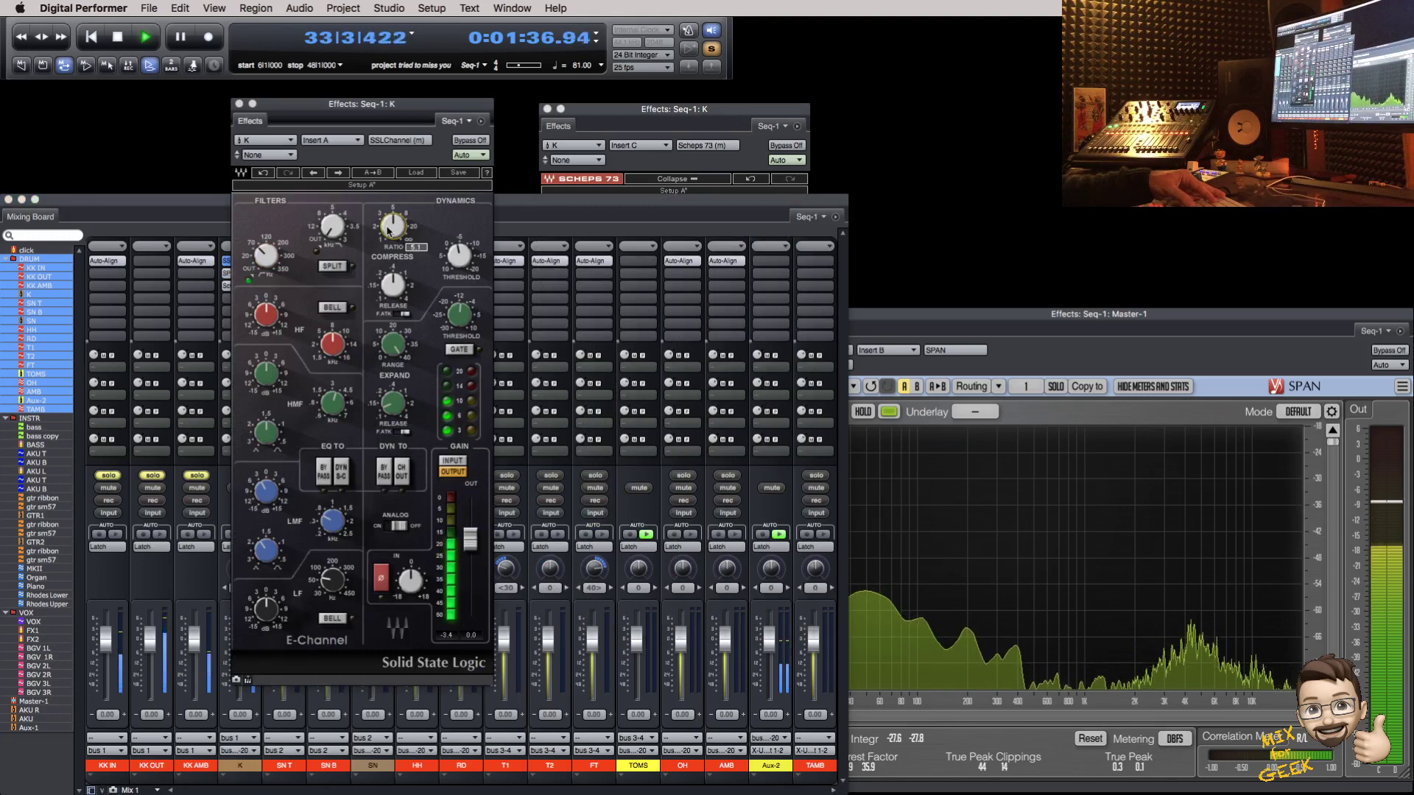
pyautogui.moveTo(461, 254); pyautogui.dragTo(465, 265)
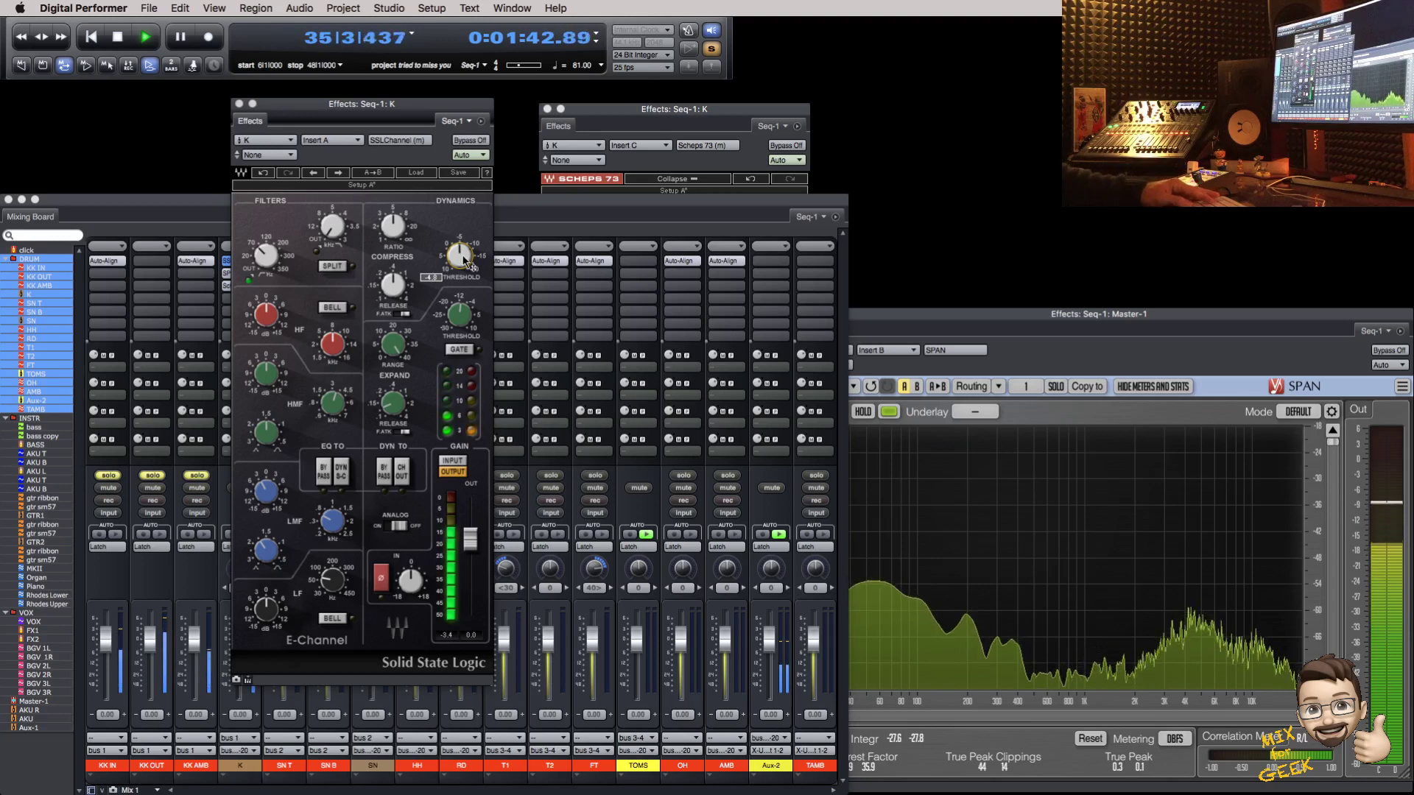
# Step: Close K's plug-in windows and move the solo from the kick tracks to SN T and SN B
pyautogui.press('super+w')
pyautogui.press('super+w')
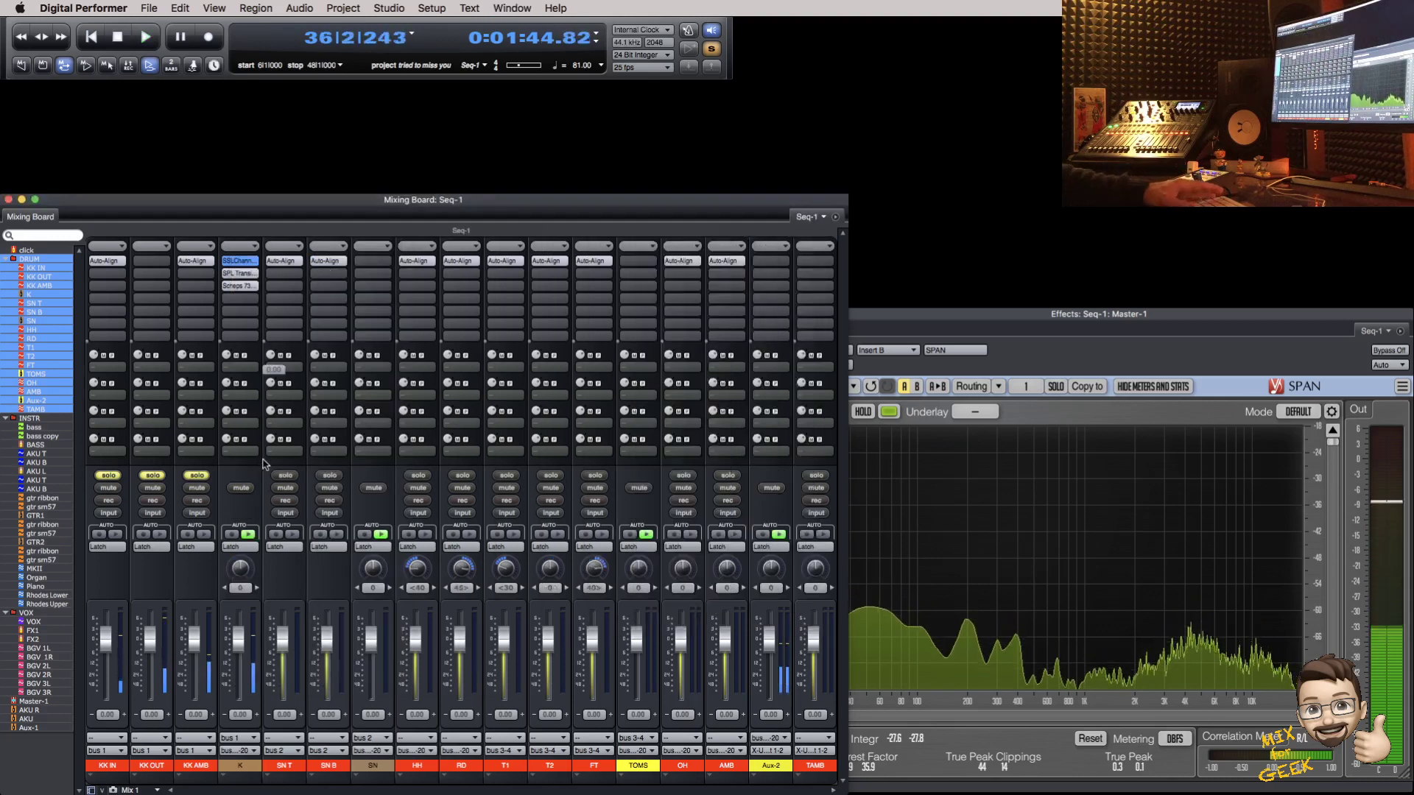
pyautogui.click(285, 475)
pyautogui.click(329, 475)
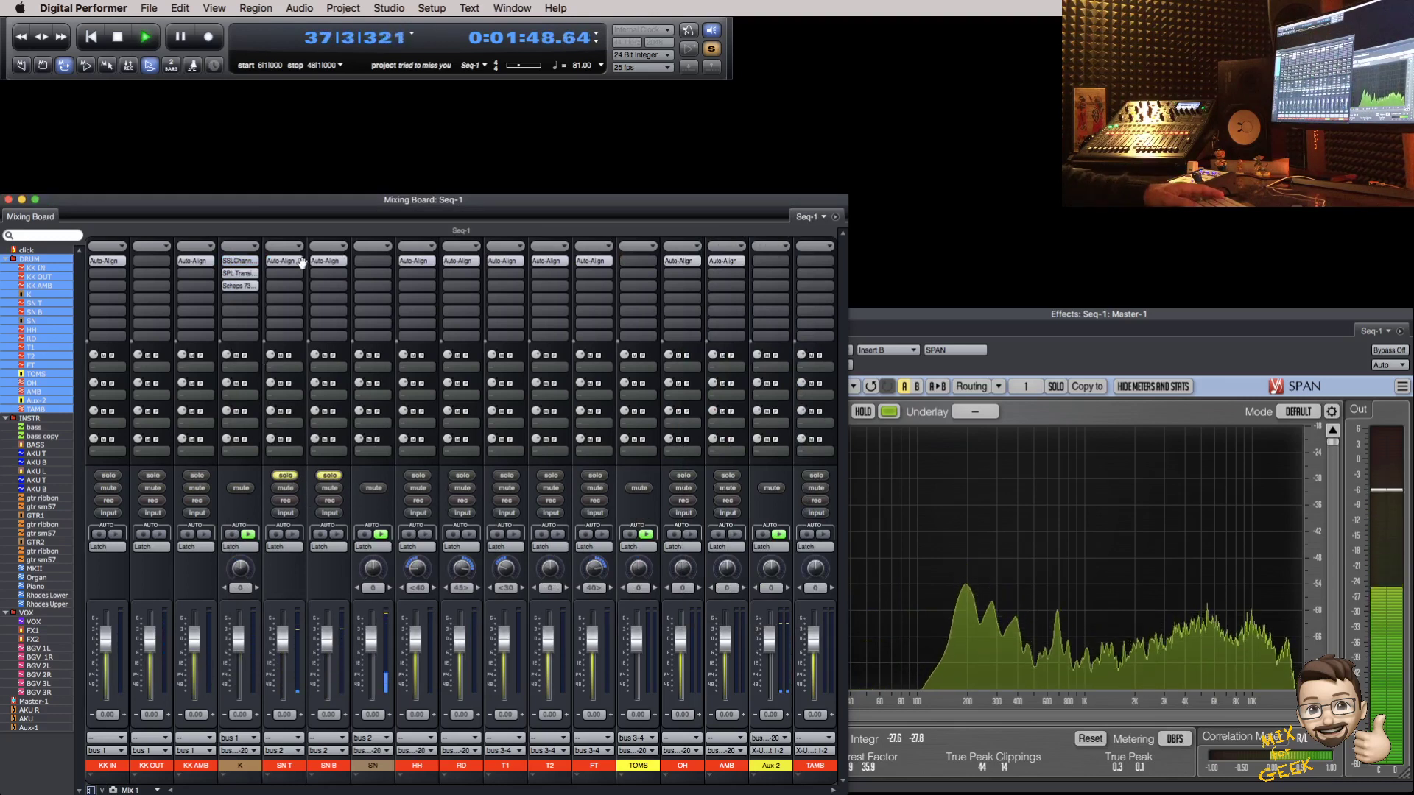
# Step: Insert the Waves mono SSLChannel on SN and set its high-pass filter during playback
pyautogui.click(364, 262)
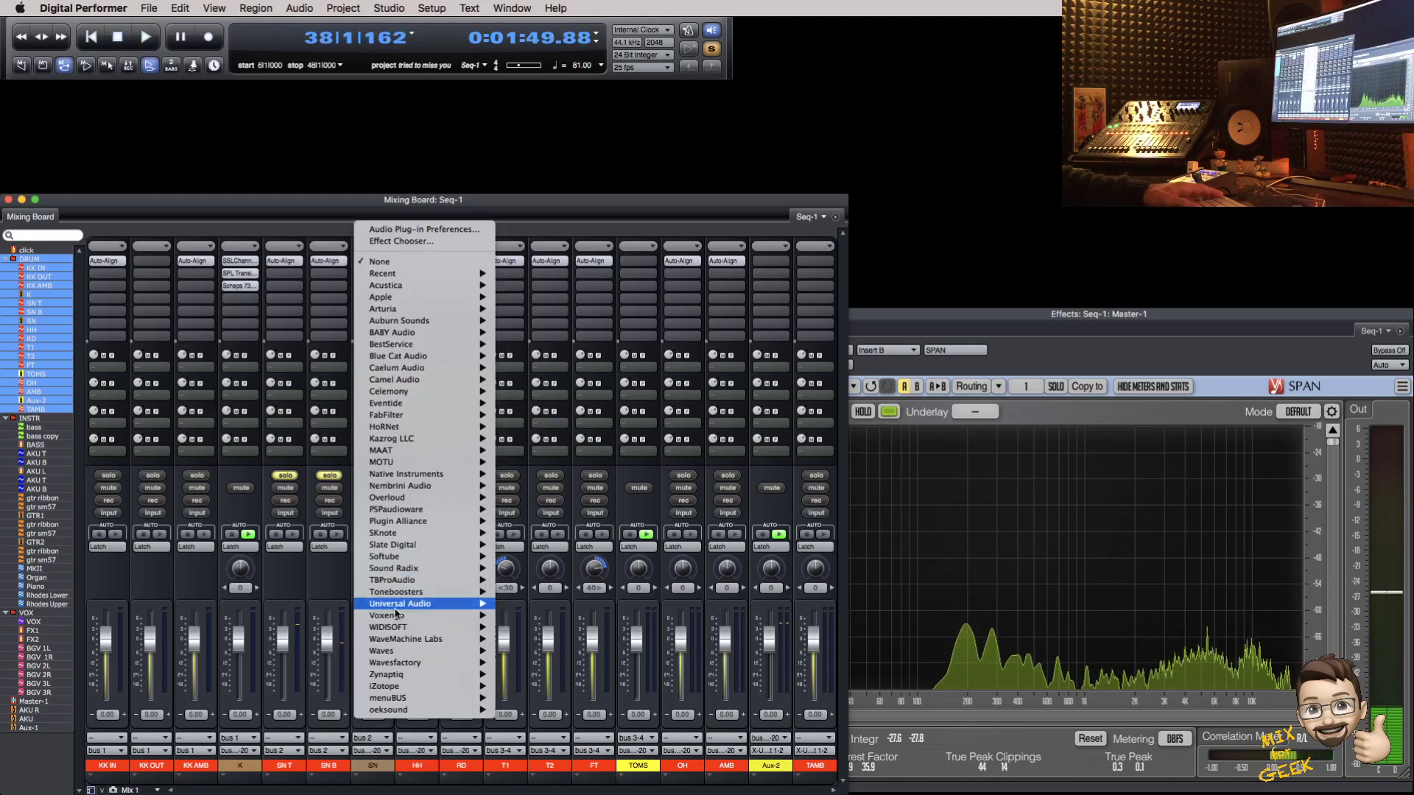
pyautogui.moveTo(390, 651)
pyautogui.scroll(-15, 553, 638)
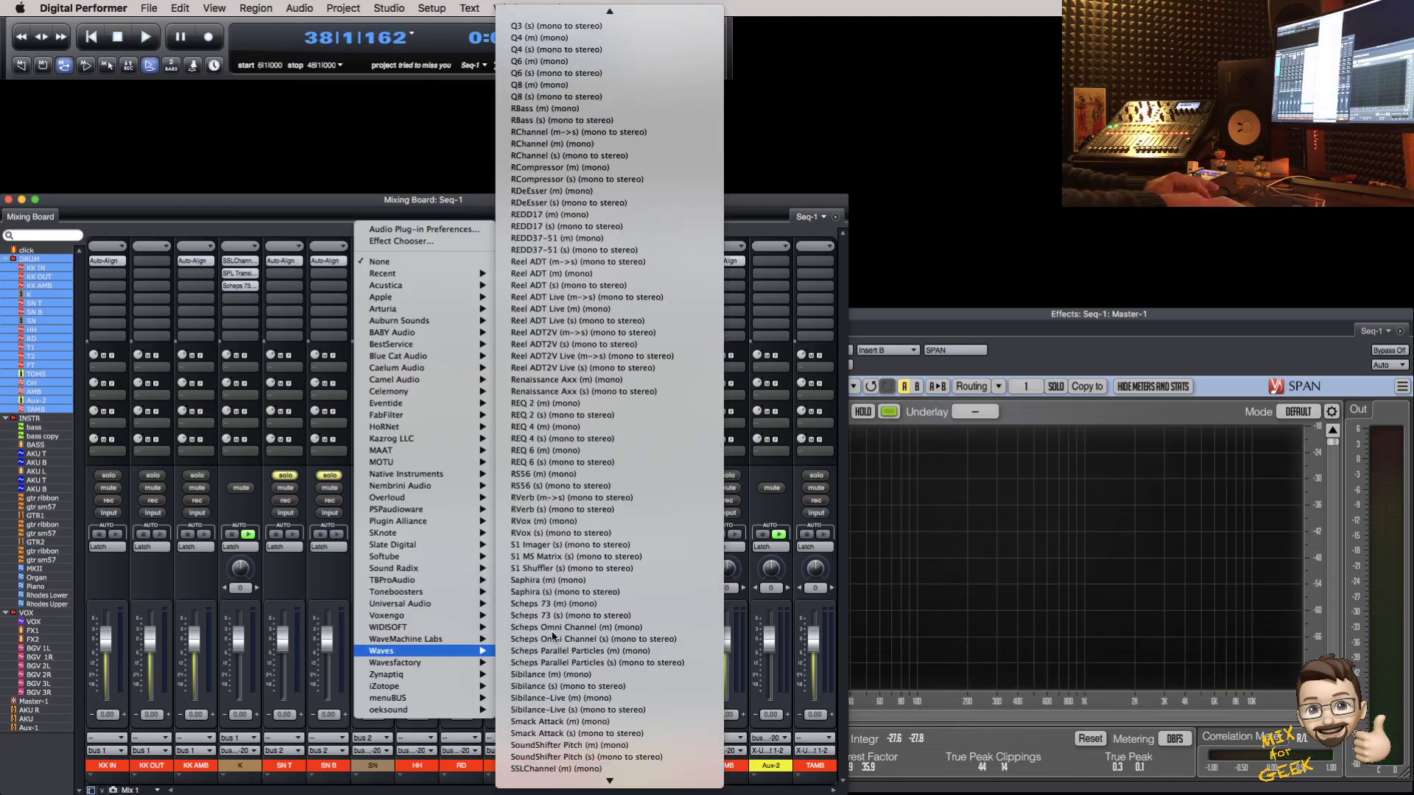
pyautogui.click(551, 639)
pyautogui.press('space')
pyautogui.moveTo(582, 258)
pyautogui.mouseDown()
pyautogui.moveTo(582, 216)
pyautogui.moveTo(589, 260)
pyautogui.mouseUp()
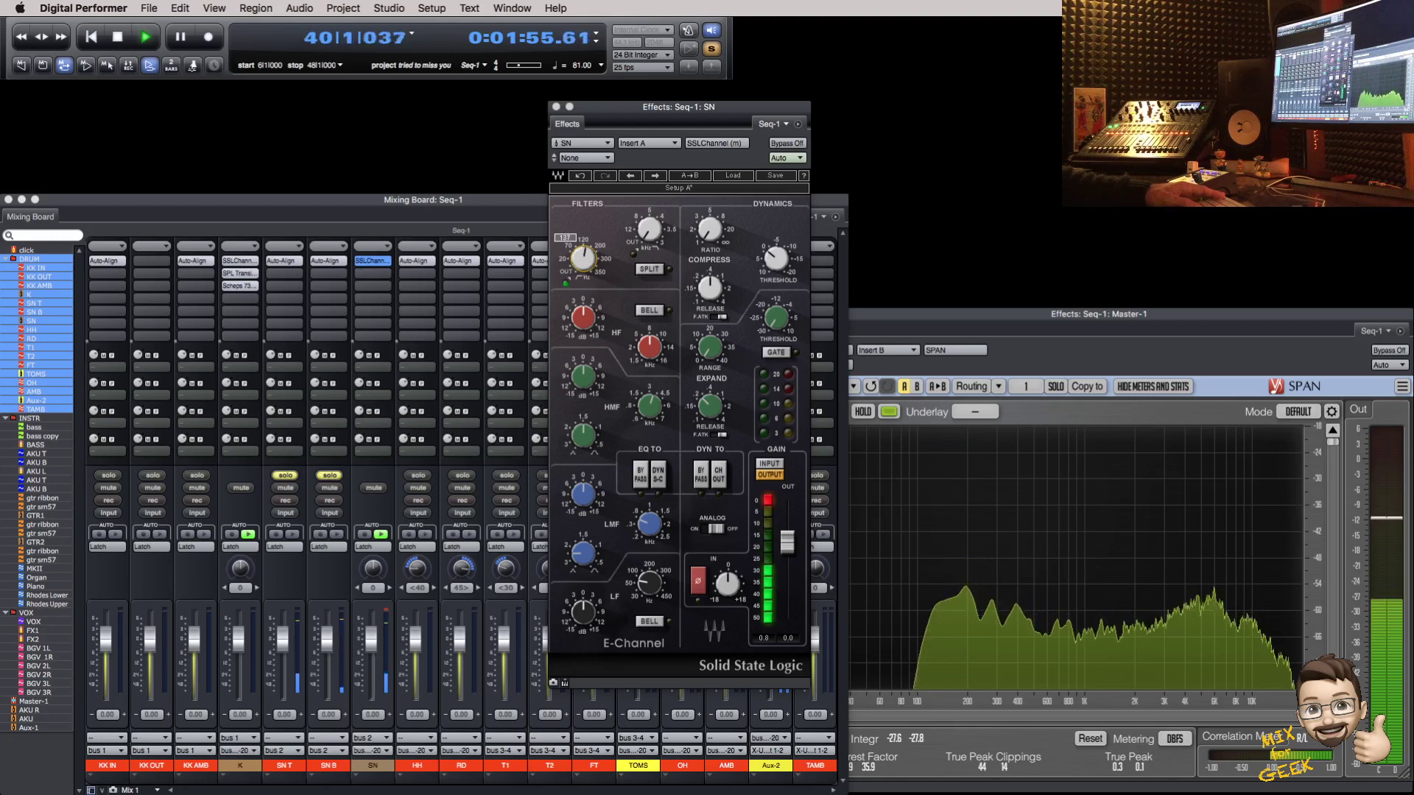
# Step: Adjust the compressor release, ratio and threshold in SN's SSL channel during playback
pyautogui.click(709, 288)
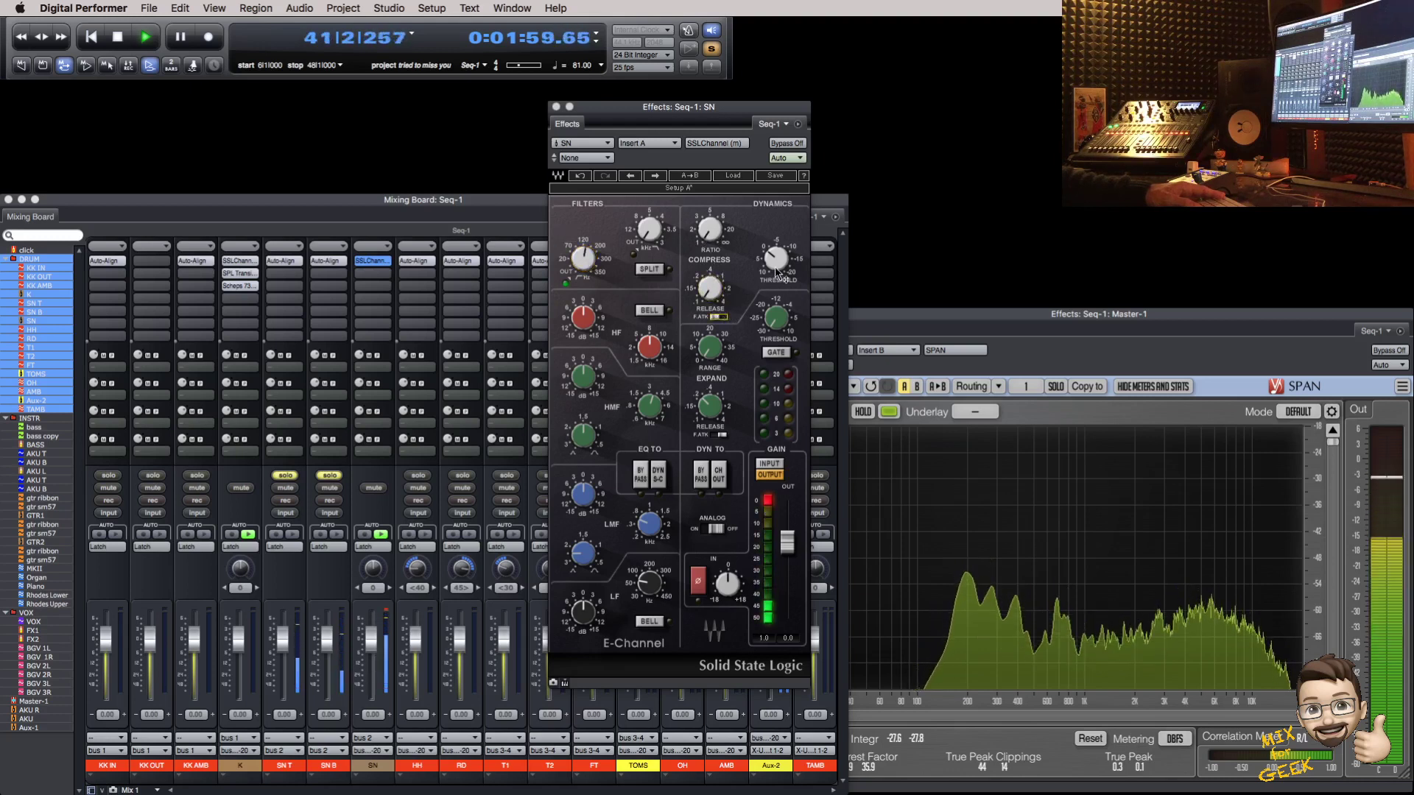
pyautogui.click(719, 234)
pyautogui.moveTo(719, 234); pyautogui.dragTo(718, 226)
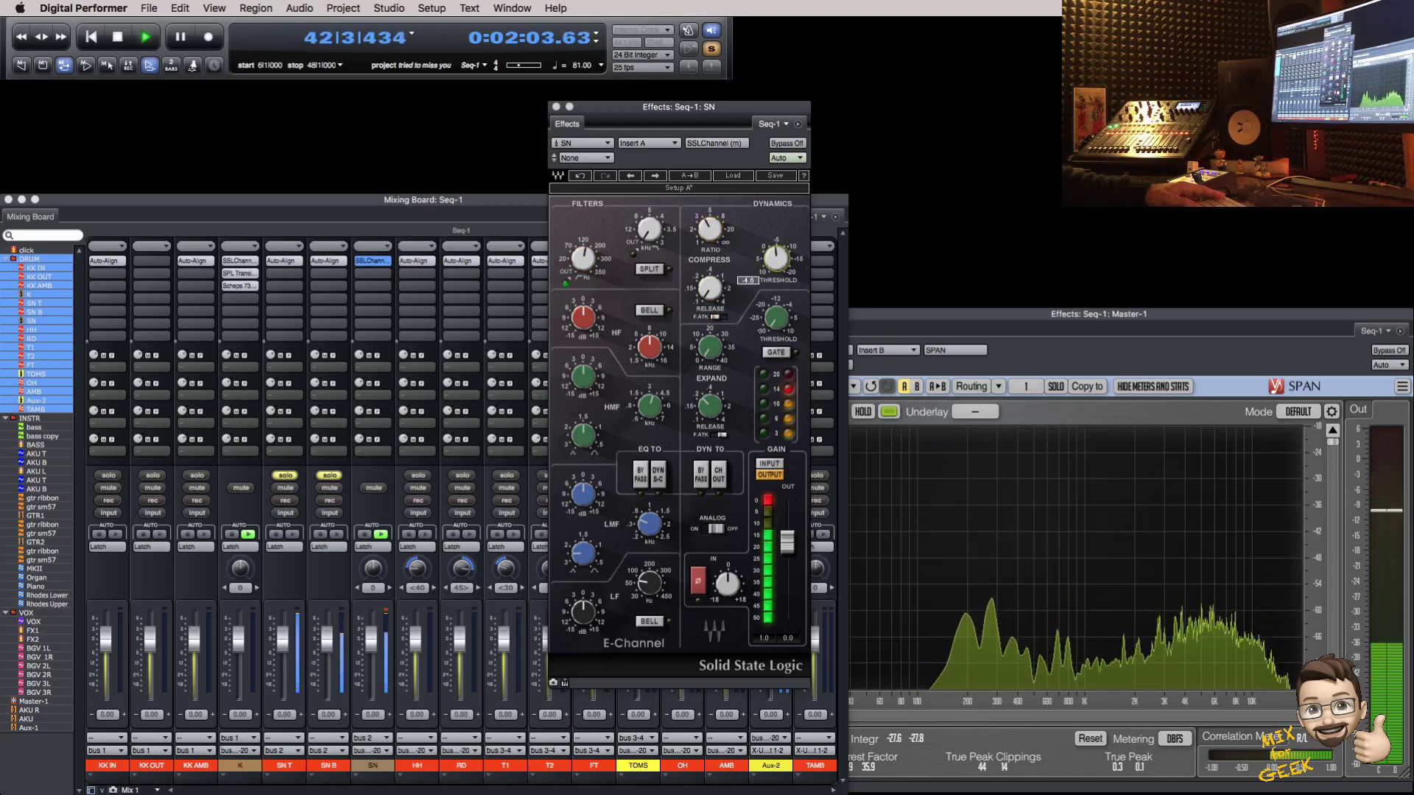
pyautogui.click(770, 260)
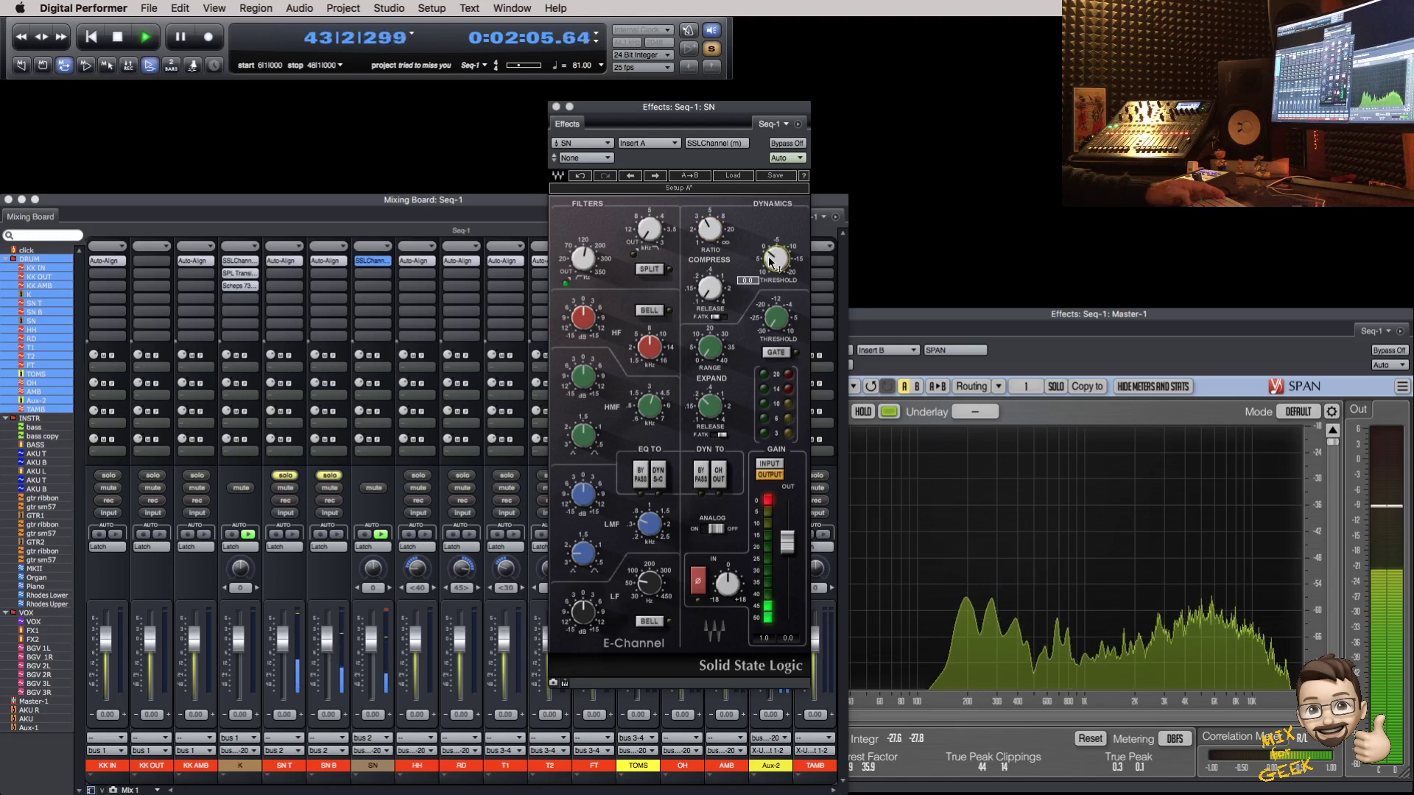
pyautogui.moveTo(709, 229); pyautogui.dragTo(709, 232)
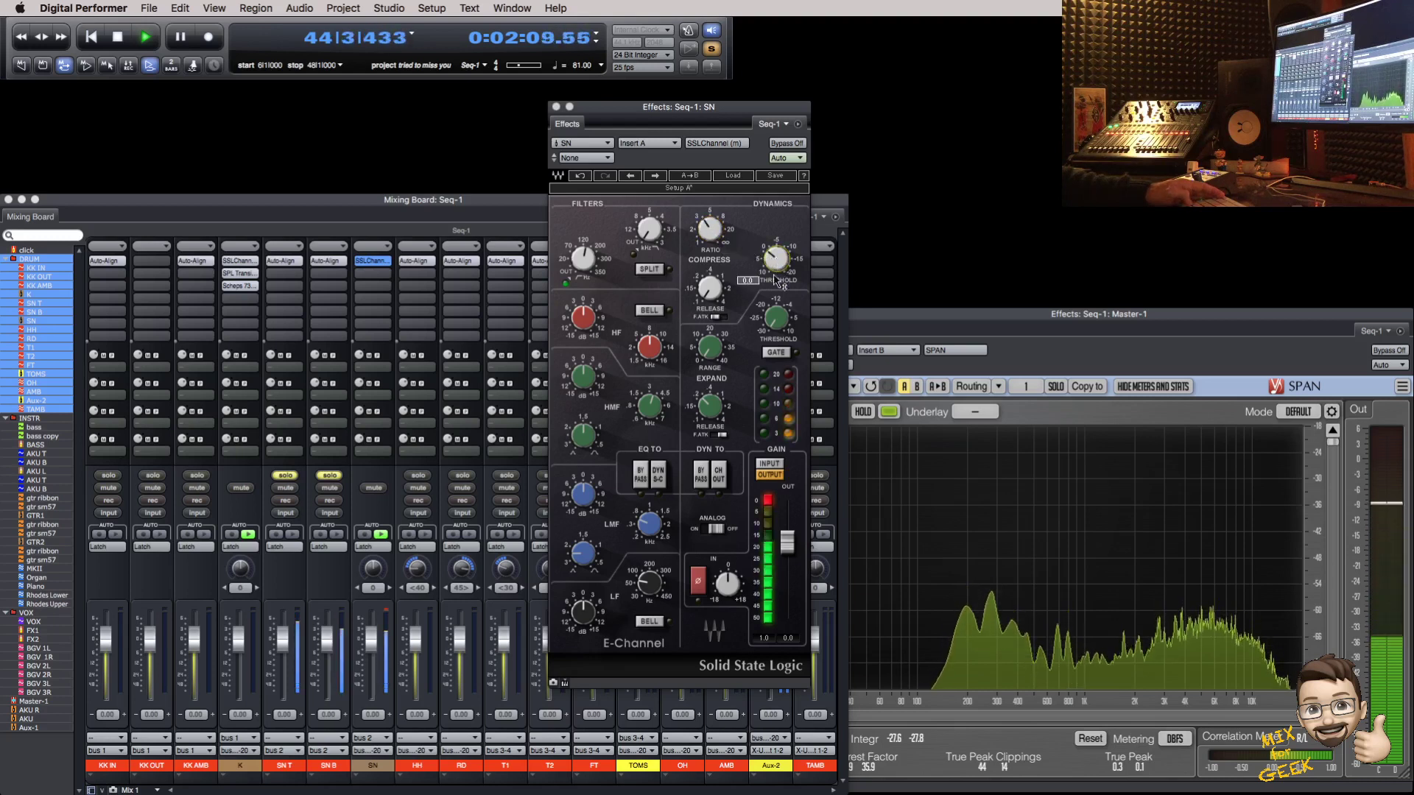
# Step: Lower the input gain of SN's SSL channel while checking the input level on its meter
pyautogui.moveTo(745, 569); pyautogui.dragTo(745, 574)
pyautogui.click(769, 463)
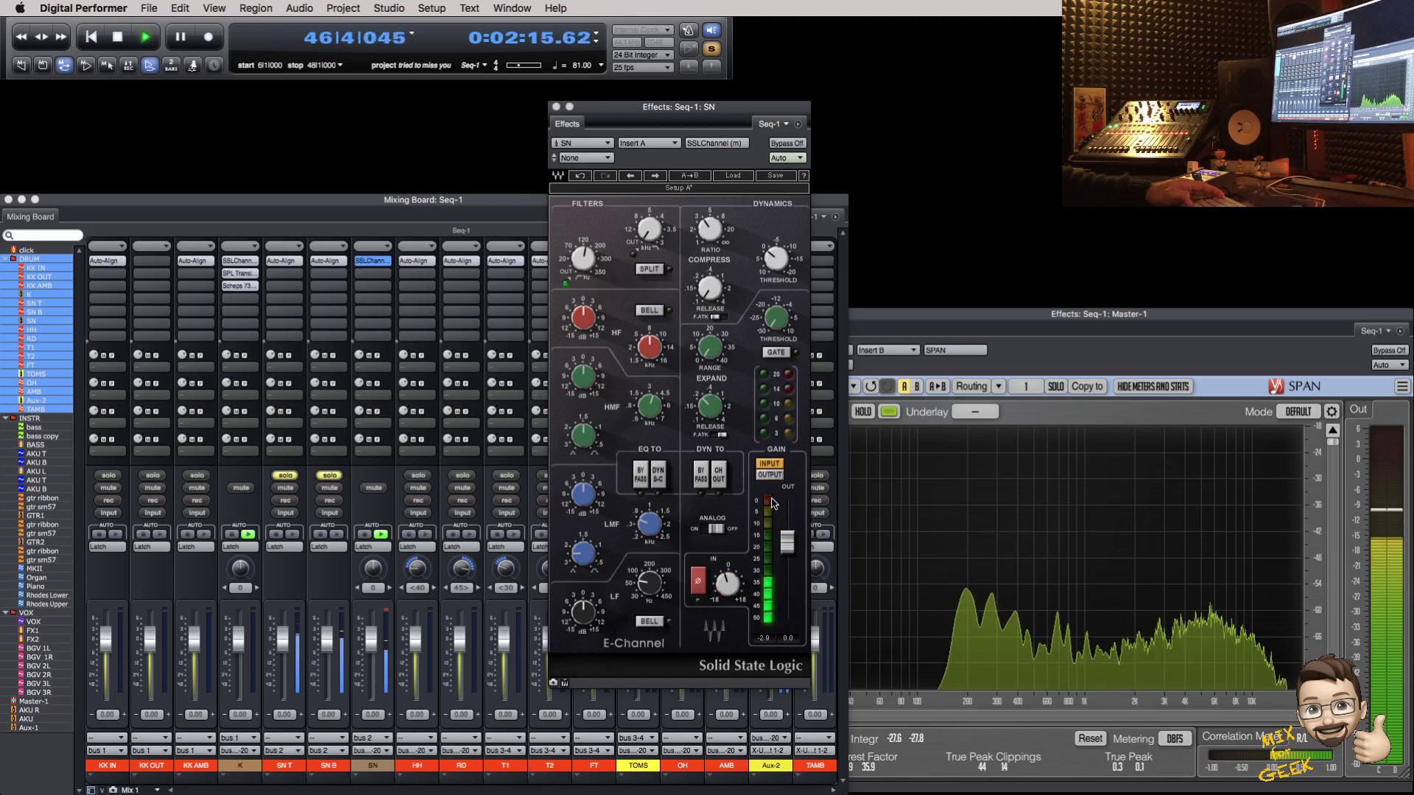
pyautogui.click(769, 475)
pyautogui.moveTo(727, 584); pyautogui.dragTo(726, 586)
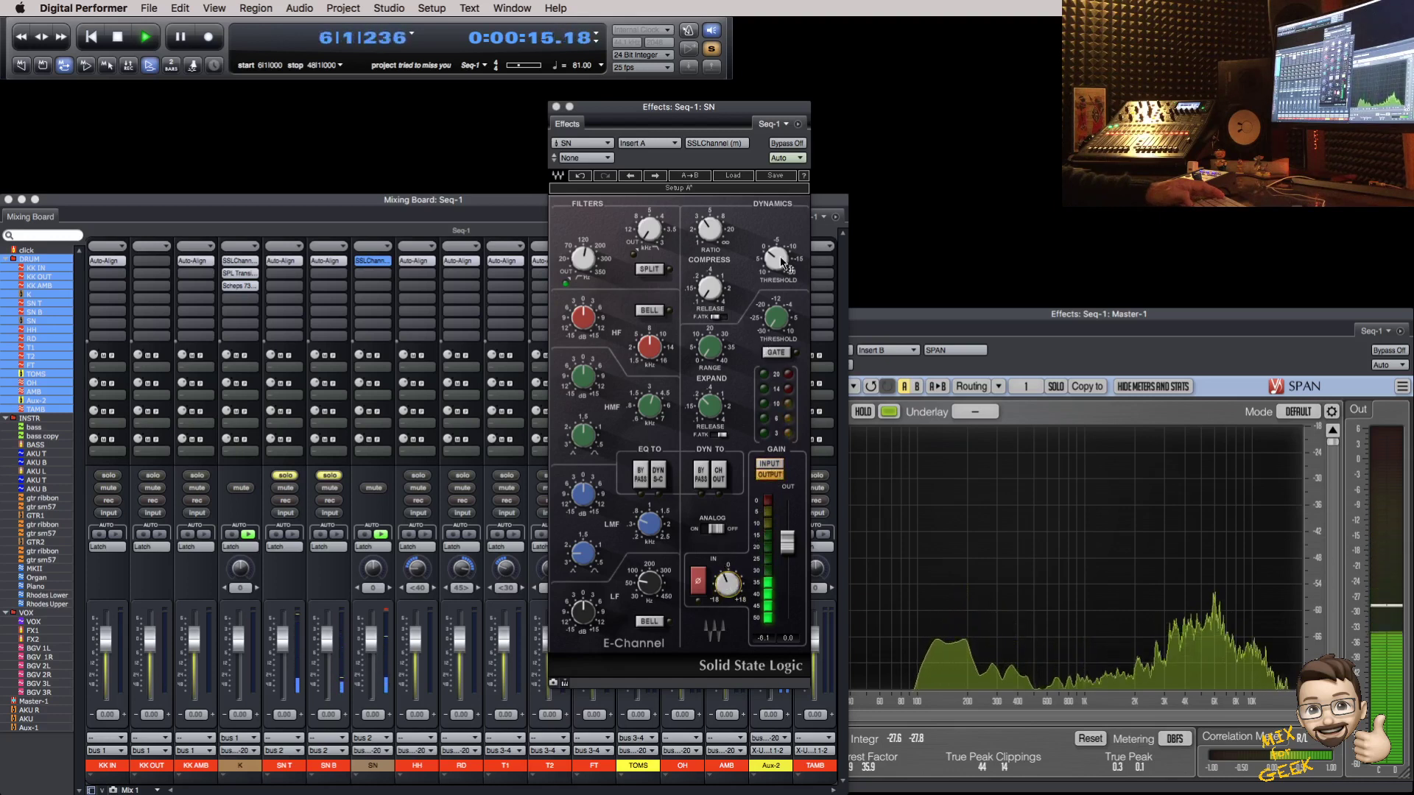
# Step: Compare SN's SSL channel with bypass, toggle the compressor's fast attack and readjust its threshold
pyautogui.click(789, 145)
pyautogui.click(789, 144)
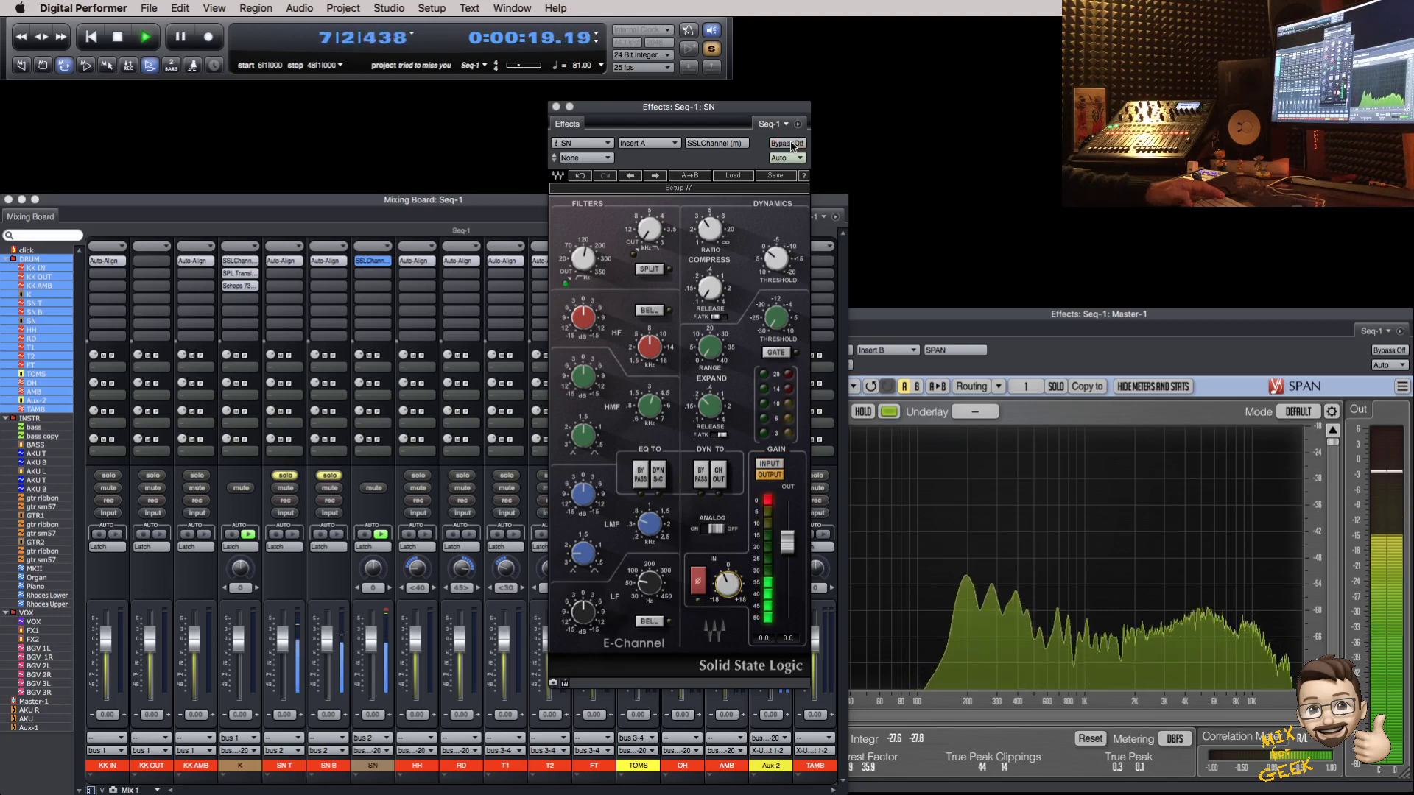
pyautogui.click(720, 317)
pyautogui.moveTo(777, 264); pyautogui.dragTo(776, 237)
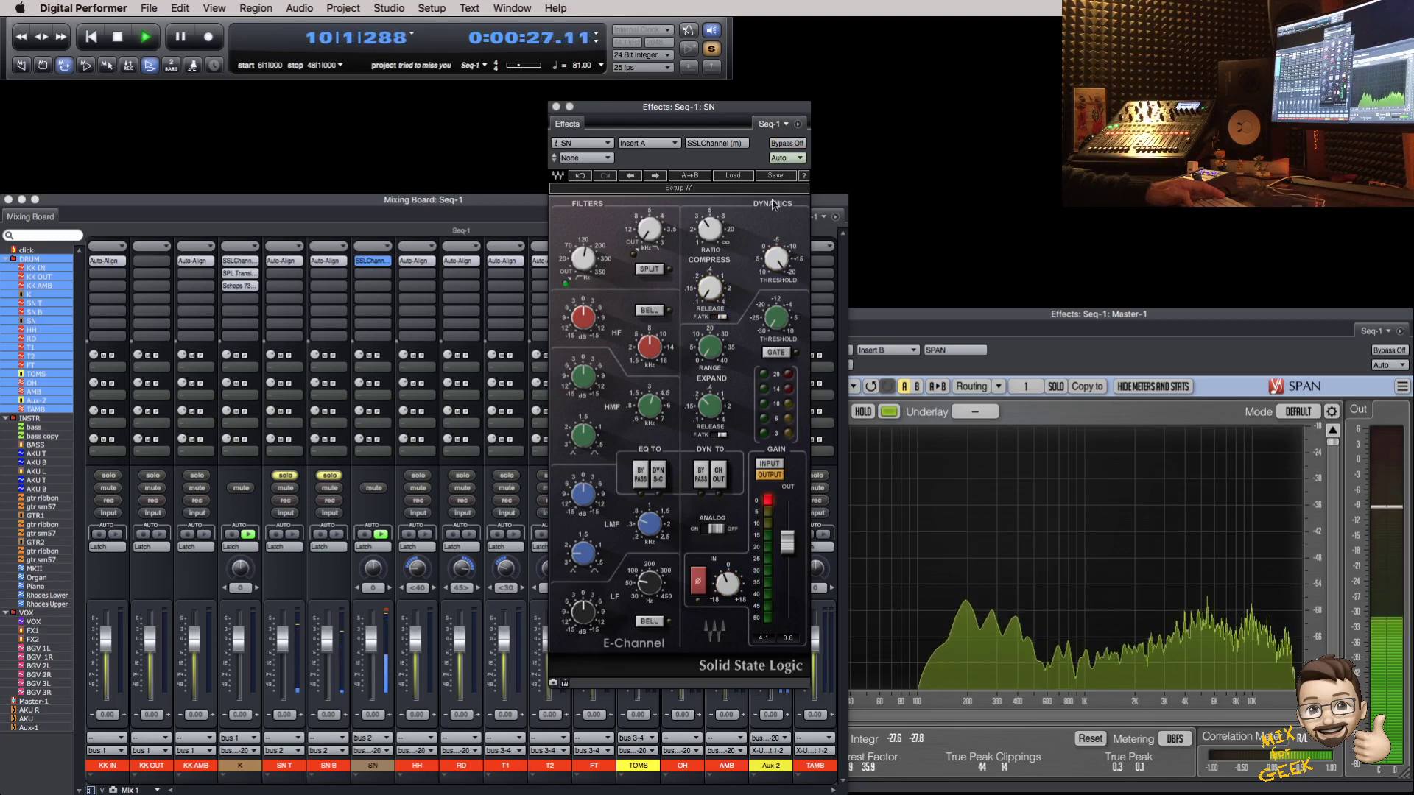
pyautogui.click(790, 145)
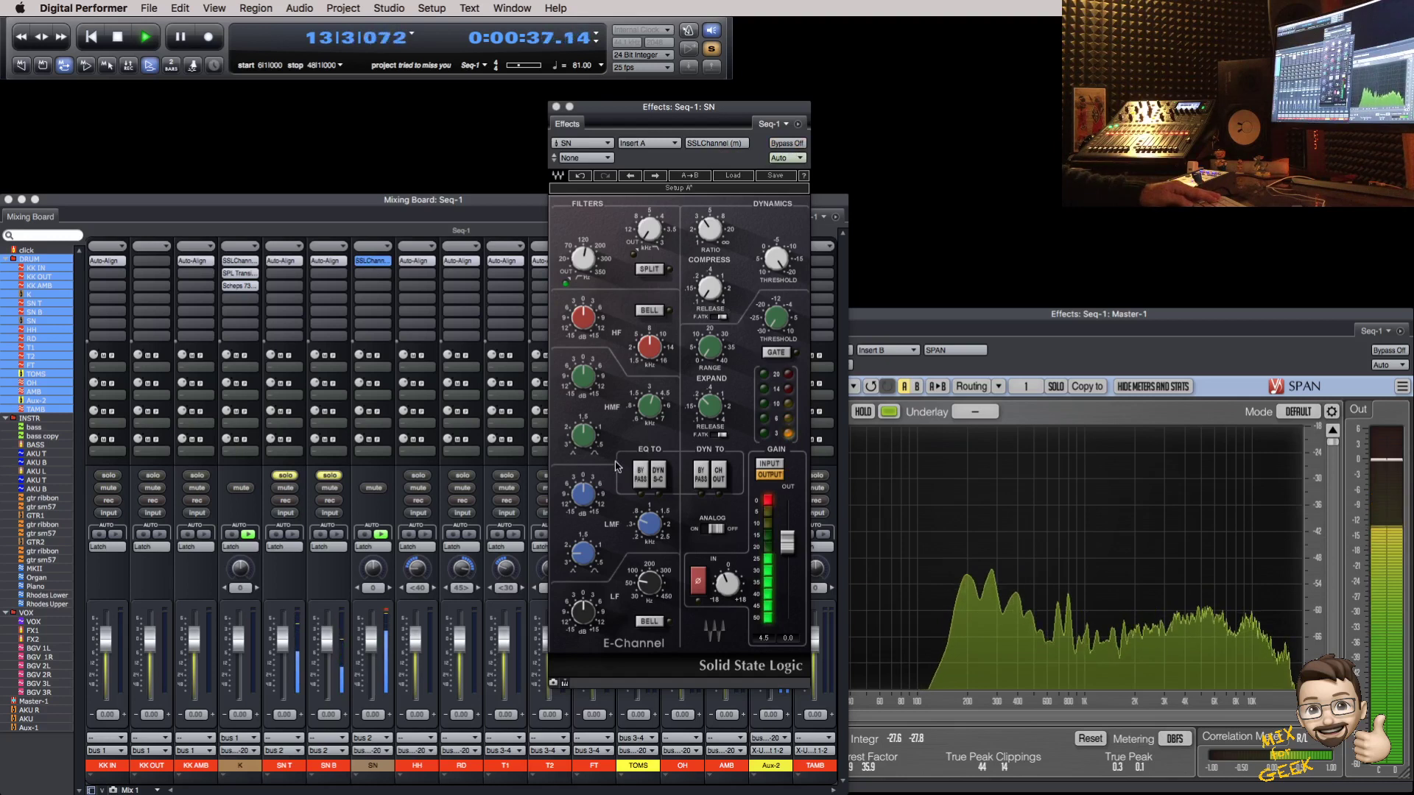
# Step: Boost the HMF band in SN's SSL channel and tune its frequency and Q
pyautogui.click(641, 418)
pyautogui.moveTo(583, 376)
pyautogui.mouseDown()
pyautogui.moveTo(583, 361)
pyautogui.moveTo(583, 378)
pyautogui.moveTo(646, 405)
pyautogui.moveTo(593, 379)
pyautogui.mouseUp()
pyautogui.moveTo(665, 413); pyautogui.dragTo(665, 407)
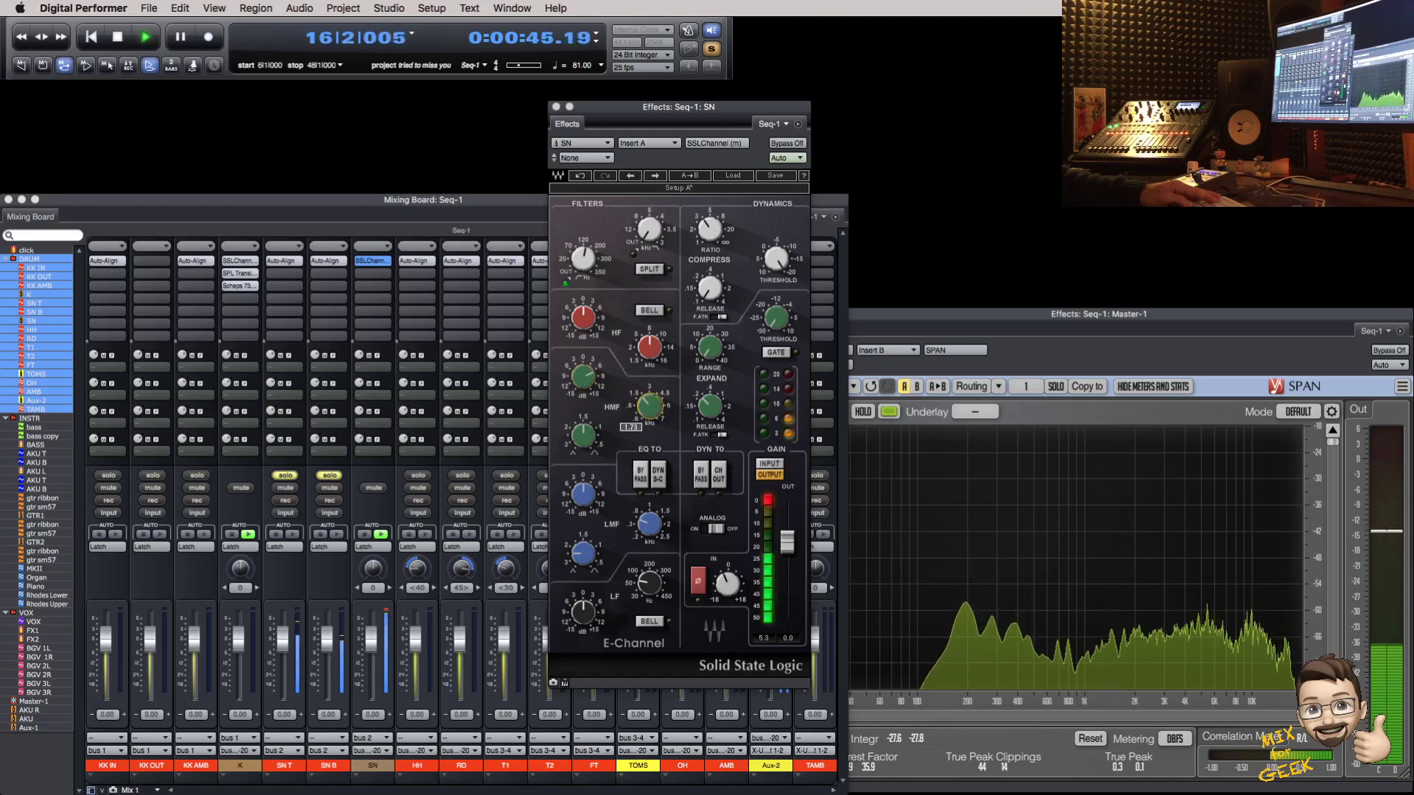
pyautogui.moveTo(649, 407); pyautogui.dragTo(649, 409)
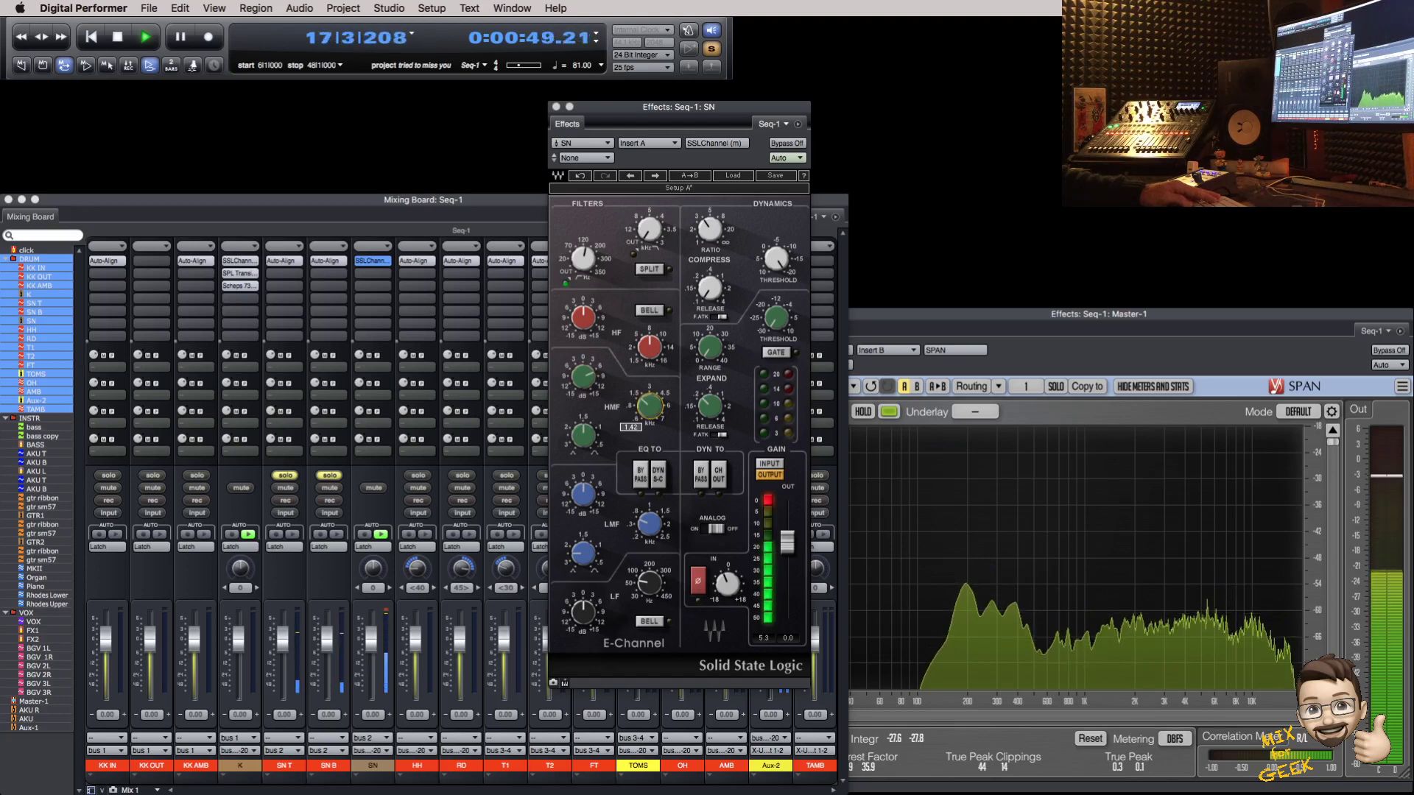
pyautogui.moveTo(587, 441); pyautogui.dragTo(649, 405)
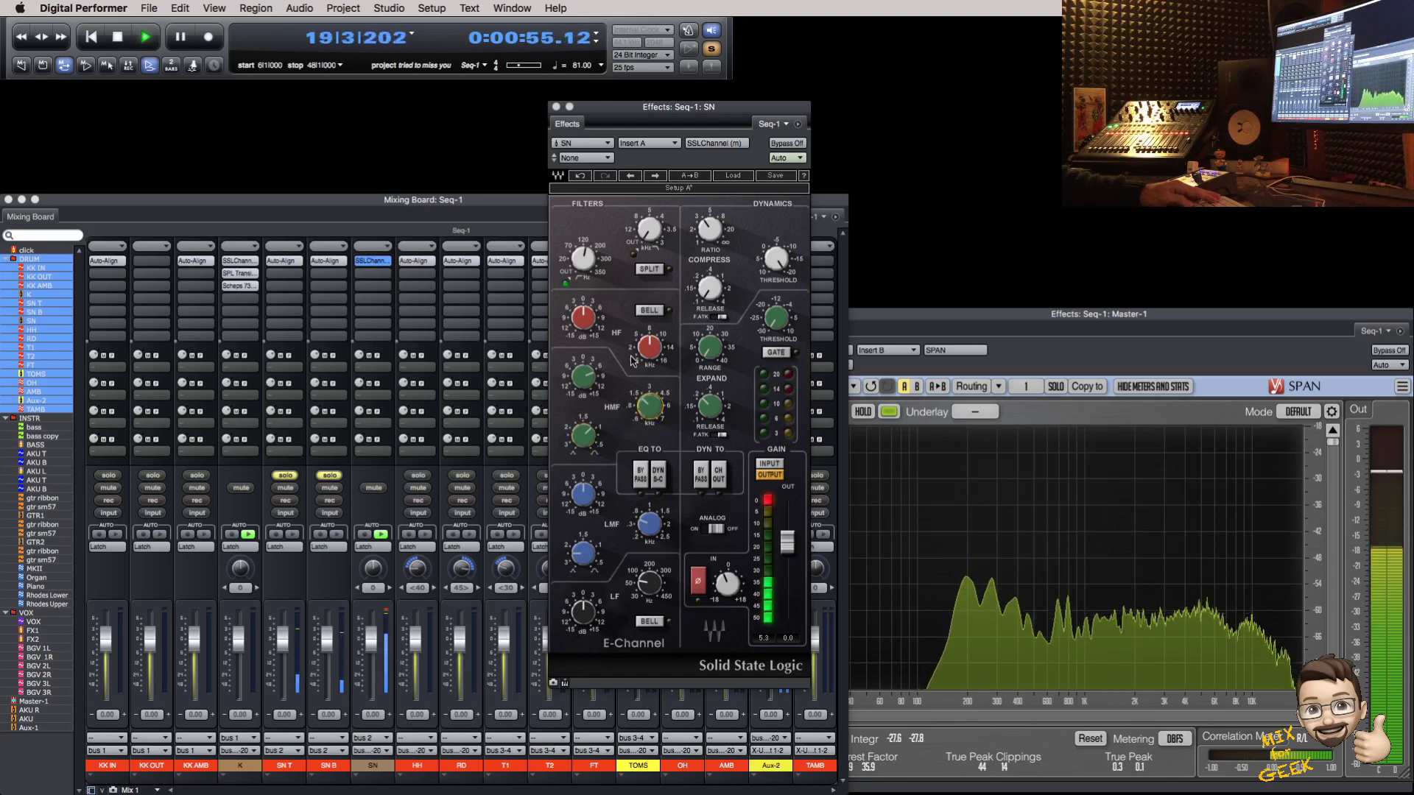
# Step: Boost the HF band in SN's SSL channel and tune its frequency
pyautogui.moveTo(583, 316); pyautogui.dragTo(583, 315)
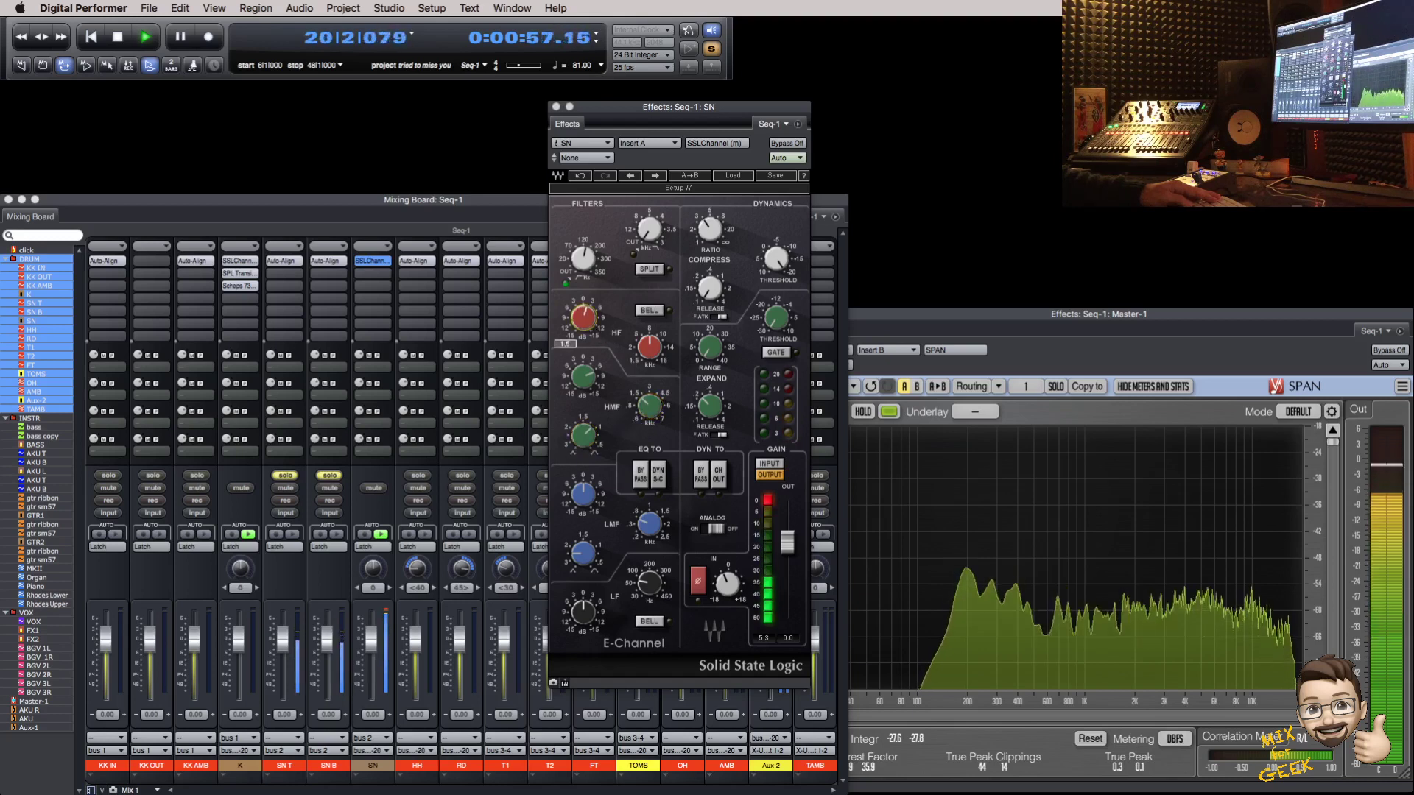
pyautogui.click(648, 346)
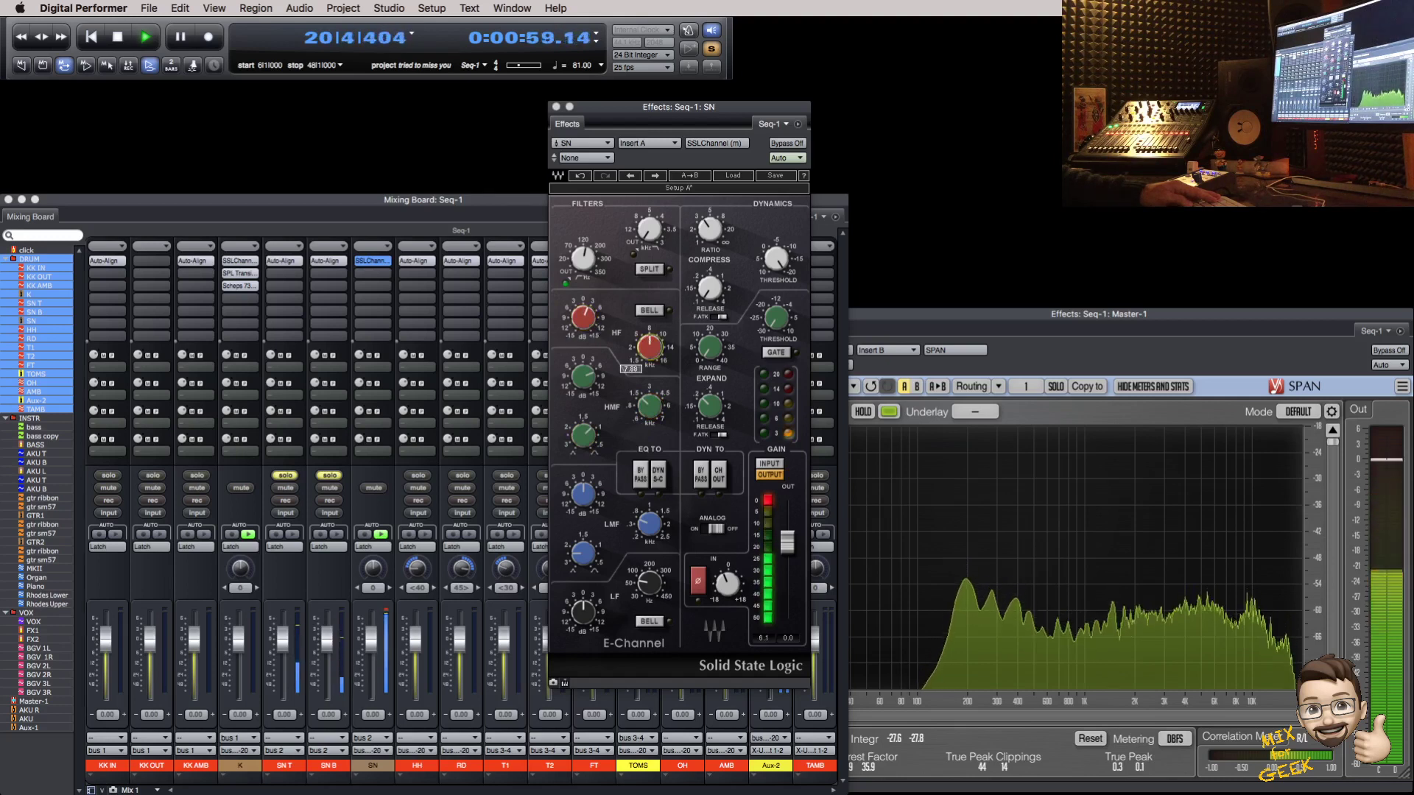
pyautogui.moveTo(648, 346); pyautogui.dragTo(648, 348)
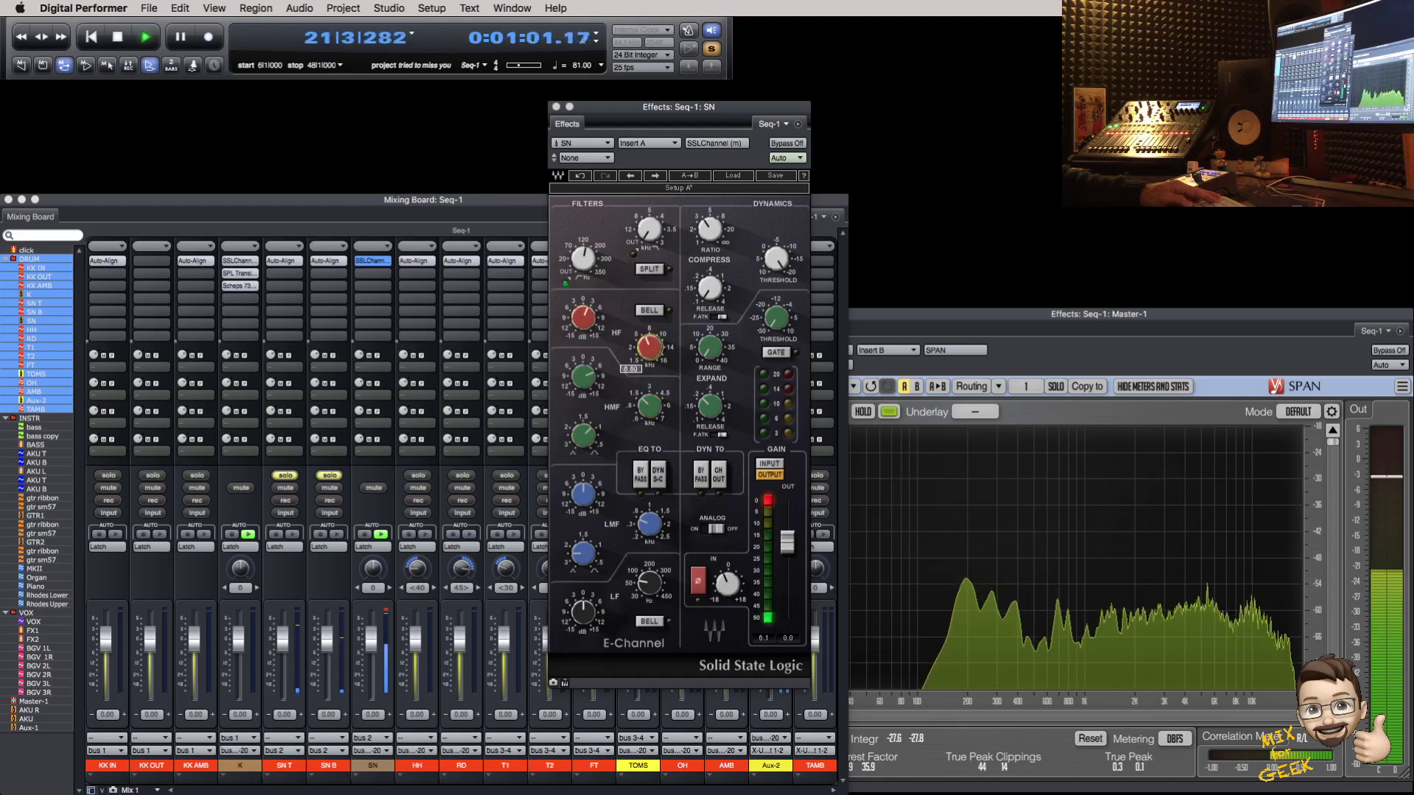
# Step: Engage the low-pass filter in SN's SSL channel and restart playback from an earlier position
pyautogui.click(649, 229)
pyautogui.moveTo(649, 229); pyautogui.dragTo(649, 234)
pyautogui.press('space')
pyautogui.press('space')
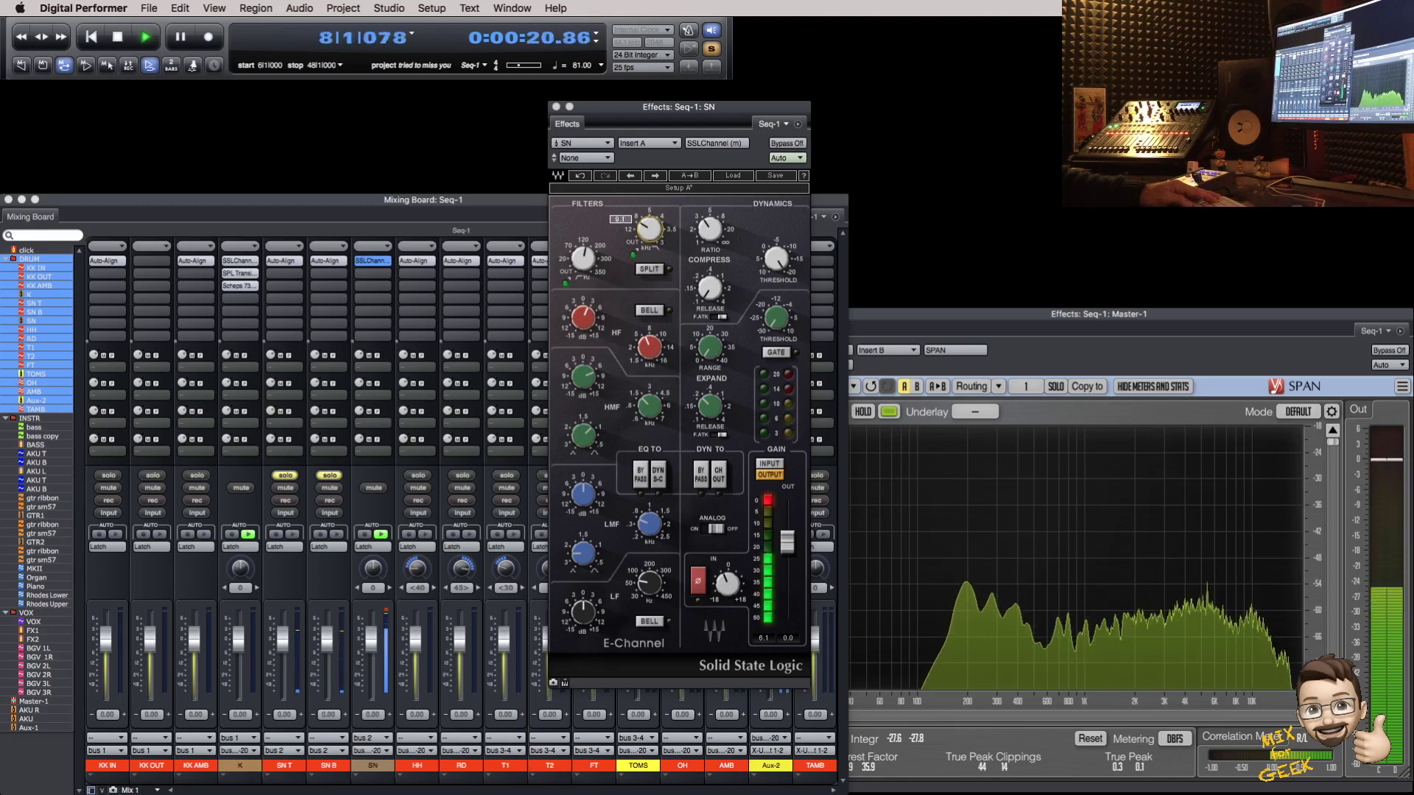
# Step: Readjust SN's HF gain, compare with bypass and reset the SSL channel's output peak meter
pyautogui.moveTo(593, 316); pyautogui.dragTo(593, 315)
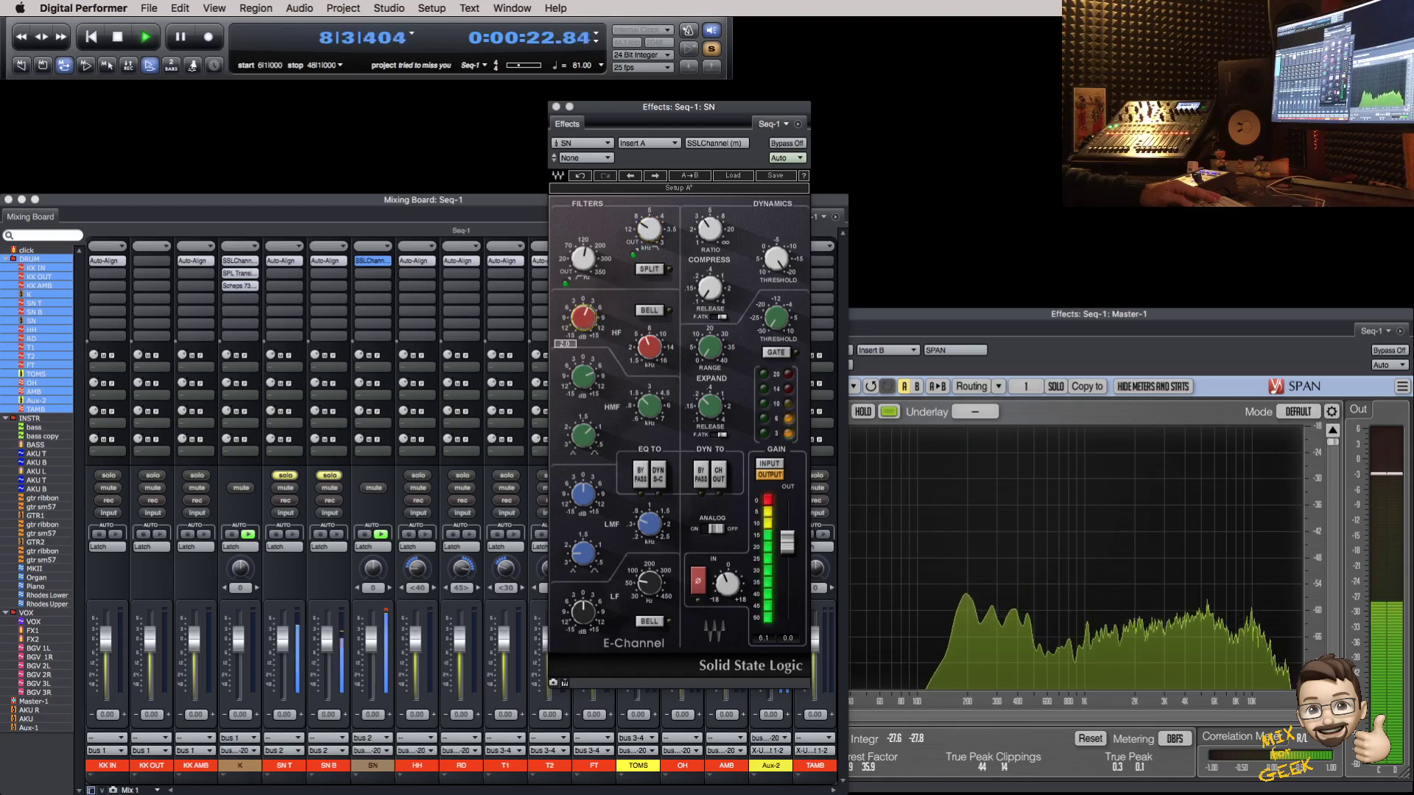
pyautogui.click(776, 144)
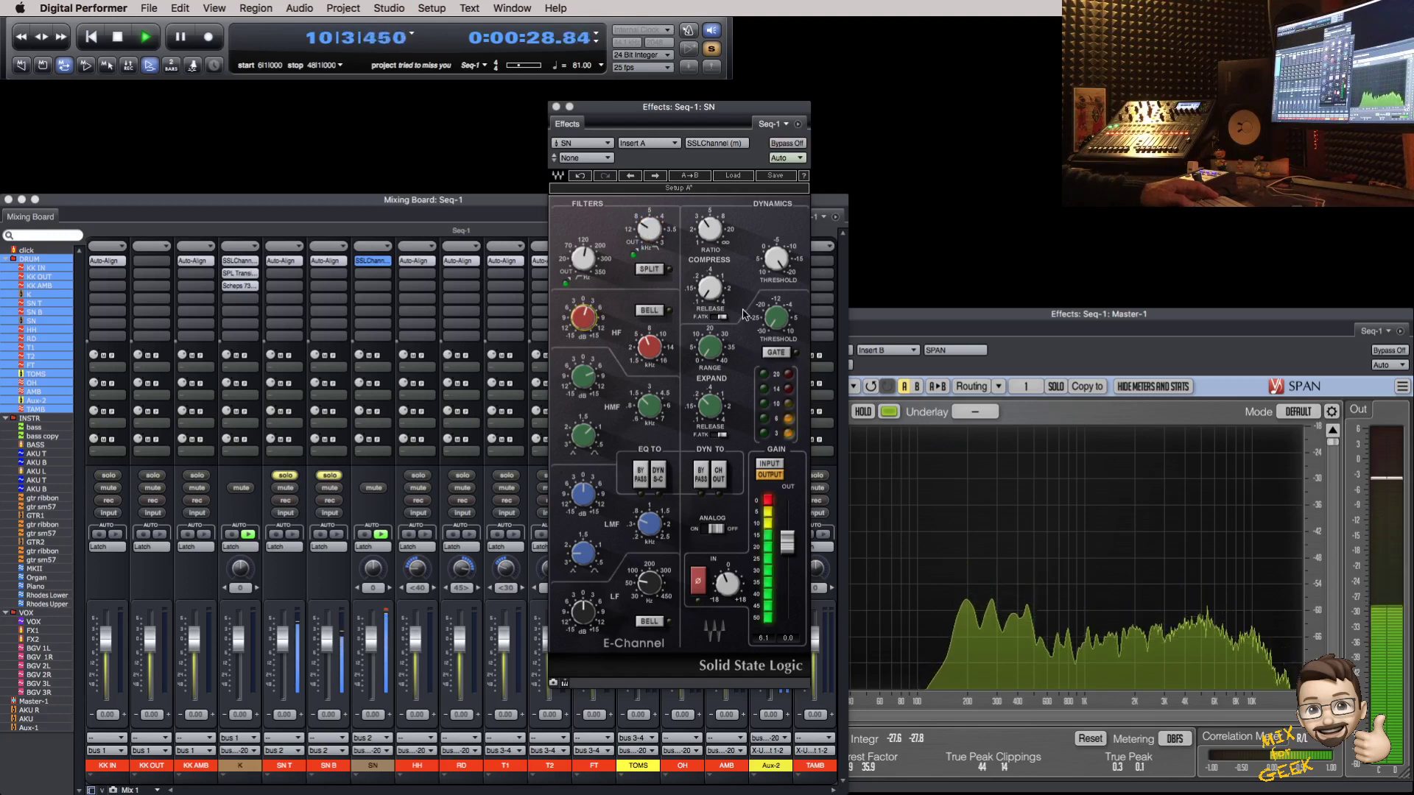
pyautogui.click(766, 504)
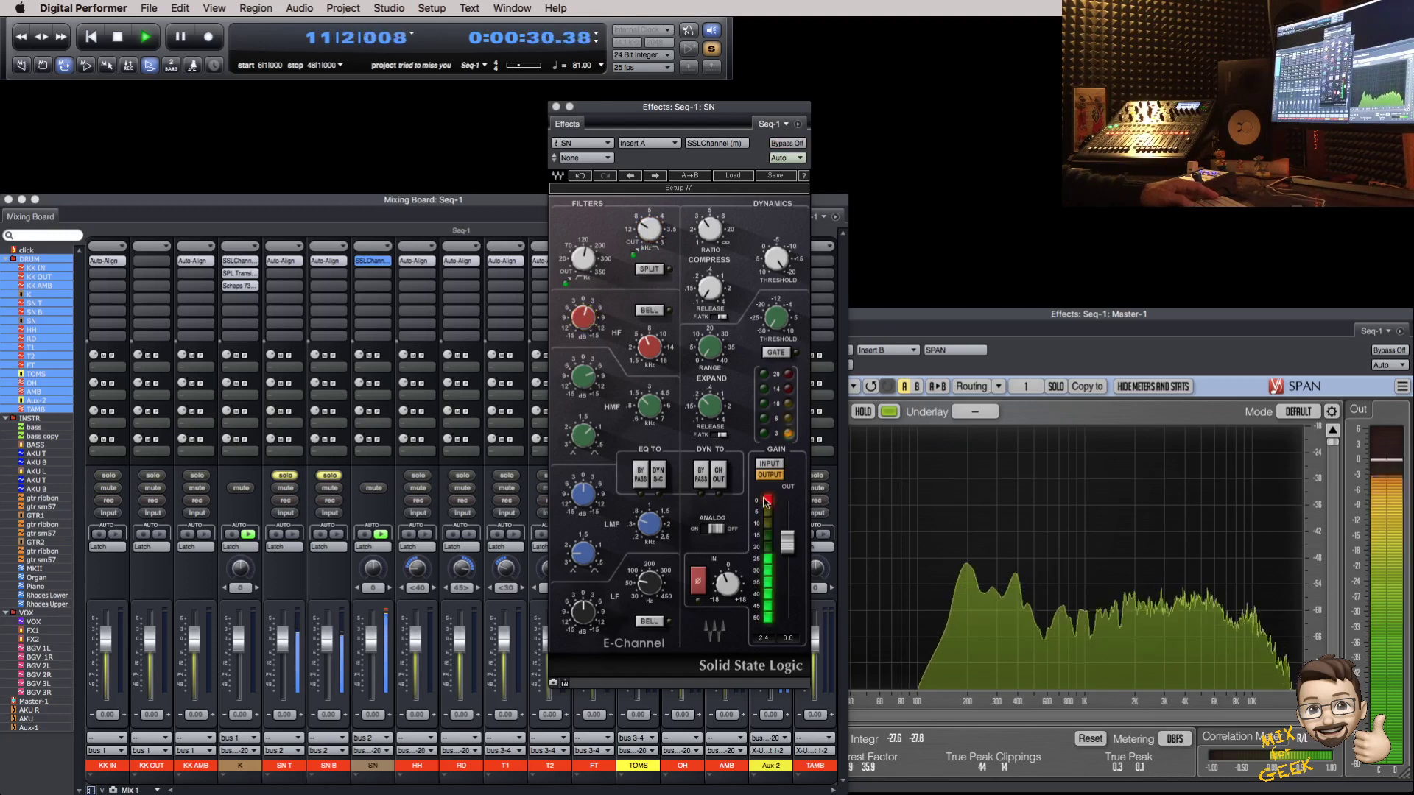
# Step: Toggle the fast attack again and readjust the compressor threshold in SN's SSL channel
pyautogui.click(719, 317)
pyautogui.doubleClick(784, 266)
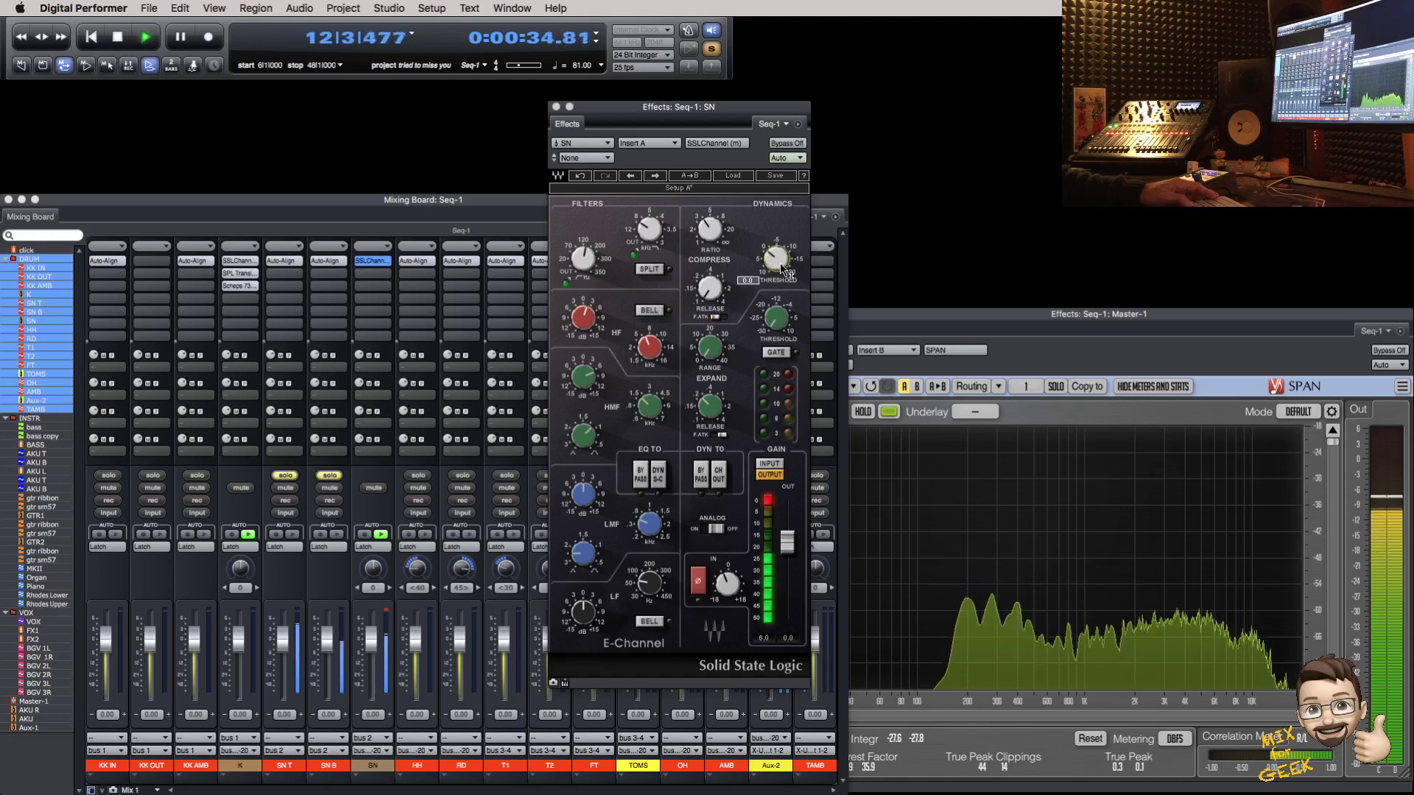
pyautogui.moveTo(776, 258); pyautogui.dragTo(776, 267)
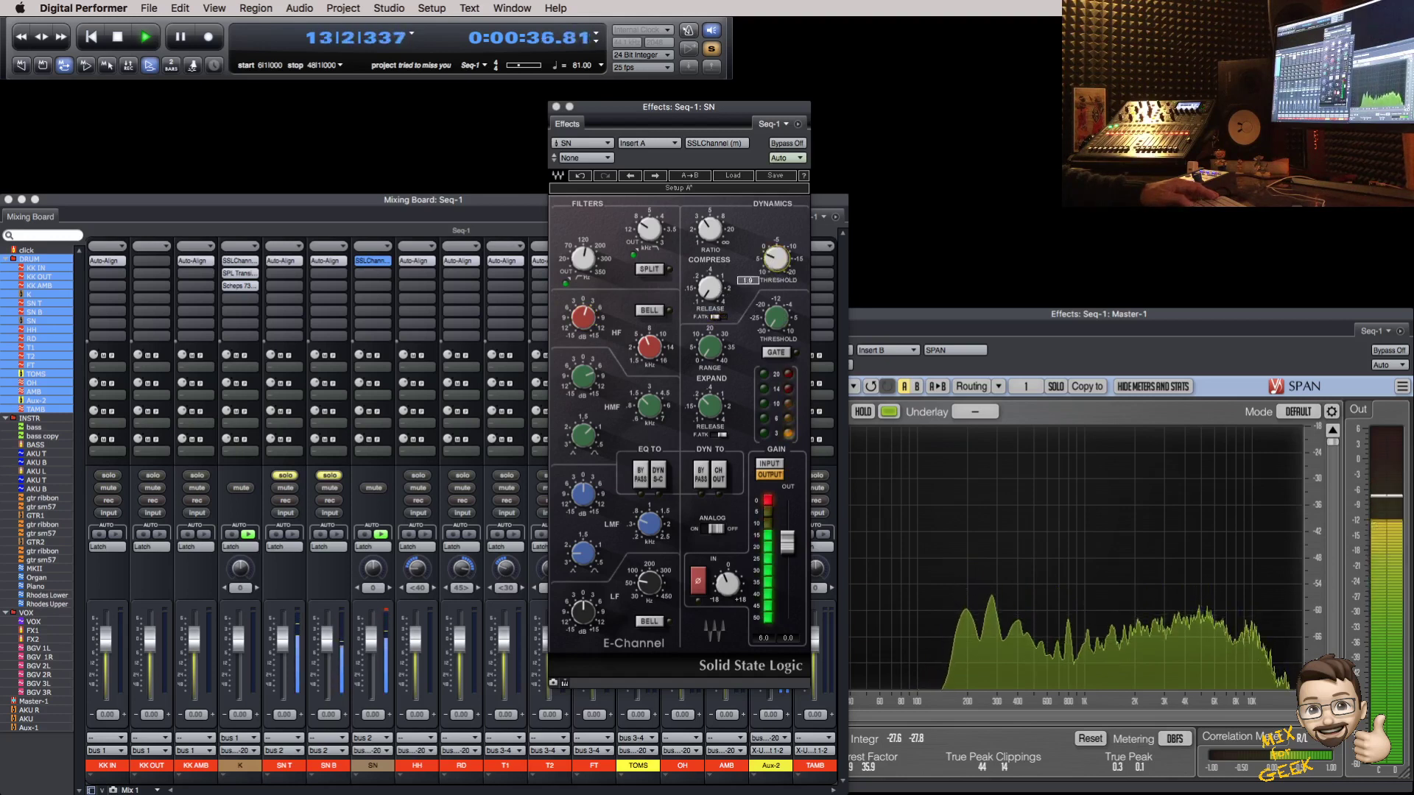
# Step: Readjust SN's SSL input gain, check the input level and return the meter to output
pyautogui.moveTo(726, 568); pyautogui.dragTo(725, 578)
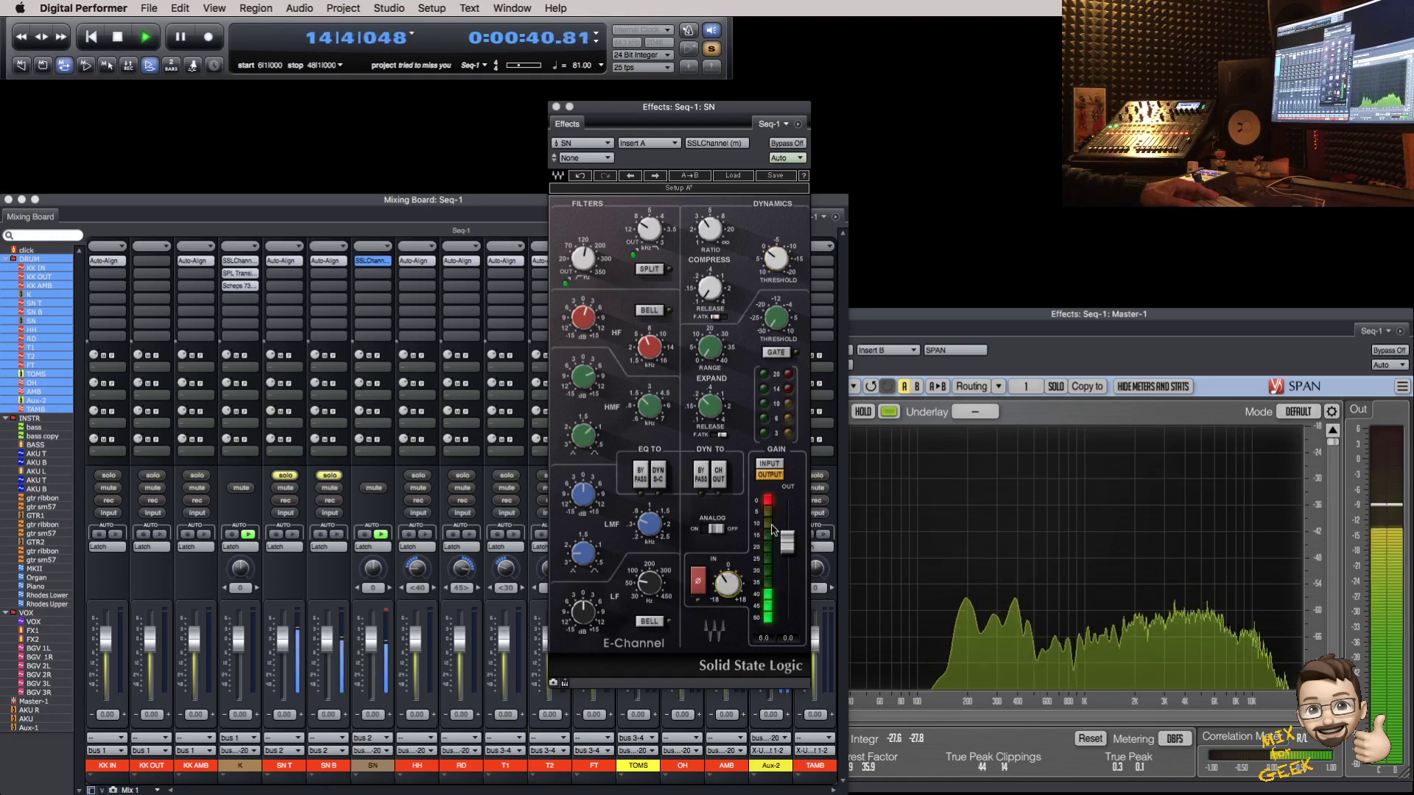
pyautogui.click(769, 466)
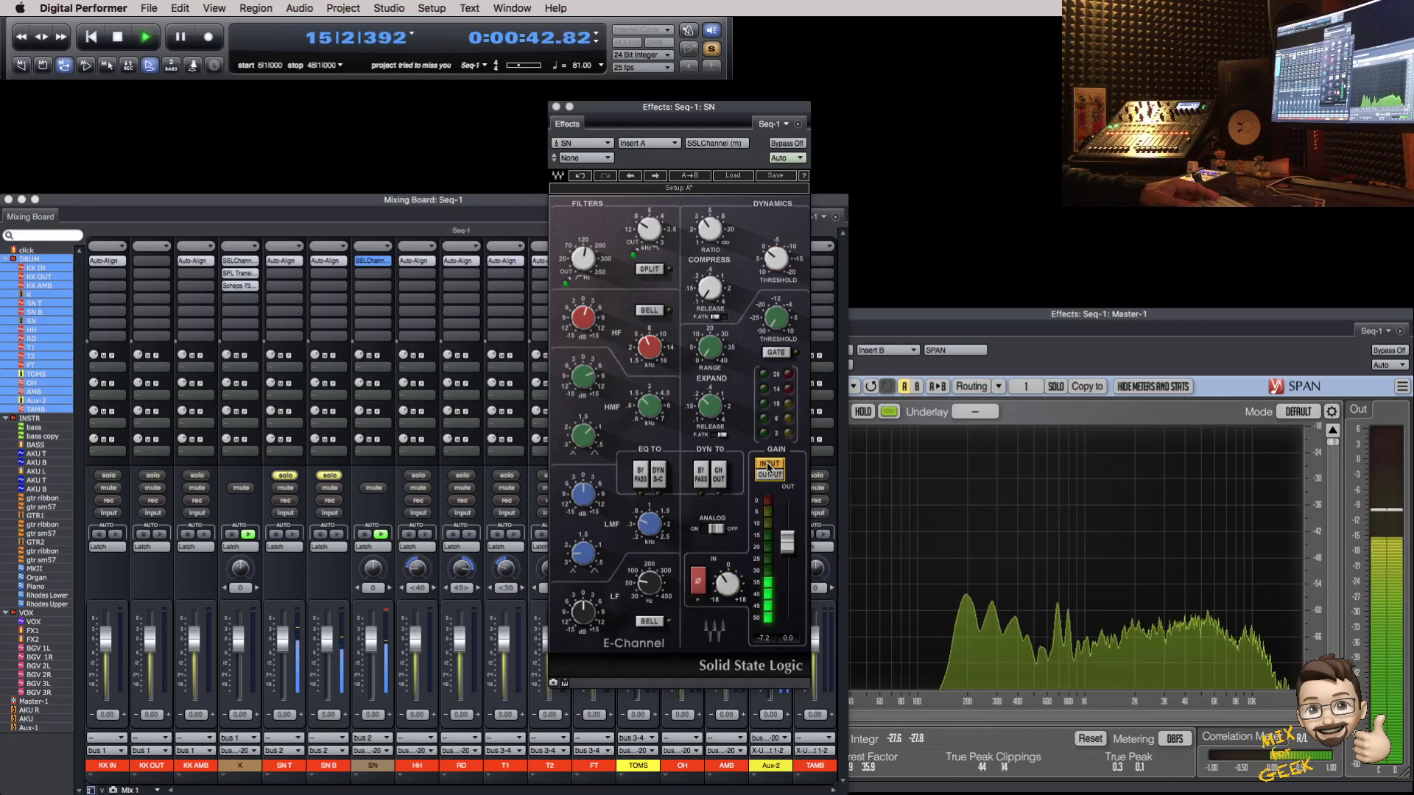
pyautogui.click(770, 474)
# Step: Fine-tune the compressor threshold on SN and close the SSL channel window
pyautogui.moveTo(775, 258); pyautogui.dragTo(775, 257)
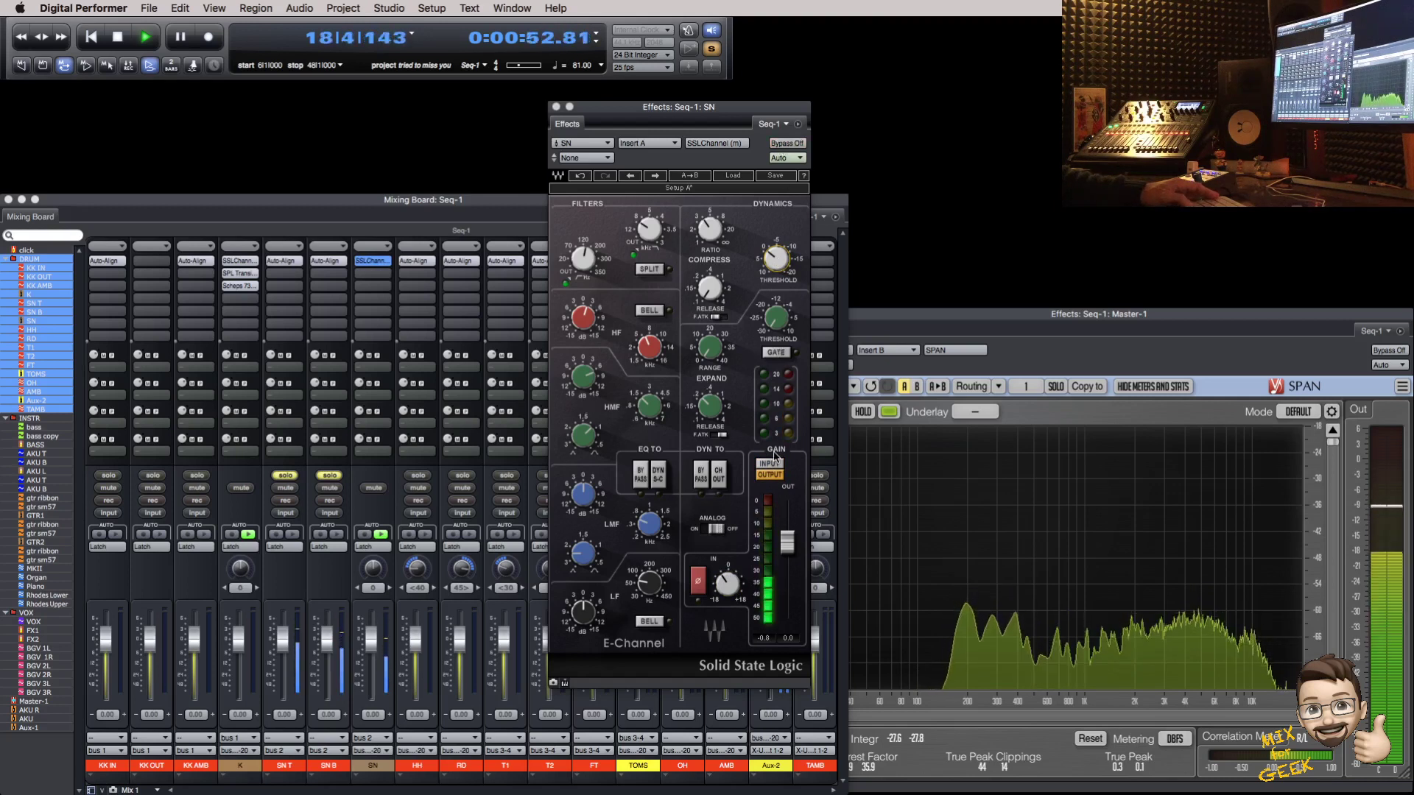
pyautogui.moveTo(781, 271); pyautogui.dragTo(780, 261)
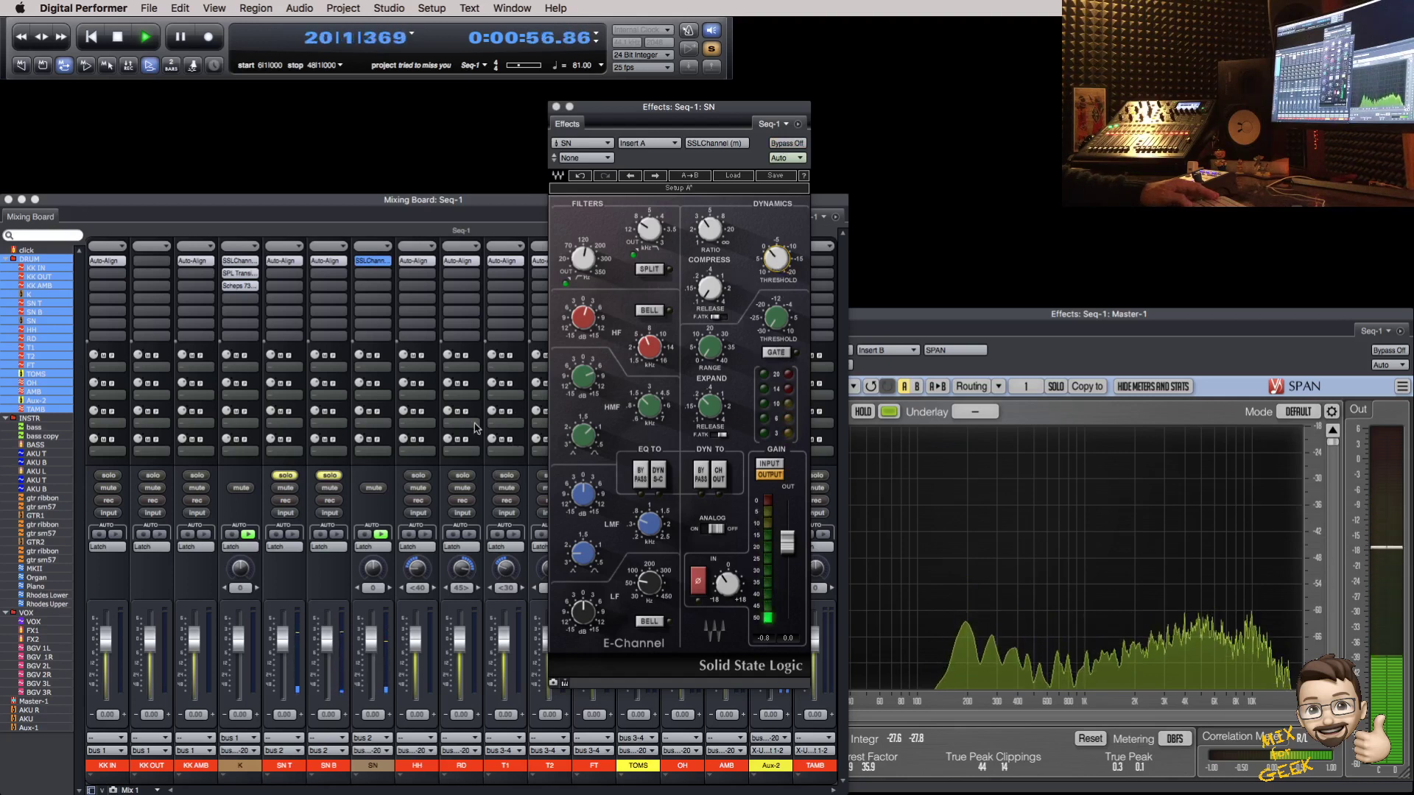
pyautogui.click(556, 107)
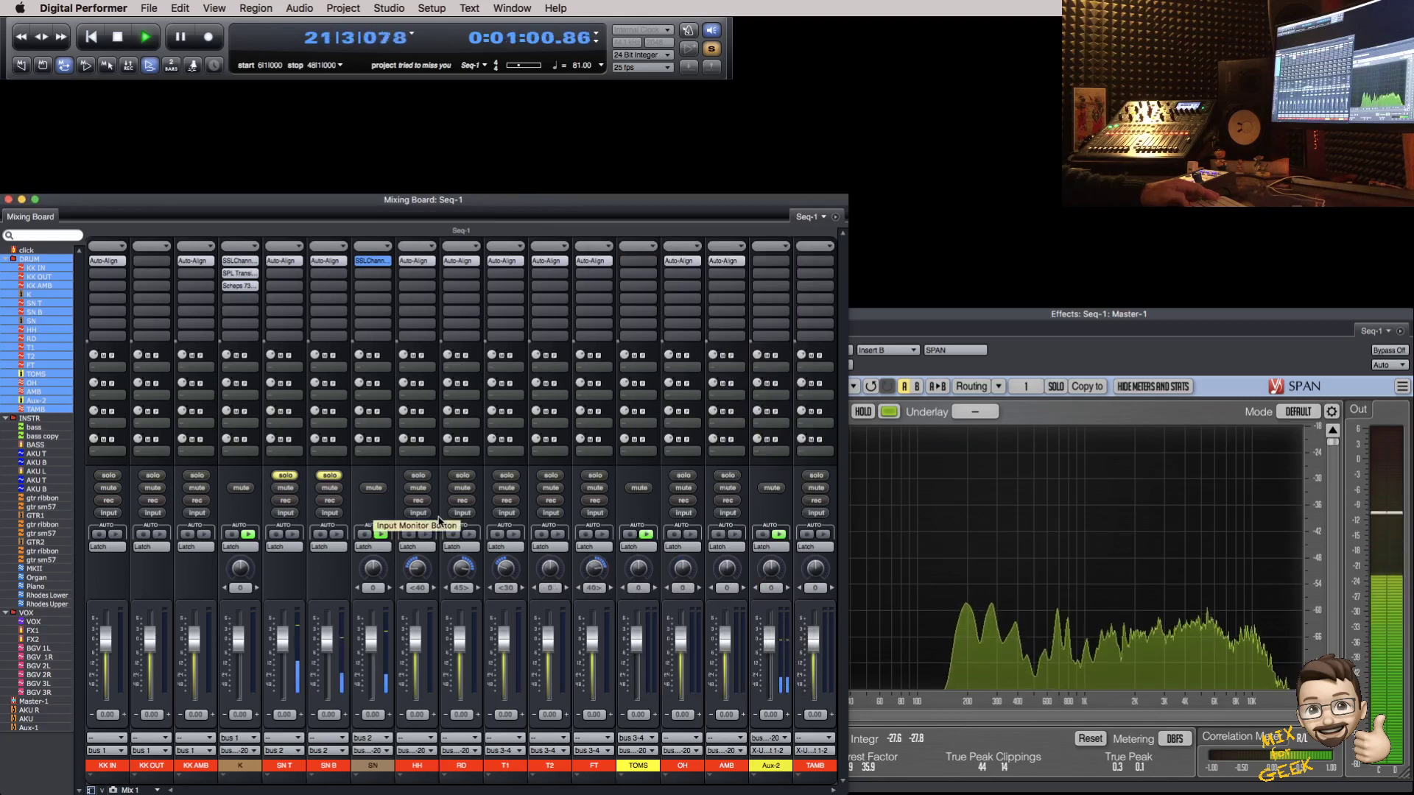
# Step: Solo OH to listen to the overheads from the start, and move the solo to AMB
pyautogui.click(679, 477)
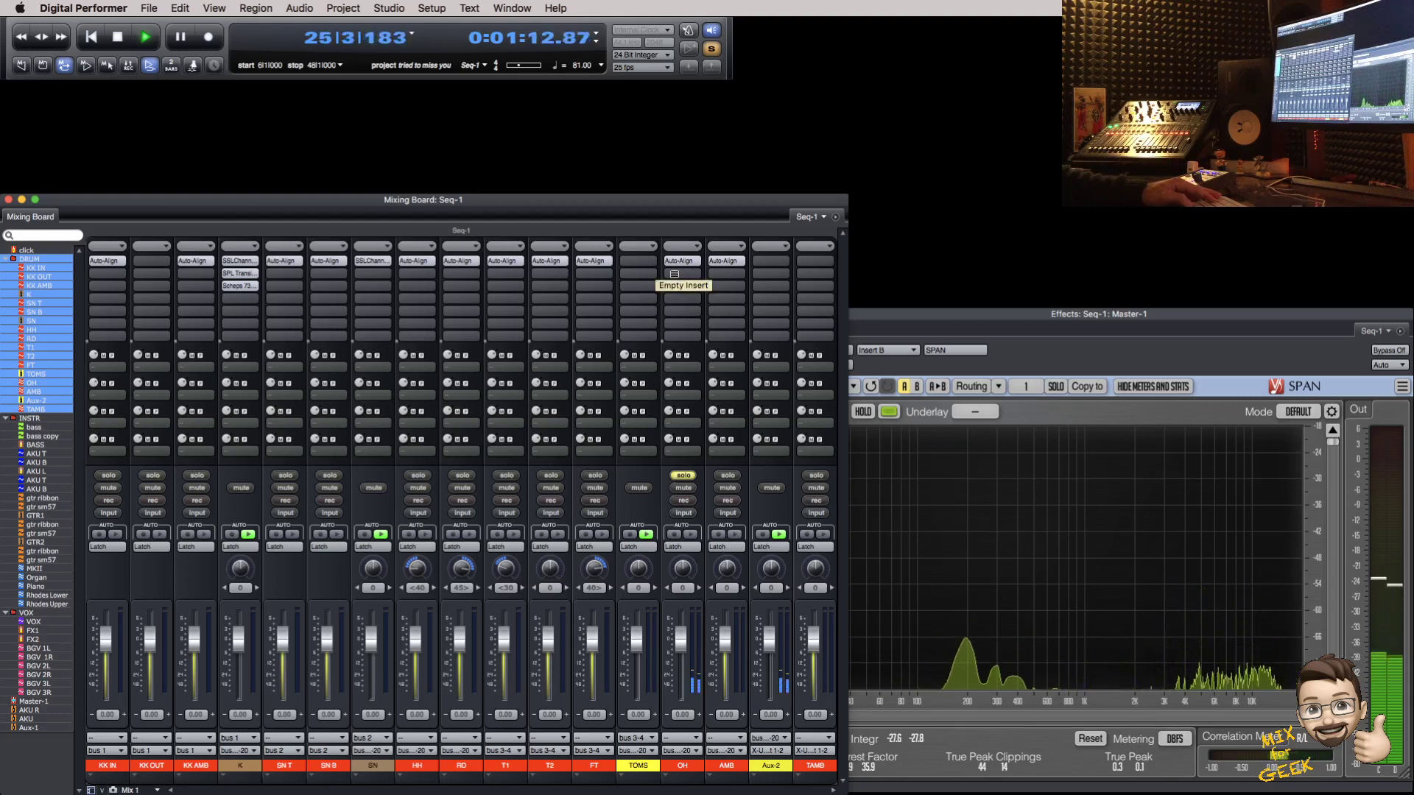
pyautogui.press('1')
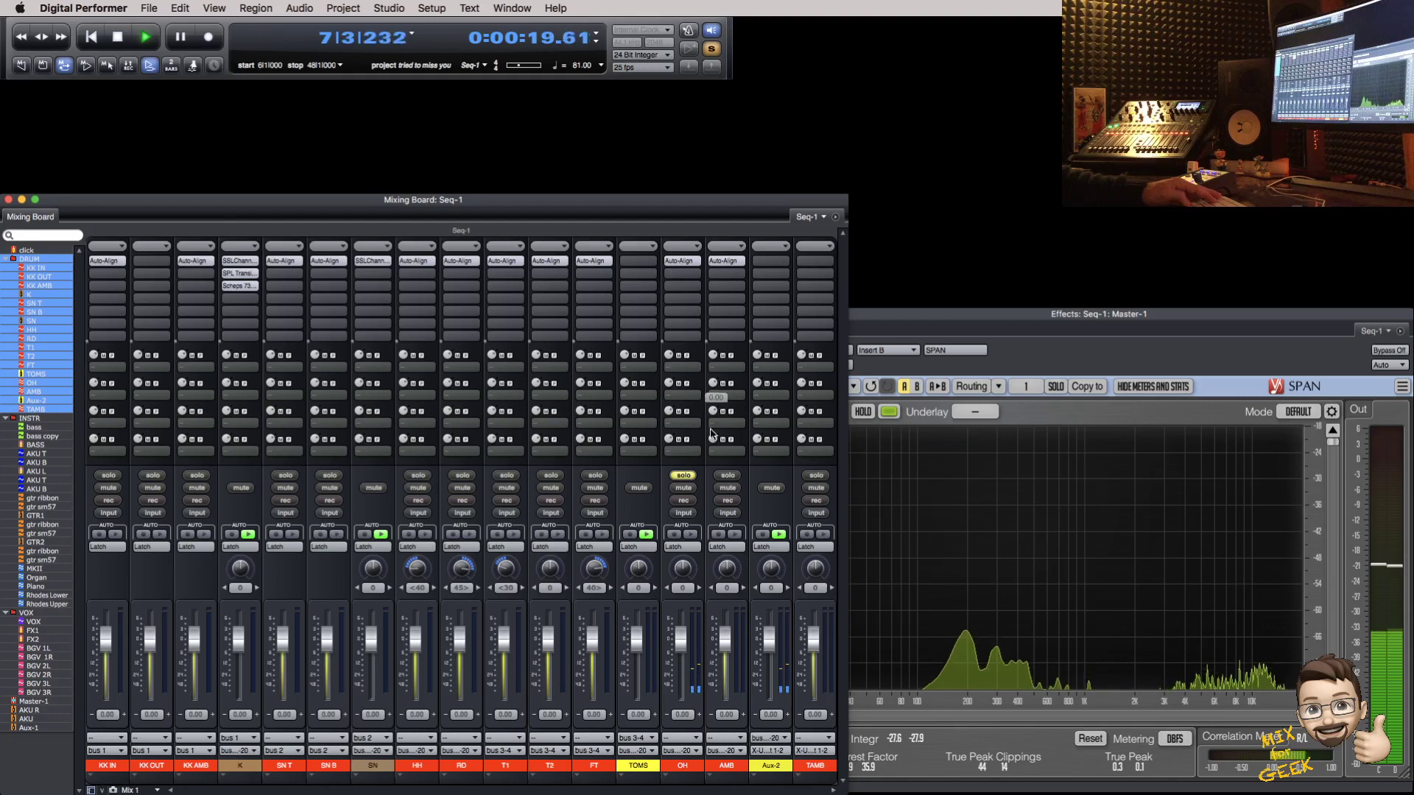
pyautogui.click(727, 475)
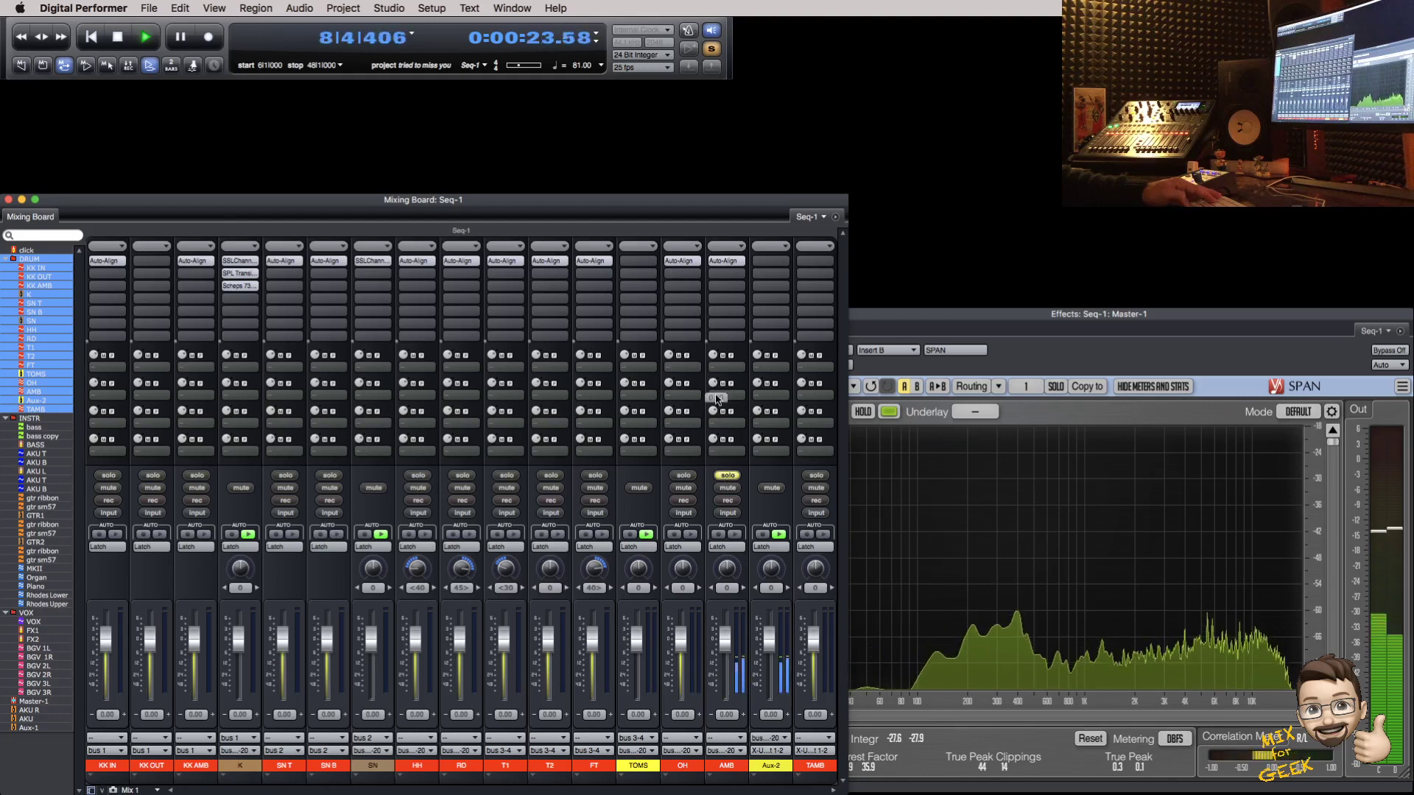
# Step: Insert the Waves stereo SSLChannel in AMB's second insert slot and engage its high-pass filter
pyautogui.click(726, 274)
pyautogui.moveTo(746, 678)
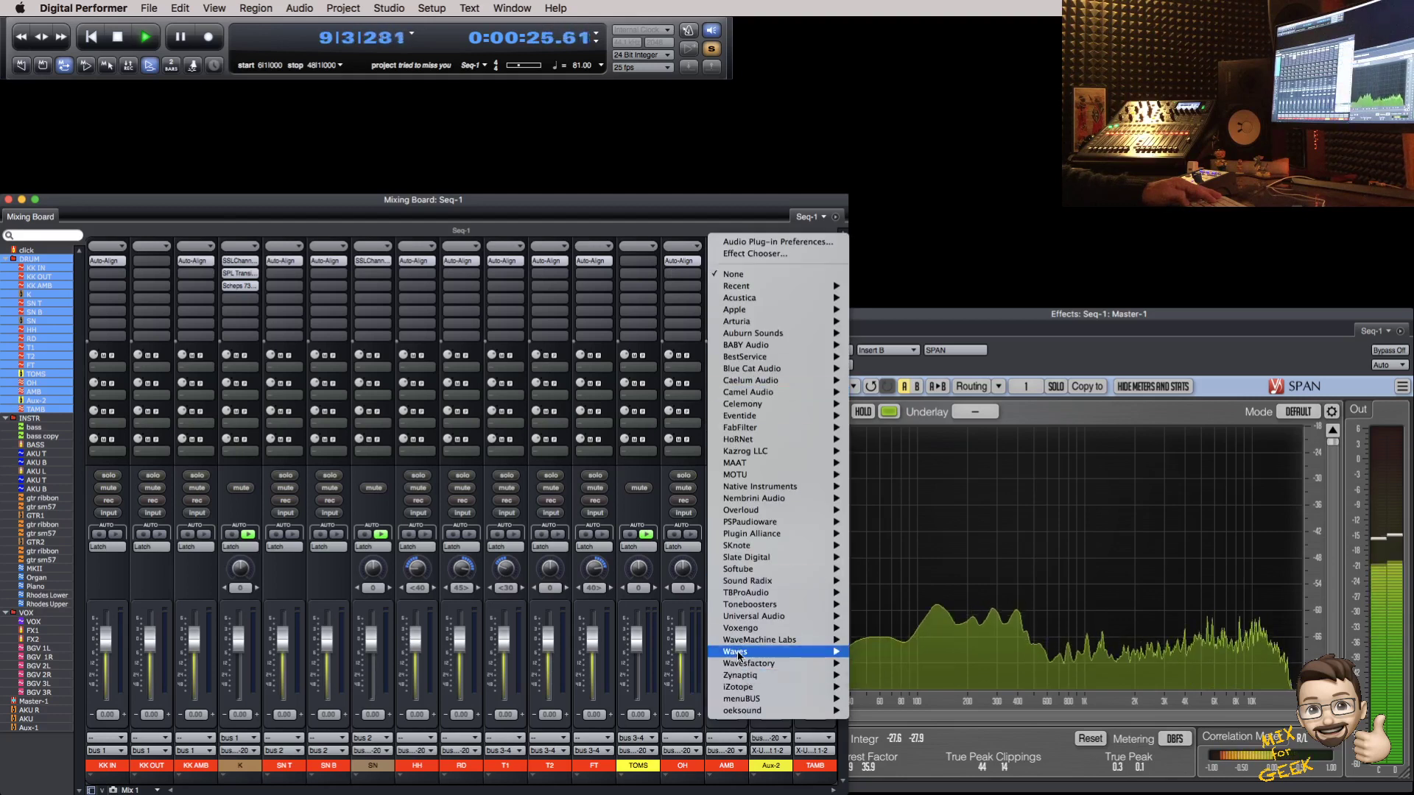
pyautogui.moveTo(739, 651)
pyautogui.write('ss')
pyautogui.press('Return')
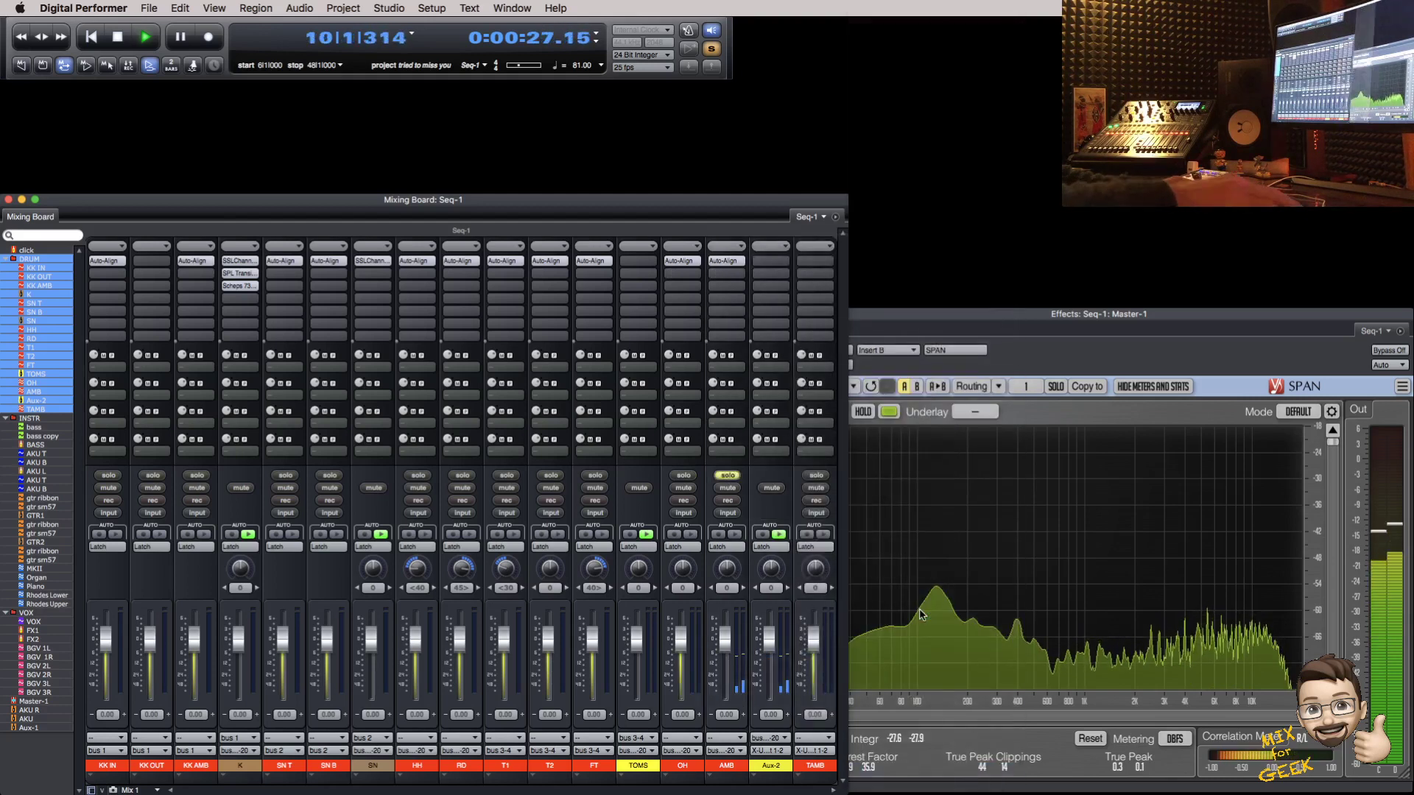
pyautogui.moveTo(582, 258); pyautogui.dragTo(582, 233)
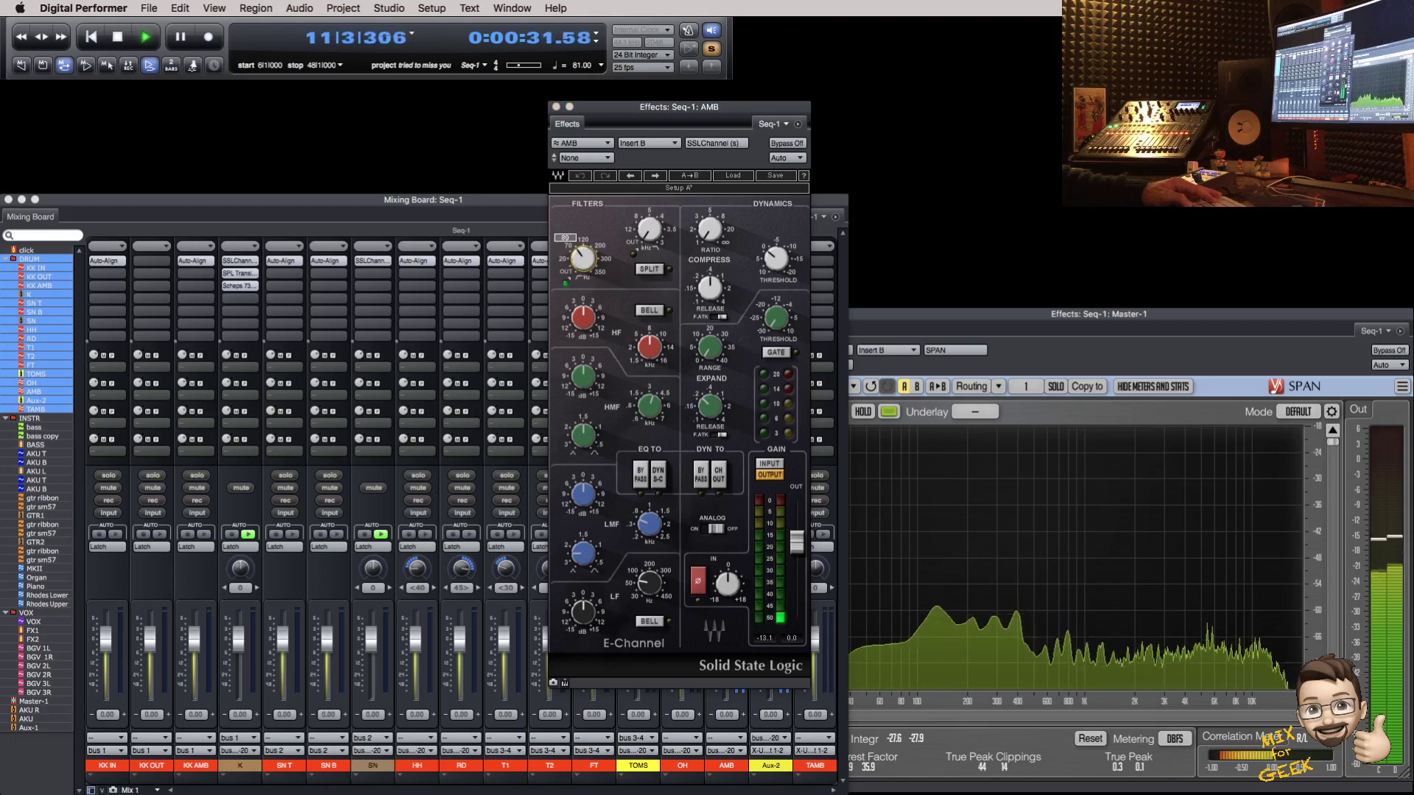
# Step: Fine-tune AMB's SSL high-pass filter, adjust its compressor release, fast attack and threshold, and close the plug-in window
pyautogui.moveTo(583, 258); pyautogui.dragTo(582, 256)
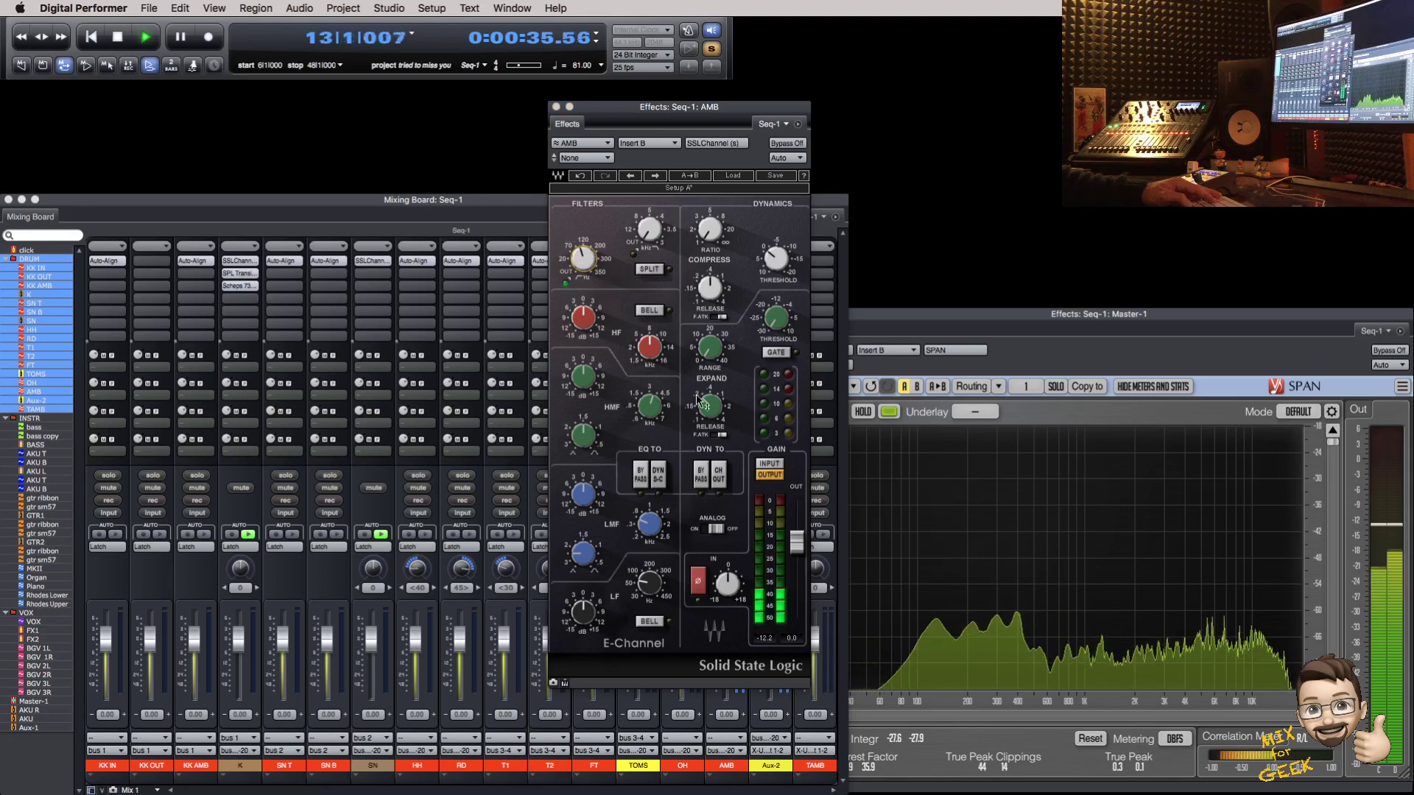
pyautogui.moveTo(718, 293); pyautogui.dragTo(719, 324)
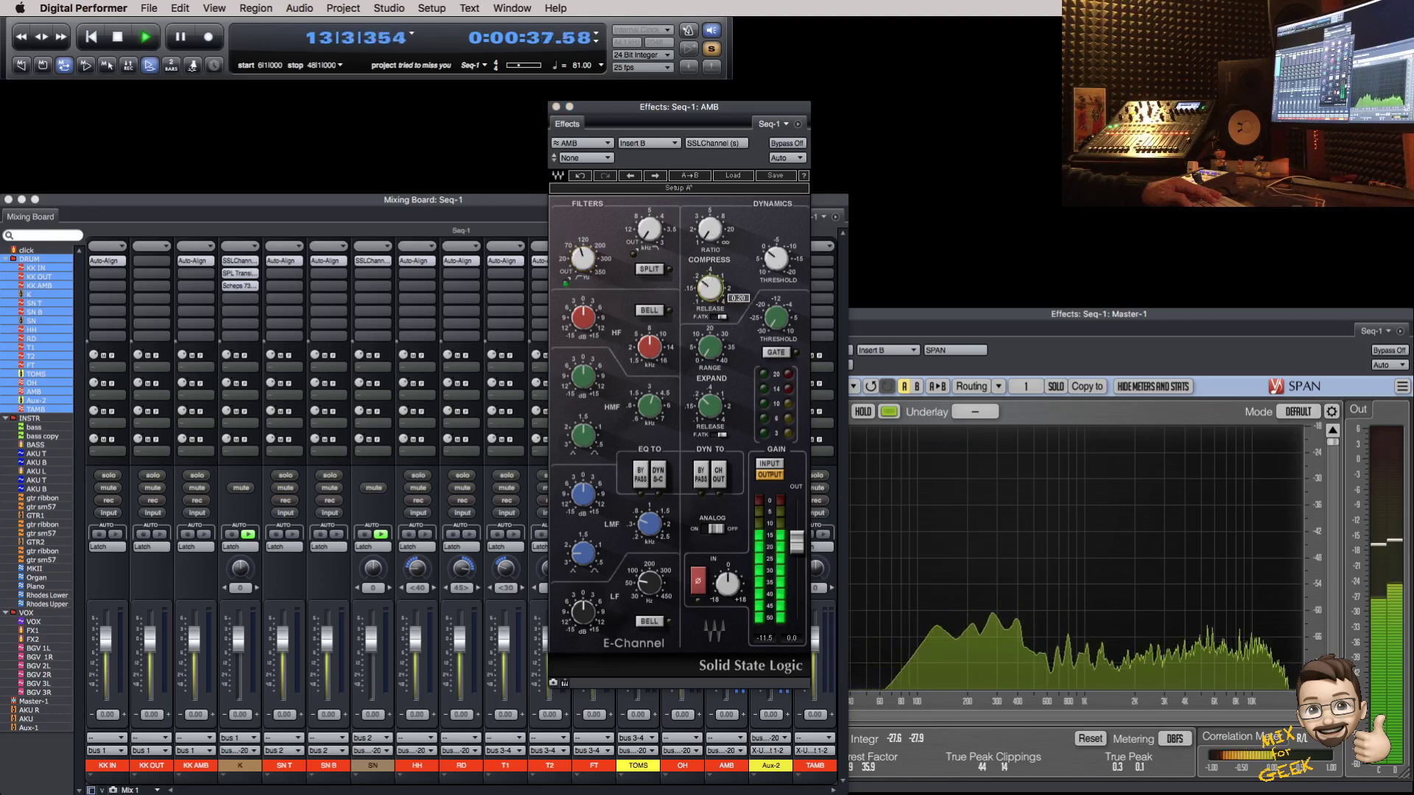
pyautogui.click(718, 317)
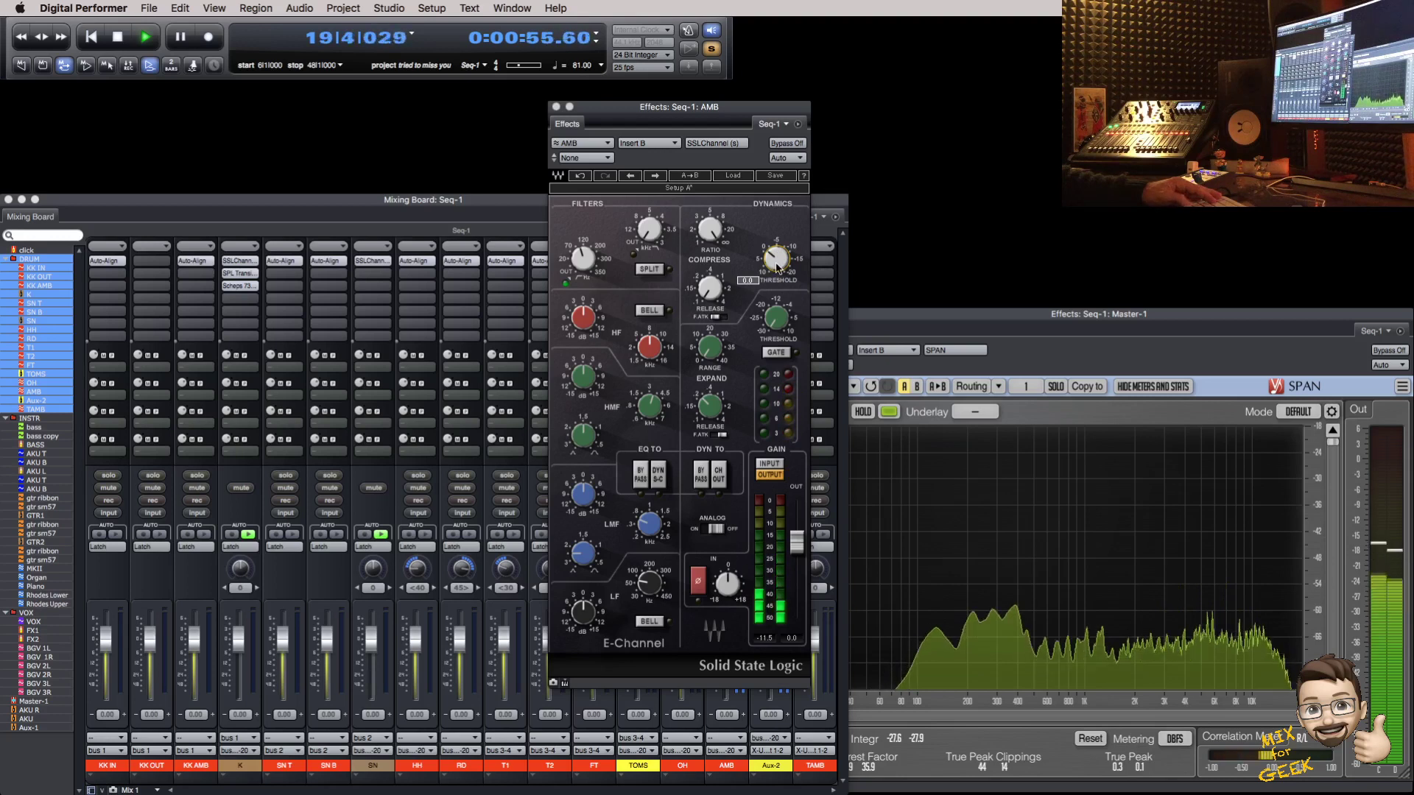
pyautogui.press('super+w')
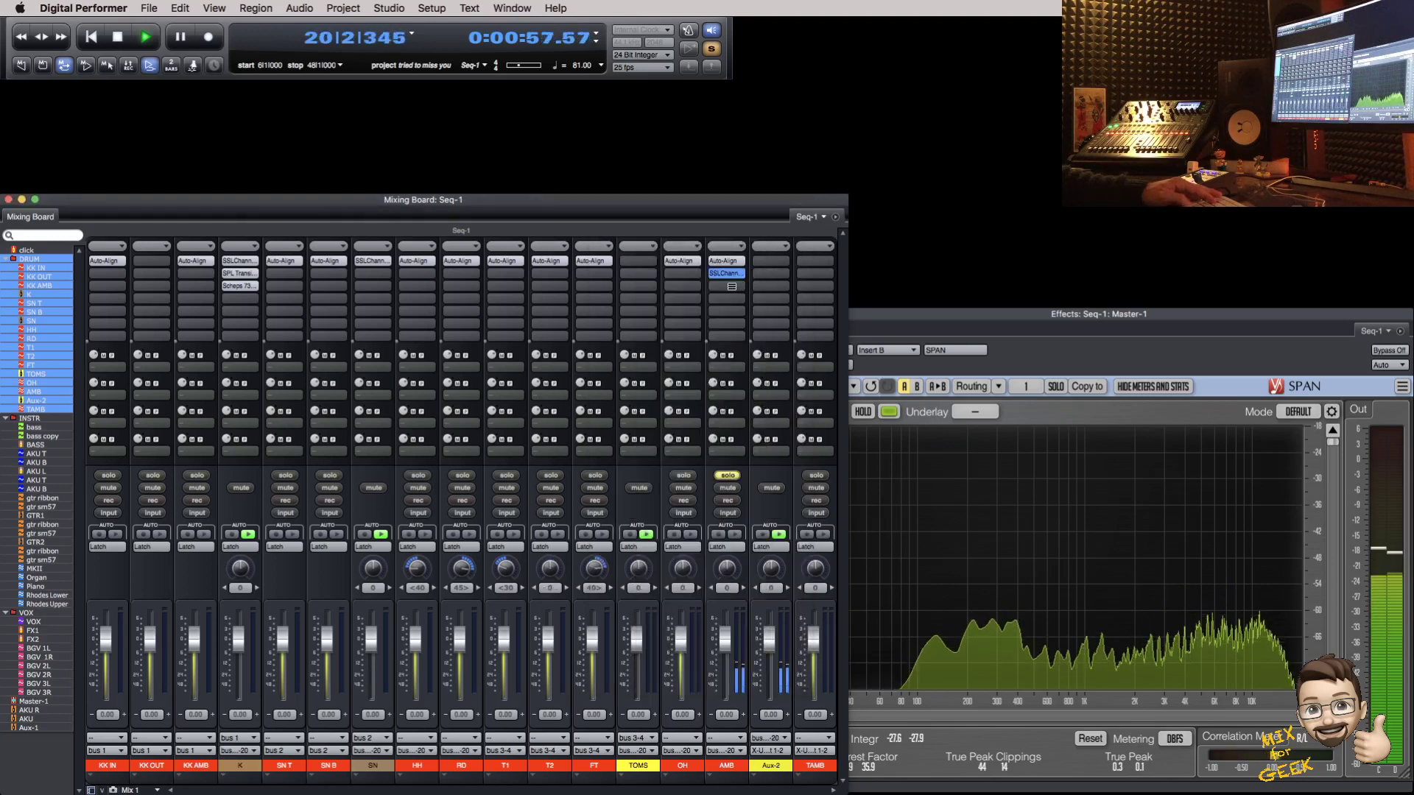
# Step: Insert the Waves stereo Scheps 73 in AMB's third insert slot
pyautogui.click(731, 287)
pyautogui.moveTo(736, 663)
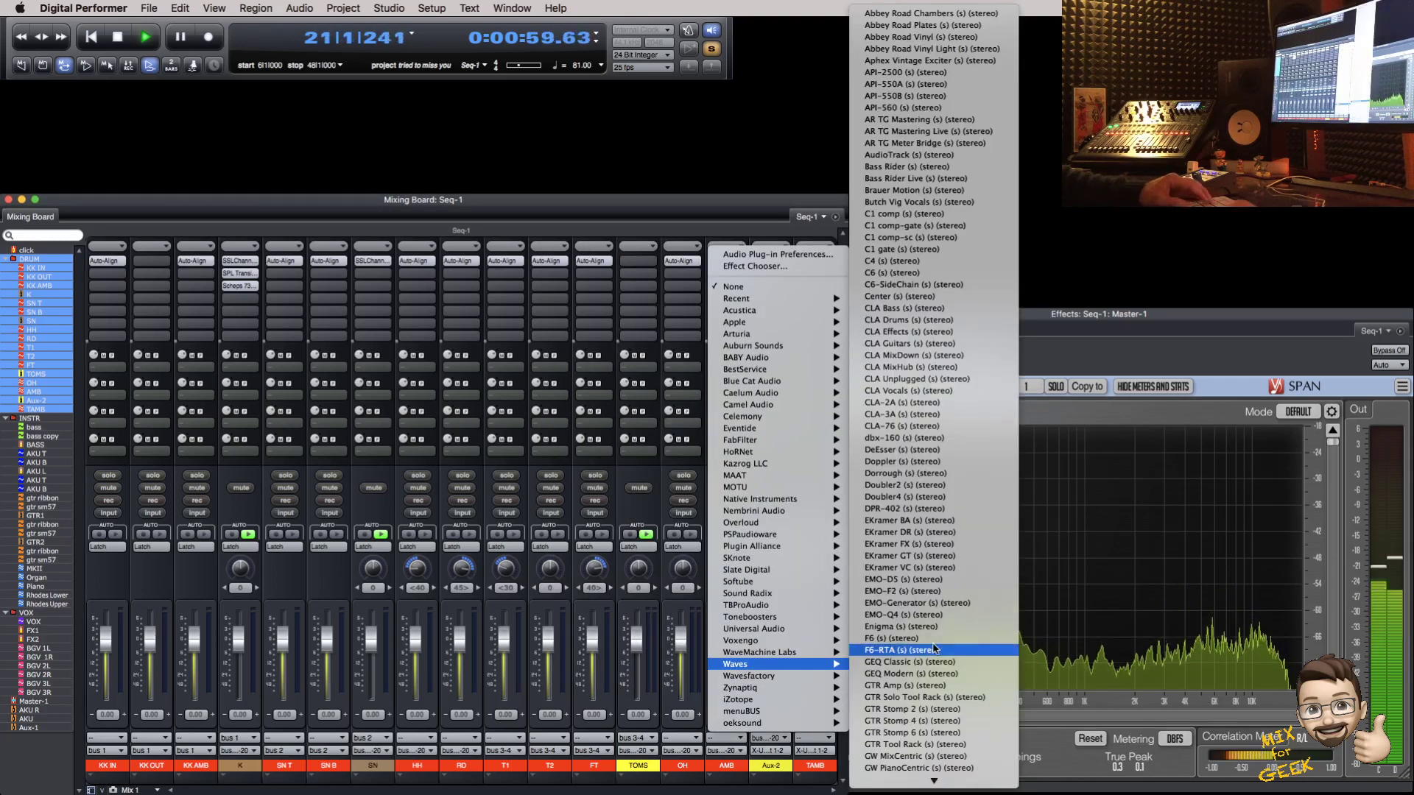
pyautogui.write('sc')
pyautogui.press('Return')
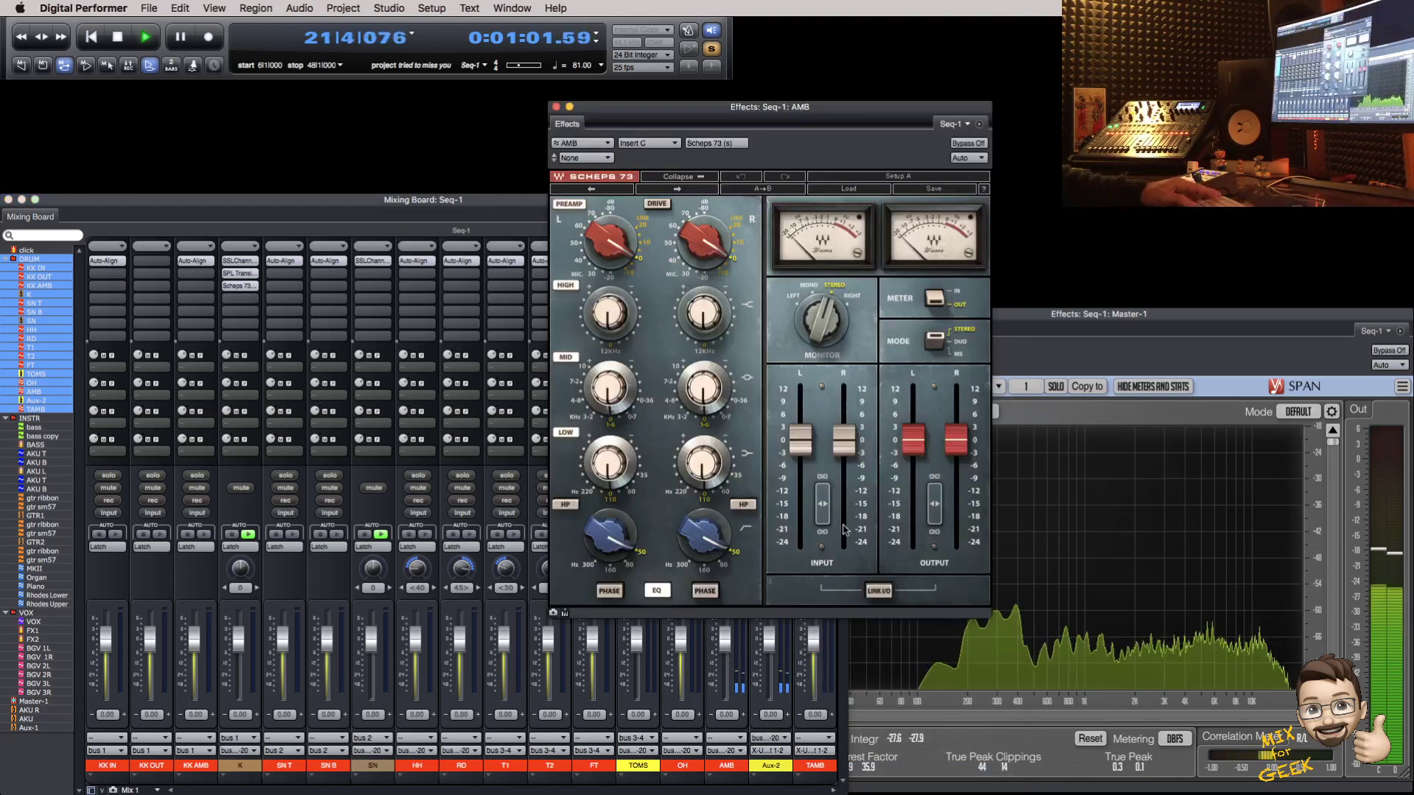
# Step: Engage Drive on AMB's Scheps 73, raise the preamp, link input and output, lower the input to about -5.1, and close it
pyautogui.click(657, 204)
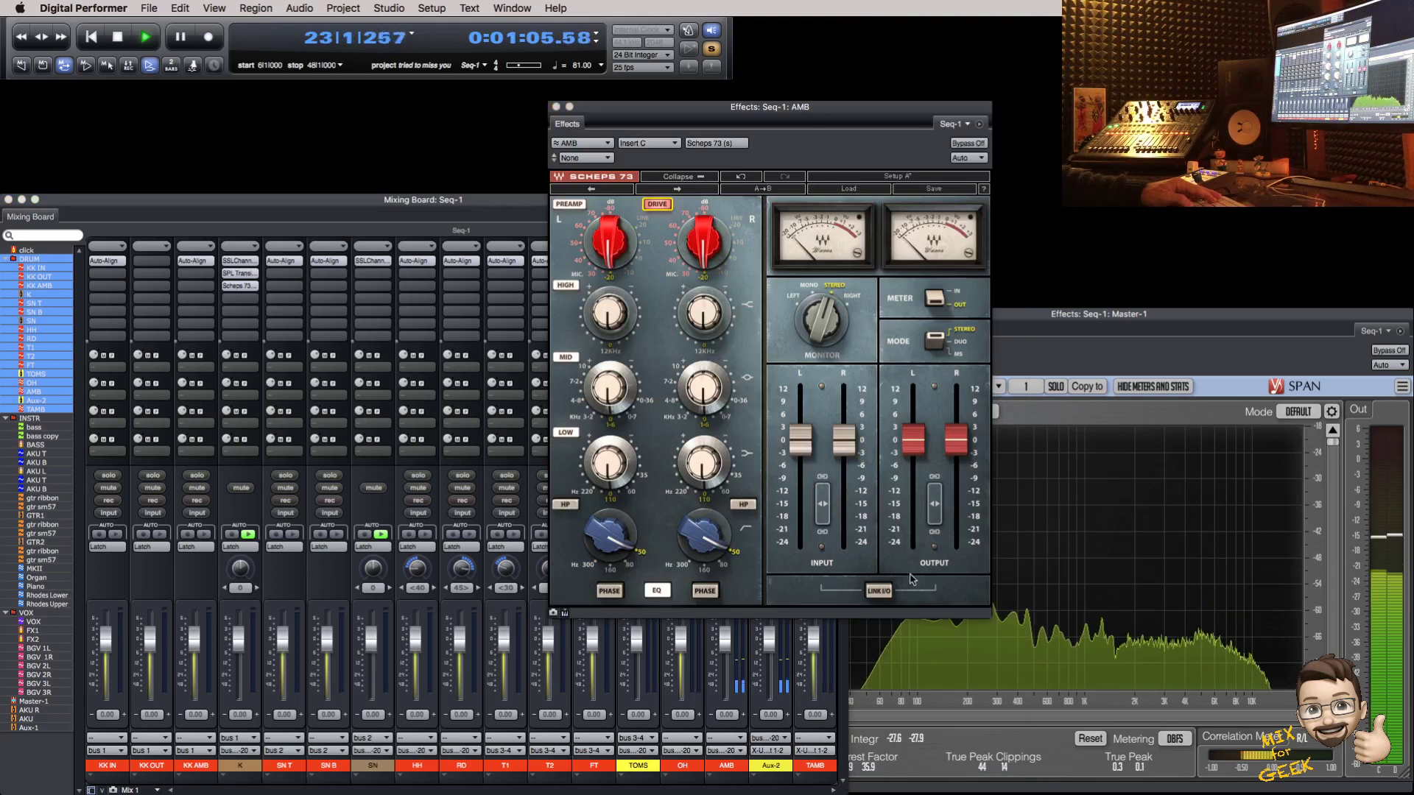
pyautogui.click(889, 591)
pyautogui.moveTo(860, 442); pyautogui.dragTo(860, 457)
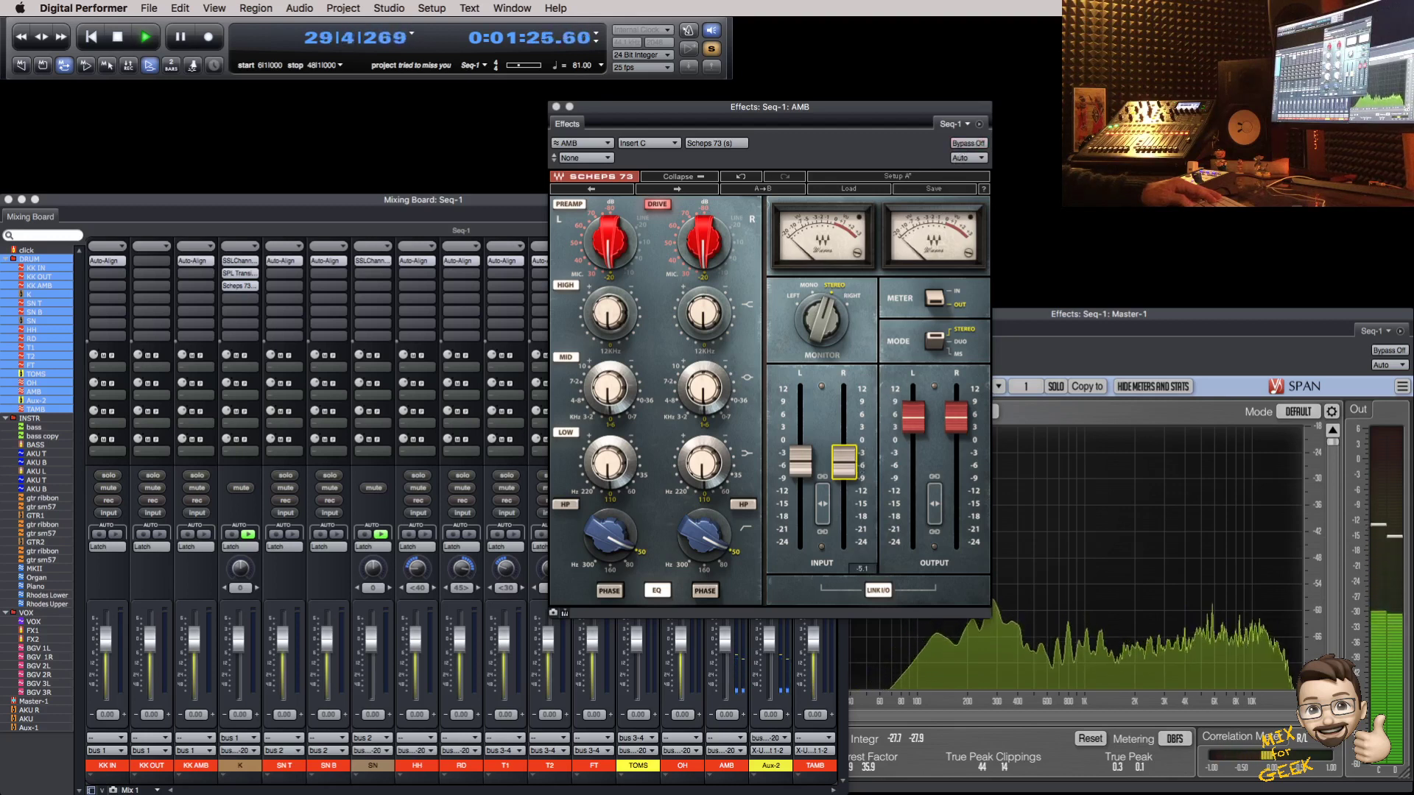
pyautogui.press('super+w')
# Step: Audition OH alone and the drum tracks together in solo, ending with only HH soloed
pyautogui.click(683, 476)
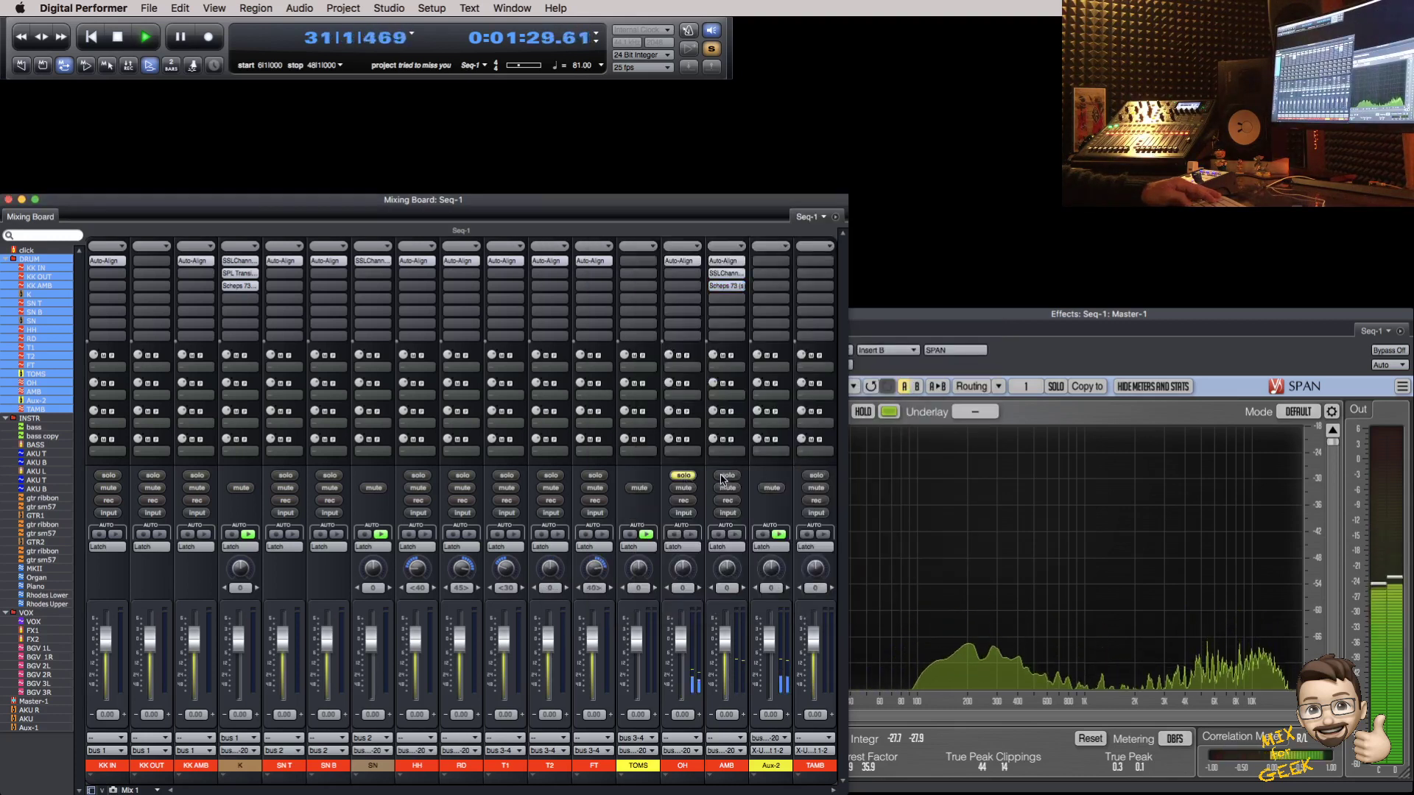
pyautogui.moveTo(724, 477); pyautogui.dragTo(108, 476)
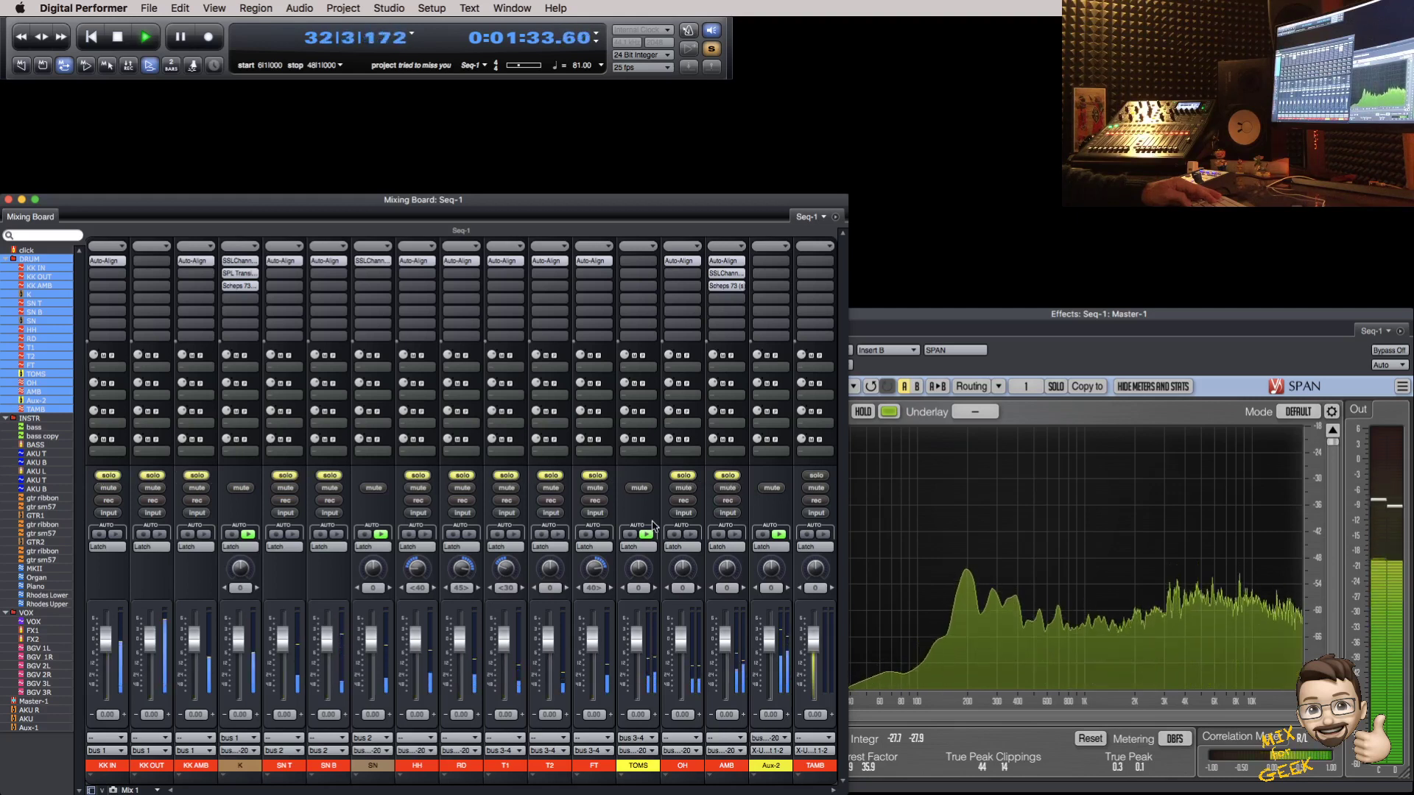
pyautogui.keyDown('alt'); pyautogui.click(406, 474); pyautogui.keyUp('alt')
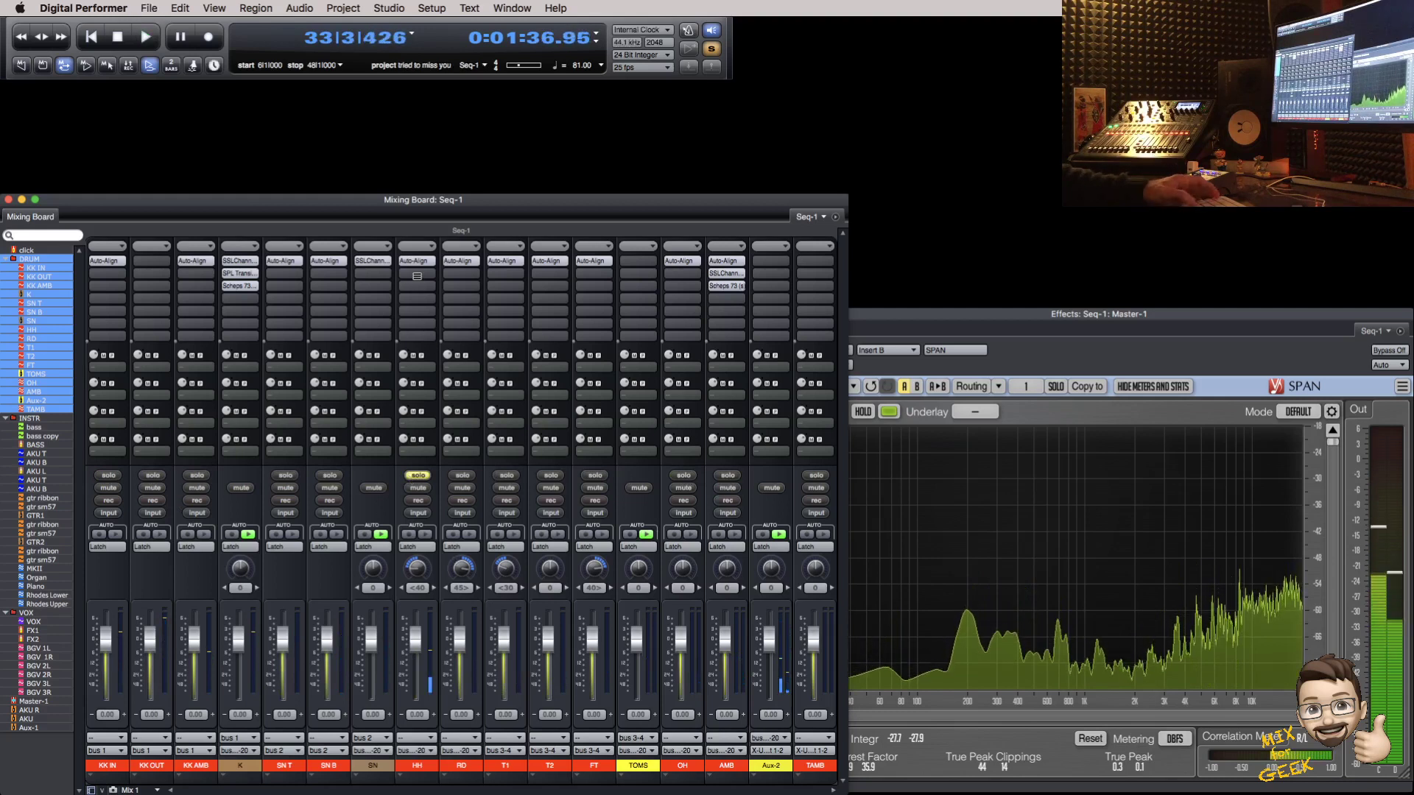
# Step: Insert the Waves mono SSLChannel in HH's second insert slot
pyautogui.click(417, 276)
pyautogui.moveTo(441, 664)
pyautogui.press('s')
pyautogui.press('s')
pyautogui.press('Return')
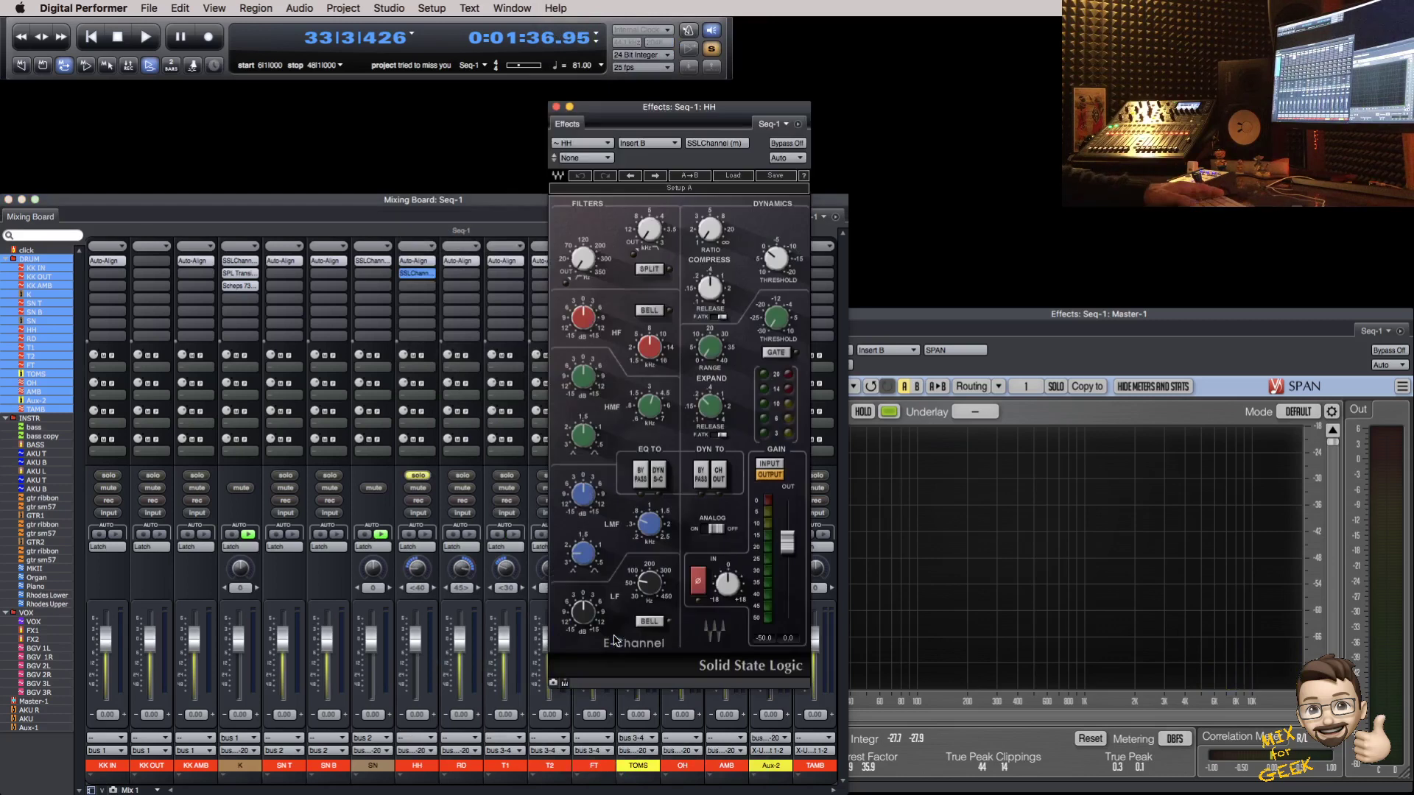
# Step: Raise the high-pass filter on HH's SSL channel during playback and cut the low-mid band, adjusting its frequency
pyautogui.press('space')
pyautogui.moveTo(598, 273); pyautogui.dragTo(597, 236)
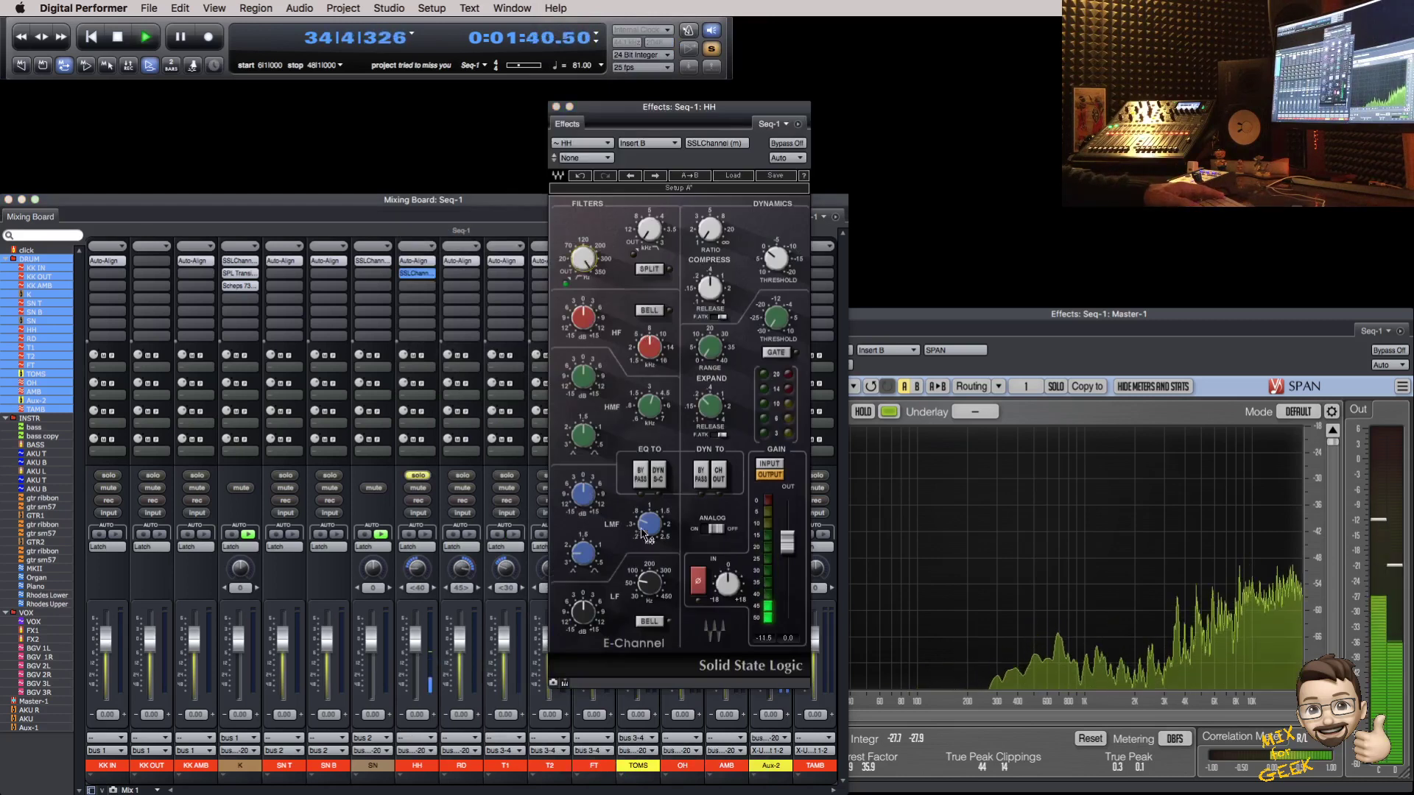
pyautogui.moveTo(583, 495); pyautogui.dragTo(583, 508)
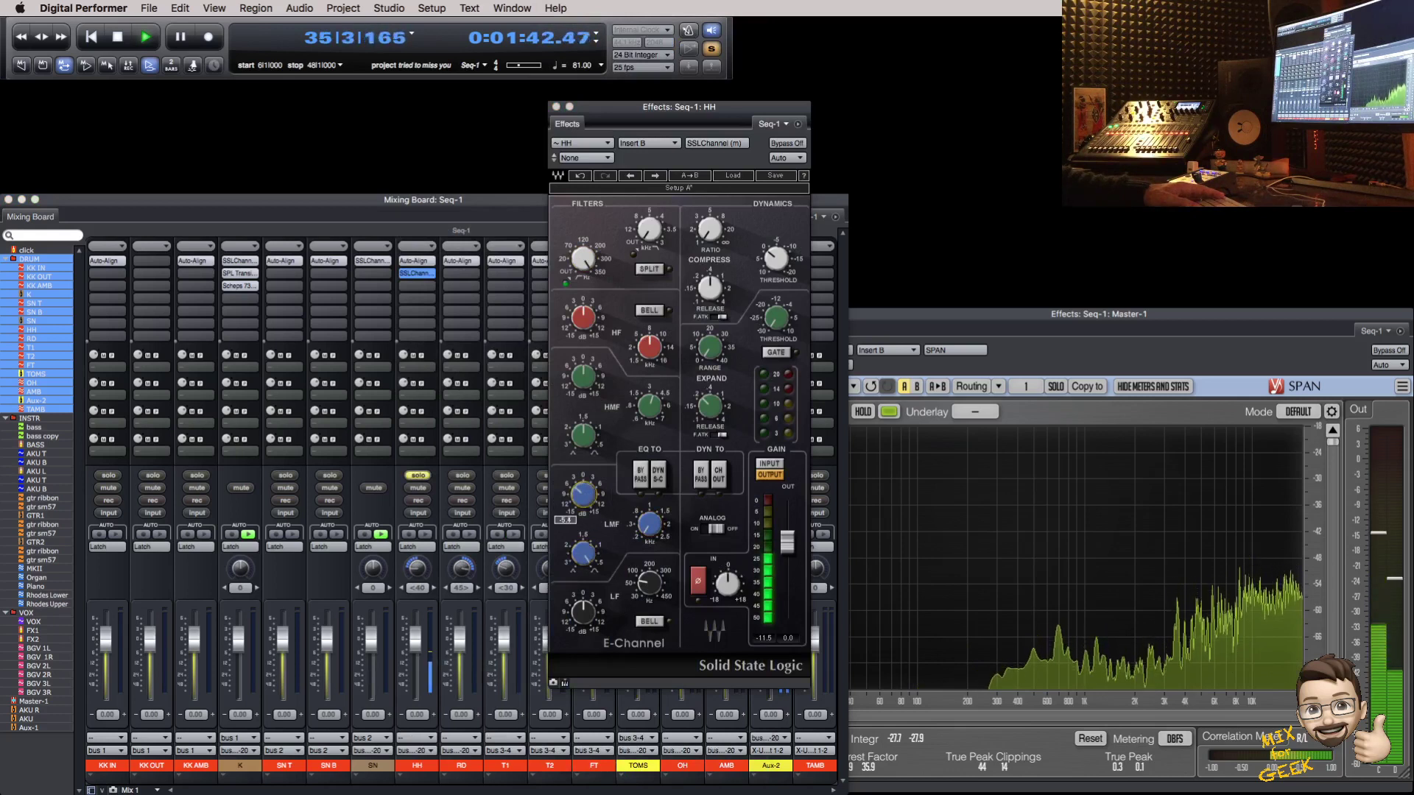
pyautogui.moveTo(661, 531); pyautogui.dragTo(649, 519)
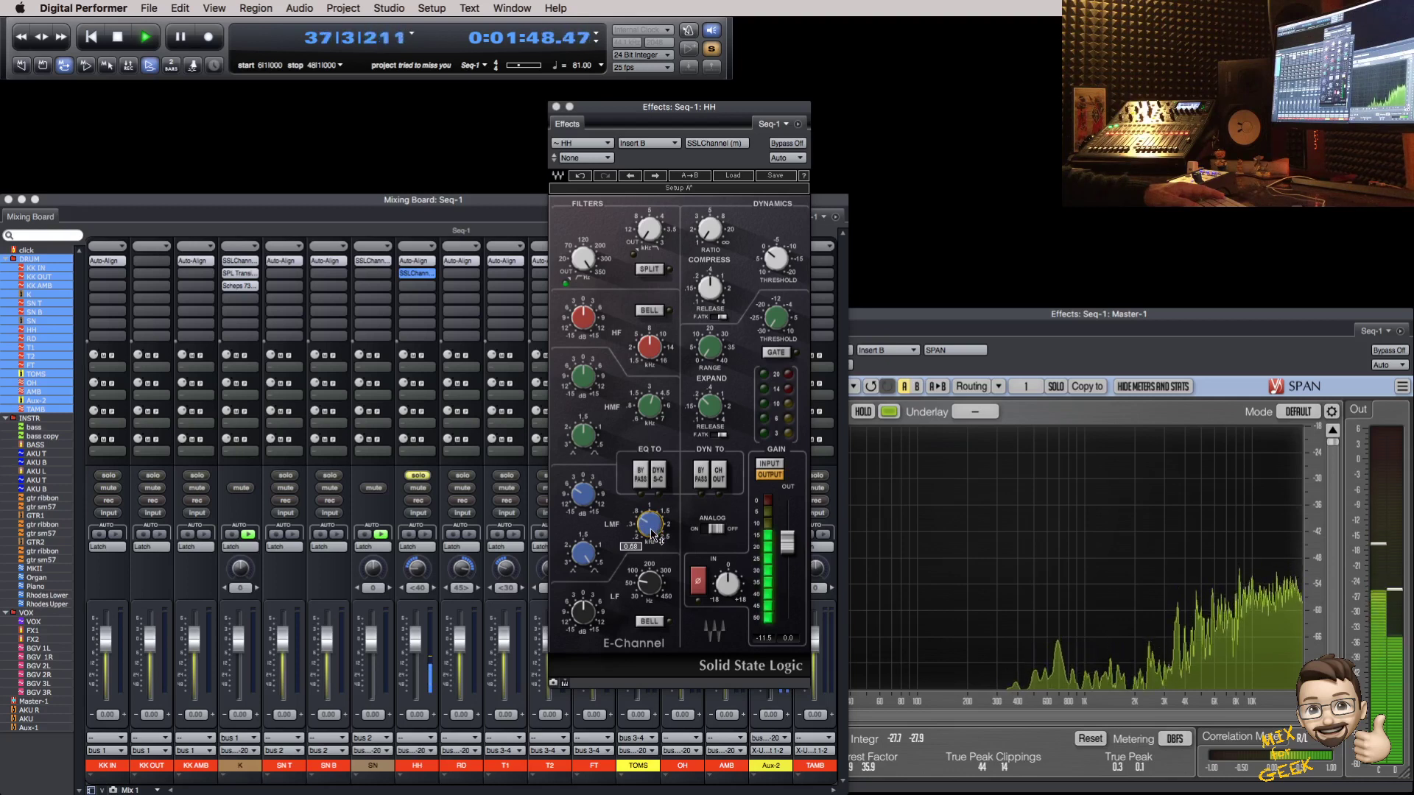
# Step: Replace HH's SSLChannel with the mono FabFilter Pro-Q 2 and add a low cut at about 766 Hz
pyautogui.click(417, 276)
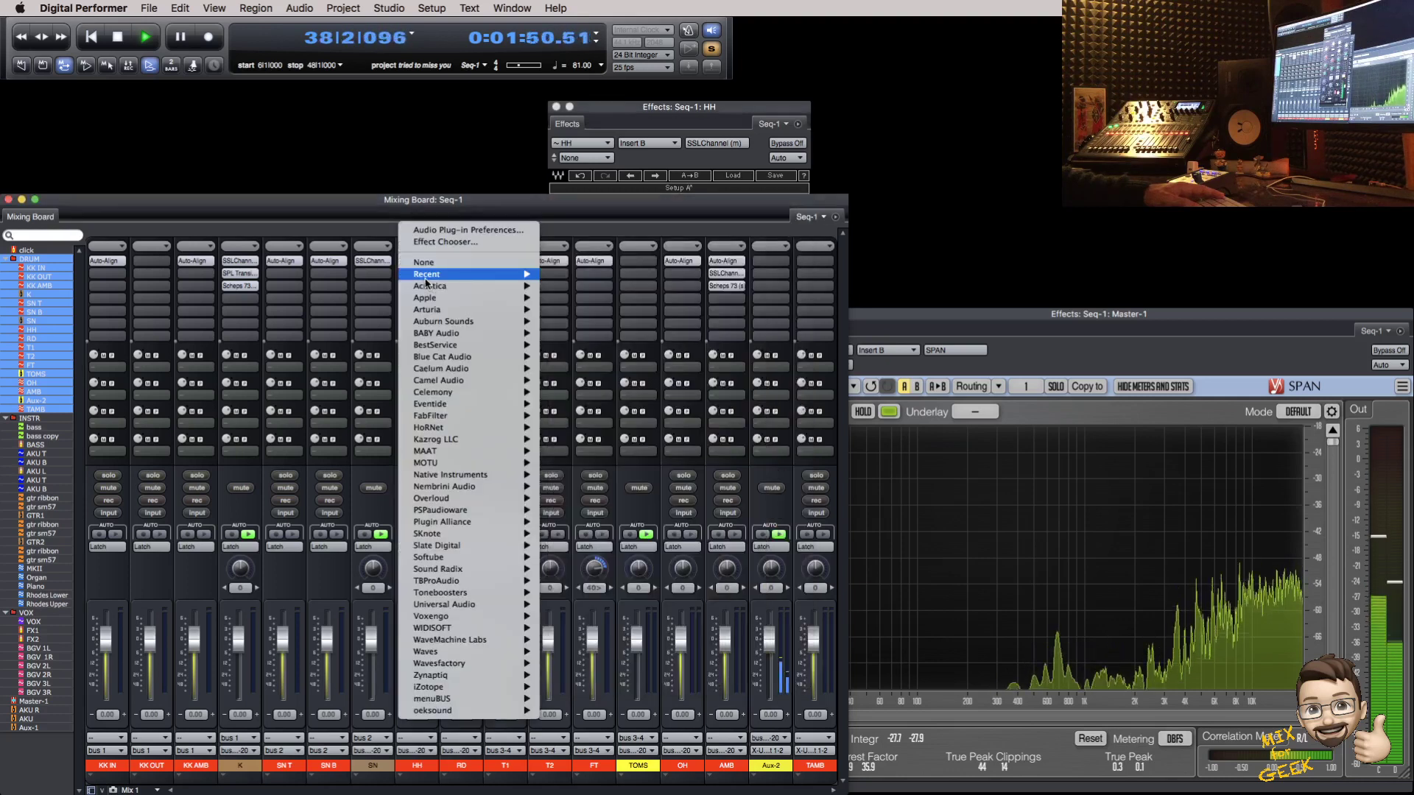
pyautogui.moveTo(443, 349)
pyautogui.moveTo(442, 415)
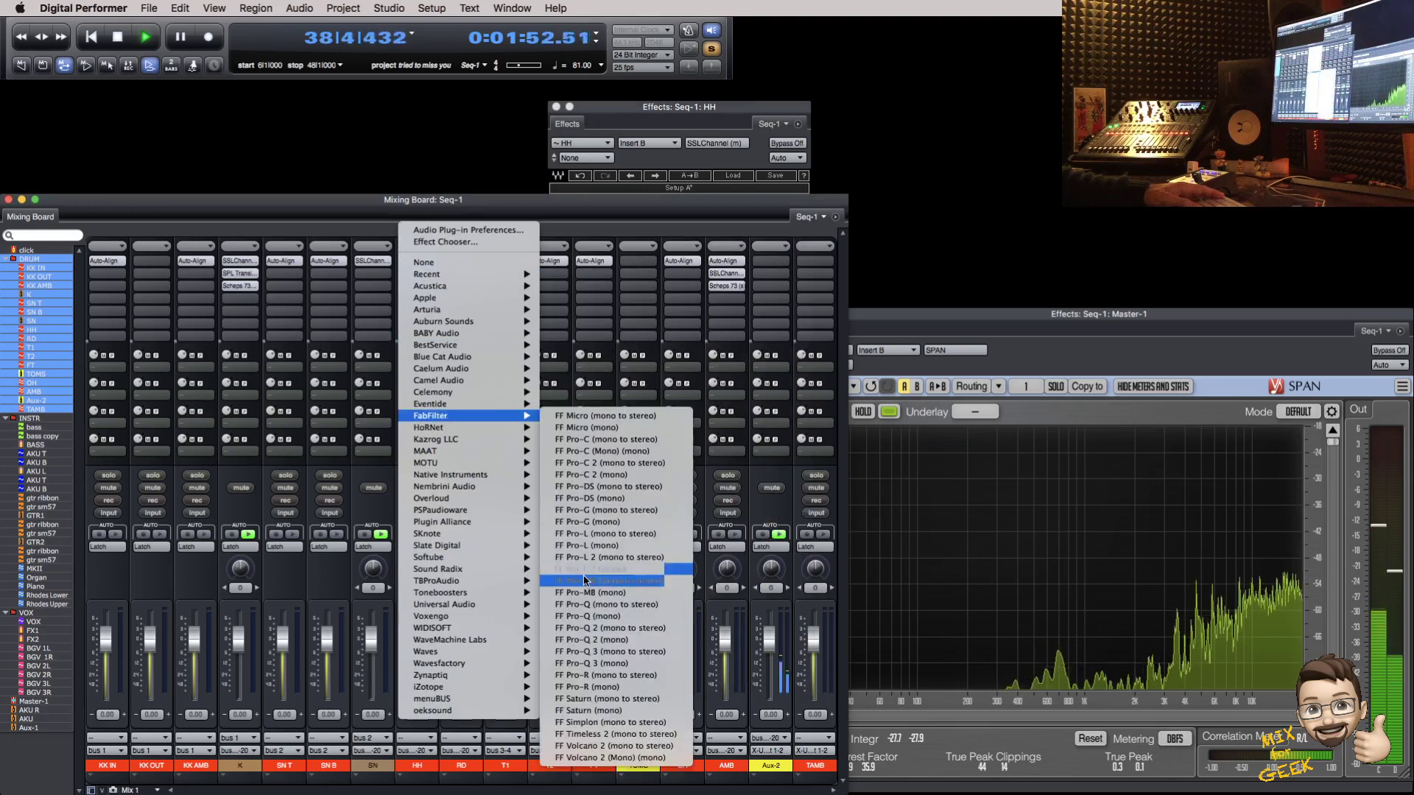
pyautogui.click(592, 639)
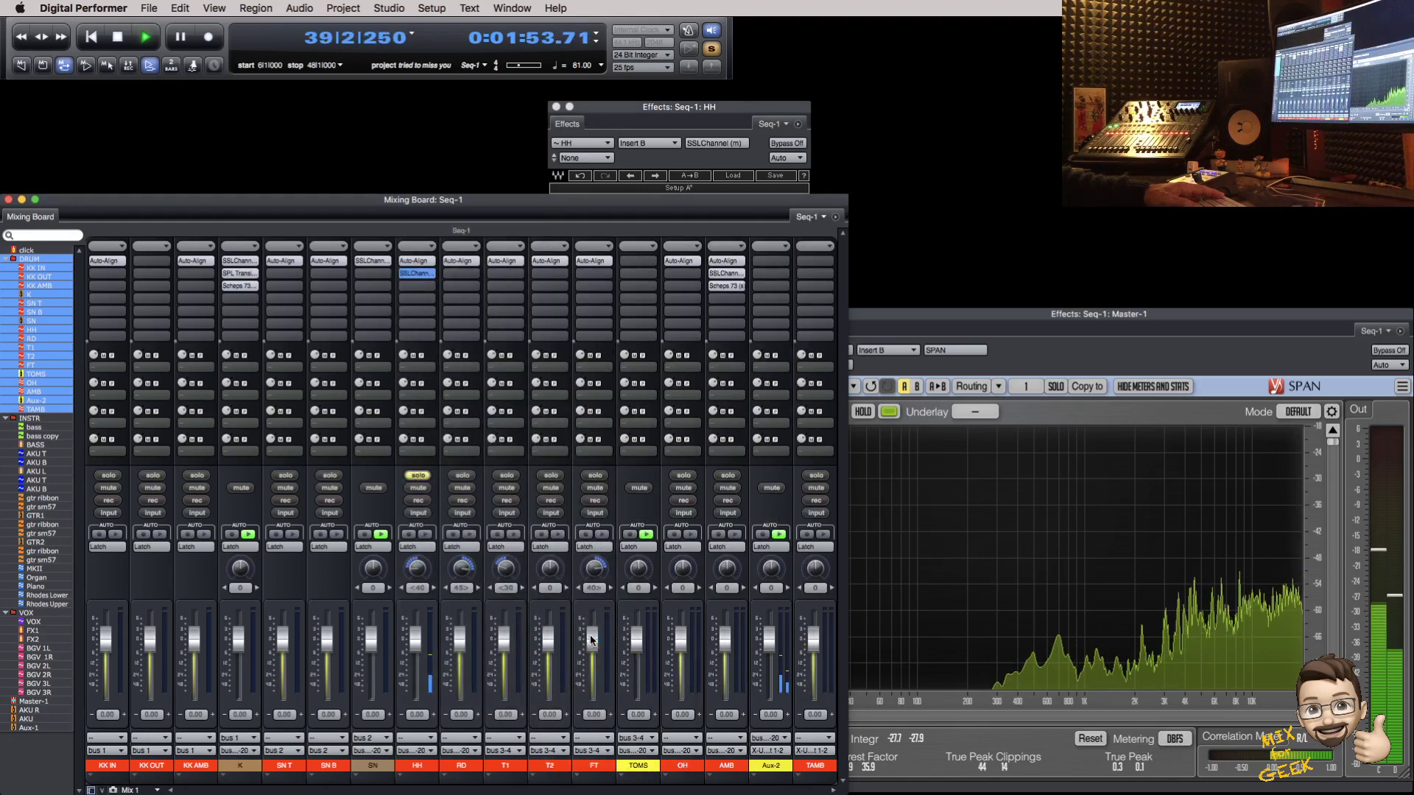
pyautogui.click(583, 313)
pyautogui.moveTo(584, 313); pyautogui.dragTo(875, 306)
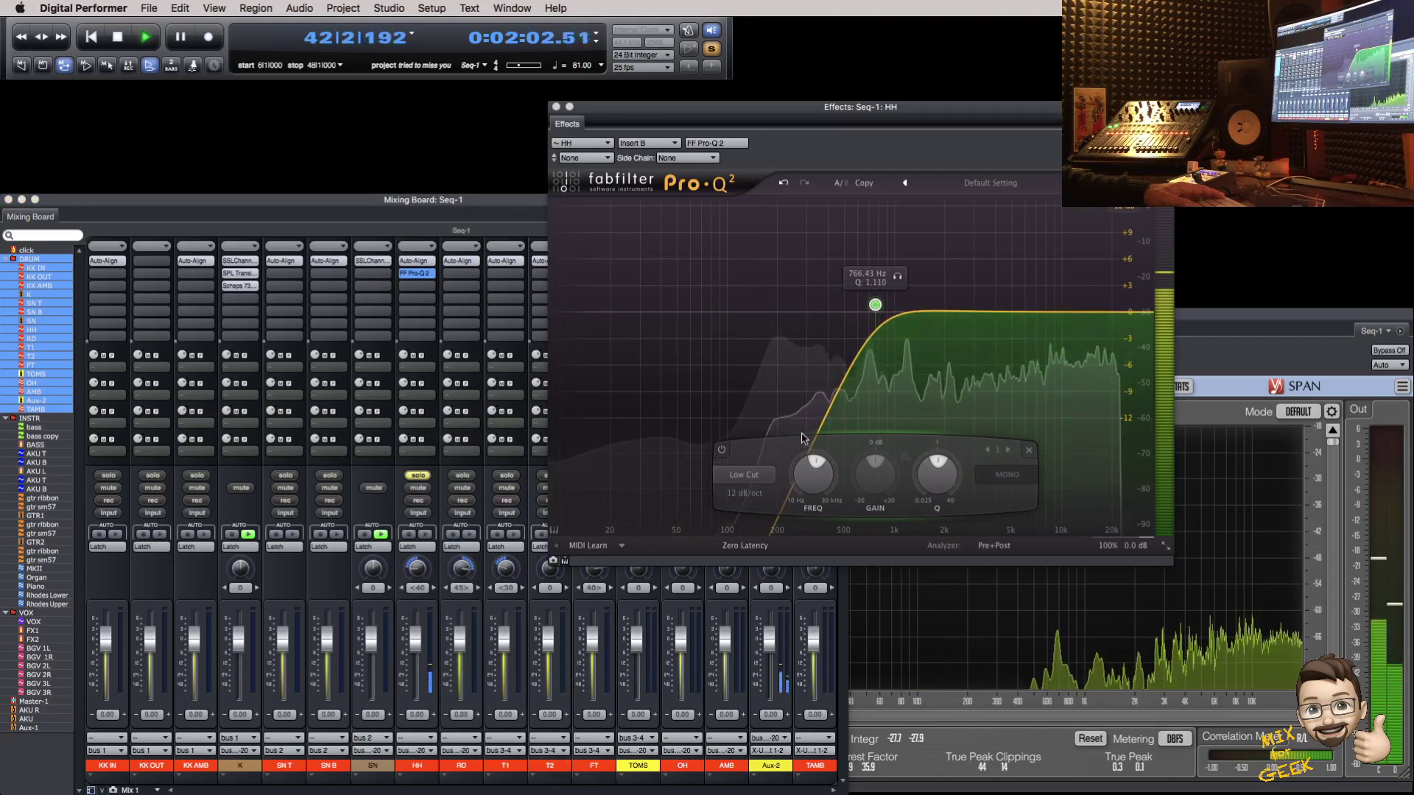
# Step: Compare 18 dB/oct and 6 dB/oct slopes on HH's low cut, and return it to 12 dB/oct
pyautogui.click(762, 503)
pyautogui.click(755, 535)
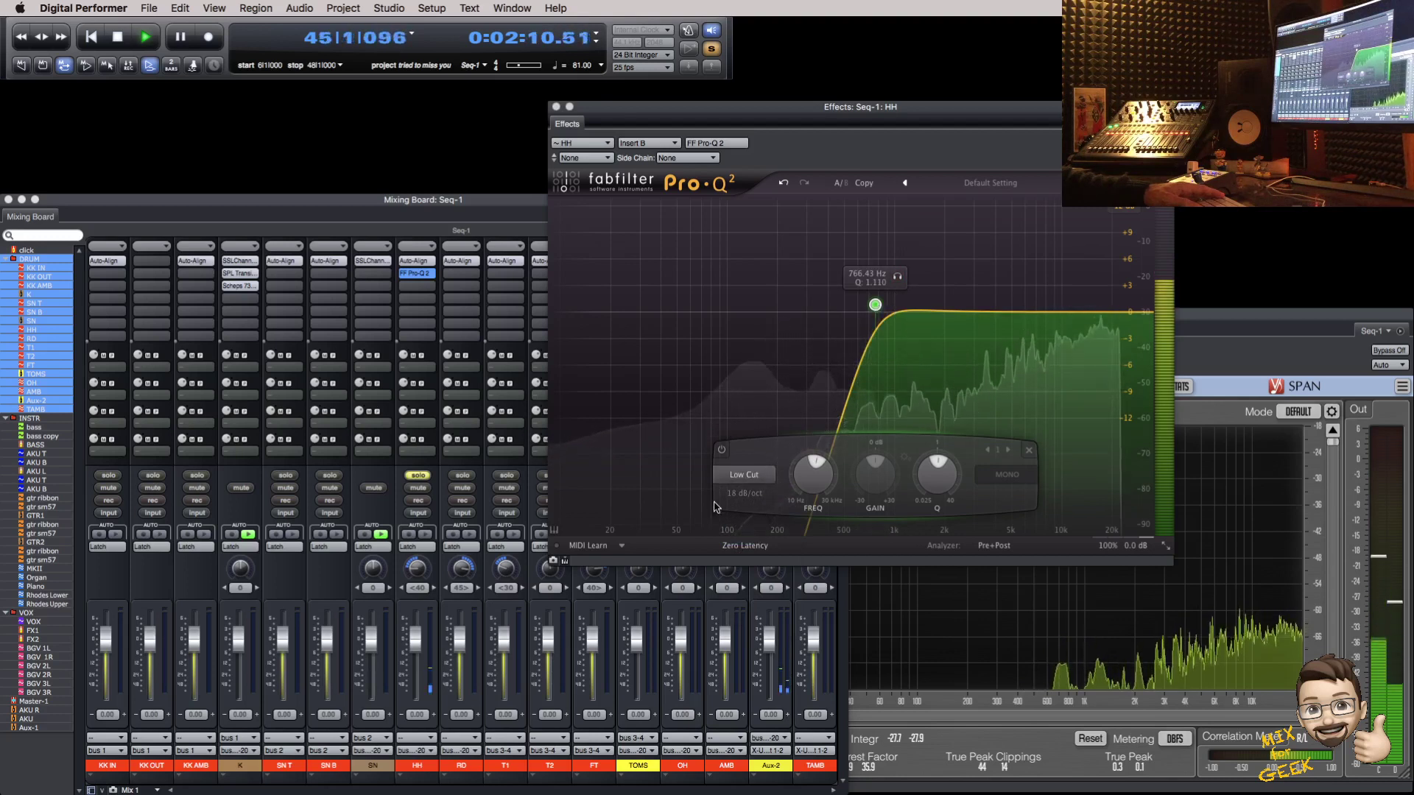
pyautogui.click(745, 494)
pyautogui.click(749, 511)
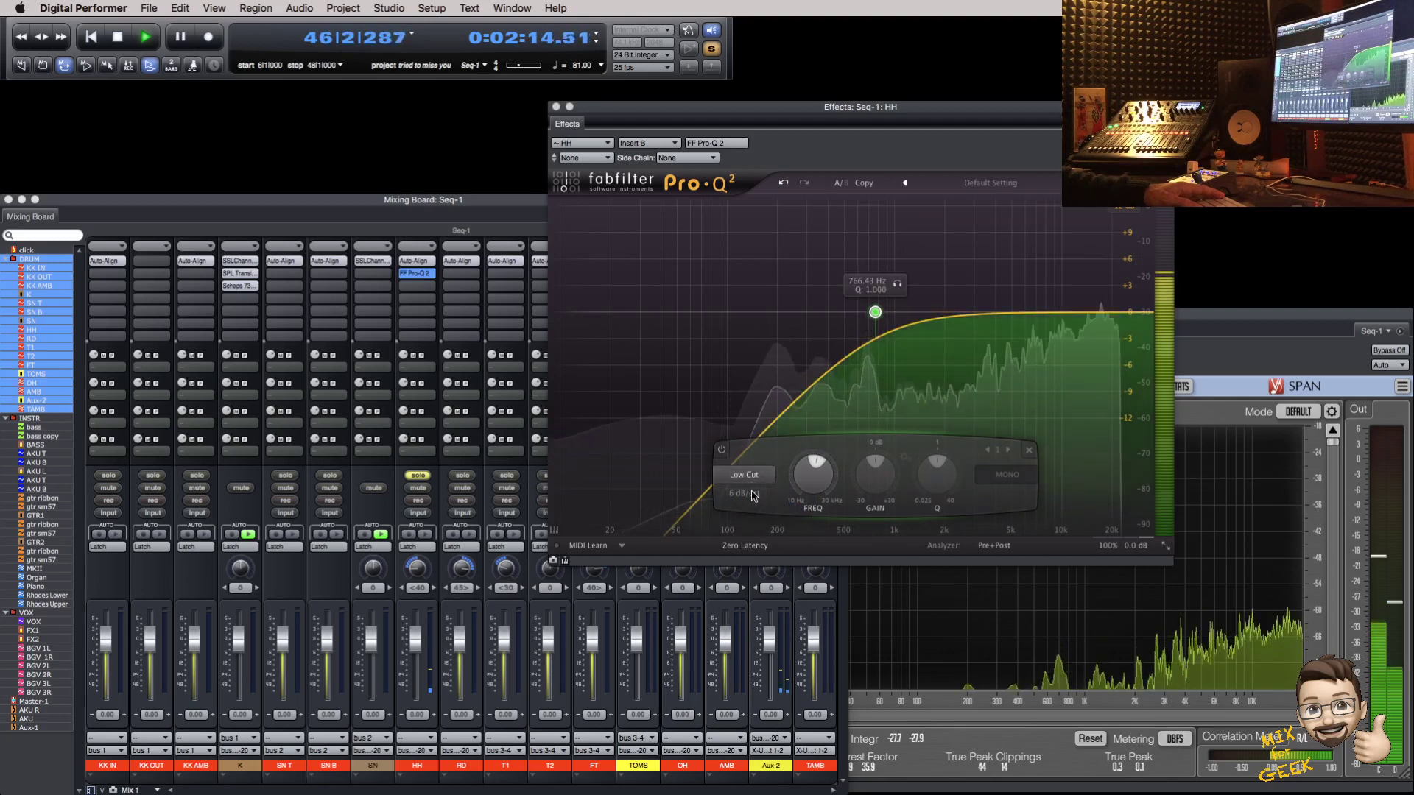
pyautogui.click(744, 493)
pyautogui.click(751, 526)
pyautogui.scroll(1, 876, 308)
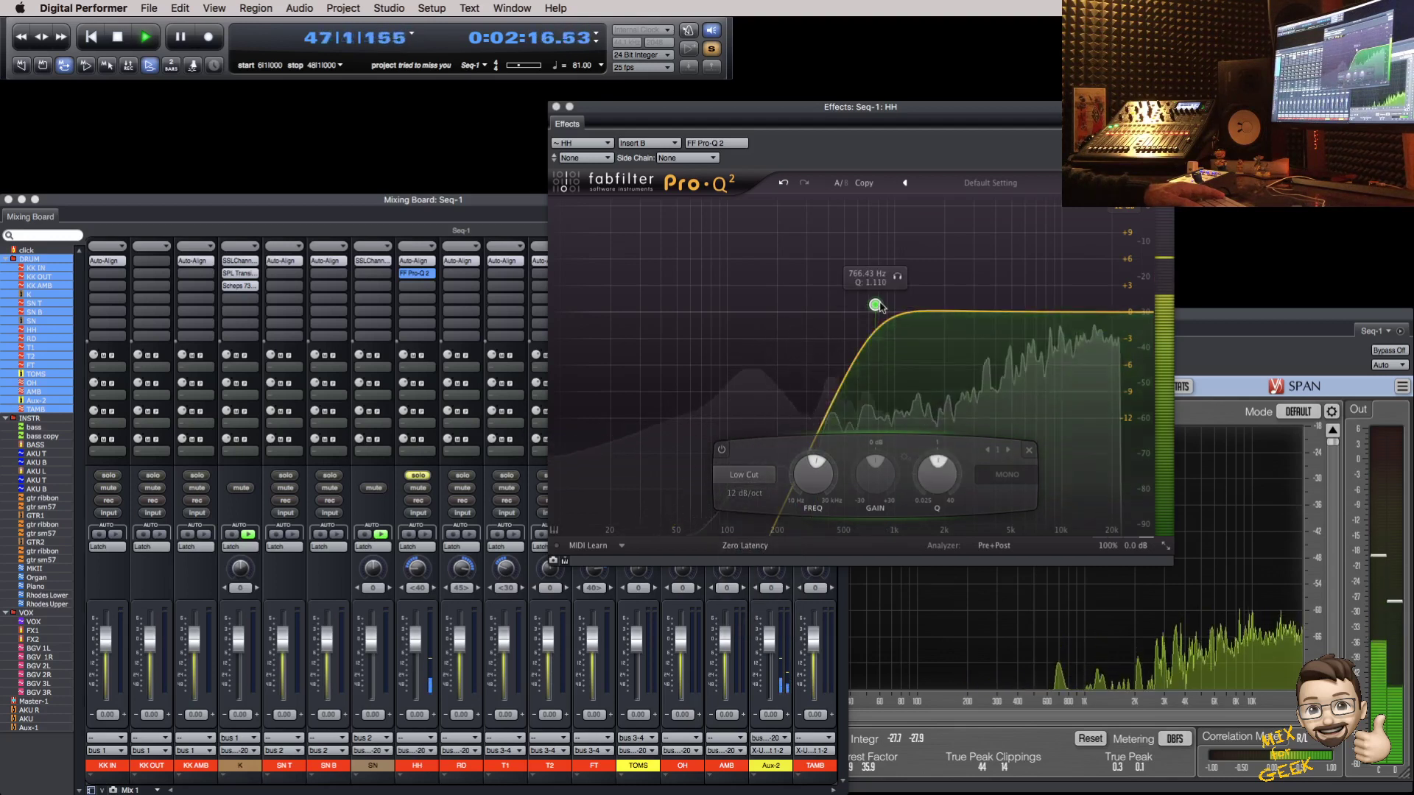
# Step: Add a wide bell cut of about -4.7 dB near 1045 Hz and a narrow bell near 8600 Hz with -6 dB gain
pyautogui.moveTo(898, 311); pyautogui.dragTo(898, 353)
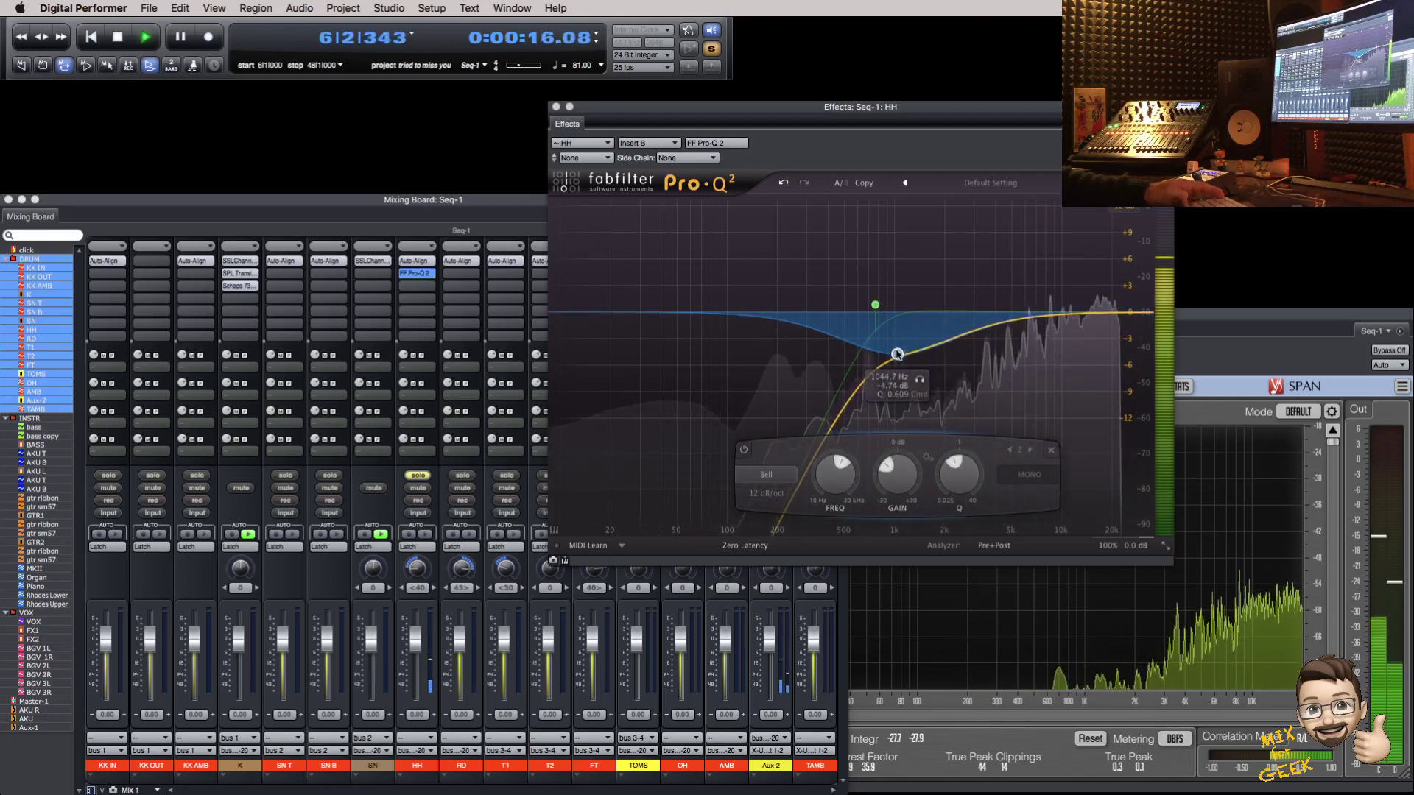
pyautogui.scroll(8, 1050, 300)
pyautogui.moveTo(1050, 304); pyautogui.dragTo(1052, 257)
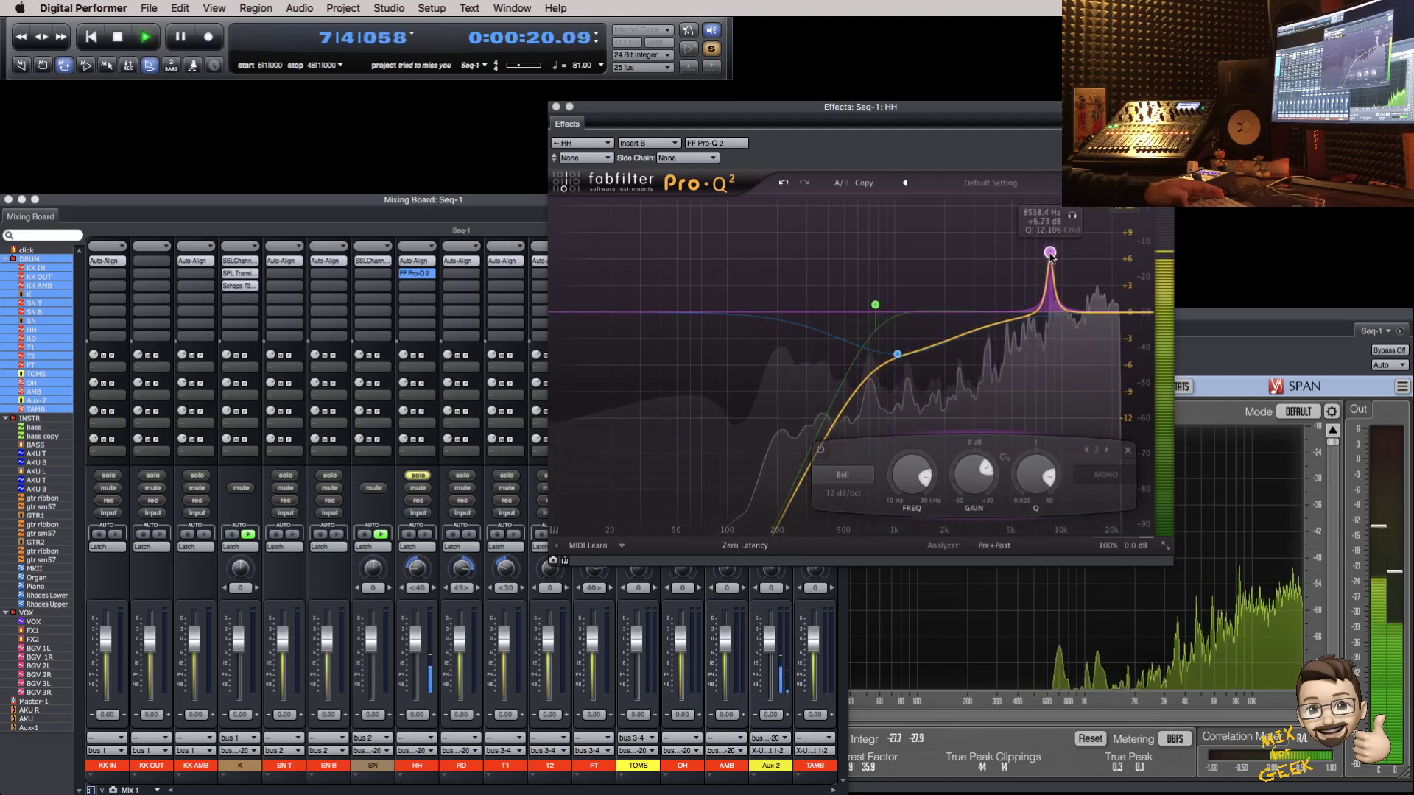
pyautogui.doubleClick(973, 475)
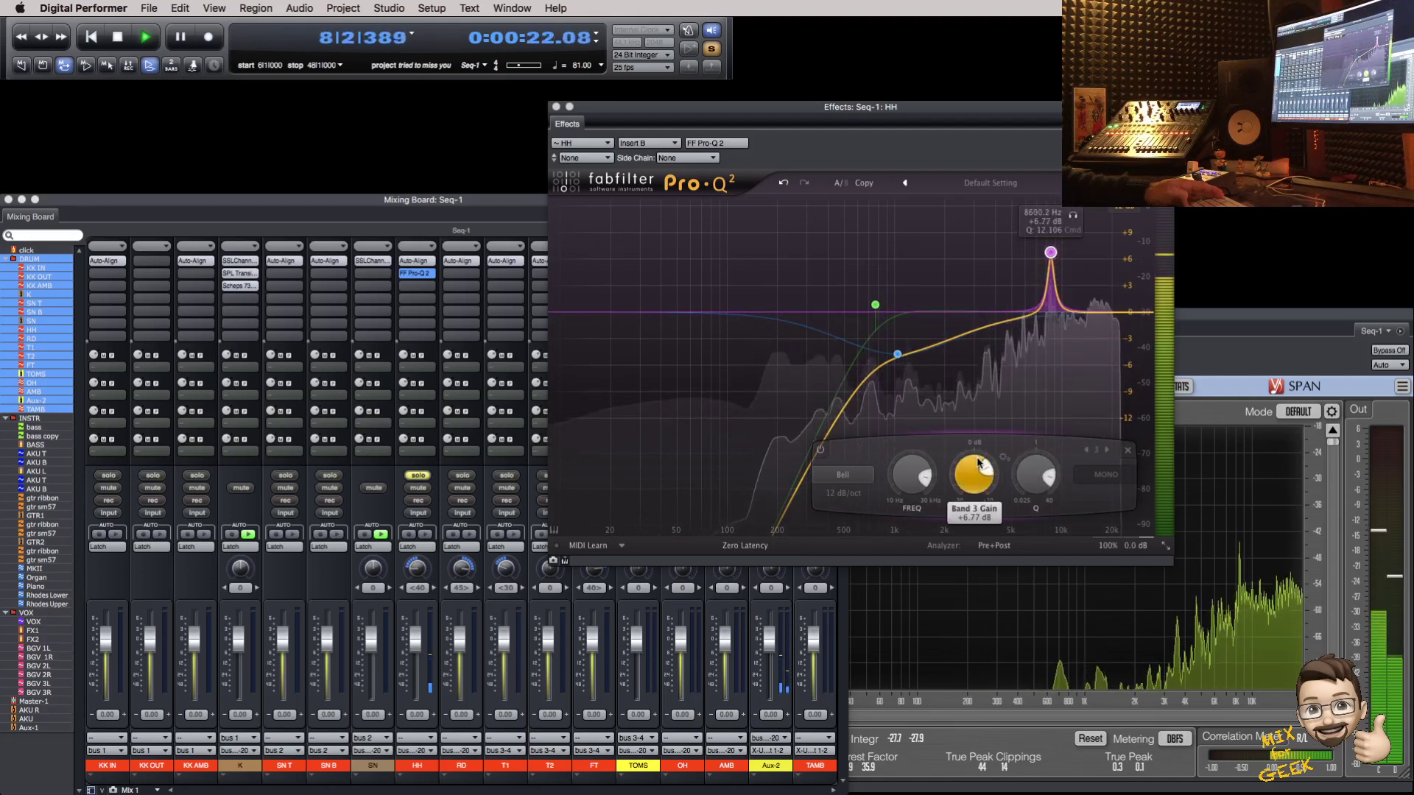
pyautogui.write('-6')
pyautogui.press('Return')
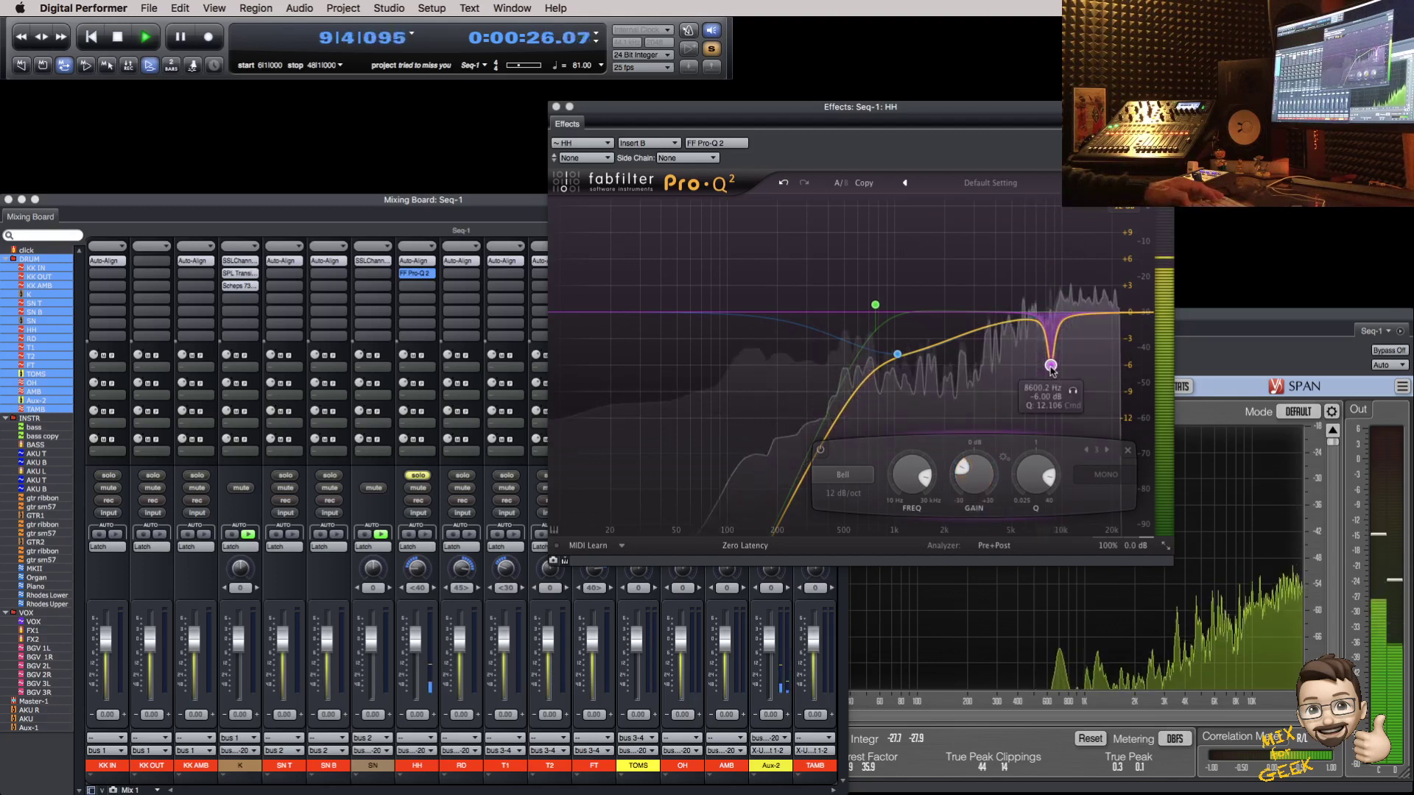
# Step: Sweep HH's narrow bell as a boost between about 12 kHz and 8.6 kHz, and restore its -6 dB cut
pyautogui.moveTo(1056, 308); pyautogui.dragTo(1071, 274)
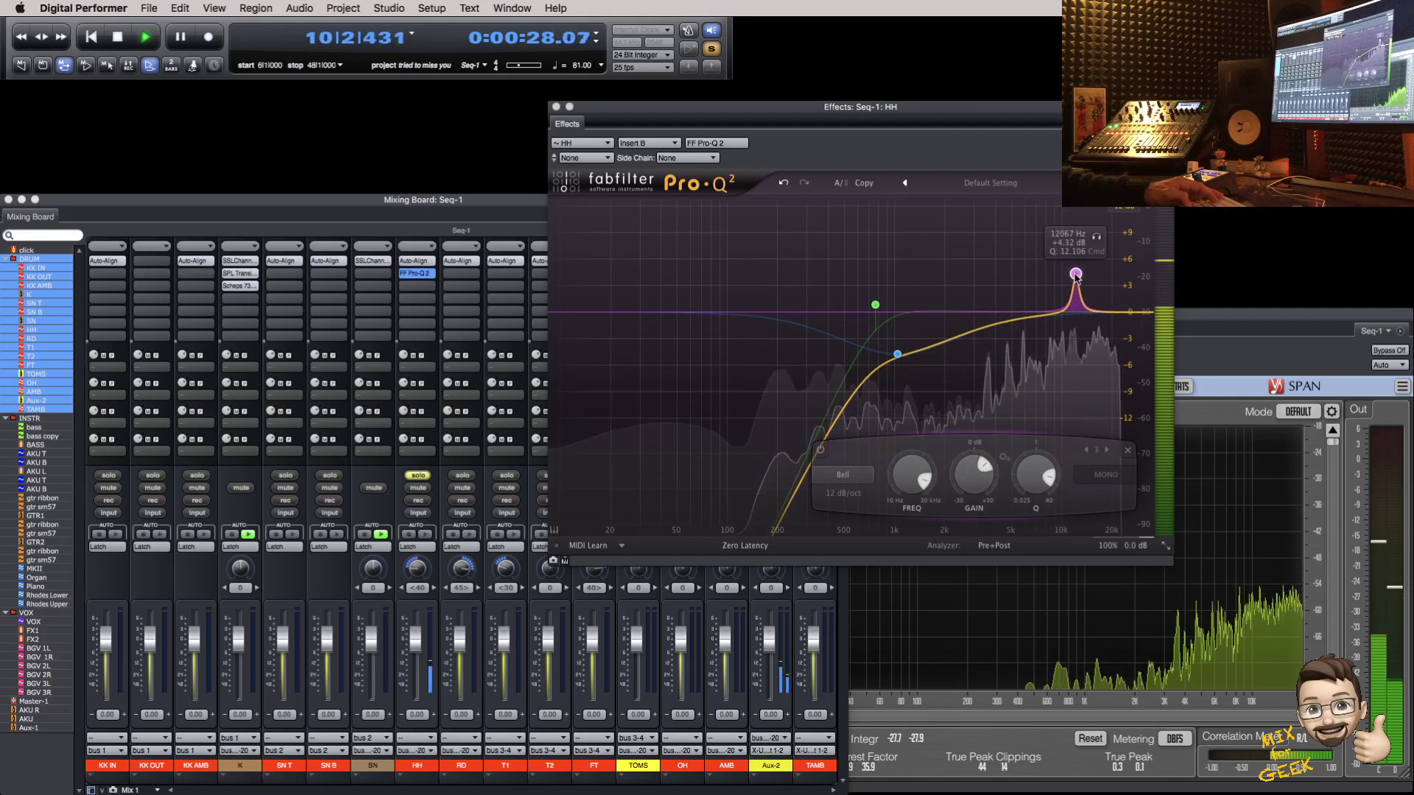
pyautogui.moveTo(1073, 274); pyautogui.dragTo(1054, 265)
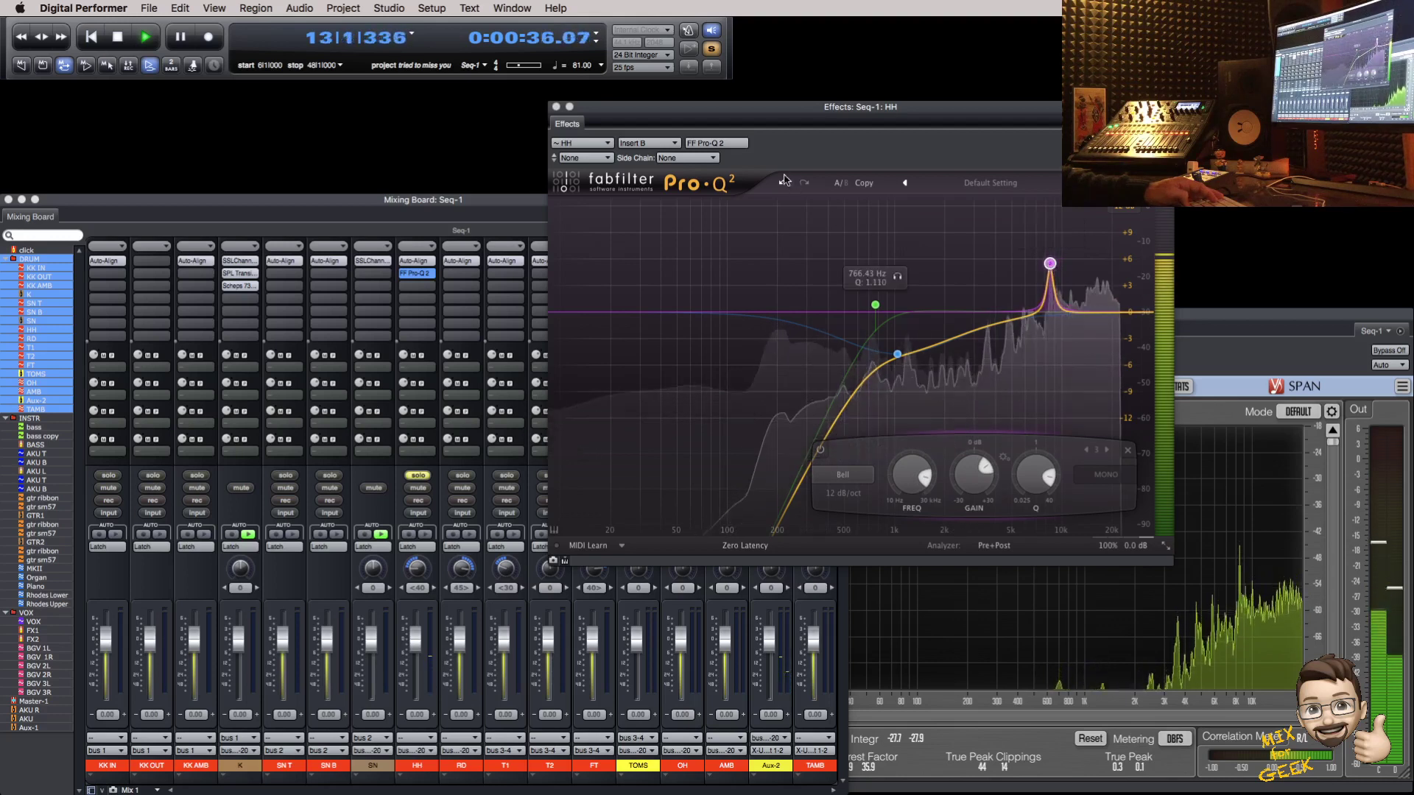
pyautogui.click(784, 185)
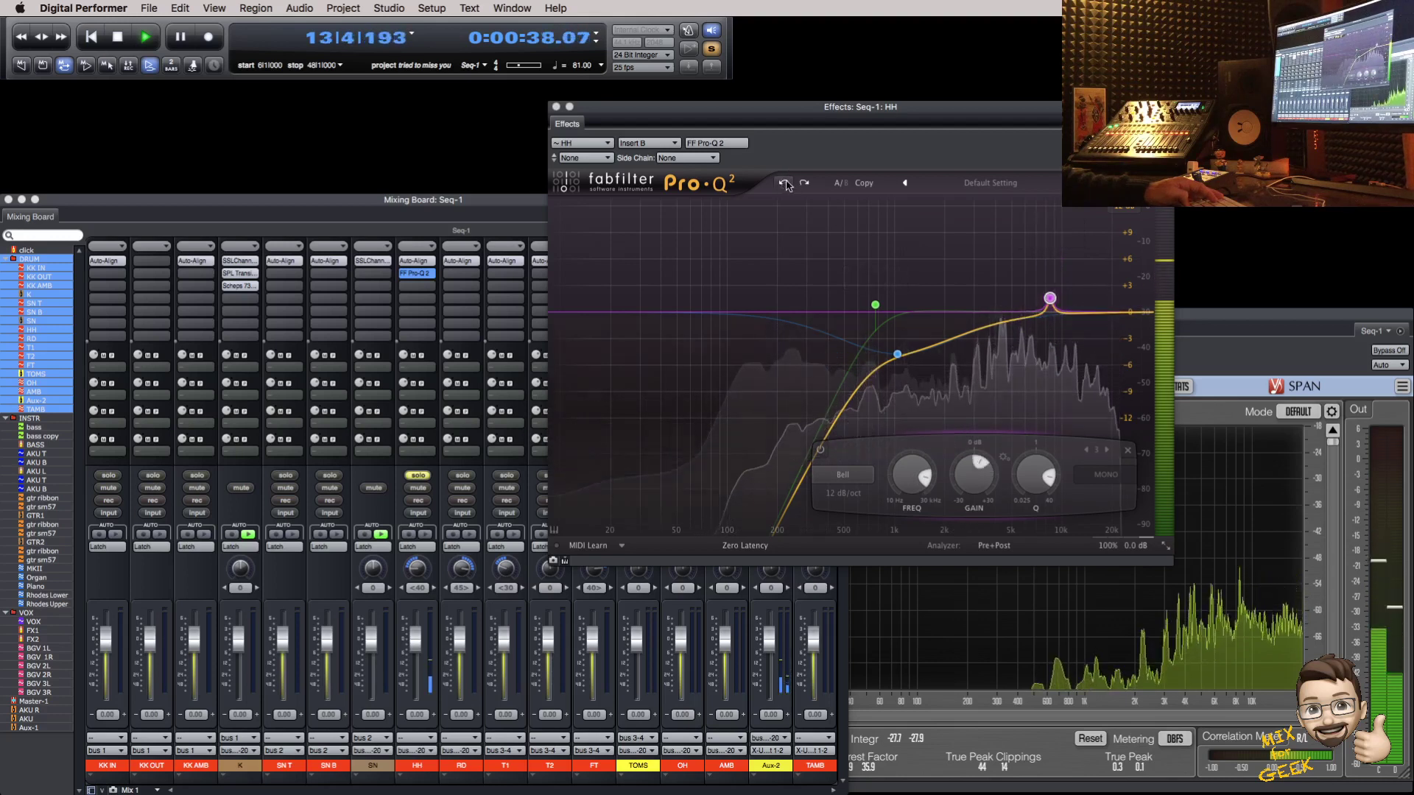
pyautogui.click(802, 184)
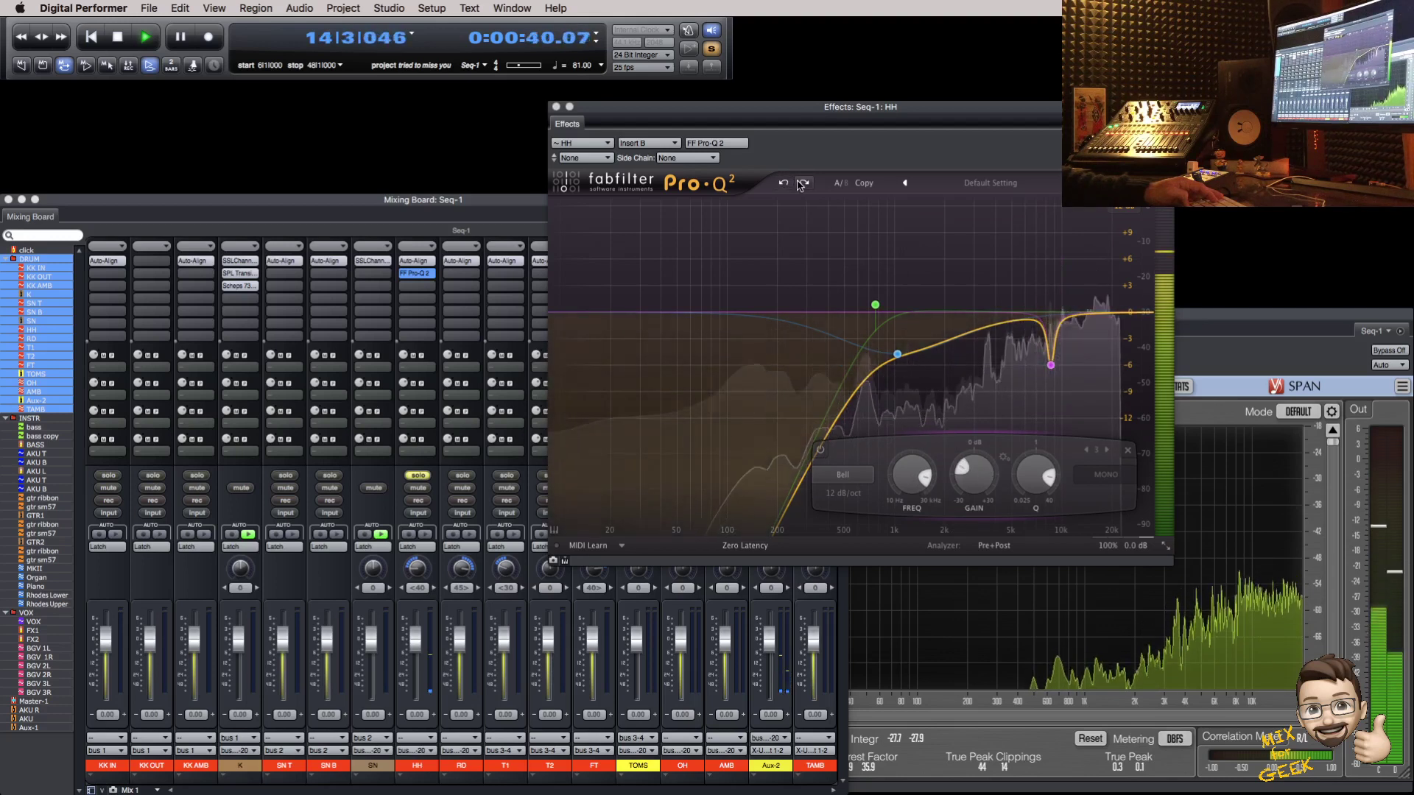
# Step: Deepen HH's wide bell cut to about -6 dB and shift it slightly lower, just under 1 kHz
pyautogui.doubleClick(882, 364)
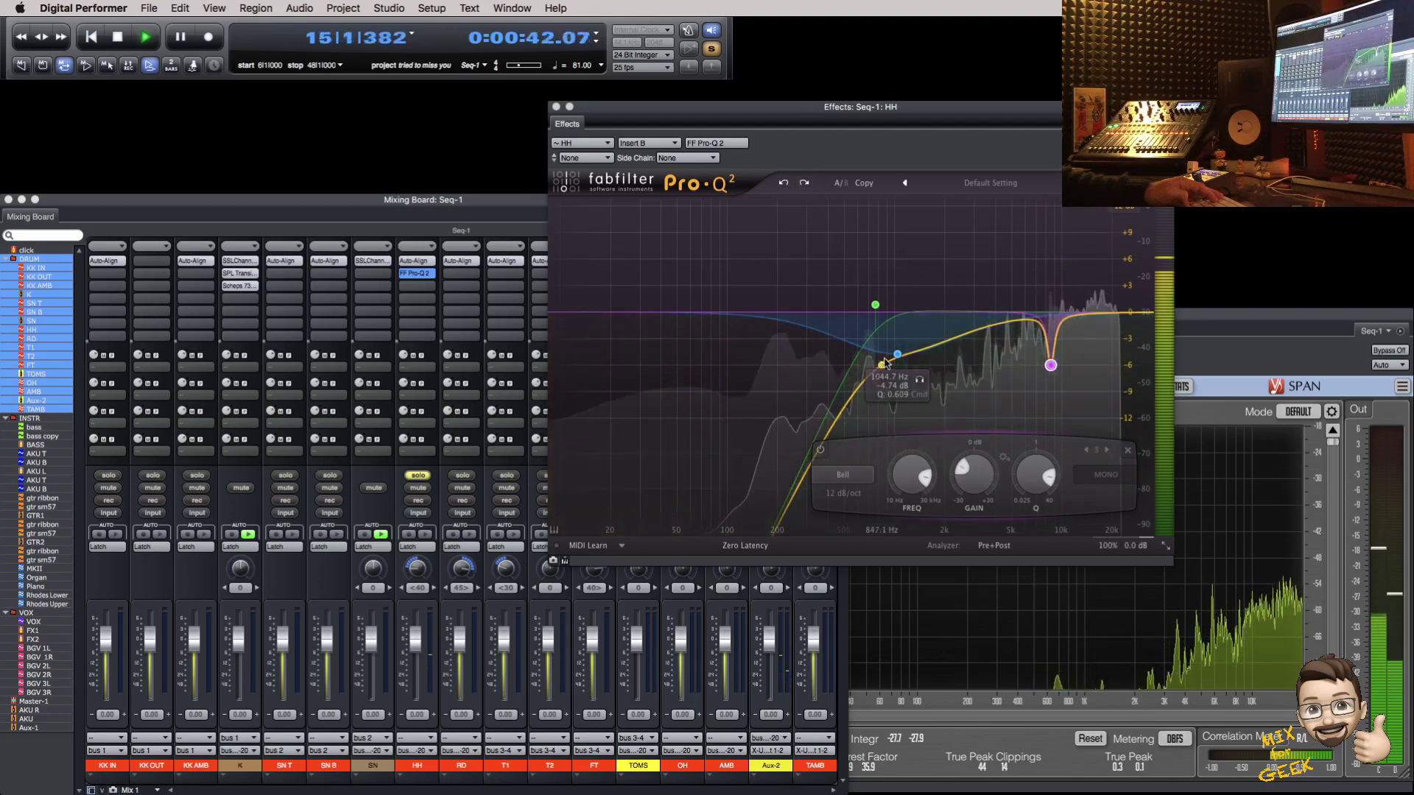
pyautogui.moveTo(897, 360); pyautogui.dragTo(893, 369)
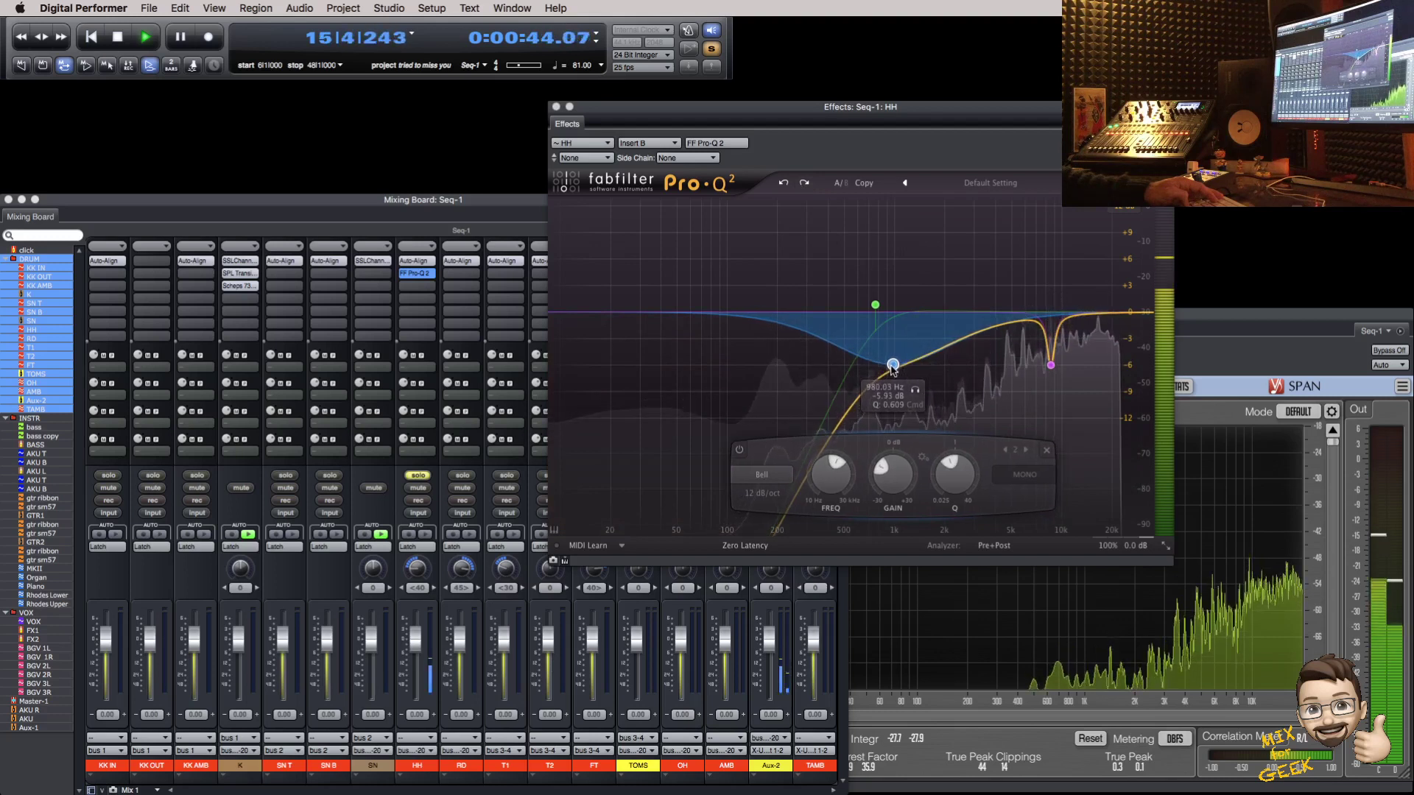
# Step: Solo RD briefly, clear its solo, and solo the drum tracks from KK IN through AMB to hear them together
pyautogui.click(461, 475)
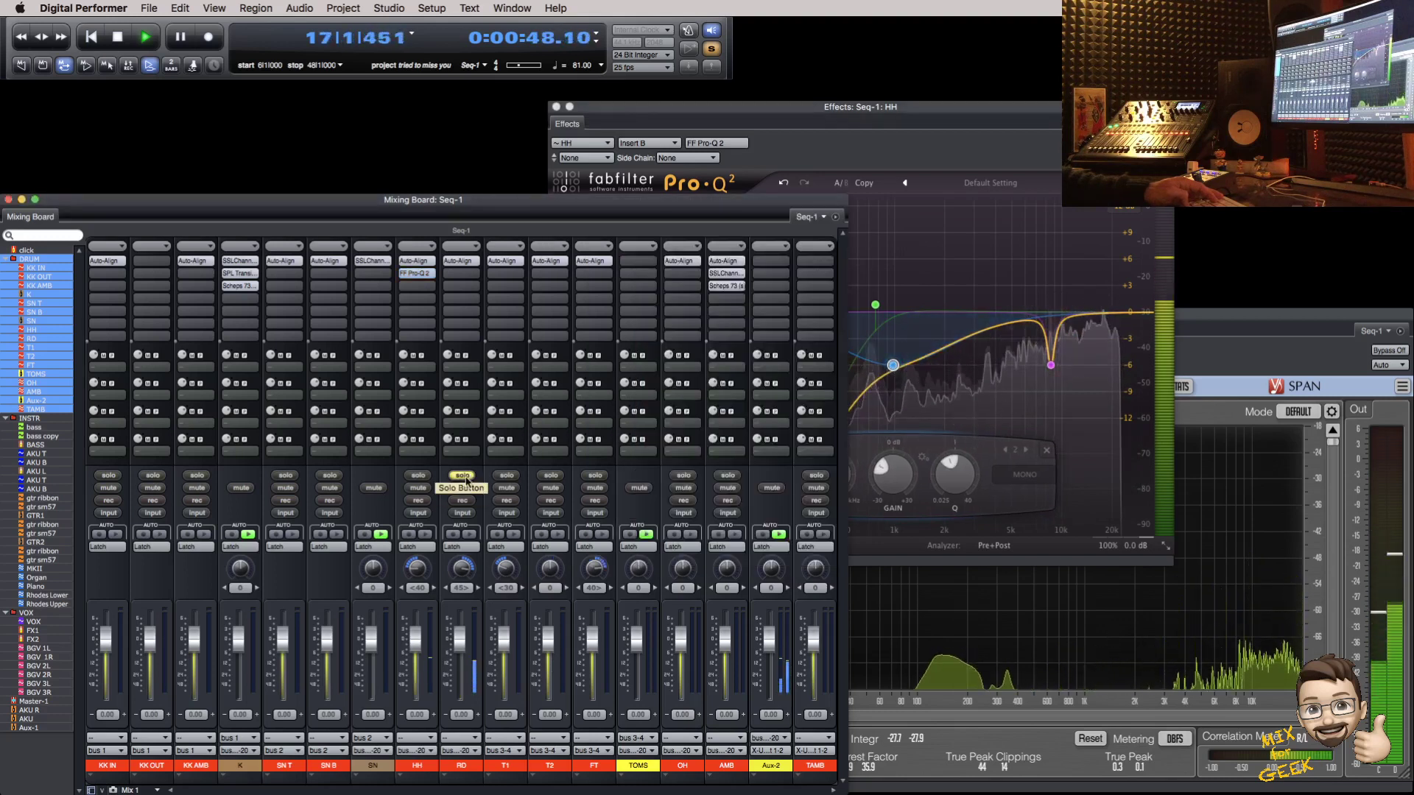
pyautogui.click(464, 477)
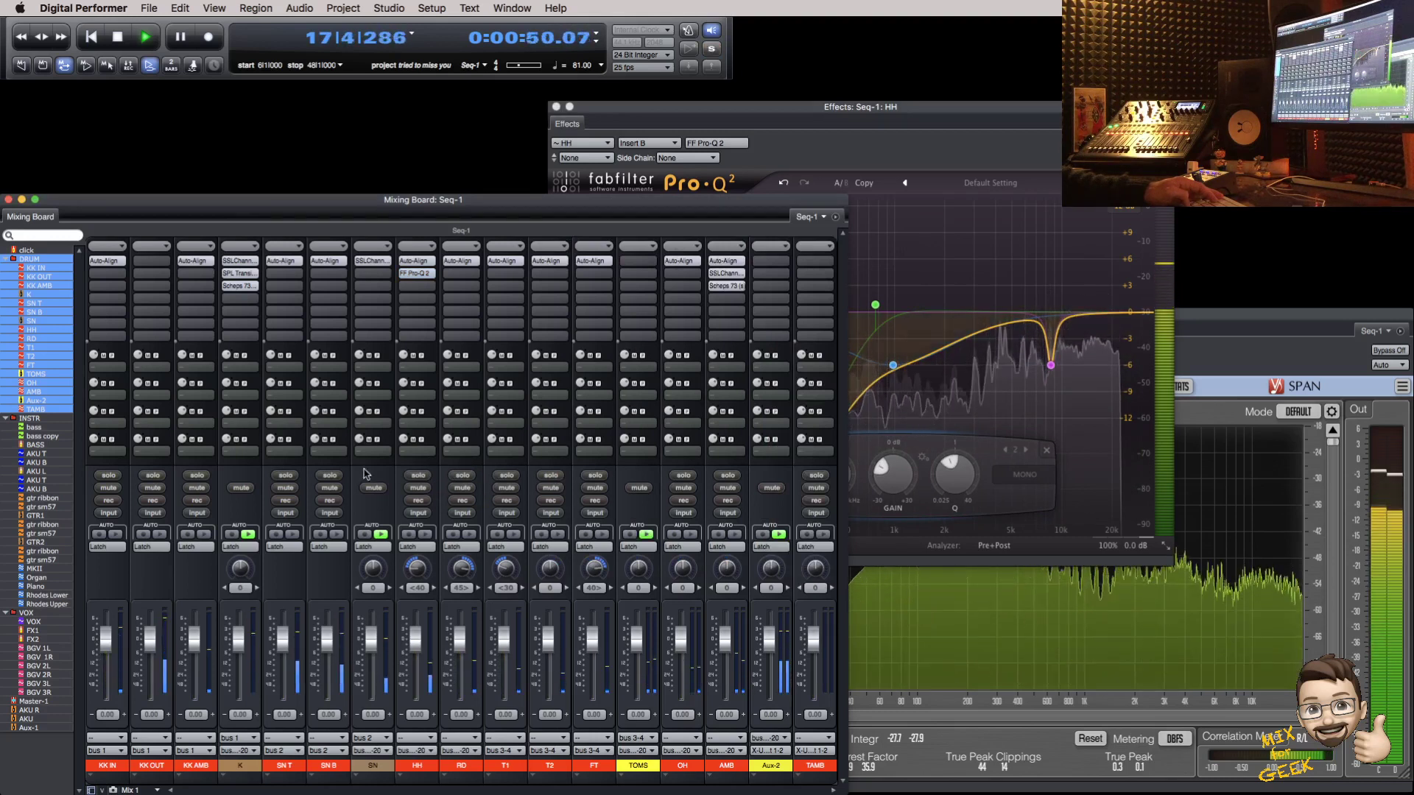
pyautogui.moveTo(109, 476); pyautogui.dragTo(727, 476)
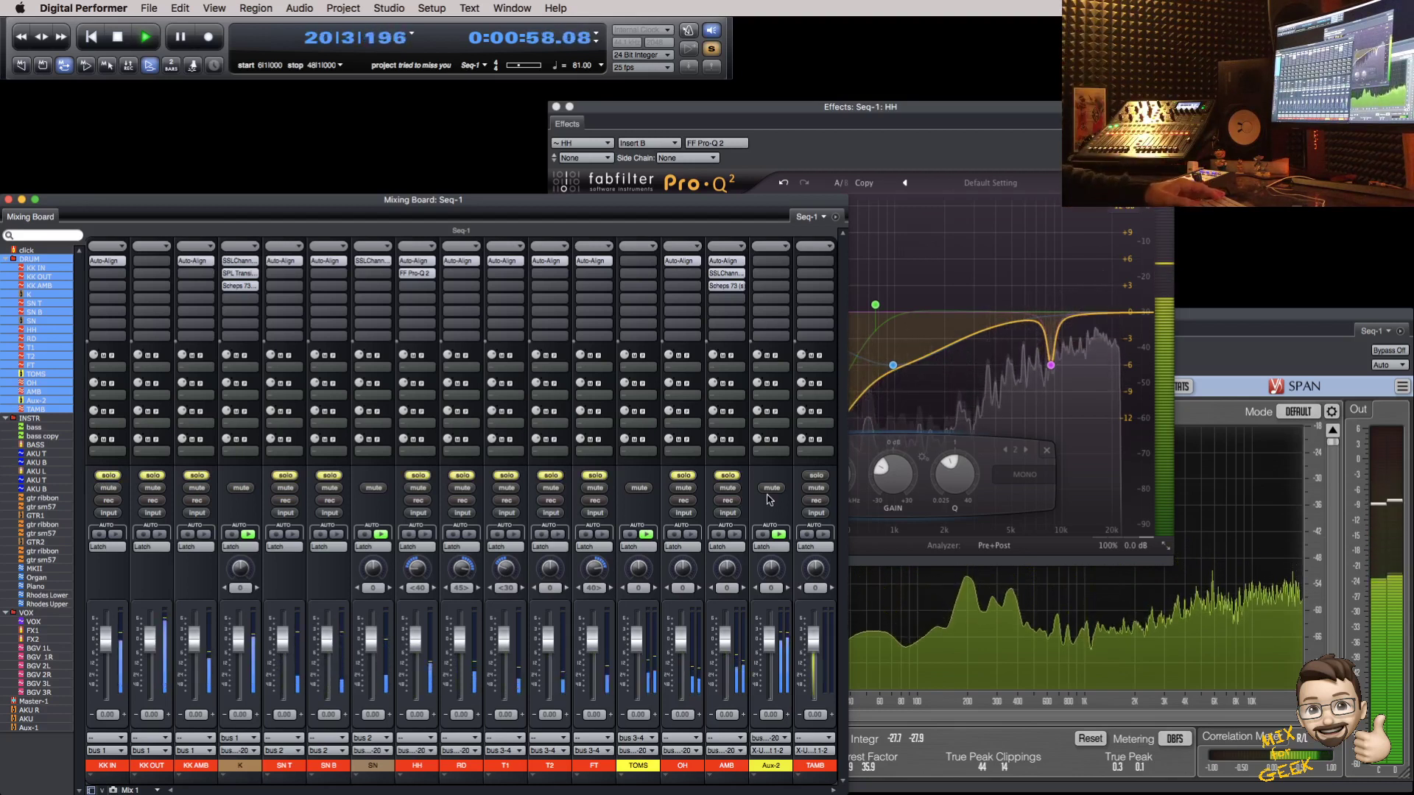
# Step: Rename the Aux-2 track as DRUM
pyautogui.doubleClick(778, 767)
pyautogui.write('DRUM')
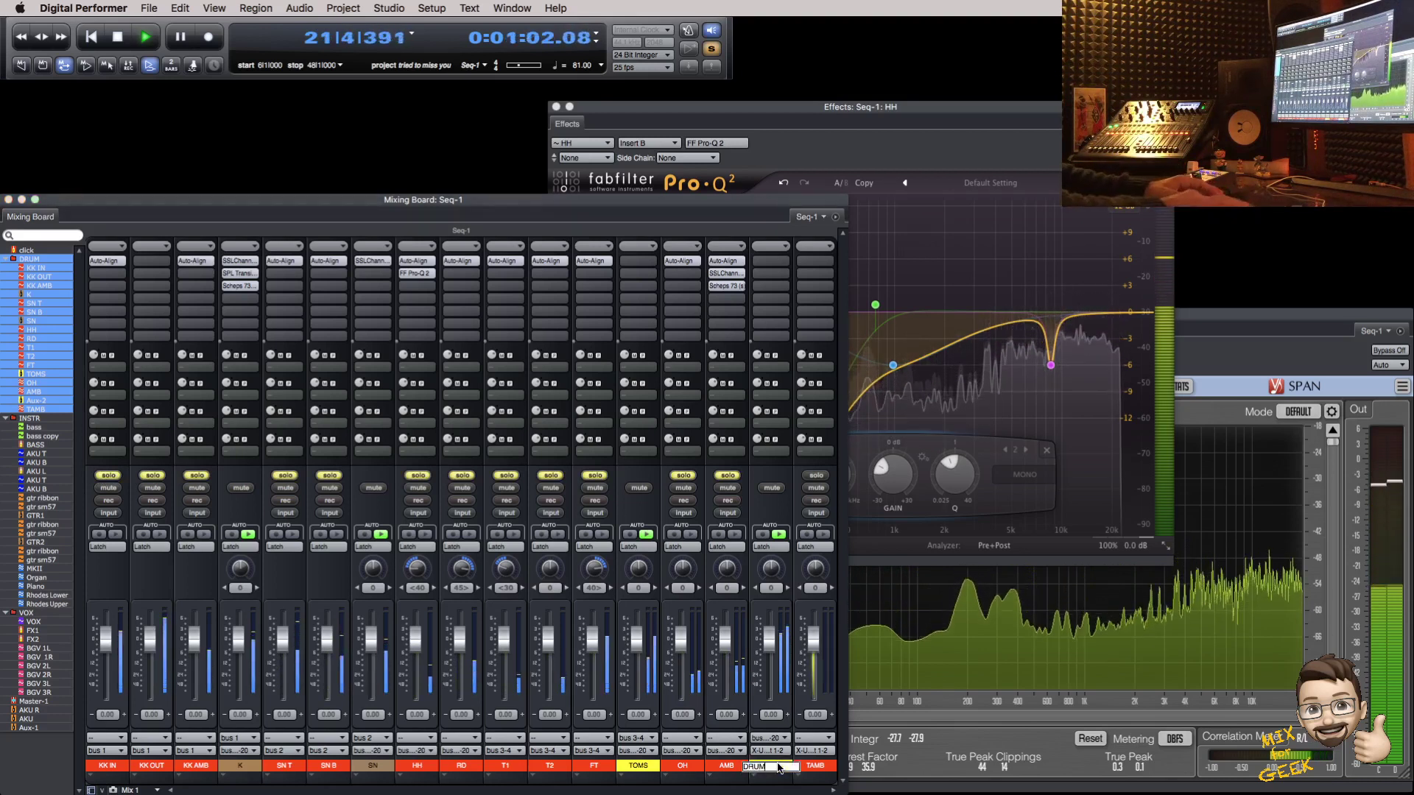
pyautogui.press('Return')
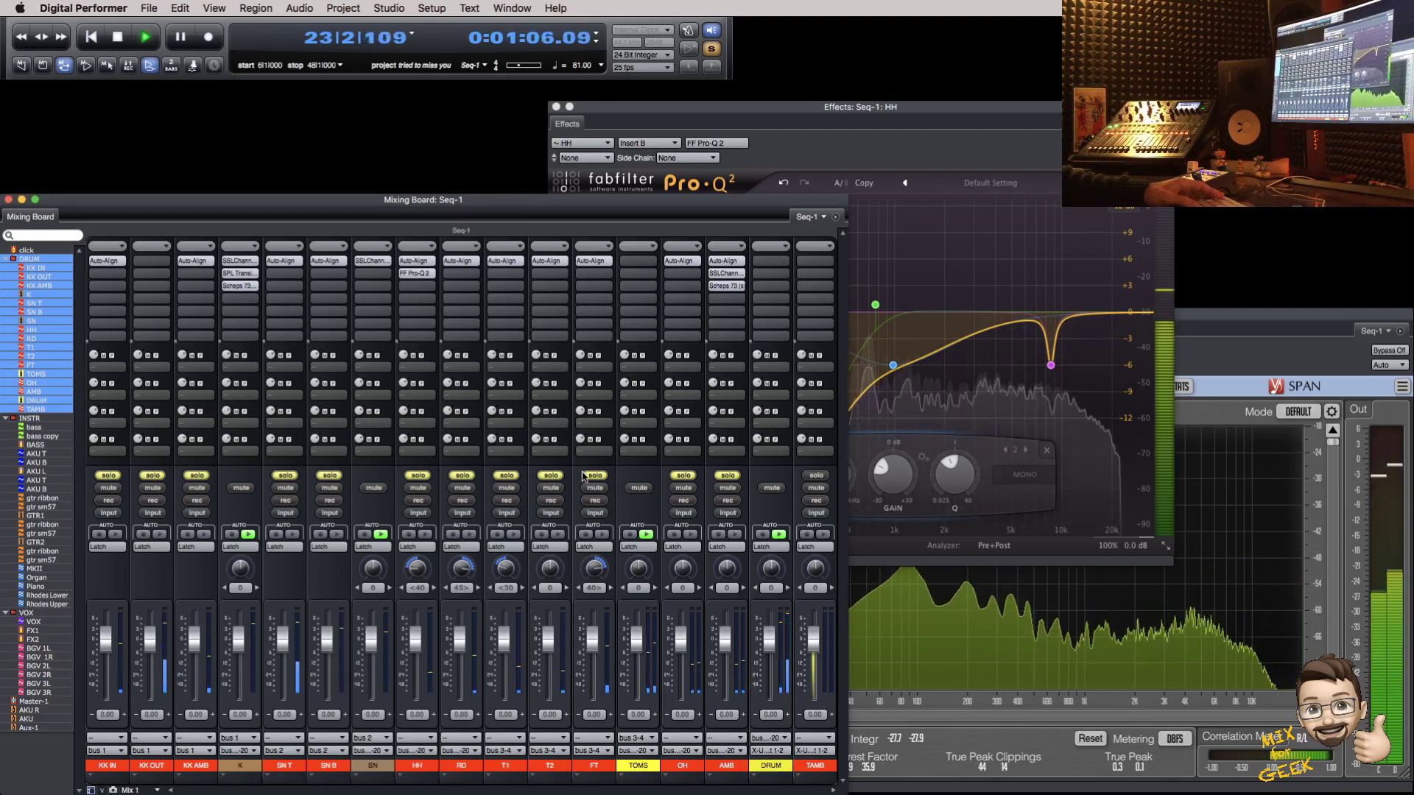
# Step: Solo only the tom tracks T1, T2 and FT, and stop playback
pyautogui.keyDown('alt'); pyautogui.click(505, 475); pyautogui.keyUp('alt')
pyautogui.click(550, 475)
pyautogui.click(594, 475)
pyautogui.press('space')
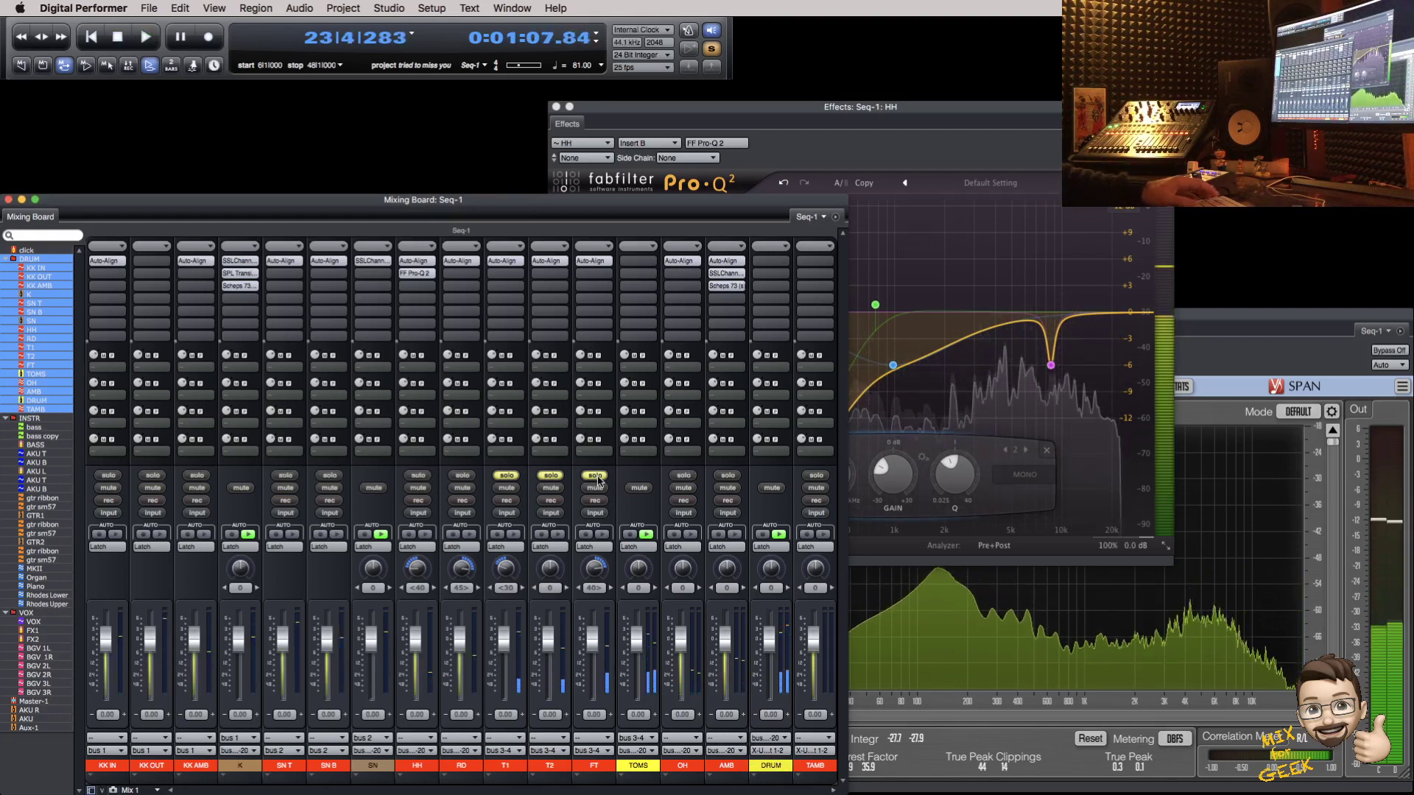
# Step: Open the Sequence Editor and show only the audio tracks of the DRUM folder
pyautogui.hotkey('shift', 's')
pyautogui.press('super+s')
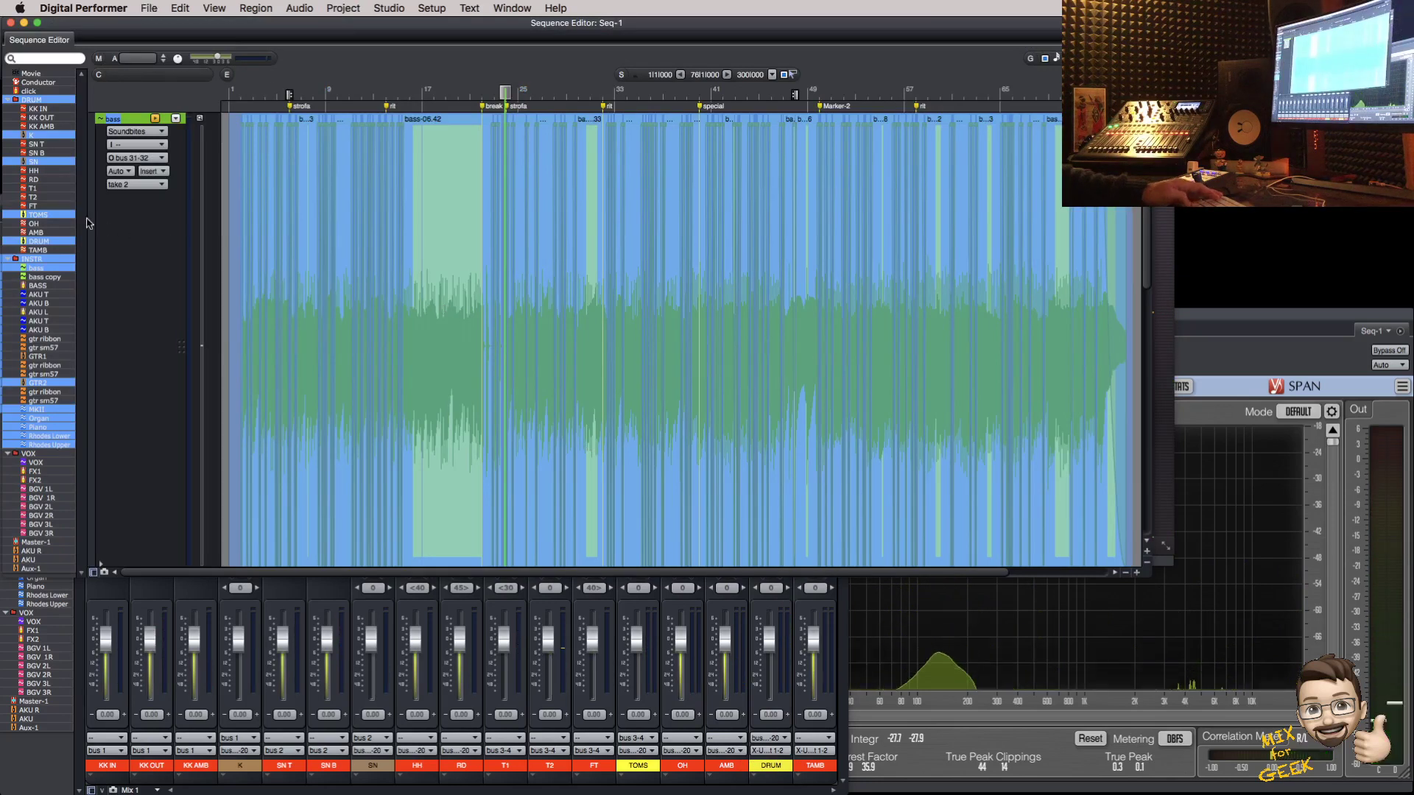
pyautogui.keyDown('alt'); pyautogui.click(41, 212); pyautogui.keyUp('alt')
pyautogui.keyDown('super'); pyautogui.click(41, 207); pyautogui.keyUp('super')
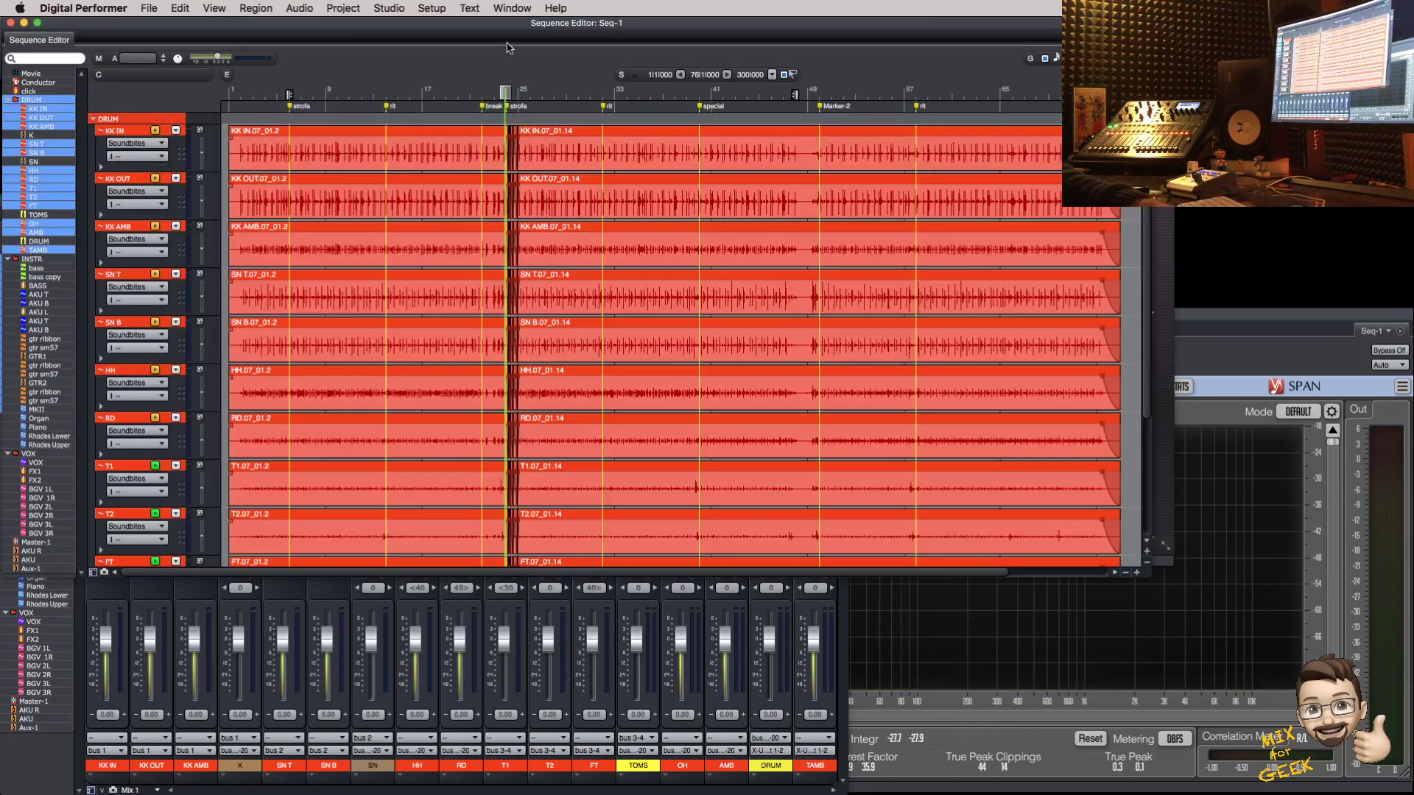
# Step: Examine the tom hits around bars 23 and 24 closely, with track heights reduced so all drum tracks fit
pyautogui.press('super+Right')
pyautogui.press('super+Right')
pyautogui.press('super+Right')
pyautogui.press('super+Right')
pyautogui.press('super+Right')
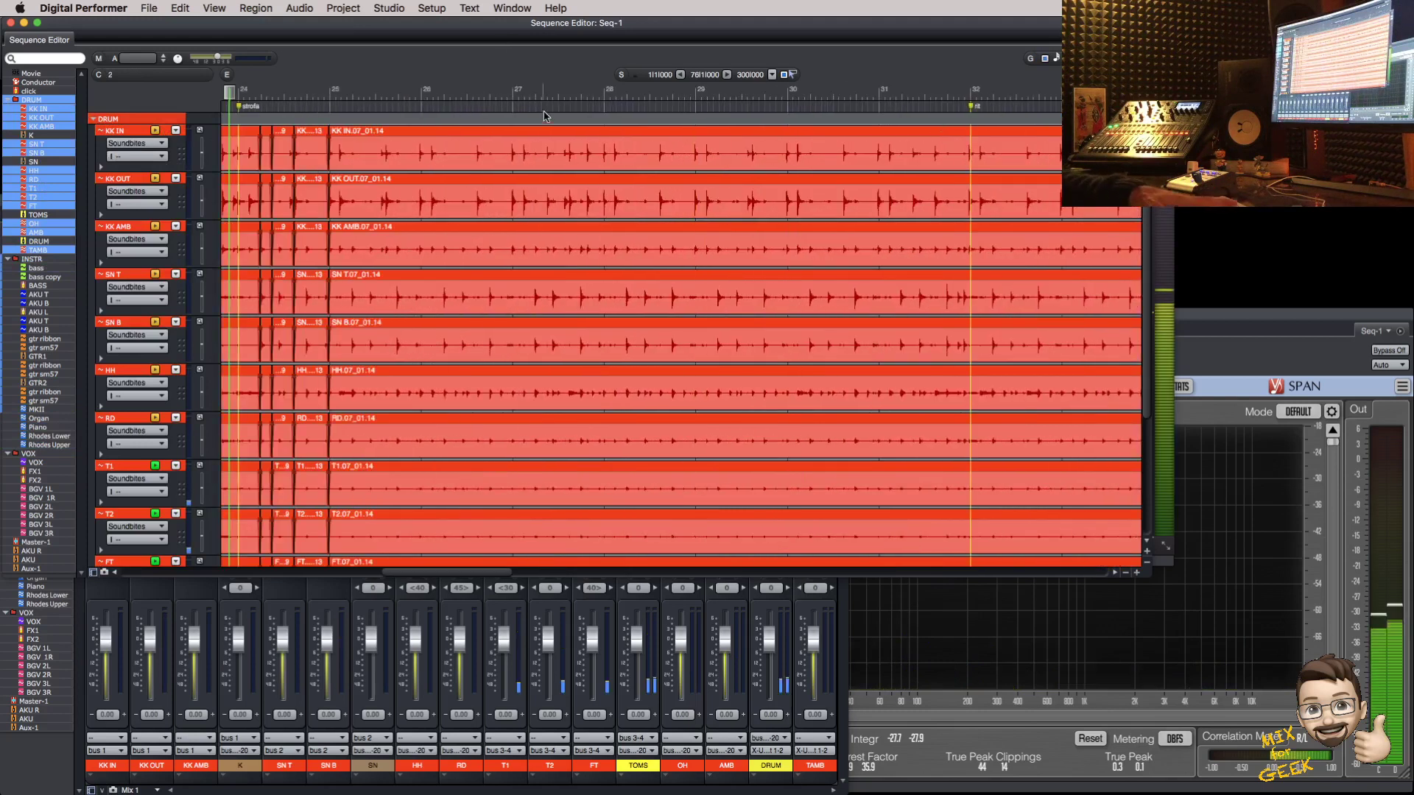
pyautogui.press('space')
pyautogui.press('super+Right')
pyautogui.press('super+Right')
pyautogui.press('super+Right')
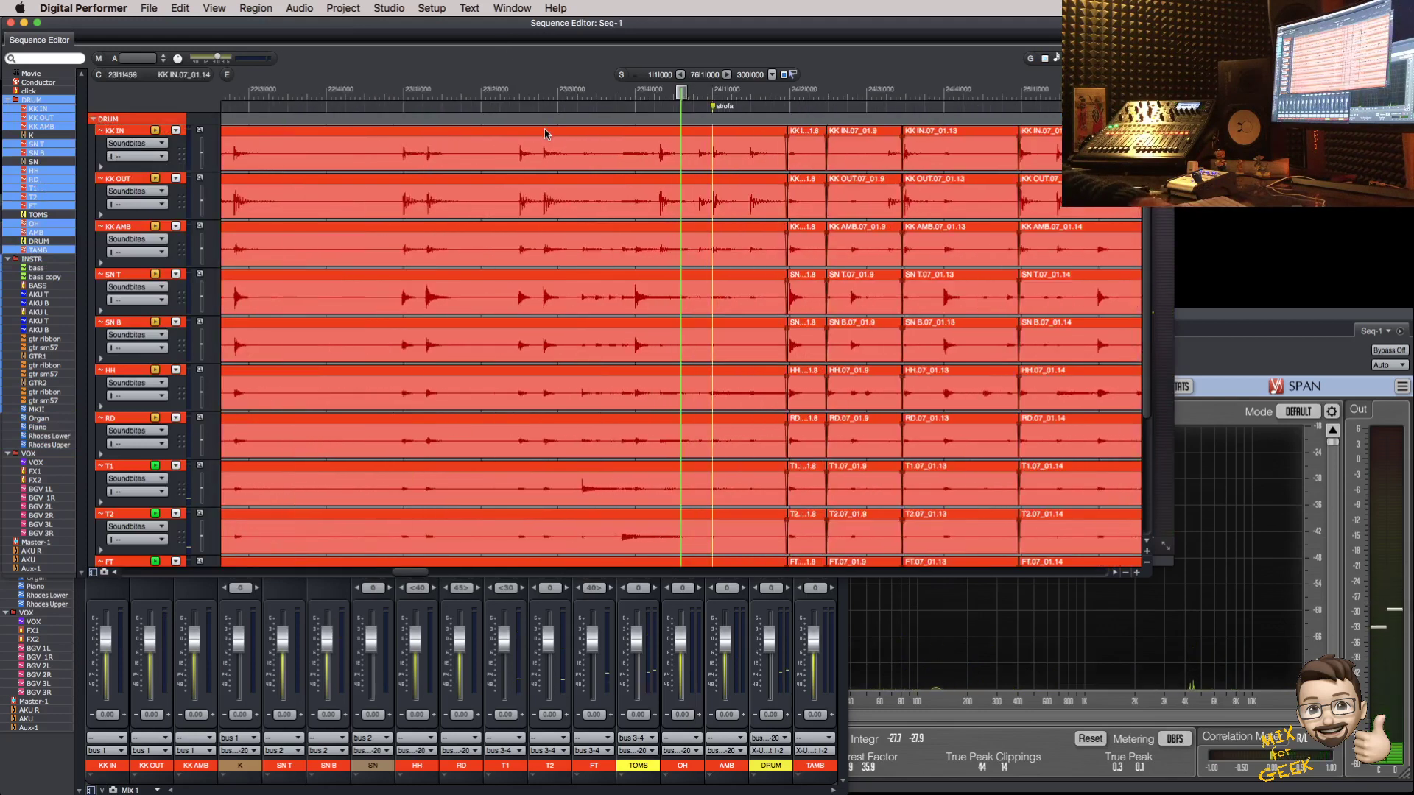
pyautogui.press('super+alt+[')
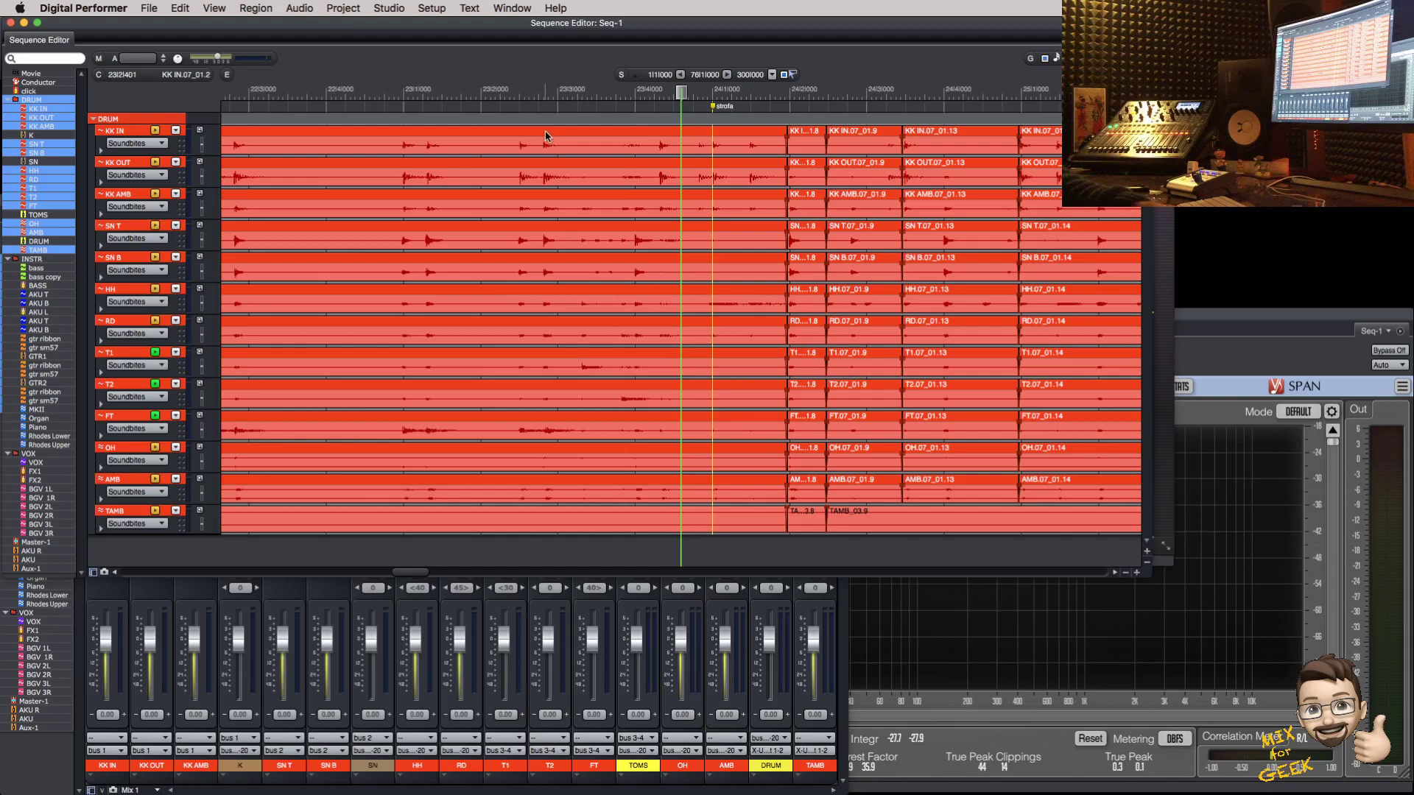
# Step: Audition the tom fill from the middle of bar 23 and again from the start of bar 23
pyautogui.click(516, 99)
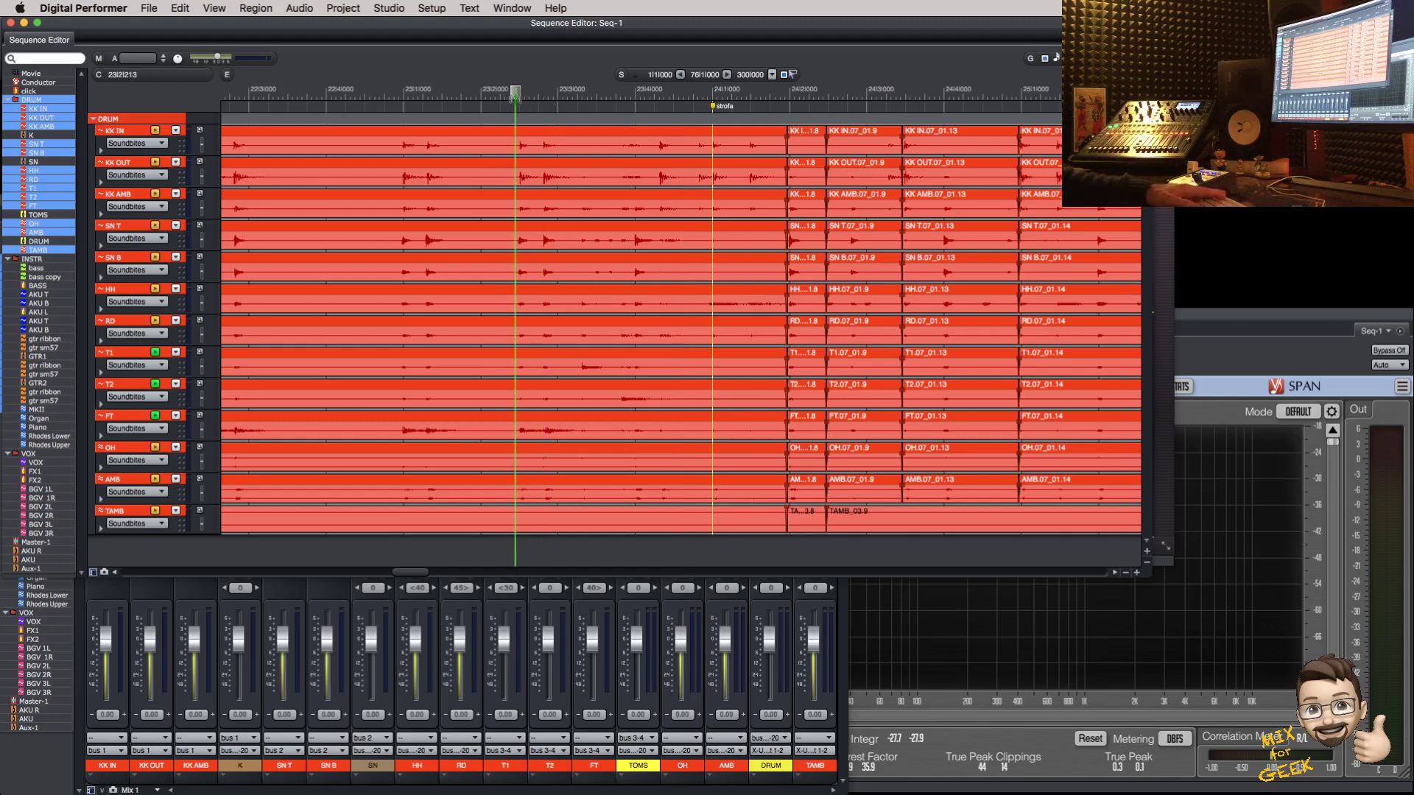
pyautogui.press('space')
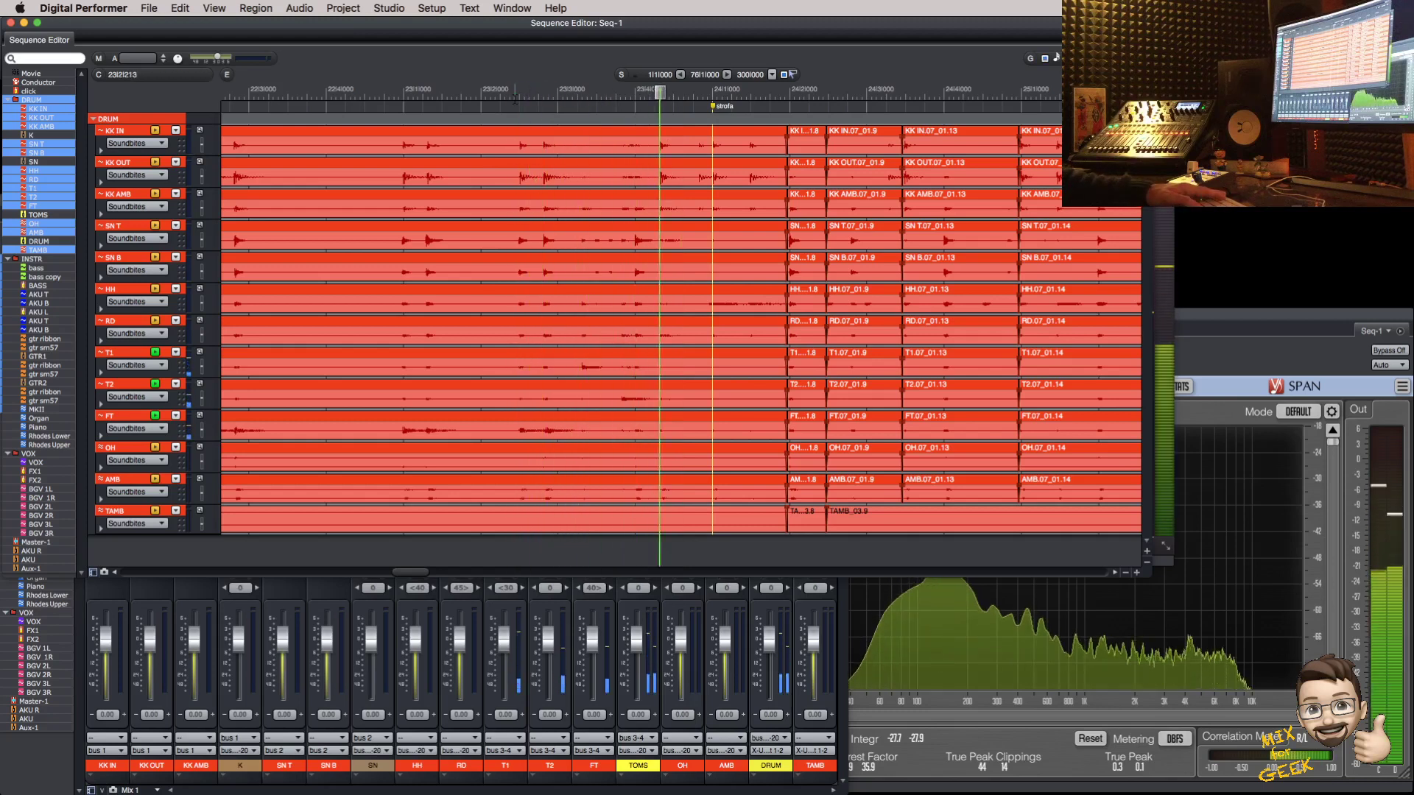
pyautogui.click(403, 91)
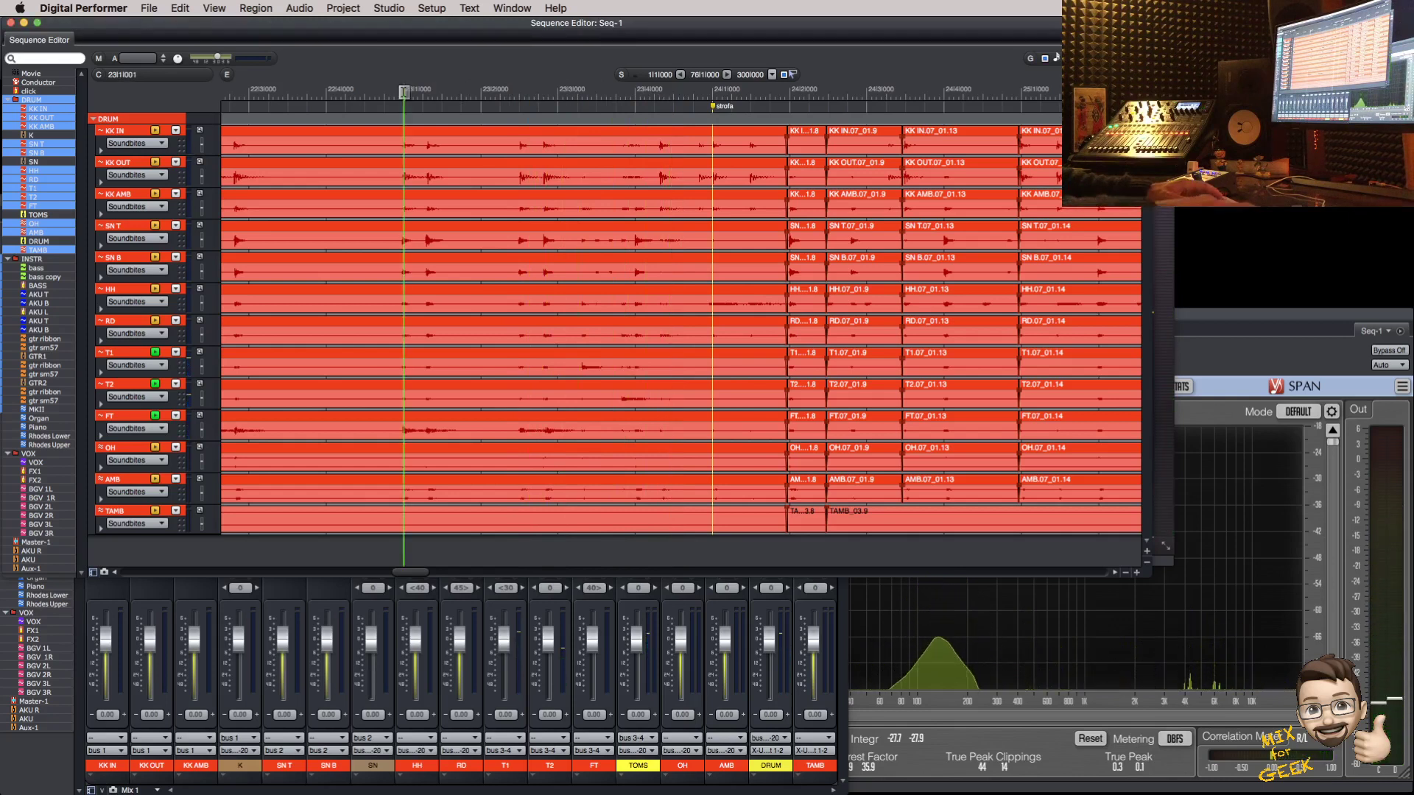
pyautogui.press('space')
pyautogui.press('space')
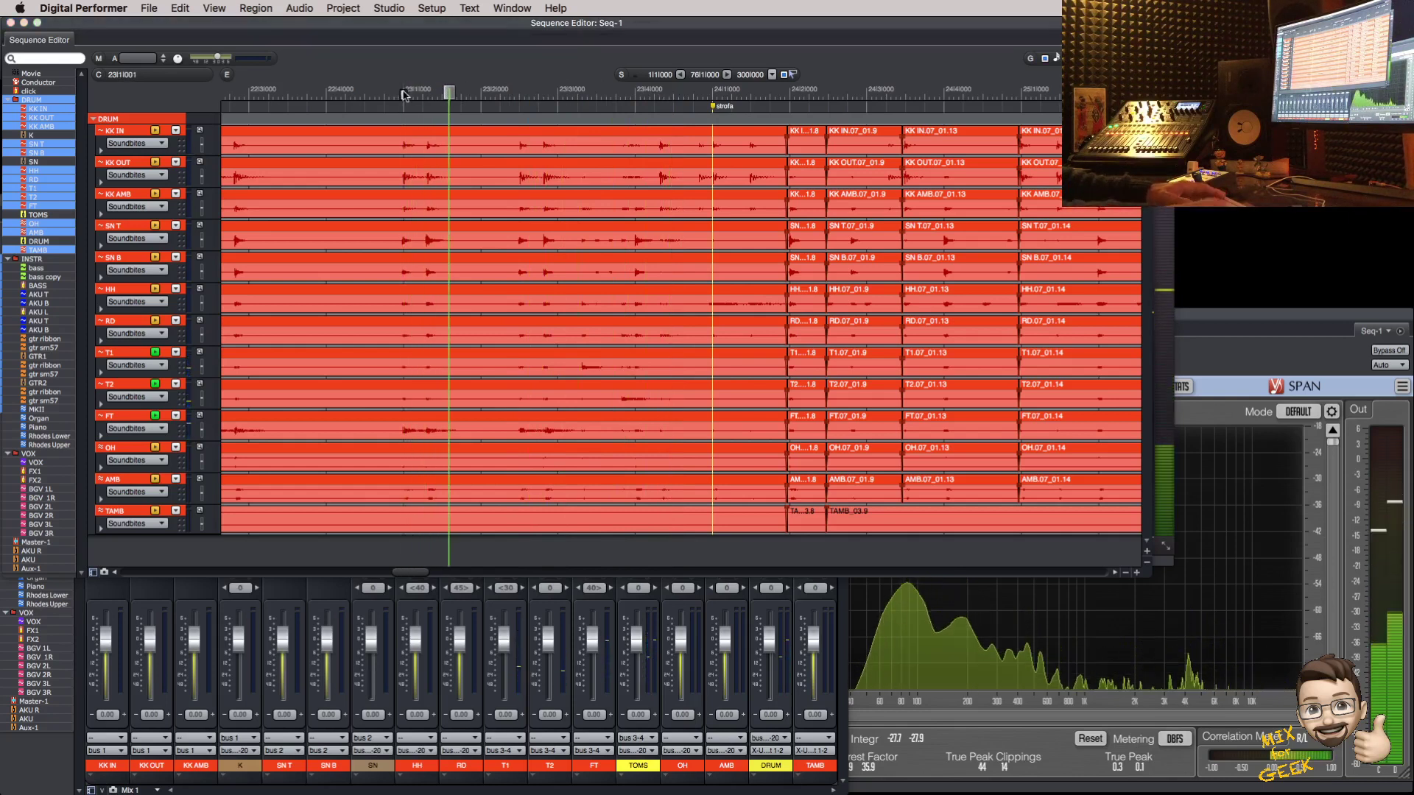
# Step: Set the playback range from 23|1|000 to 24|1|000, return to the Mixing Board and play the tom fill
pyautogui.press('super+Right')
pyautogui.click(402, 92)
pyautogui.press('super+w')
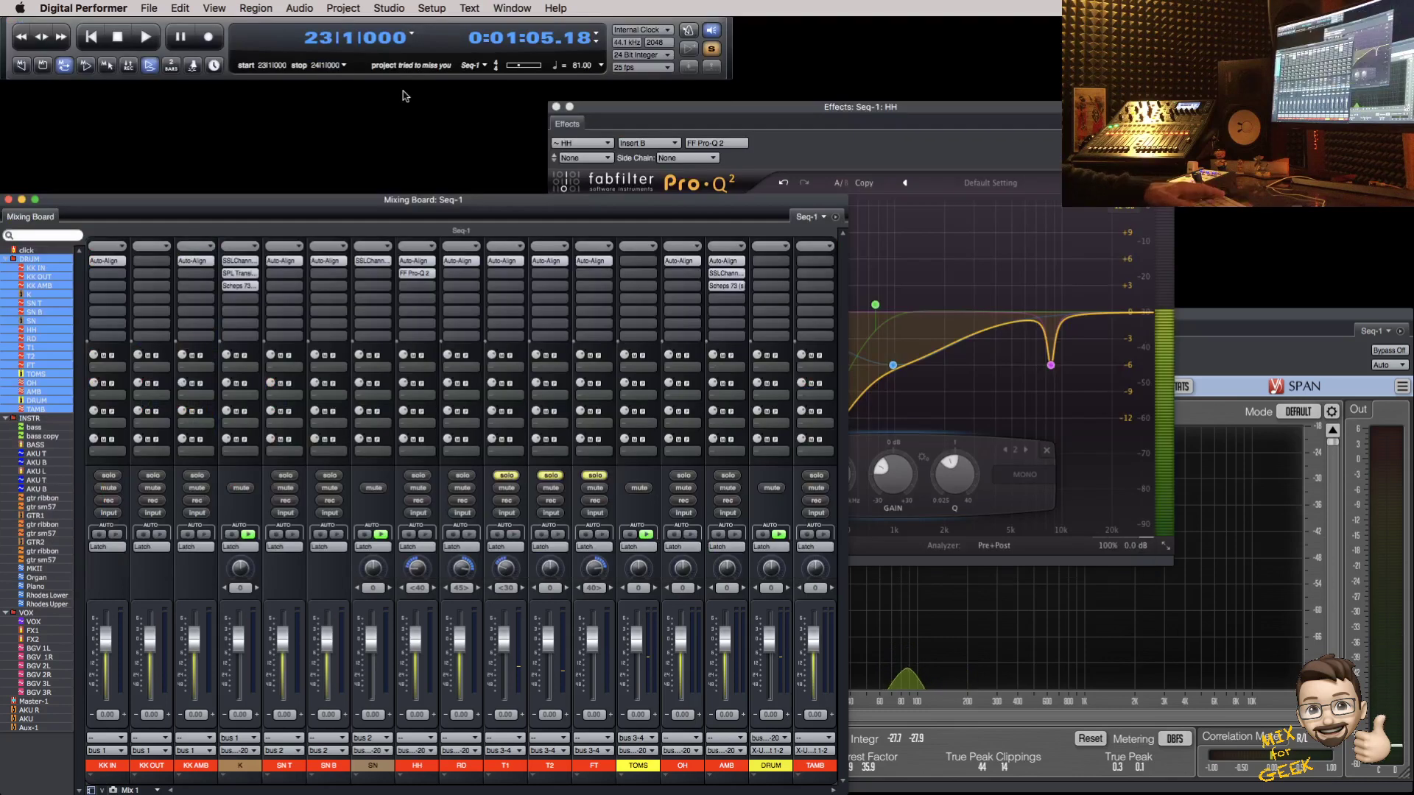
pyautogui.press('space')
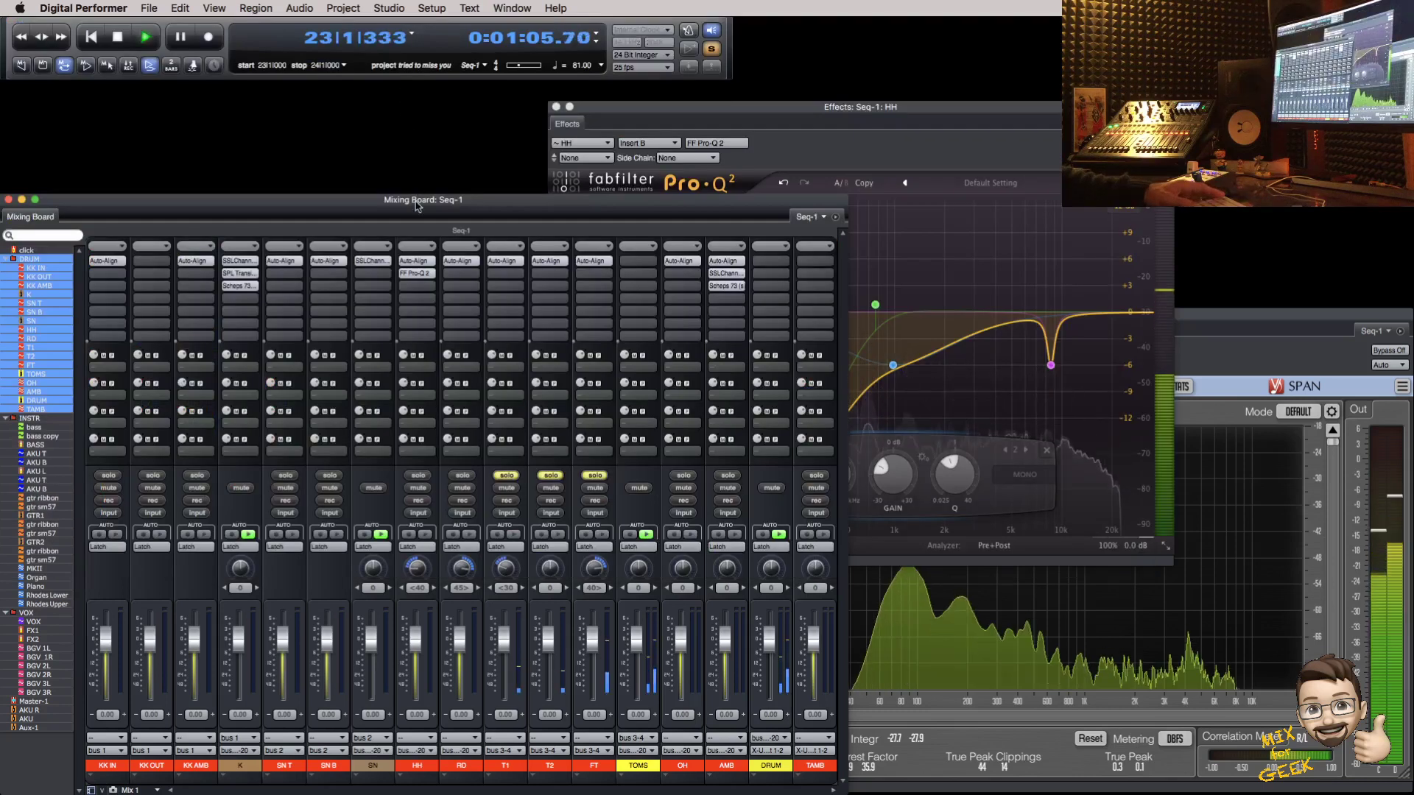
# Step: Insert the stereo Waves CLA Drums plug-in in the first effect slot of TOMS
pyautogui.click(637, 260)
pyautogui.moveTo(721, 638)
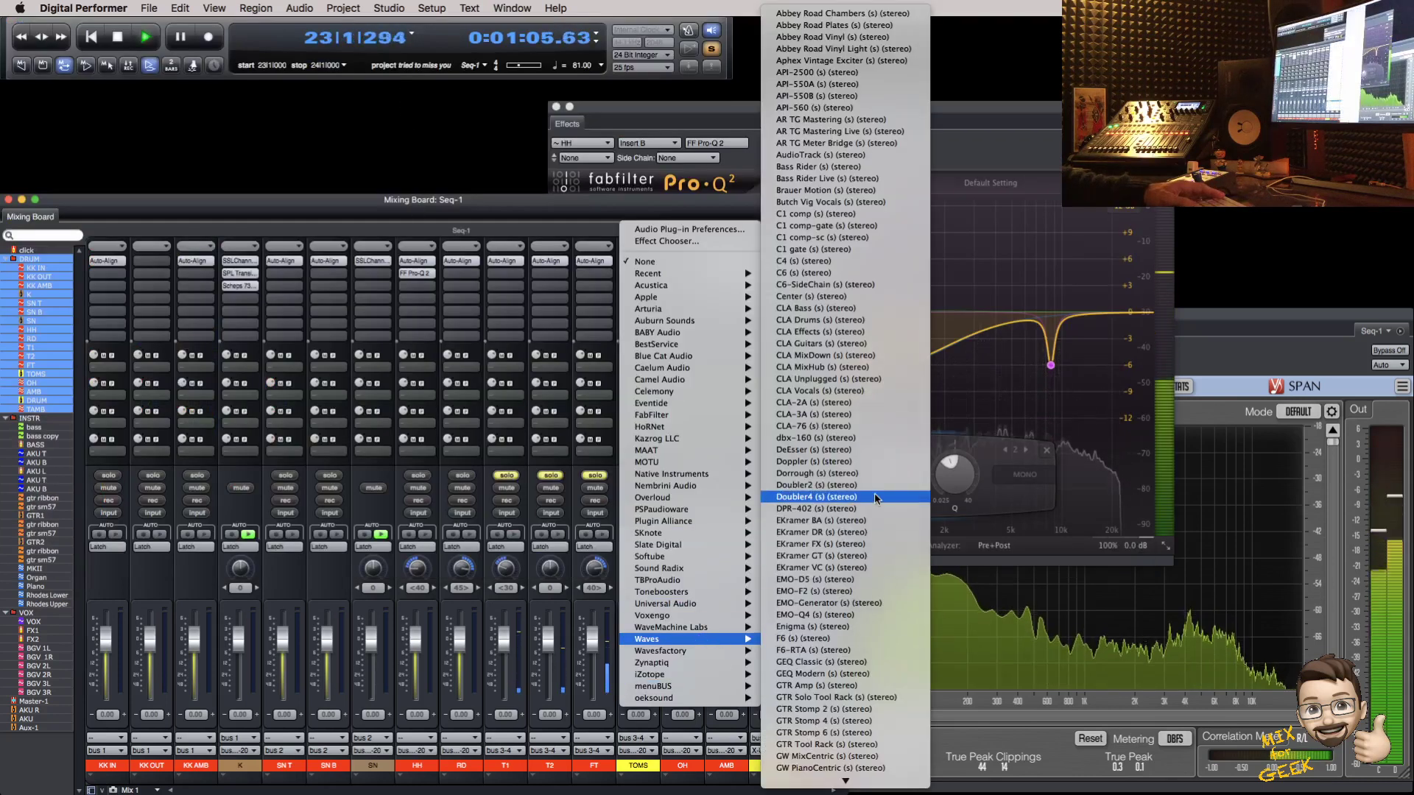
pyautogui.click(823, 320)
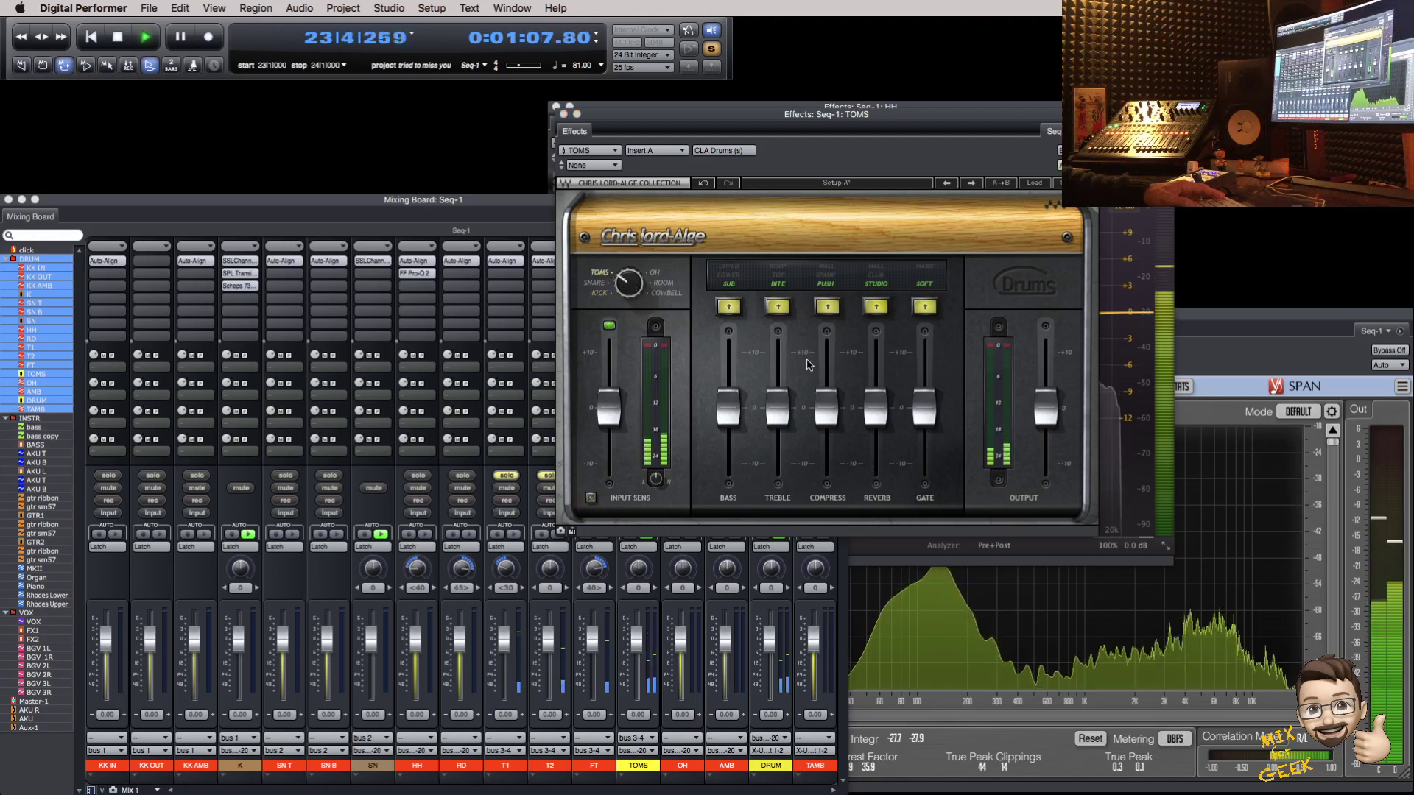
# Step: Raise the treble, compress and gate levels in CLA Drums, choose Club reverb slightly lowered, set bass to Lower, and close the plug-in
pyautogui.moveTo(785, 398); pyautogui.dragTo(830, 418)
pyautogui.moveTo(835, 417); pyautogui.dragTo(834, 402)
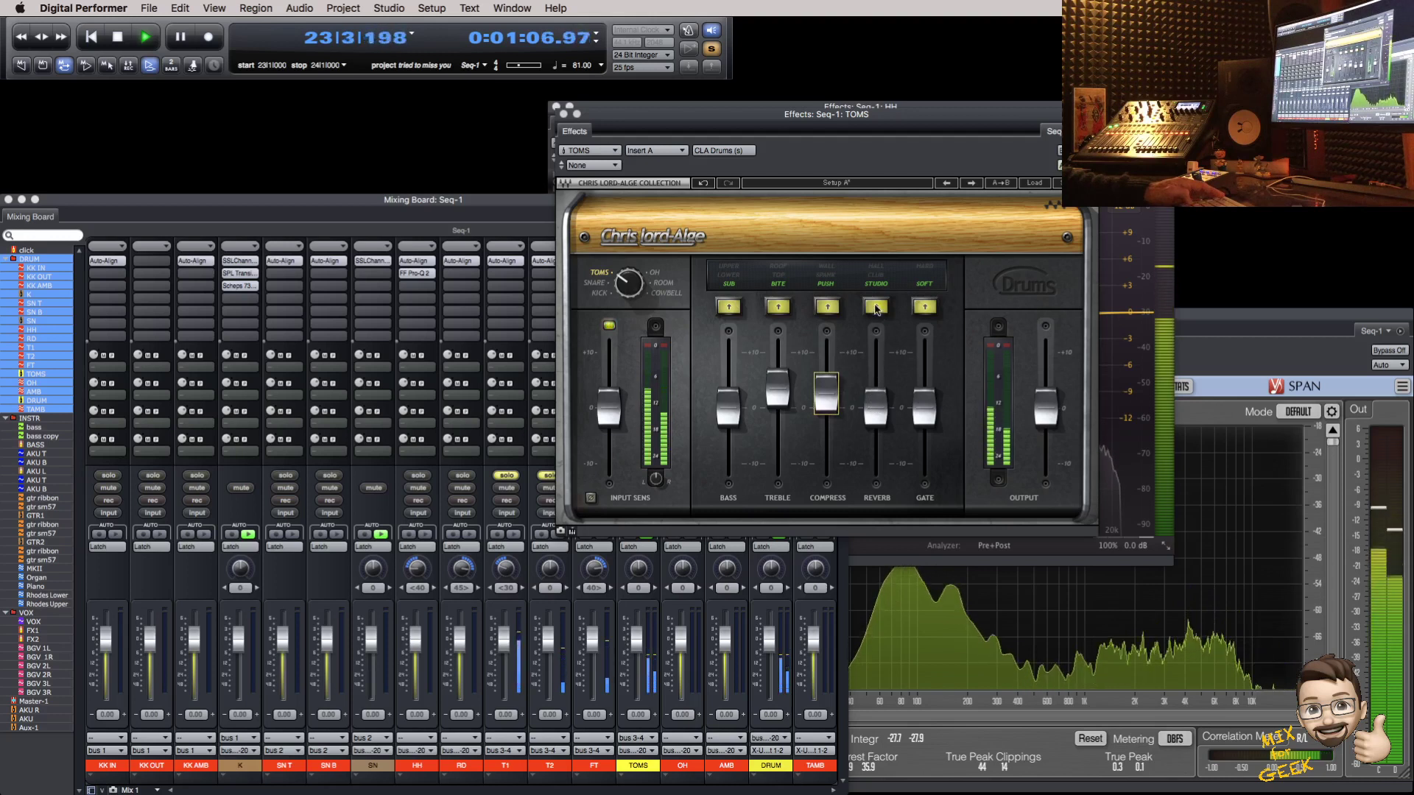
pyautogui.moveTo(875, 407); pyautogui.dragTo(875, 407)
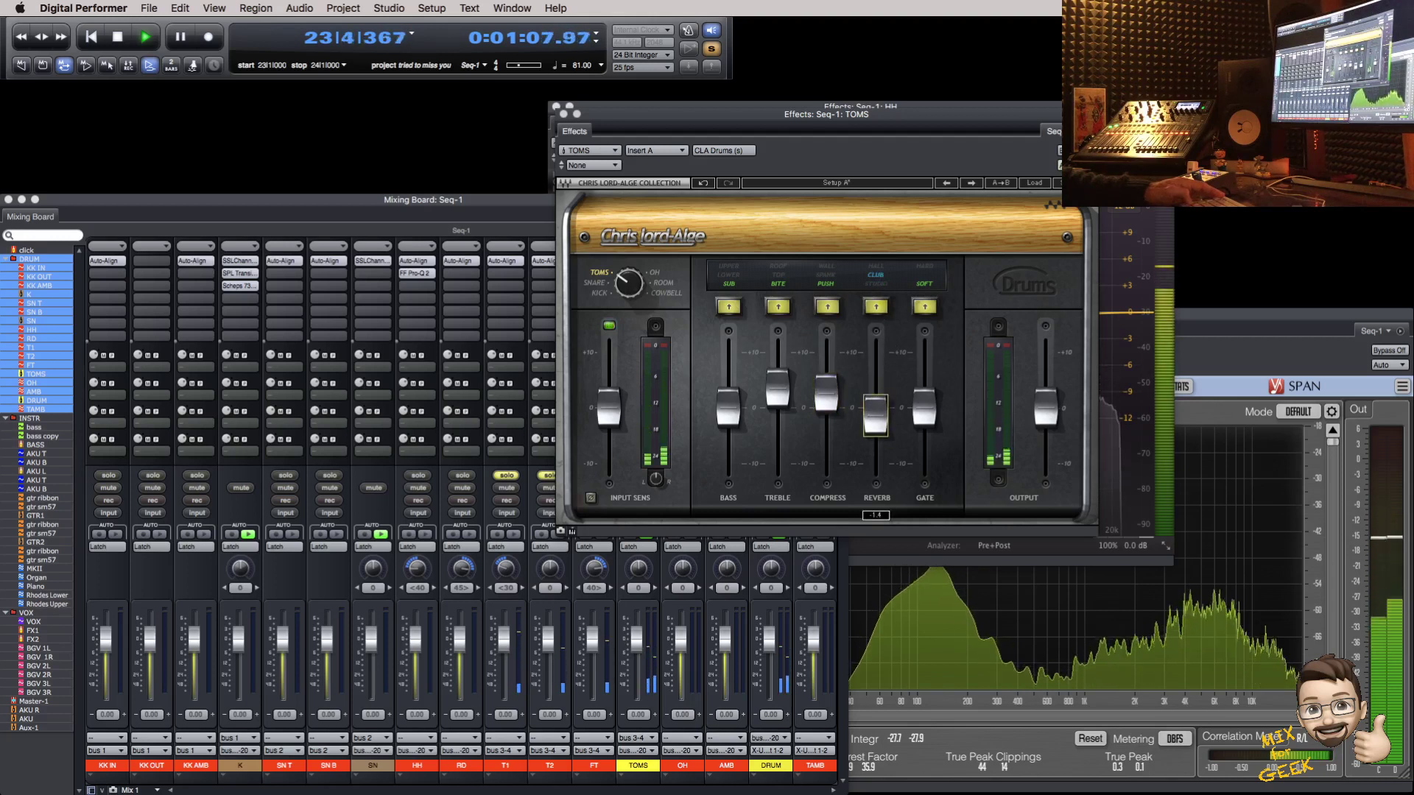
pyautogui.moveTo(924, 407); pyautogui.dragTo(930, 376)
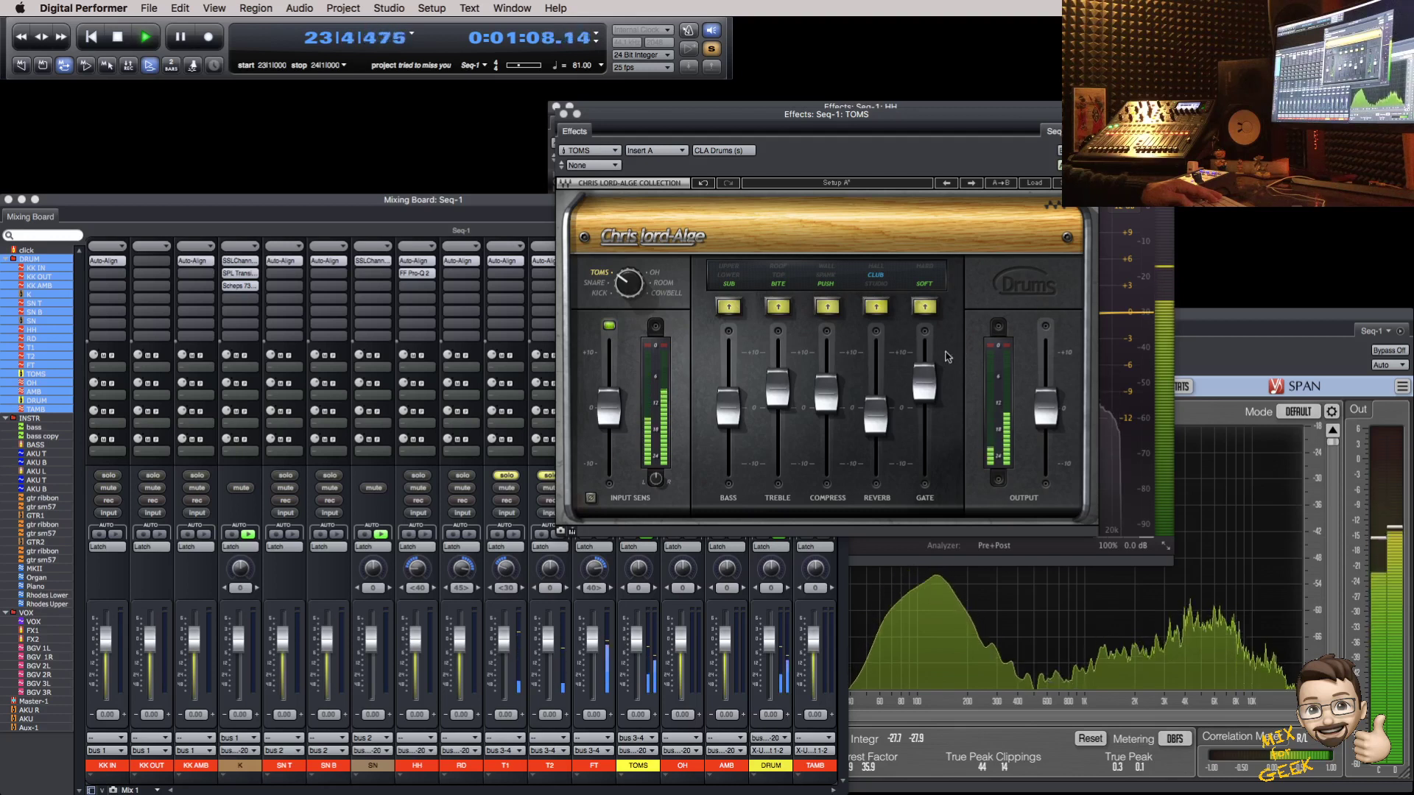
pyautogui.click(728, 308)
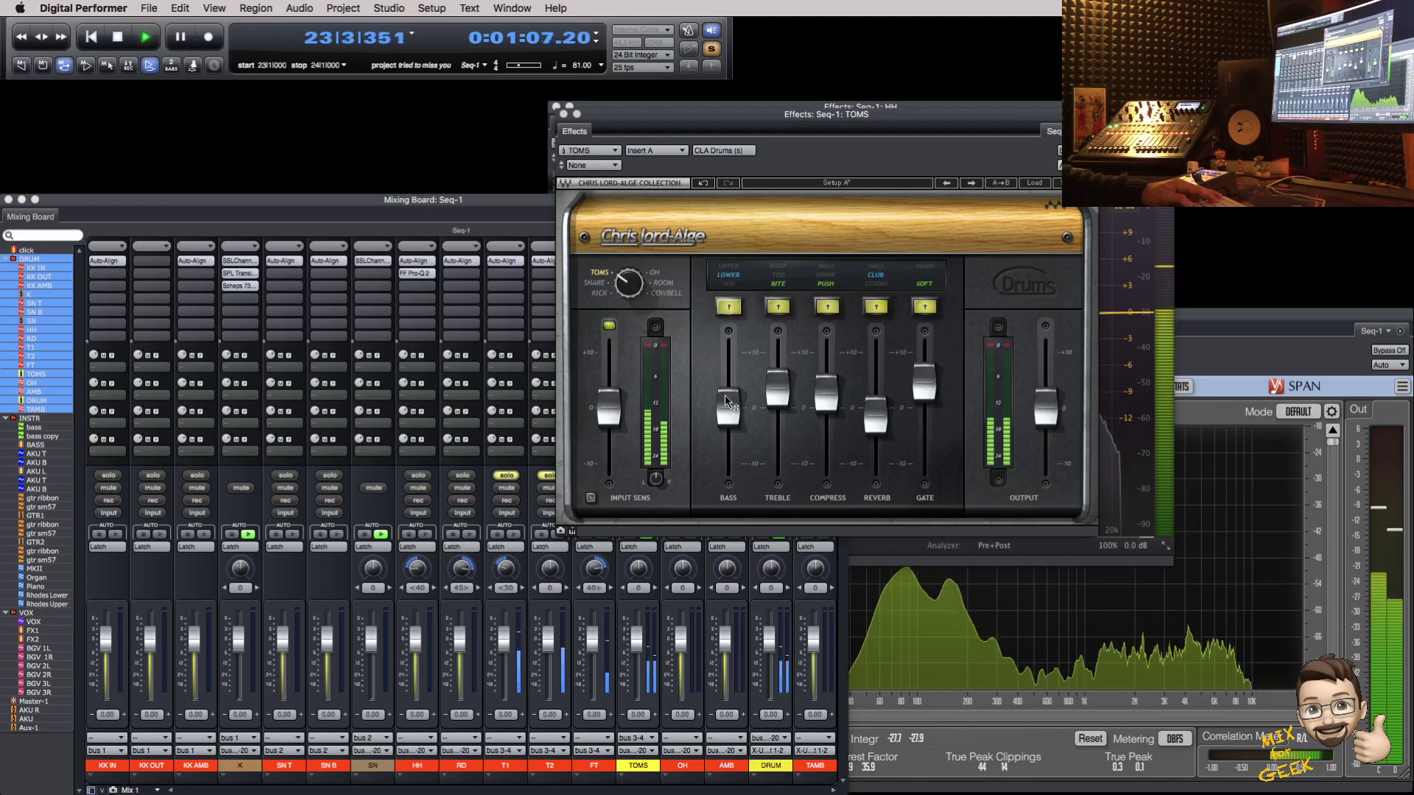
pyautogui.press('super+w')
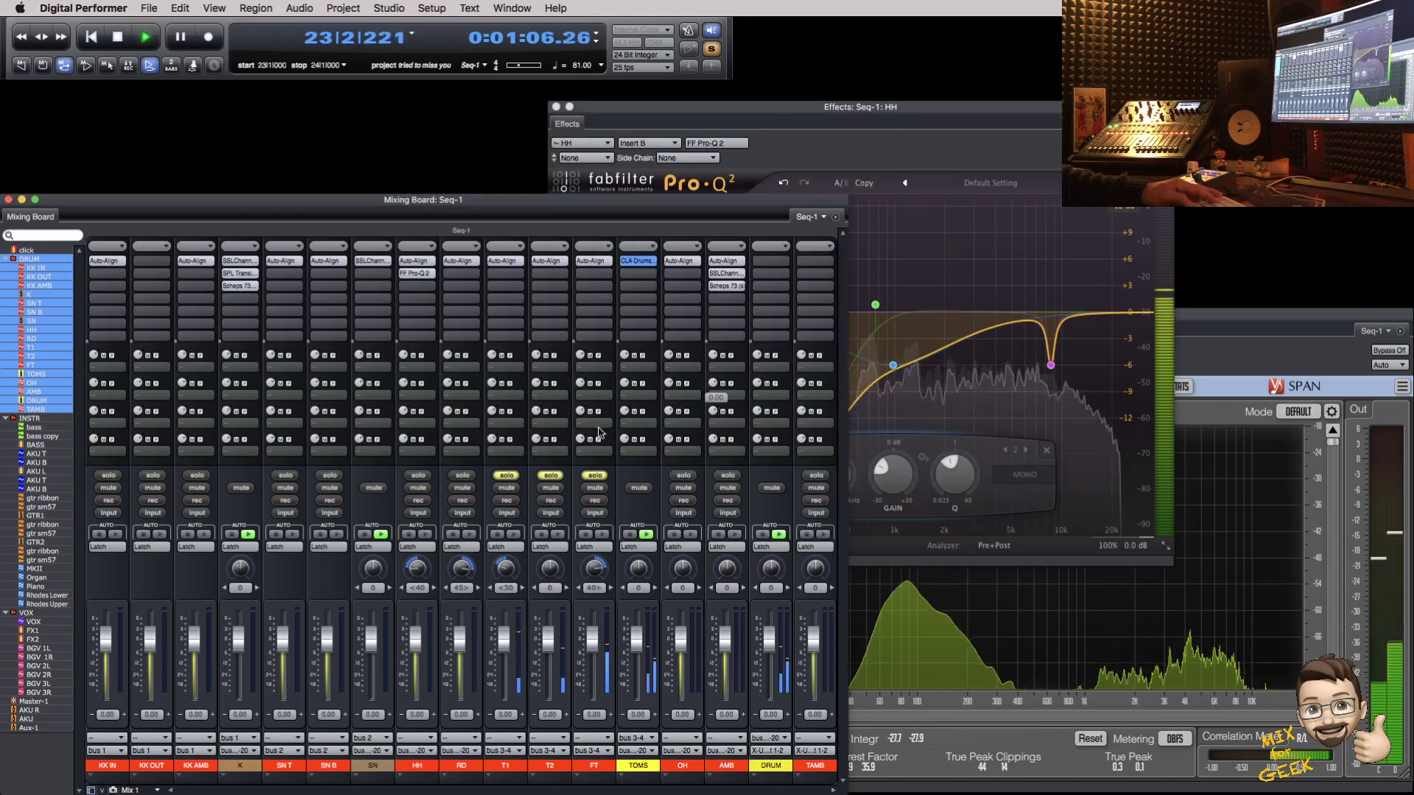
# Step: Solo T2 alone and insert FF Pro-Q 2 (mono) in its second effect slot
pyautogui.keyDown('alt'); pyautogui.click(589, 476); pyautogui.keyUp('alt')
pyautogui.click(552, 476)
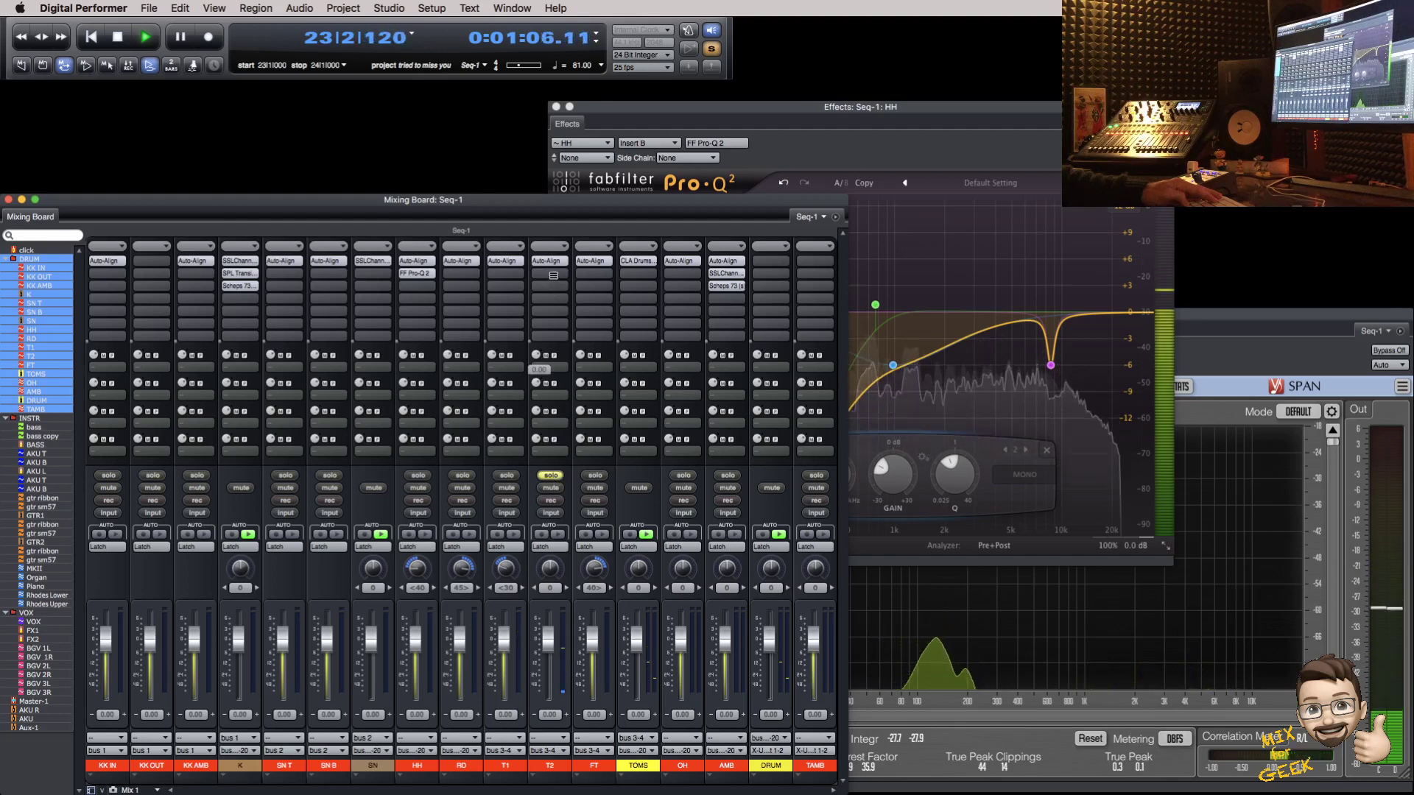
pyautogui.click(553, 275)
pyautogui.moveTo(626, 427)
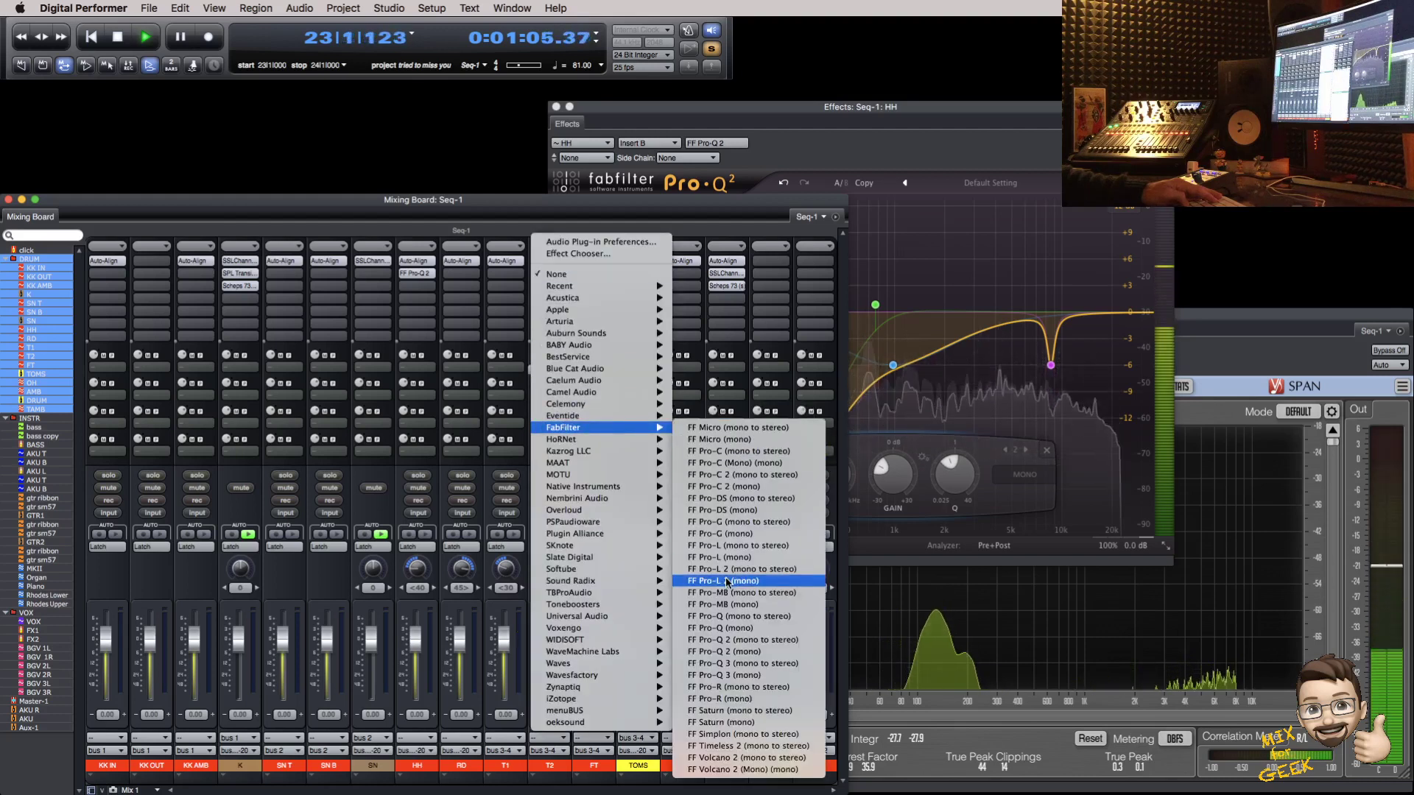
pyautogui.click(736, 652)
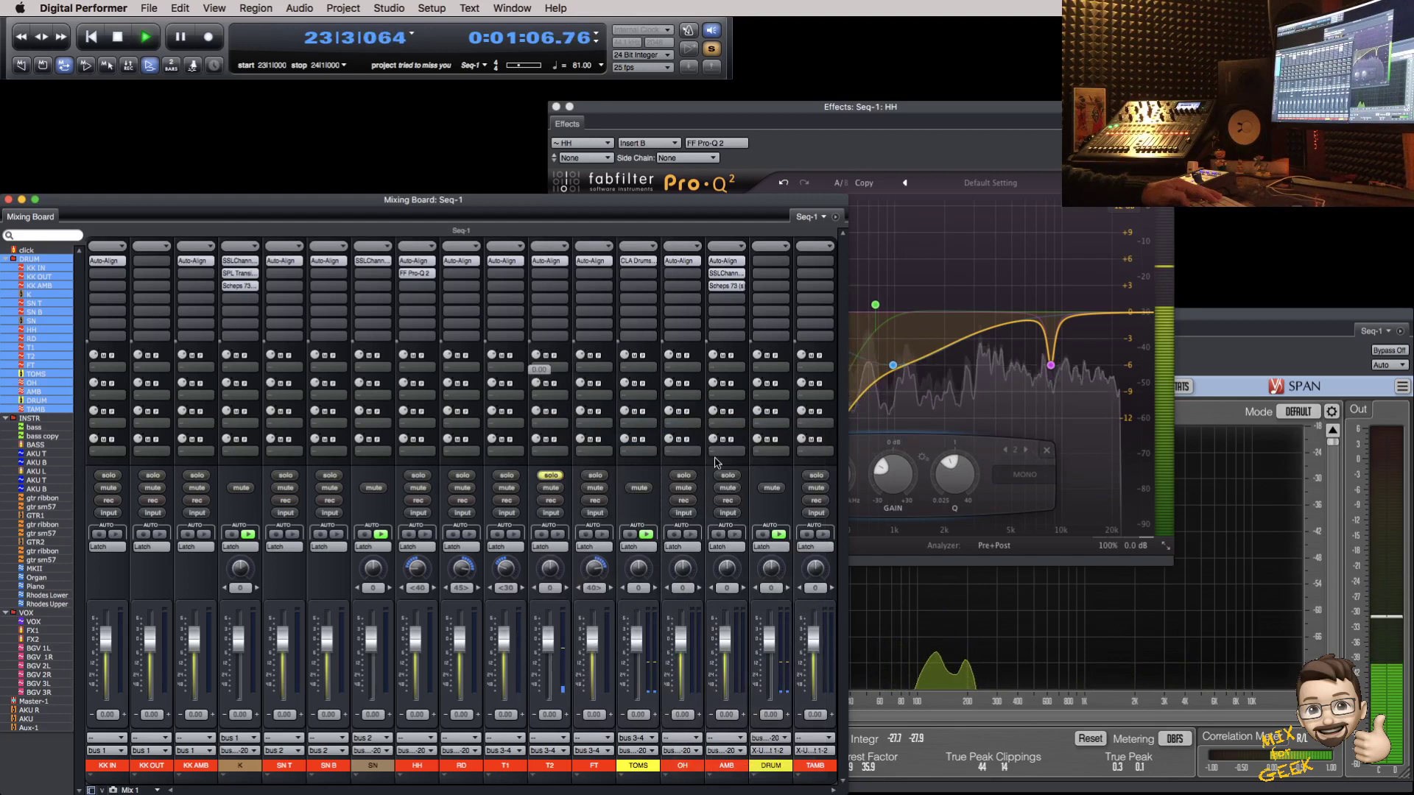
# Step: Add a narrow bell at about 133 Hz with Q about 5 on T2, try -6 dB gain, and settle on -3 dB
pyautogui.moveTo(737, 318); pyautogui.dragTo(756, 245)
pyautogui.scroll(5, 740, 299)
pyautogui.doubleClick(757, 480)
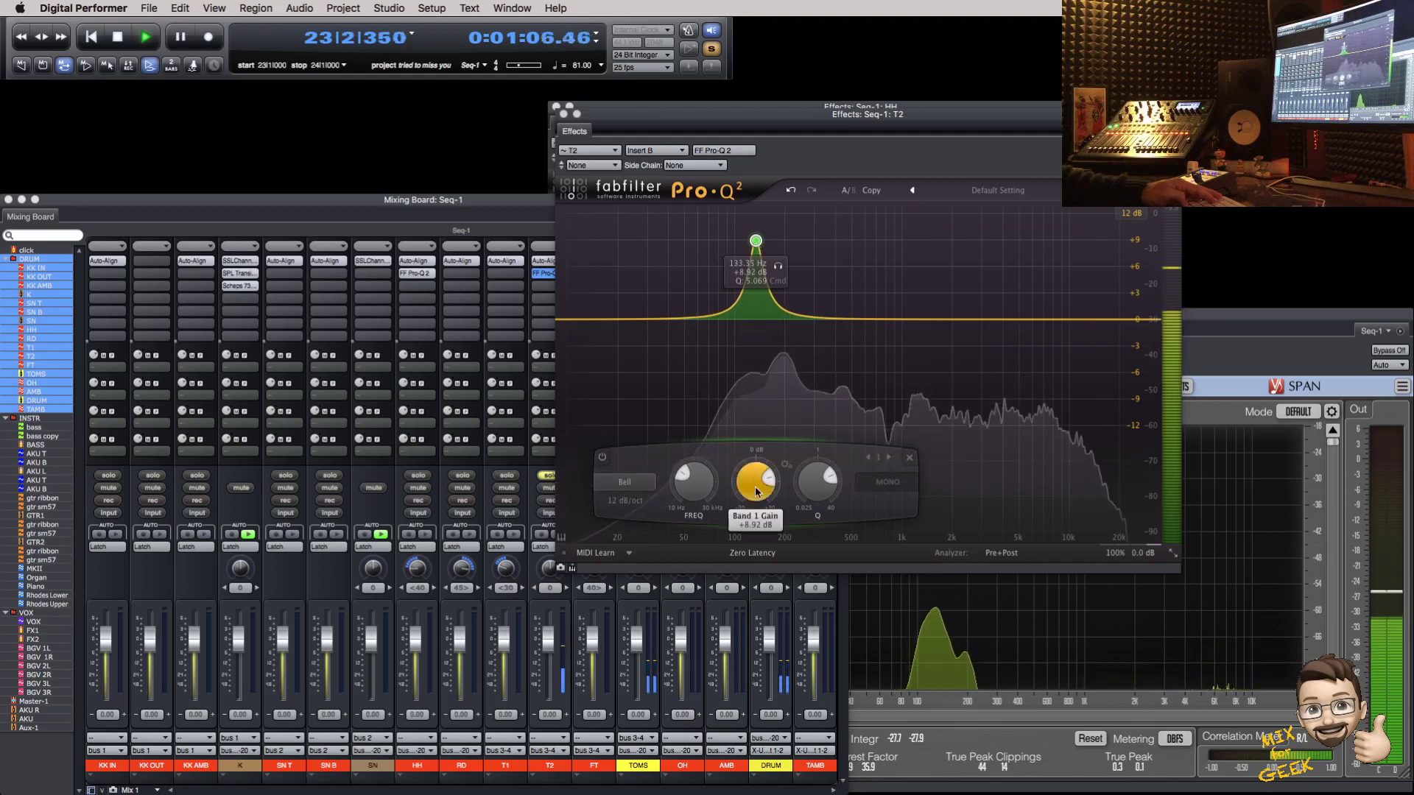
pyautogui.write('-6')
pyautogui.press('Return')
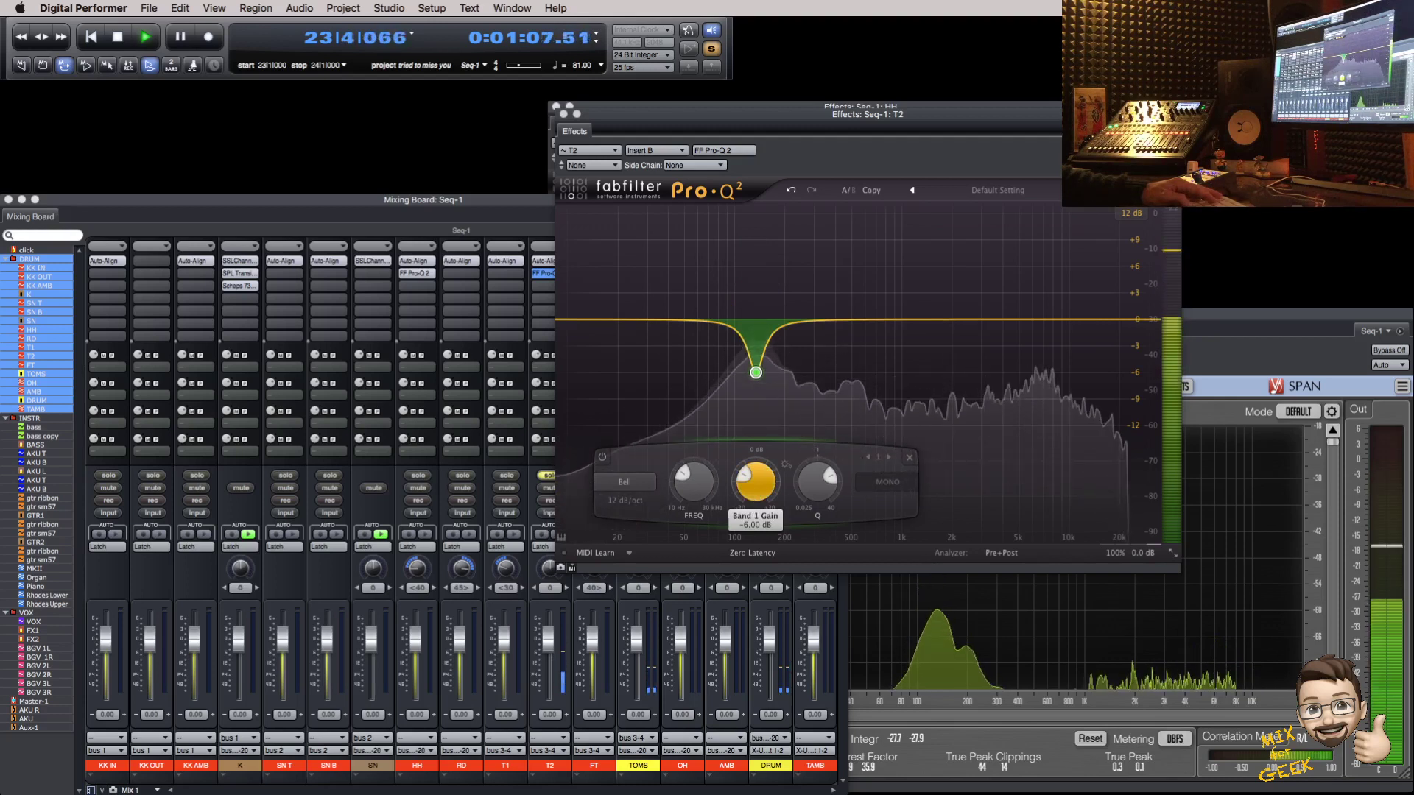
pyautogui.doubleClick(759, 466)
pyautogui.write('-3')
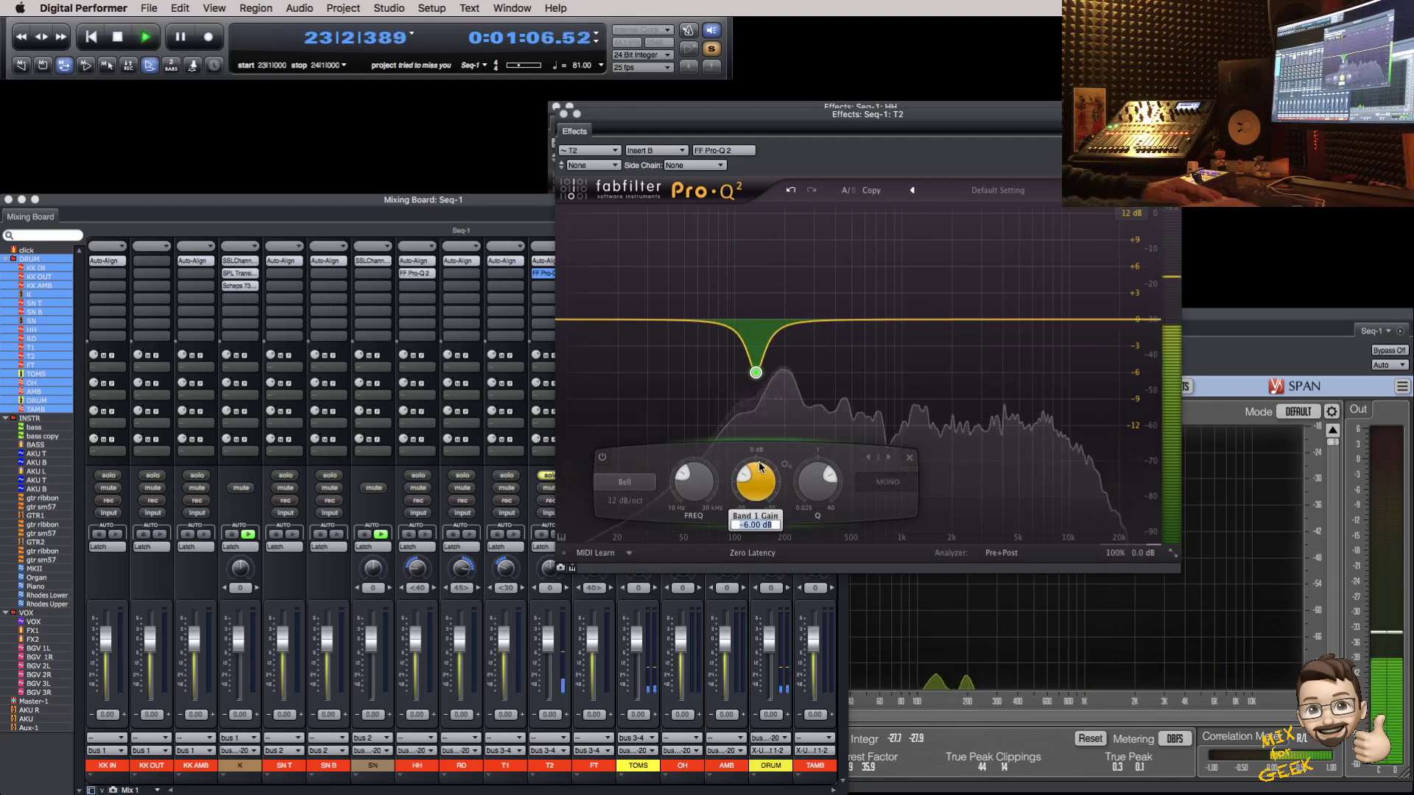
pyautogui.press('Return')
pyautogui.press('super+w')
# Step: Solo T1 alongside T2 to hear both toms, stop playback and clear both solos
pyautogui.click(505, 476)
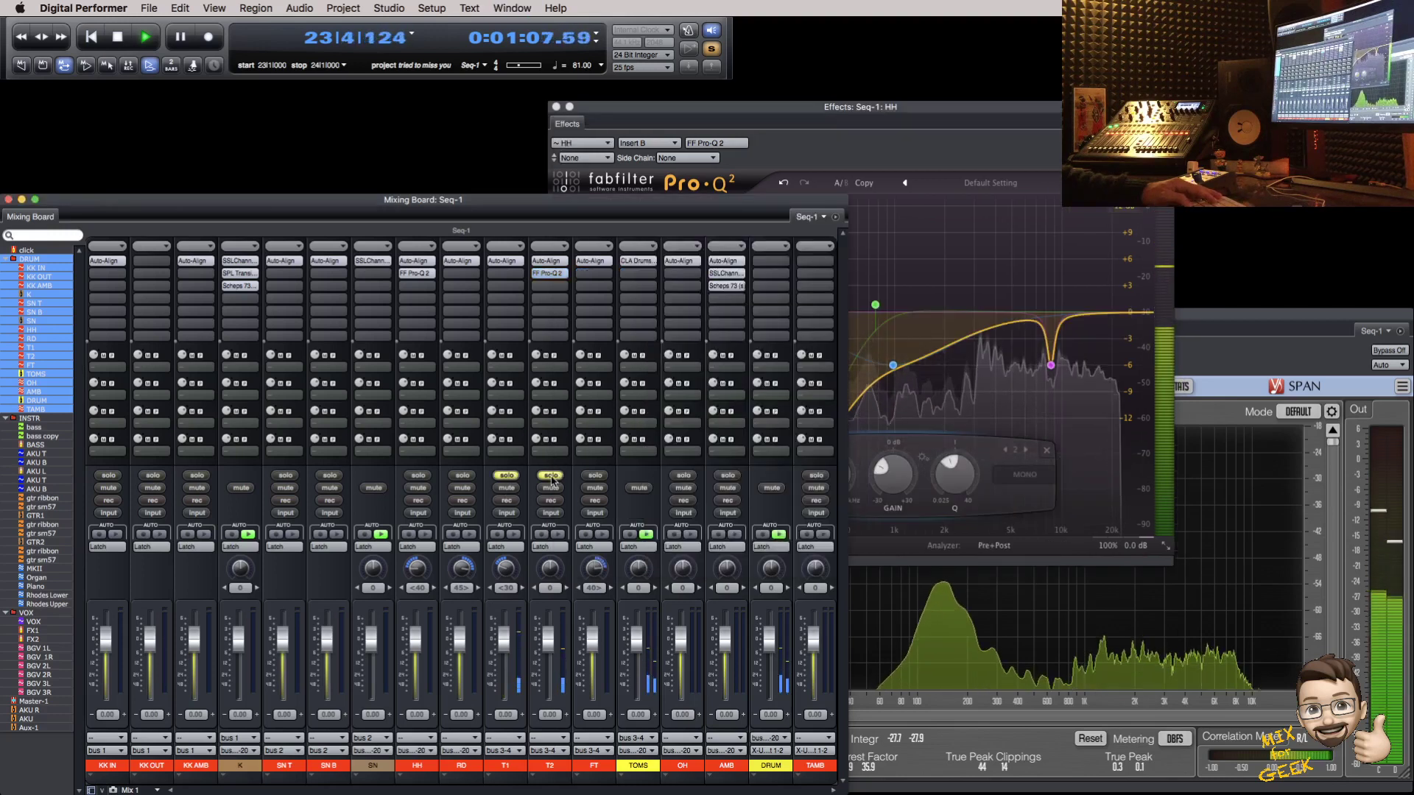
pyautogui.press('space')
pyautogui.click(545, 476)
pyautogui.click(514, 476)
# Step: Move the playhead to bar 6, start playback and solo the drum tracks from KK IN through AMB
pyautogui.press('.')
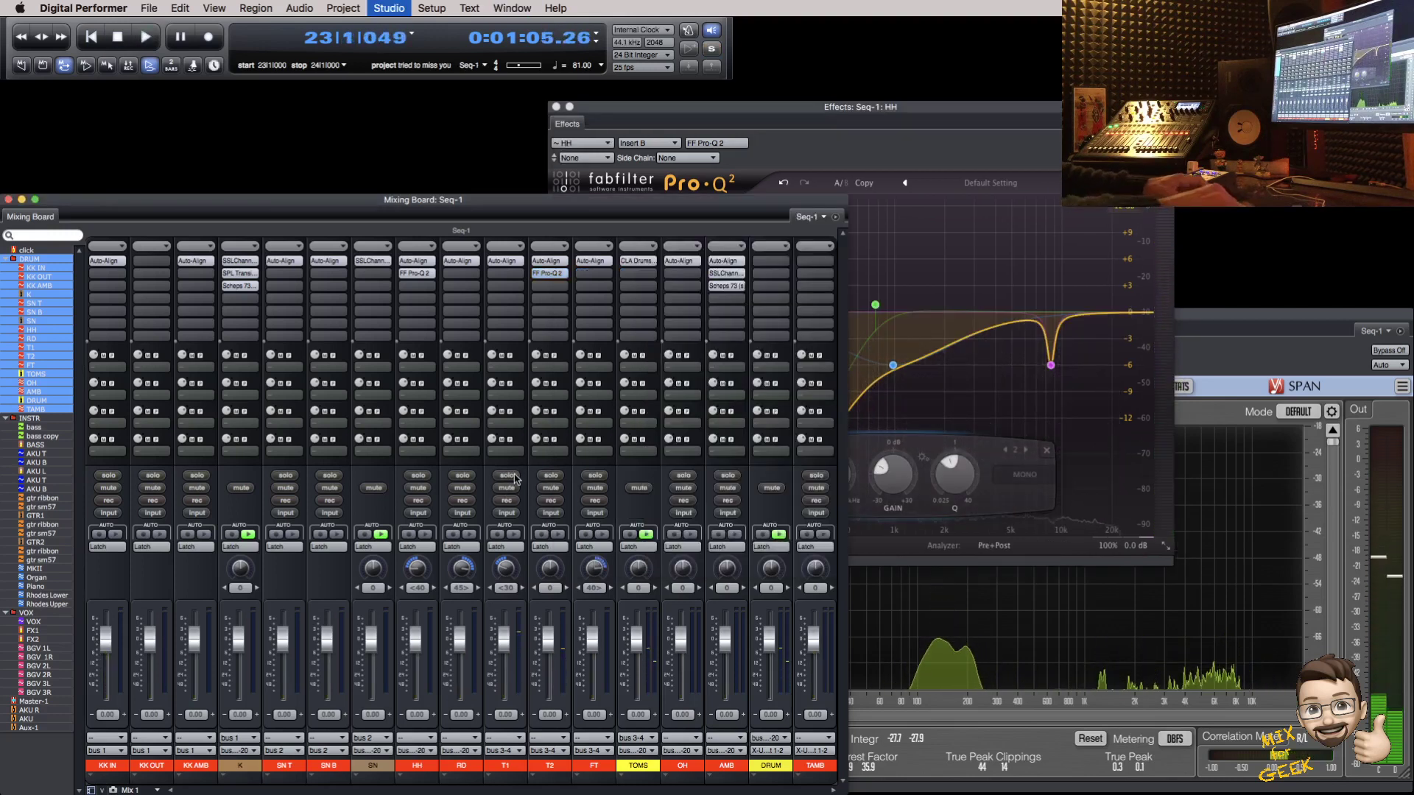
pyautogui.write('6')
pyautogui.press('Return')
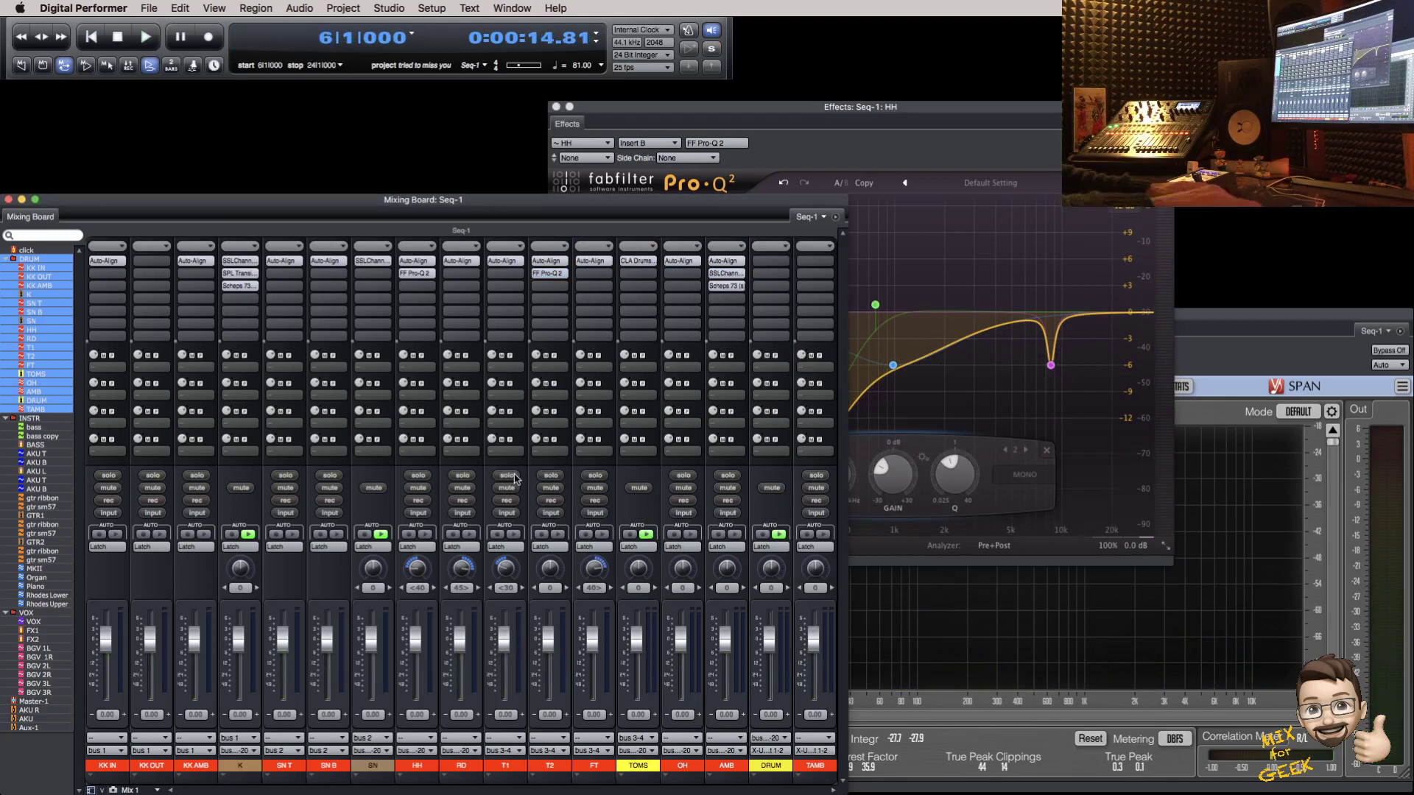
pyautogui.press('space')
pyautogui.moveTo(108, 475); pyautogui.dragTo(727, 476)
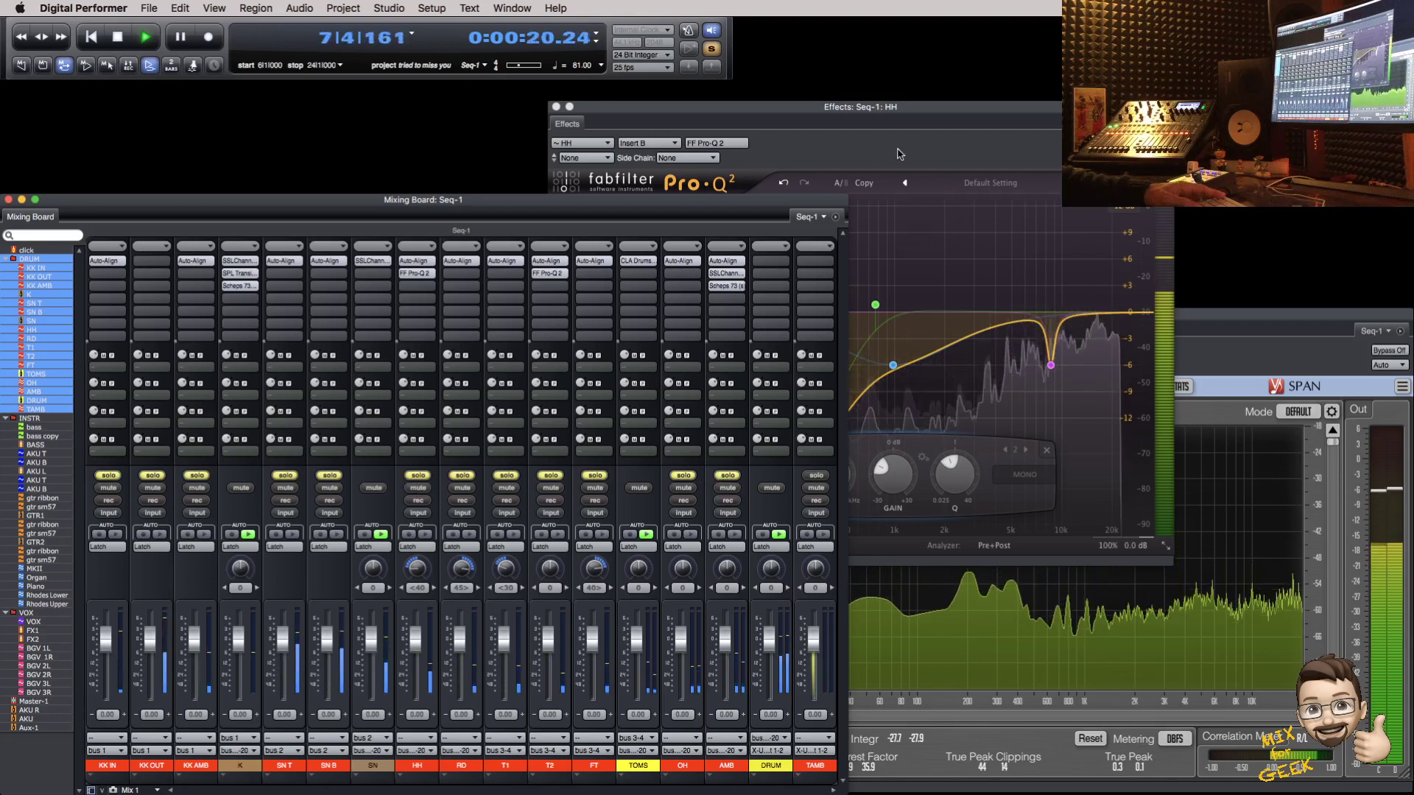
# Step: Close HH's equalizer window and lower the HH fader to -6 dB
pyautogui.click(896, 151)
pyautogui.press('super+w')
pyautogui.click(938, 318)
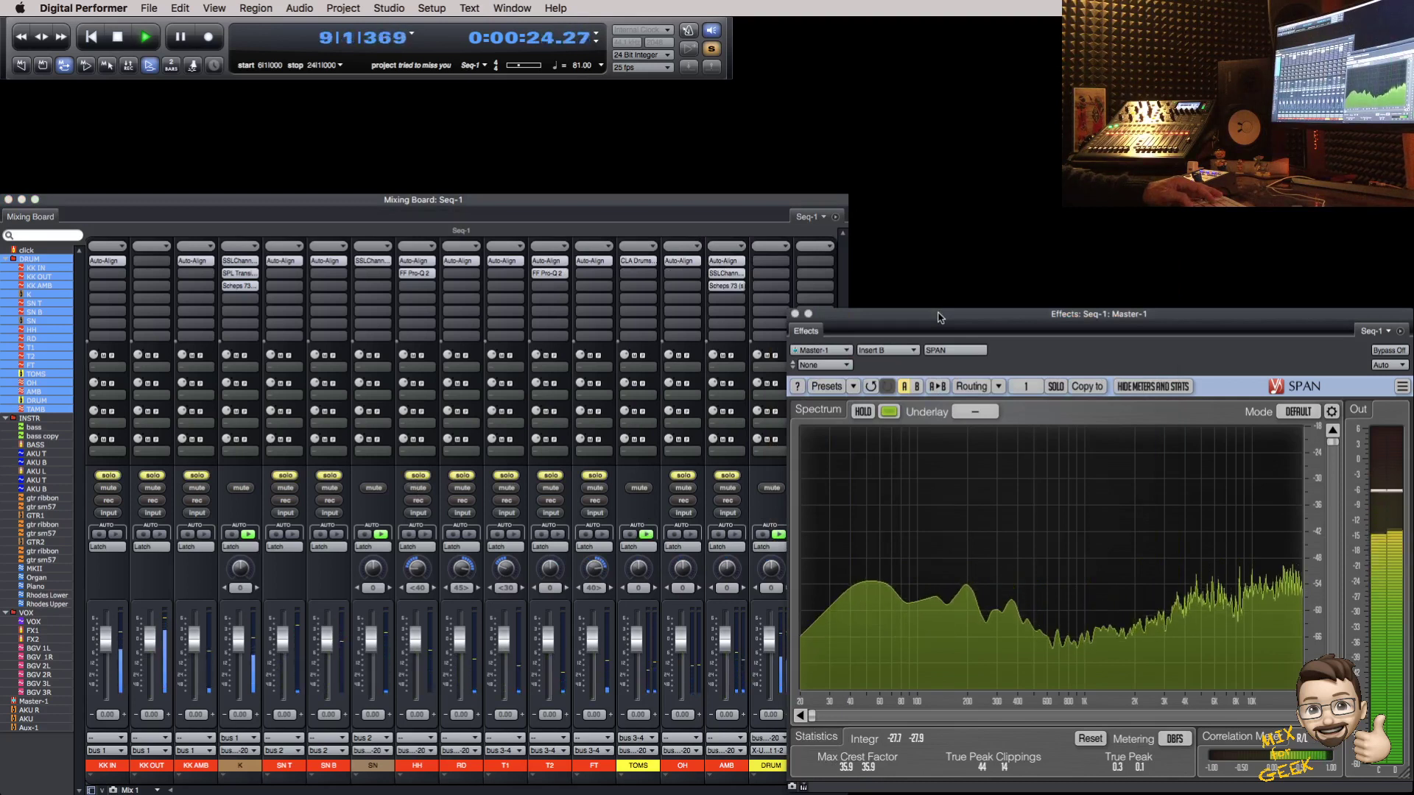
pyautogui.moveTo(417, 652); pyautogui.dragTo(417, 662)
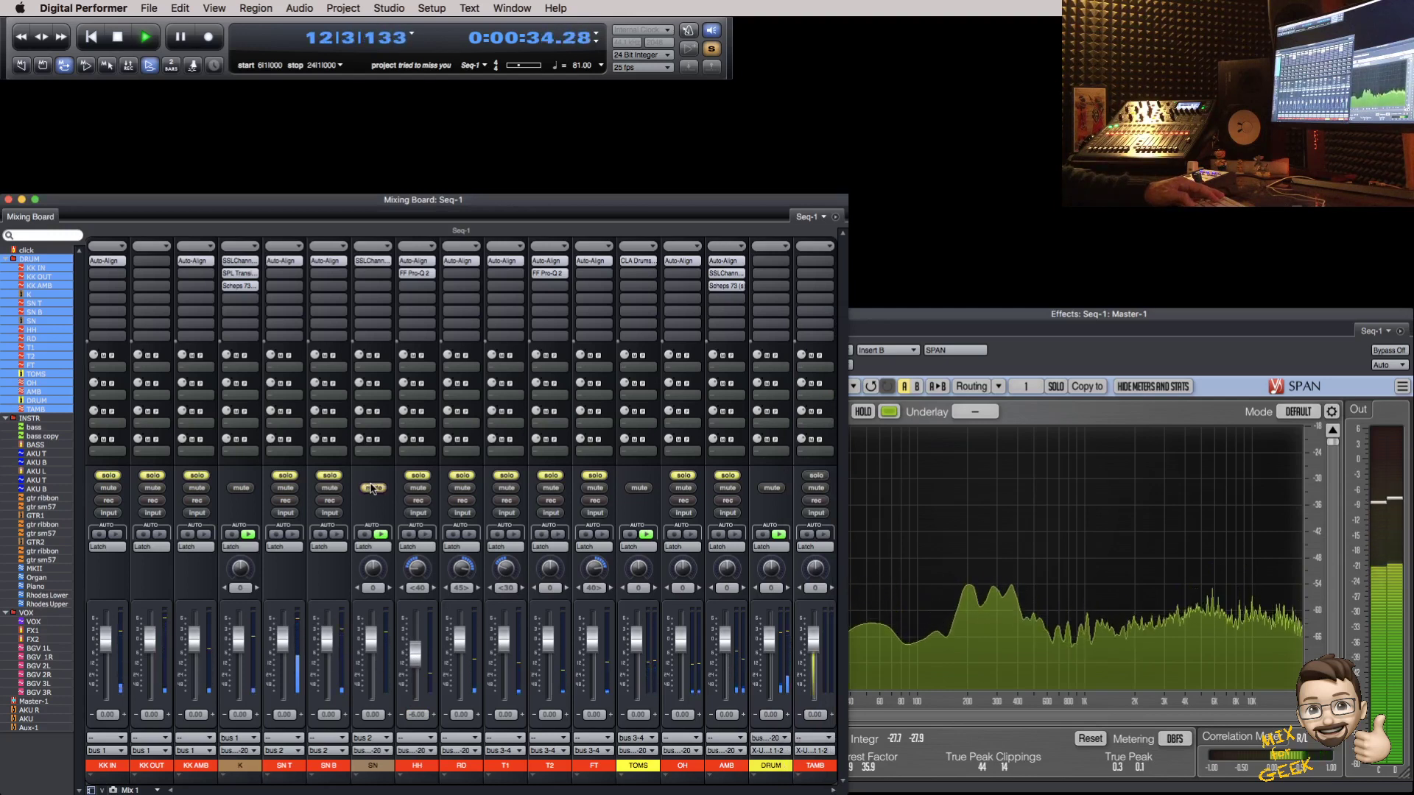
# Step: Solo only SN T and SN B, and unmute the SN bus
pyautogui.keyDown('alt'); pyautogui.click(329, 475); pyautogui.keyUp('alt')
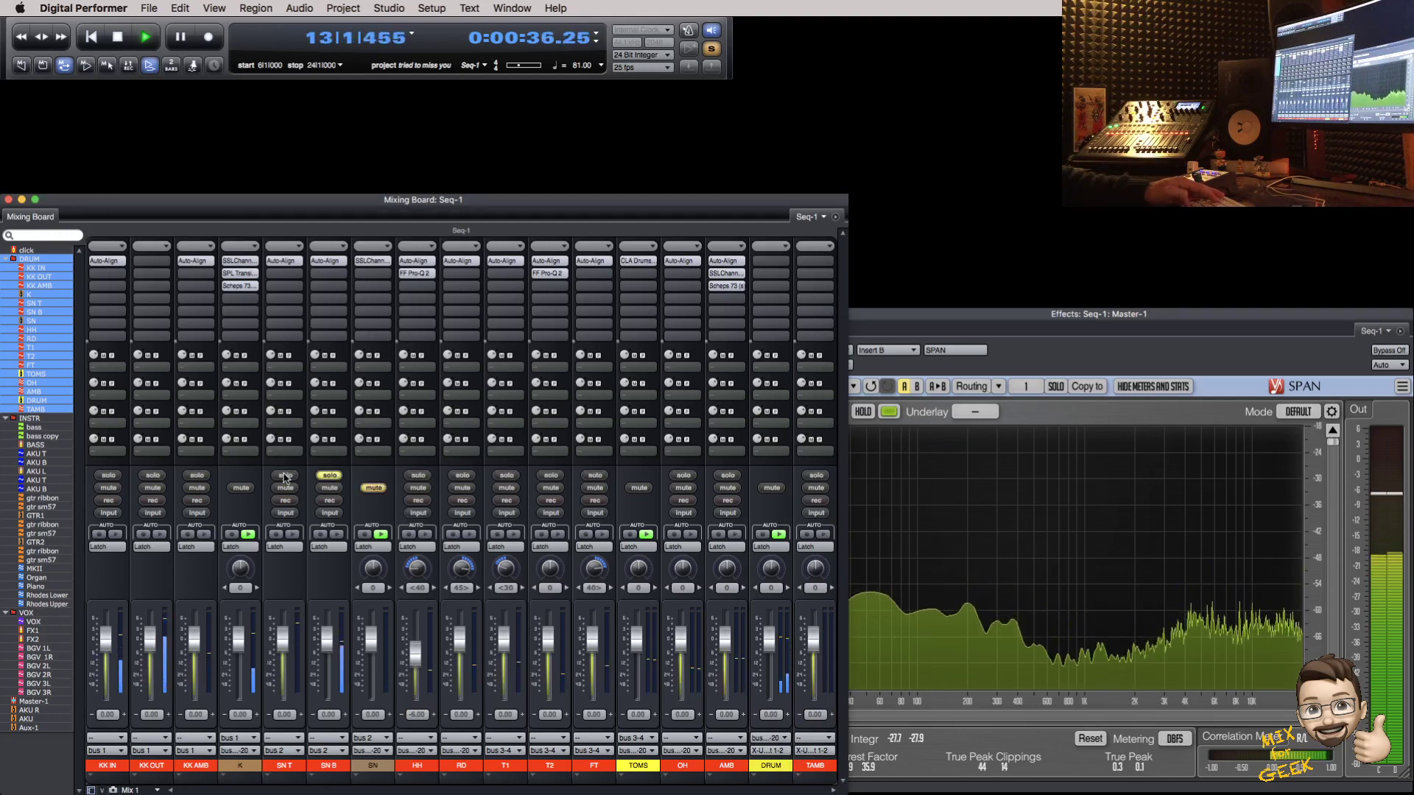
pyautogui.click(285, 474)
pyautogui.click(366, 488)
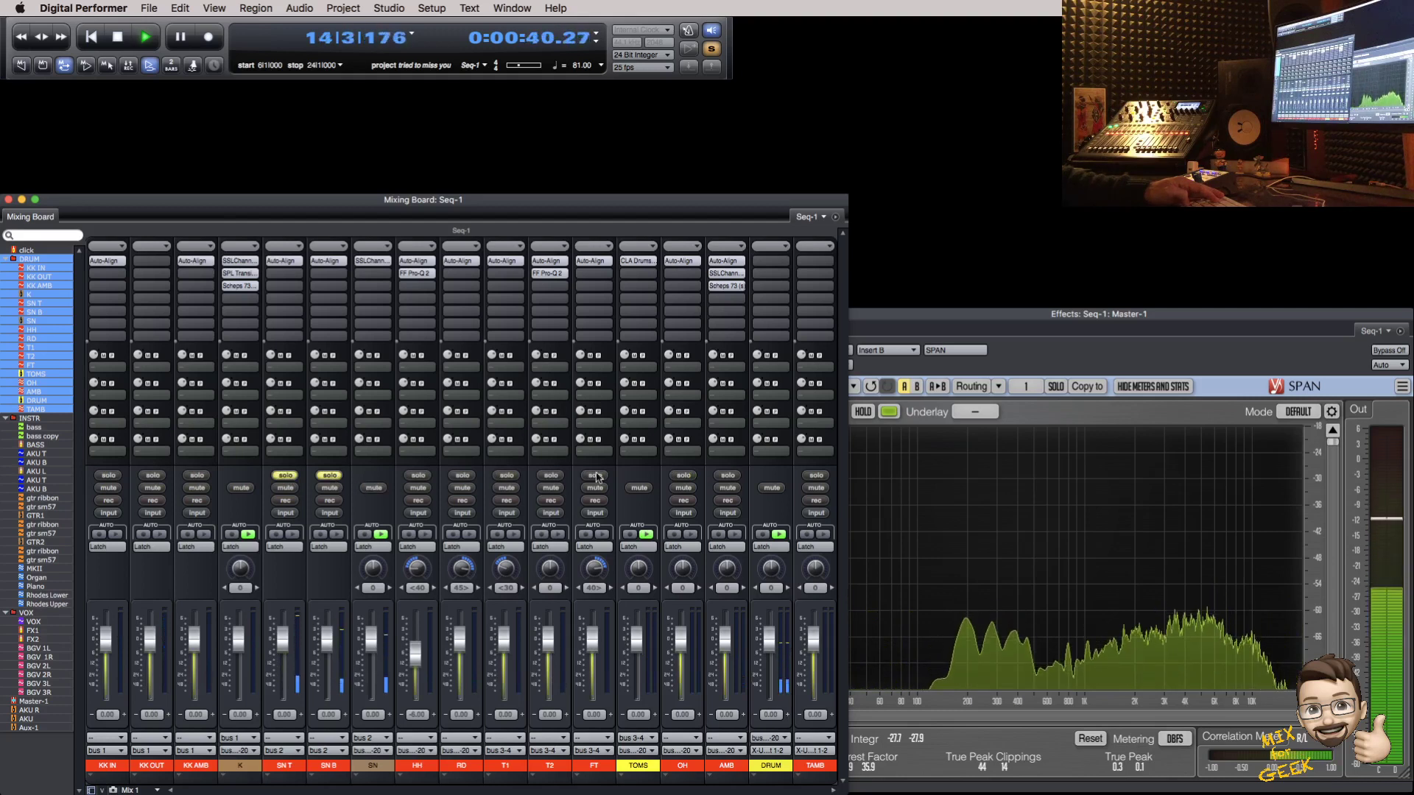
# Step: Solo OH and AMB one at a time, and re-solo all drum tracks from KK IN through AMB
pyautogui.keyDown('super'); pyautogui.click(683, 475); pyautogui.keyUp('super')
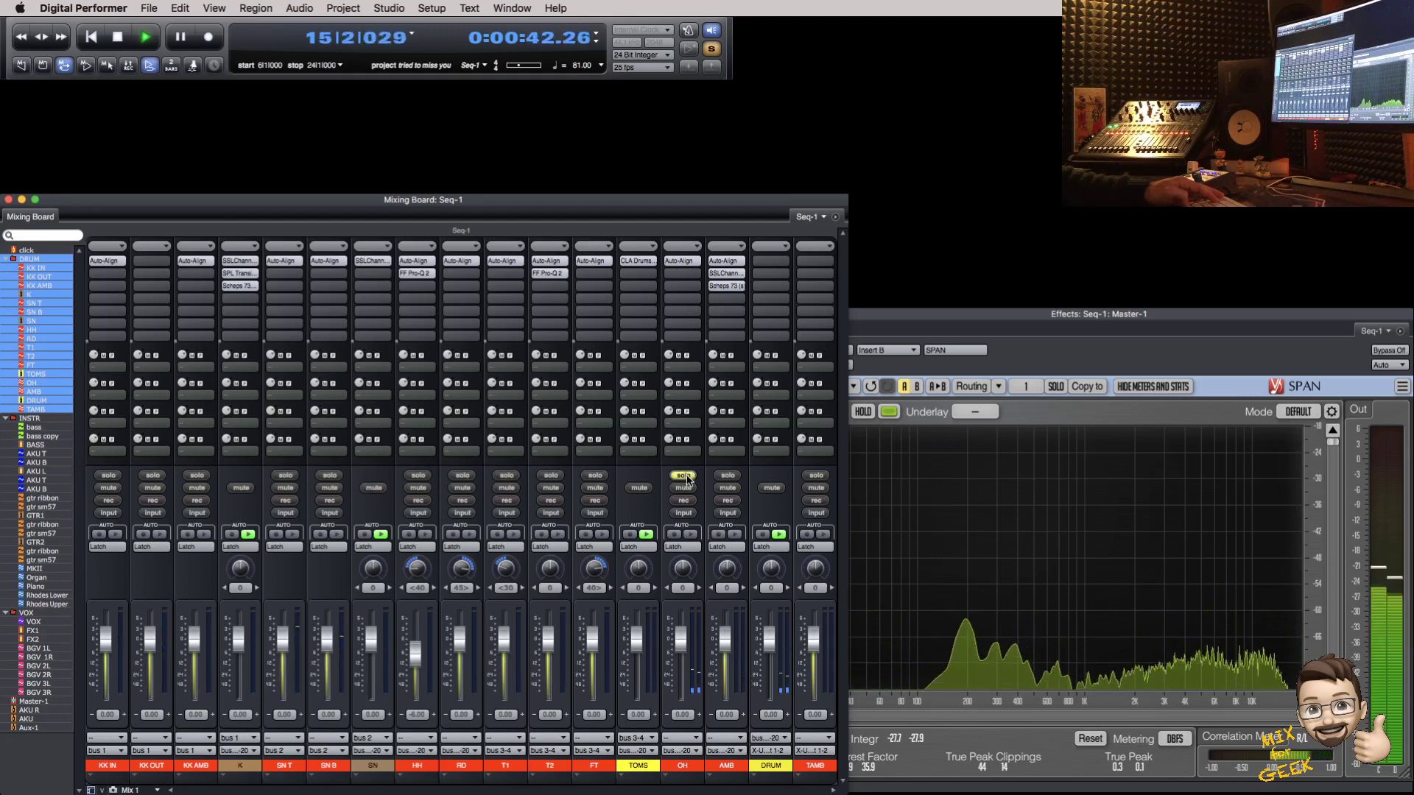
pyautogui.keyDown('super'); pyautogui.click(727, 475); pyautogui.keyUp('super')
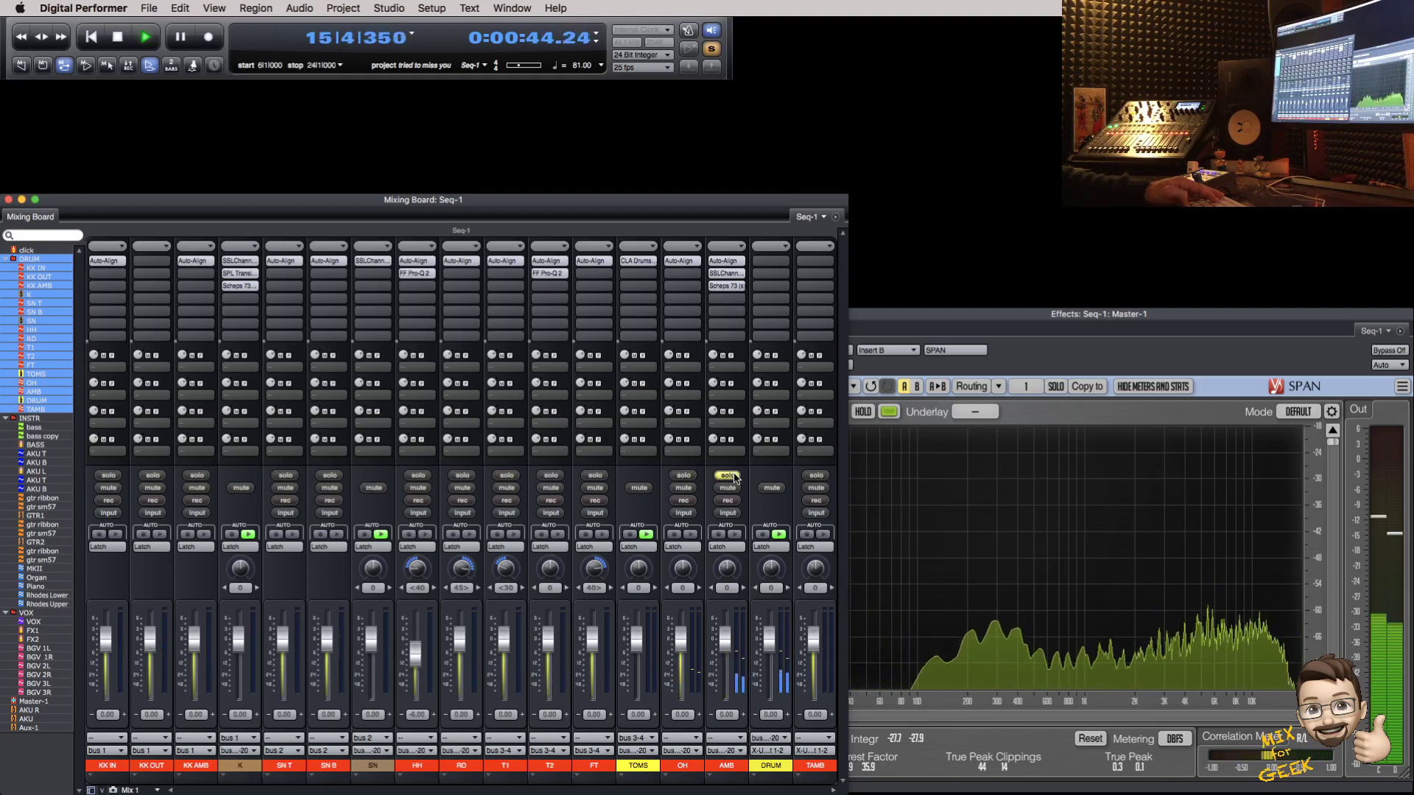
pyautogui.moveTo(684, 475); pyautogui.dragTo(123, 477)
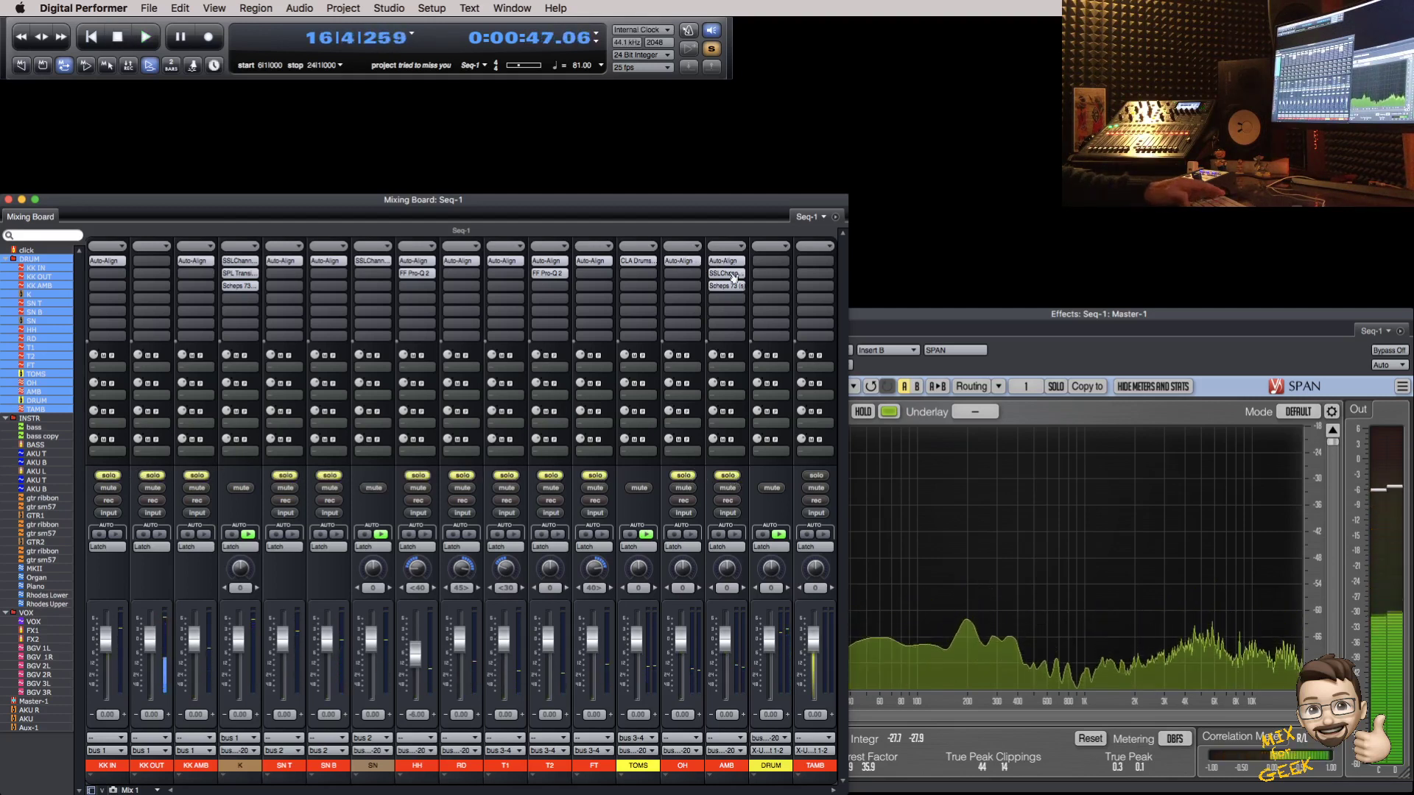
# Step: Copy T2's FF Pro-Q 2 to the DRUM bus and, during playback, sweep its narrow boosted band to about 774 Hz with Q 8.128
pyautogui.moveTo(550, 273); pyautogui.dragTo(778, 260)
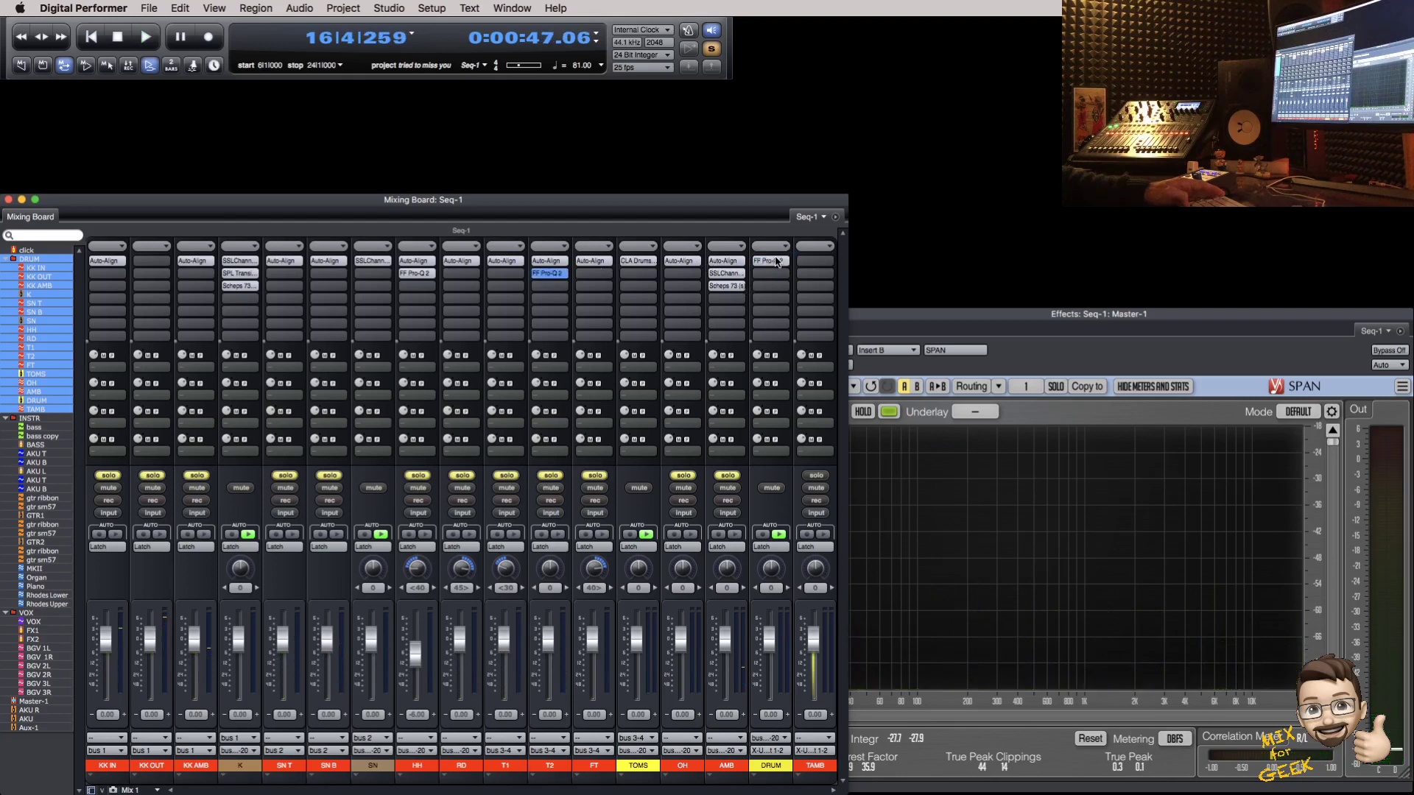
pyautogui.doubleClick(773, 260)
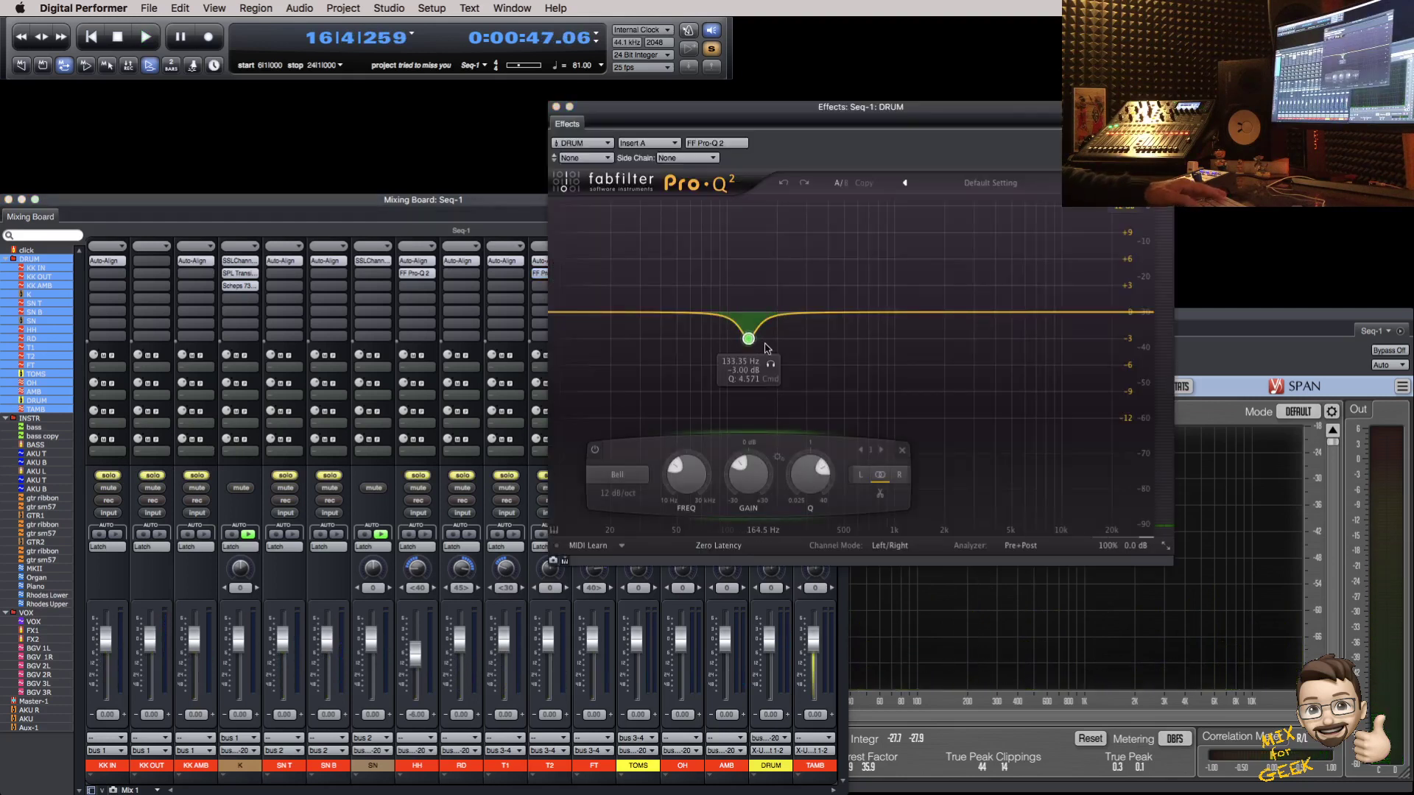
pyautogui.press('space')
pyautogui.moveTo(748, 339); pyautogui.dragTo(872, 206)
pyautogui.scroll(3, 865, 248)
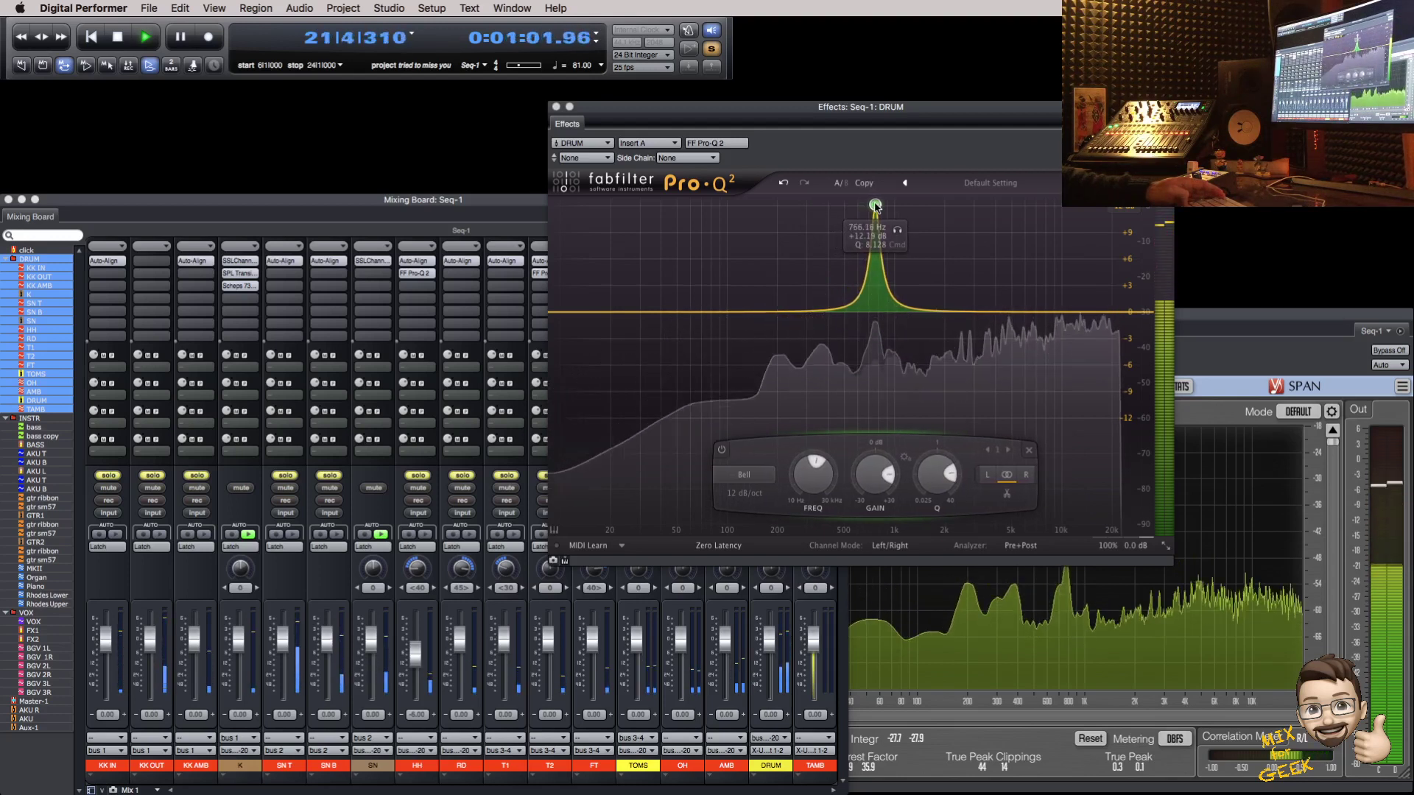
pyautogui.moveTo(874, 207); pyautogui.dragTo(875, 207)
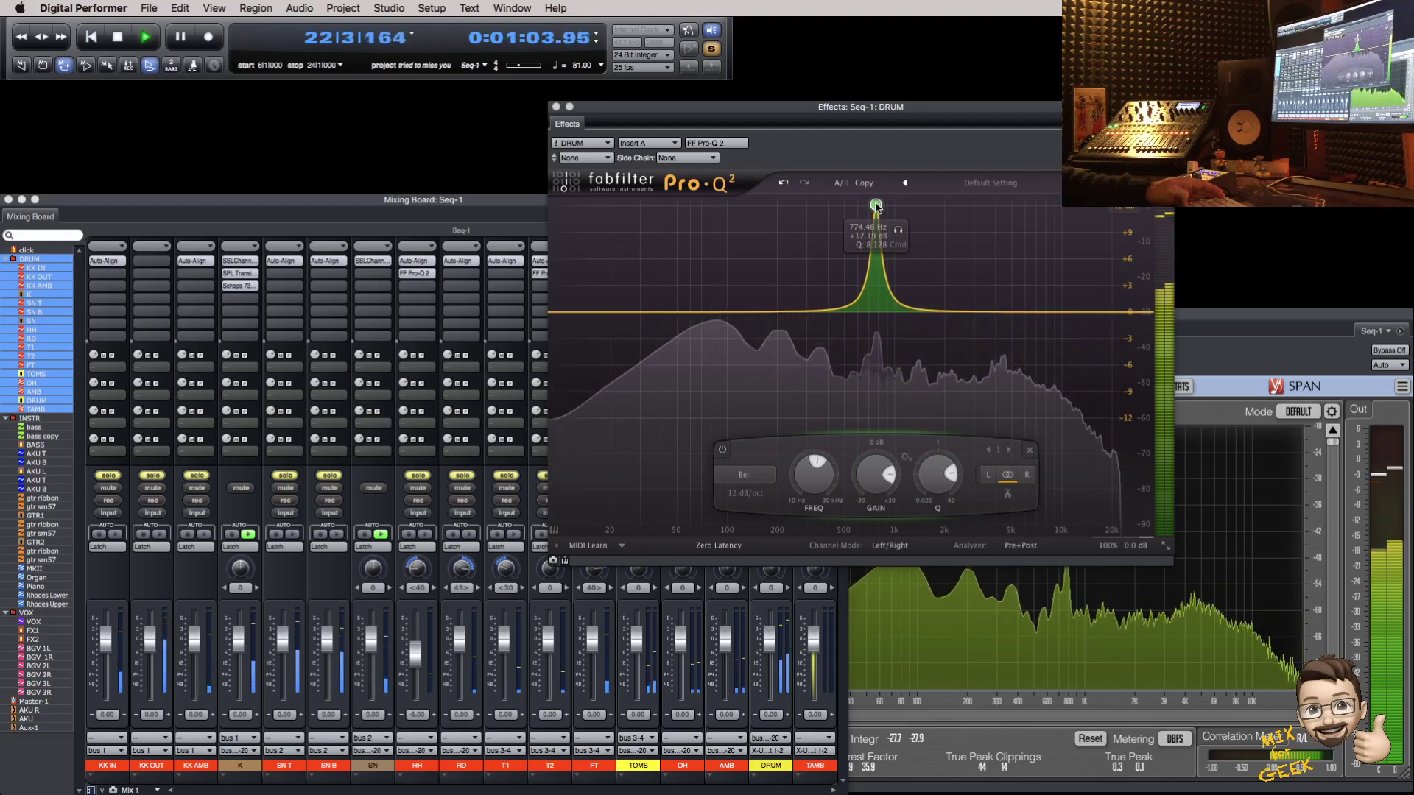
# Step: Set the DRUM equalizer band's gain to -6 dB, compare it with the band bypassed and active, and close the equalizer
pyautogui.doubleClick(880, 458)
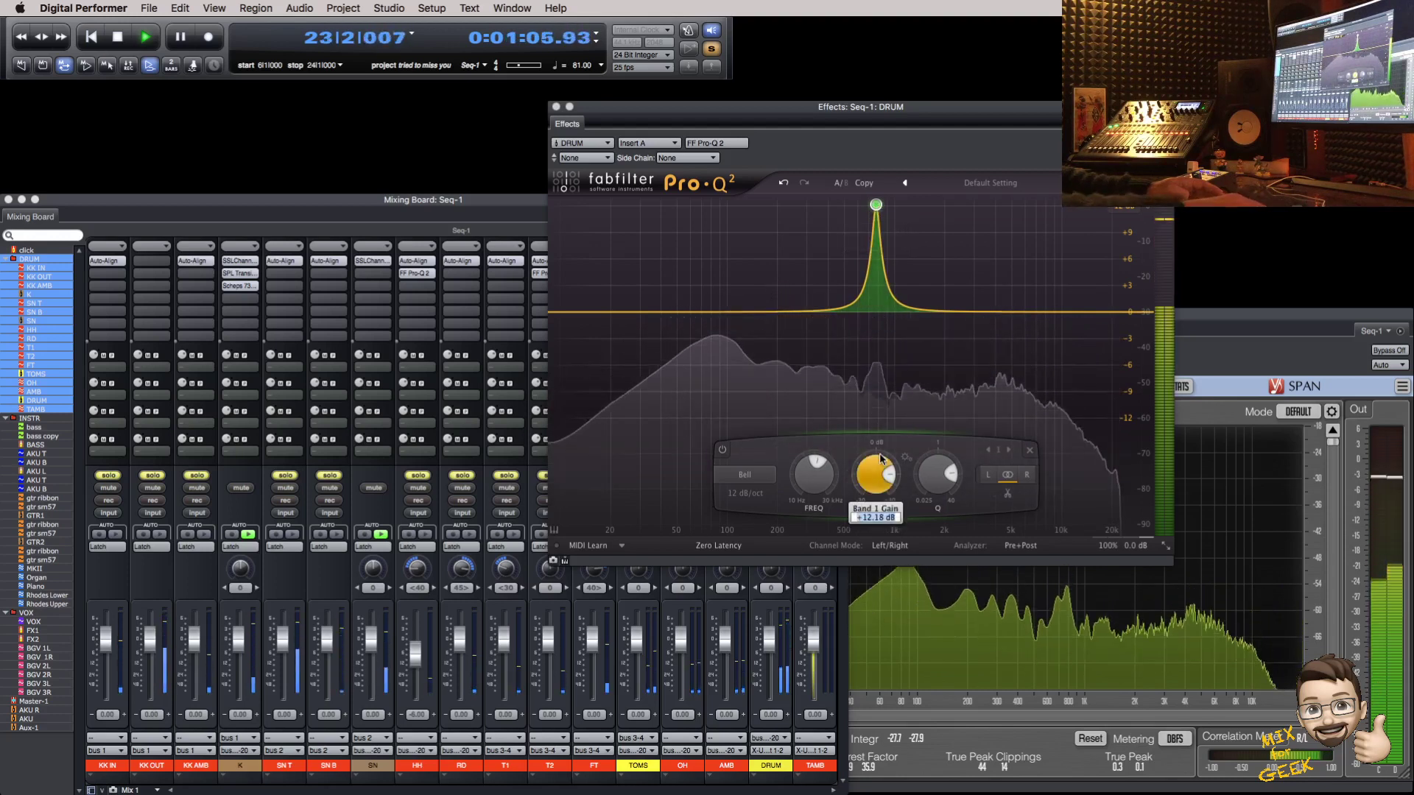
pyautogui.moveTo(880, 458); pyautogui.dragTo(881, 515)
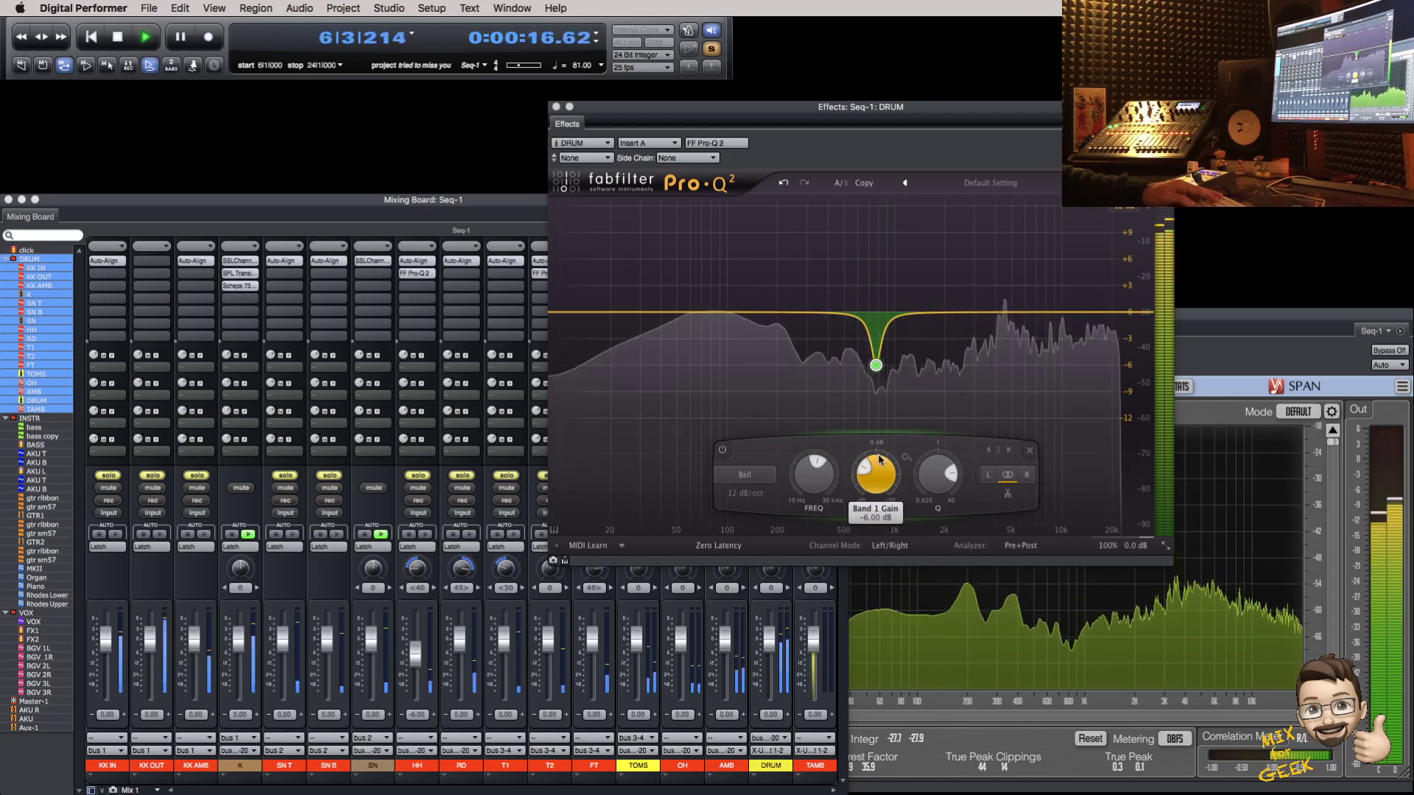
pyautogui.click(723, 450)
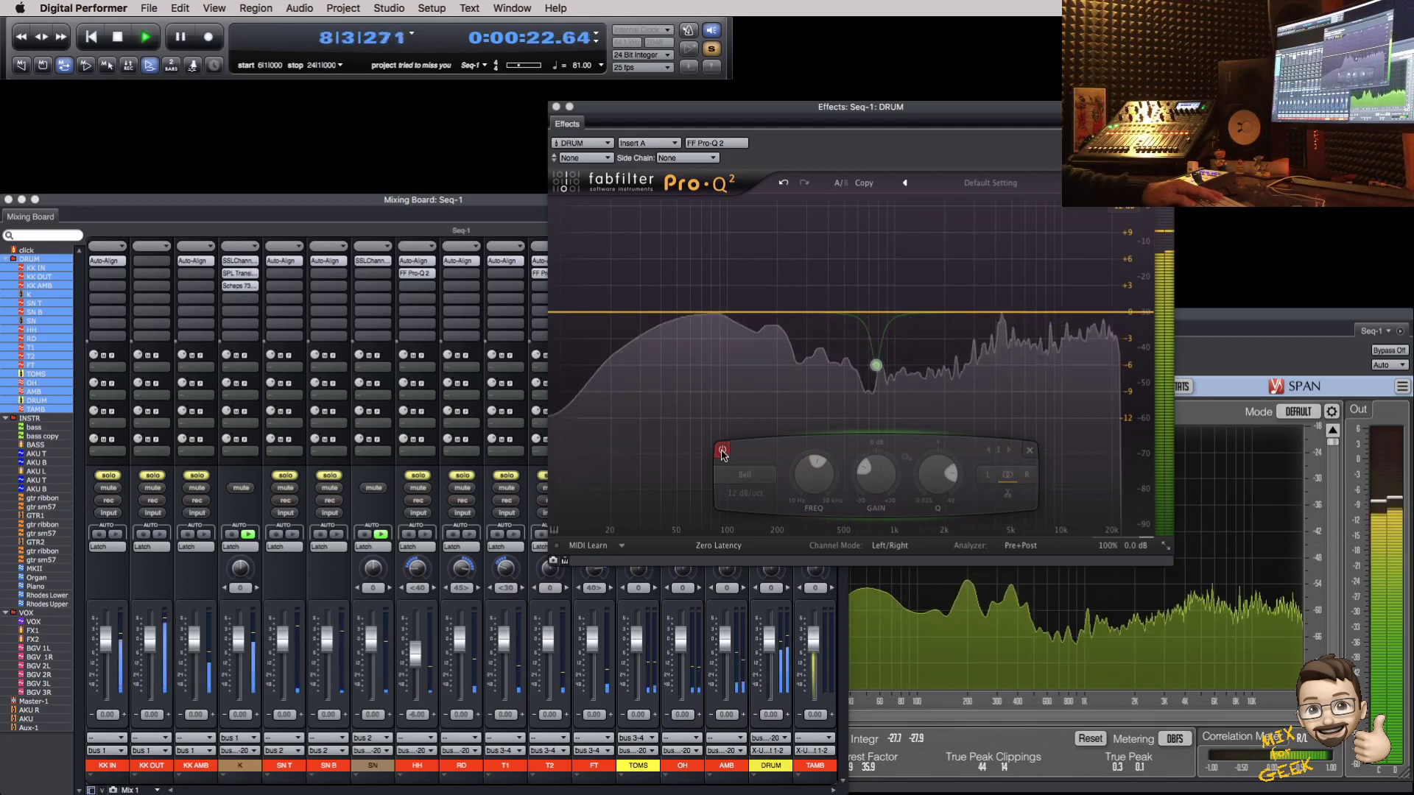
pyautogui.click(723, 453)
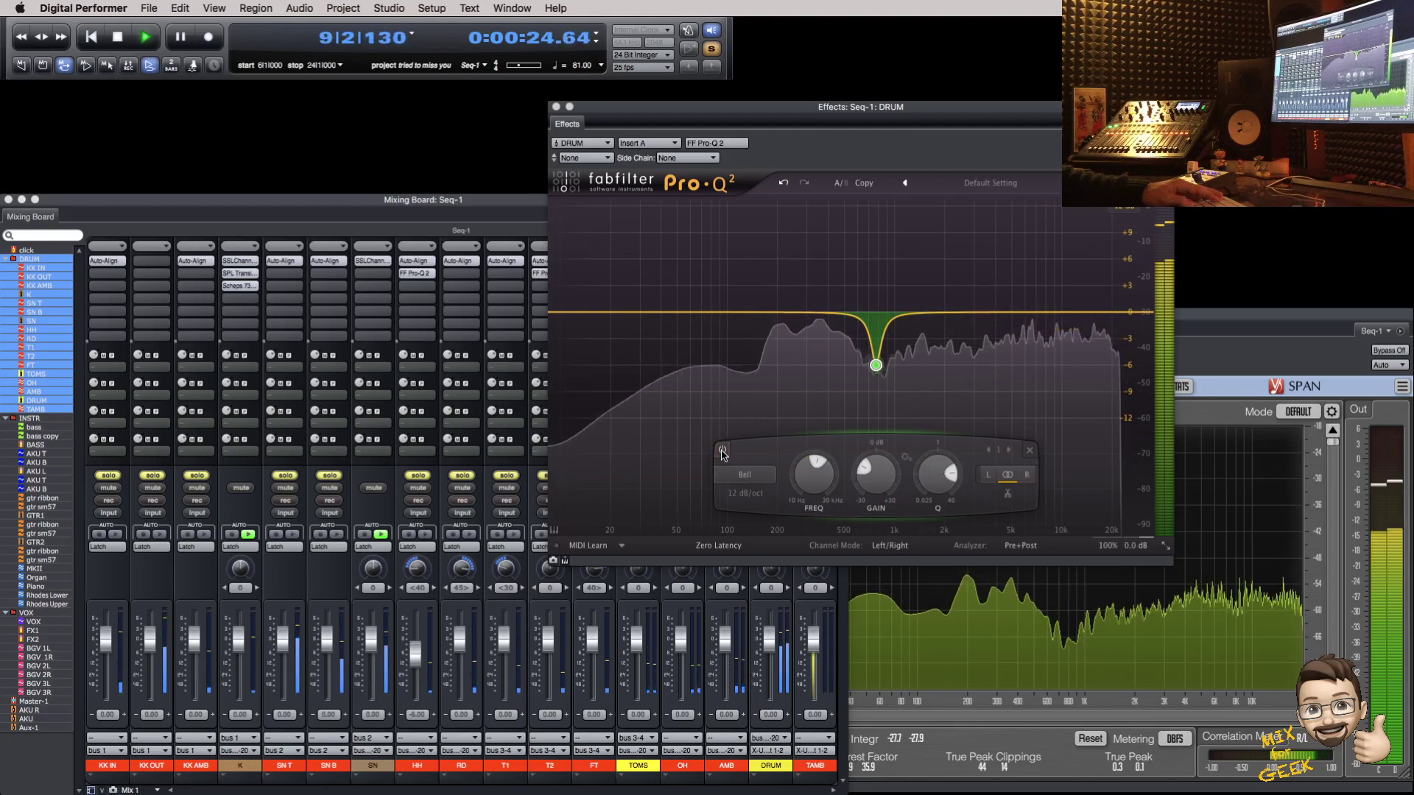
pyautogui.press('super+w')
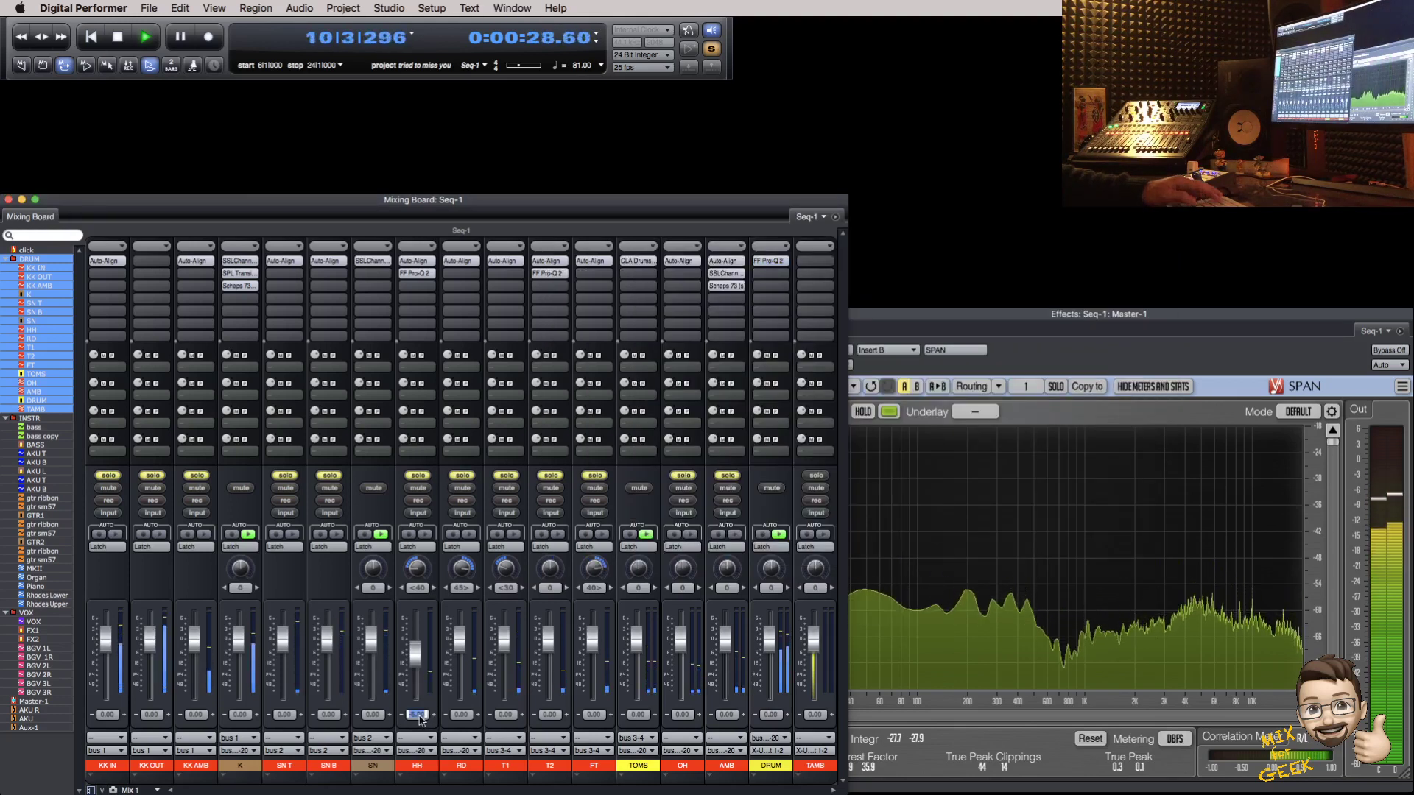
# Step: Lower both the HH and RD faders to -9 dB
pyautogui.write('-9')
pyautogui.press('Return')
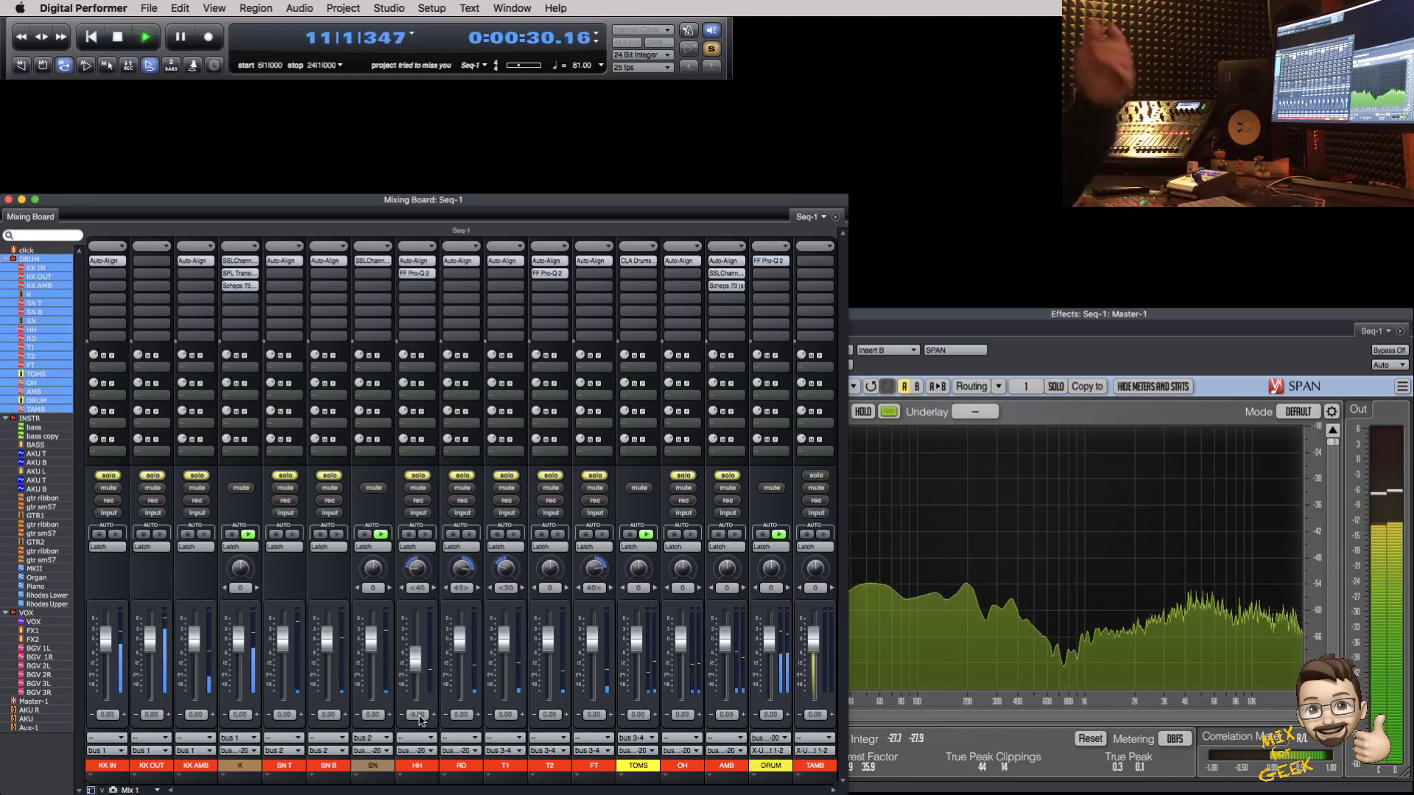
pyautogui.click(461, 715)
pyautogui.write('-9')
pyautogui.press('Return')
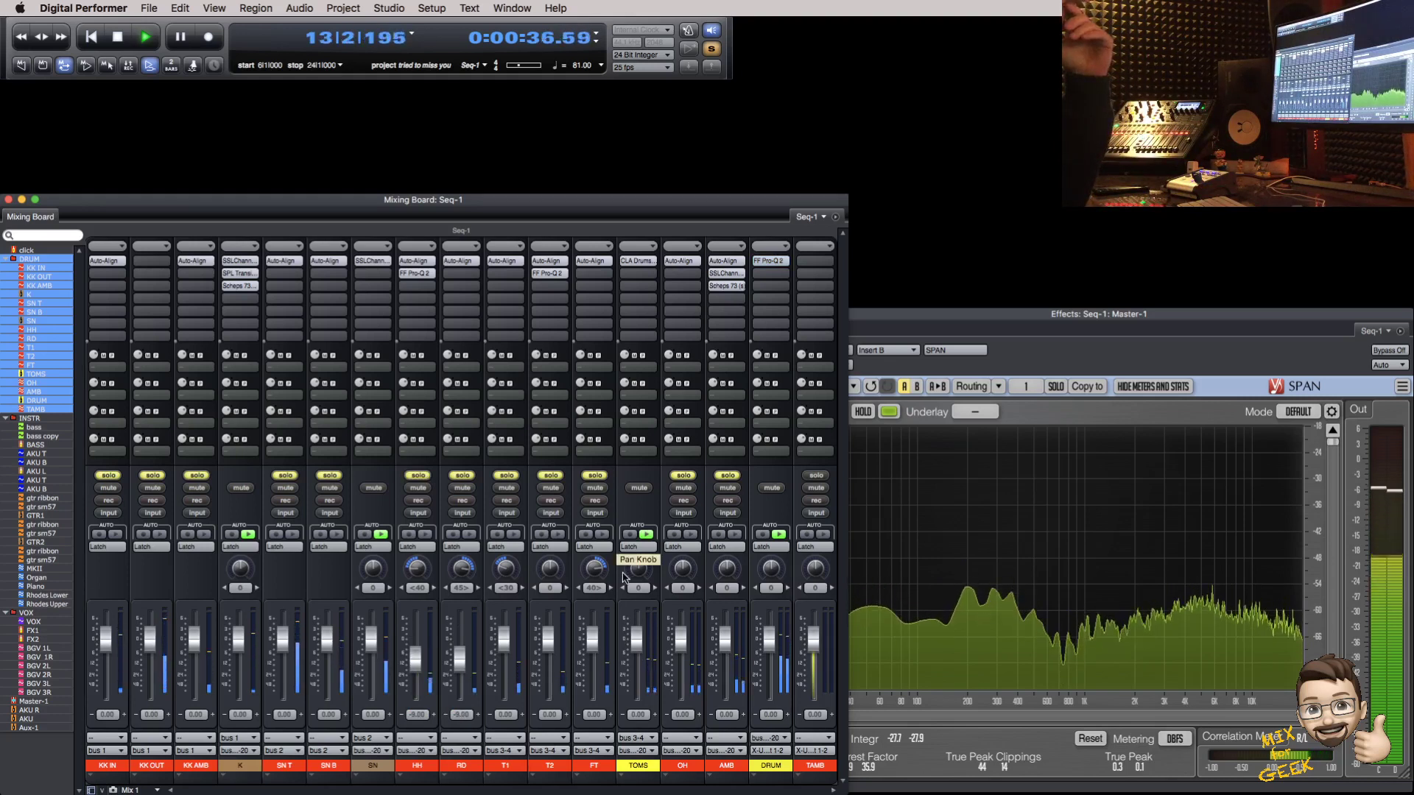
# Step: Reopen the DRUM bus's Pro-Q 2, set the 774 Hz band's gain to -9 dB and close it
pyautogui.click(768, 260)
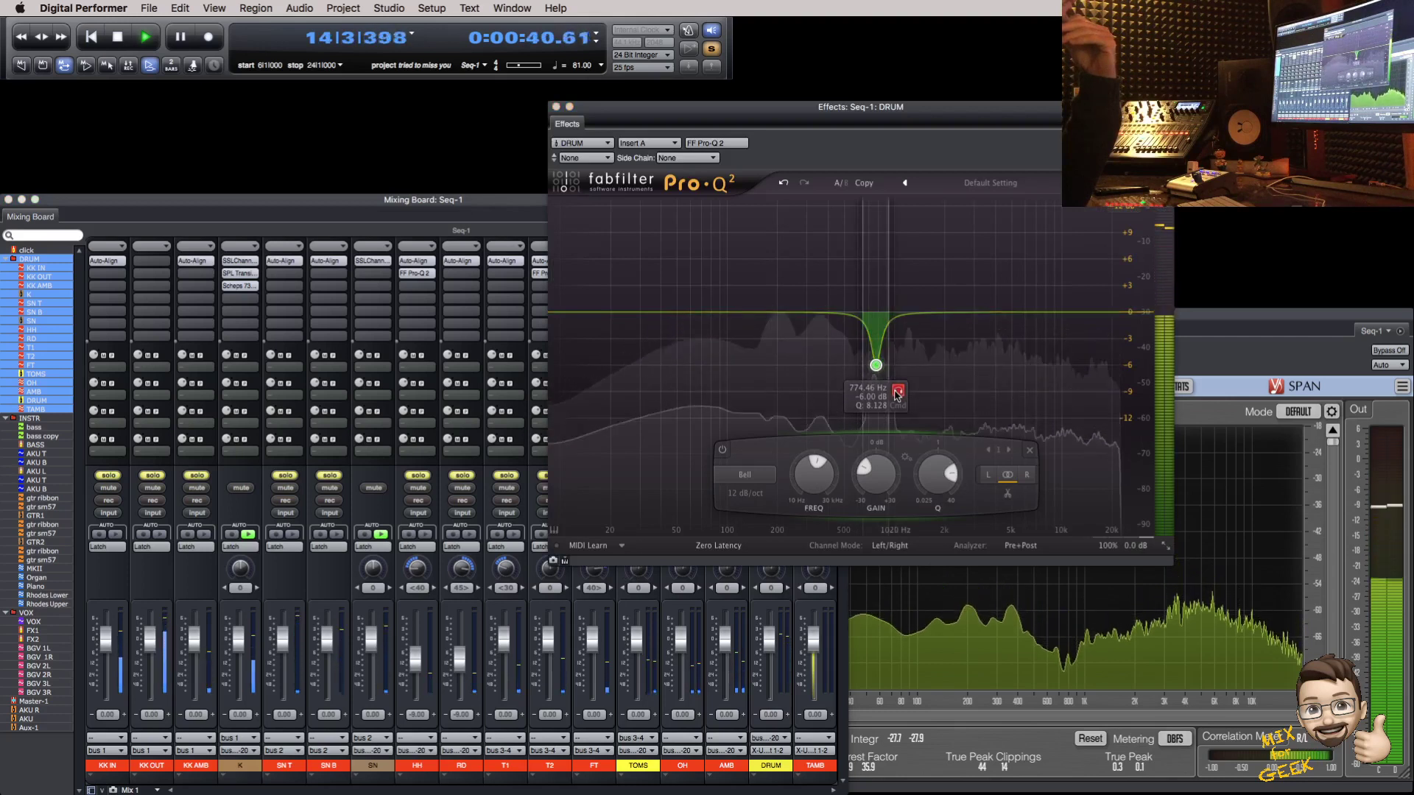
pyautogui.write('-9')
pyautogui.press('Return')
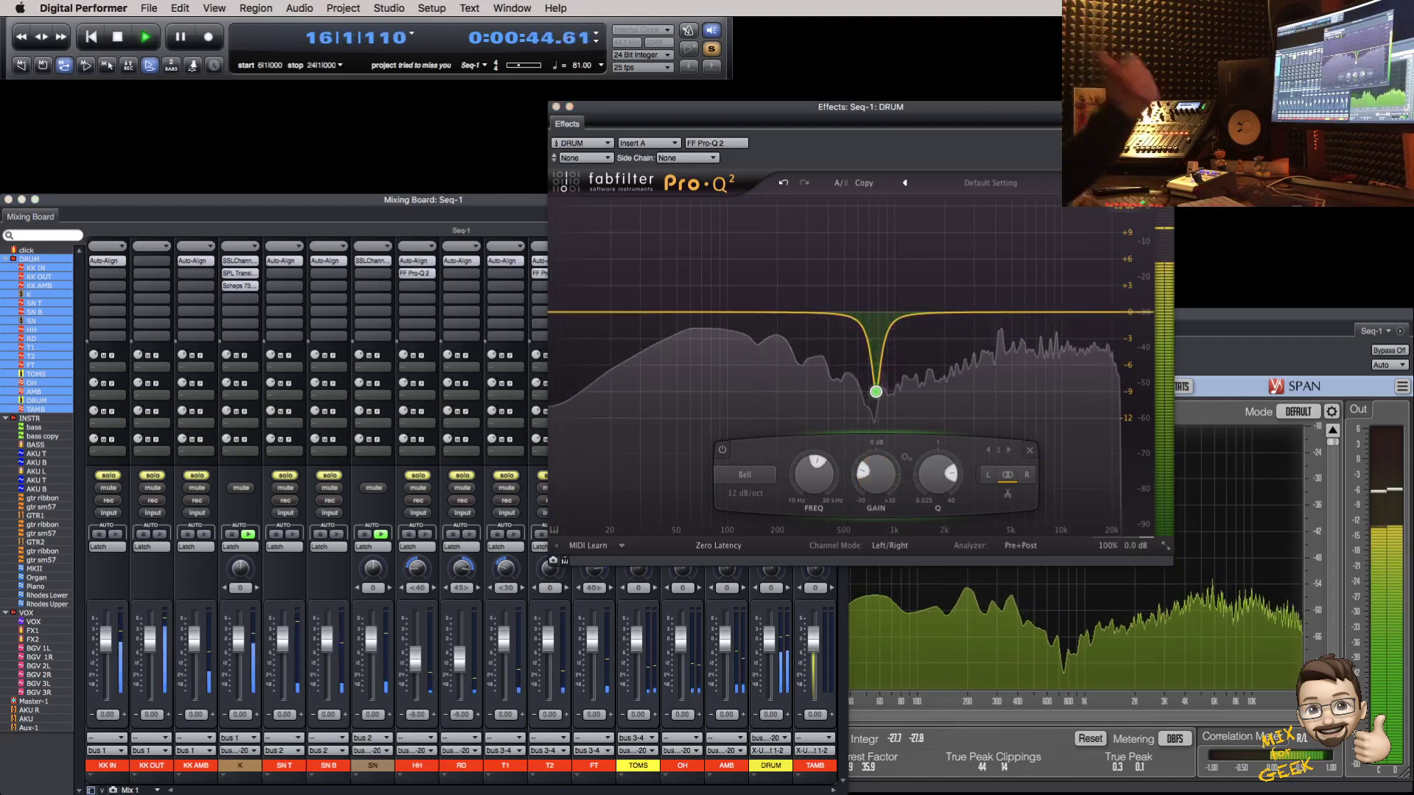
pyautogui.press('super+w')
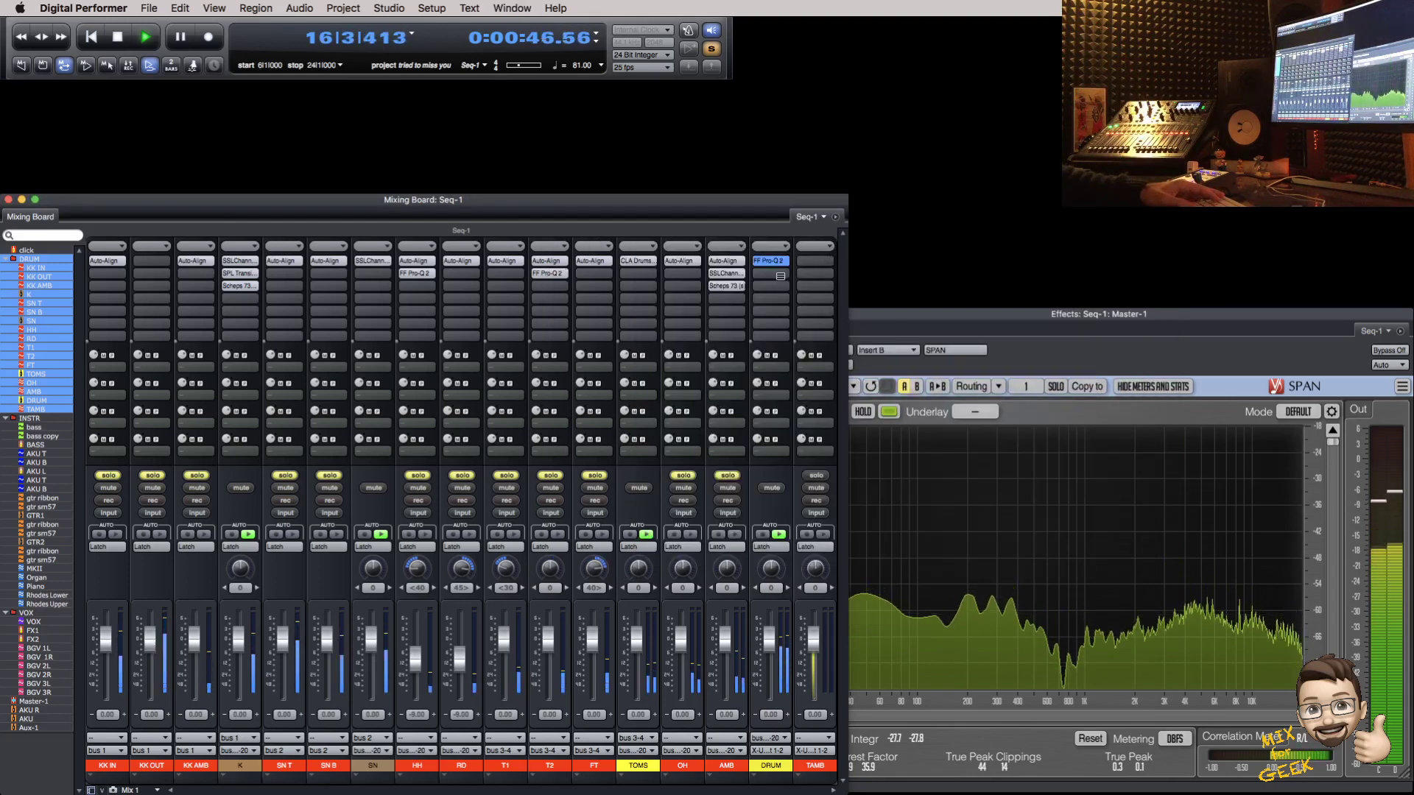
# Step: Add the Waves L1 limiter to DRUM's insert C, with auto release on and linked threshold and out ceiling at -9.0, and close it
pyautogui.click(780, 276)
pyautogui.click(781, 298)
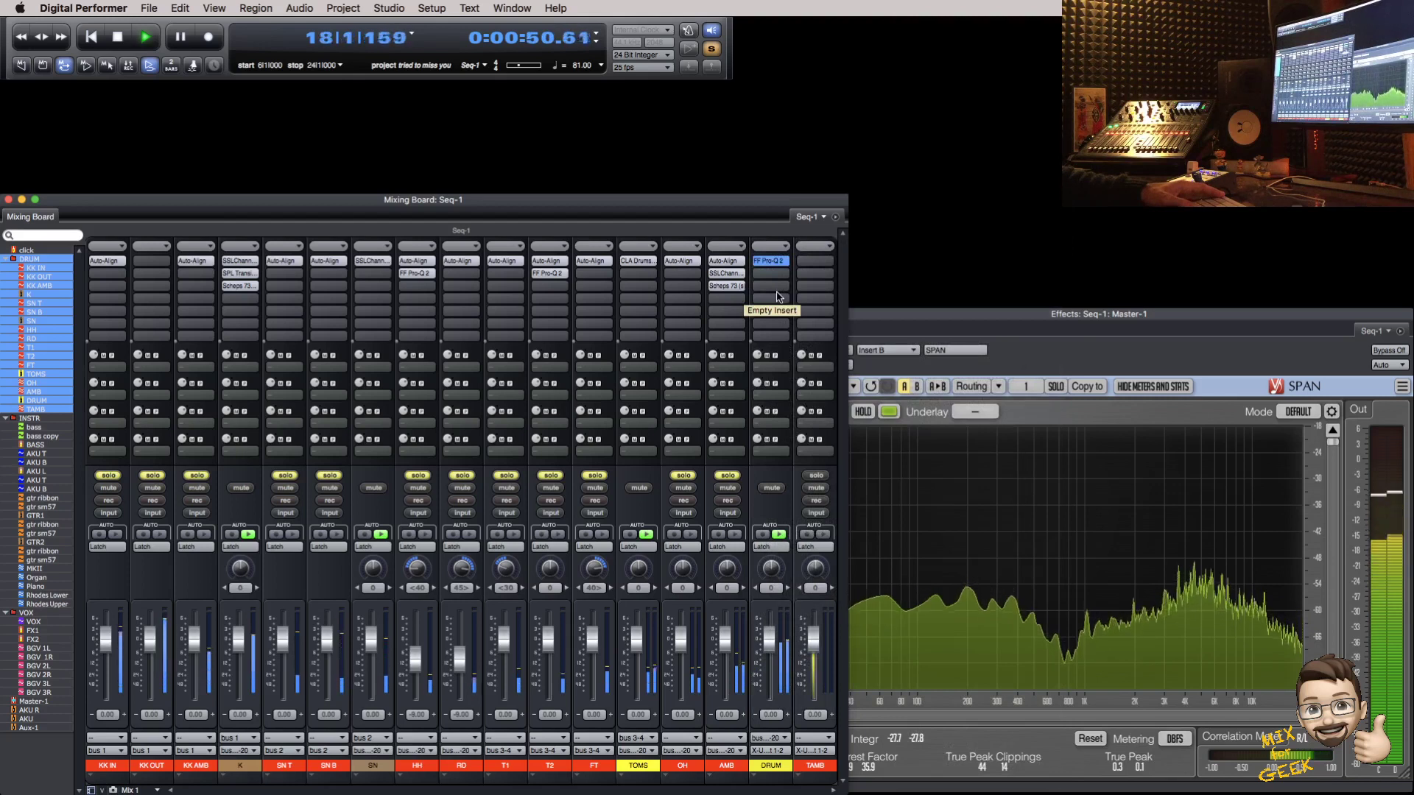
pyautogui.click(771, 279)
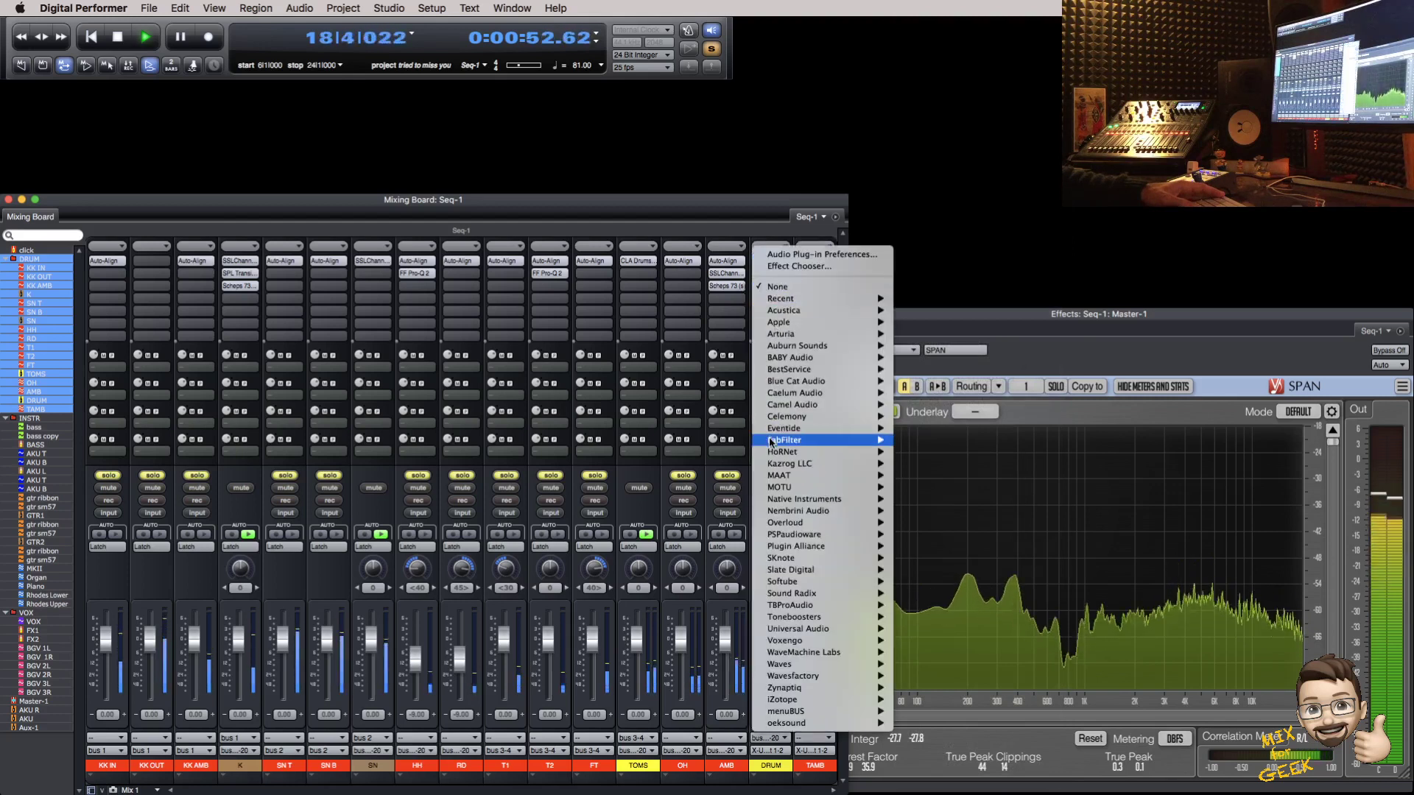
pyautogui.moveTo(847, 663)
pyautogui.scroll(-5, 926, 636)
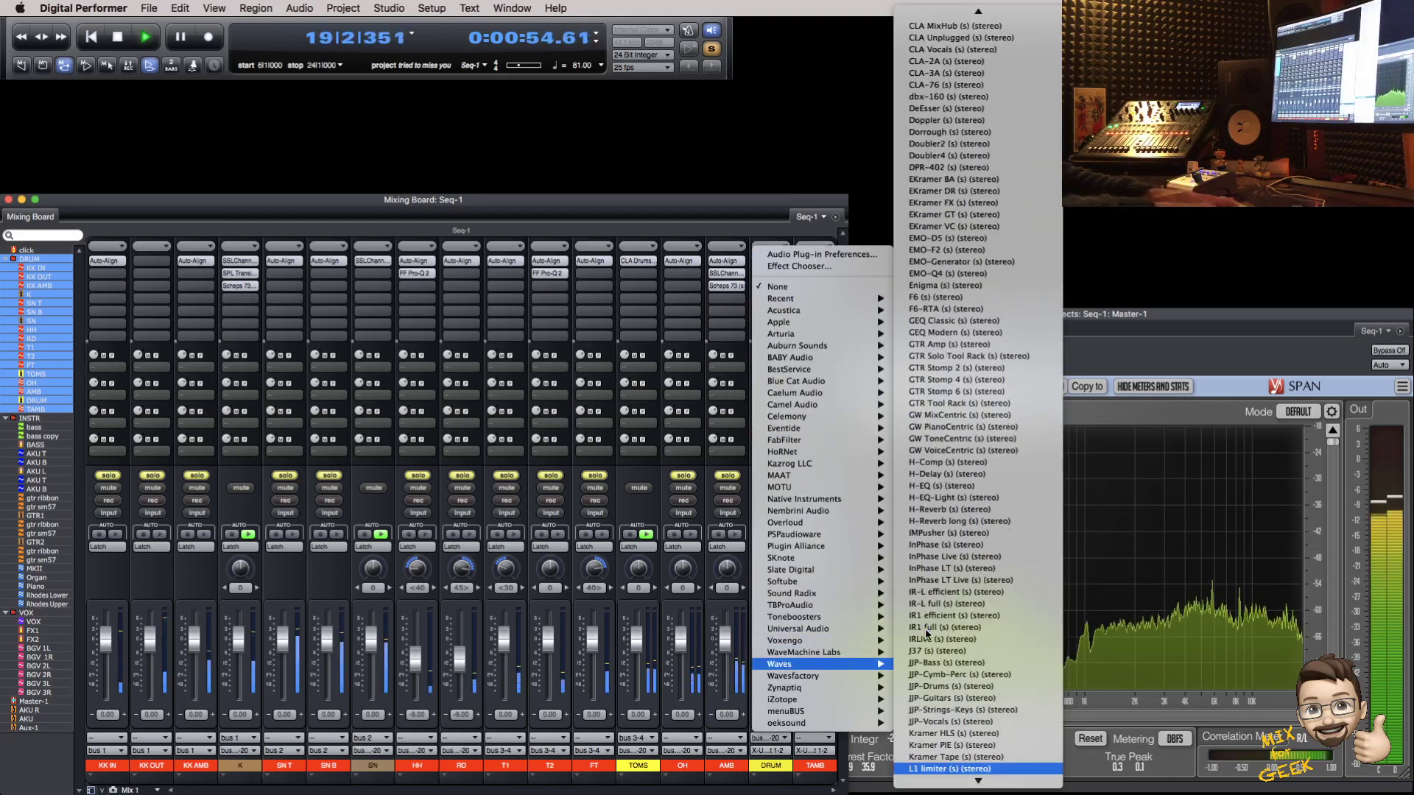
pyautogui.click(925, 636)
pyautogui.click(796, 347)
pyautogui.moveTo(655, 309)
pyautogui.mouseDown()
pyautogui.moveTo(654, 339)
pyautogui.moveTo(654, 308)
pyautogui.mouseUp()
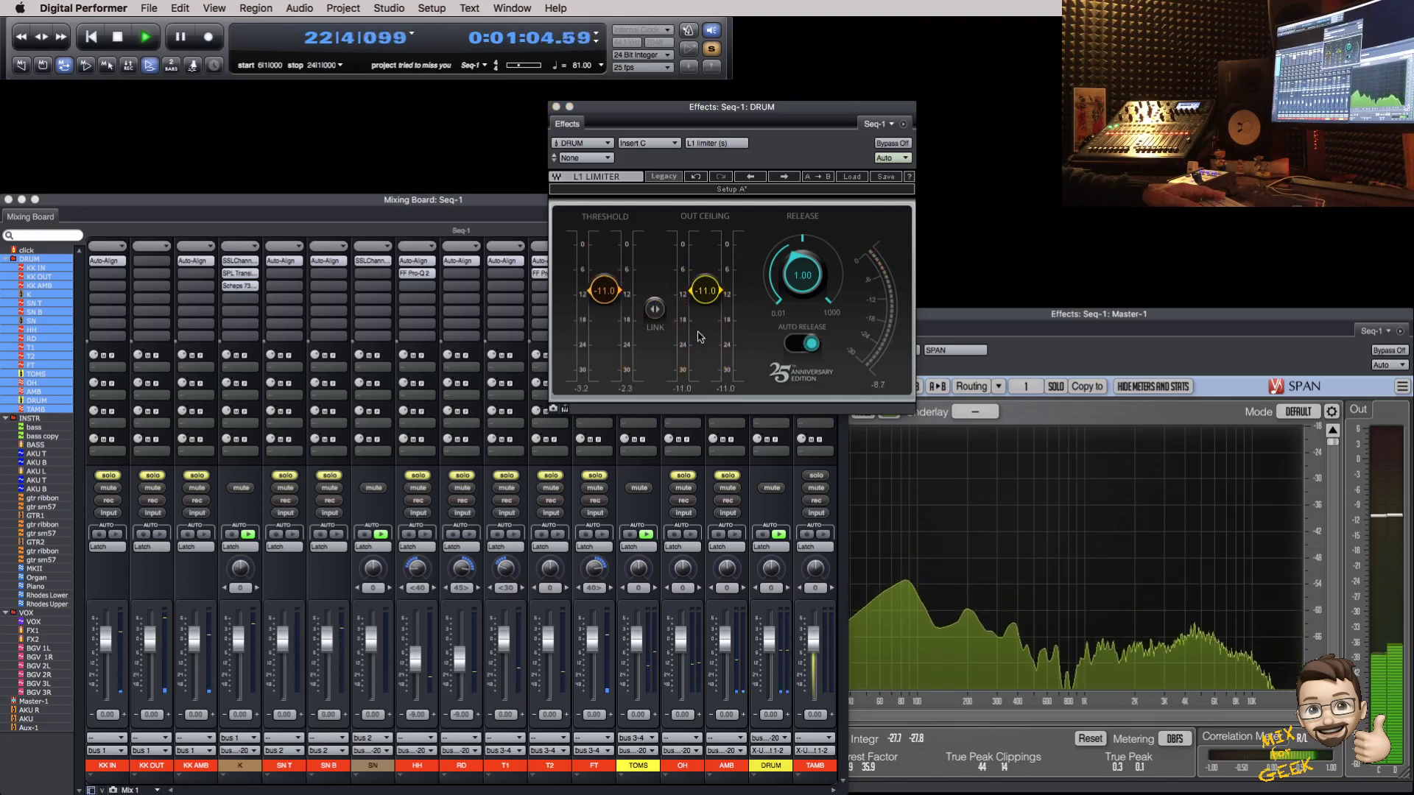
pyautogui.moveTo(655, 309); pyautogui.dragTo(655, 304)
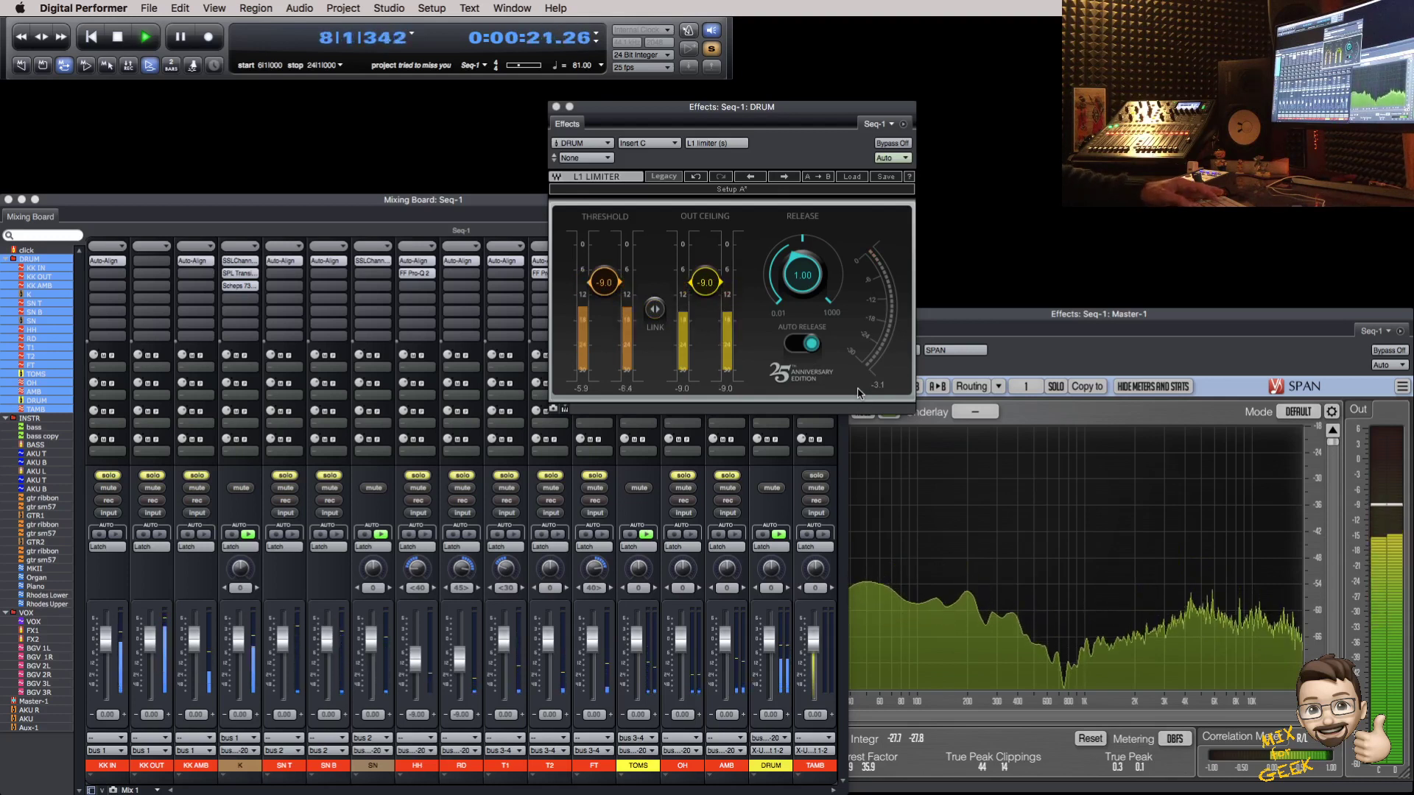
pyautogui.press('super+w')
# Step: Add the Waves API-550B equalizer to DRUM's insert B, set its low-mid band to 240 Hz, and bypass it
pyautogui.click(771, 273)
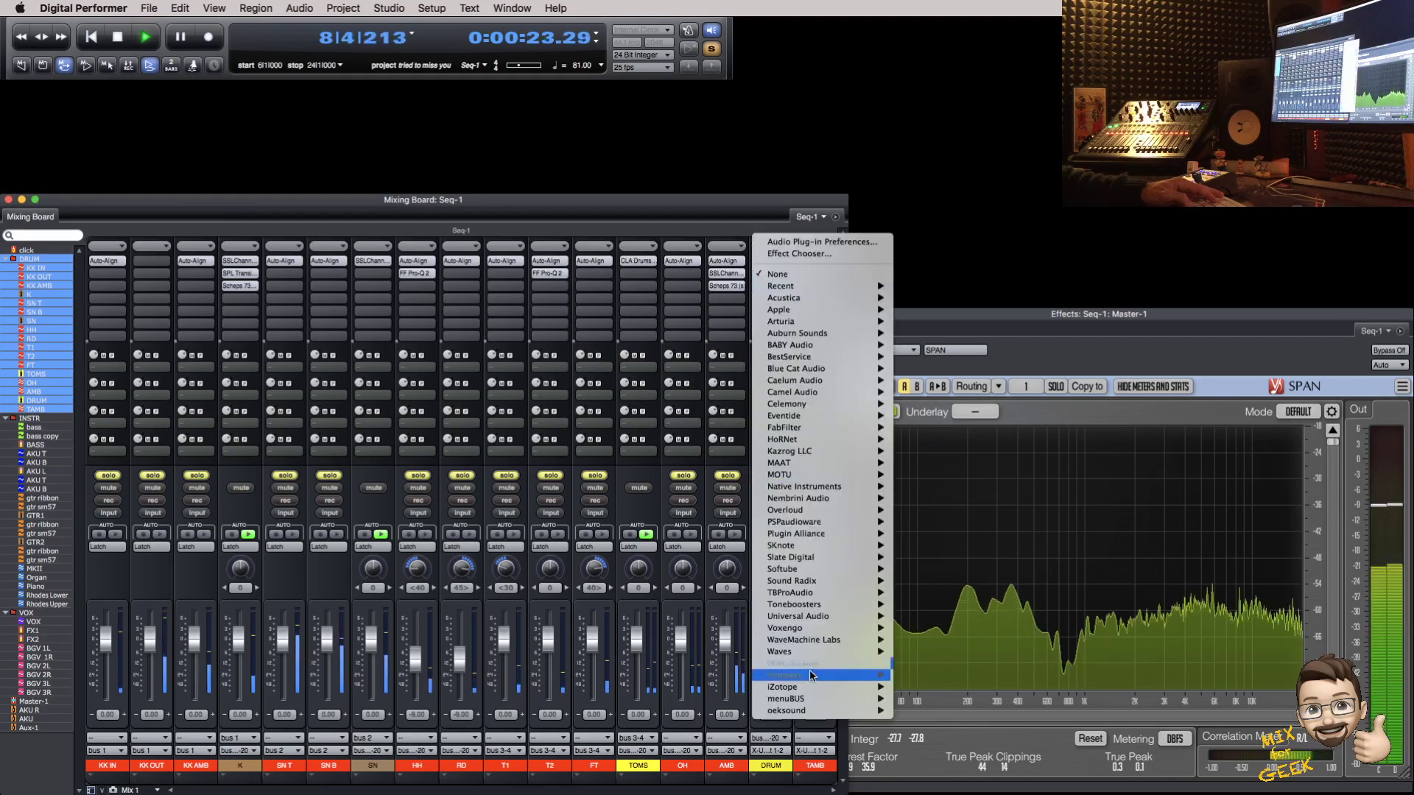
pyautogui.moveTo(810, 652)
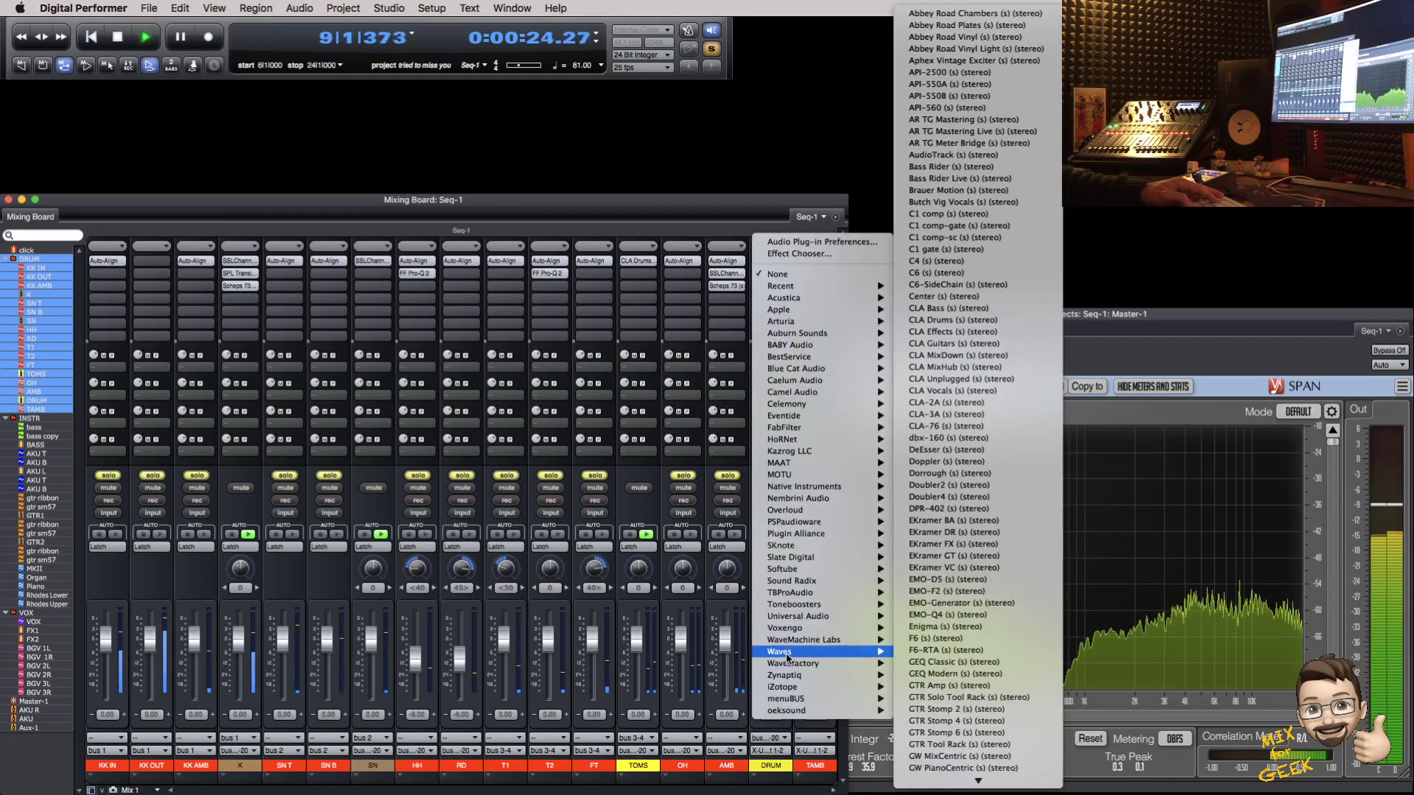
pyautogui.click(957, 96)
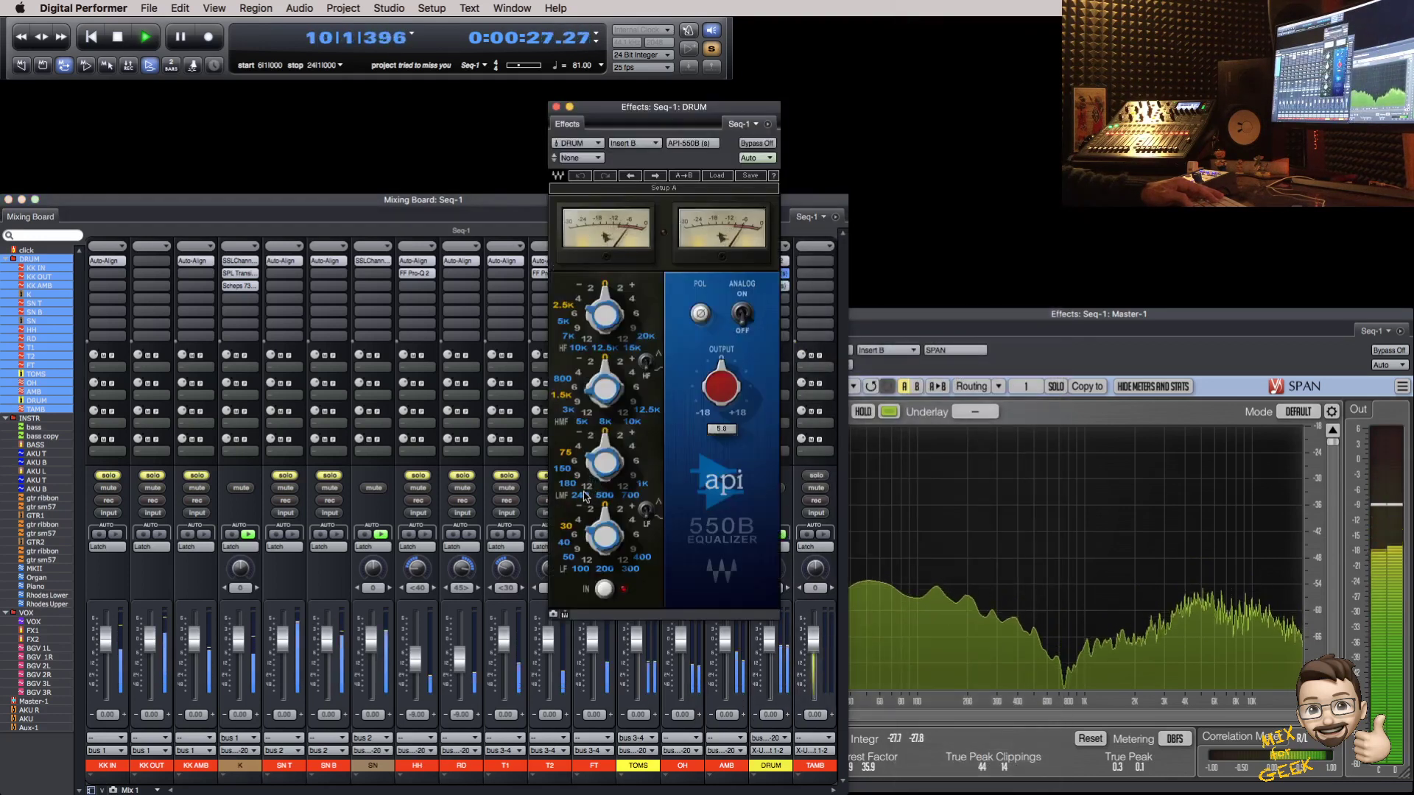
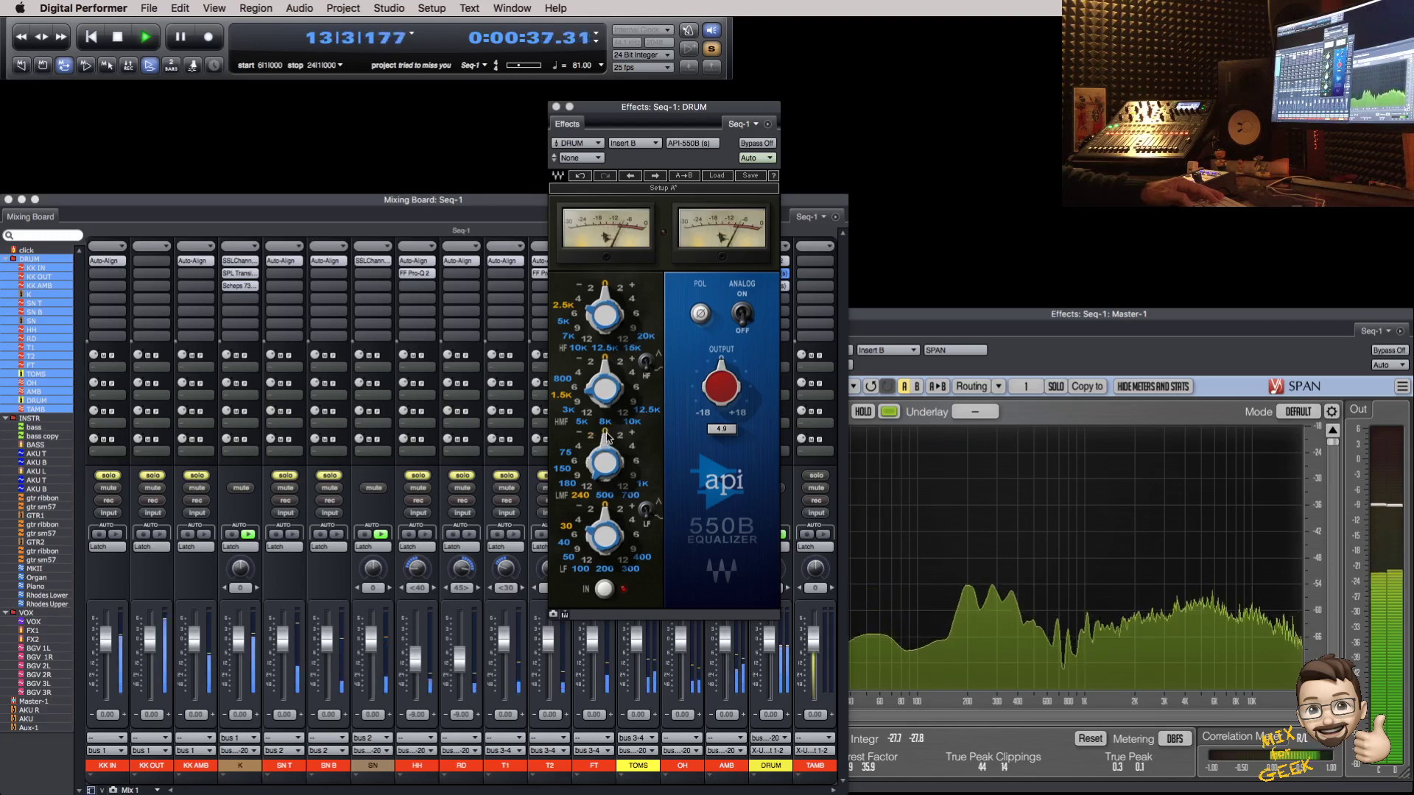
pyautogui.press('super+w')
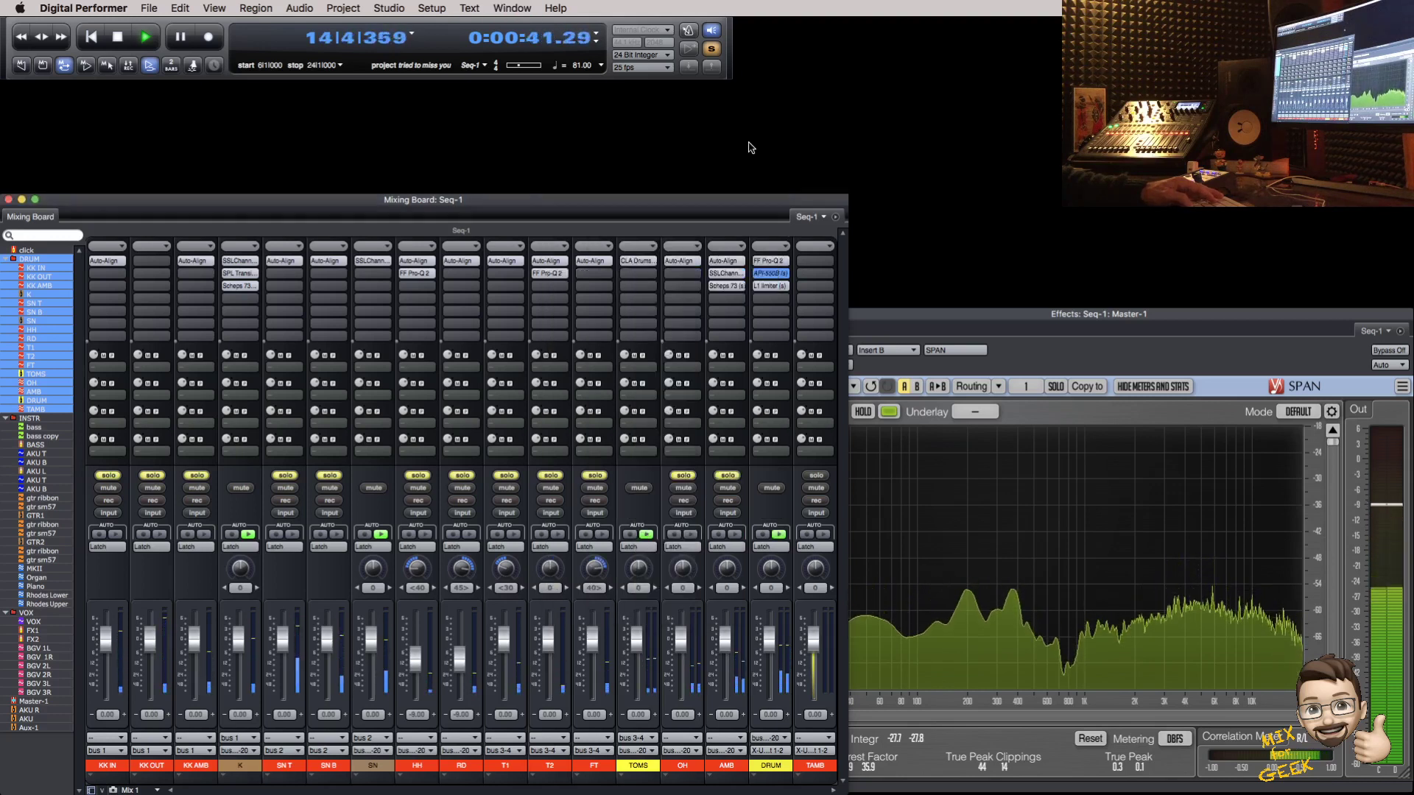
pyautogui.press('space')
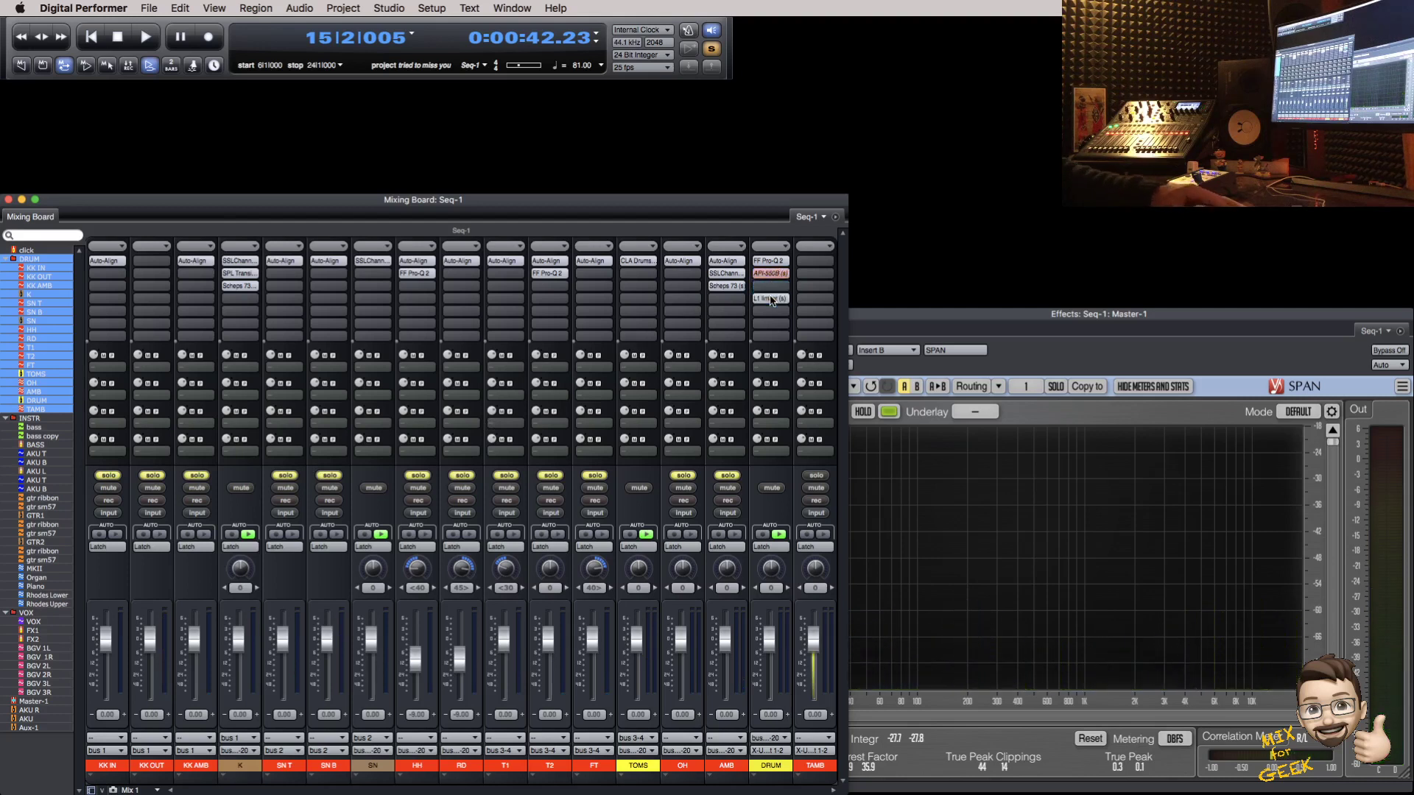
# Step: Move DRUM's L1 limiter down one insert slot, add the stereo Waves C4 in insert C and start playback
pyautogui.click(770, 299)
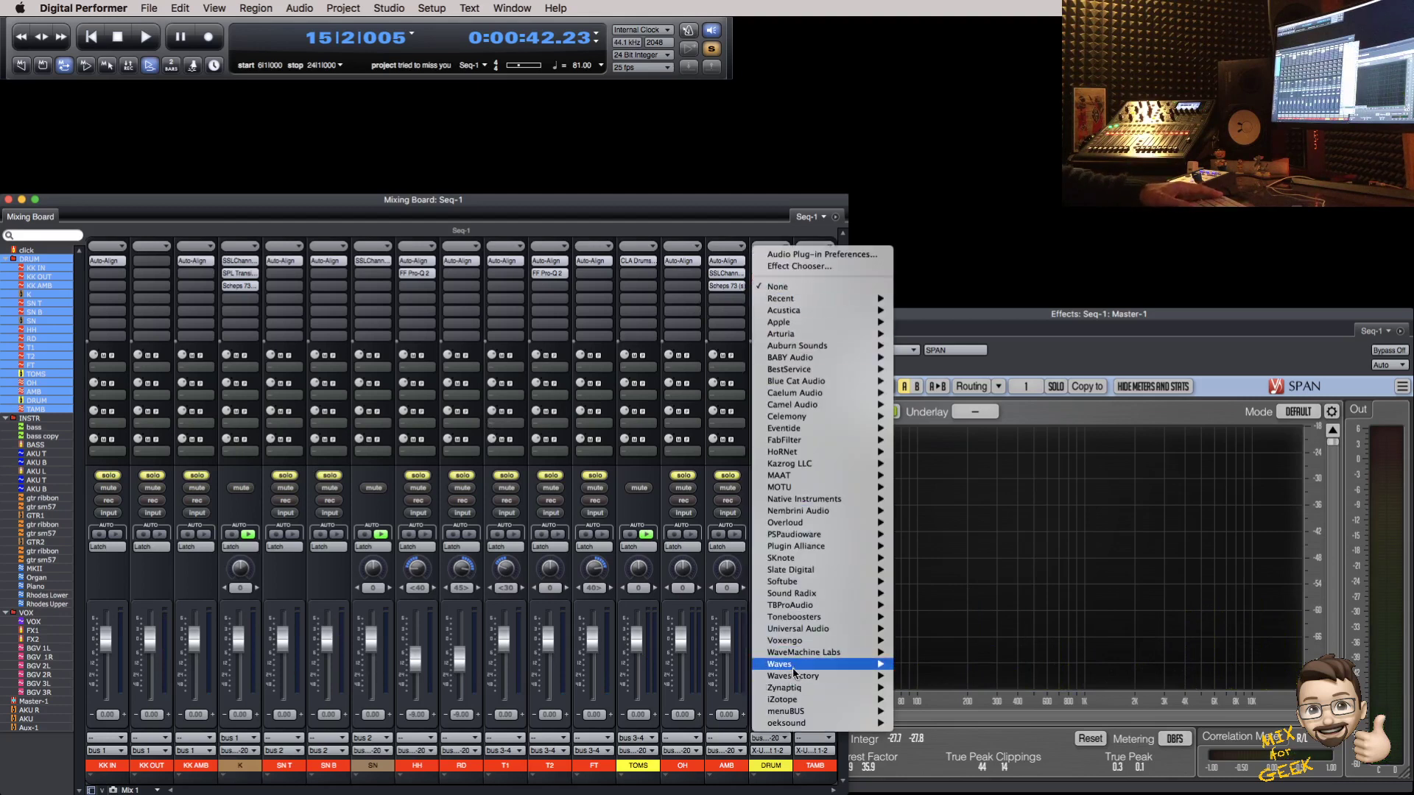
pyautogui.moveTo(794, 664)
pyautogui.write('c4')
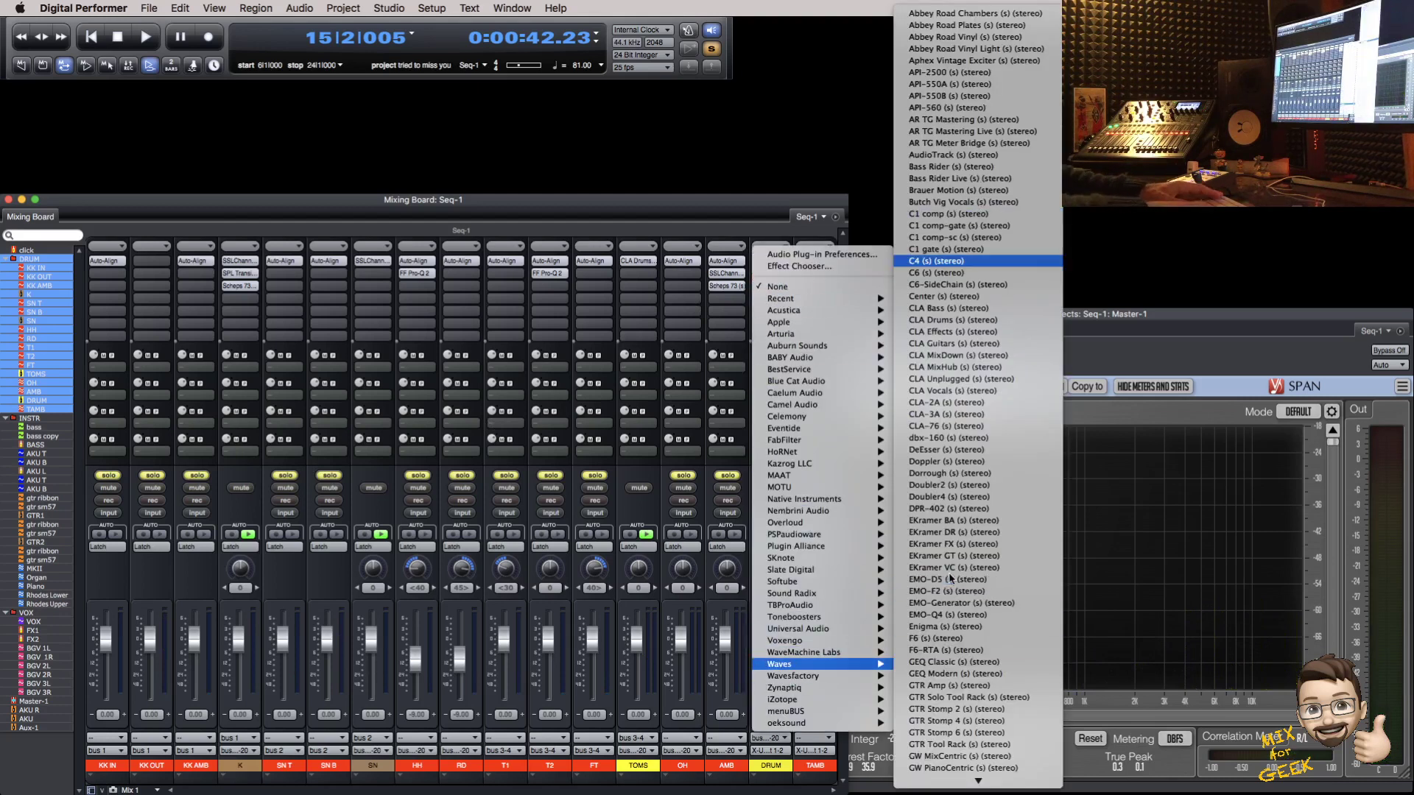
pyautogui.press('Return')
pyautogui.press('space')
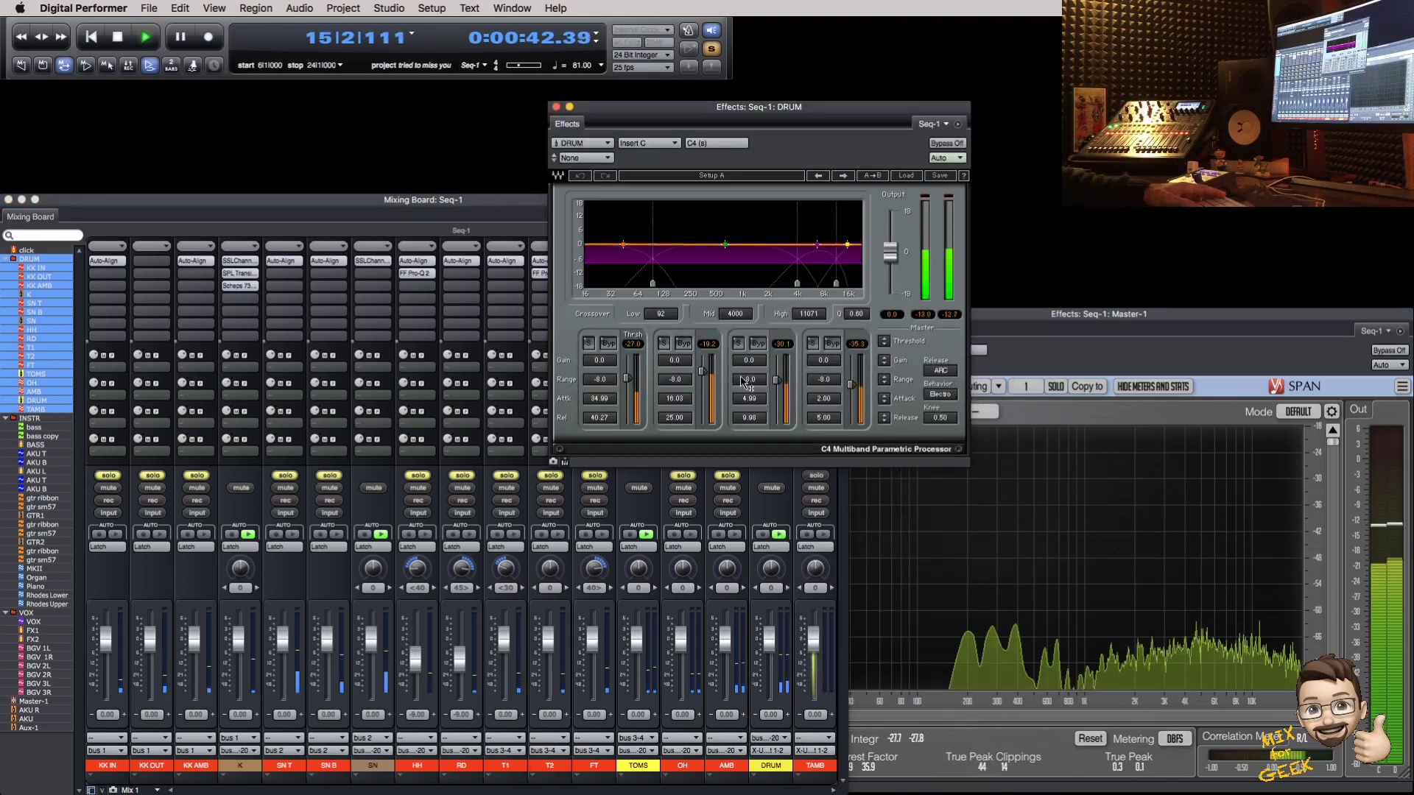
# Step: Audition the C4's low band, solo its second band and lower the mid crossover to about 1007 Hz
pyautogui.click(589, 343)
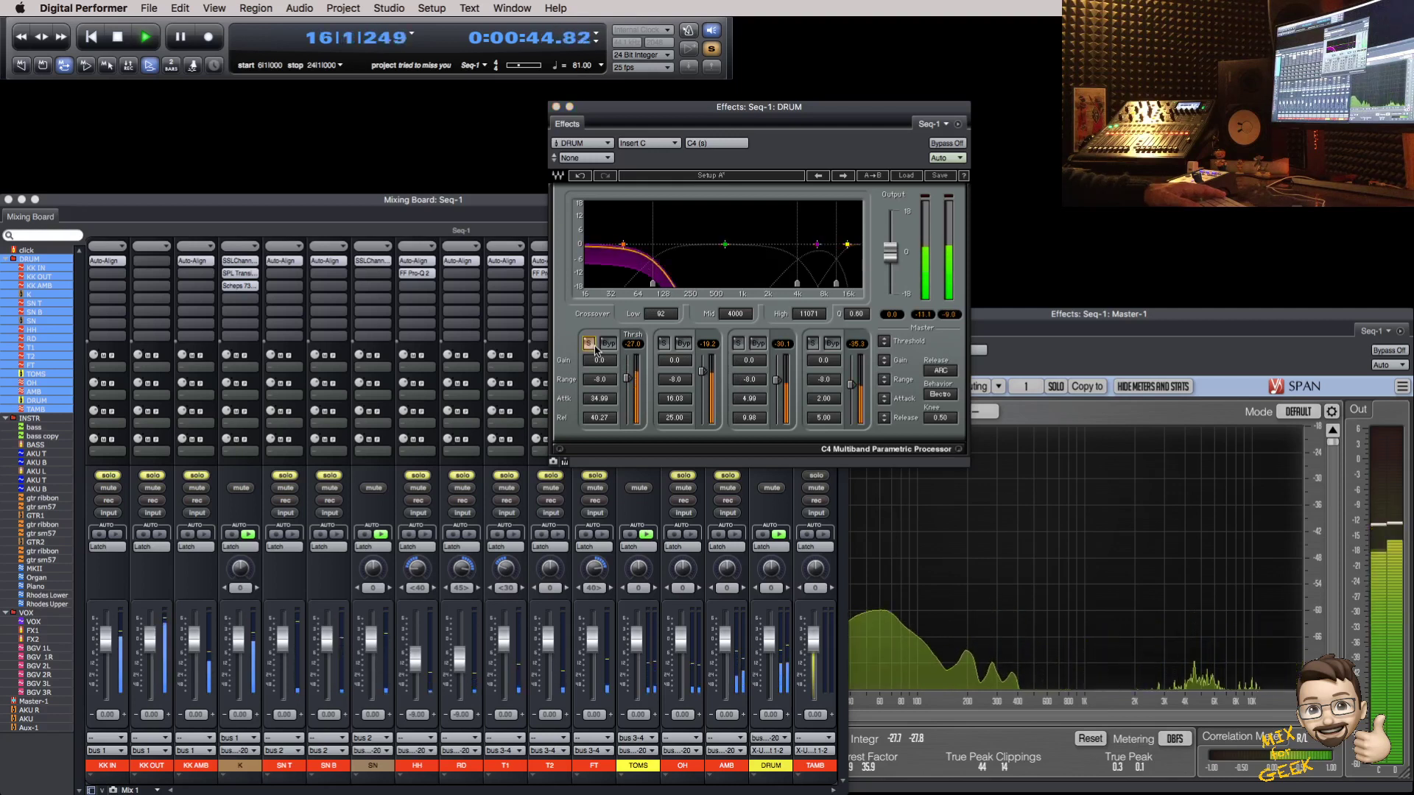
pyautogui.click(589, 344)
pyautogui.click(663, 343)
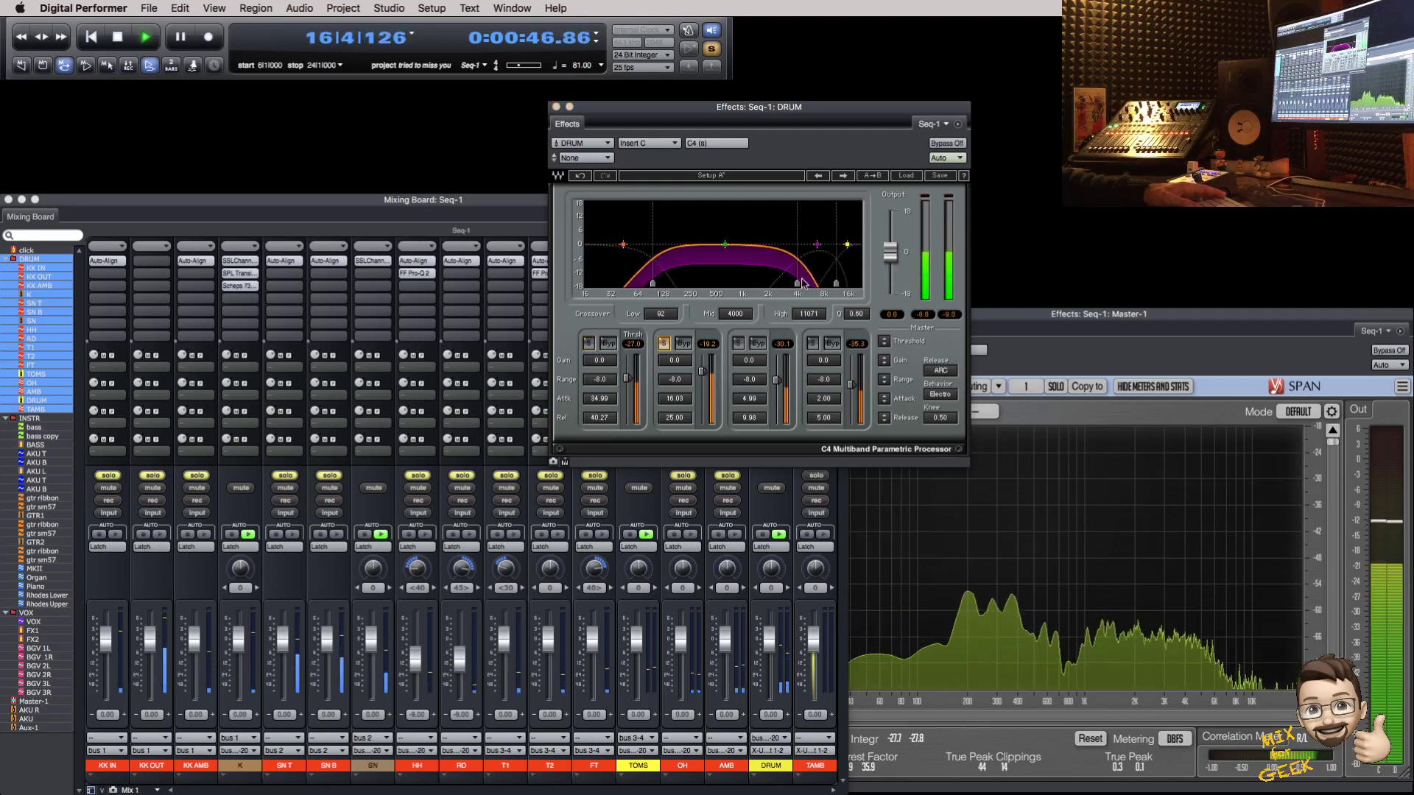
pyautogui.moveTo(796, 282); pyautogui.dragTo(743, 283)
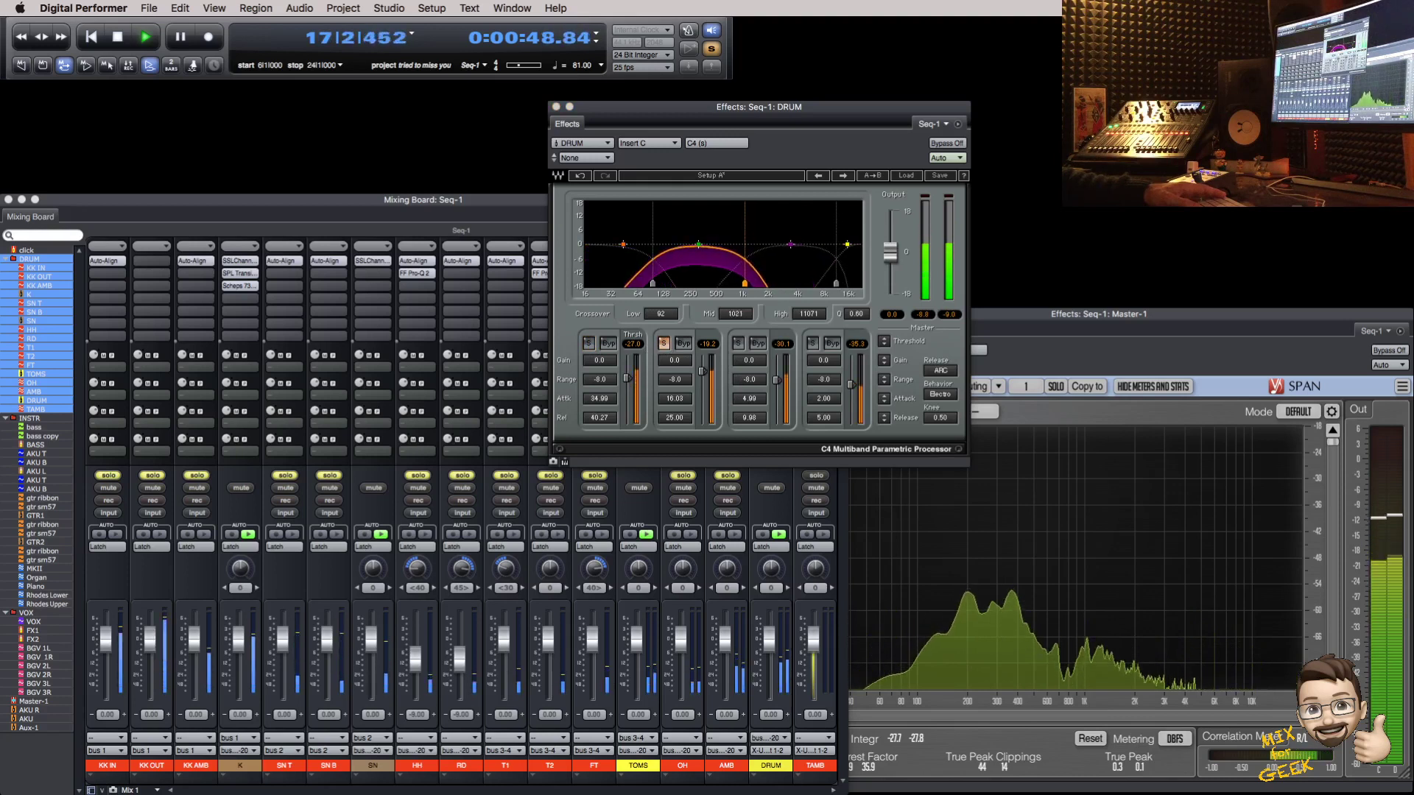
# Step: Solo only the C4's third band and raise its threshold to -25.7
pyautogui.click(738, 344)
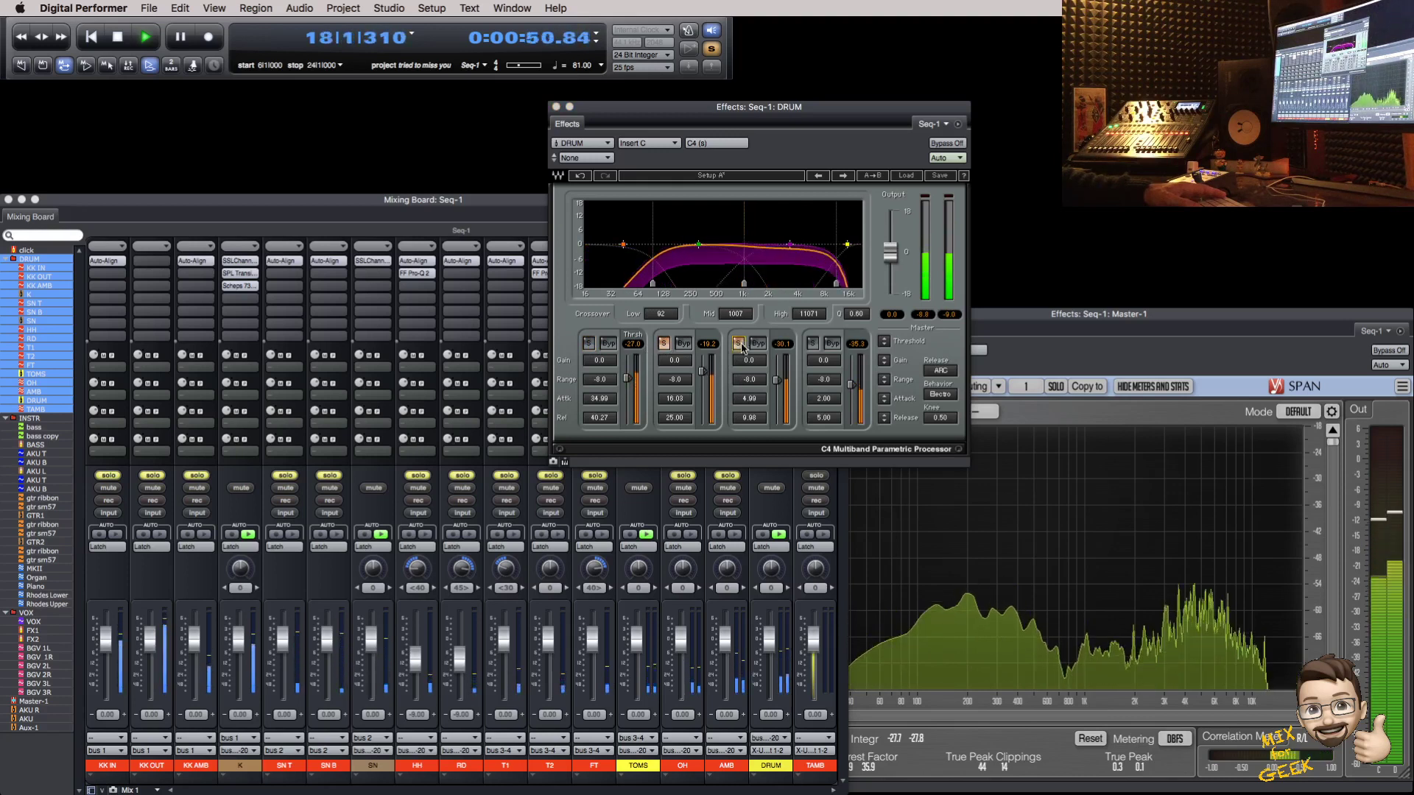
pyautogui.click(664, 343)
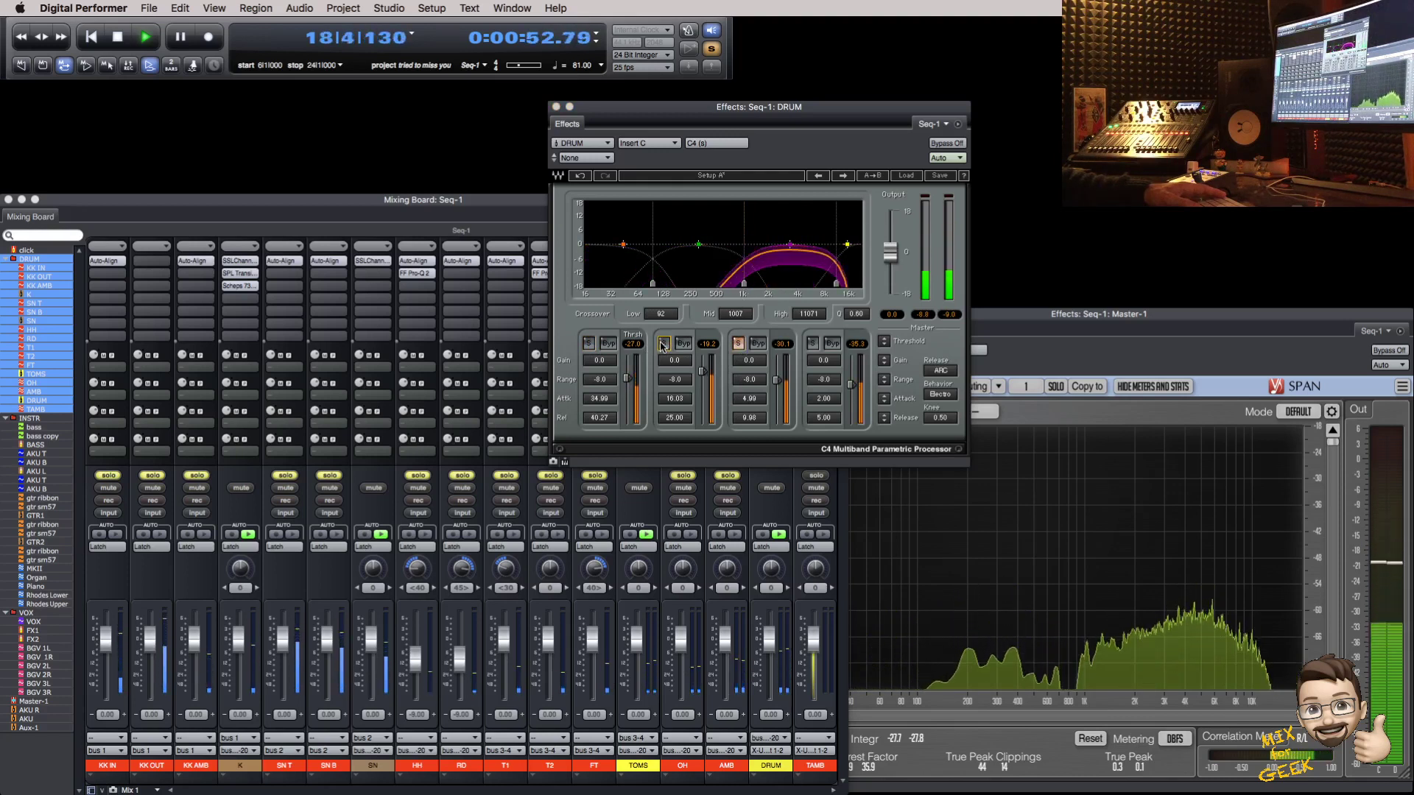
pyautogui.moveTo(777, 380); pyautogui.dragTo(777, 376)
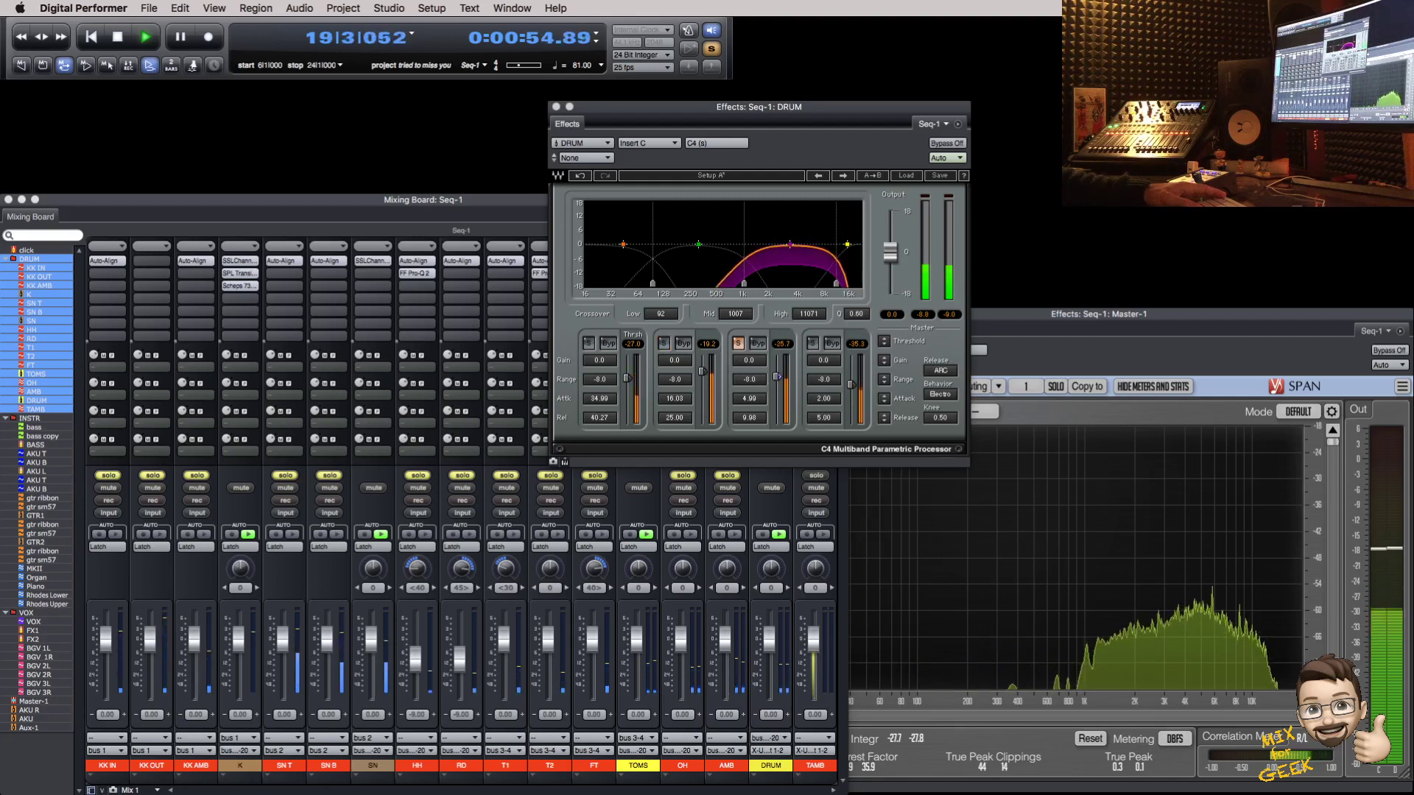
# Step: Solo the C4's fourth band in addition to the third
pyautogui.click(812, 343)
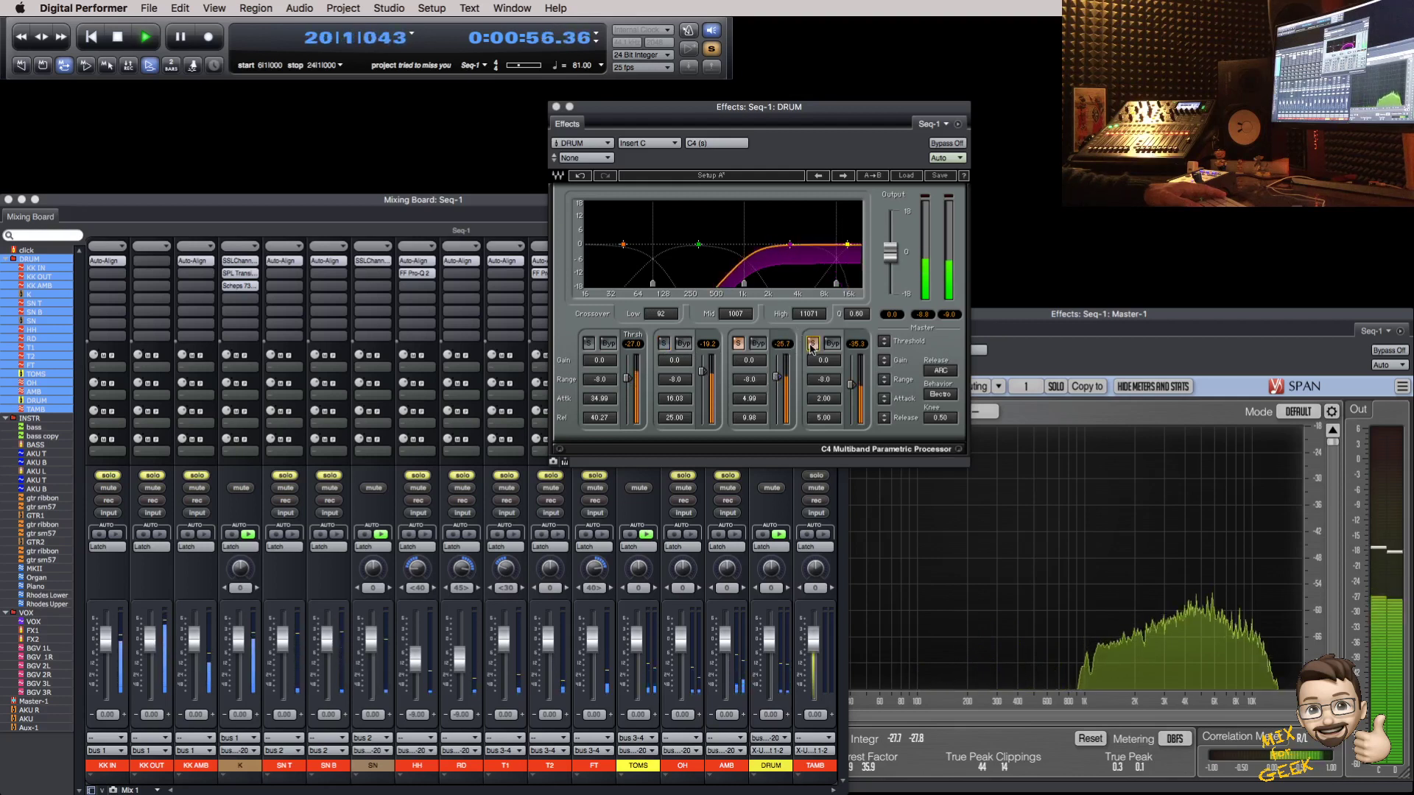
# Step: Set the C4's high crossover to 7025 and the high band threshold to about -34.9, checking the upper bands in solo
pyautogui.click(739, 343)
pyautogui.moveTo(809, 315); pyautogui.dragTo(808, 324)
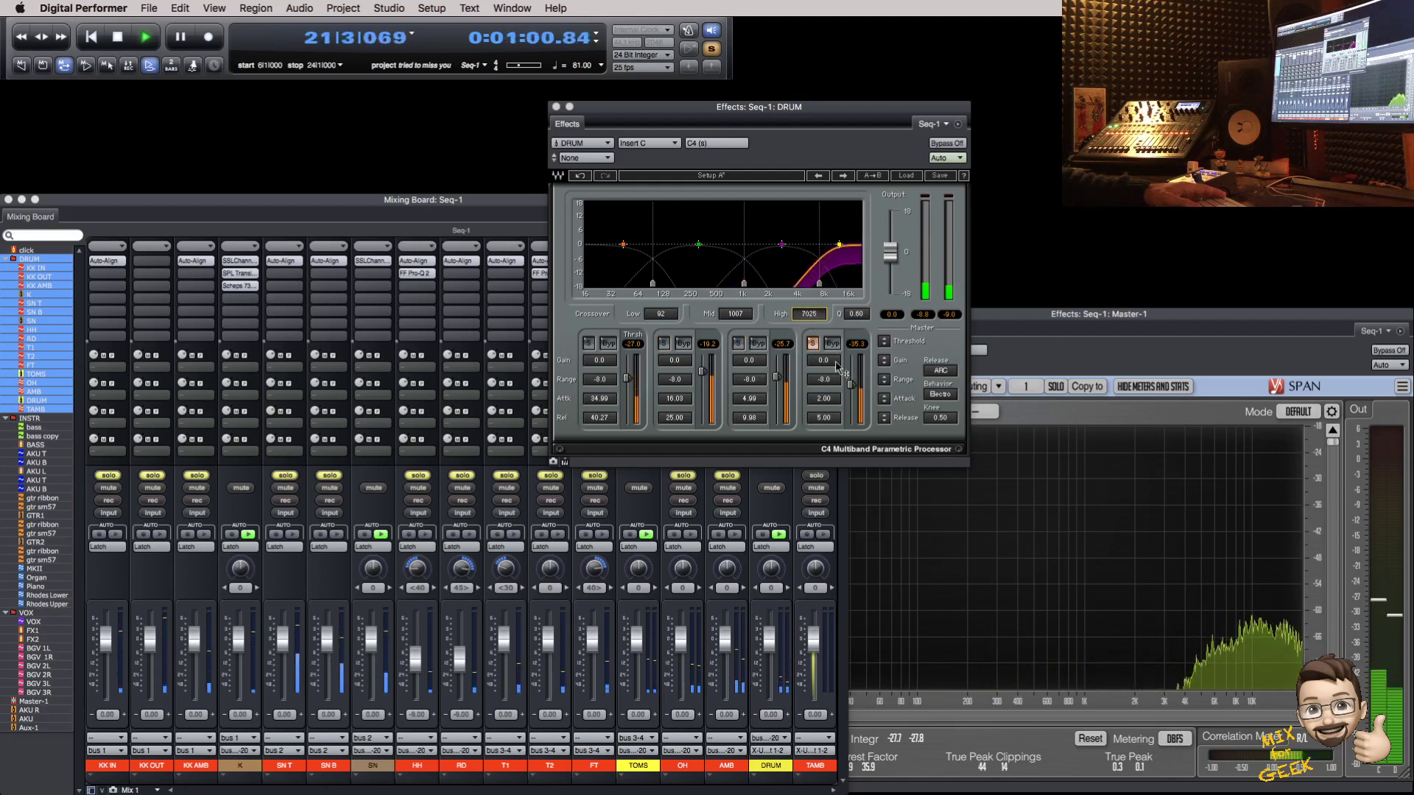
pyautogui.moveTo(851, 385); pyautogui.dragTo(851, 383)
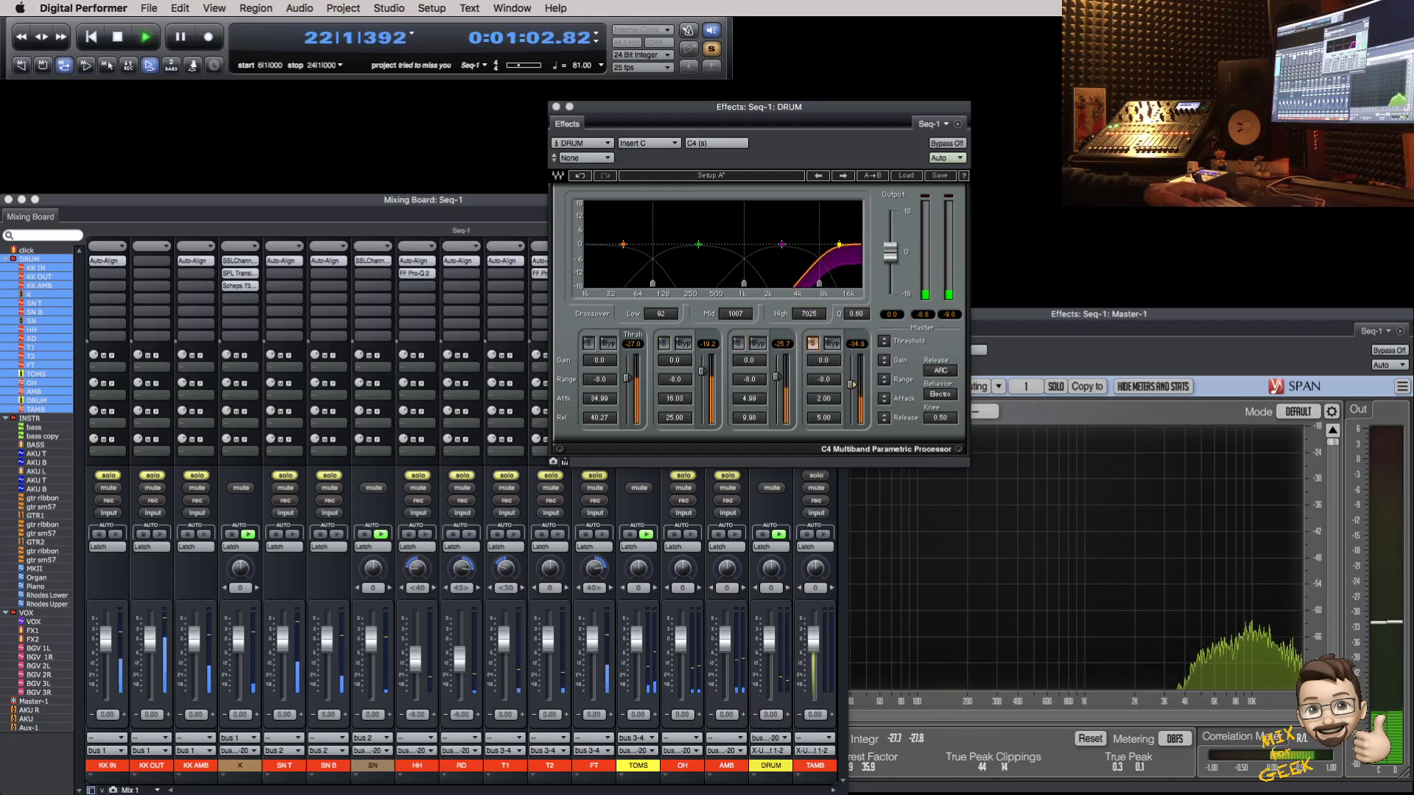
pyautogui.click(812, 343)
pyautogui.click(737, 343)
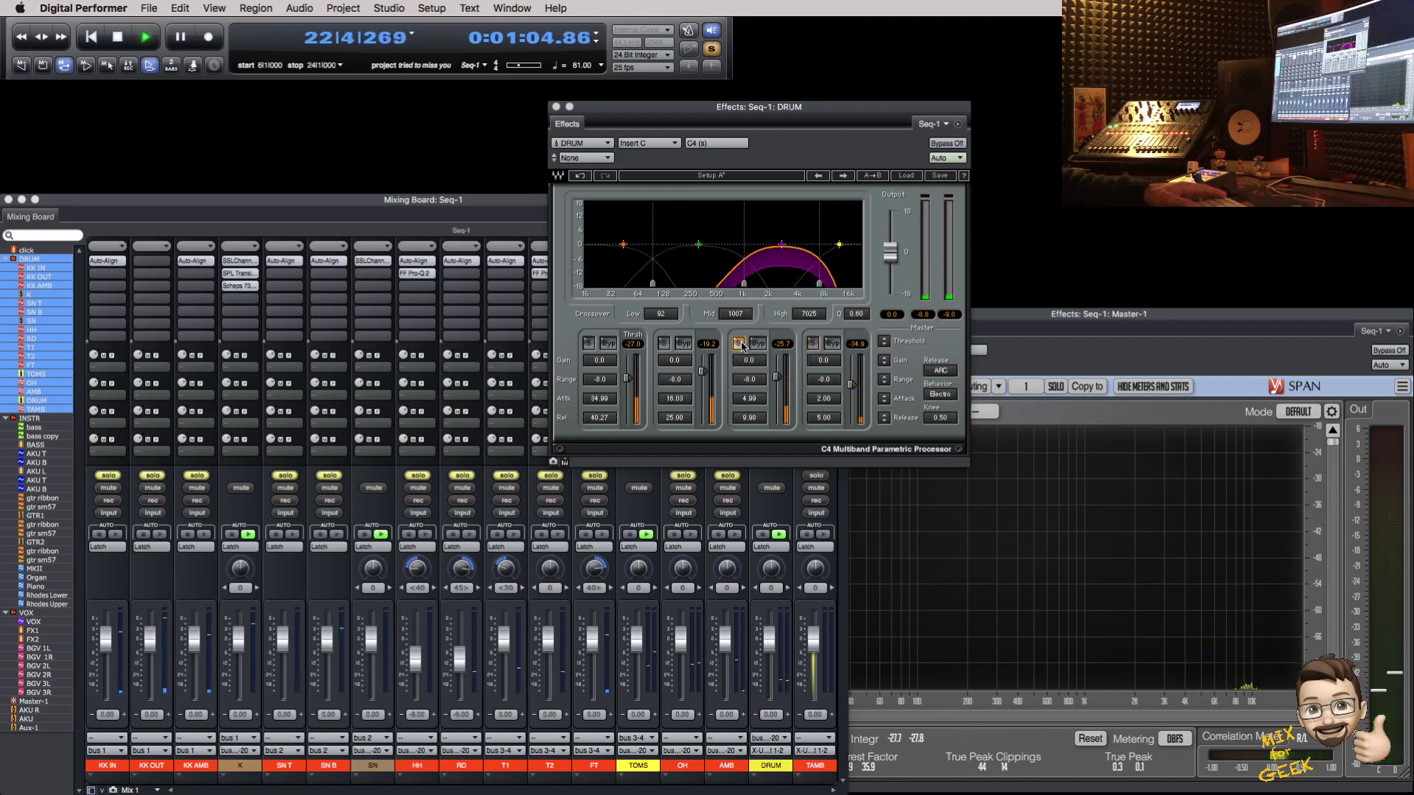
pyautogui.click(738, 344)
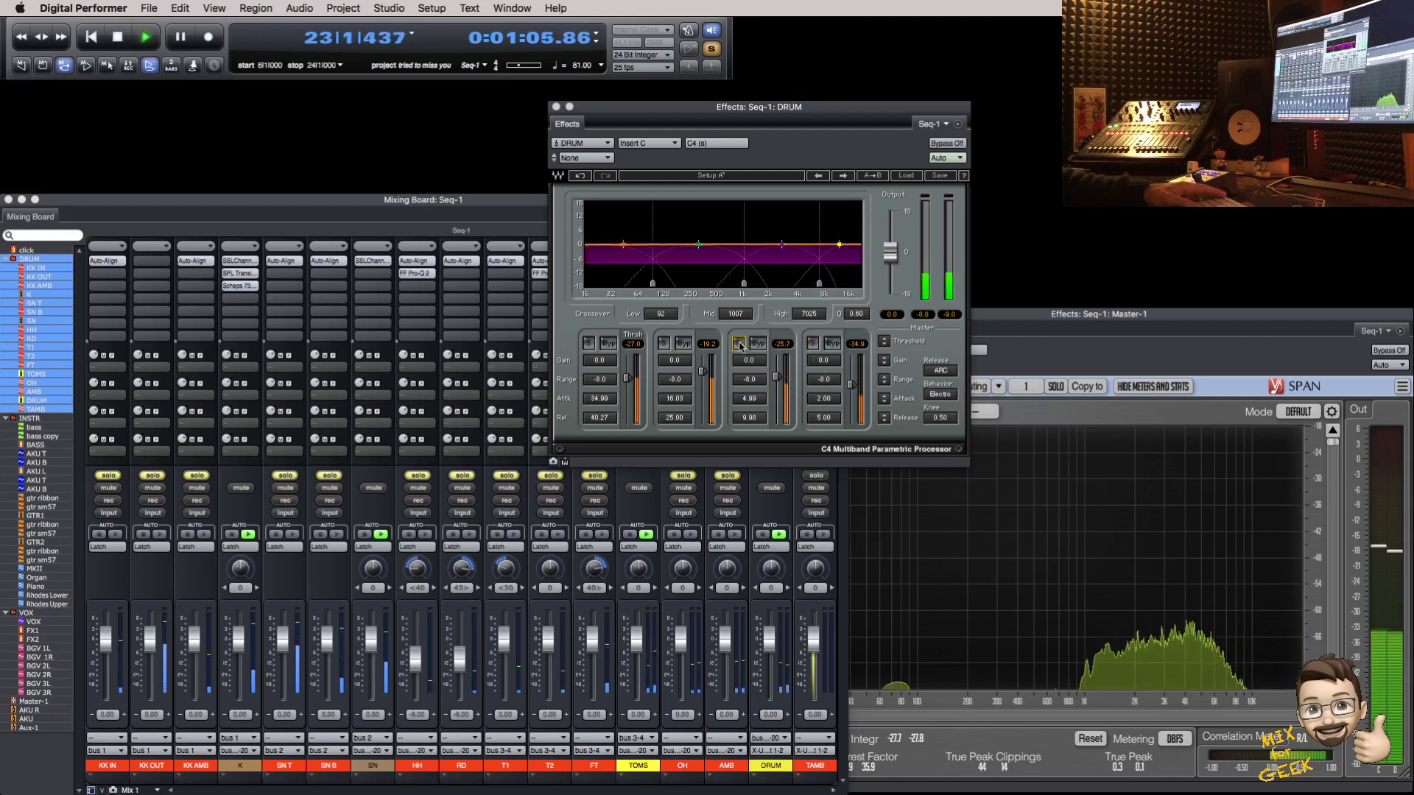
# Step: Compare the DRUM bus with the C4 bypassed and active, and close the plug-in window
pyautogui.click(942, 145)
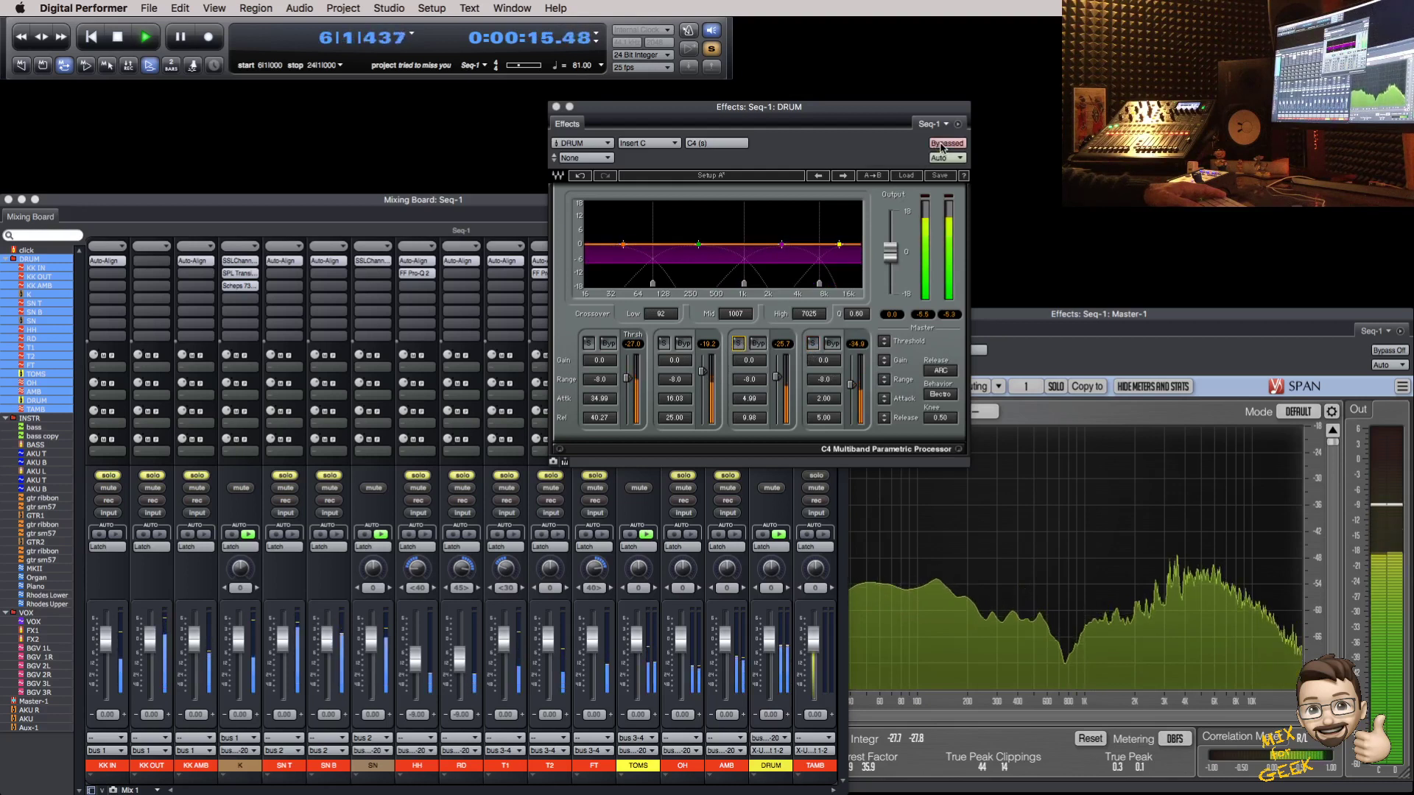
pyautogui.click(941, 145)
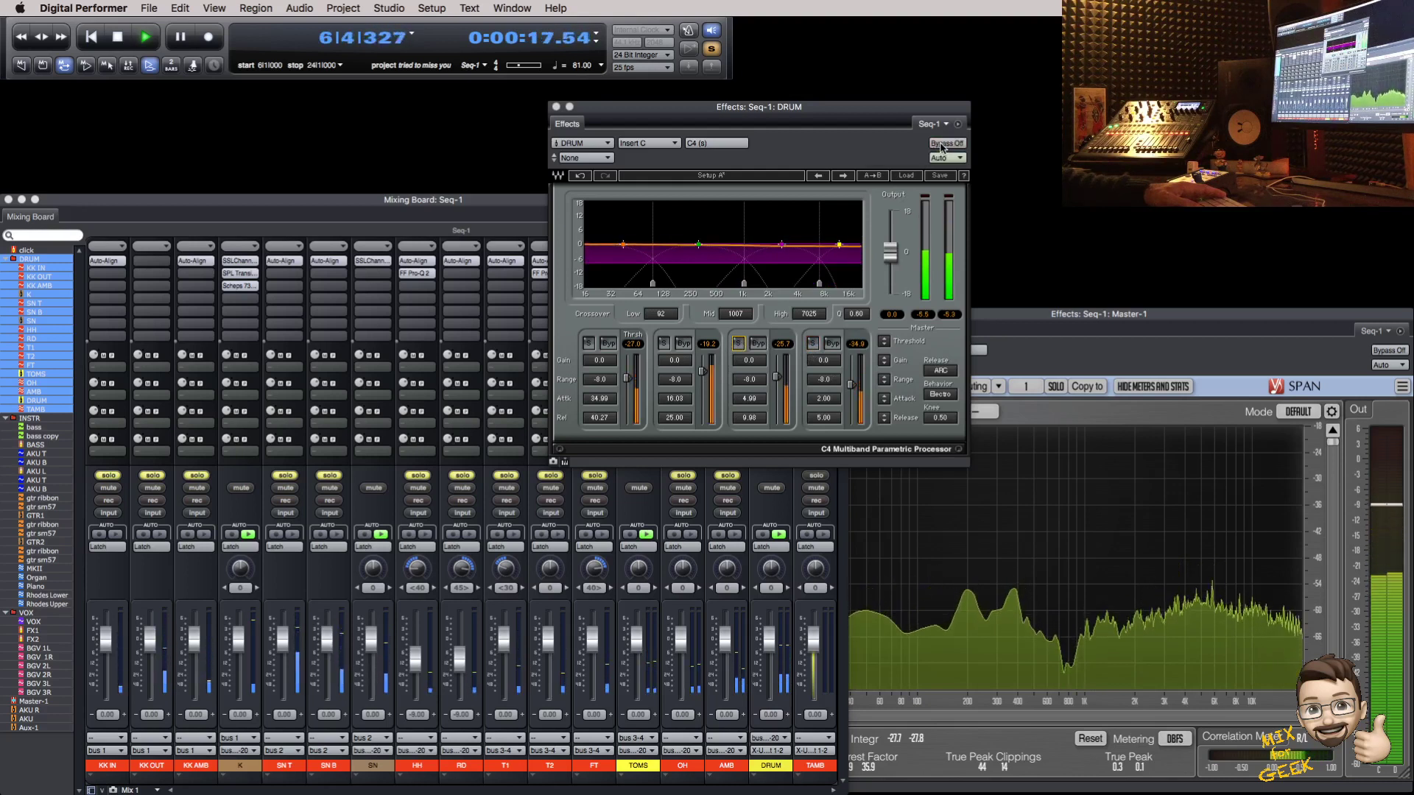
pyautogui.press('super+w')
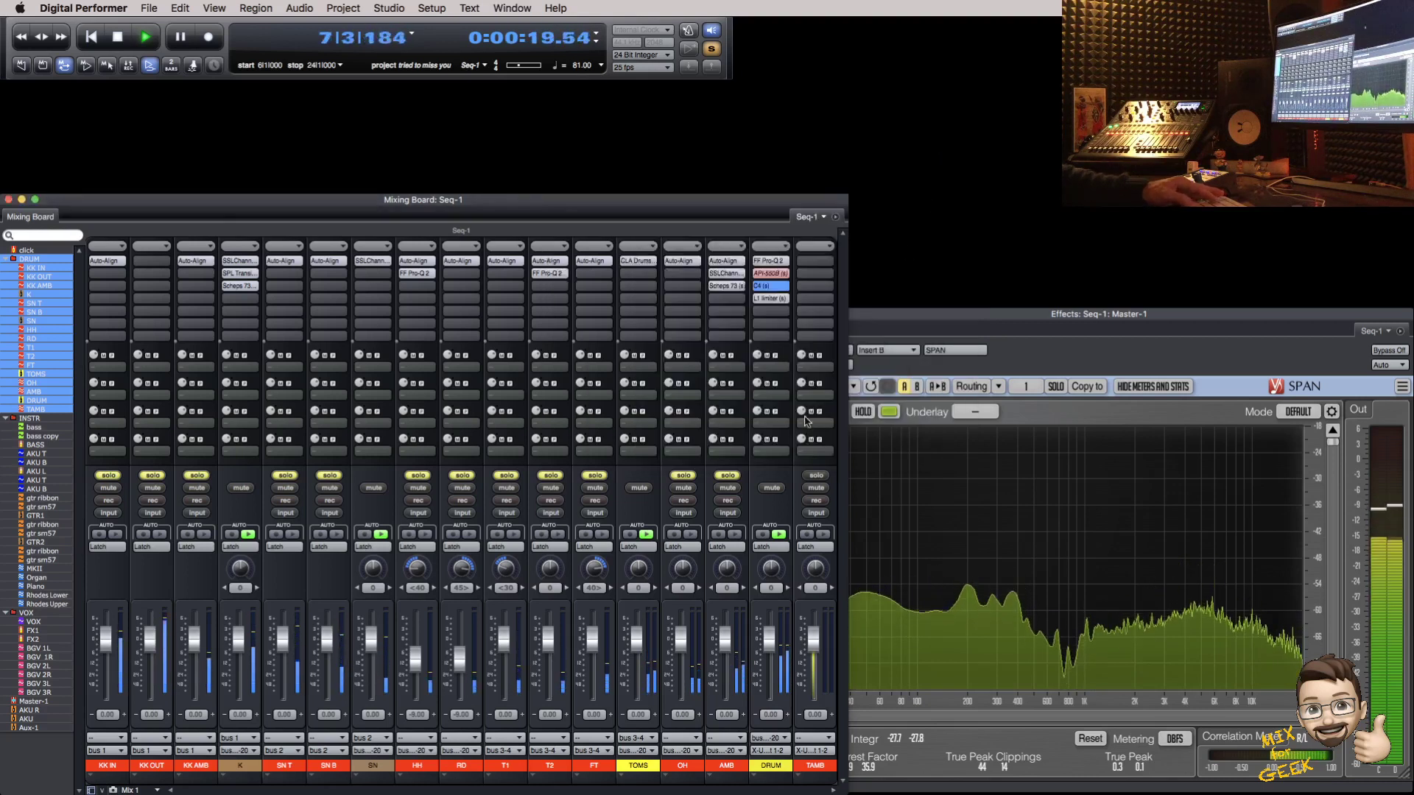
# Step: Stop playback, save the project and clear the solos on the drum channels
pyautogui.press('space')
pyautogui.press('super+s')
pyautogui.click(163, 479)
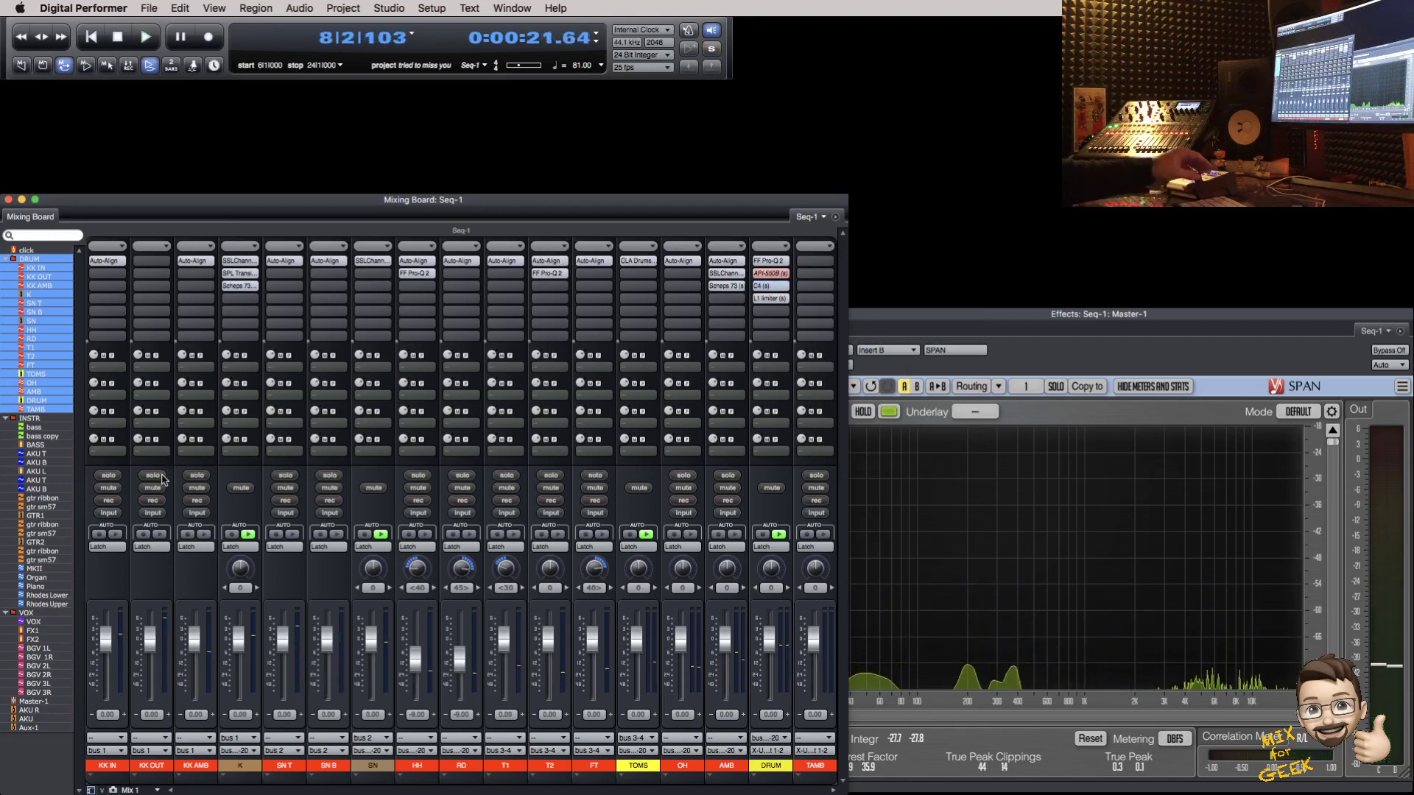
# Step: Play the full mix and review the Scheps 73 settings on the K channel
pyautogui.press('space')
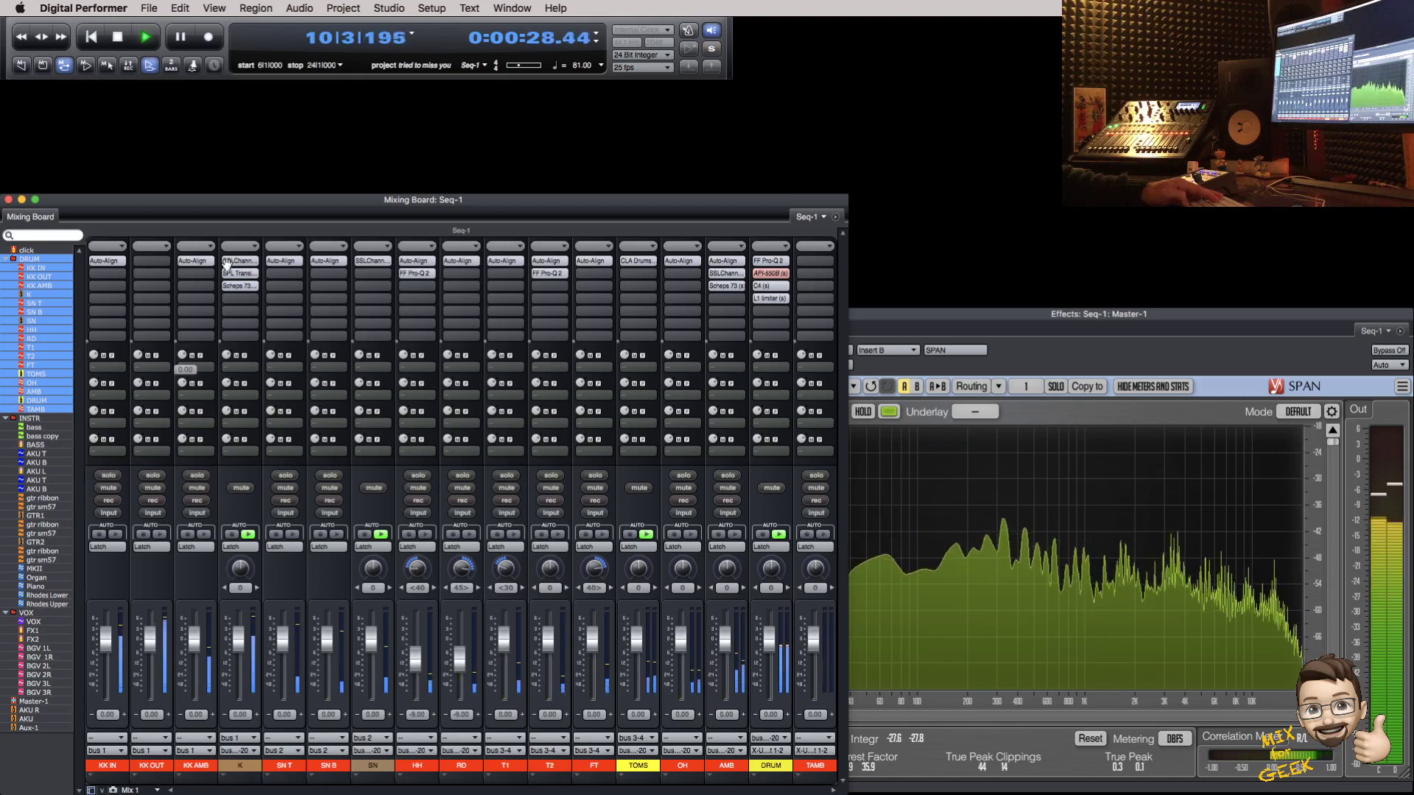
pyautogui.click(240, 284)
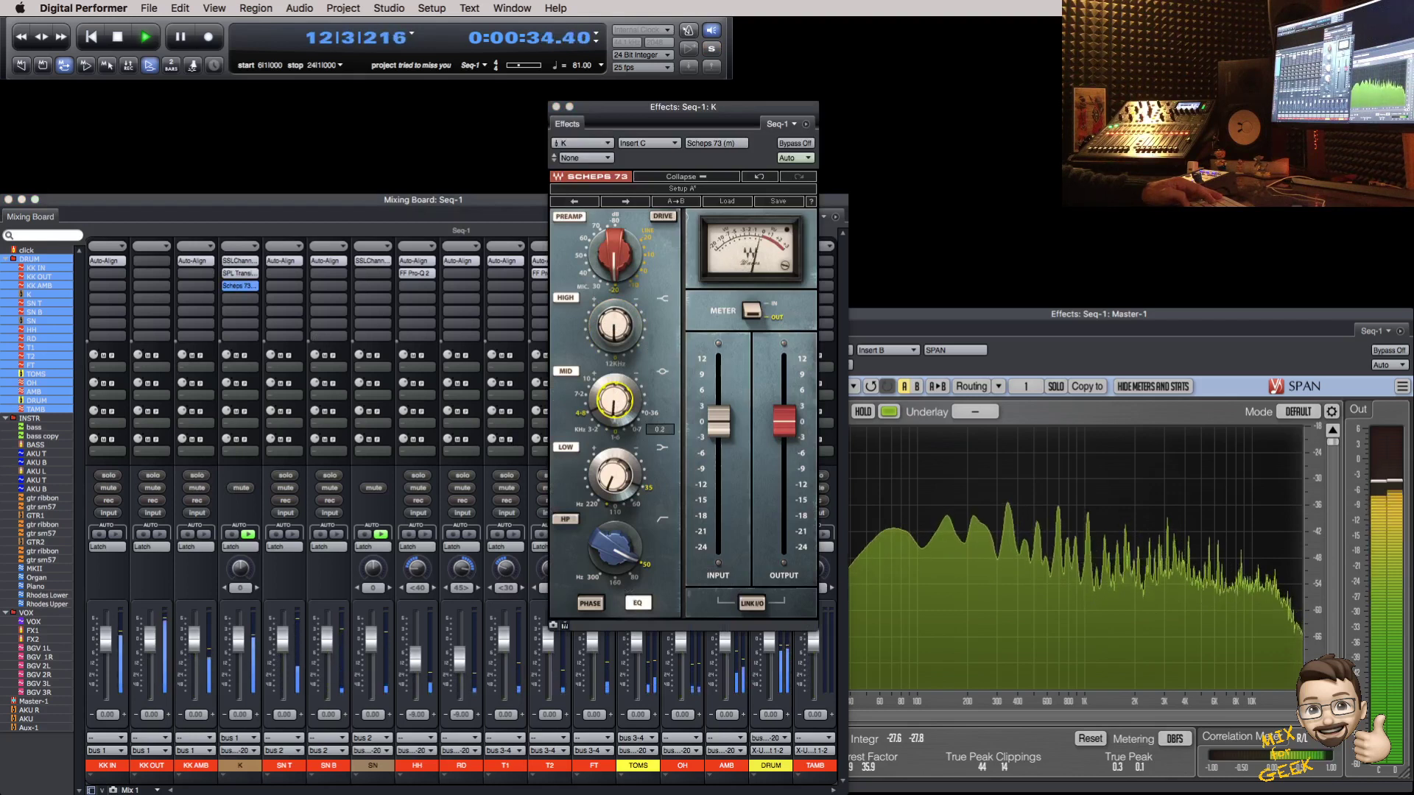
pyautogui.press('super+w')
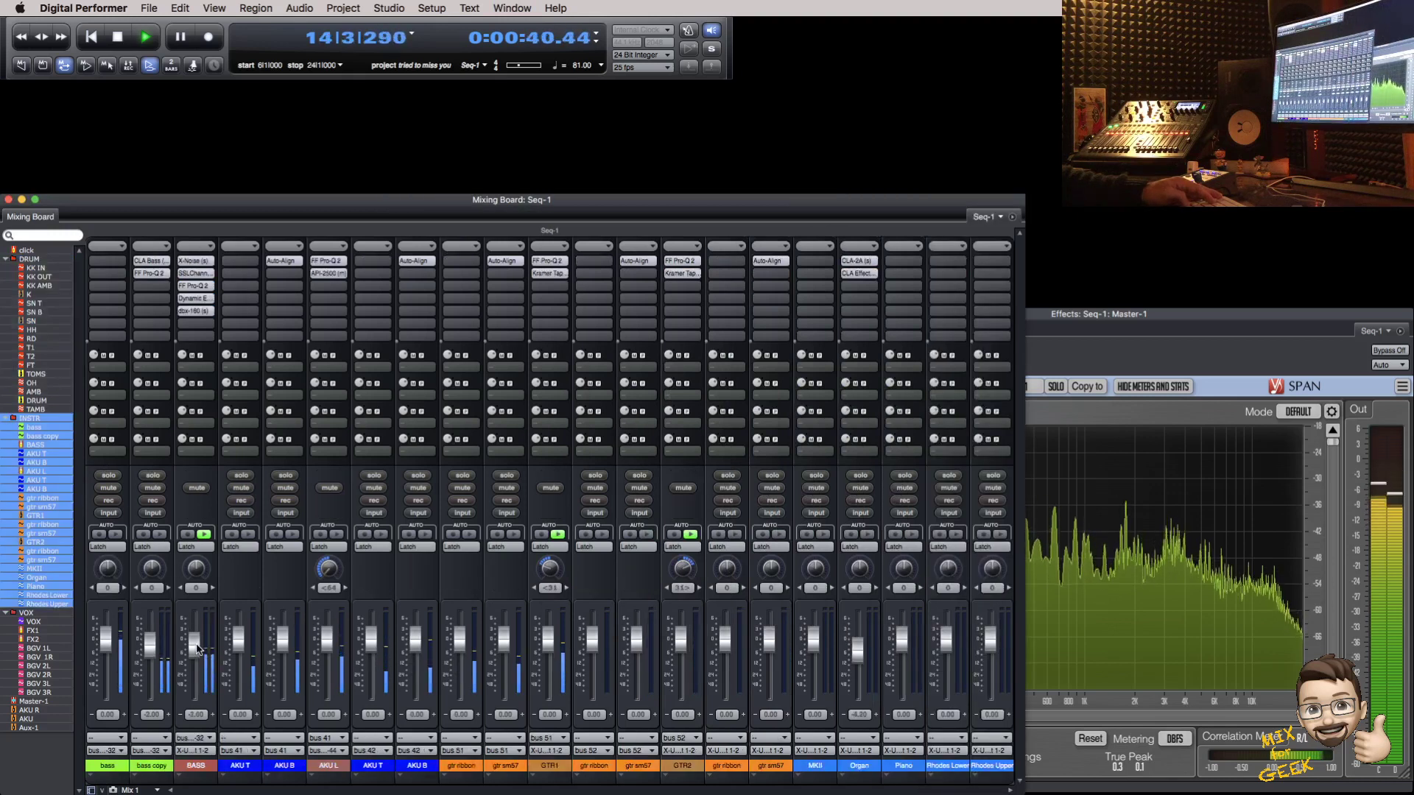
# Step: Set the AKU L and GTR1 channel levels to -4 dB
pyautogui.click(330, 714)
pyautogui.write('-4')
pyautogui.press('Return')
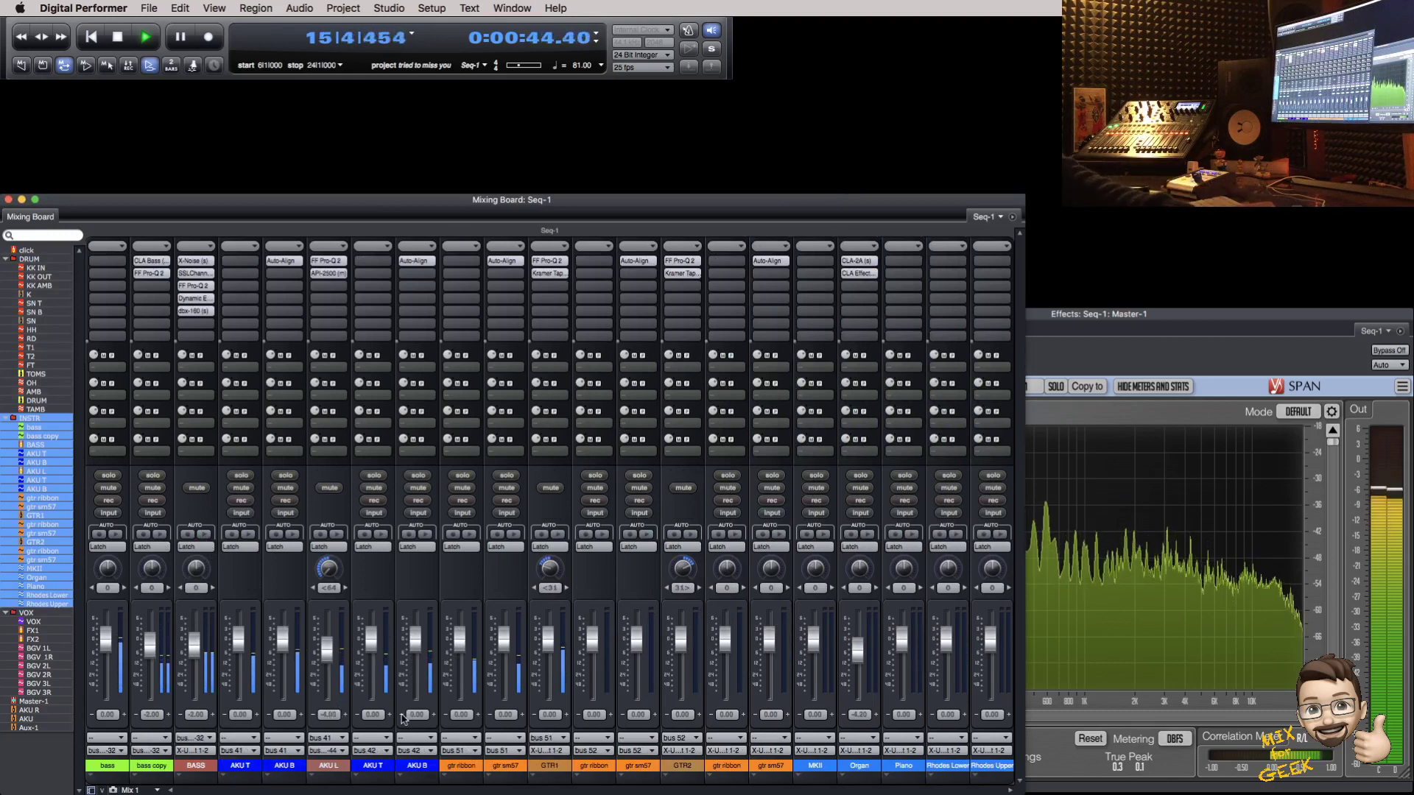
pyautogui.write('-4')
pyautogui.press('Return')
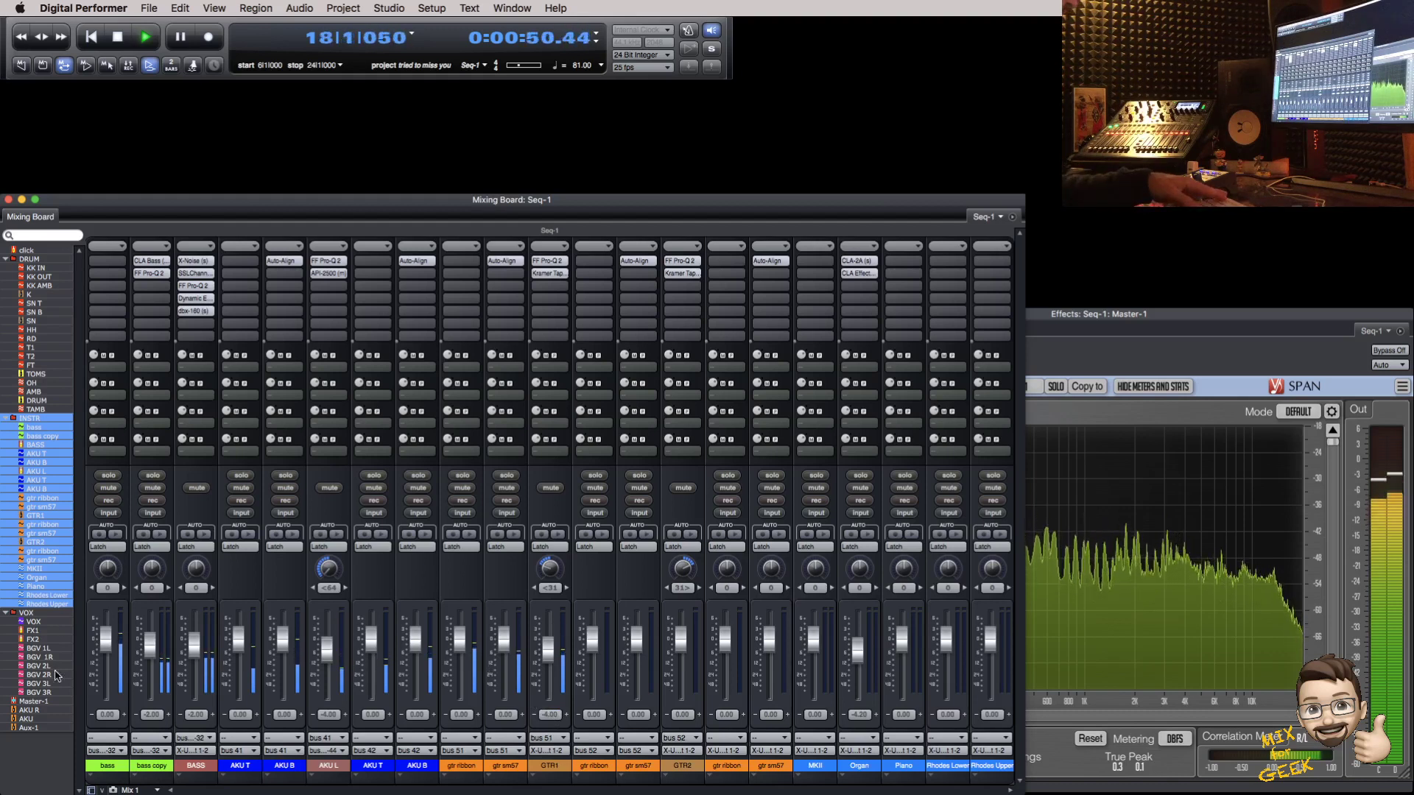
# Step: Show the AKU R, AKU and Aux-1 channels in the mixer, place AKU R and AKU directly after AKU B, and save
pyautogui.moveTo(43, 711); pyautogui.dragTo(43, 737)
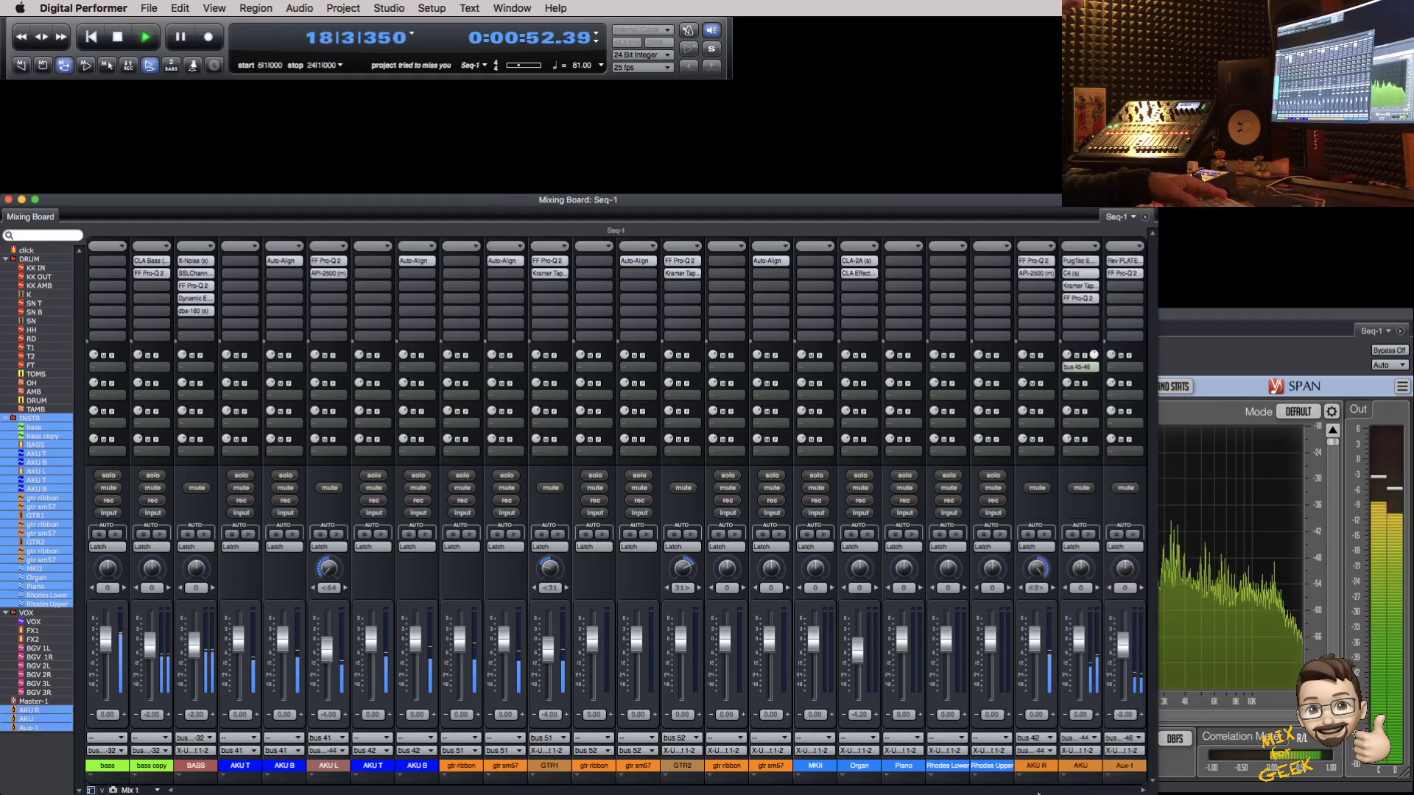
pyautogui.press('space')
pyautogui.moveTo(1036, 772); pyautogui.dragTo(436, 771)
pyautogui.press('super+s')
pyautogui.click(464, 715)
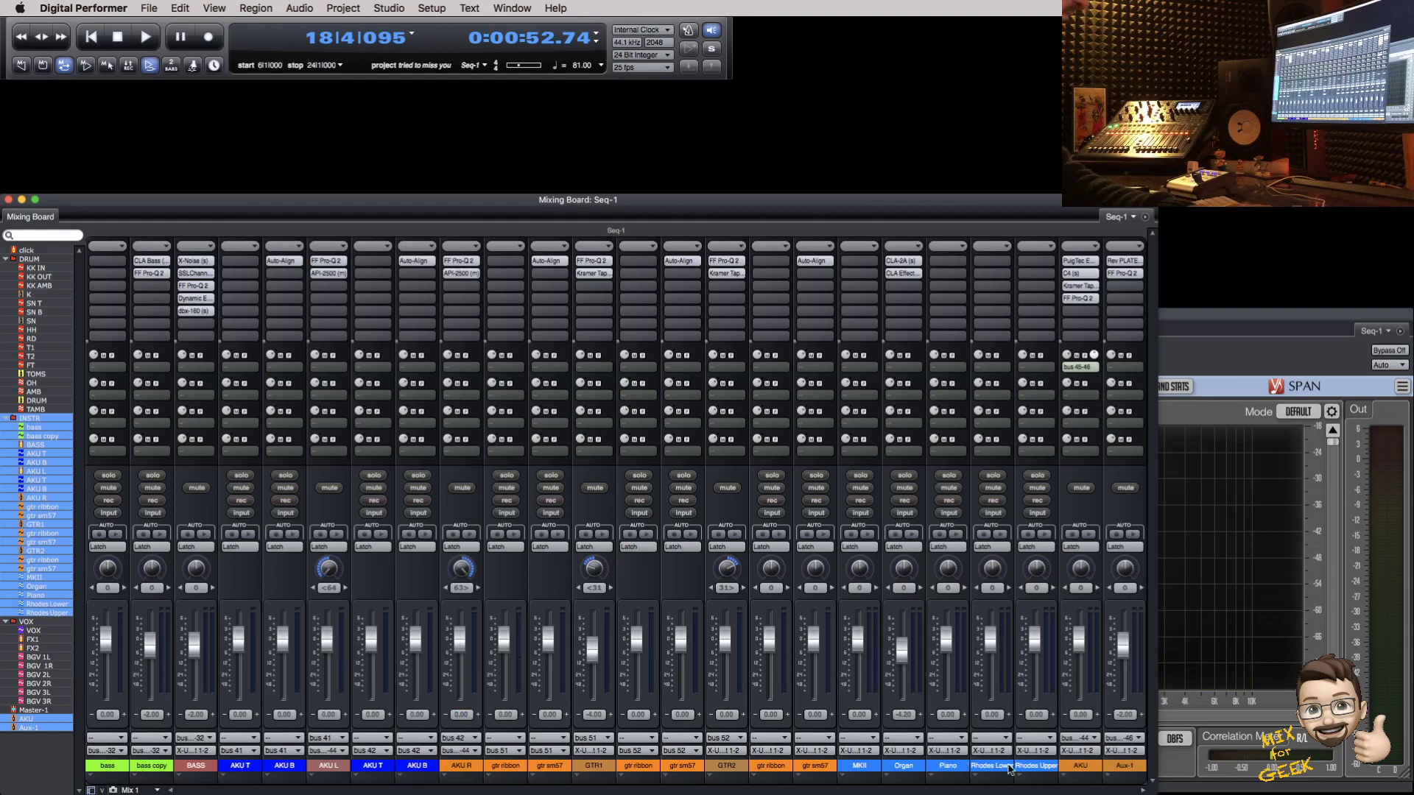
pyautogui.moveTo(1075, 771); pyautogui.dragTo(490, 771)
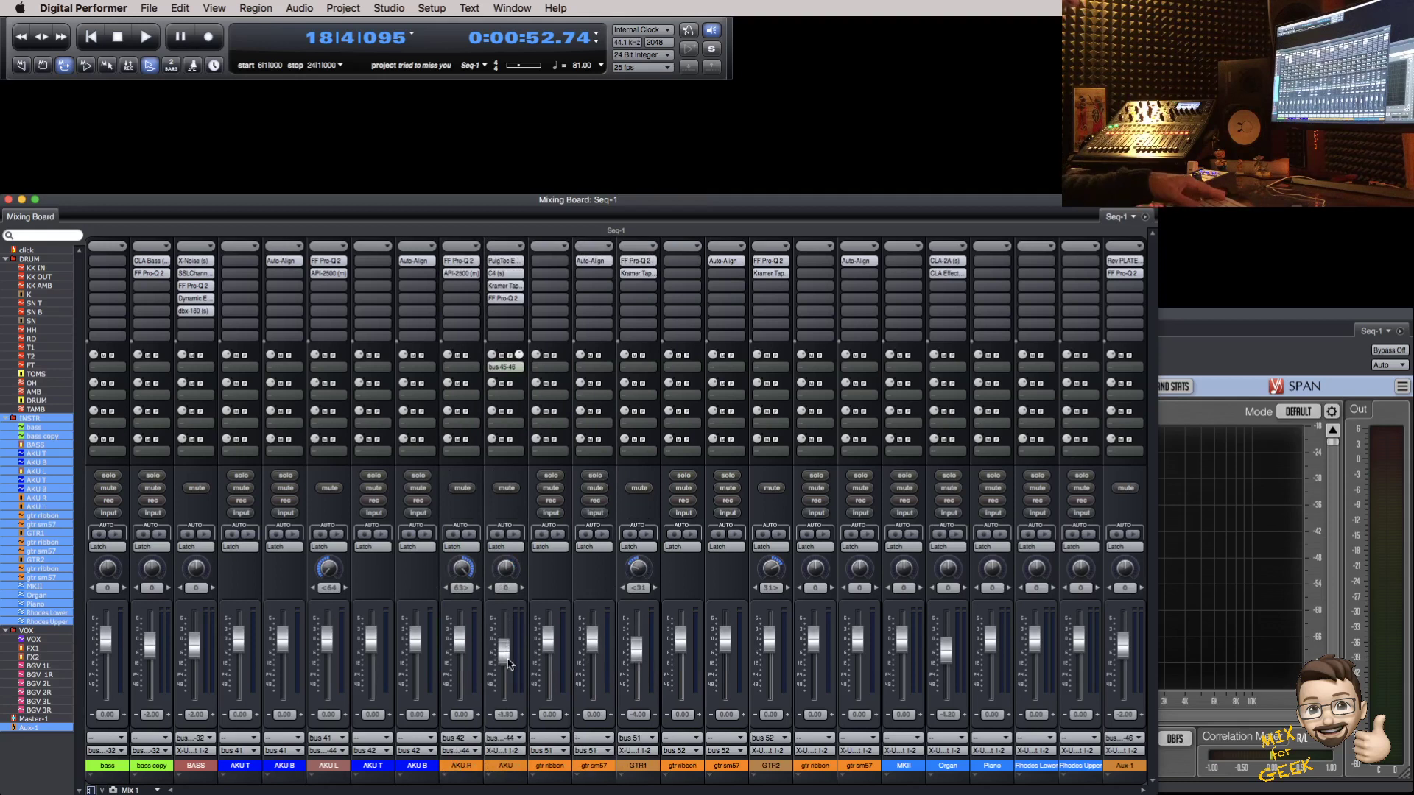
# Step: Lower the AKU, GTR1 and GTR2 levels, with both guitar buses at -6 dB, and resume playback
pyautogui.click(508, 714)
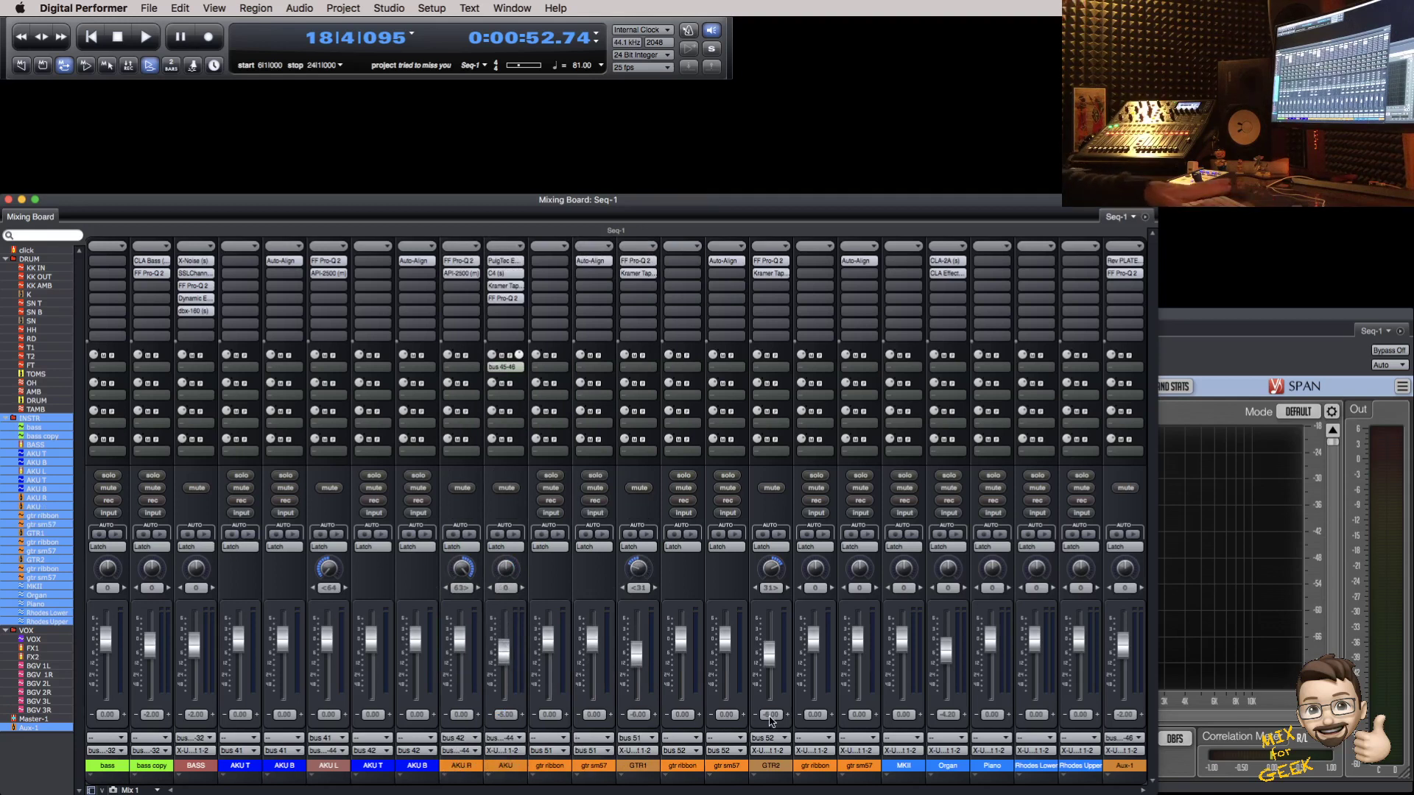
pyautogui.press('space')
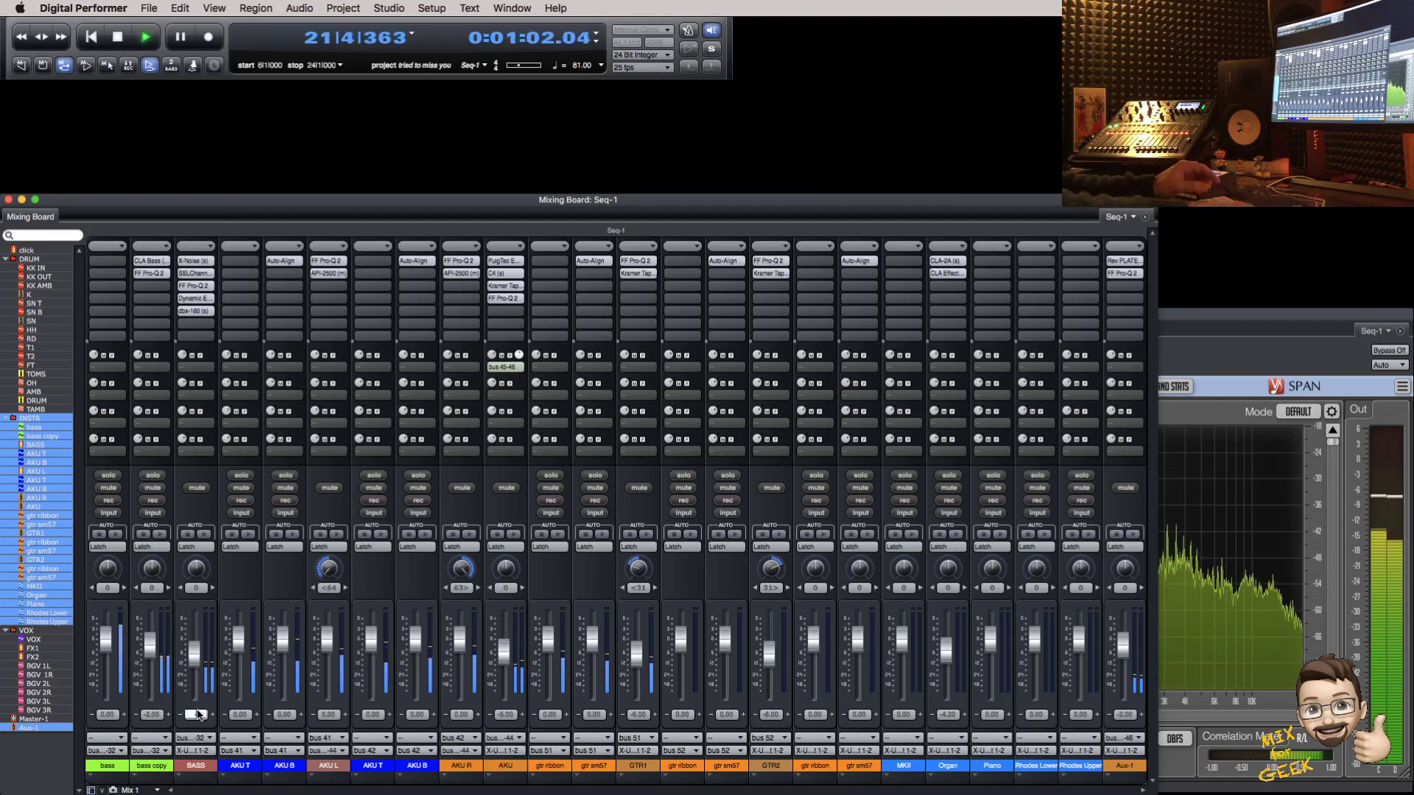
# Step: Show only the DRUM group in the mixer and review the SSLChannel settings on the K channel
pyautogui.click(40, 261)
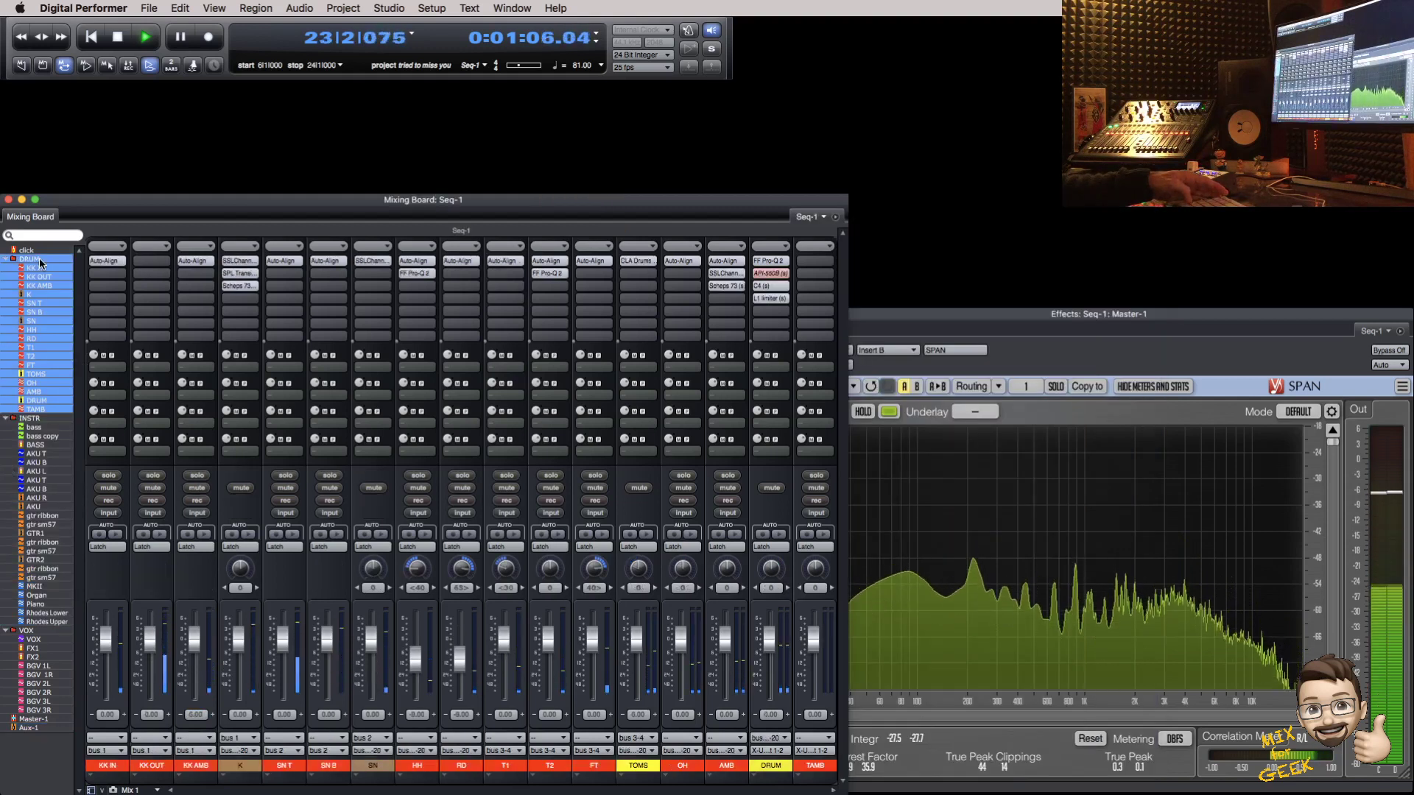
pyautogui.doubleClick(240, 261)
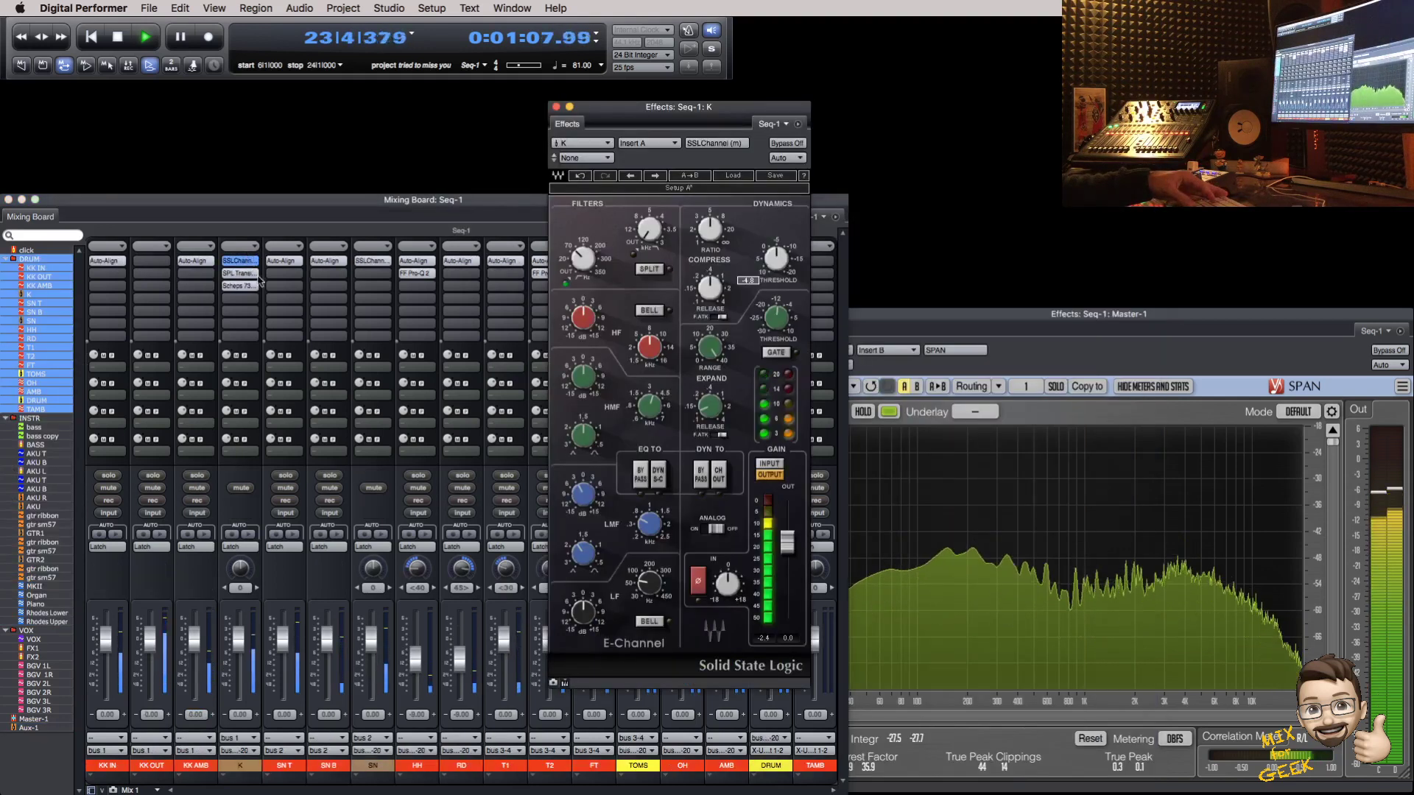
pyautogui.moveTo(586, 503)
pyautogui.press('super+w')
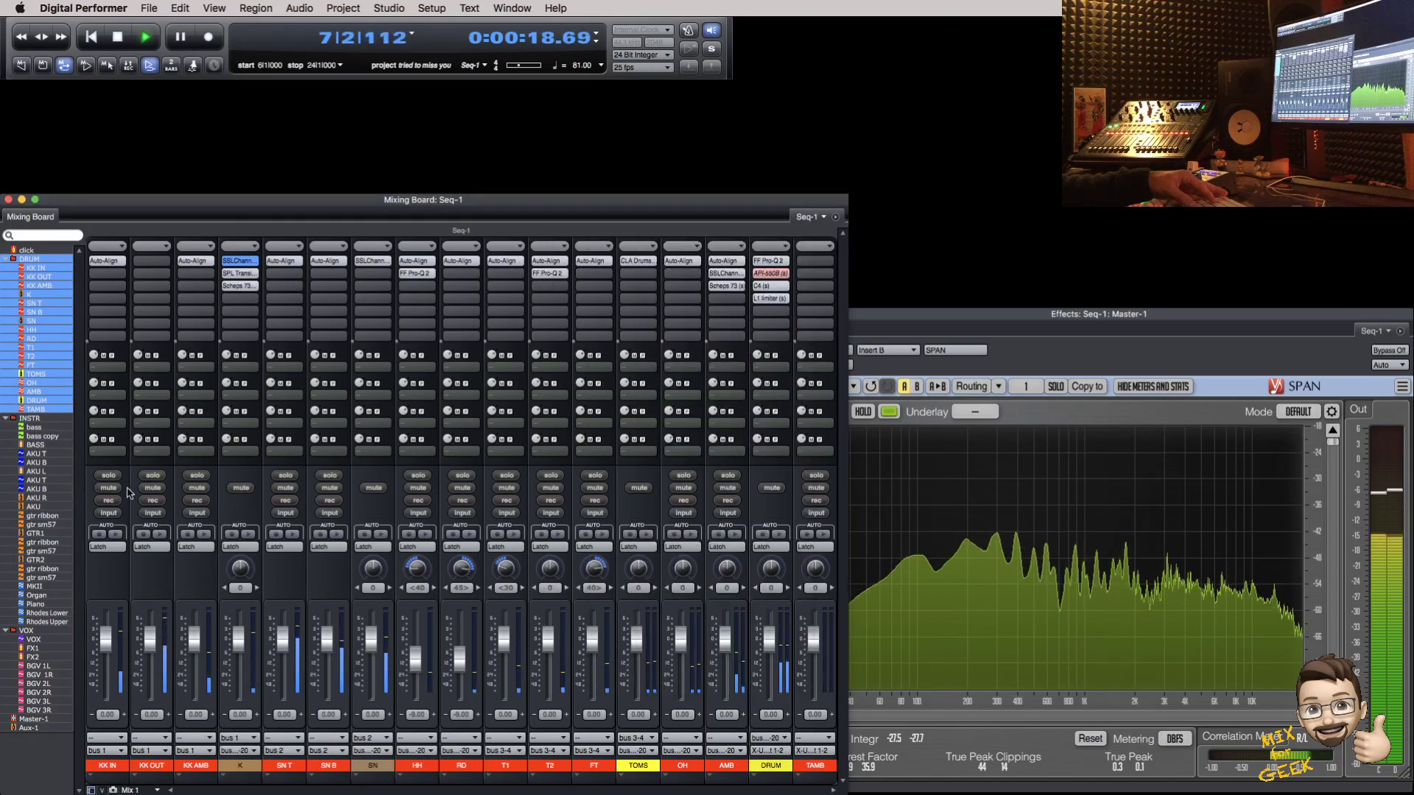
# Step: Compare the kick sound with the KK AMB, KK OUT and KK IN channels muted in turn
pyautogui.click(197, 487)
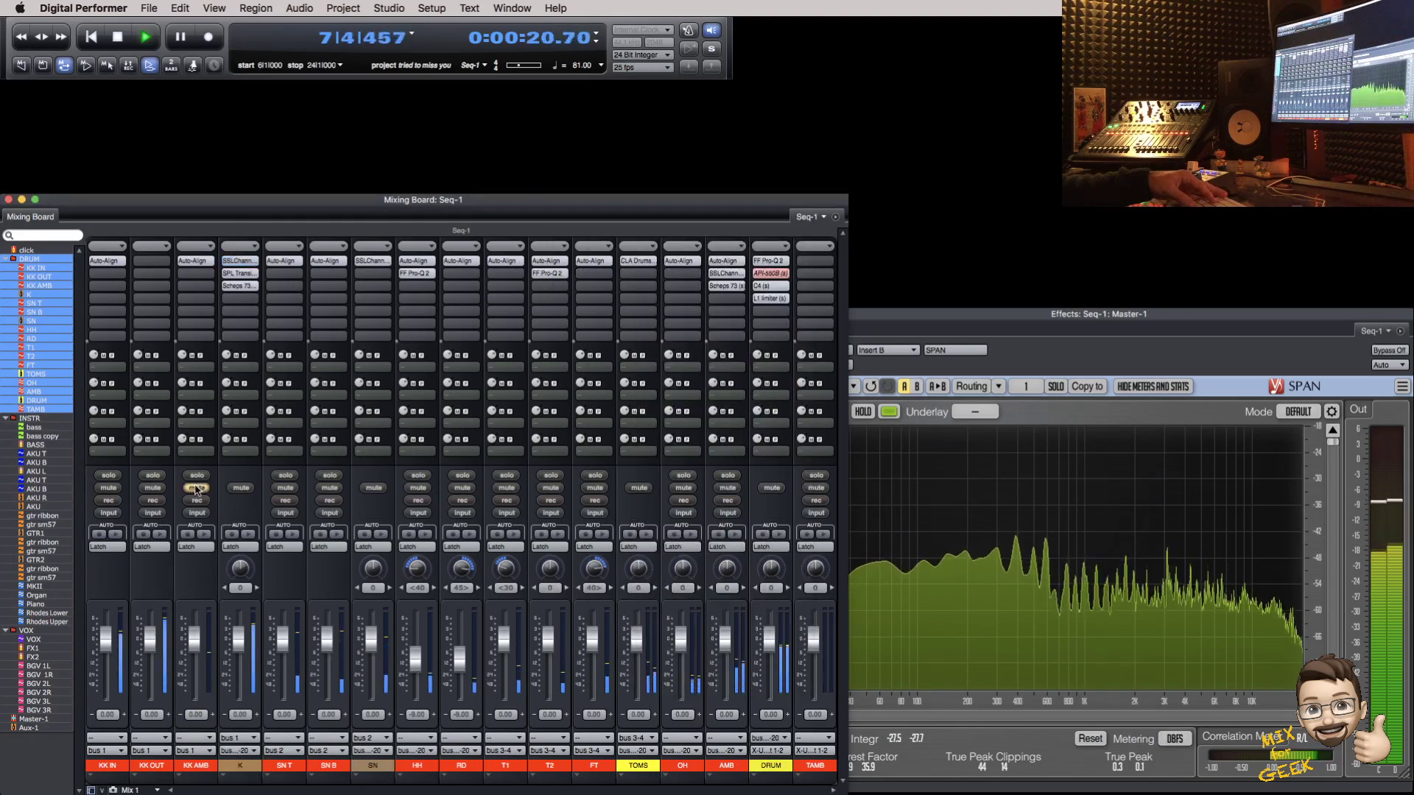
pyautogui.click(197, 487)
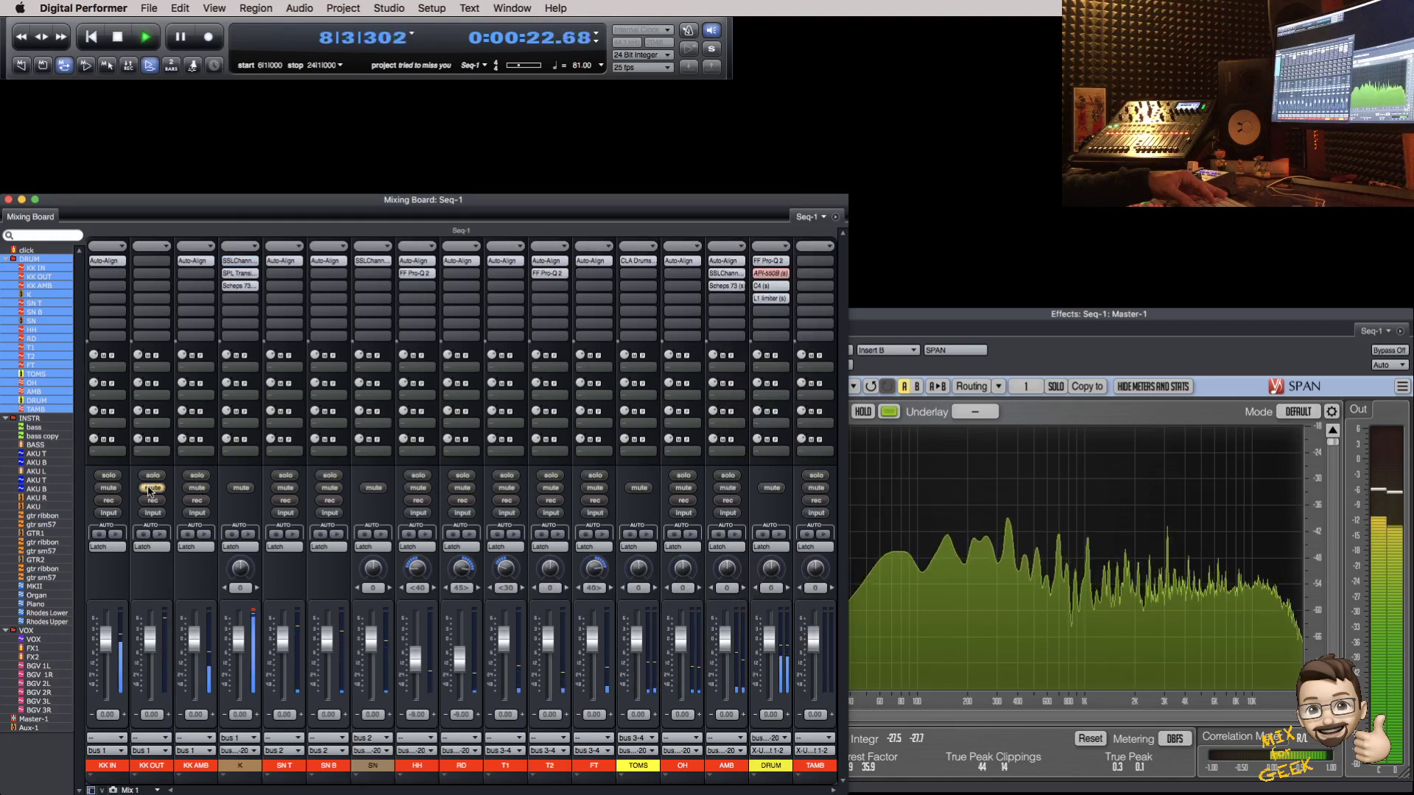
pyautogui.click(111, 489)
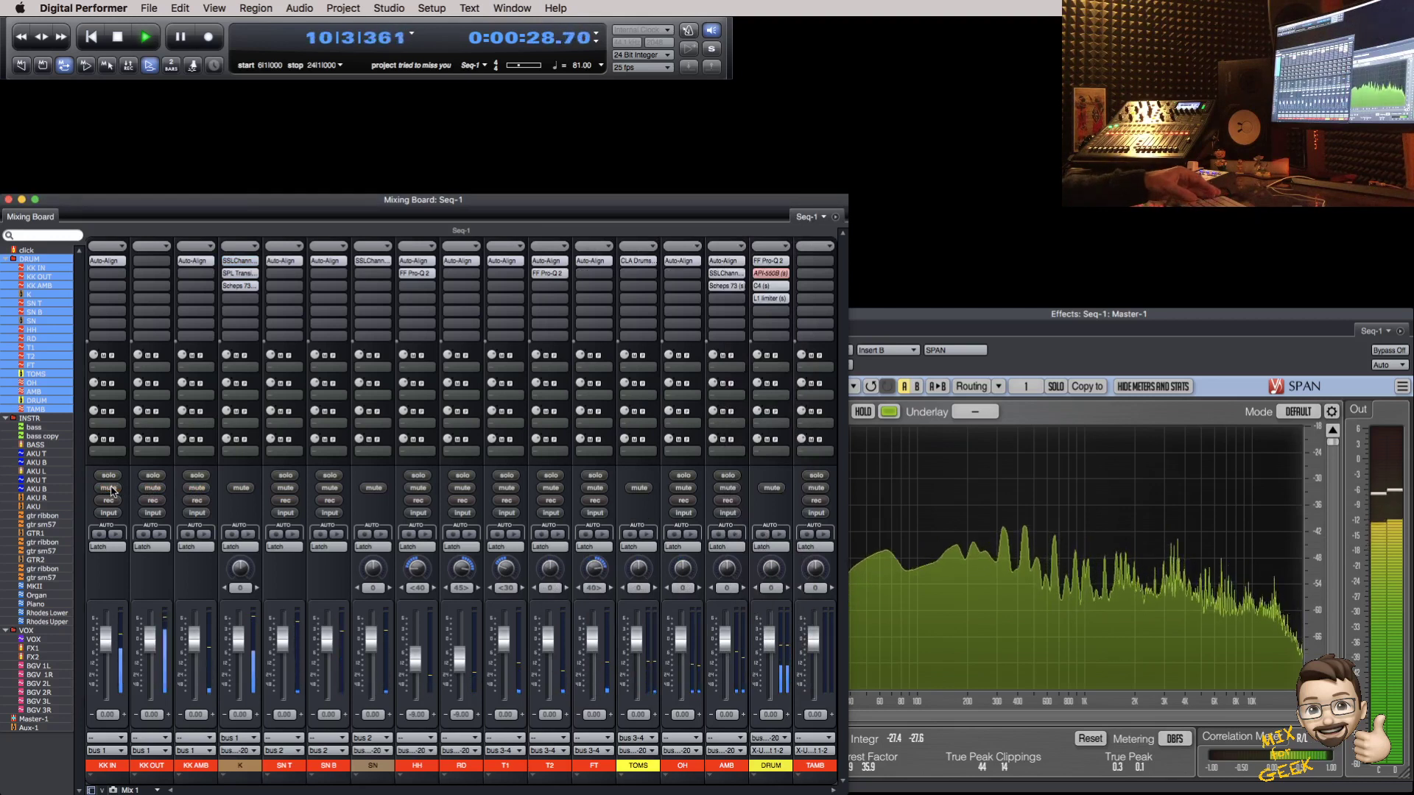
# Step: Adjust the HMF gain and frequency of the SSLChannel EQ on the K channel, close it and stop playback
pyautogui.click(242, 261)
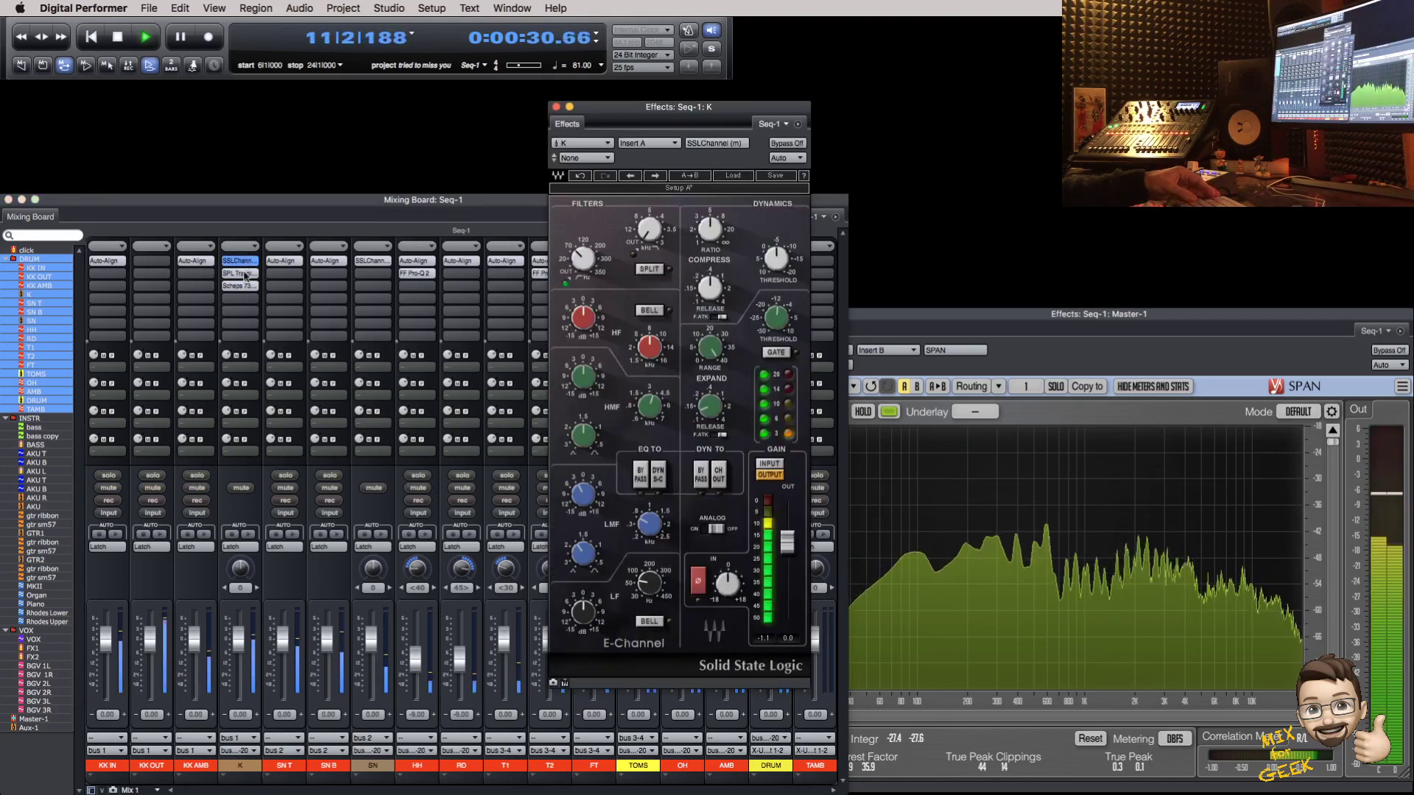
pyautogui.moveTo(590, 379); pyautogui.dragTo(592, 363)
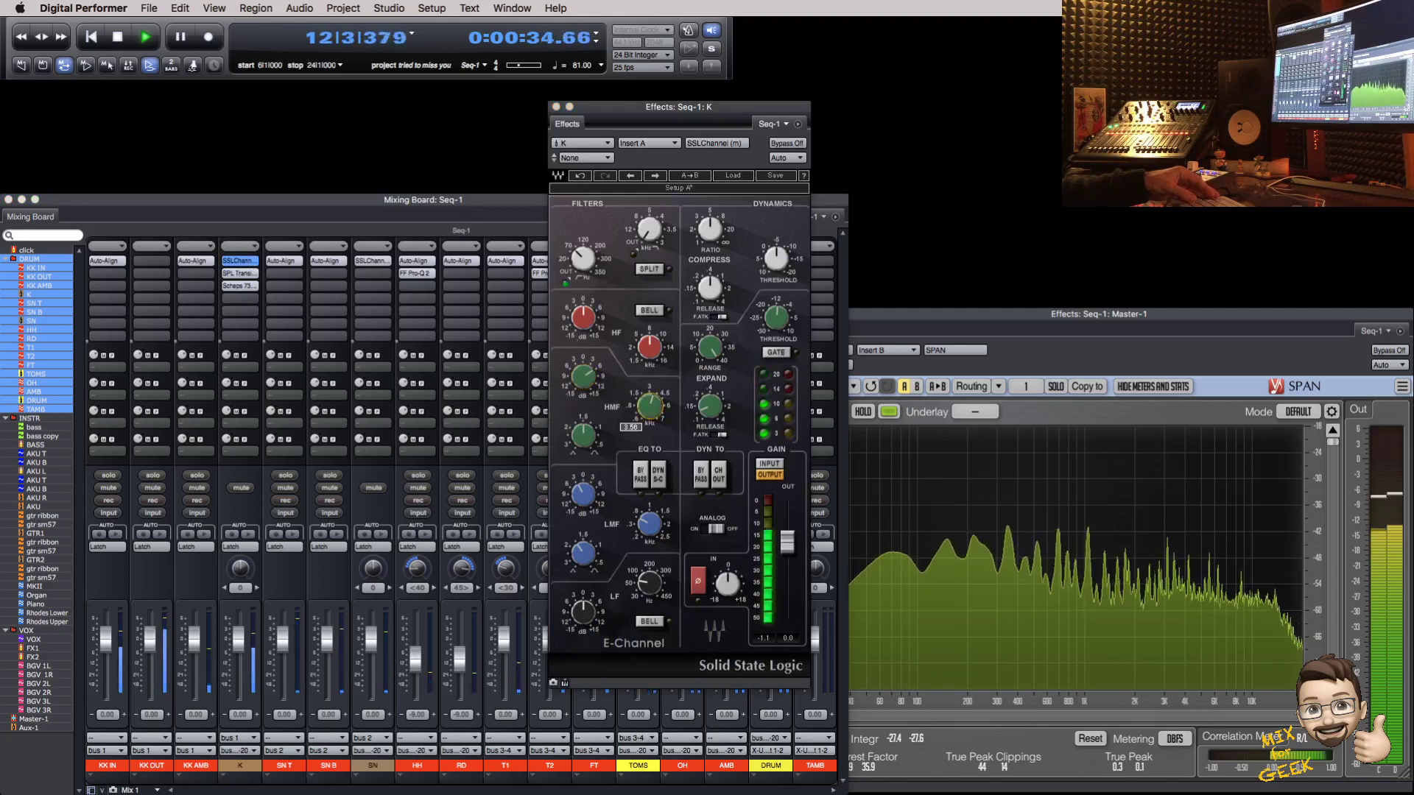
pyautogui.click(603, 385)
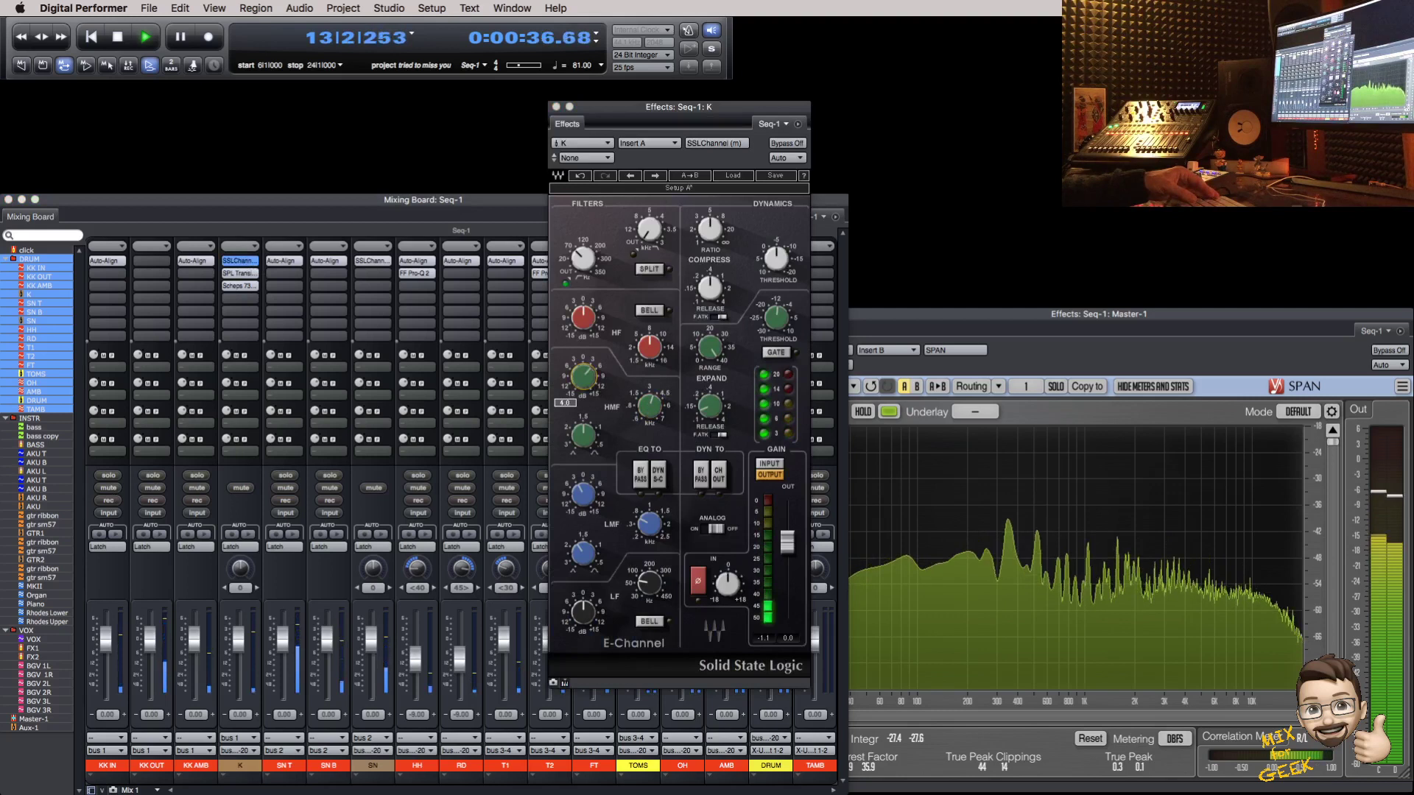
pyautogui.moveTo(583, 376)
pyautogui.mouseDown()
pyautogui.moveTo(583, 391)
pyautogui.moveTo(589, 381)
pyautogui.mouseUp()
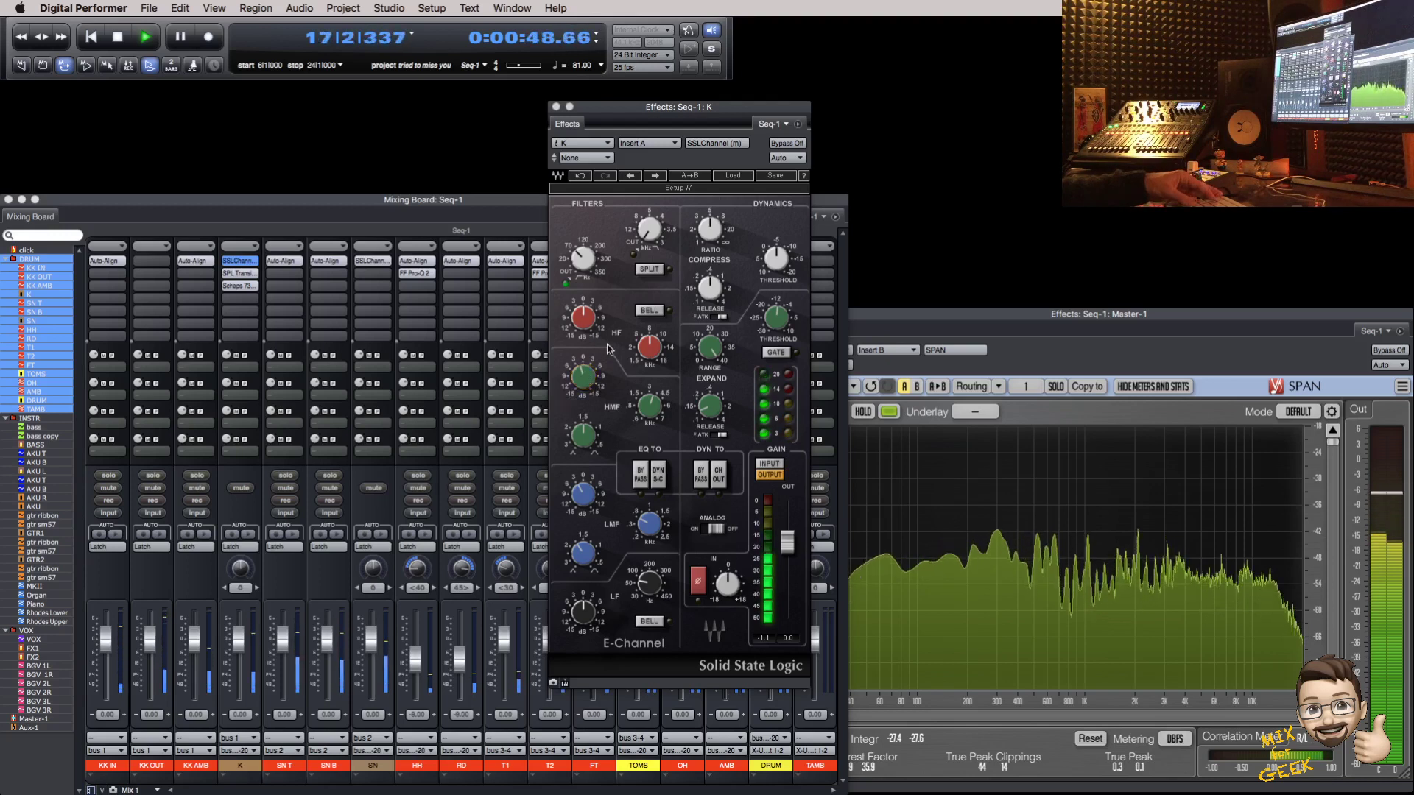
pyautogui.press('super+w')
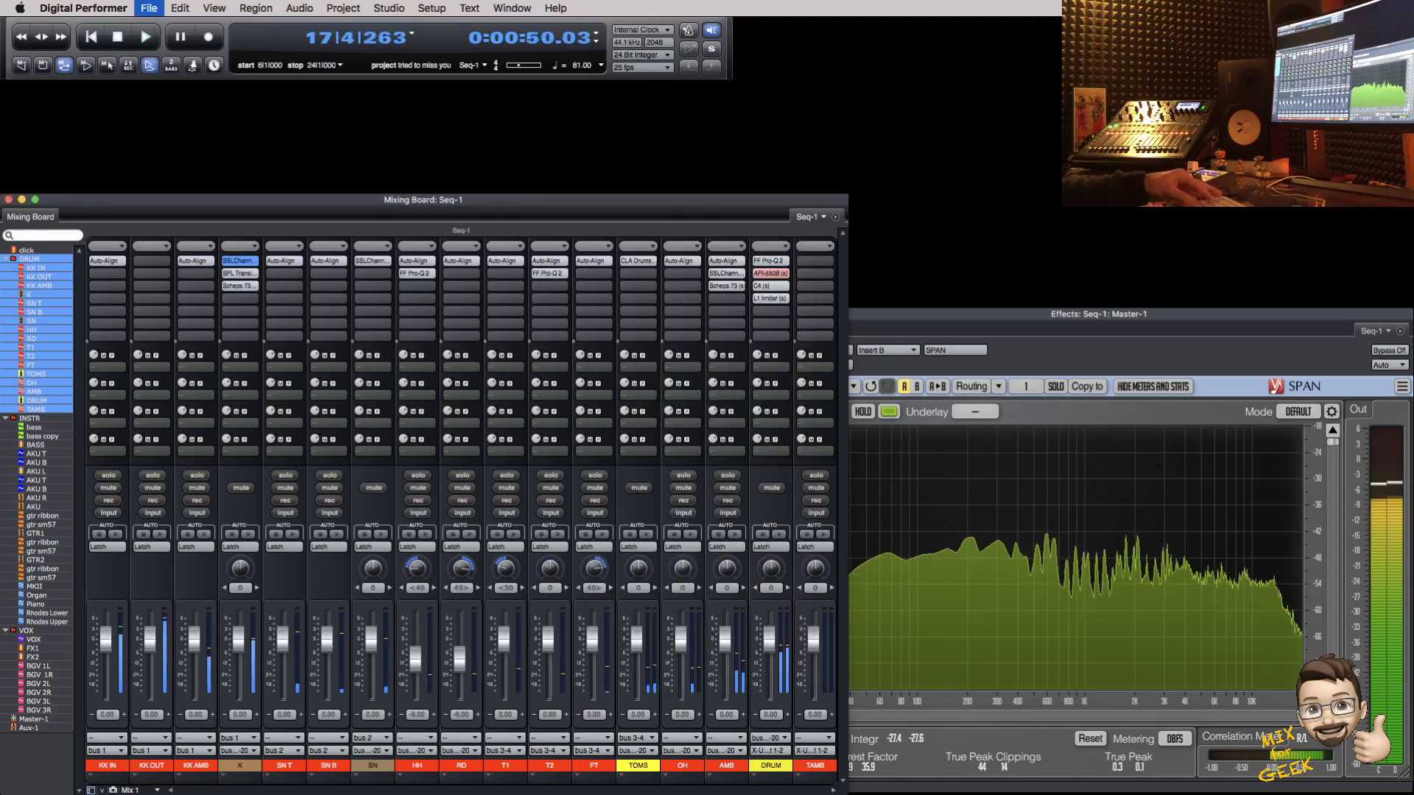
pyautogui.press('space')
pyautogui.press('super+Tab')
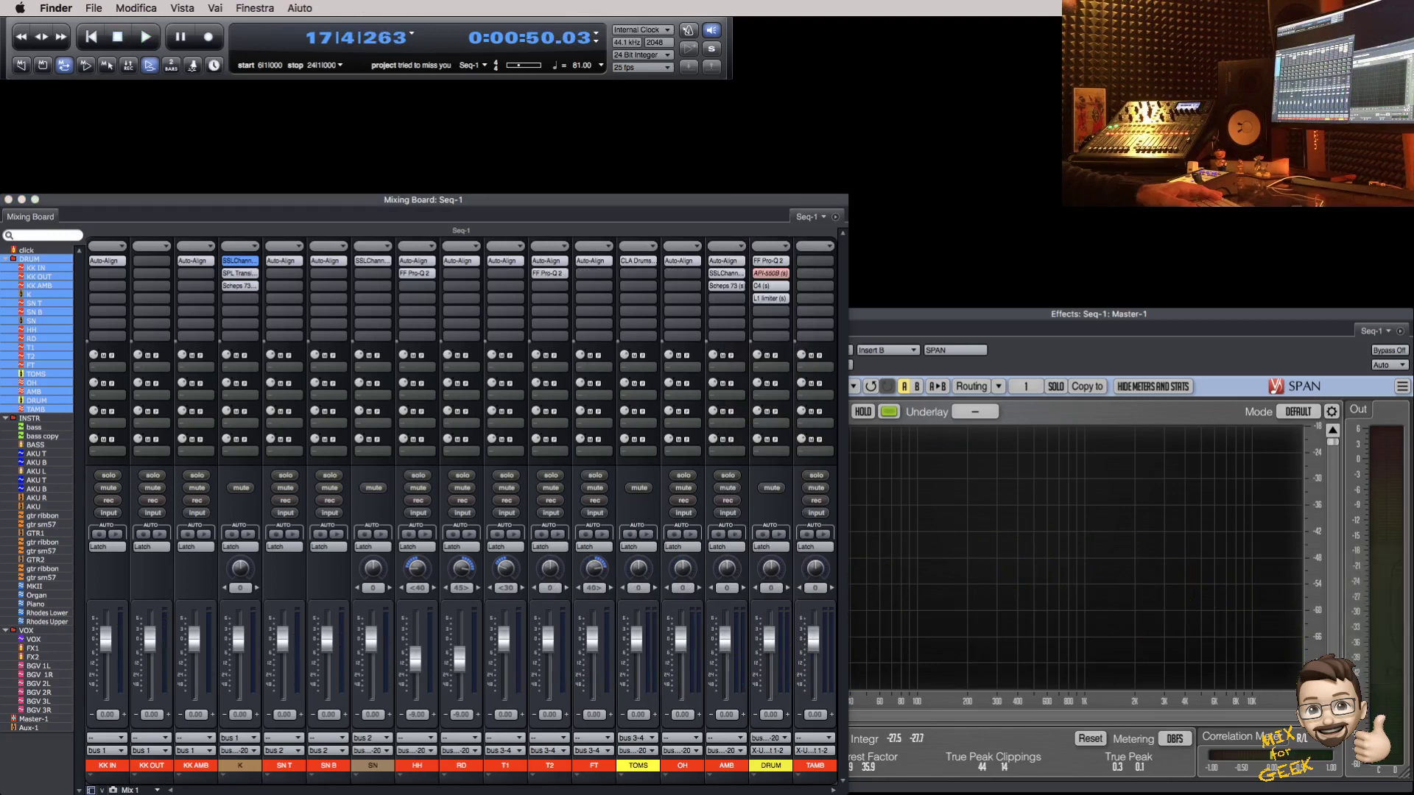
pyautogui.click(1272, 364)
pyautogui.click(642, 204)
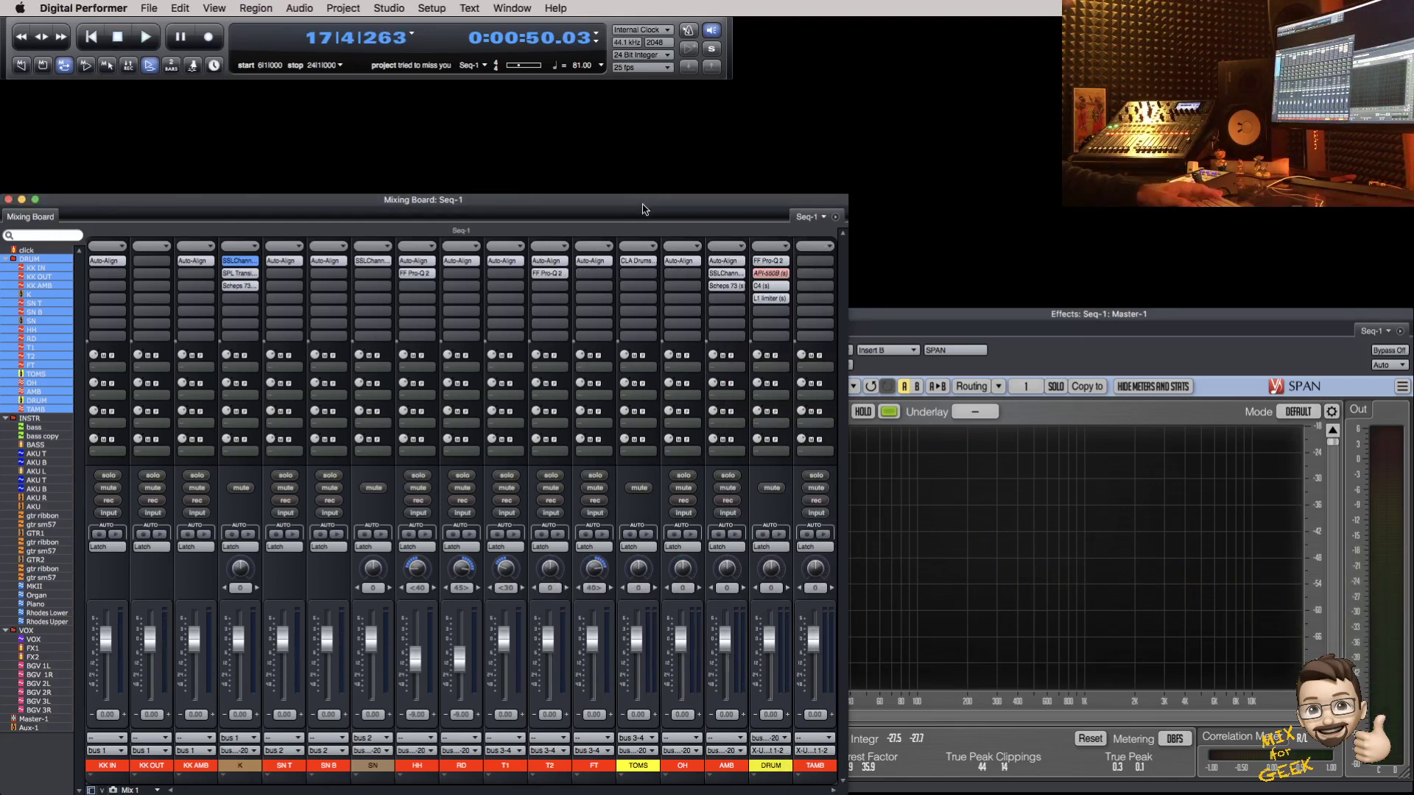
# Step: Lower the K channel level to -3 dB during playback, checking the mix with the kick muted and unmuted
pyautogui.press('space')
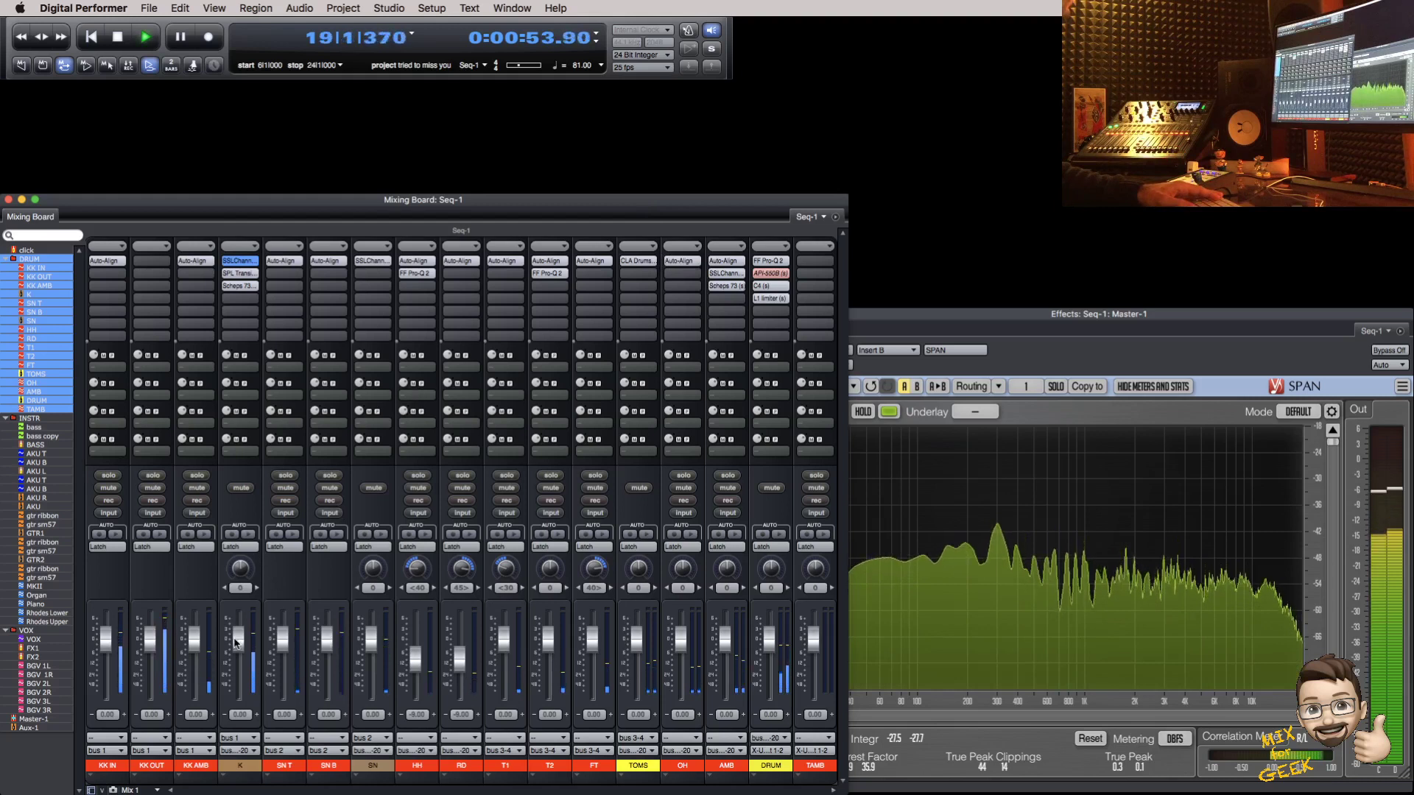
pyautogui.moveTo(237, 641); pyautogui.dragTo(237, 647)
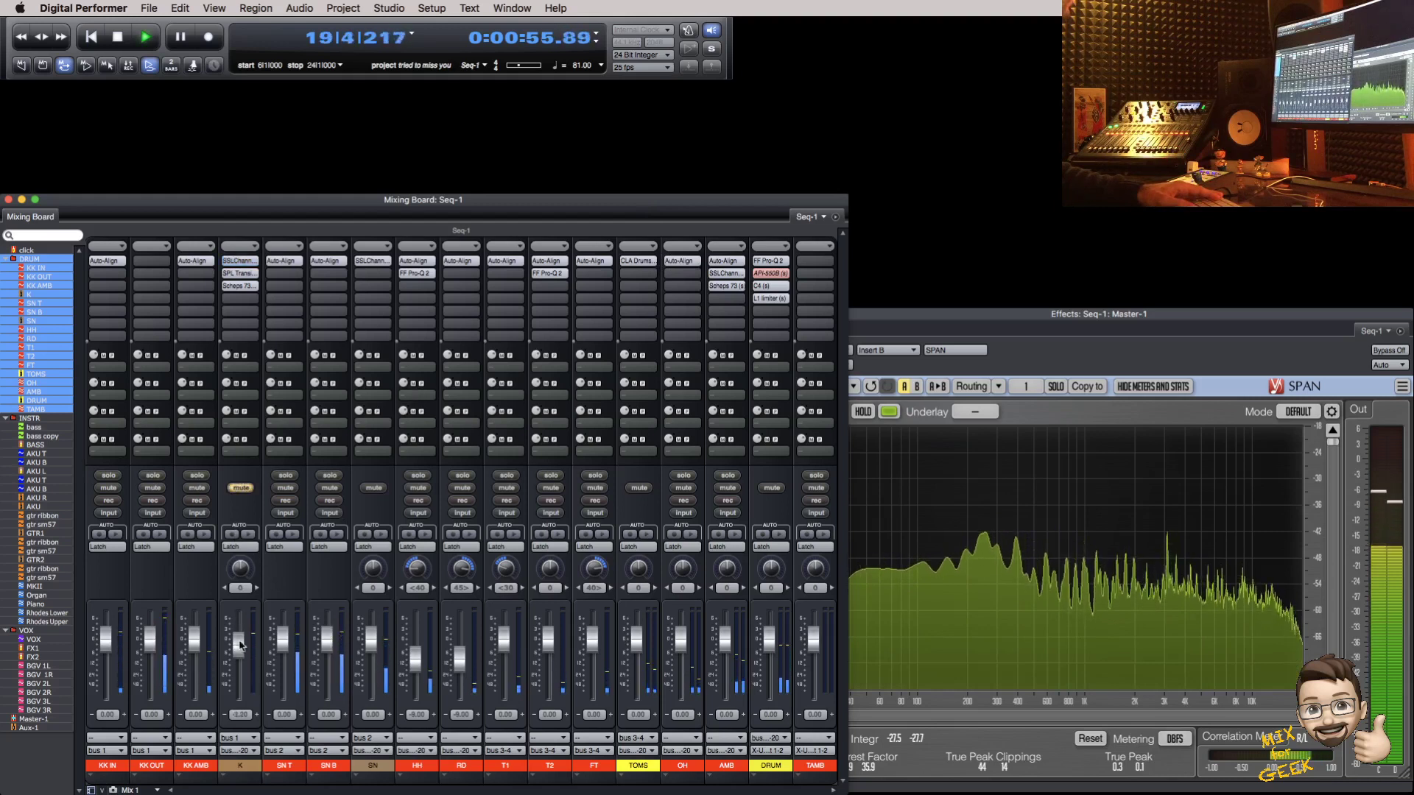
pyautogui.click(237, 488)
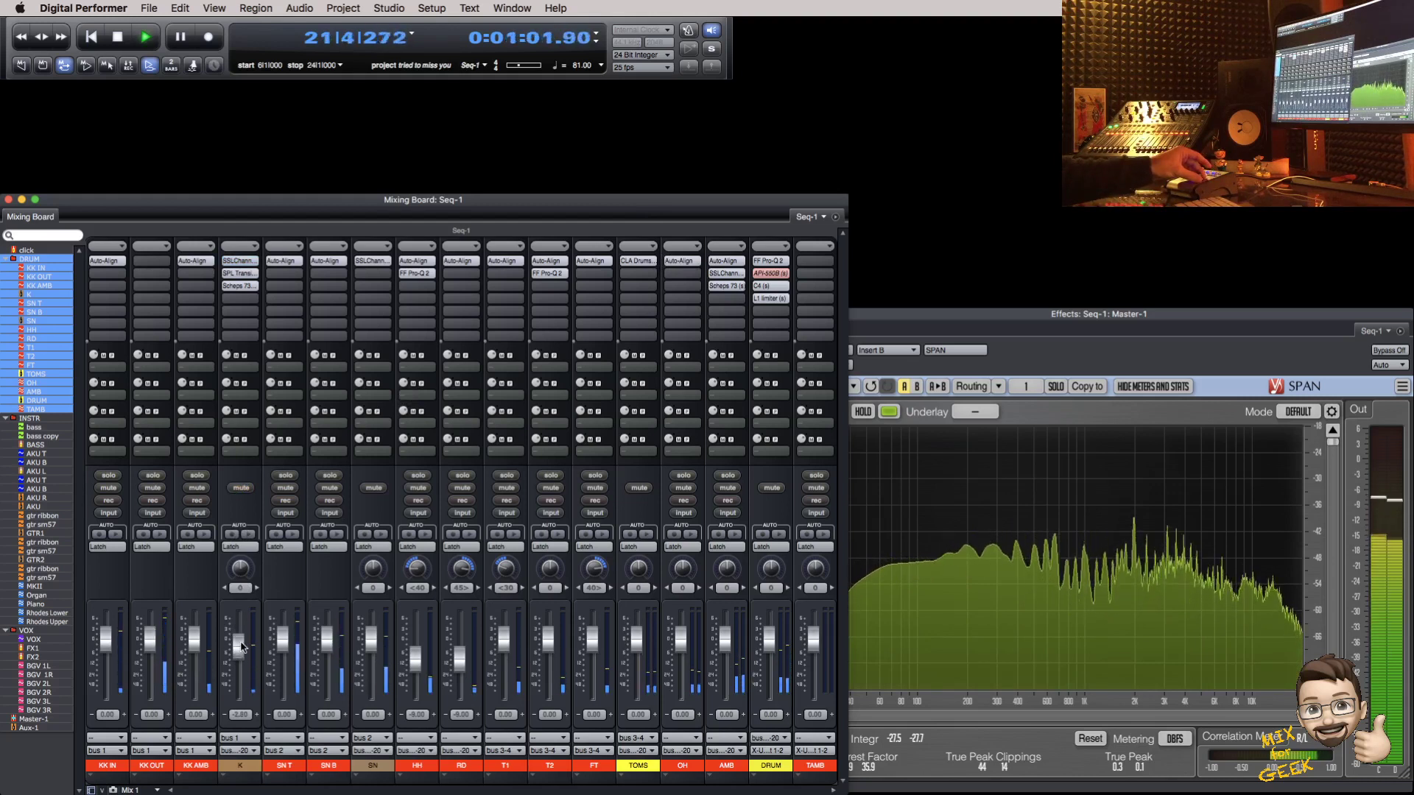
pyautogui.click(241, 715)
pyautogui.write('-3-3')
pyautogui.press('Return')
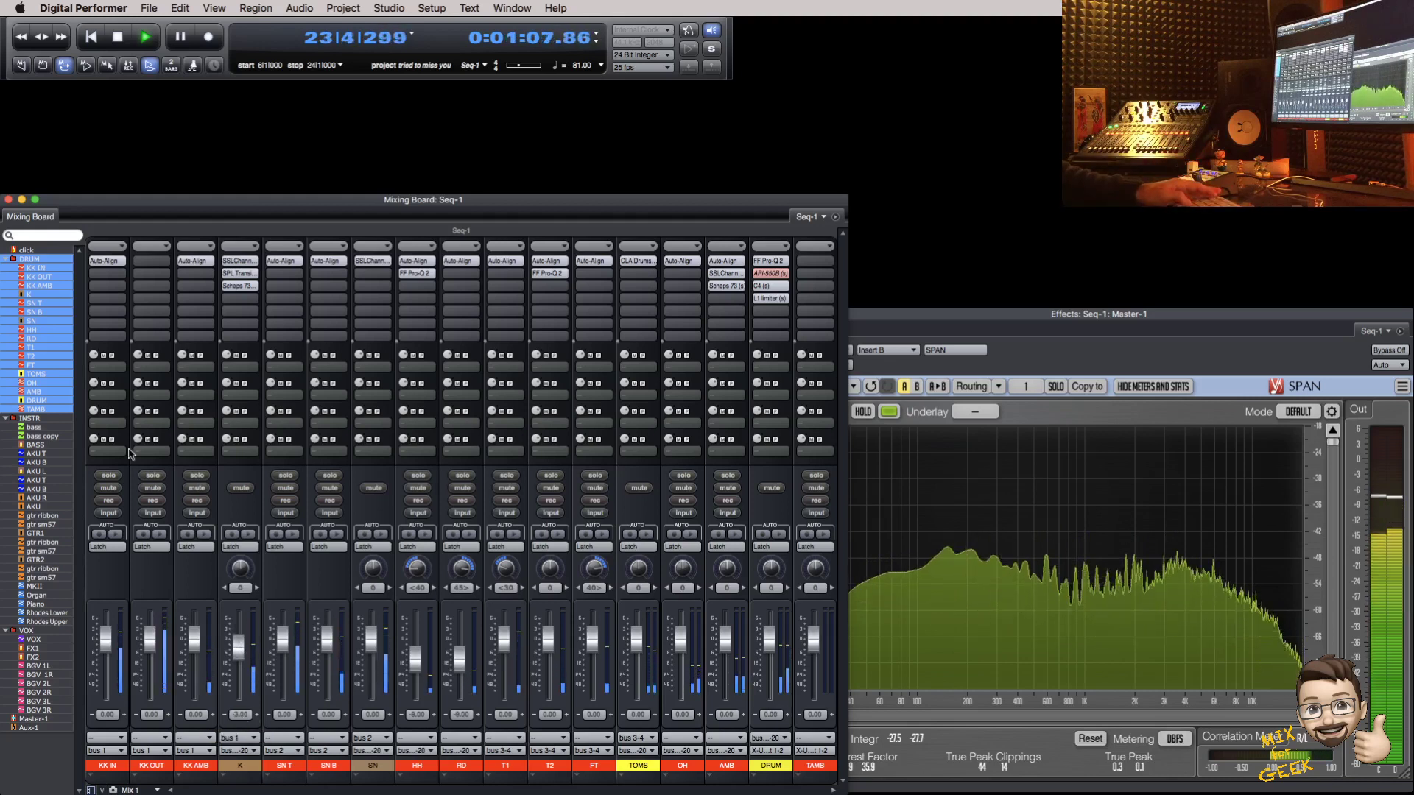
# Step: Show only the VOX group in the mixer, open the VOX channel's MV2 and soothe2 effects, and resize soothe2 to small beside MV2
pyautogui.click(42, 418)
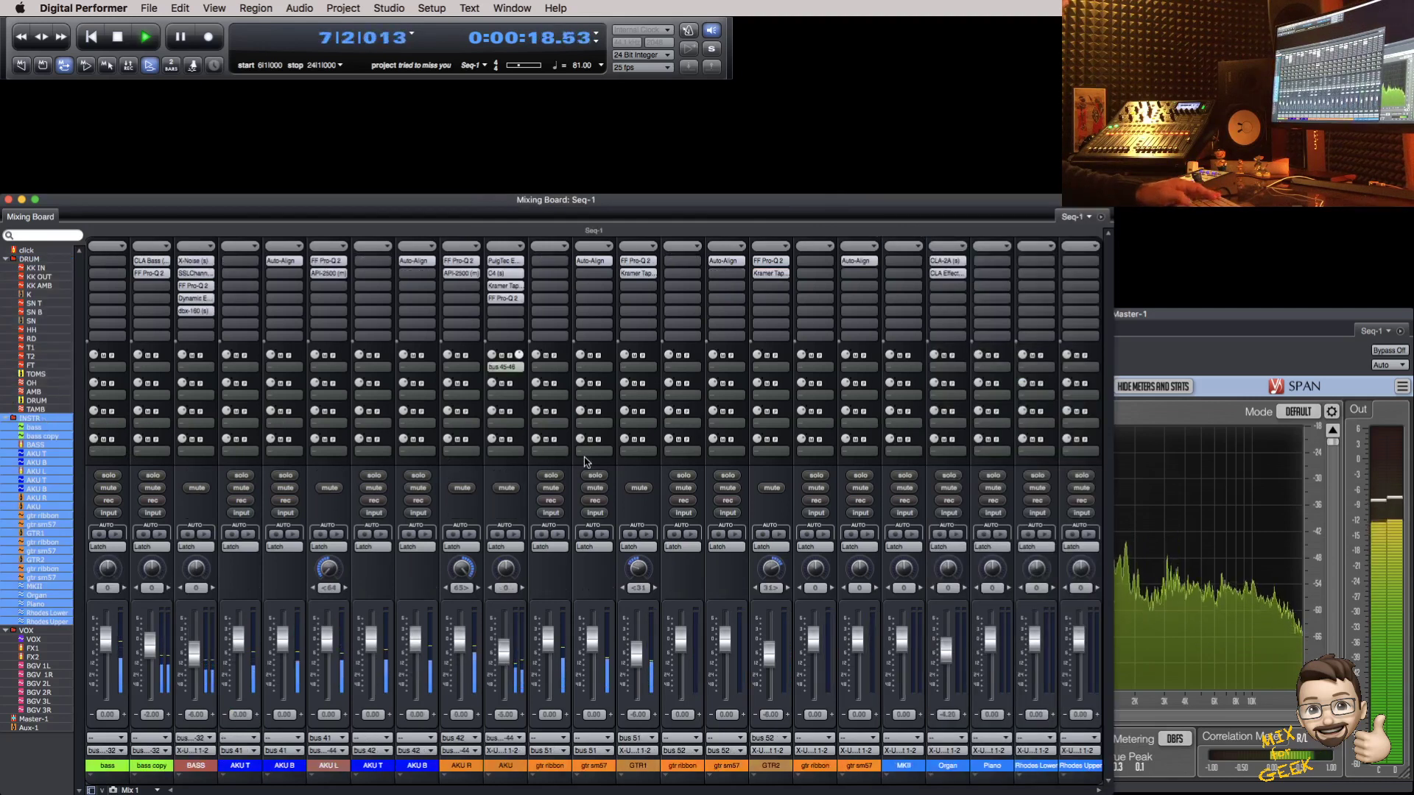
pyautogui.click(51, 630)
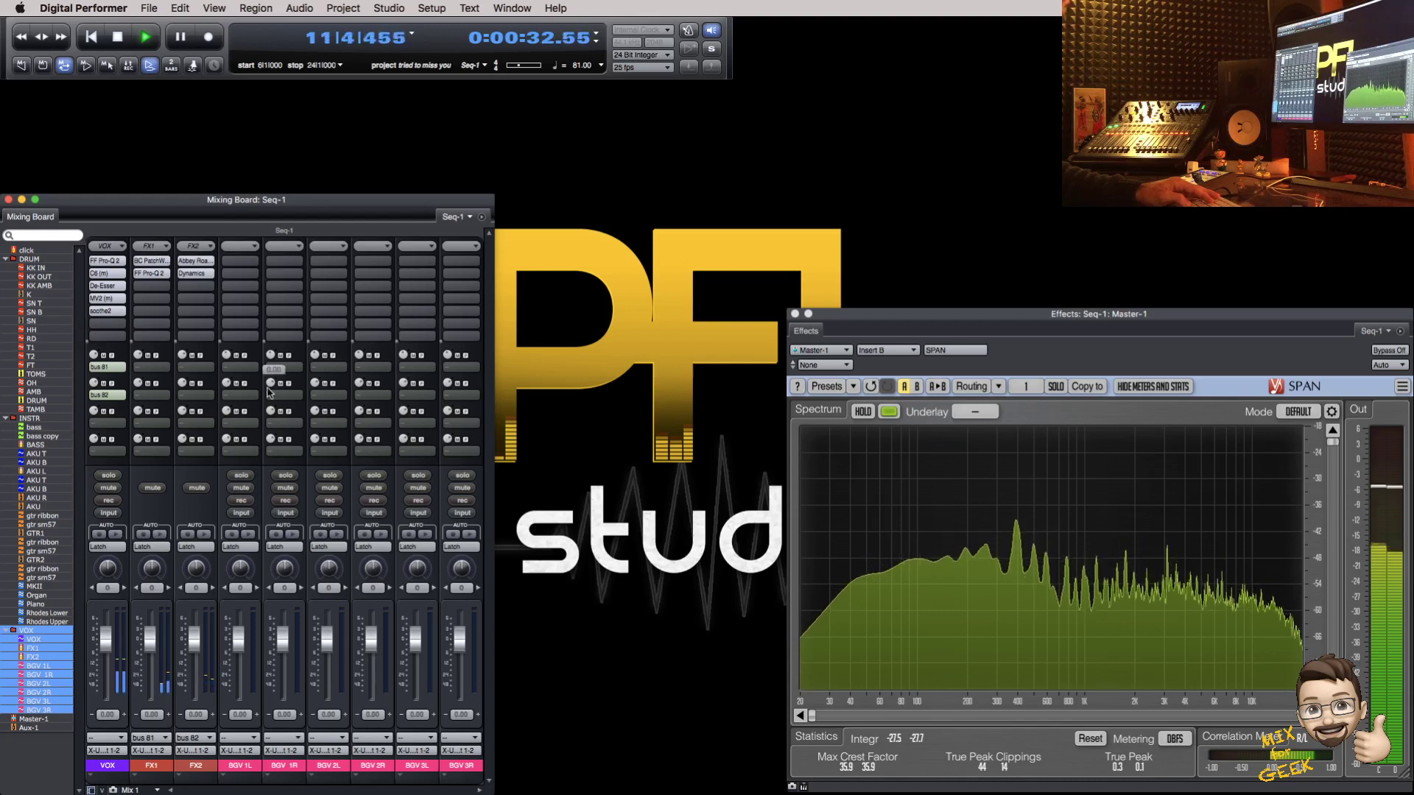
pyautogui.click(107, 297)
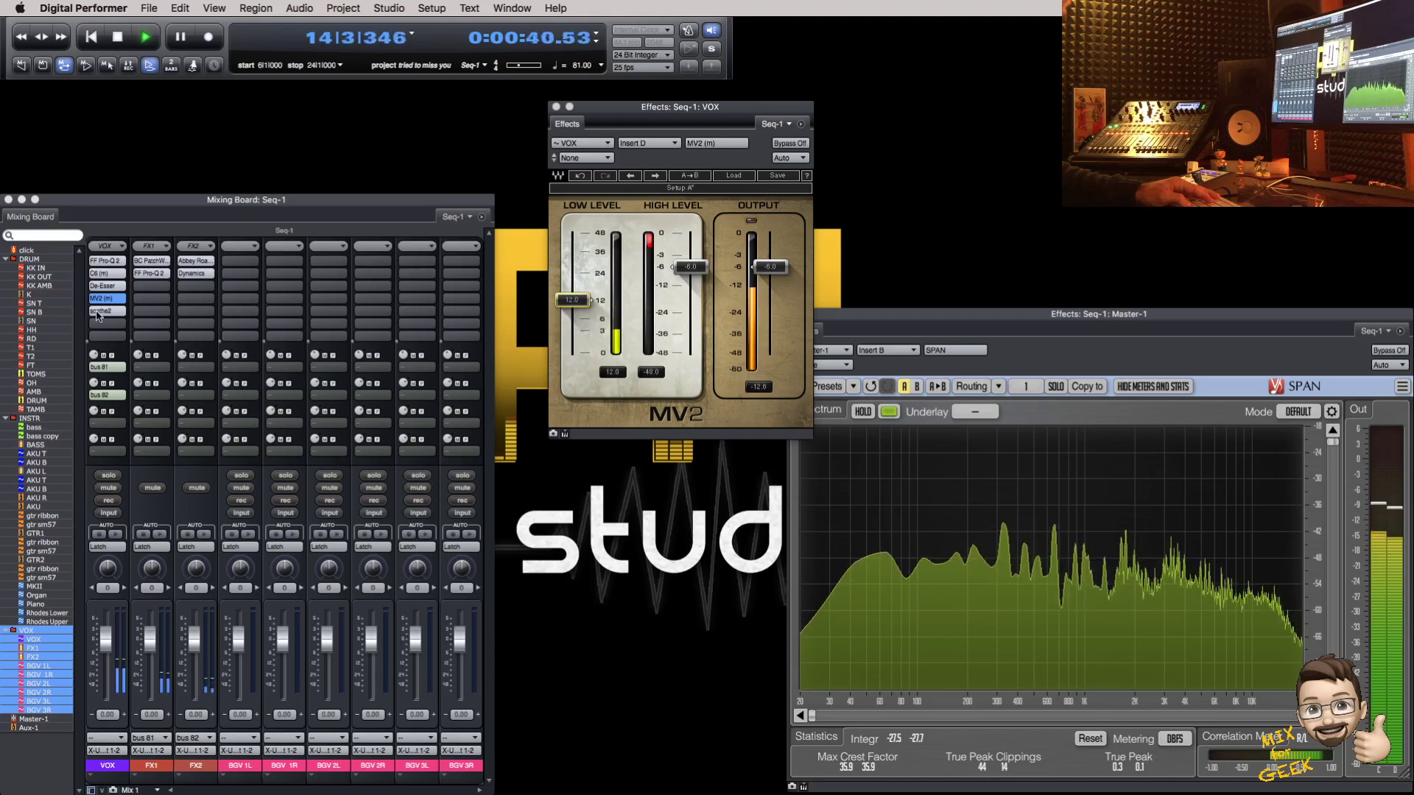
pyautogui.click(102, 310)
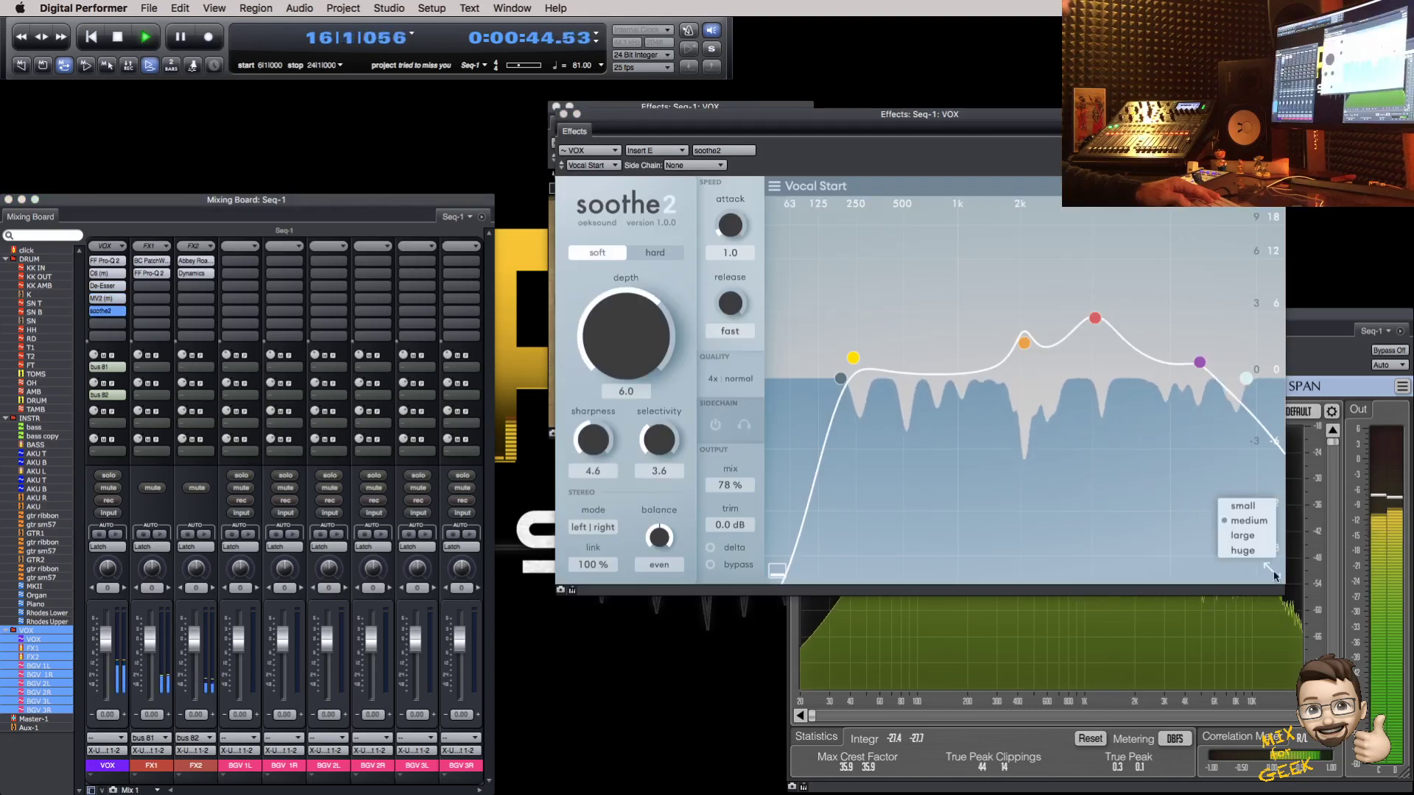
pyautogui.click(1244, 505)
pyautogui.moveTo(946, 128); pyautogui.dragTo(546, 382)
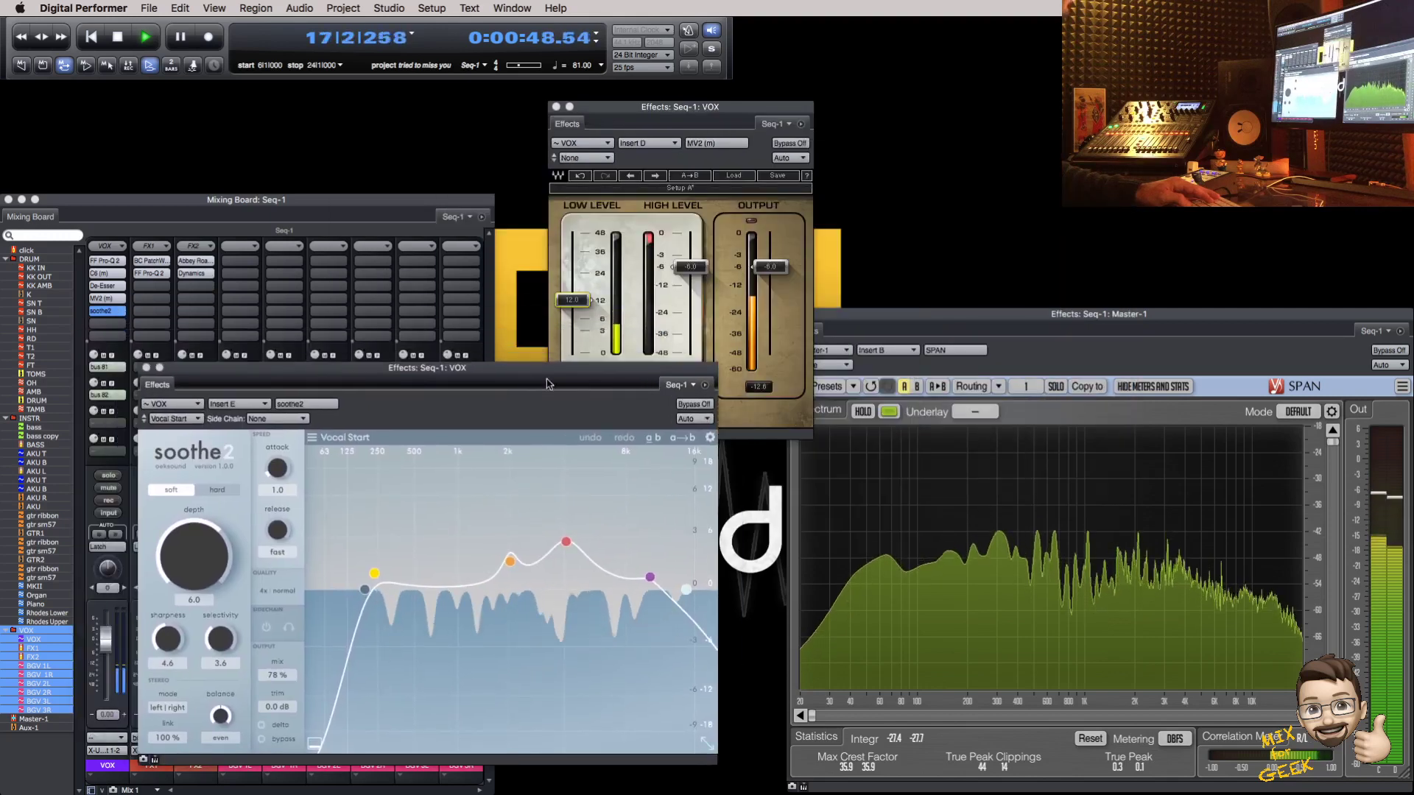
# Step: Raise the VOX channel's MV2 output to -3.0, lower the soothe2 depth to 5.0, and close both effects
pyautogui.moveTo(769, 266); pyautogui.dragTo(769, 254)
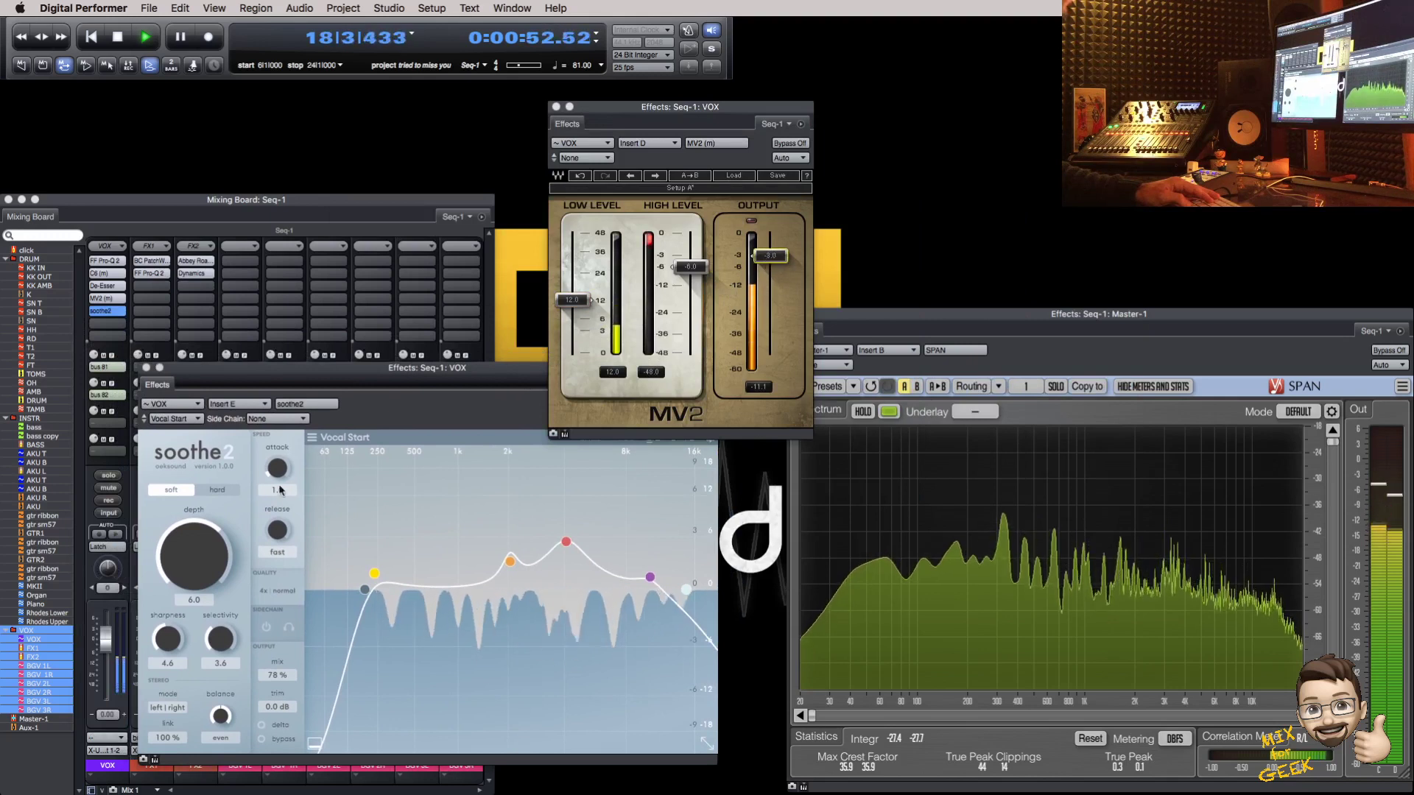
pyautogui.moveTo(205, 556); pyautogui.dragTo(207, 557)
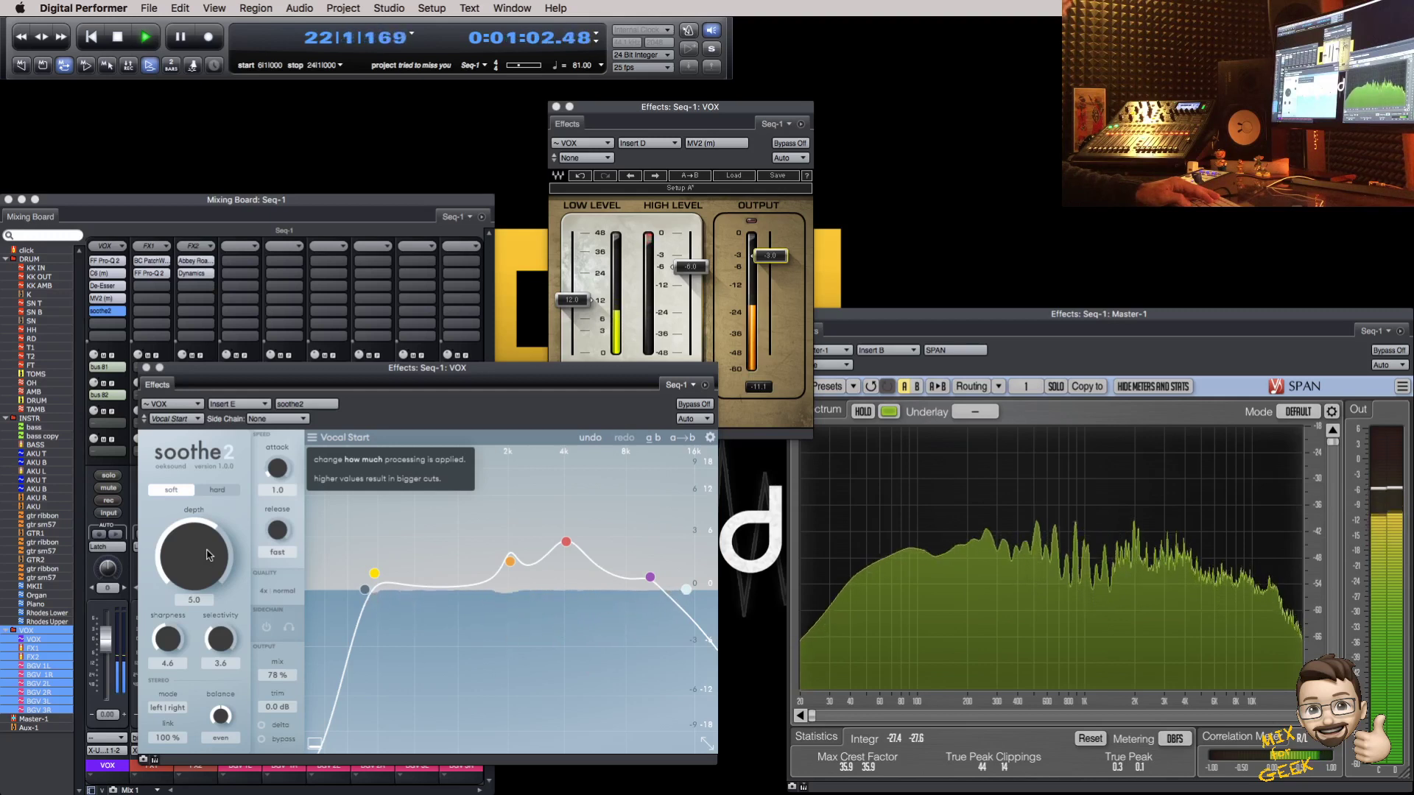
pyautogui.click(146, 368)
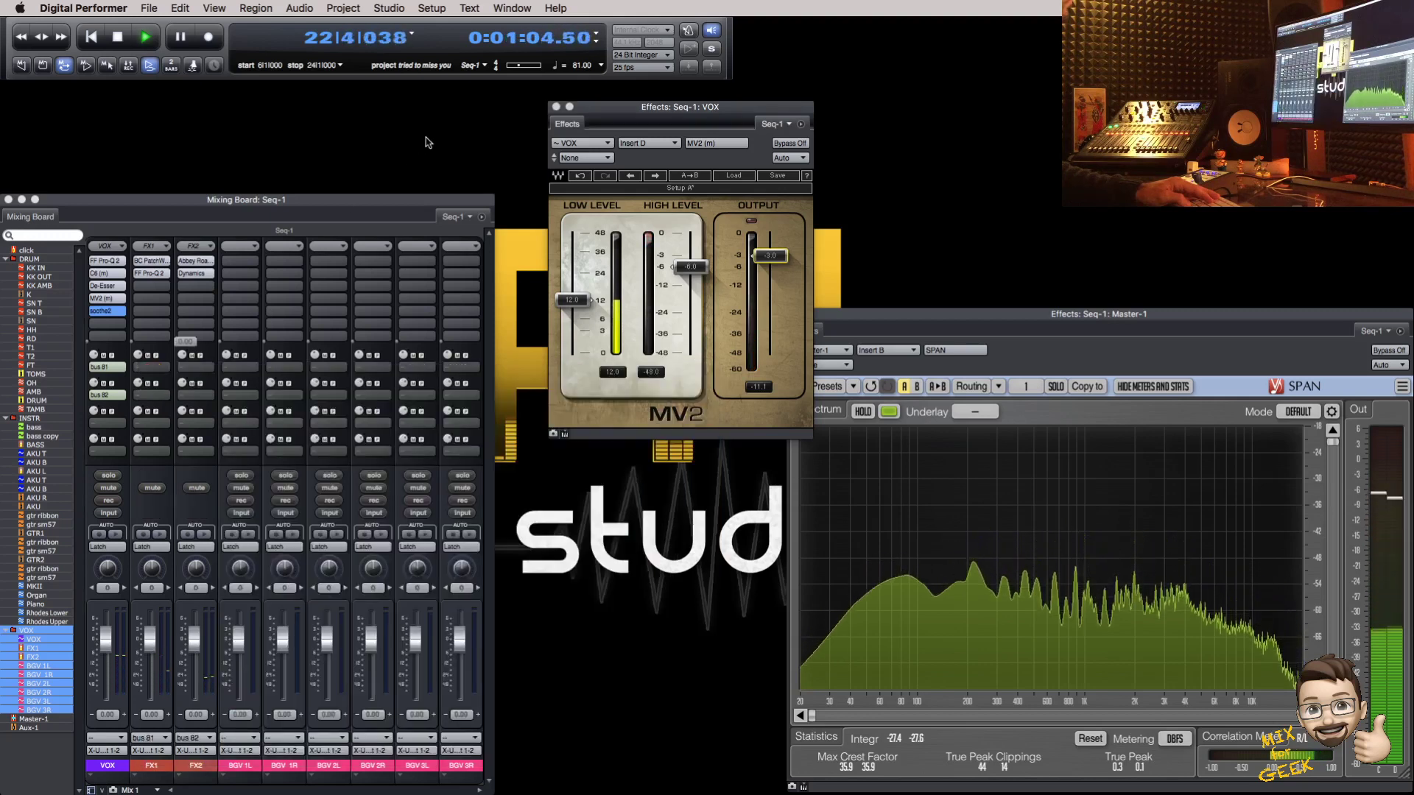
pyautogui.click(556, 107)
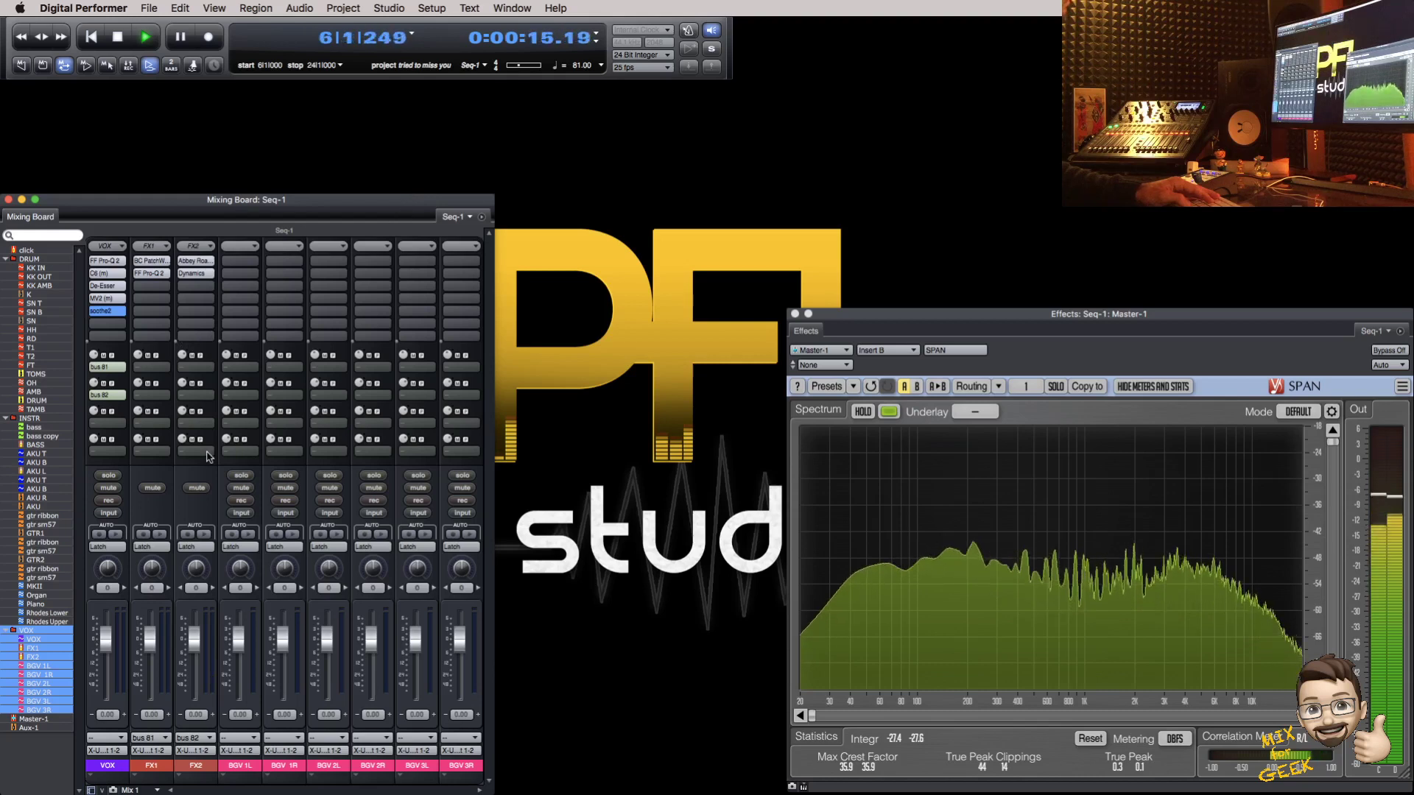
# Step: Extend the playback loop's end to measure 51 in the Tracks window and move playback to just before the break's end
pyautogui.hotkey('shift', 's')
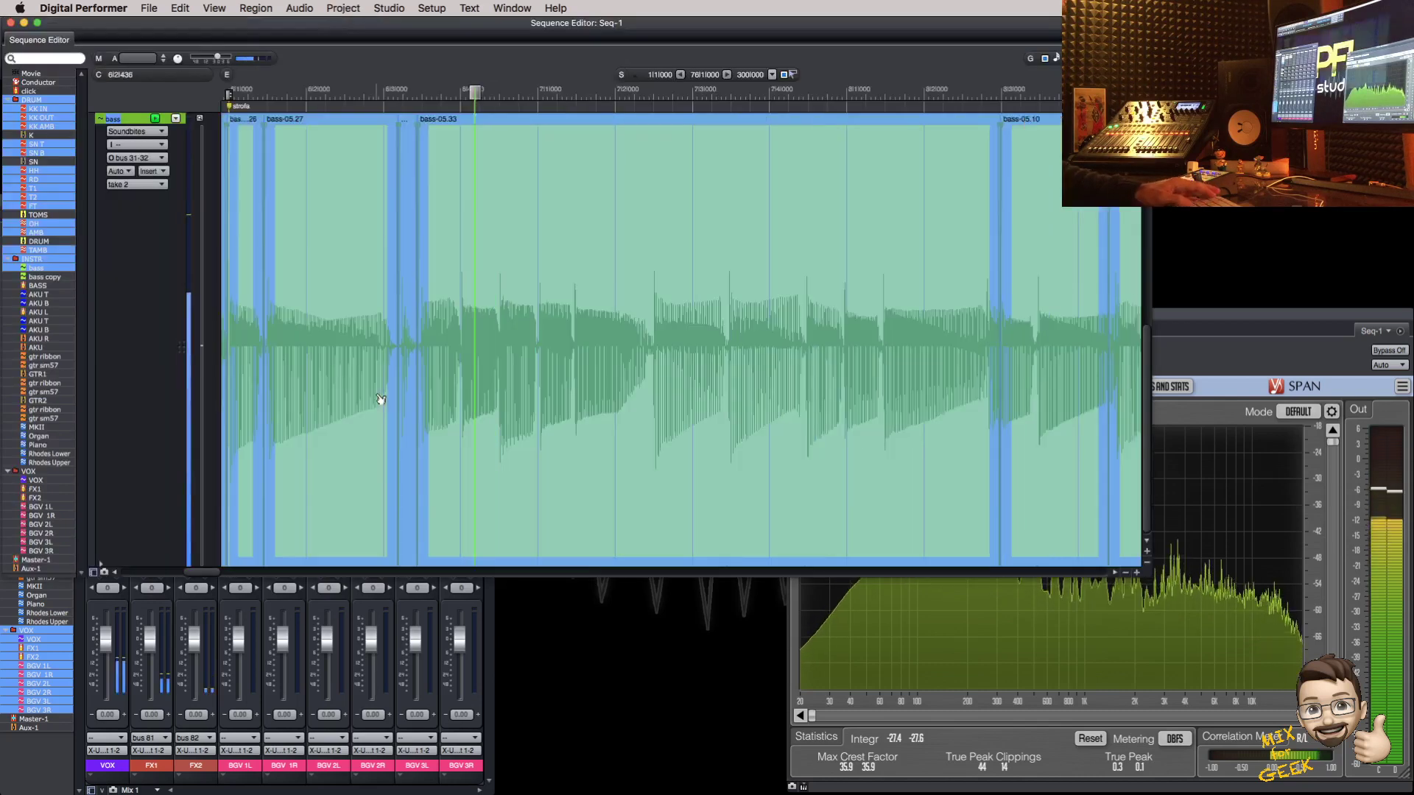
pyautogui.hotkey('shift', 's')
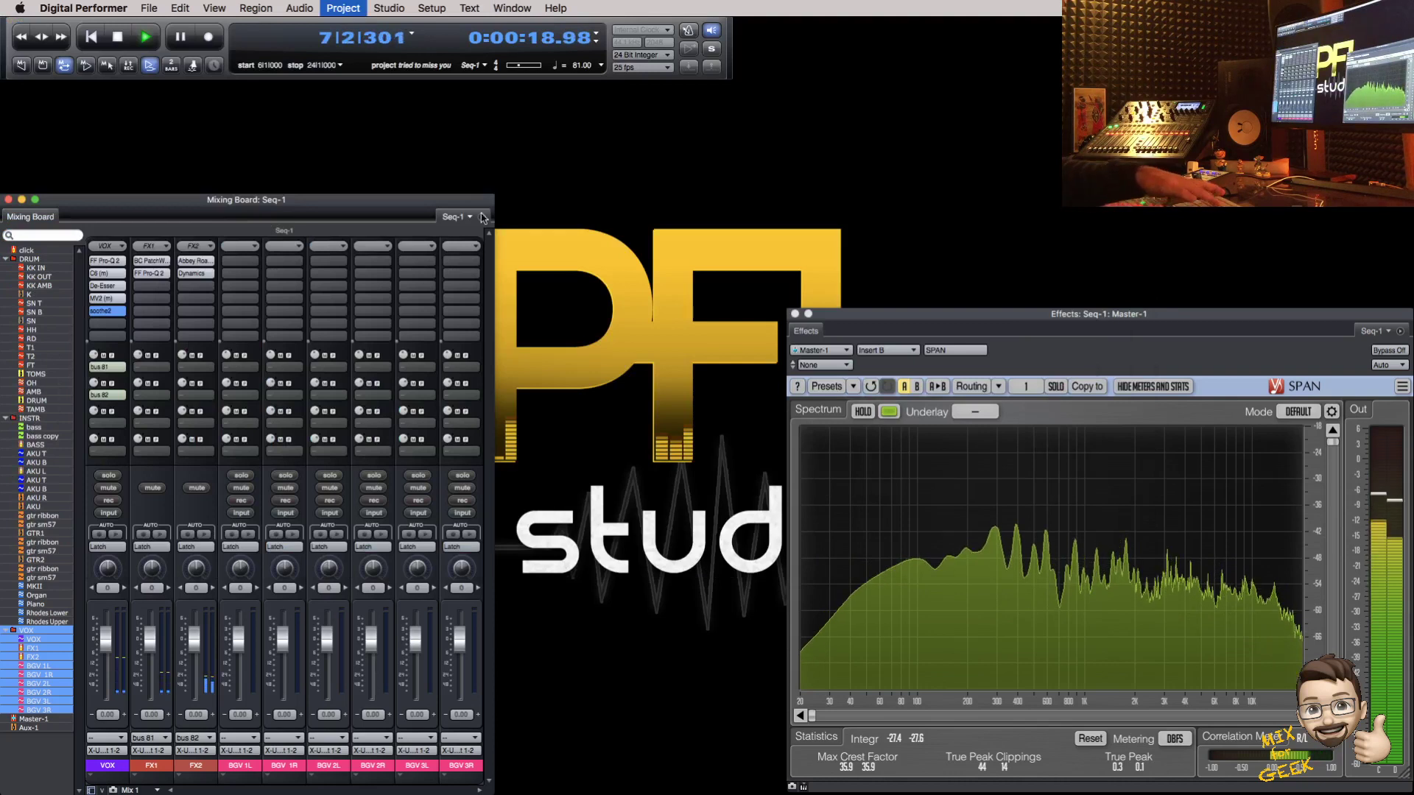
pyautogui.hotkey('shift', 't')
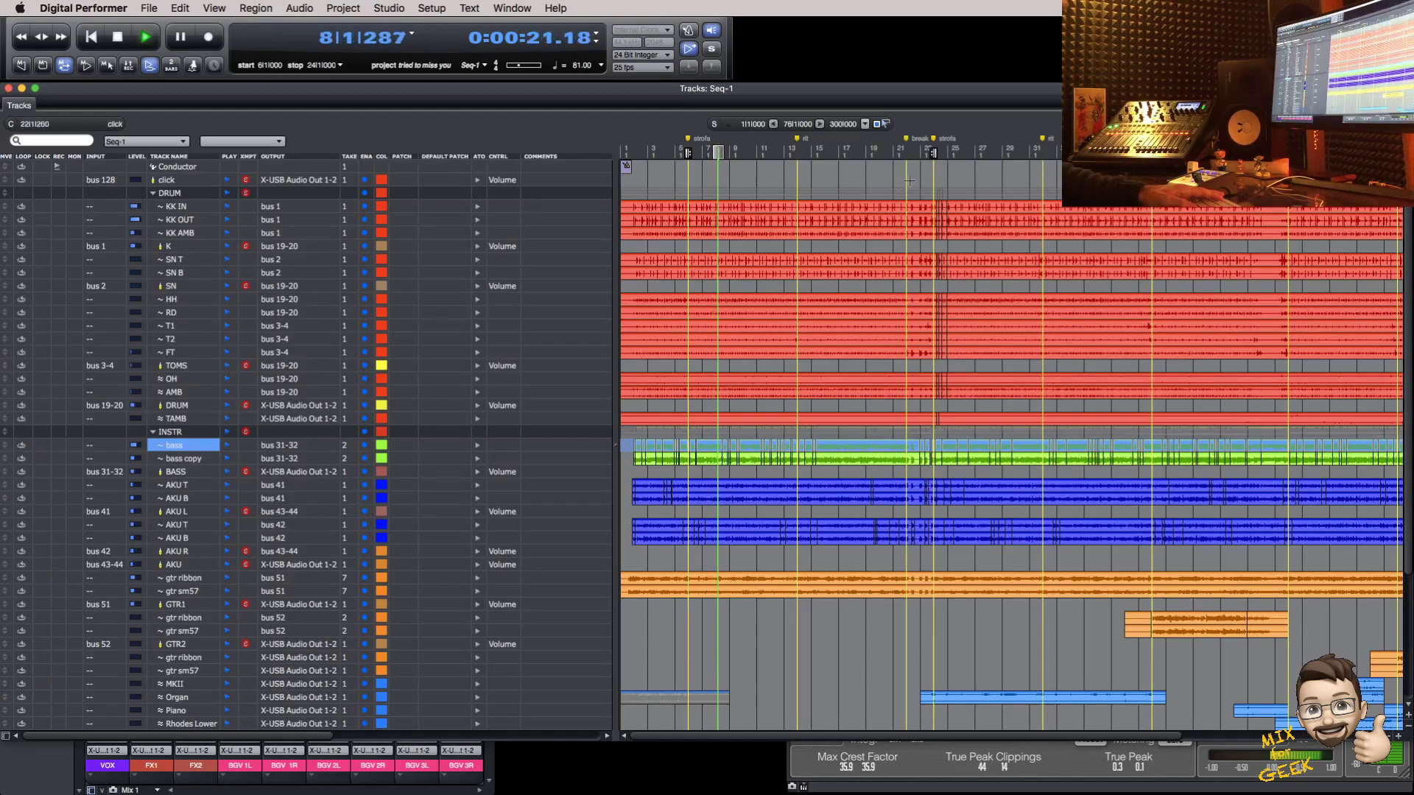
pyautogui.moveTo(933, 153); pyautogui.dragTo(975, 153)
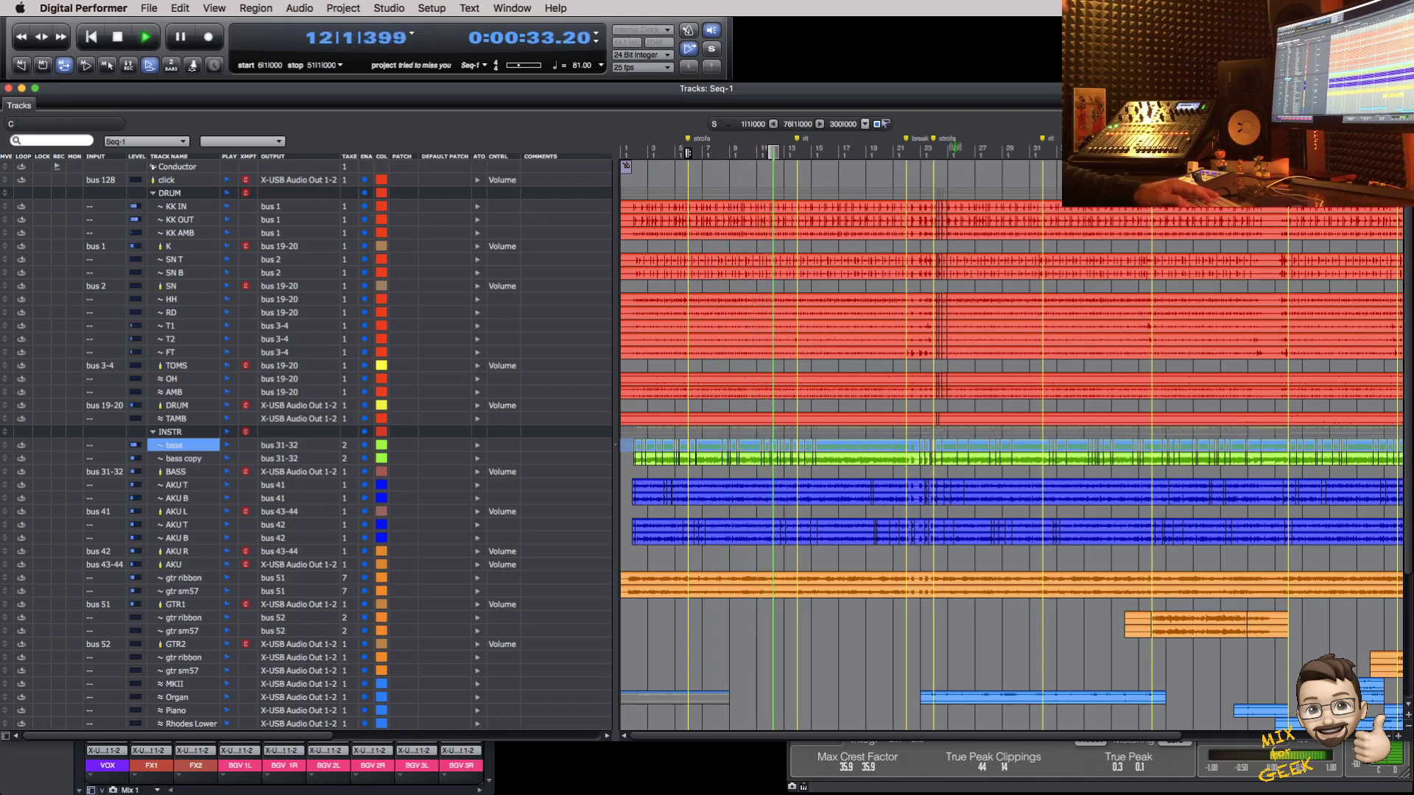
pyautogui.click(926, 151)
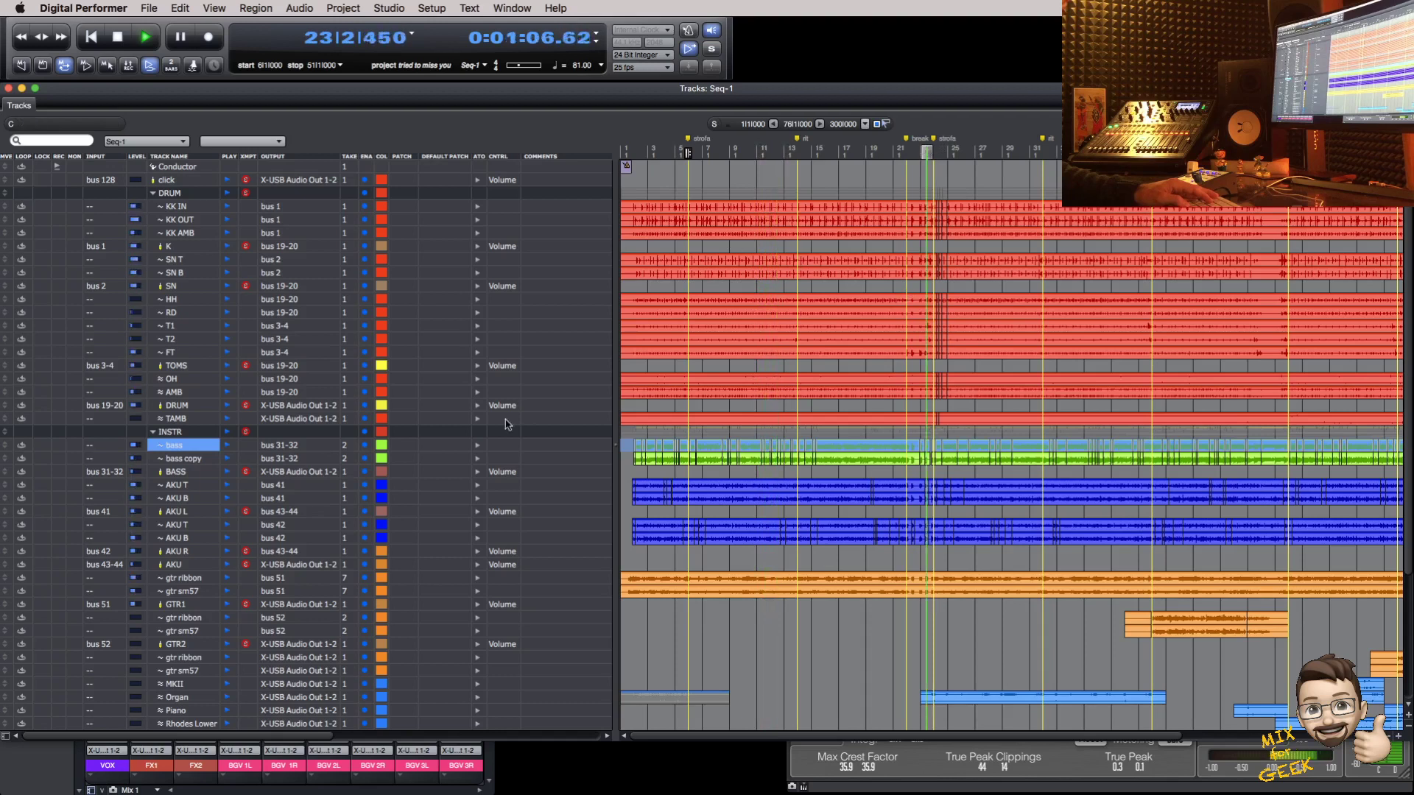
pyautogui.press('super+w')
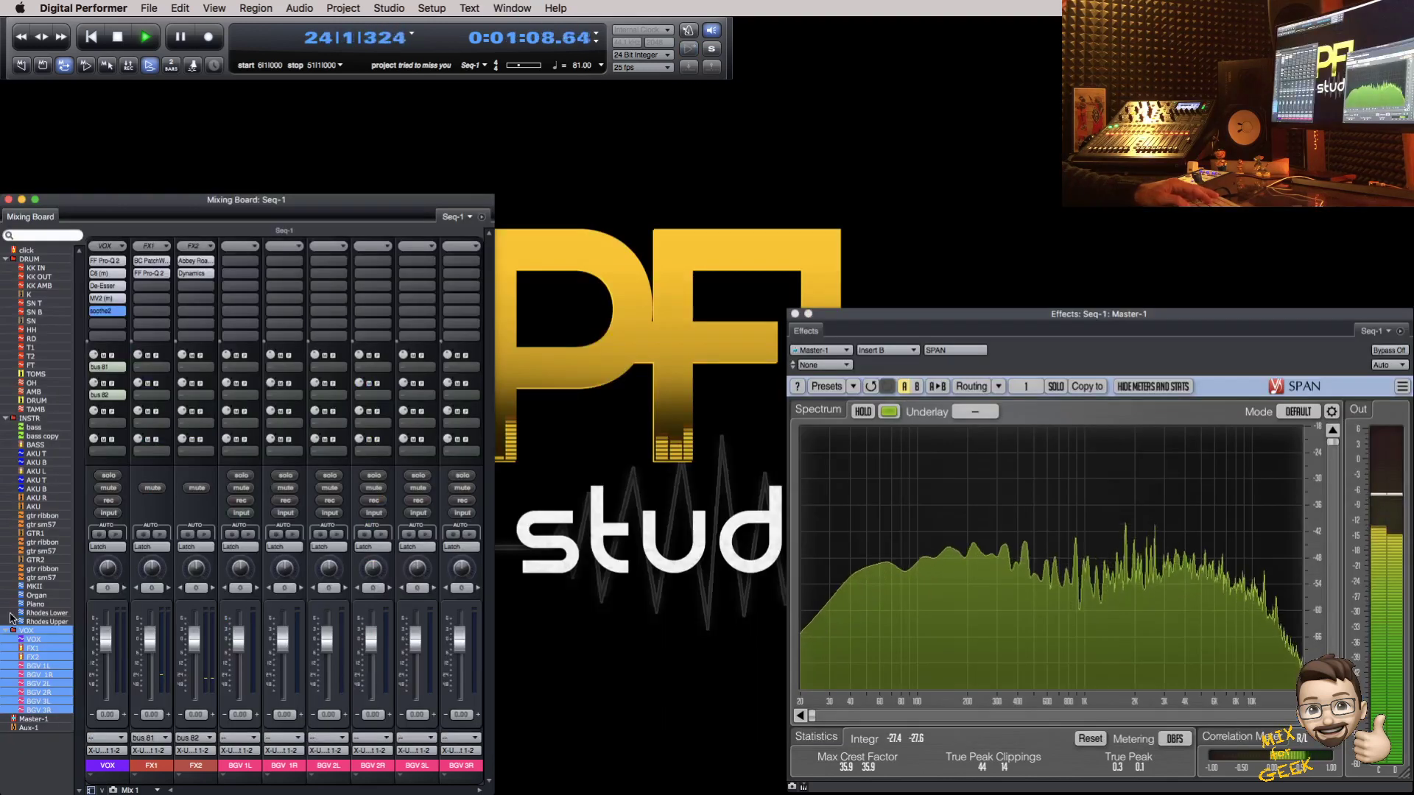
# Step: Show only the INSTR group in the mixer and lower the Organ channel to about -10 dB
pyautogui.keyDown('alt'); pyautogui.click(28, 417); pyautogui.keyUp('alt')
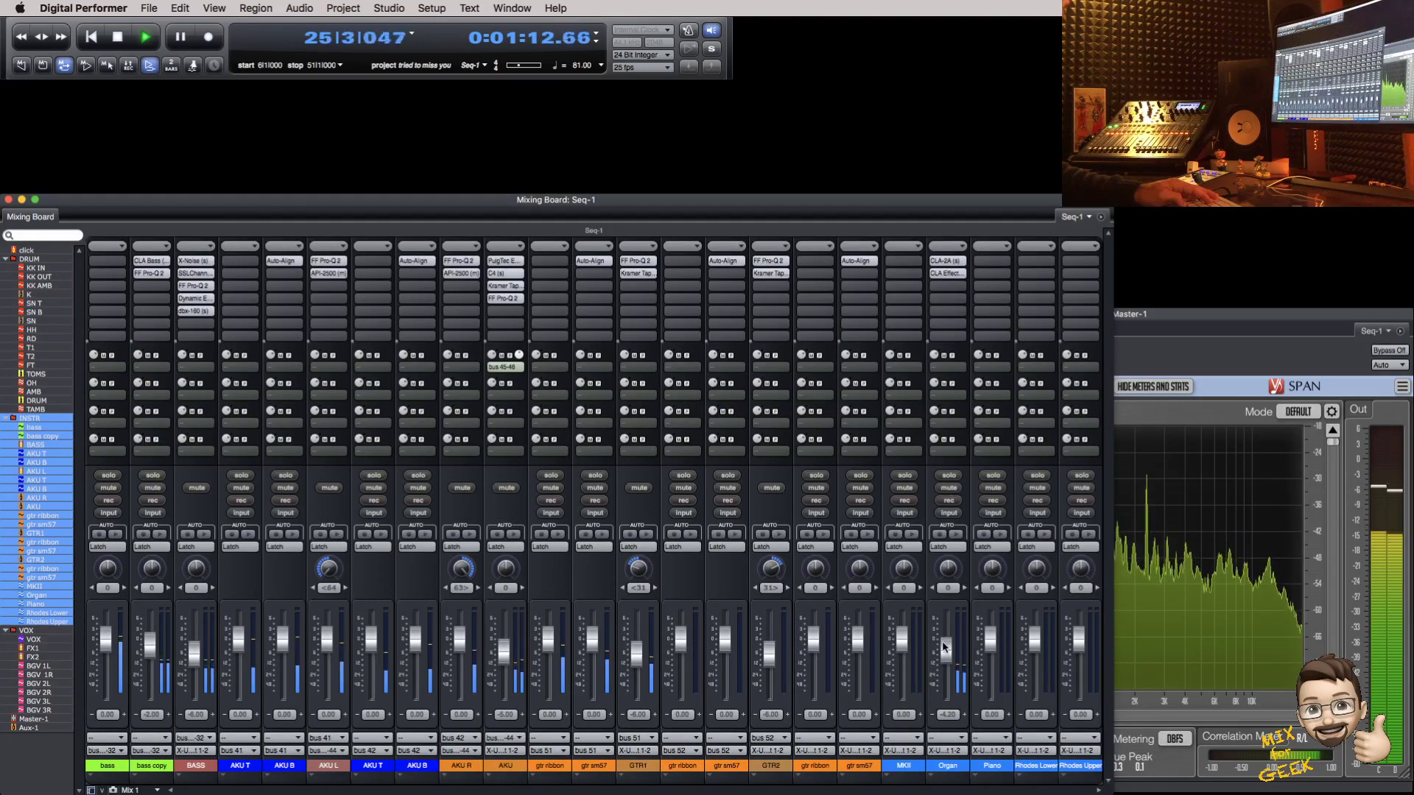
pyautogui.moveTo(945, 646); pyautogui.dragTo(949, 660)
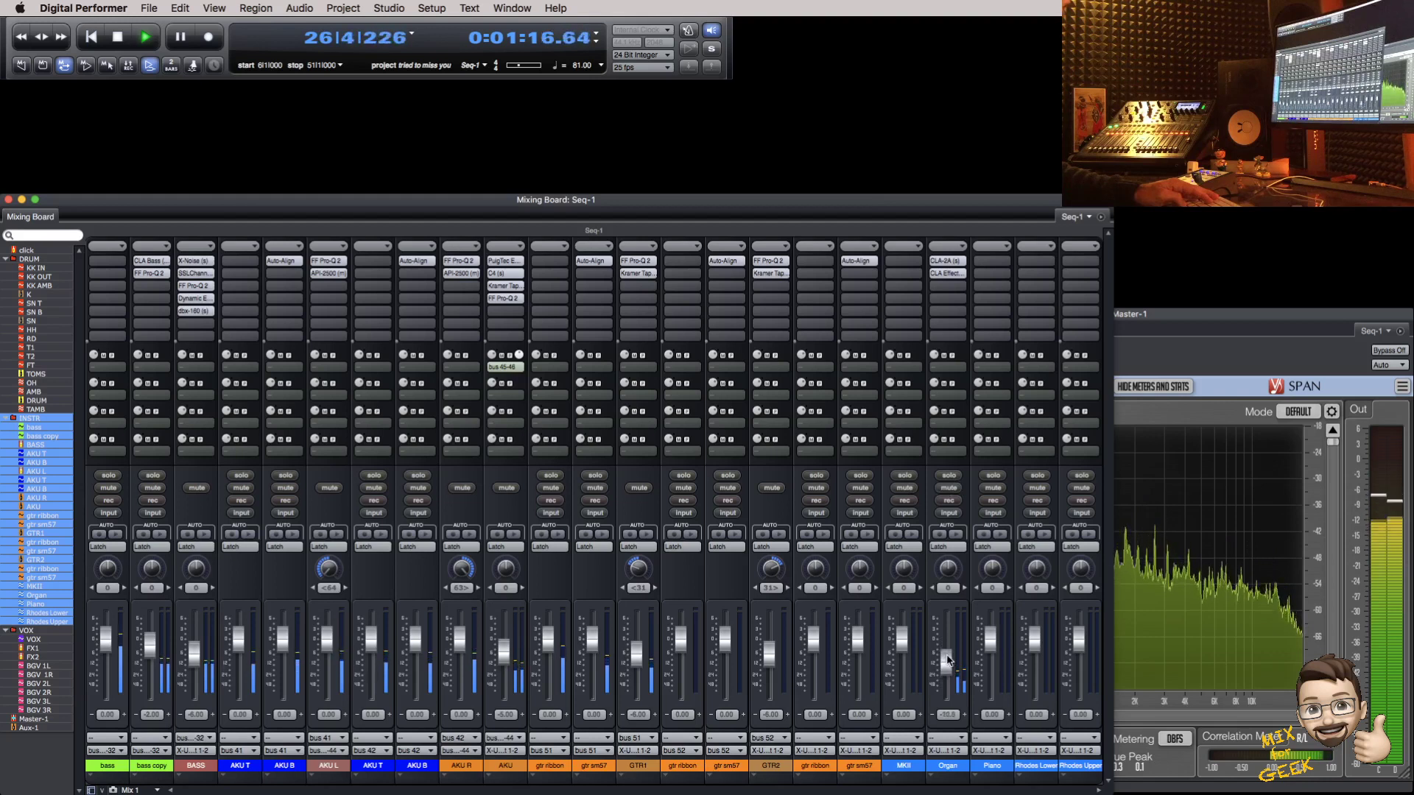
# Step: Solo the Organ channel and insert the Waves PuigTec EQP1A (stereo) in its third effect slot
pyautogui.click(949, 475)
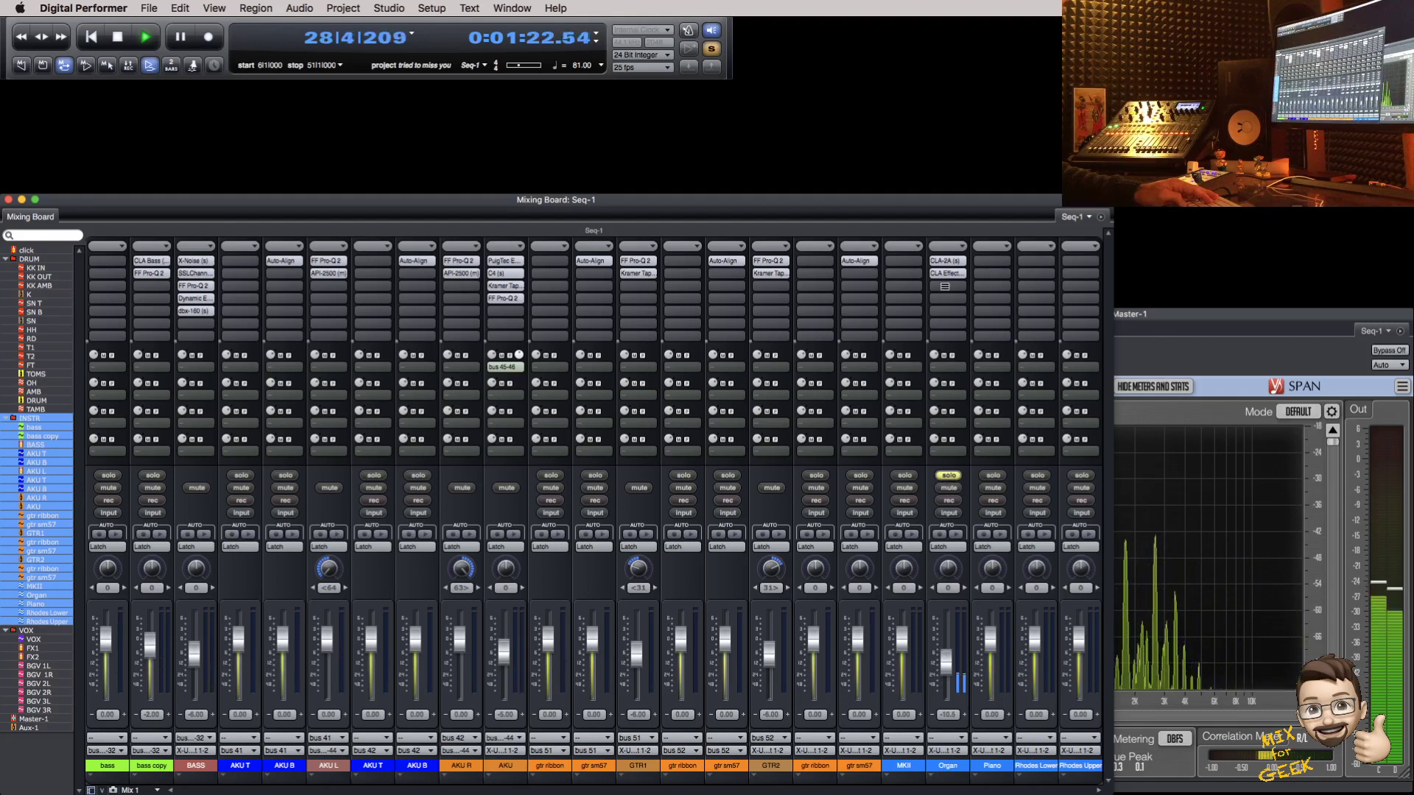
pyautogui.click(944, 287)
pyautogui.moveTo(966, 664)
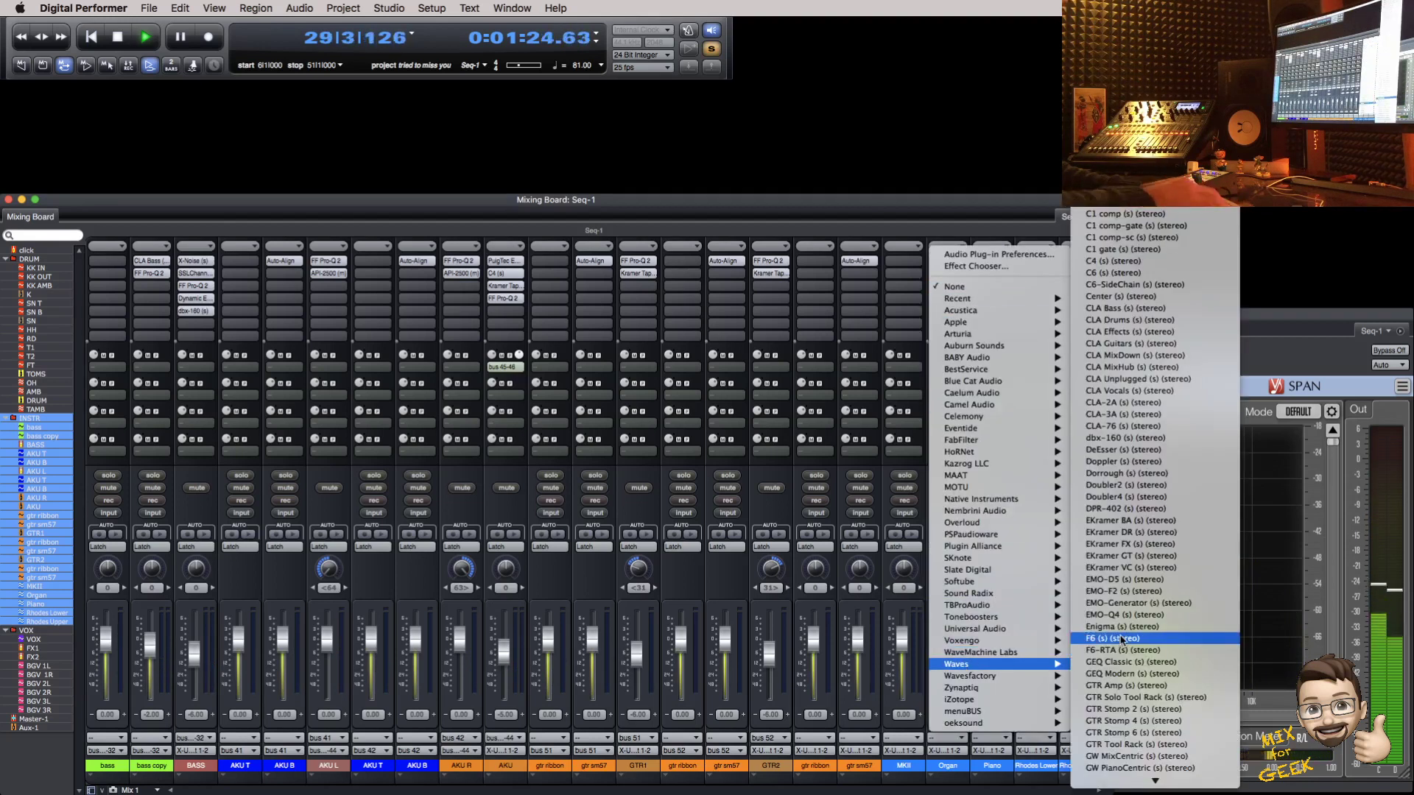
pyautogui.write('pu')
pyautogui.press('Down')
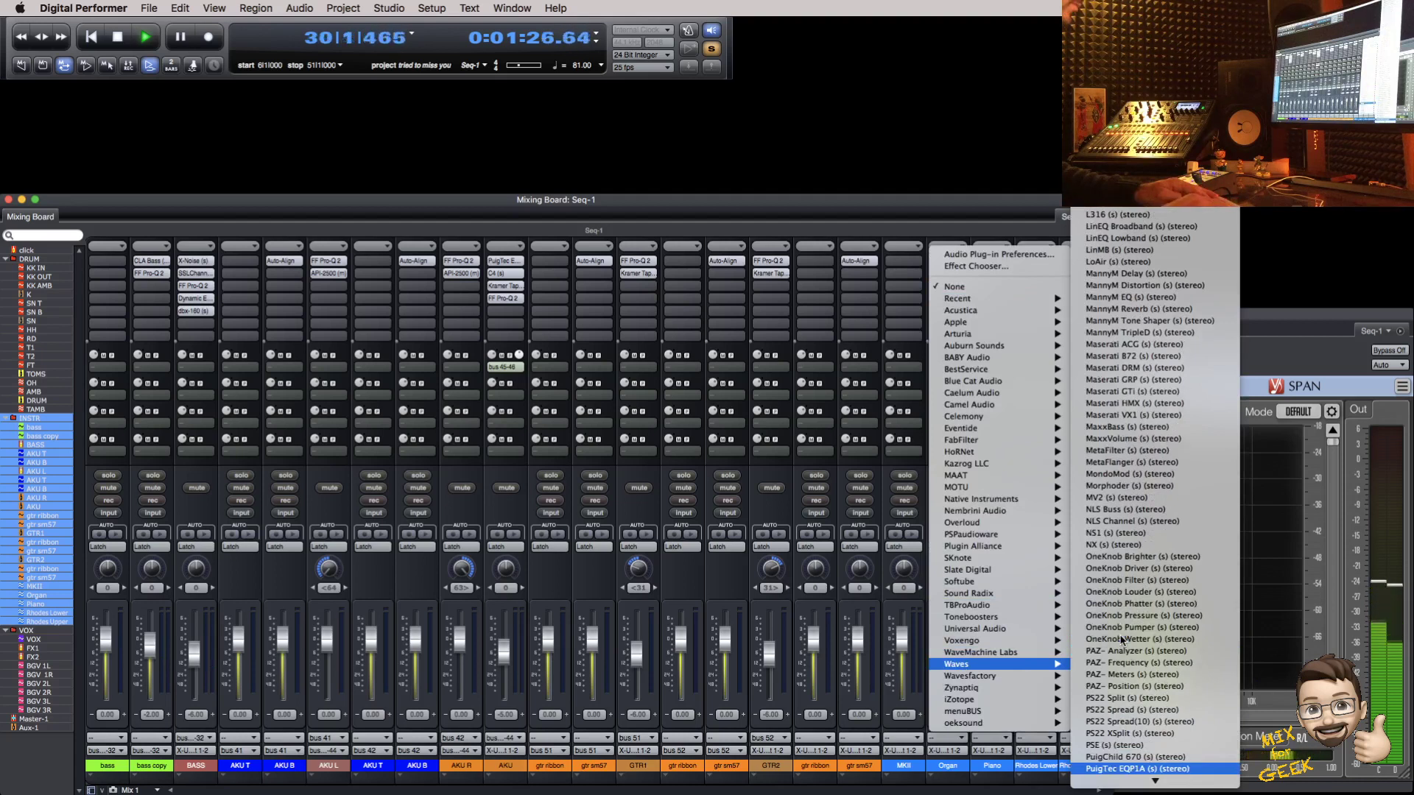
pyautogui.press('Return')
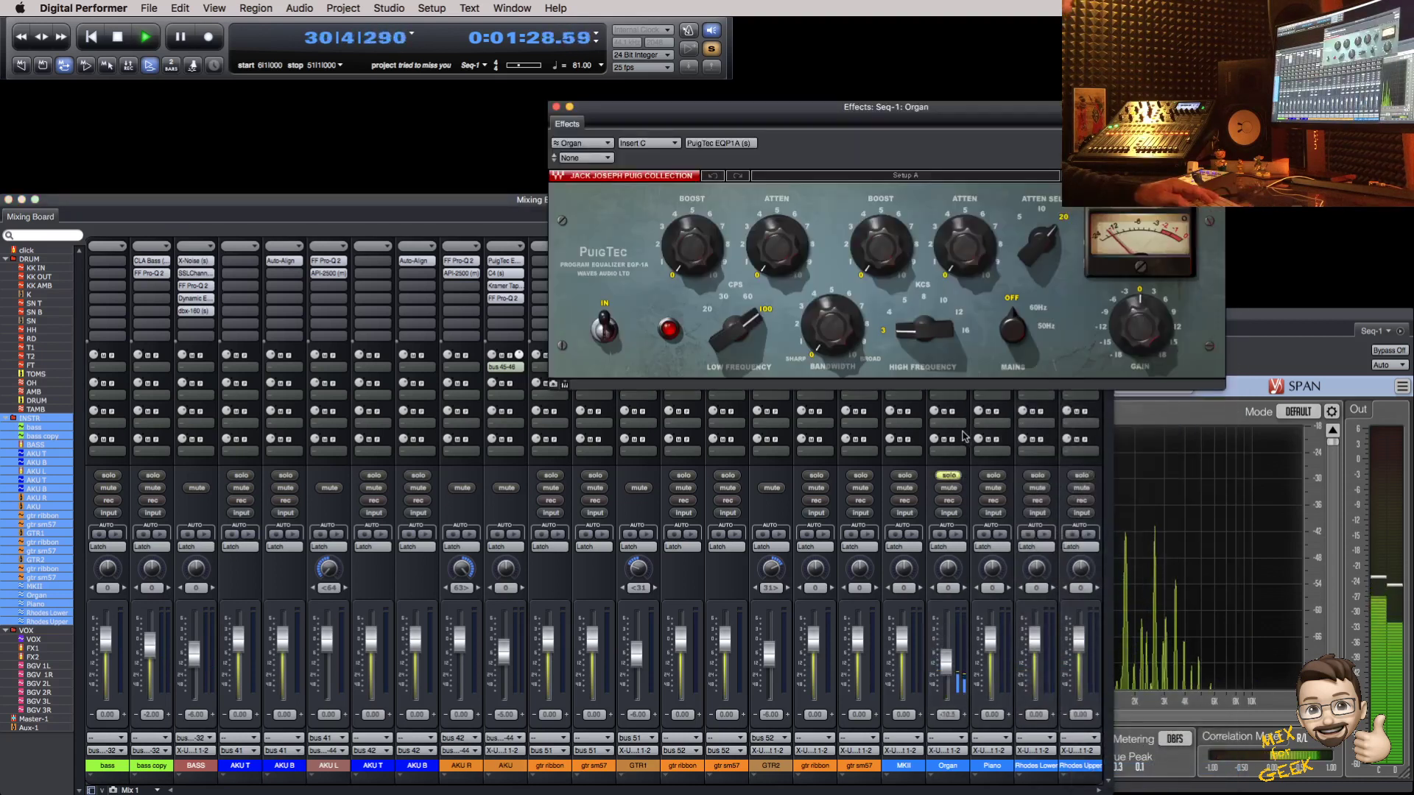
# Step: Set the PuigTec's attenuation select to 5 and high attenuation to about 3, close it, and unsolo the Organ channel
pyautogui.moveTo(957, 250); pyautogui.dragTo(957, 234)
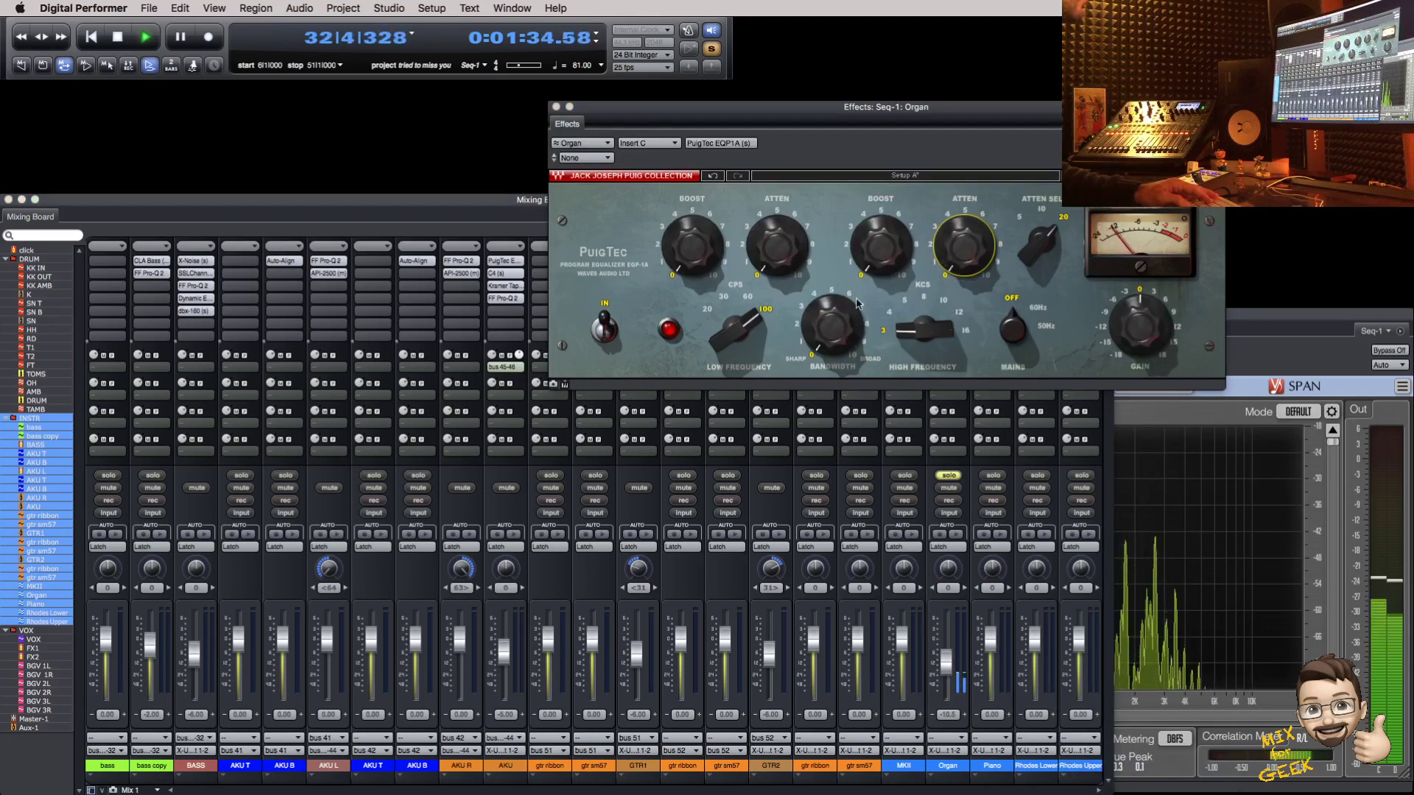
pyautogui.moveTo(851, 119); pyautogui.dragTo(667, 163)
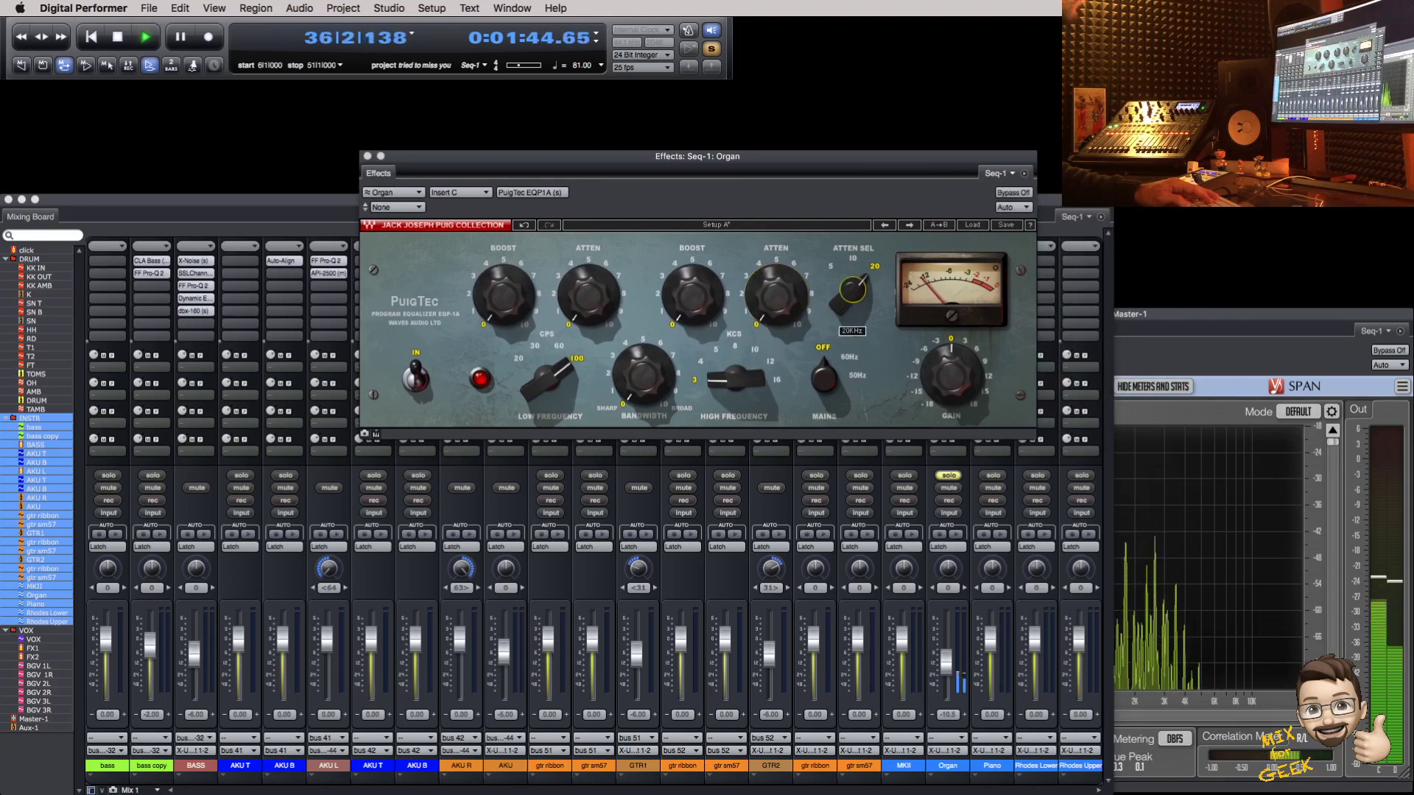
pyautogui.moveTo(852, 289); pyautogui.dragTo(792, 297)
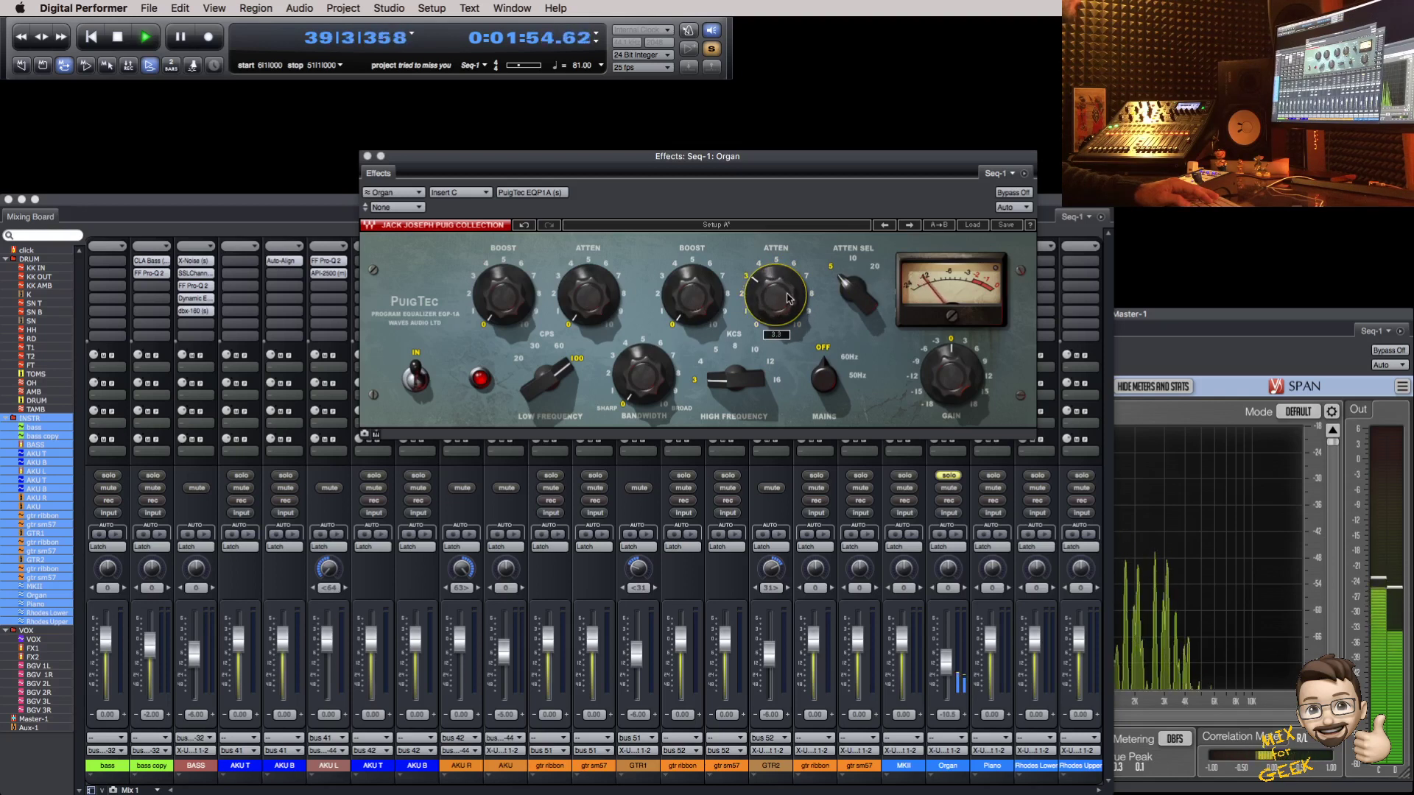
pyautogui.press('super+w')
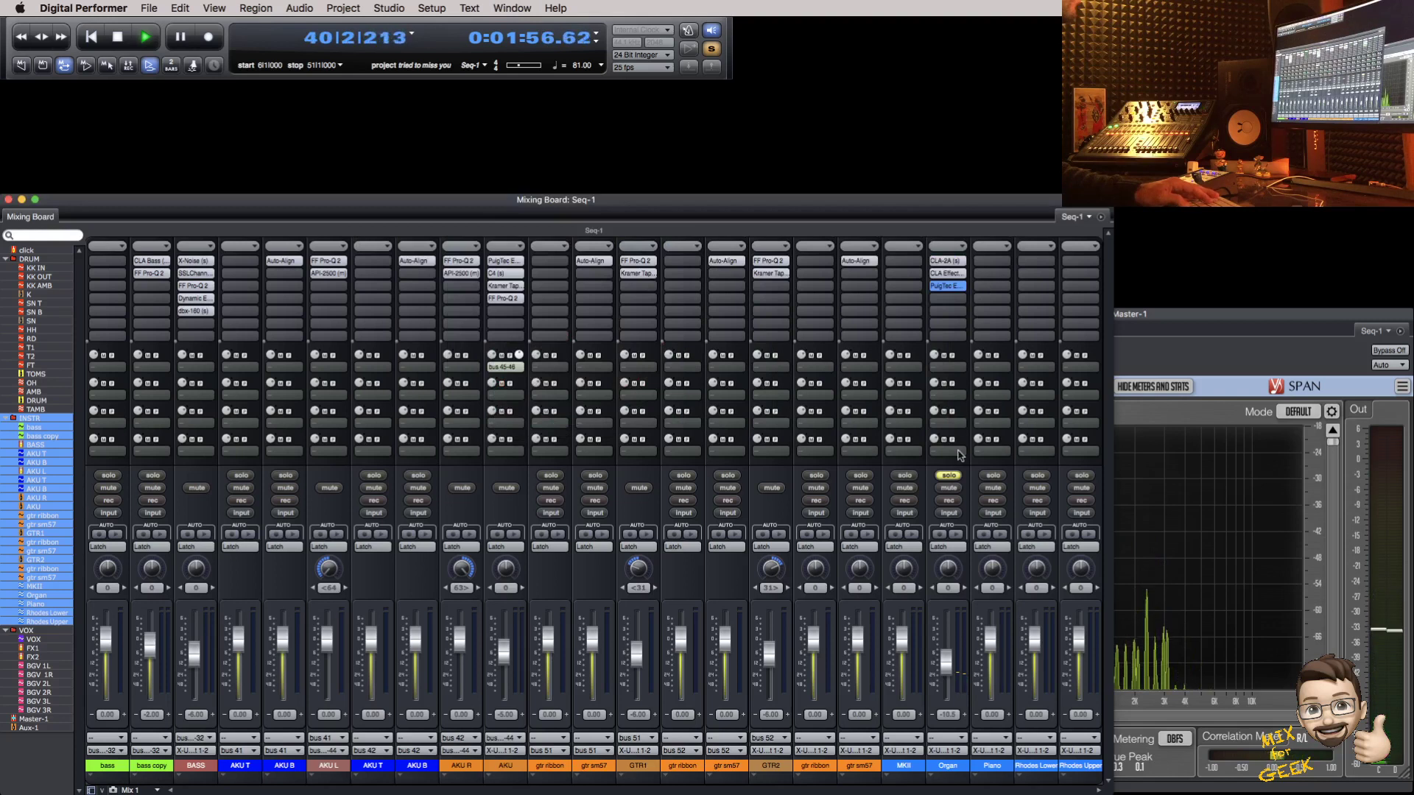
pyautogui.click(948, 474)
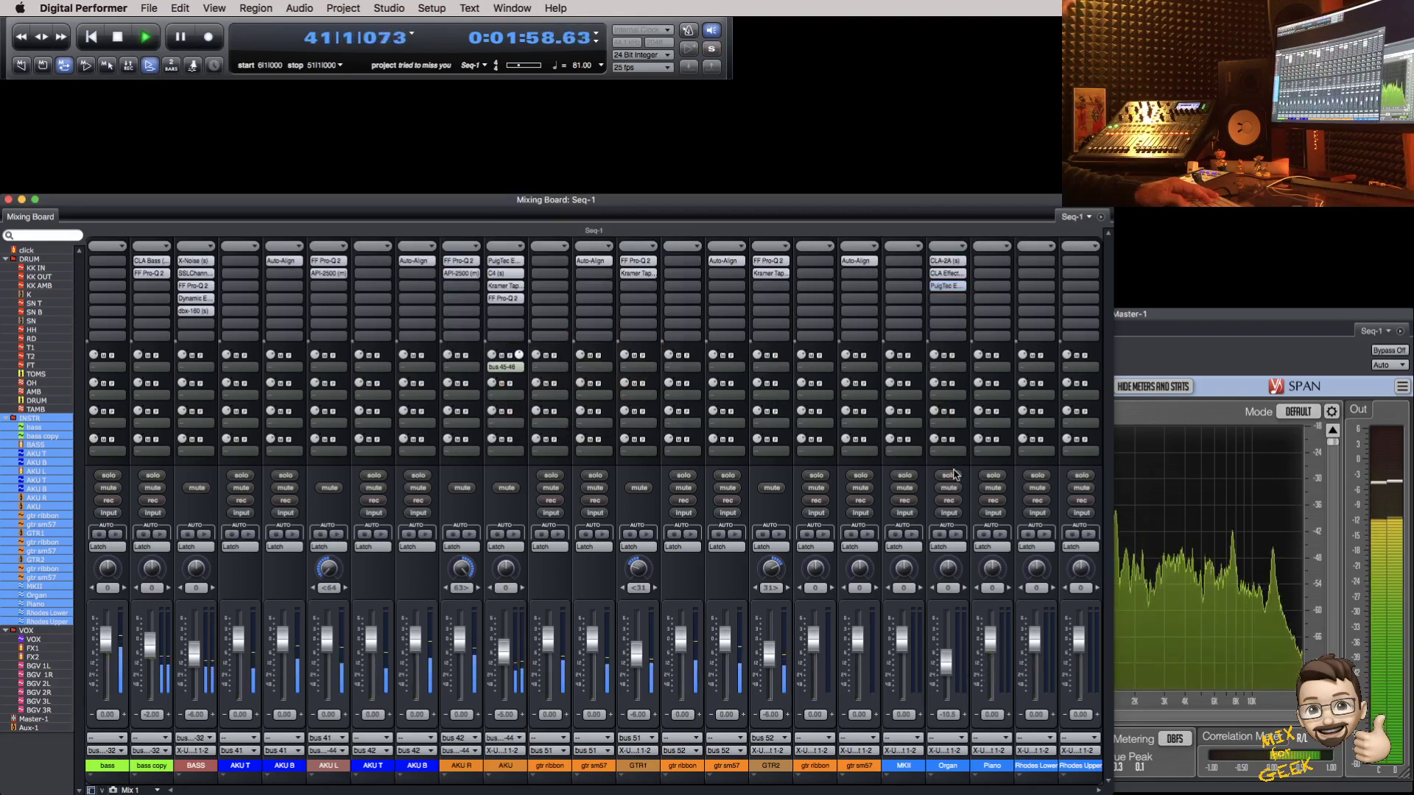
# Step: Show only the DRUM group's audio tracks, solo TAMB, and insert the Waves SSLChannel (stereo) in its first effect slot
pyautogui.click(34, 411)
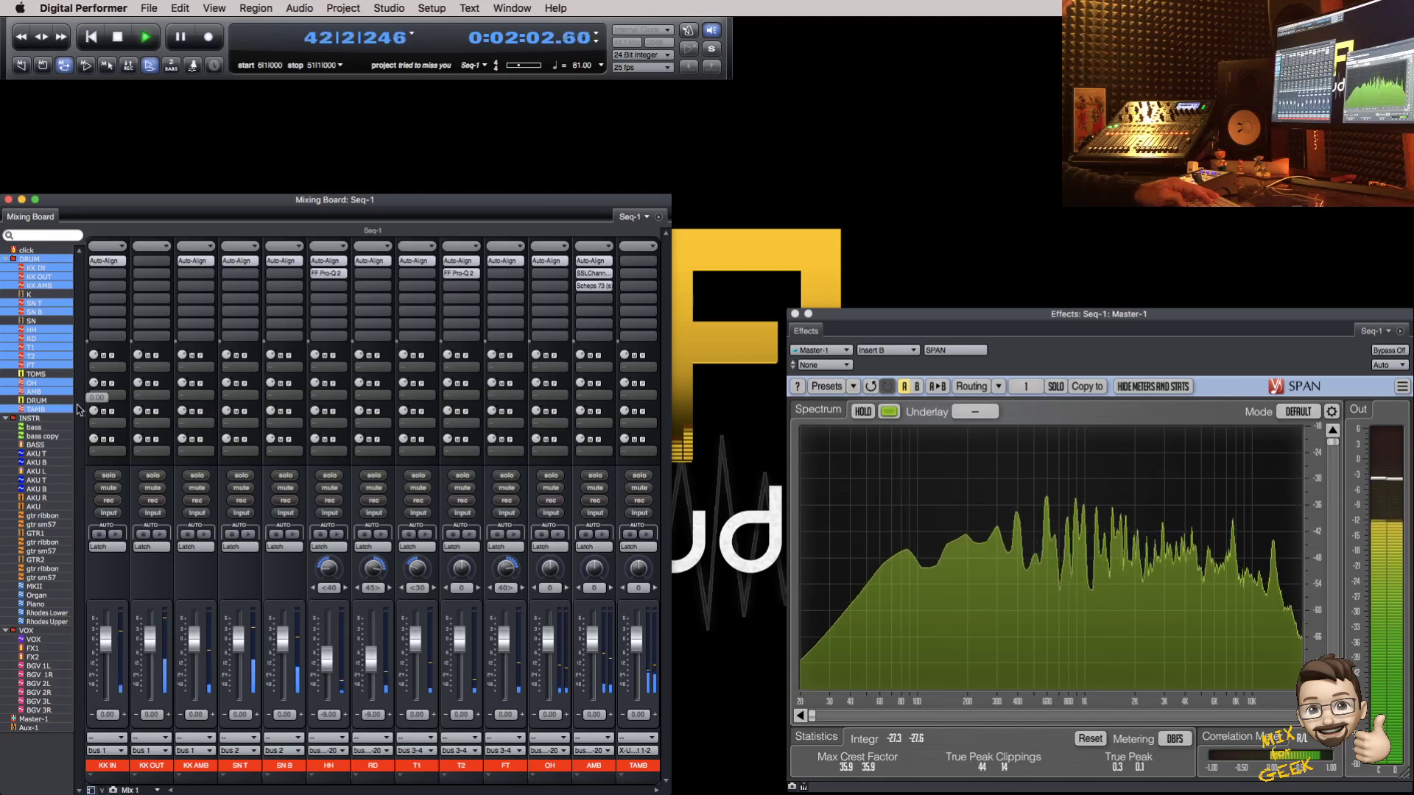
pyautogui.click(638, 475)
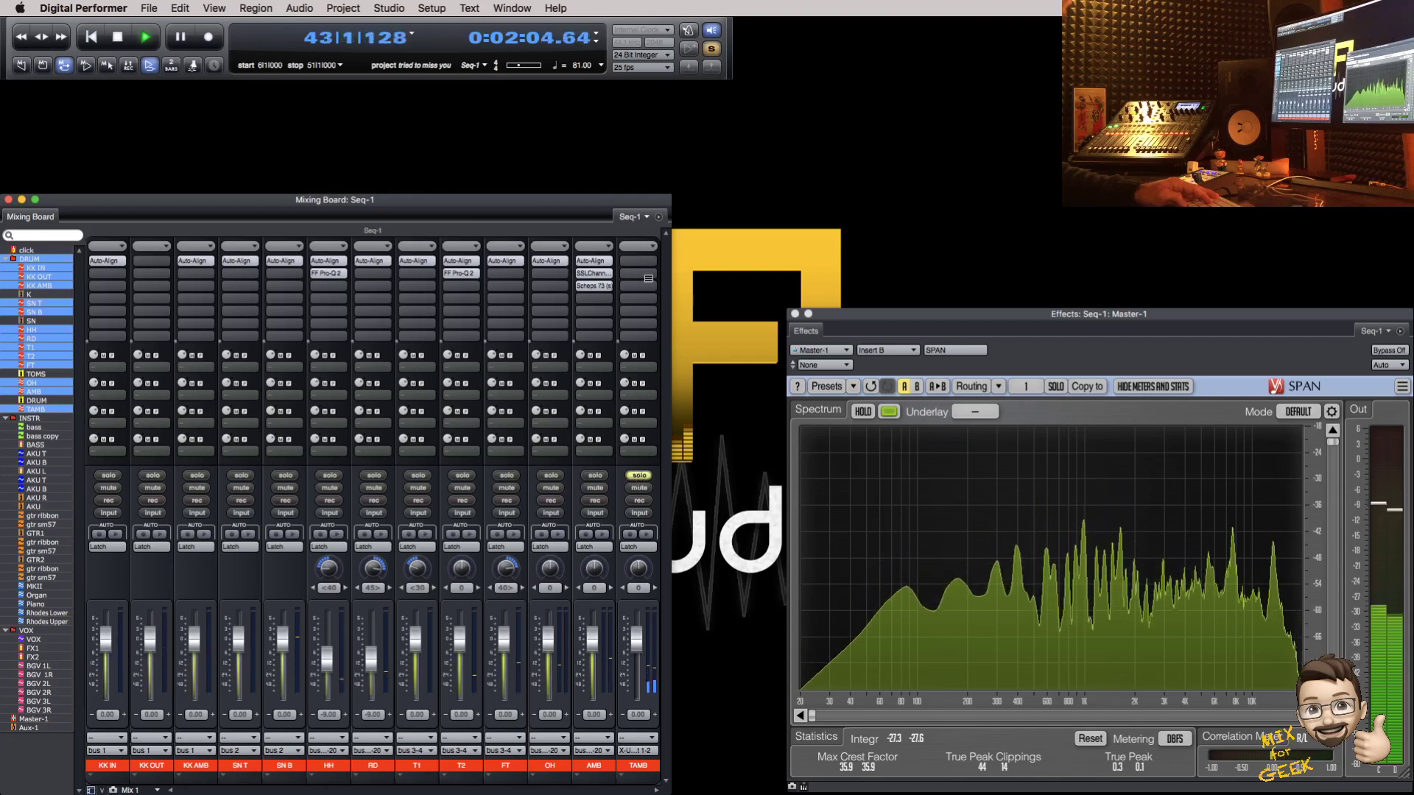
pyautogui.click(637, 261)
pyautogui.moveTo(663, 639)
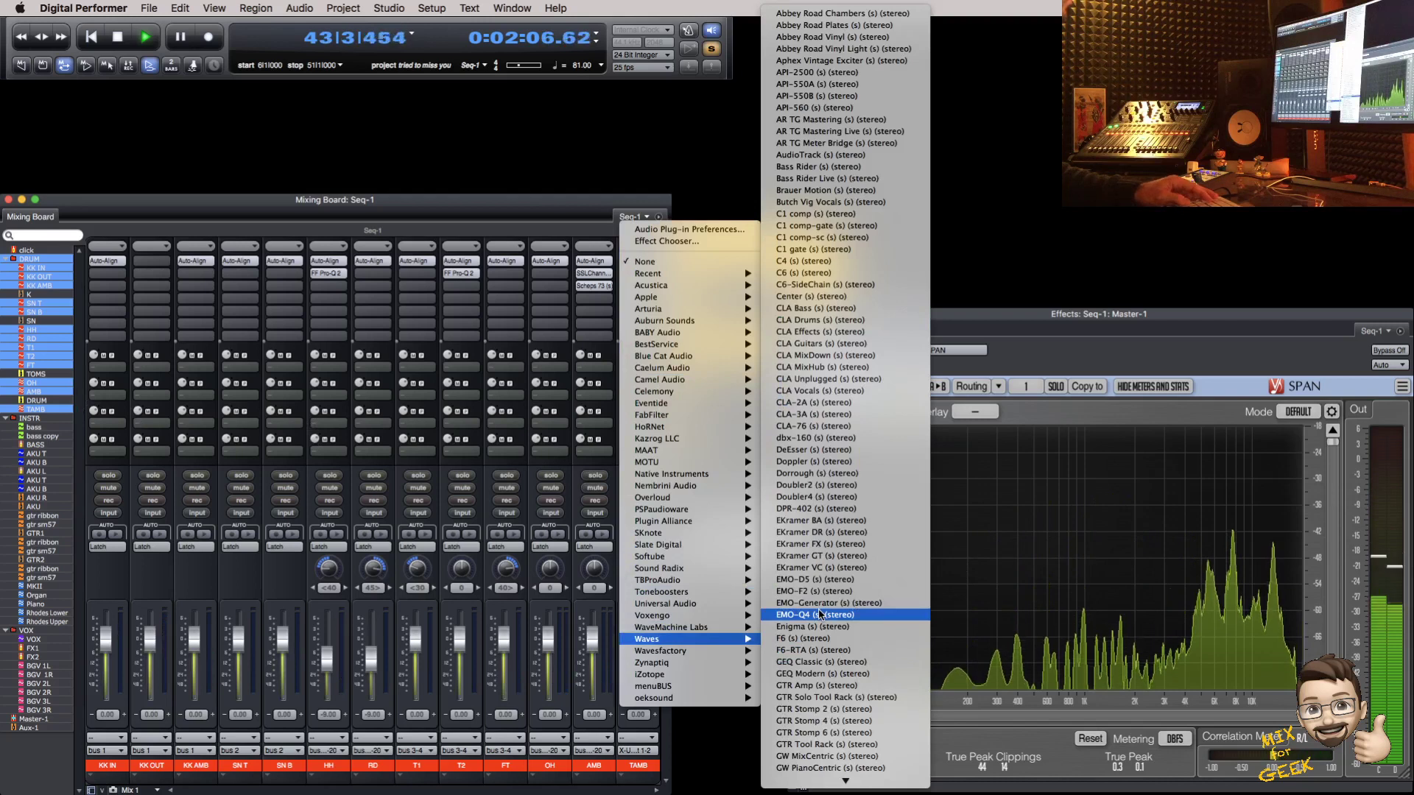
pyautogui.press('s')
pyautogui.press('c')
pyautogui.press('Return')
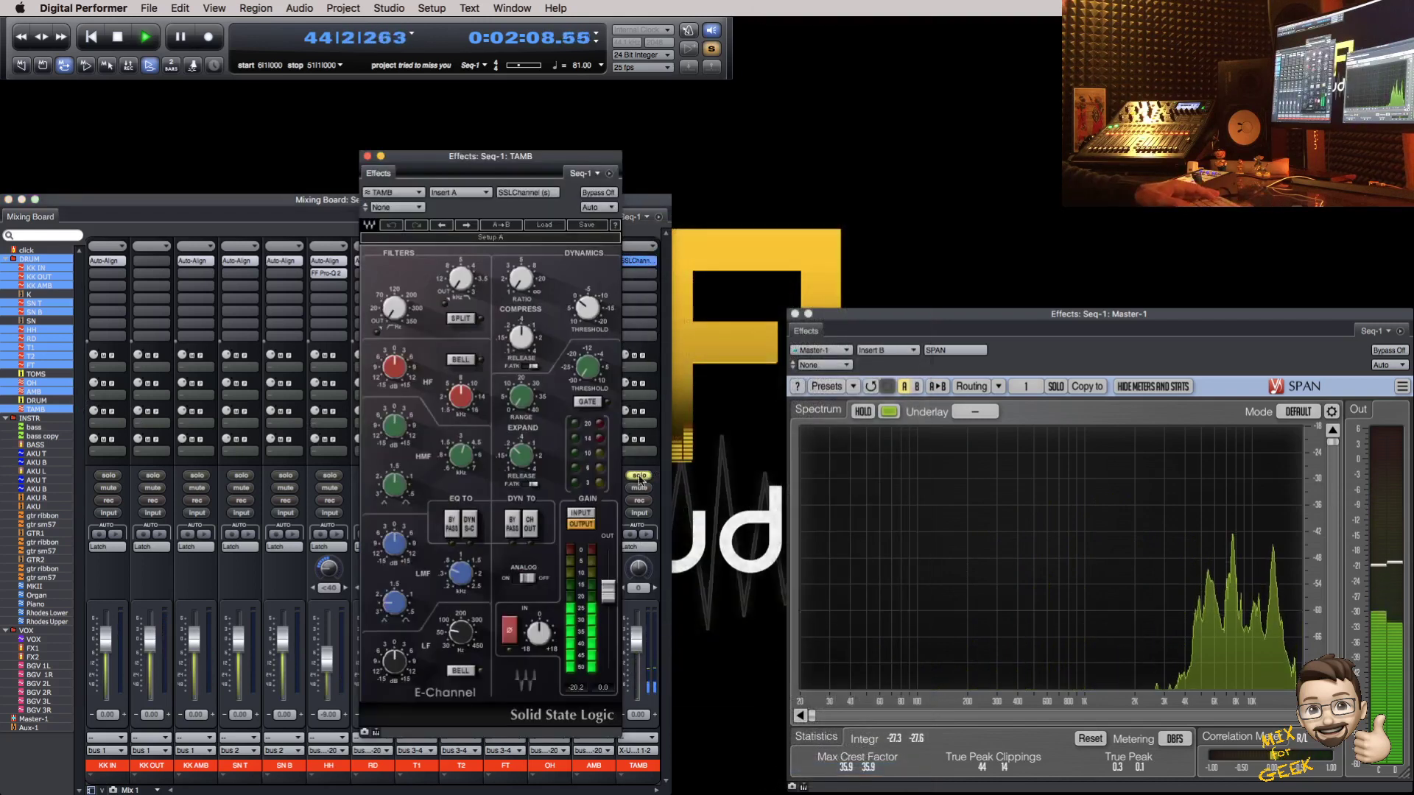
# Step: Adjust the low-cut filter and compressor threshold of TAMB's SSLChannel, then unsolo the channel and lower it to about -5 dB
pyautogui.moveTo(524, 341); pyautogui.dragTo(522, 375)
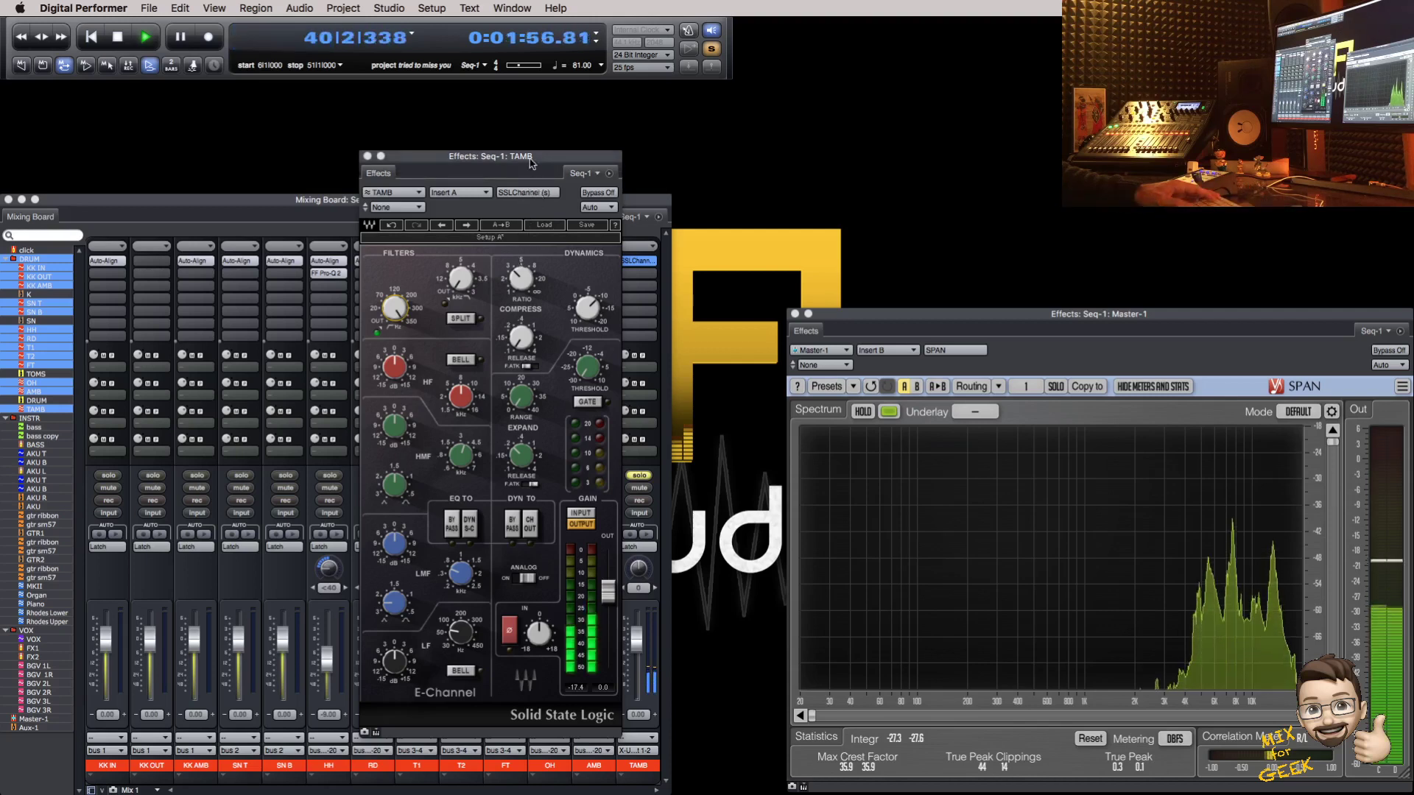
pyautogui.moveTo(532, 164); pyautogui.dragTo(647, 171)
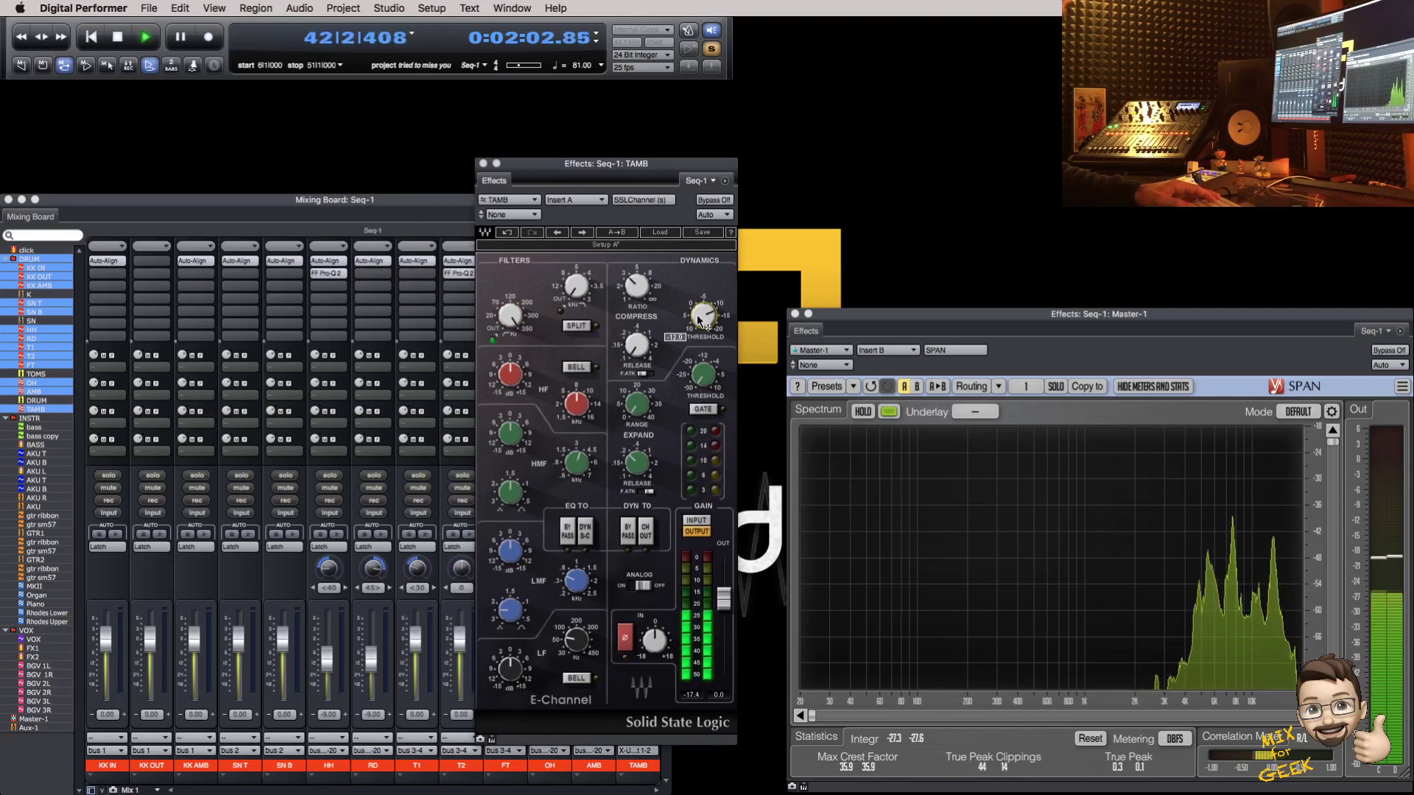
pyautogui.press('super+w')
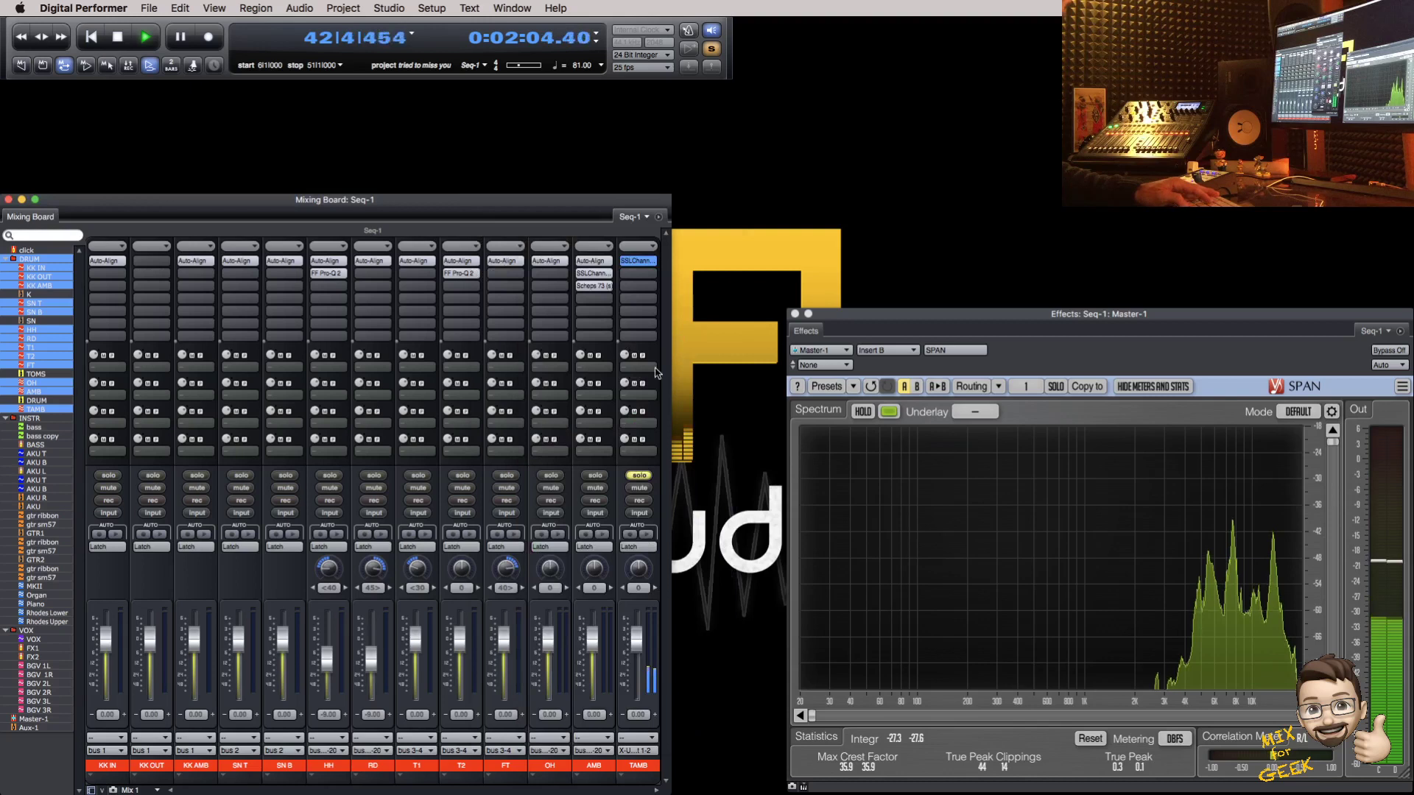
pyautogui.click(636, 476)
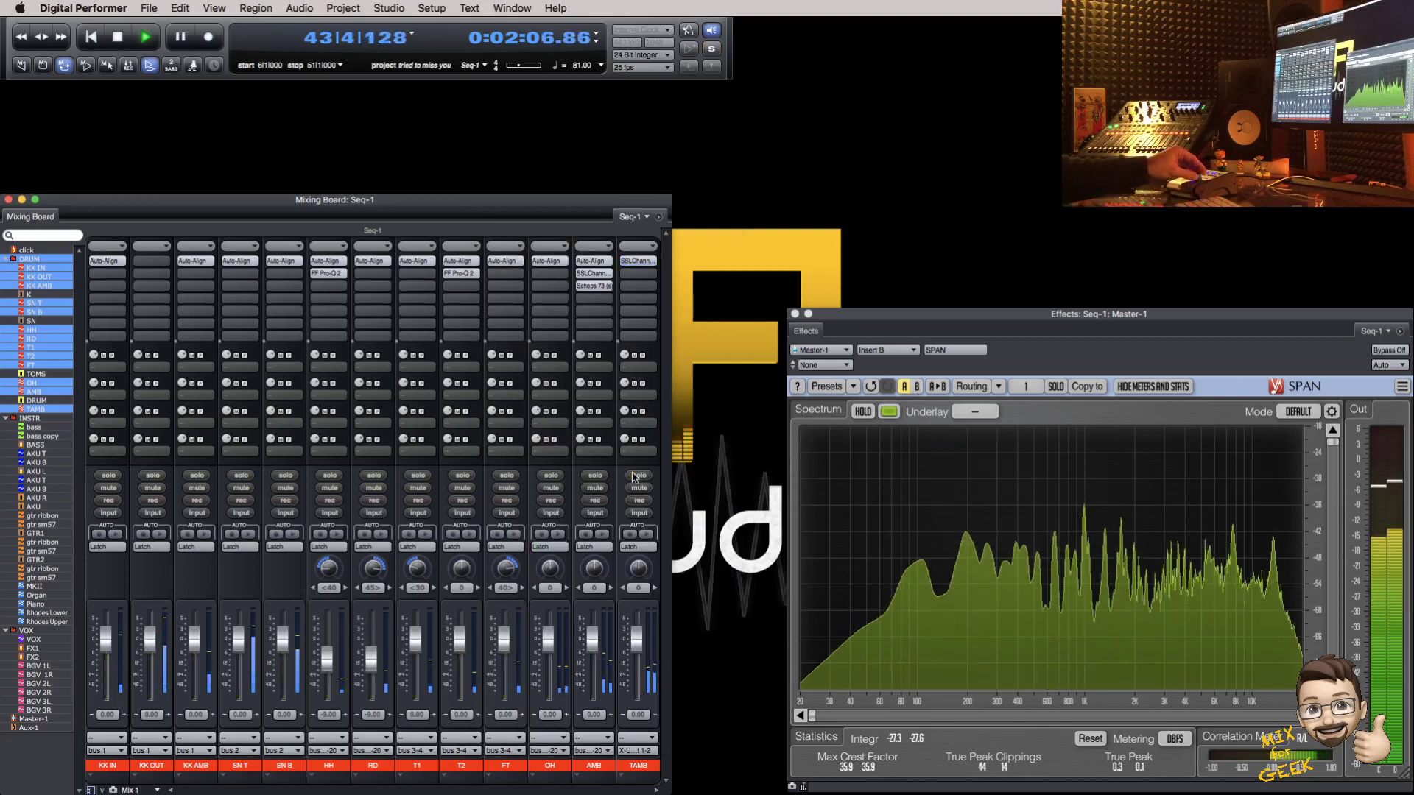
pyautogui.moveTo(637, 639); pyautogui.dragTo(634, 654)
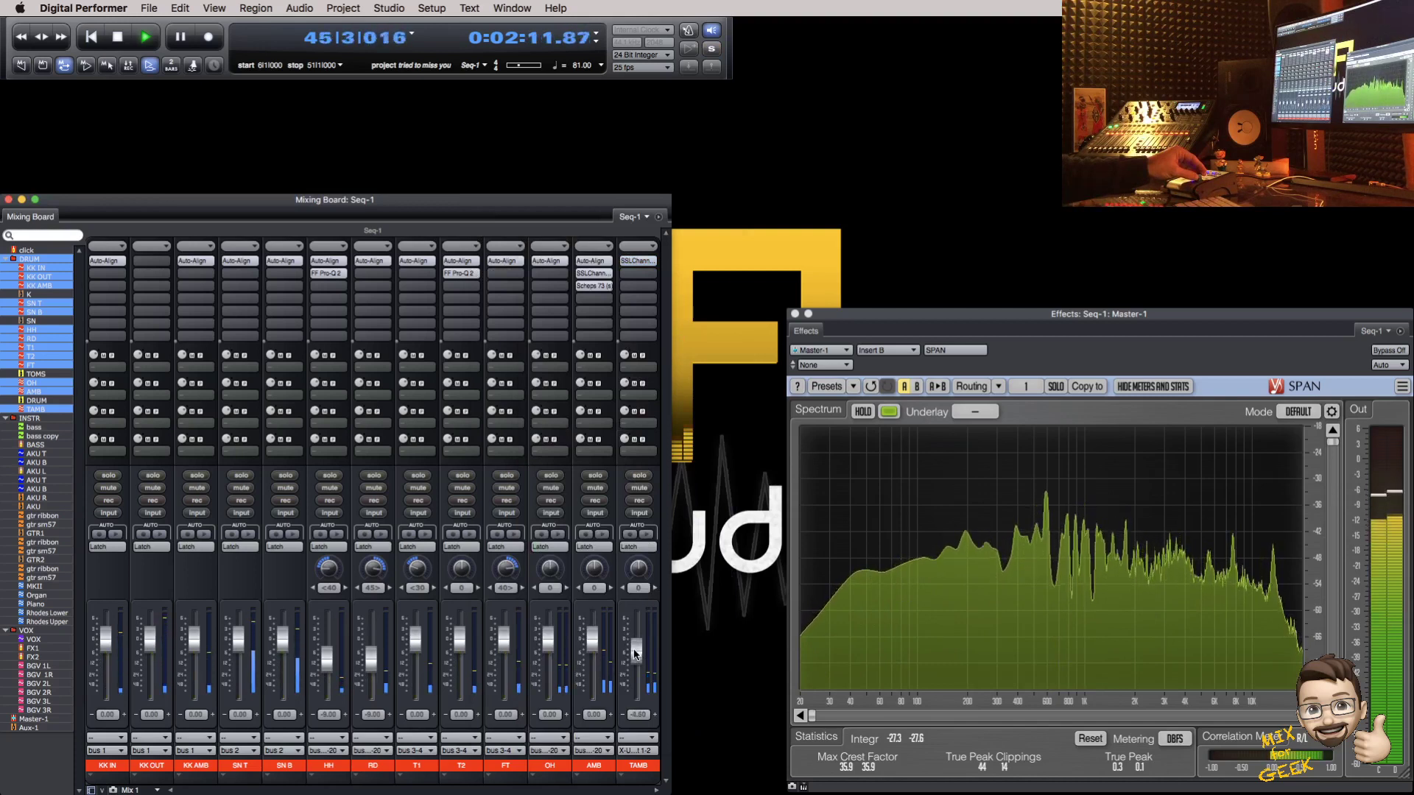
# Step: Set the TAMB channel's level to exactly -5 dB
pyautogui.click(640, 714)
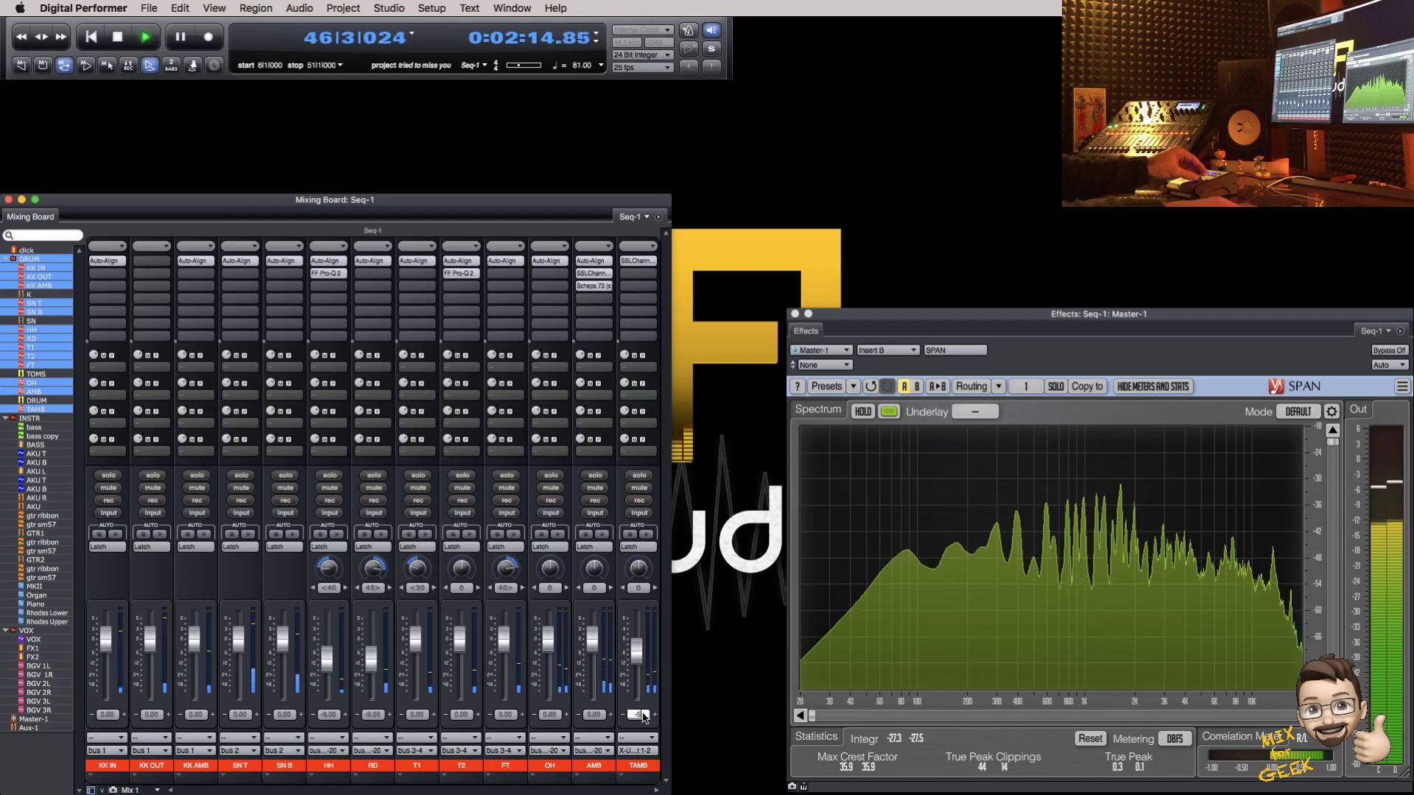
pyautogui.write('-5')
pyautogui.press('Return')
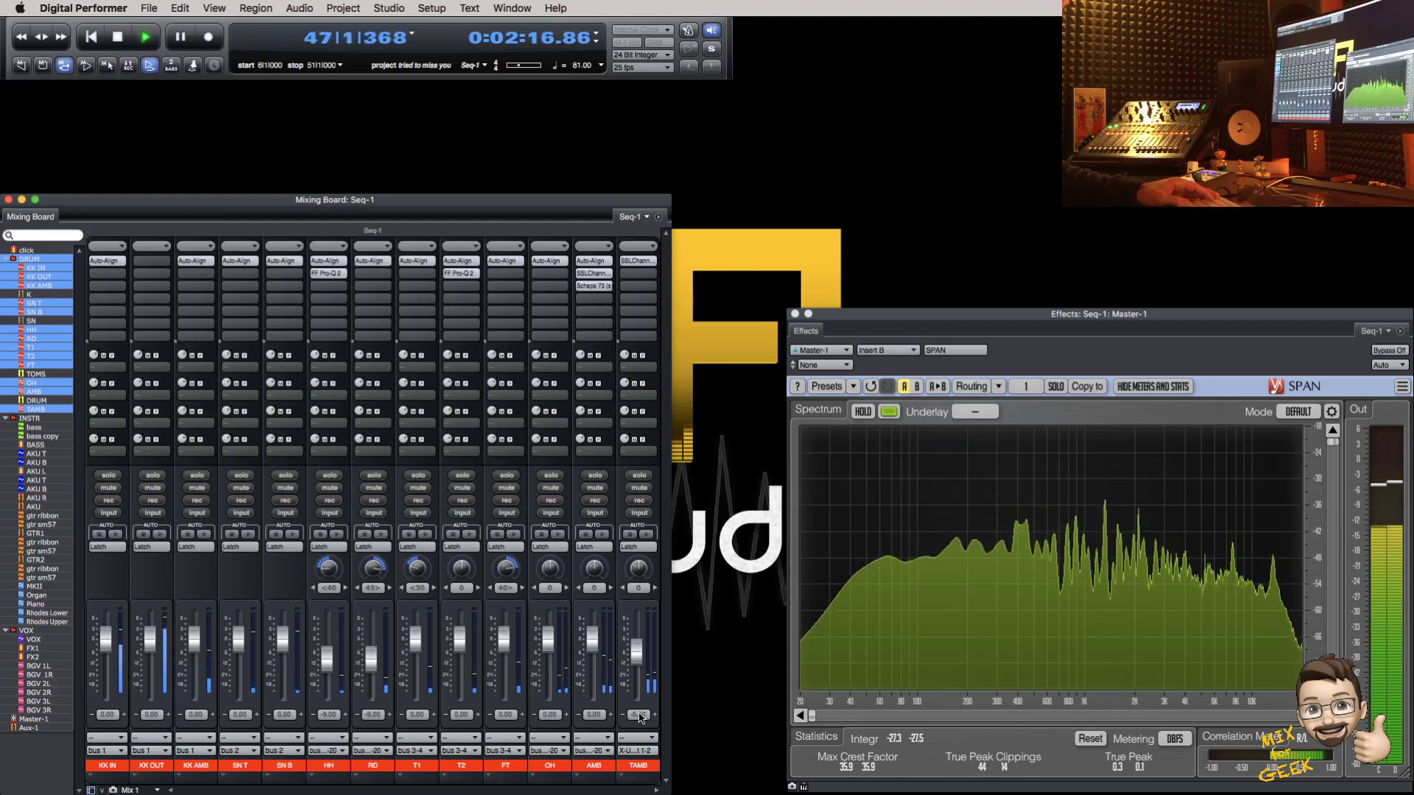
# Step: Show only the INSTR group in the mixing board, and only the keyboard tracks MKII through Rhodes Upper in the Sequence Editor
pyautogui.keyDown('alt'); pyautogui.click(35, 418); pyautogui.keyUp('alt')
pyautogui.hotkey('shift', 's')
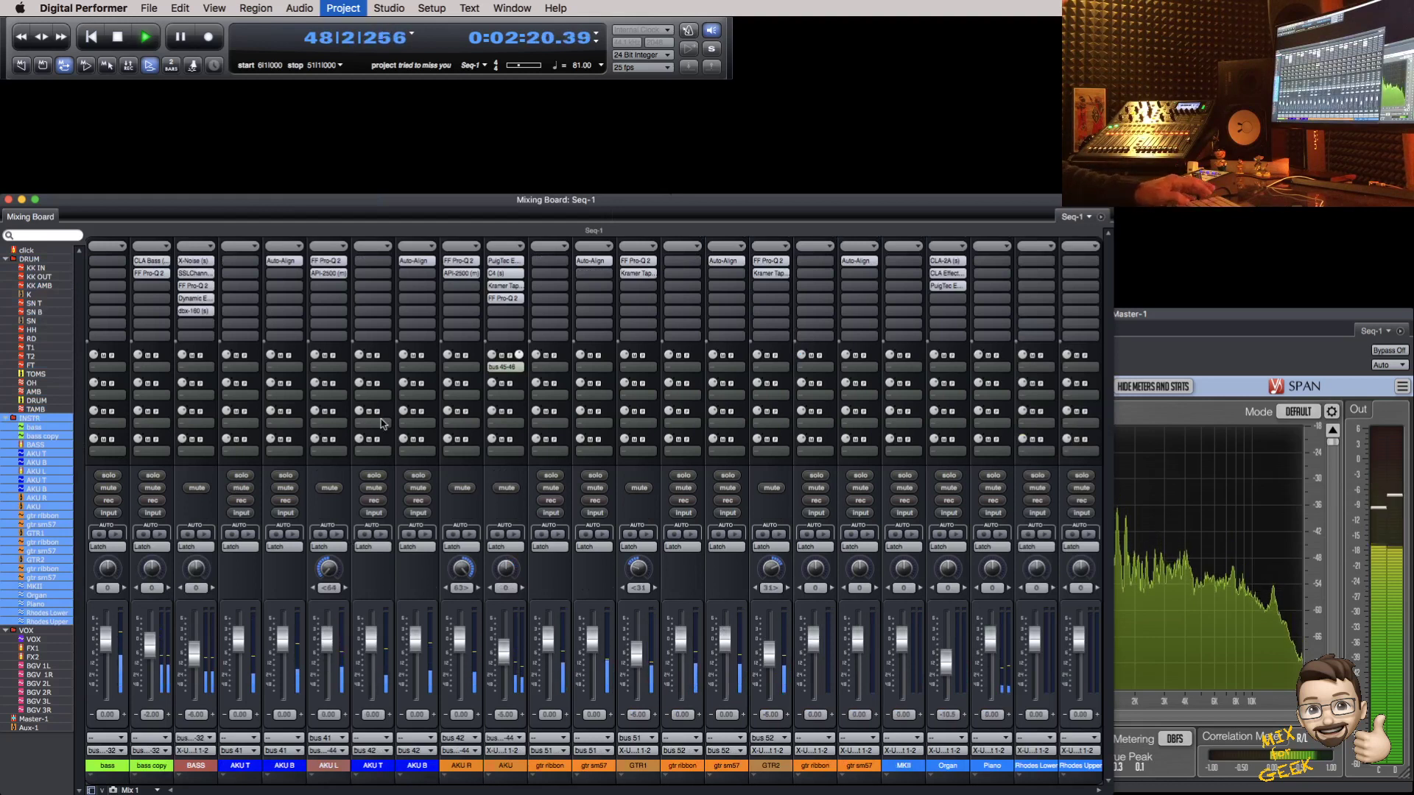
pyautogui.keyDown('alt'); pyautogui.click(42, 515); pyautogui.keyUp('alt')
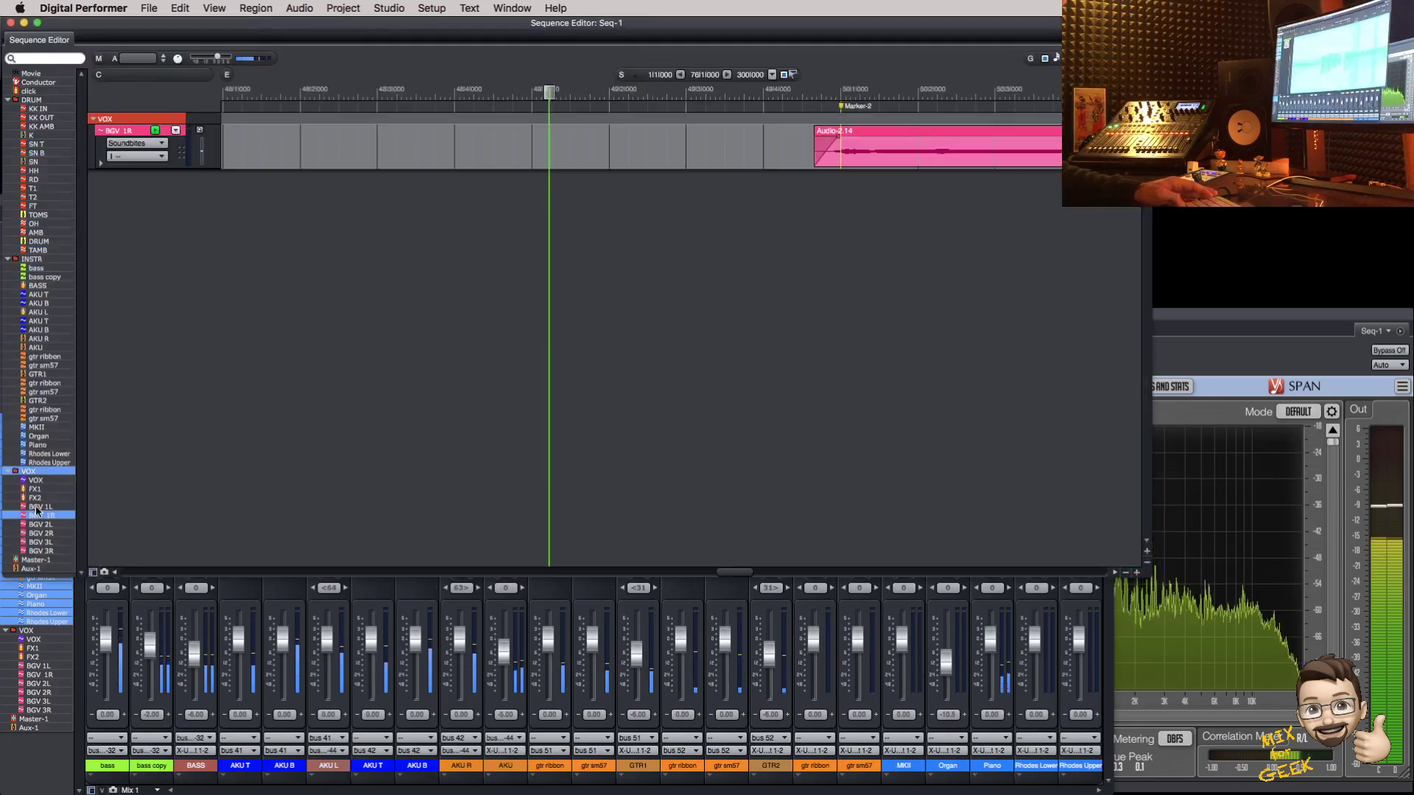
pyautogui.keyDown('alt'); pyautogui.click(38, 427); pyautogui.keyUp('alt')
pyautogui.moveTo(38, 436); pyautogui.dragTo(39, 458)
pyautogui.keyDown('shift'); pyautogui.click(40, 463); pyautogui.keyUp('shift')
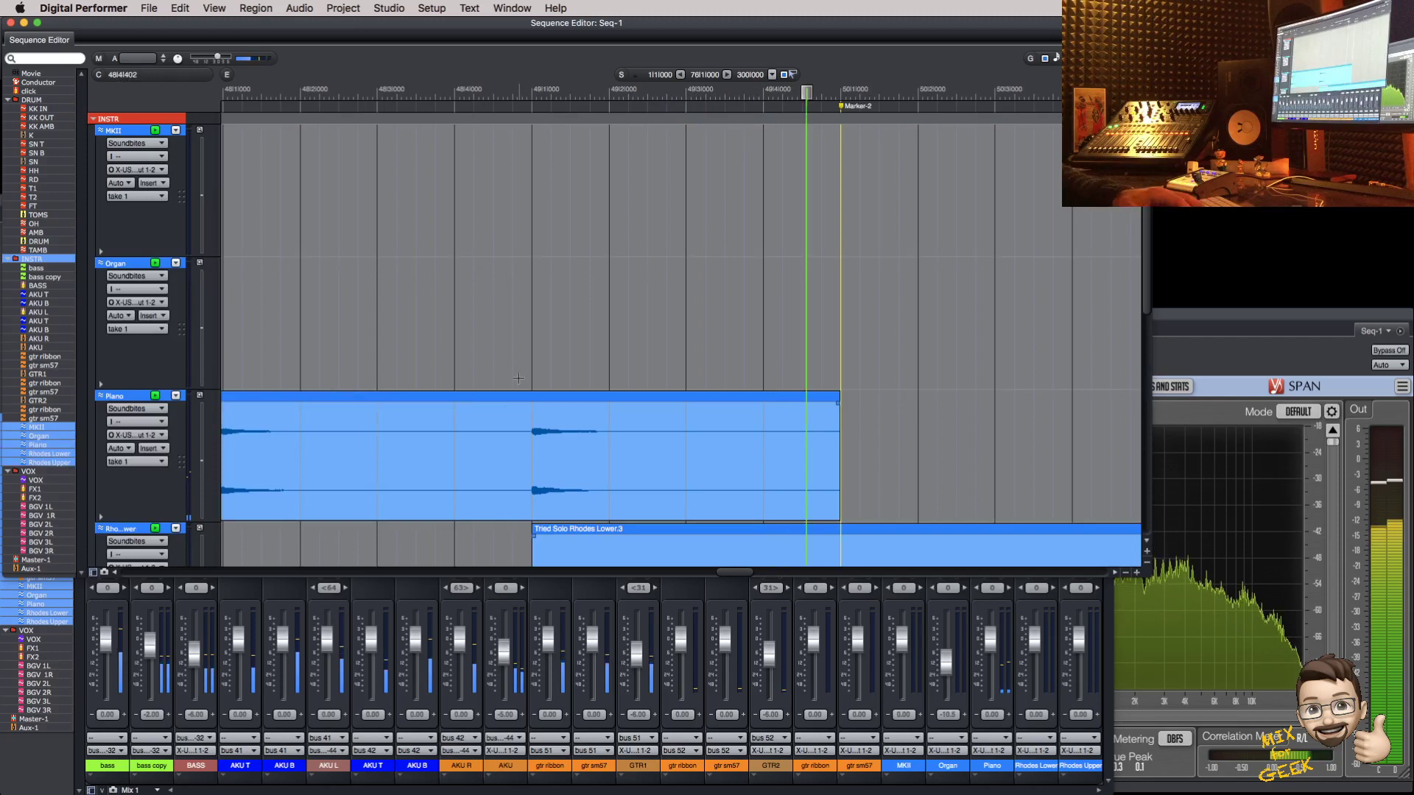
# Step: Loop playback over bars 47 to 50 around the piano soundbite, save the project, and return to the mixing board
pyautogui.press('super+Left')
pyautogui.press('super+Left')
pyautogui.press('super+Left')
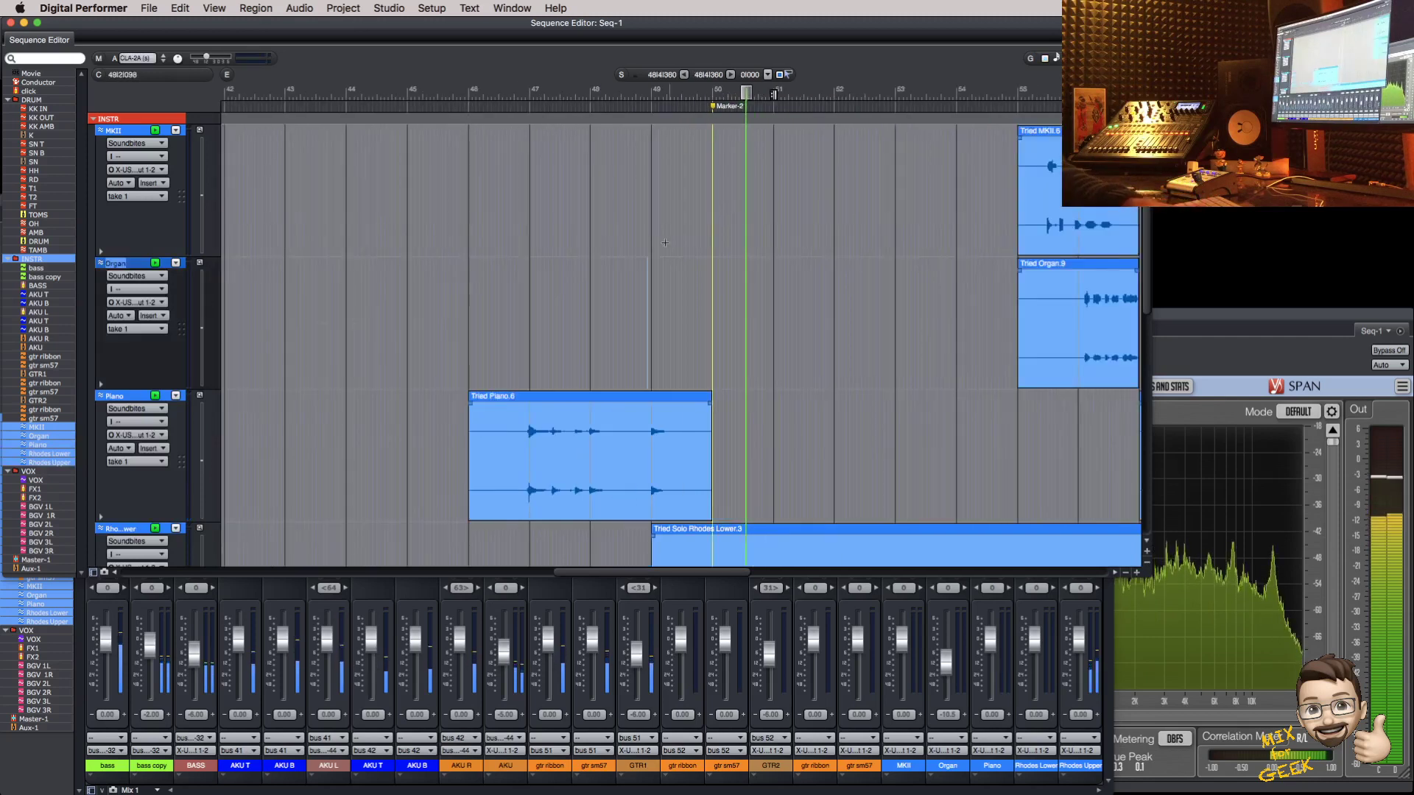
pyautogui.press('super+Down')
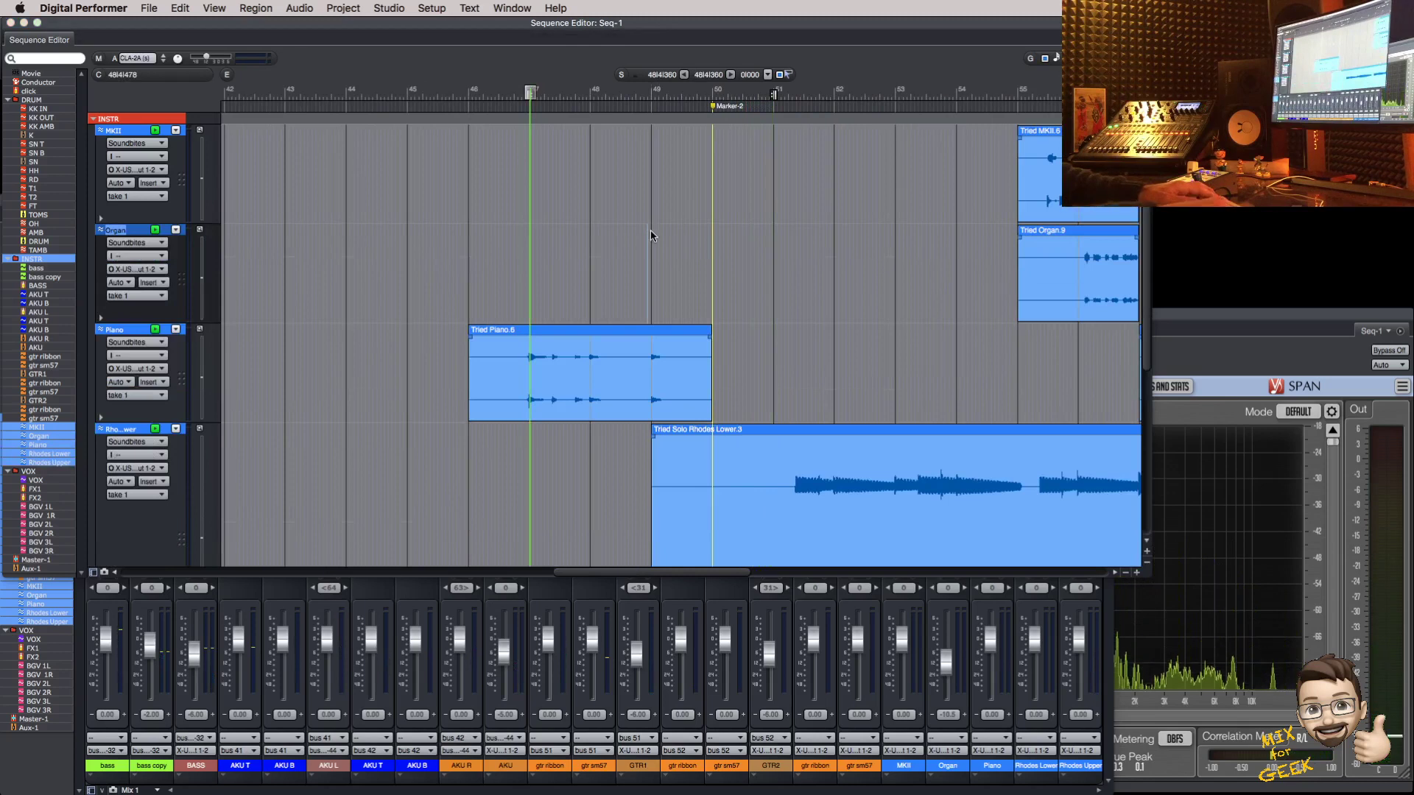
pyautogui.press('super+s')
pyautogui.hotkey('shift', 'm')
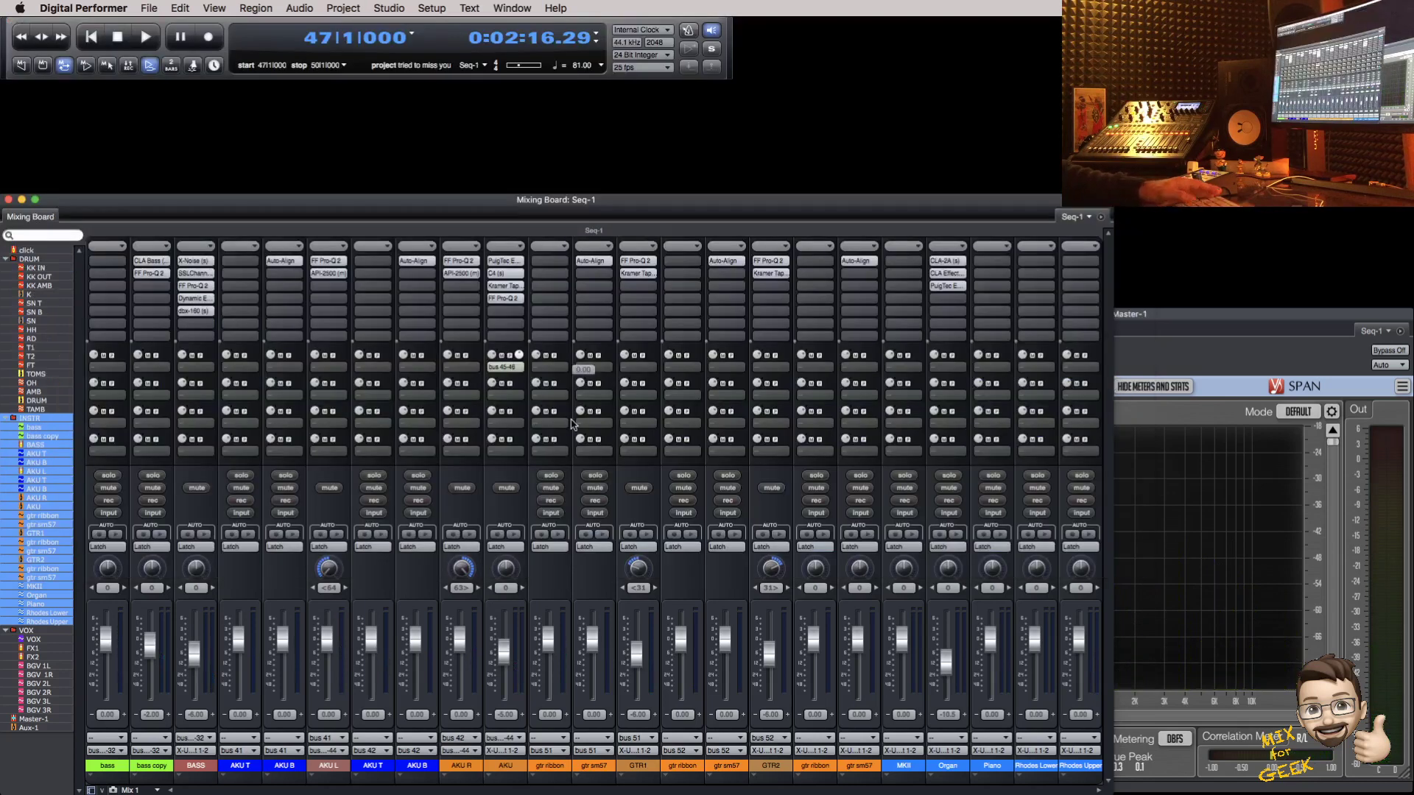
# Step: Solo the Piano channel and insert the Waves J37 (stereo) in its first effect slot
pyautogui.click(904, 475)
pyautogui.click(949, 475)
pyautogui.click(993, 475)
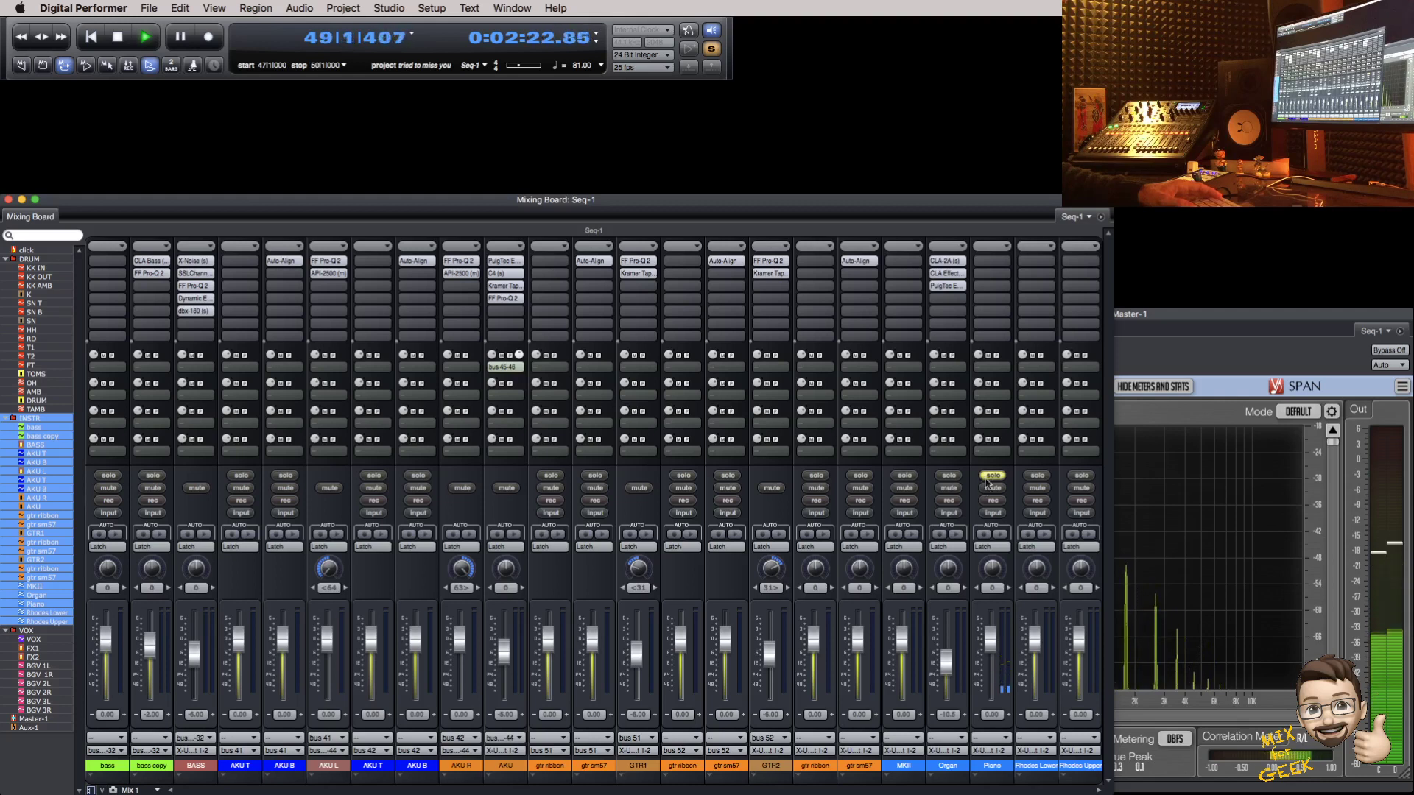
pyautogui.press('space')
pyautogui.click(991, 262)
pyautogui.moveTo(1007, 639)
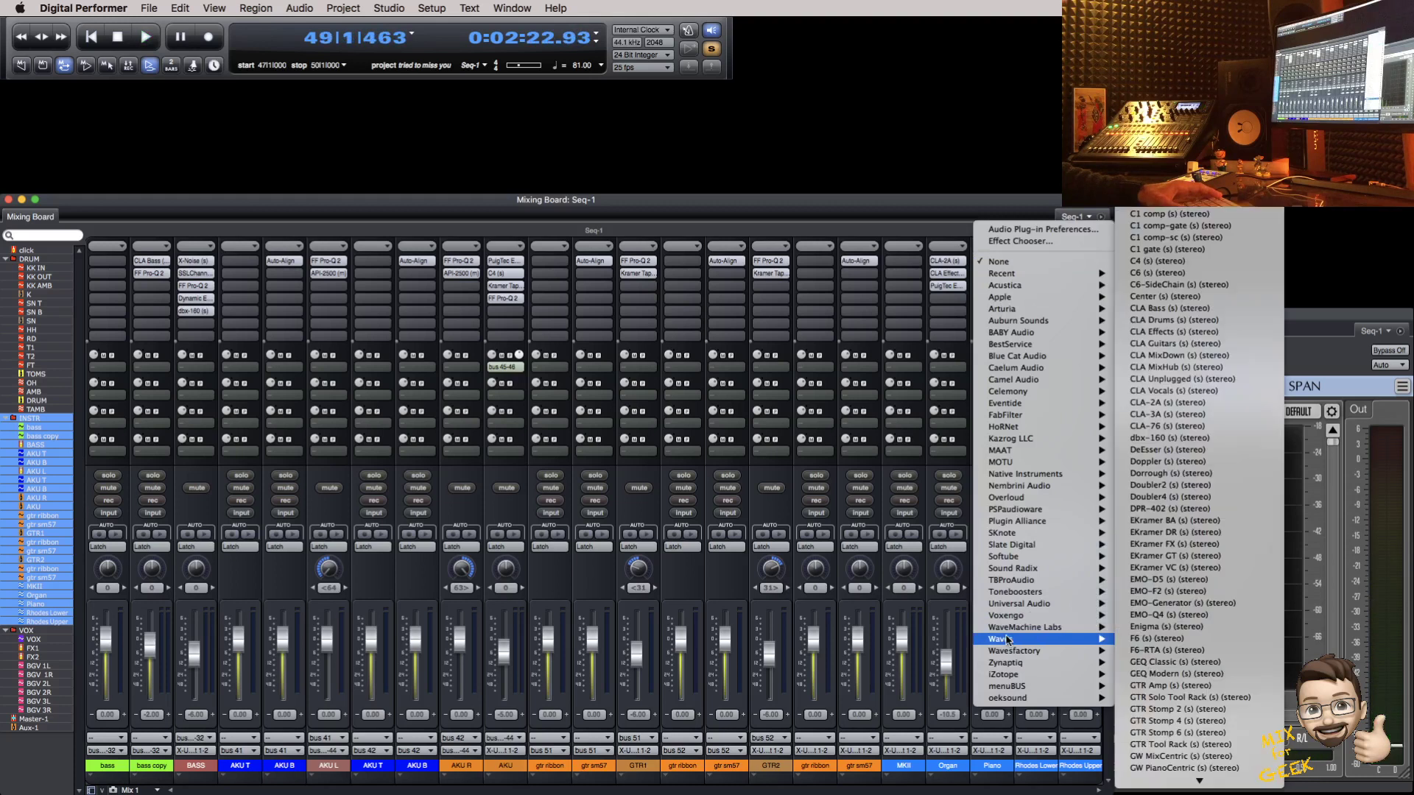
pyautogui.press('j')
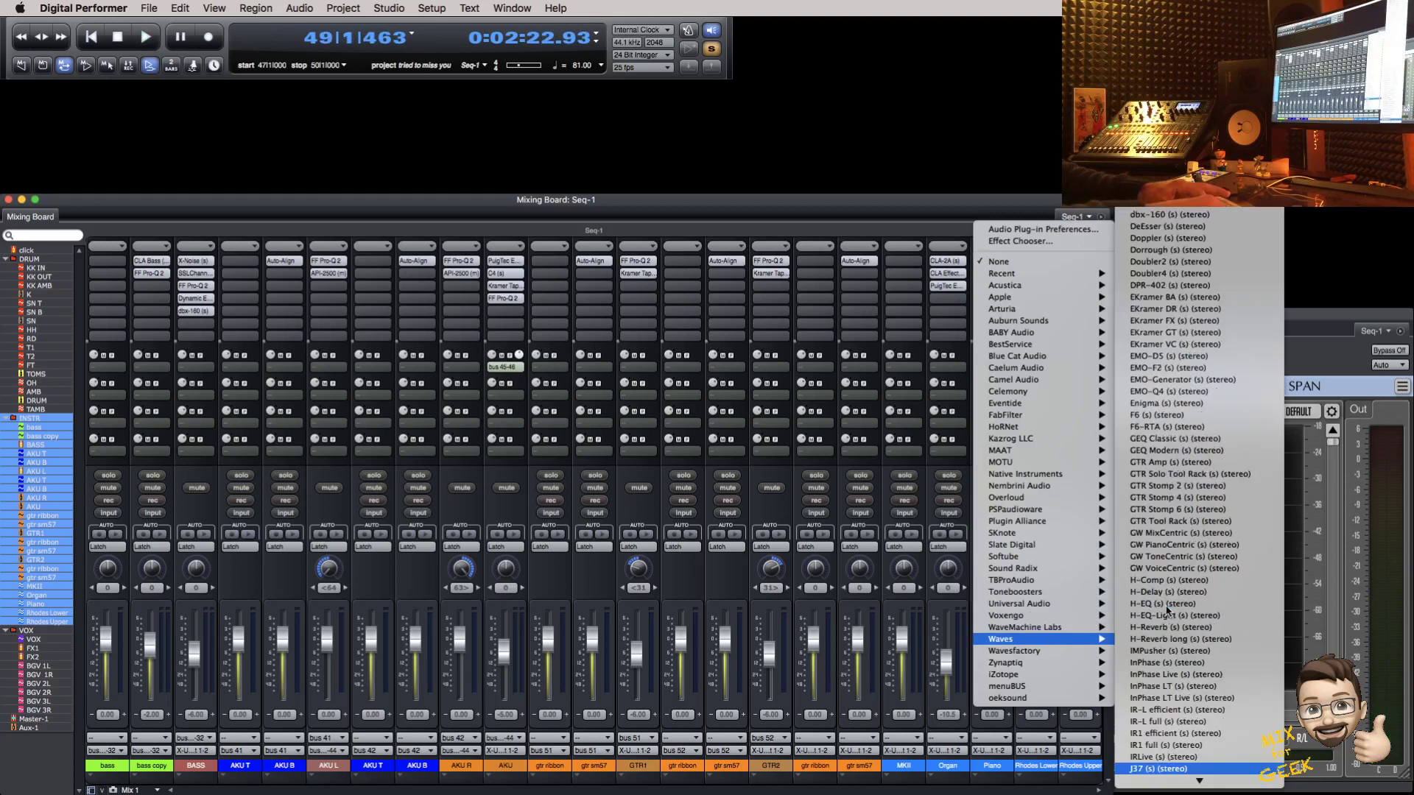
pyautogui.press('Return')
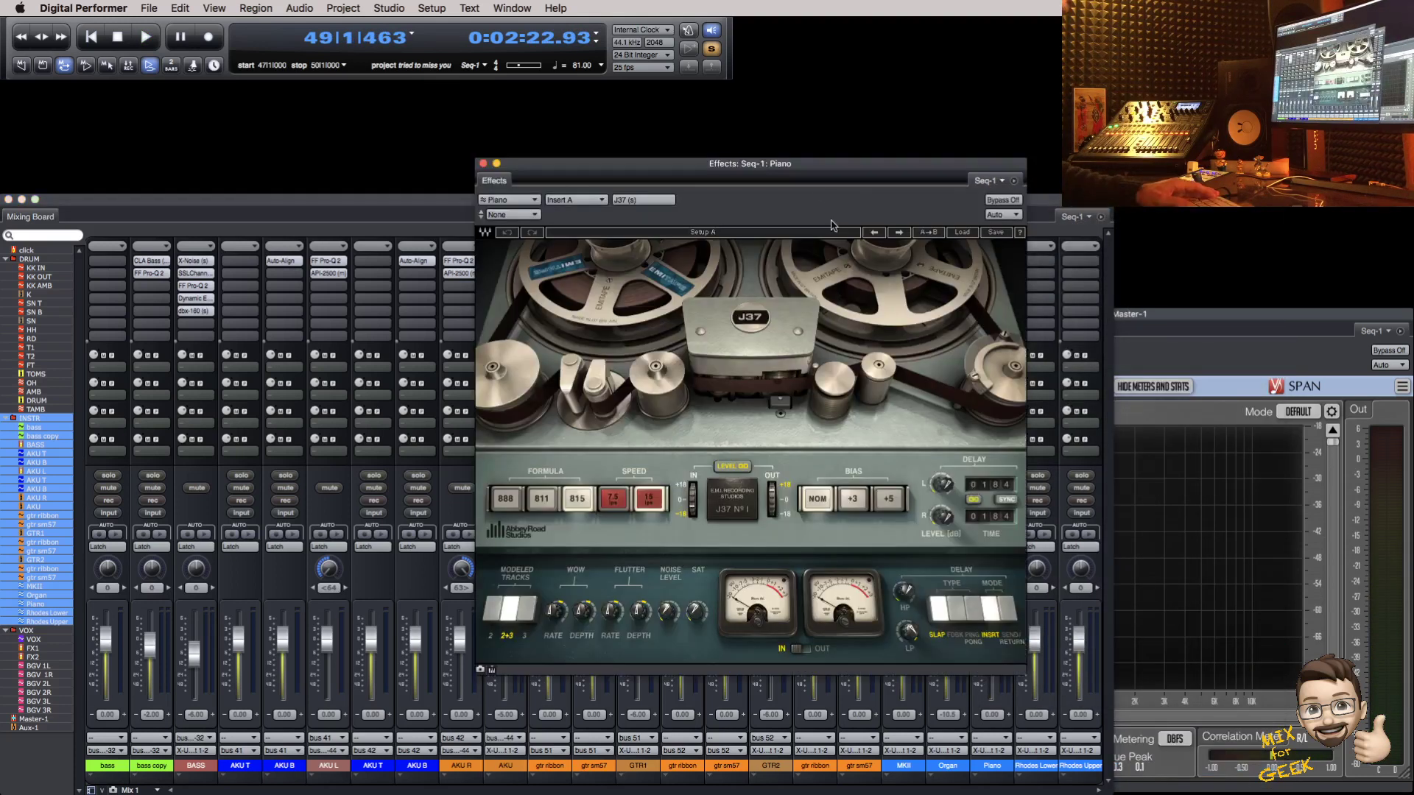
pyautogui.moveTo(827, 176); pyautogui.dragTo(665, 167)
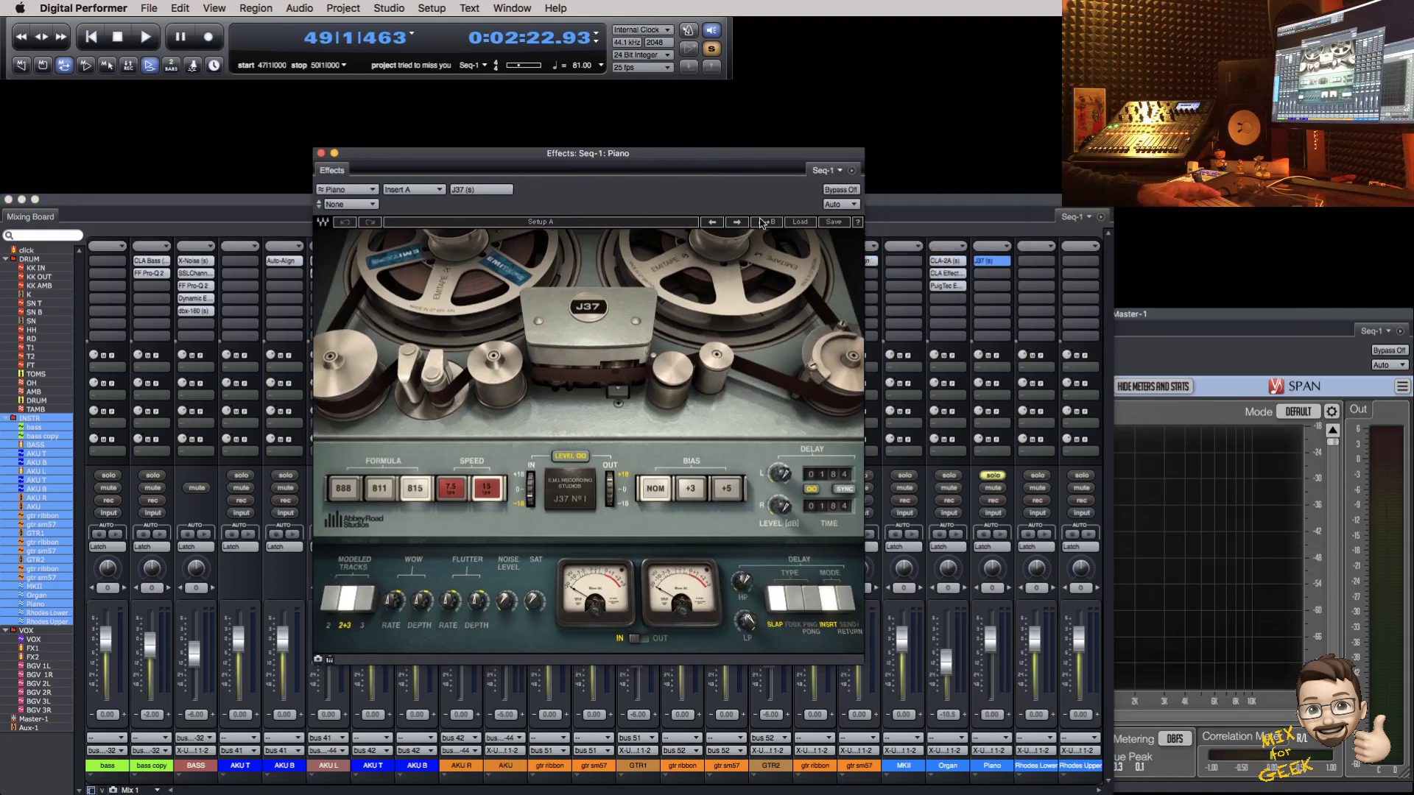
# Step: Load the Scruffy Space (Stereo) preset in the Piano's J37 and listen to it
pyautogui.click(795, 222)
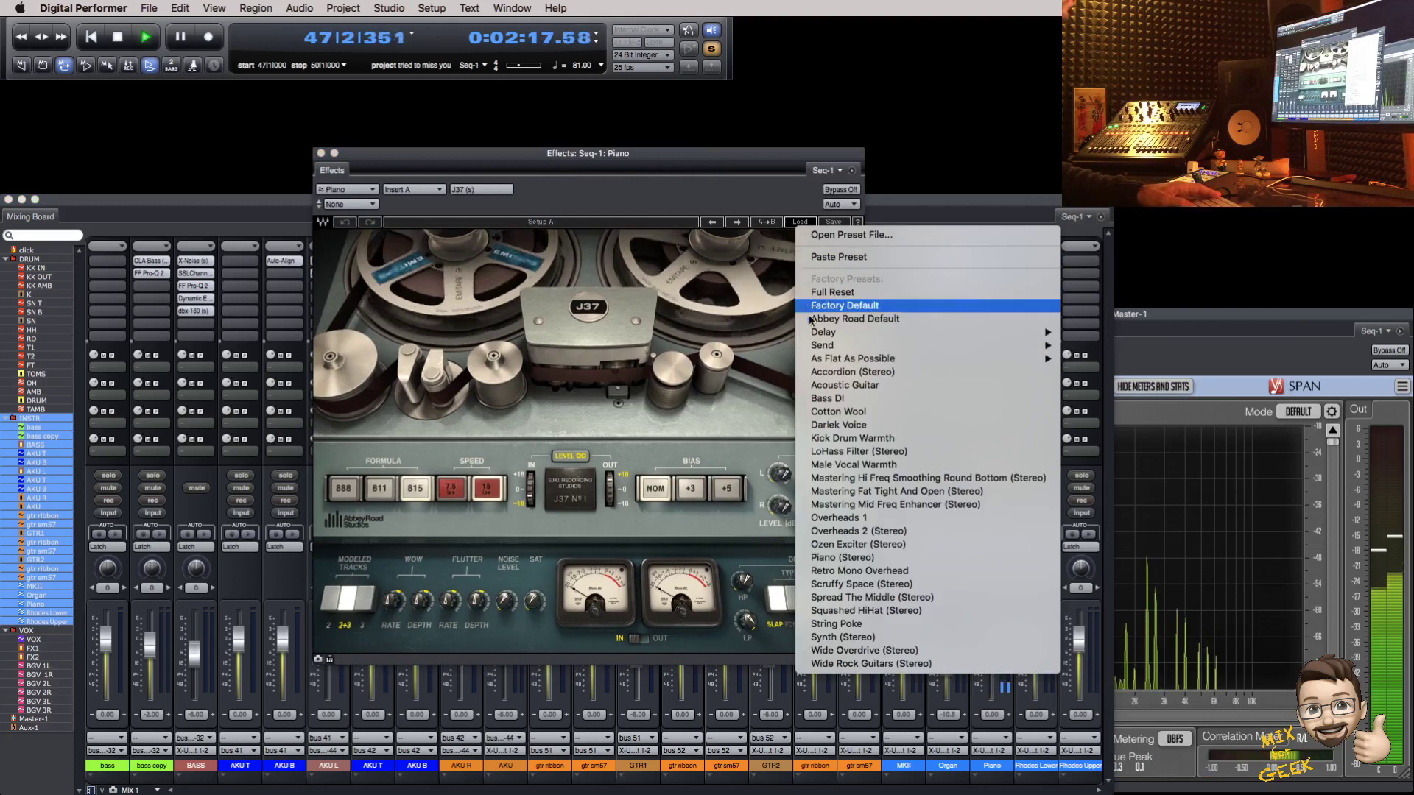
pyautogui.click(817, 583)
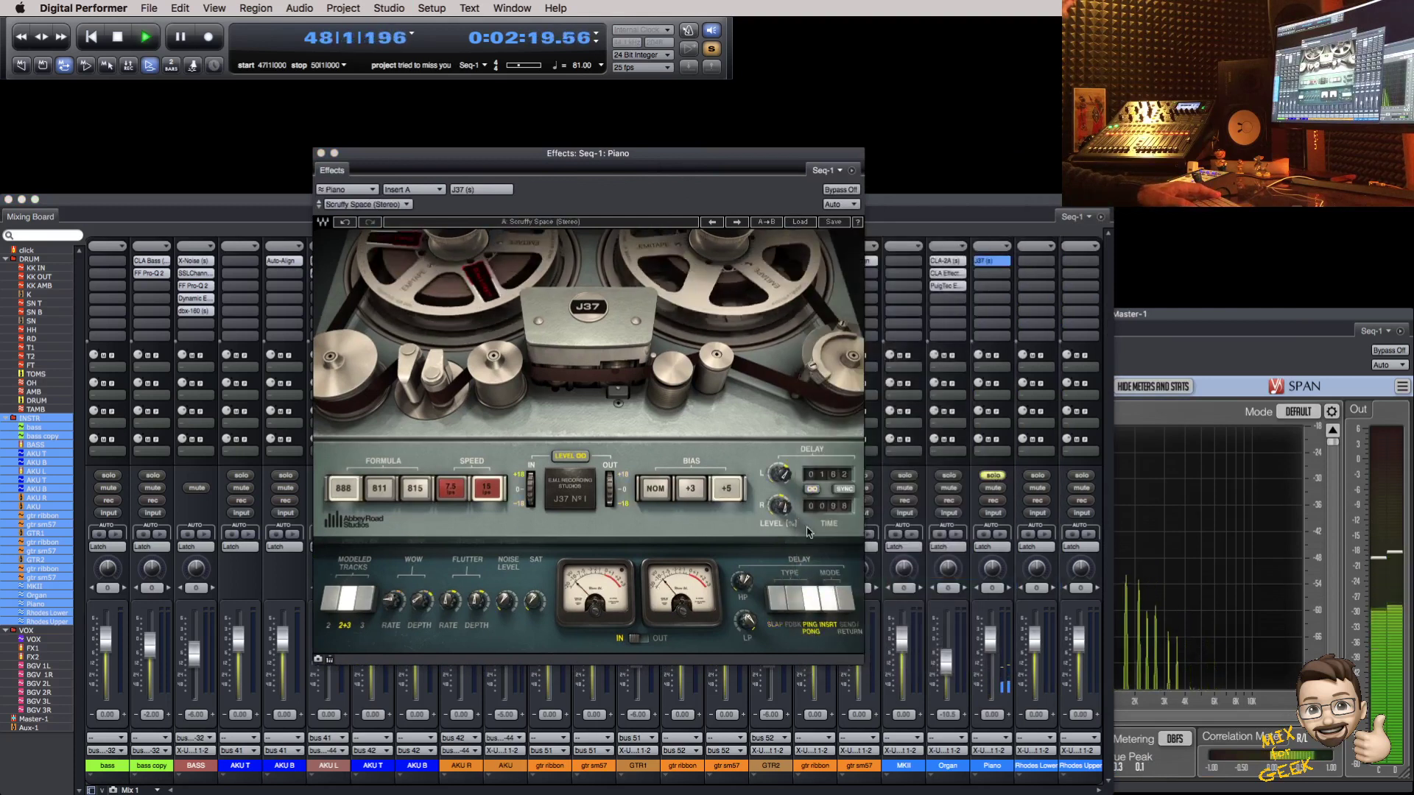
pyautogui.moveTo(730, 167); pyautogui.dragTo(740, 148)
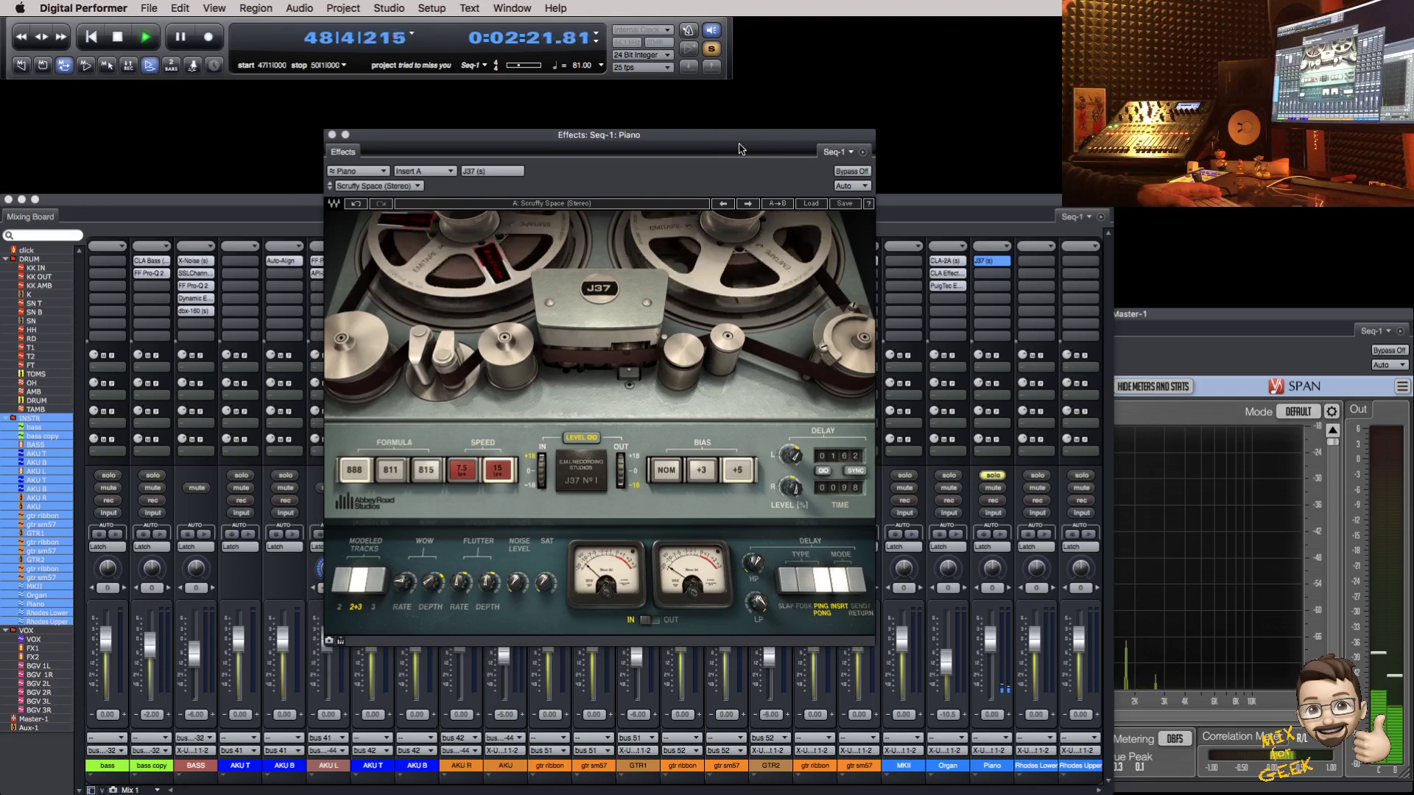
pyautogui.press('space')
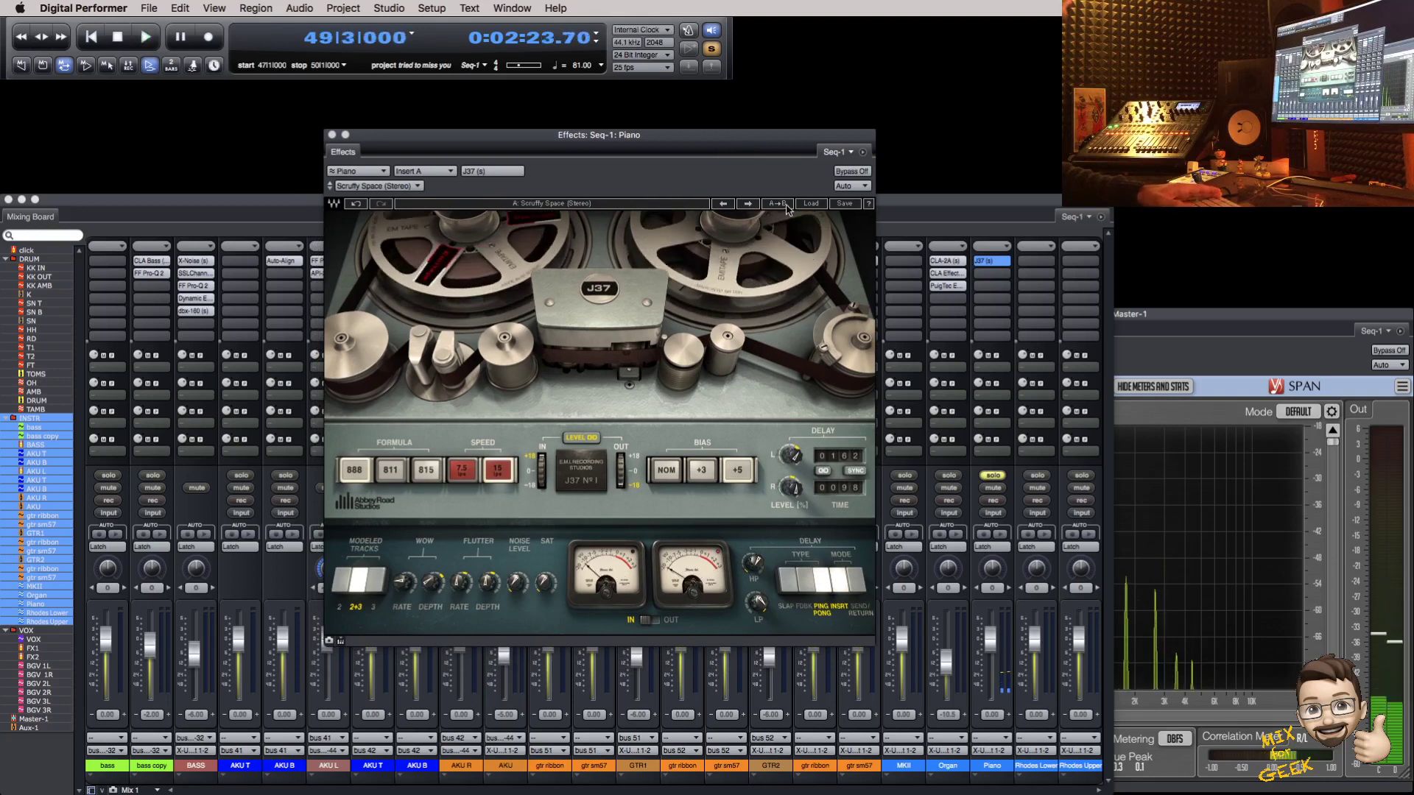
# Step: Load the delay effects preset Attack Of The Time Flies (Stereo) in the Piano's J37 and restart playback
pyautogui.click(807, 204)
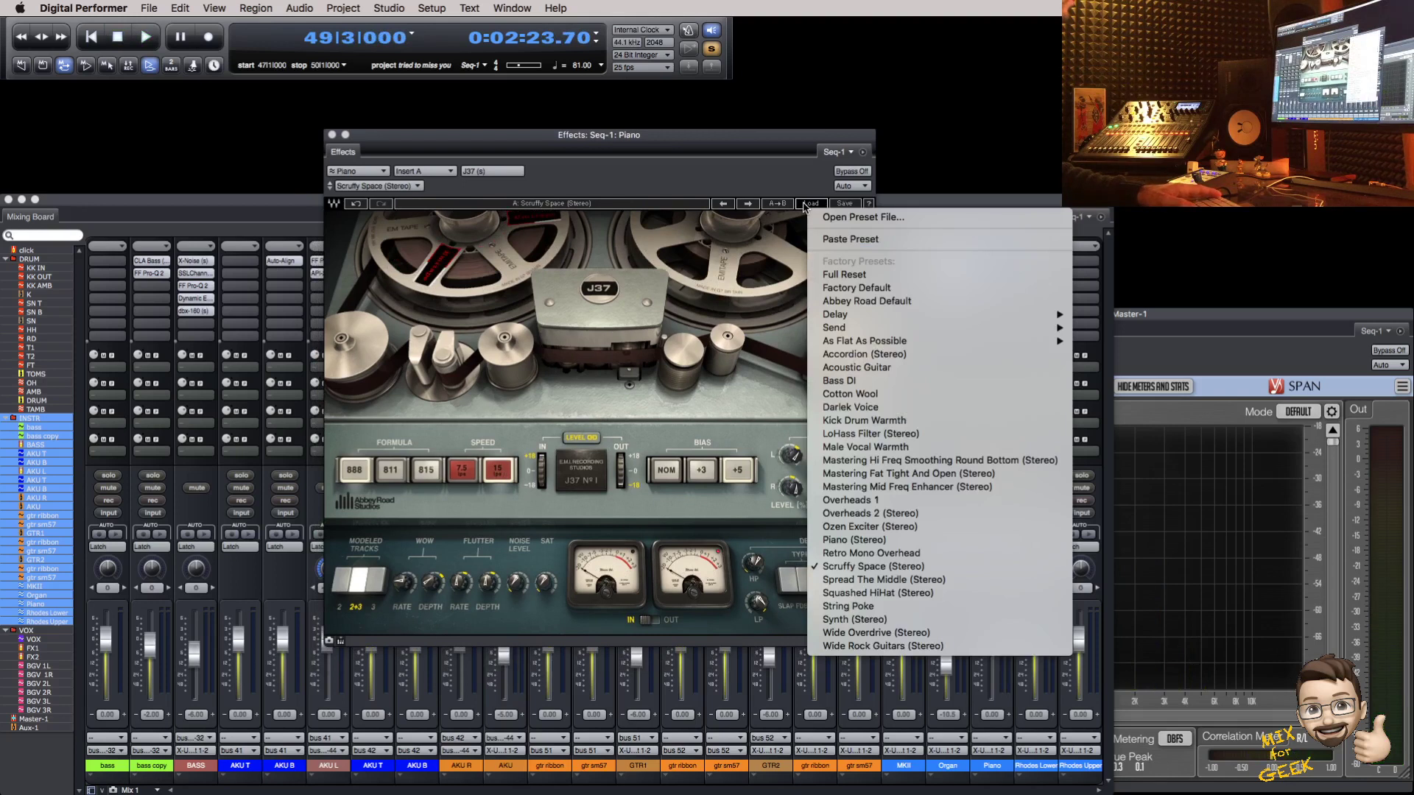
pyautogui.moveTo(835, 318)
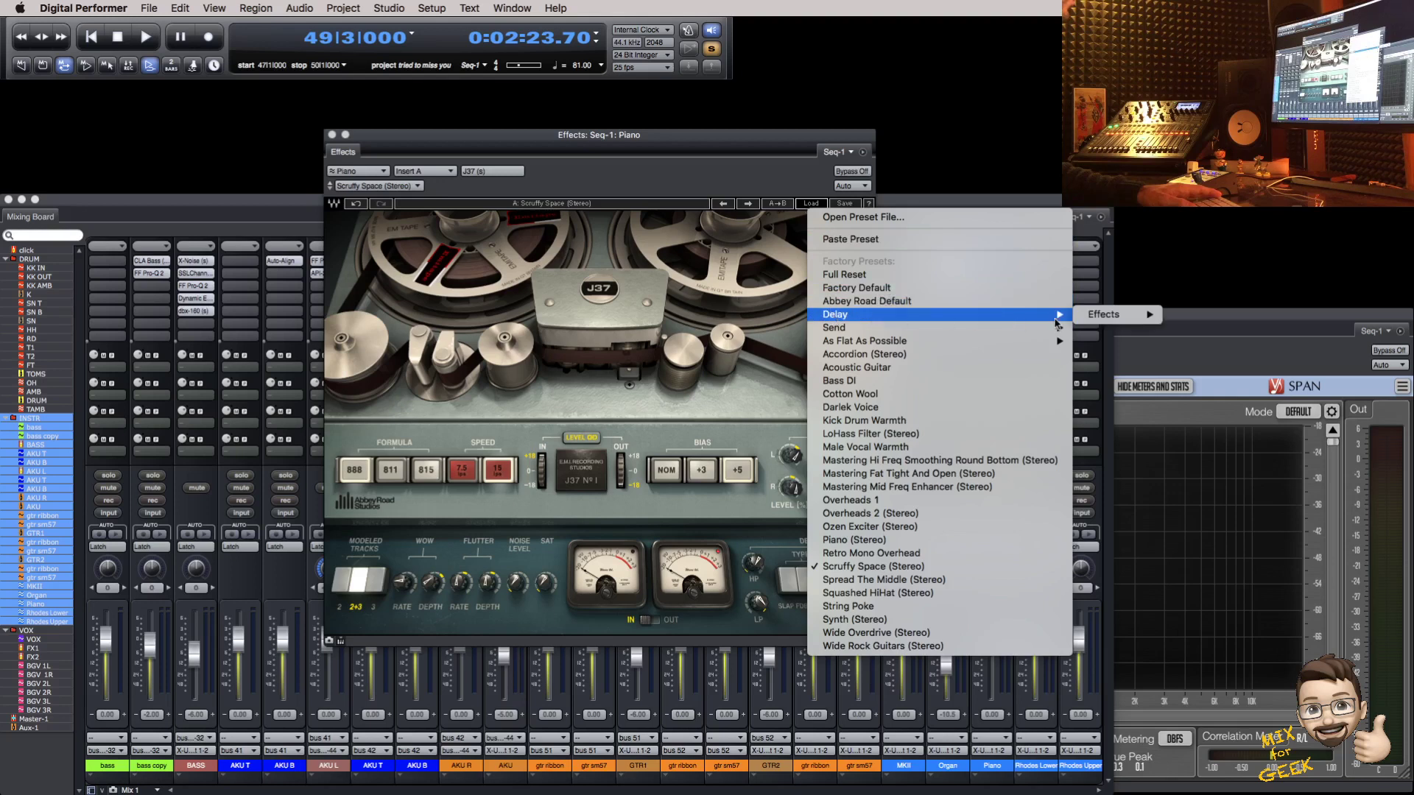
pyautogui.moveTo(1105, 315)
pyautogui.click(1212, 315)
pyautogui.press('space')
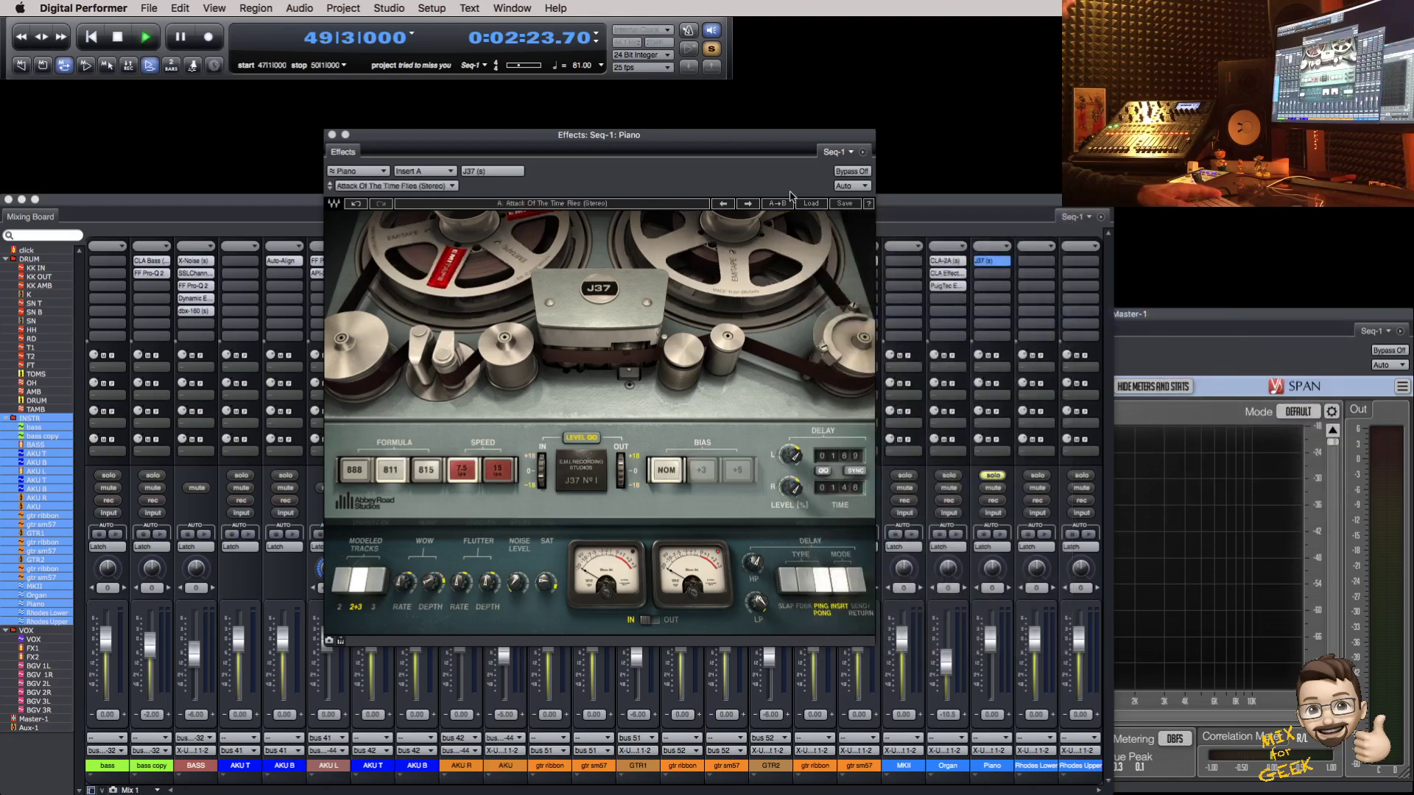
# Step: Audition the J37's following delay effects presets one after another during playback, ending on Valve Phaser (Stereo Mod)
pyautogui.click(748, 204)
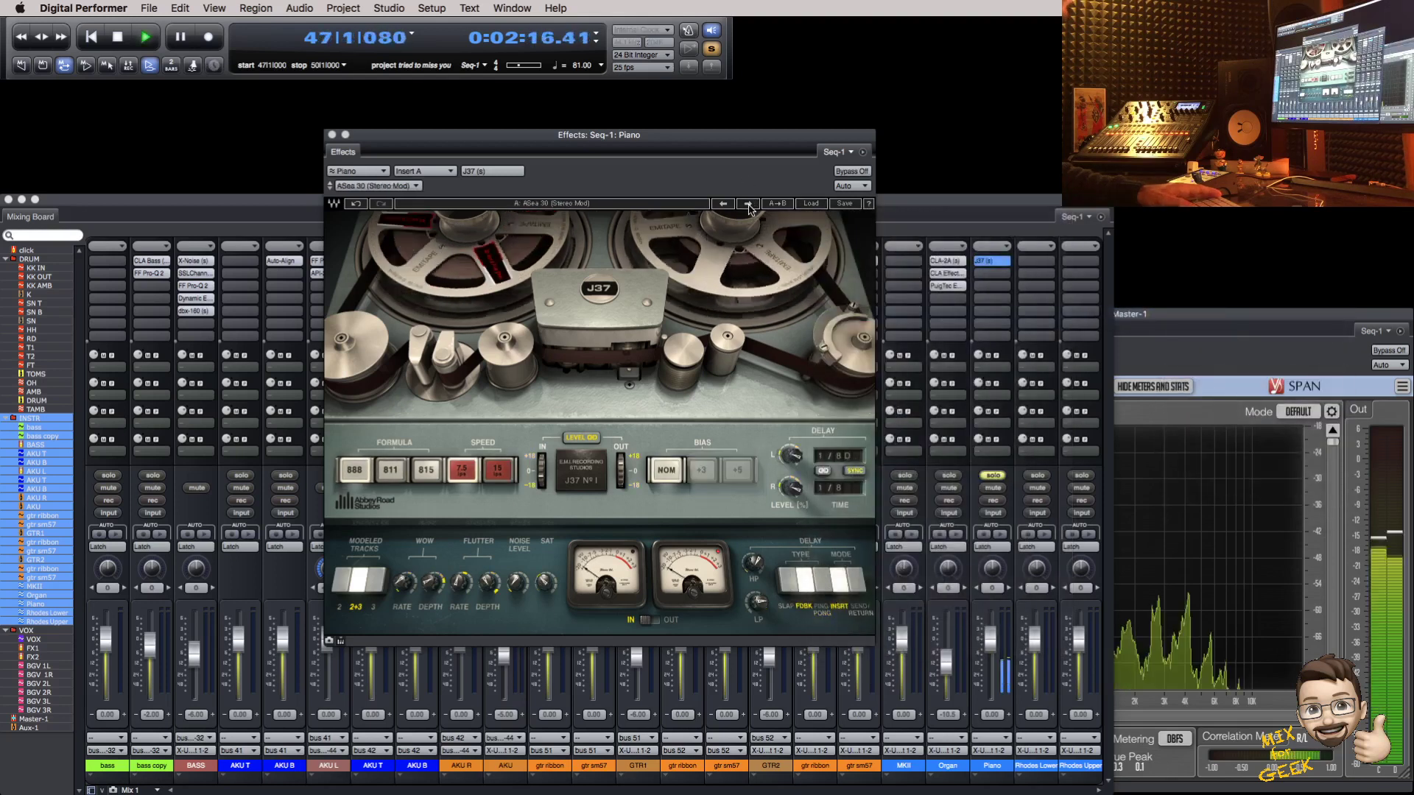
pyautogui.click(748, 204)
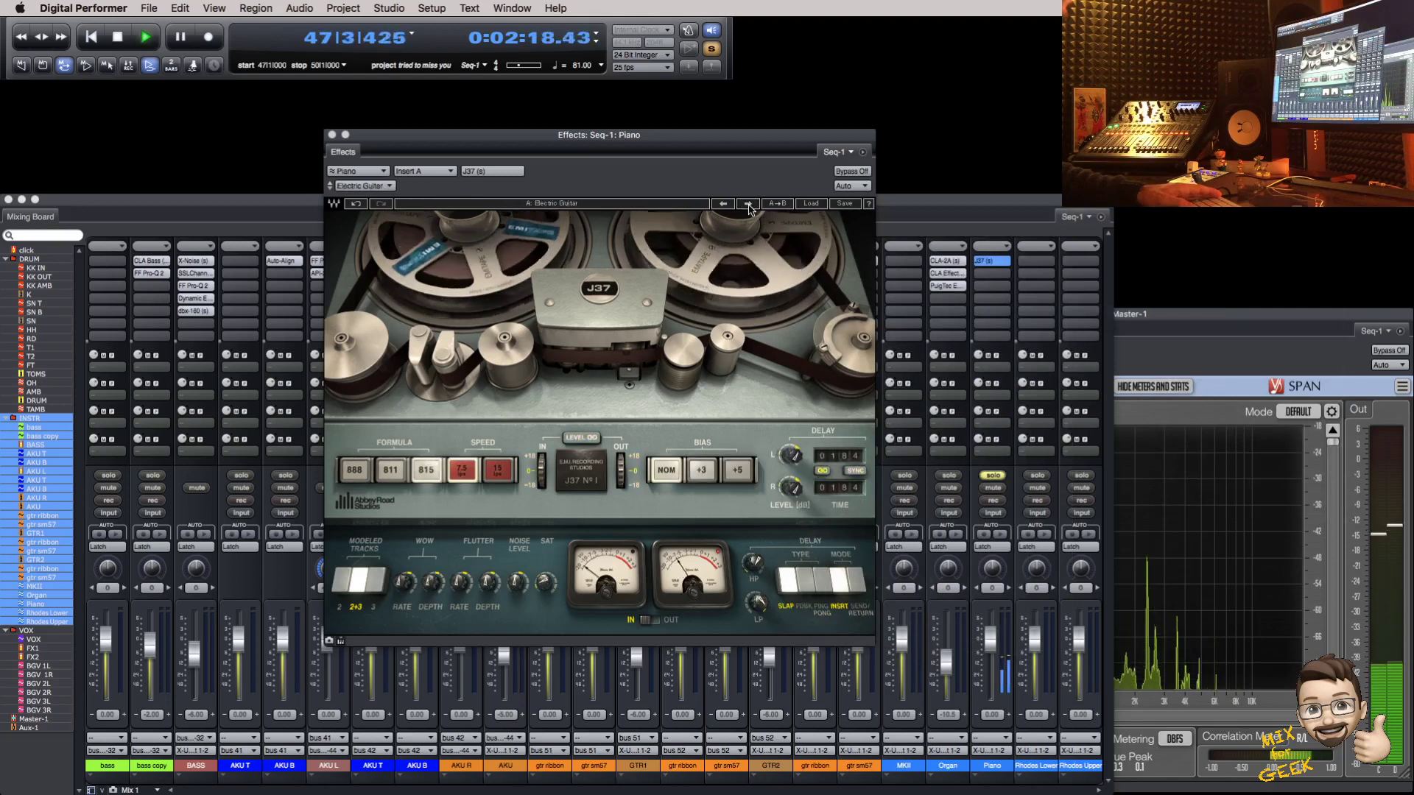
pyautogui.click(748, 204)
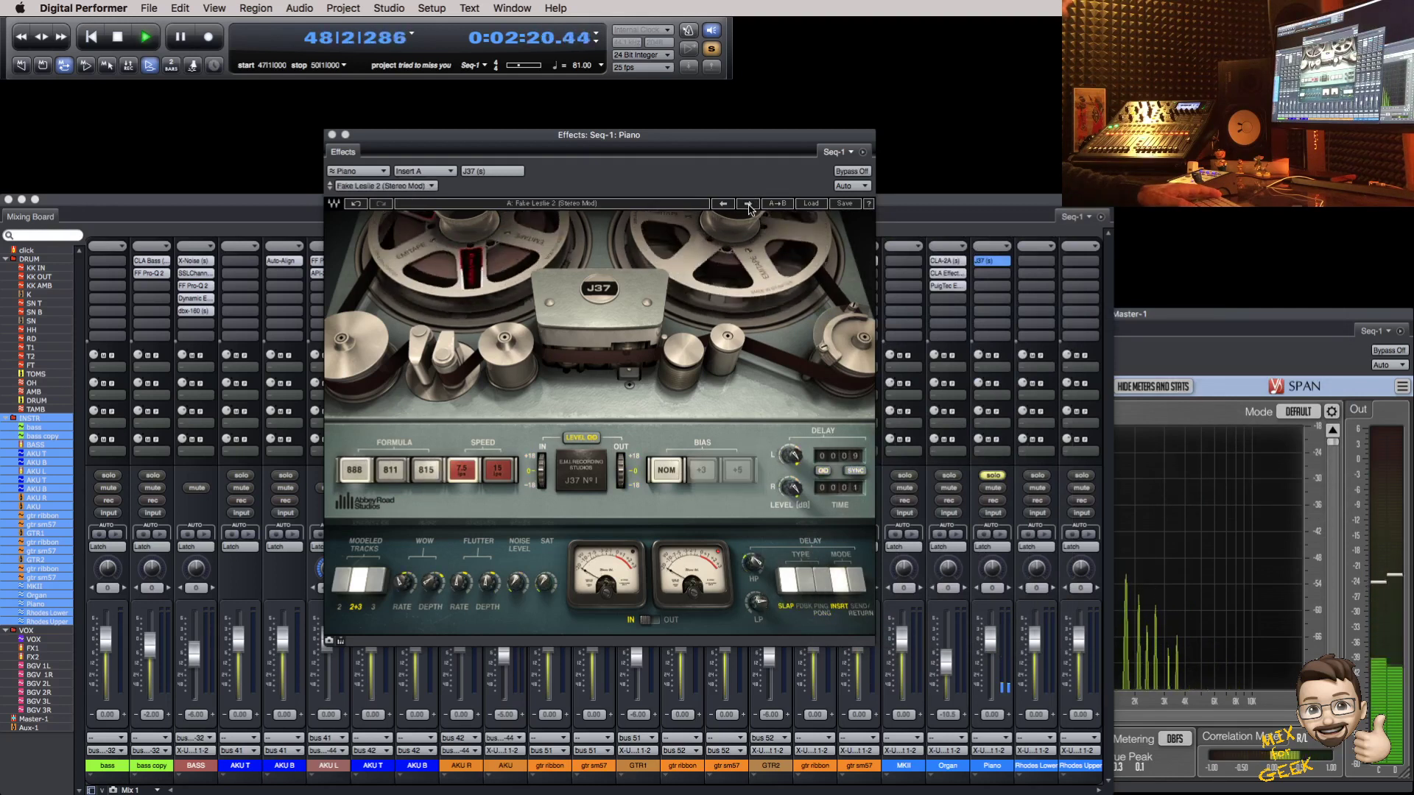
pyautogui.click(748, 204)
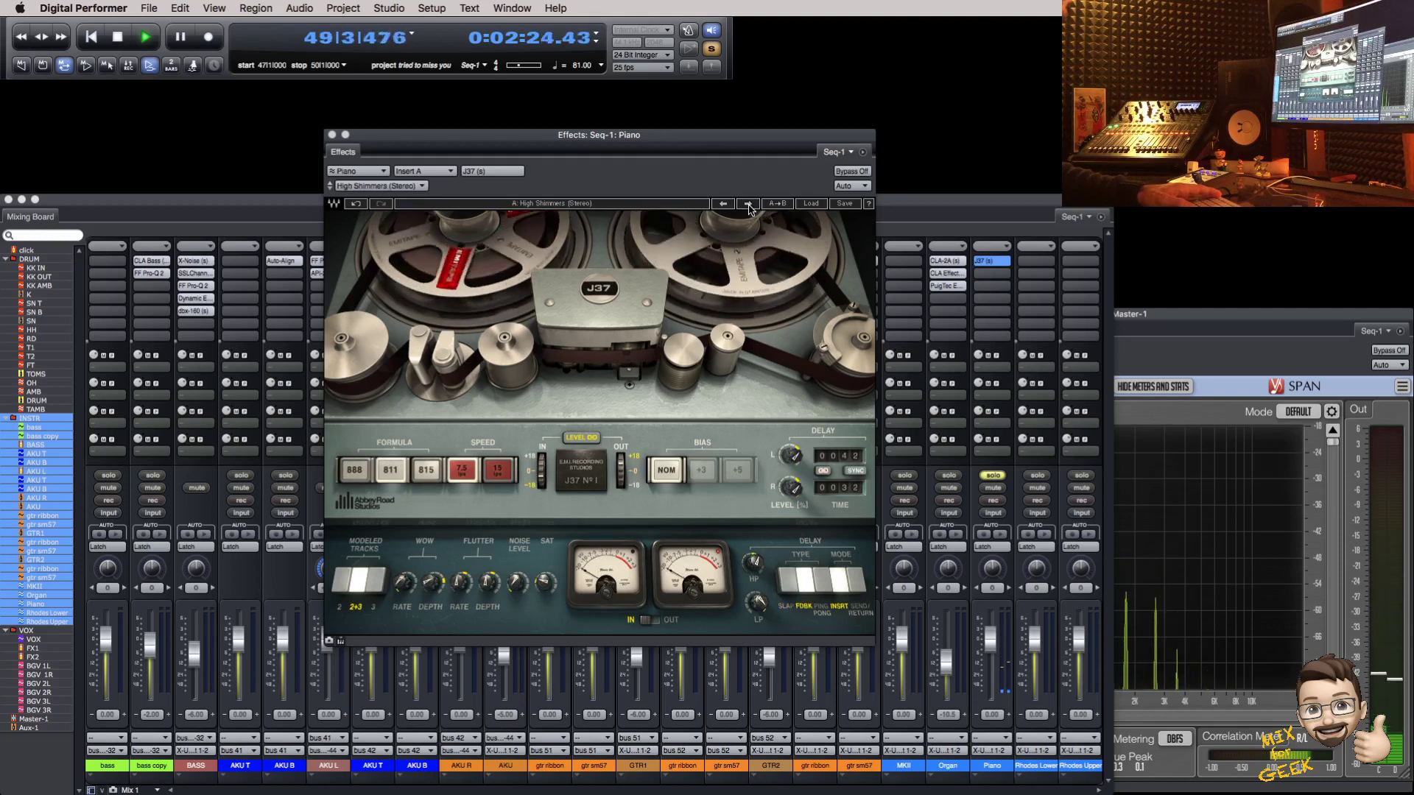
pyautogui.click(748, 204)
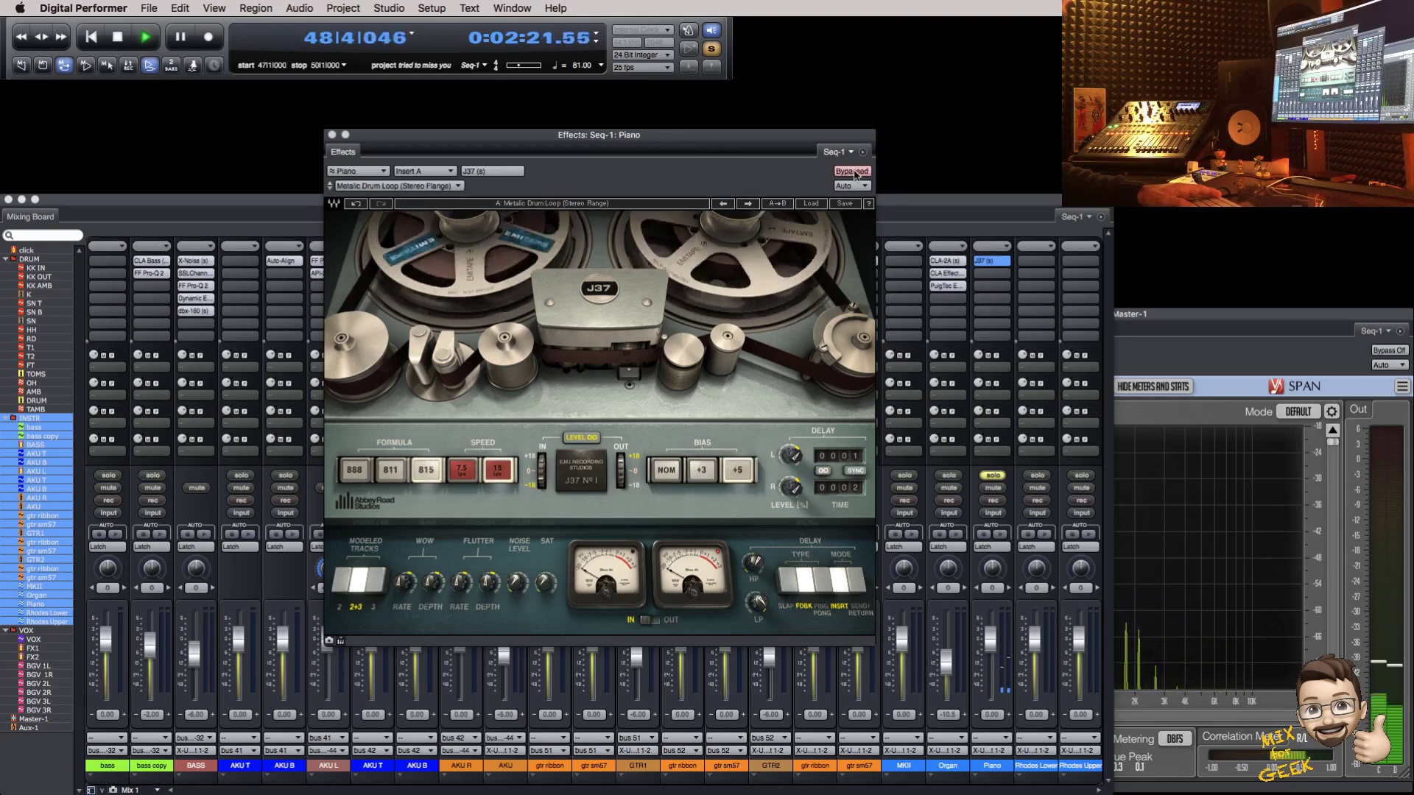
pyautogui.click(748, 204)
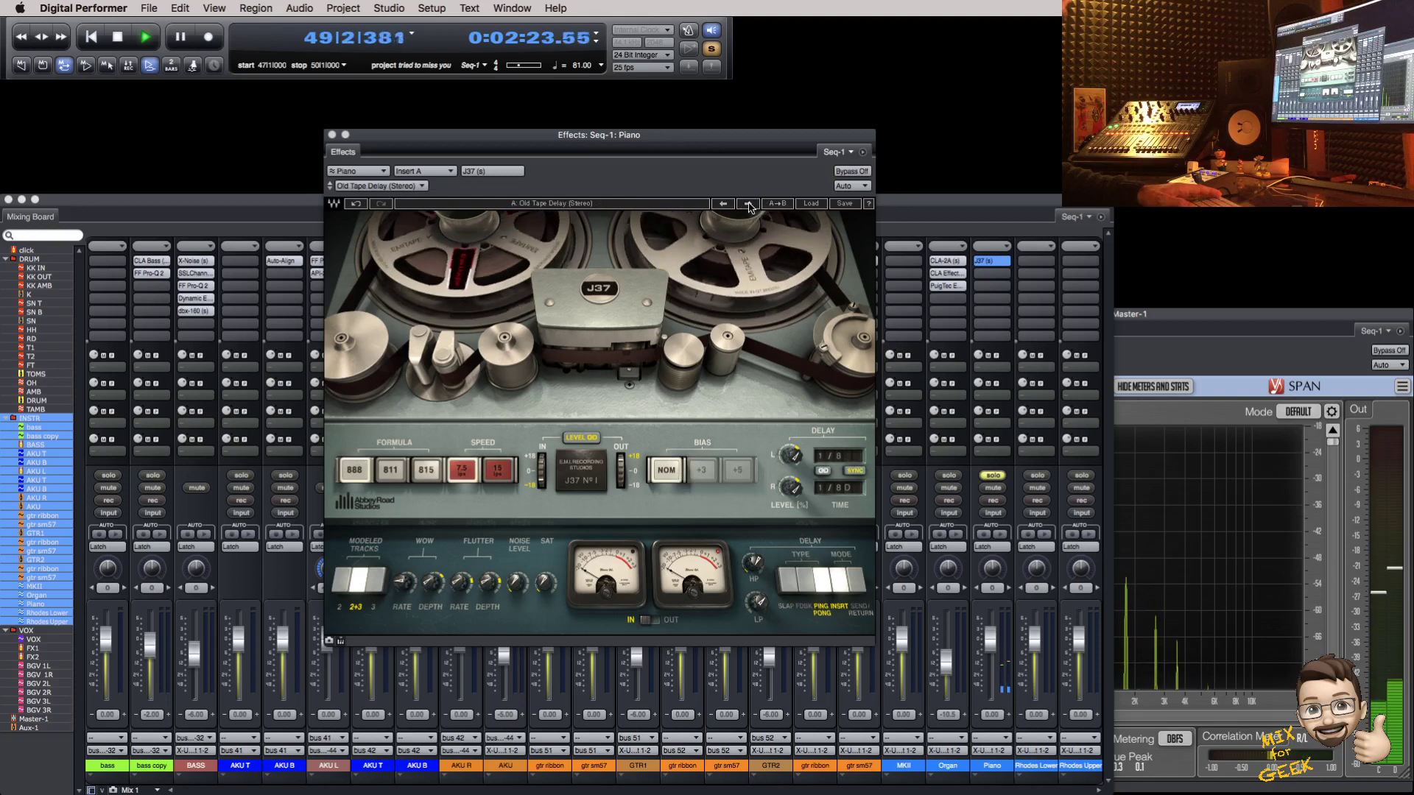
pyautogui.click(748, 204)
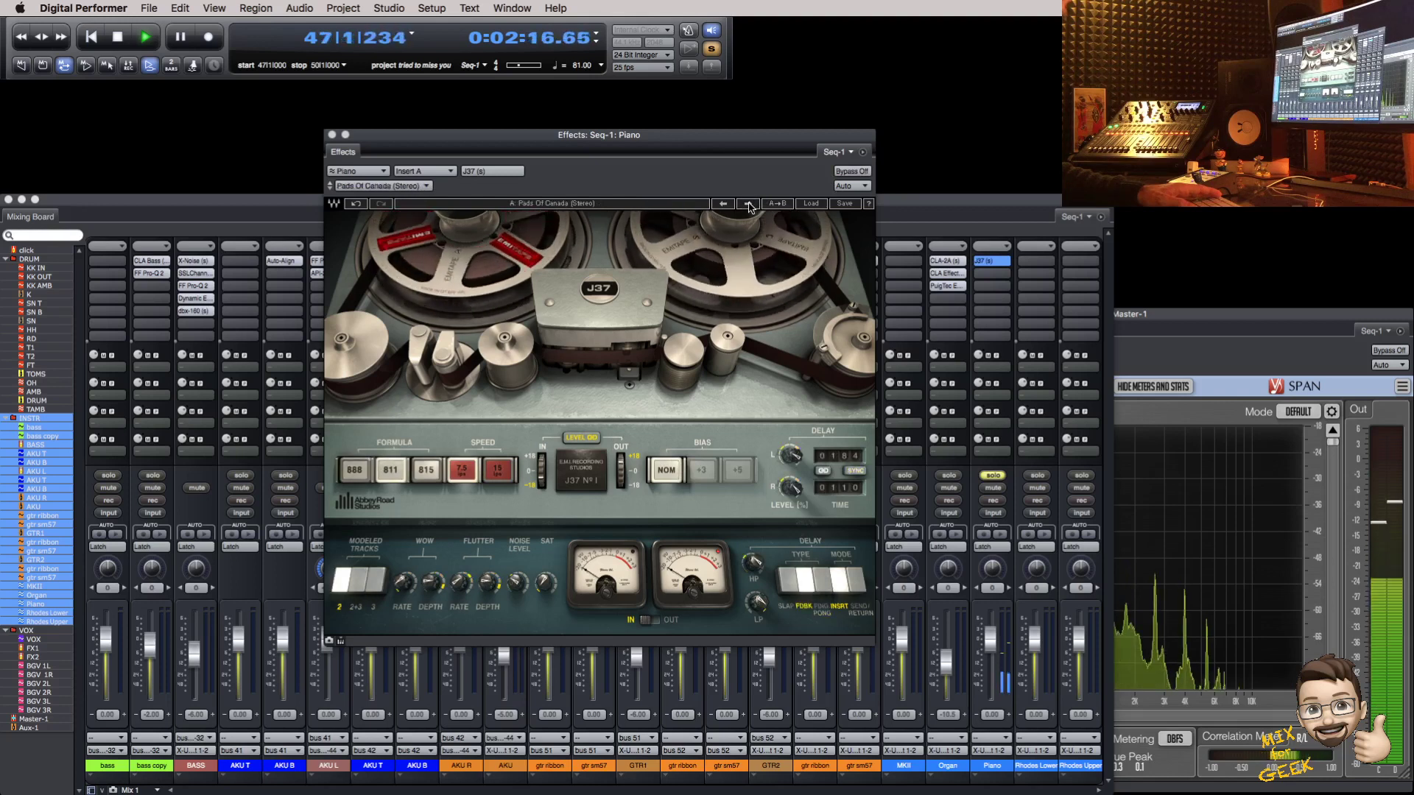
pyautogui.click(748, 204)
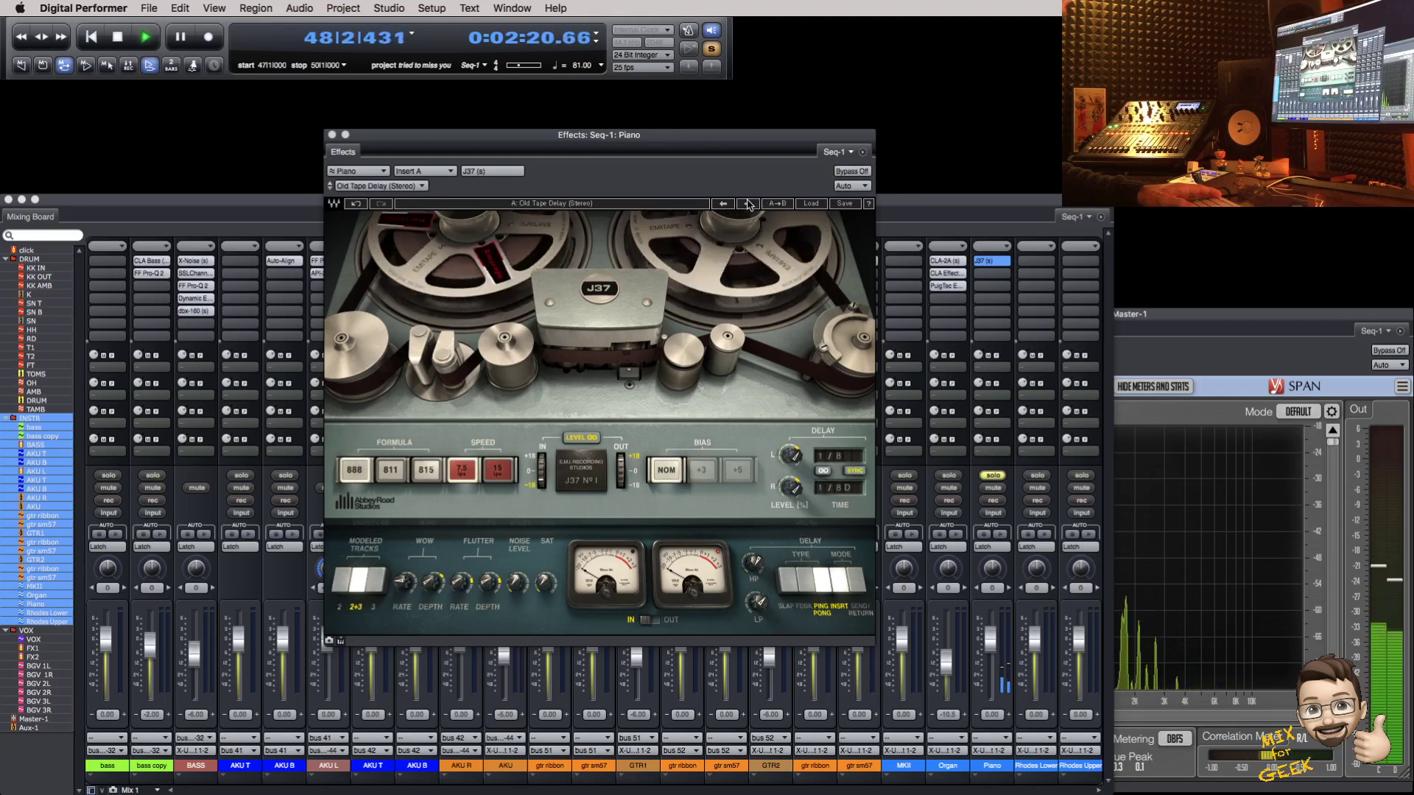
pyautogui.click(748, 204)
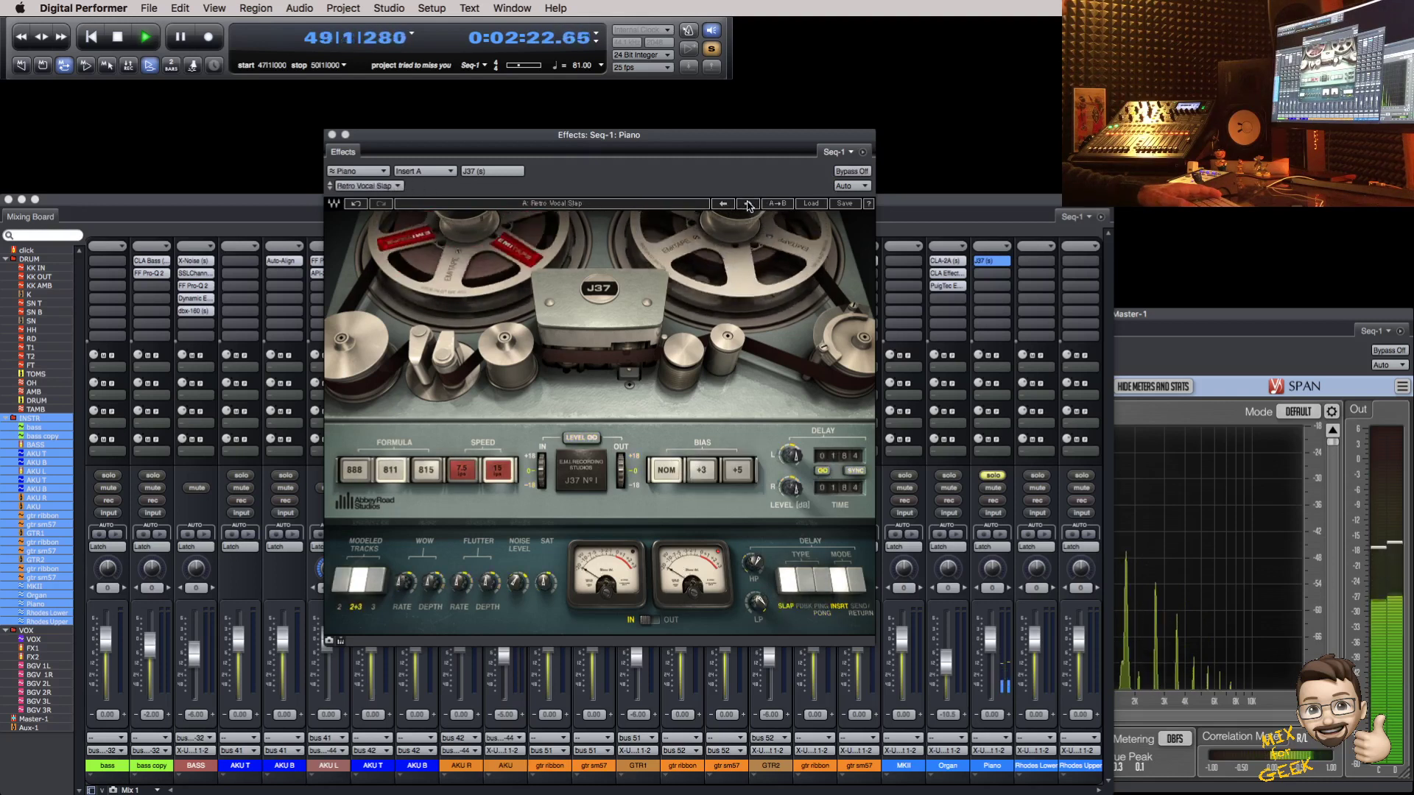
pyautogui.click(748, 204)
pyautogui.click(748, 204)
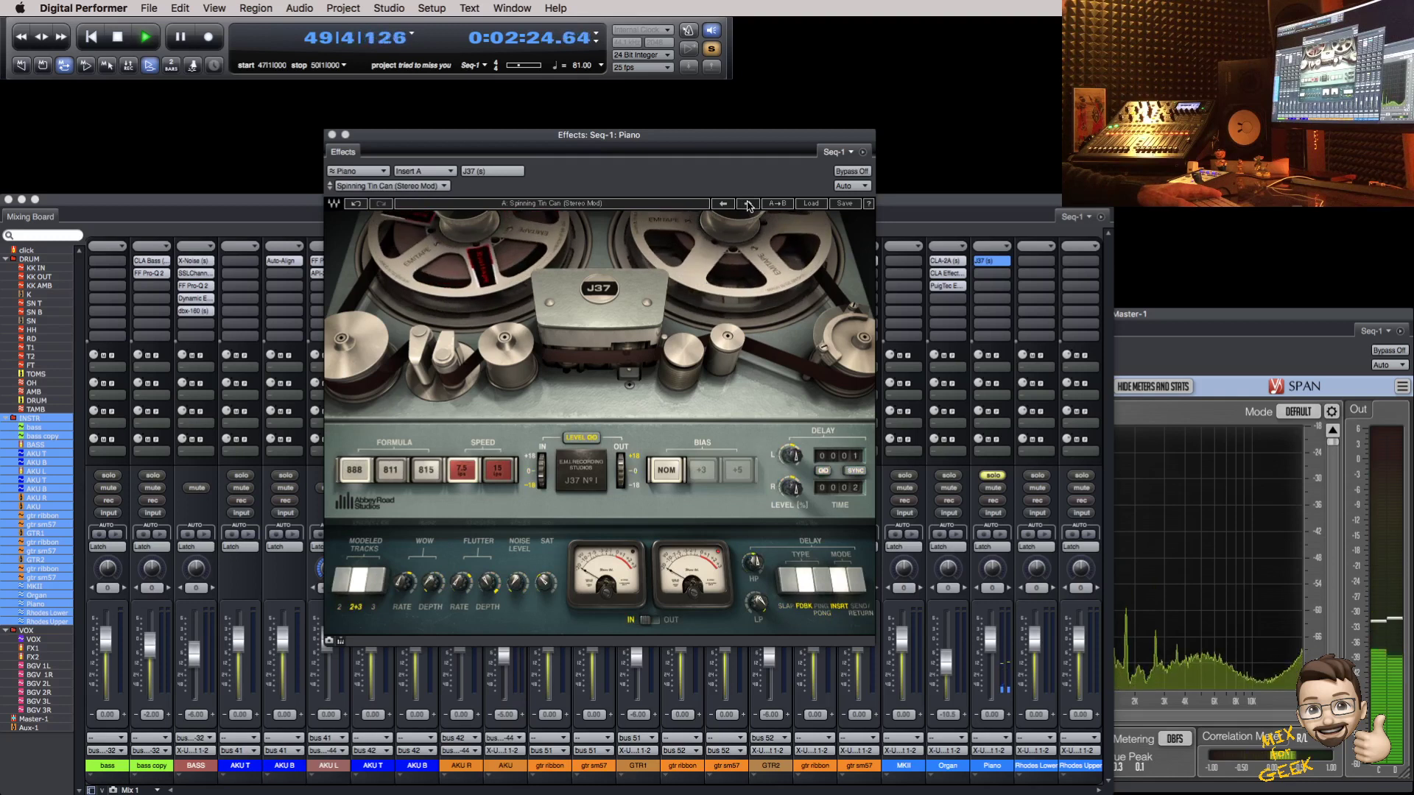
pyautogui.click(748, 204)
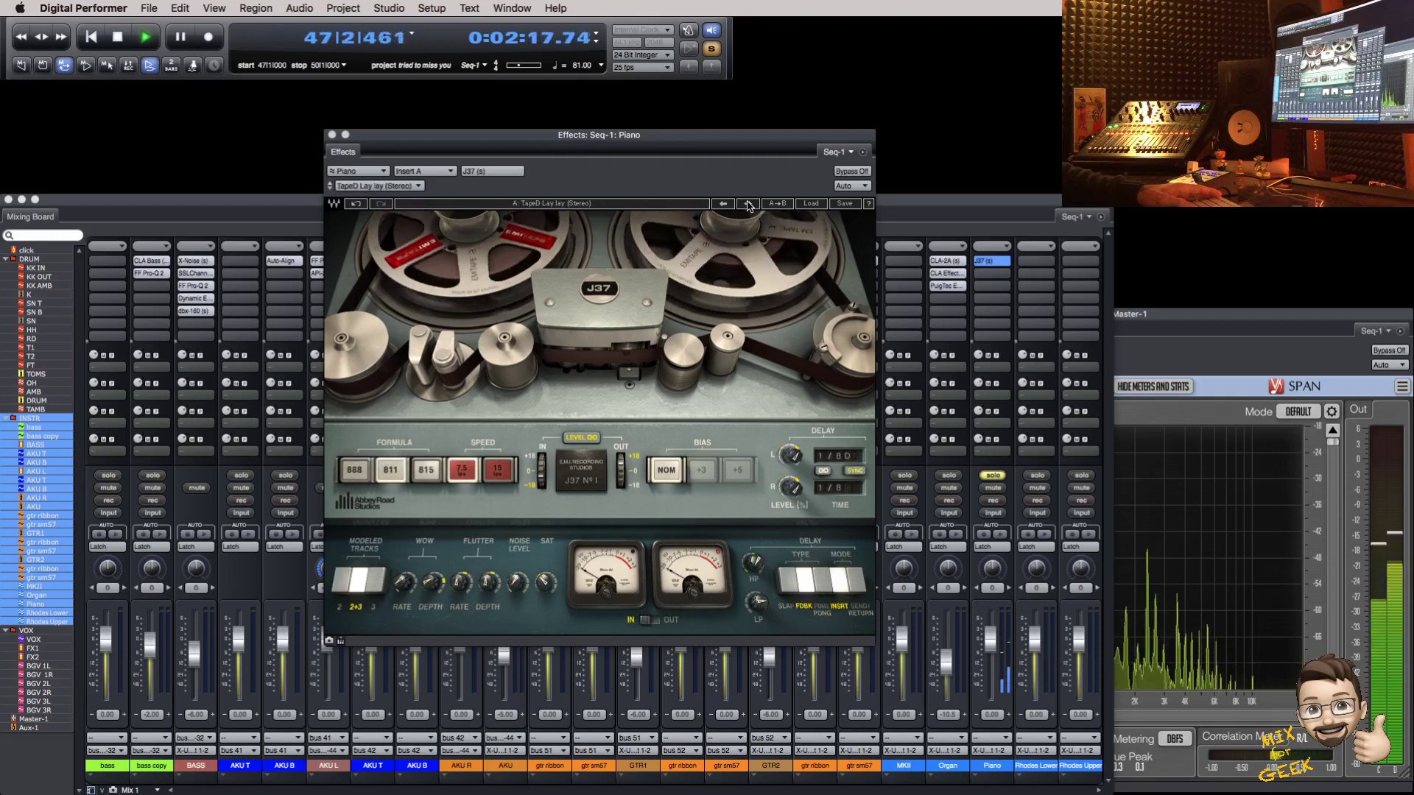
pyautogui.click(748, 204)
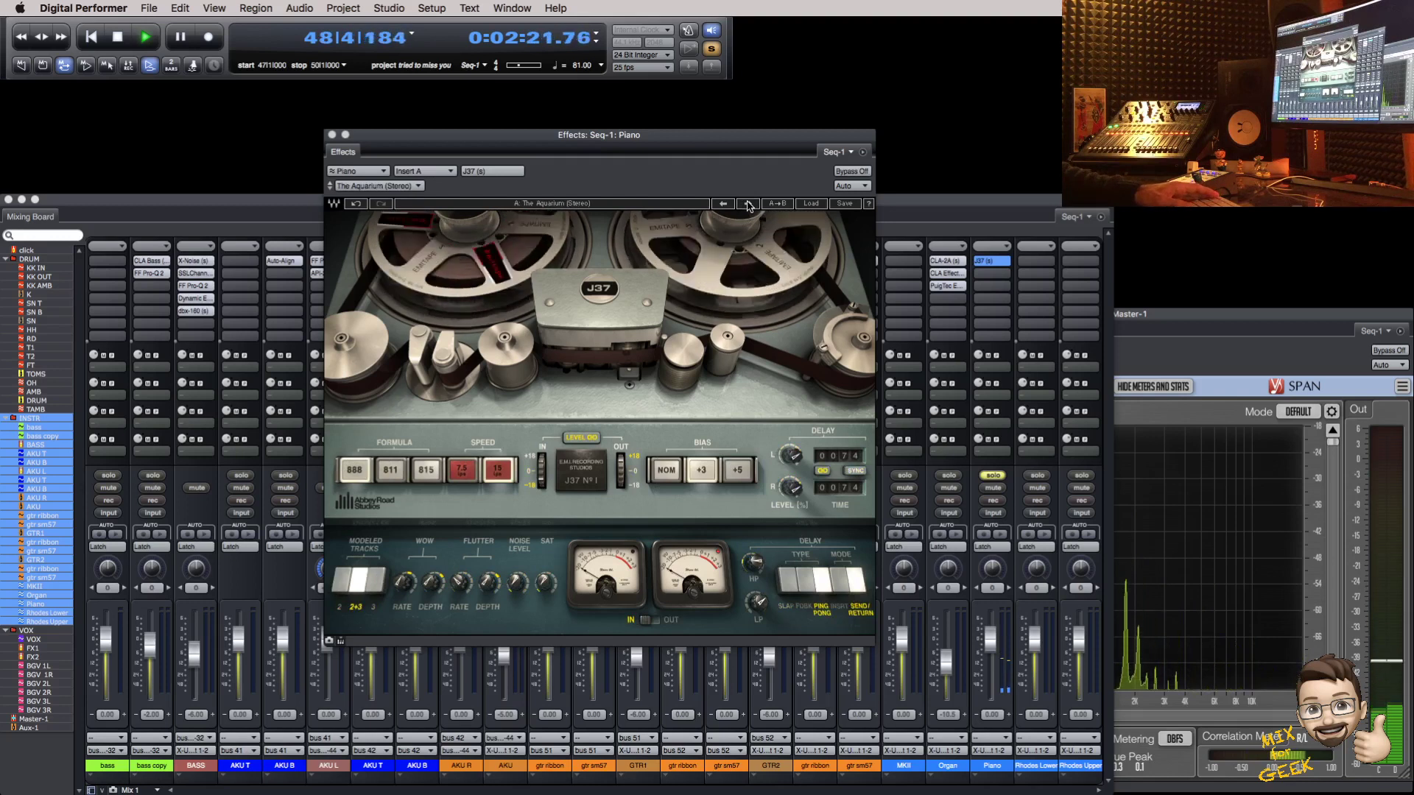
pyautogui.click(748, 204)
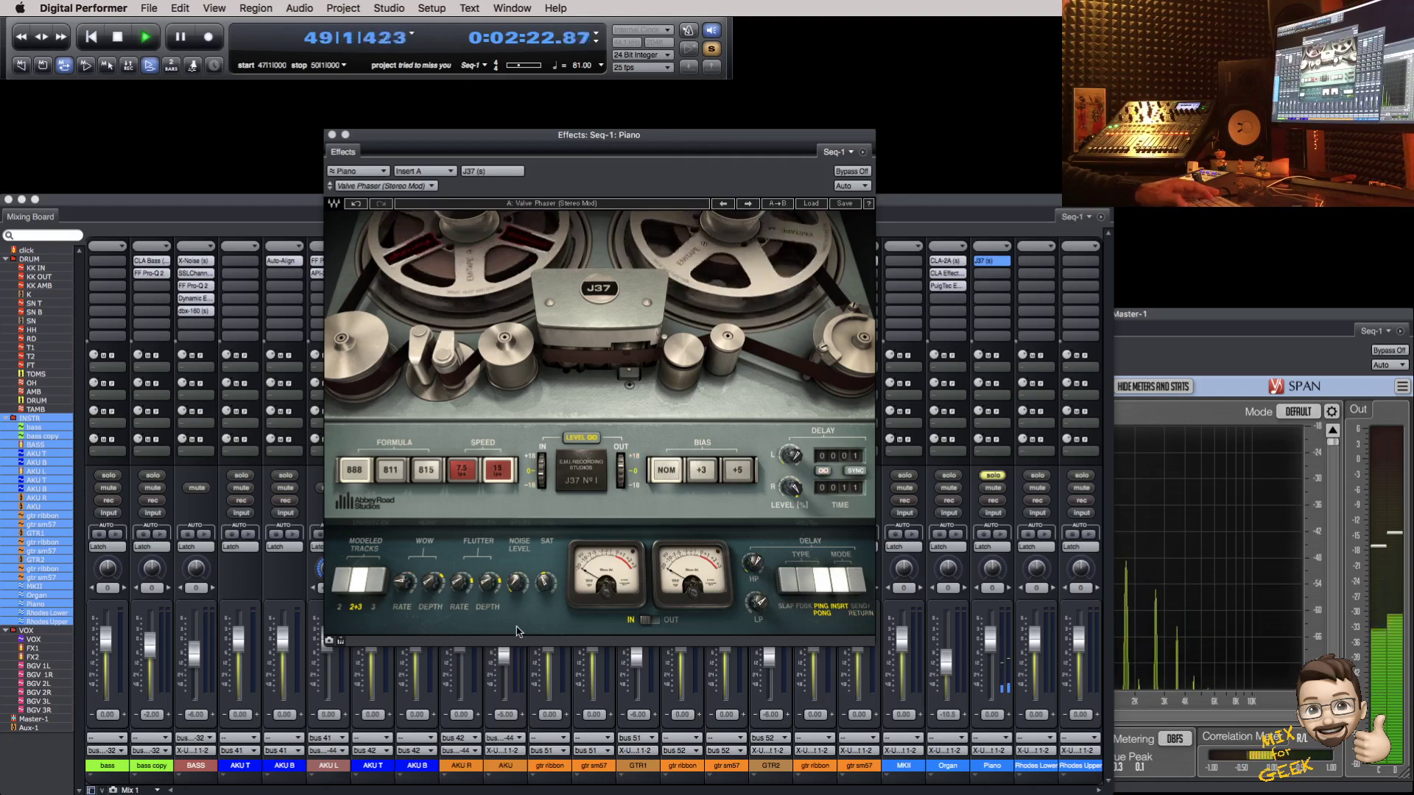
# Step: Close the Piano's J37, unsolo the channel, and bring up the Tracks overview of the sequence
pyautogui.press('super+w')
pyautogui.click(992, 475)
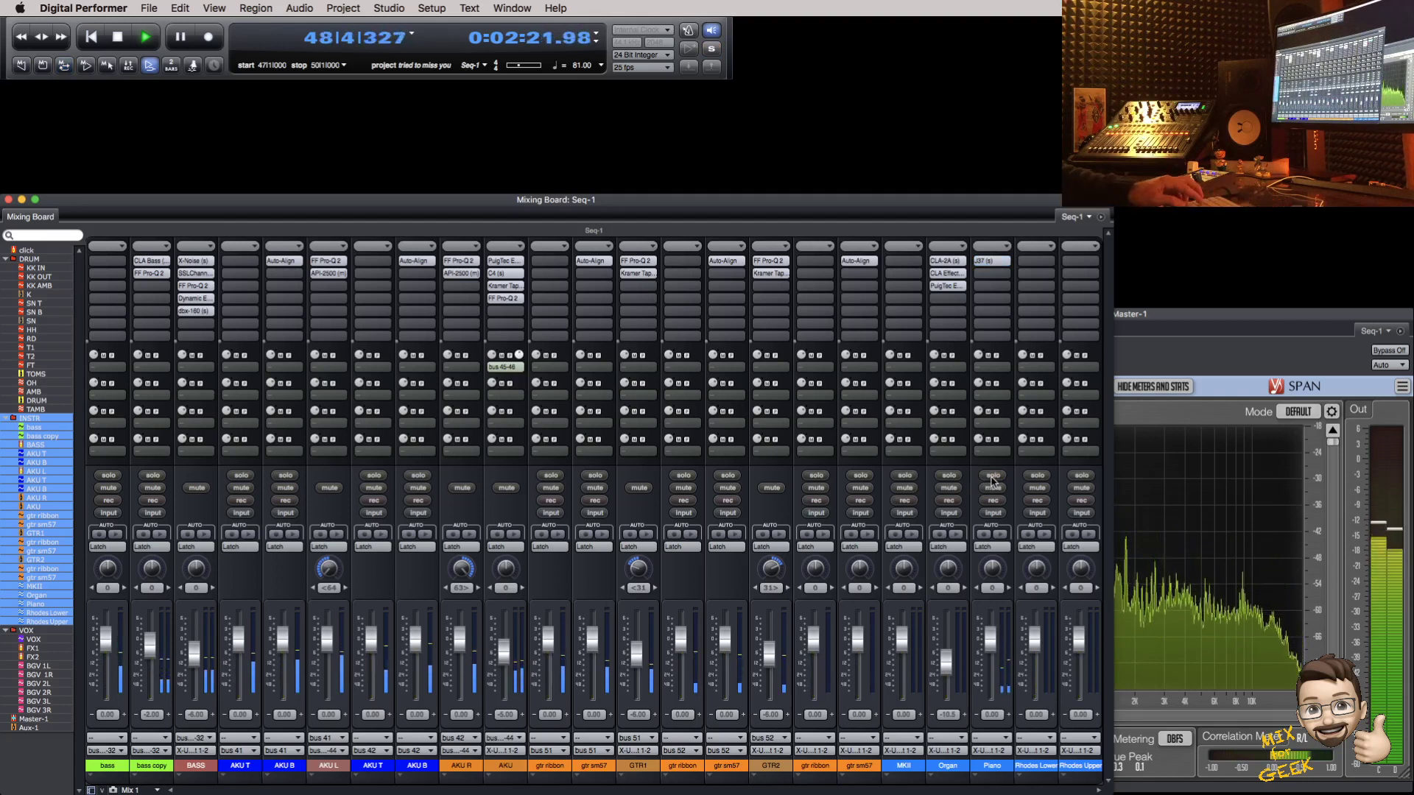
pyautogui.hotkey('shift', 's')
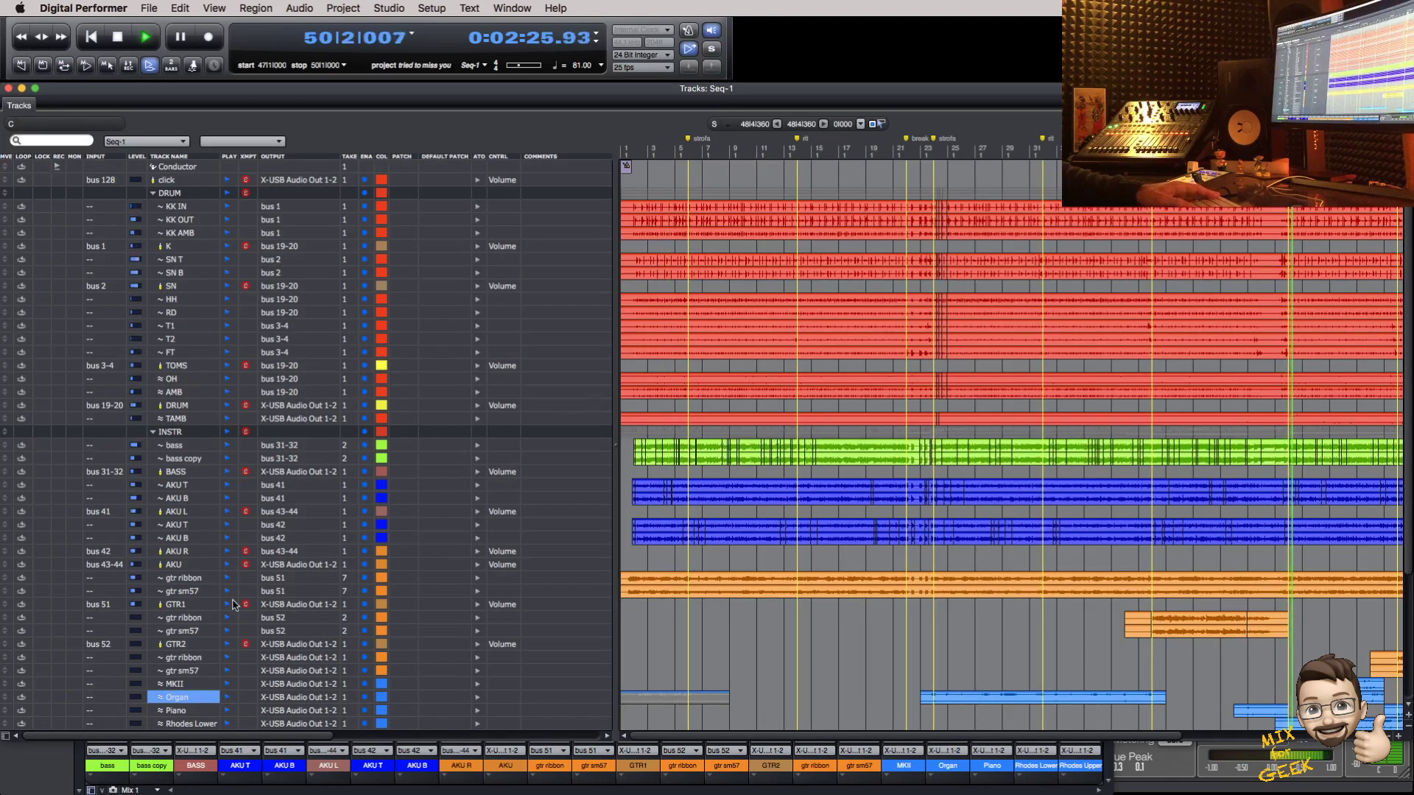
# Step: Locate the transport to bar 50, enter bar 58 as the end of the playback range, and bring up the Mixing Board
pyautogui.scroll(-5, 969, 409)
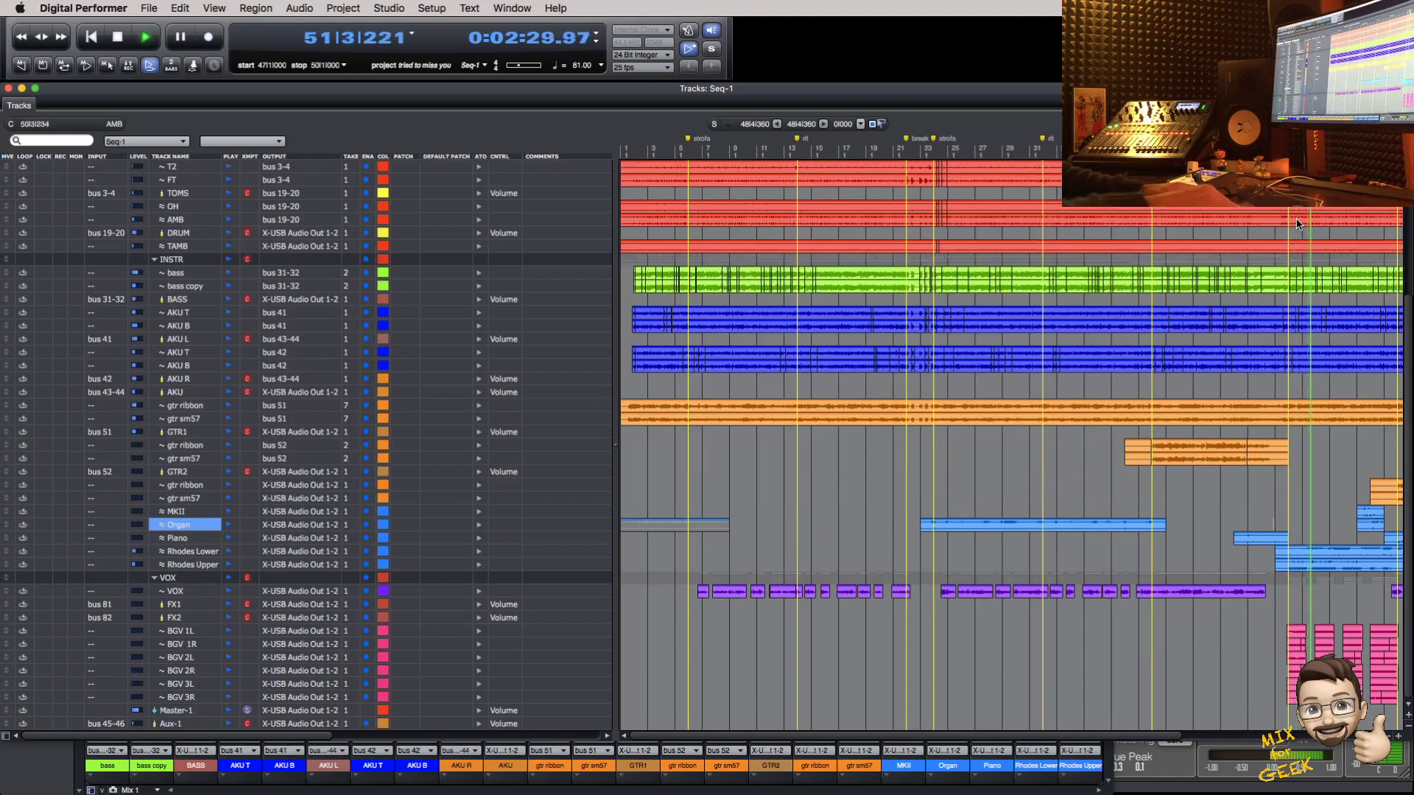
pyautogui.press('KP_Decimal')
pyautogui.write('50')
pyautogui.press('Return')
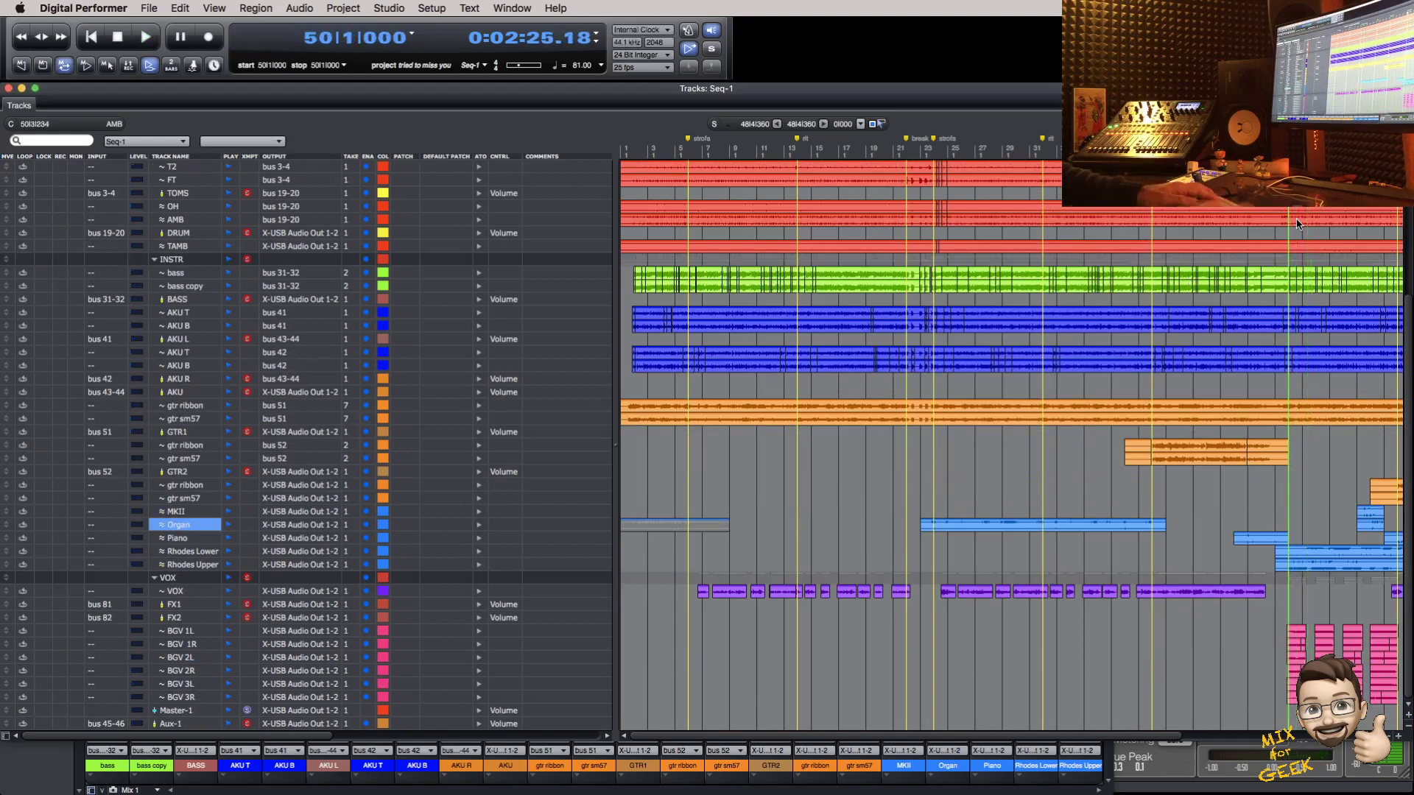
pyautogui.hscroll(3, 1292, 232)
pyautogui.press('KP_Decimal')
pyautogui.write('58')
pyautogui.press('Return')
pyautogui.press('KP_1')
pyautogui.hotkey('shift', 'm')
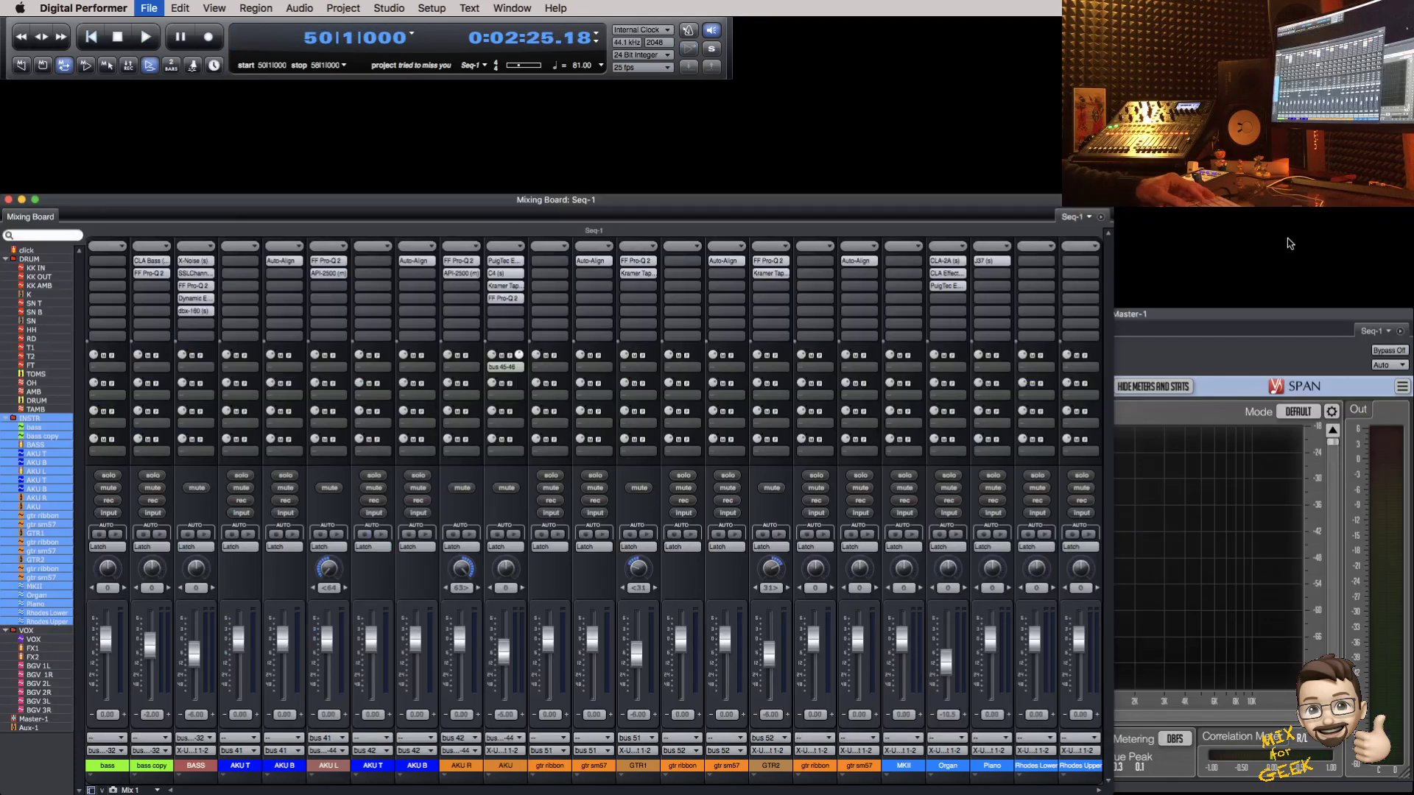
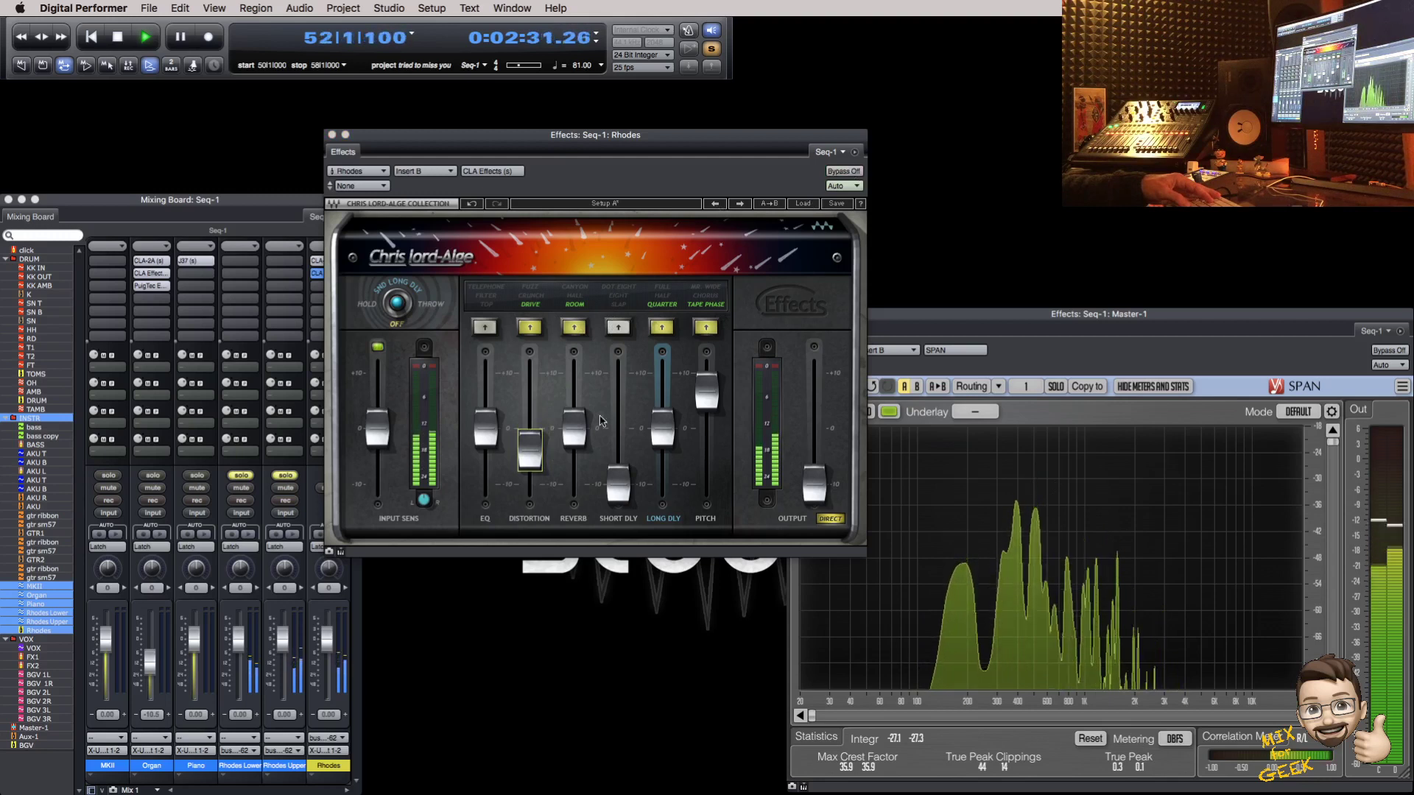
# Step: Lower Reverb to about -5.4 and Pitch to the bottom of its range in the Rhodes' CLA Effects, with Long Delay off, and compare with bypass
pyautogui.moveTo(573, 428); pyautogui.dragTo(575, 460)
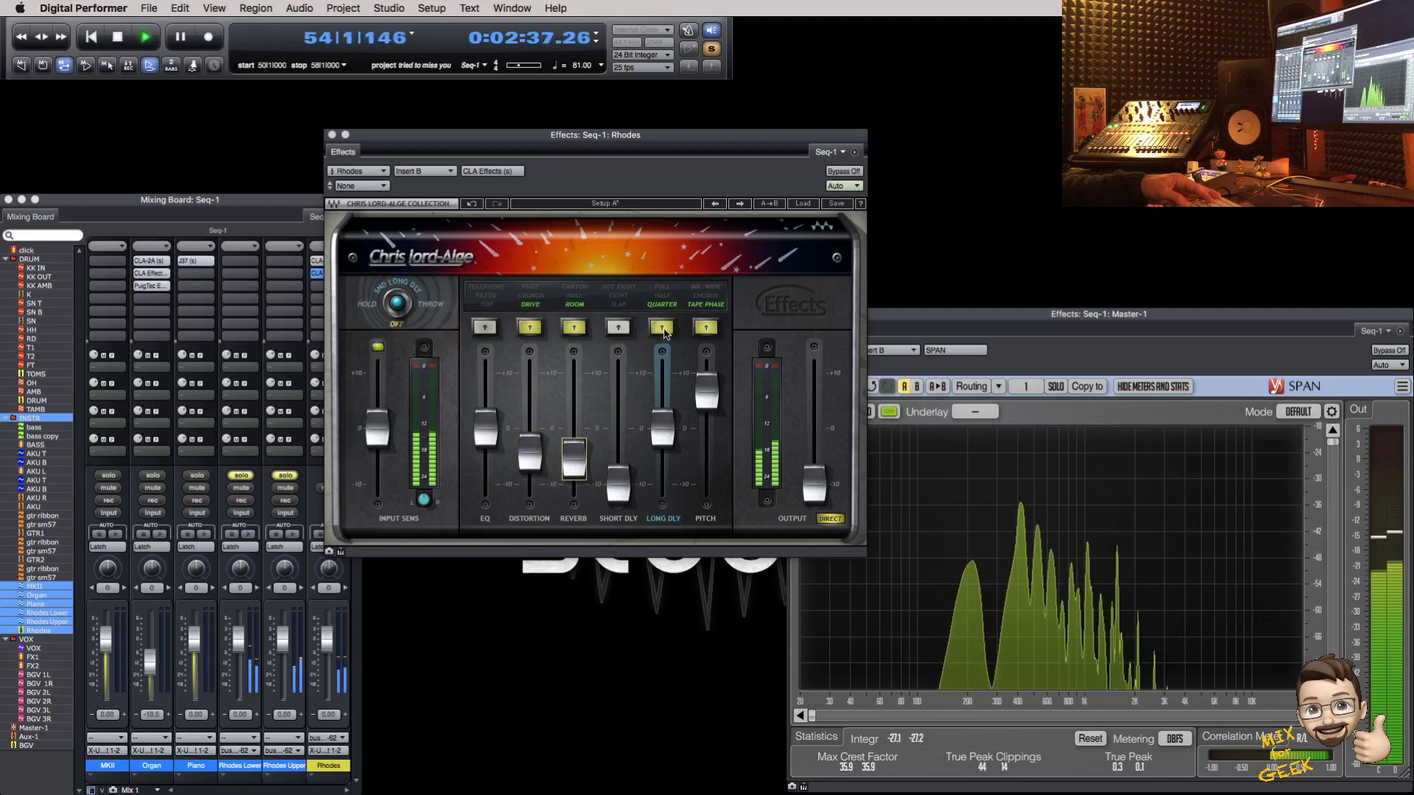
pyautogui.click(843, 170)
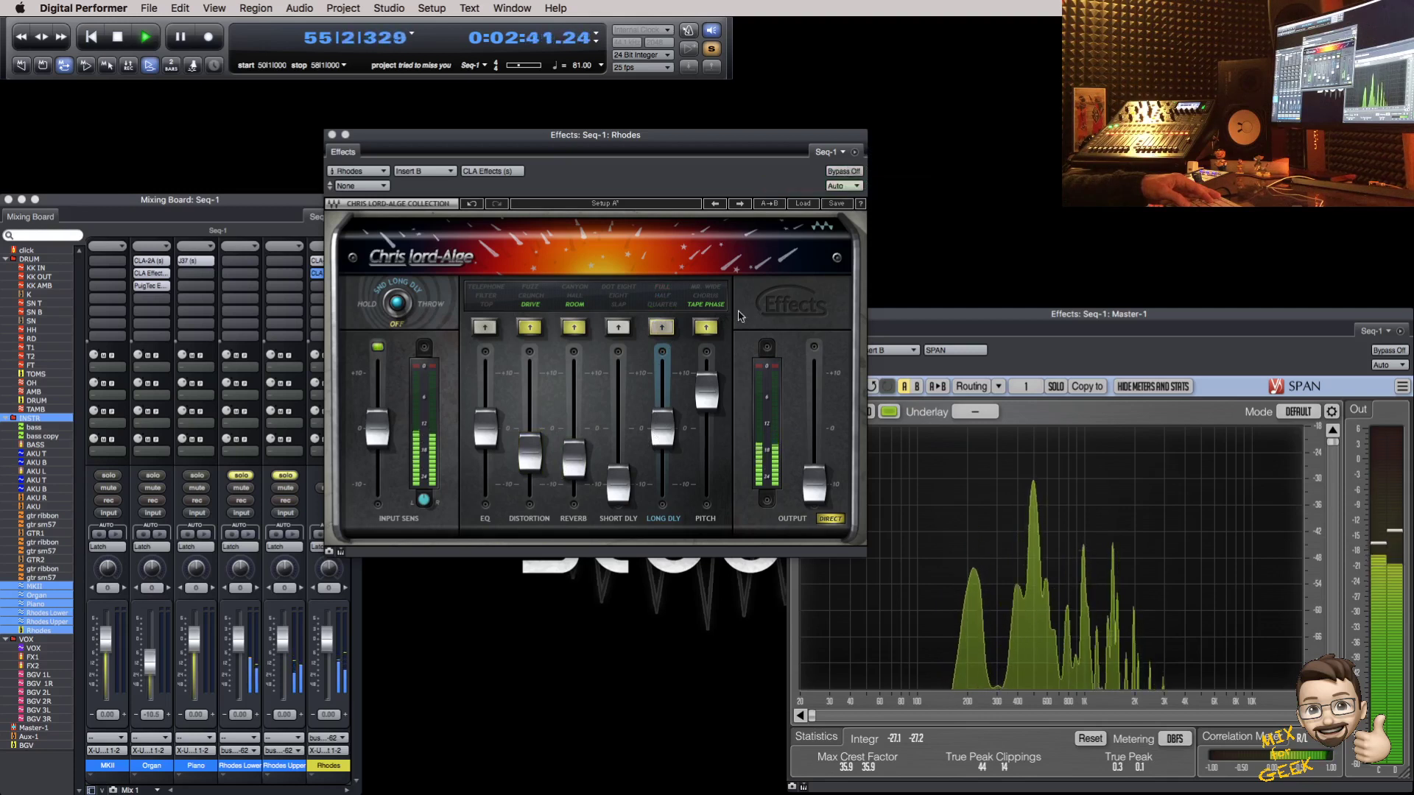
pyautogui.moveTo(706, 397); pyautogui.dragTo(712, 495)
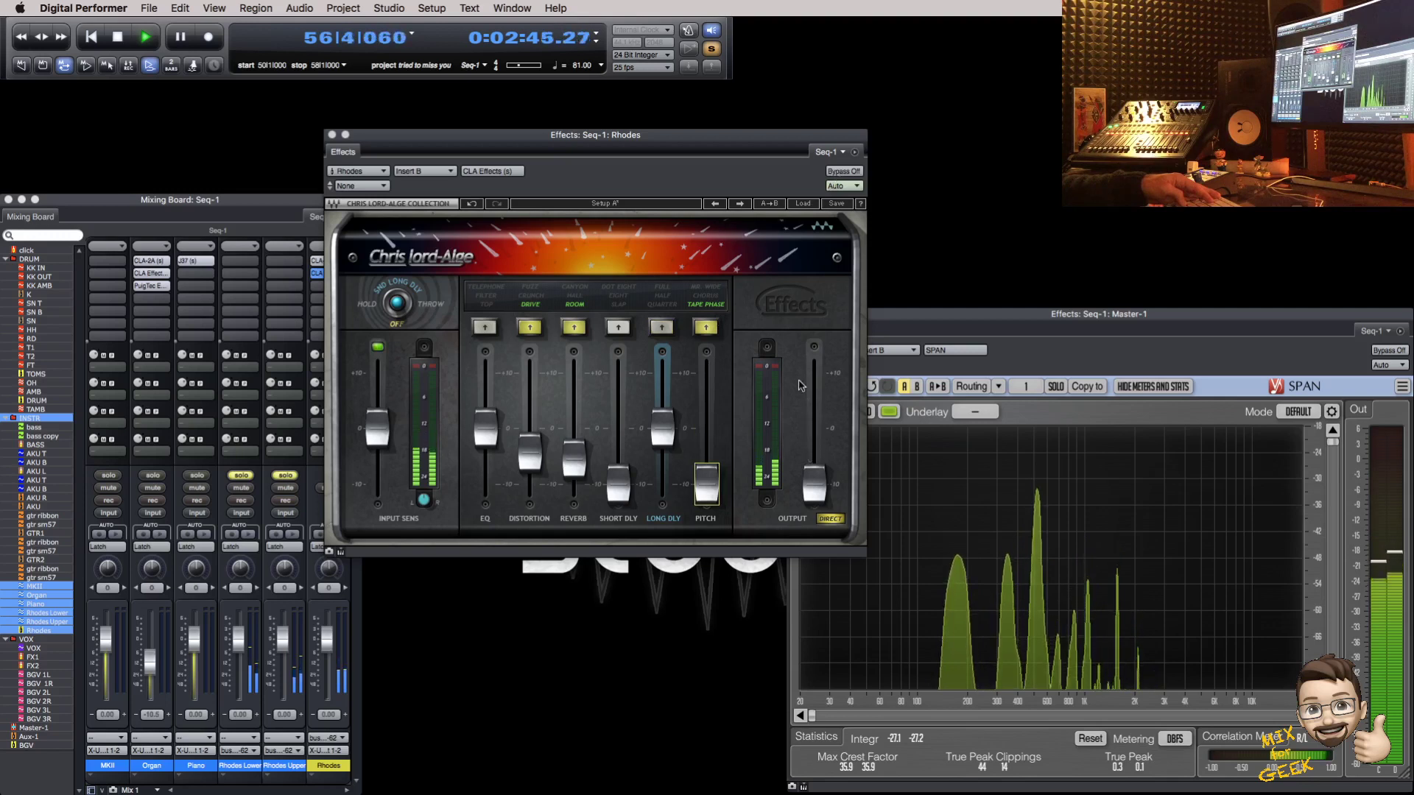
pyautogui.click(839, 172)
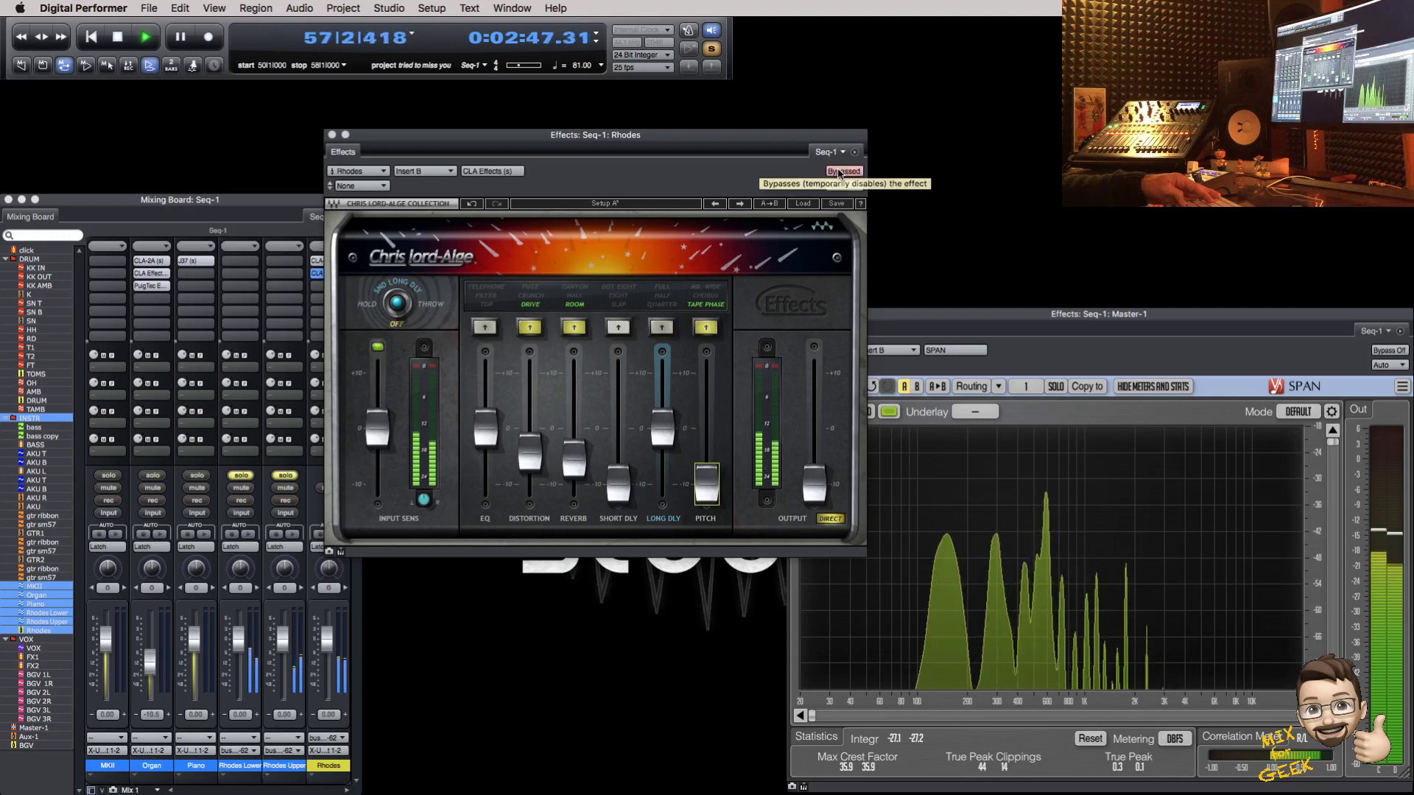
# Step: Lower the Distortion in the Rhodes' CLA Effects, switch it to Crunch, and compare against the bypassed sound
pyautogui.moveTo(527, 444); pyautogui.dragTo(528, 479)
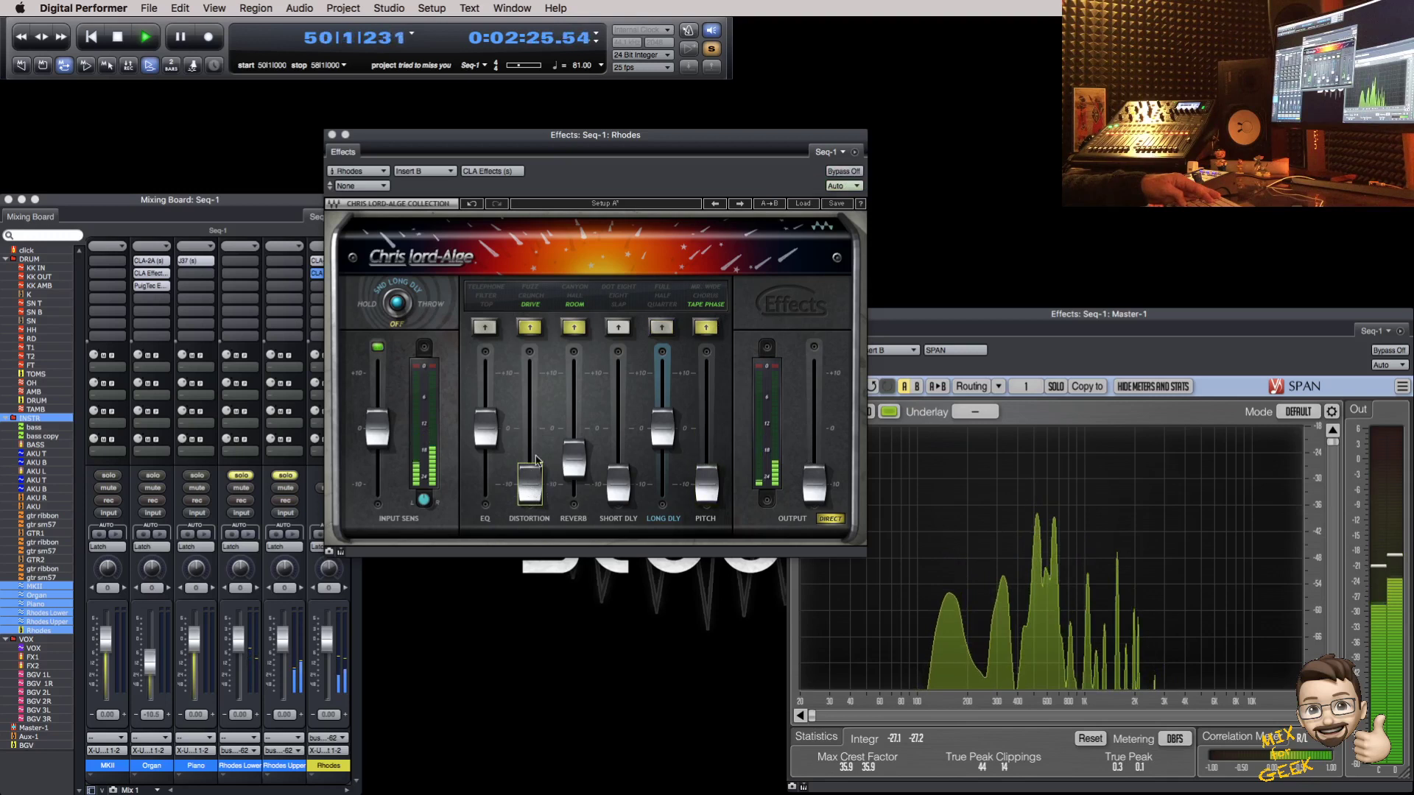
pyautogui.click(531, 333)
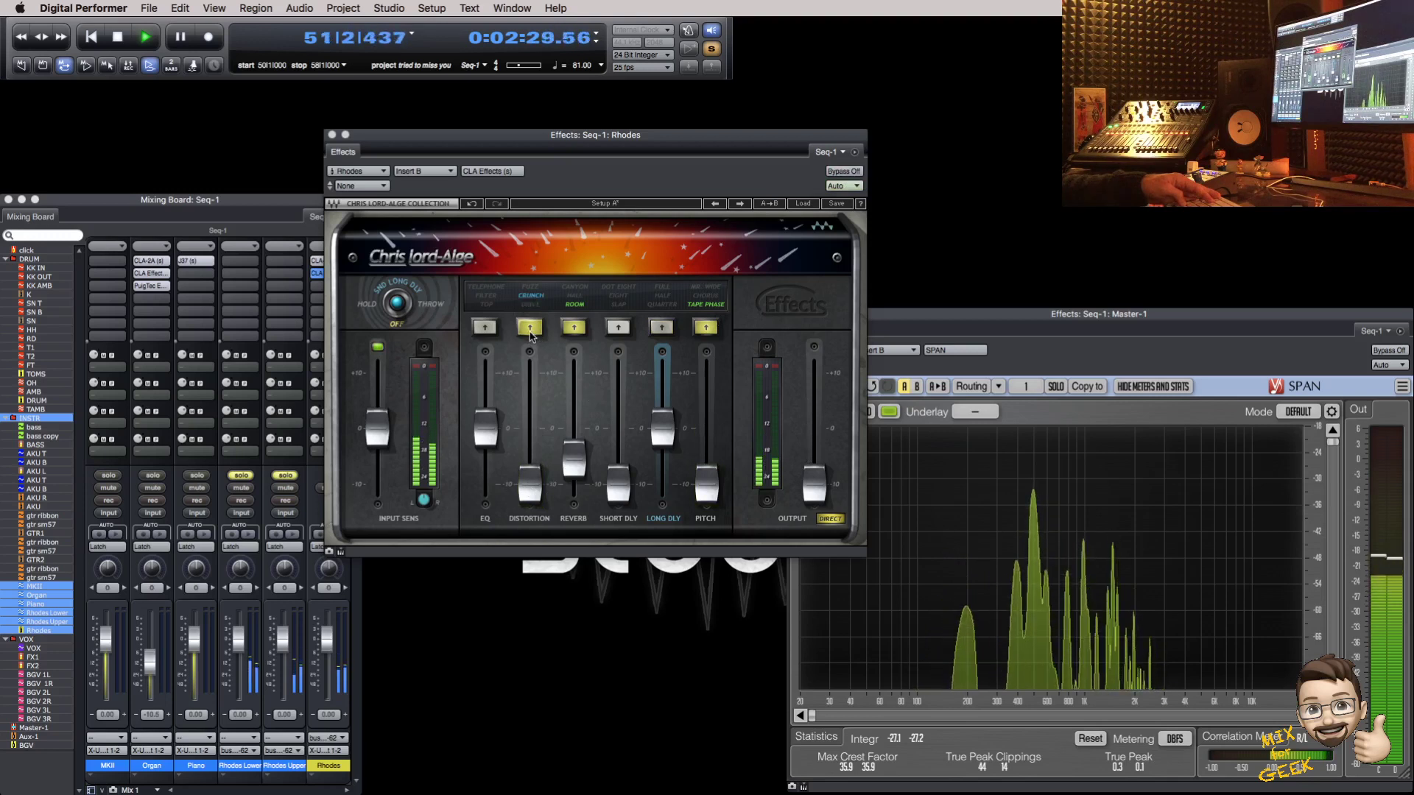
pyautogui.click(842, 172)
pyautogui.click(842, 172)
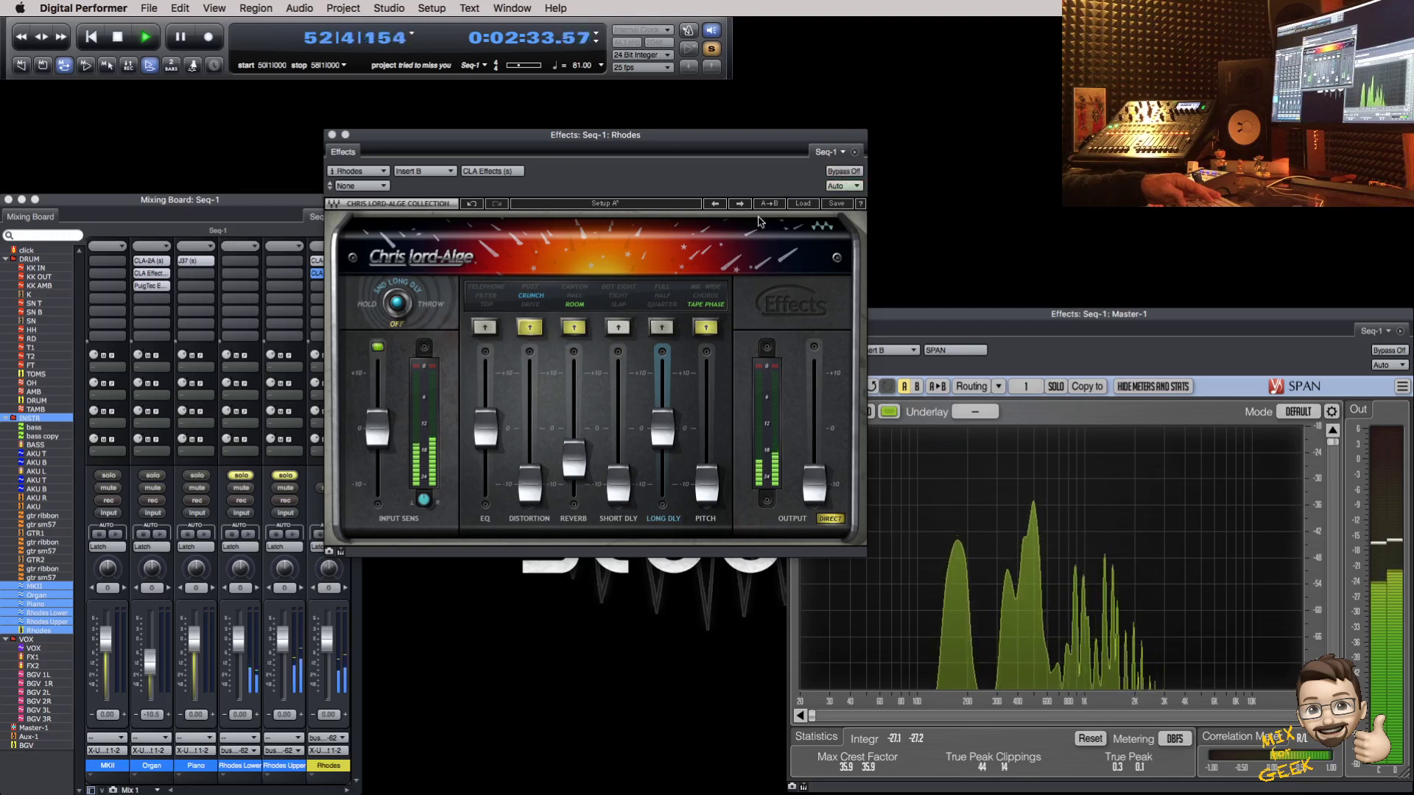
pyautogui.click(541, 482)
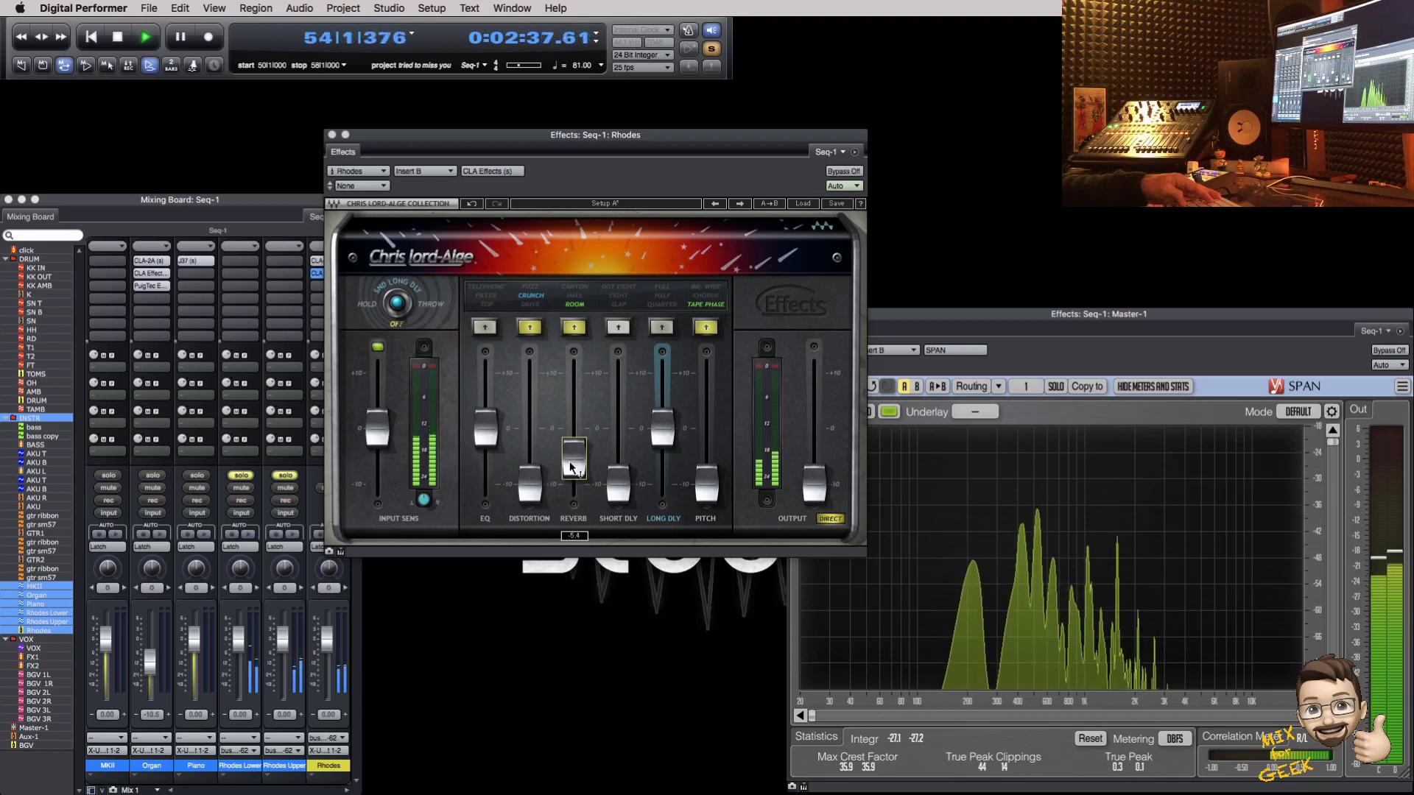
# Step: Unsolo the two Rhodes channels, solo MKII, and bring up the Sequence Editor
pyautogui.moveTo(285, 475); pyautogui.dragTo(240, 475)
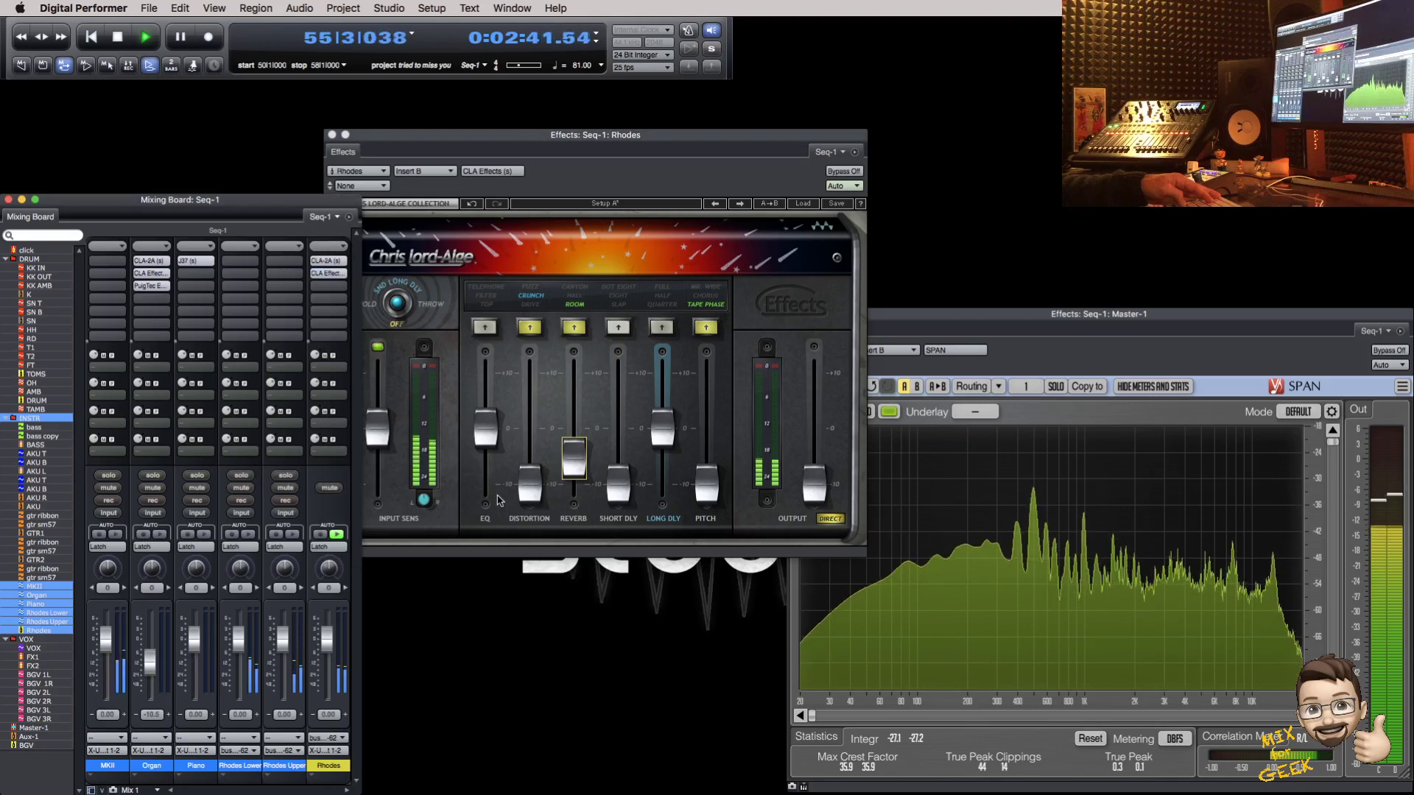
pyautogui.click(109, 475)
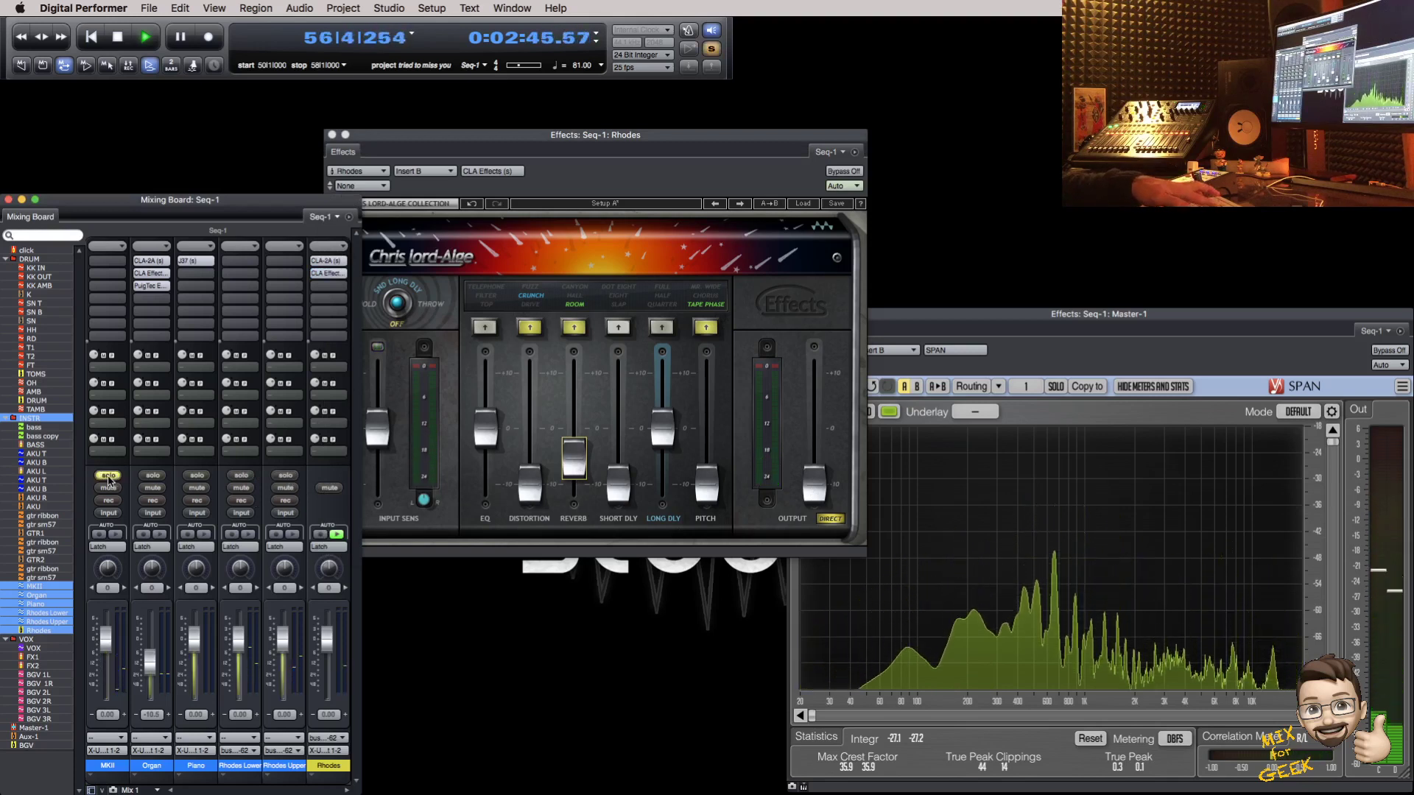
pyautogui.hotkey('shift', 's')
pyautogui.hotkey('shift', 's')
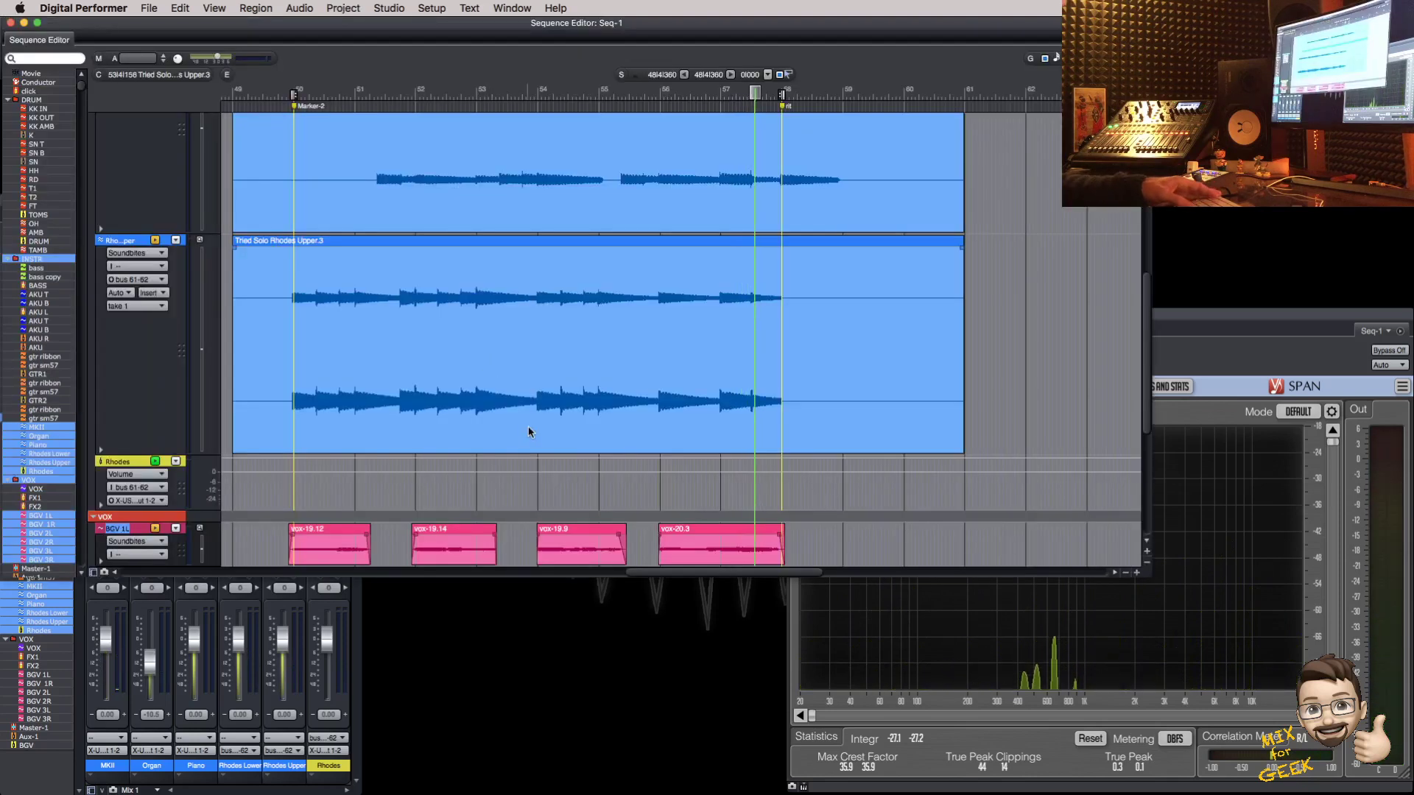
# Step: Hide the background vocal tracks in the Sequence Editor and loop playback over the MKII soundbite from bar 55 to 57
pyautogui.scroll(-1, 529, 426)
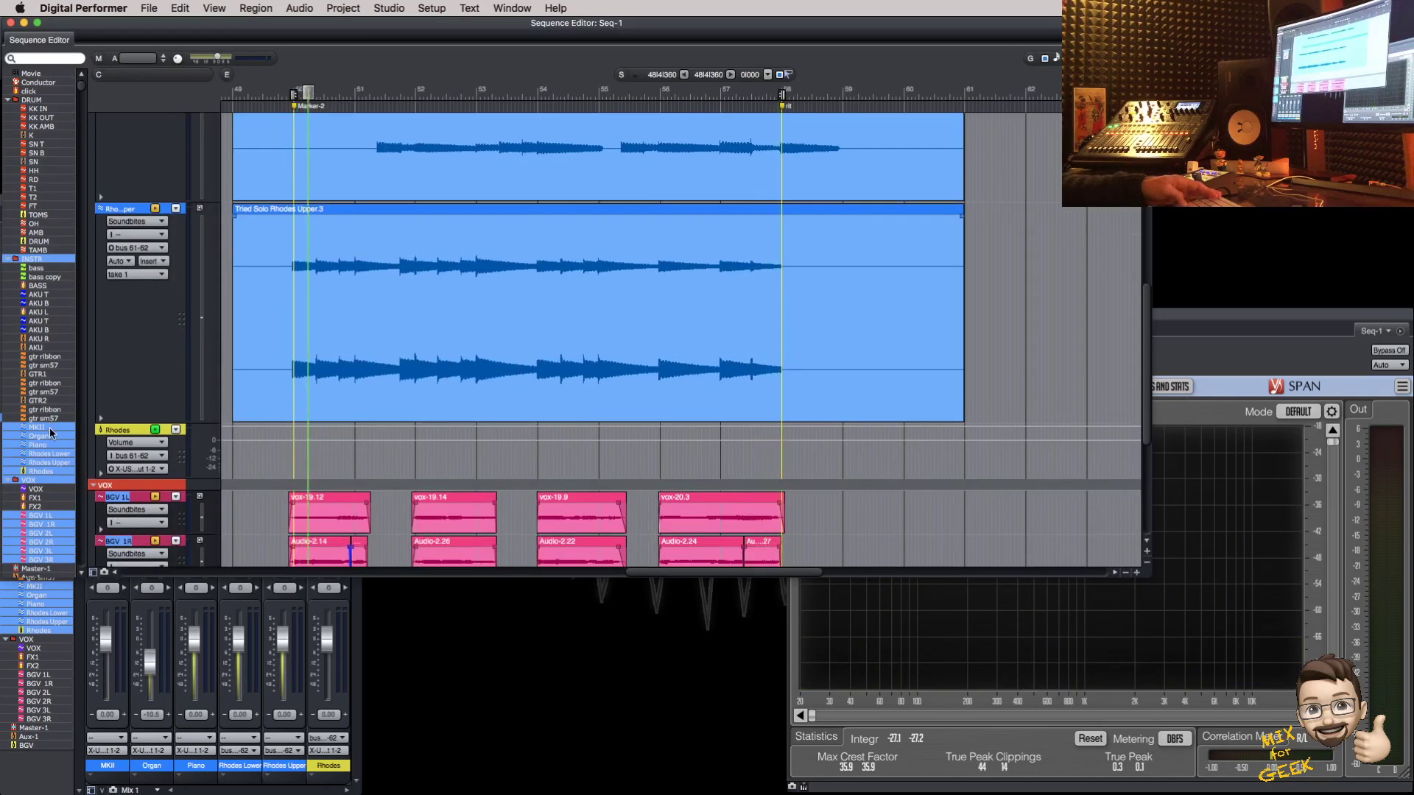
pyautogui.click(46, 480)
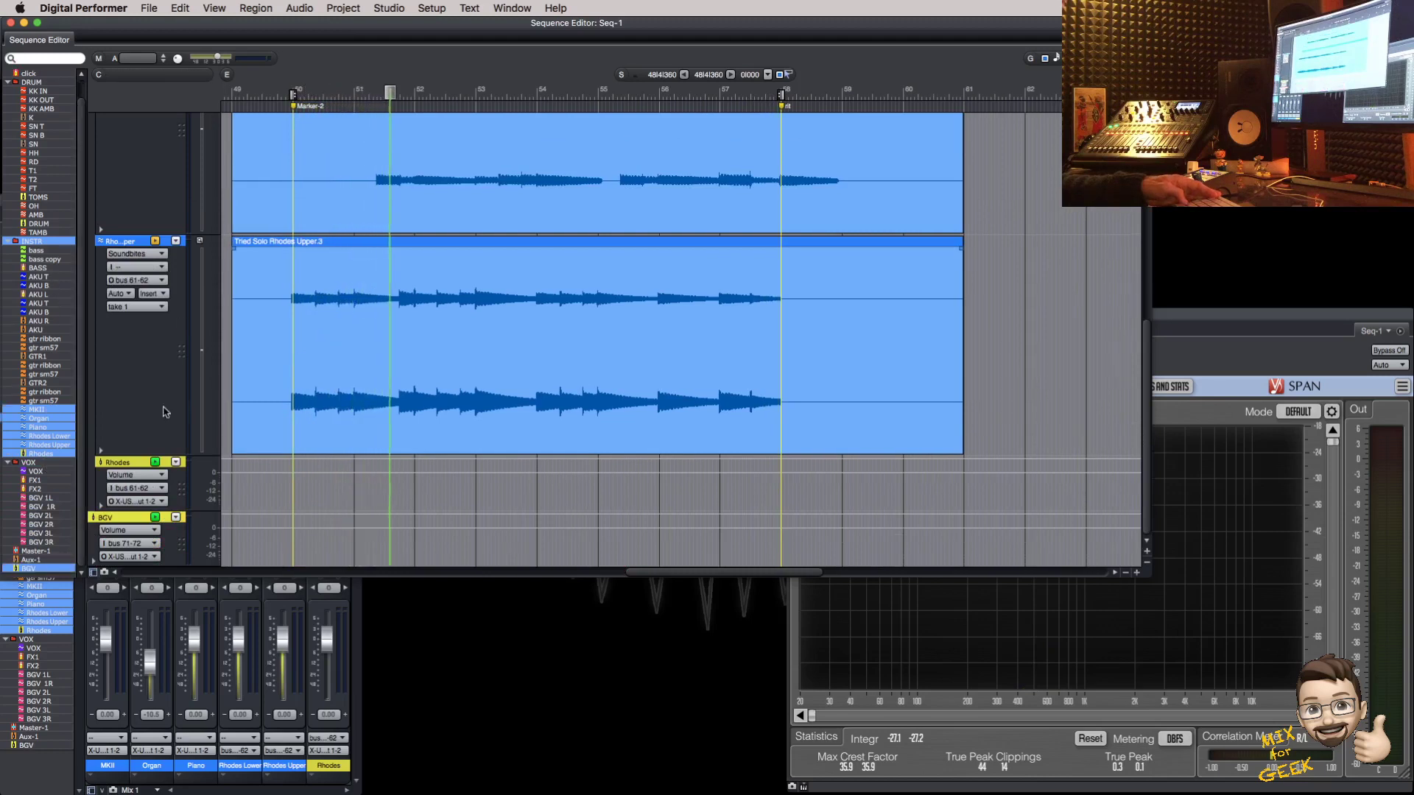
pyautogui.scroll(5, 337, 430)
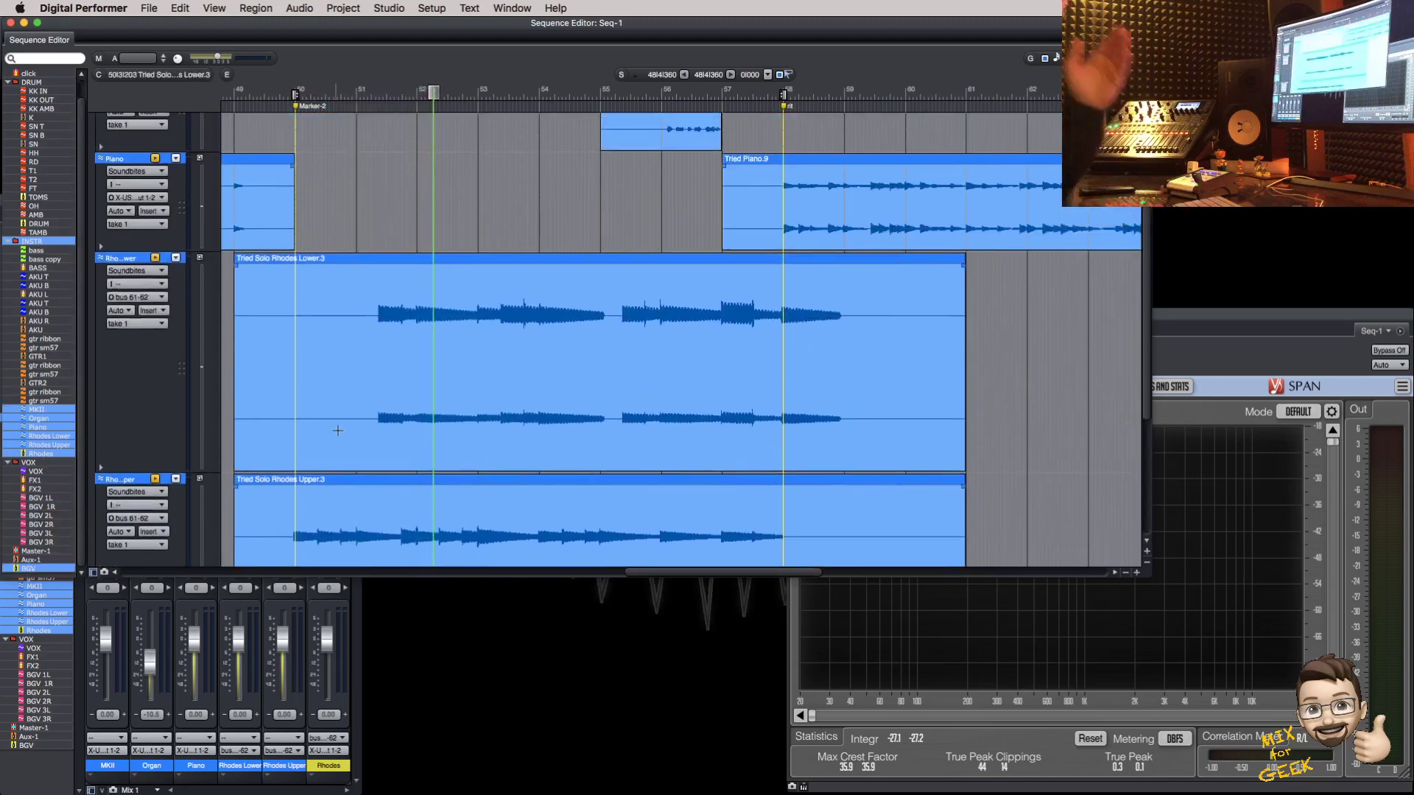
pyautogui.scroll(5, 410, 413)
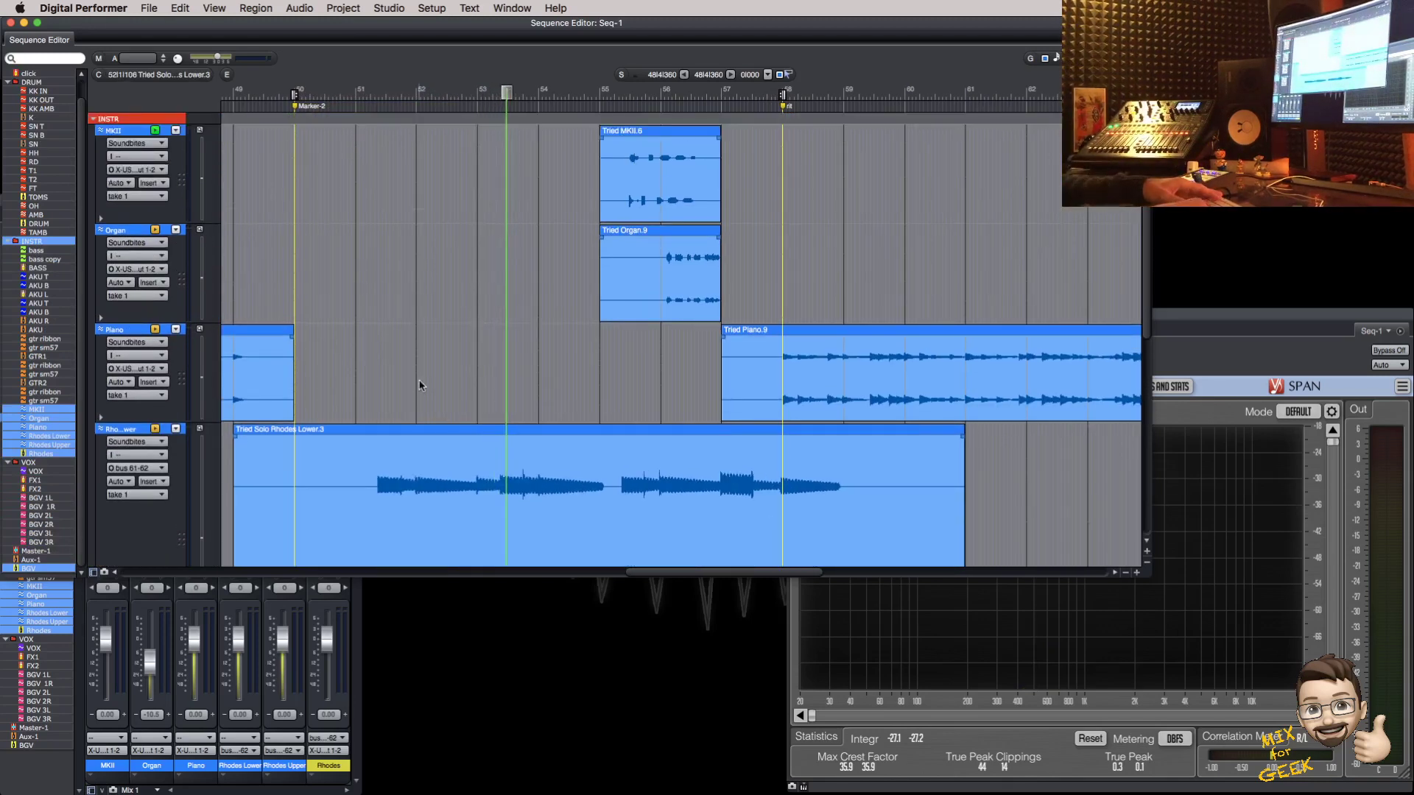
pyautogui.press('Tab')
pyautogui.press('Tab')
pyautogui.press('Left')
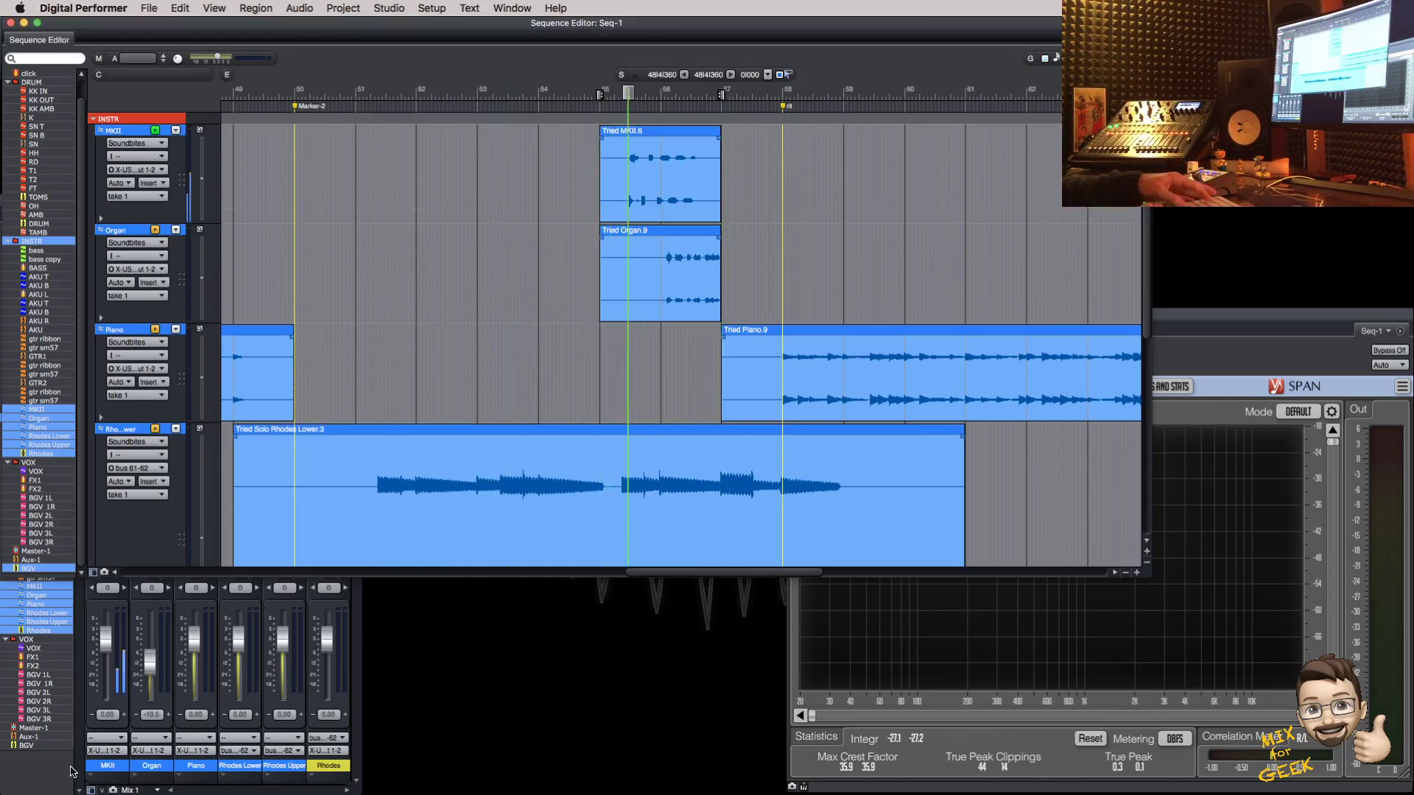
pyautogui.hotkey('shift', 's')
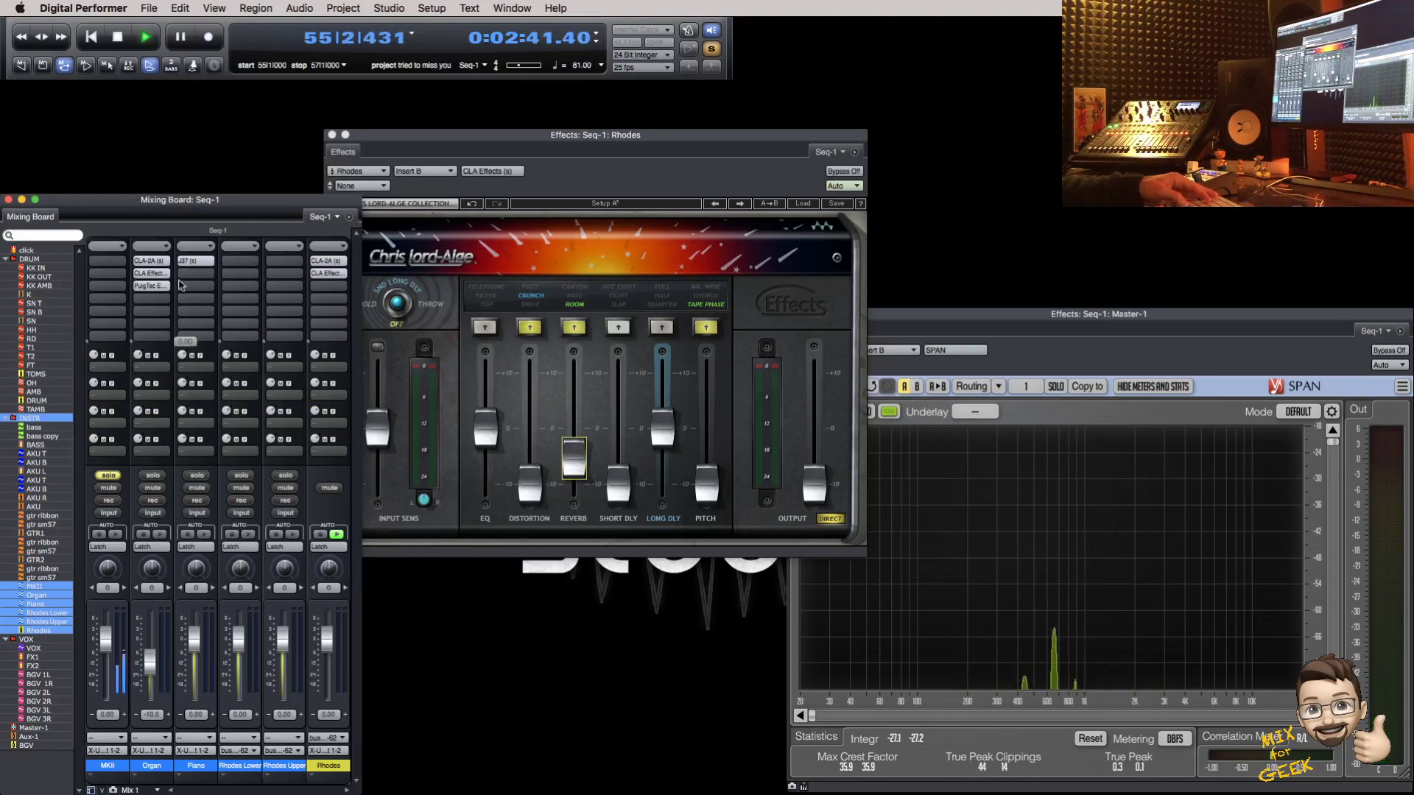
# Step: Add CLA Effects to Insert B of the MKII channel, centre its Pitch fader and turn the Pitch effect off
pyautogui.press('space')
pyautogui.moveTo(151, 273); pyautogui.dragTo(108, 273)
pyautogui.press('space')
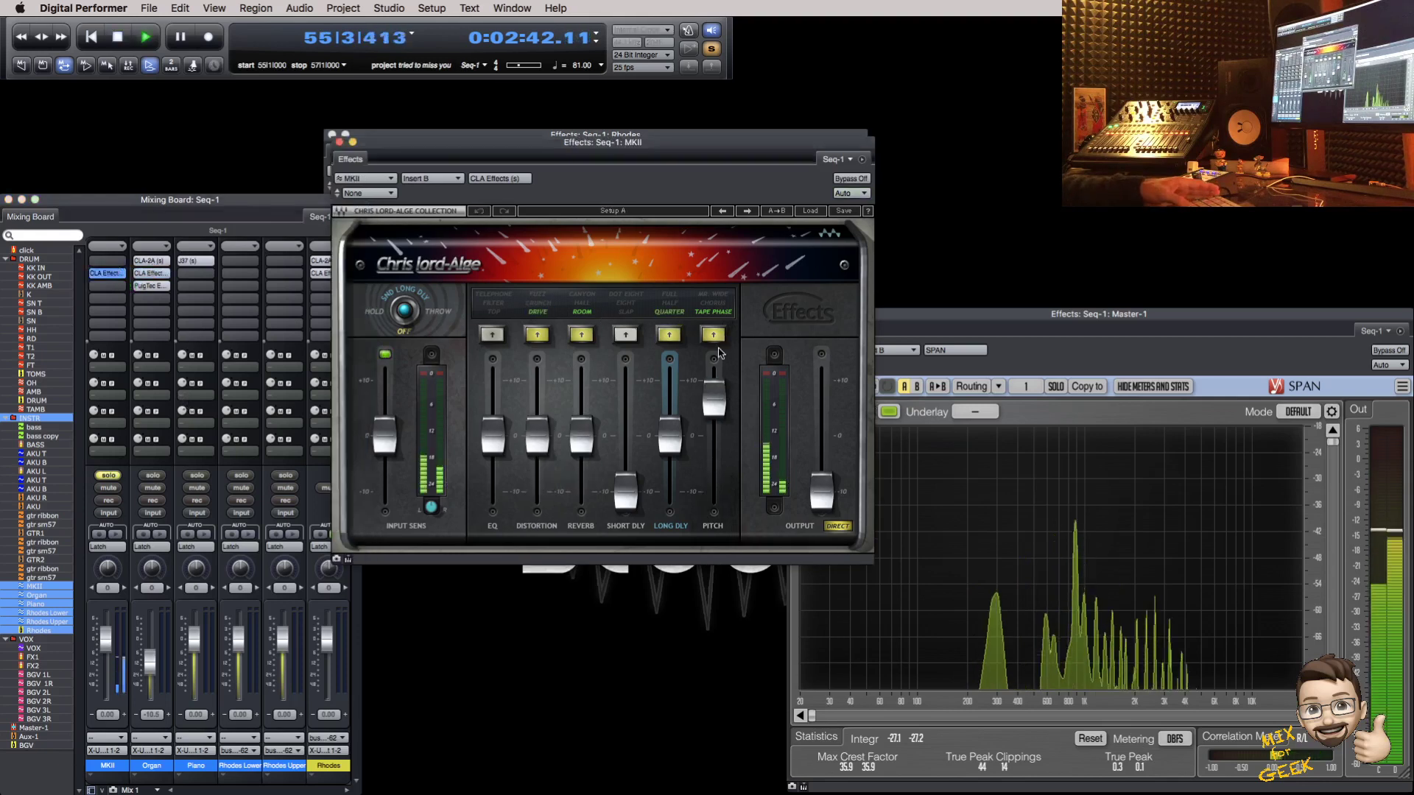
pyautogui.moveTo(716, 398); pyautogui.dragTo(715, 435)
pyautogui.click(713, 335)
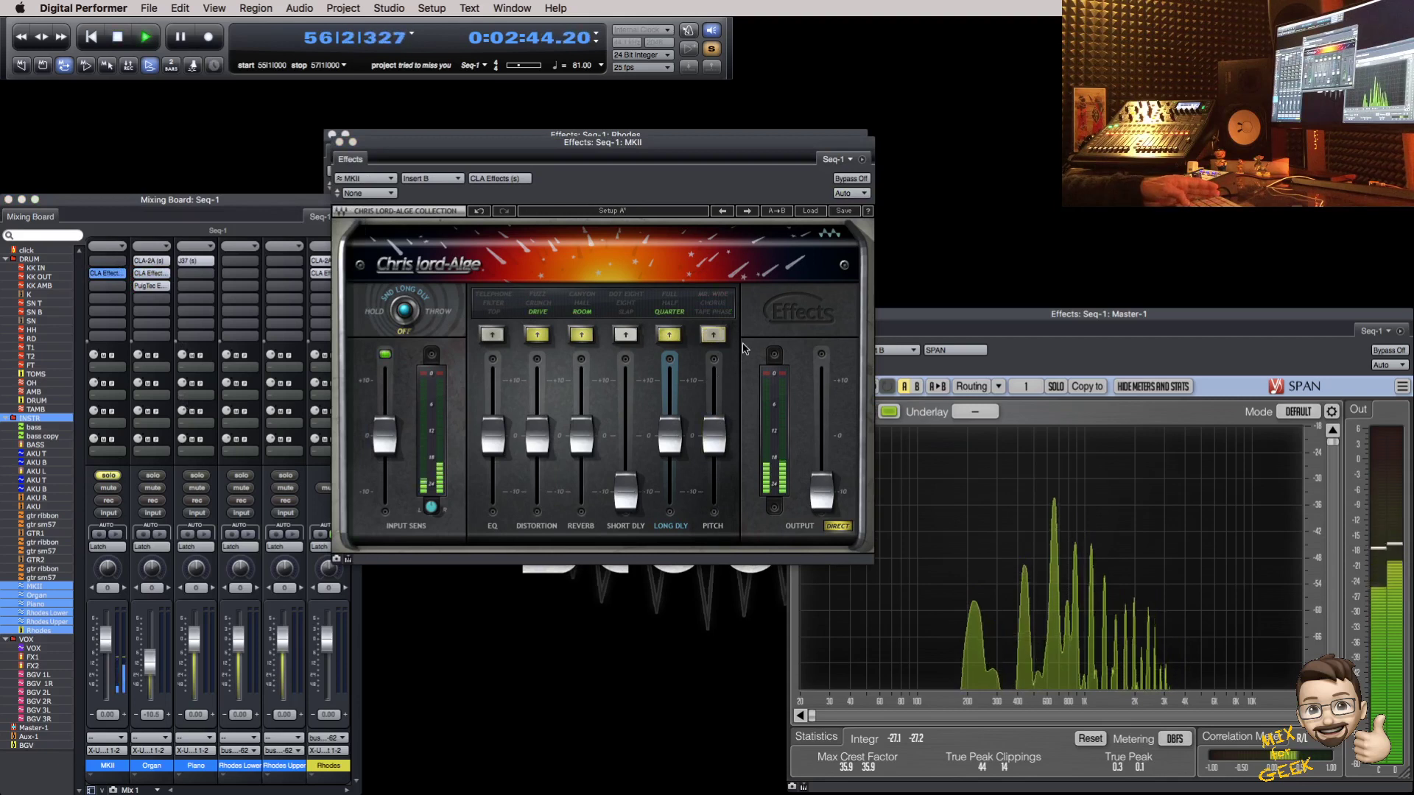
# Step: Set Distortion to -10.0 and Reverb to Hall in the MKII's CLA Effects, and close the open channel effects windows
pyautogui.moveTo(536, 434); pyautogui.dragTo(537, 491)
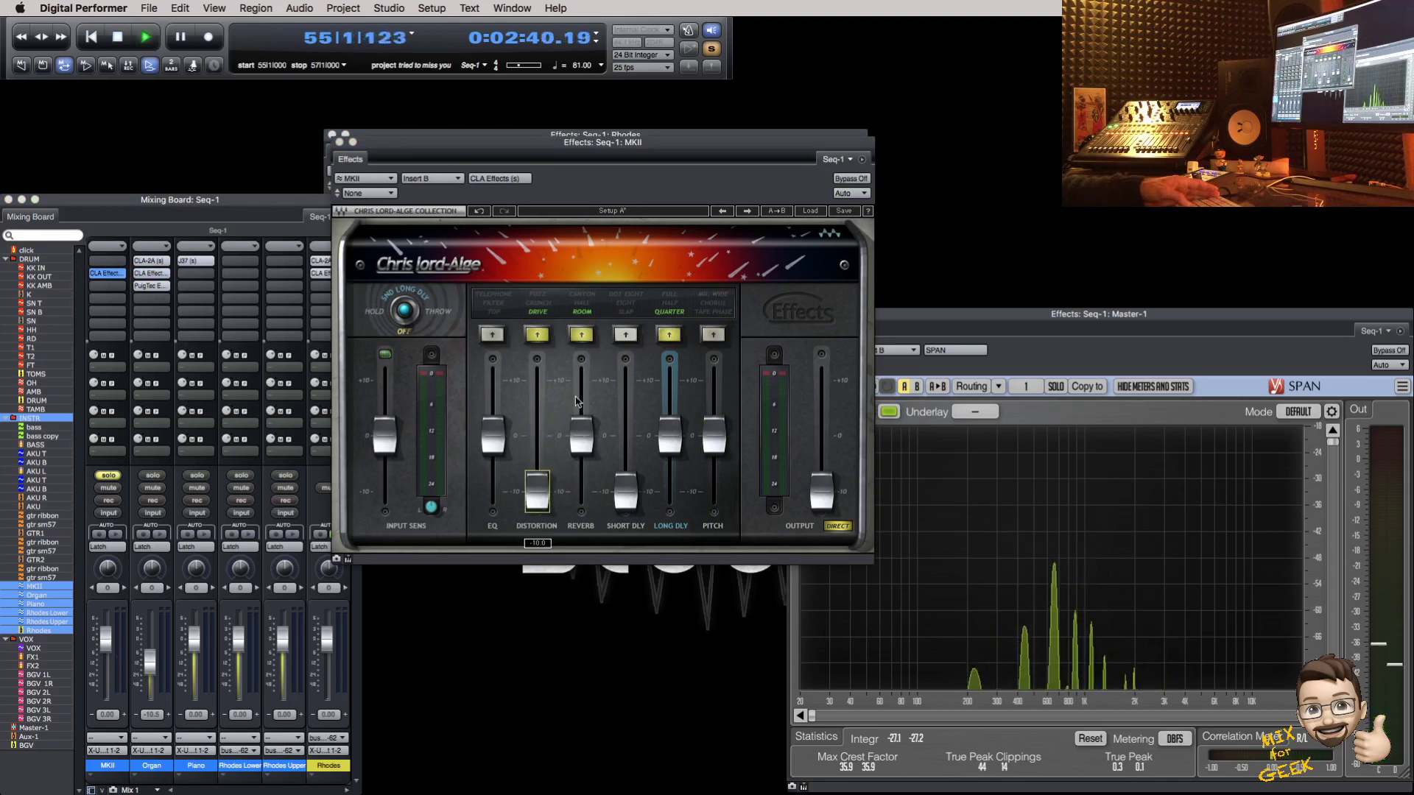
pyautogui.click(582, 337)
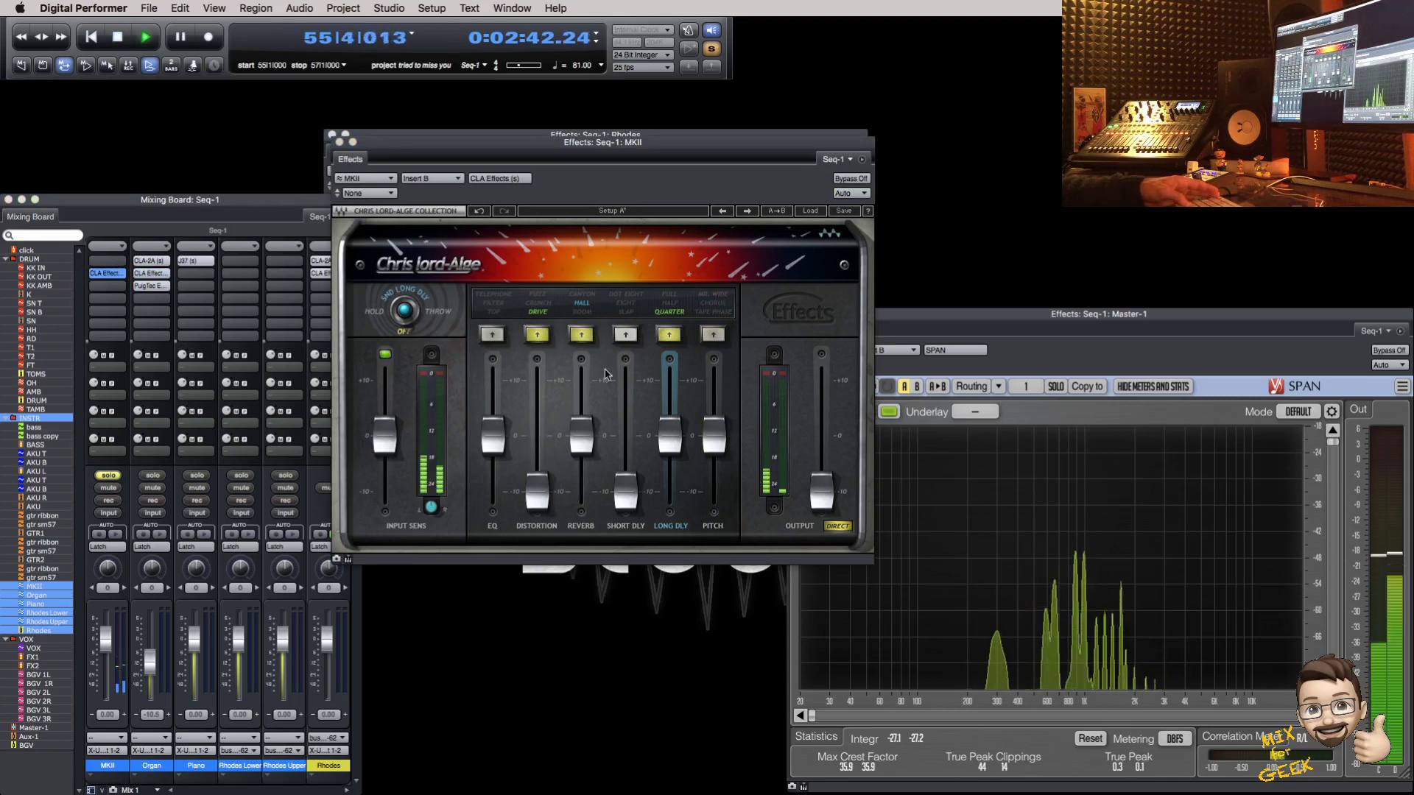
pyautogui.moveTo(640, 156); pyautogui.dragTo(661, 242)
pyautogui.press('super+w')
pyautogui.press('super+w')
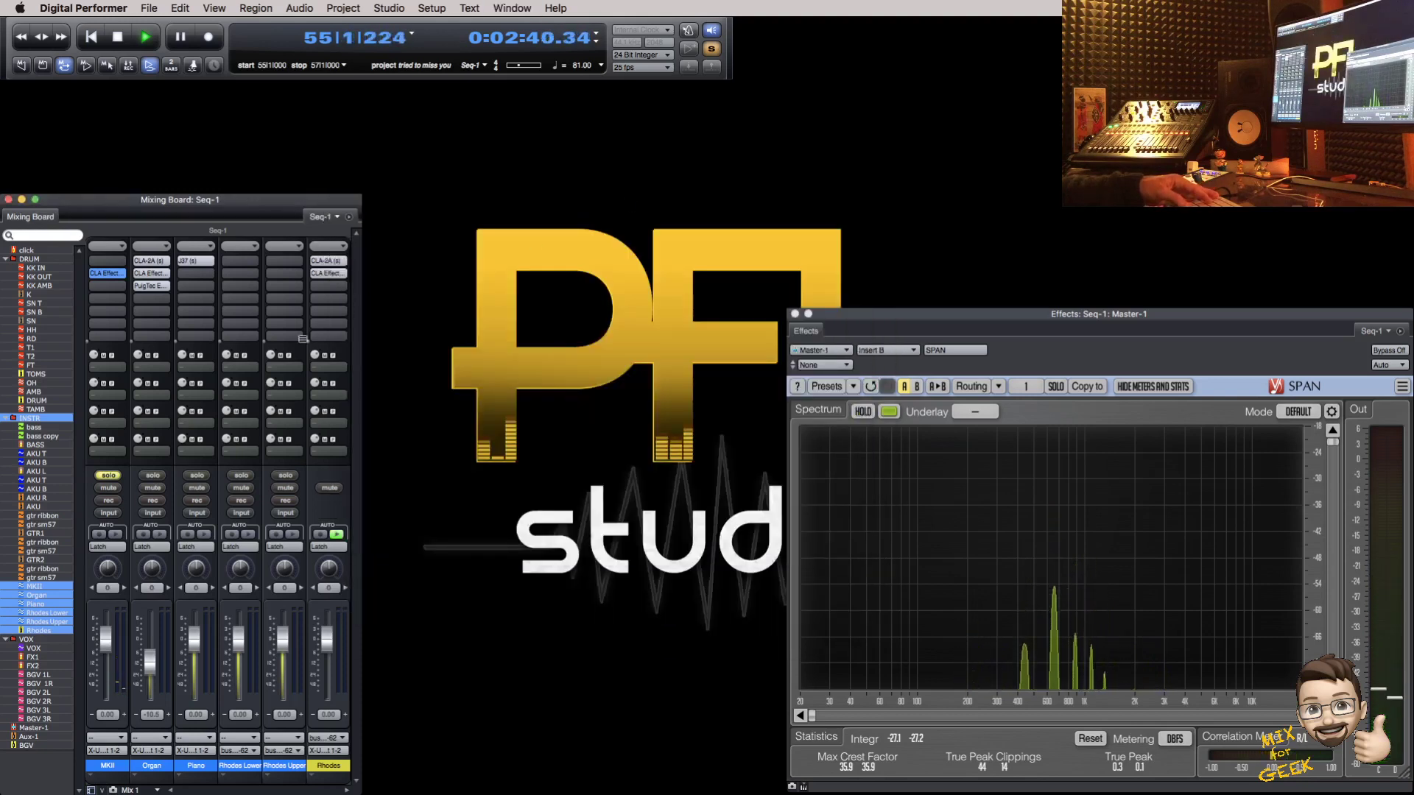
# Step: Reopen the MKII's CLA Effects, compare it with bypass, and raise its Output fader slightly
pyautogui.click(111, 272)
pyautogui.click(841, 171)
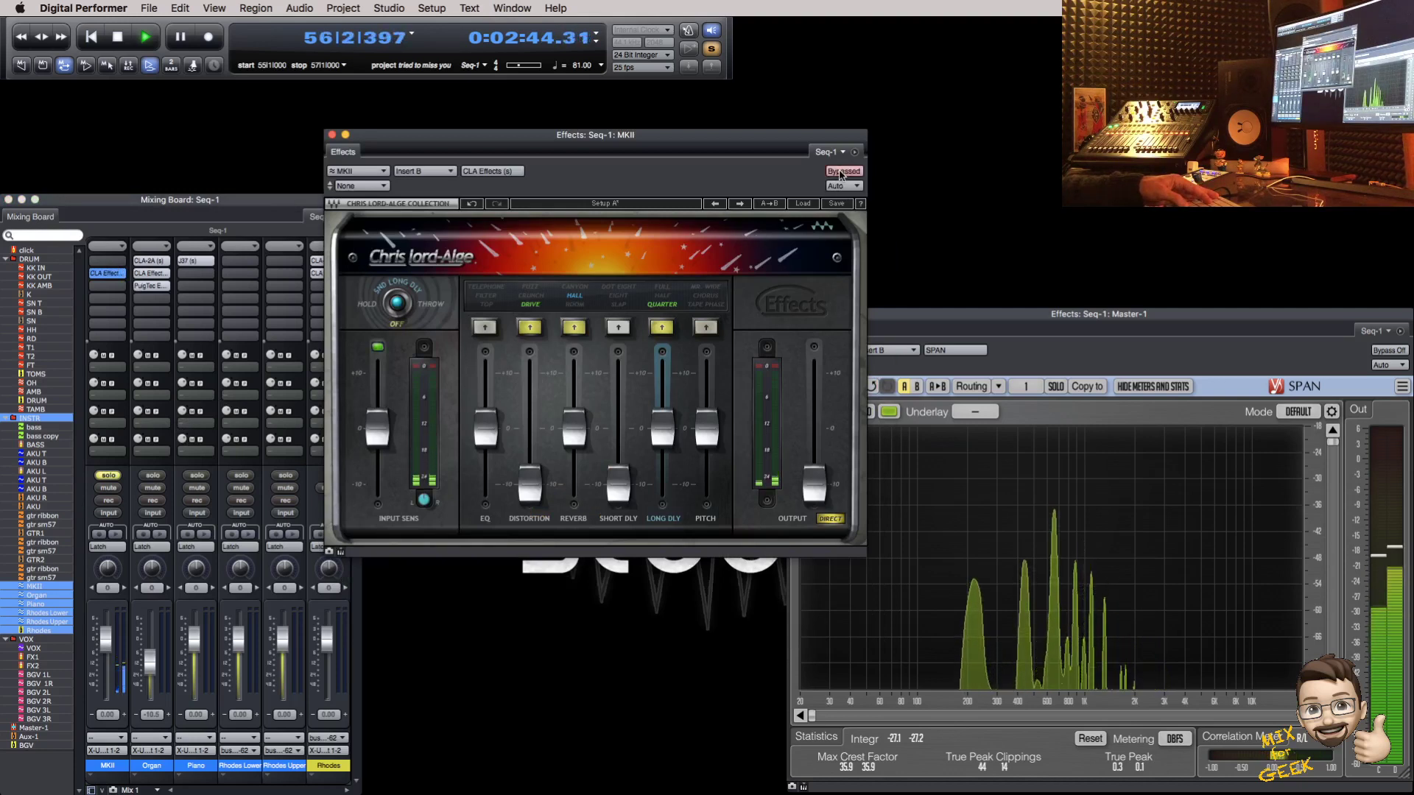
pyautogui.click(841, 171)
pyautogui.moveTo(813, 483); pyautogui.dragTo(814, 455)
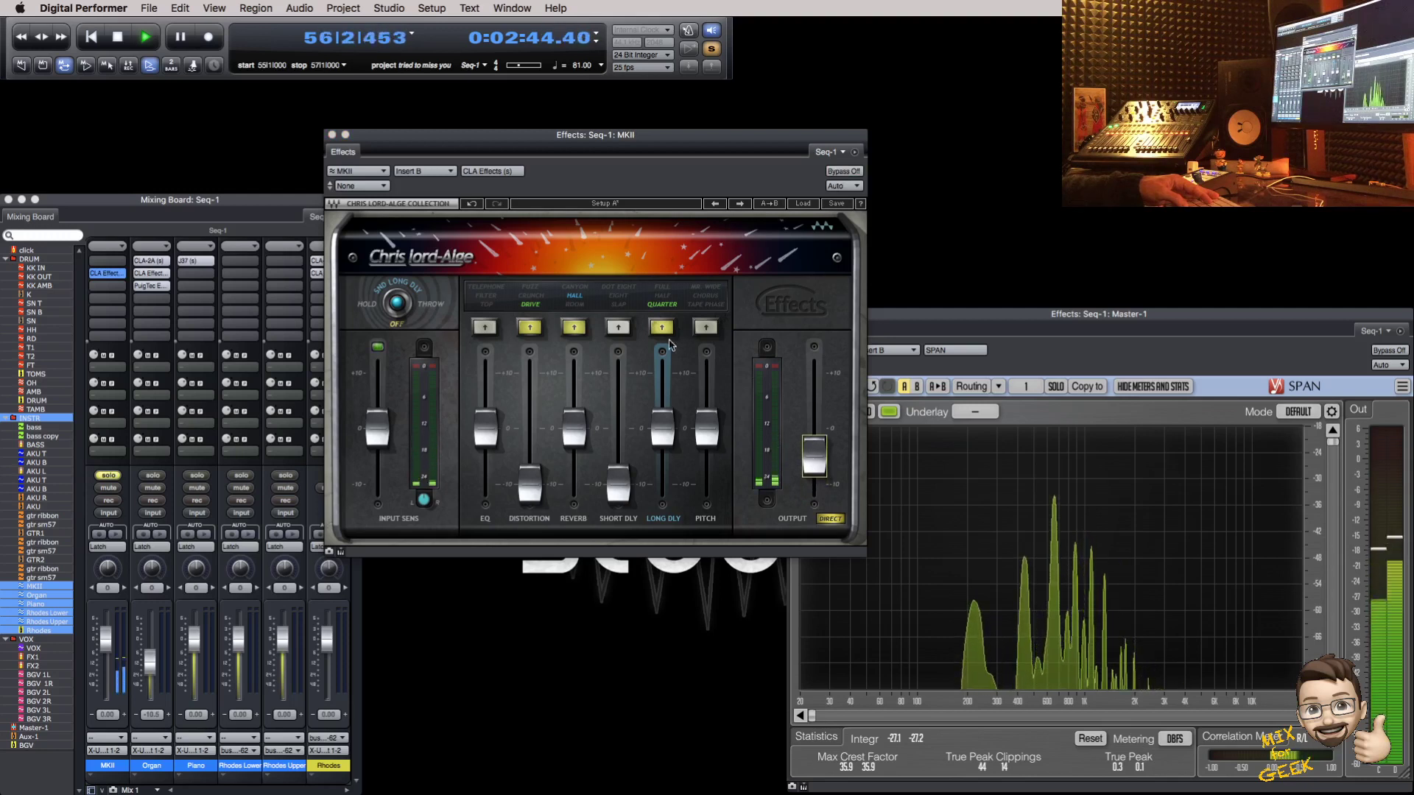
# Step: Turn on the Short Delay at Eighth in the MKII's CLA Effects and bring its fader to a little below the centre
pyautogui.moveTo(618, 482); pyautogui.dragTo(618, 427)
pyautogui.click(617, 327)
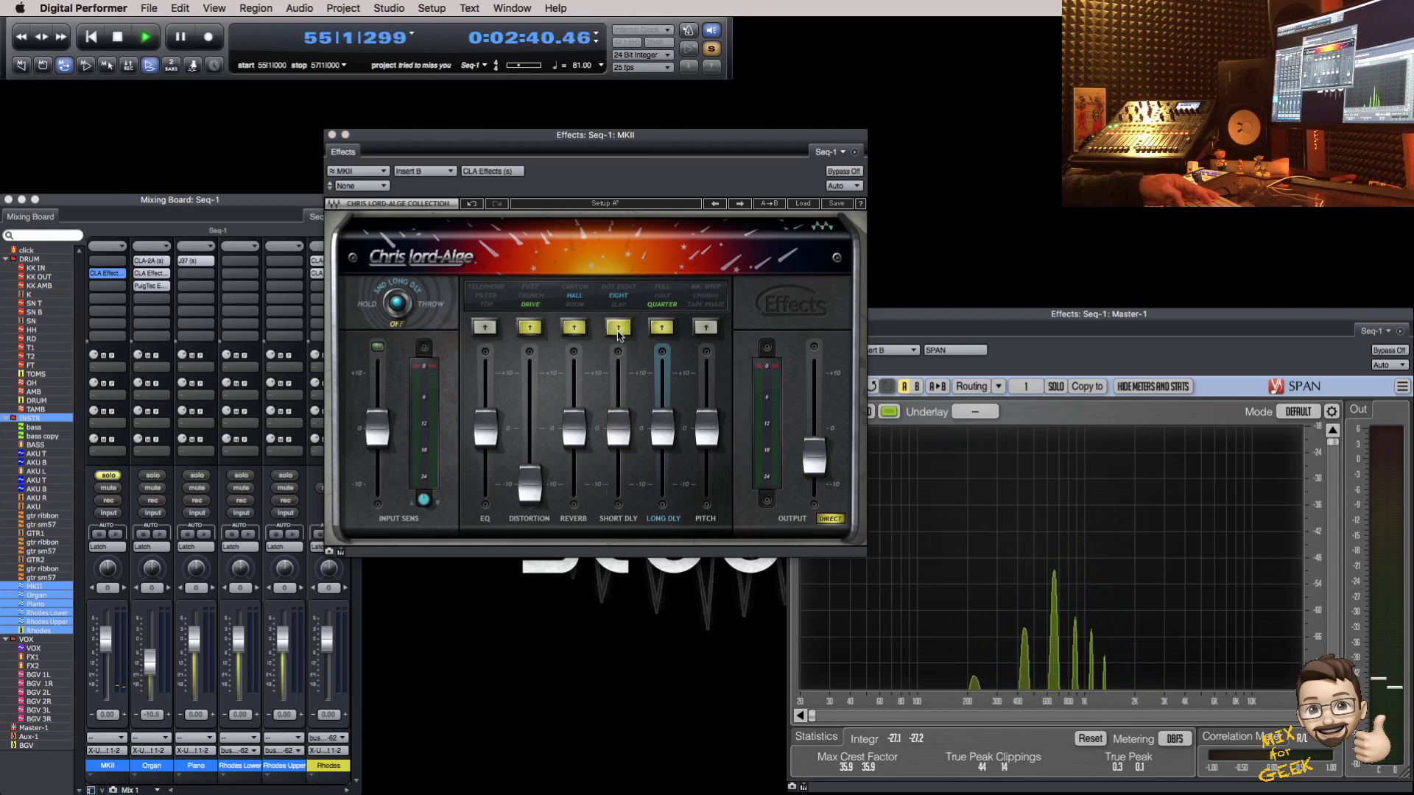
pyautogui.moveTo(618, 442); pyautogui.dragTo(618, 460)
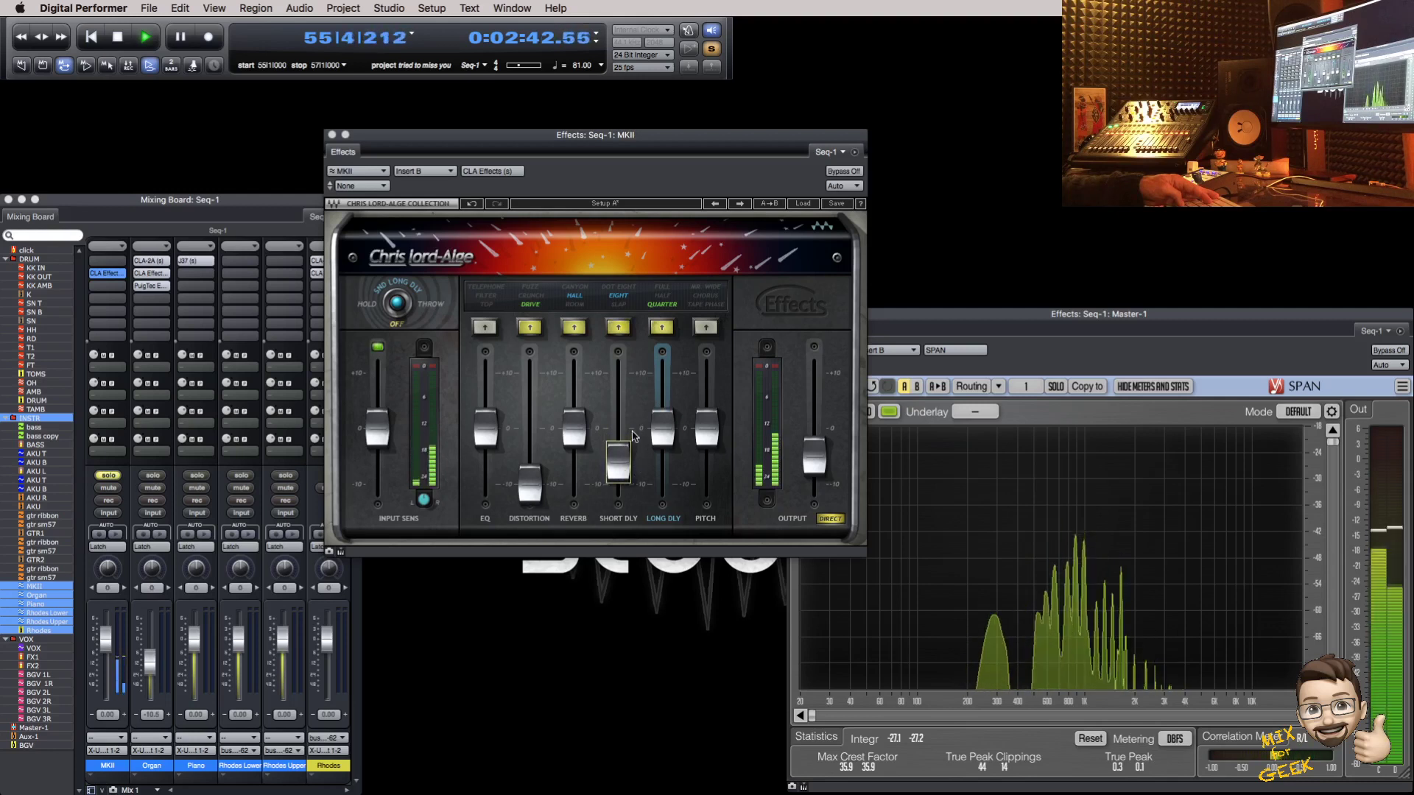
# Step: Close the MKII's CLA Effects and solo the MKII, Organ, Piano and both Rhodes channels together
pyautogui.press('super+w')
pyautogui.click(152, 475)
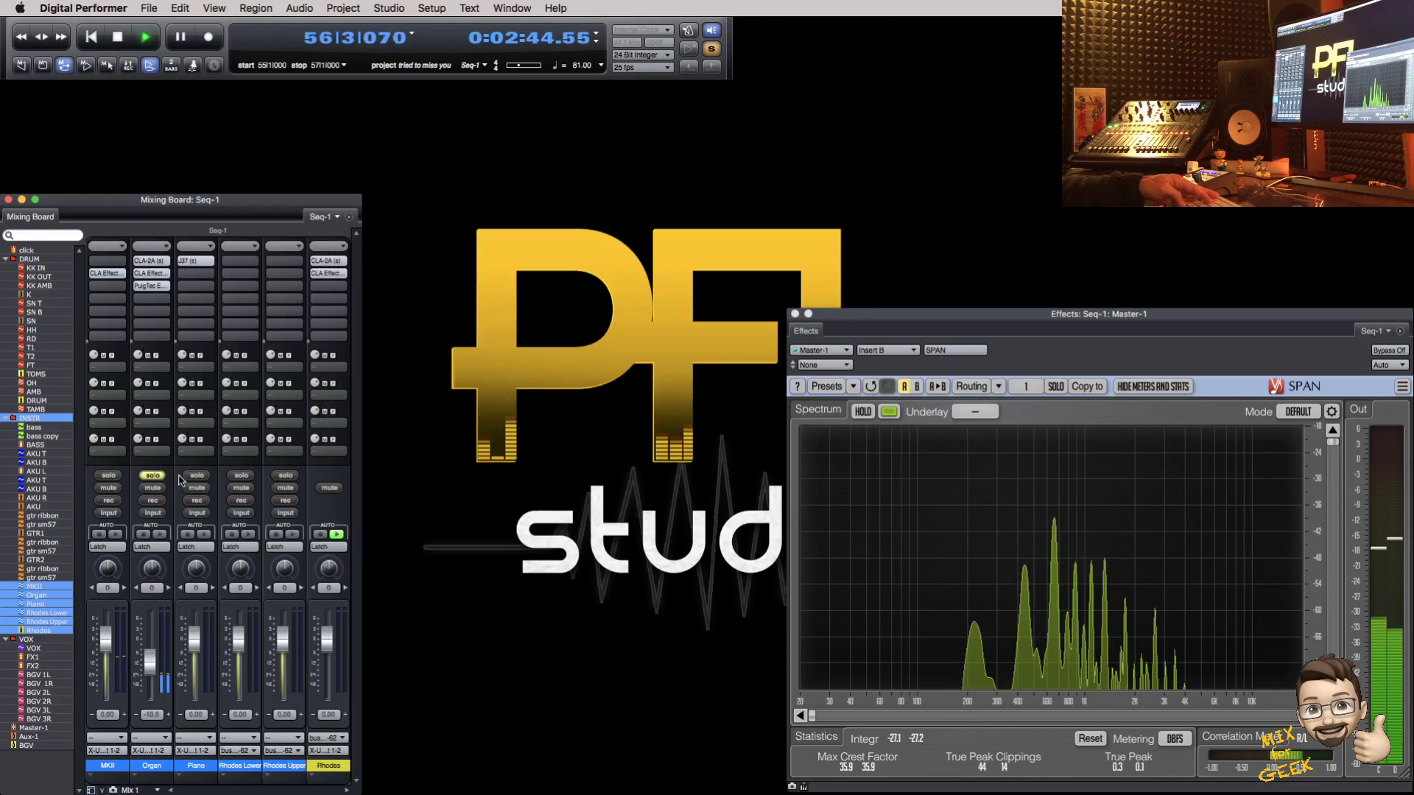
pyautogui.moveTo(110, 477); pyautogui.dragTo(271, 476)
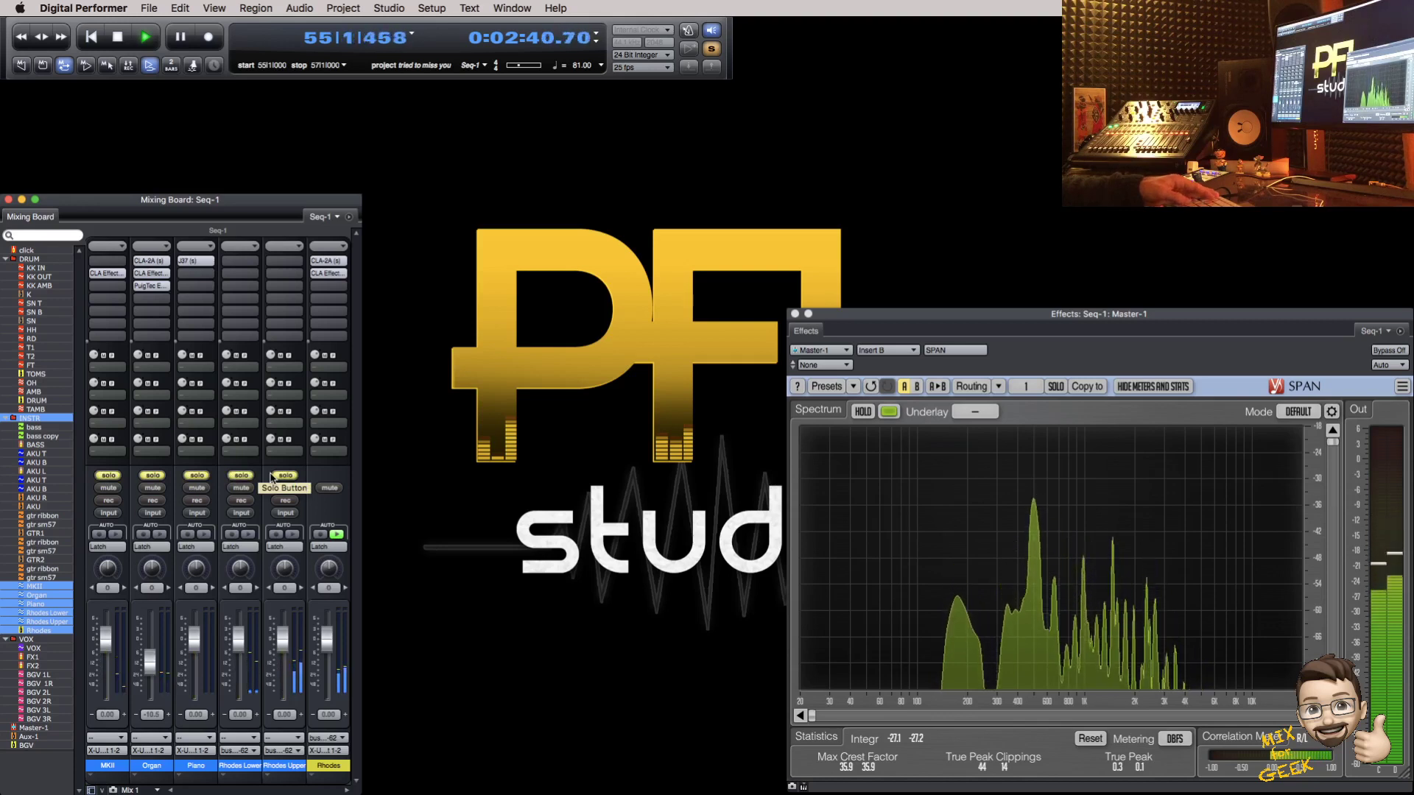
# Step: Stop and save the project, and play the unsoloed mix from bar 40 with the DRUM channels shown
pyautogui.press('space')
pyautogui.press('super+s')
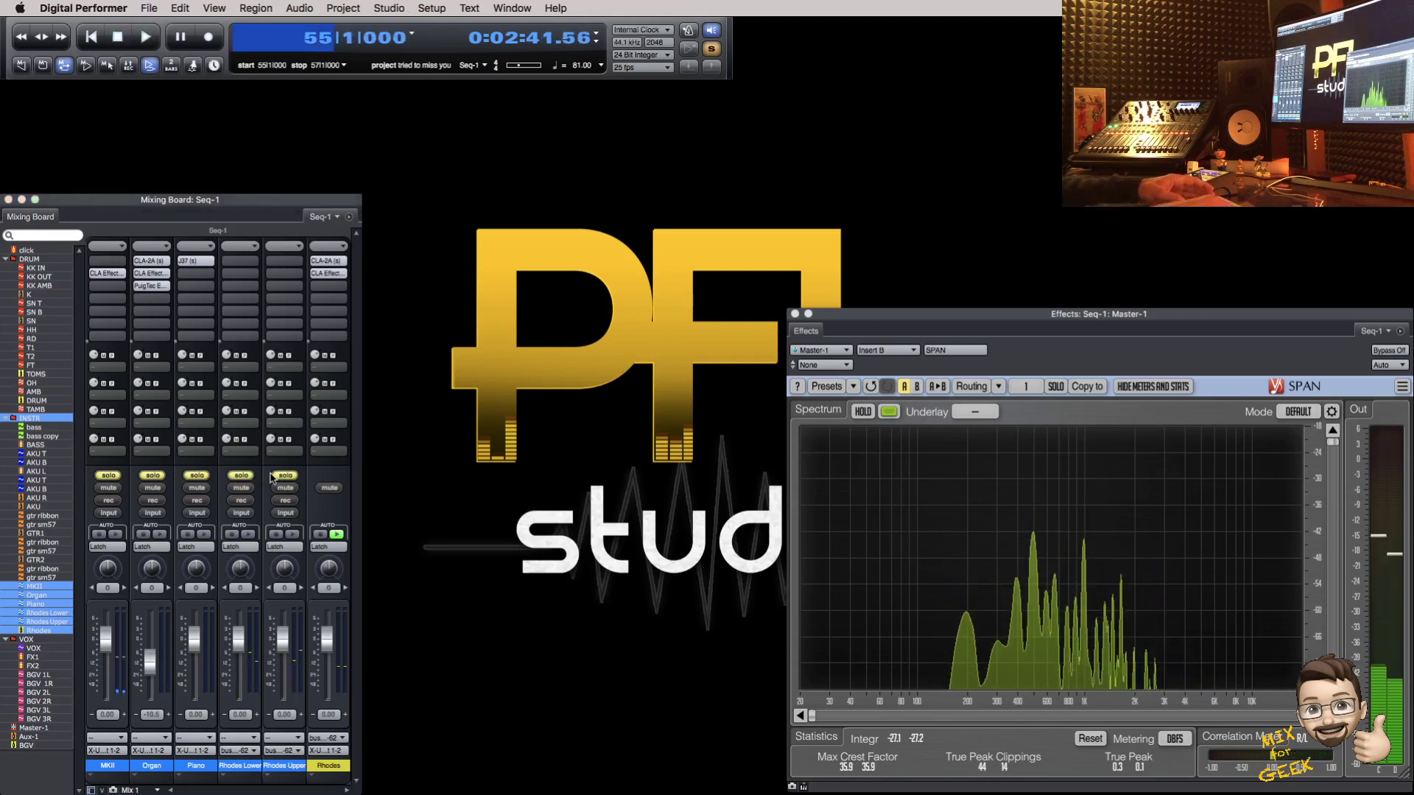
pyautogui.write('40')
pyautogui.press('Return')
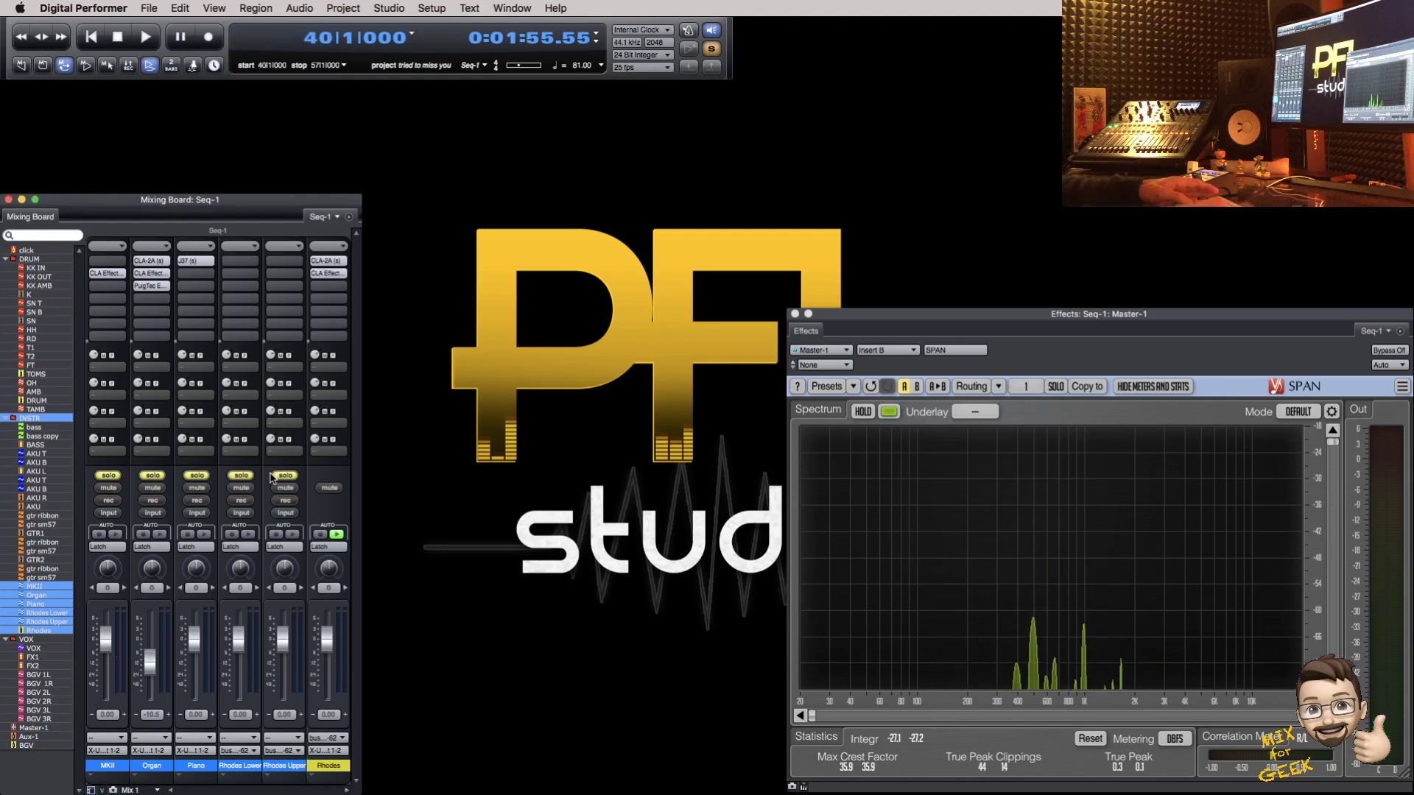
pyautogui.press('super+t')
pyautogui.press('space')
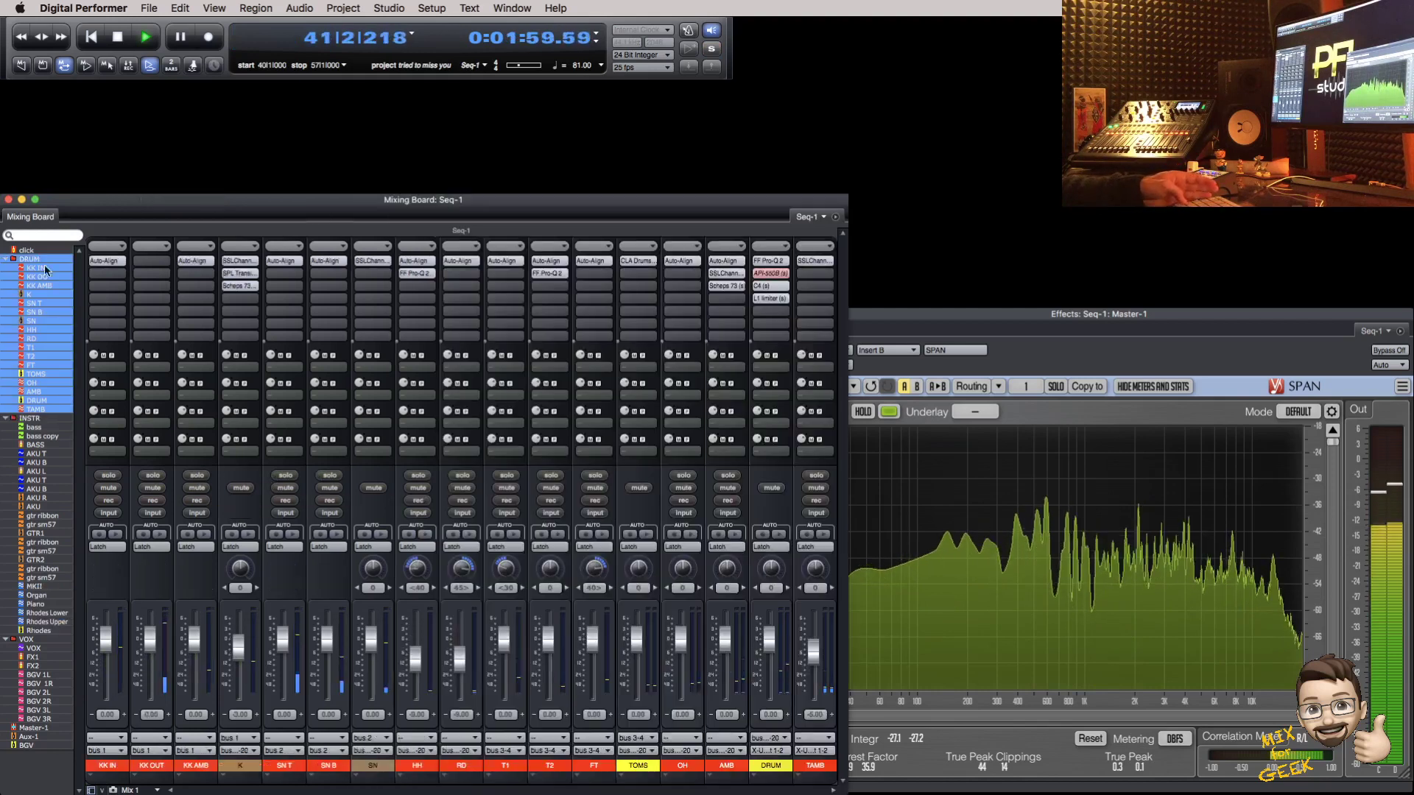
# Step: Solo all the drum source channels from KK IN through AMB and stop playback
pyautogui.click(42, 260)
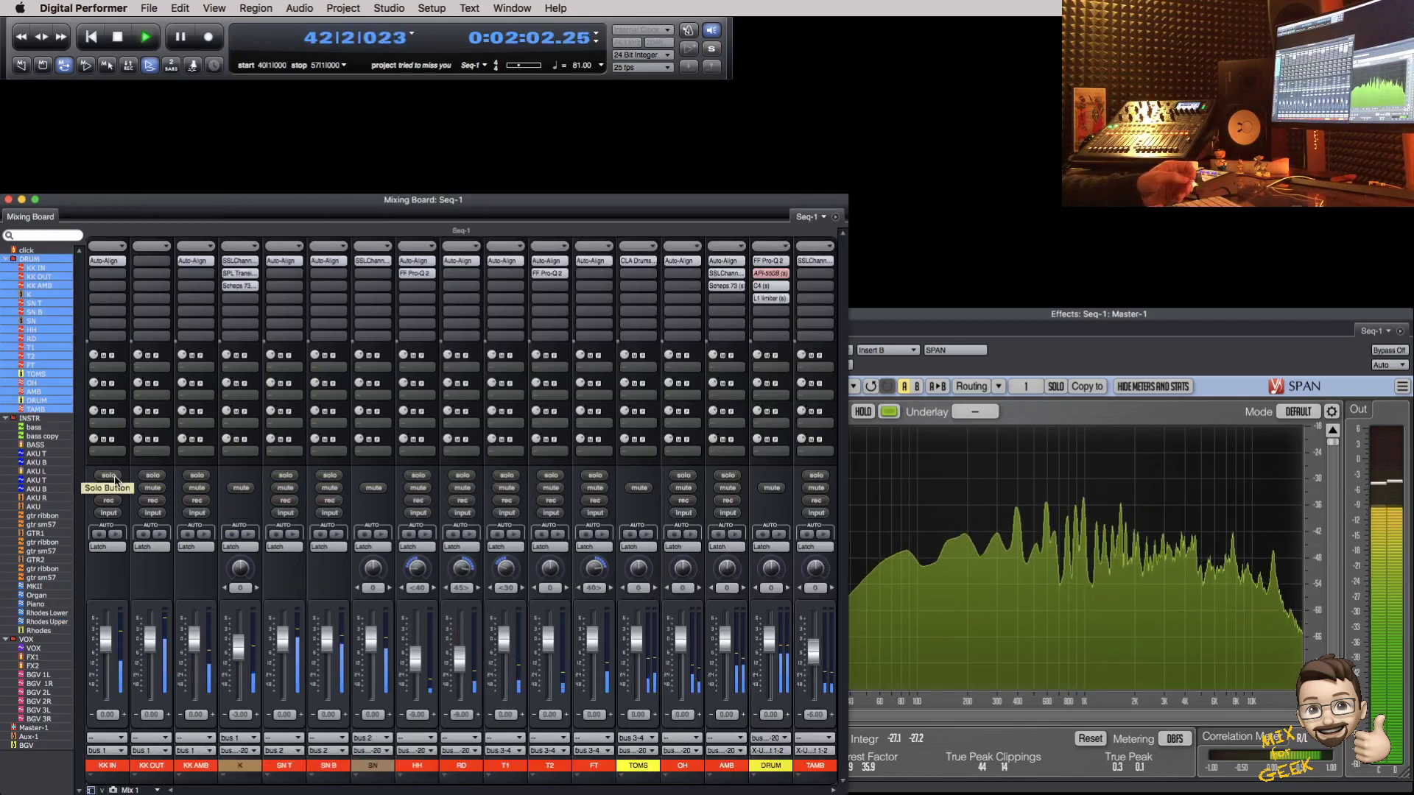
pyautogui.moveTo(109, 476); pyautogui.dragTo(773, 480)
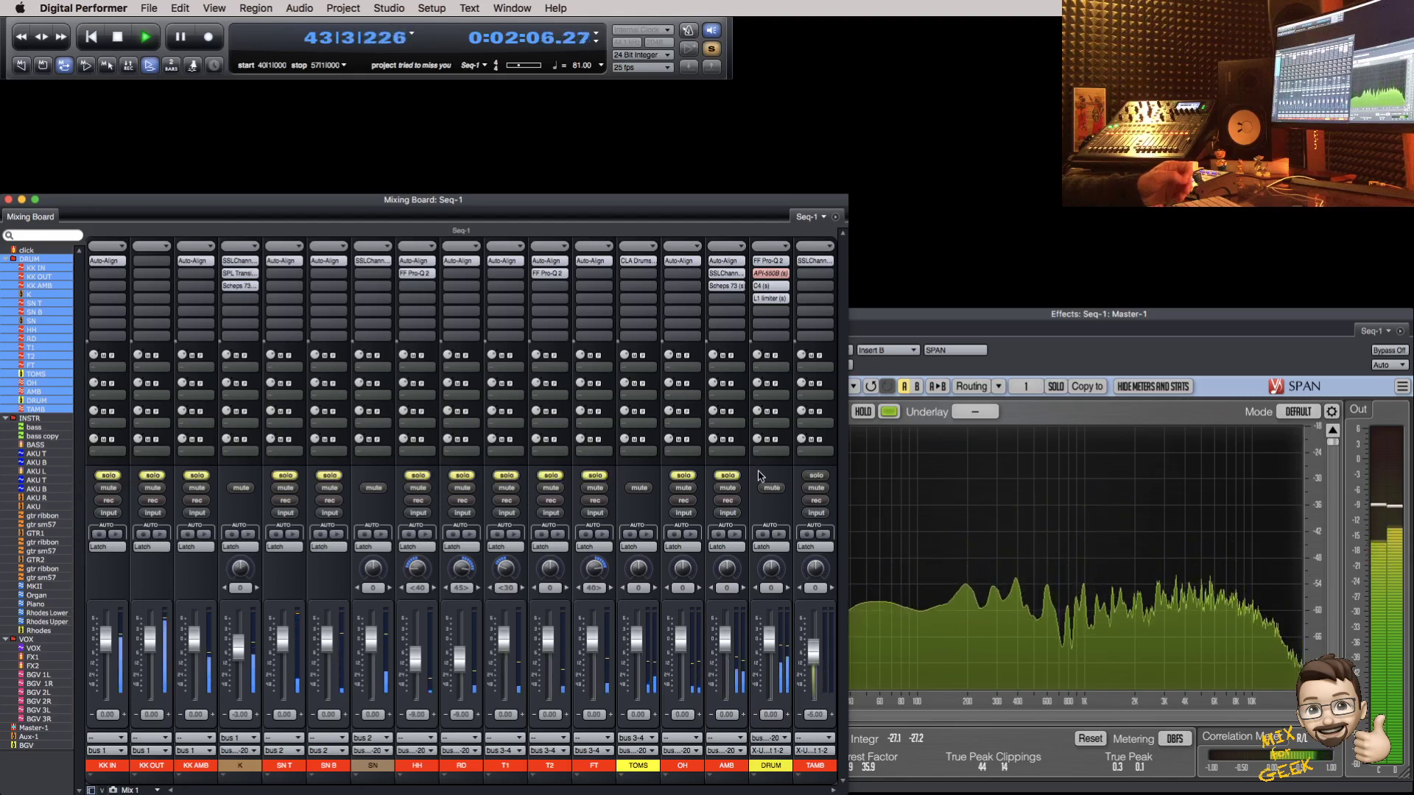
pyautogui.press('space')
# Step: Create an aux track fed by the DRUM channel's first send through a new stereo bundle on bus 15-16
pyautogui.click(782, 422)
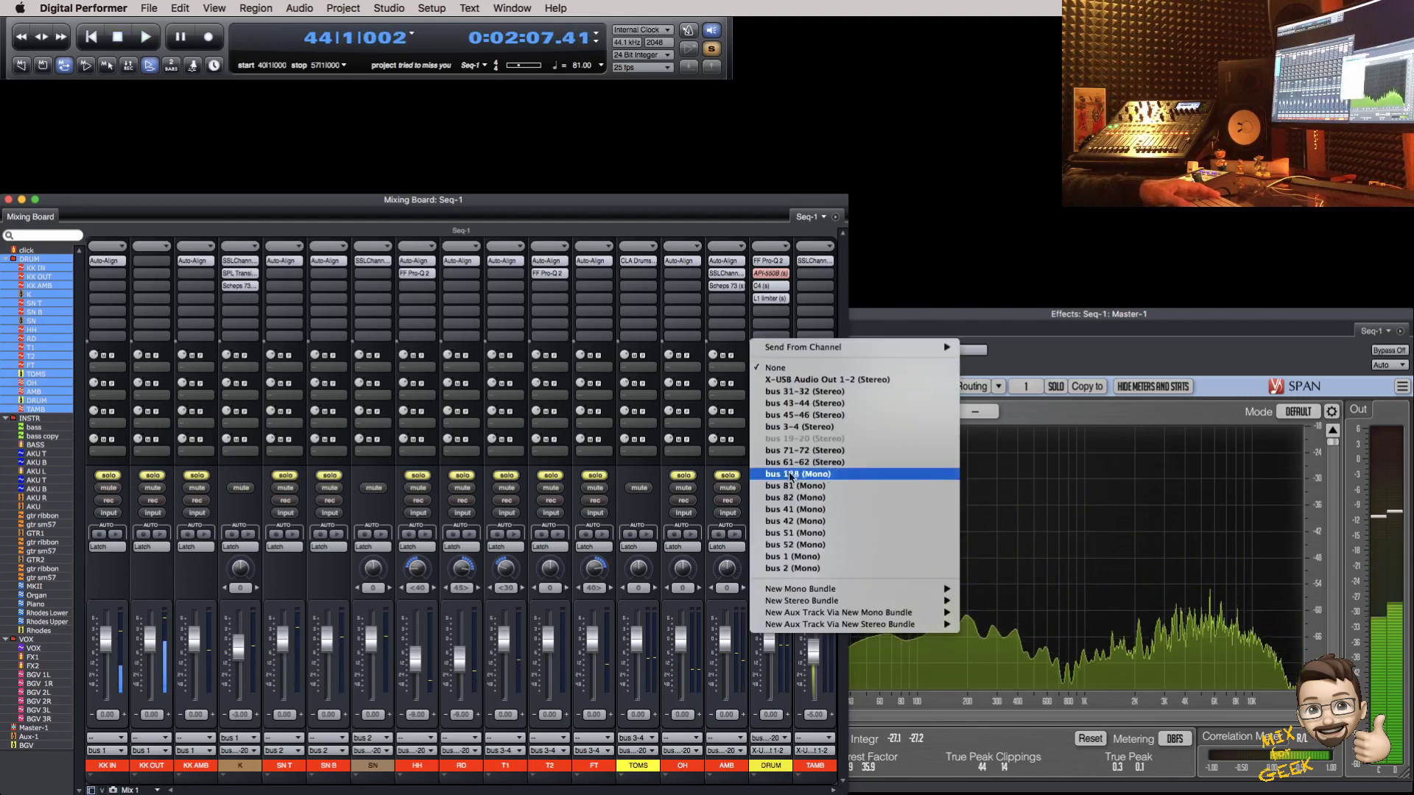
pyautogui.moveTo(814, 625)
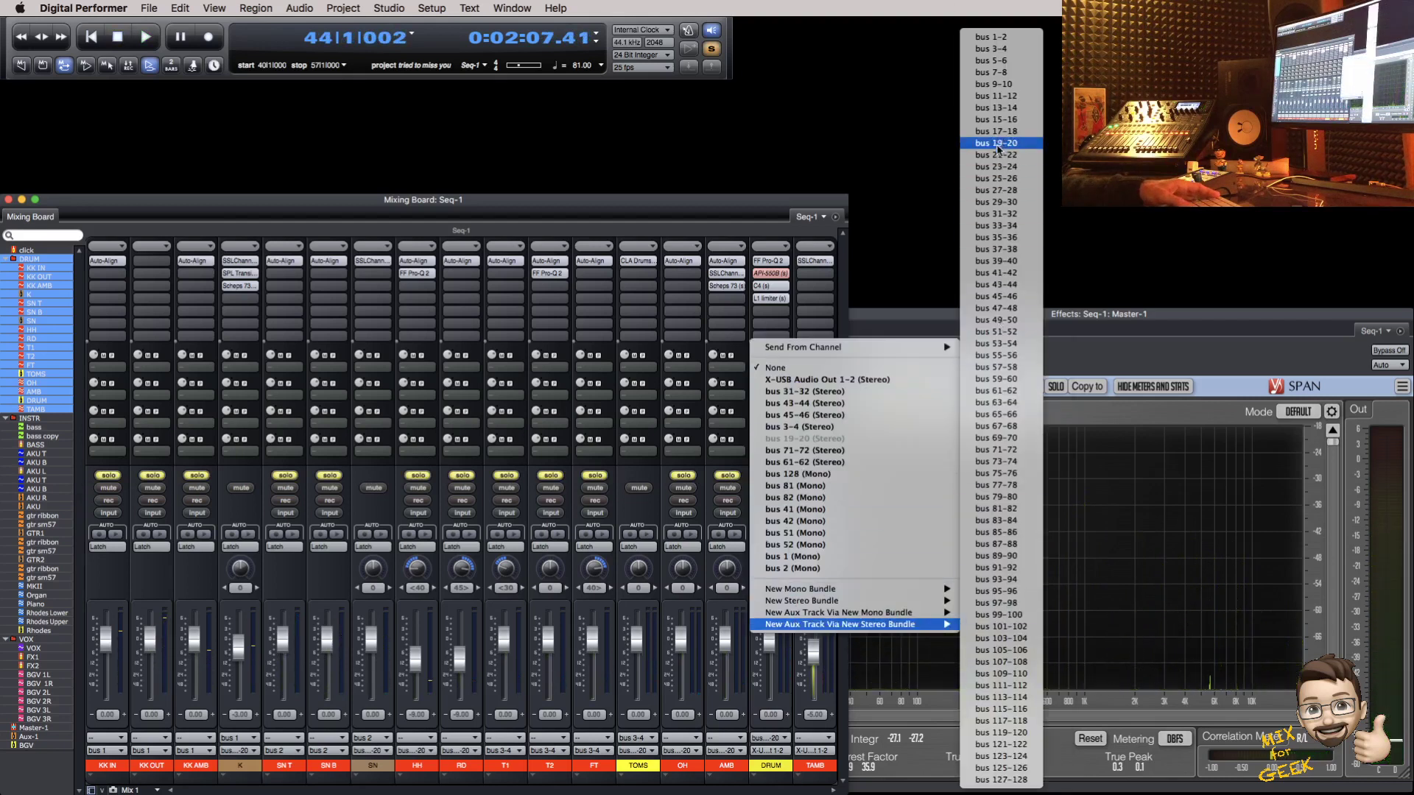
pyautogui.click(1001, 120)
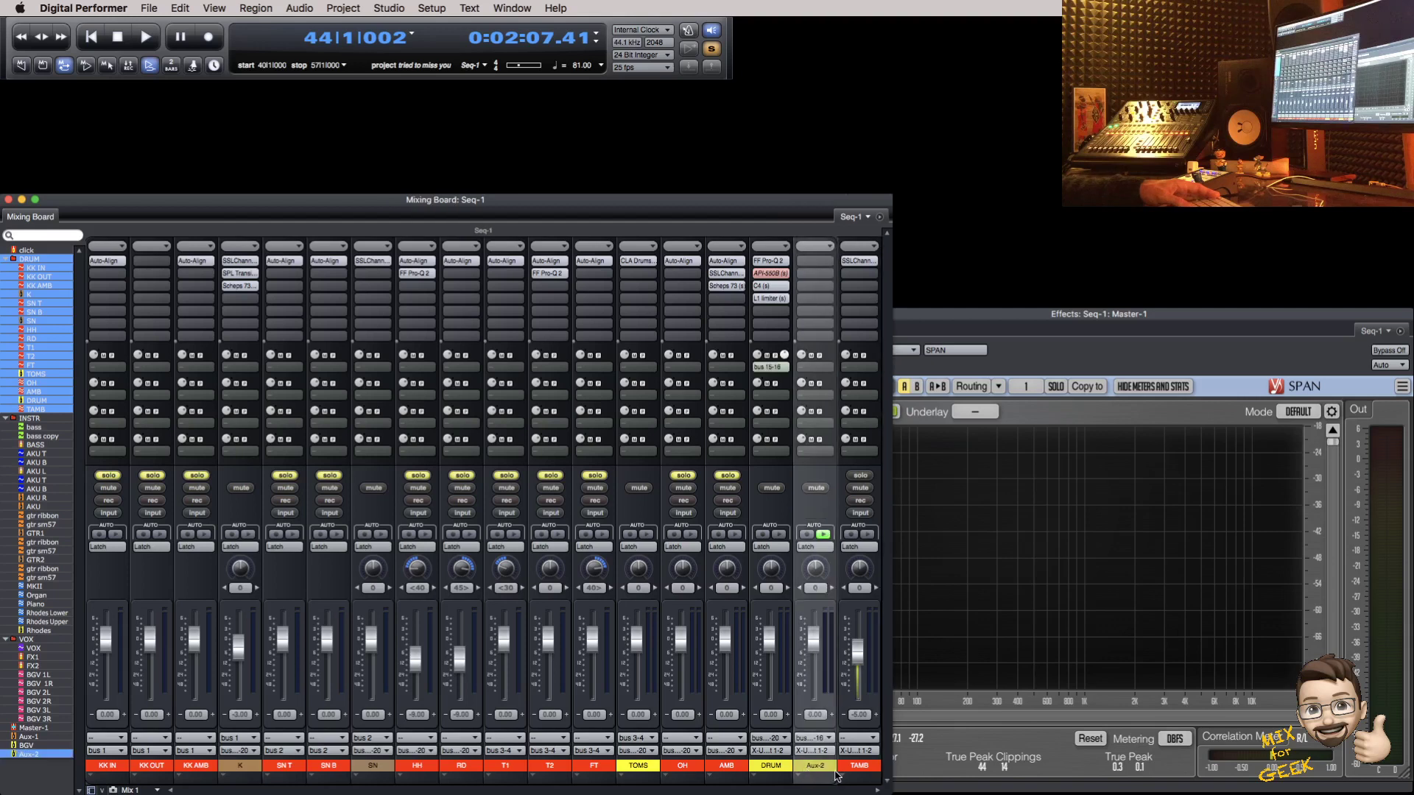
# Step: Place the new aux track after TAMB in the drum group and rename it REV
pyautogui.moveTo(830, 773); pyautogui.dragTo(854, 773)
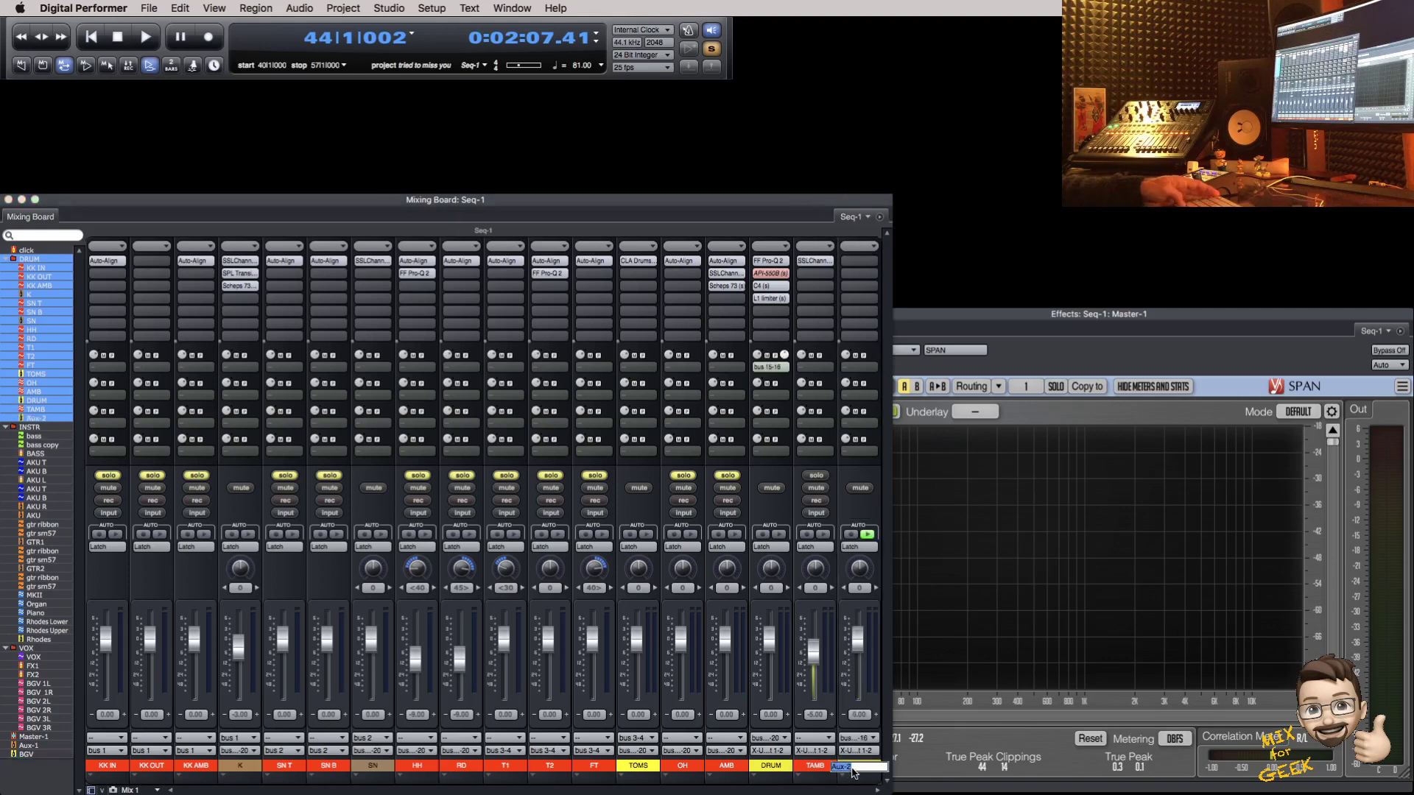
pyautogui.doubleClick(854, 769)
pyautogui.write('REV')
pyautogui.press('Return')
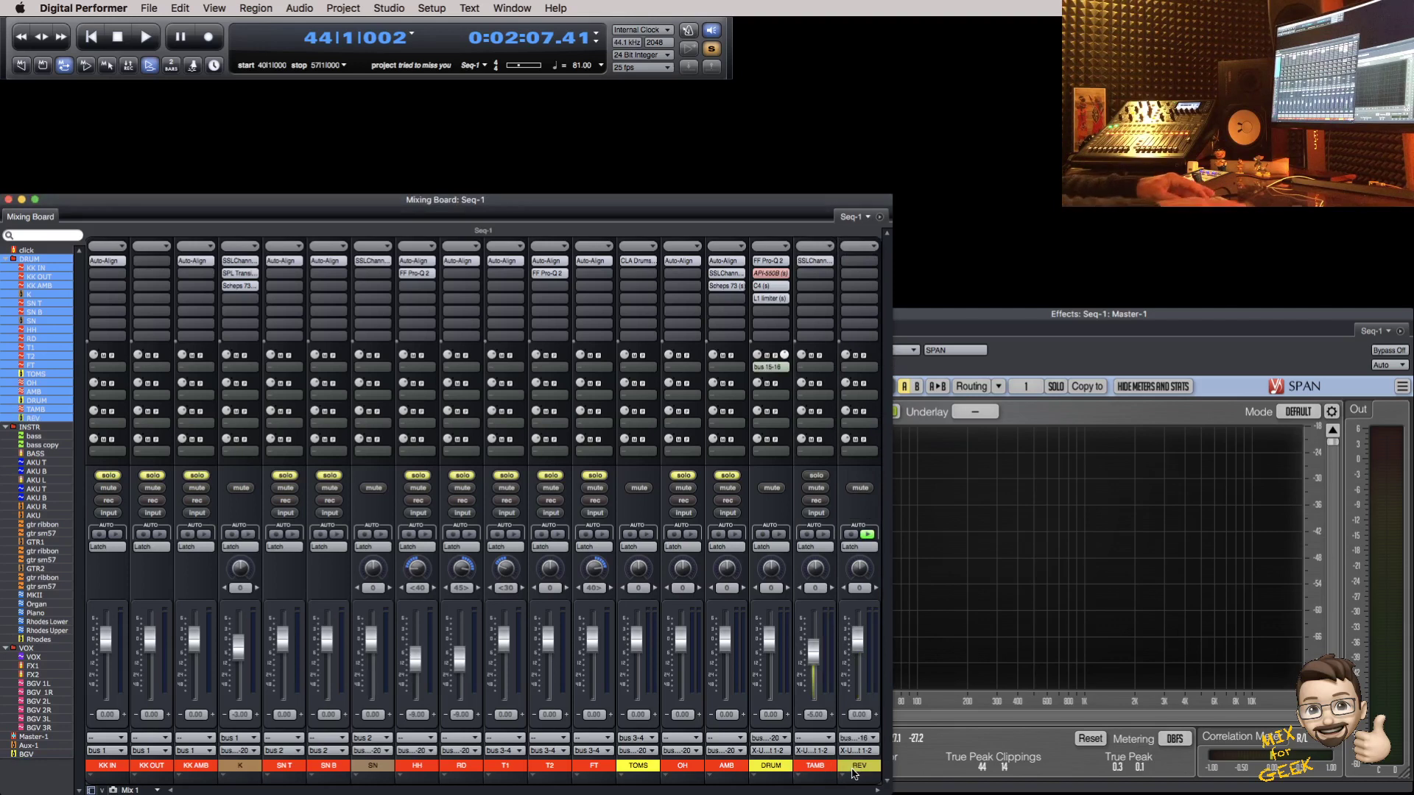
# Step: Insert MOTU's stereo ProVerb on the REV channel and place its window above the mixing board
pyautogui.click(858, 262)
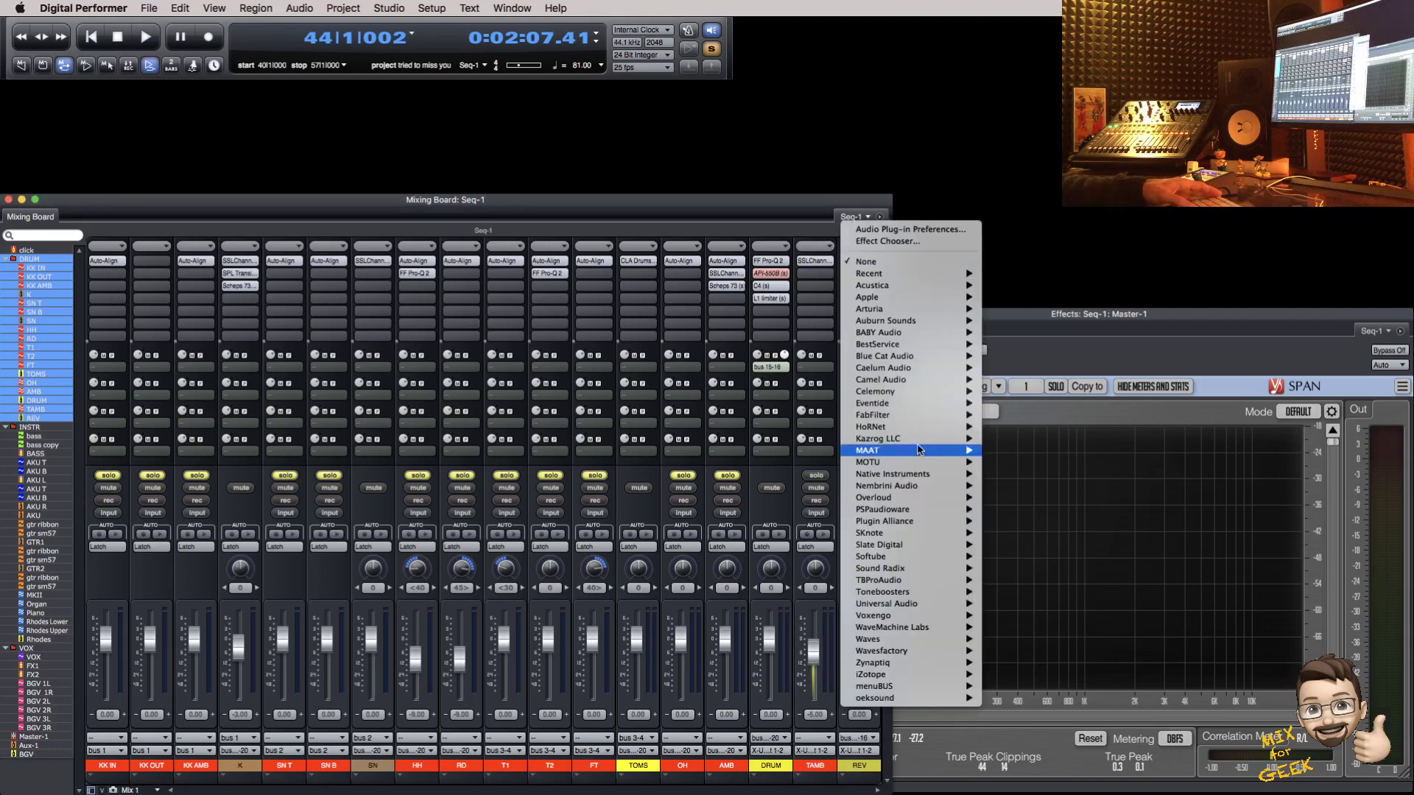
pyautogui.moveTo(950, 462)
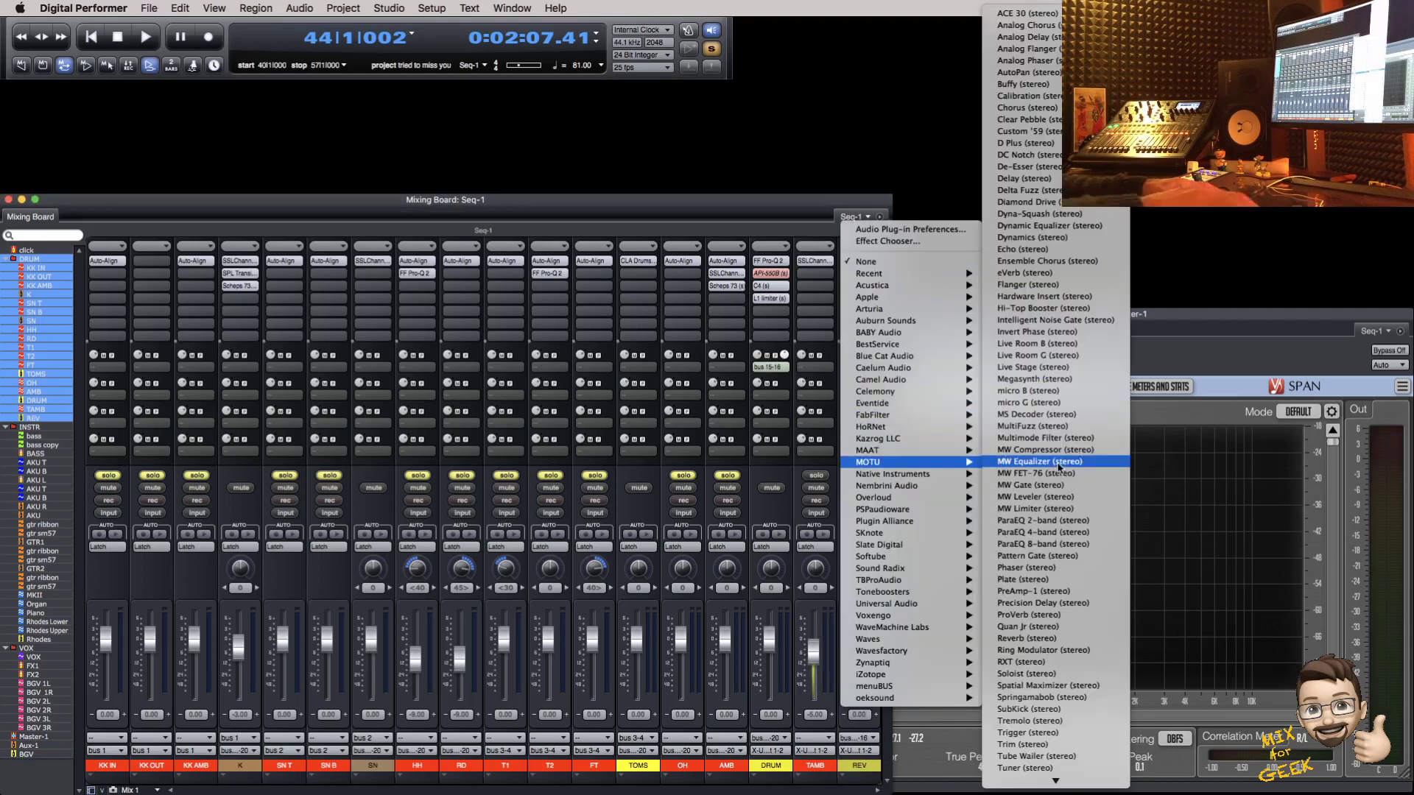
pyautogui.write('pro')
pyautogui.press('Return')
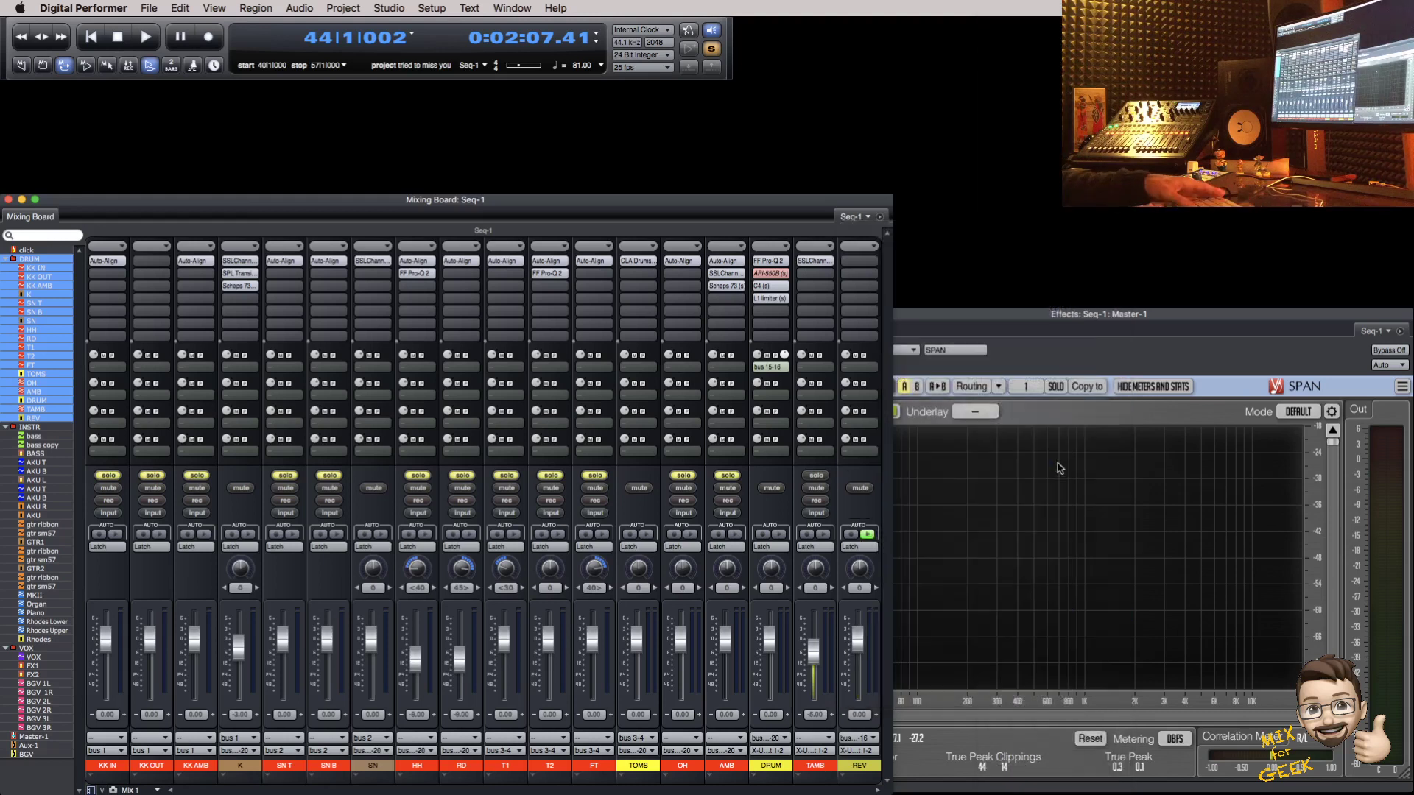
pyautogui.moveTo(758, 144); pyautogui.dragTo(955, 96)
# Step: Switch DRUM's reverb send to pre-fader, pull the DRUM fader fully down, and play the reverb return alone
pyautogui.click(504, 200)
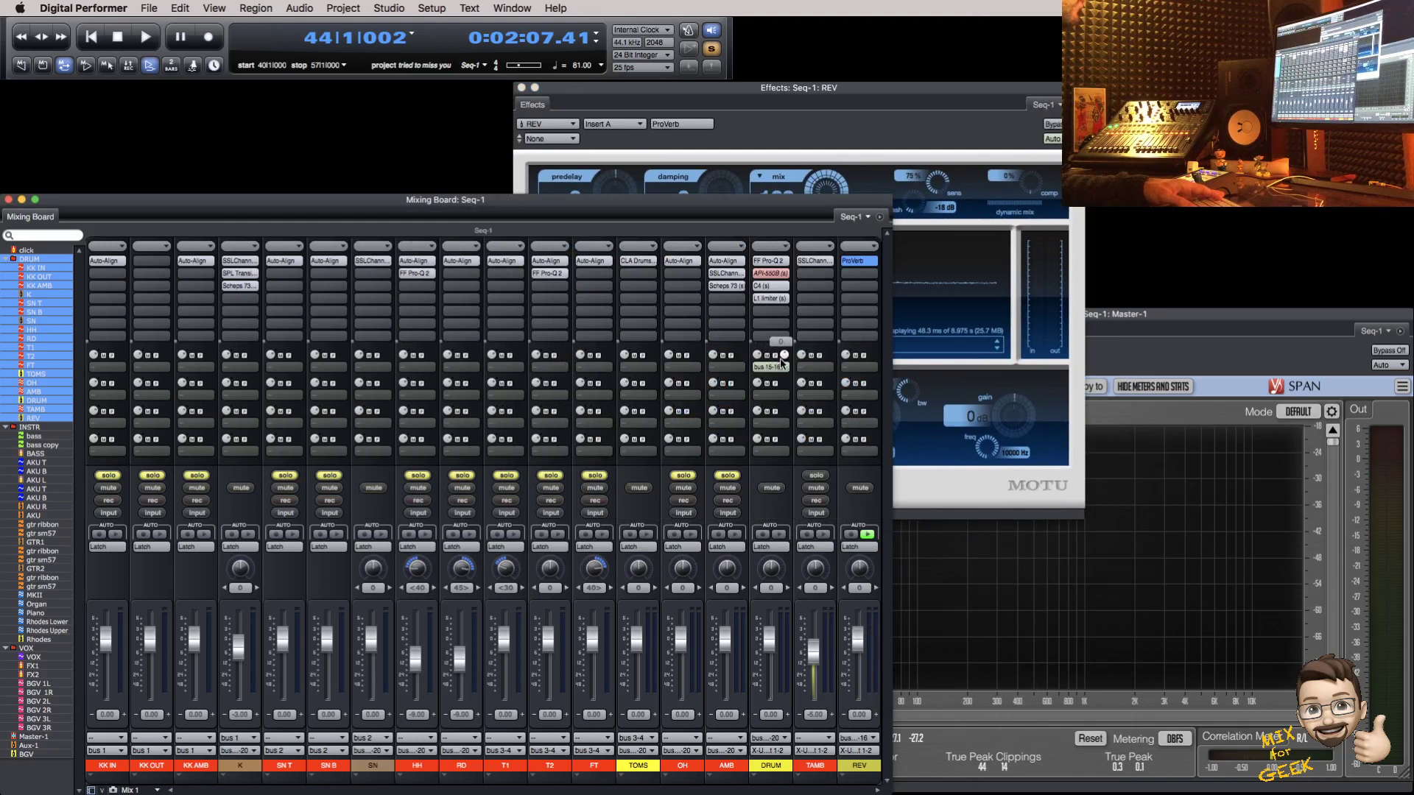
pyautogui.moveTo(773, 657); pyautogui.dragTo(770, 759)
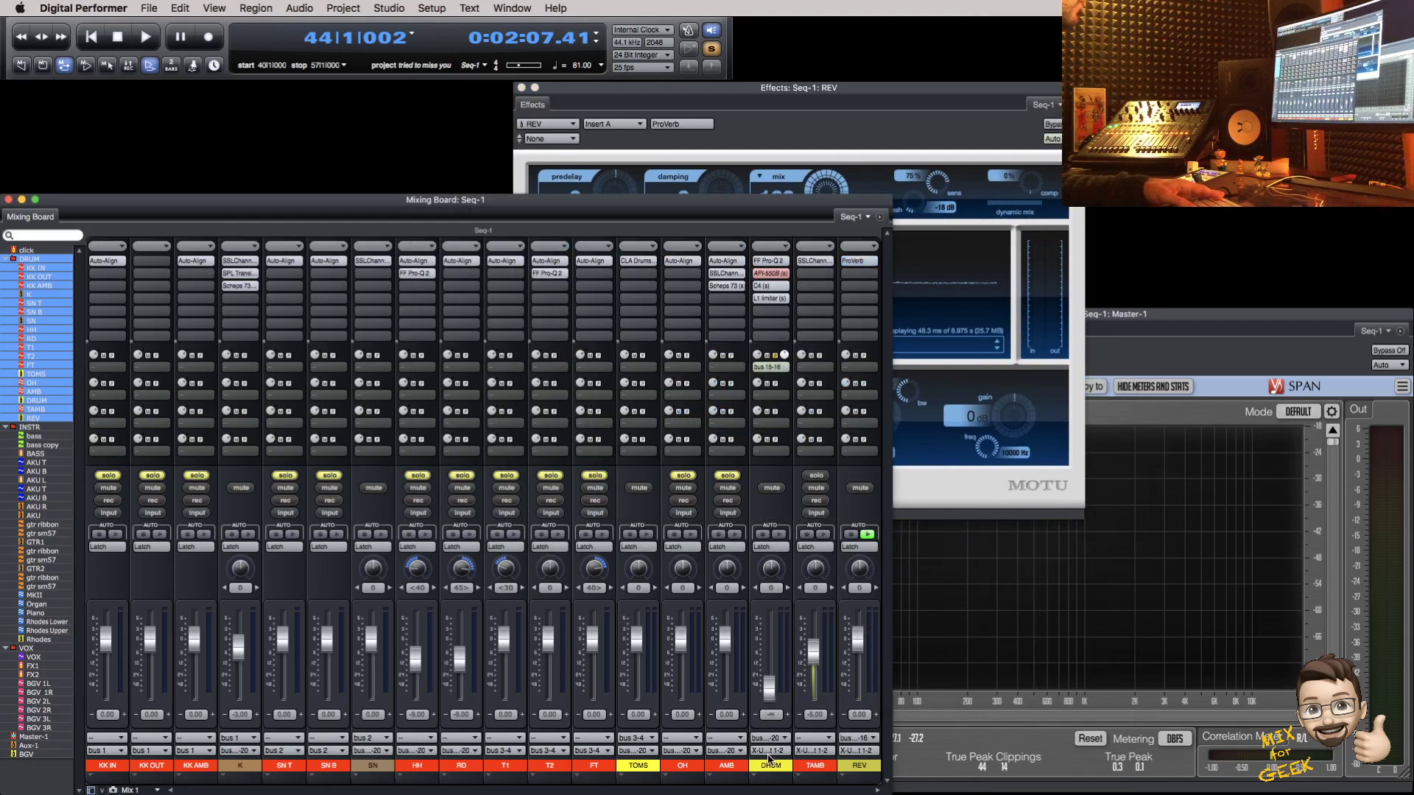
pyautogui.press('space')
# Step: Load the user BRICASTI M7 preset "5 Ambiences 09 Small & Bright M-to-S" into ProVerb
pyautogui.click(947, 100)
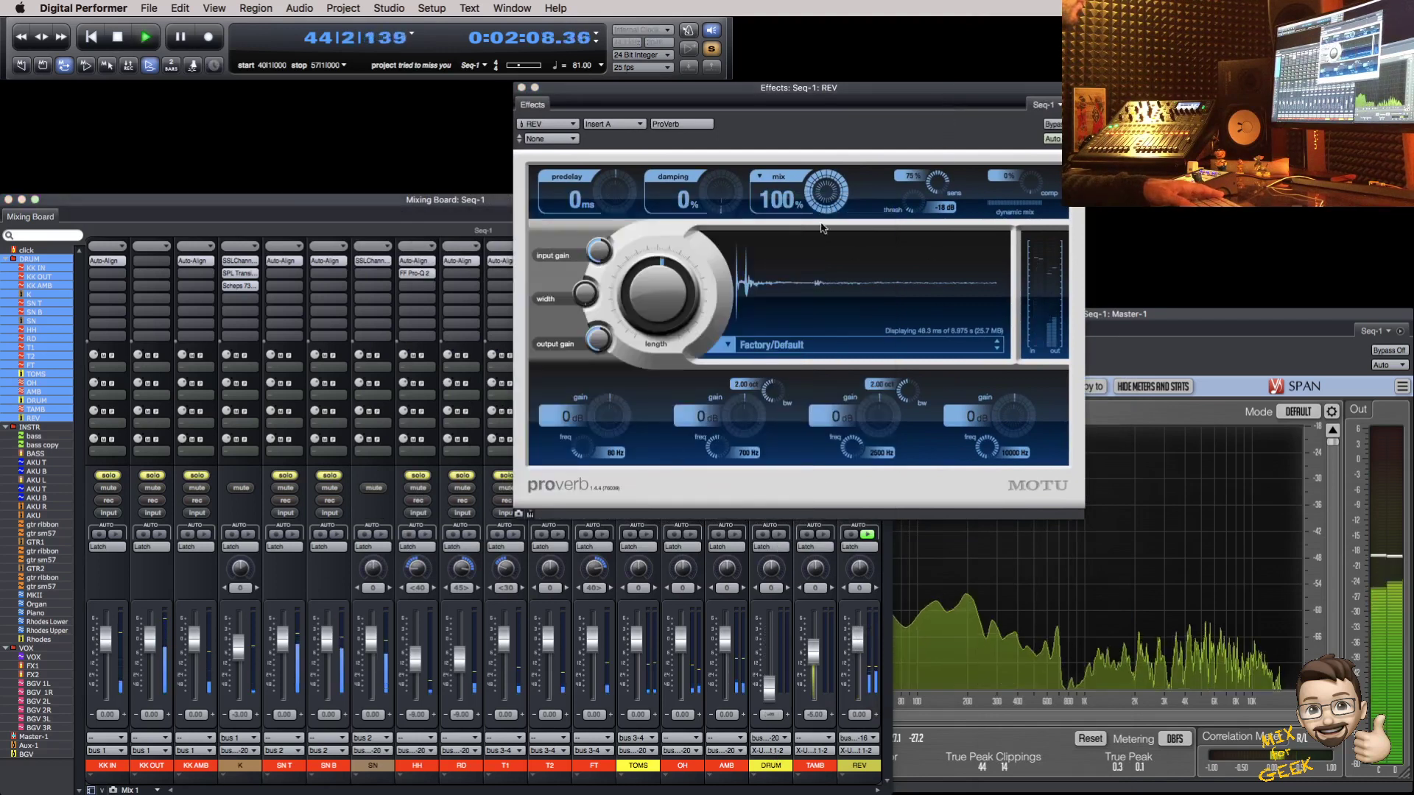
pyautogui.click(740, 345)
pyautogui.moveTo(806, 364)
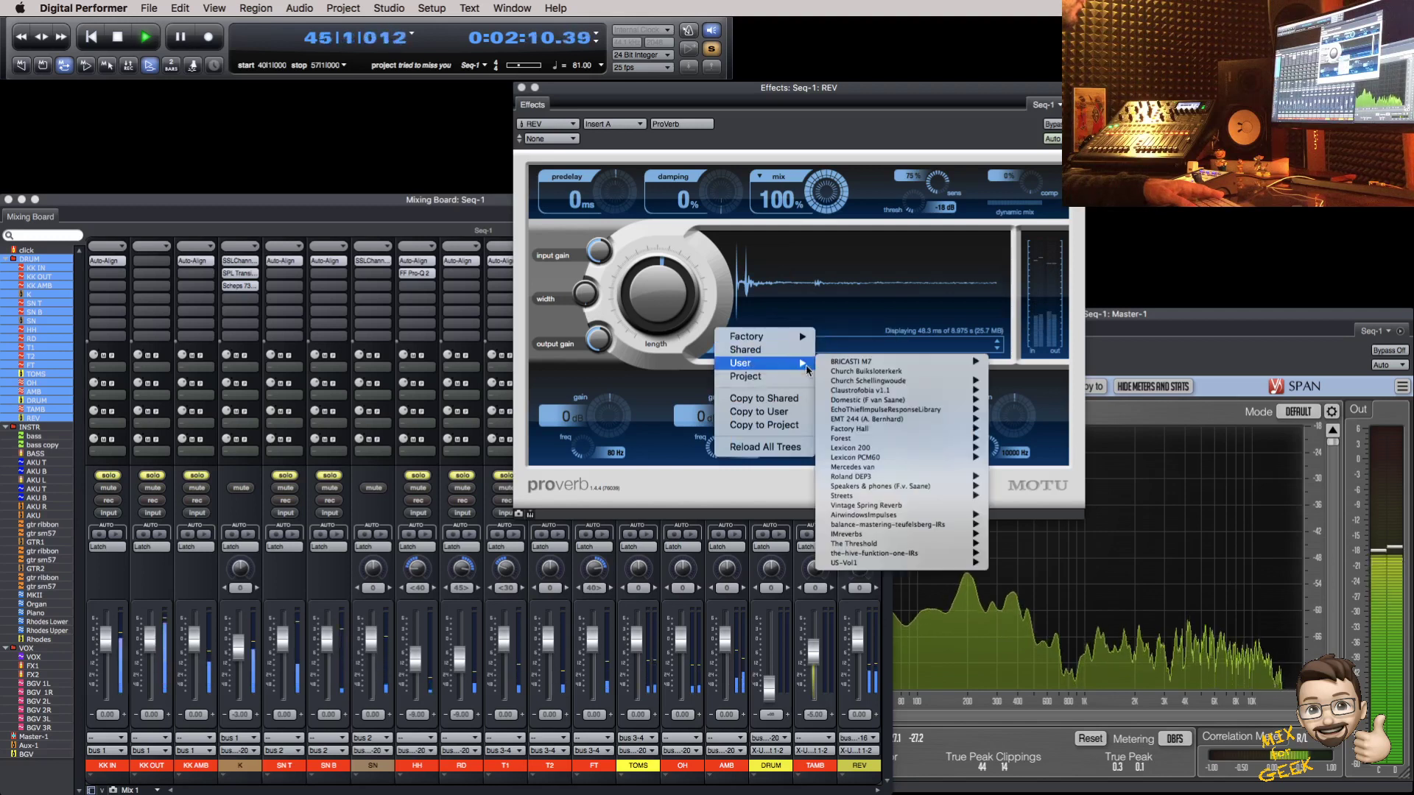
pyautogui.moveTo(910, 363)
pyautogui.moveTo(1050, 366)
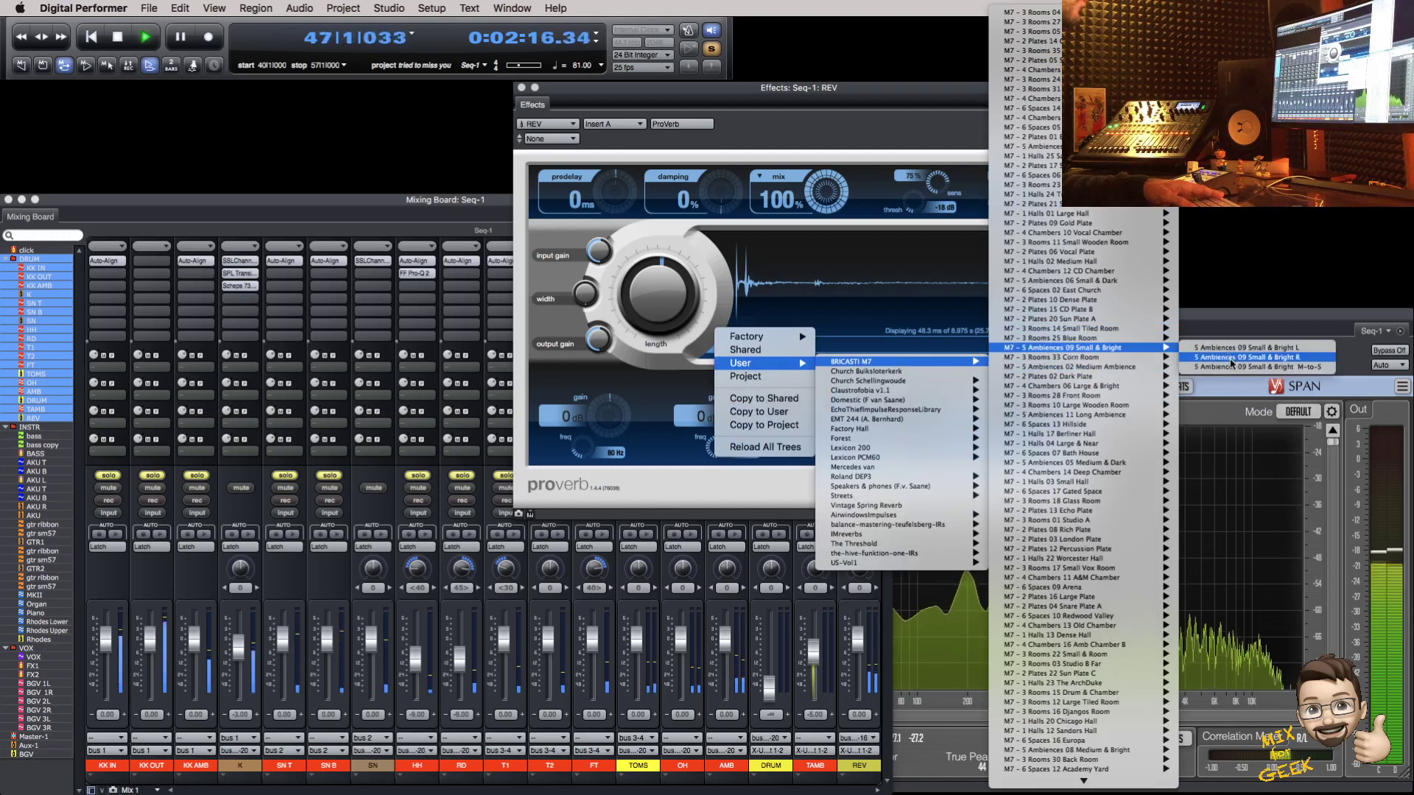
pyautogui.click(1235, 366)
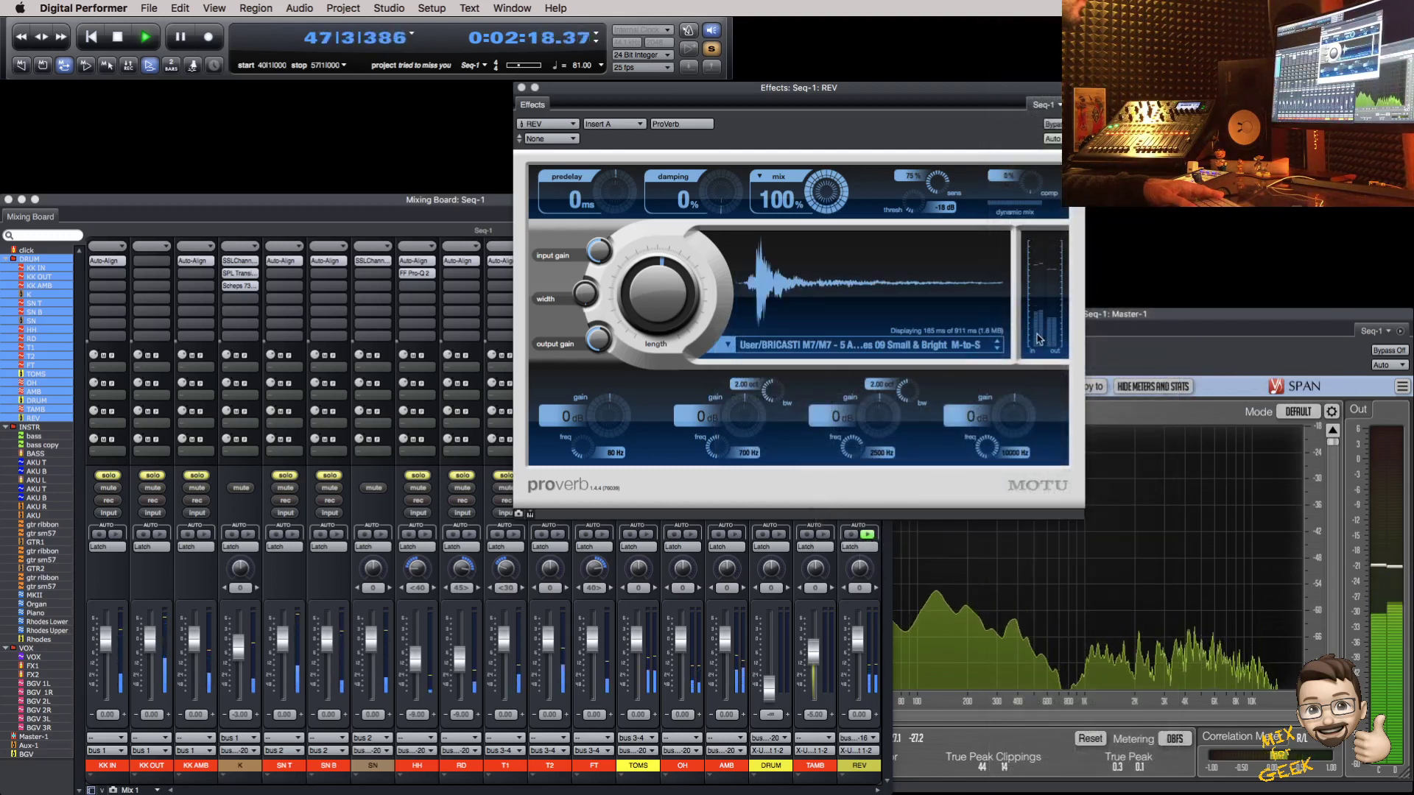
# Step: Cut ProVerb's lowest EQ band to -9 dB while the drum reverb plays, and close its window with playback stopped
pyautogui.moveTo(929, 101); pyautogui.dragTo(929, 107)
pyautogui.moveTo(608, 421); pyautogui.dragTo(580, 460)
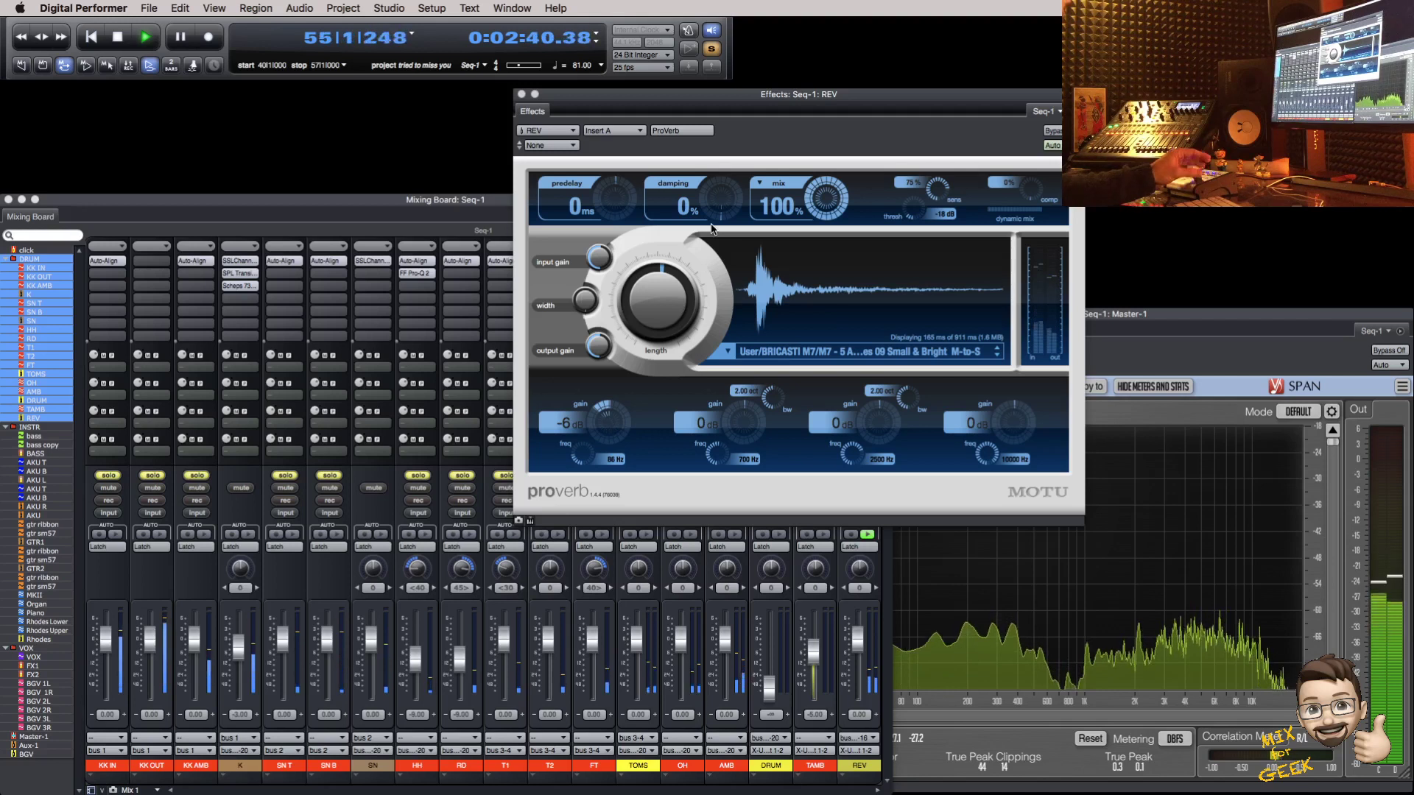
pyautogui.press('space')
pyautogui.press('space')
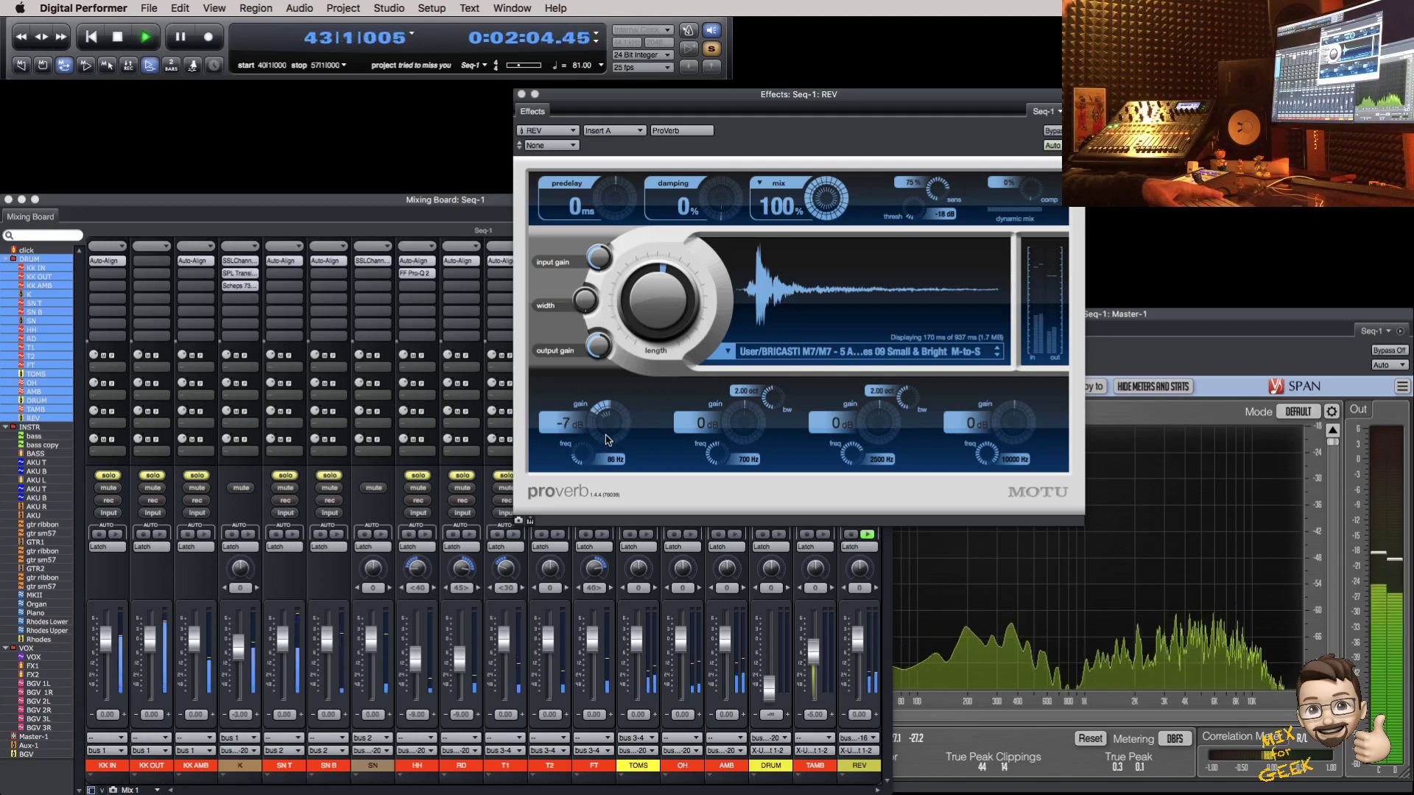
pyautogui.moveTo(607, 428); pyautogui.dragTo(607, 427)
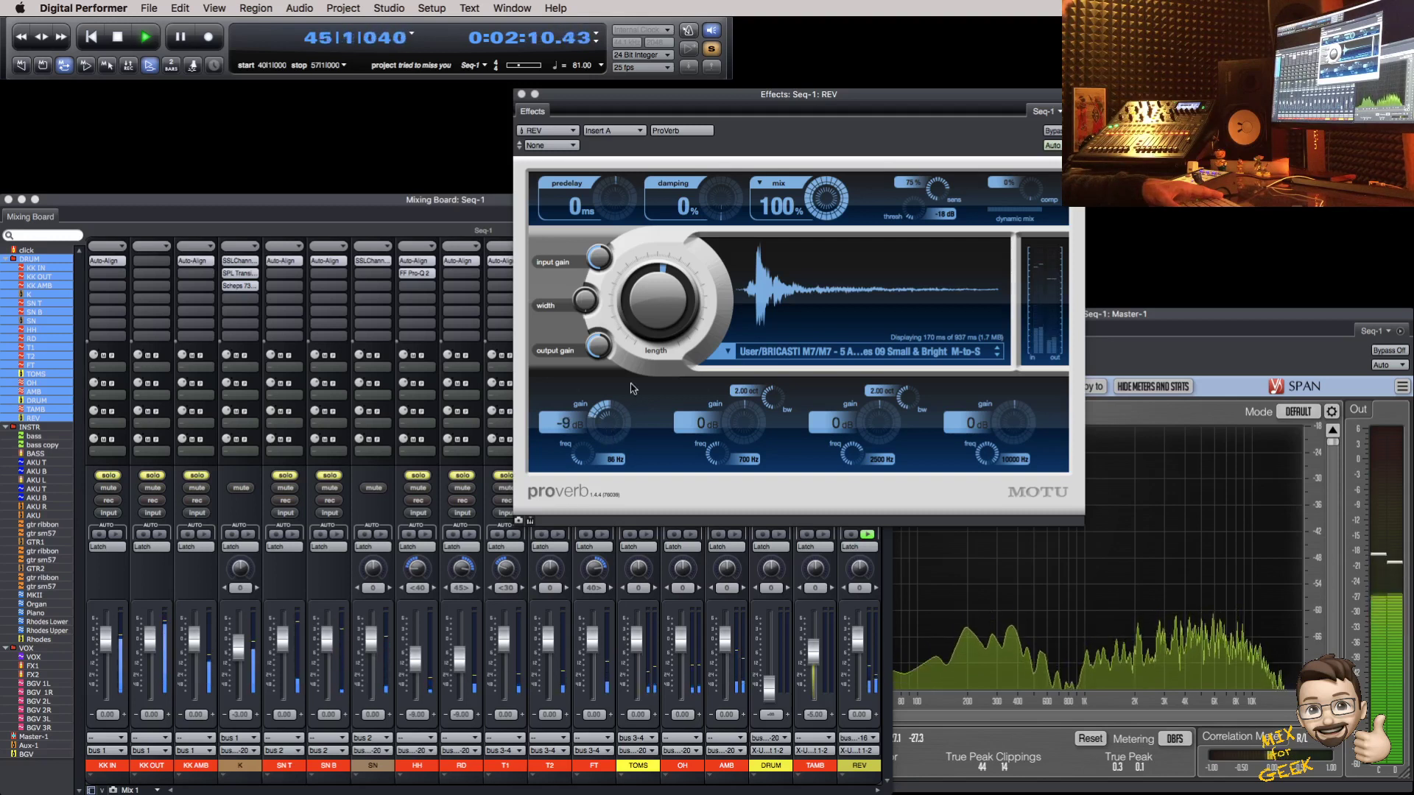
pyautogui.press('space')
pyautogui.press('super+w')
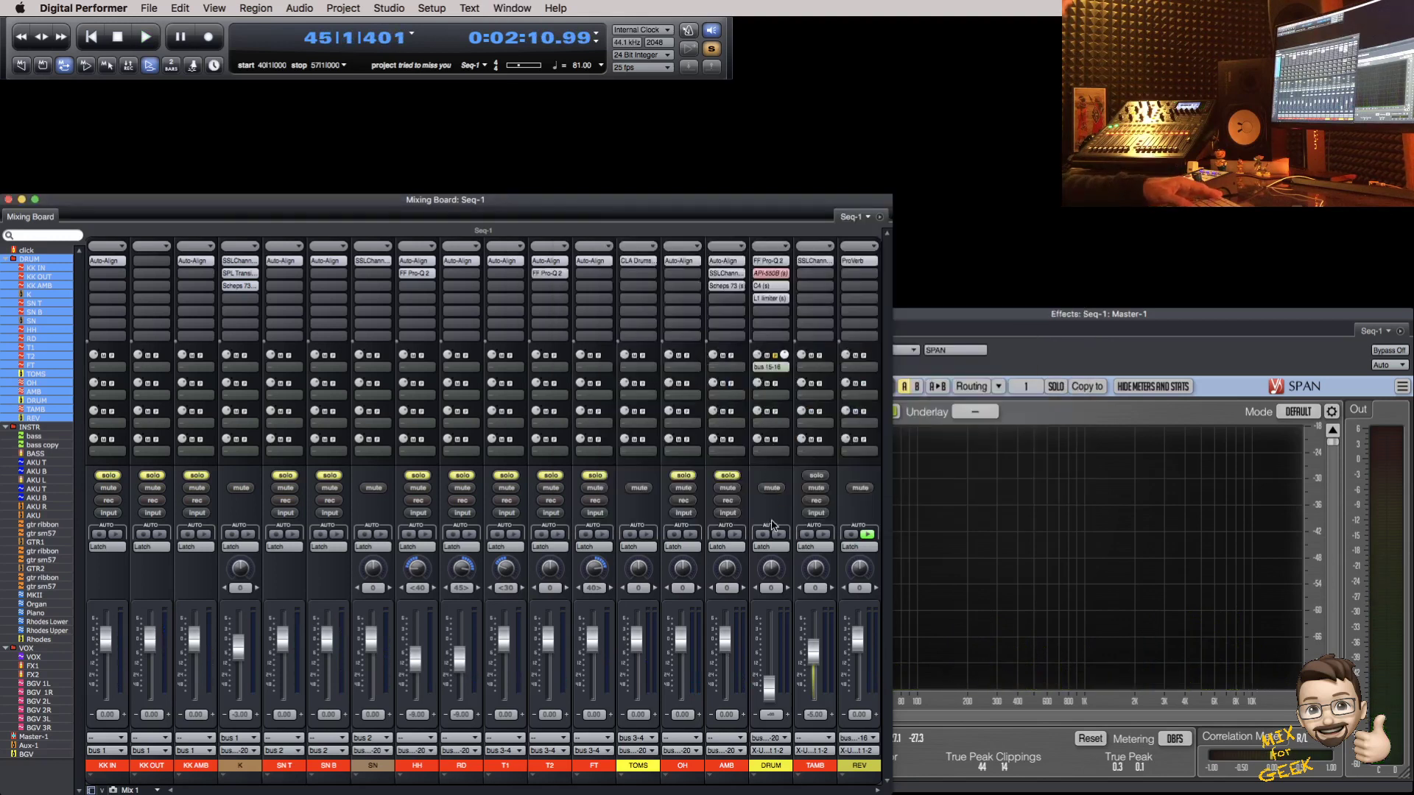
# Step: Restore the DRUM fader to 0 with a post-fader send, and compare the drums with the REV fader fully down and at 0
pyautogui.keyDown('alt'); pyautogui.click(769, 638); pyautogui.keyUp('alt')
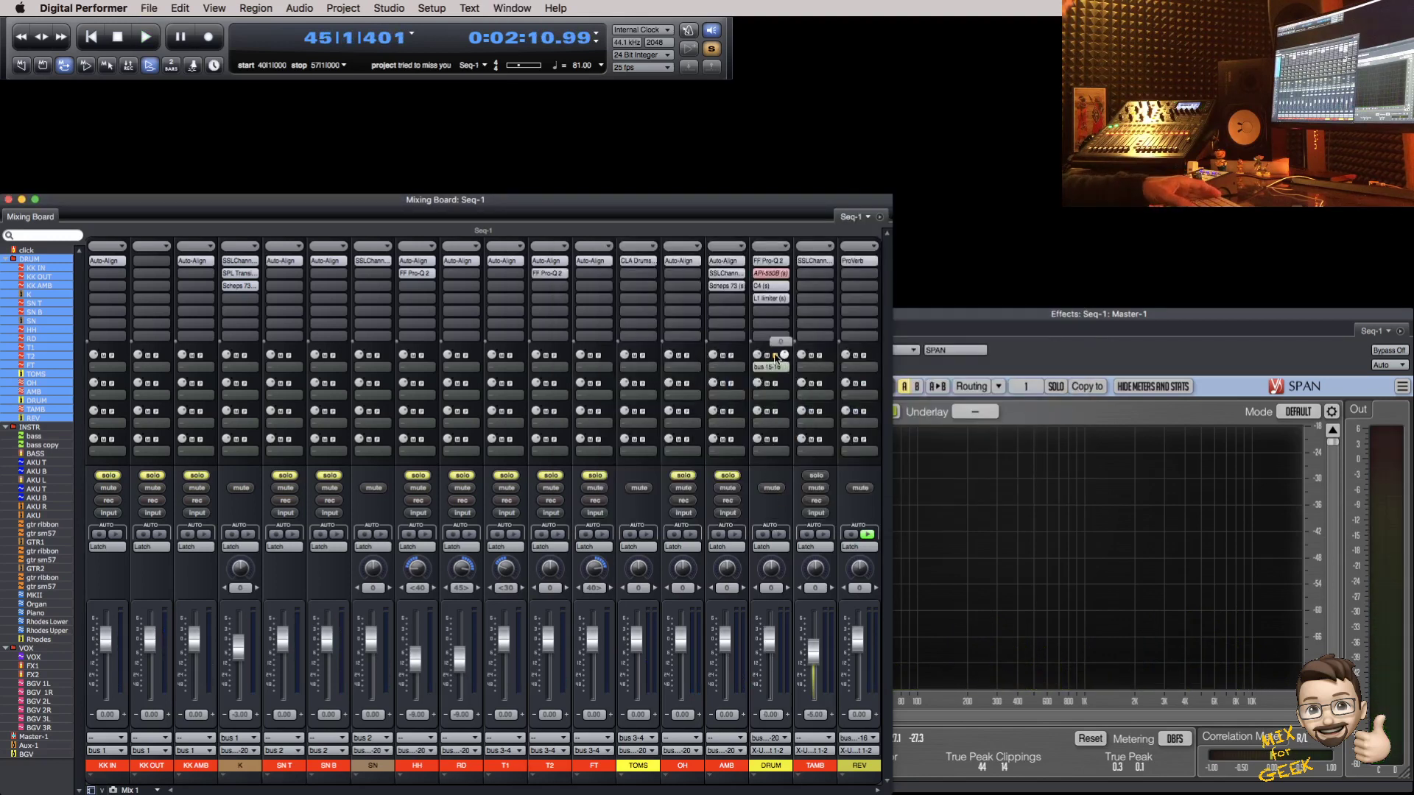
pyautogui.press('space')
pyautogui.moveTo(858, 638); pyautogui.dragTo(858, 693)
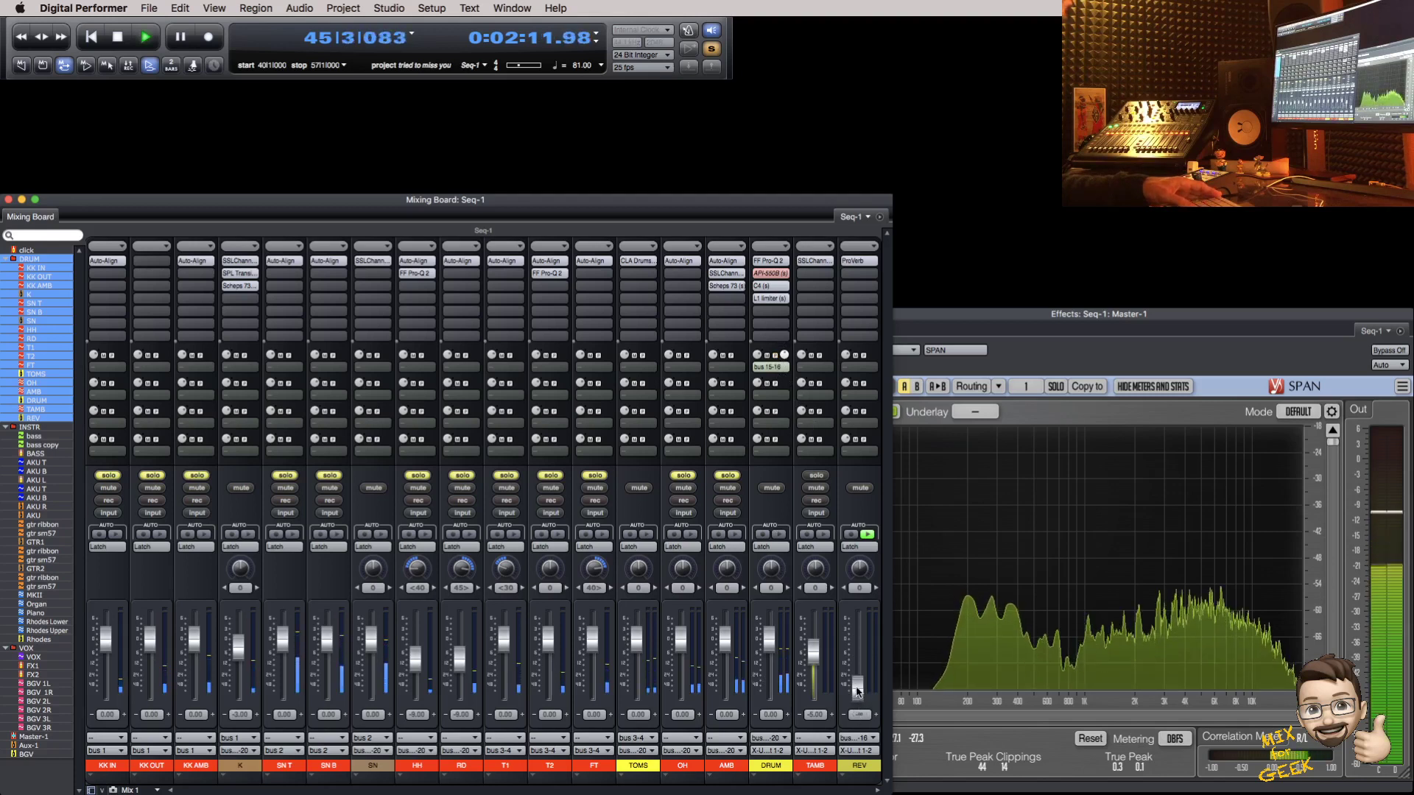
pyautogui.keyDown('alt'); pyautogui.click(857, 690); pyautogui.keyUp('alt')
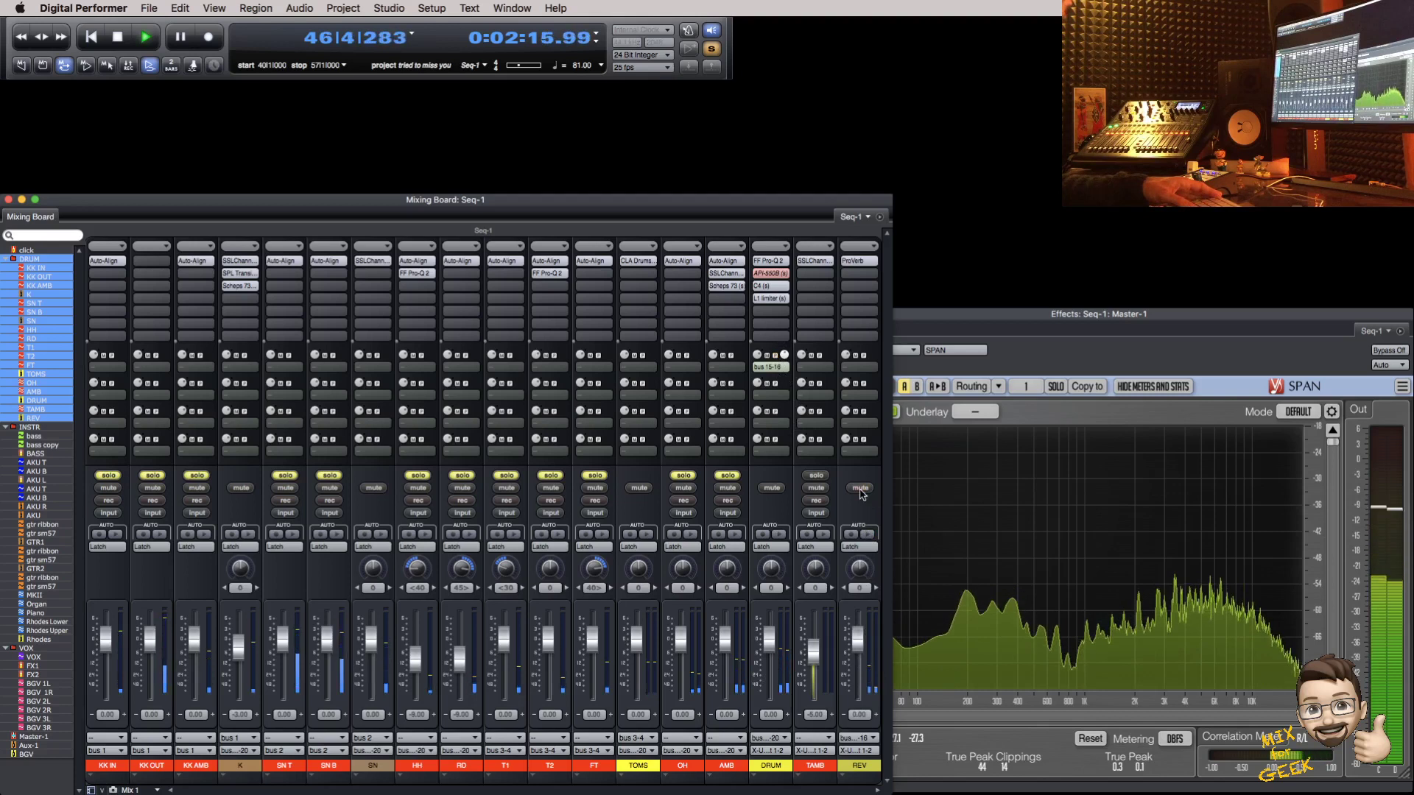
# Step: Set the REV fader to +3 and compare the soloed drums with REV muted and unmuted
pyautogui.moveTo(858, 637)
pyautogui.mouseDown()
pyautogui.moveTo(860, 617)
pyautogui.moveTo(857, 630)
pyautogui.mouseUp()
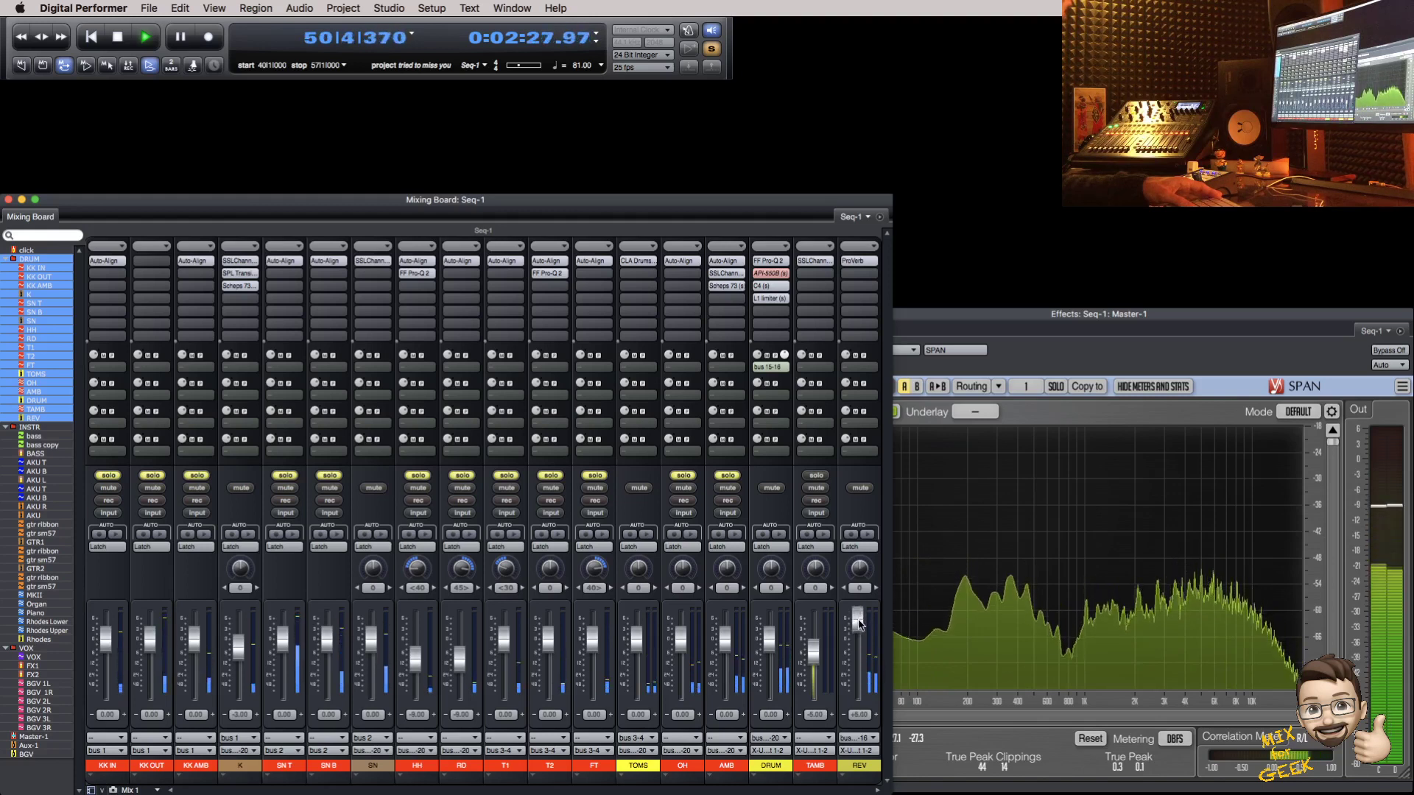
pyautogui.moveTo(858, 631); pyautogui.dragTo(857, 638)
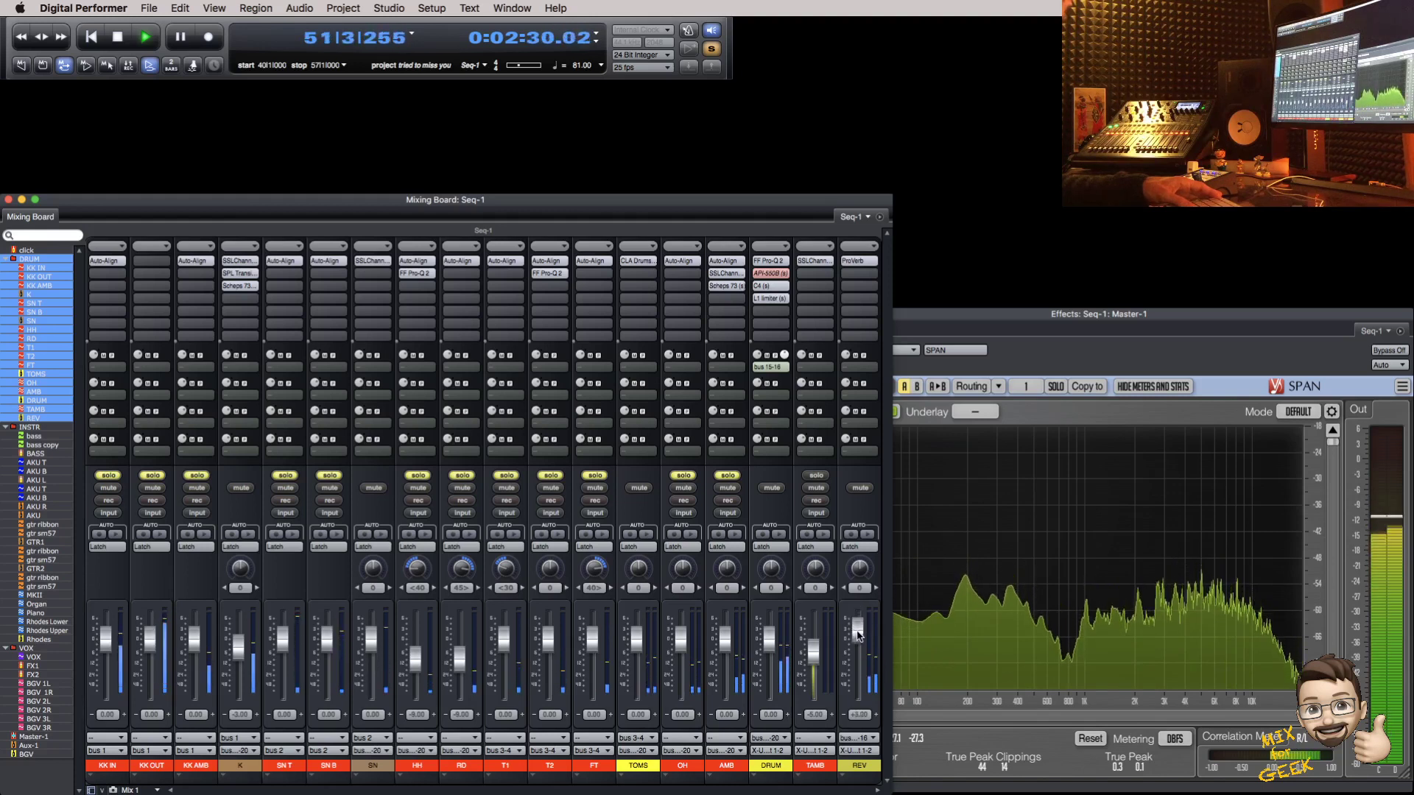
pyautogui.click(860, 488)
pyautogui.click(860, 488)
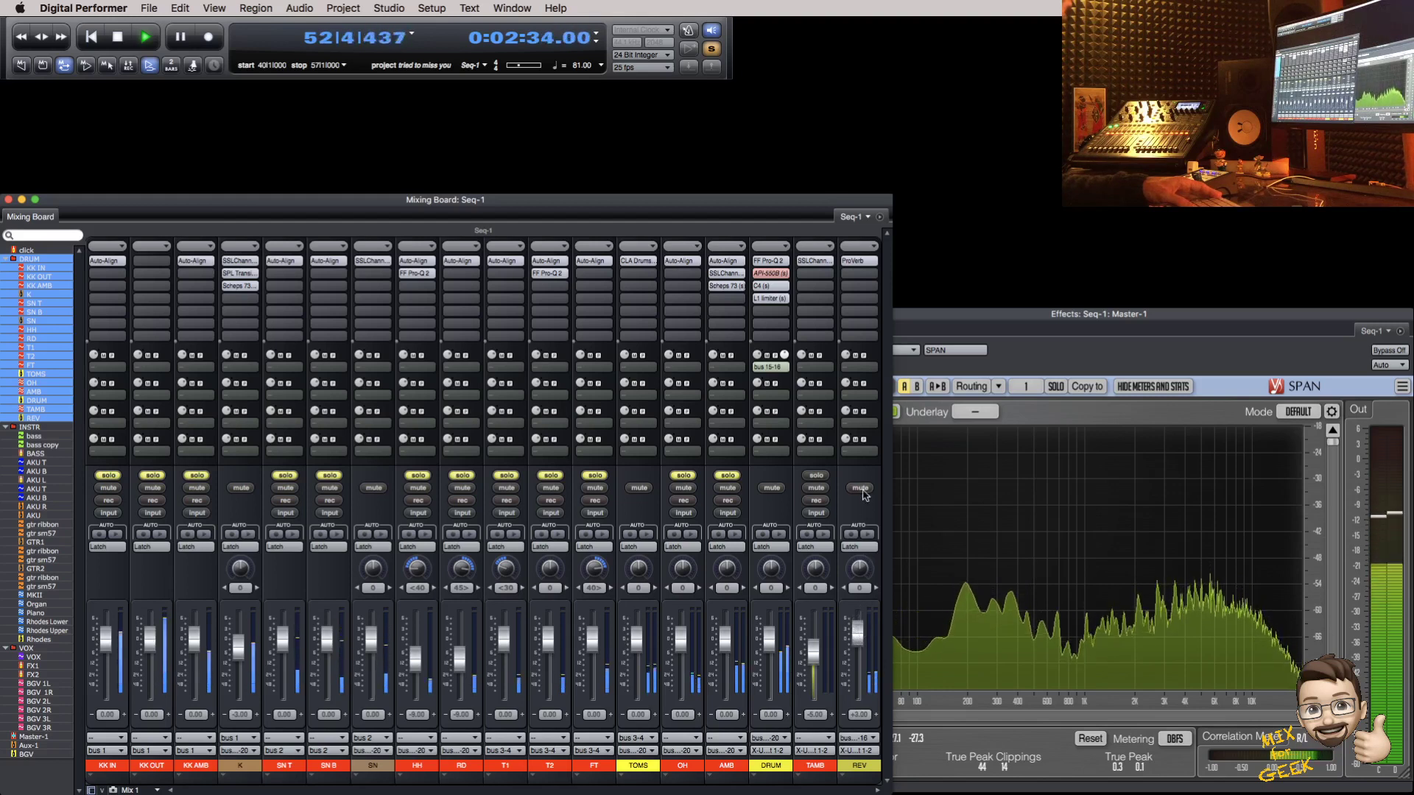
pyautogui.click(860, 488)
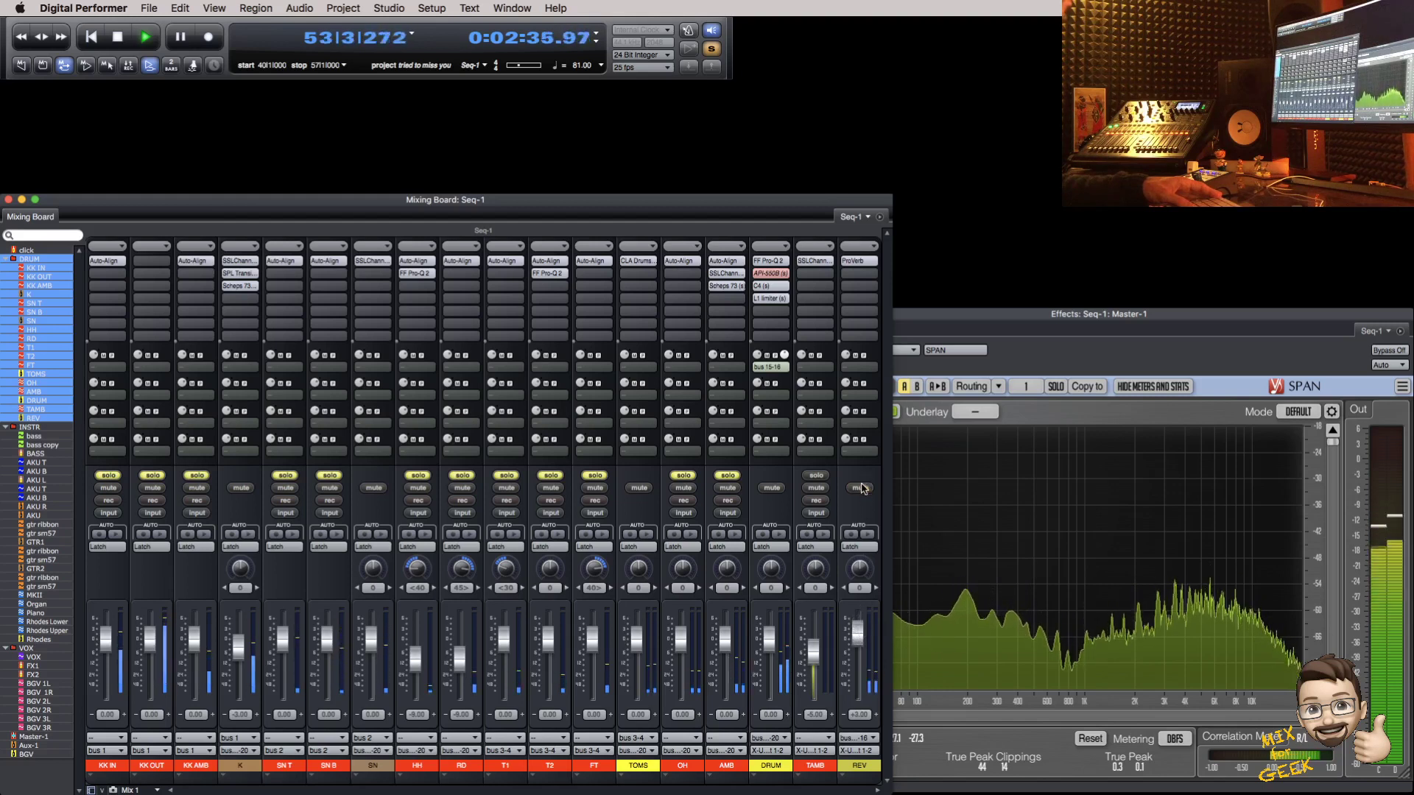
# Step: Solo TAMB to add a boosted send to bus 15-16, and trim the send level against the unsoloed mix
pyautogui.click(814, 475)
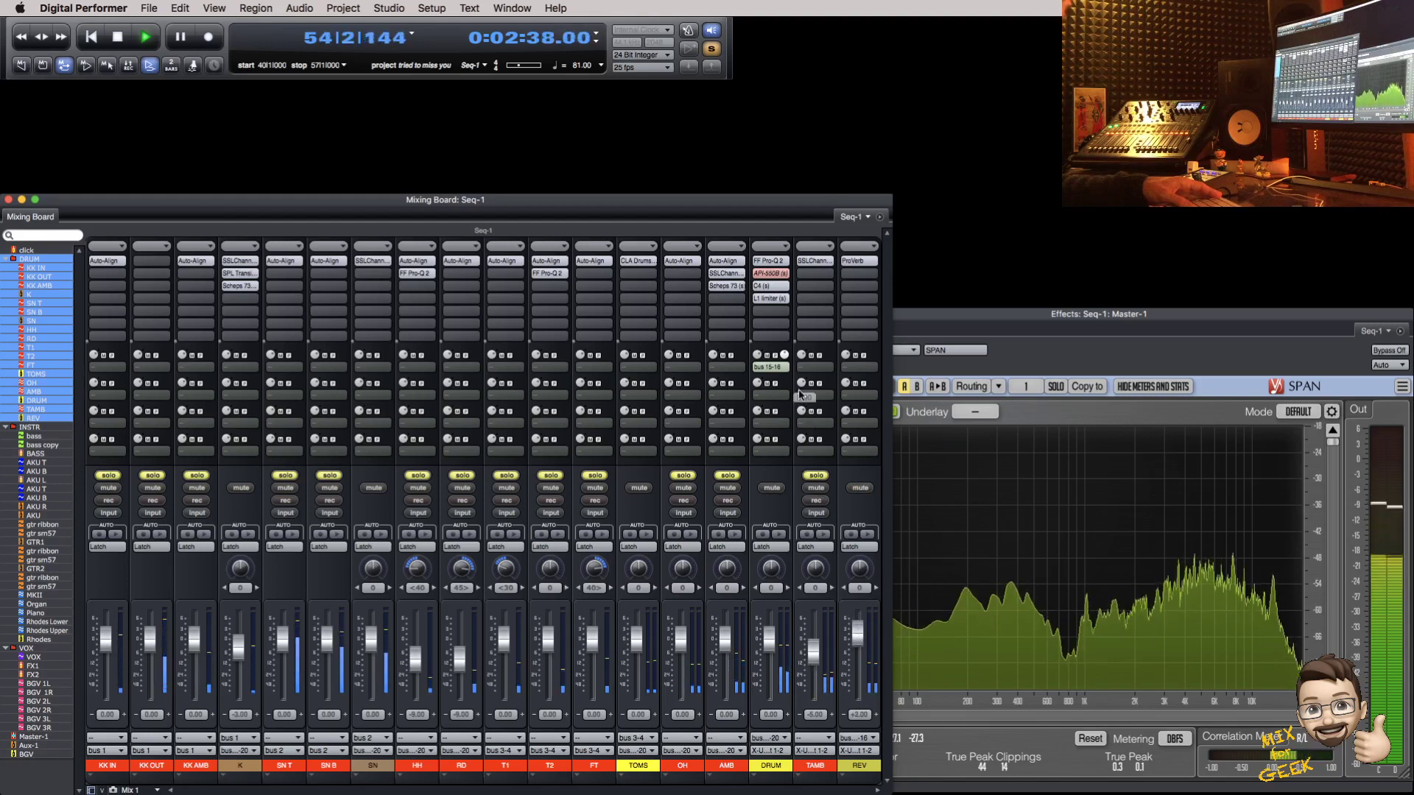
pyautogui.keyDown('alt'); pyautogui.click(813, 474); pyautogui.keyUp('alt')
pyautogui.moveTo(770, 367); pyautogui.dragTo(813, 328)
pyautogui.moveTo(807, 354)
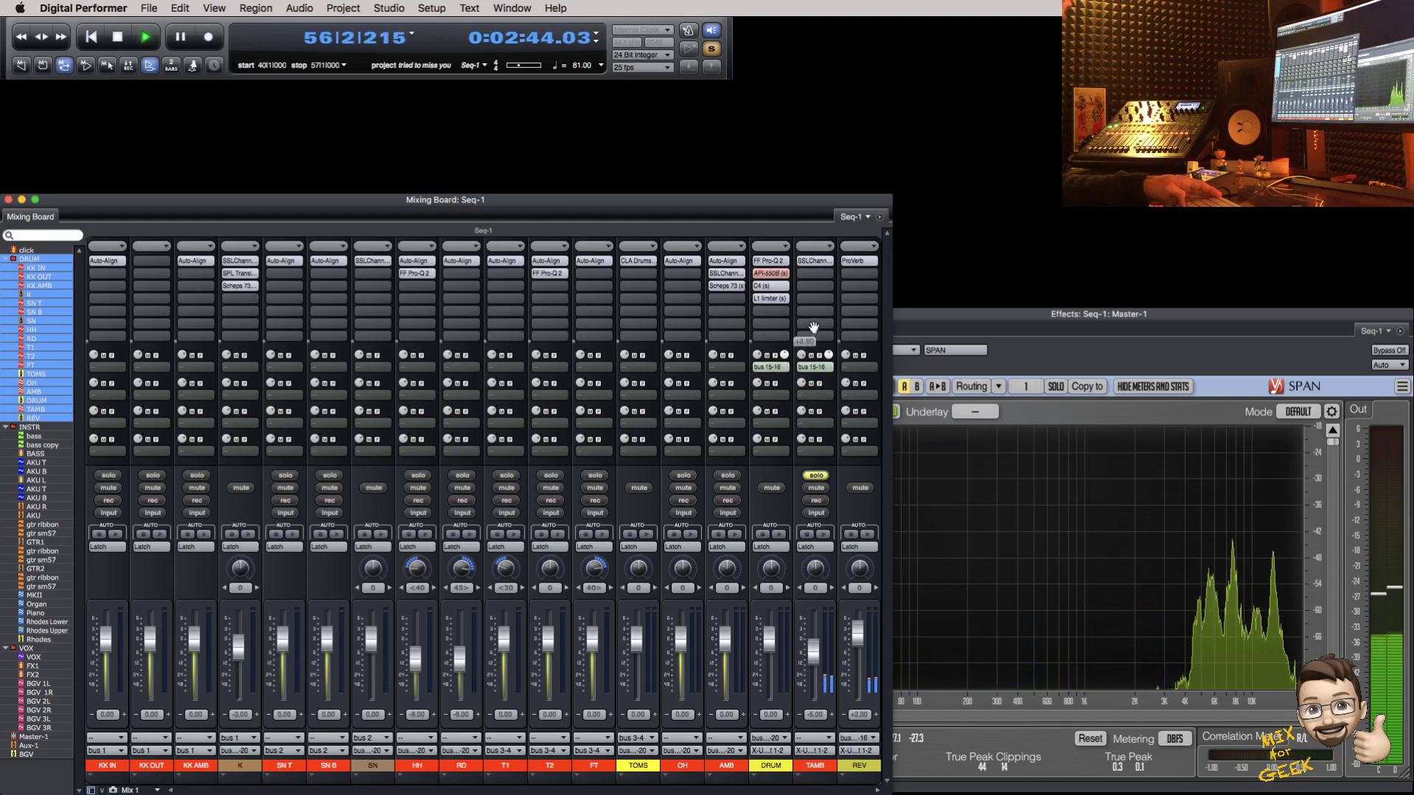
pyautogui.click(816, 474)
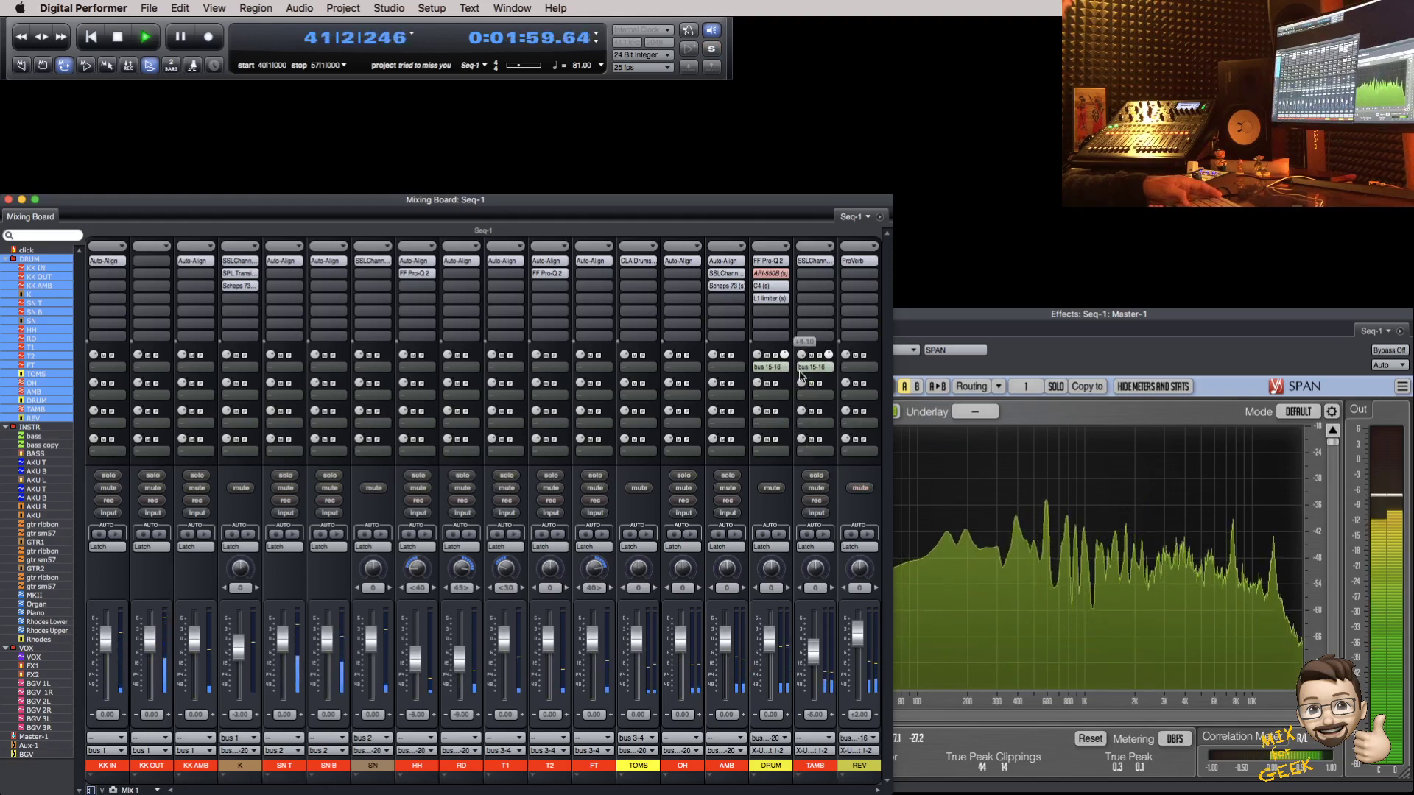
pyautogui.moveTo(800, 374); pyautogui.dragTo(802, 384)
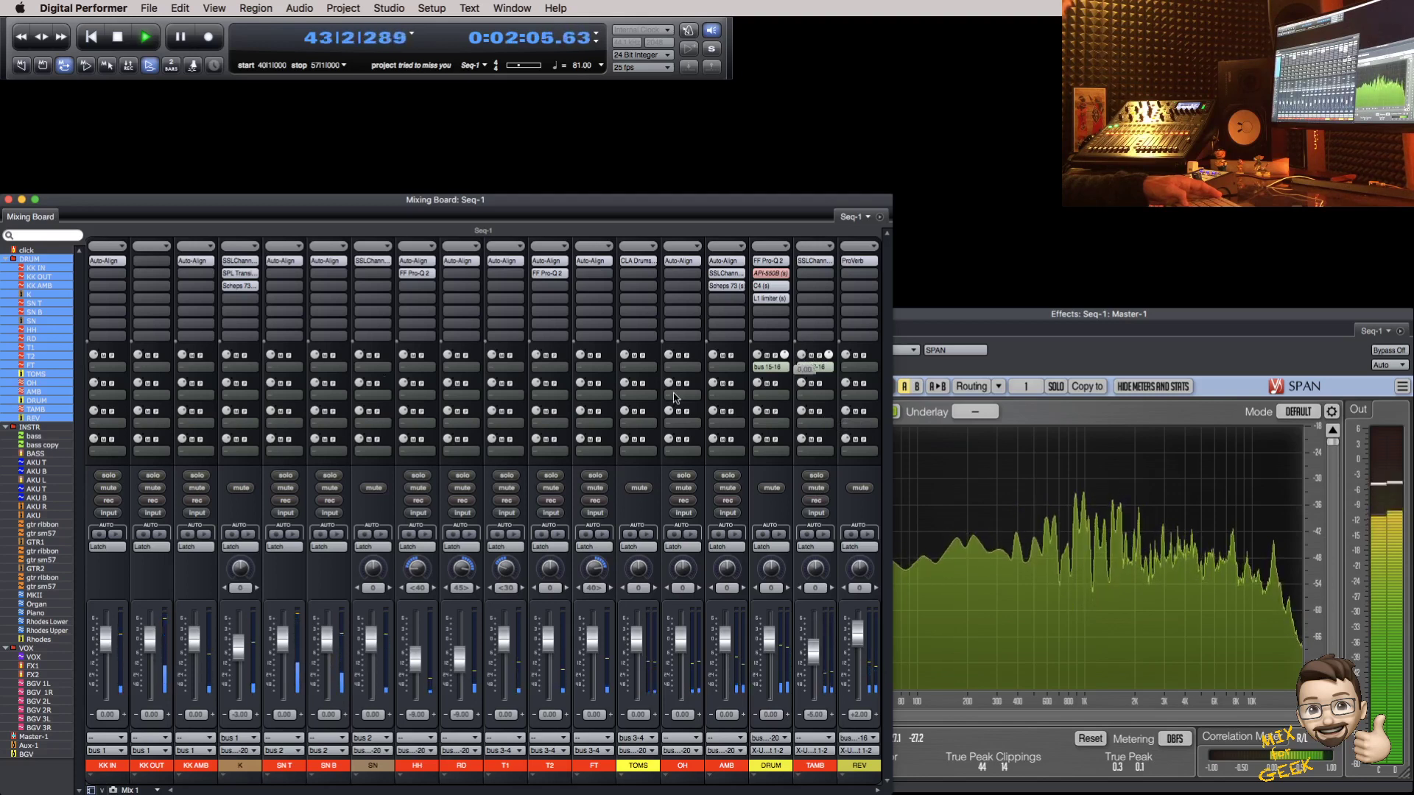
# Step: Show the VOX channels and review the soothe2 settings on the VOX channel
pyautogui.click(37, 650)
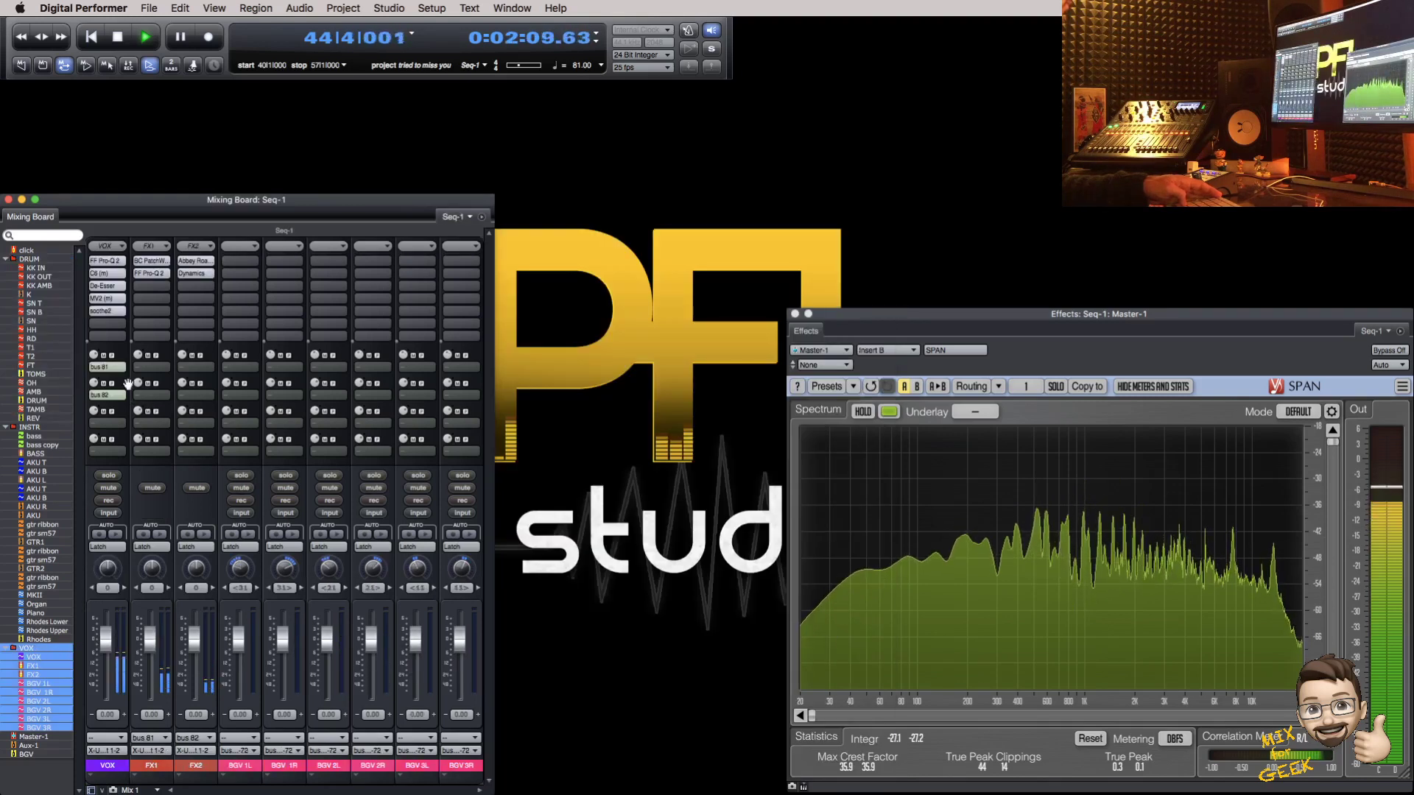
pyautogui.click(112, 309)
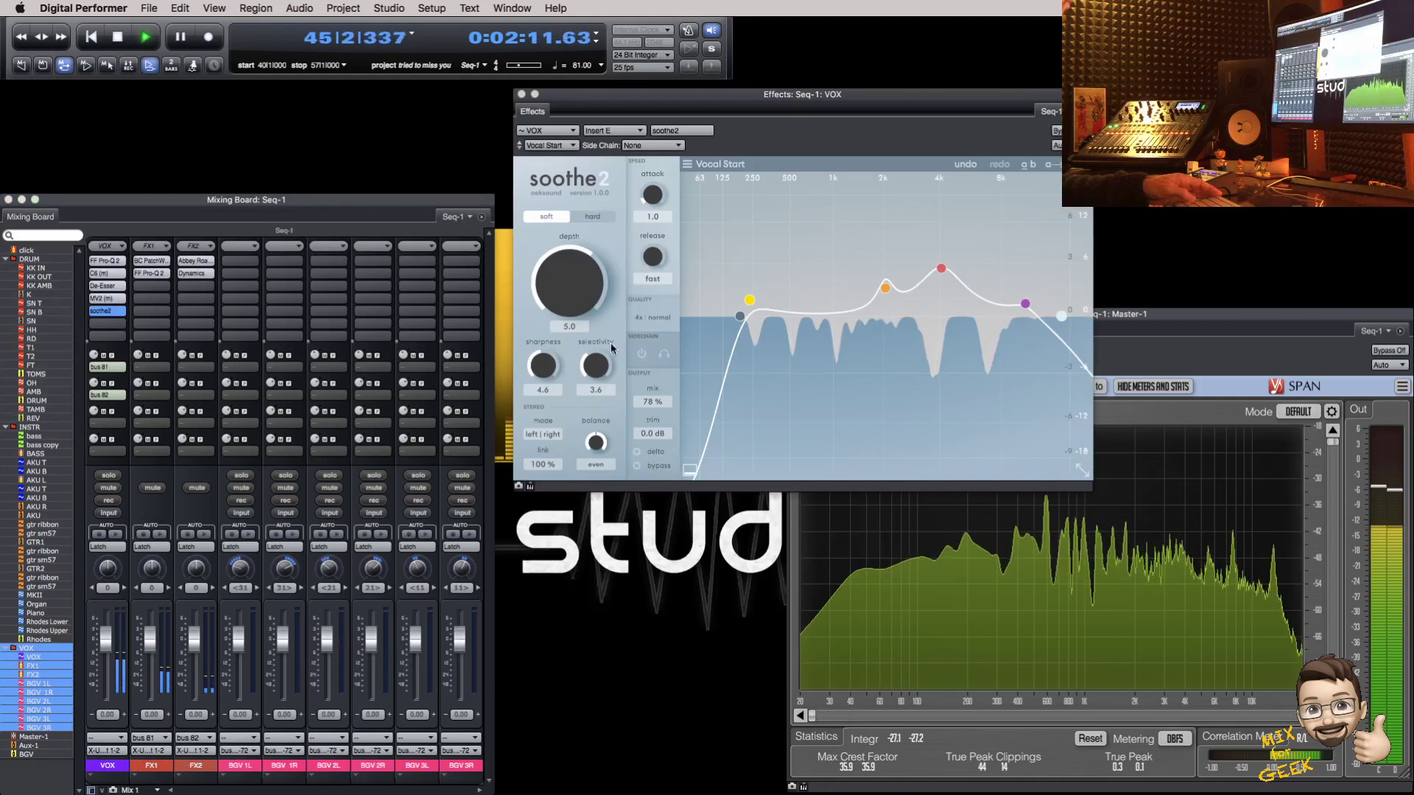
pyautogui.moveTo(837, 96); pyautogui.dragTo(496, 177)
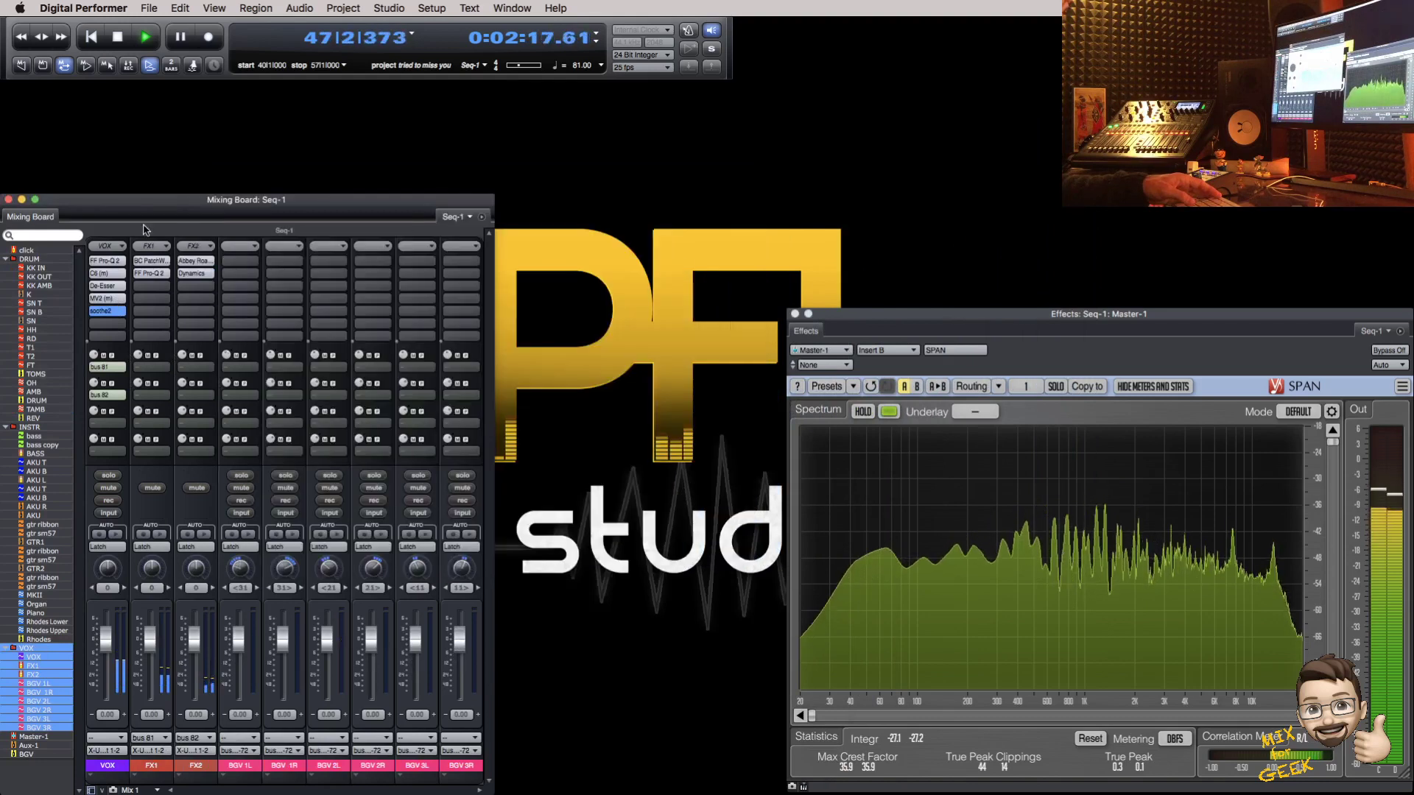
pyautogui.click(196, 174)
# Step: Set band 1 of the VOX channel's C6 to 1317 Hz with a Q of 2.00, and adjust its threshold to about -20 and its range
pyautogui.click(116, 273)
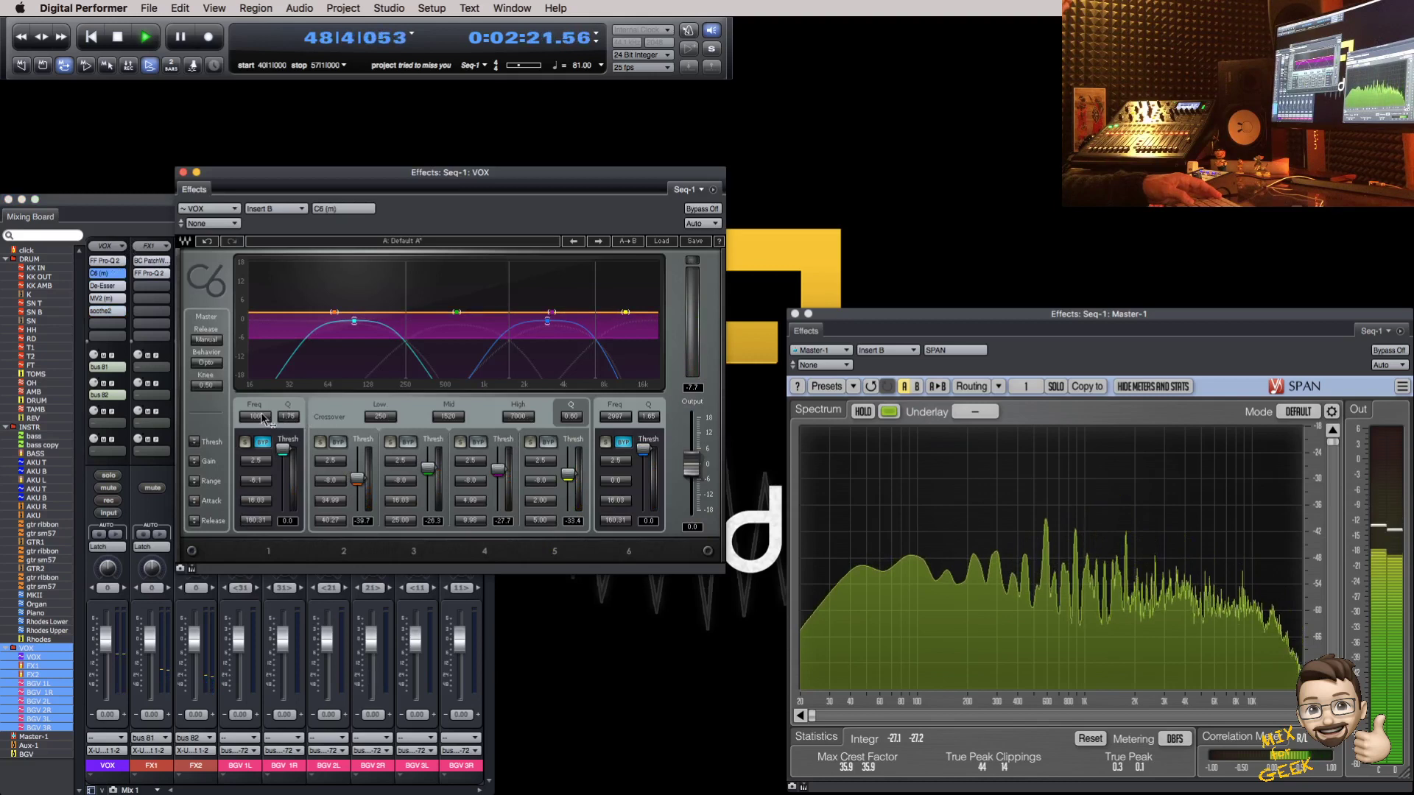
pyautogui.moveTo(353, 321); pyautogui.dragTo(489, 321)
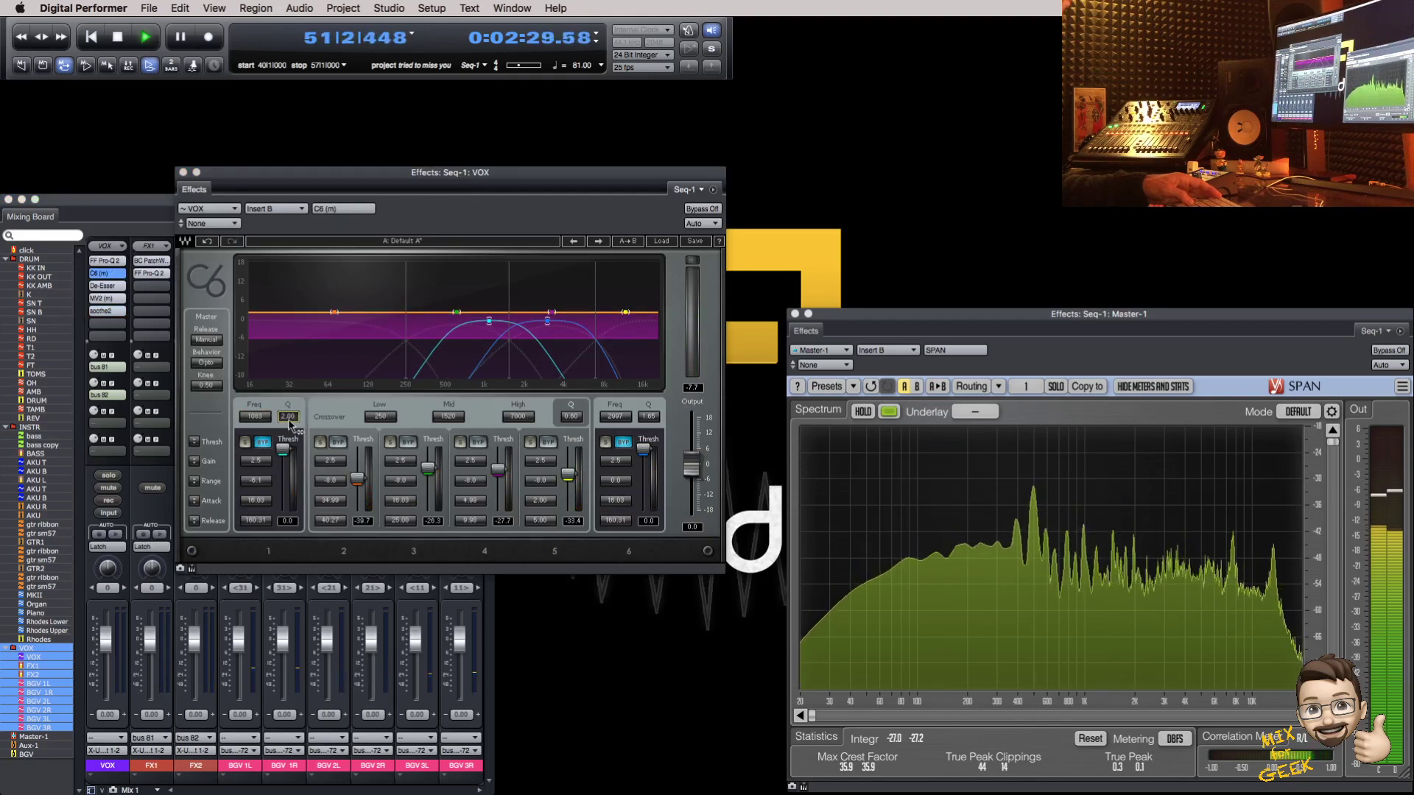
pyautogui.press('1')
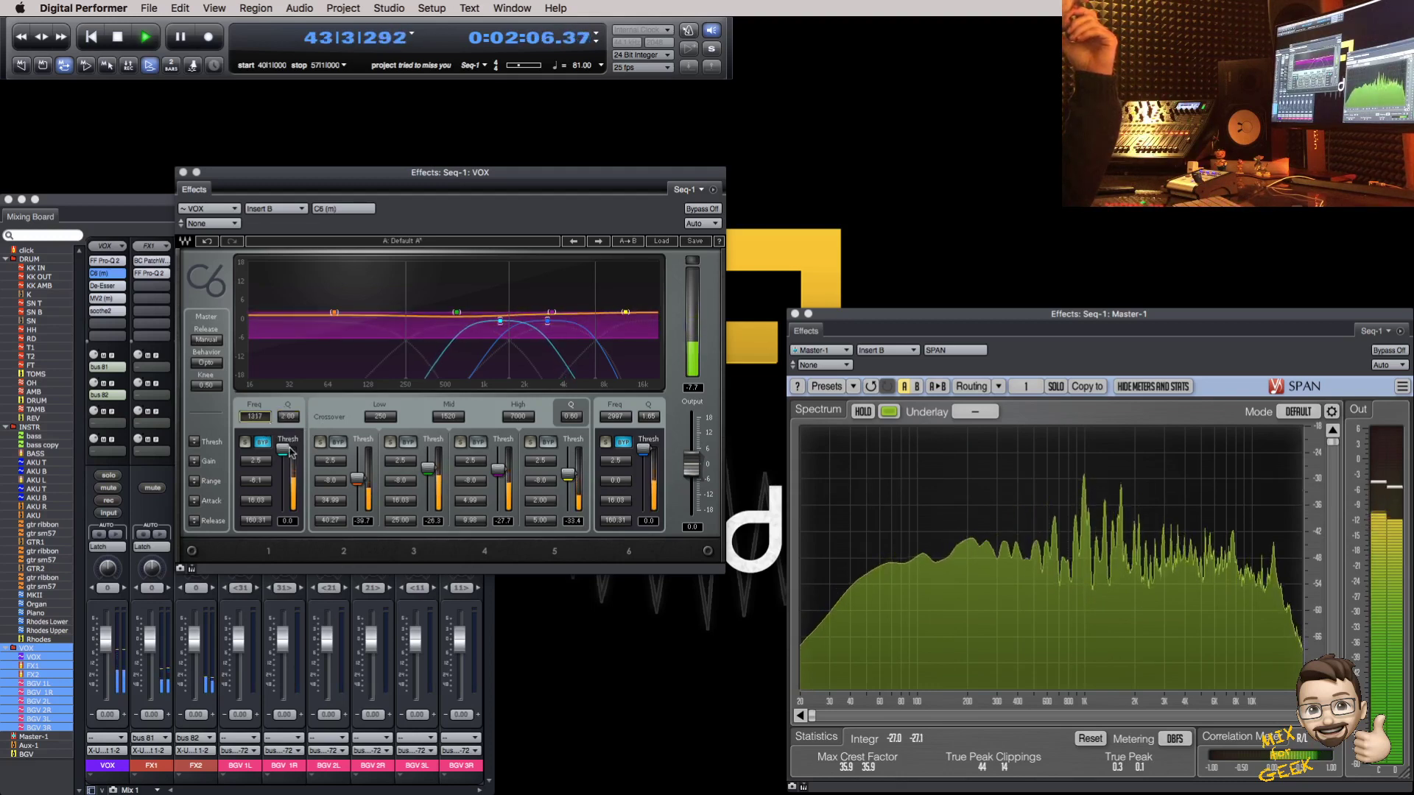
pyautogui.moveTo(288, 447); pyautogui.dragTo(288, 458)
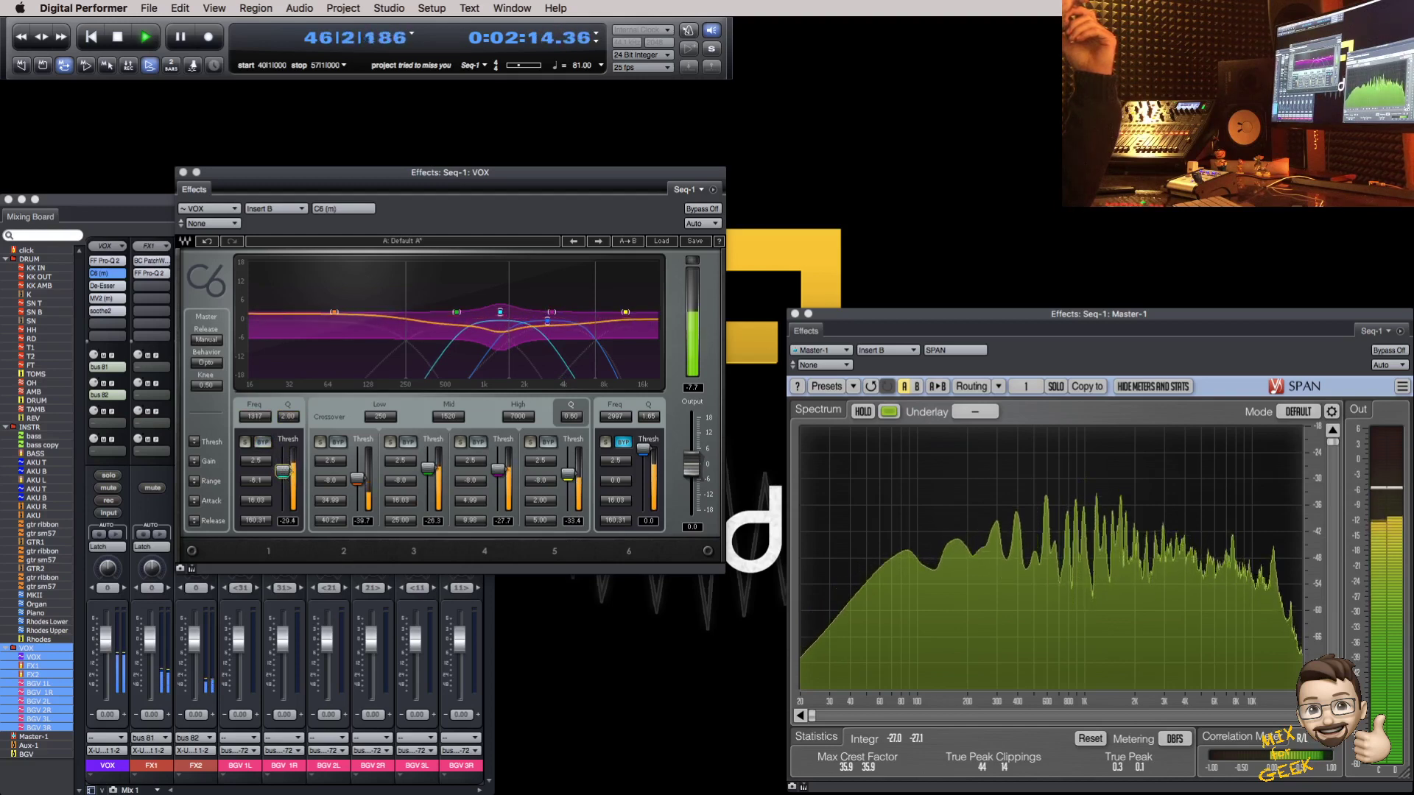
pyautogui.moveTo(276, 480); pyautogui.dragTo(276, 493)
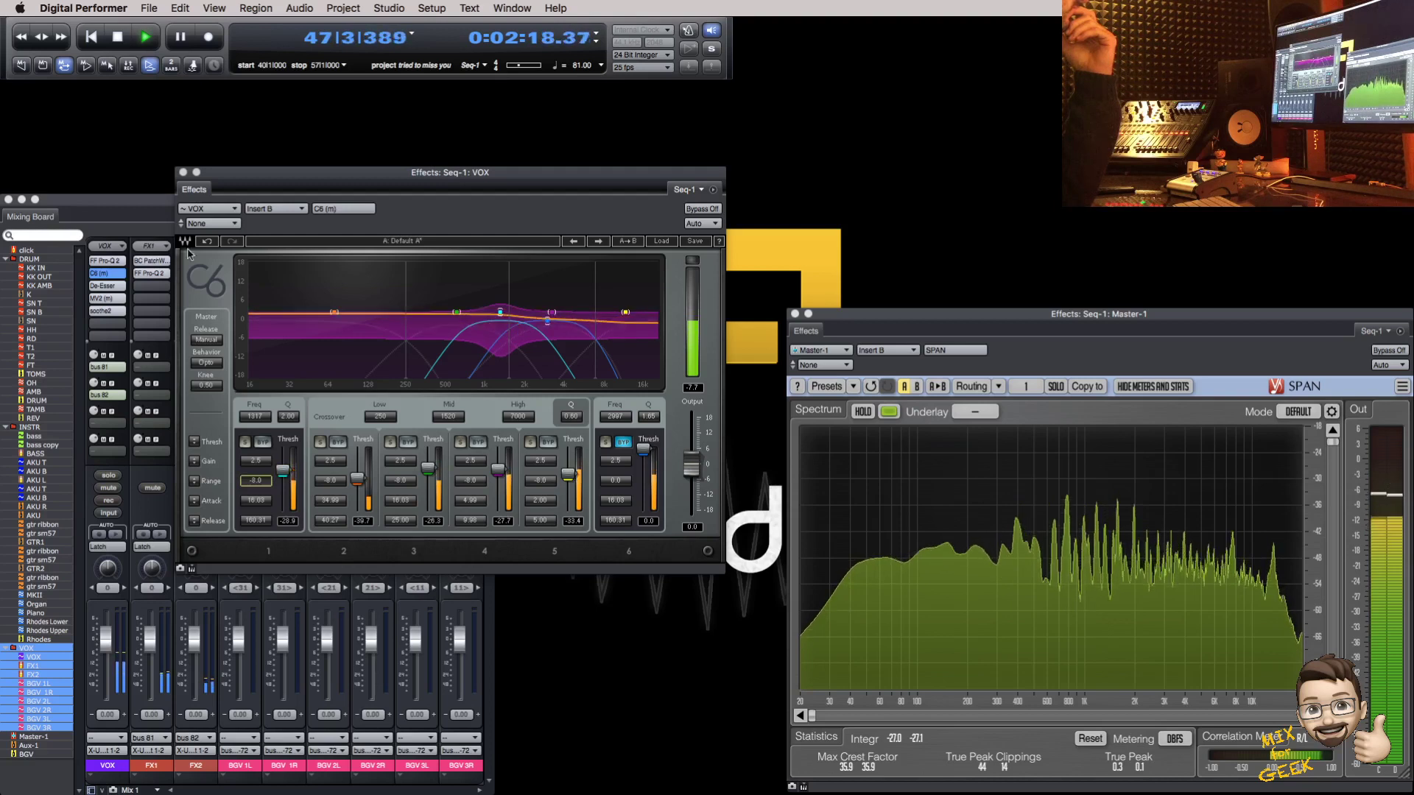
pyautogui.click(183, 172)
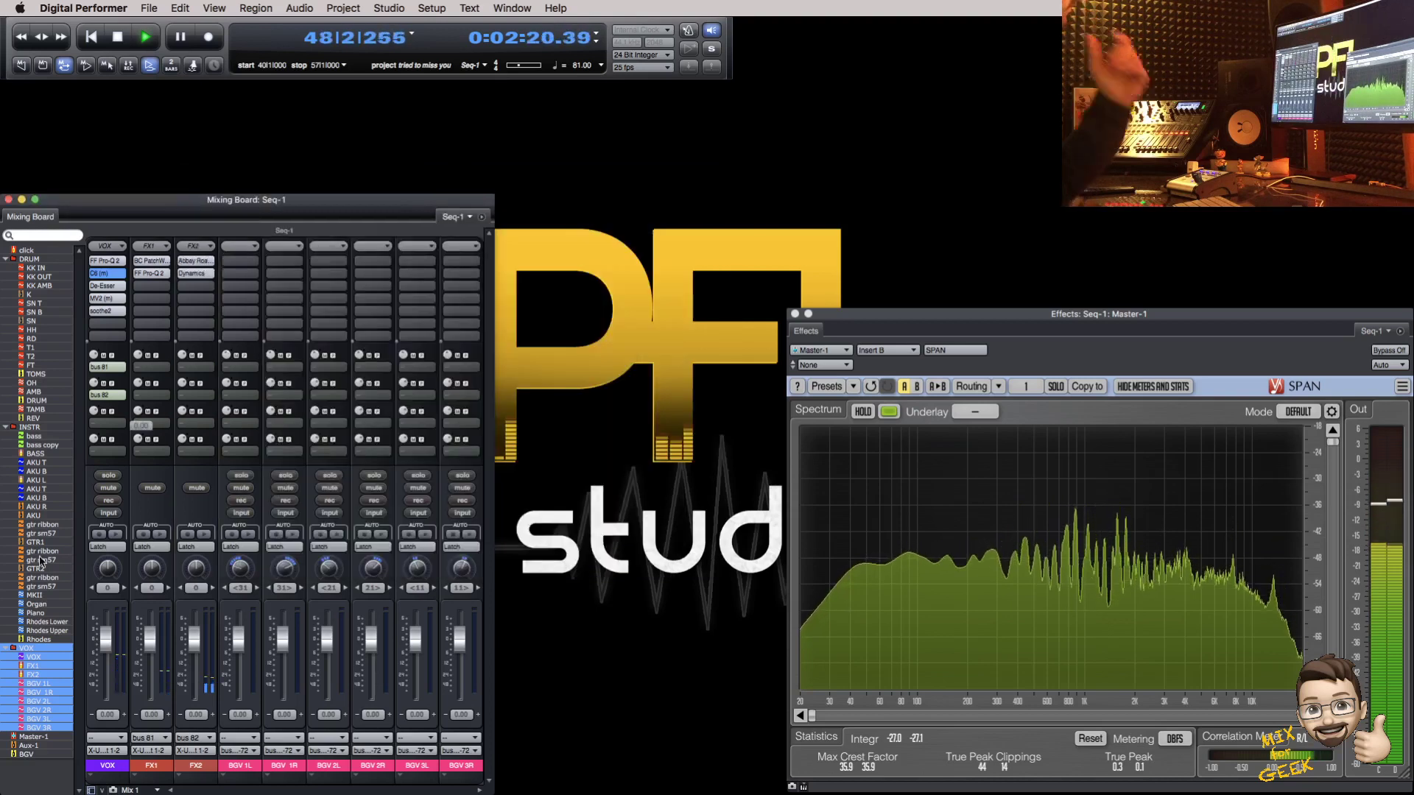
# Step: Show the keyboard channels from MKII to Rhodes and set the Piano fader to -4
pyautogui.moveTo(37, 595); pyautogui.dragTo(52, 642)
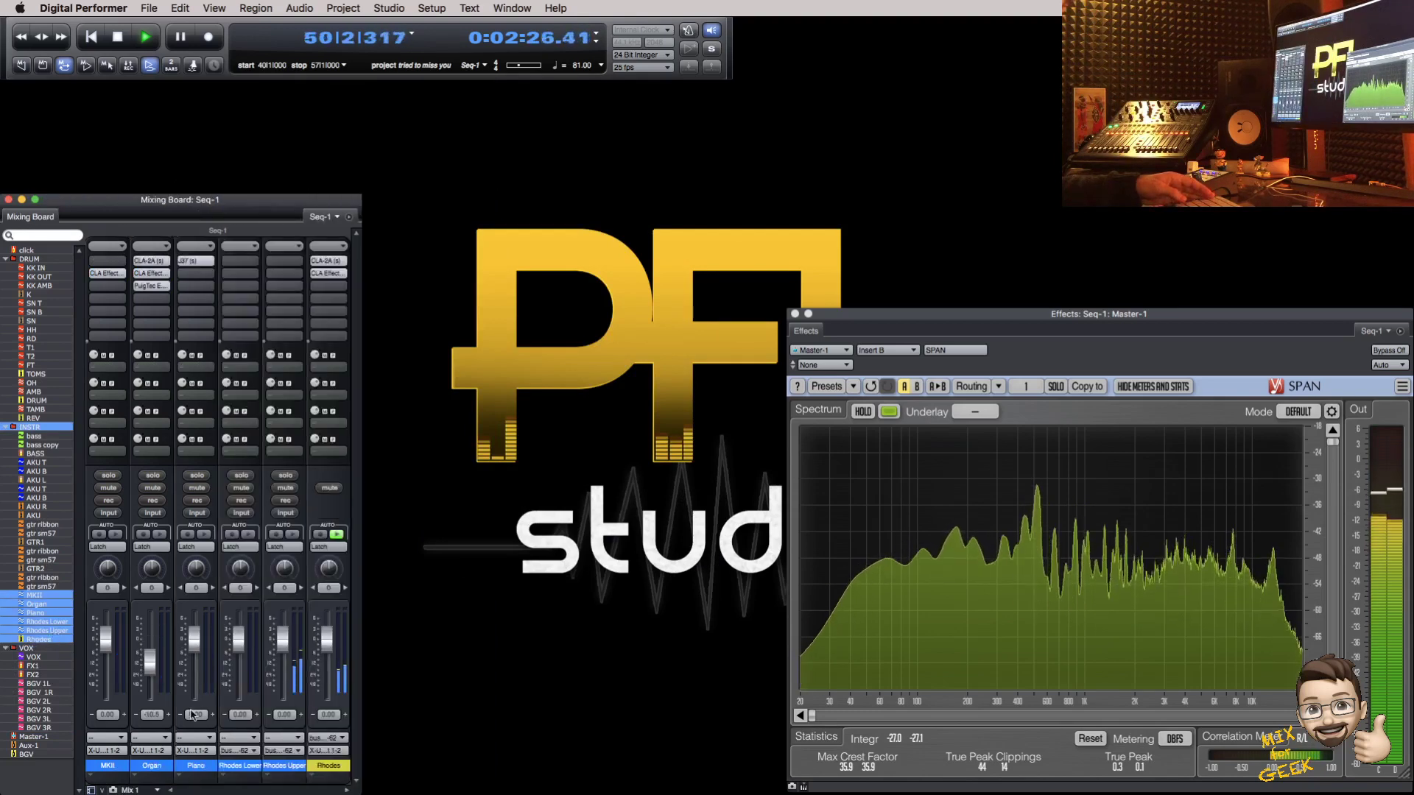
pyautogui.write('-4')
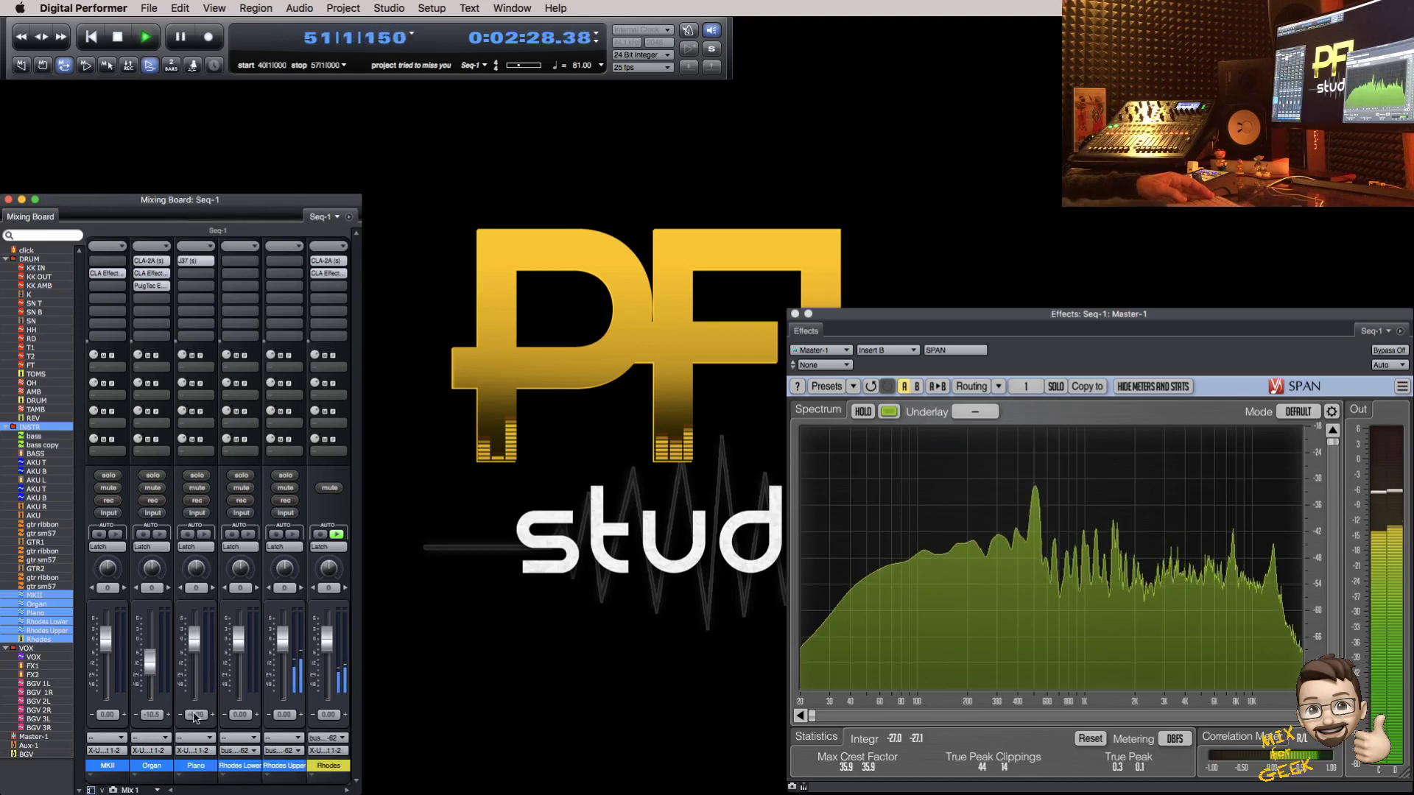
pyautogui.press('Return')
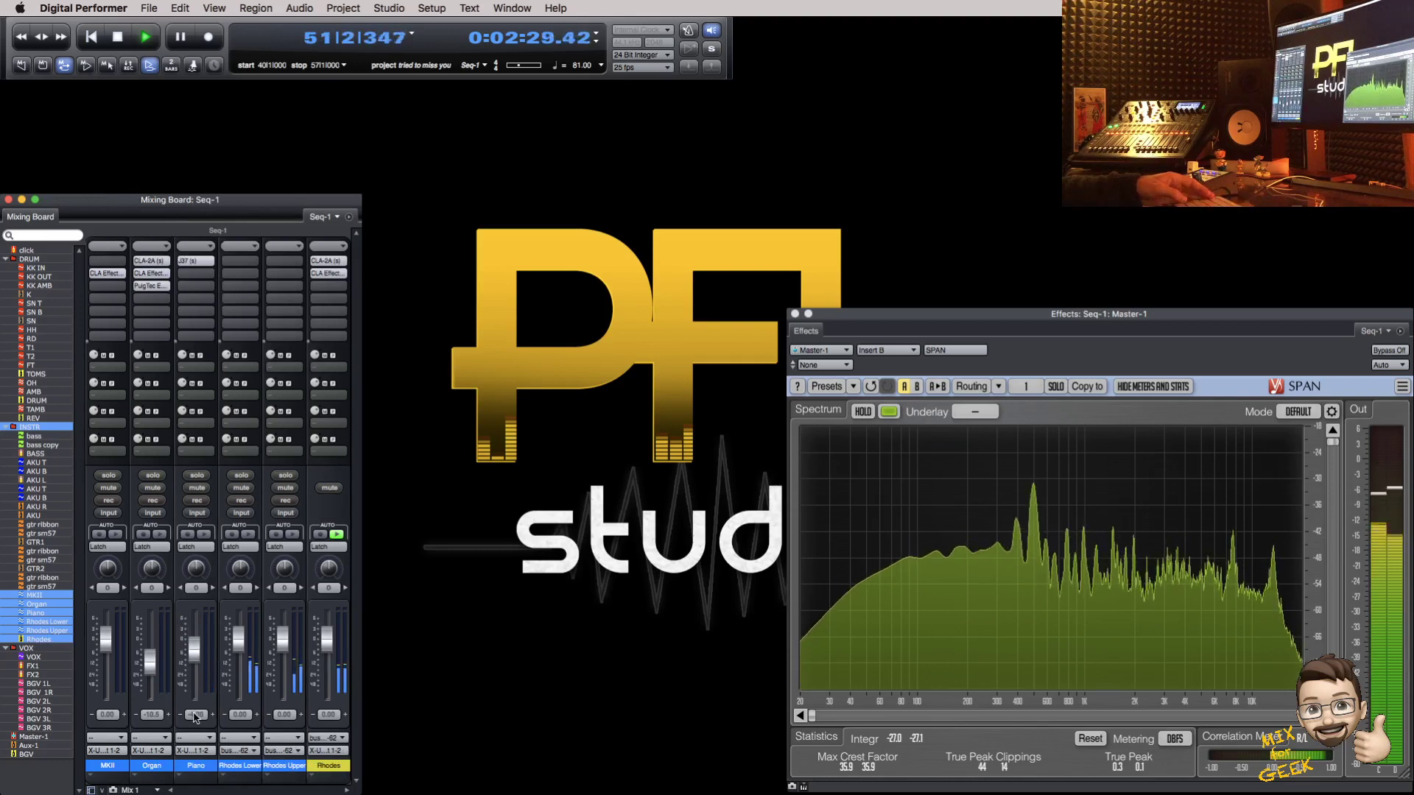
# Step: Show the drum channels and lower the TAMB fader to -8
pyautogui.click(46, 409)
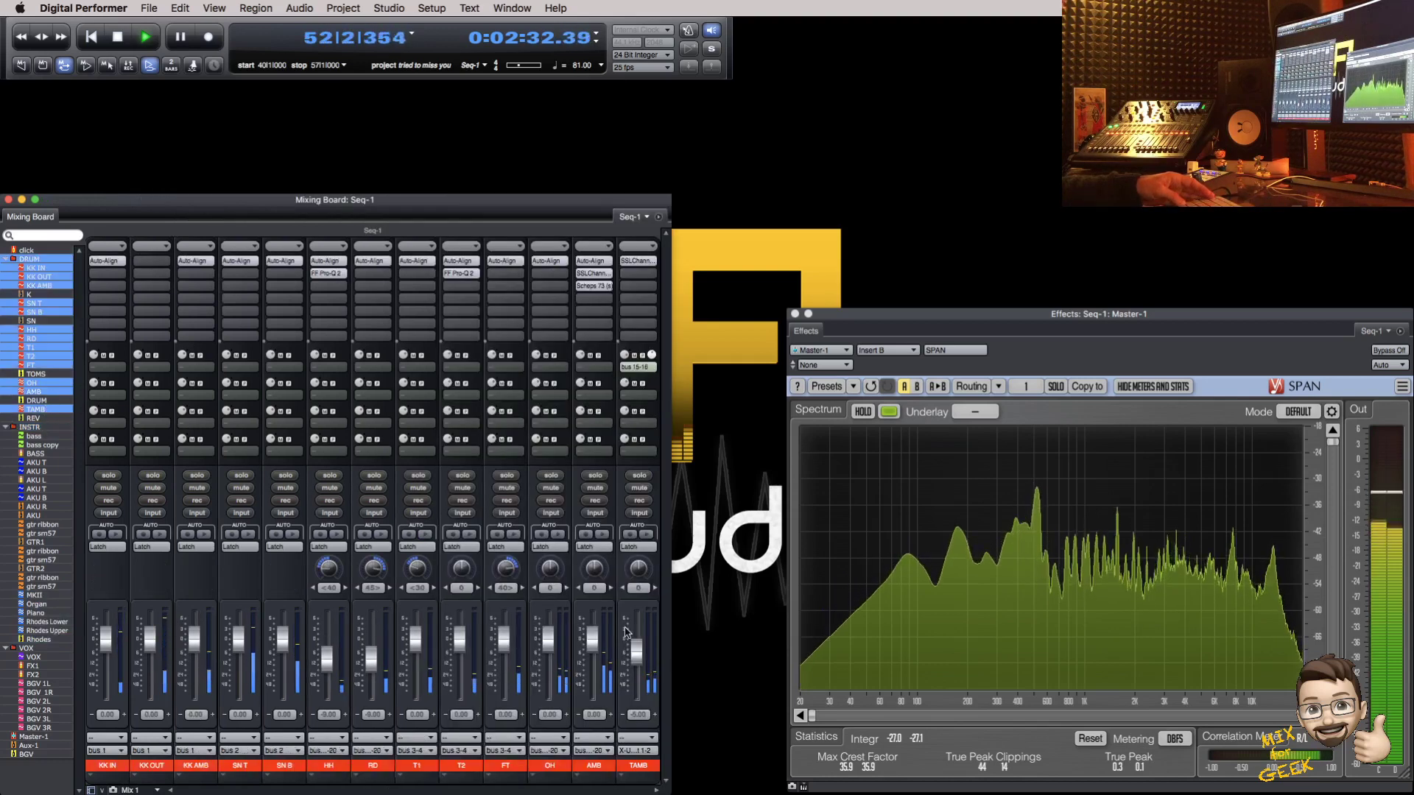
pyautogui.moveTo(636, 651); pyautogui.dragTo(636, 659)
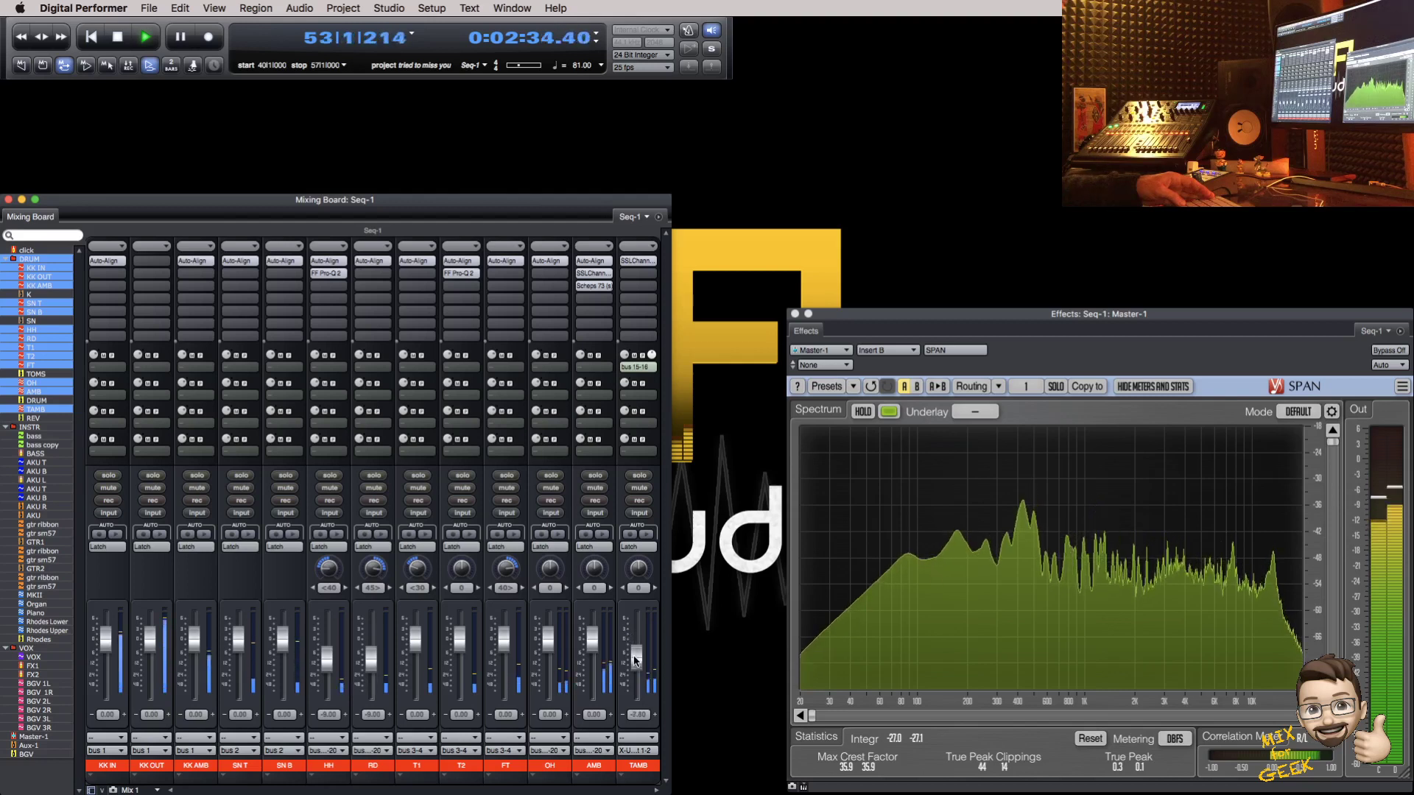
pyautogui.moveTo(635, 661); pyautogui.dragTo(635, 662)
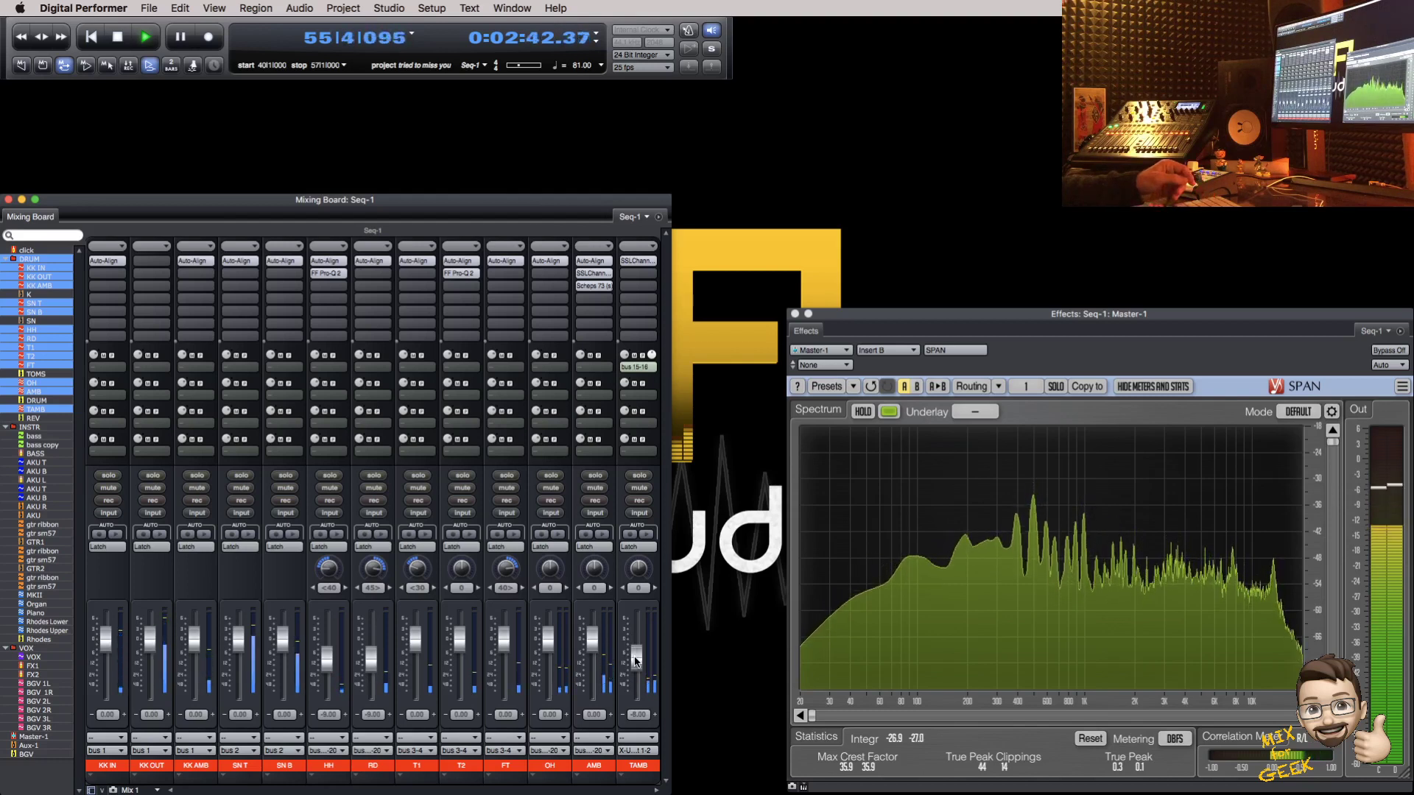
# Step: Show the INSTR channels and set the output of the Rhodes channel's CLA Effects to -7.4
pyautogui.click(40, 428)
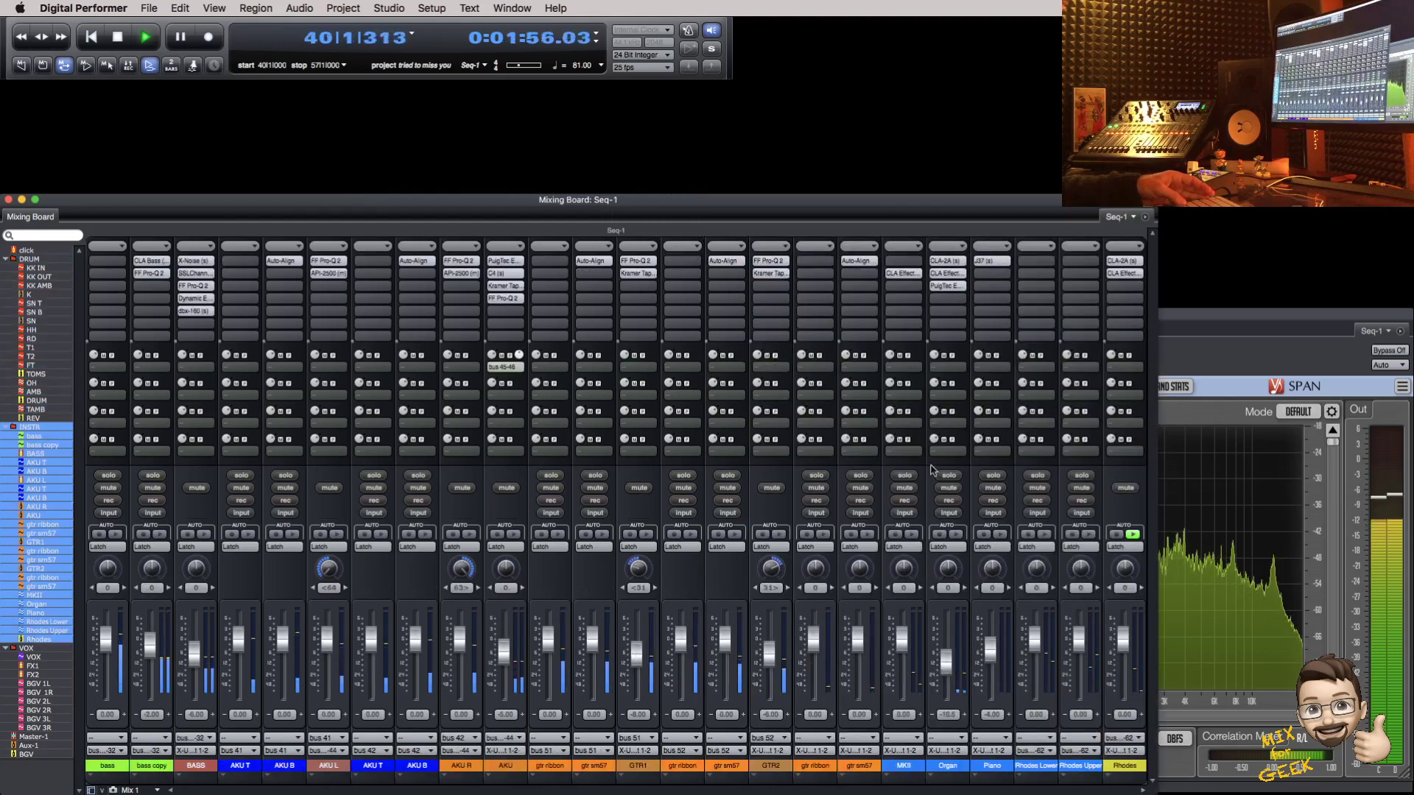
pyautogui.click(1123, 273)
pyautogui.moveTo(678, 521); pyautogui.dragTo(674, 502)
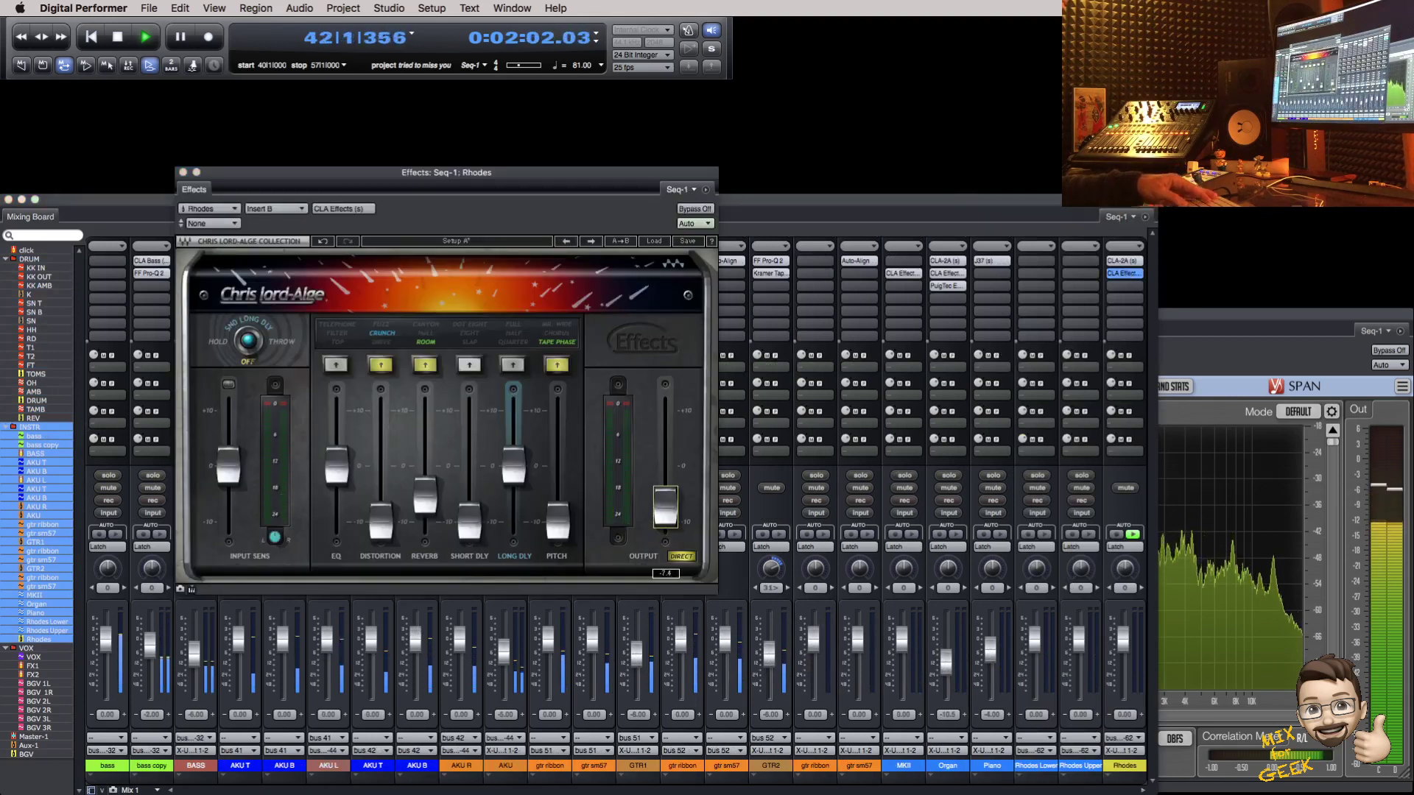
pyautogui.press('super+w')
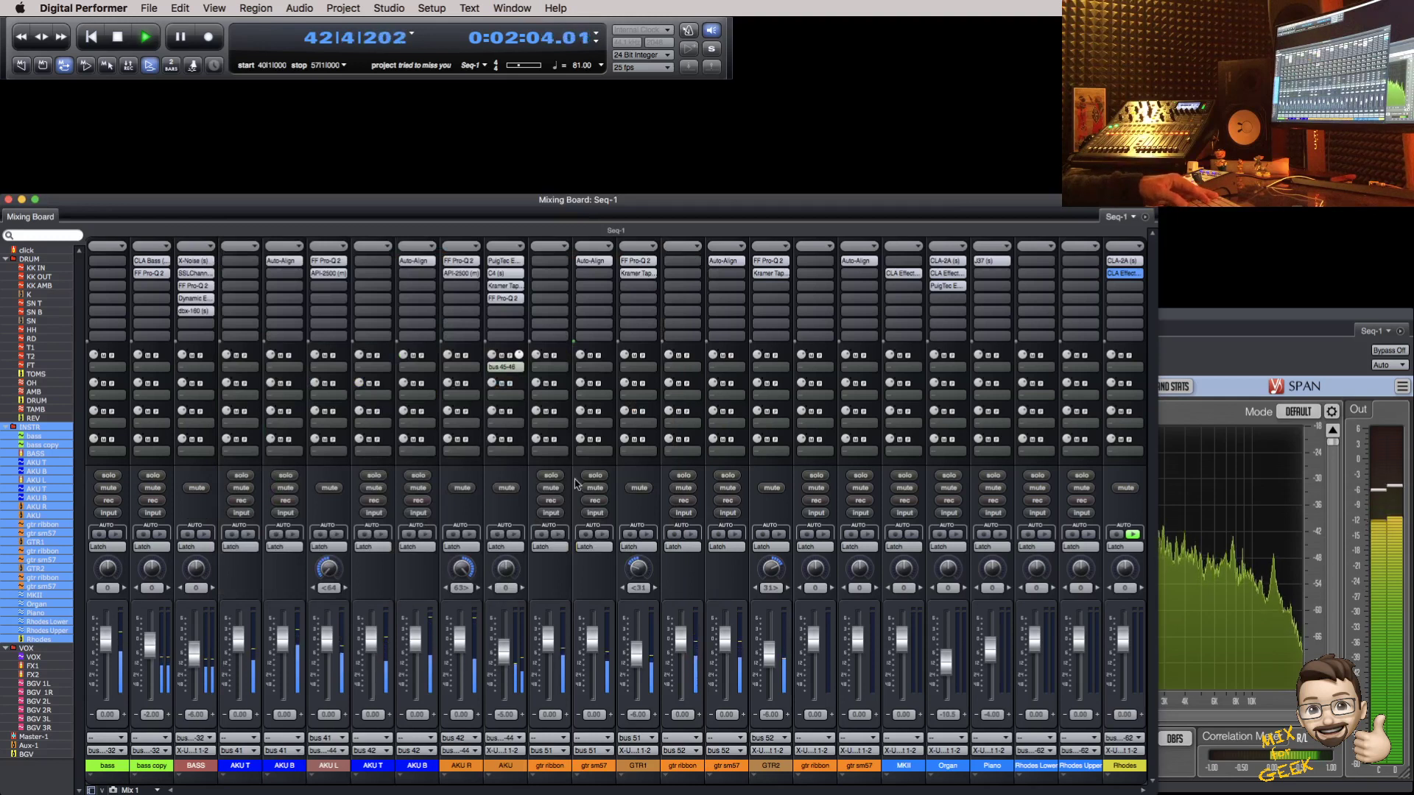
# Step: Solo the gtr ribbon and gtr sm57 tracks feeding GTR2, and add the mono-to-stereo Waves Reel ADT to GTR2's insert C
pyautogui.click(690, 477)
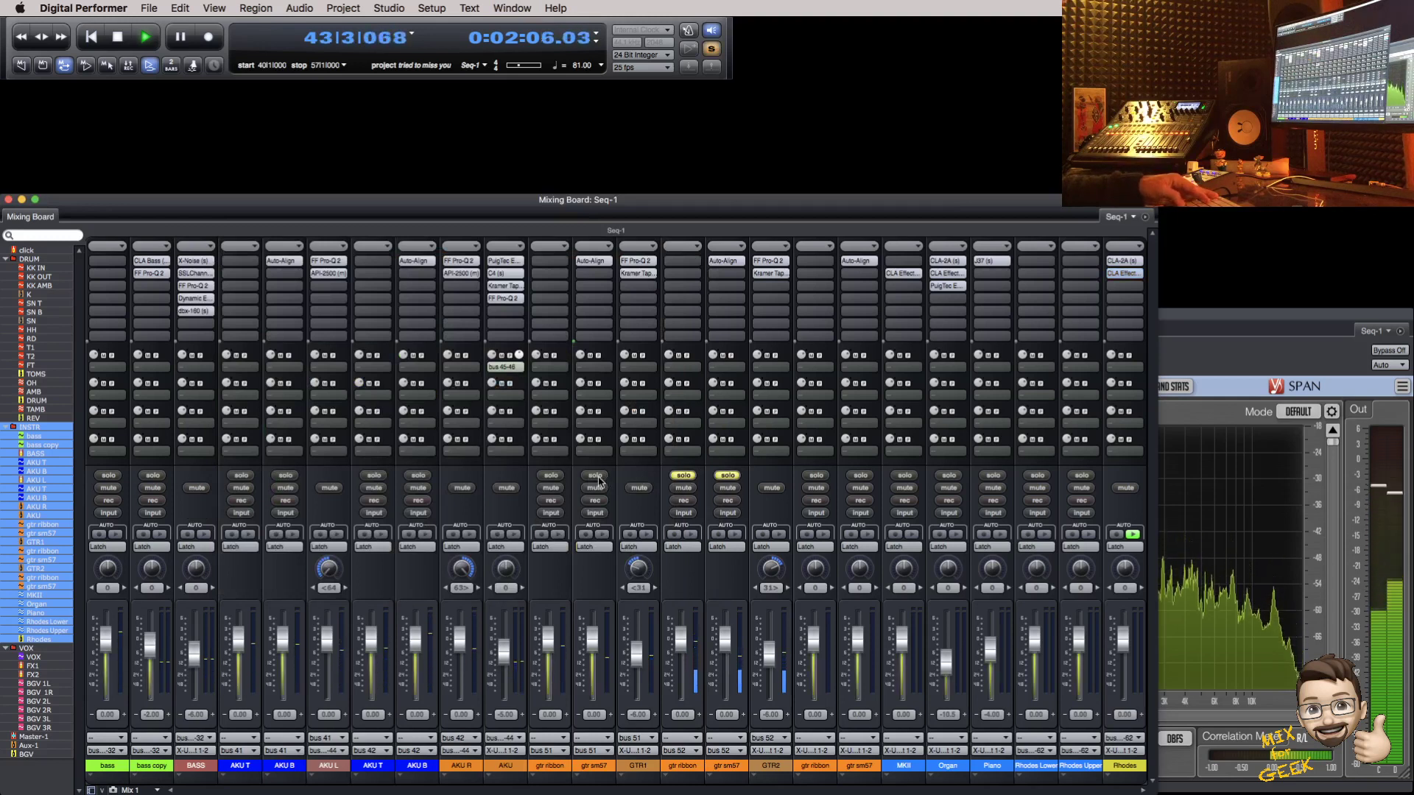
pyautogui.click(561, 477)
pyautogui.click(684, 476)
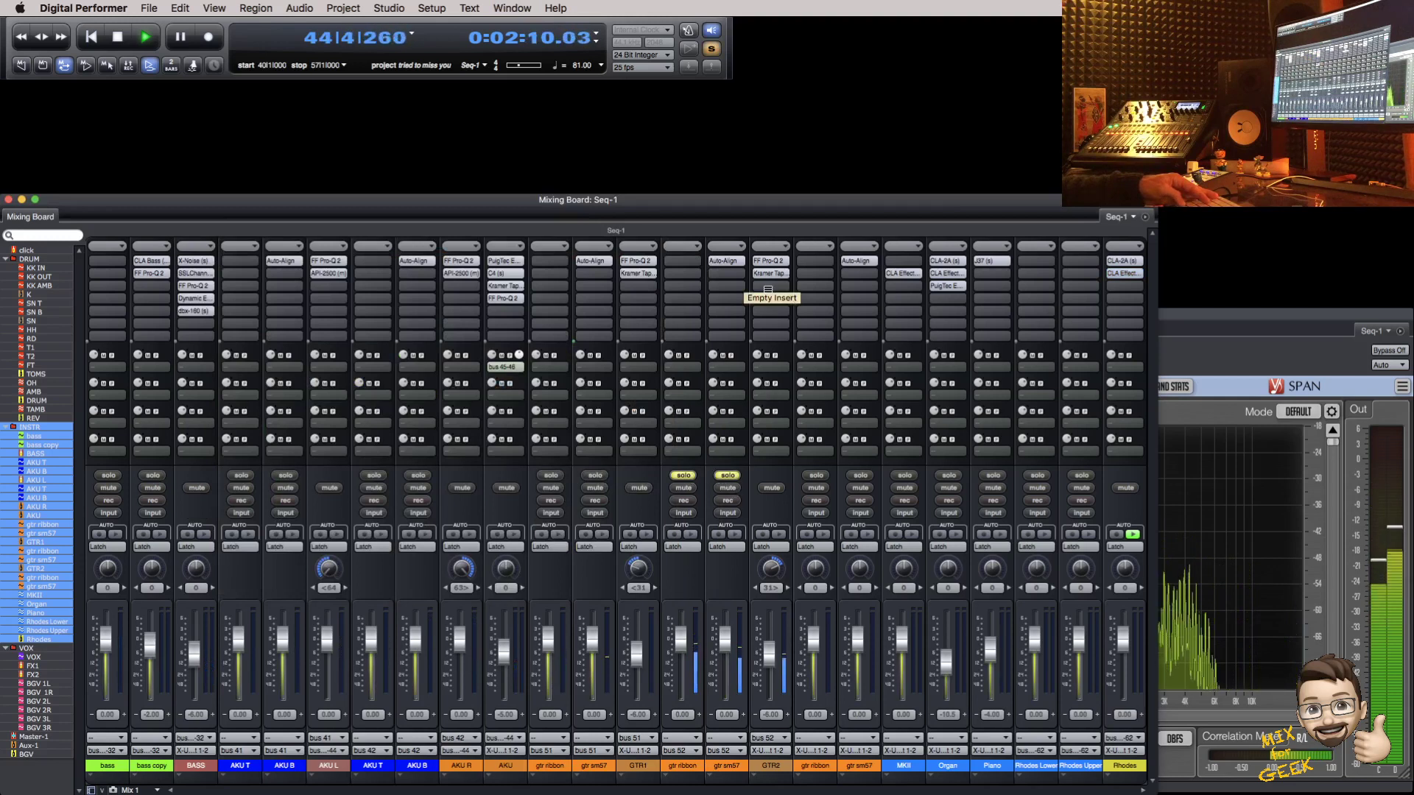
pyautogui.click(770, 294)
pyautogui.moveTo(802, 668)
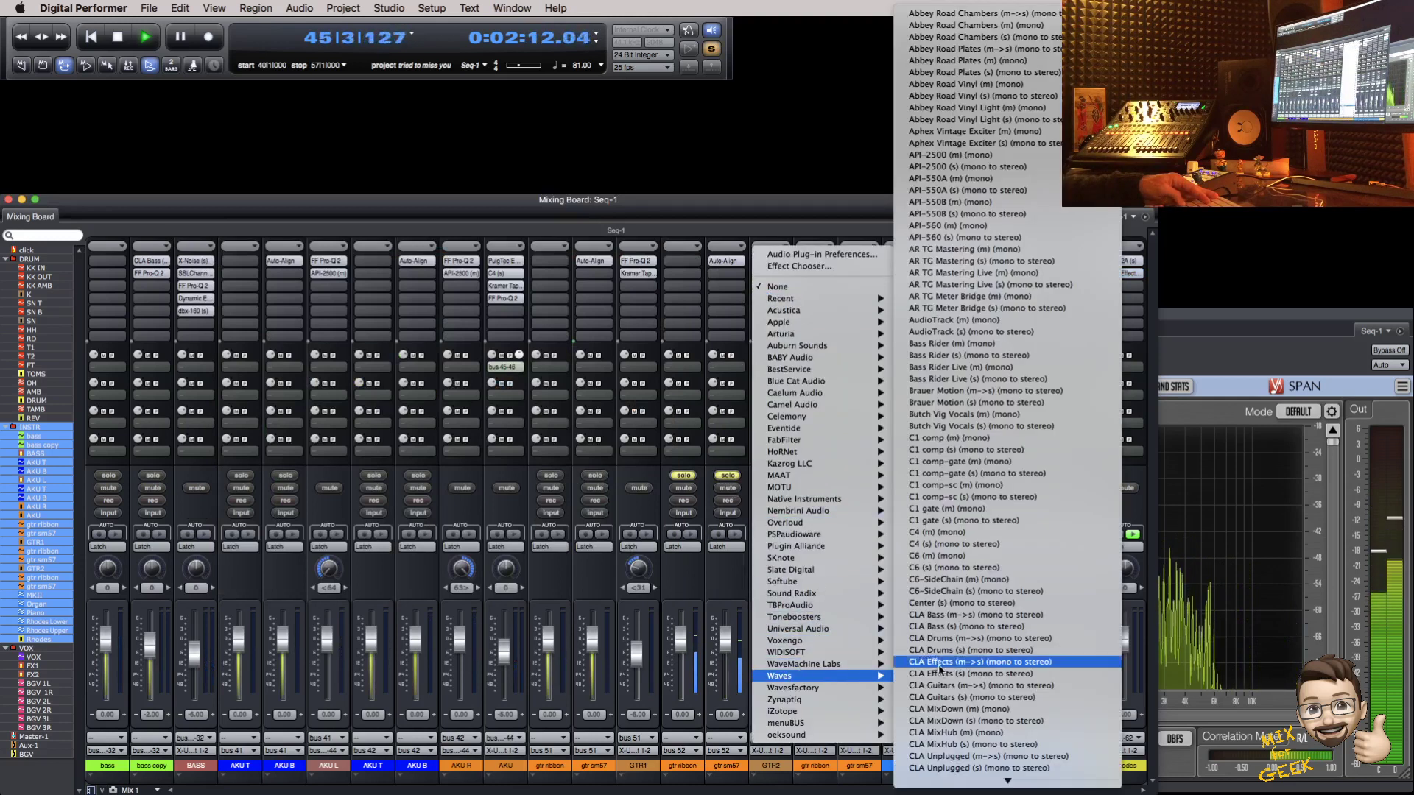
pyautogui.write('ree')
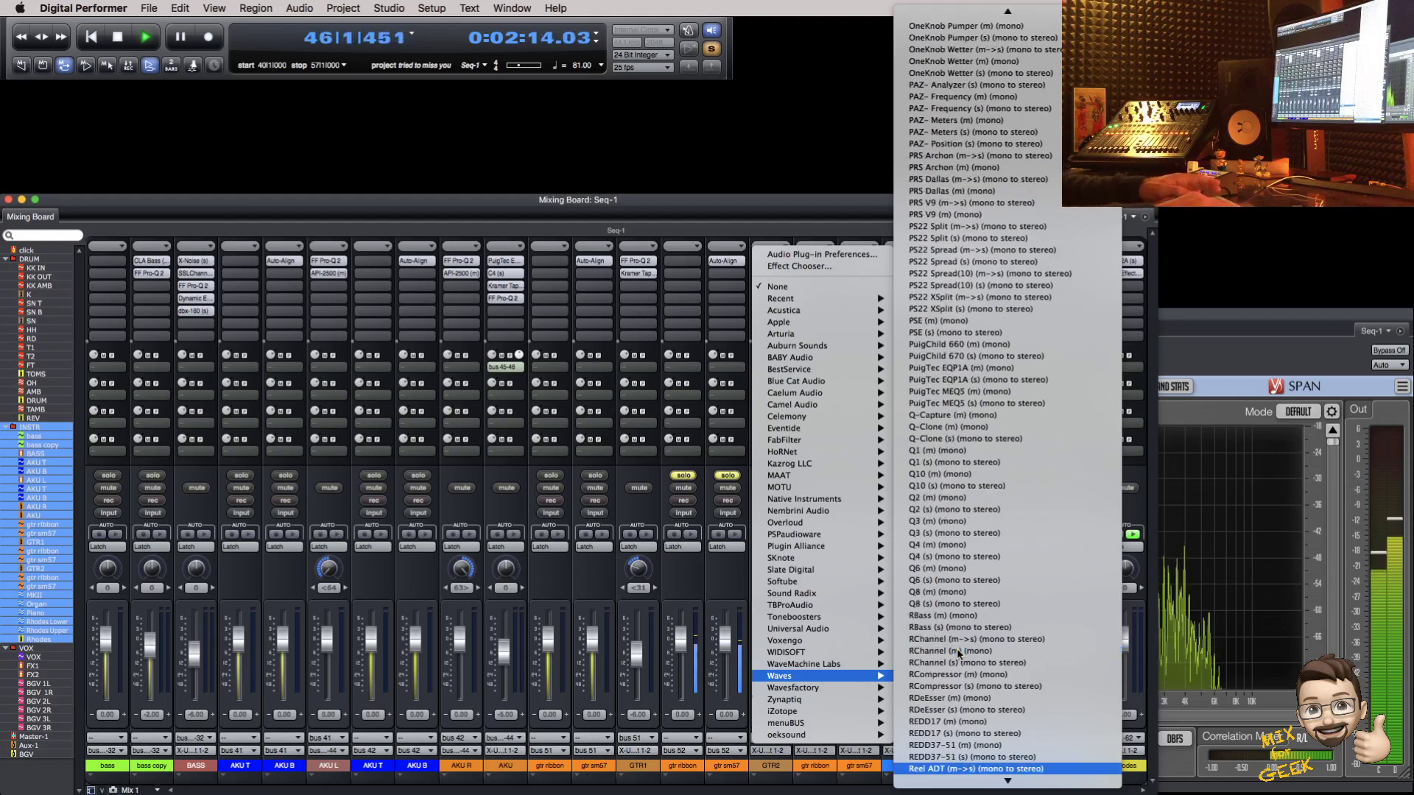
pyautogui.press('Return')
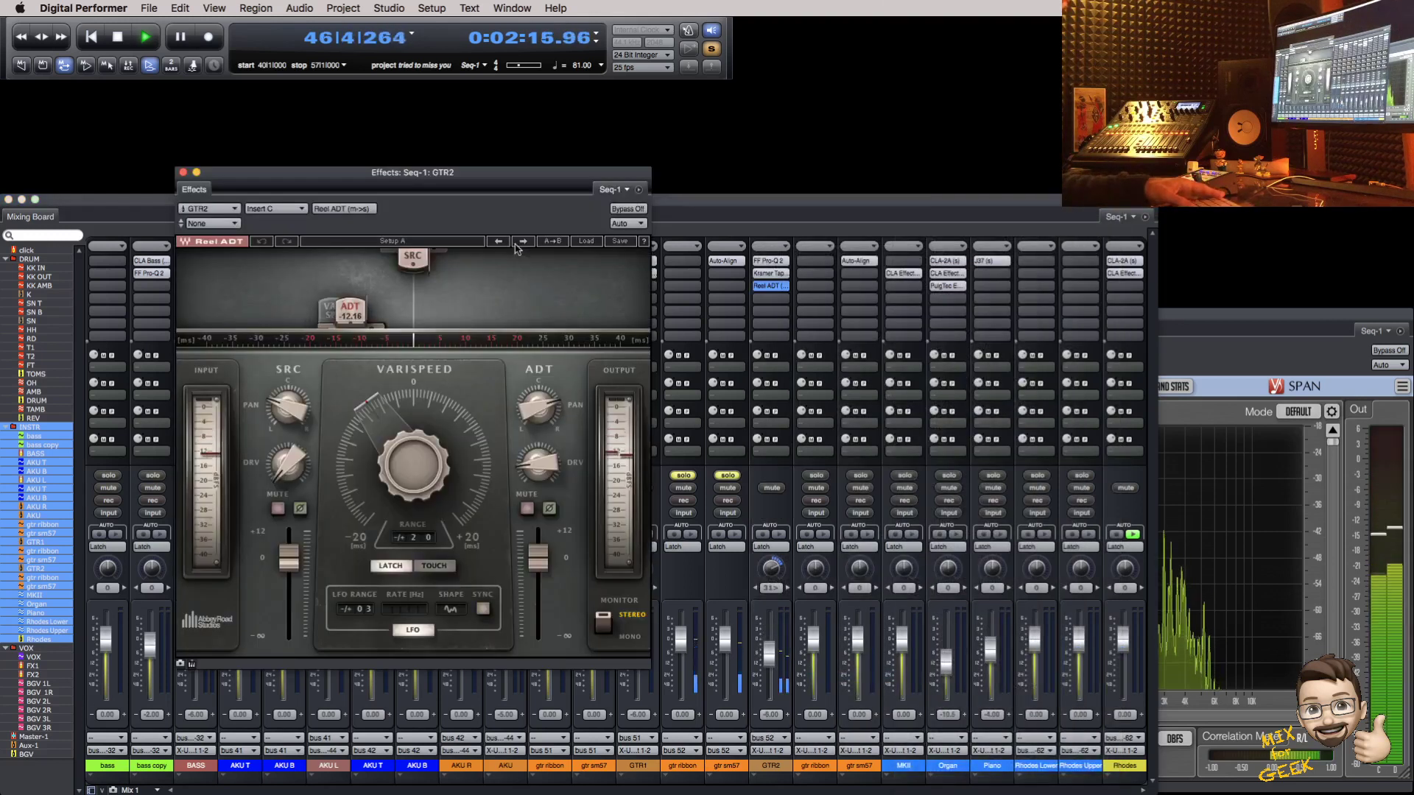
pyautogui.moveTo(550, 186); pyautogui.dragTo(790, 122)
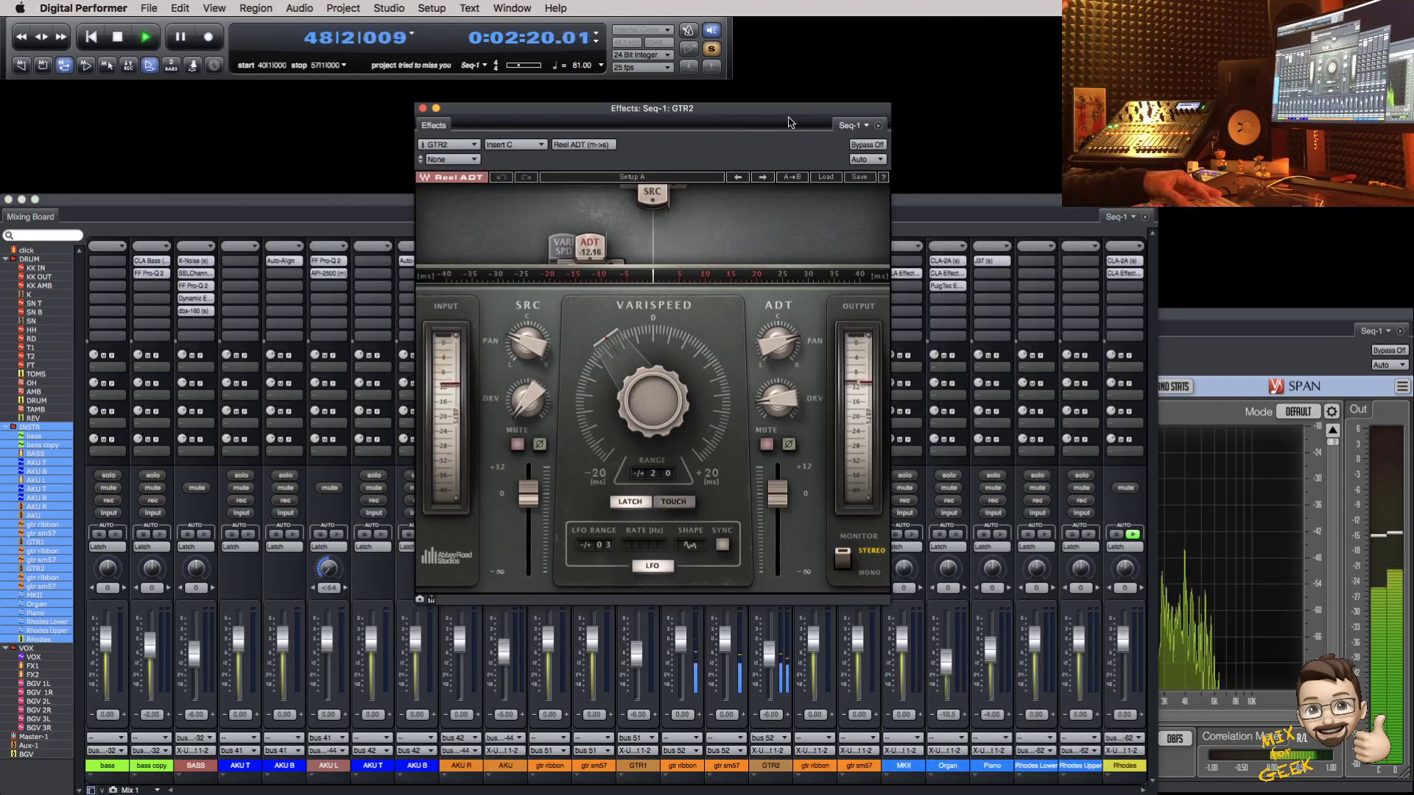
pyautogui.press('super+w')
# Step: Solo only the gtr ribbon and gtr sm57 tracks feeding GTR1, and add the Waves MV2 (m) to GTR1's insert chain
pyautogui.keyDown('alt'); pyautogui.click(595, 475); pyautogui.keyUp('alt')
pyautogui.click(551, 476)
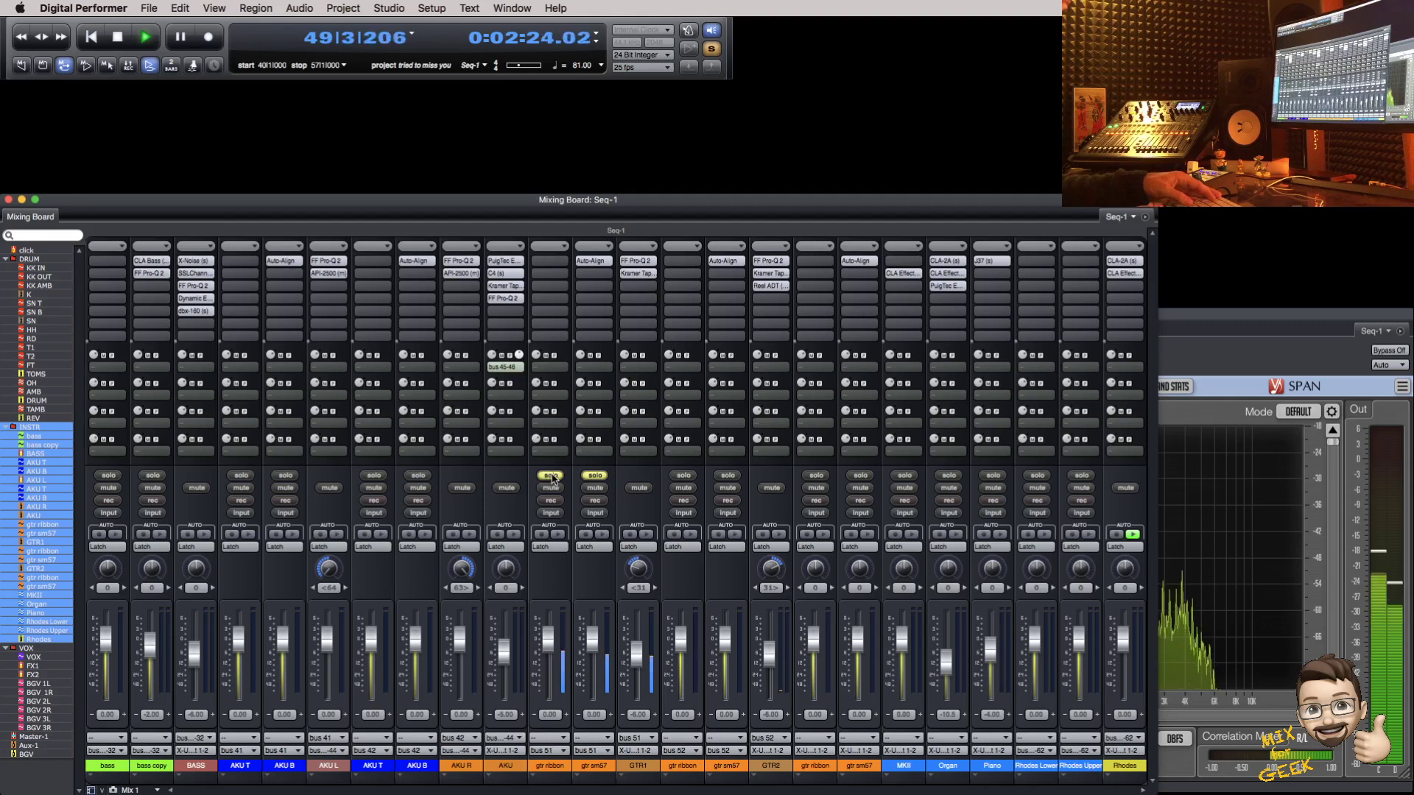
pyautogui.click(639, 286)
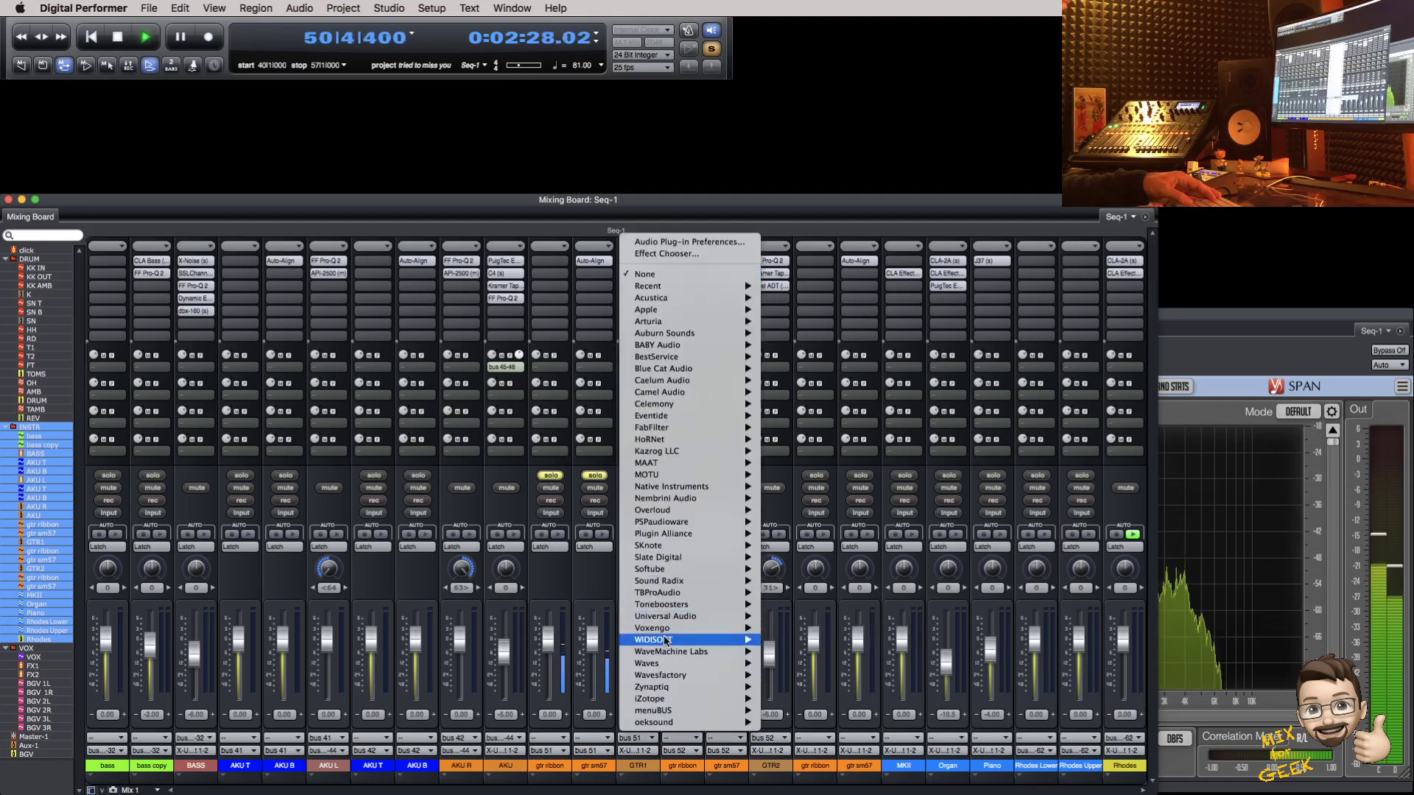
pyautogui.moveTo(659, 677)
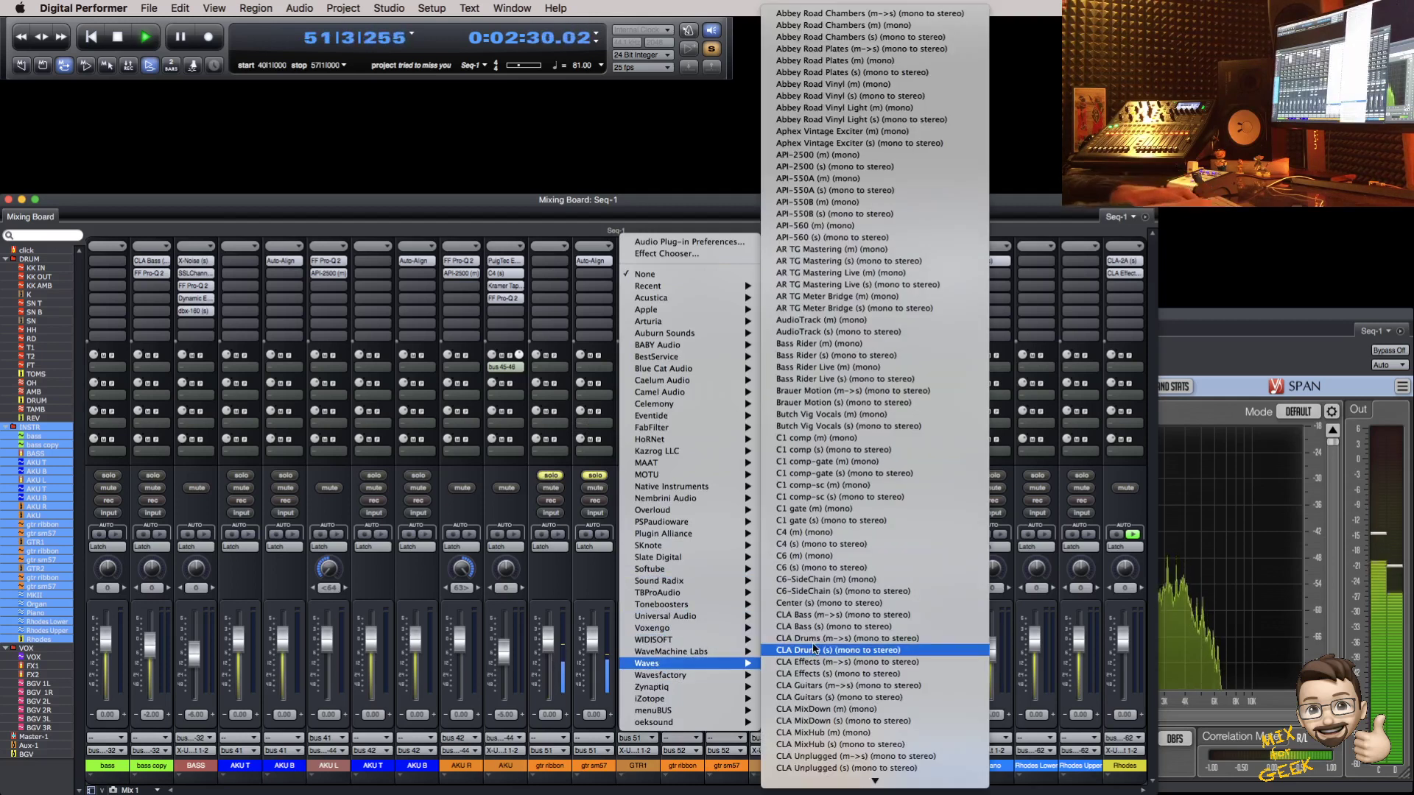
pyautogui.write('mv')
pyautogui.press('Return')
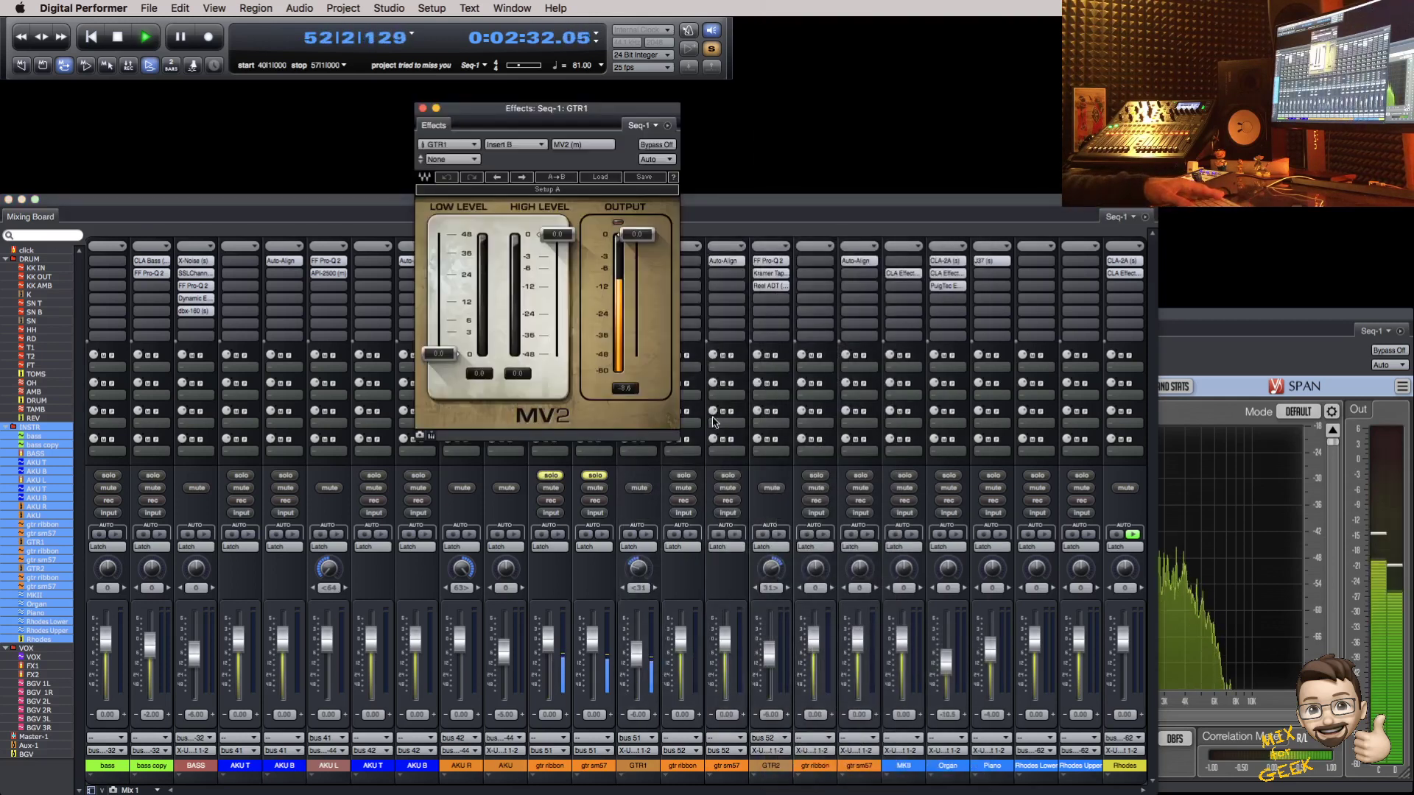
# Step: Set GTR1's MV2 High Level and Output to about -6 and raise its Low Level to about 16.5
pyautogui.moveTo(561, 236); pyautogui.dragTo(561, 264)
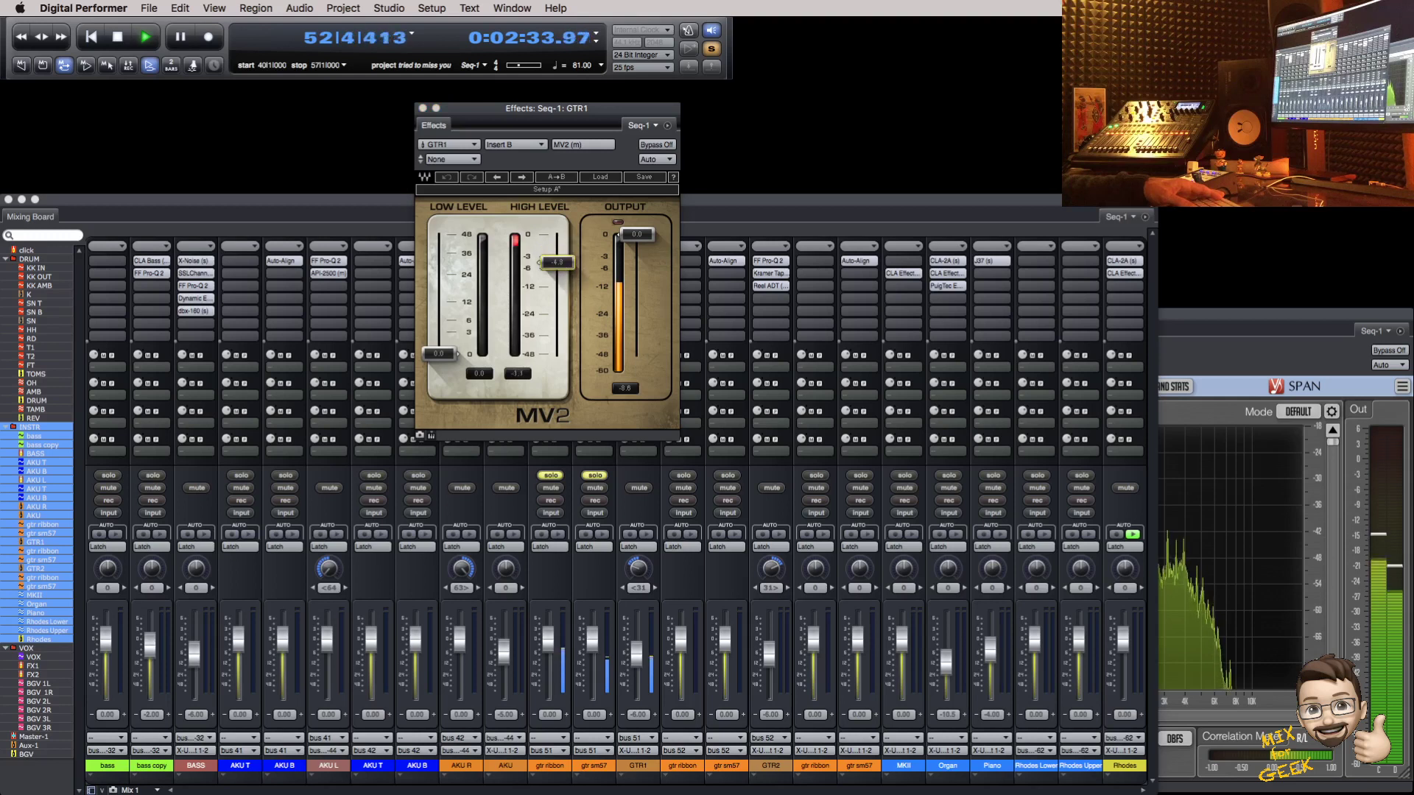
pyautogui.moveTo(636, 235); pyautogui.dragTo(636, 257)
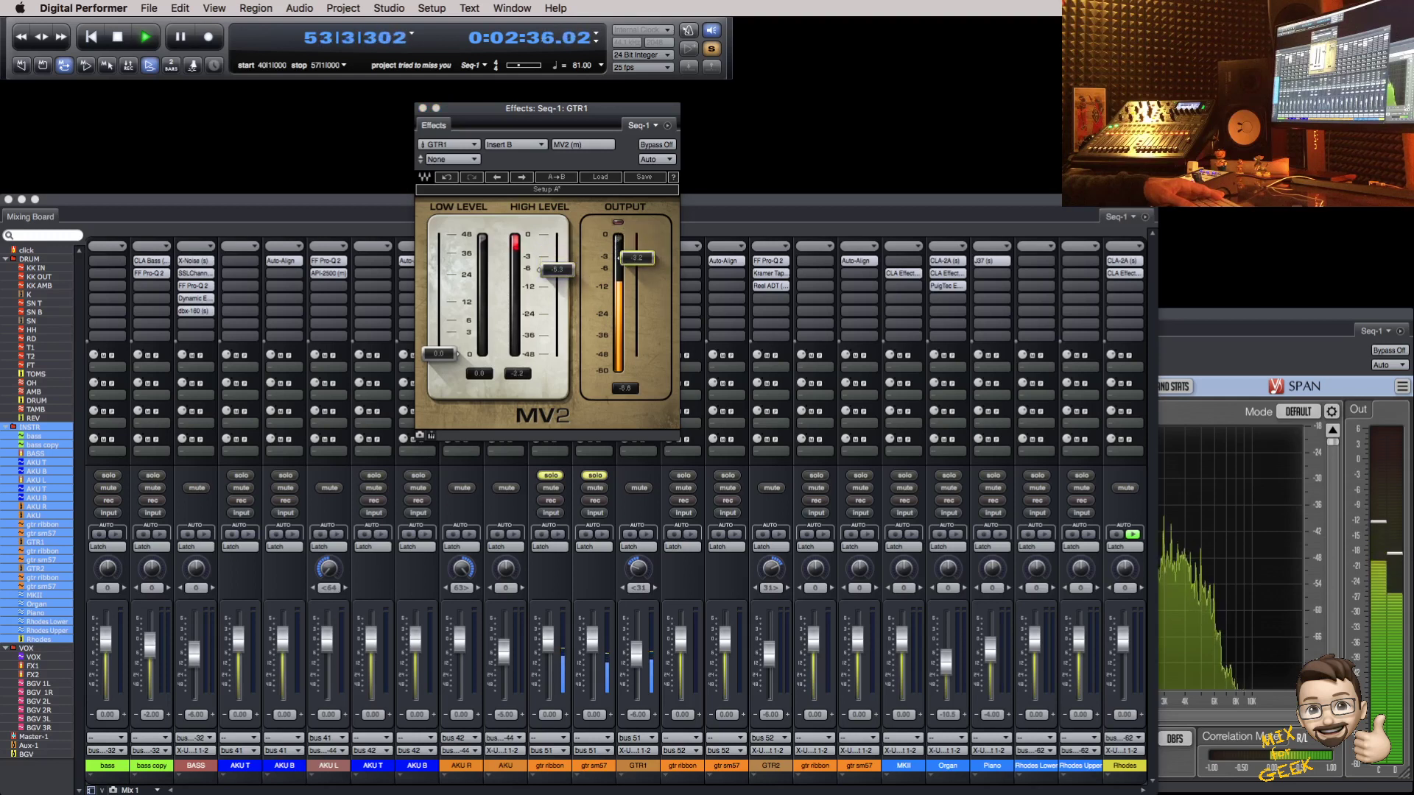
pyautogui.moveTo(439, 352); pyautogui.dragTo(439, 296)
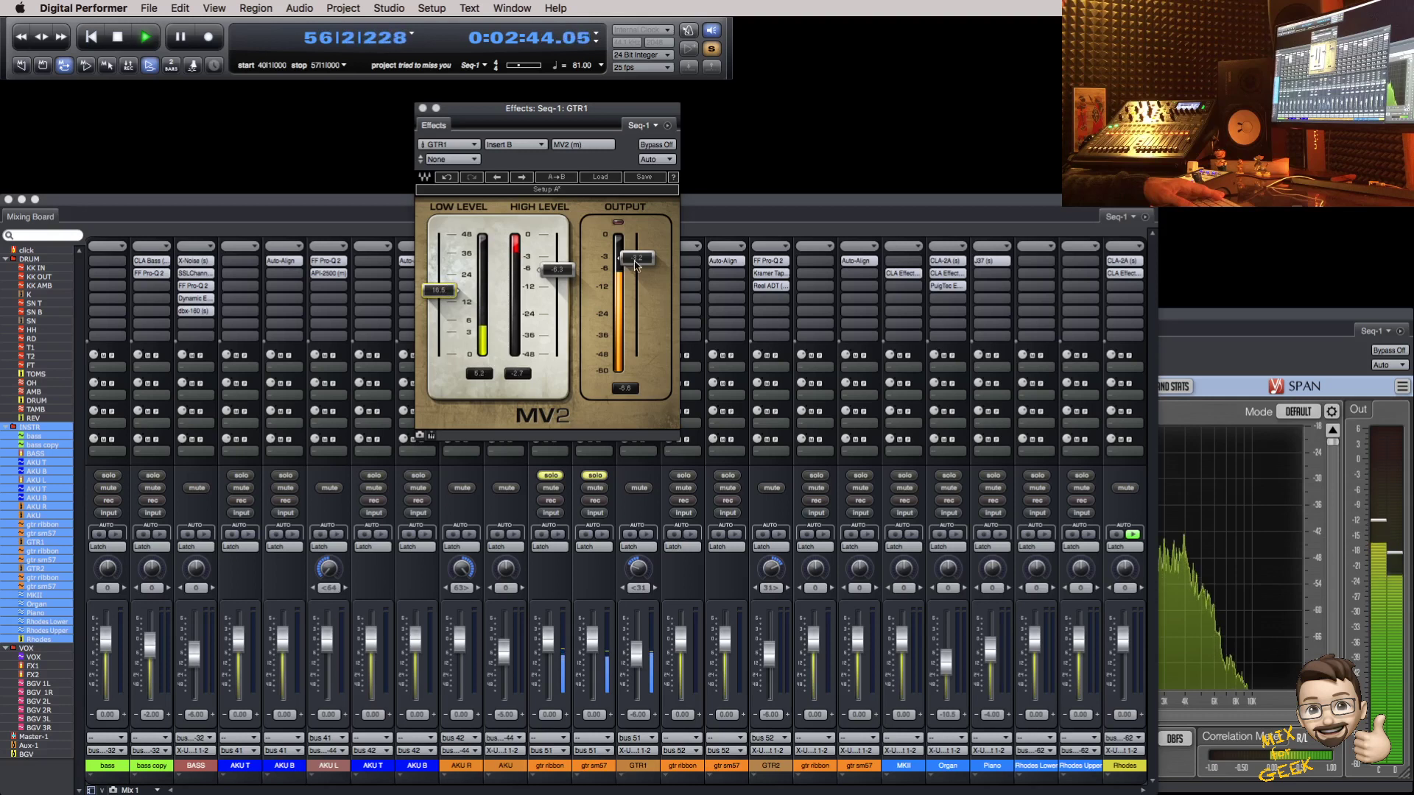
pyautogui.moveTo(635, 263); pyautogui.dragTo(635, 273)
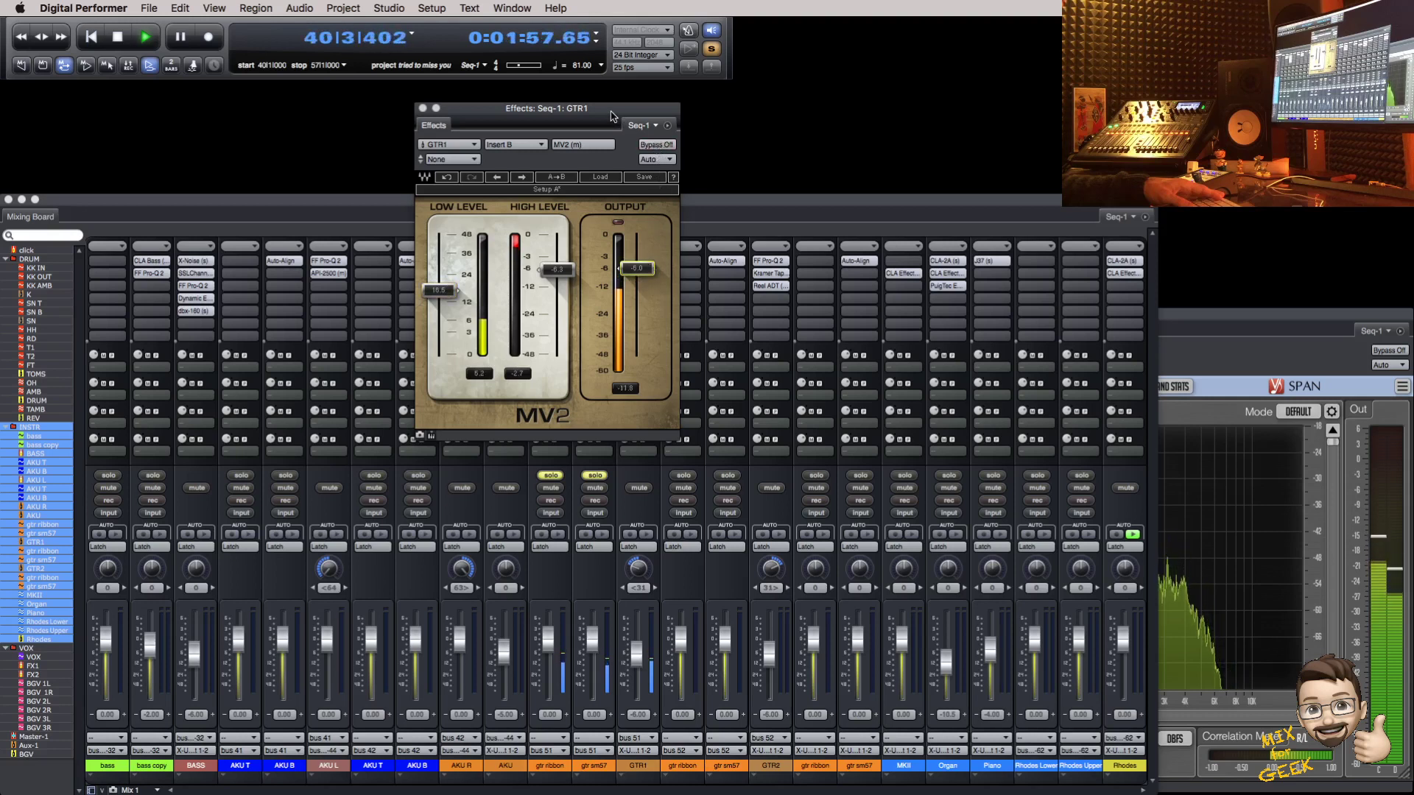
pyautogui.moveTo(610, 116); pyautogui.dragTo(617, 140)
pyautogui.press('super+w')
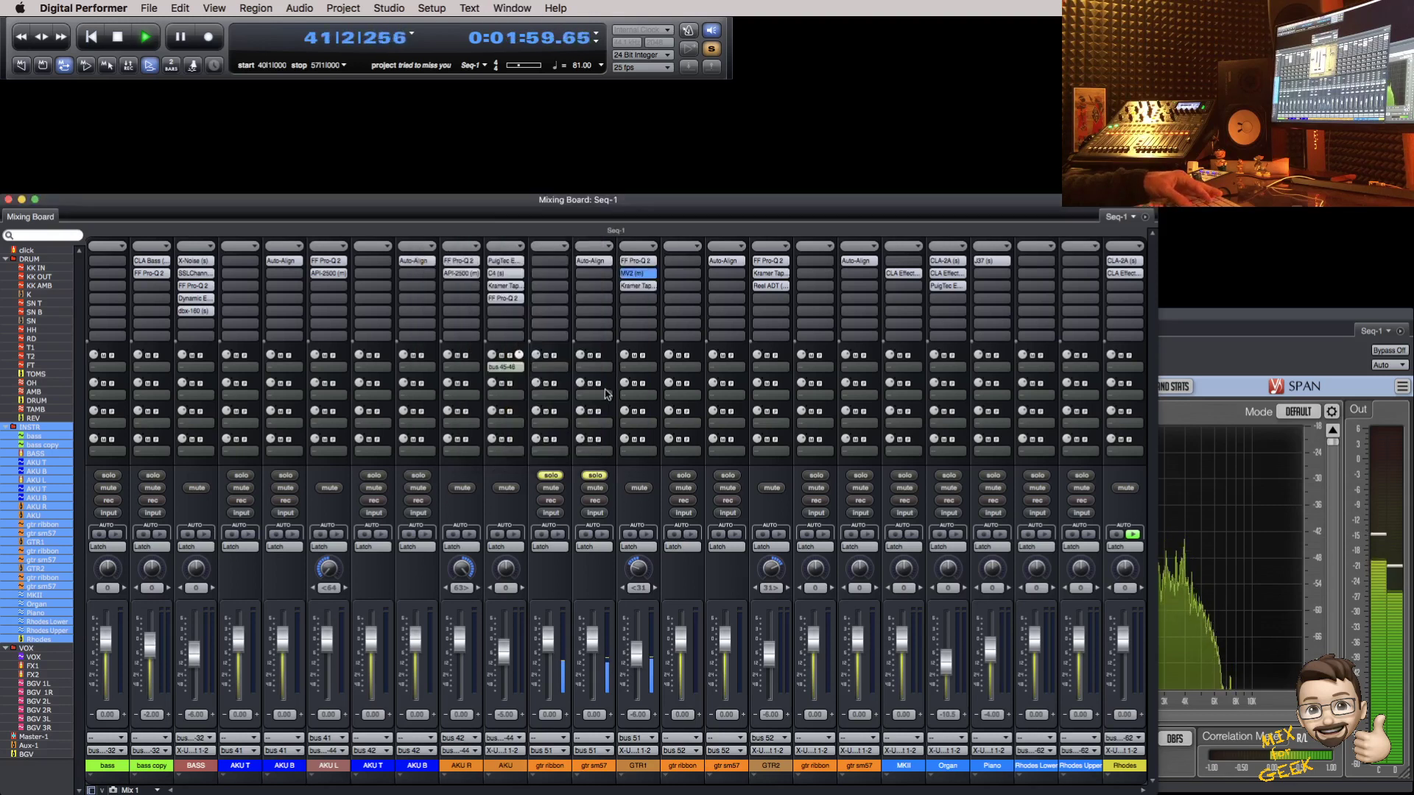
# Step: Unsolo the two guitar tracks and set the AKU fader to -3 against the full mix
pyautogui.click(595, 476)
pyautogui.click(551, 477)
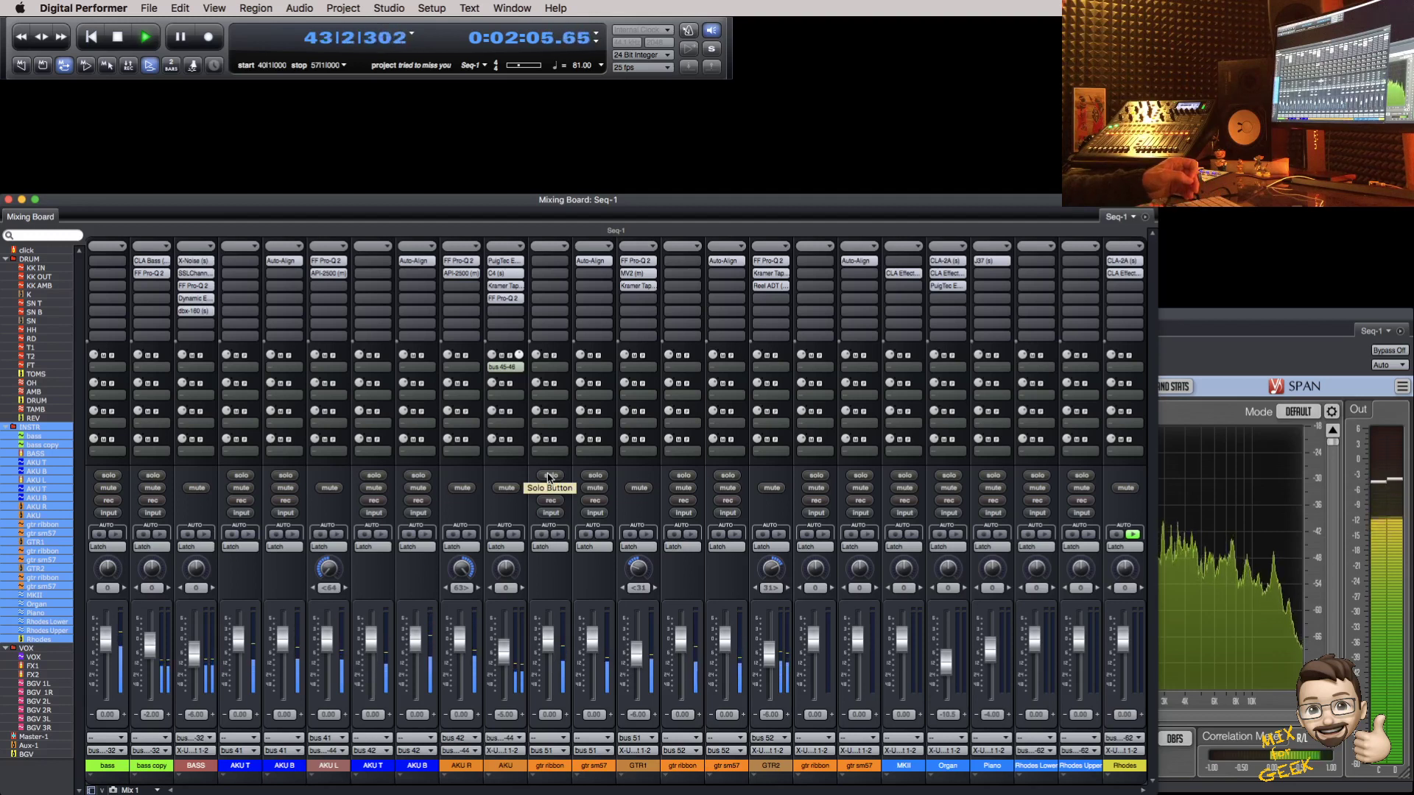
pyautogui.click(507, 488)
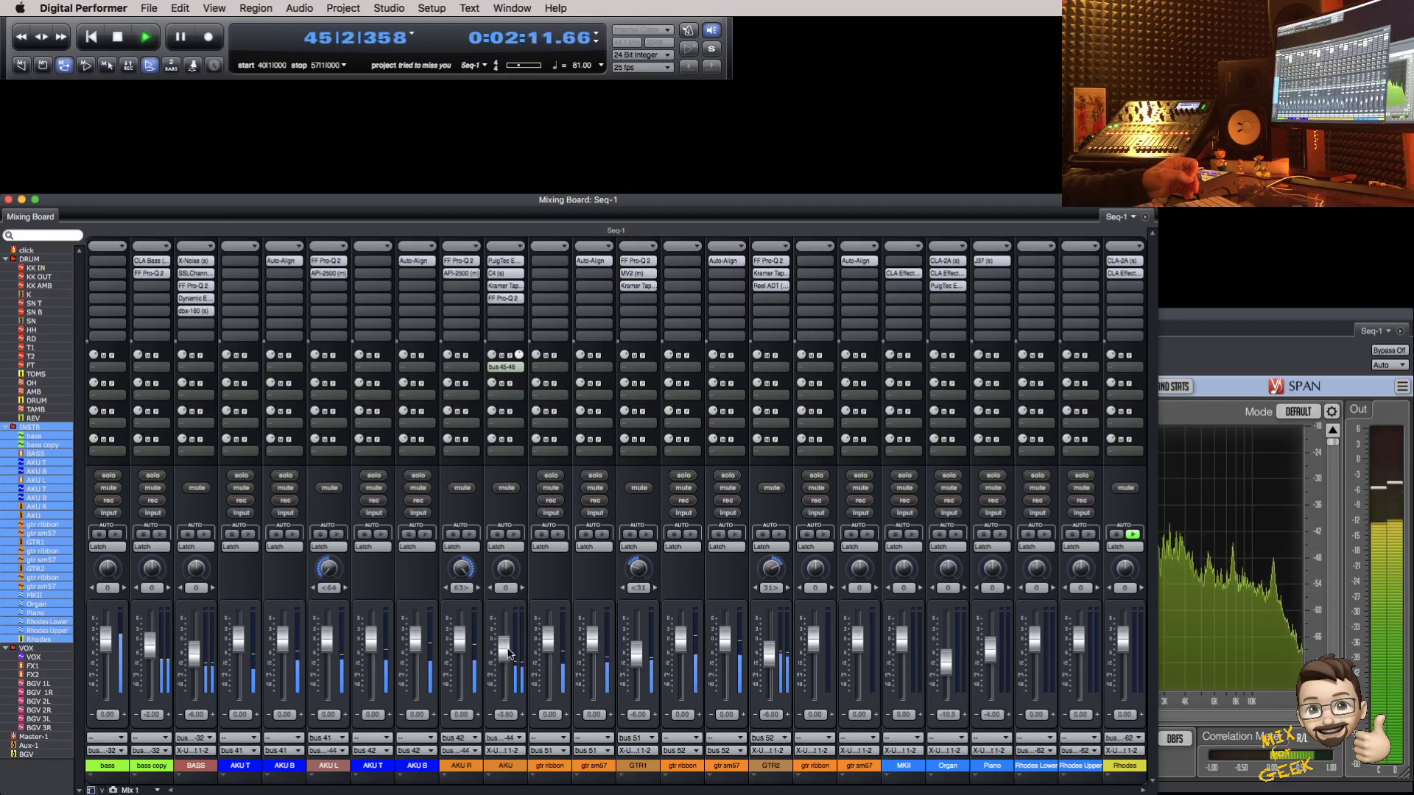
pyautogui.press('Return')
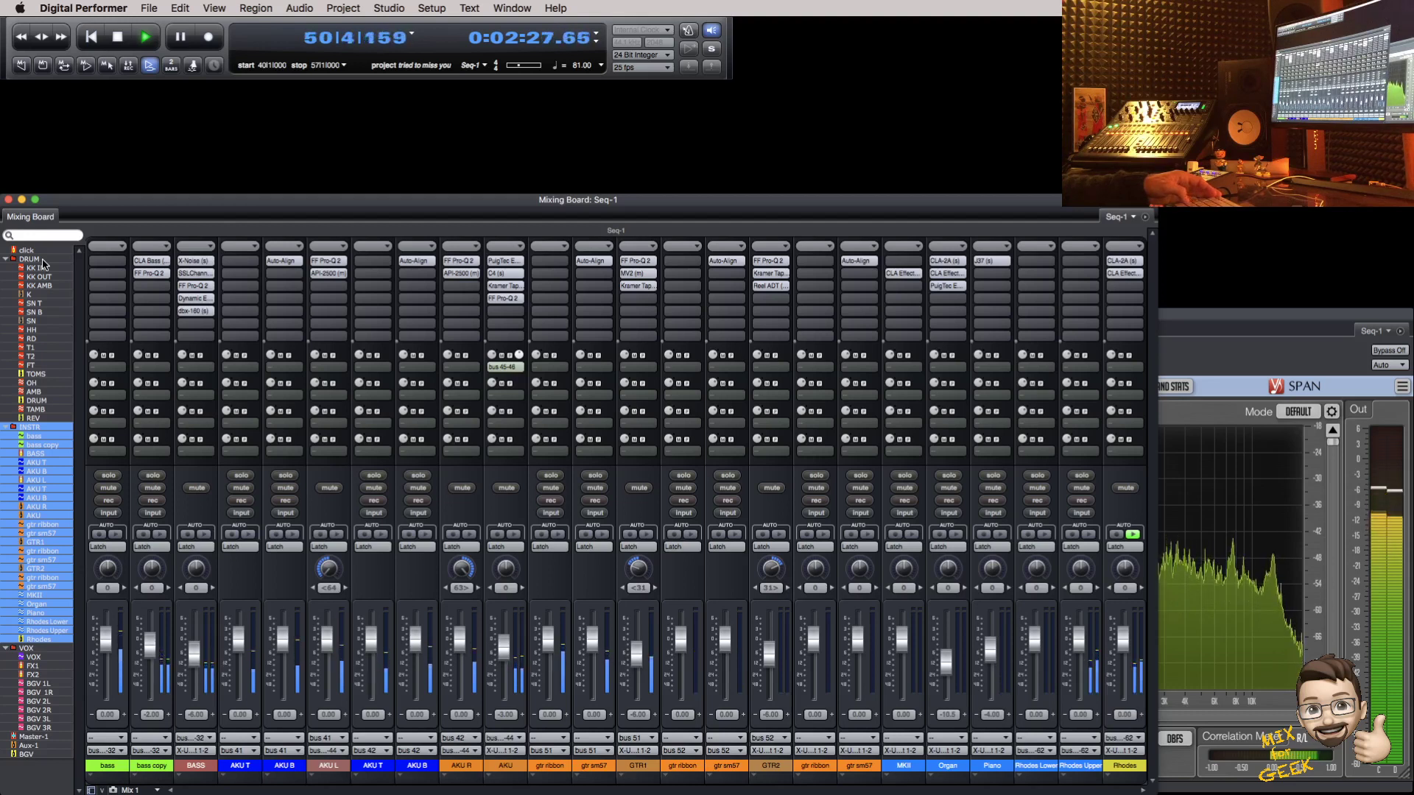
# Step: Check the full mix in the master channel's SPAN analyzer and return to the mixing board
pyautogui.click(1254, 335)
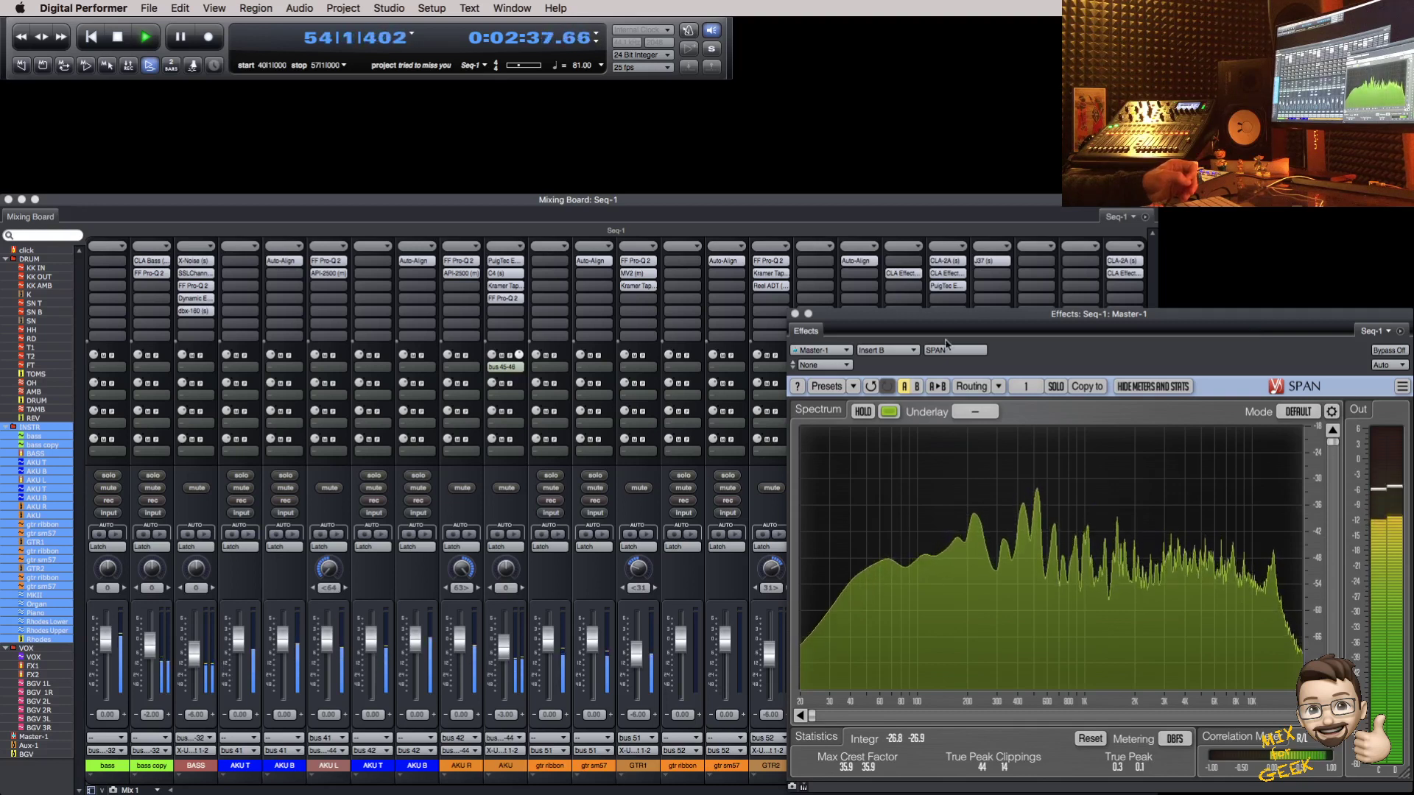
pyautogui.click(762, 478)
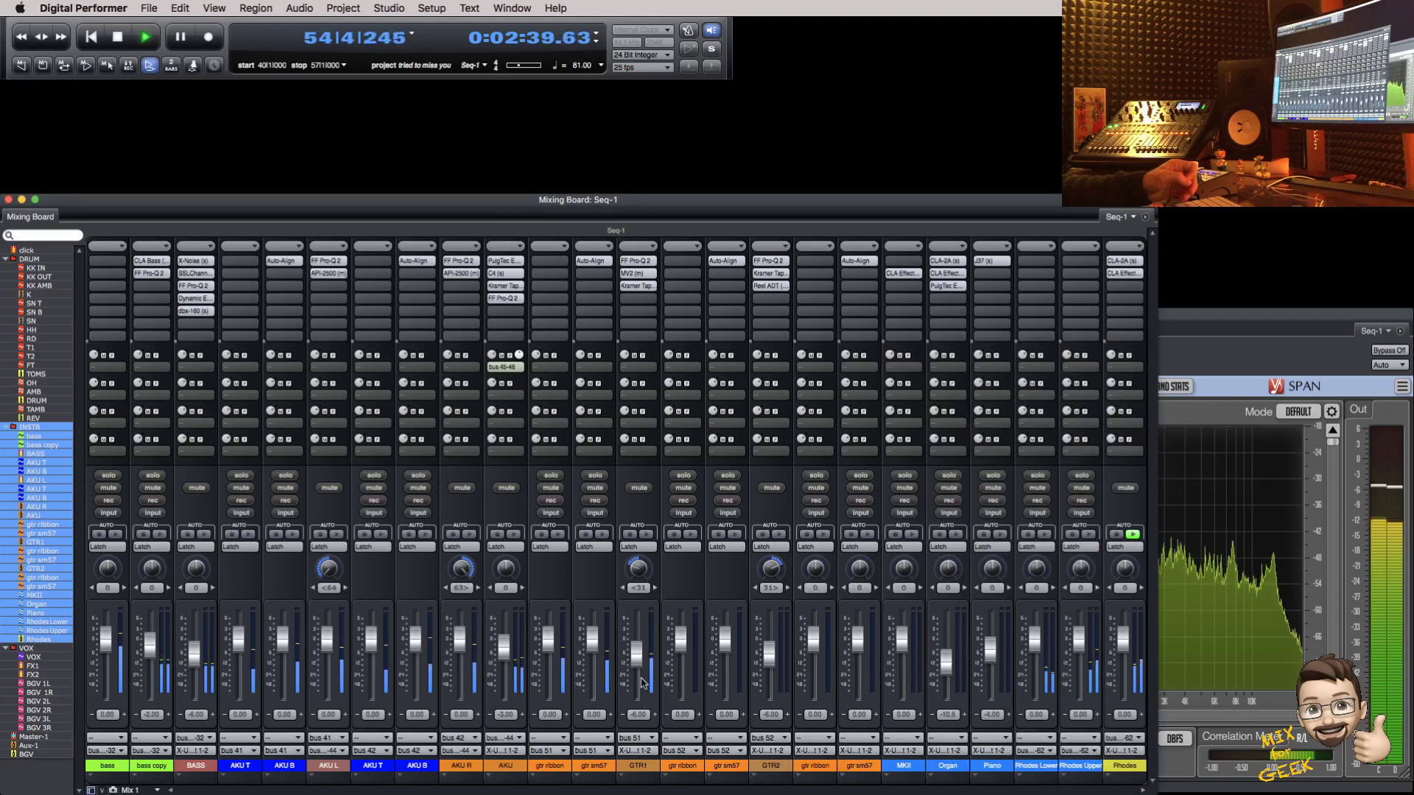
# Step: Check GTR1's MV2 settings against the full mix and lower the GTR1 fader to about -9
pyautogui.click(647, 274)
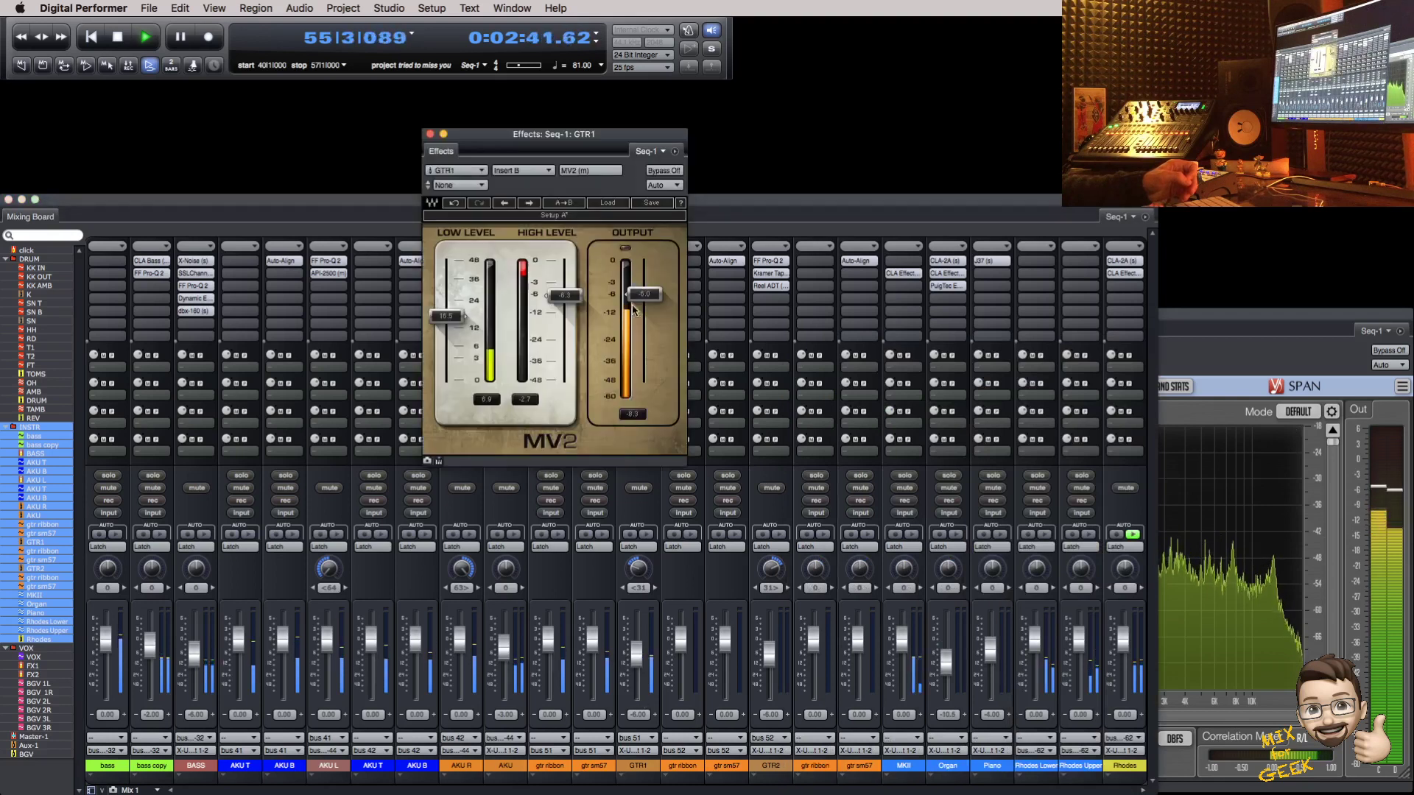
pyautogui.click(650, 660)
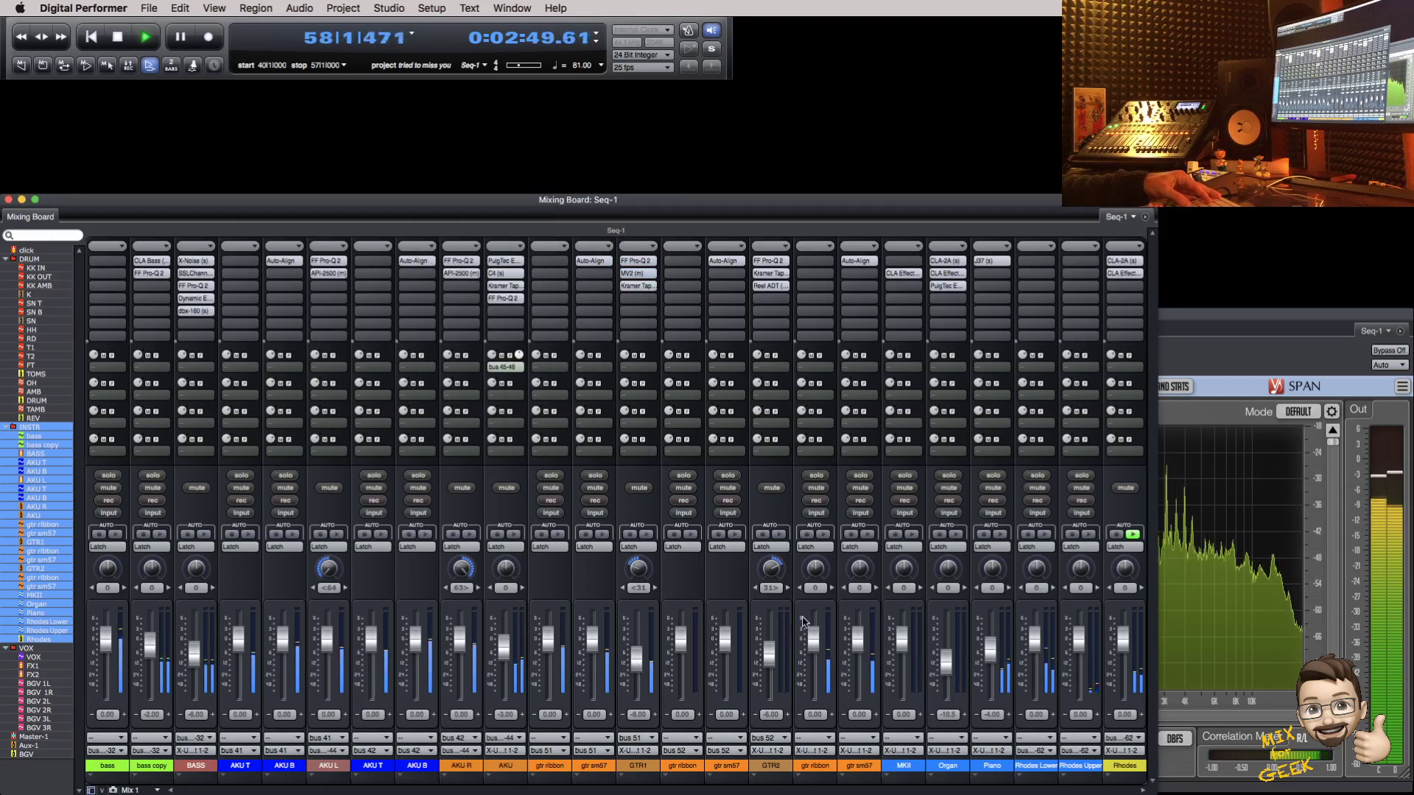
# Step: Solo the third gtr ribbon and gtr sm57 pair and route its gtr ribbon to a new aux track via mono bus 53
pyautogui.moveTo(860, 475); pyautogui.dragTo(816, 475)
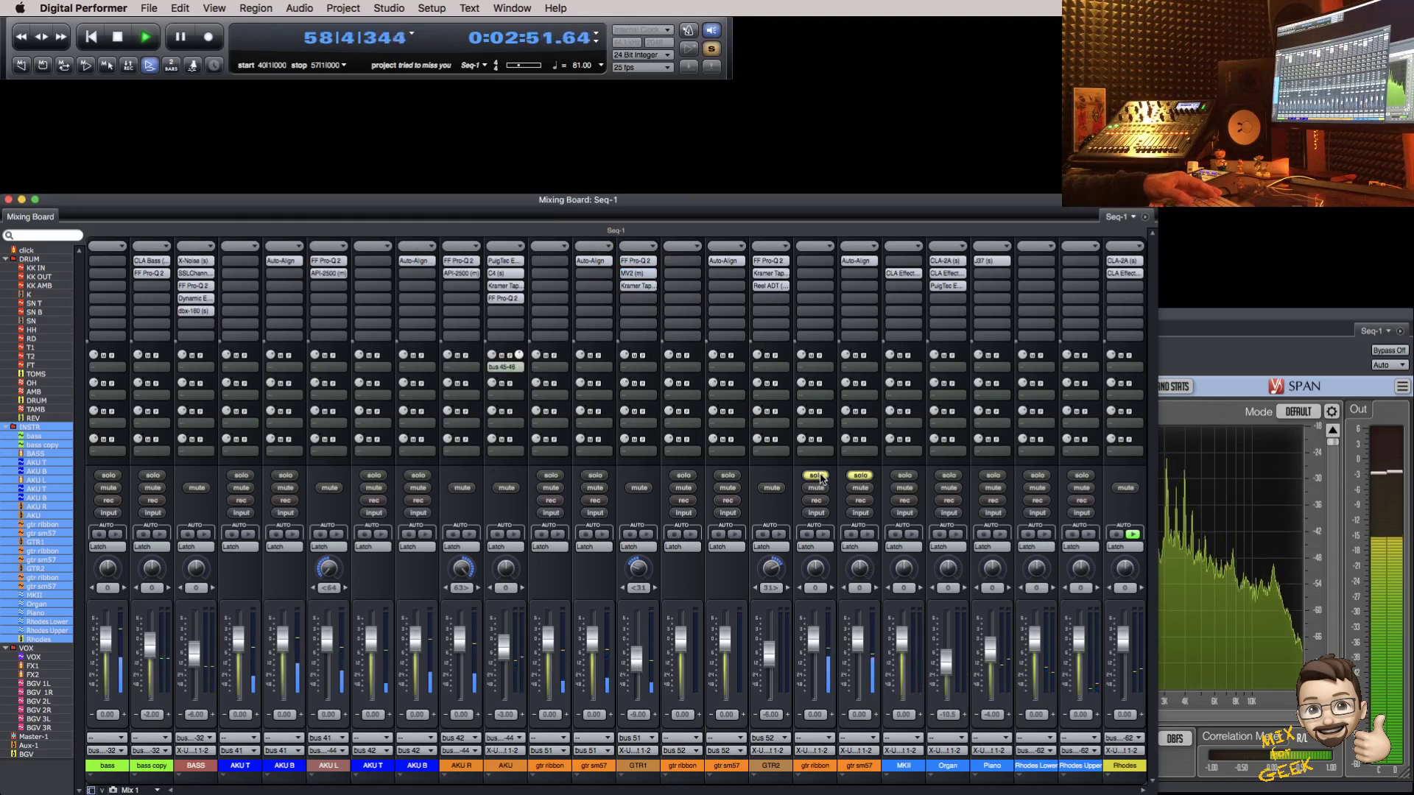
pyautogui.press('space')
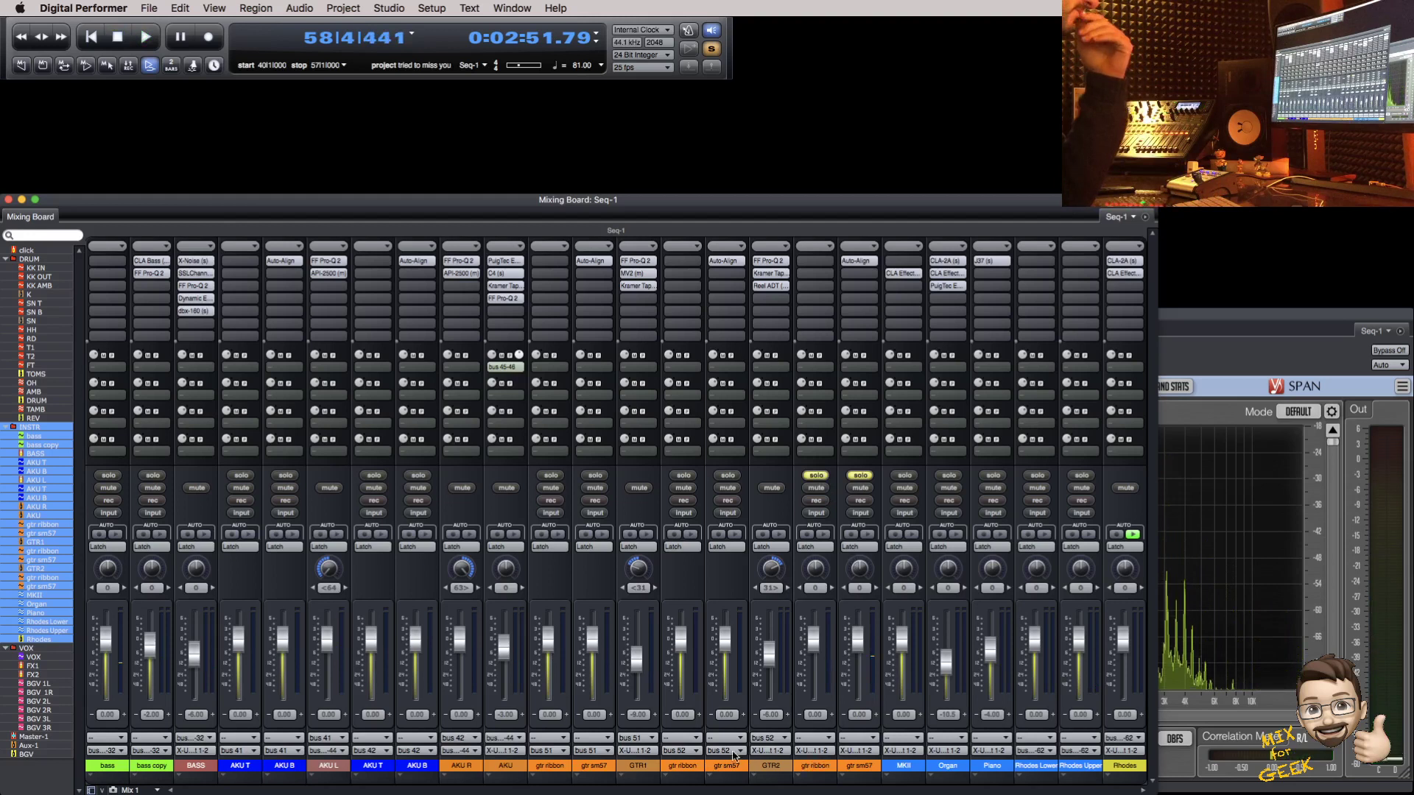
pyautogui.click(811, 750)
pyautogui.moveTo(811, 756)
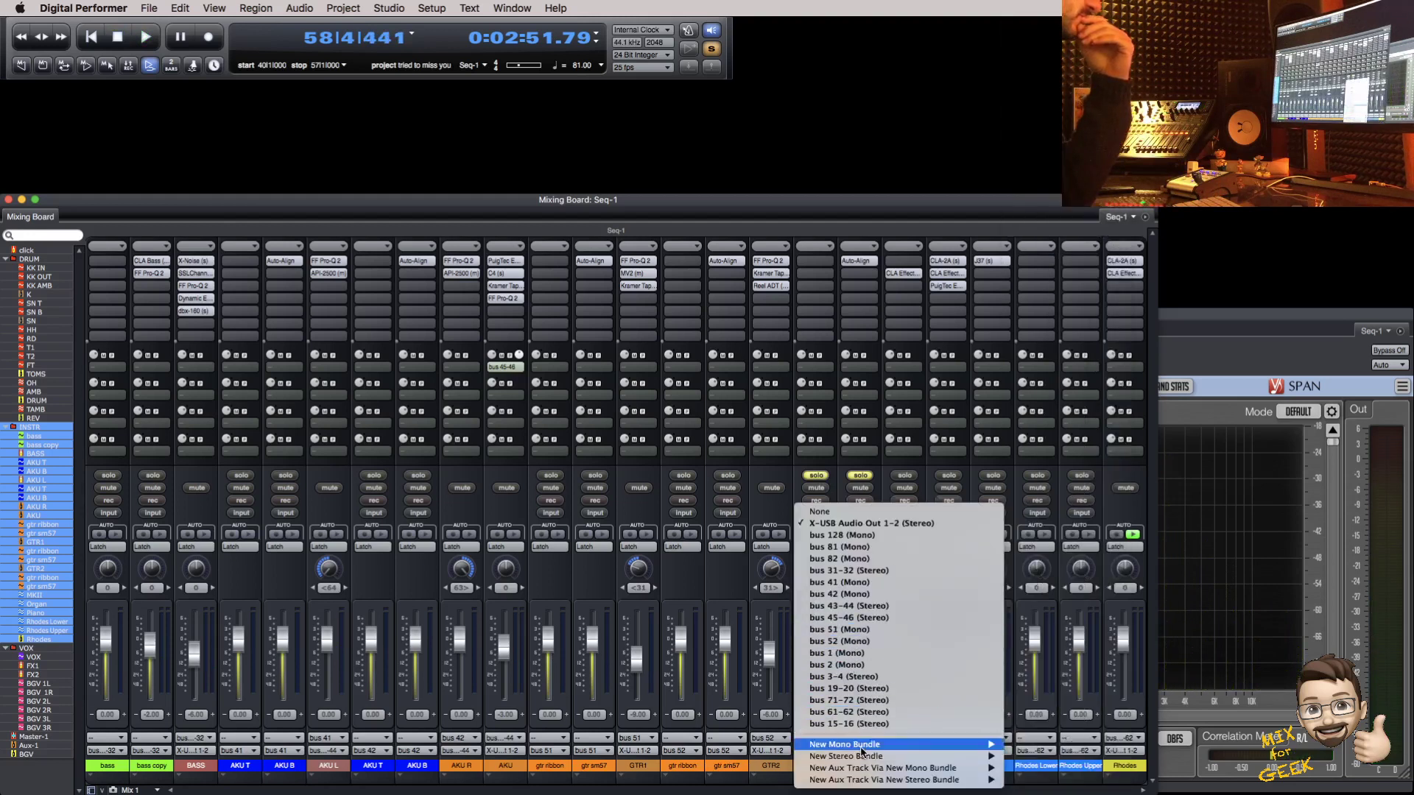
pyautogui.moveTo(854, 767)
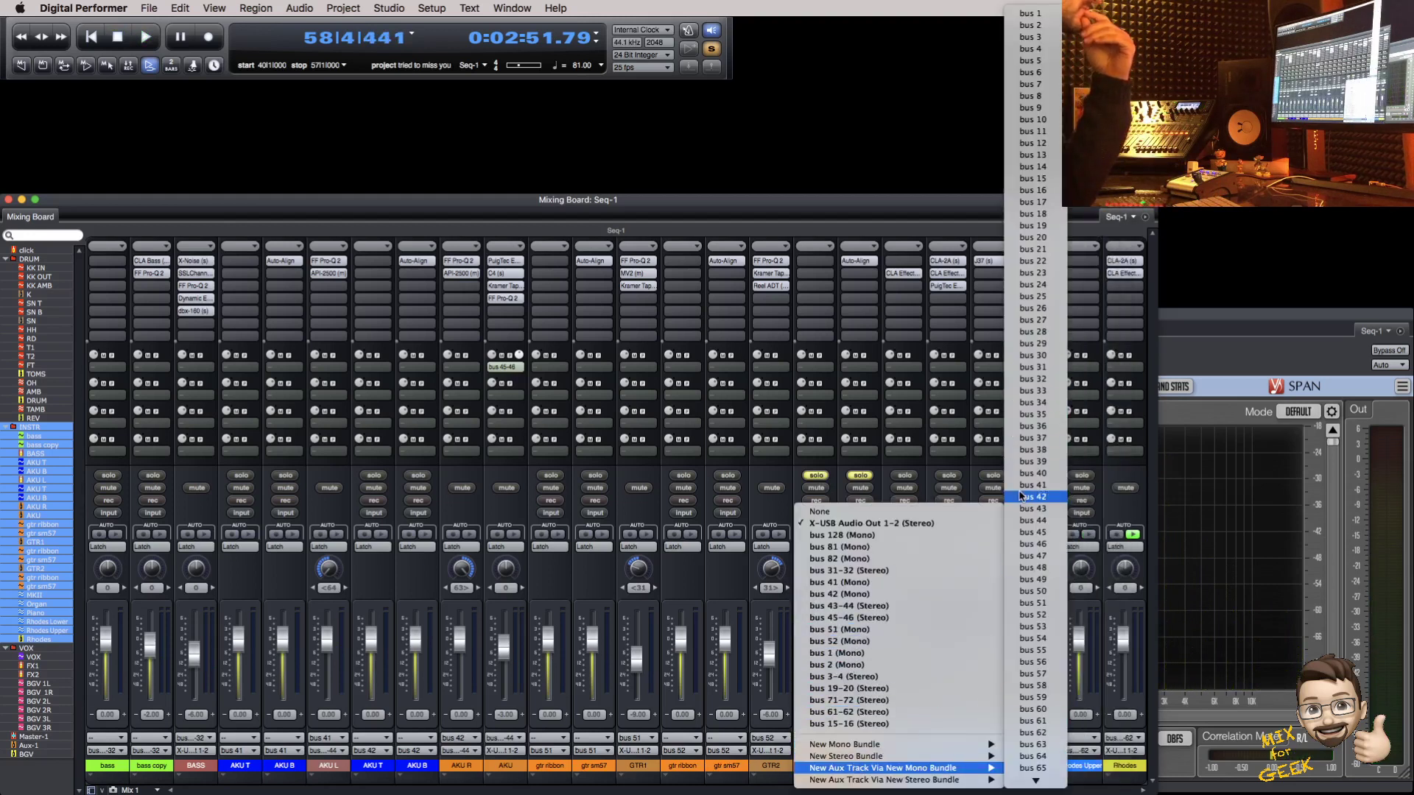
pyautogui.click(1045, 632)
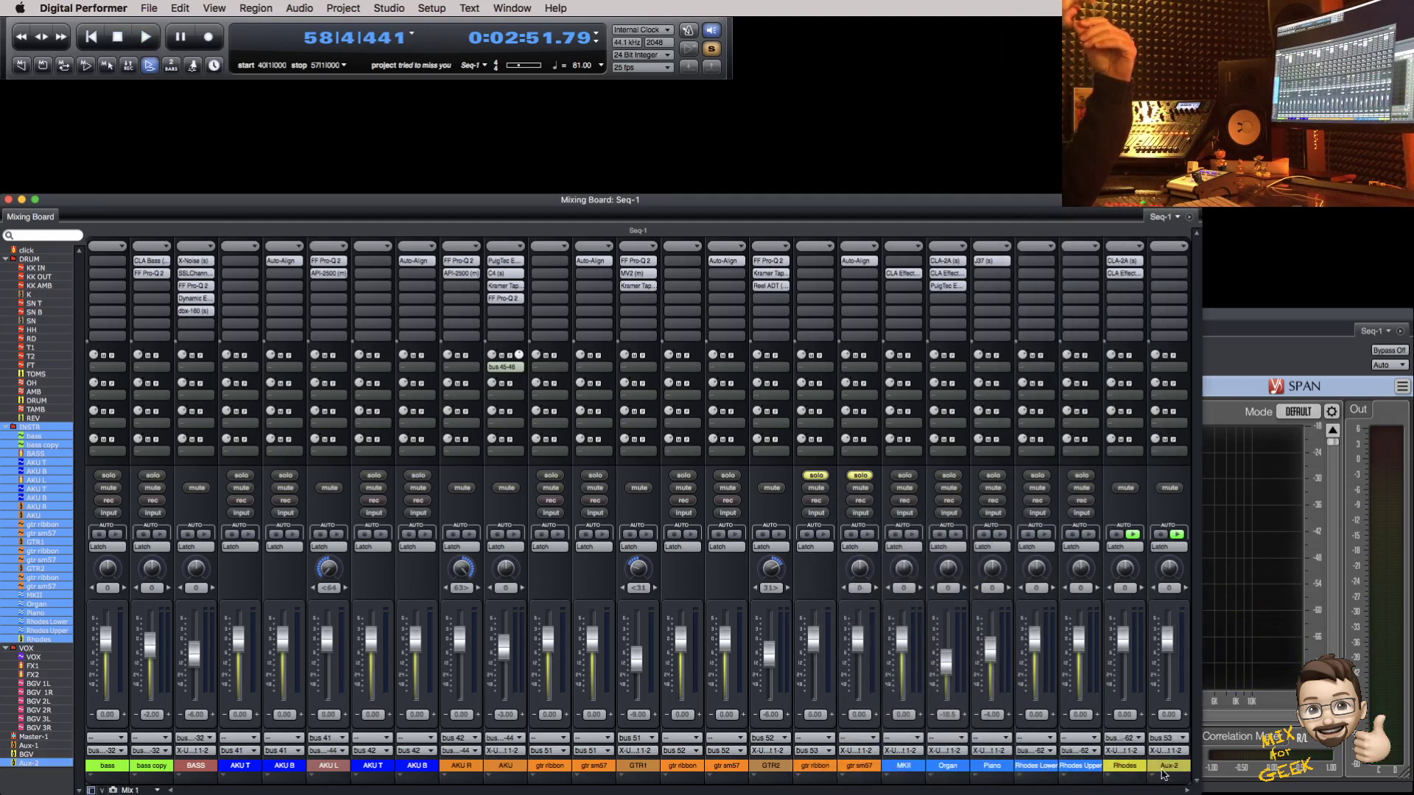
# Step: Move the Aux-2 channel beside the soloed guitar pair and set that gtr sm57's output to bus 53 (Mono)
pyautogui.moveTo(973, 768); pyautogui.dragTo(870, 756)
pyautogui.click(861, 751)
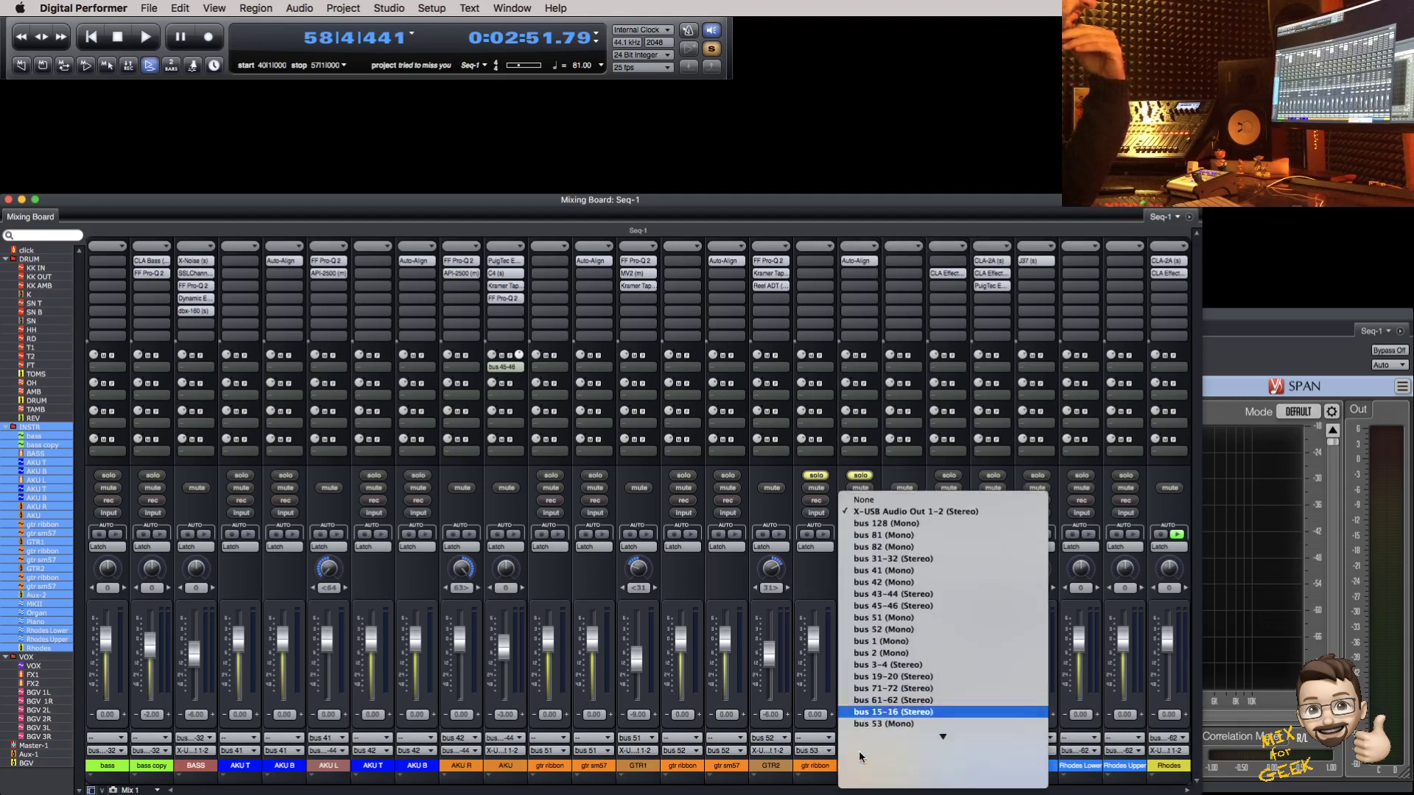
pyautogui.click(872, 722)
# Step: Copy GTR2's FF Pro-Q 2 to Aux-2 and show only GTR2, Aux-2 and their guitar tracks during playback
pyautogui.moveTo(768, 260); pyautogui.dragTo(919, 261)
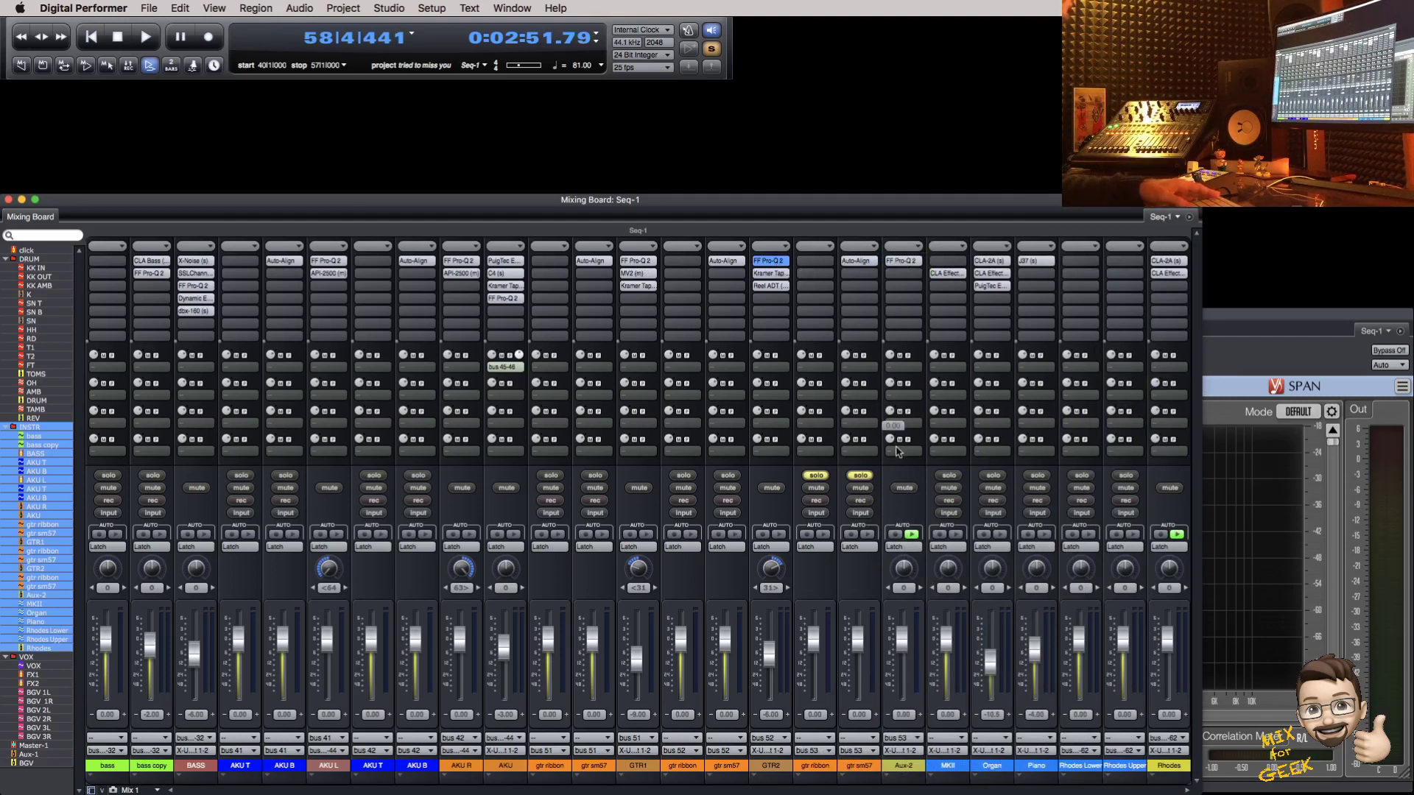
pyautogui.press('space')
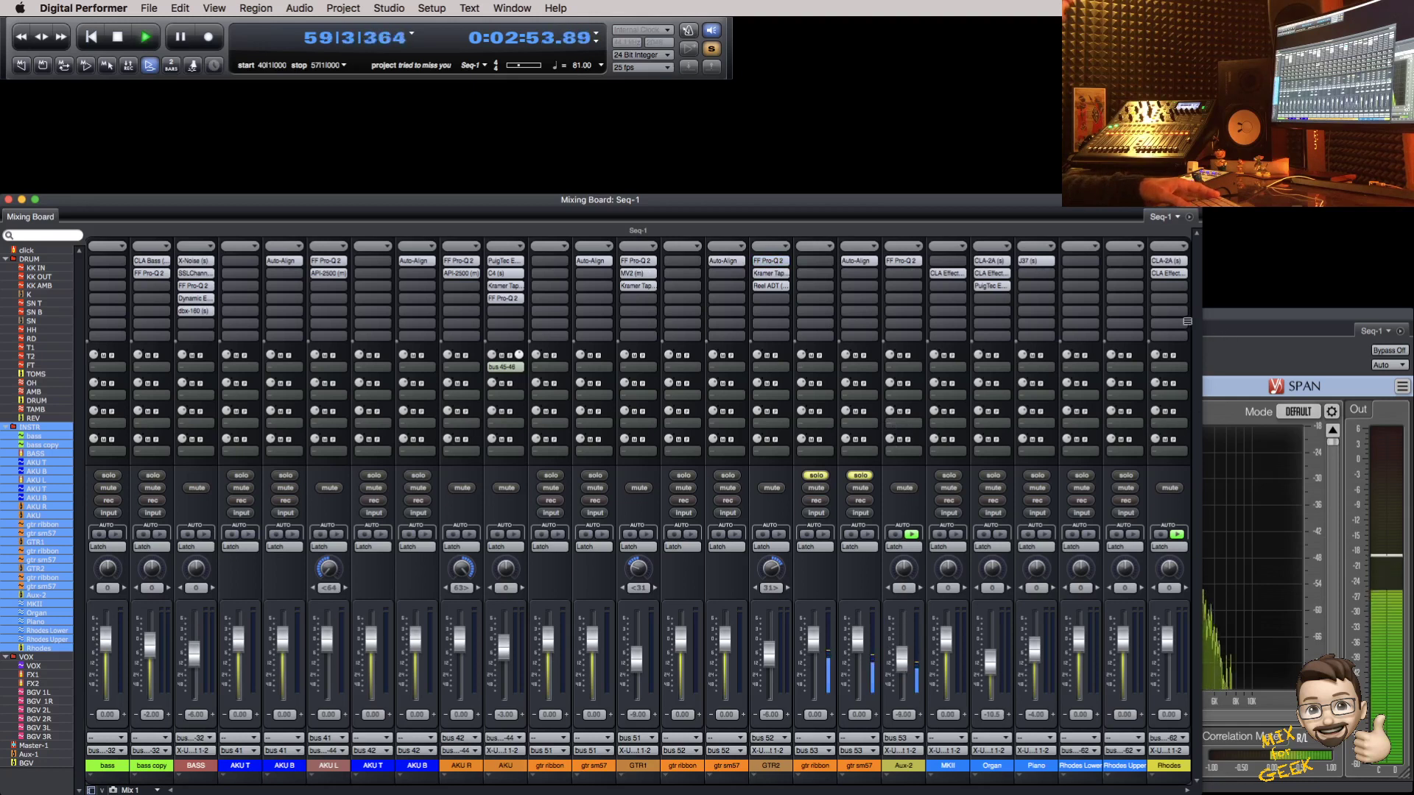
pyautogui.keyDown('alt'); pyautogui.click(38, 594); pyautogui.keyUp('alt')
pyautogui.moveTo(39, 577); pyautogui.dragTo(45, 567)
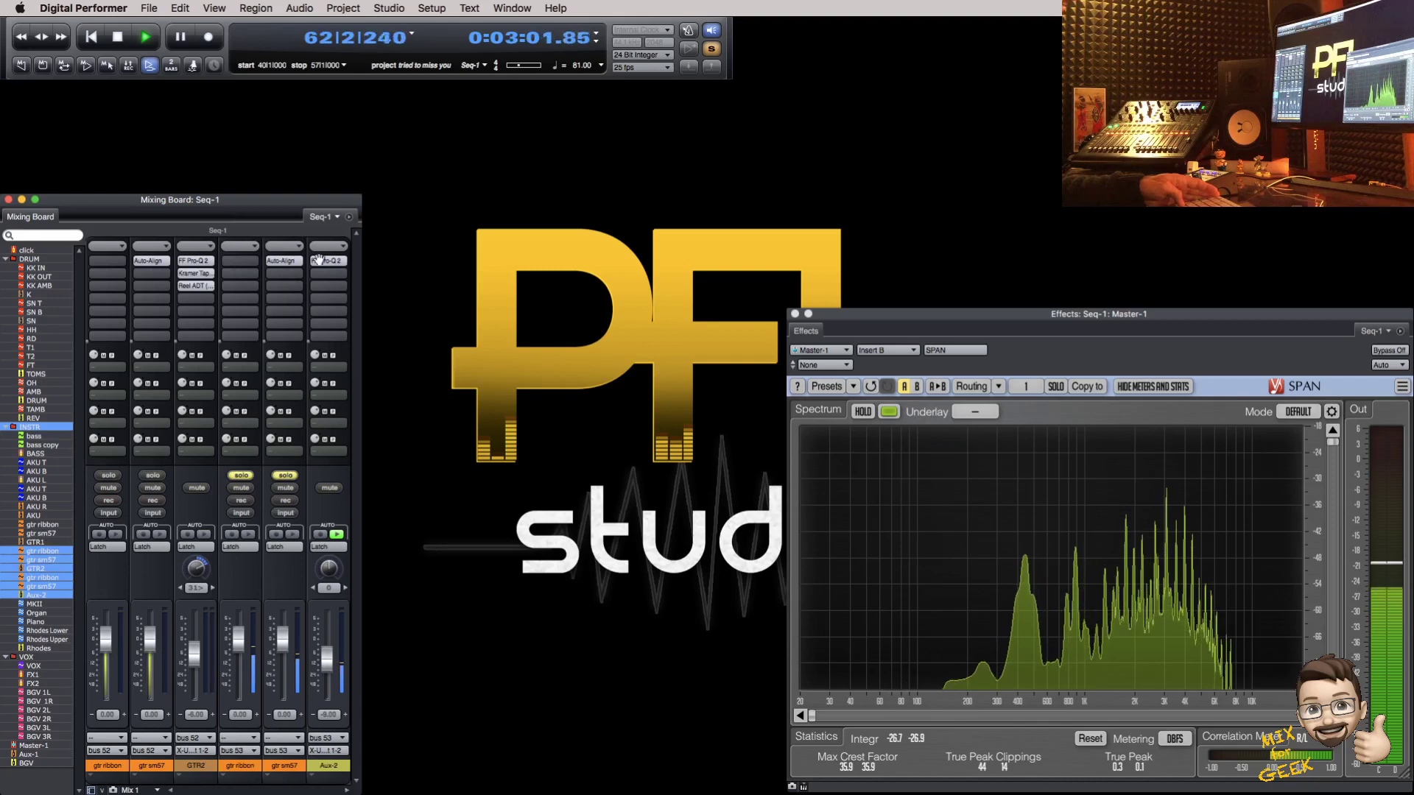
# Step: In Aux-2's Pro-Q 2, delete the two narrow cuts around 2 kHz and add a narrow -6 dB notch around 4 kHz
pyautogui.click(321, 260)
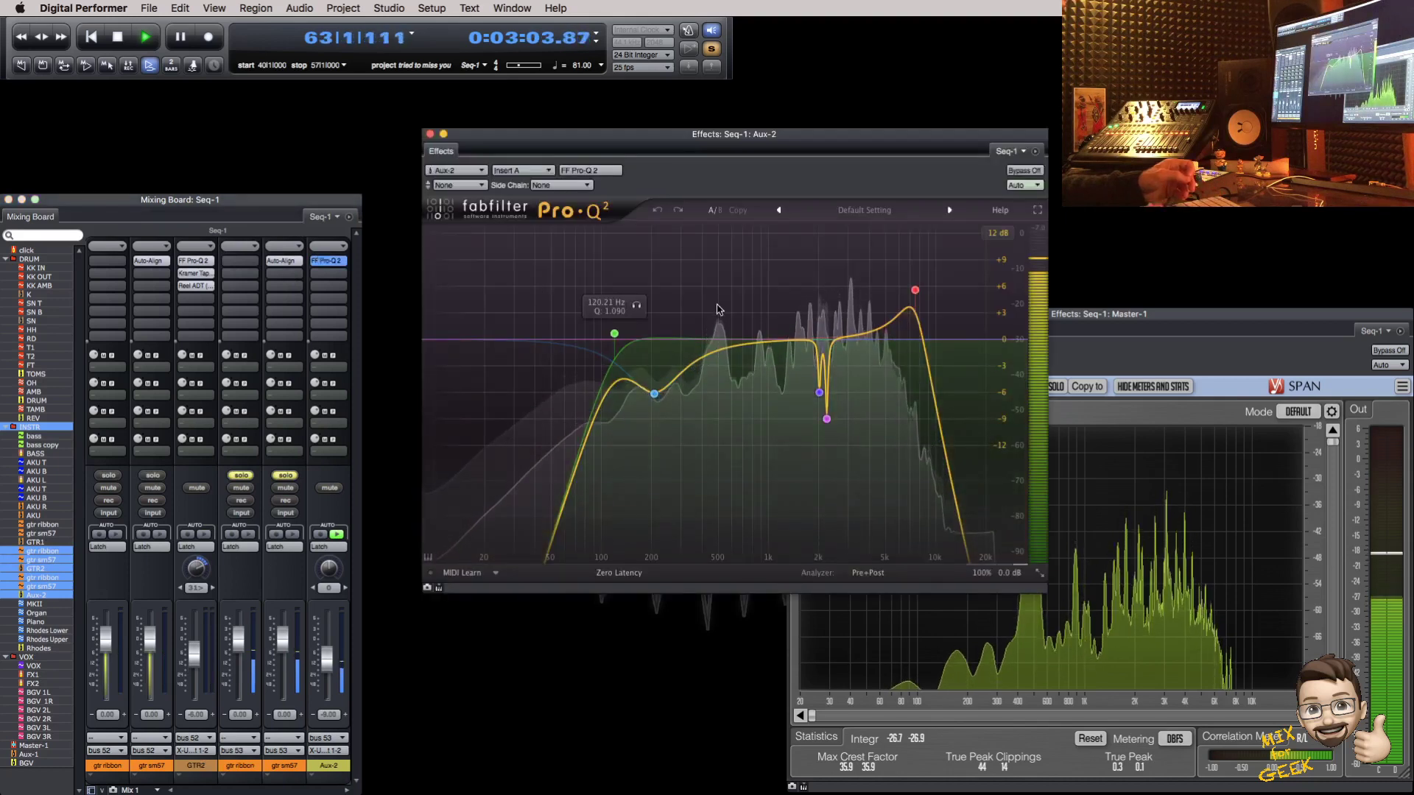
pyautogui.click(820, 392)
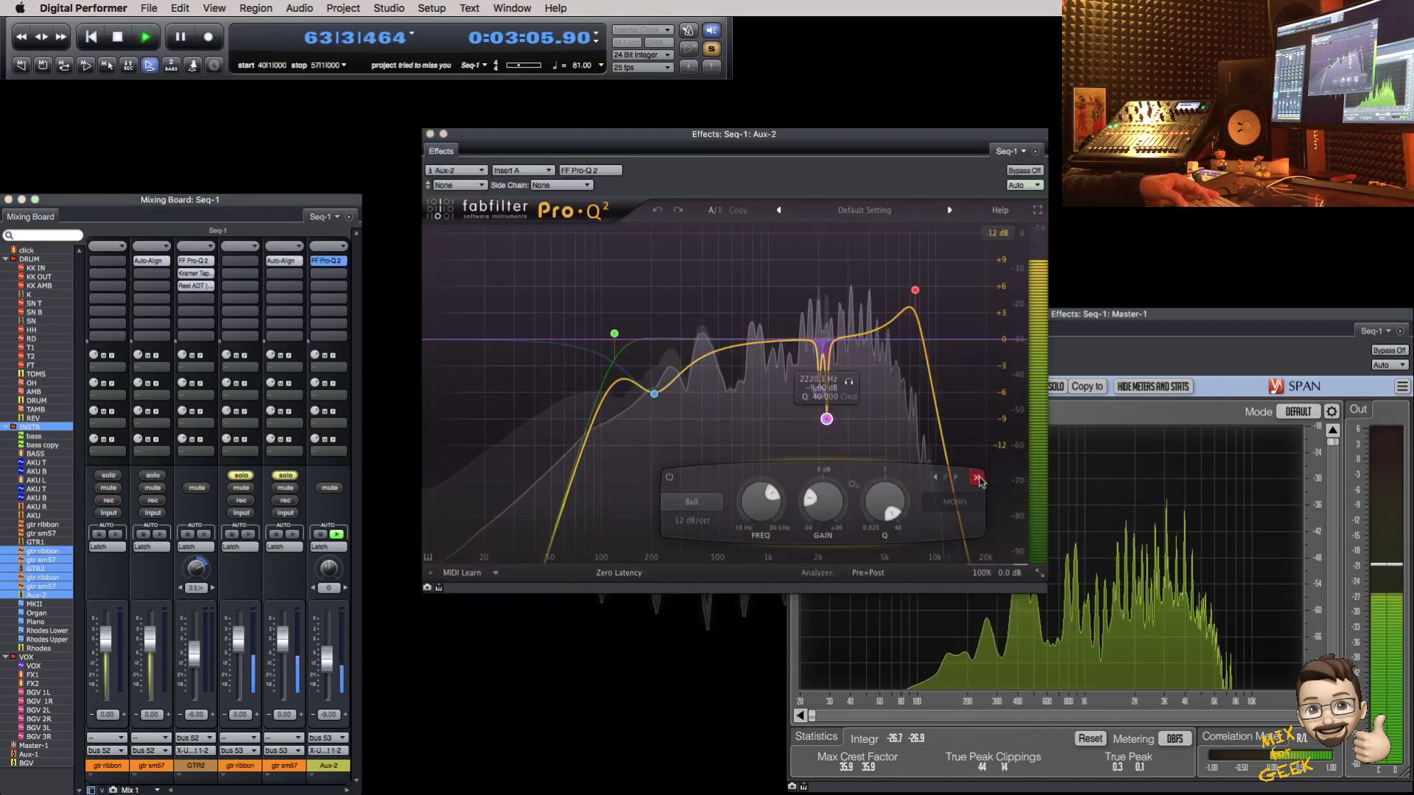
pyautogui.press('Delete')
pyautogui.moveTo(850, 361); pyautogui.dragTo(869, 277)
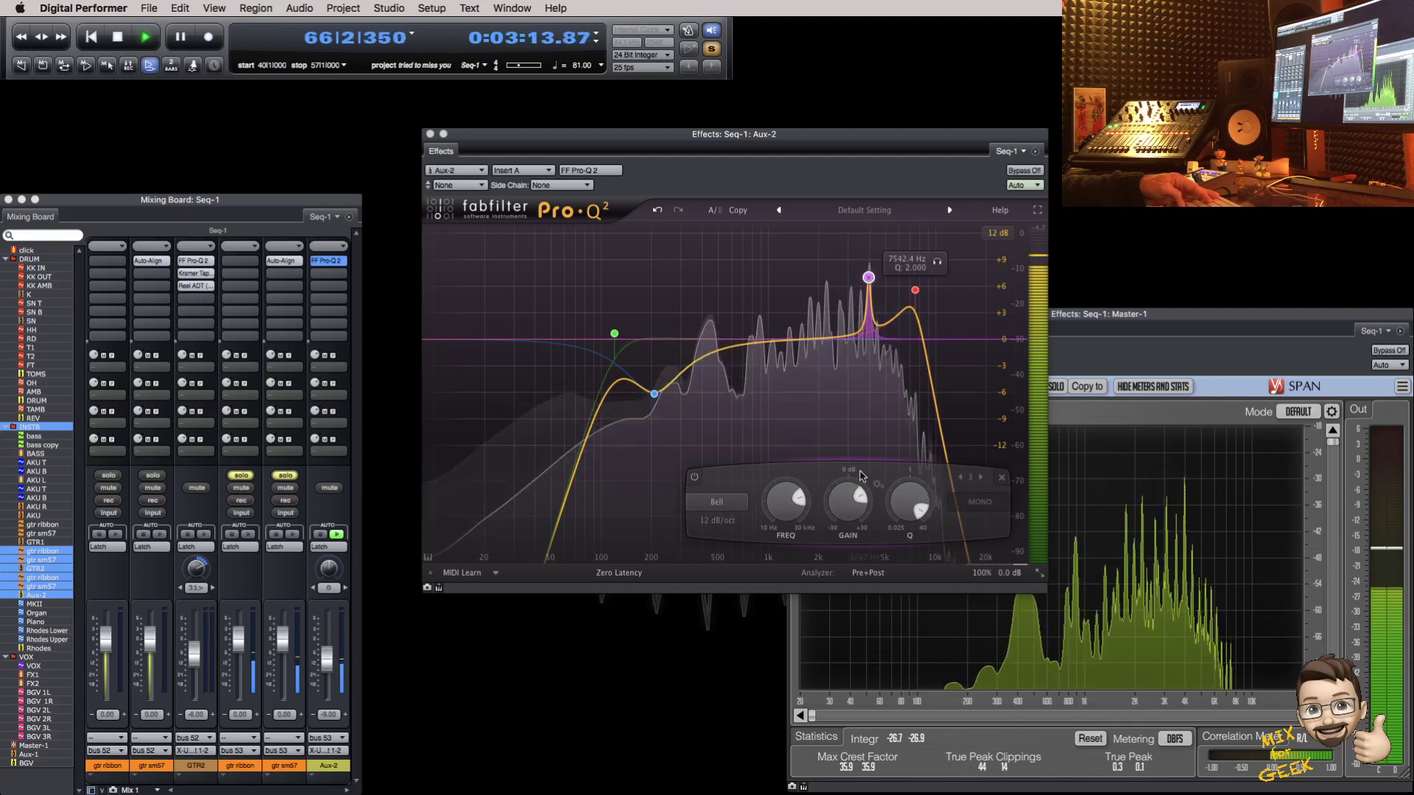
pyautogui.doubleClick(848, 500)
pyautogui.write('-6')
pyautogui.press('Return')
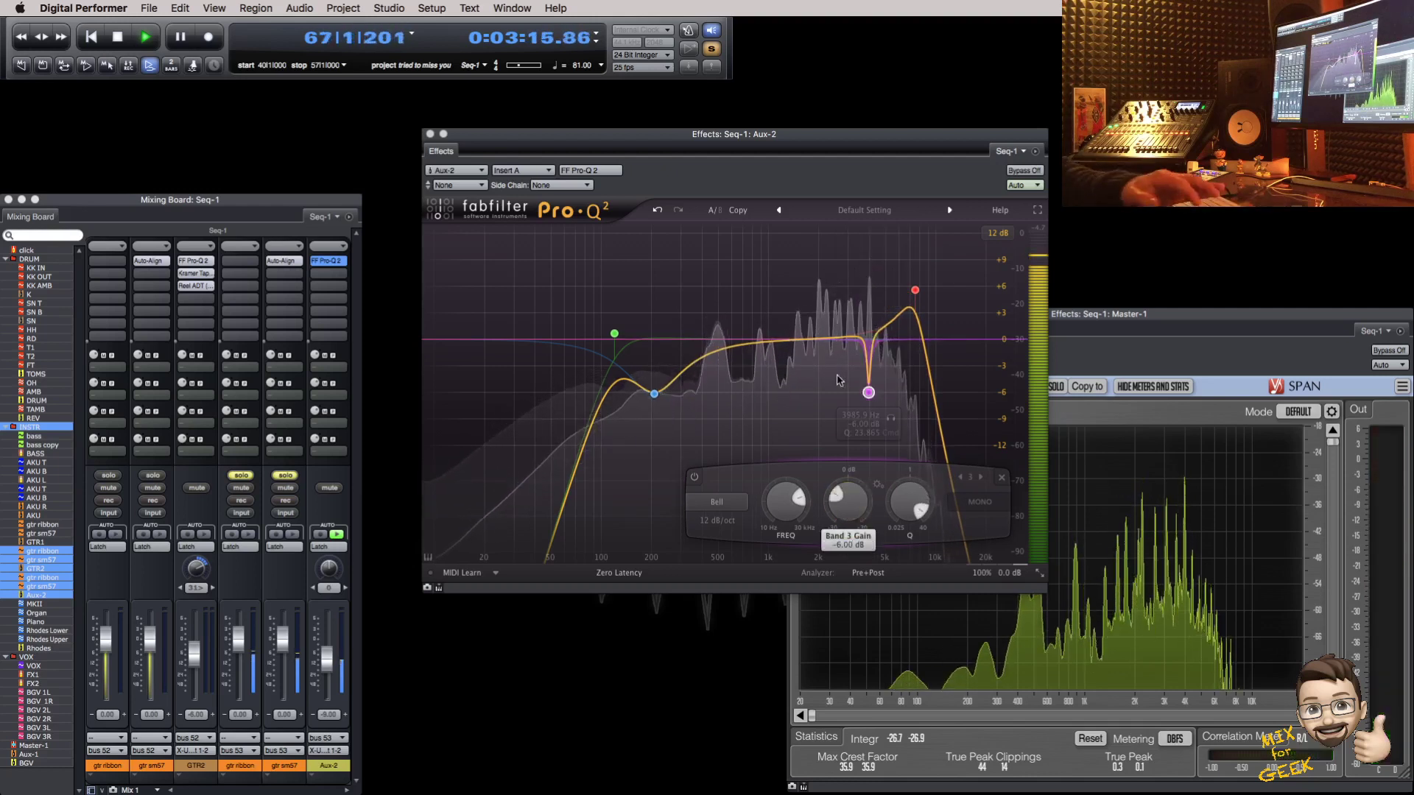
# Step: Add a wider cut of about 3 dB just below the notch and set the low-mid dip to -5.58 dB at 208.57 Hz
pyautogui.click(846, 317)
pyautogui.moveTo(846, 316); pyautogui.dragTo(854, 361)
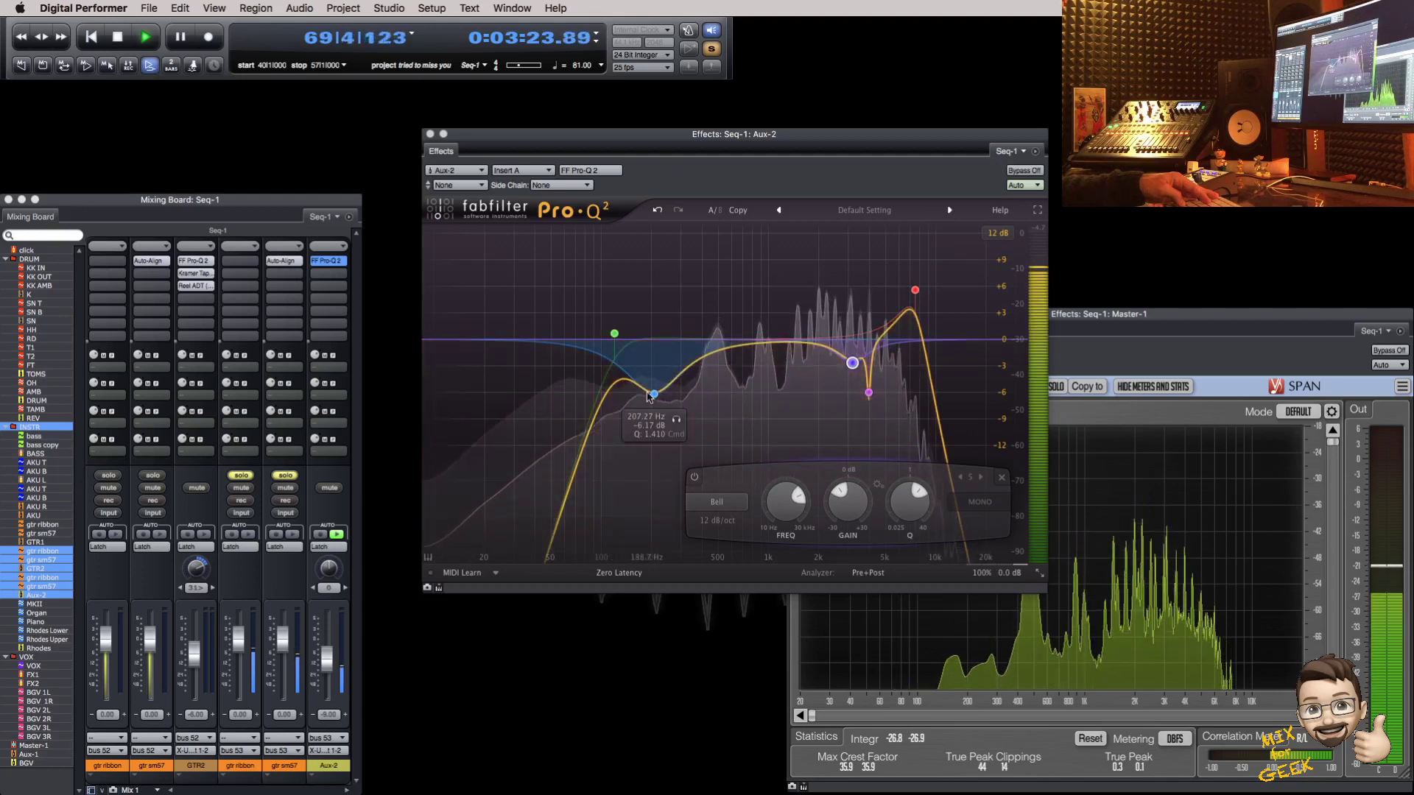
pyautogui.click(654, 394)
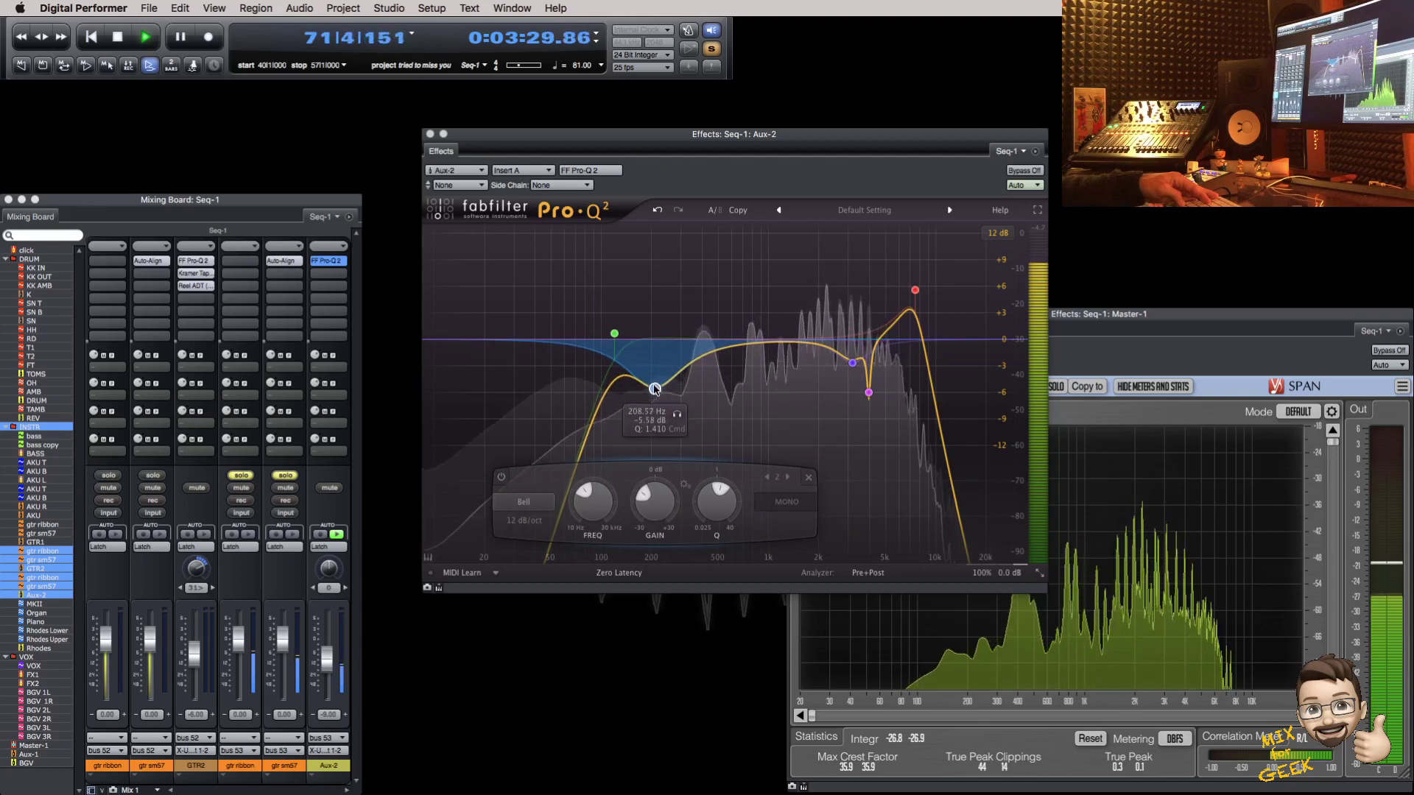
pyautogui.moveTo(616, 139); pyautogui.dragTo(608, 187)
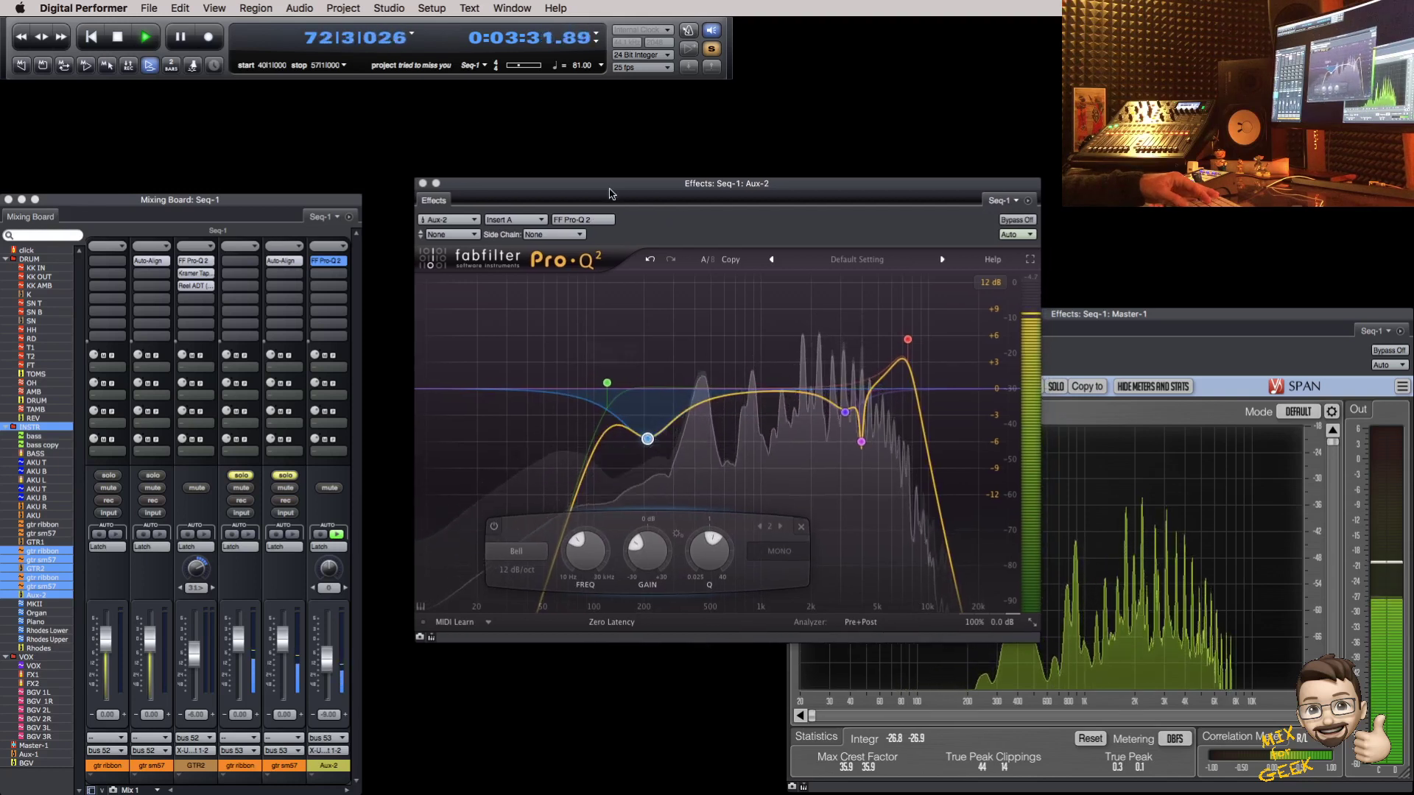
pyautogui.press('super+w')
# Step: Copy GTR2's Kramer Tape insert to the soloed gtr sm57 track below its Auto-Align and stop playback
pyautogui.moveTo(194, 278); pyautogui.dragTo(276, 272)
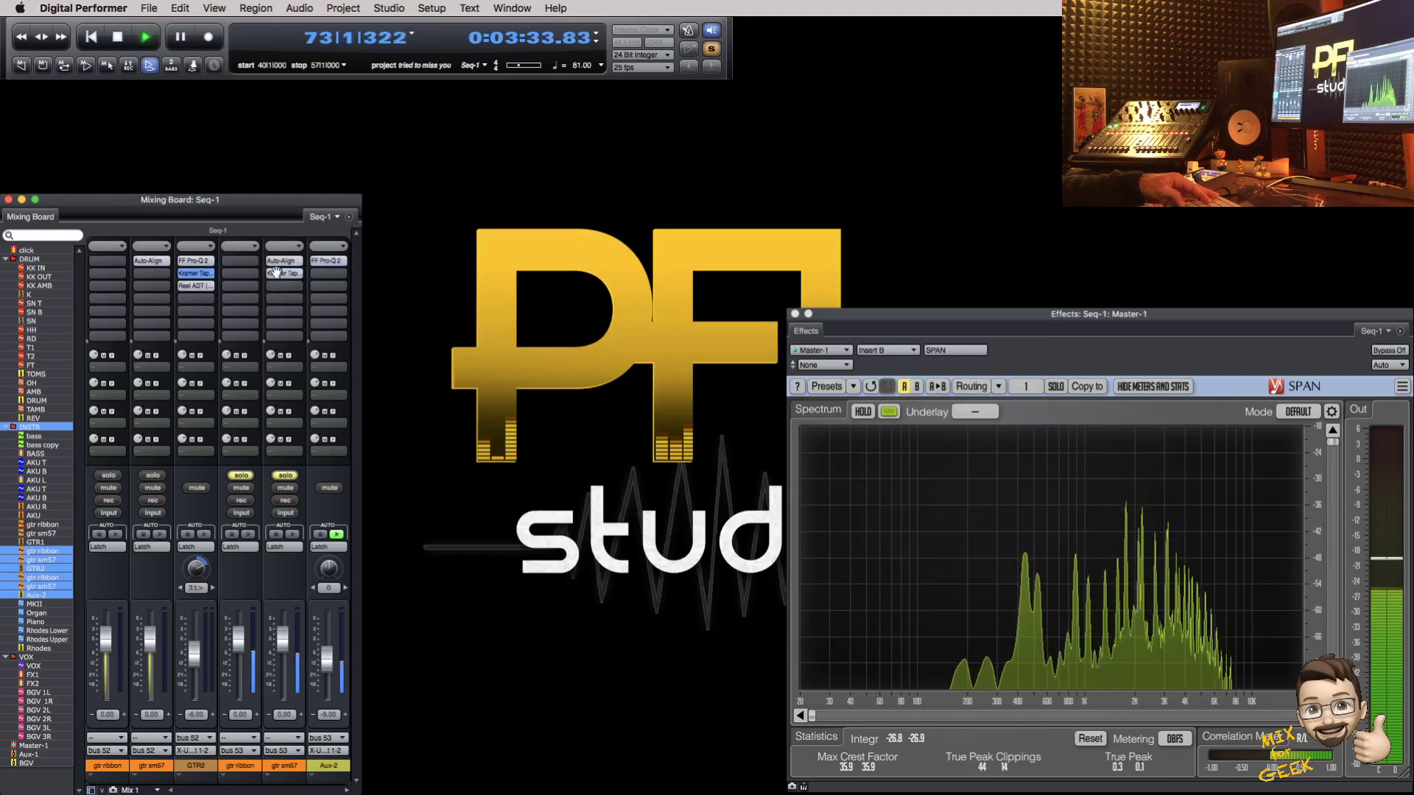
pyautogui.press('space')
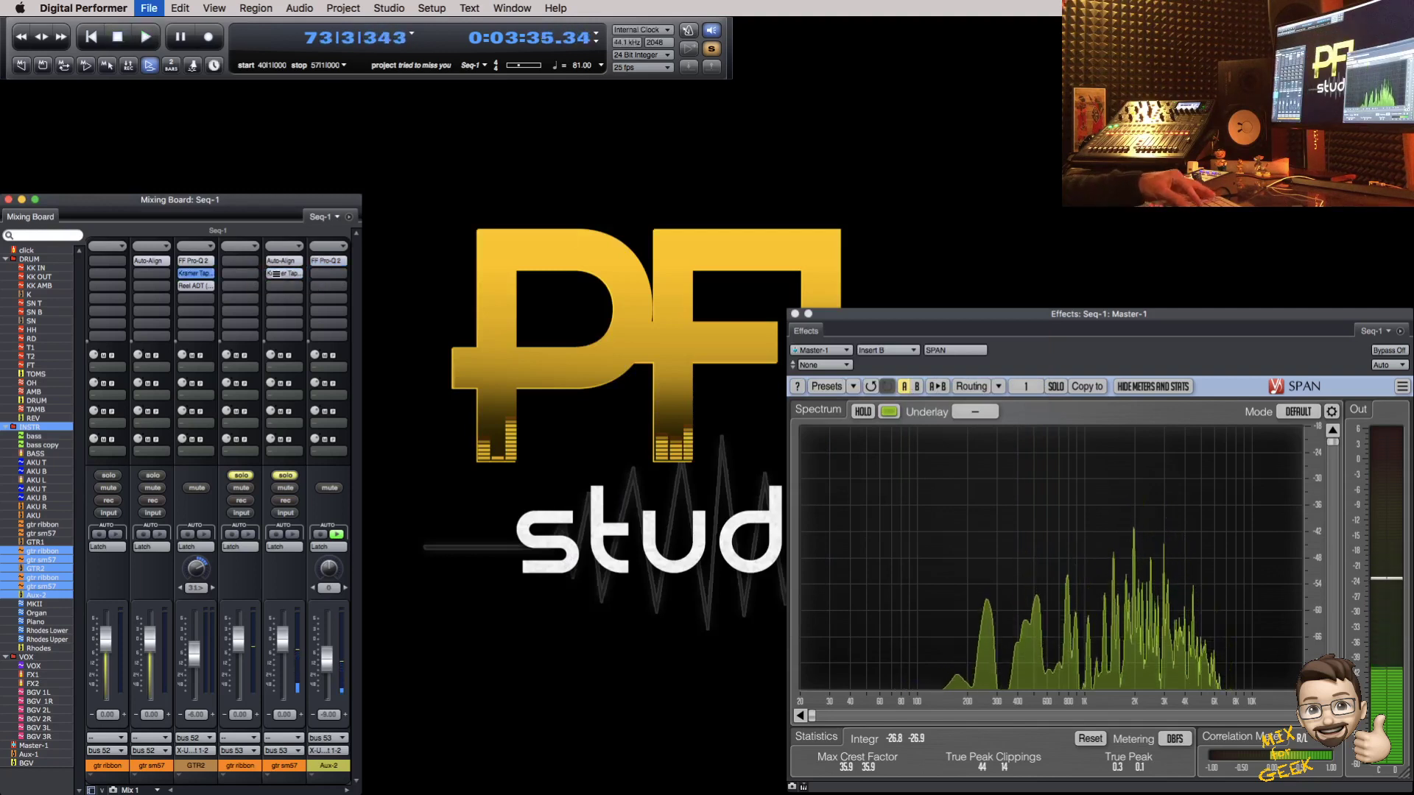
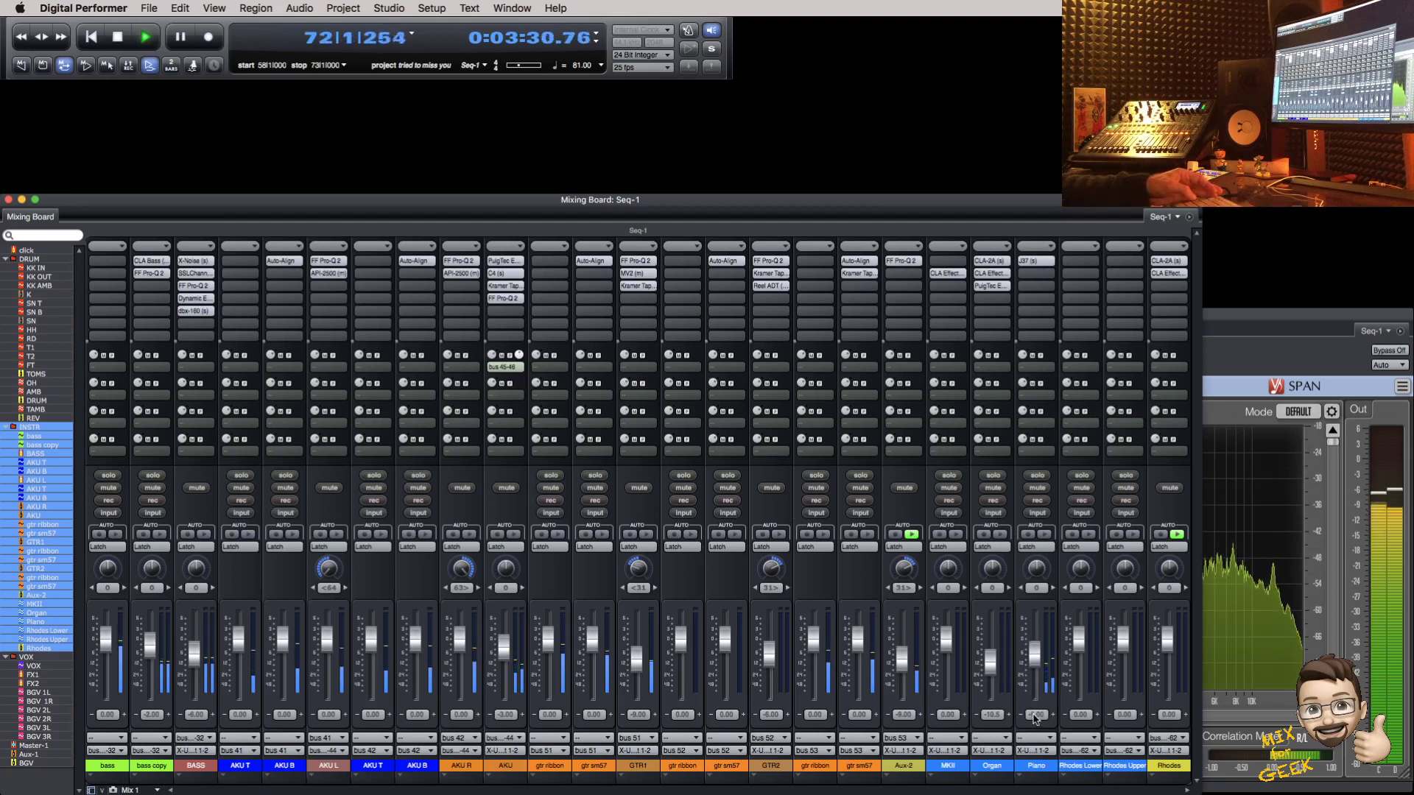
# Step: Solo the Piano, copy the Organ's CLA-2A ahead of its J37, and adjust the compressor's gain and peak reduction
pyautogui.click(1036, 475)
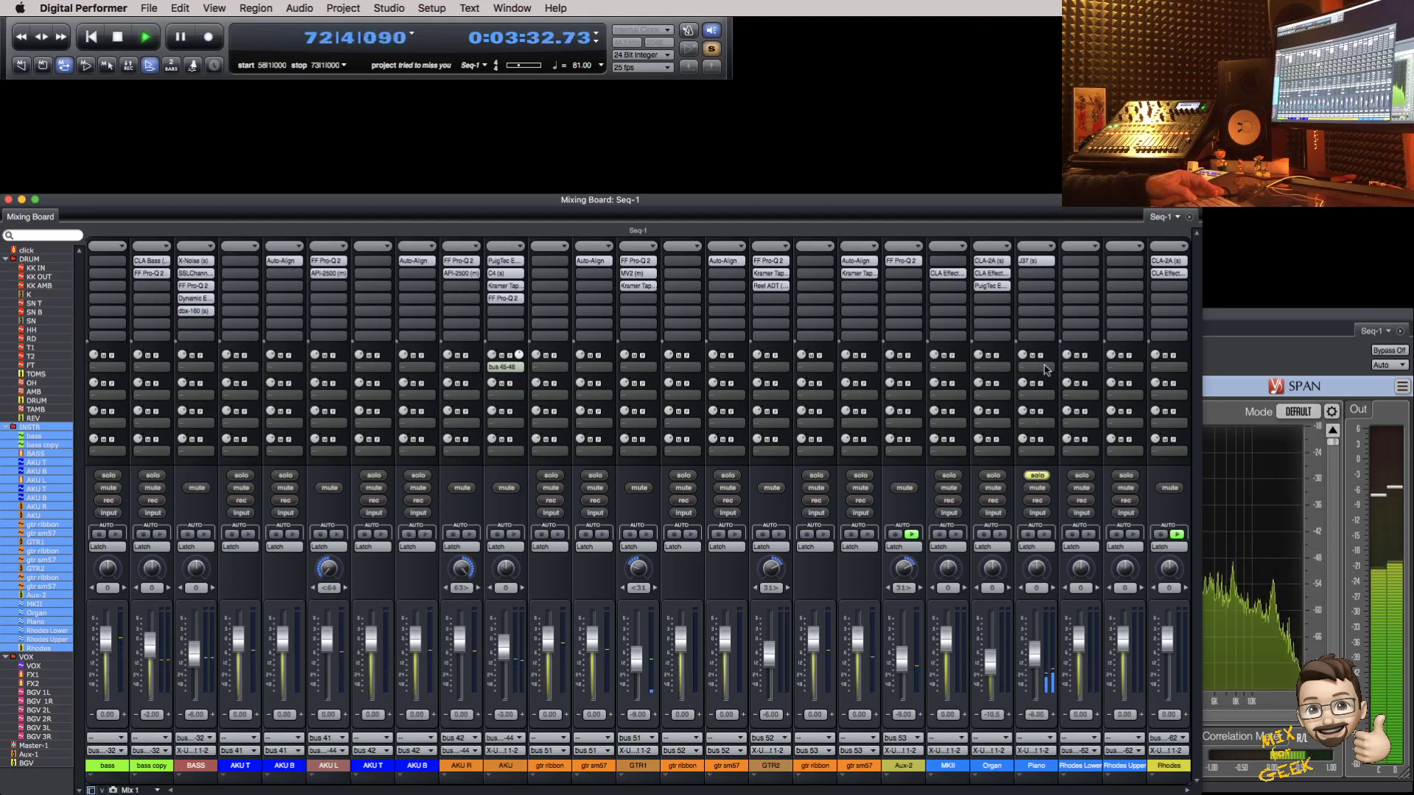
pyautogui.moveTo(1037, 261)
pyautogui.mouseDown()
pyautogui.moveTo(1038, 275)
pyautogui.moveTo(1038, 263)
pyautogui.mouseUp()
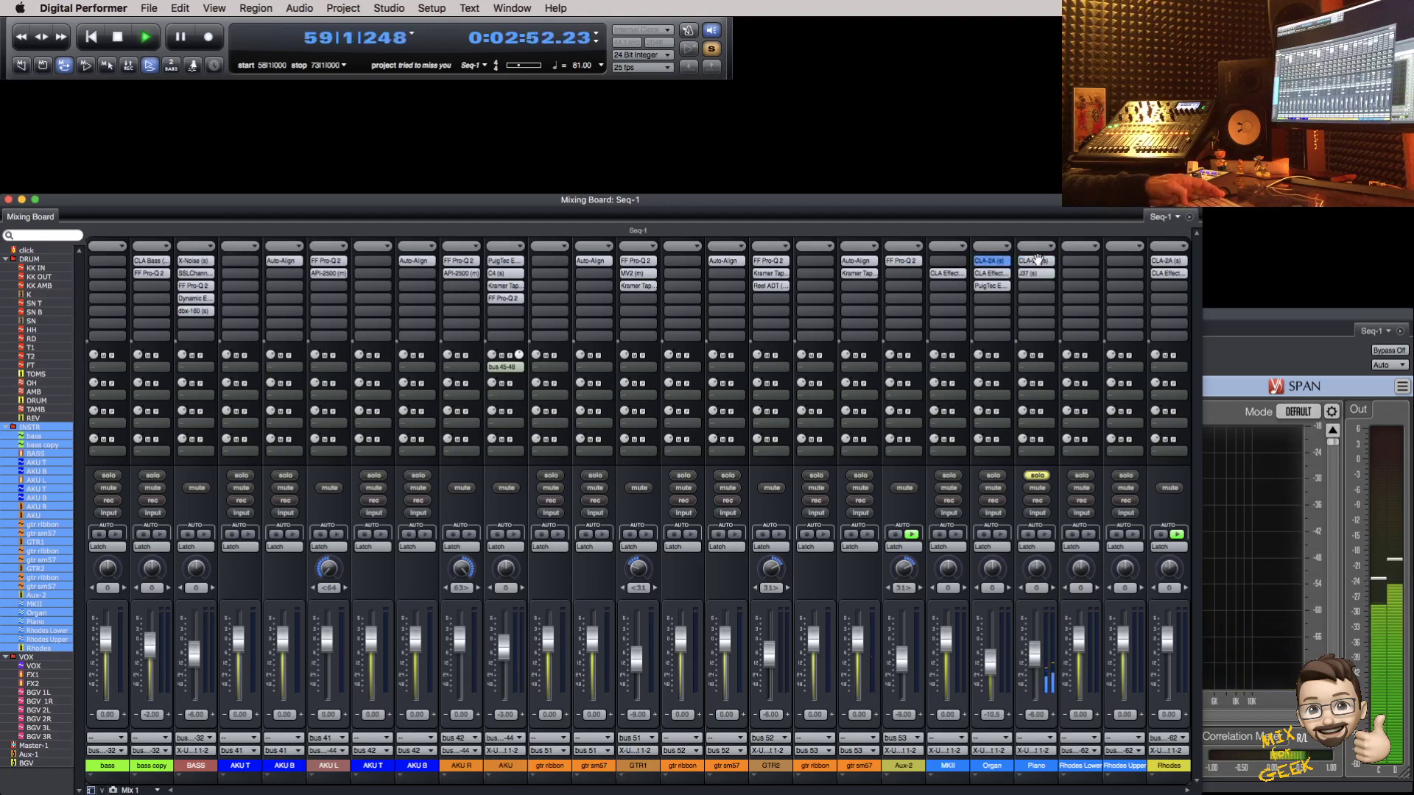
pyautogui.click(1036, 261)
pyautogui.moveTo(549, 330); pyautogui.dragTo(550, 341)
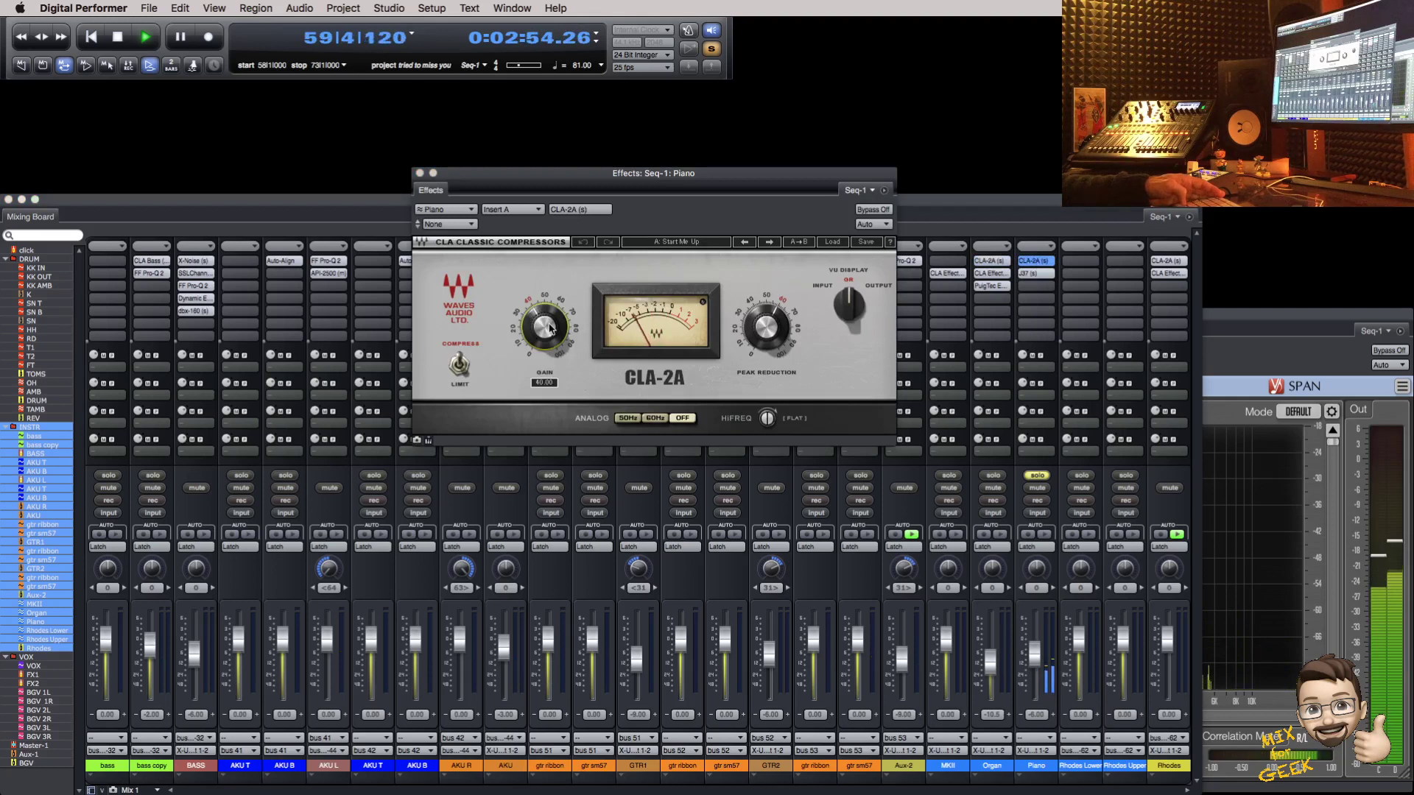
pyautogui.moveTo(766, 327); pyautogui.dragTo(765, 337)
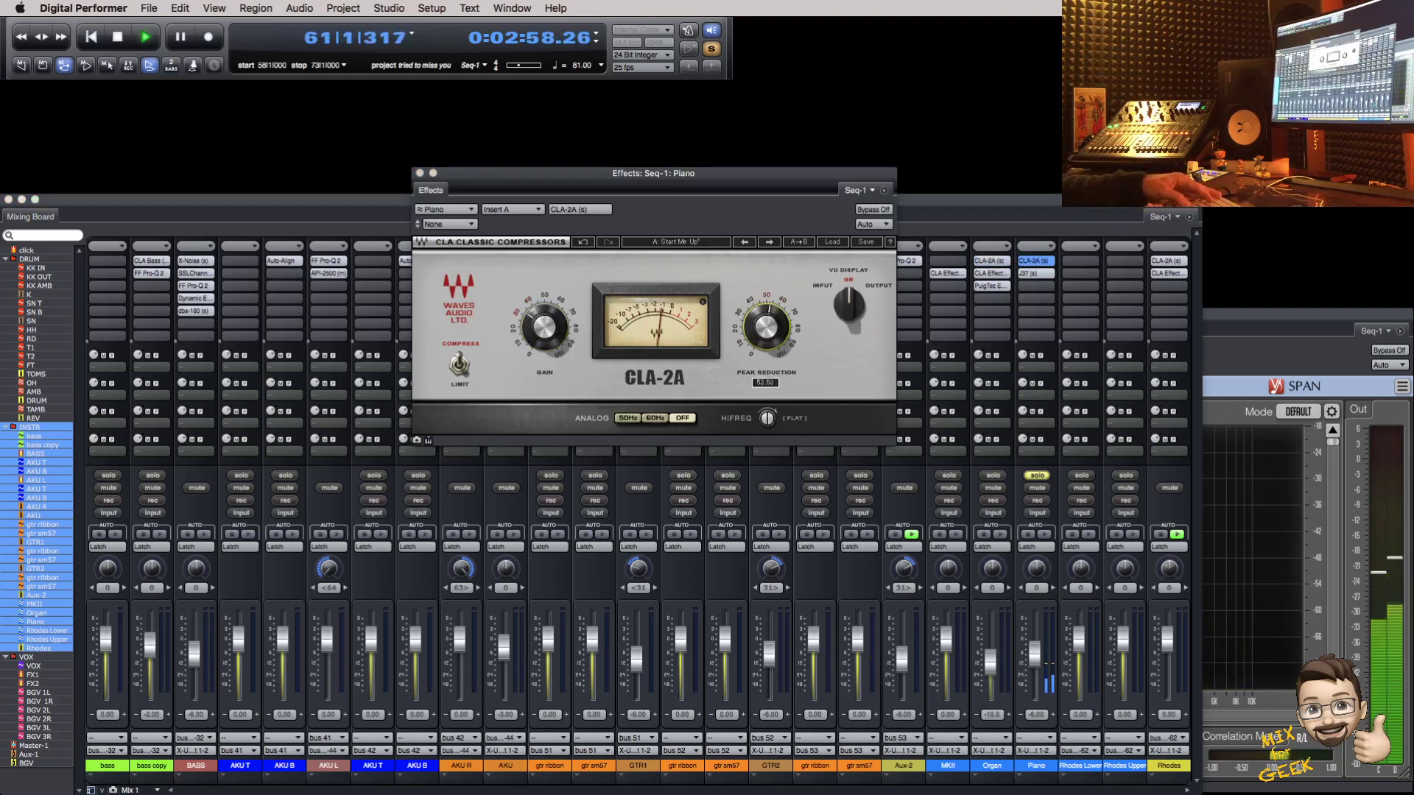
# Step: Close the Piano's compressor, unsolo the track and set its fader to -4 against the full mix
pyautogui.click(927, 445)
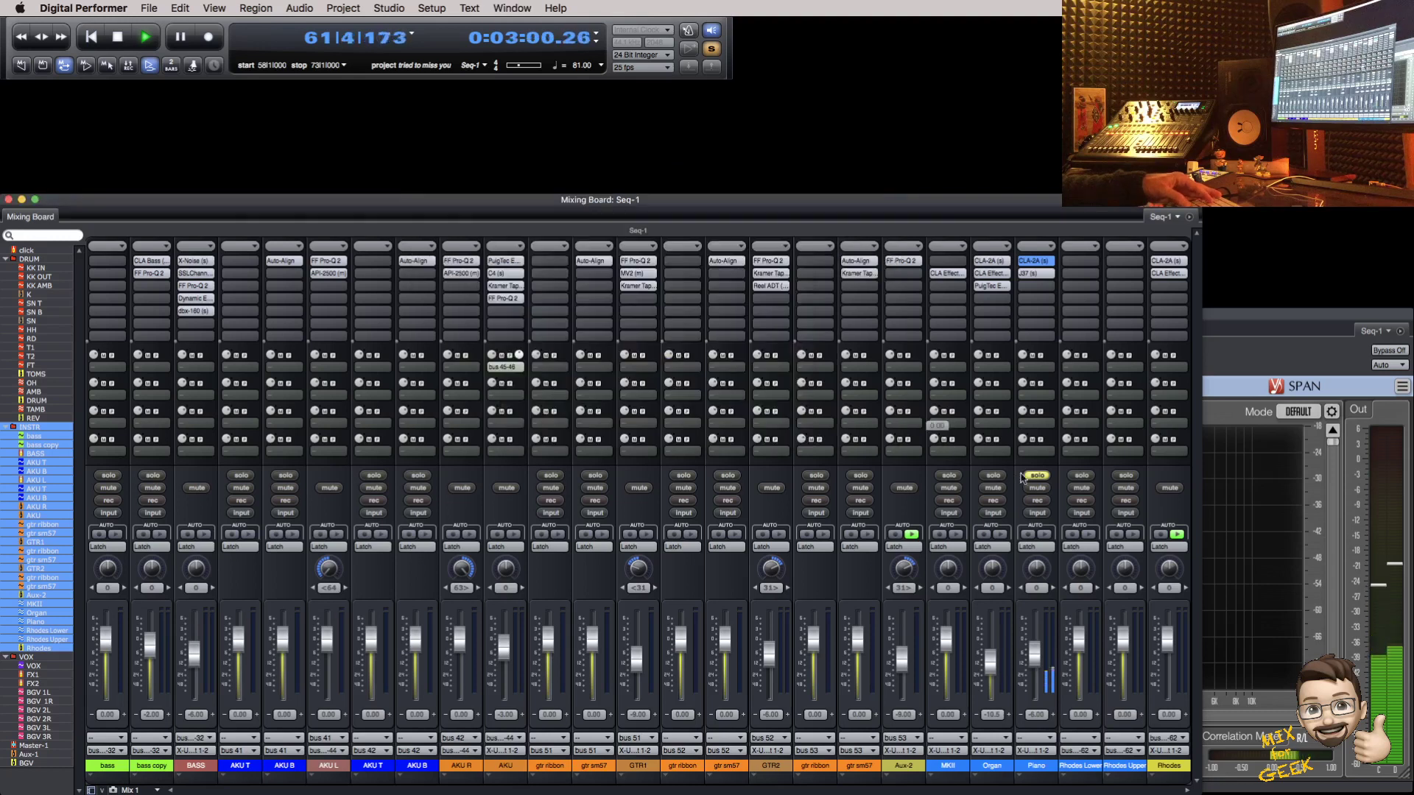
pyautogui.click(1036, 475)
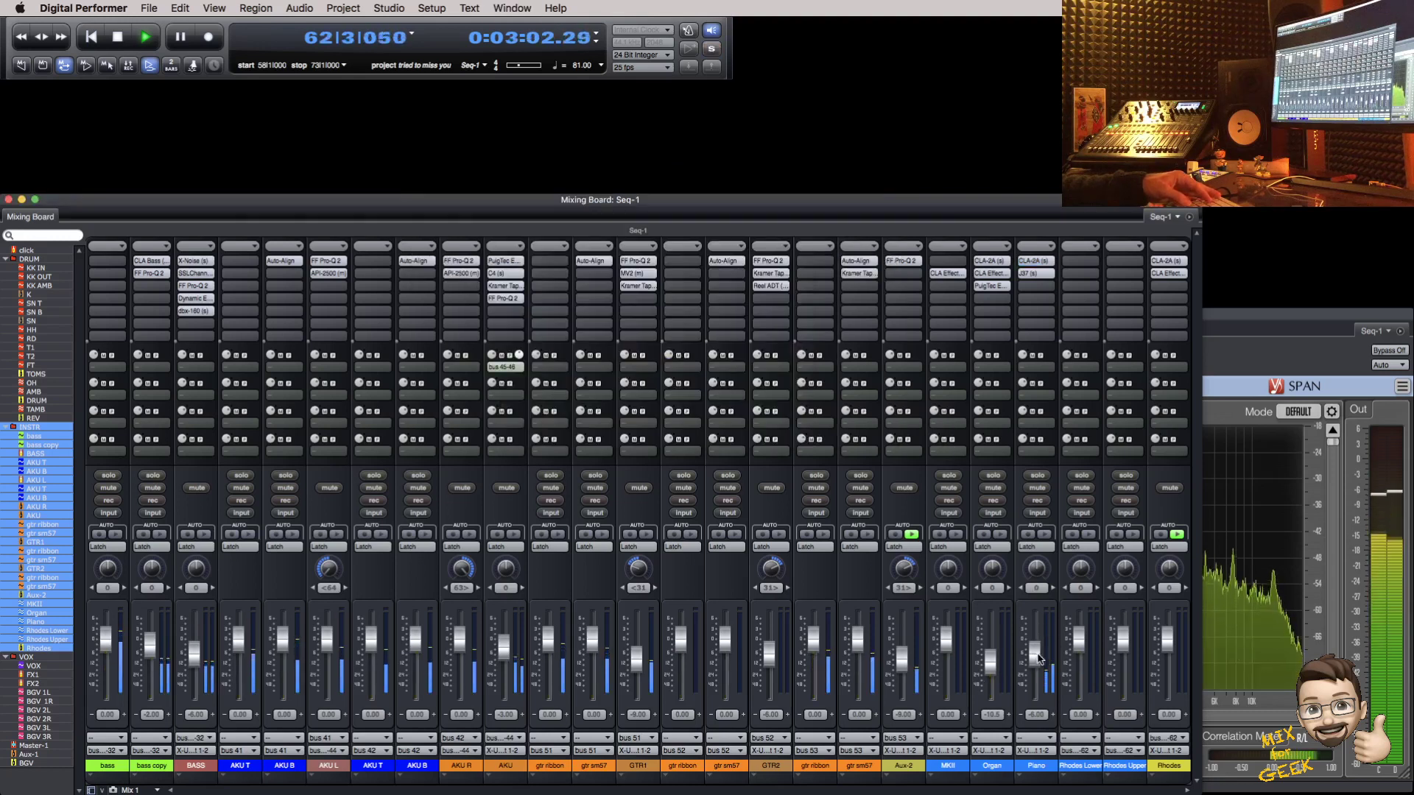
pyautogui.click(1036, 714)
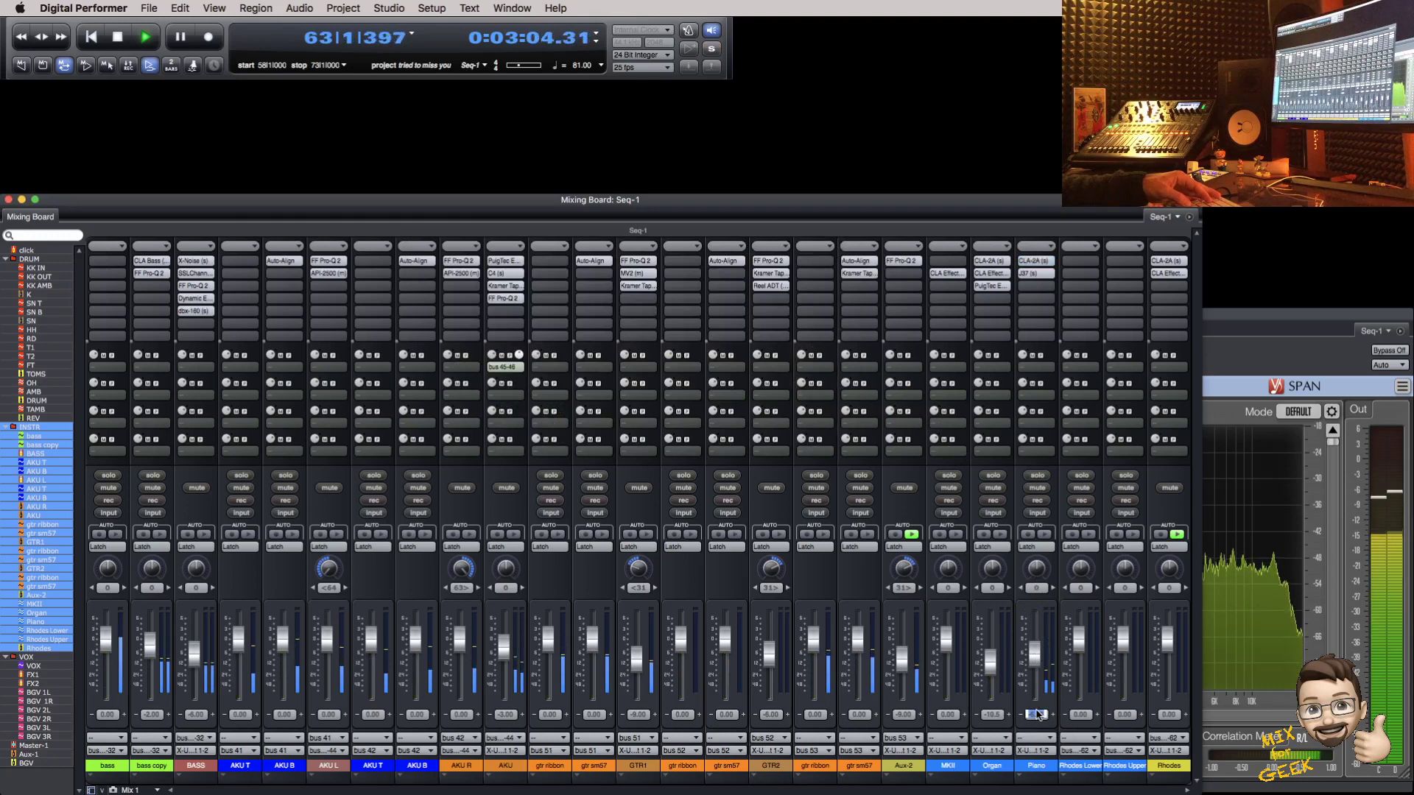
pyautogui.write('-4')
pyautogui.press('Return')
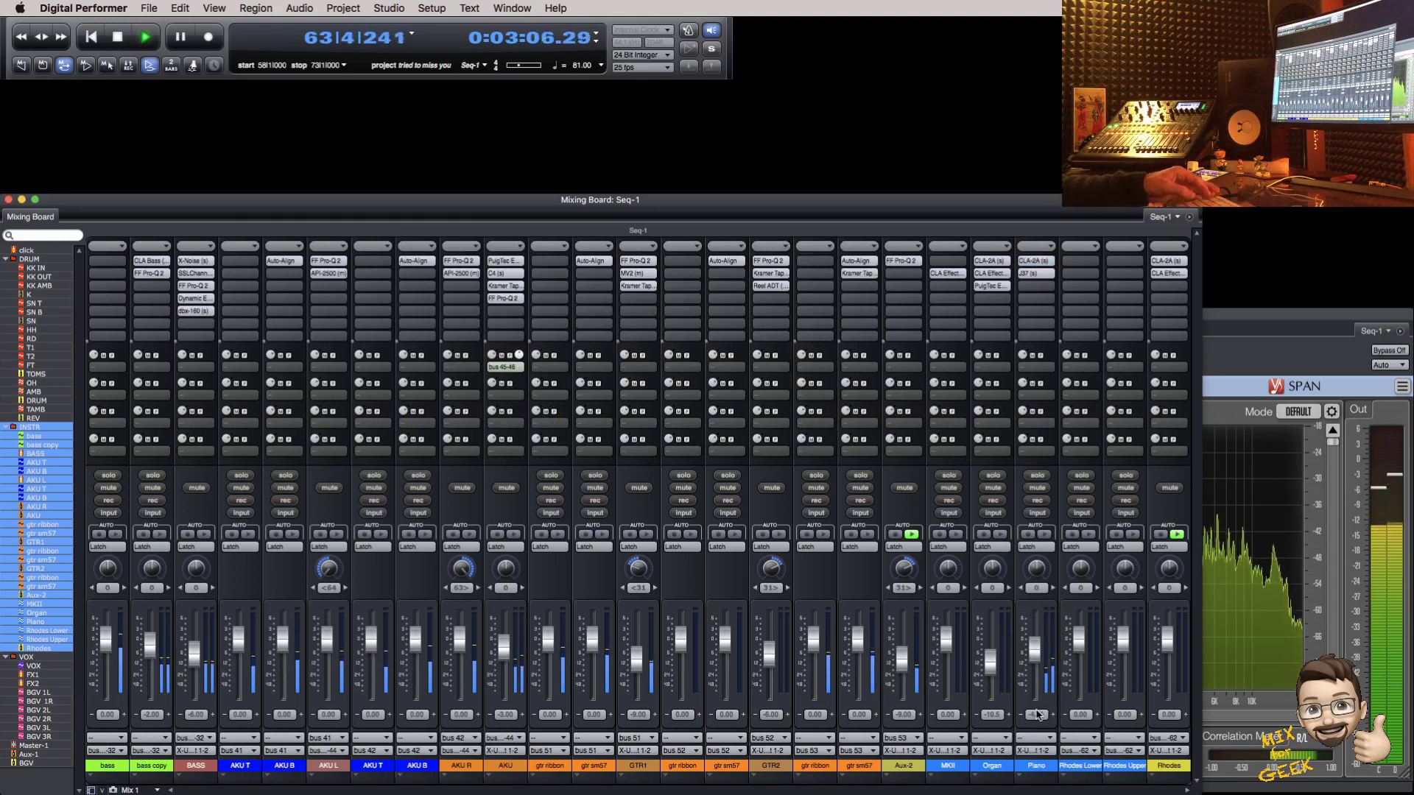
pyautogui.write('-4')
pyautogui.press('Return')
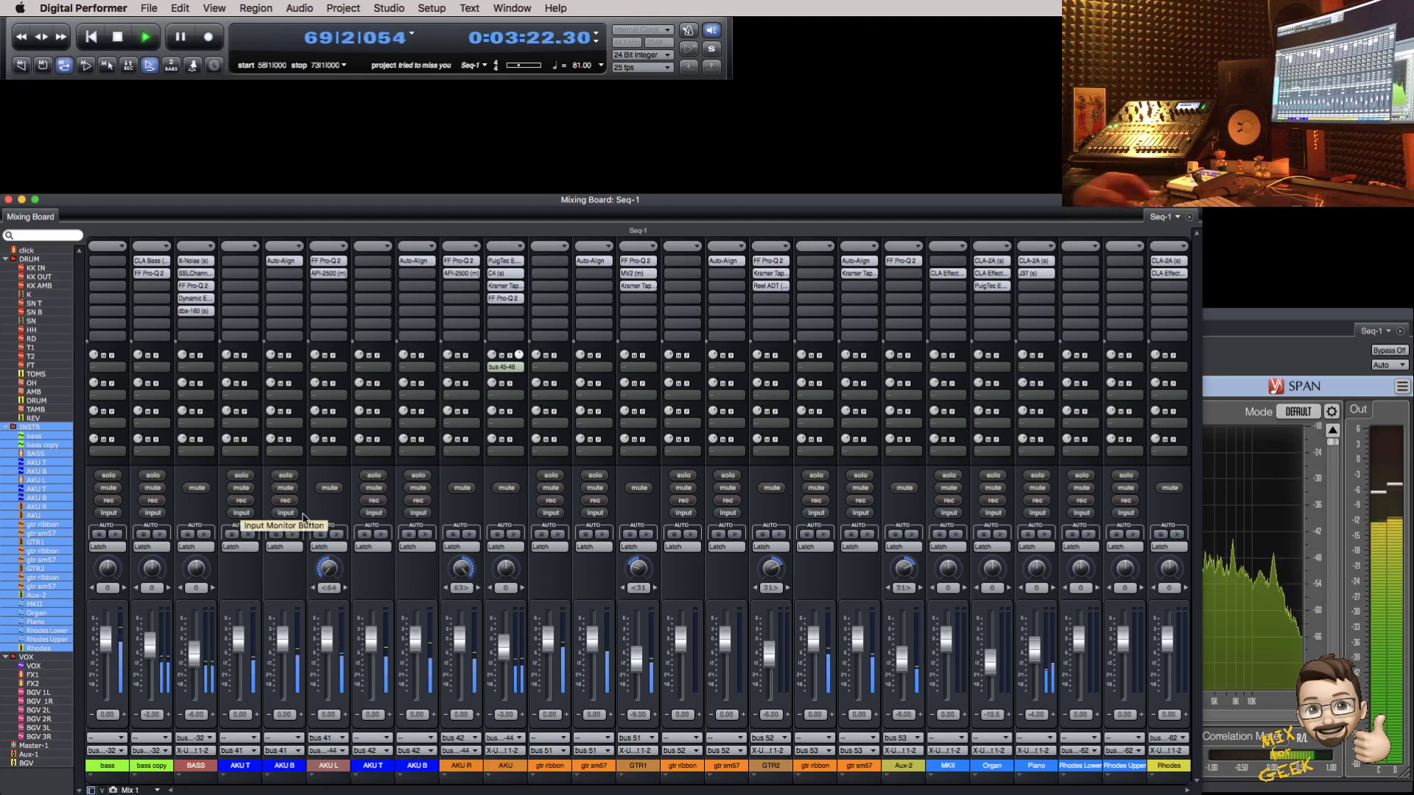
# Step: Show only the Master-1 channel and move its SPAN to insert D and its L2 to insert C
pyautogui.click(1224, 349)
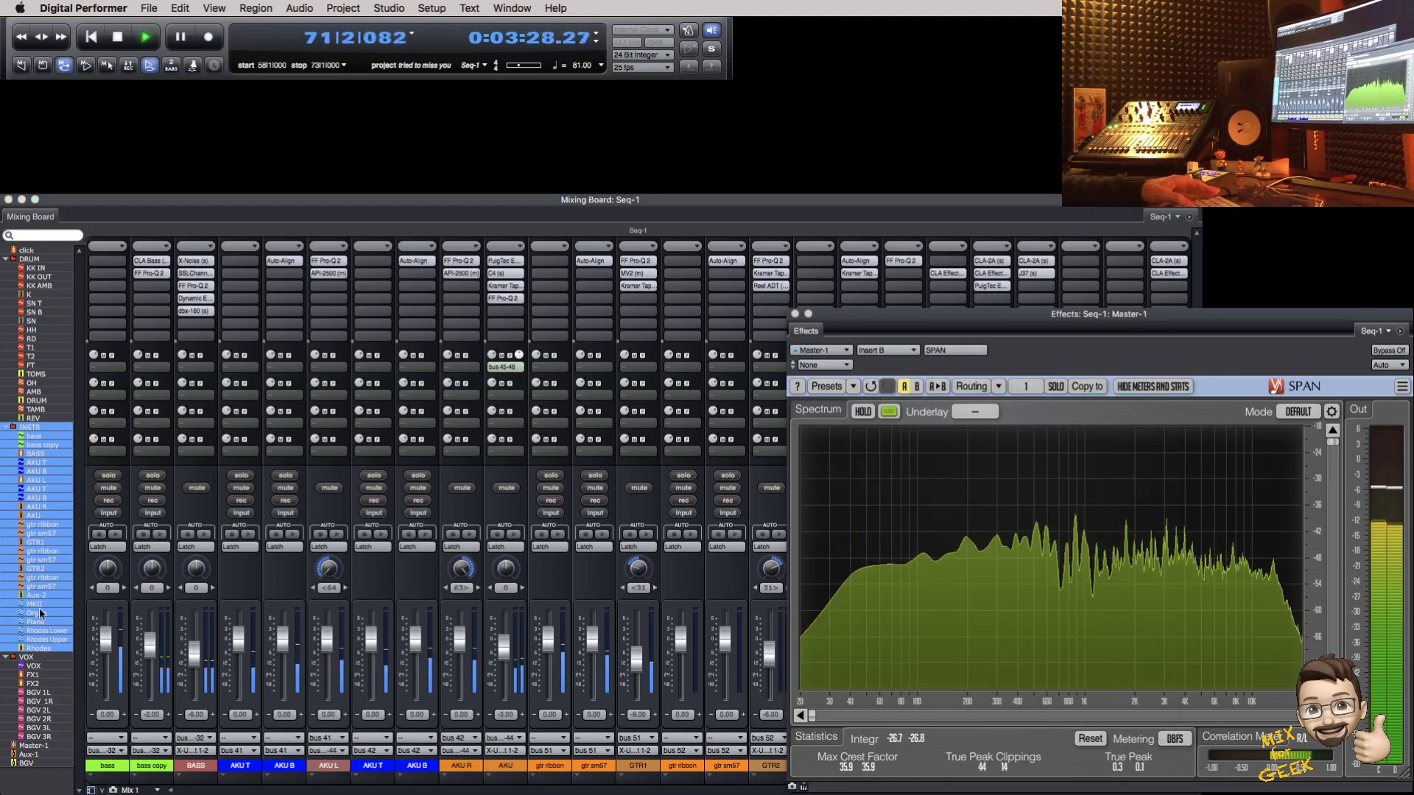
pyautogui.click(50, 657)
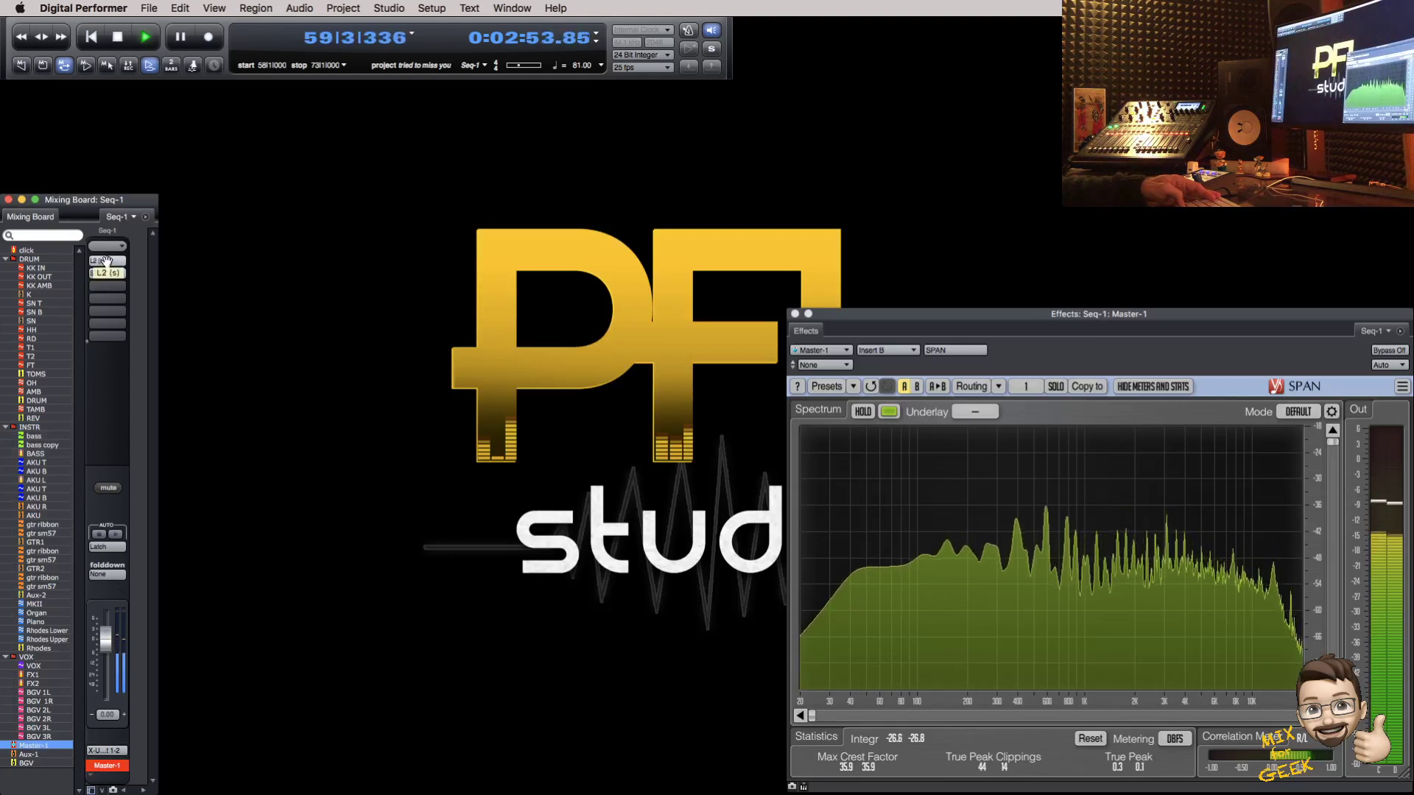
pyautogui.moveTo(110, 273); pyautogui.dragTo(110, 300)
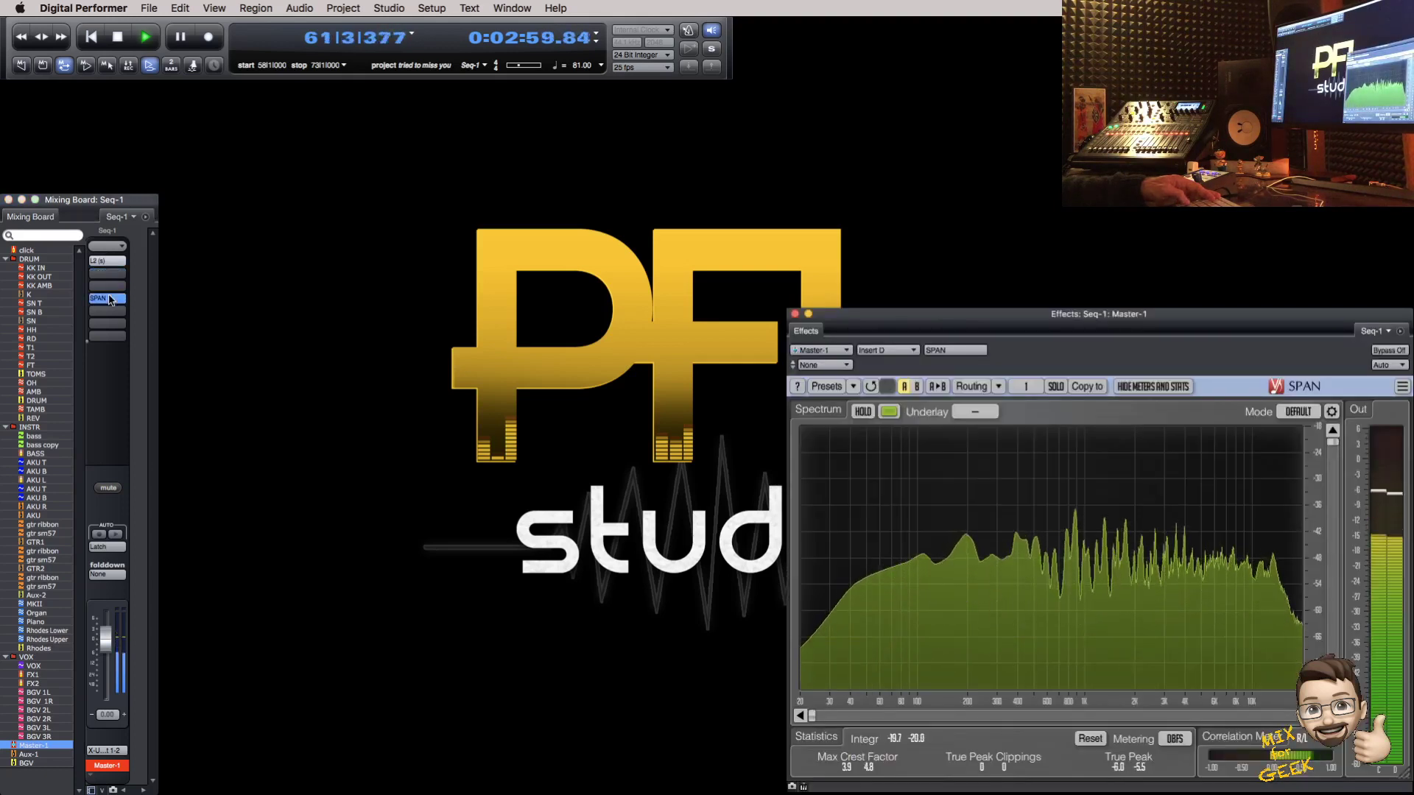
pyautogui.moveTo(109, 265); pyautogui.dragTo(106, 283)
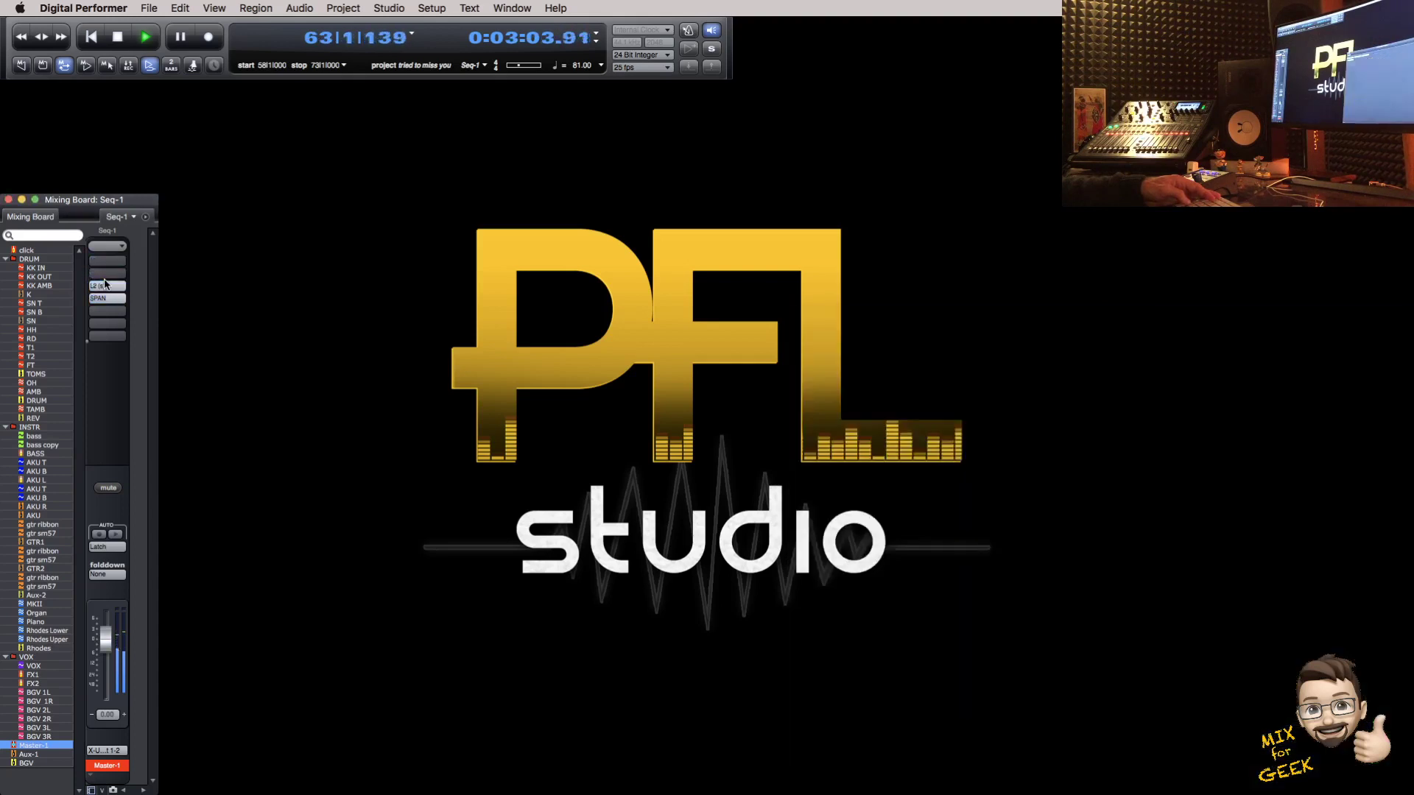
pyautogui.click(107, 264)
pyautogui.click(110, 263)
# Step: Stop playback, save the project, and open the Audio Performance and Tracks windows
pyautogui.press('space')
pyautogui.press('super+s')
pyautogui.hotkey('shift', 'p')
pyautogui.hotkey('shift', 't')
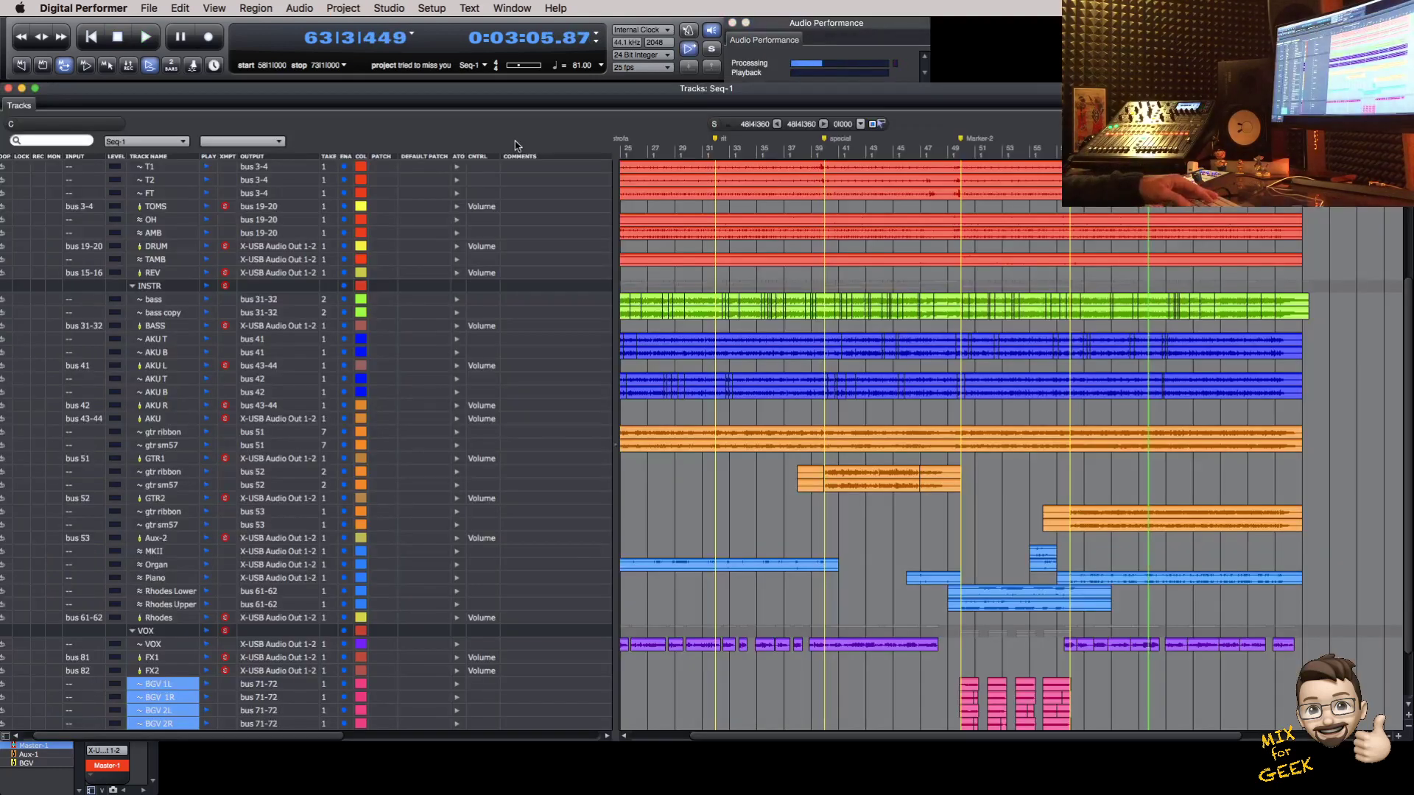
# Step: Hide the Tracks window and load Acustica's CELESTIALMB x64 on insert A of Master-1, with its whole window in view
pyautogui.hotkey('shift', 't')
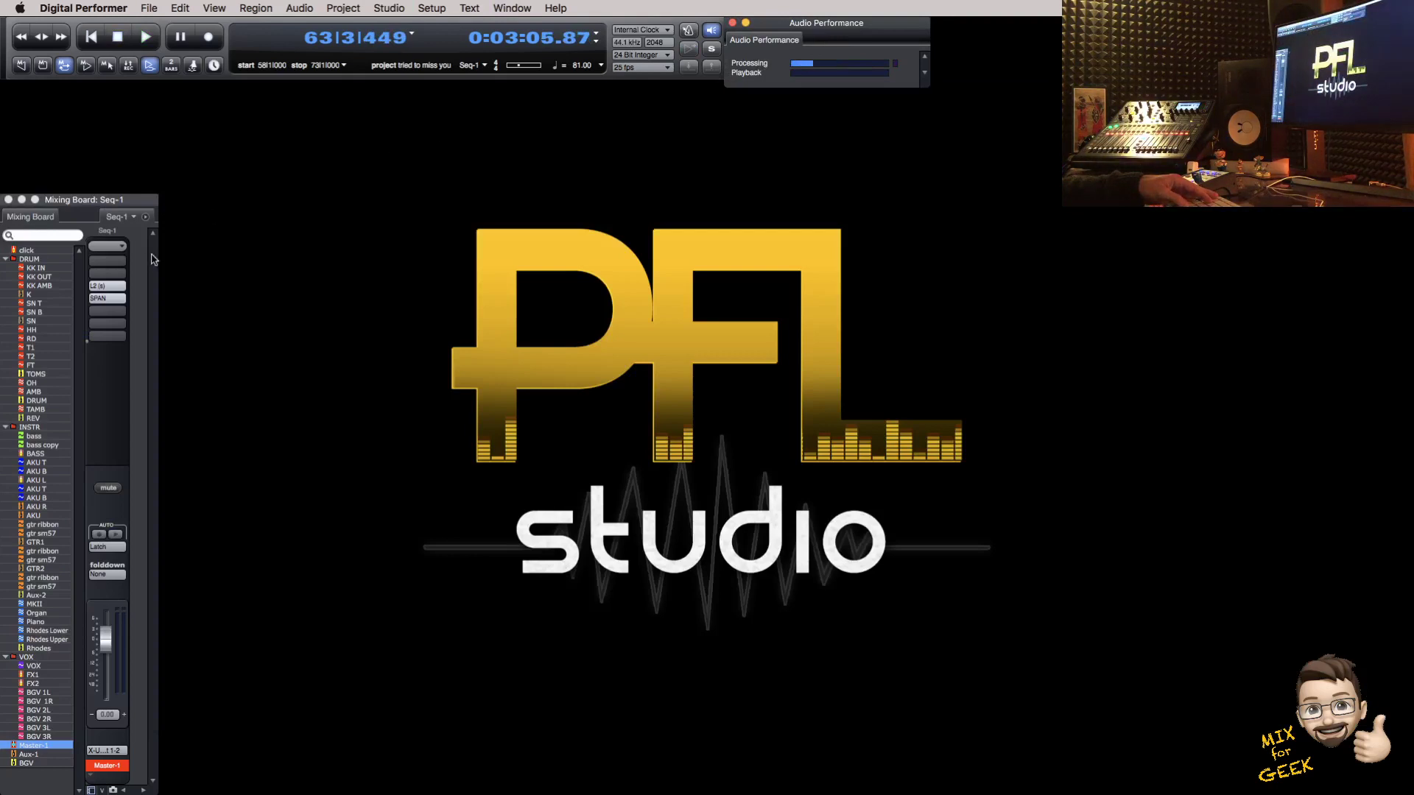
pyautogui.click(106, 265)
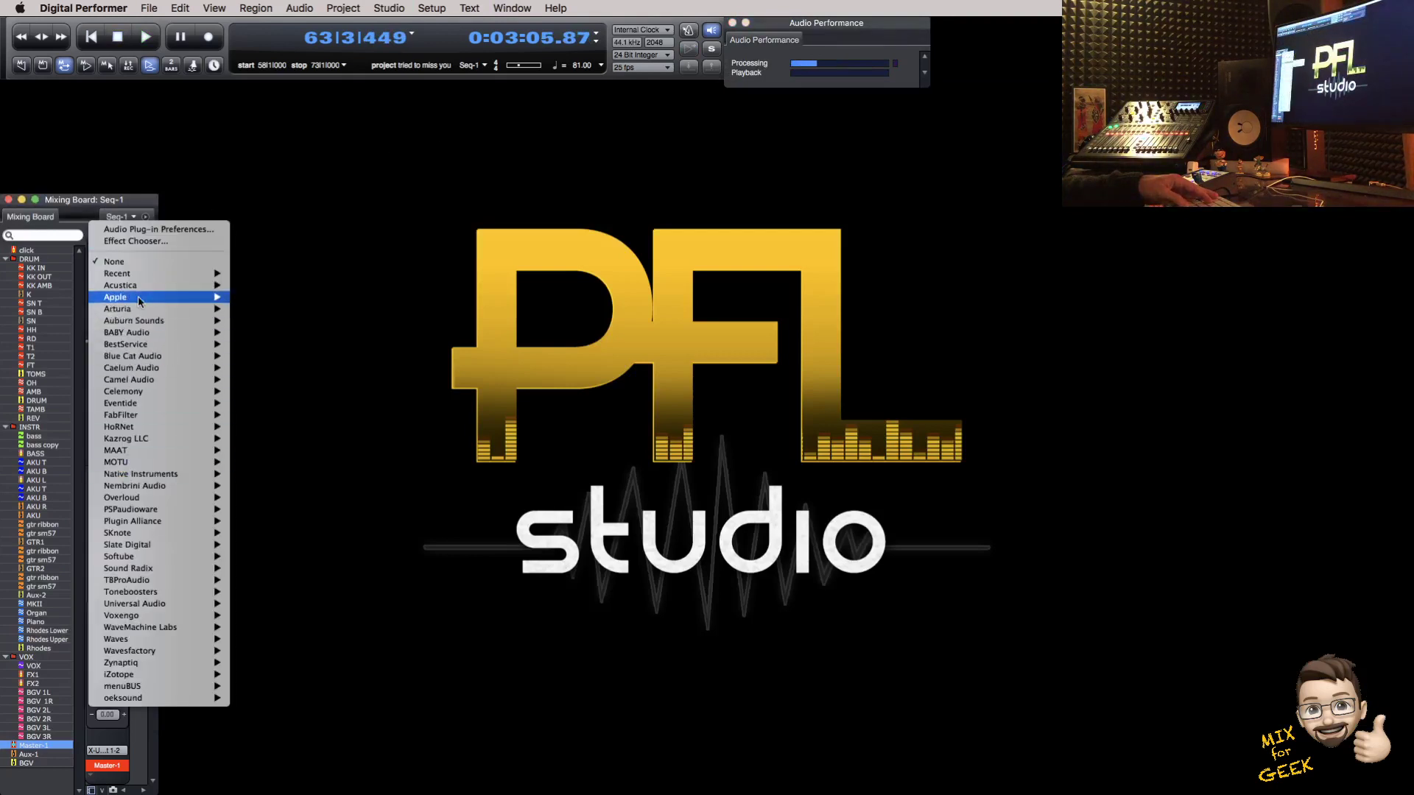
pyautogui.moveTo(156, 284)
pyautogui.click(296, 285)
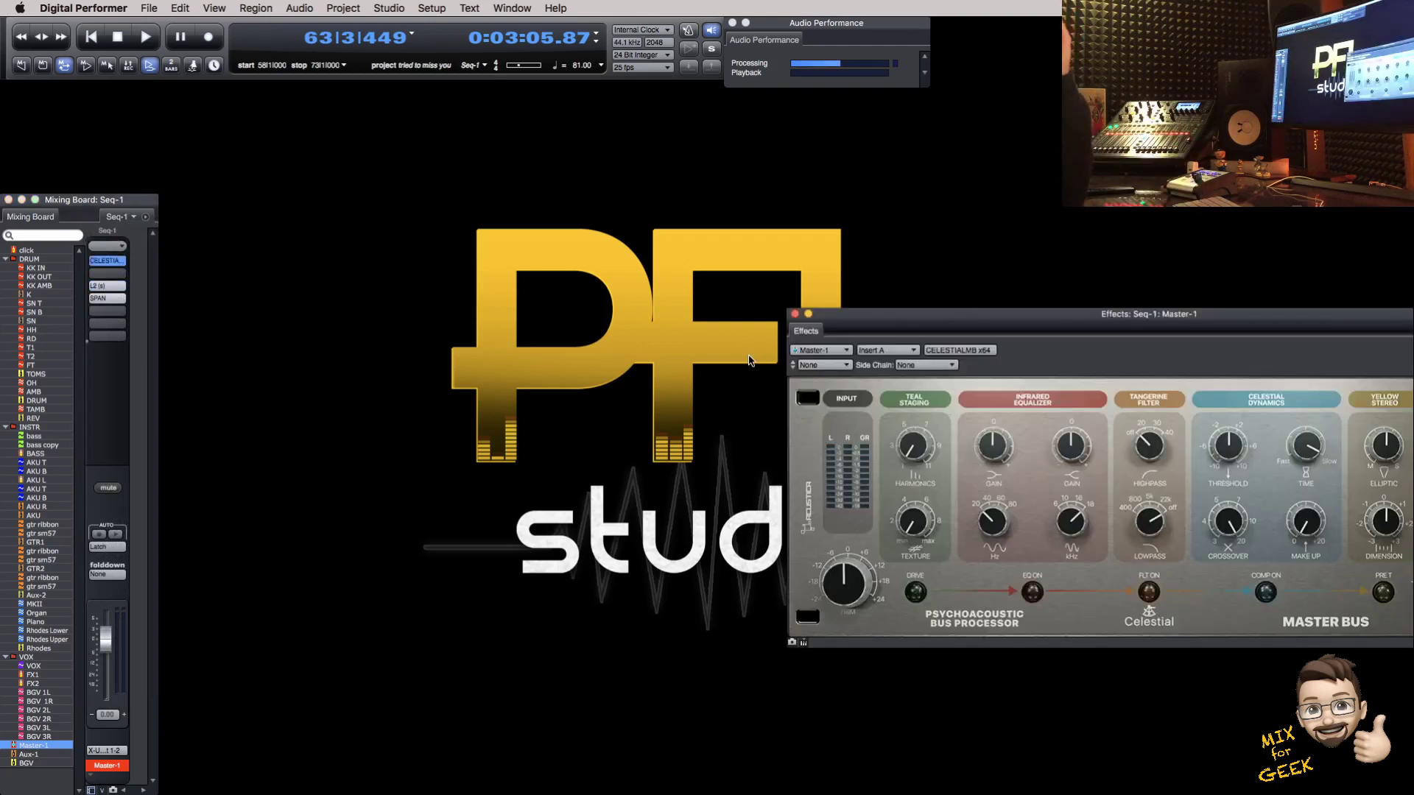
pyautogui.moveTo(982, 327); pyautogui.dragTo(677, 323)
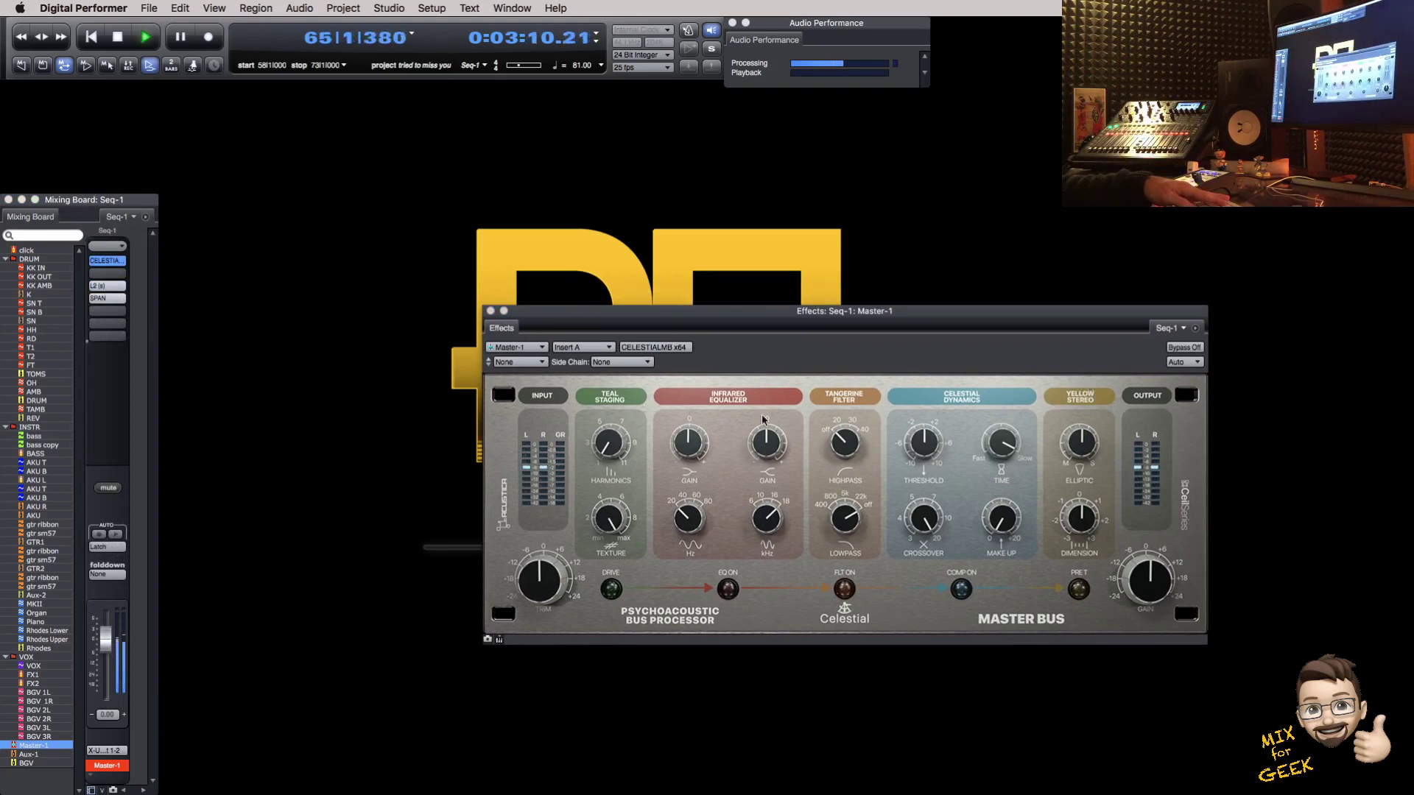
# Step: Turn on Celestial's drive stage, raise its harmonics, and open SPAN with both plug-in windows side by side
pyautogui.click(612, 590)
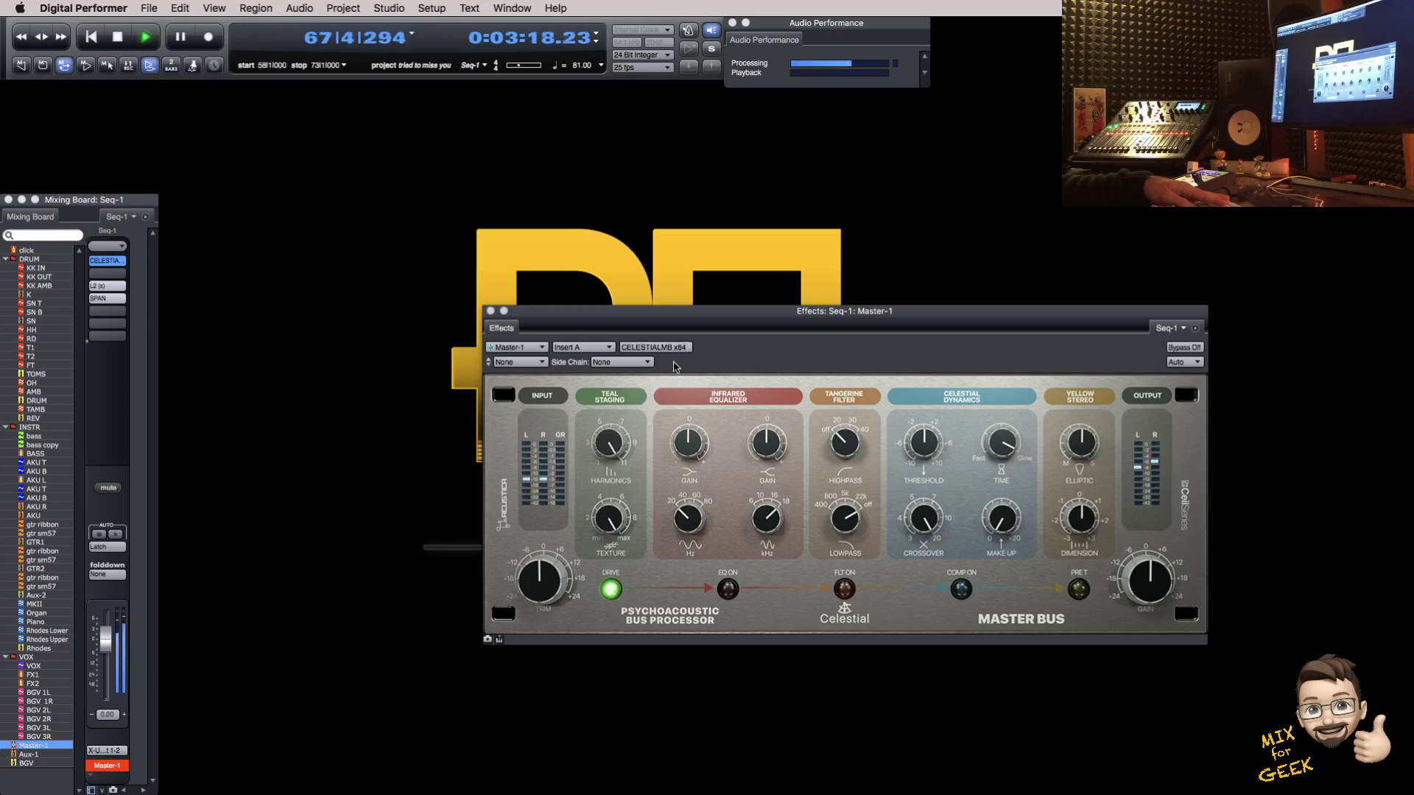
pyautogui.moveTo(616, 482); pyautogui.dragTo(618, 548)
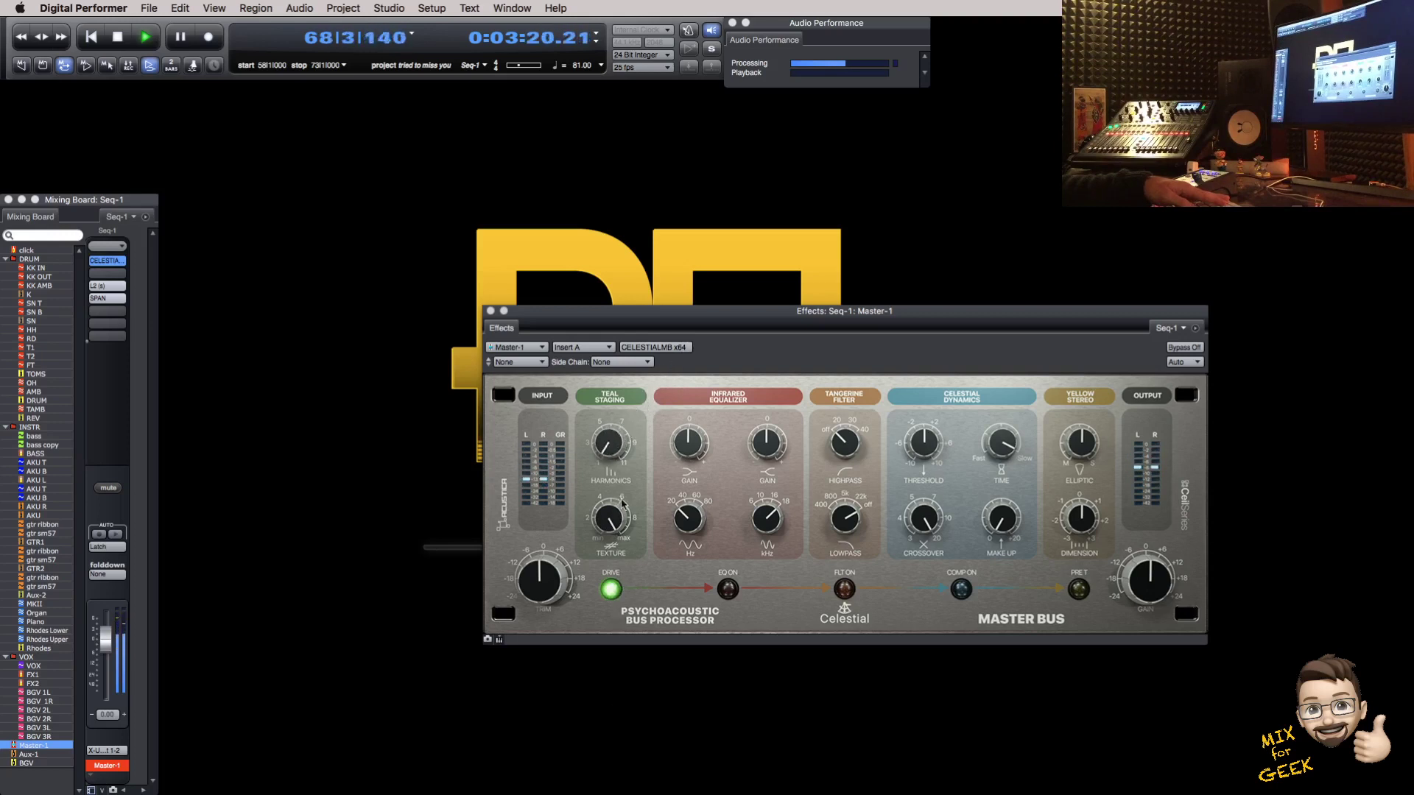
pyautogui.moveTo(611, 451); pyautogui.dragTo(617, 414)
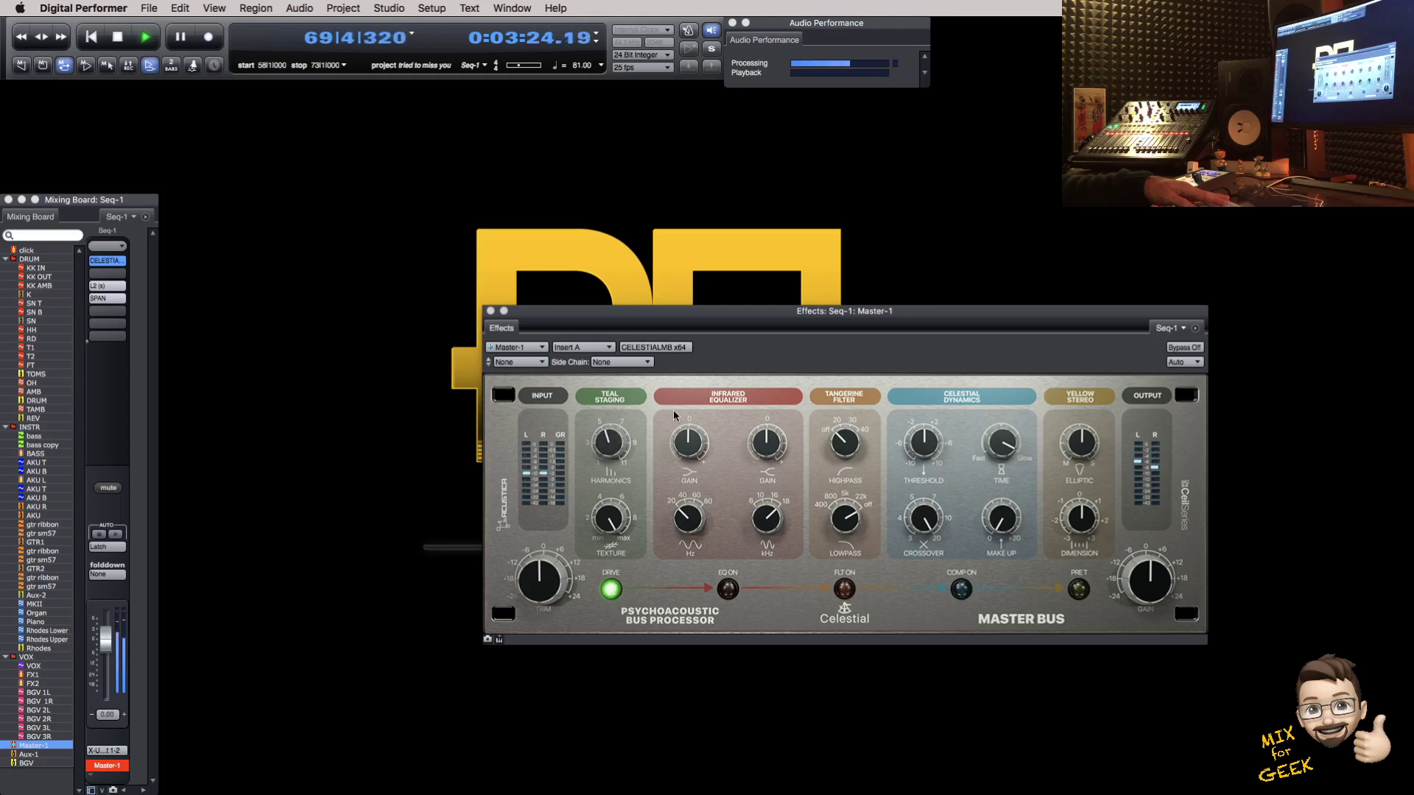
pyautogui.click(108, 299)
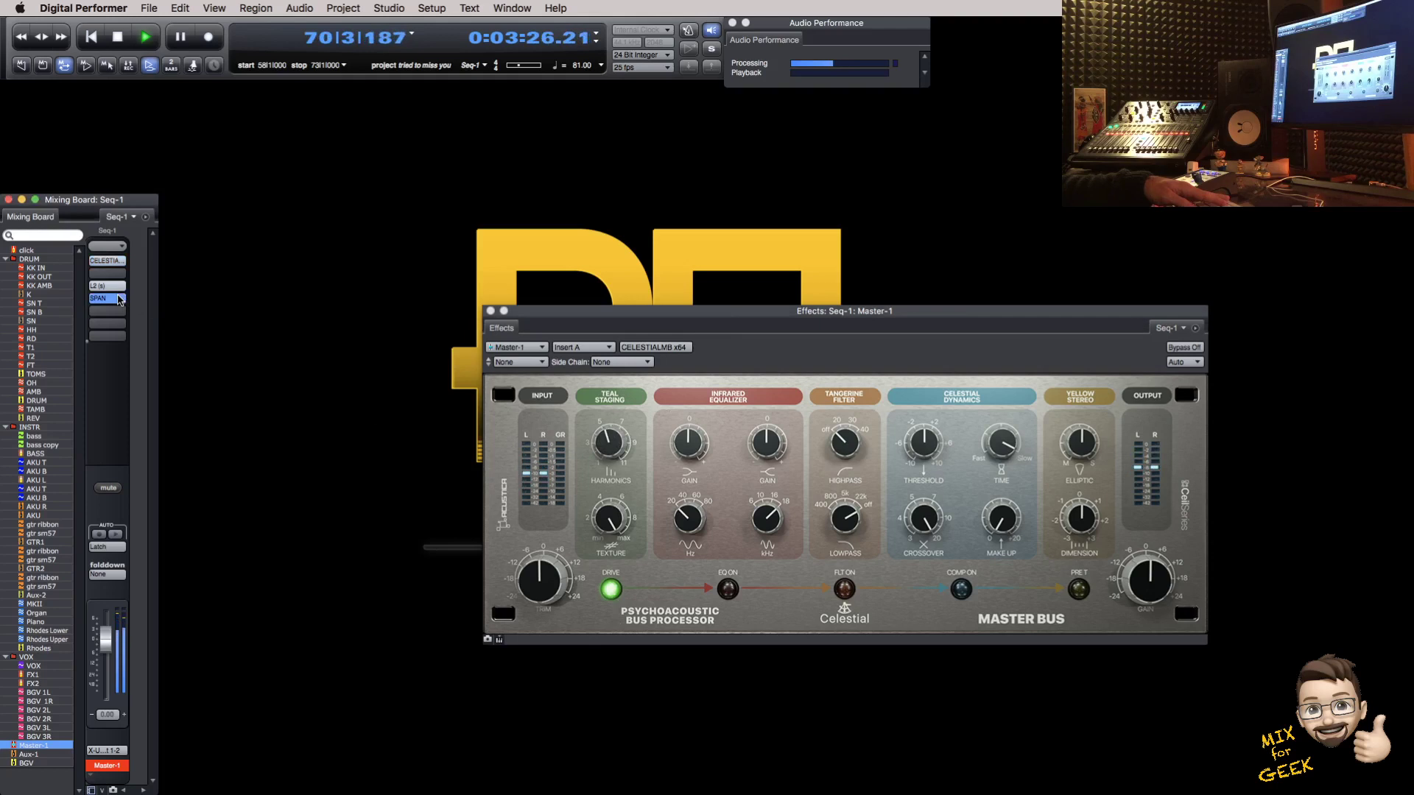
pyautogui.moveTo(751, 326); pyautogui.dragTo(429, 303)
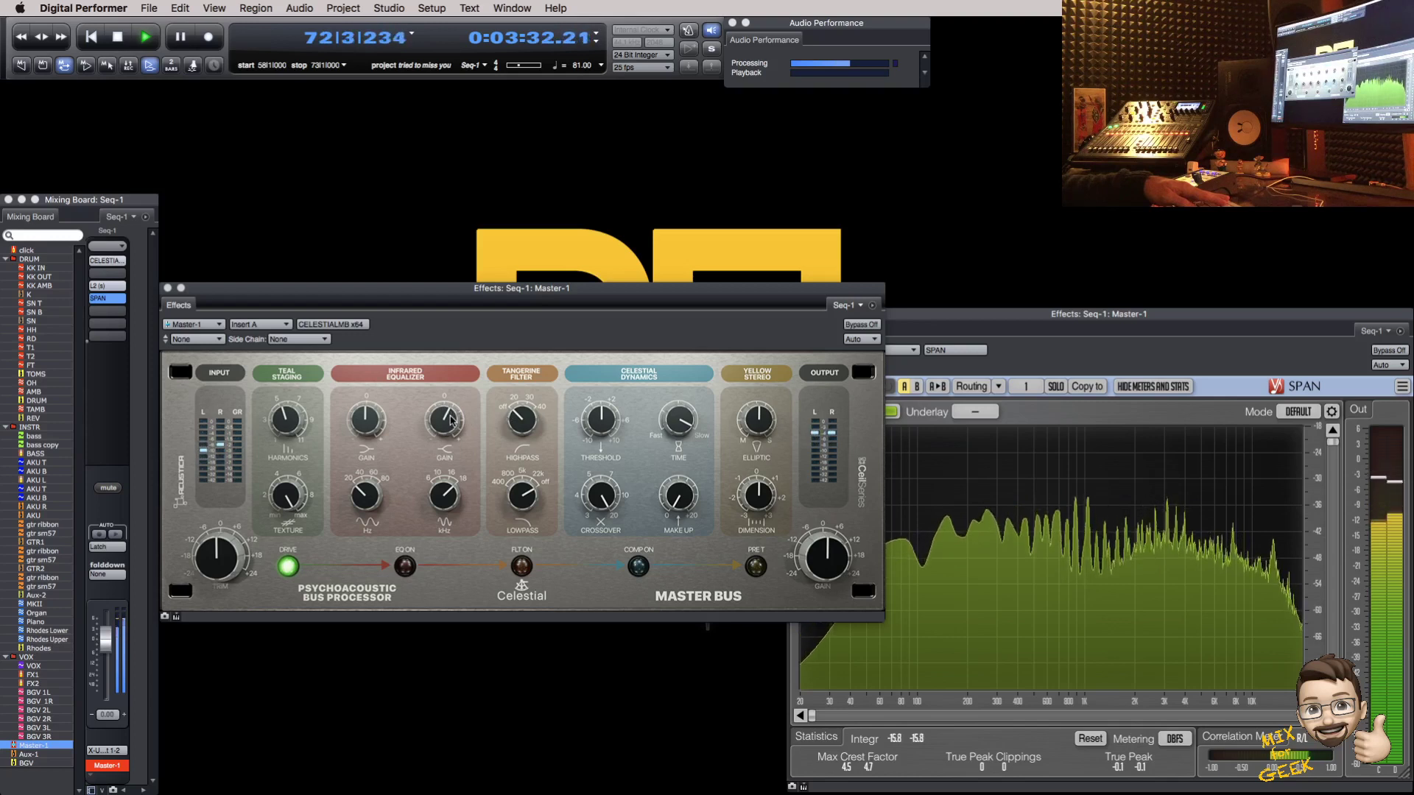
# Step: Switch on Celestial's equalizer and filter stages, boost the low and high gains slightly and raise the highpass while checking SPAN
pyautogui.click(405, 567)
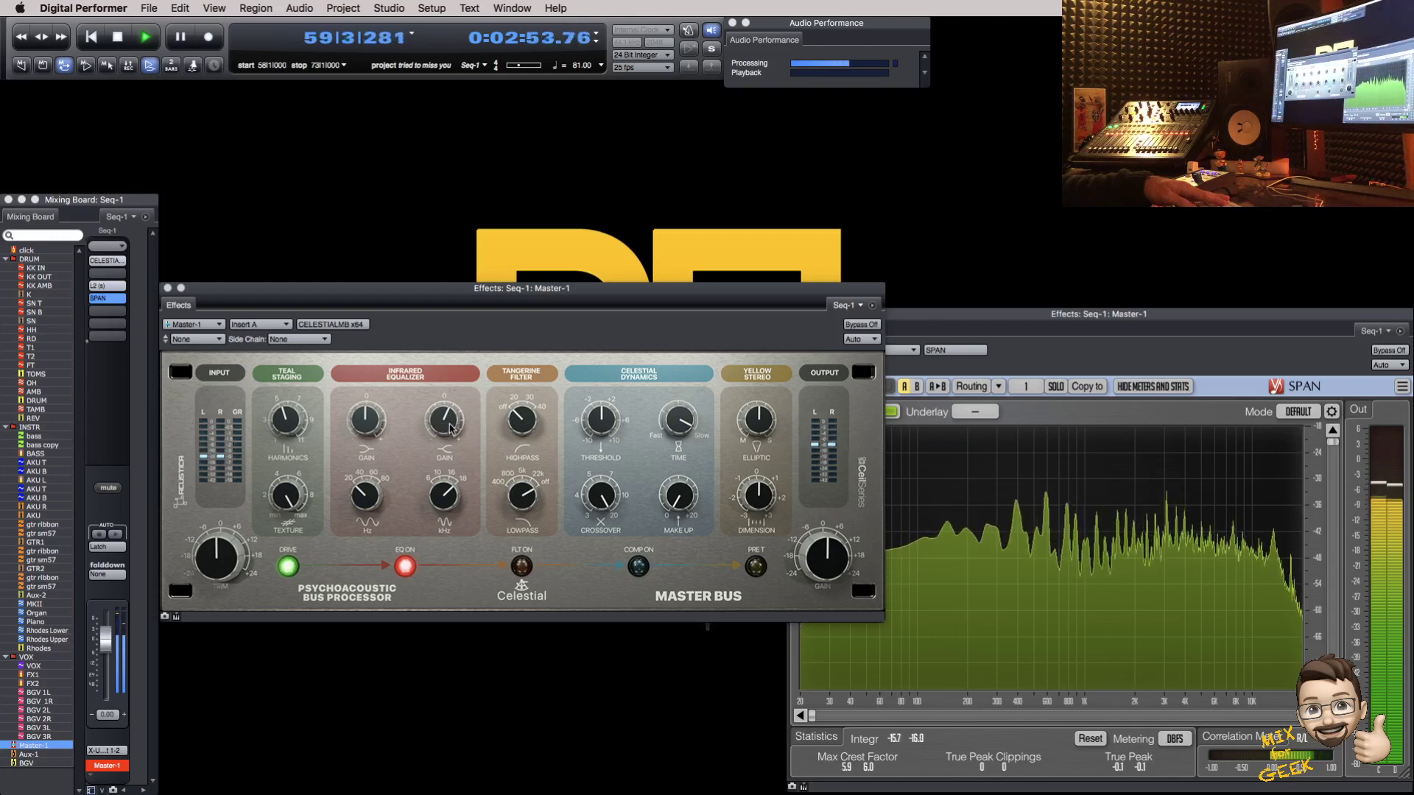
pyautogui.click(1073, 366)
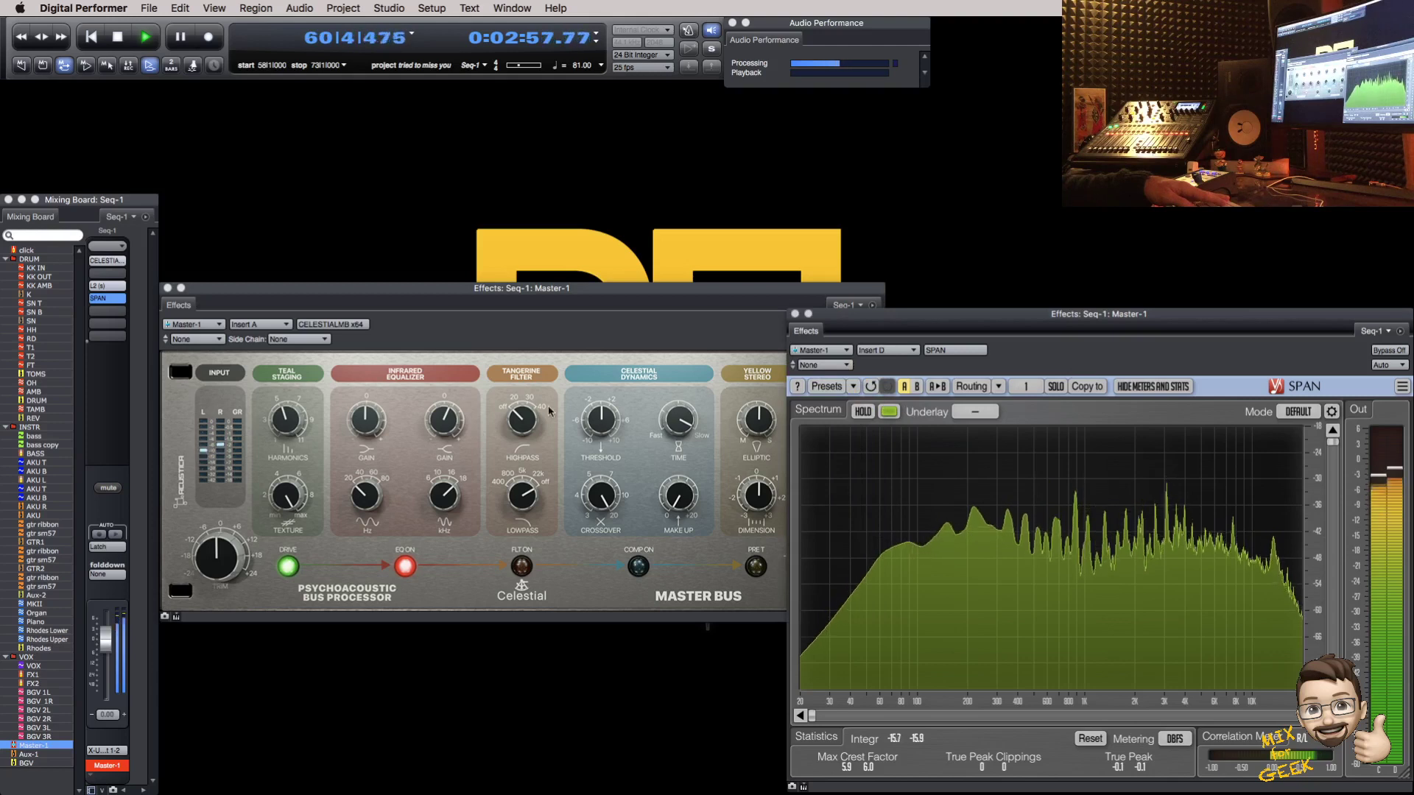
pyautogui.click(376, 418)
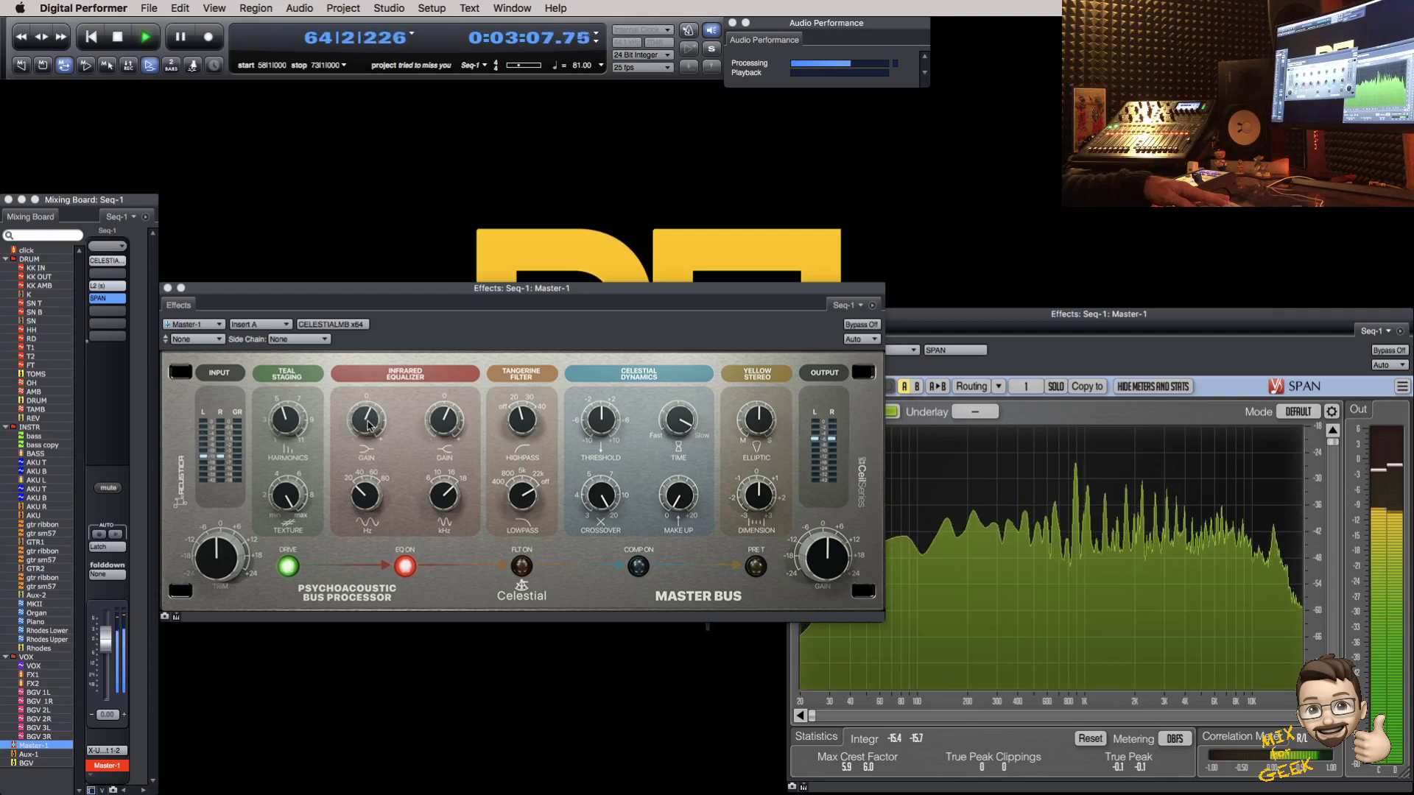
pyautogui.click(921, 328)
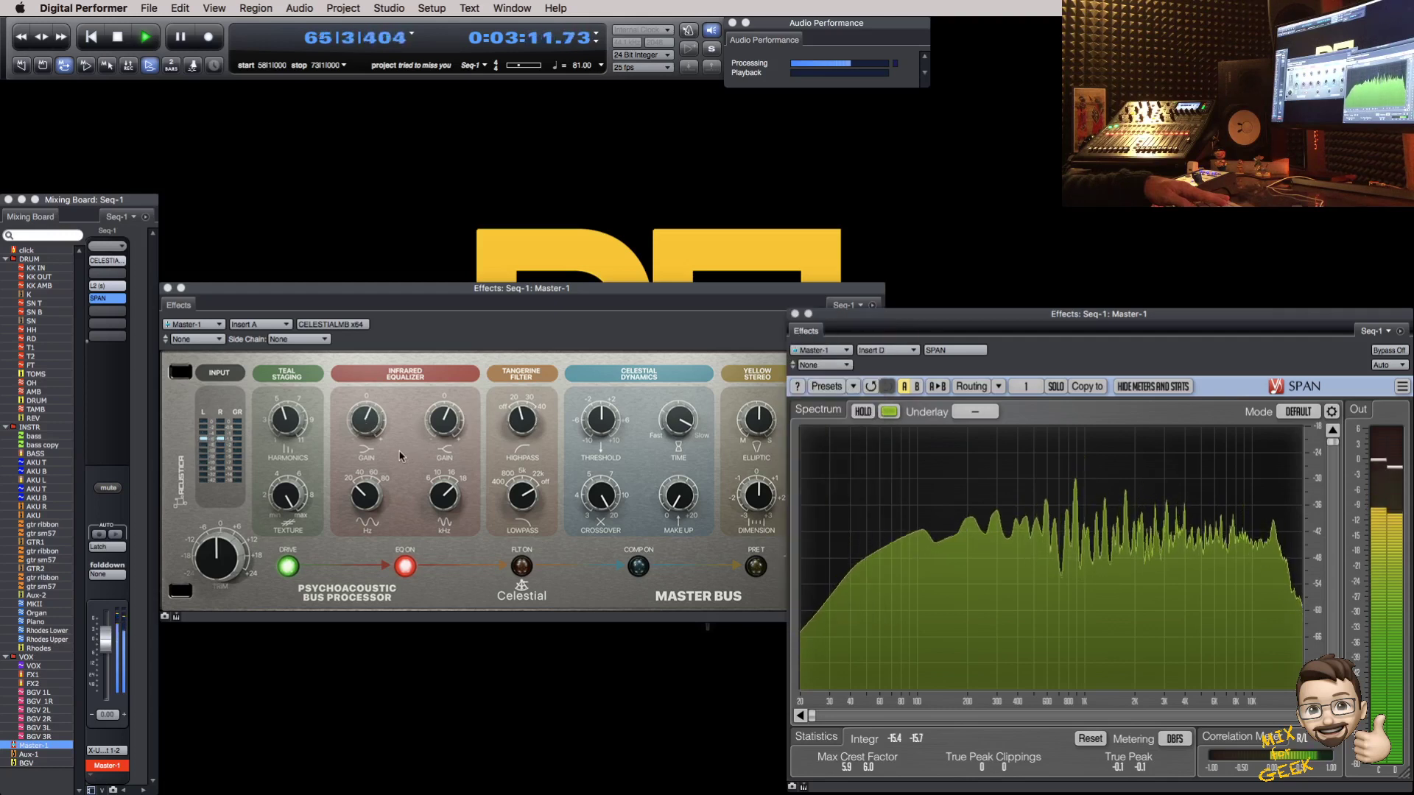
pyautogui.click(366, 431)
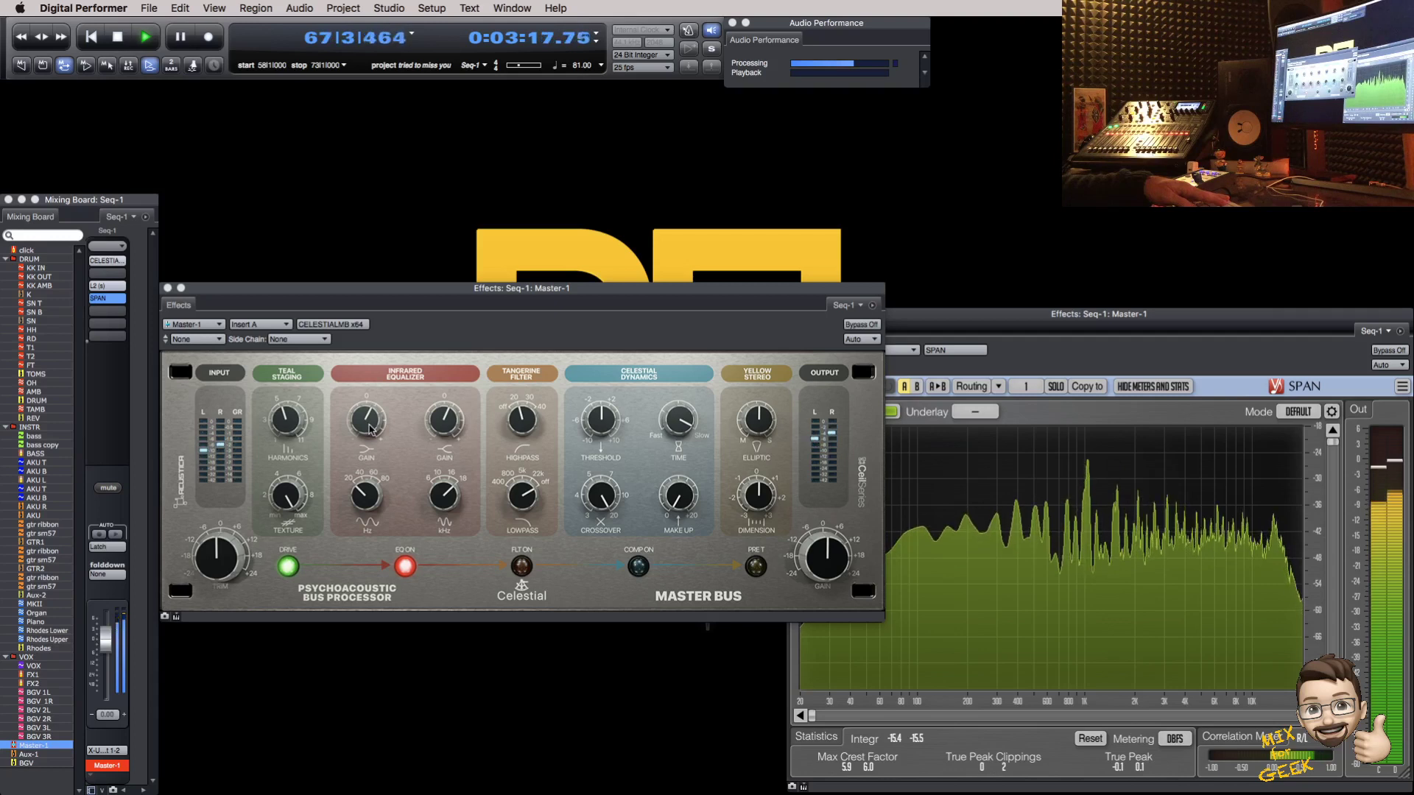
pyautogui.click(521, 566)
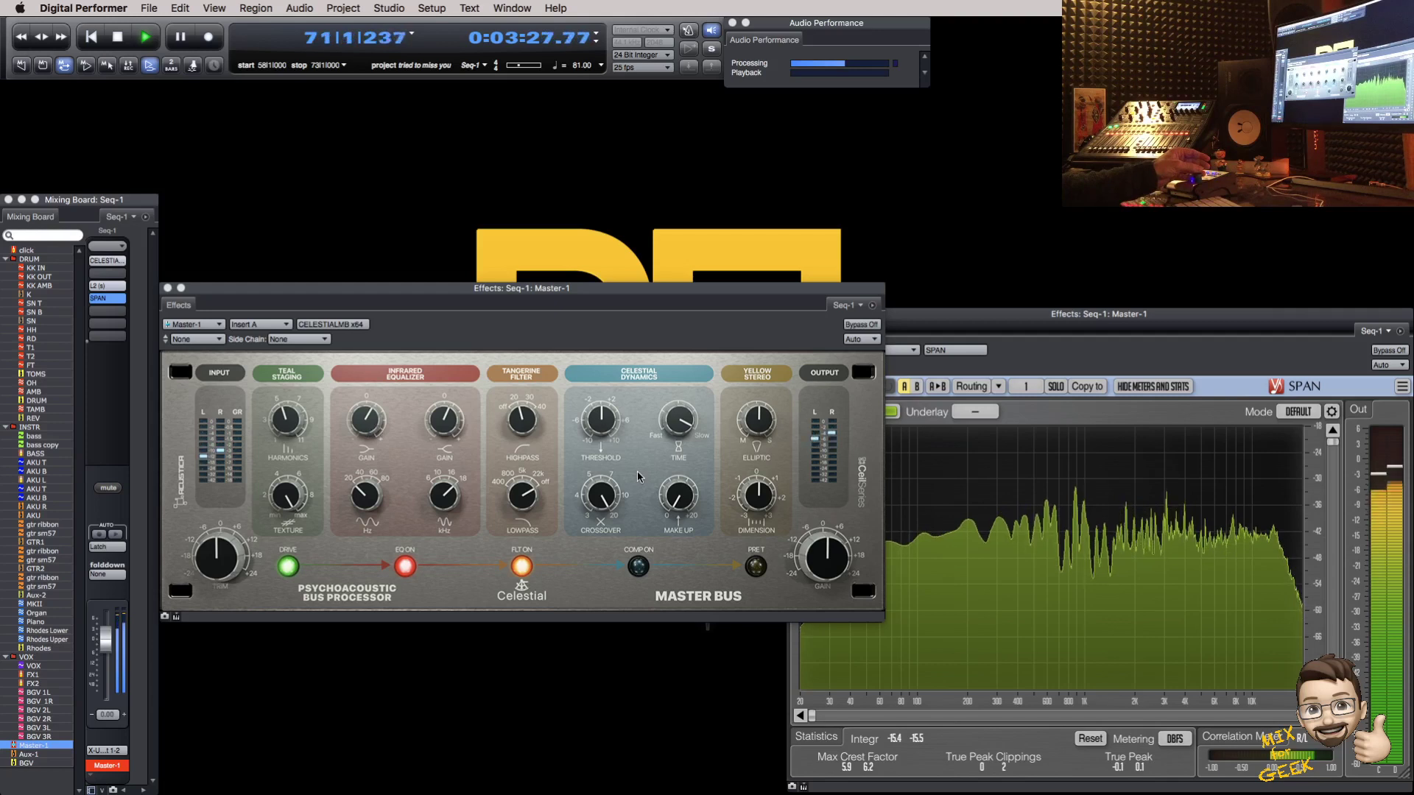
# Step: Turn on Celestial's compressor with a lower threshold and crossover, then raise the elliptic control and switch on PRE T
pyautogui.click(637, 567)
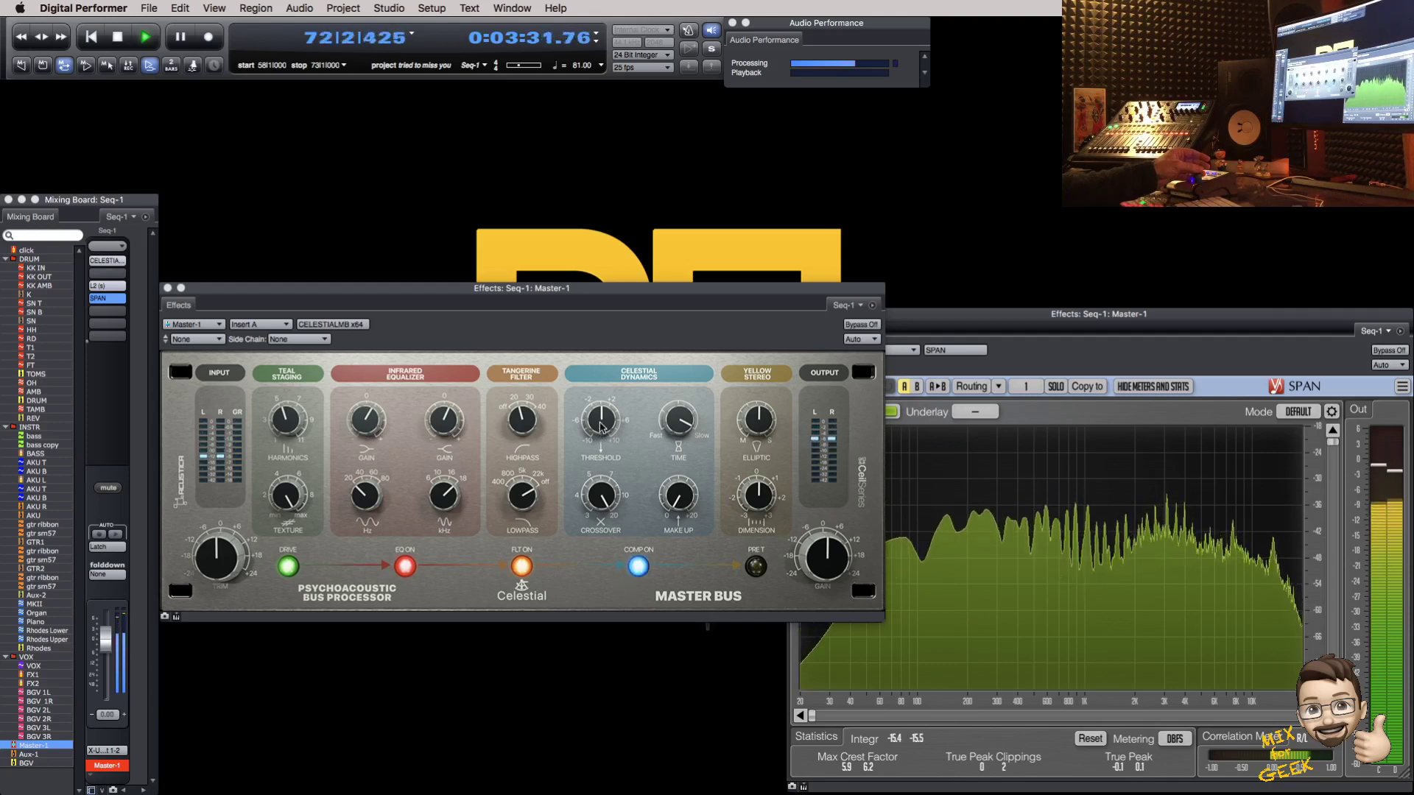
pyautogui.moveTo(601, 427); pyautogui.dragTo(608, 535)
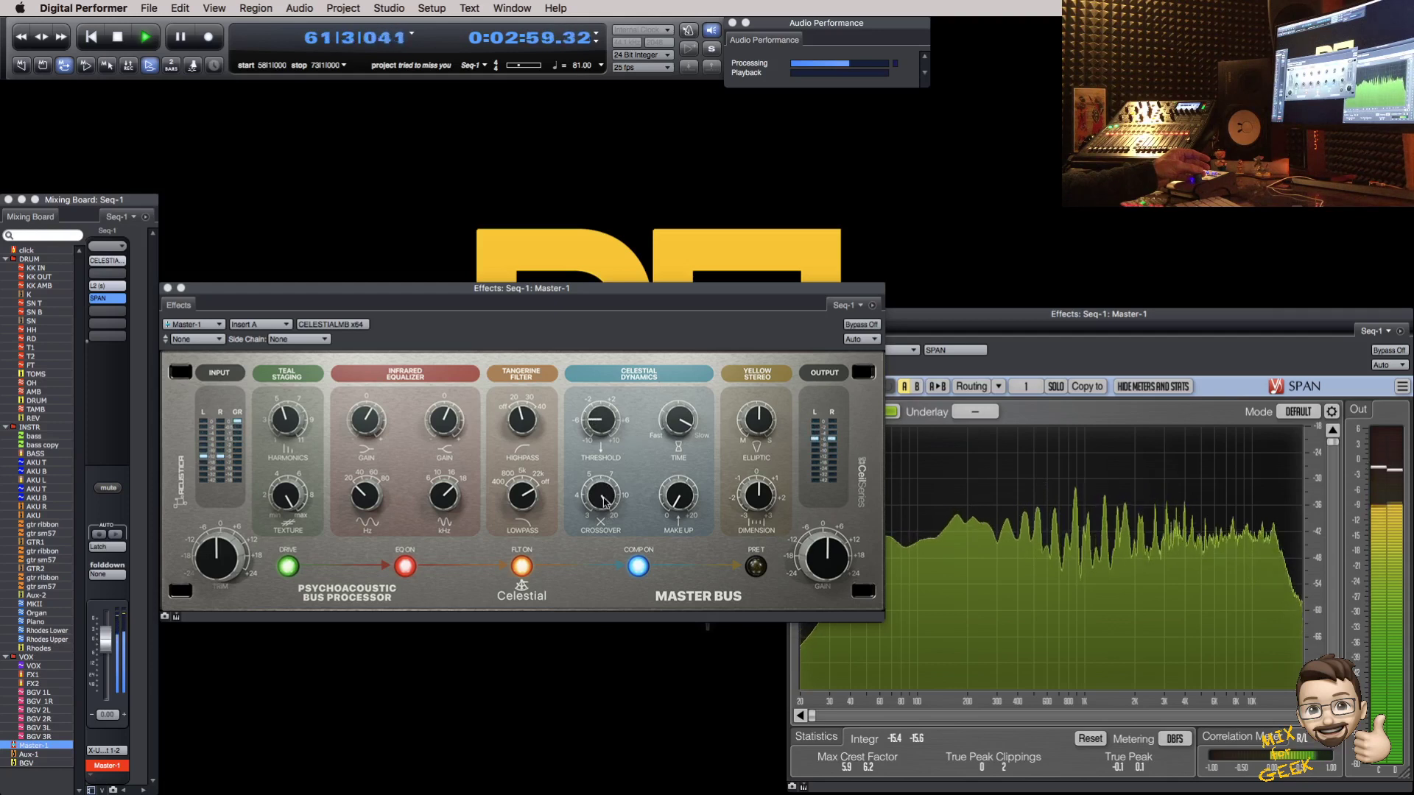
pyautogui.moveTo(603, 499); pyautogui.dragTo(603, 530)
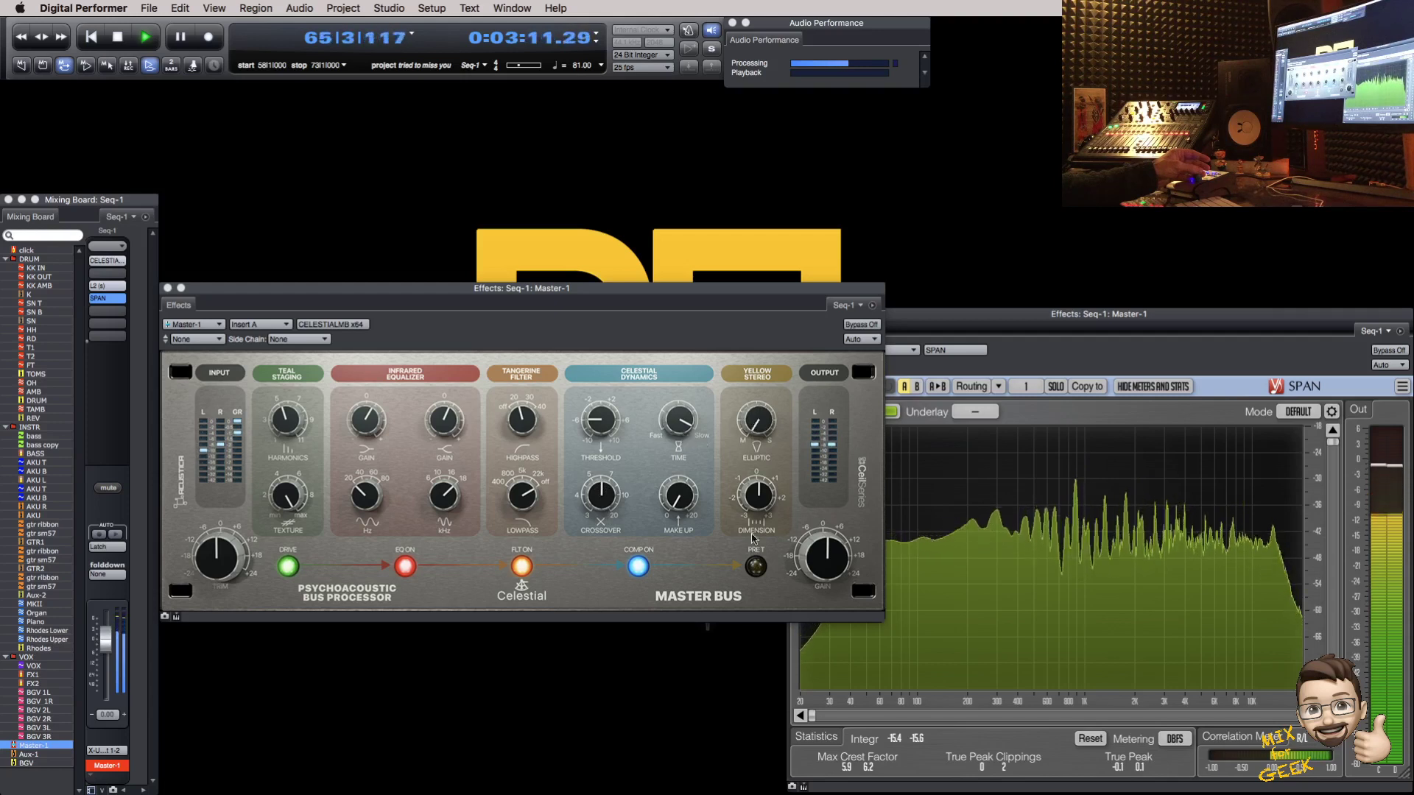
pyautogui.moveTo(761, 426); pyautogui.dragTo(766, 464)
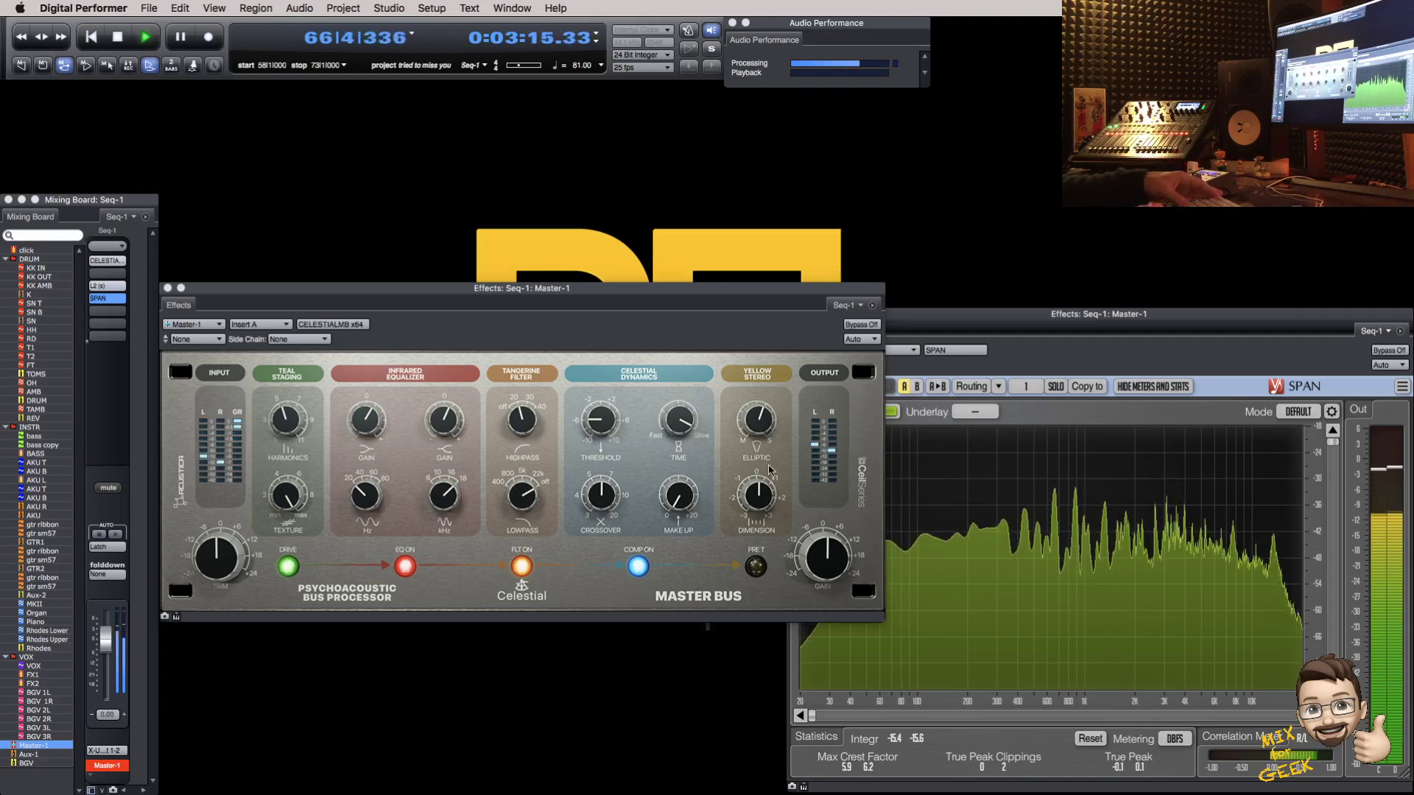
pyautogui.click(756, 566)
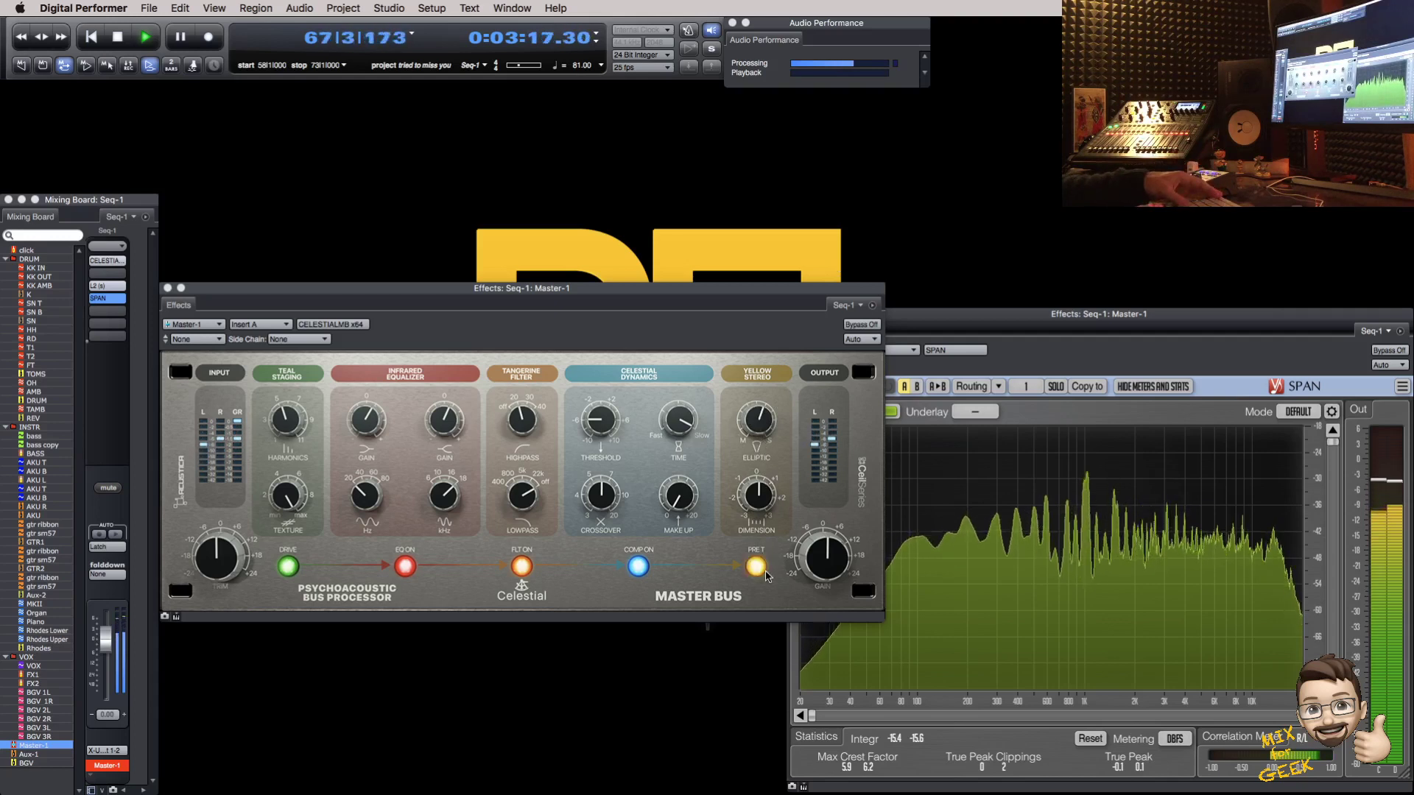
# Step: Compare Celestial bypassed and active during playback, reducing its output gain and raising the stereo dimension to suit
pyautogui.click(861, 324)
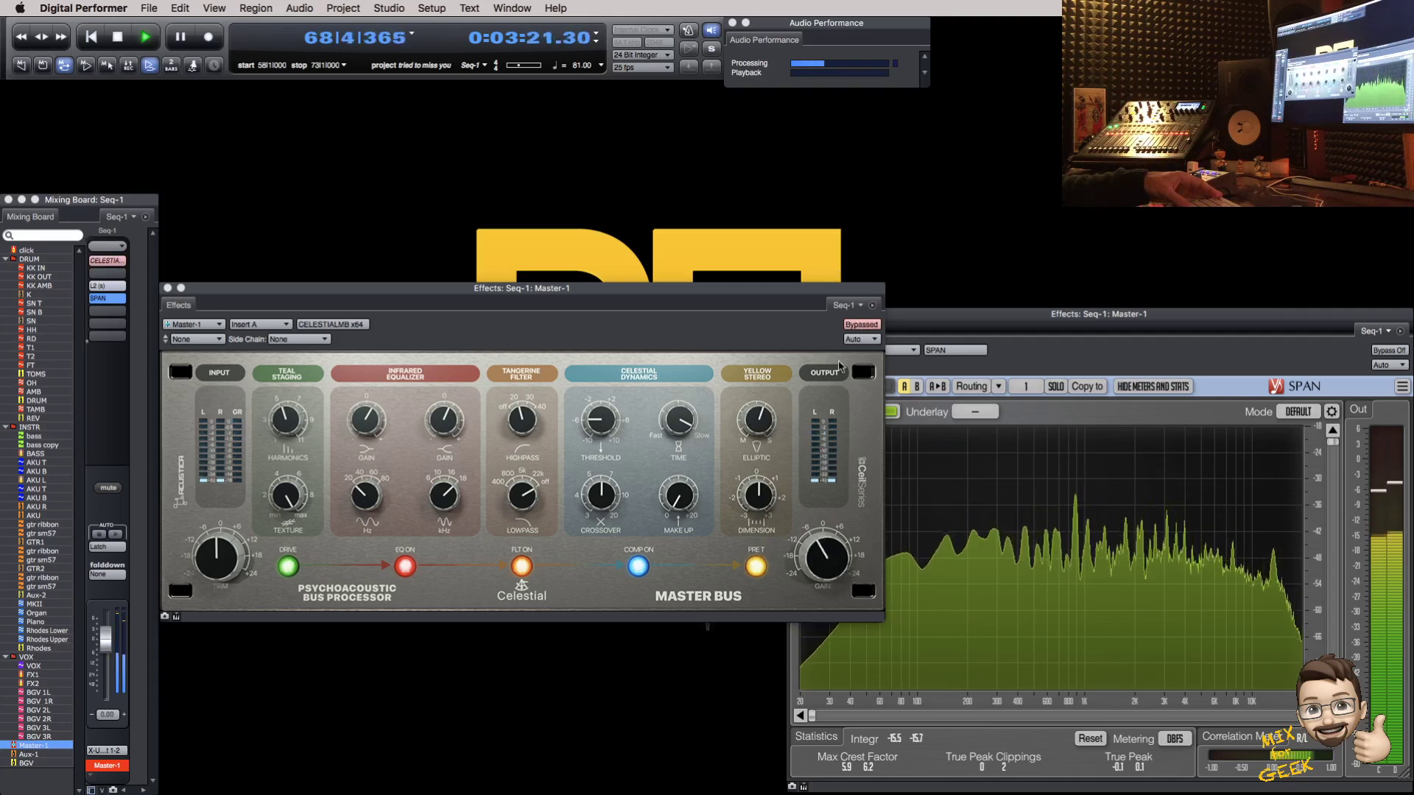
pyautogui.click(863, 325)
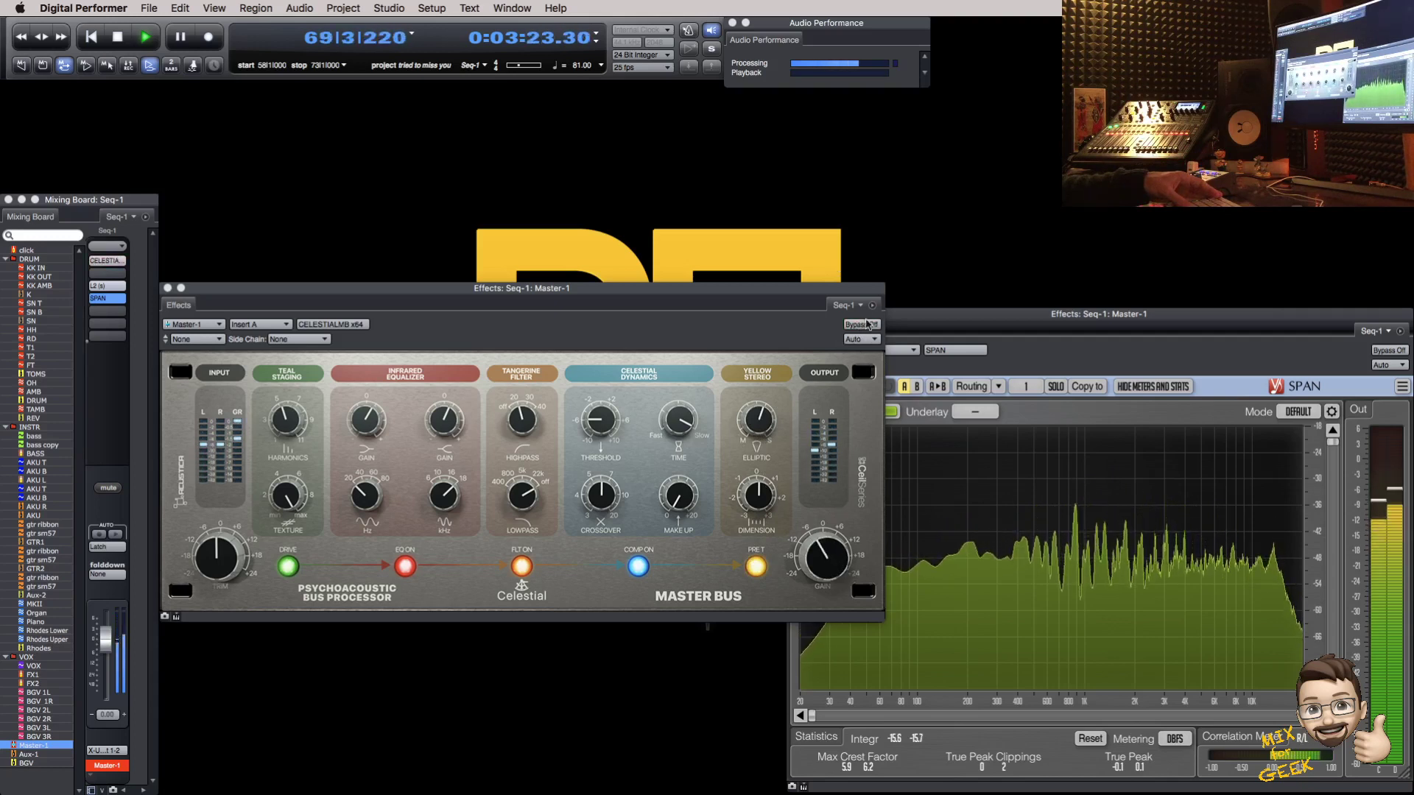
pyautogui.click(857, 326)
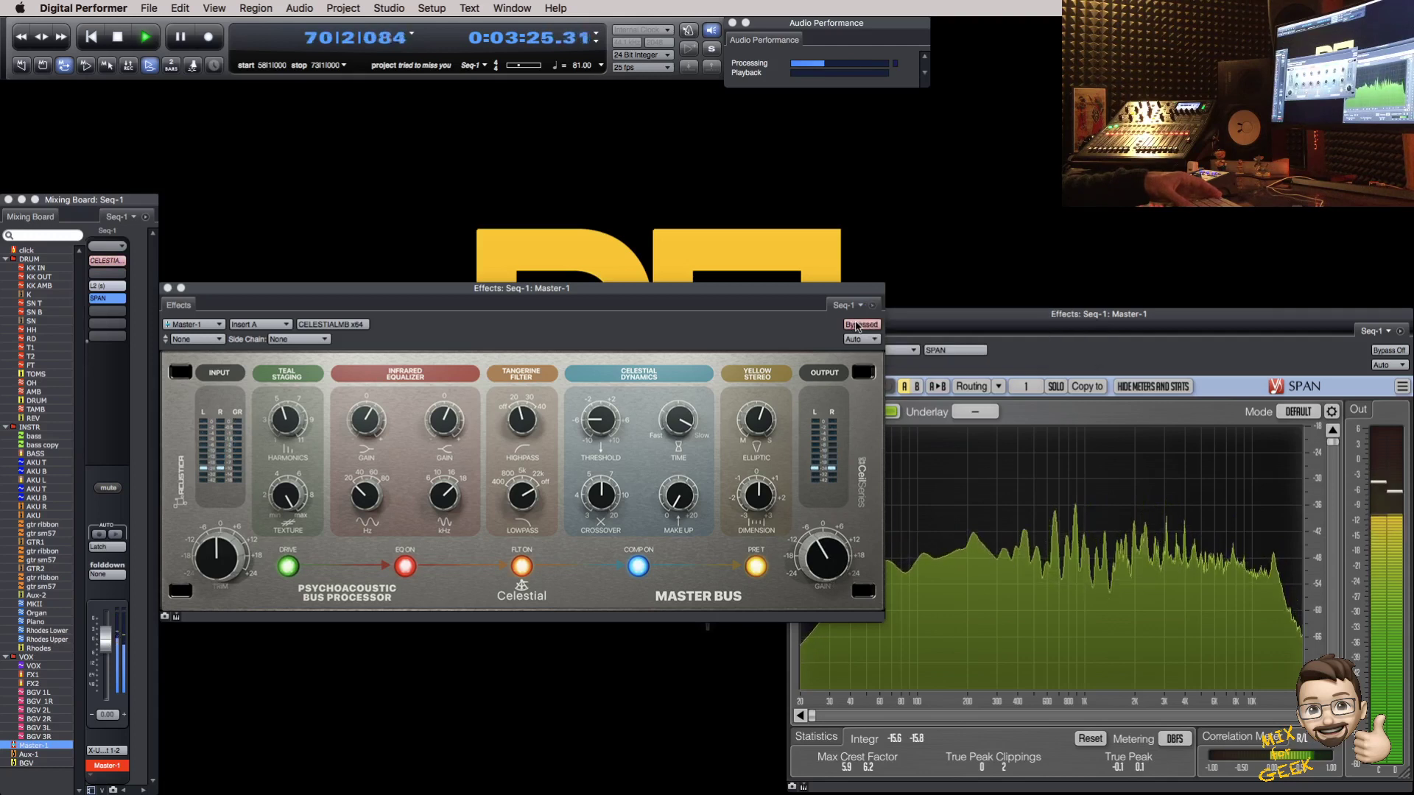
pyautogui.click(858, 324)
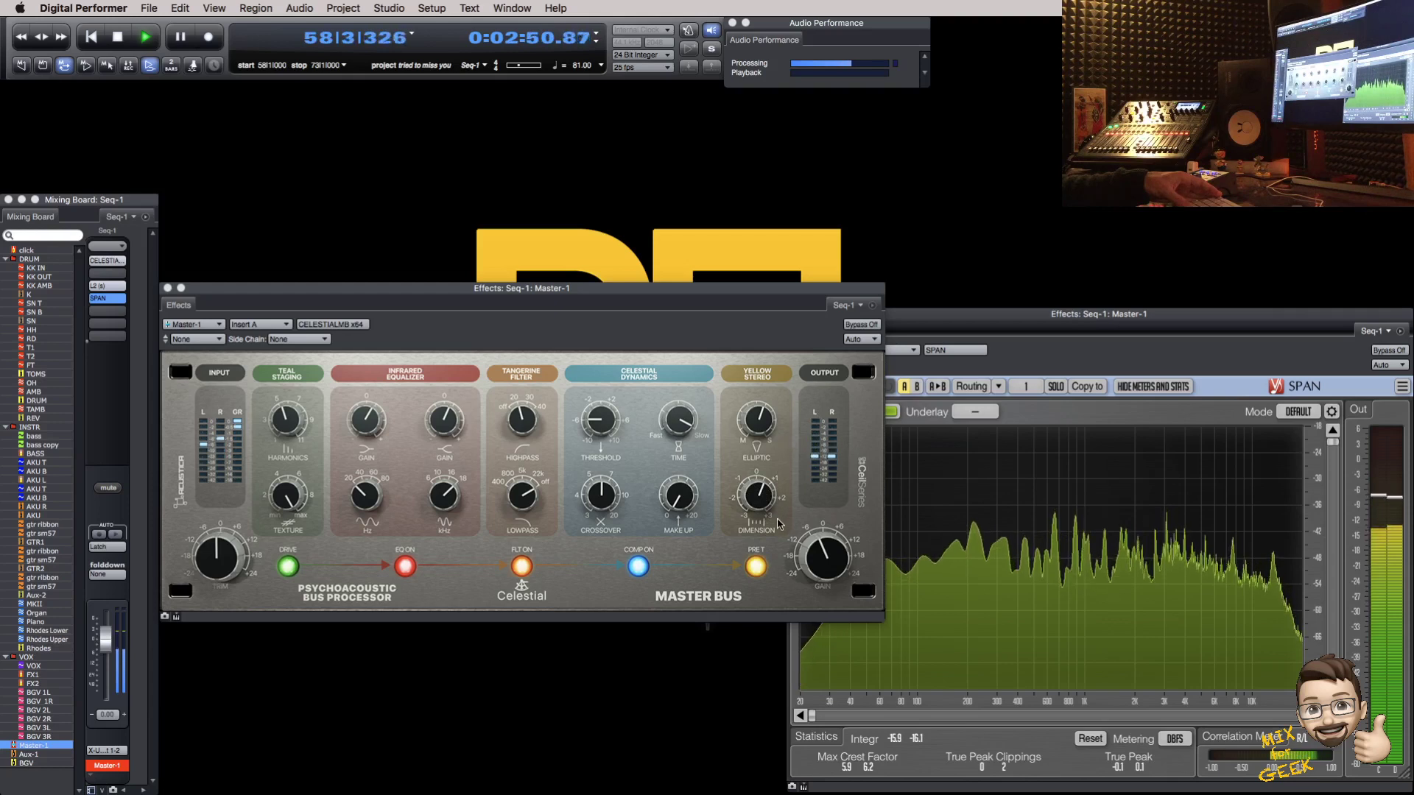
pyautogui.click(862, 324)
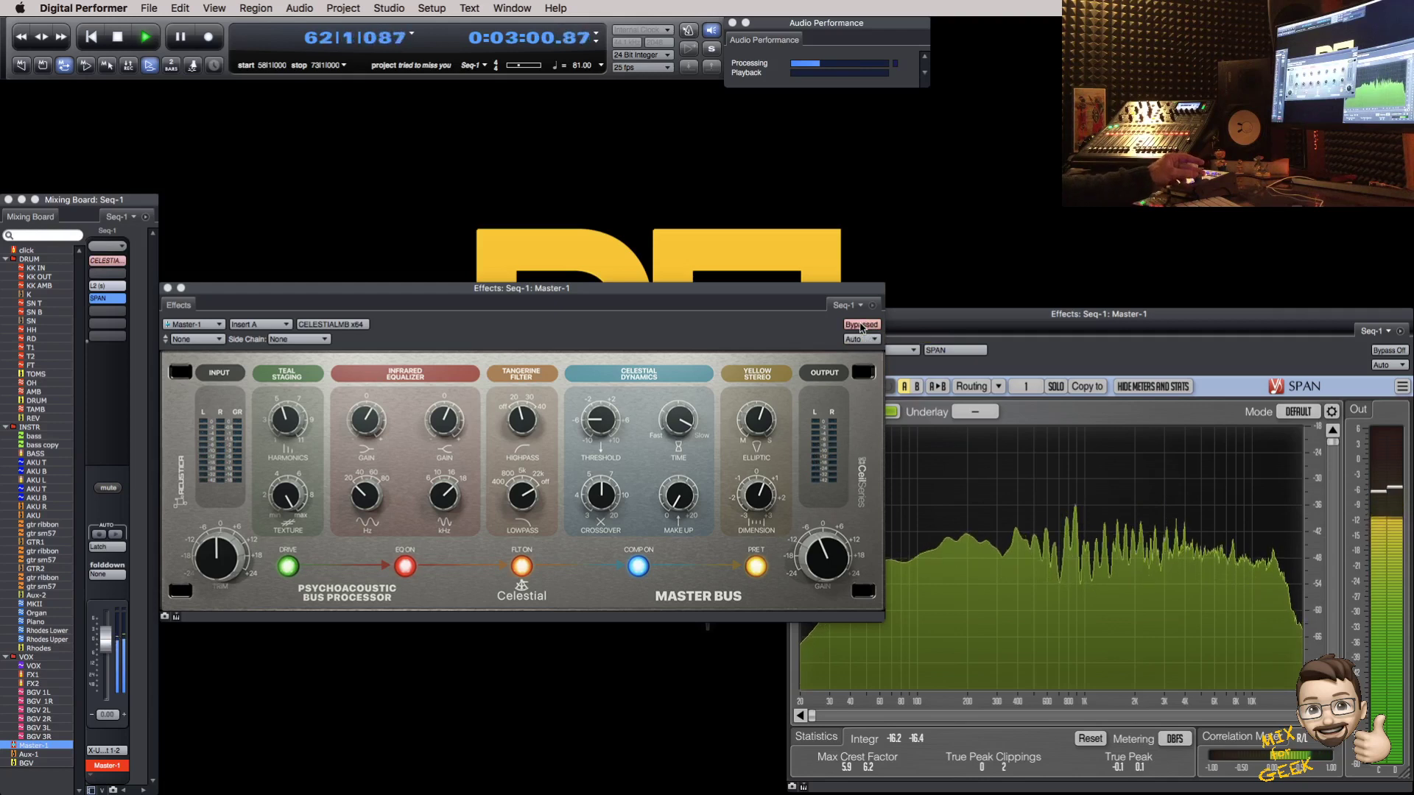
pyautogui.click(861, 325)
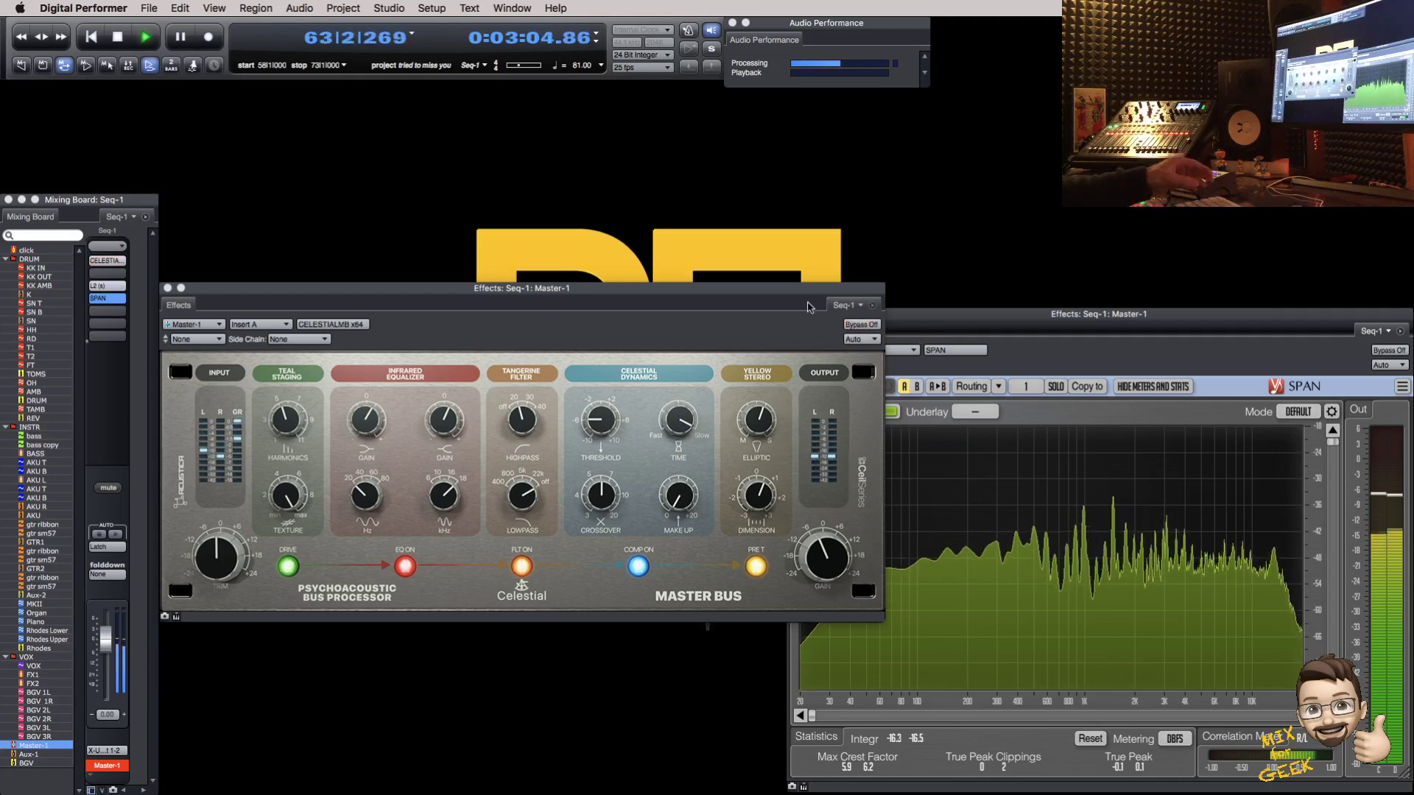
# Step: Close Celestial and load Softube's Weiss DS1-MK3 on insert B of Master-1
pyautogui.moveTo(795, 298); pyautogui.dragTo(801, 296)
pyautogui.click(173, 286)
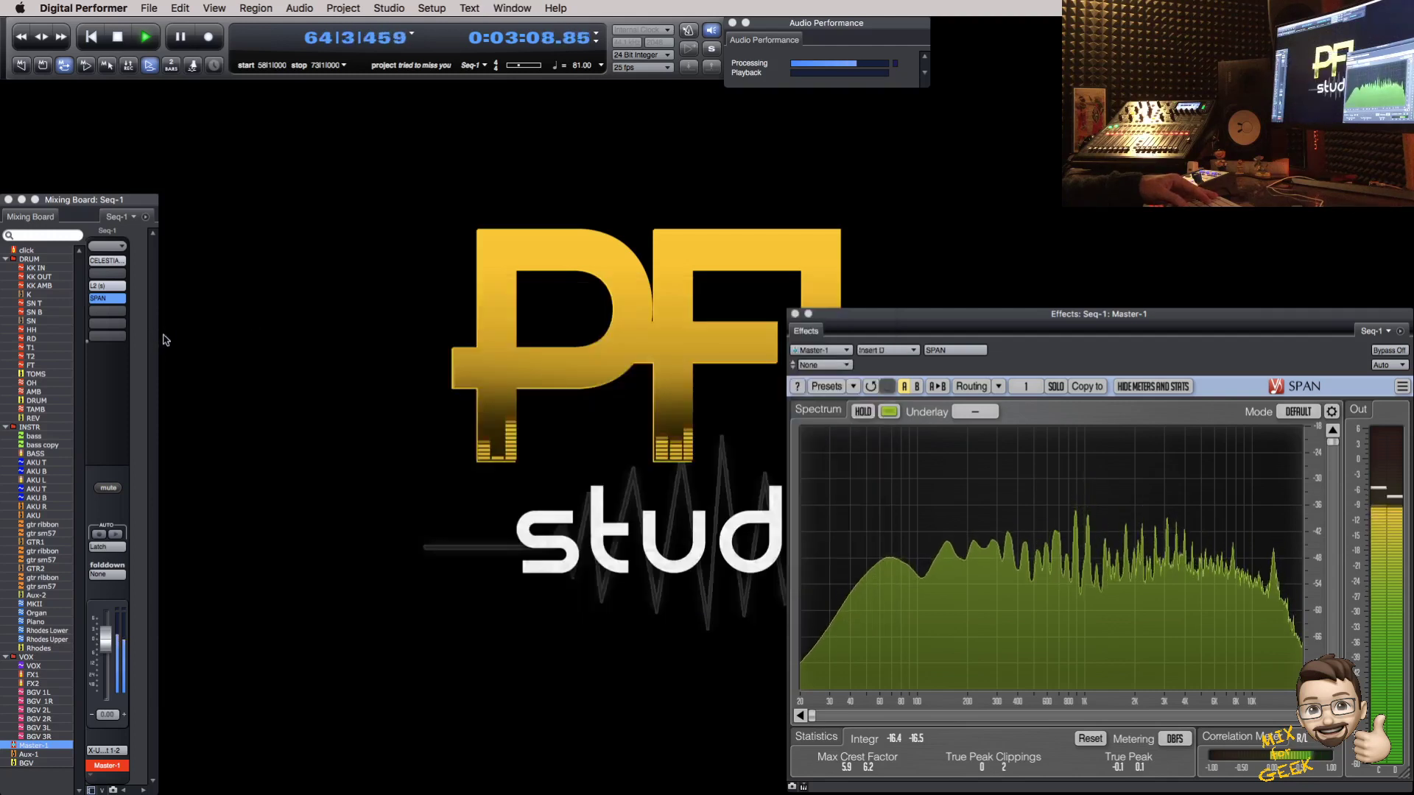
pyautogui.click(107, 274)
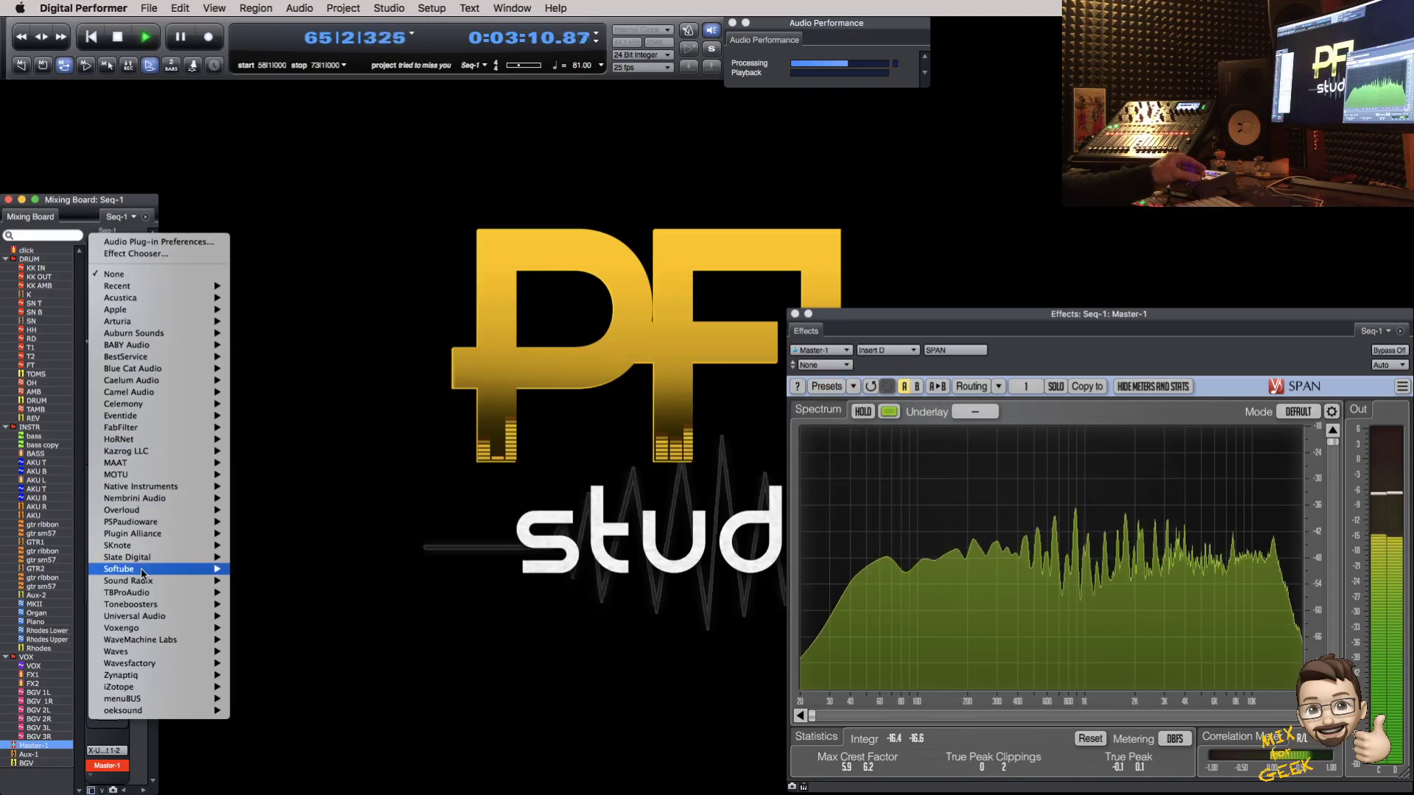
pyautogui.moveTo(143, 571)
pyautogui.click(282, 593)
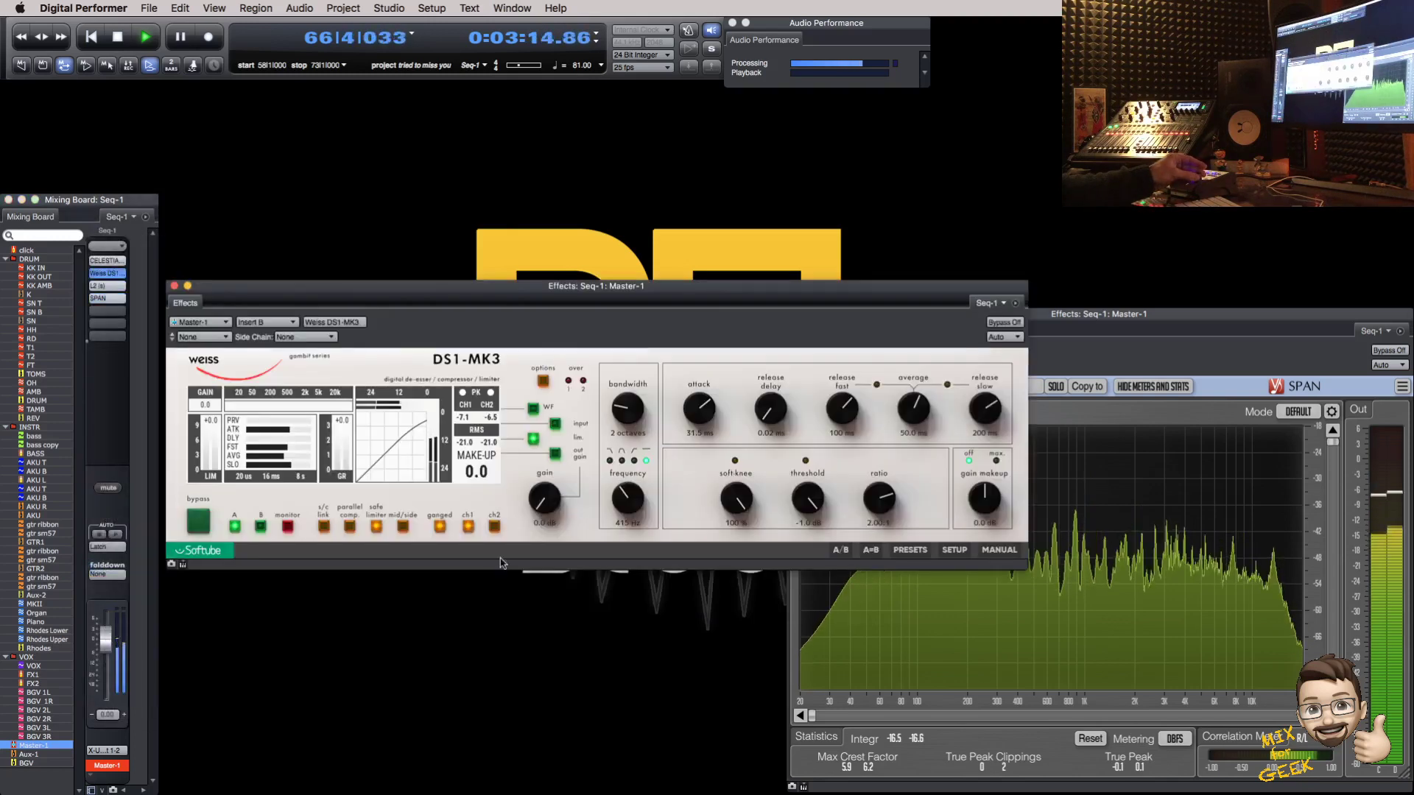
# Step: Load the DS1-MK3's Limiter Mid preset, set its gain makeup to 2.6 dB and restart playback
pyautogui.click(201, 336)
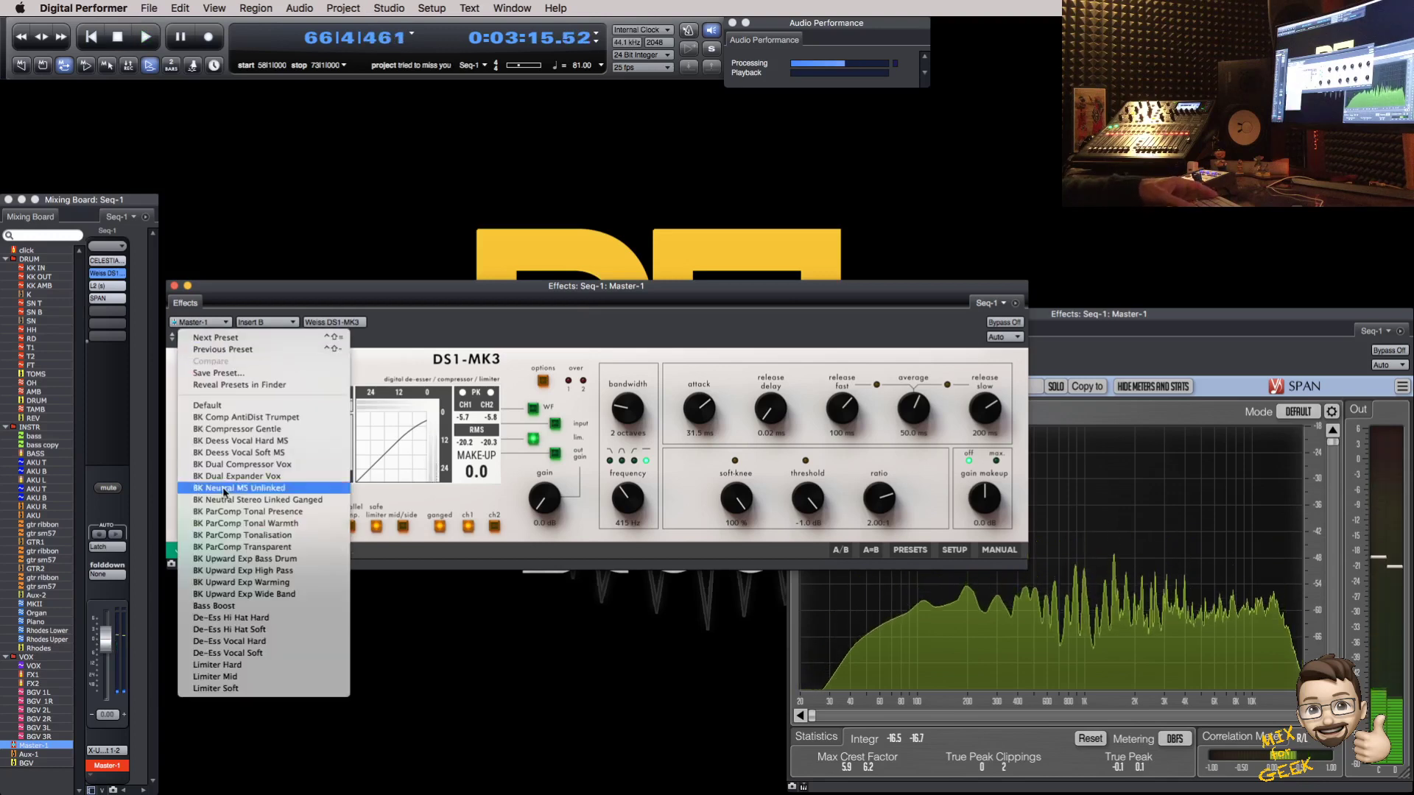
pyautogui.click(226, 676)
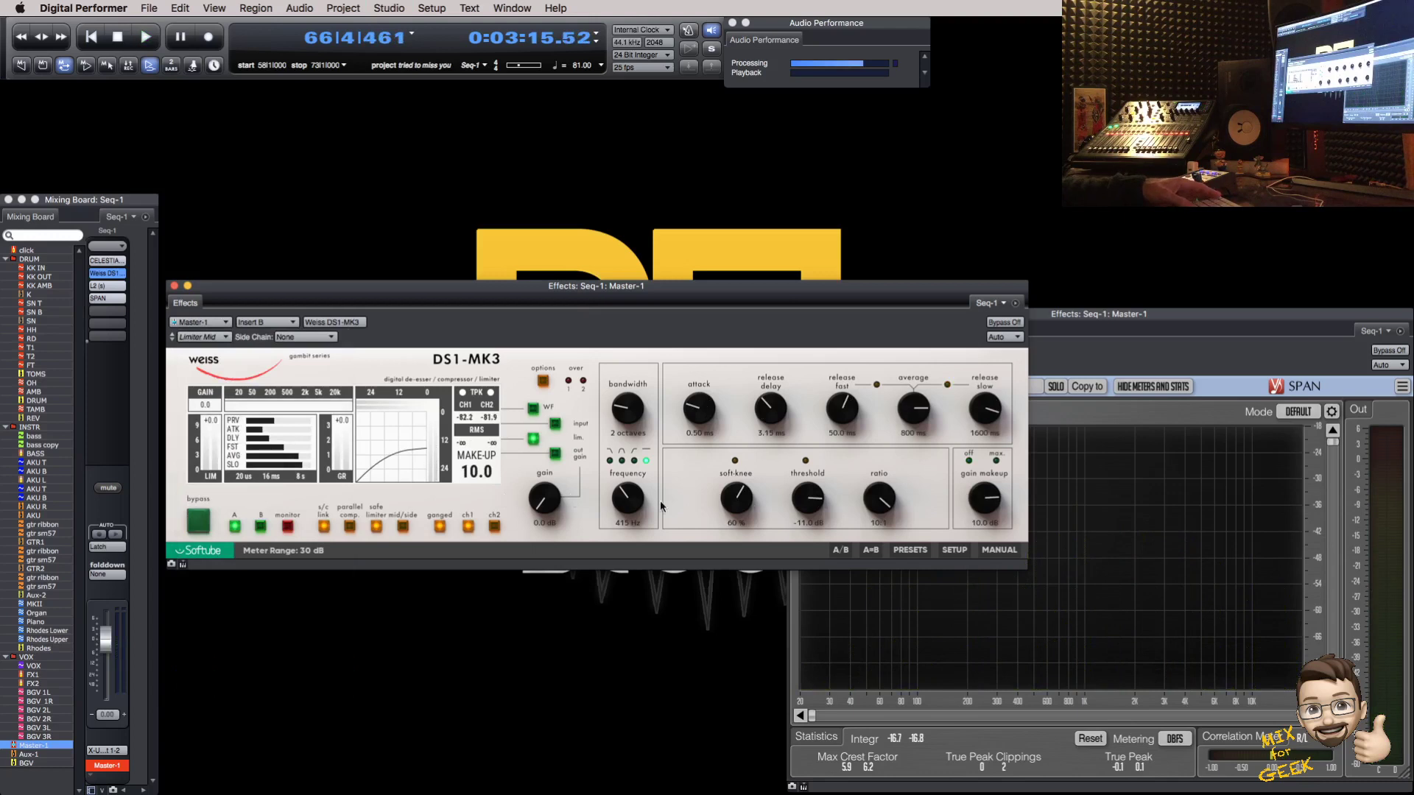
pyautogui.moveTo(974, 506); pyautogui.dragTo(976, 568)
pyautogui.press('space')
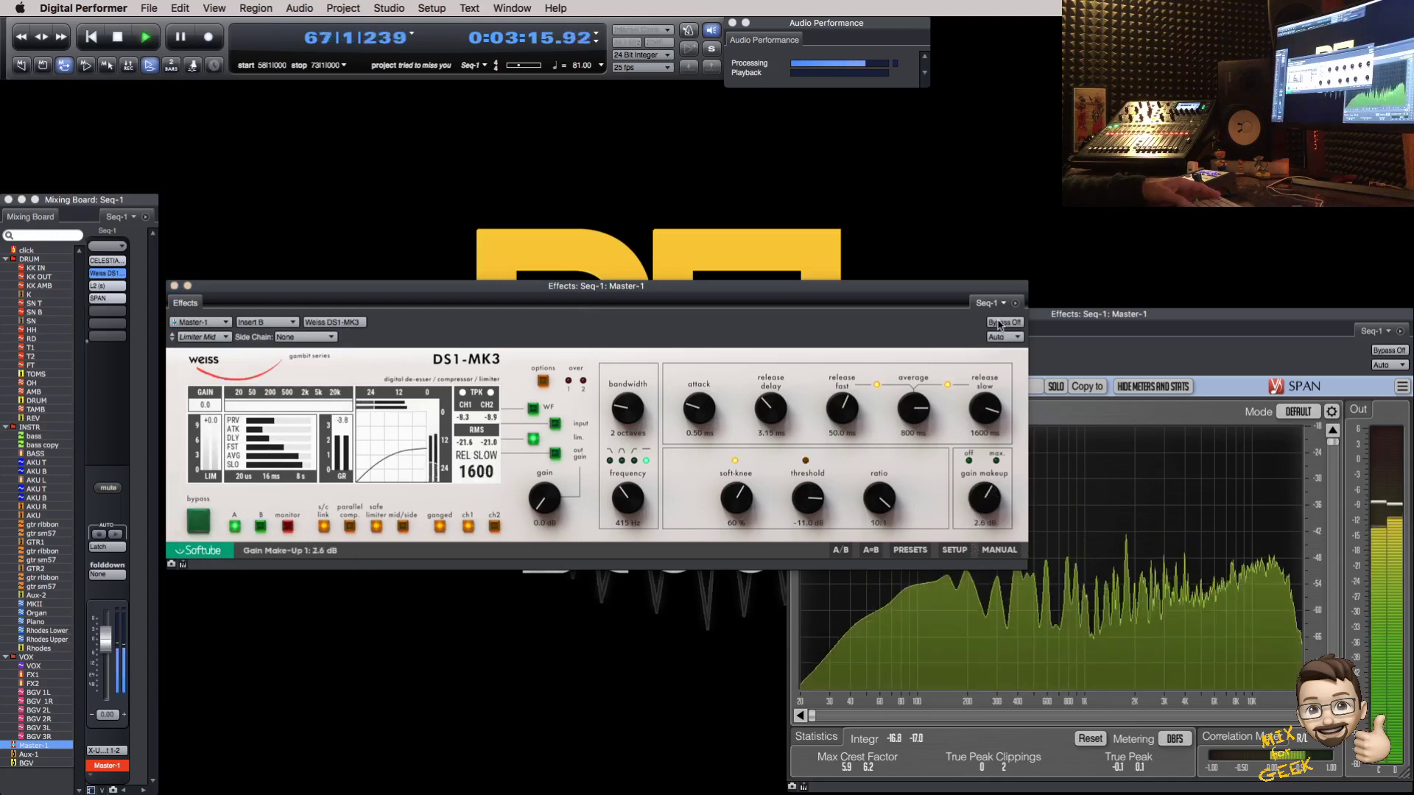
# Step: Set the DS1-MK3's threshold to -7.0 dB and bypass the limiter to compare the sound
pyautogui.moveTo(809, 478); pyautogui.dragTo(812, 495)
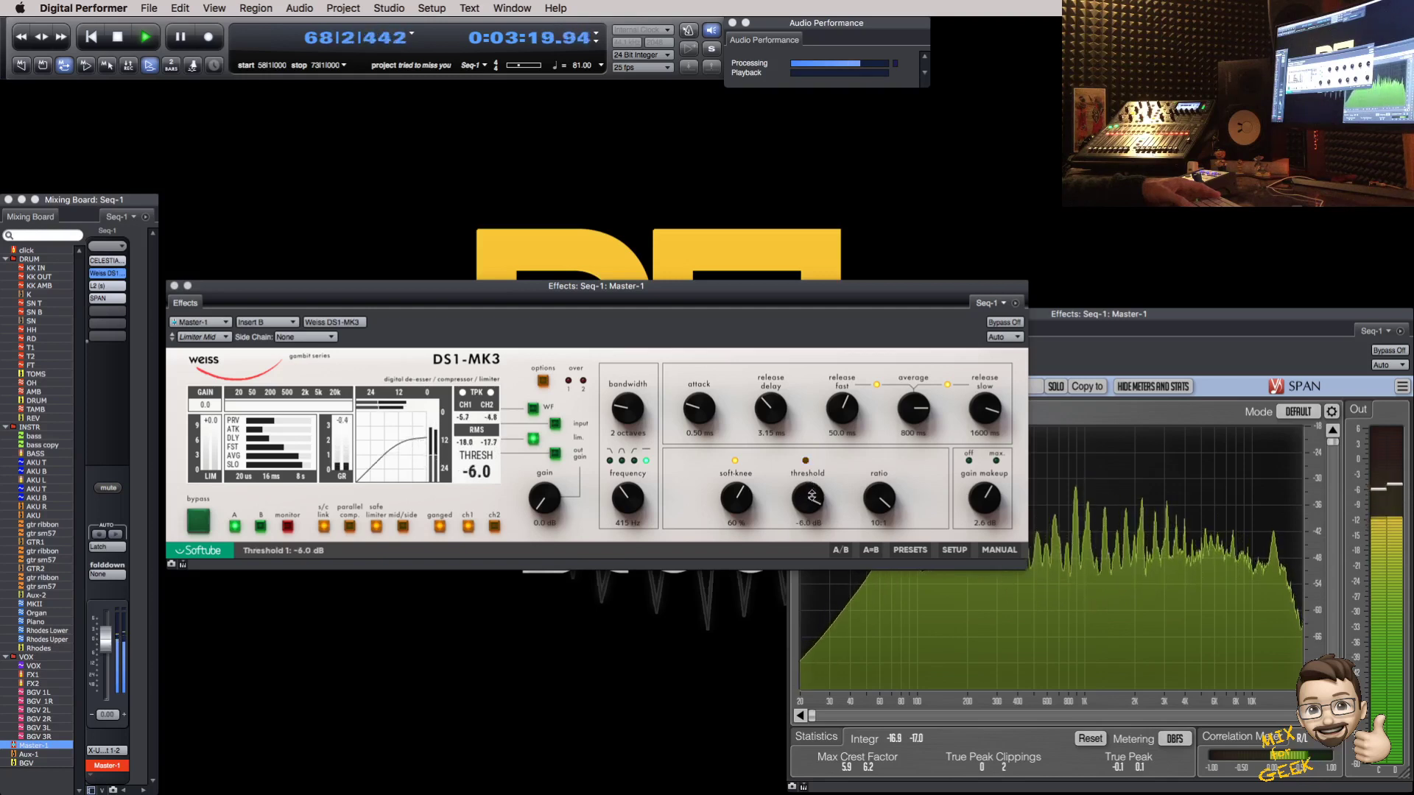
pyautogui.moveTo(810, 497); pyautogui.dragTo(808, 501)
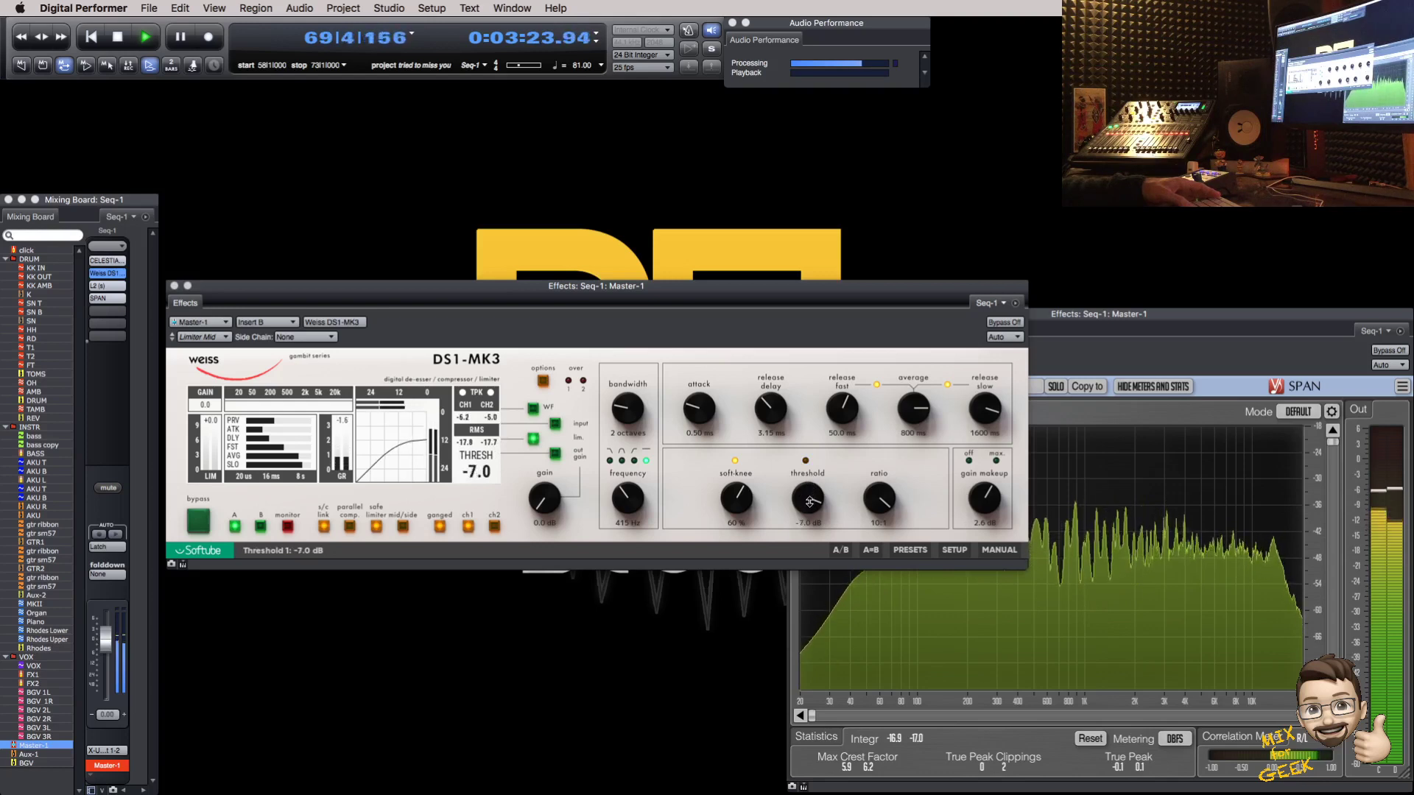
pyautogui.click(989, 327)
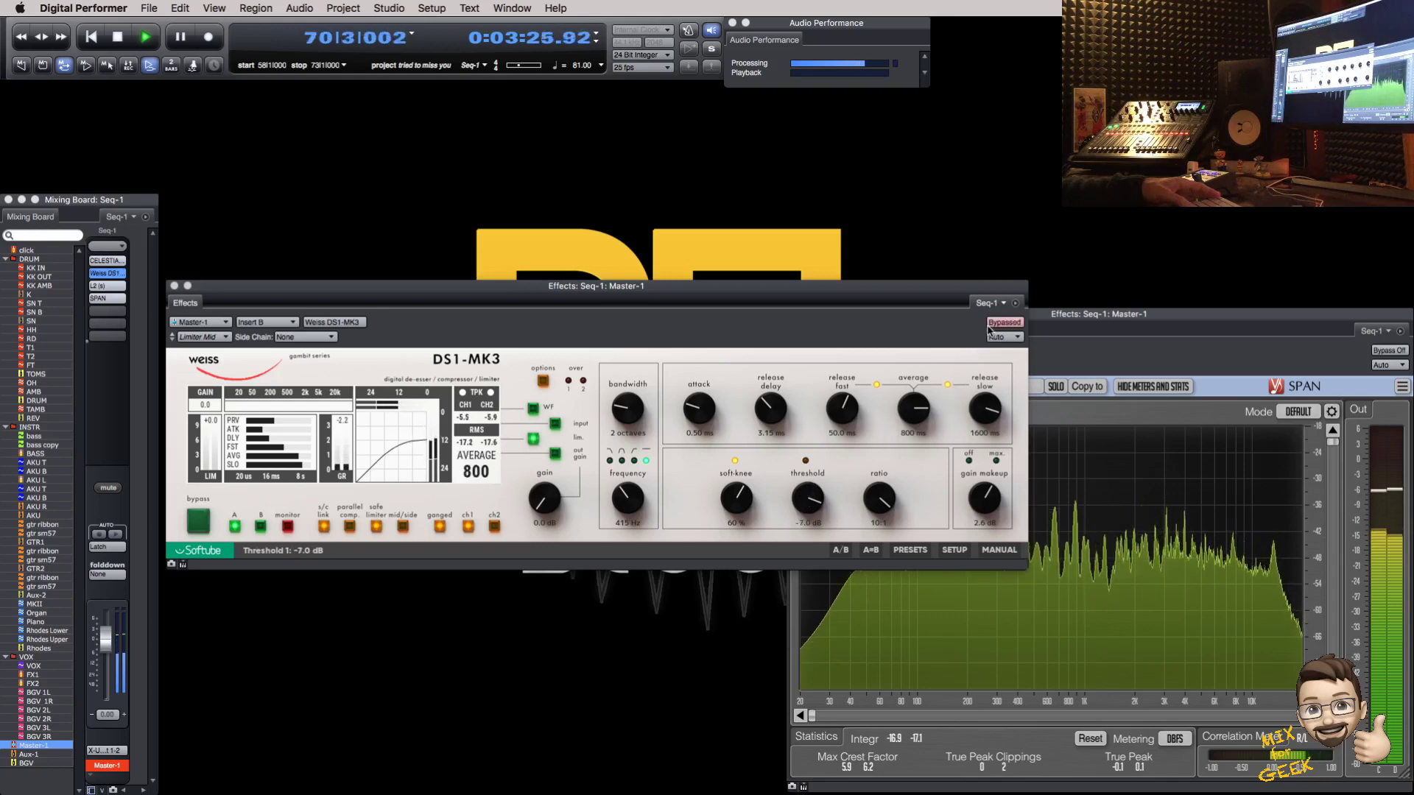
# Step: Enable the DS1-MK3 again, set its gain makeup to 3.4 dB and its output gain to -0.01 dB
pyautogui.moveTo(987, 497); pyautogui.dragTo(989, 492)
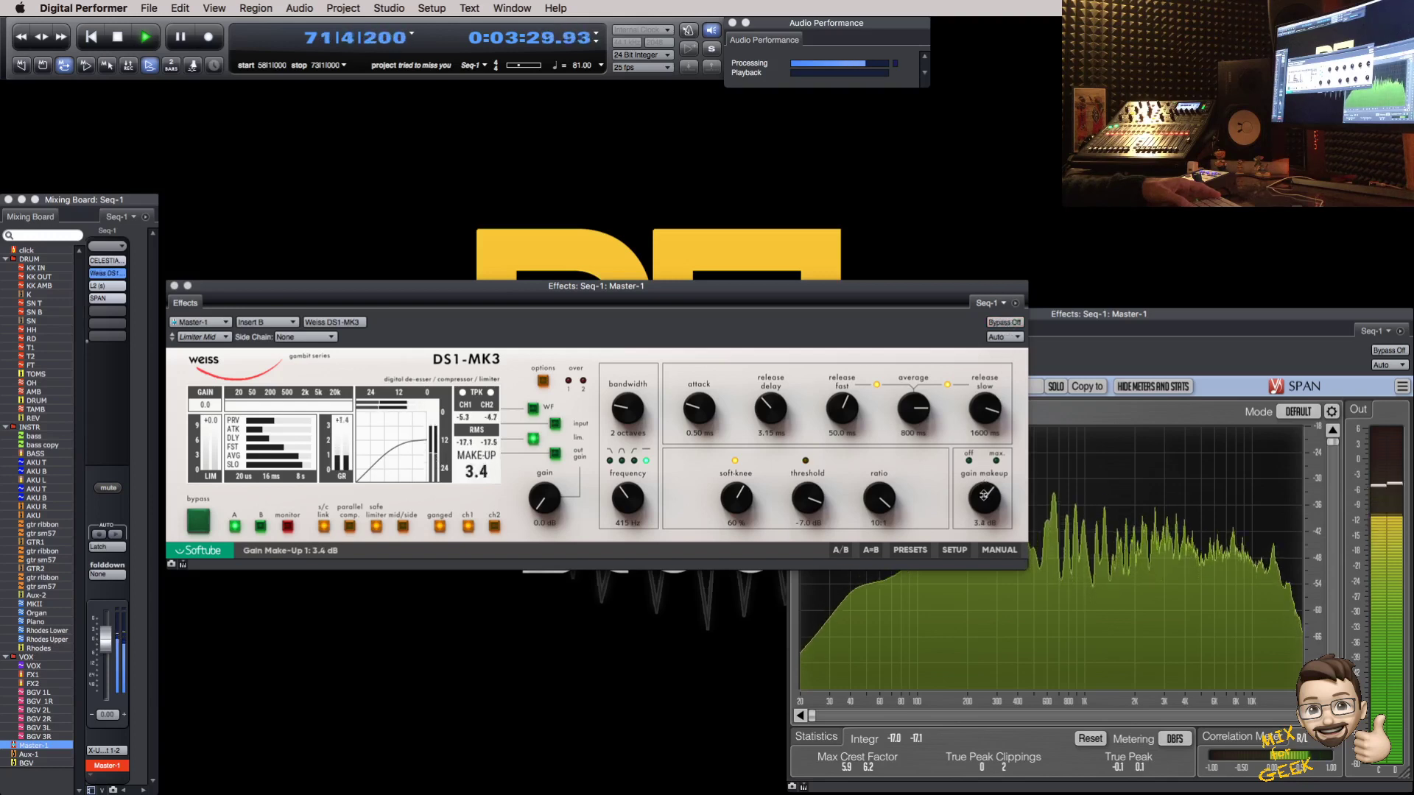
pyautogui.click(555, 453)
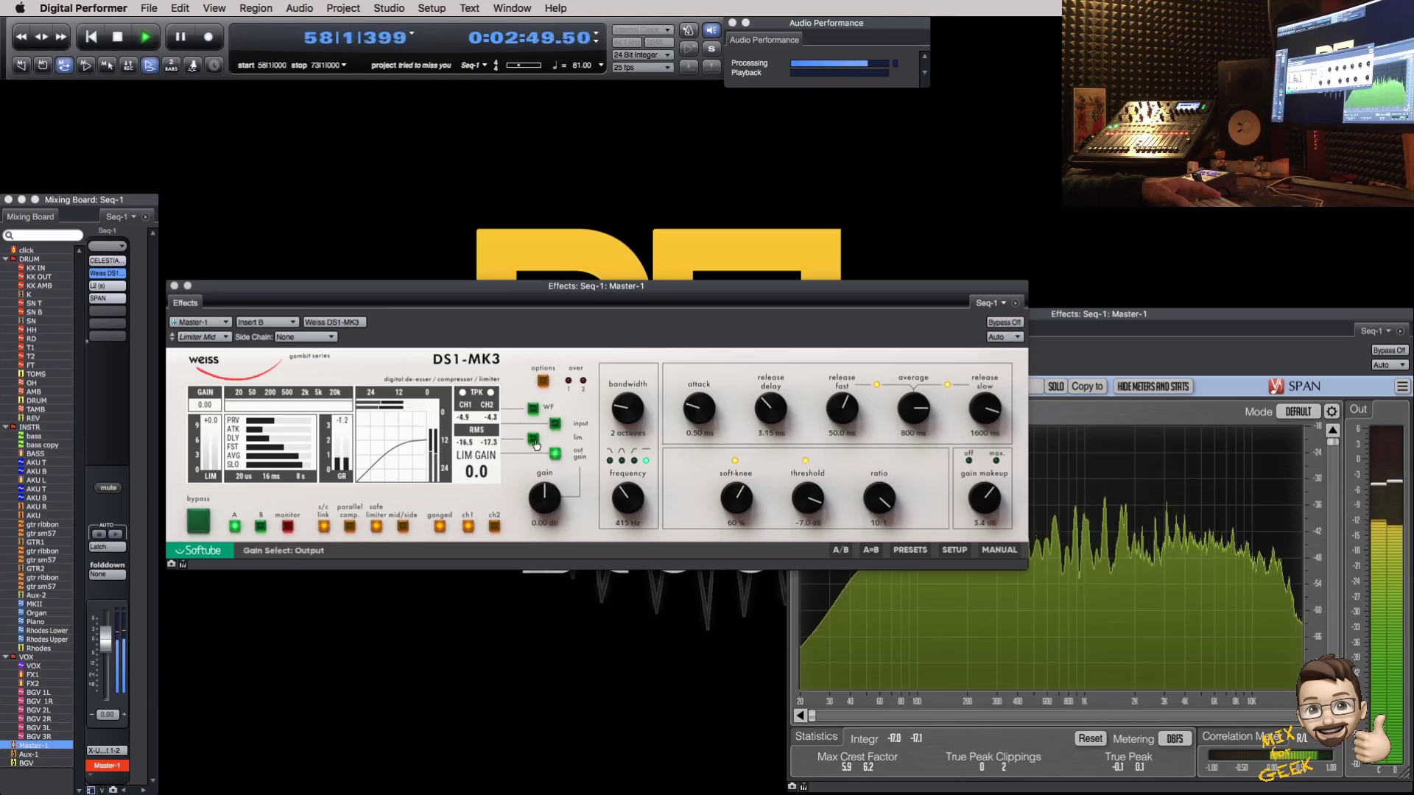
pyautogui.scroll(-1, 544, 487)
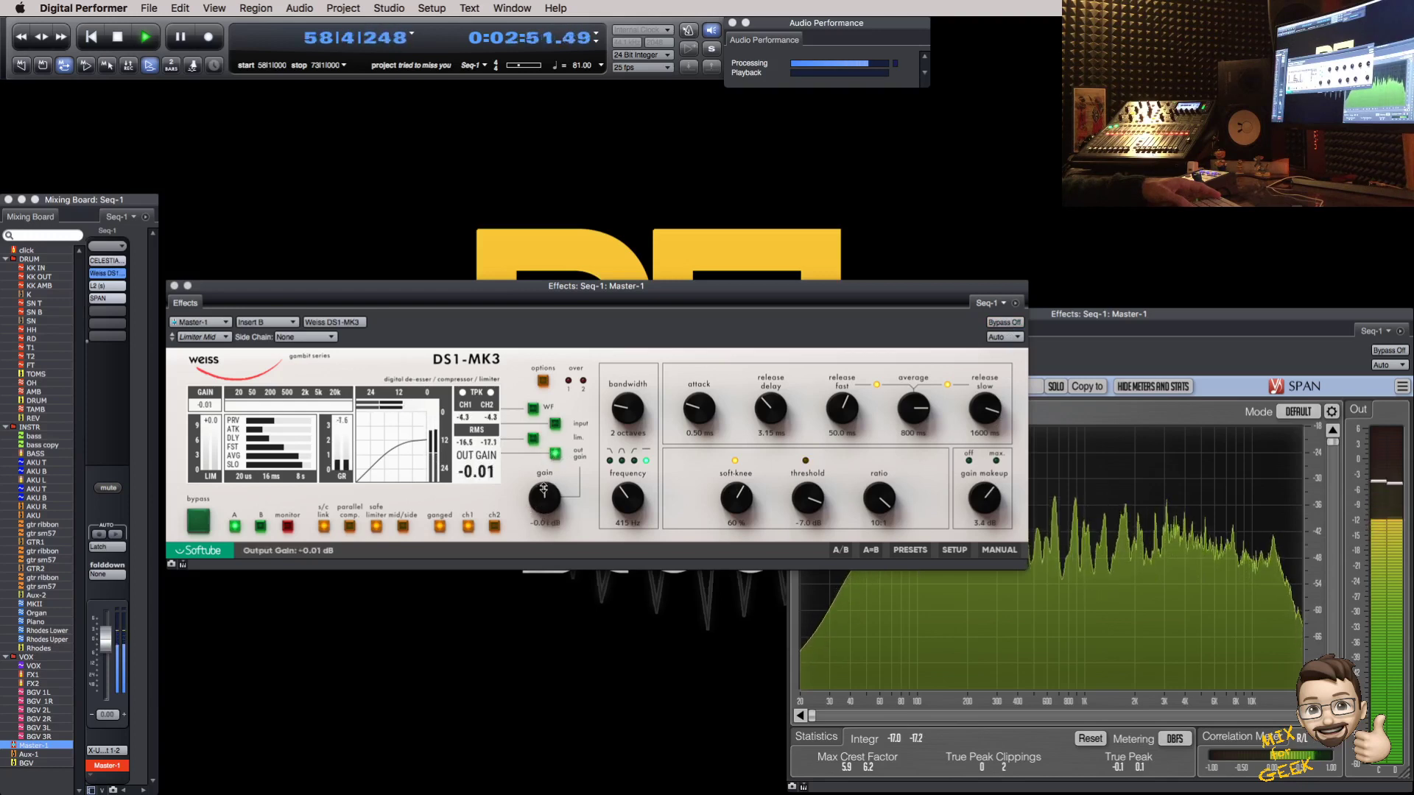
# Step: Set the DS1-MK3's limiter gain to 6.1 dB and reset SPAN's statistics
pyautogui.click(533, 439)
pyautogui.scroll(5, 543, 493)
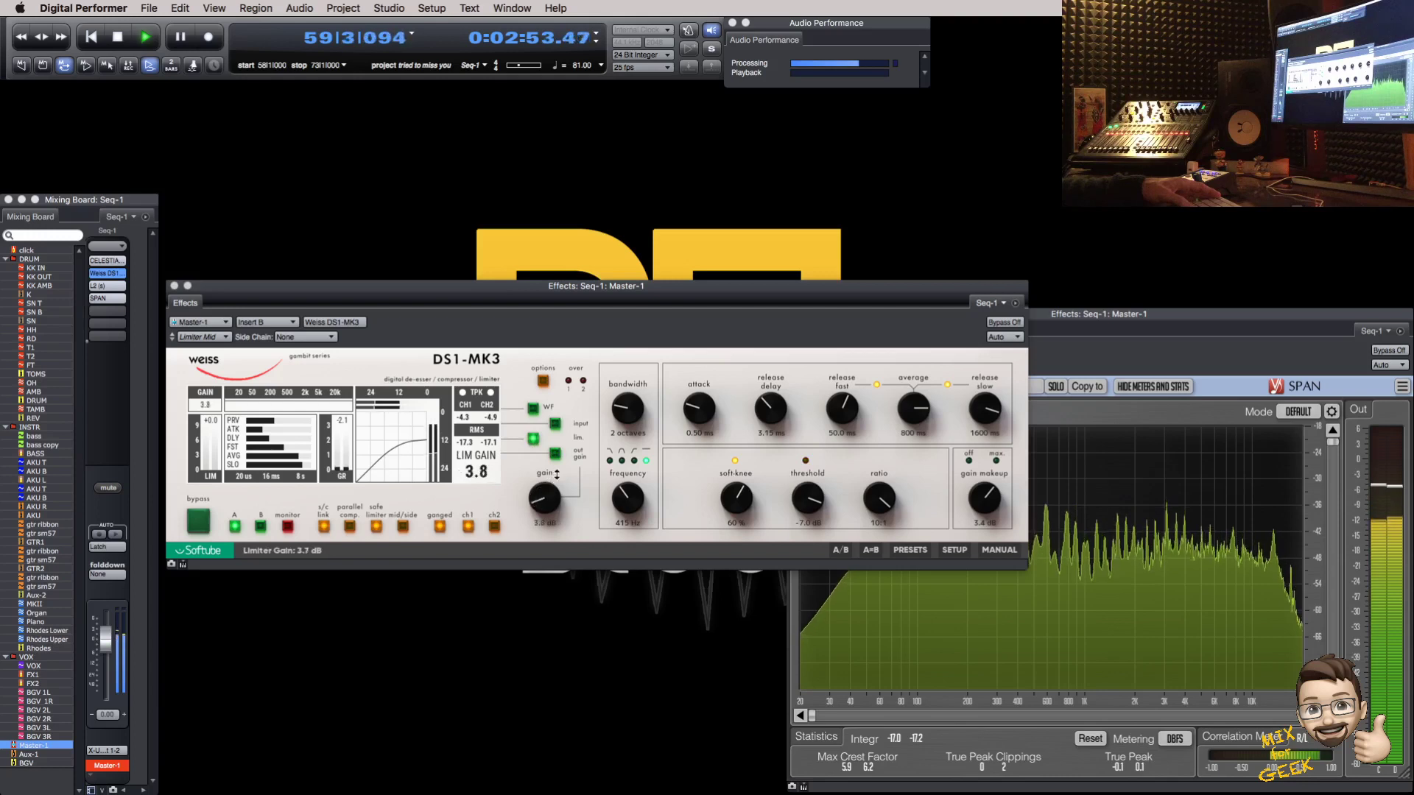
pyautogui.scroll(10, 546, 493)
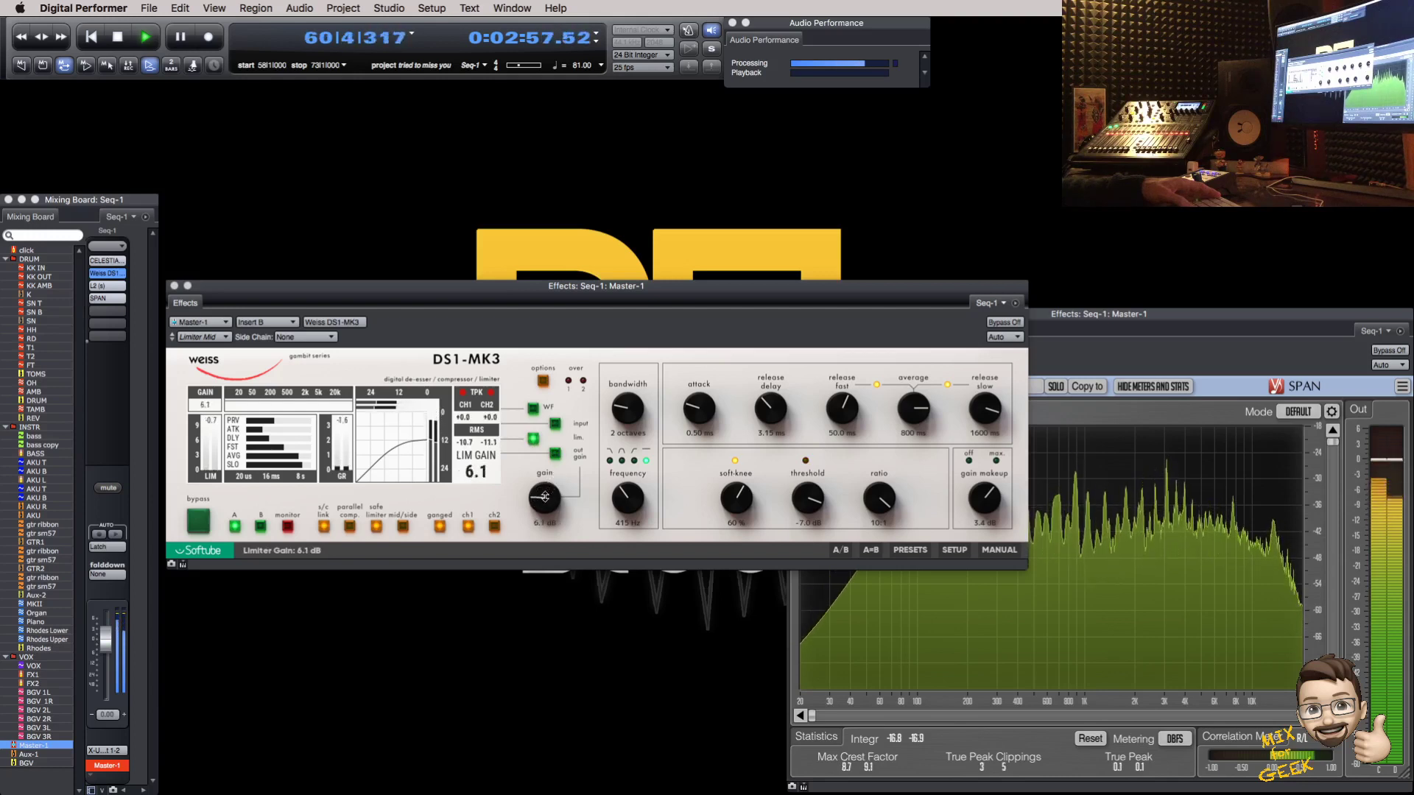
pyautogui.click(1090, 739)
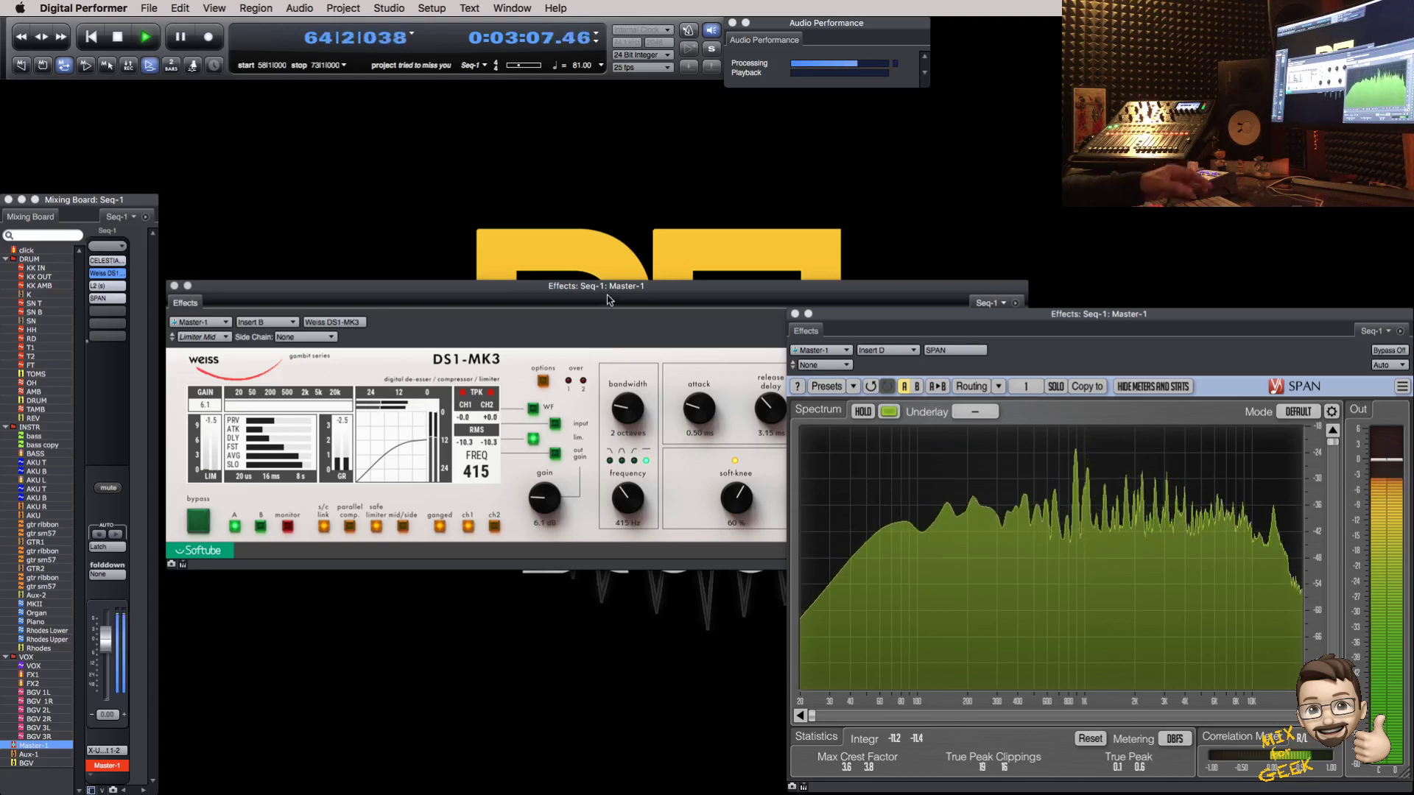
# Step: Close the DS1-MK3 and show the individual drum channels and the bass channels in the Mixing Board
pyautogui.moveTo(294, 290); pyautogui.dragTo(322, 280)
pyautogui.click(202, 274)
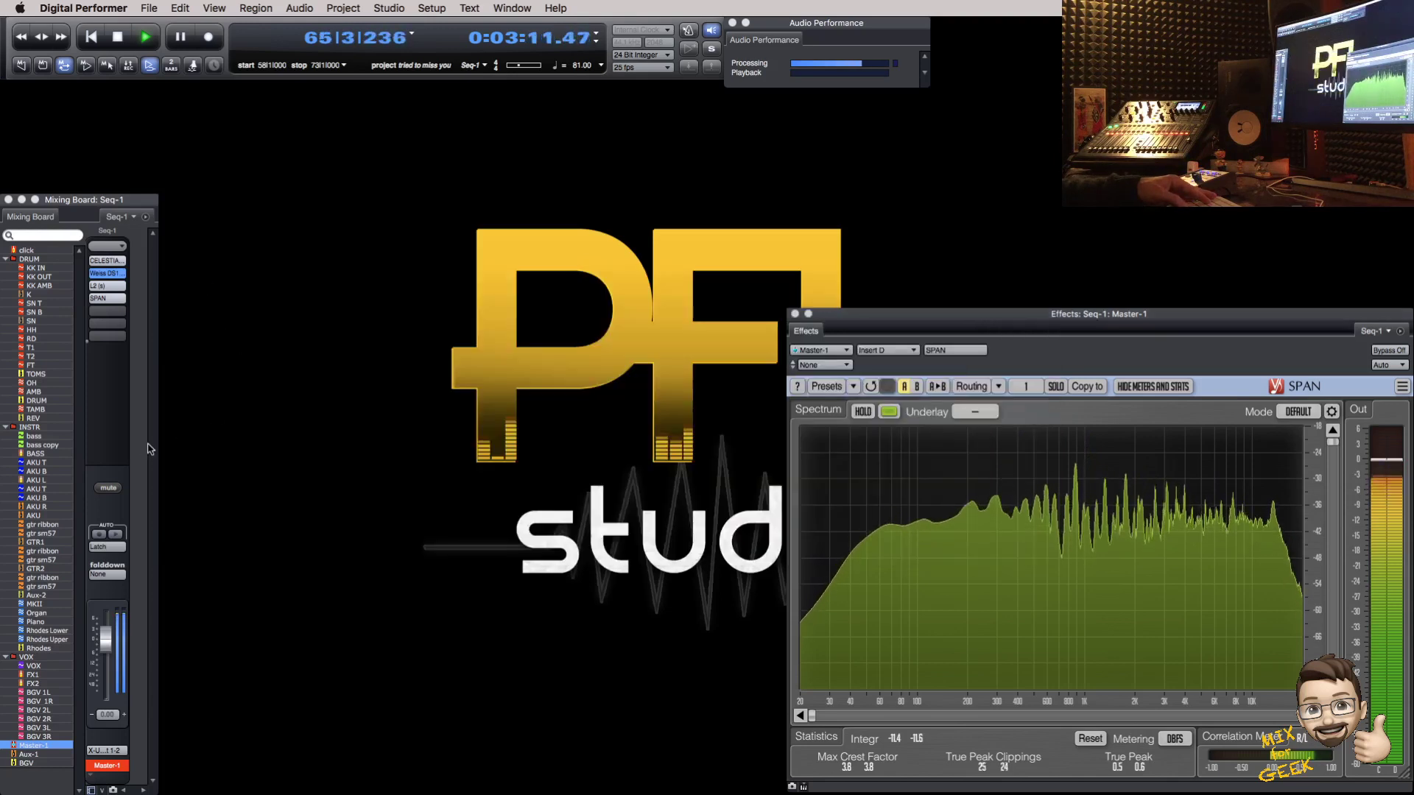
pyautogui.click(108, 447)
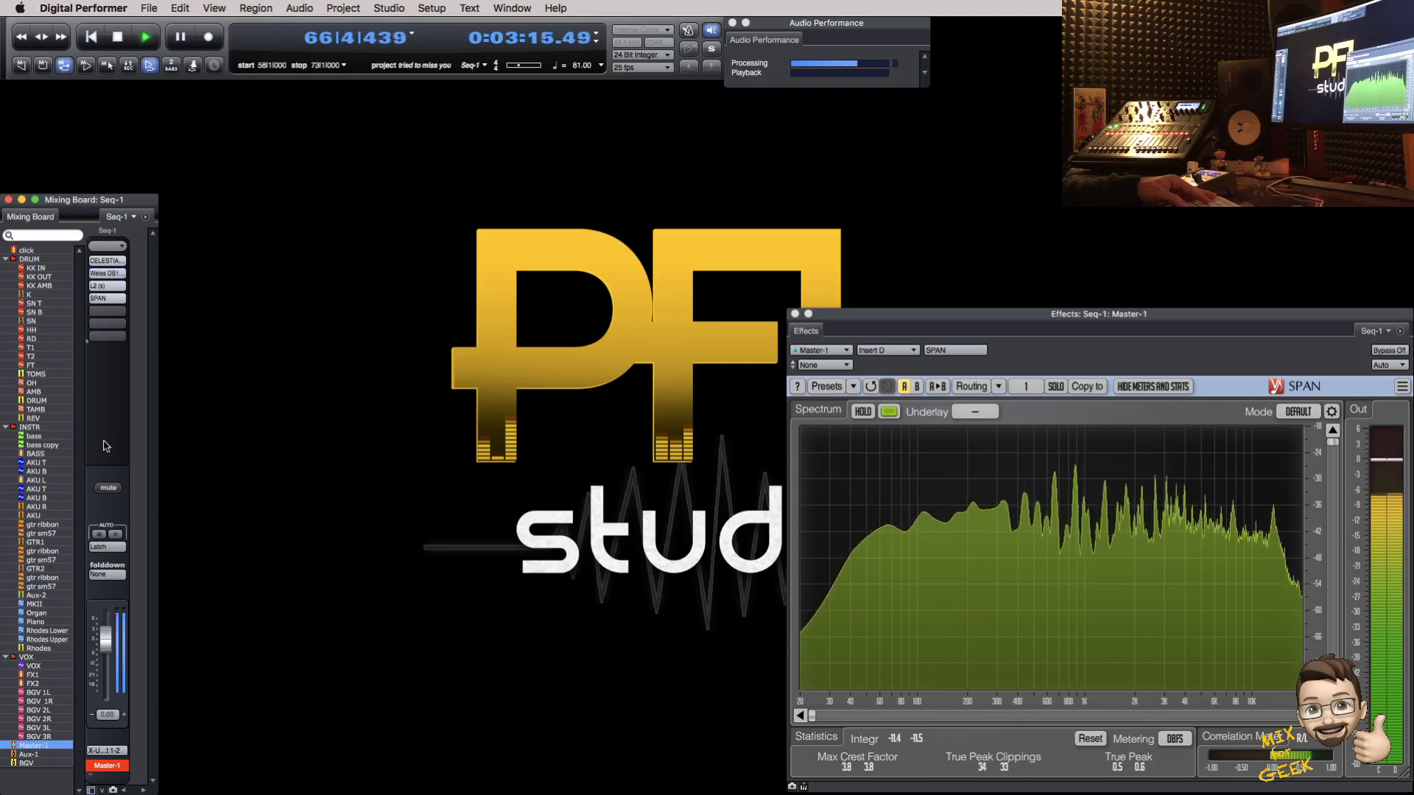
pyautogui.keyDown('alt'); pyautogui.click(41, 453); pyautogui.keyUp('alt')
pyautogui.moveTo(39, 436); pyautogui.dragTo(41, 446)
pyautogui.moveTo(45, 294); pyautogui.dragTo(47, 267)
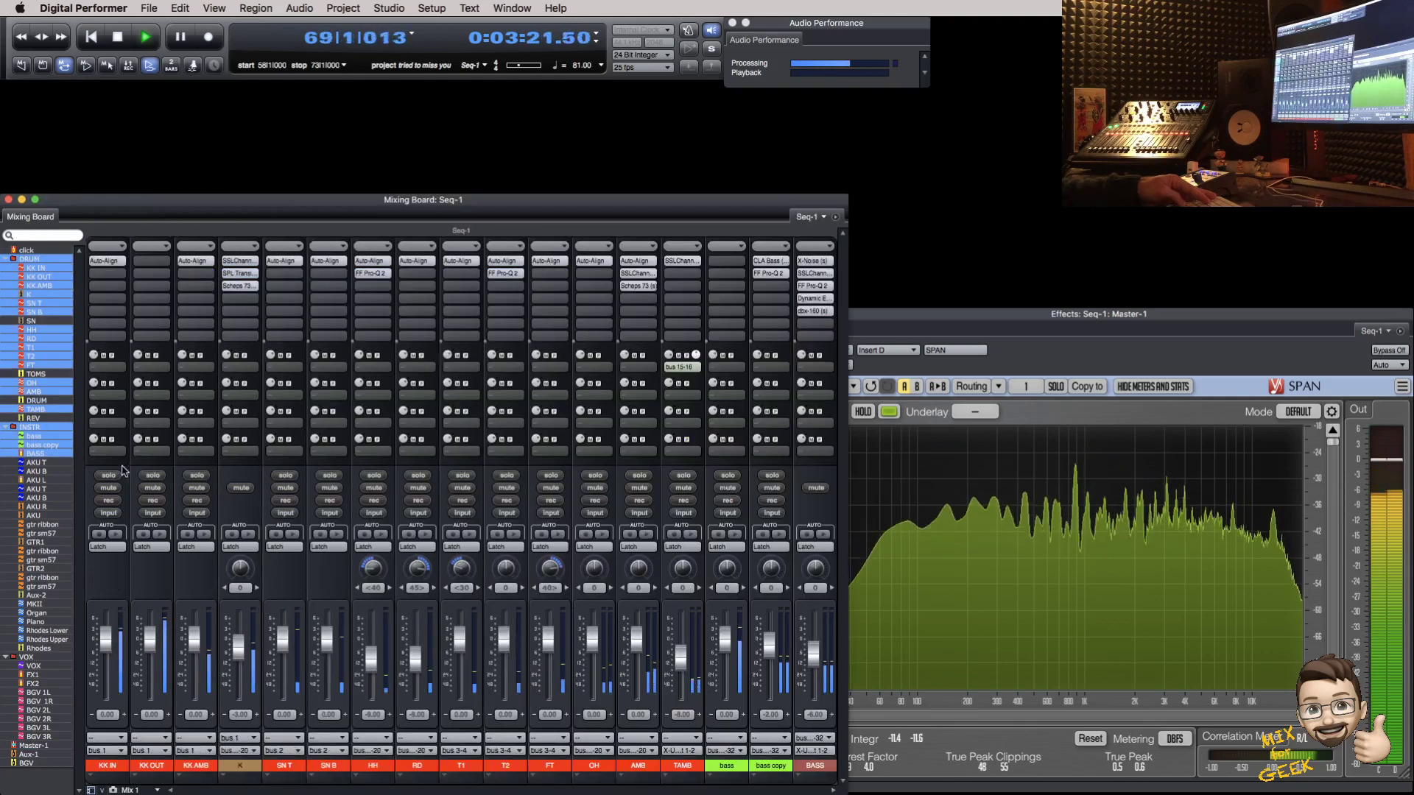
# Step: Solo the KK IN, KK OUT, KK AMB, bass and bass copy tracks
pyautogui.moveTo(108, 475); pyautogui.dragTo(197, 475)
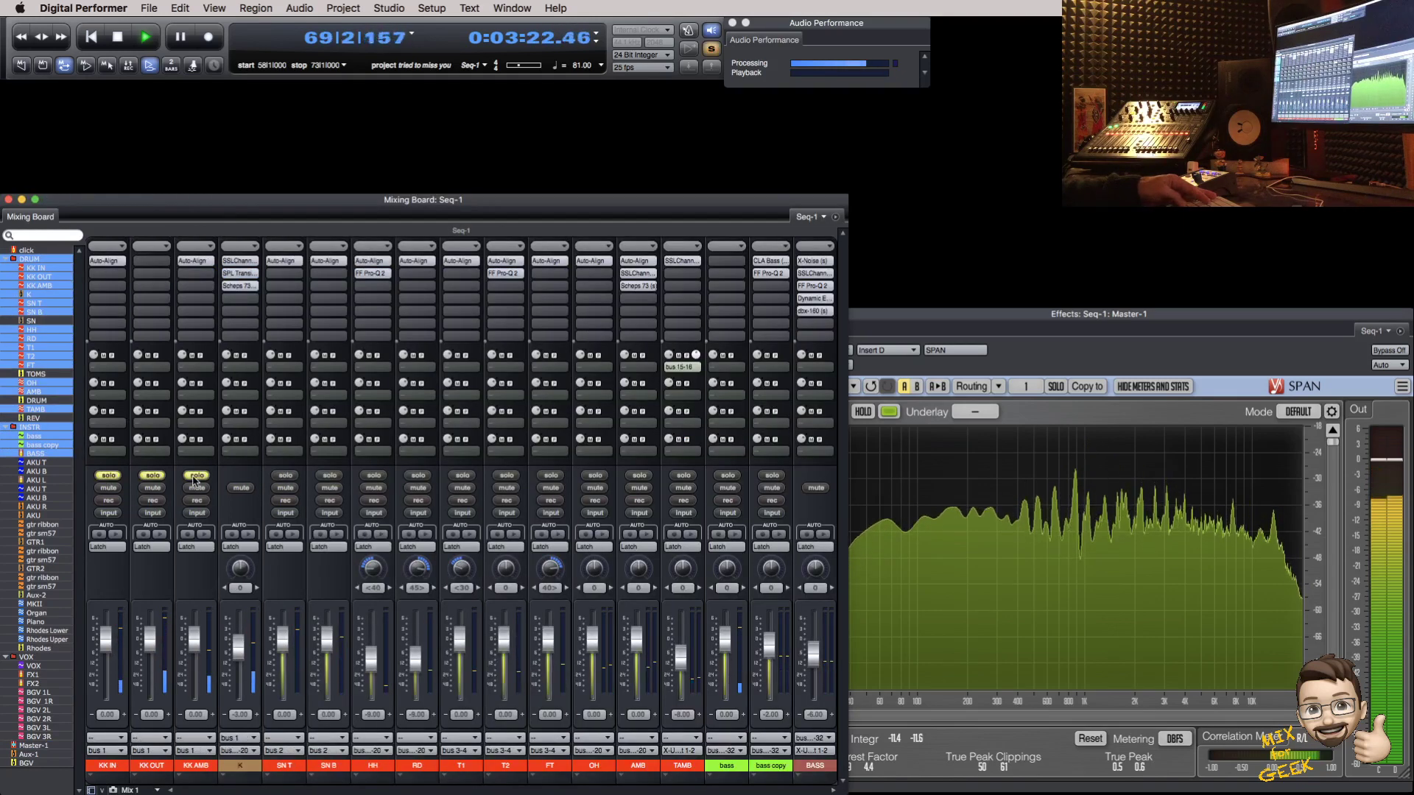
pyautogui.click(727, 475)
pyautogui.click(772, 475)
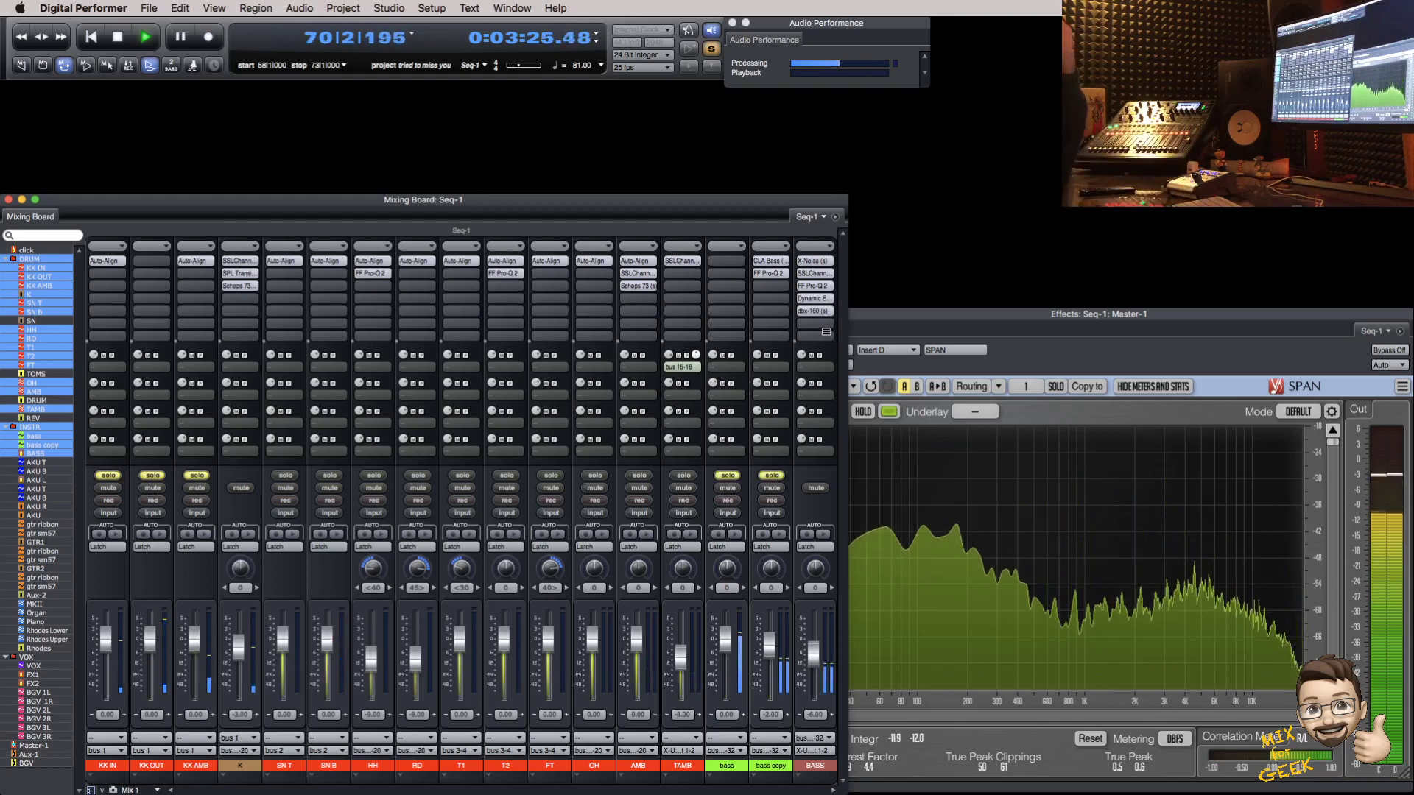
# Step: Load Wavesfactory's Trackspacer 2.5 on insert F of the BASS channel and move its window clear of the mixer
pyautogui.click(815, 324)
pyautogui.moveTo(841, 715)
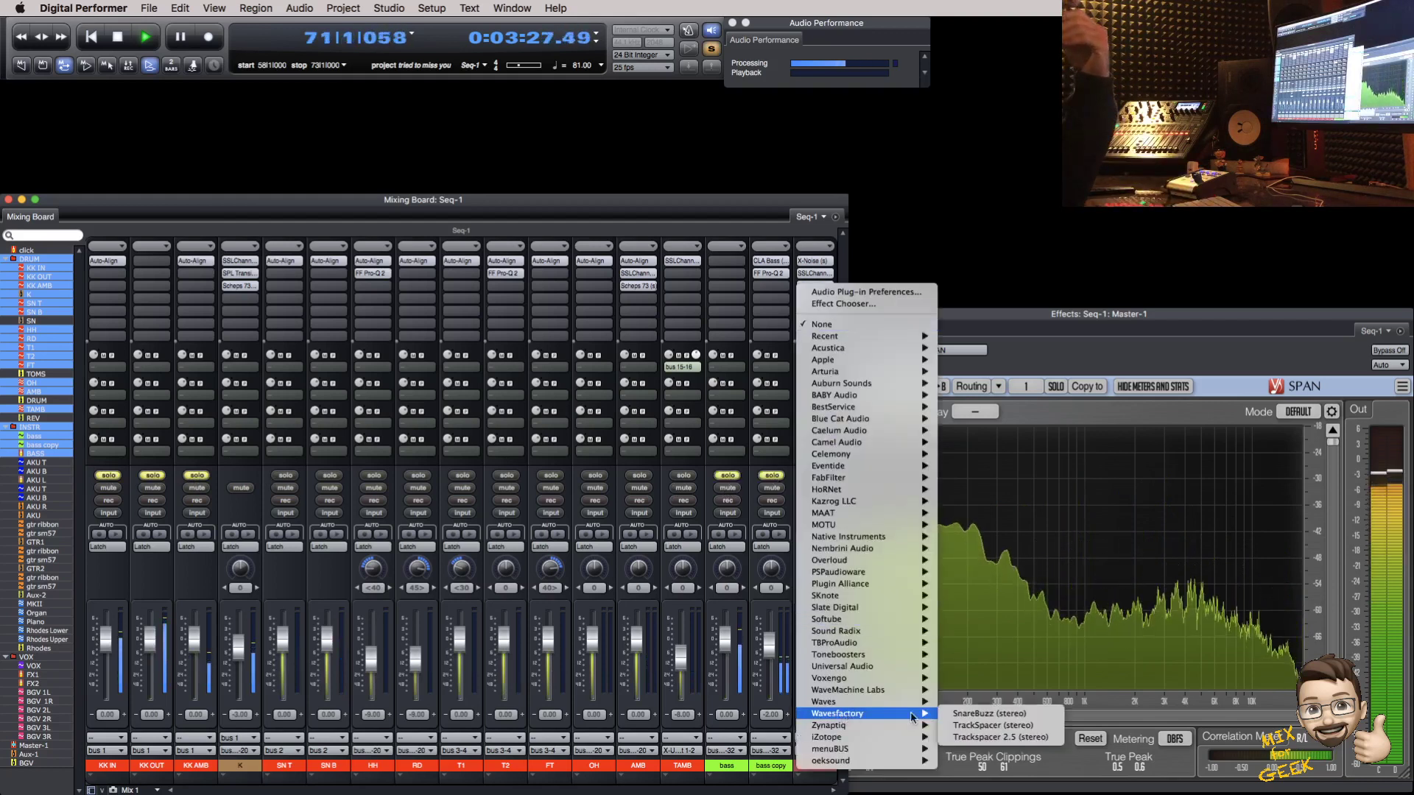
pyautogui.click(980, 737)
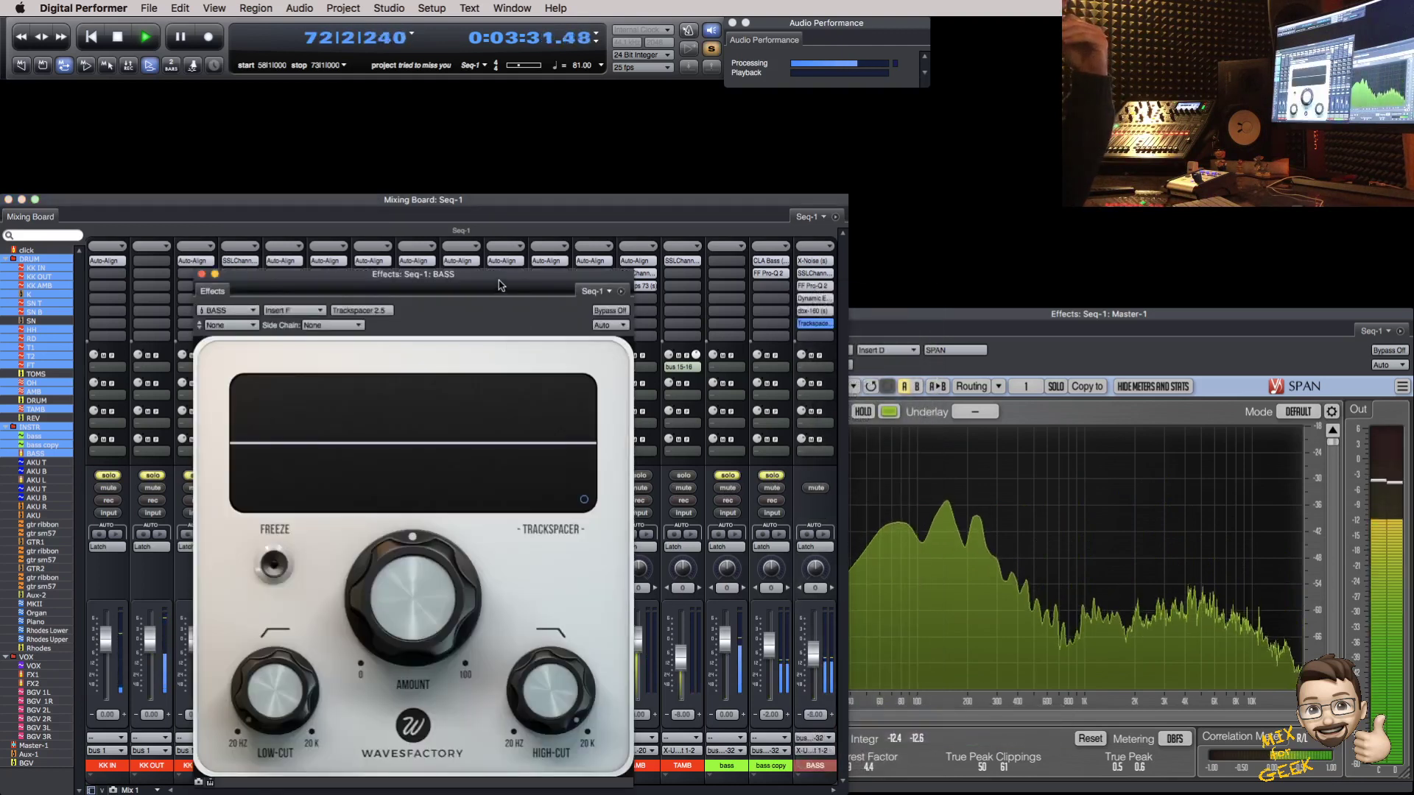
pyautogui.moveTo(471, 273); pyautogui.dragTo(838, 138)
# Step: Set Trackspacer's side chain to bus 91-92 and route a send from the K channel to that bus
pyautogui.click(700, 189)
pyautogui.moveTo(765, 305)
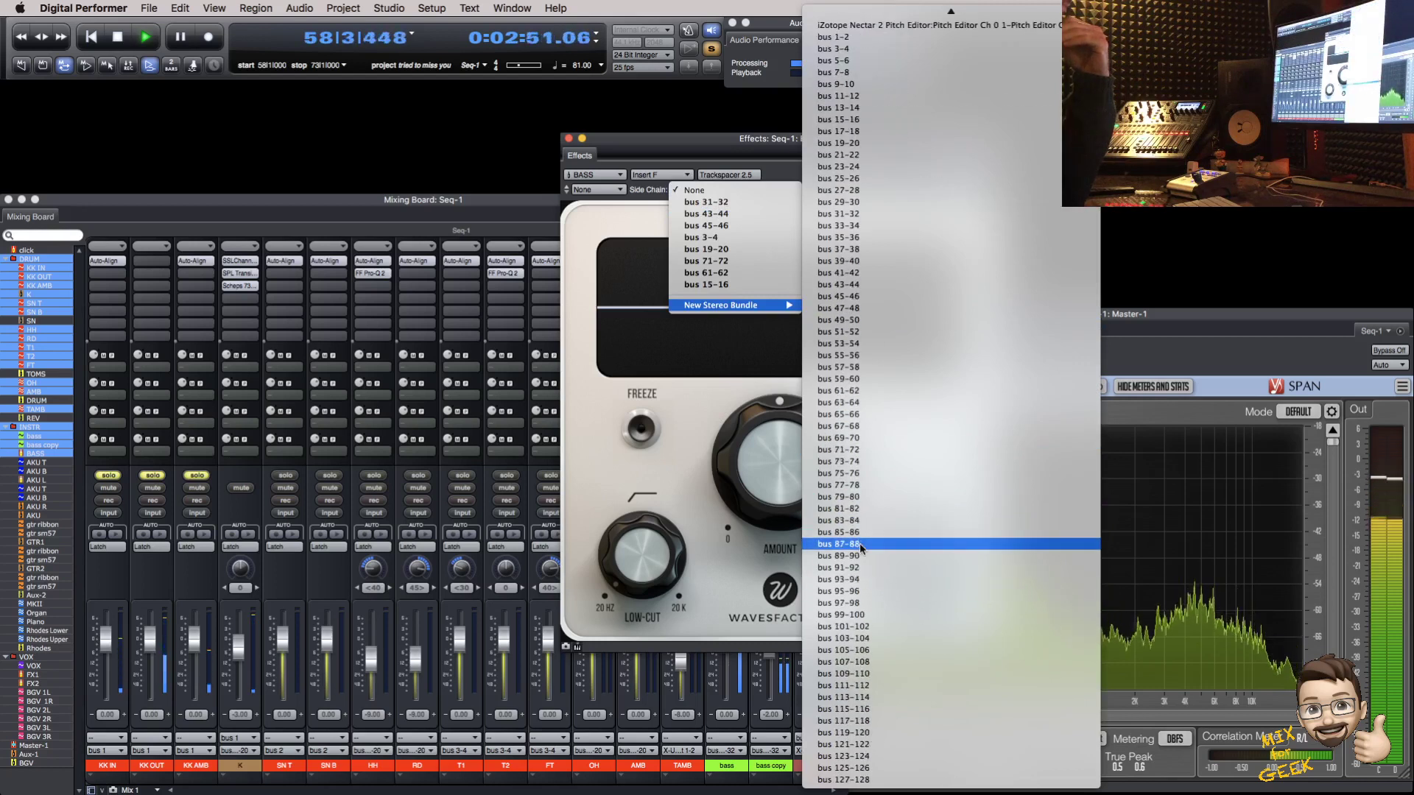
pyautogui.click(846, 567)
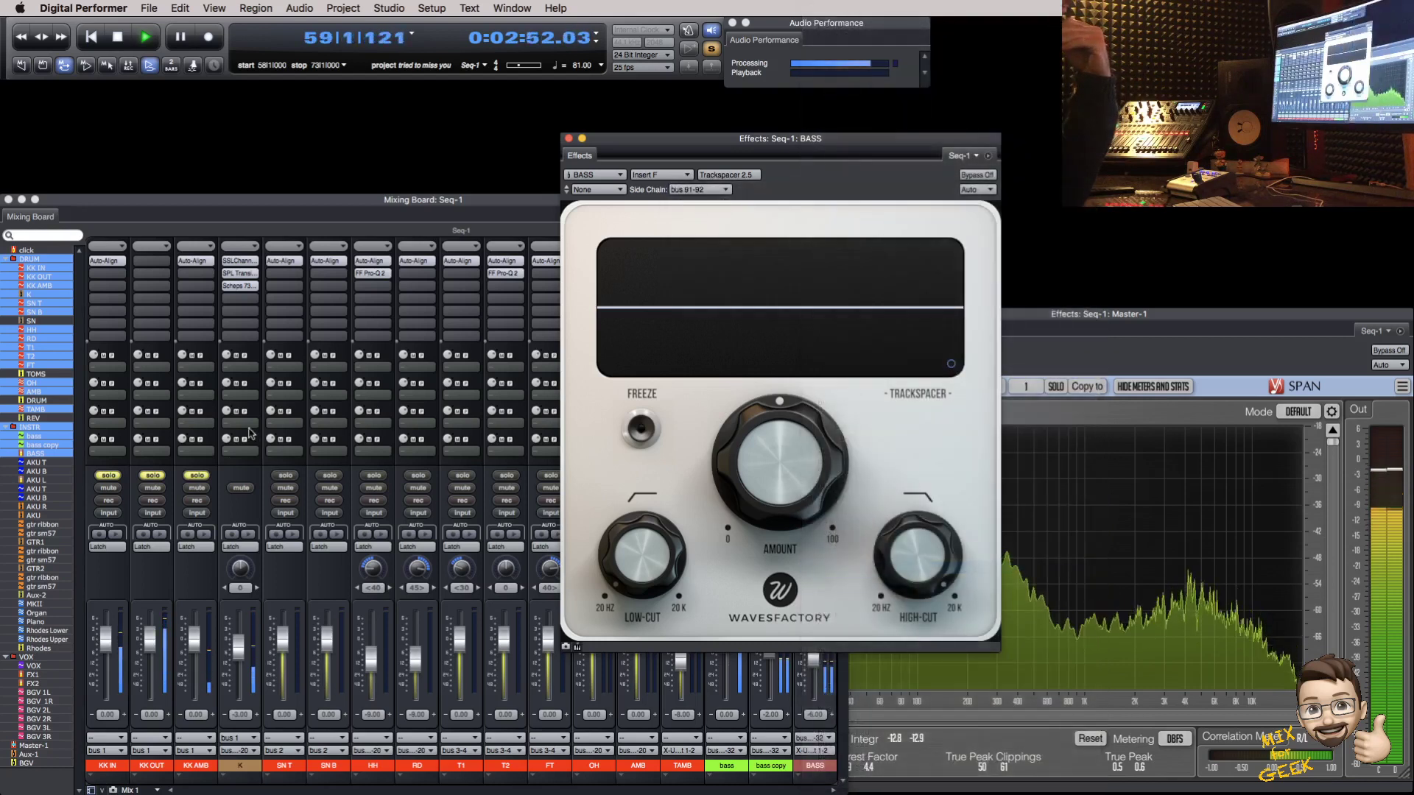
pyautogui.click(248, 367)
pyautogui.click(274, 603)
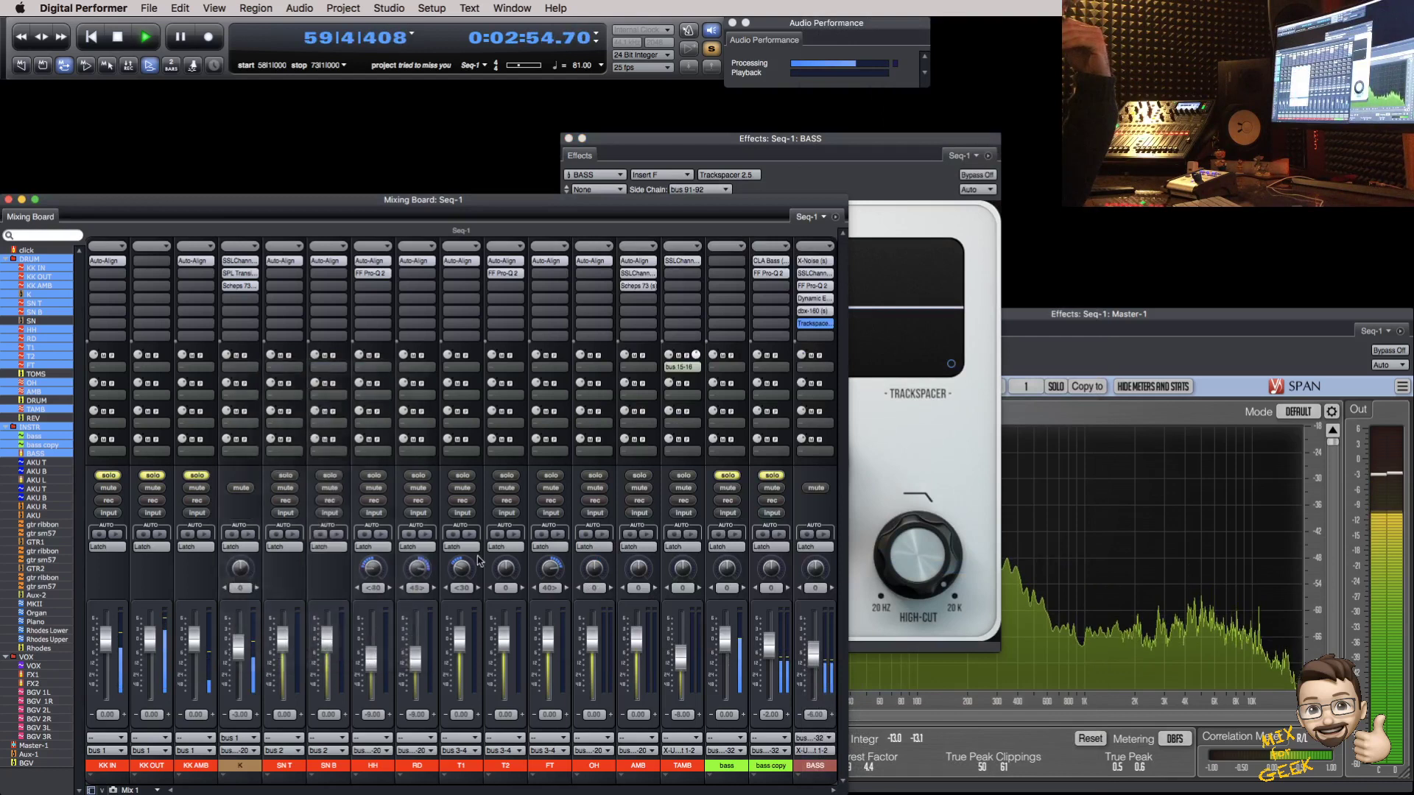
# Step: Raise Trackspacer's amount and lower its high-cut to restrict the ducking to the bass's lower frequencies
pyautogui.click(897, 215)
pyautogui.moveTo(788, 456); pyautogui.dragTo(786, 479)
pyautogui.moveTo(922, 537); pyautogui.dragTo(928, 641)
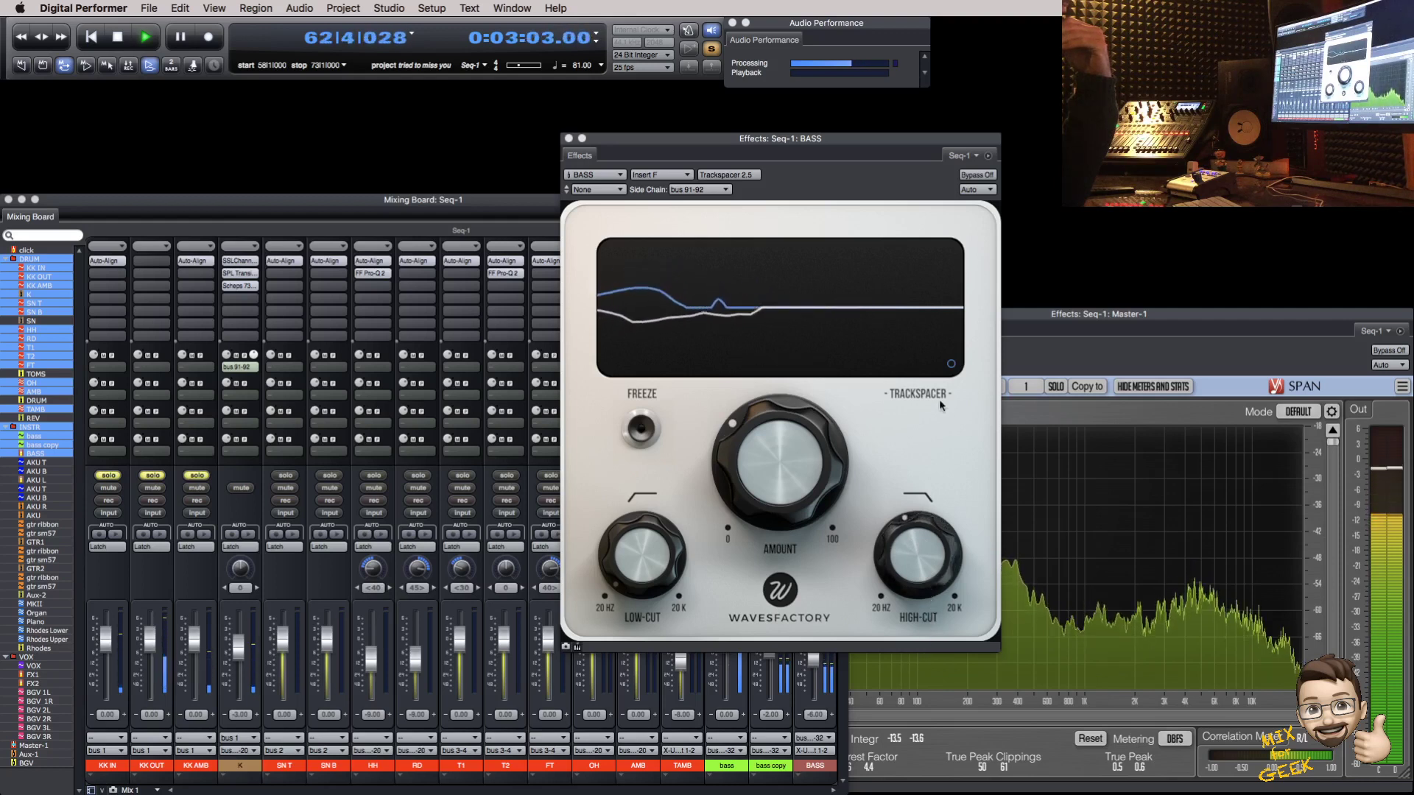
# Step: Set Trackspacer's release to 3.01 ms and its ratio to 50.27 %, closing the plug-in when done
pyautogui.click(950, 364)
pyautogui.moveTo(852, 335); pyautogui.dragTo(828, 434)
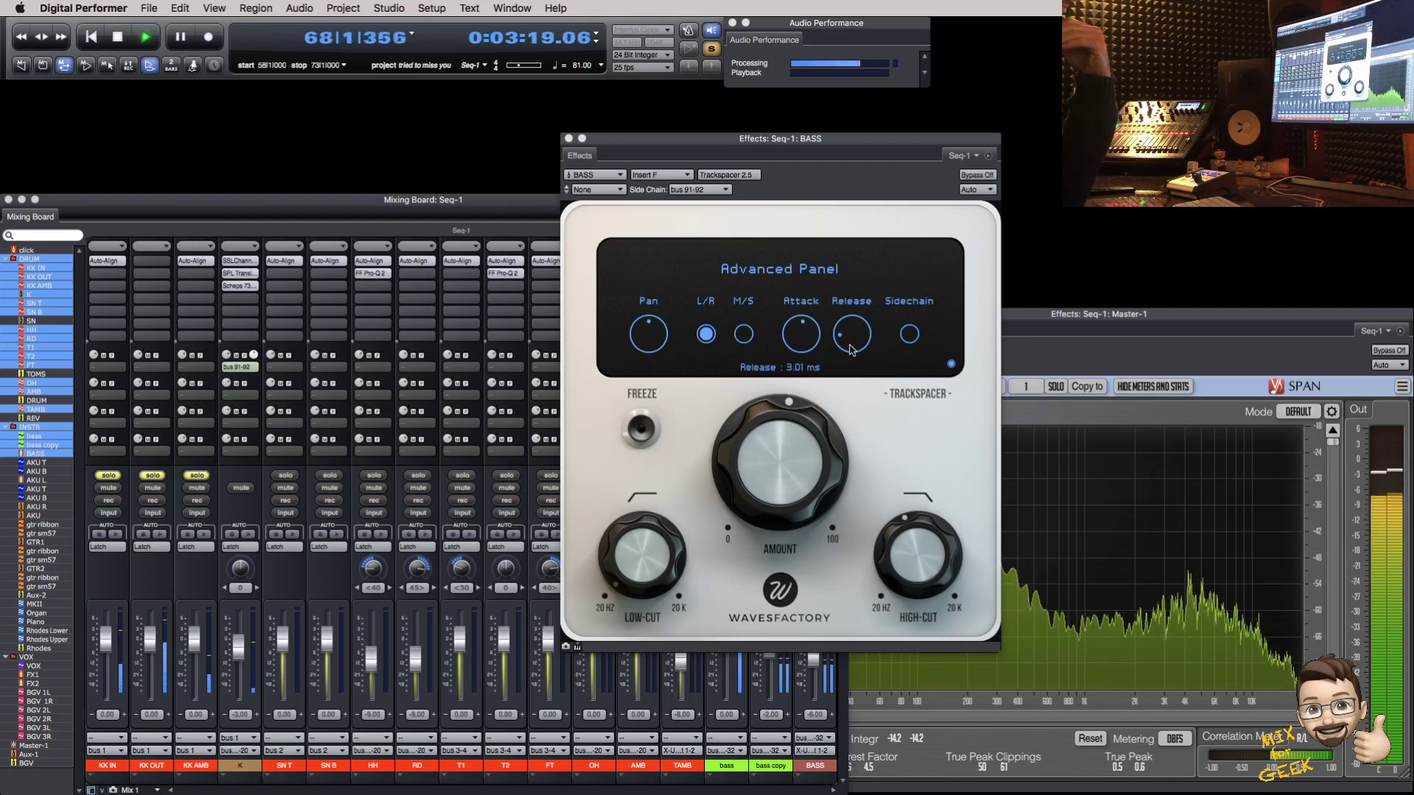
pyautogui.click(950, 365)
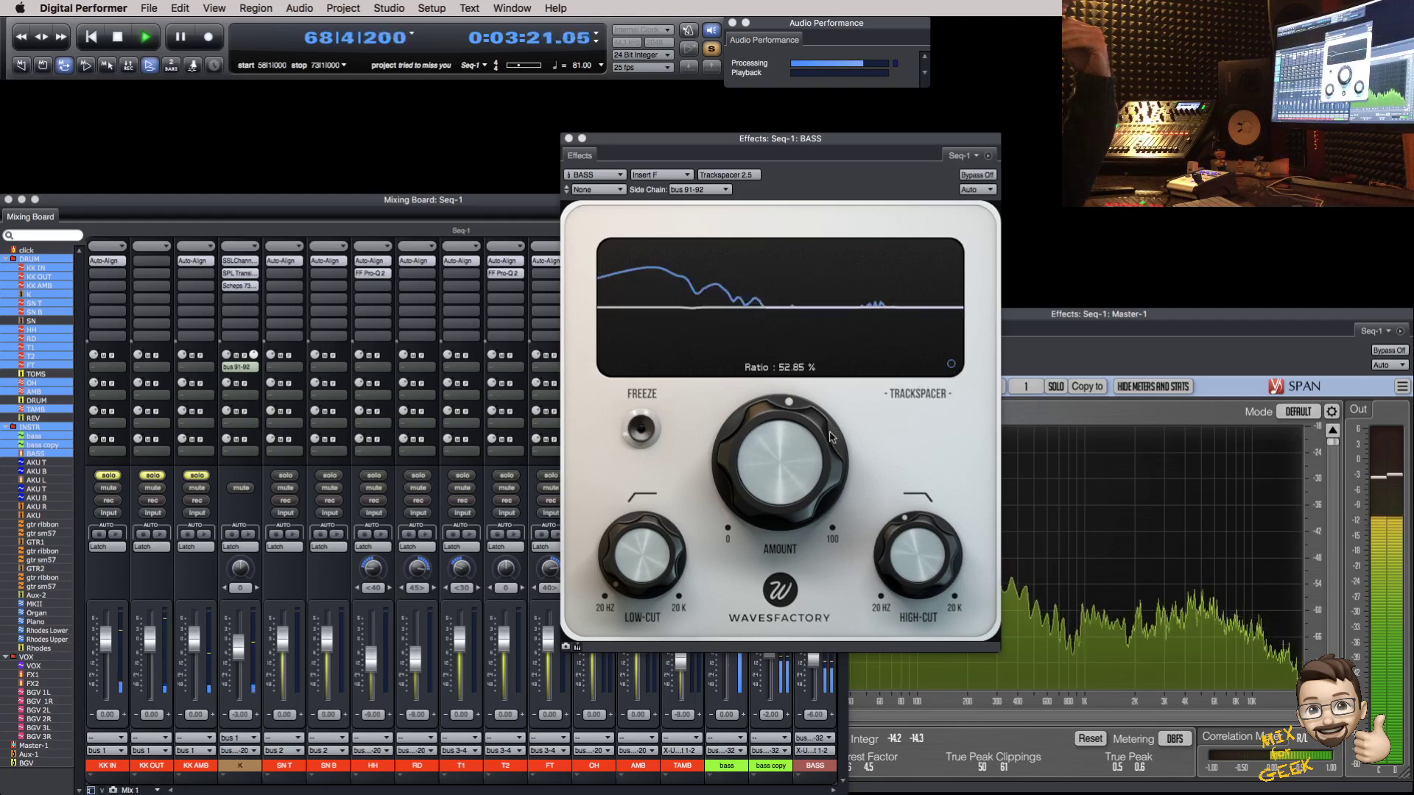
pyautogui.moveTo(796, 445); pyautogui.dragTo(793, 455)
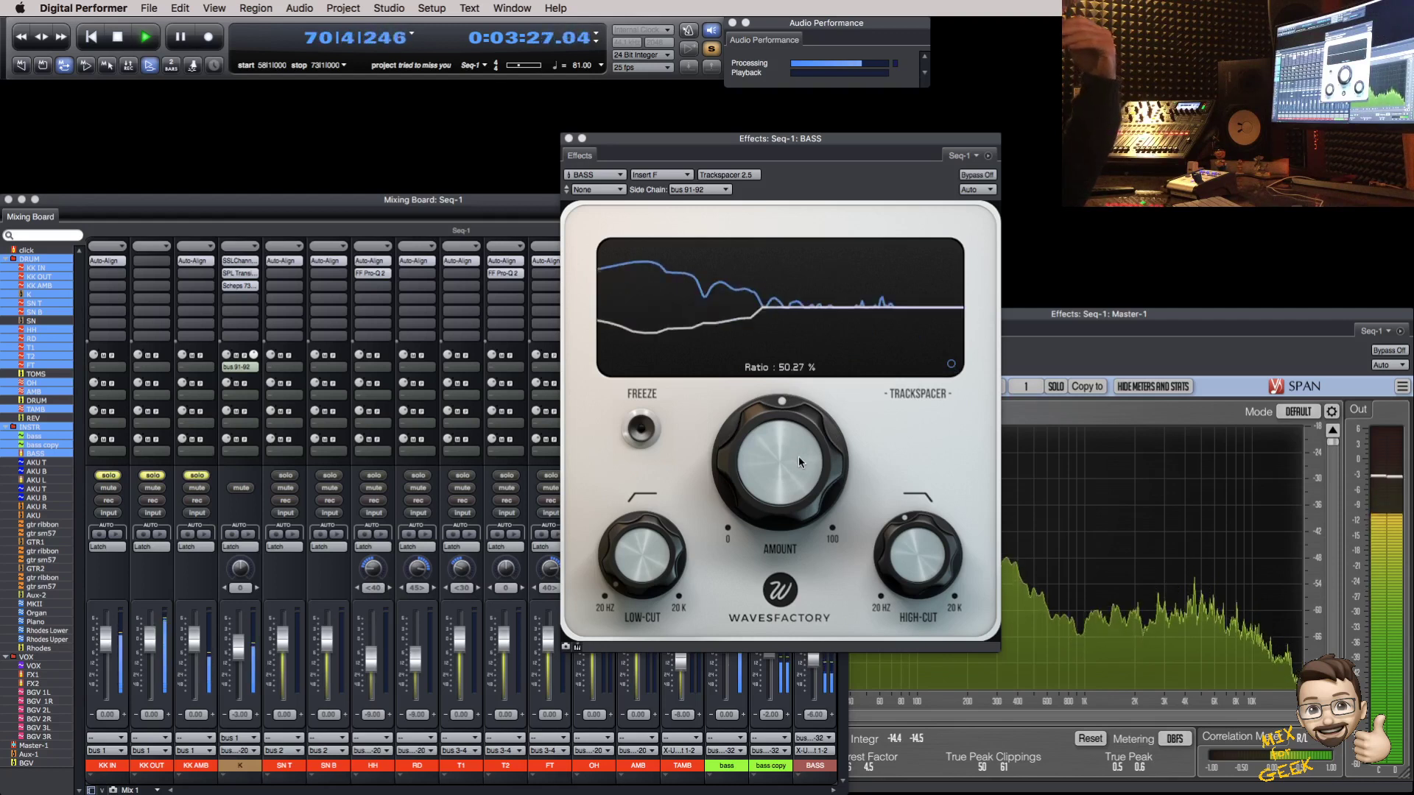
pyautogui.click(569, 139)
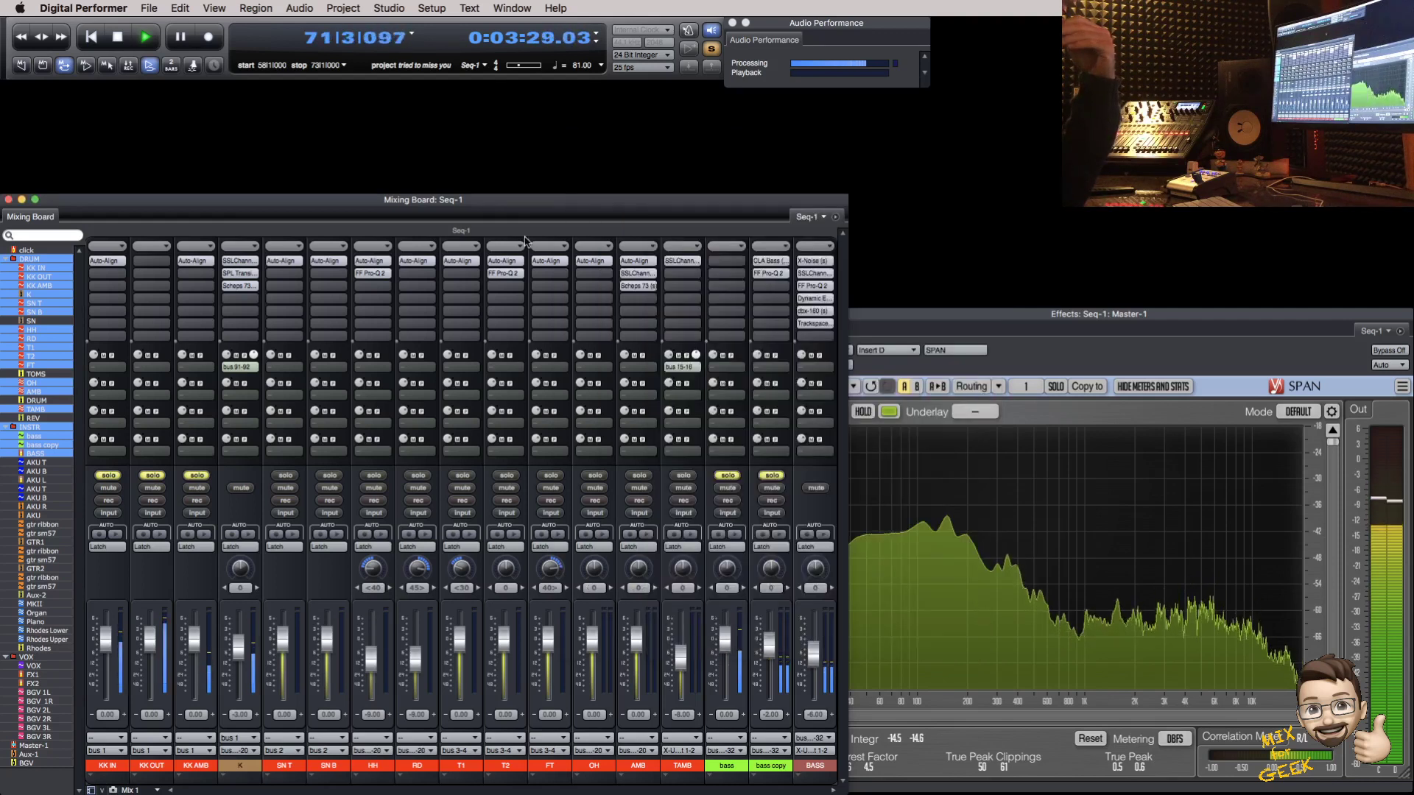
# Step: Clear all solos and check Celestial's settings on Master-1 while the full mix plays
pyautogui.keyDown('alt'); pyautogui.click(188, 475); pyautogui.keyUp('alt')
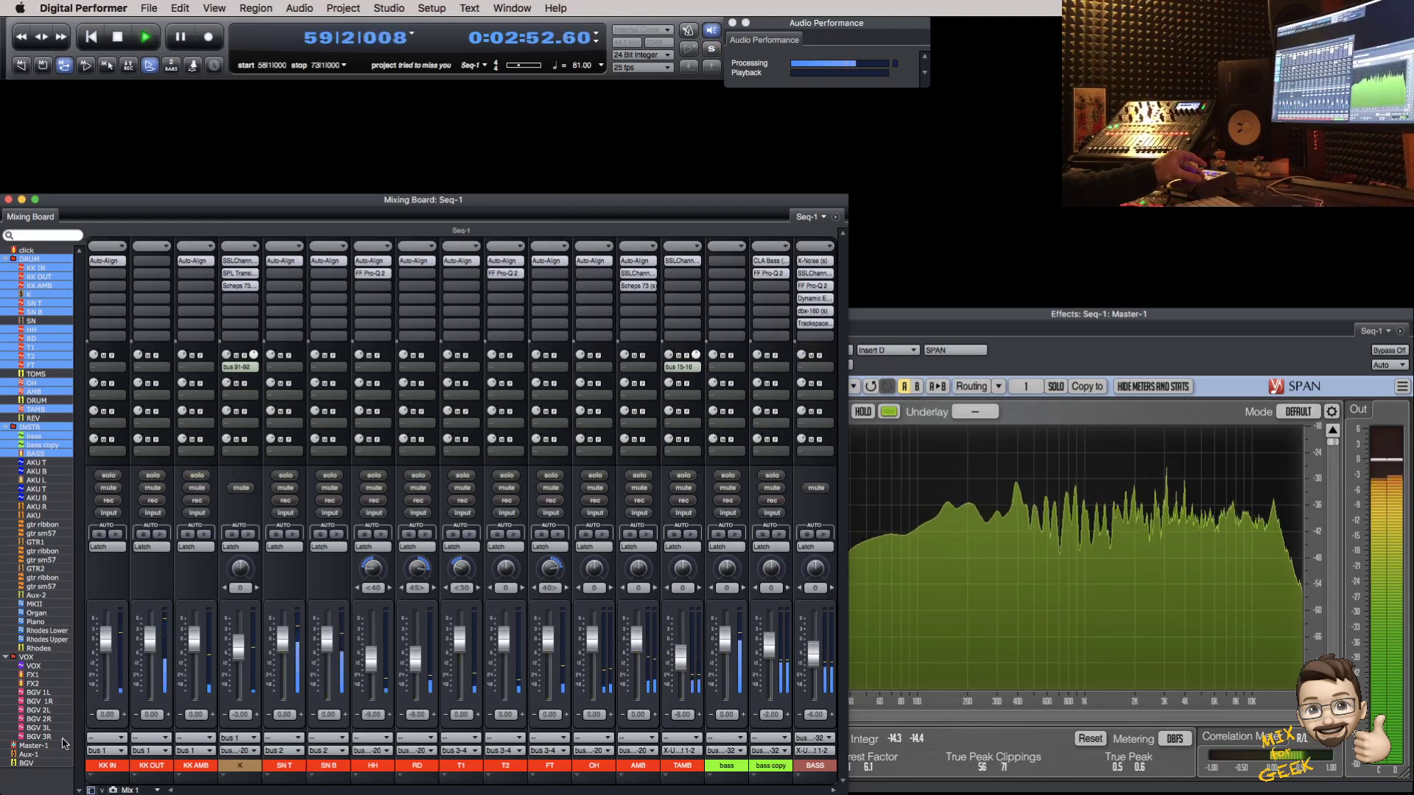
pyautogui.keyDown('alt'); pyautogui.click(34, 745); pyautogui.keyUp('alt')
pyautogui.click(103, 261)
pyautogui.moveTo(896, 142); pyautogui.dragTo(475, 193)
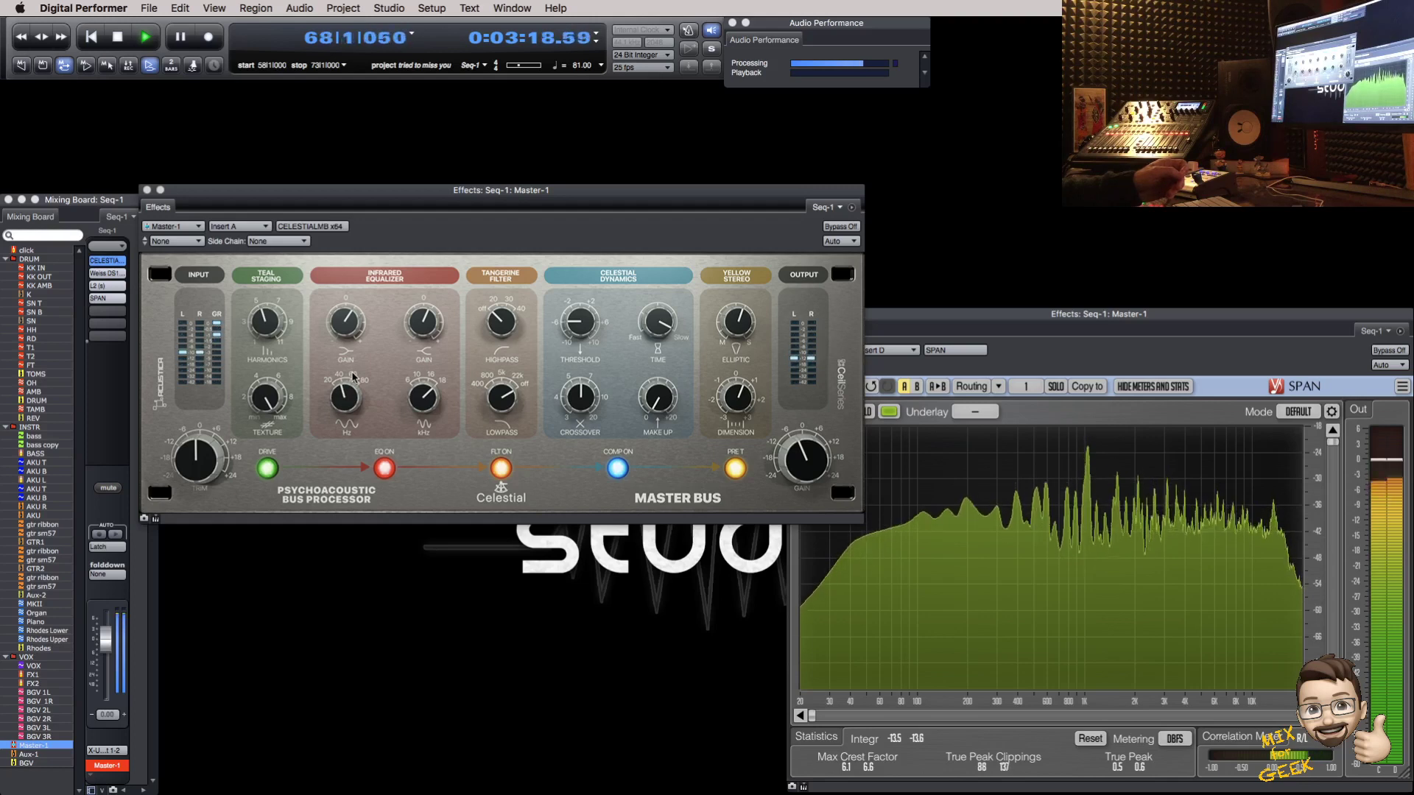
pyautogui.moveTo(388, 195); pyautogui.dragTo(441, 187)
pyautogui.click(200, 182)
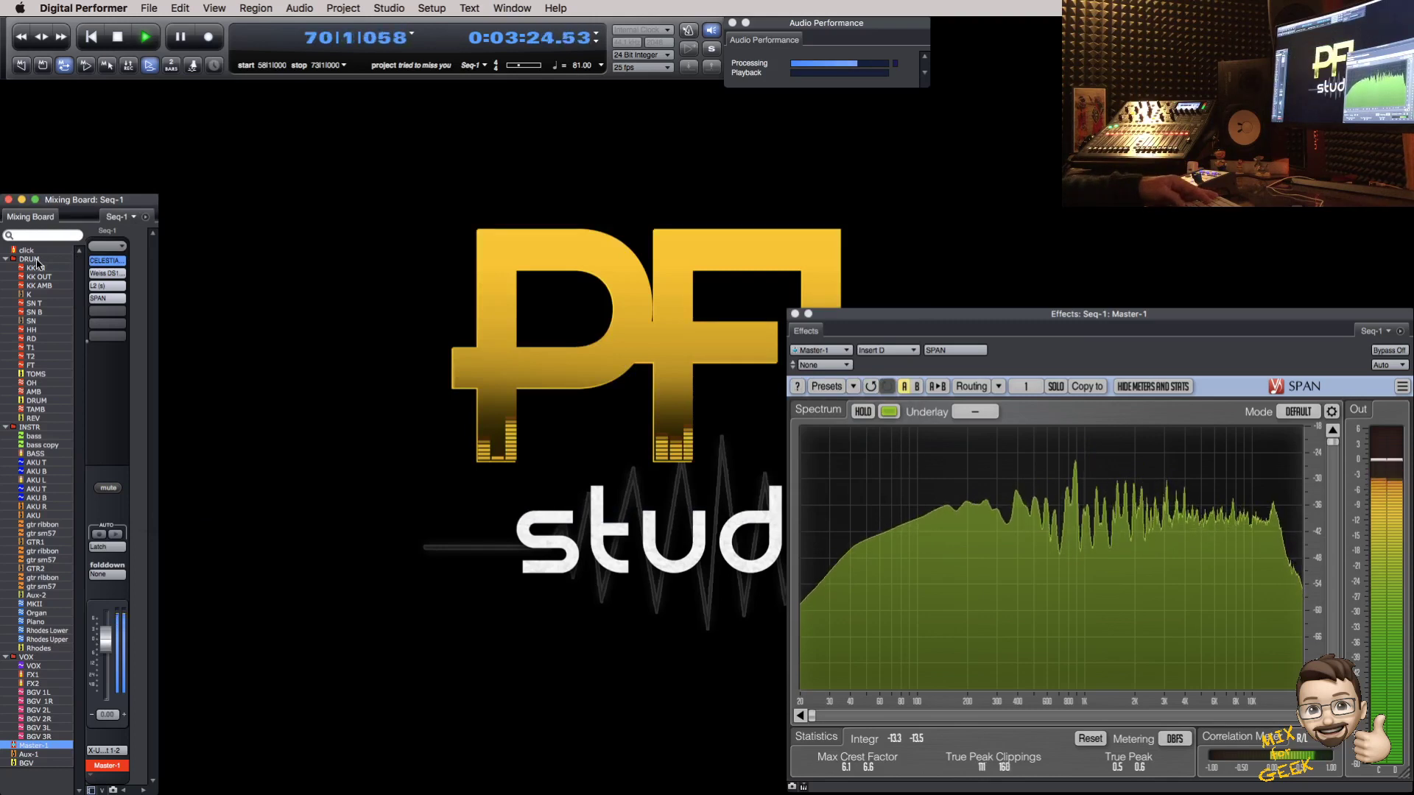
# Step: Show all channels of the DRUM folder in the Mixing Board and move playback to bar 20
pyautogui.click(37, 263)
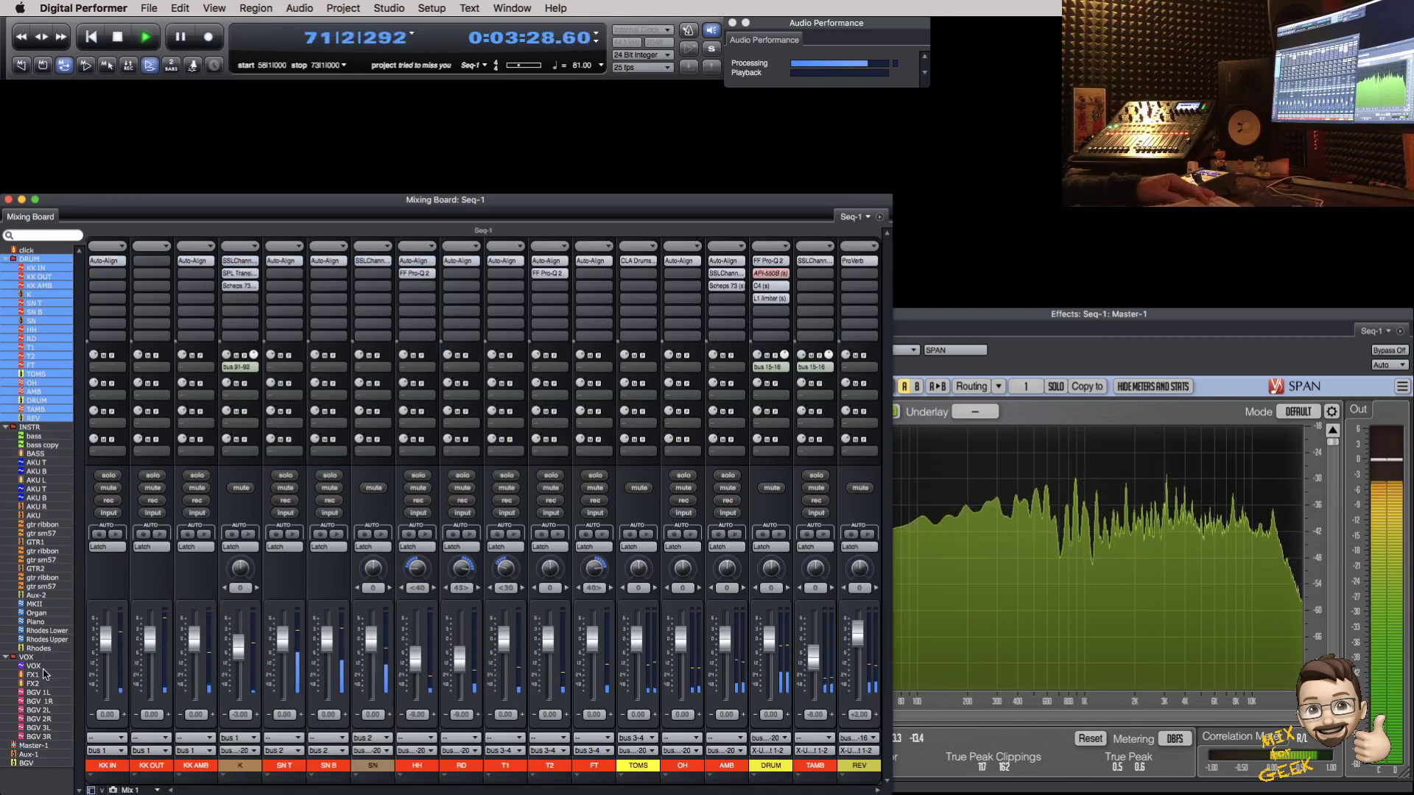
pyautogui.press('.')
pyautogui.write('20')
pyautogui.press('Return')
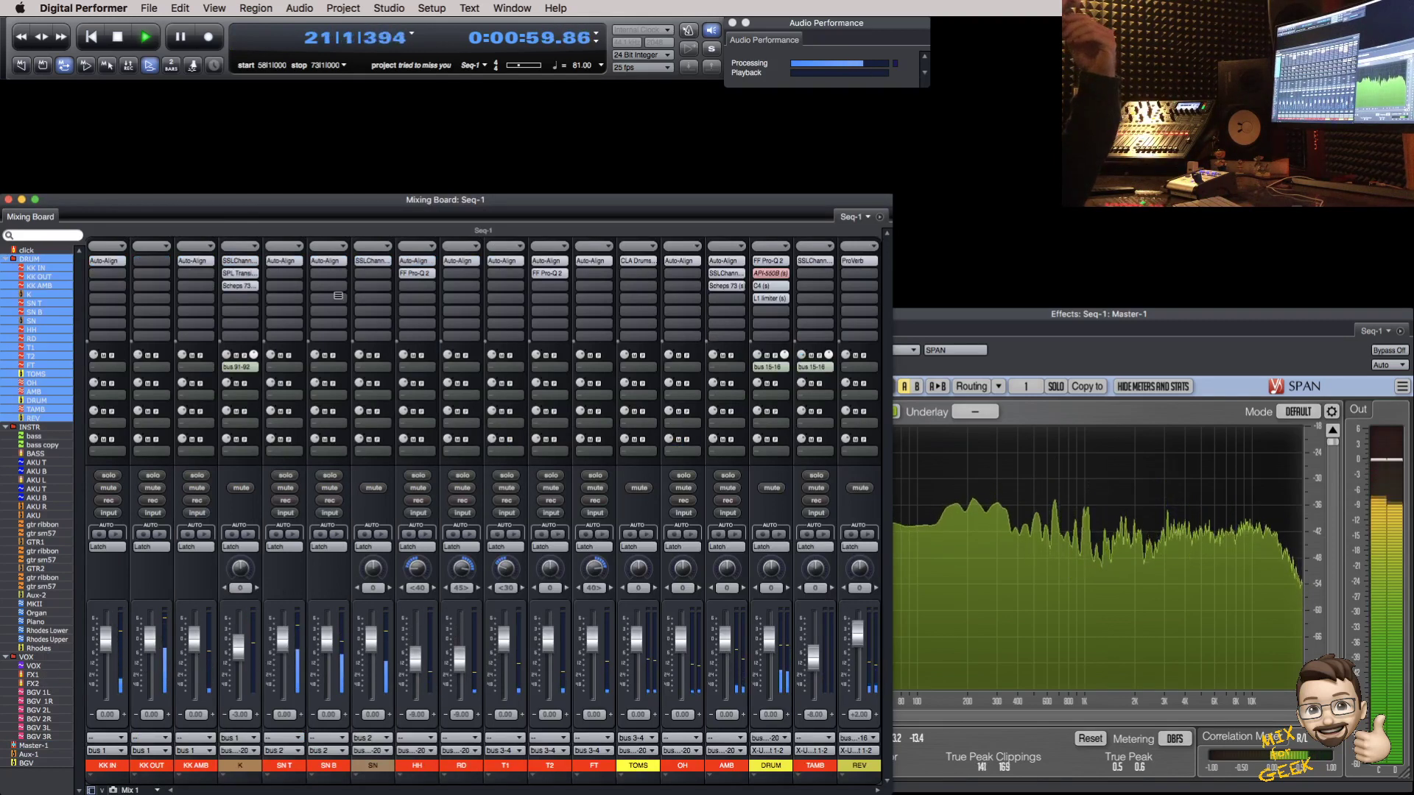
# Step: Copy the SPL Transient Designer from the K channel to insert B of SN and check its settings during playback
pyautogui.moveTo(252, 273); pyautogui.dragTo(365, 274)
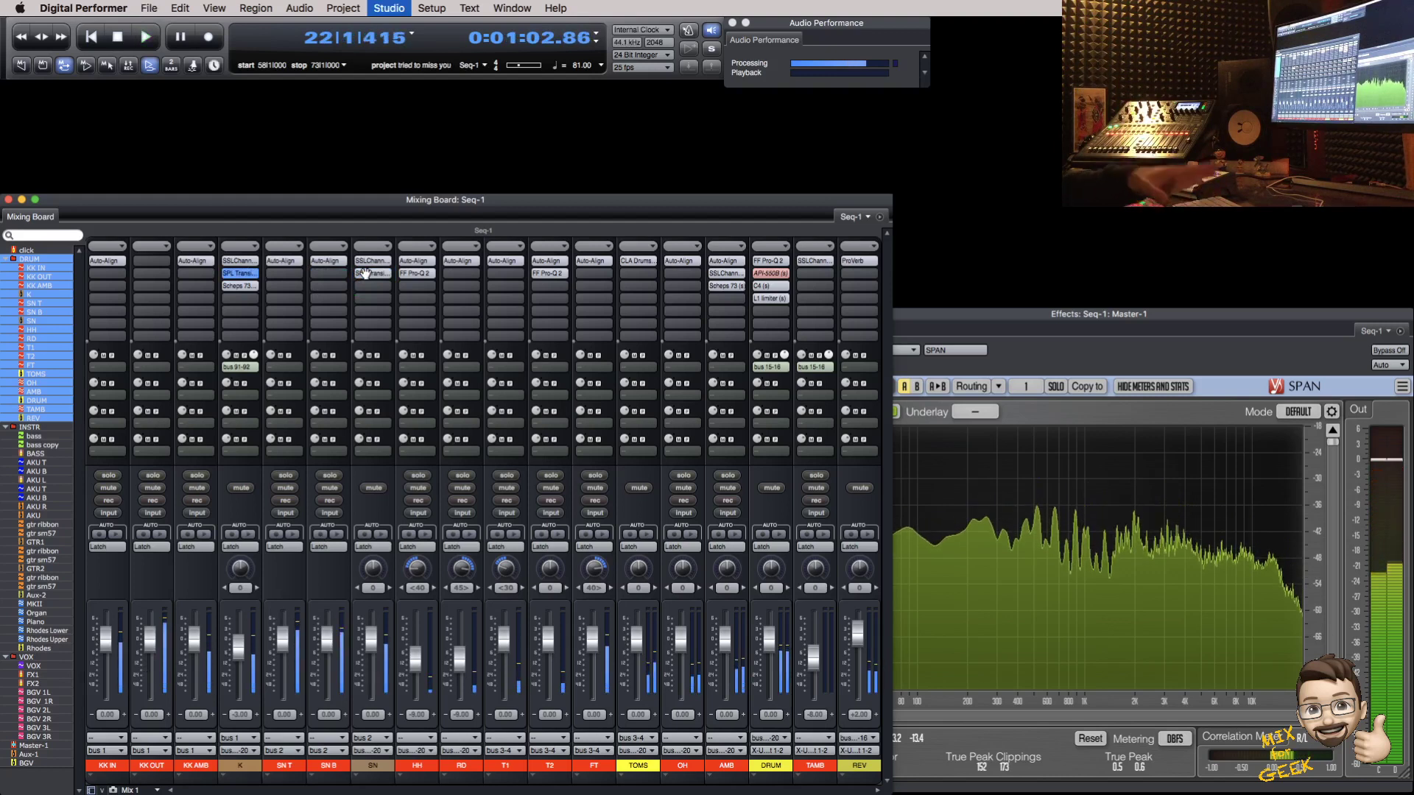
pyautogui.doubleClick(365, 274)
pyautogui.moveTo(345, 178); pyautogui.dragTo(567, 179)
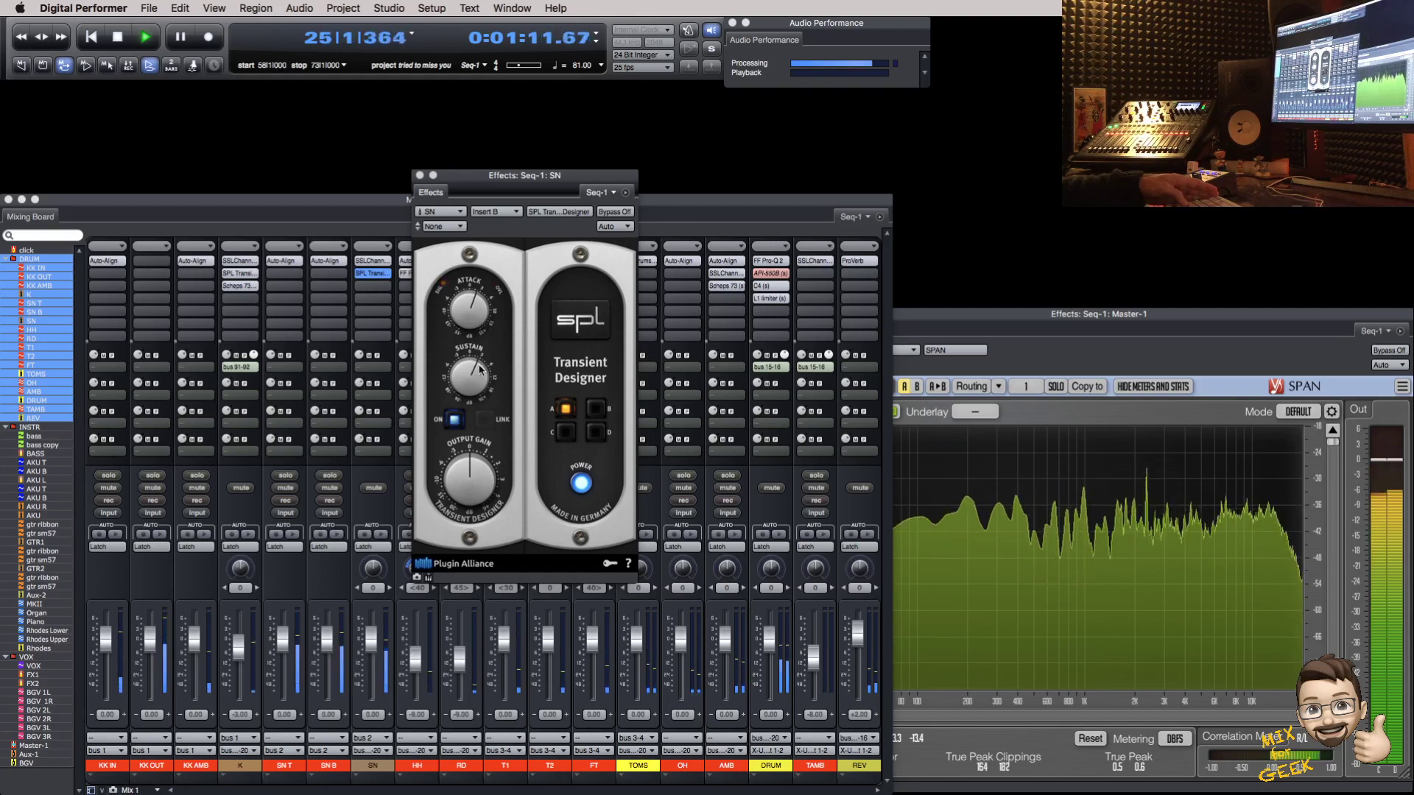
pyautogui.press('super+w')
# Step: Add the VOX channel to the Mixing Board and set its fader to -1.10
pyautogui.click(51, 668)
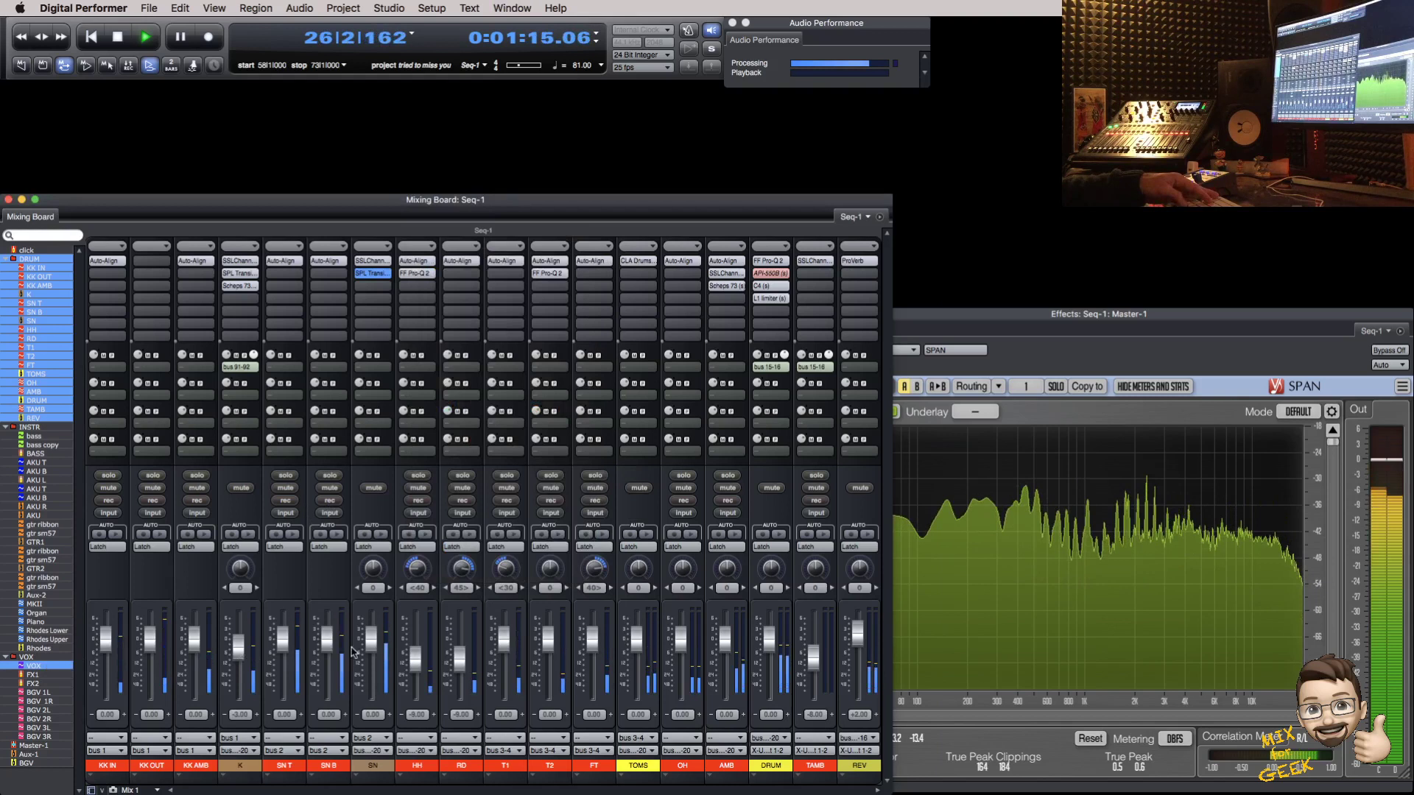
pyautogui.click(889, 714)
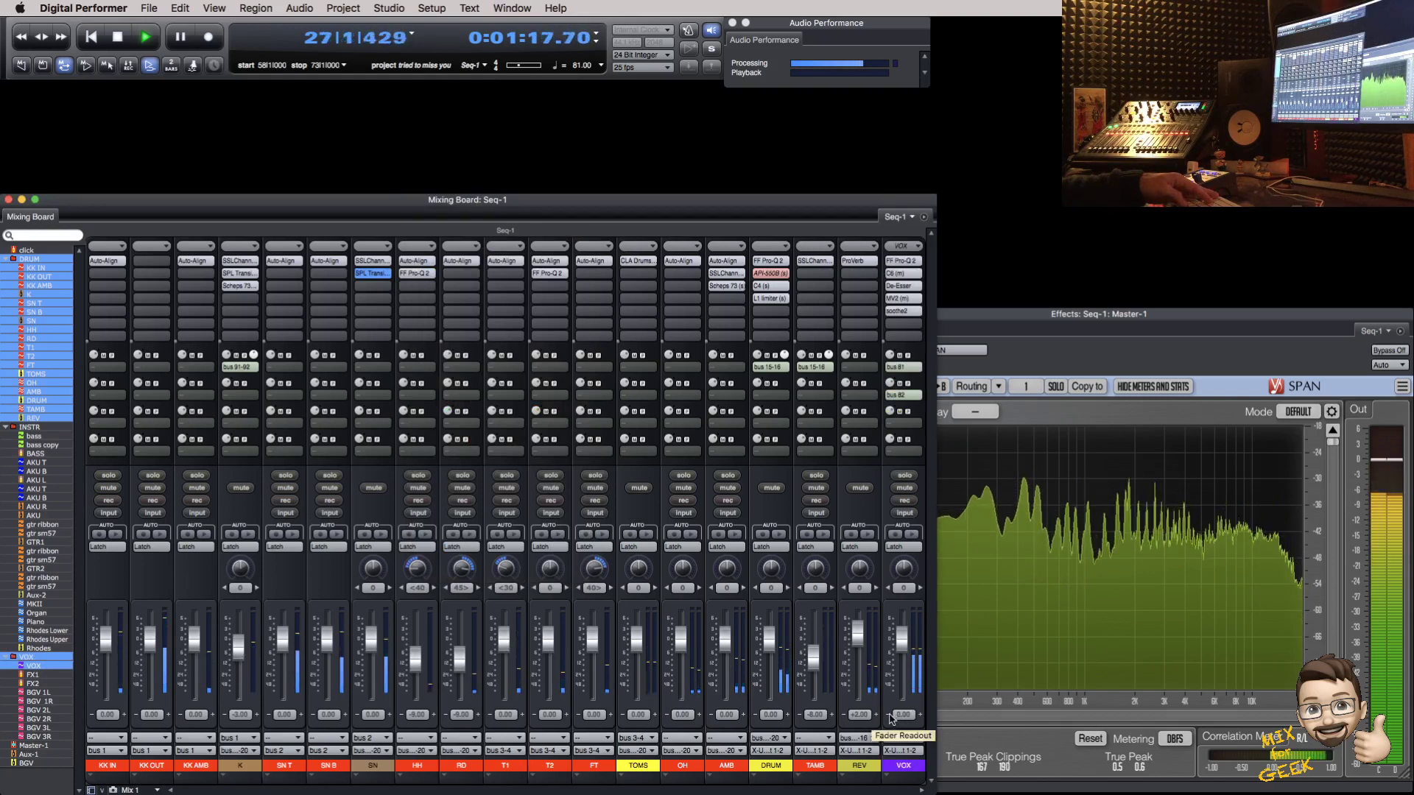
pyautogui.click(889, 715)
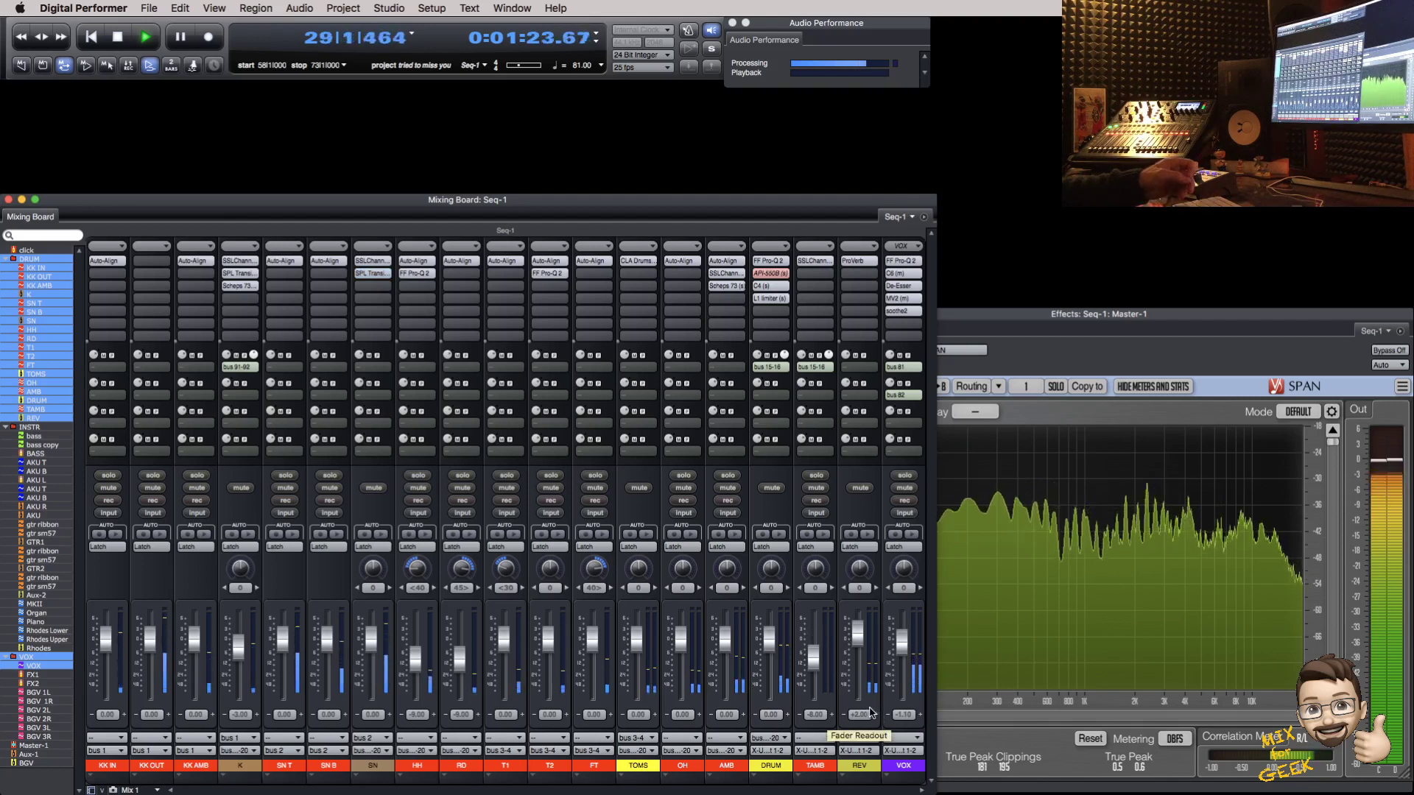
# Step: Show only the MKII, Organ, Piano, Rhodes Lower and Rhodes Upper channels in the Mixing Board
pyautogui.click(46, 604)
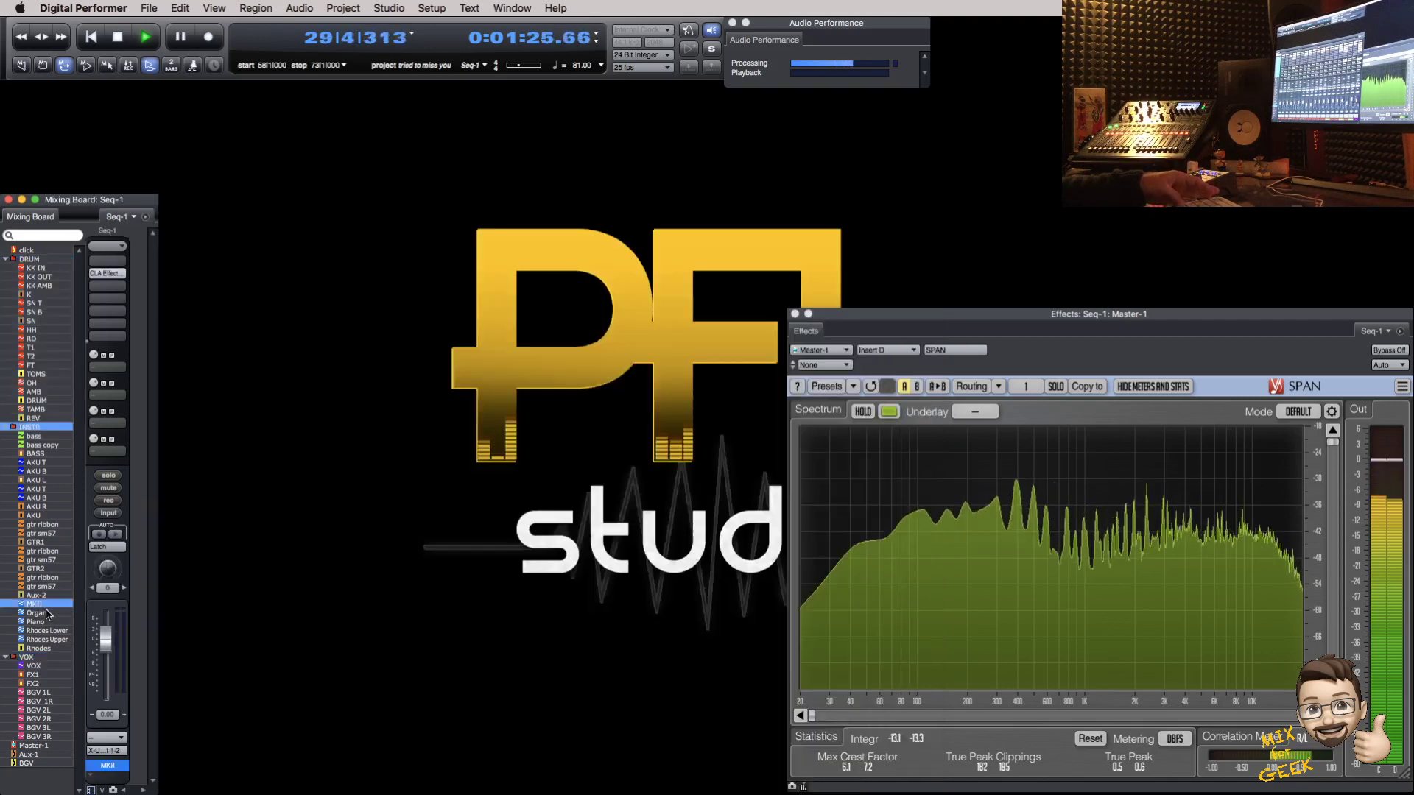
pyautogui.moveTo(48, 610); pyautogui.dragTo(47, 639)
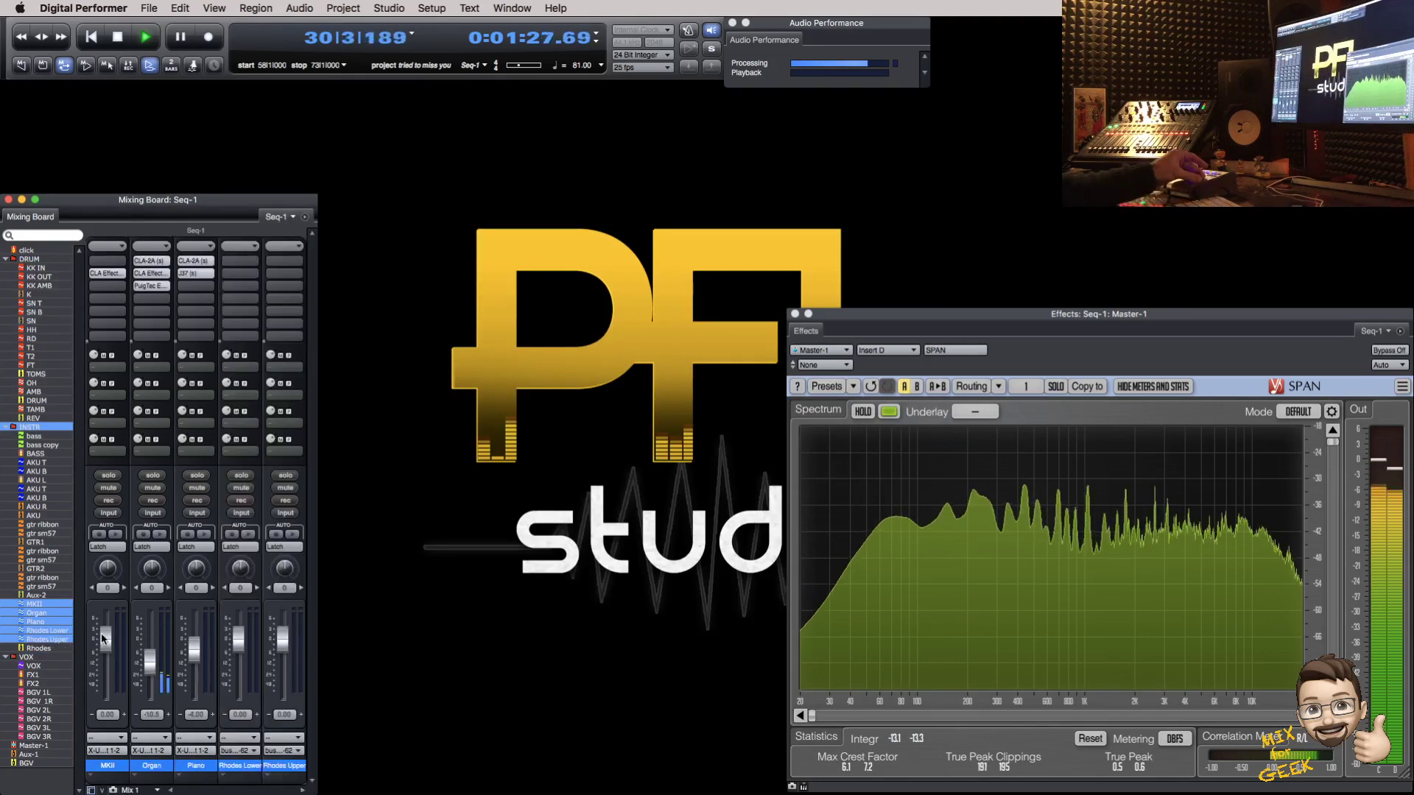